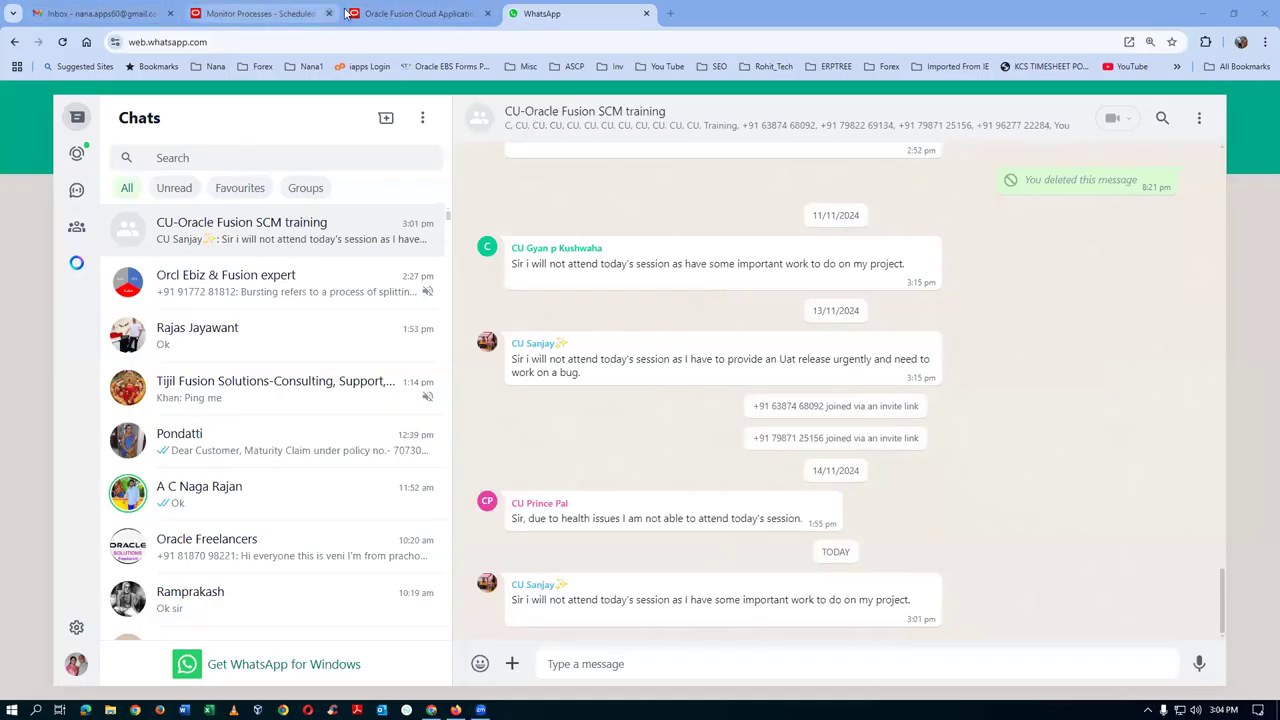
Switch to Oracle Fusion and open Product Information Management from the Product Management apps on the home page
left_click(448, 15)
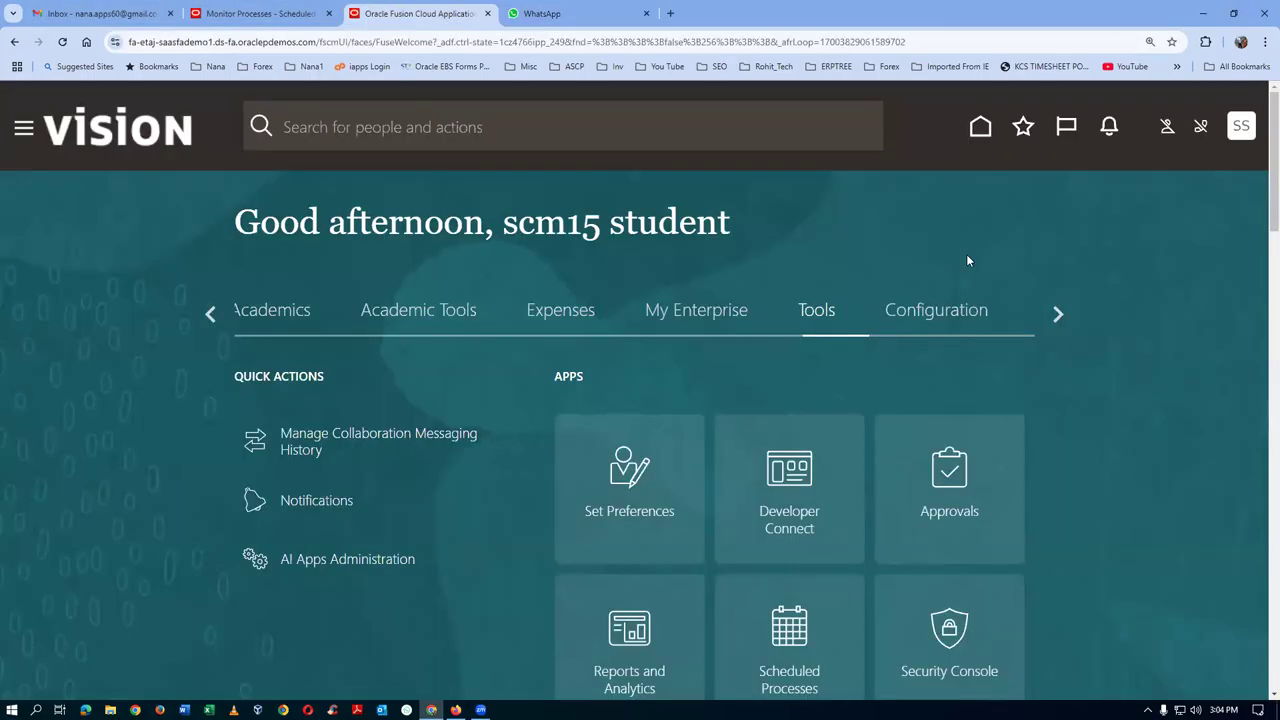
left_click(1060, 314)
left_click(1062, 316)
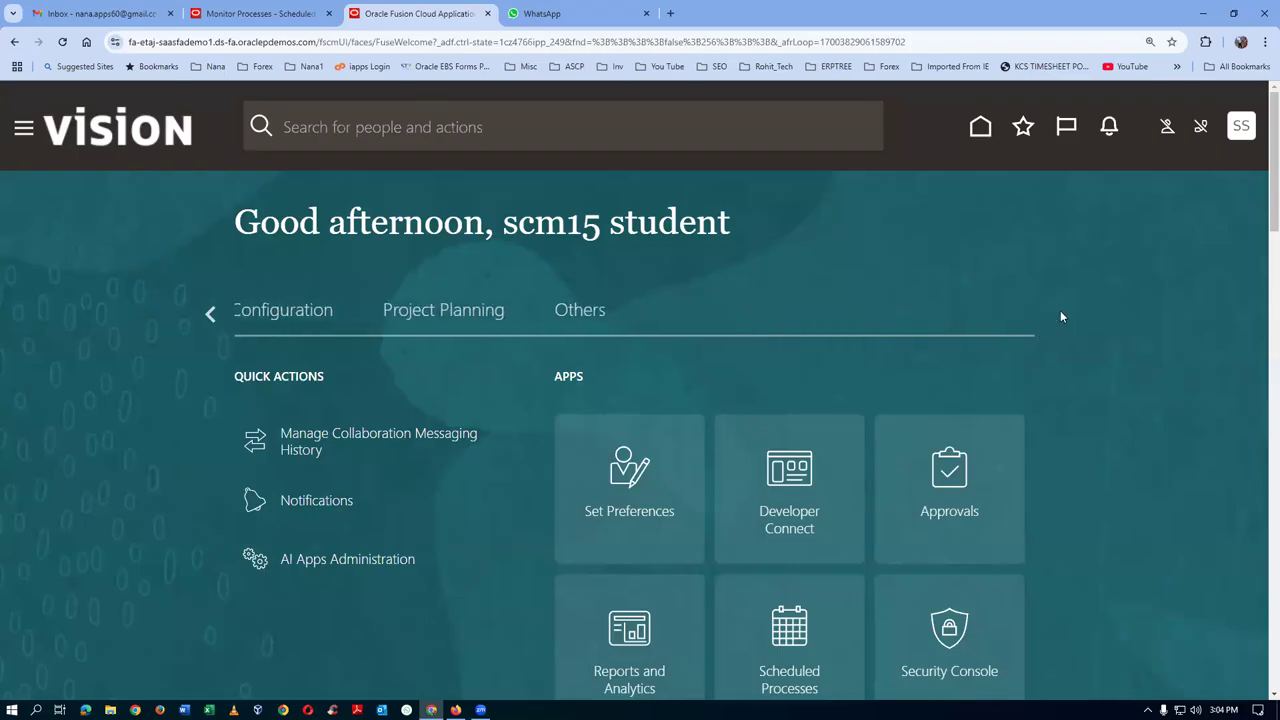
left_click(208, 316)
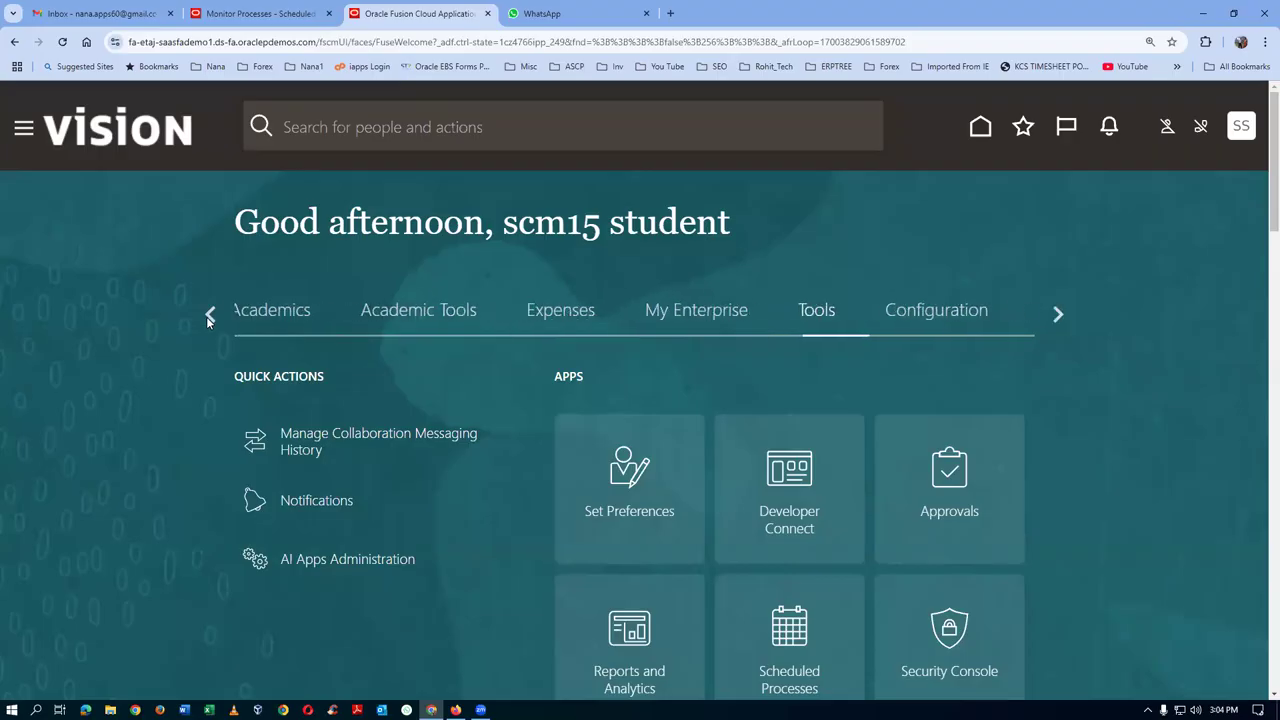
left_click(208, 316)
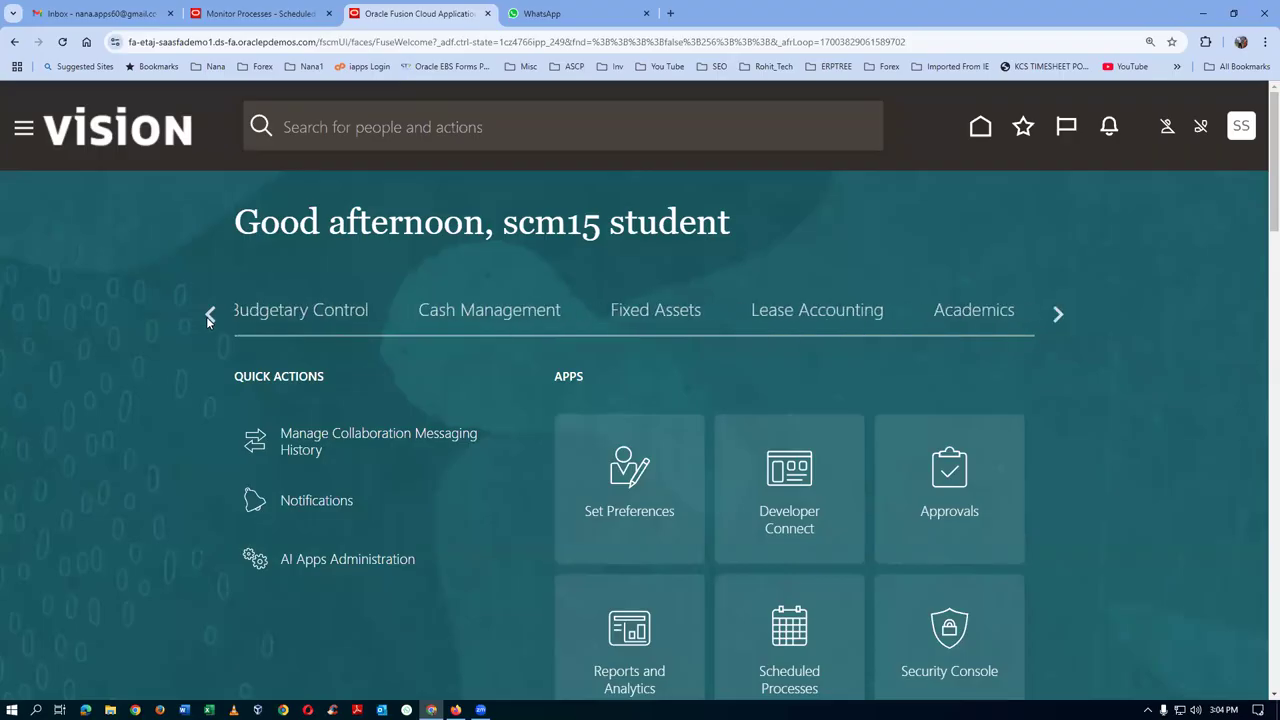
left_click(208, 316)
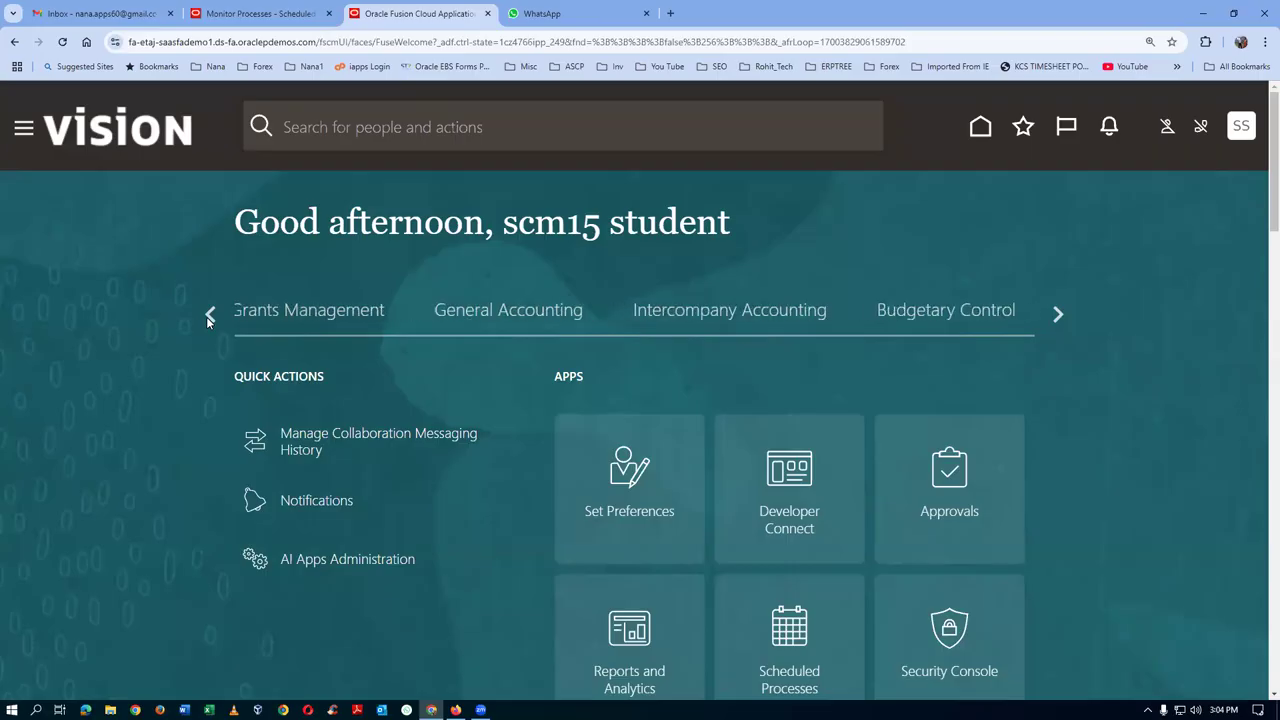
left_click(207, 316)
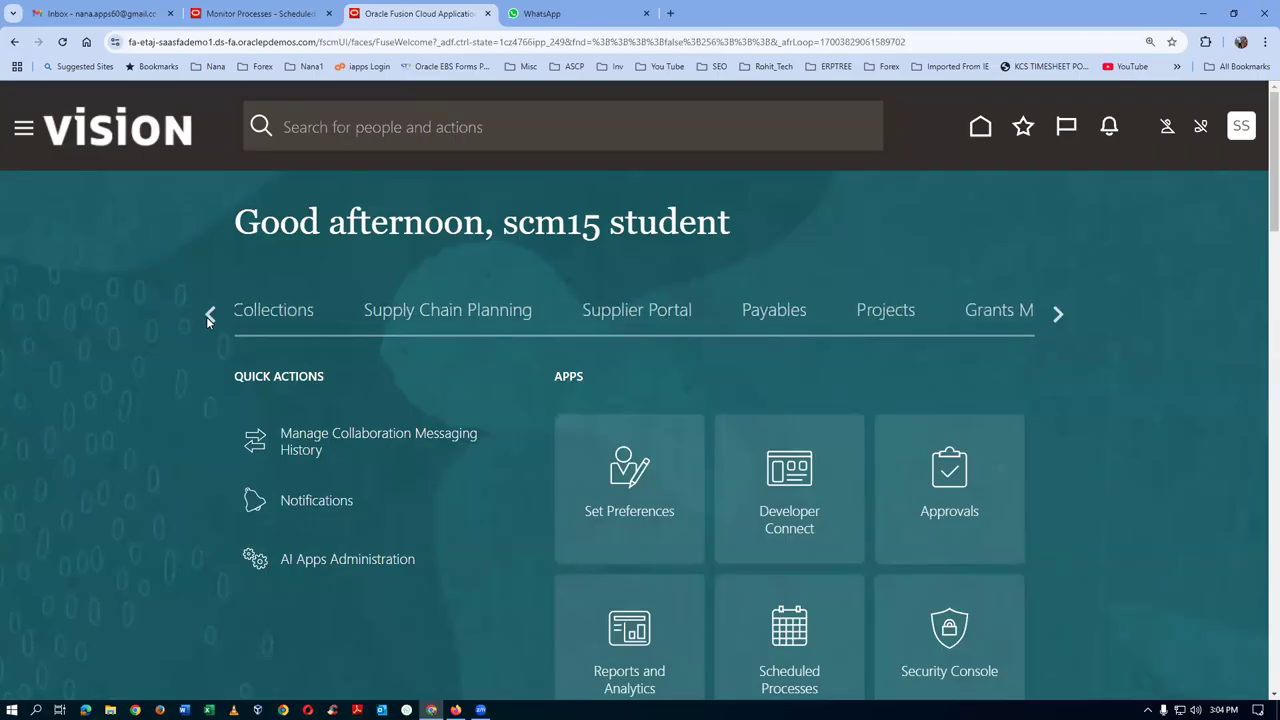
left_click(207, 316)
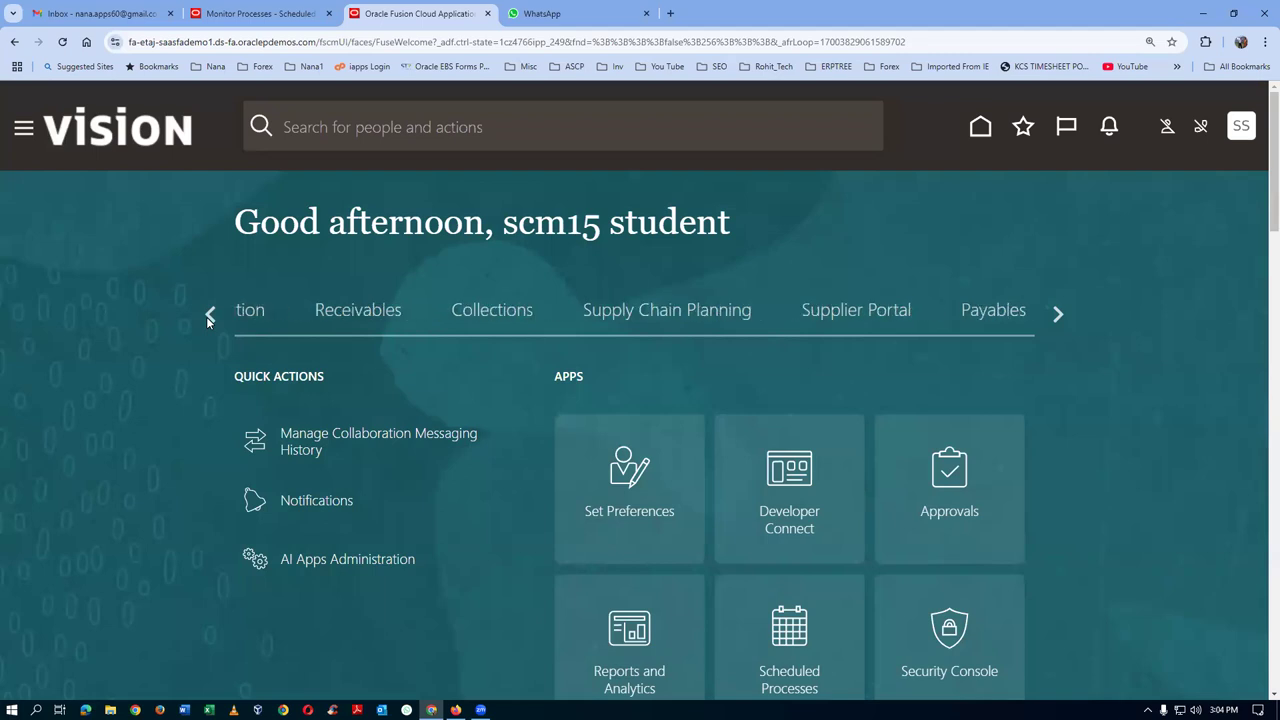
left_click(207, 316)
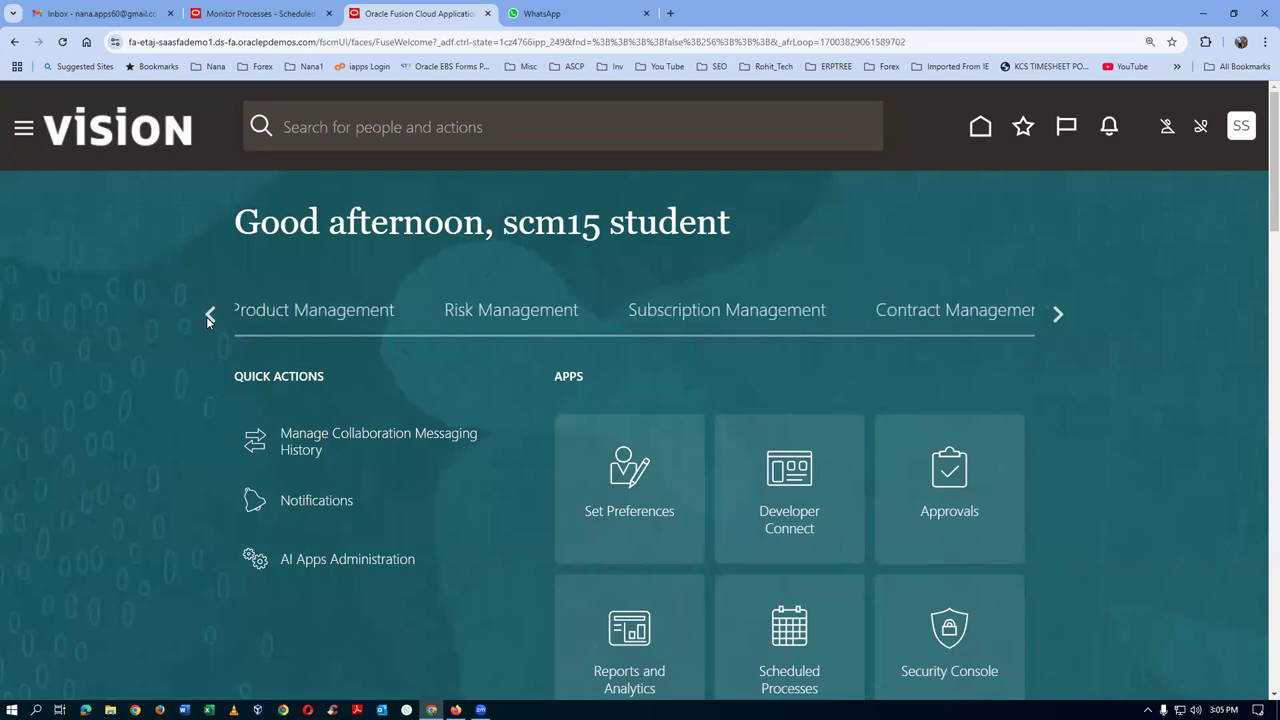
left_click(207, 316)
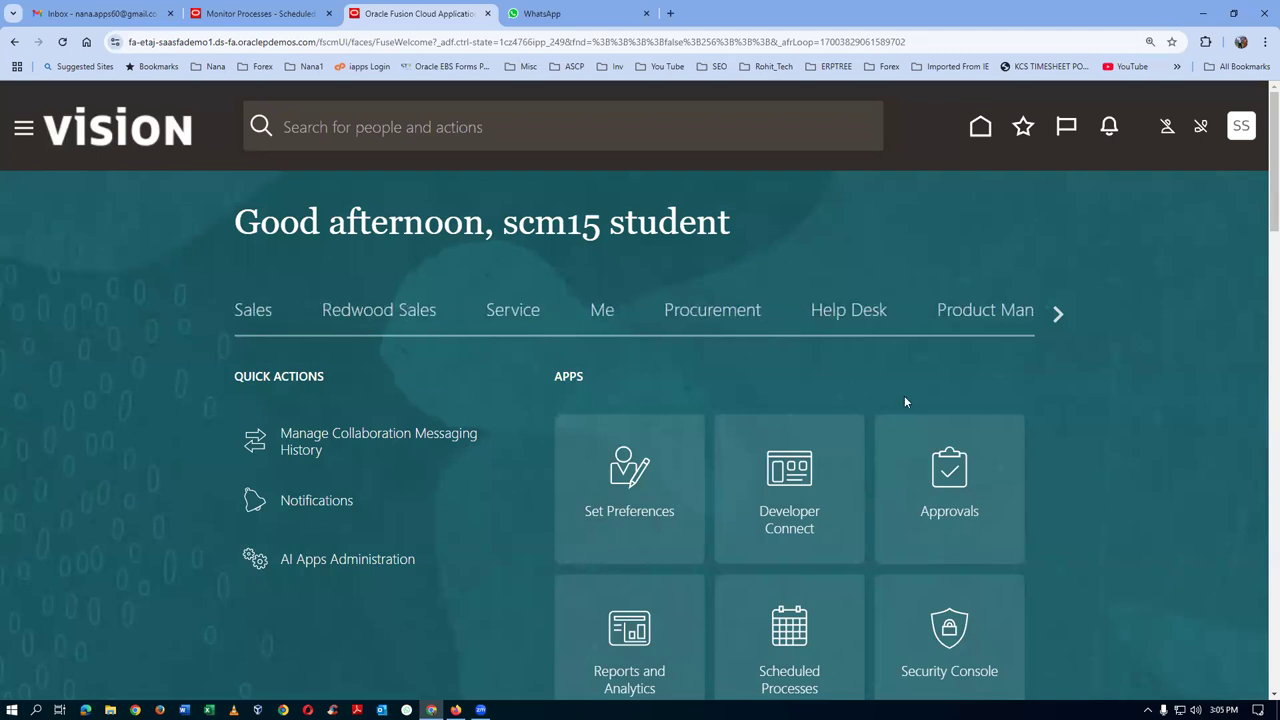
left_click(987, 312)
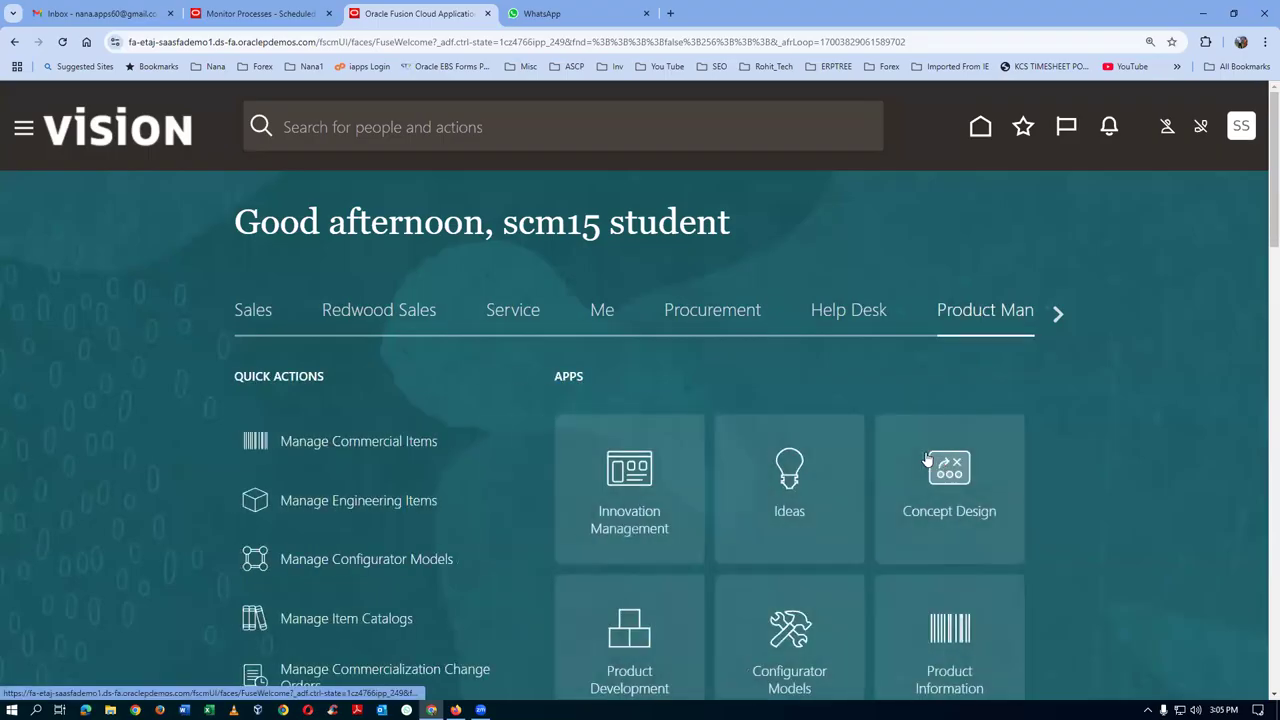
scroll(888, 580, "down", 2)
left_click(958, 500)
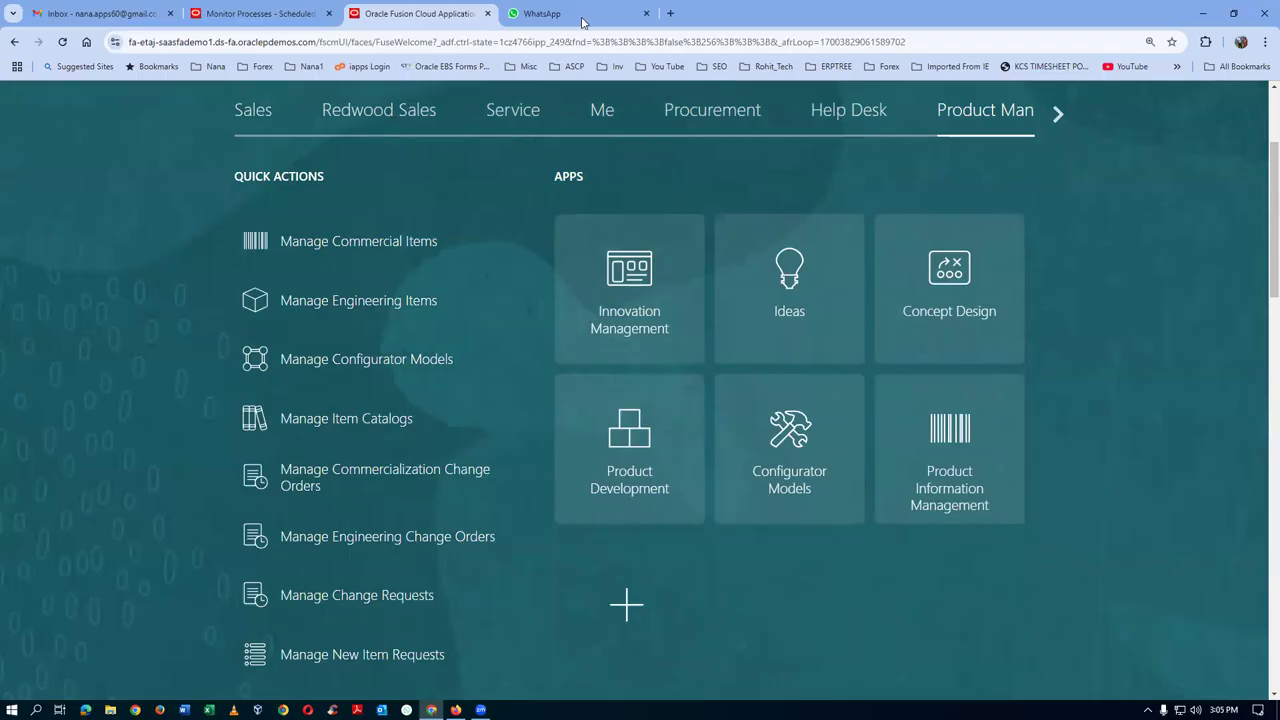
Refresh the scheduled processes list to check the process statuses, and return to Product Information Management
left_click(255, 14)
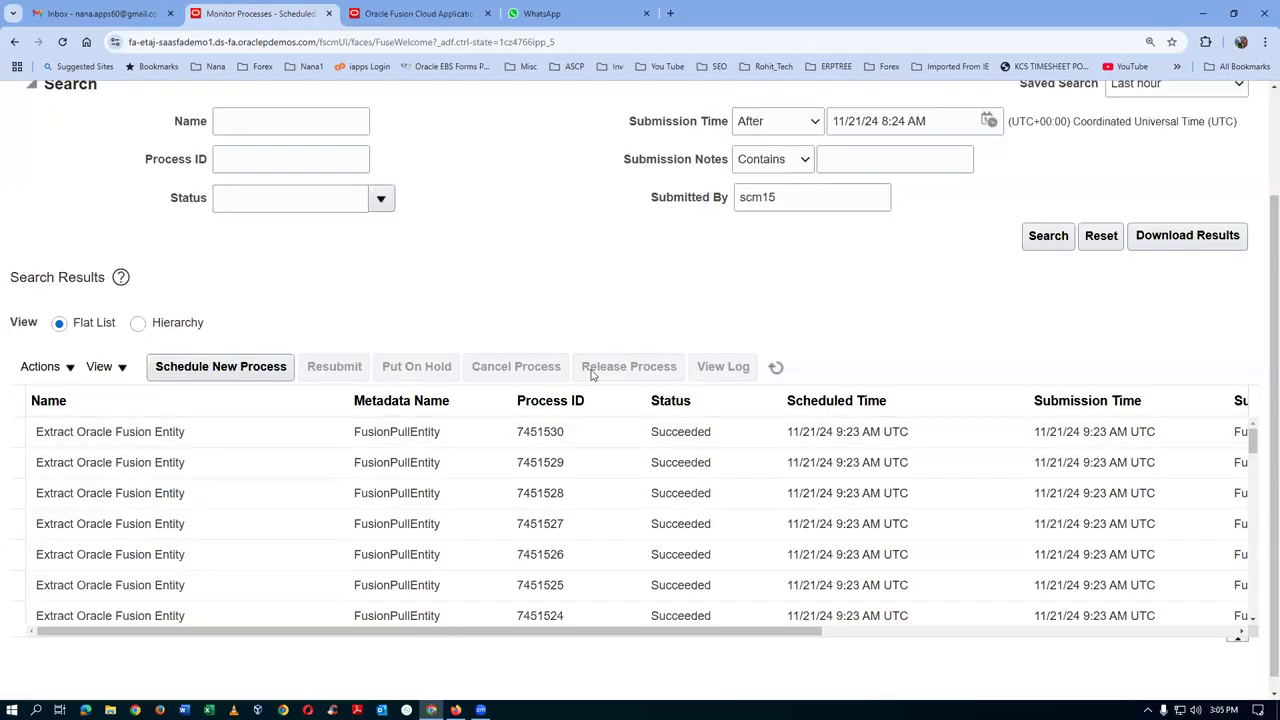
left_click(777, 368)
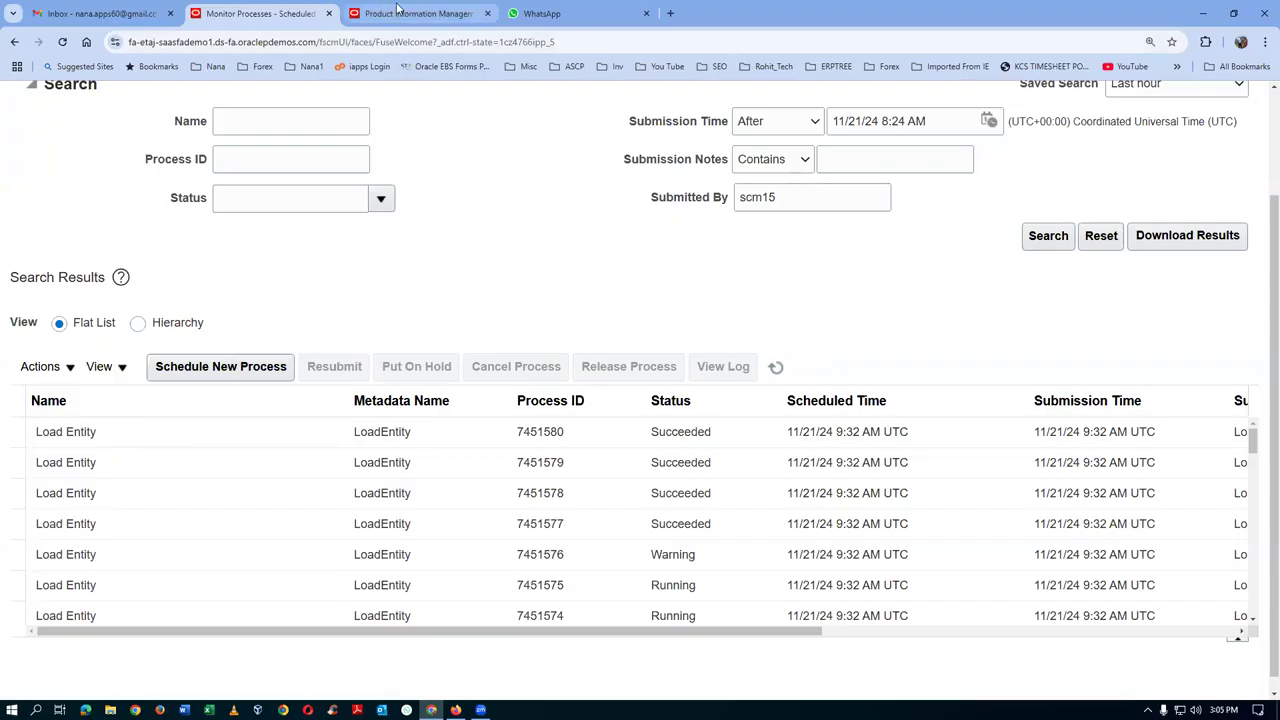
left_click(425, 17)
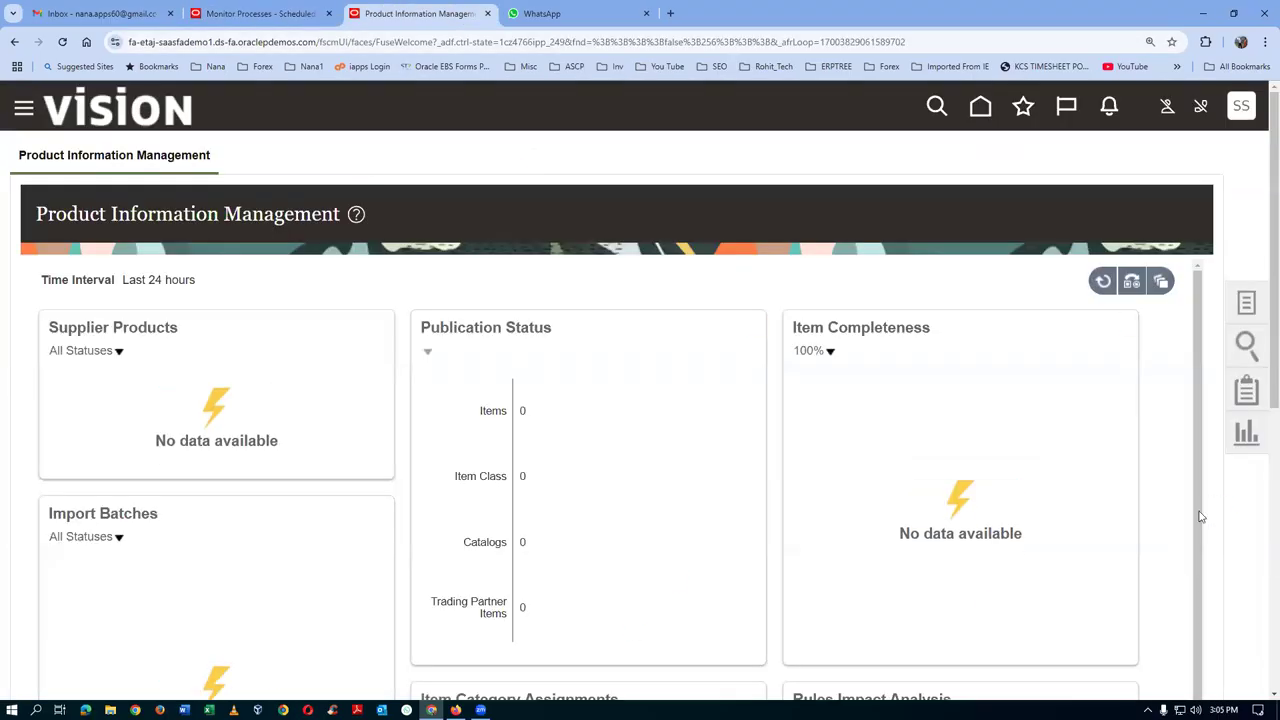
Start a new item in organization 000 with Root Item Class and the FG - Design Items template
left_click(1247, 303)
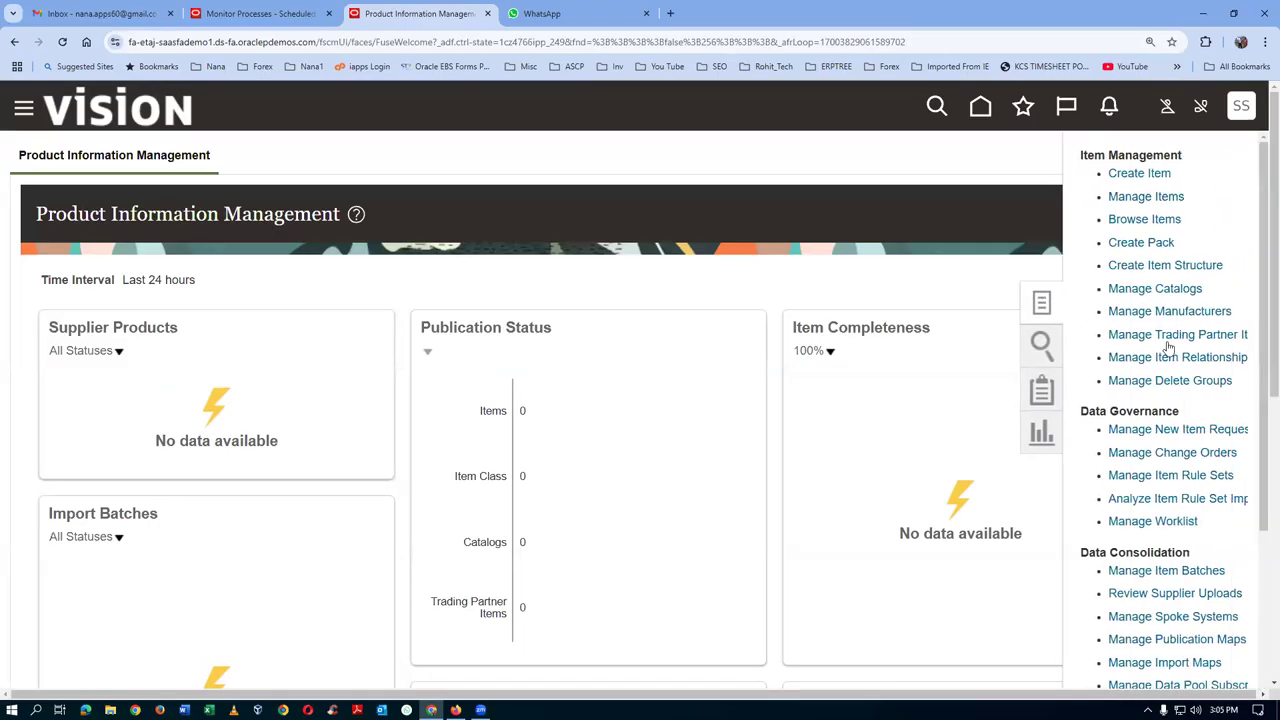
left_click(1150, 174)
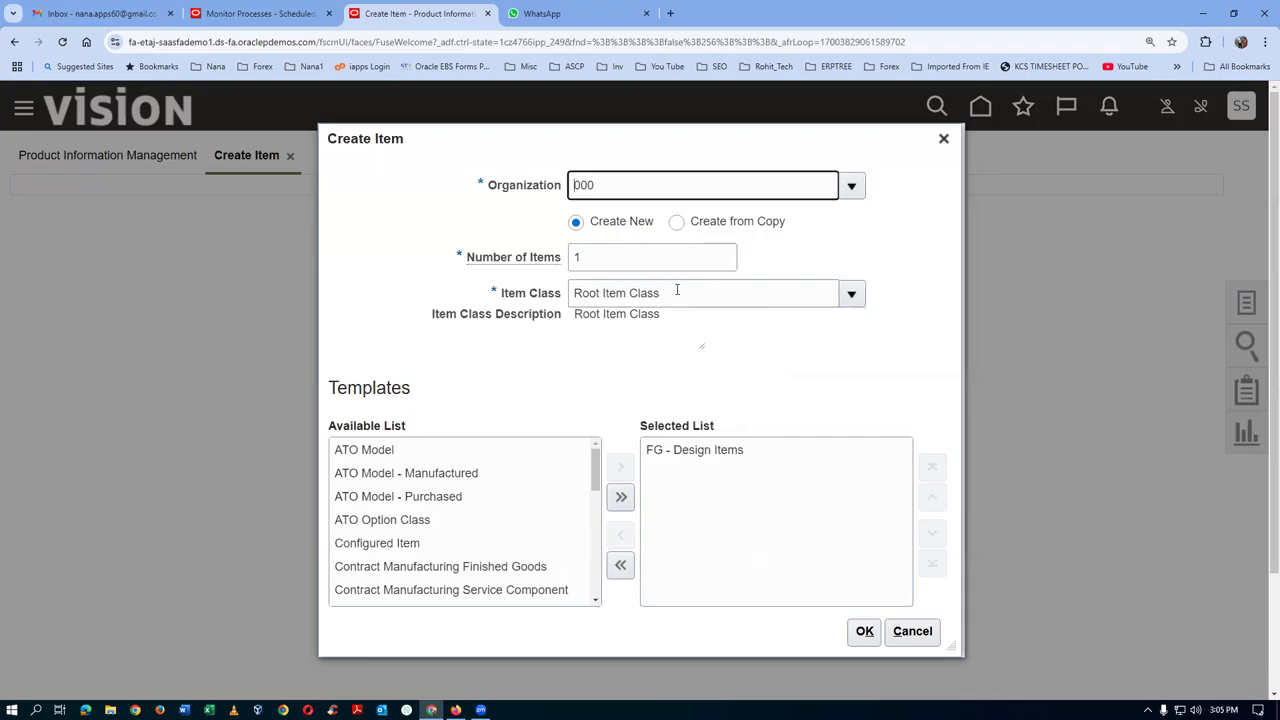
left_click(863, 632)
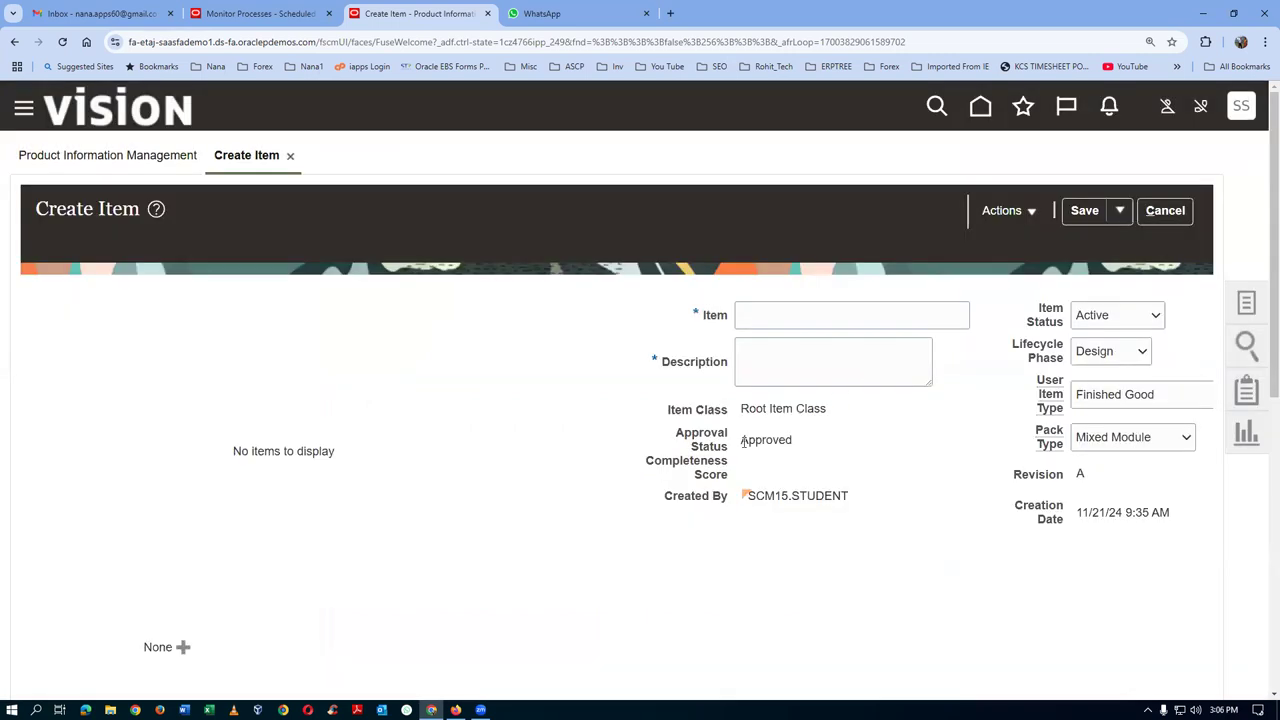
Name the new item t0107_b_to_b_transfer
left_click_drag(742, 441, 790, 442)
left_click(770, 318)
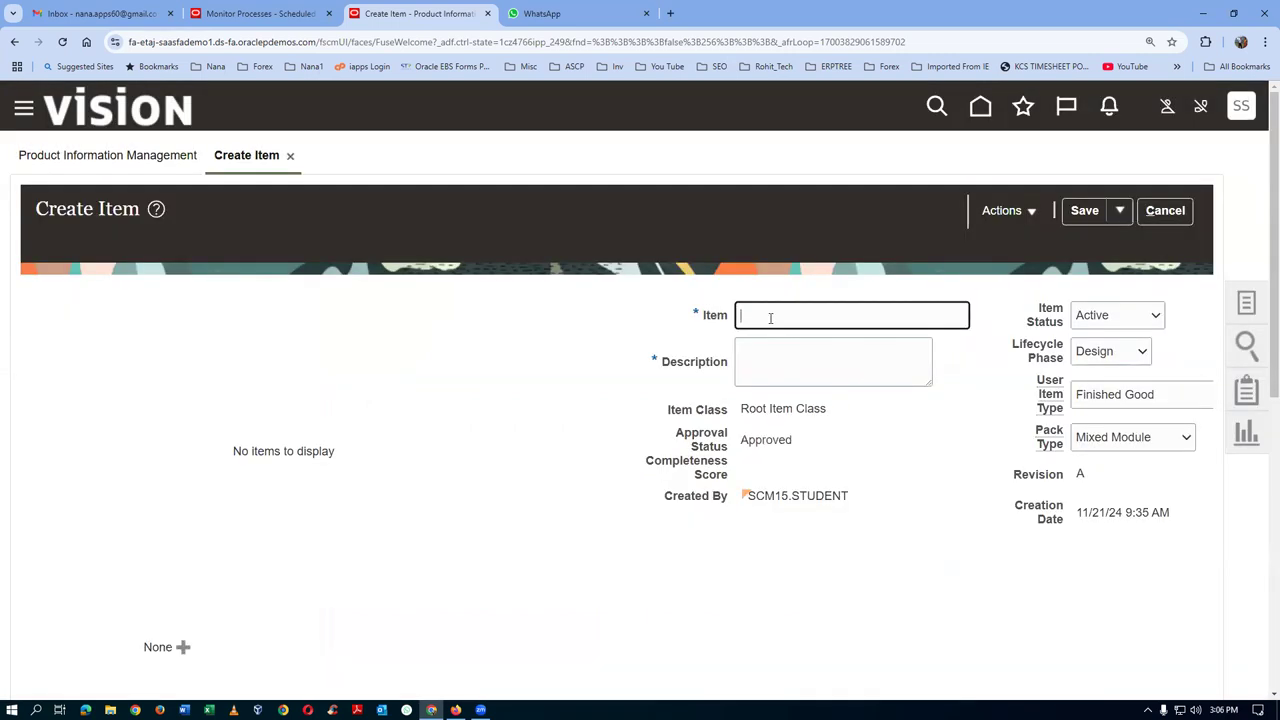
type("t01")
type("07")
type("_b")
type("_to_b_")
type("ytansfe")
type("r")
key("Left")
key("Left")
key("Left")
key("Left")
key("Left")
key("Left")
key("Left")
key("BackSpace")
type("r")
Copy the item name into the description so it reads t0107_b_to_b_transfer
left_click_drag(876, 311, 706, 322)
key("ctrl+c")
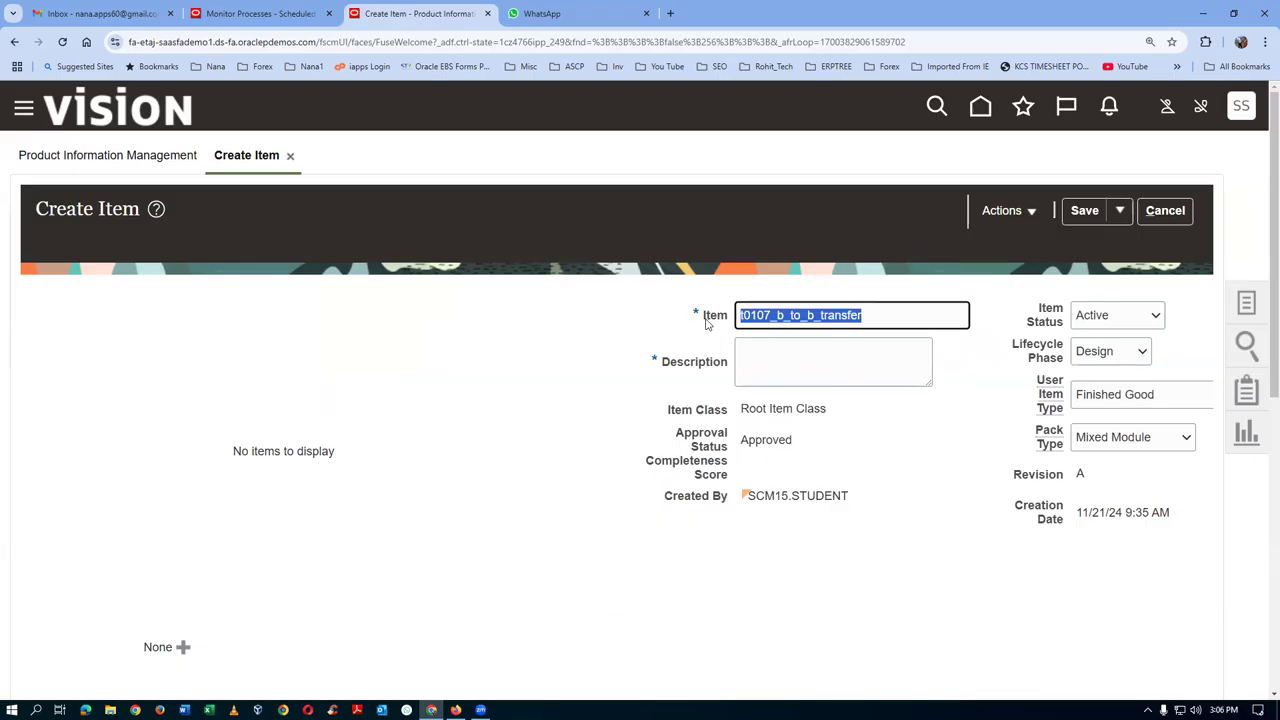
left_click(783, 371)
key("ctrl+v")
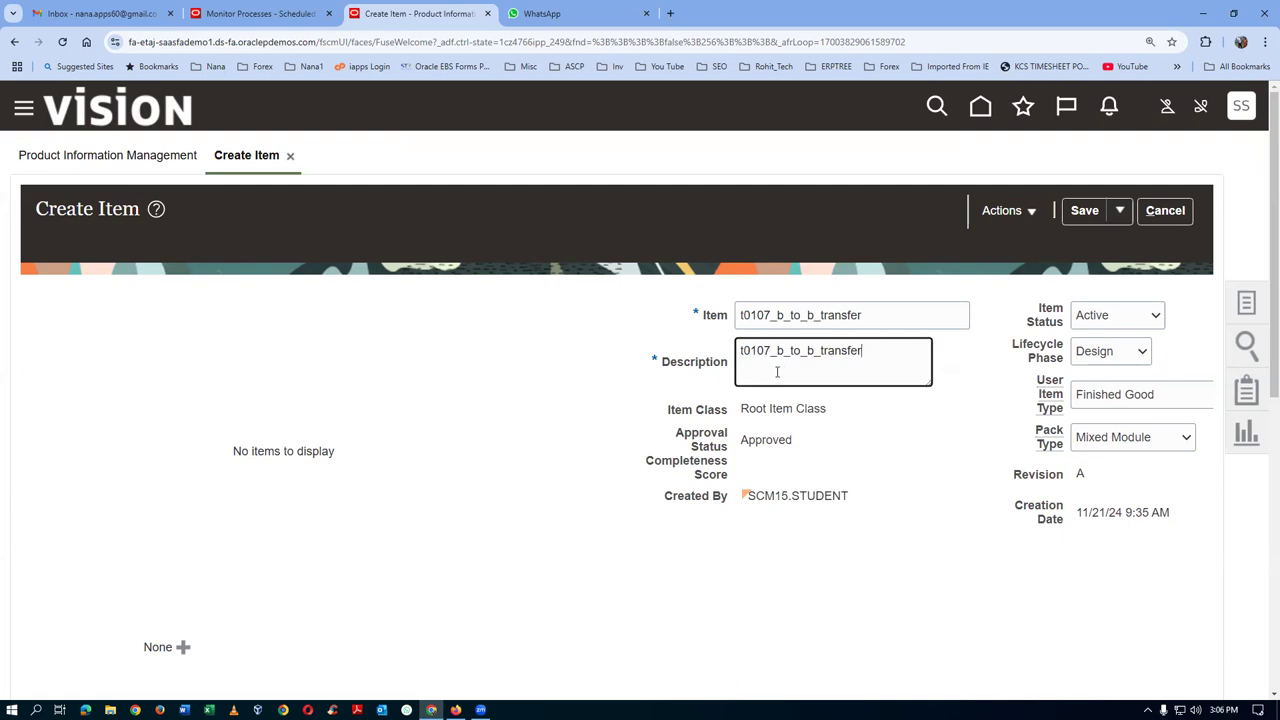
Set Back-to-Back Enabled to Yes in the item's Sales and Order Management specifications
scroll(491, 403, "down", 2)
scroll(491, 403, "down", 2)
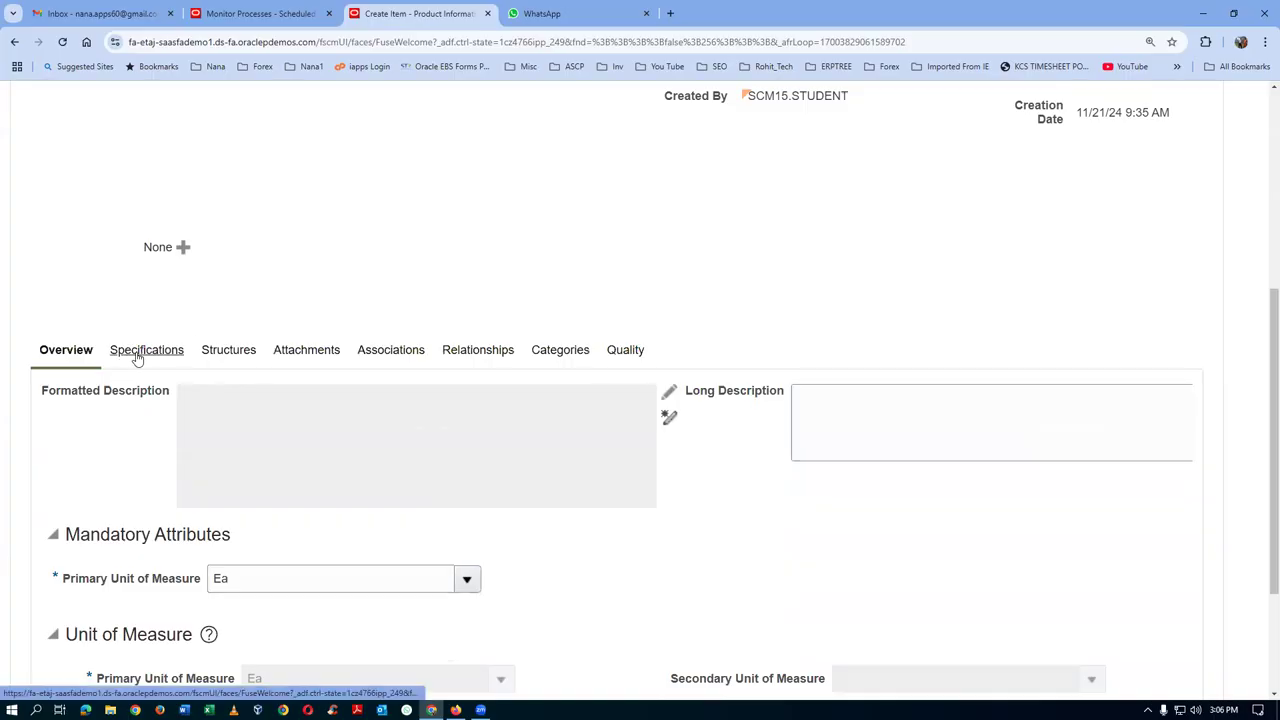
scroll(136, 358, "down", 2)
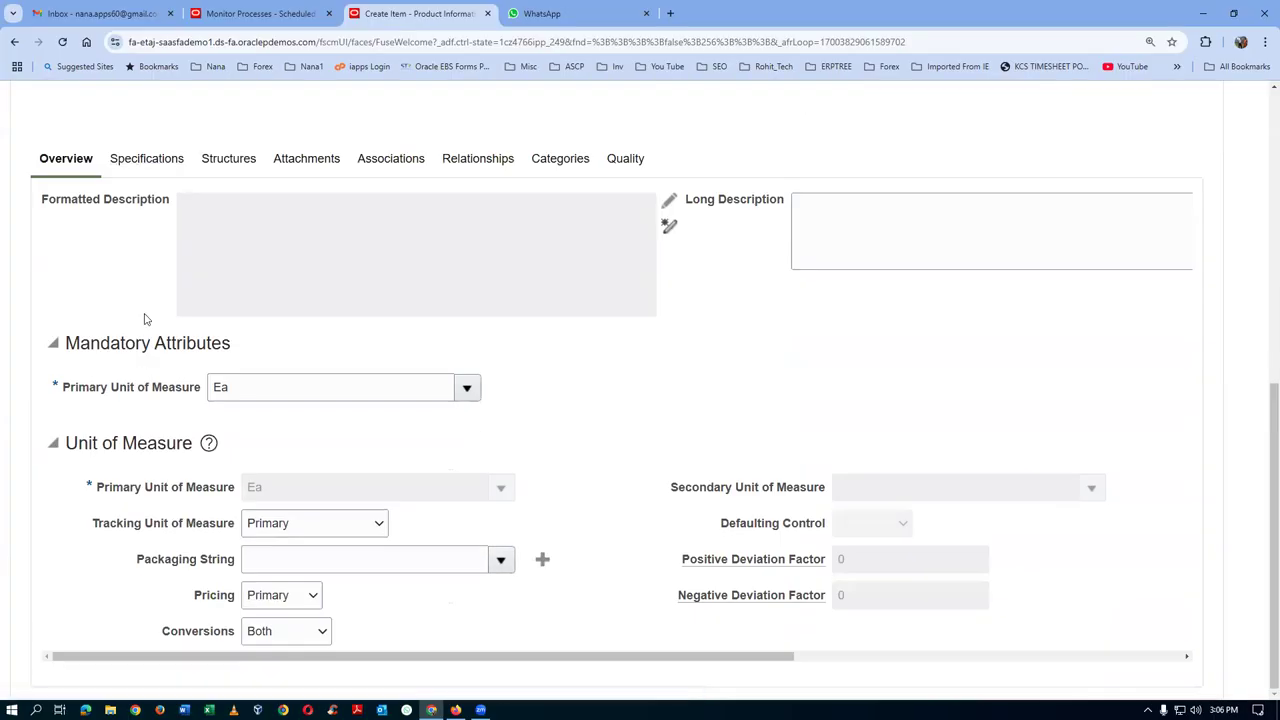
left_click(152, 164)
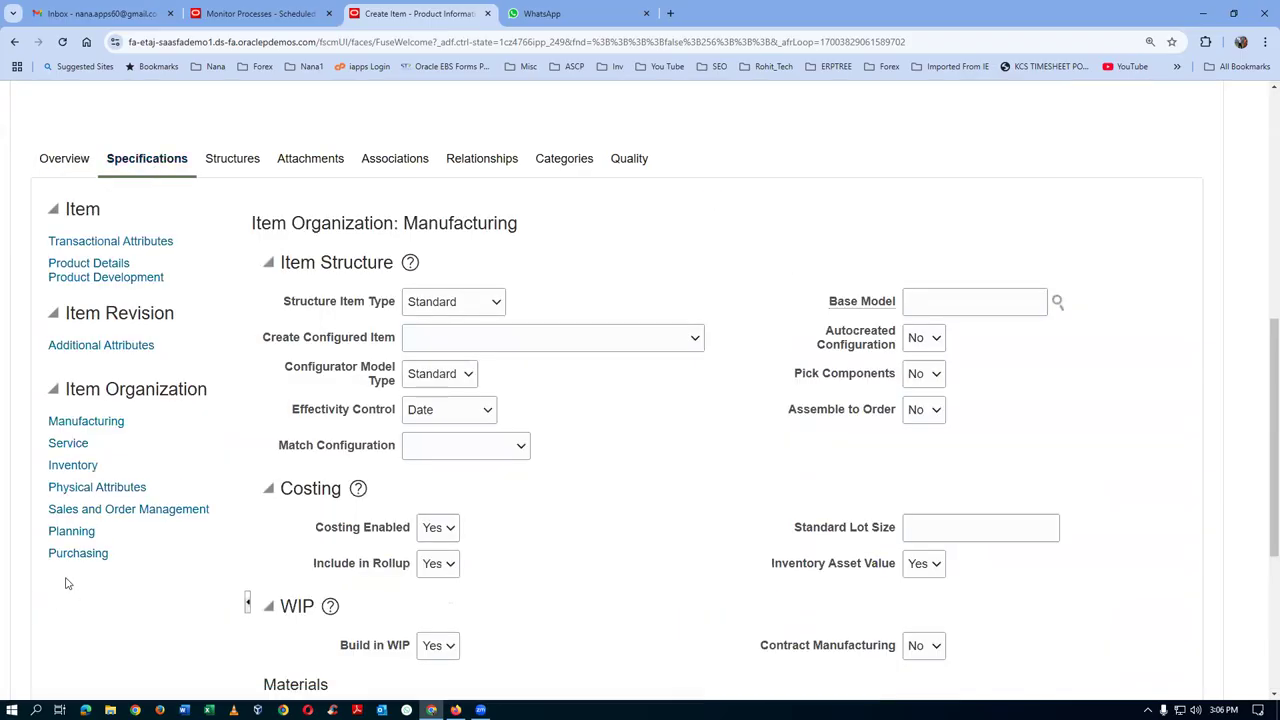
left_click(104, 511)
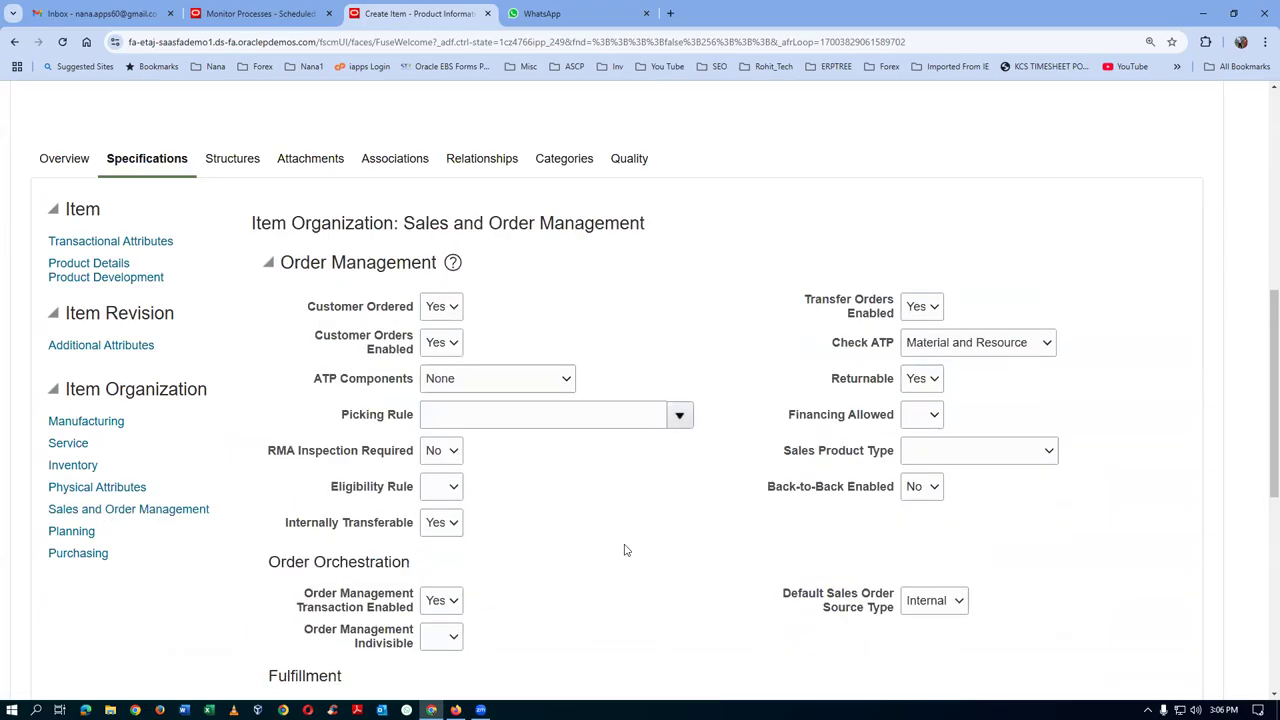
left_click(922, 493)
left_click(927, 544)
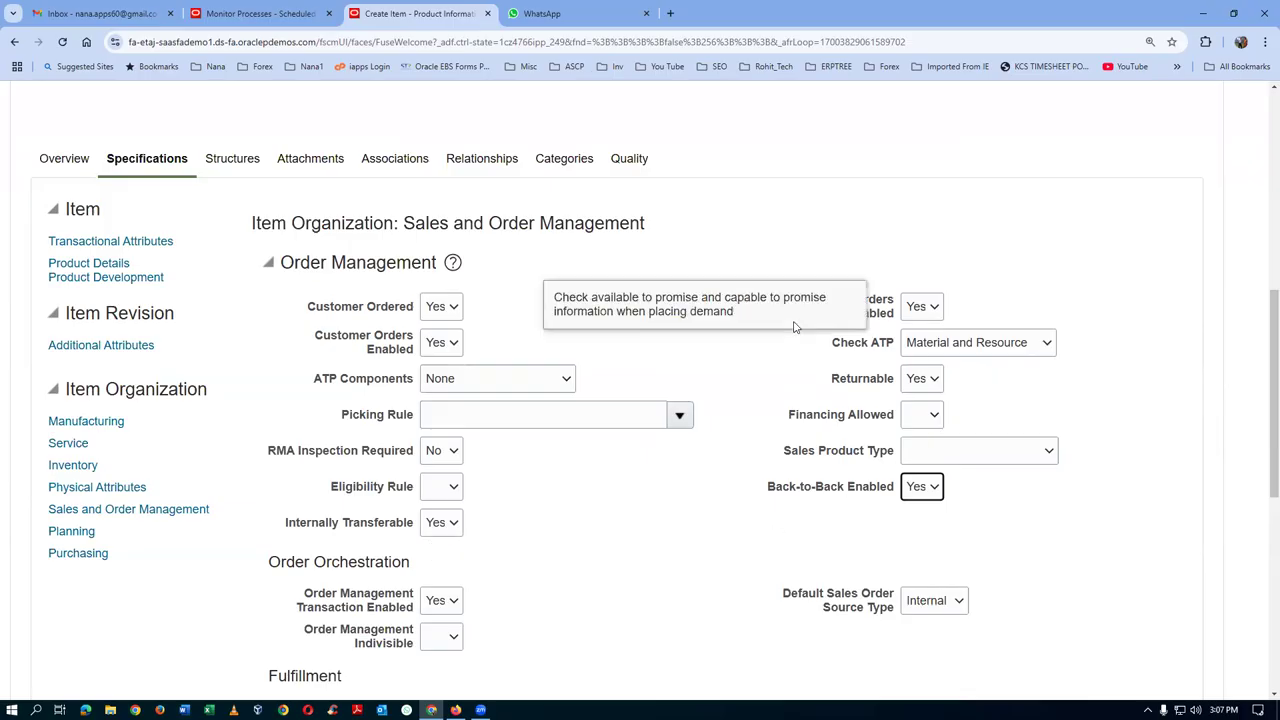
left_click(1007, 294)
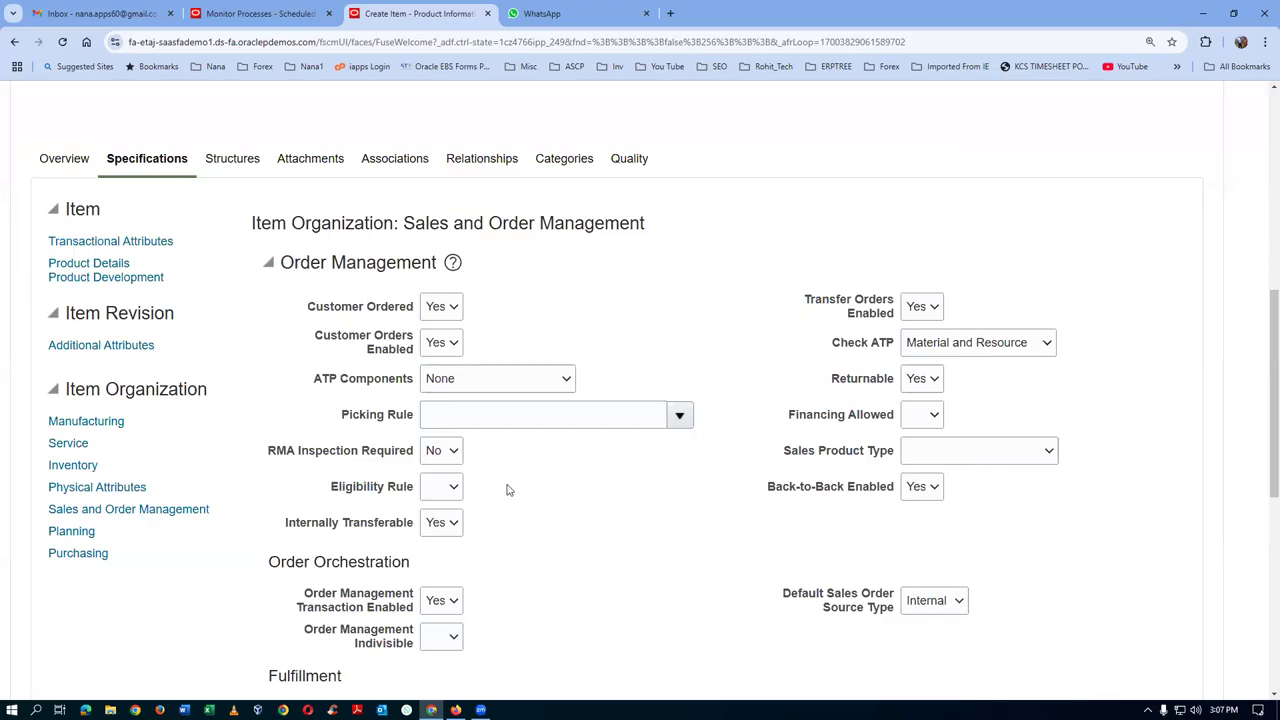
mouse_move(507, 489)
left_click(433, 510)
Set Planning Time Days to 50 under MPS MRP Planning in the item's Planning specifications
left_click(70, 531)
scroll(547, 524, "down", 4)
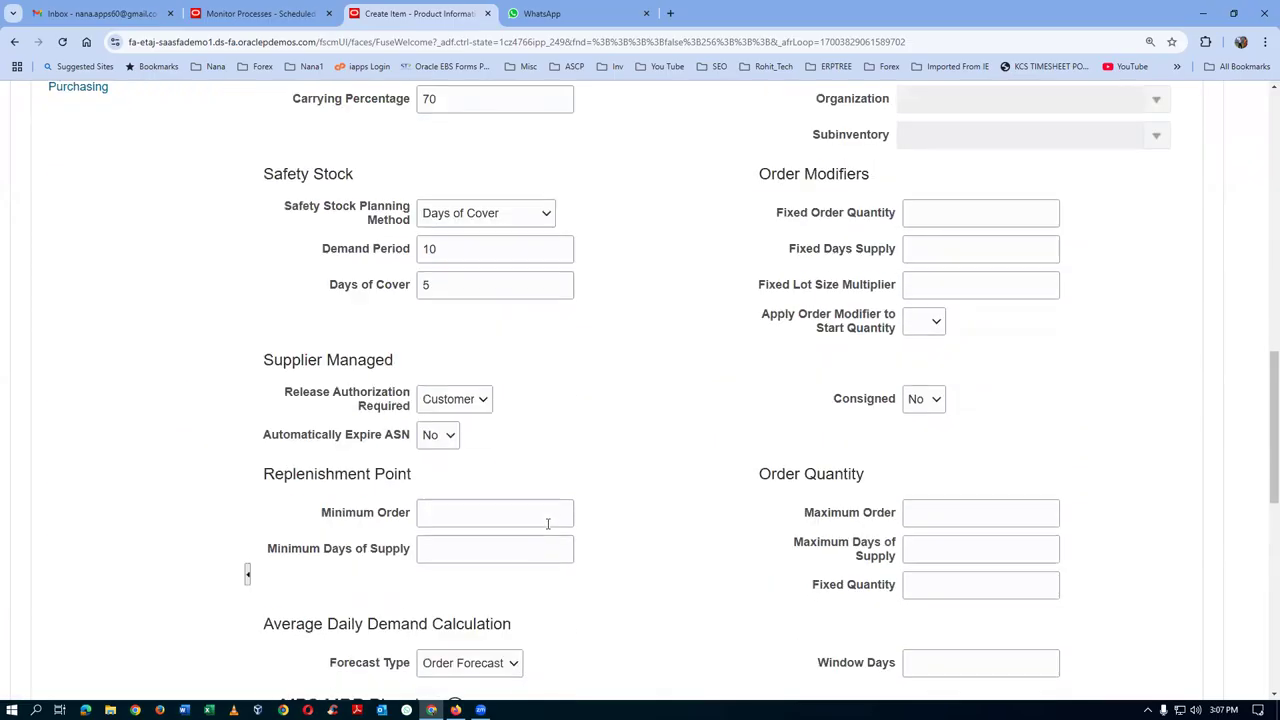
scroll(549, 525, "down", 3)
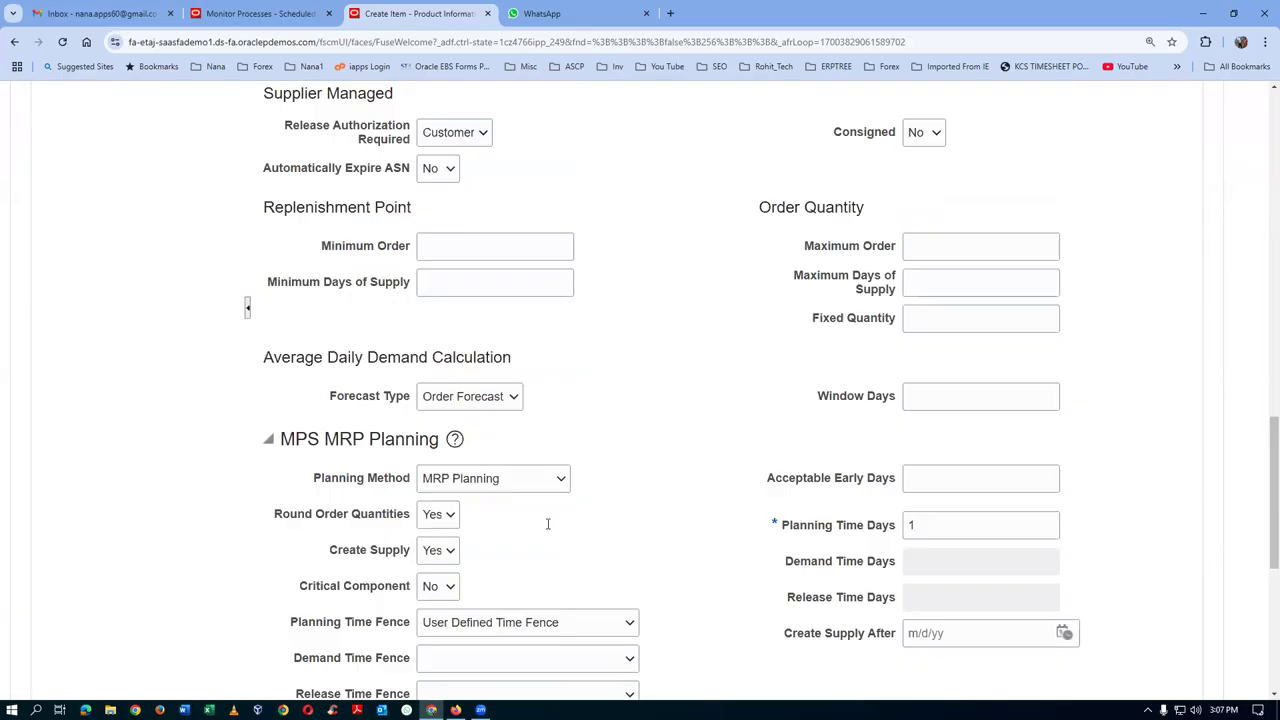
double_click(930, 525)
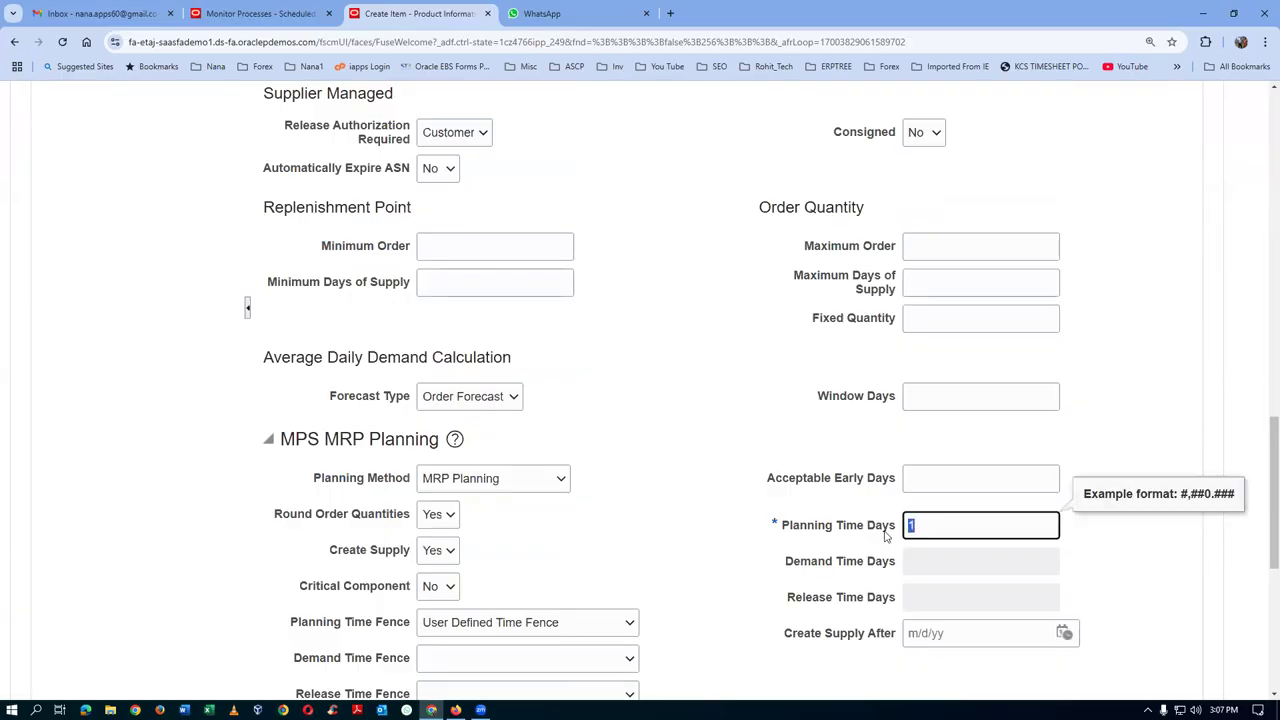
type("50")
left_click(700, 407)
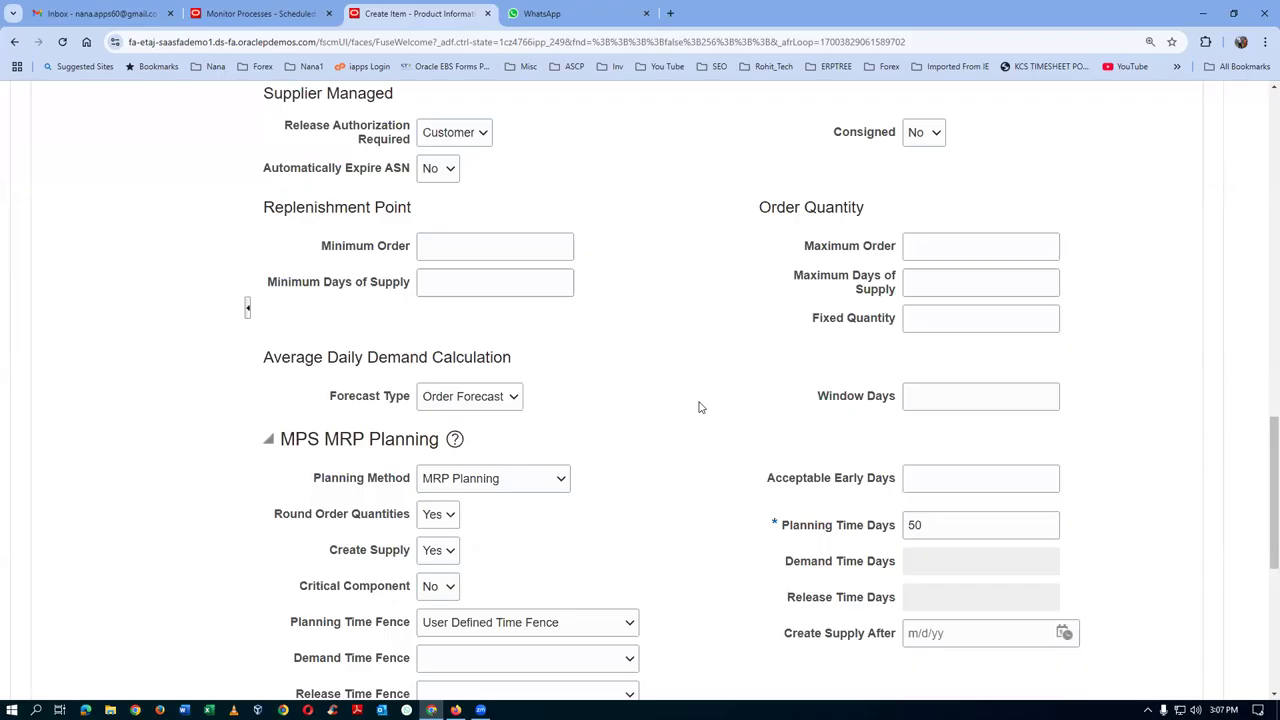
Set the Purchase Price to 10 under Pricing in the item's Purchasing specifications
scroll(700, 407, "down", 3)
scroll(700, 407, "down", 2)
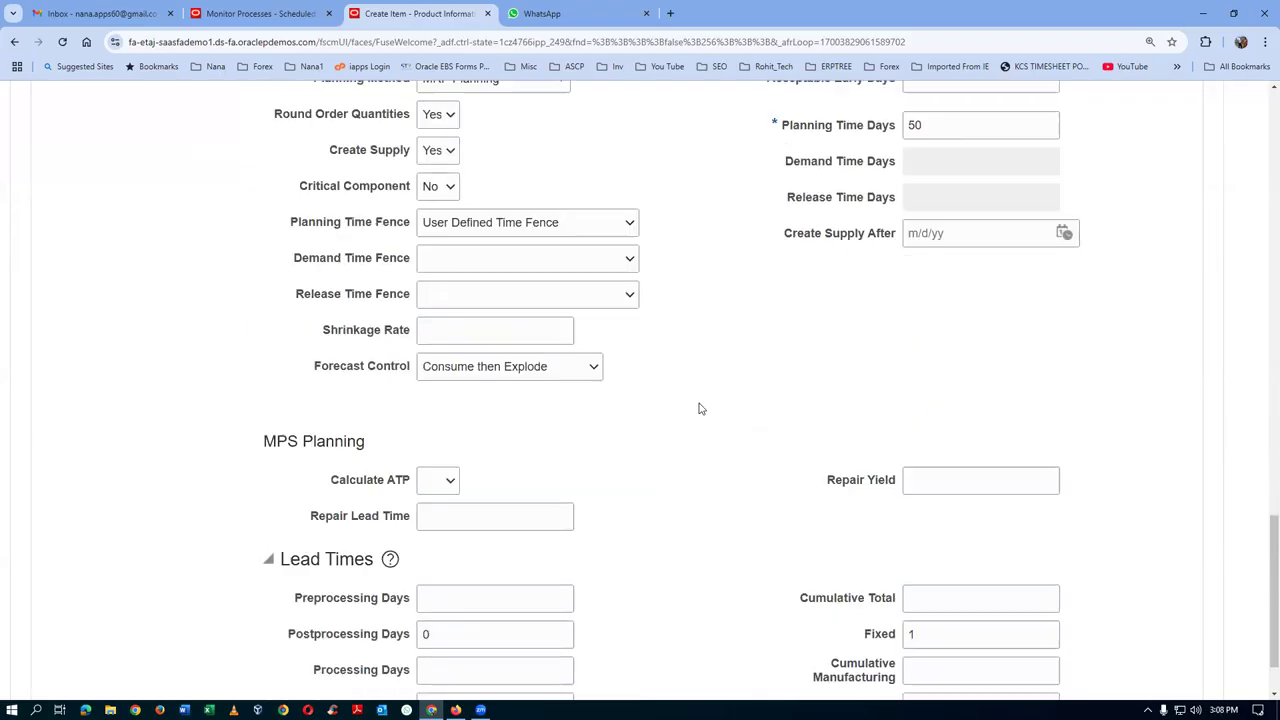
scroll(700, 408, "down", 1)
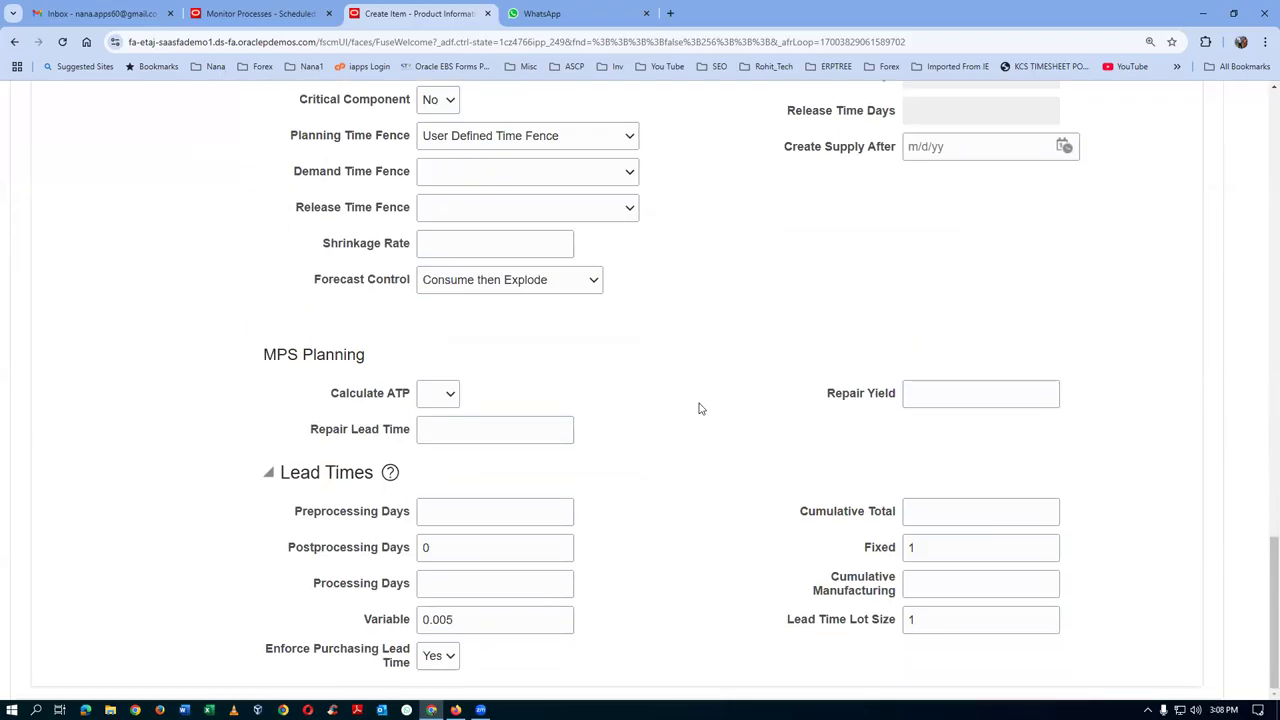
scroll(700, 408, "up", 9)
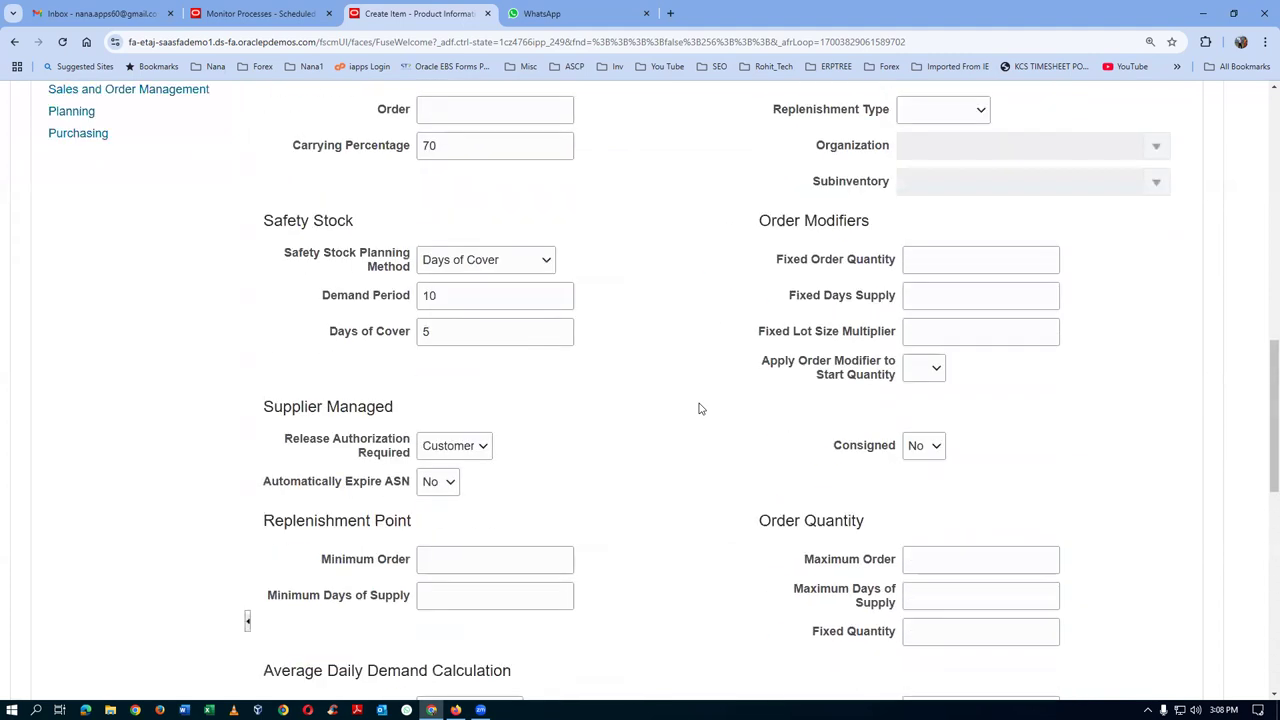
scroll(700, 408, "up", 3)
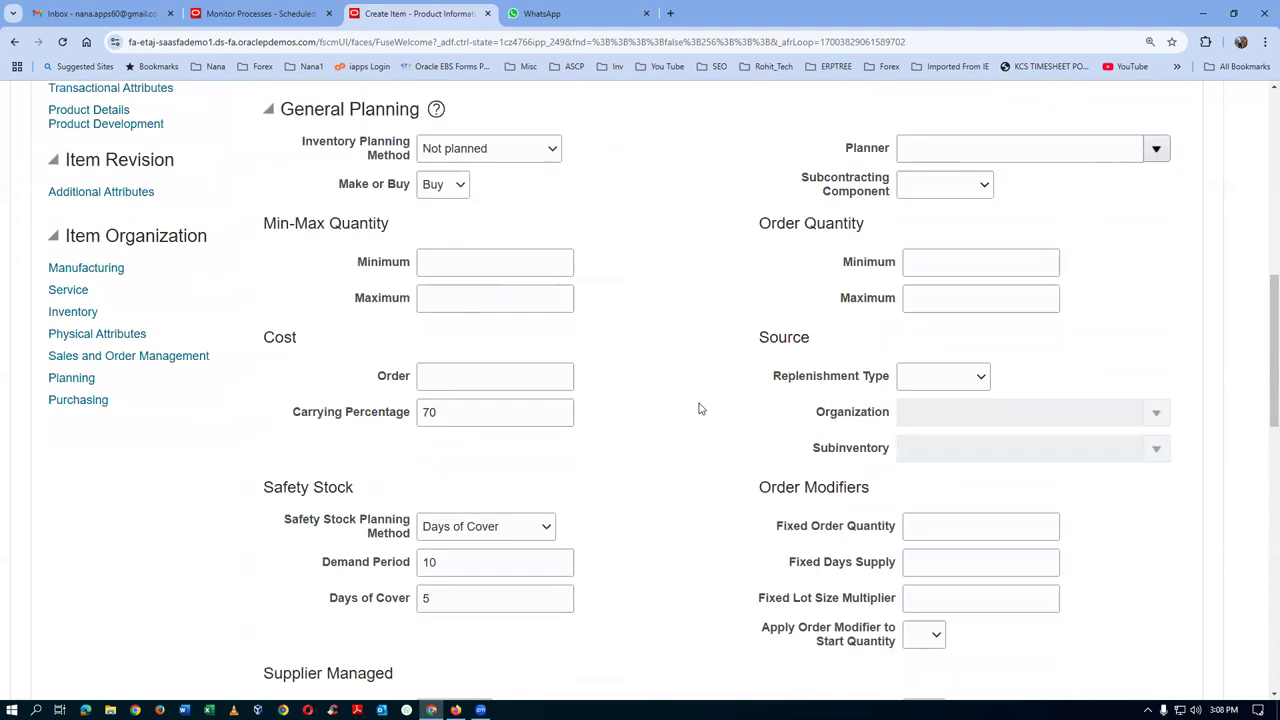
left_click(74, 401)
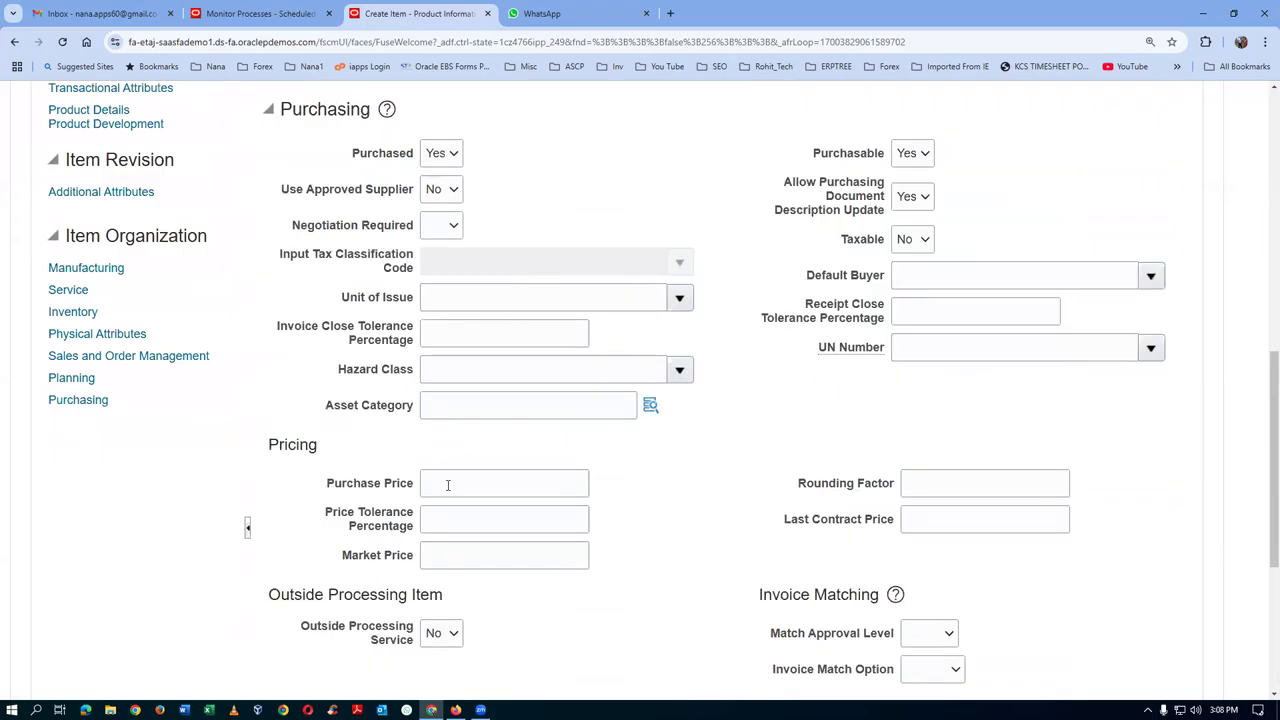
left_click(448, 485)
type("1")
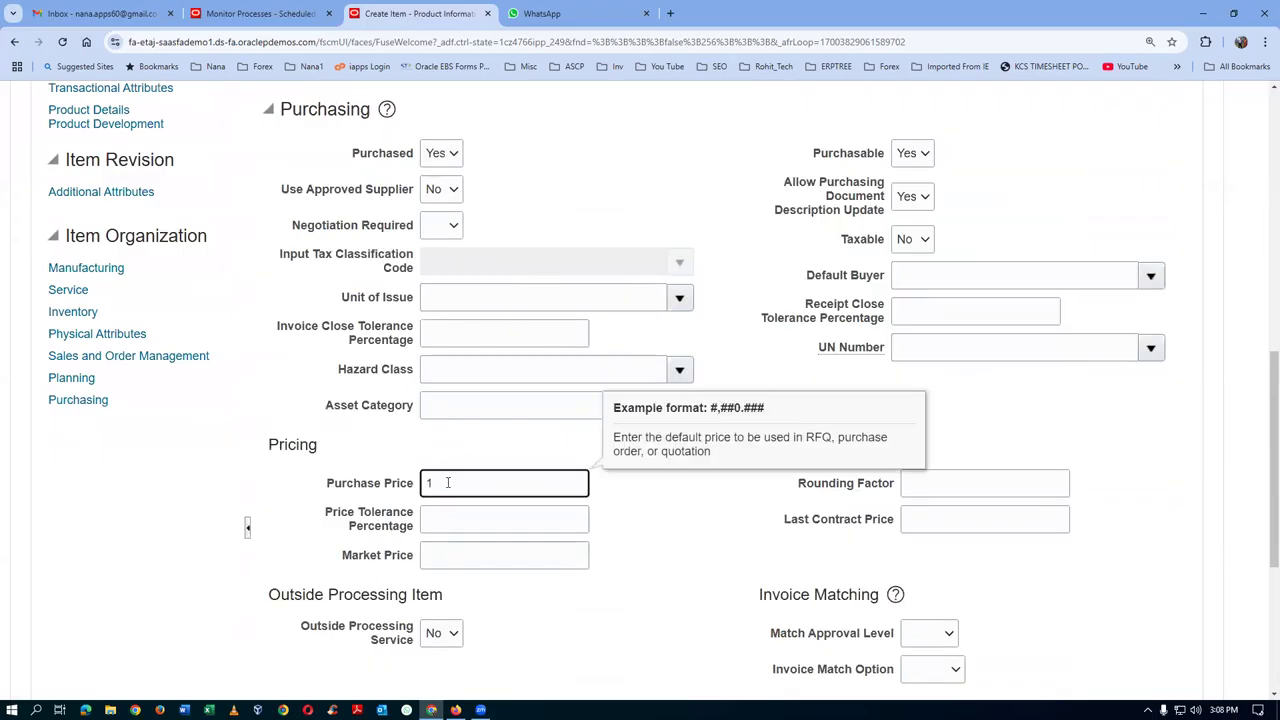
type("0")
left_click(1053, 416)
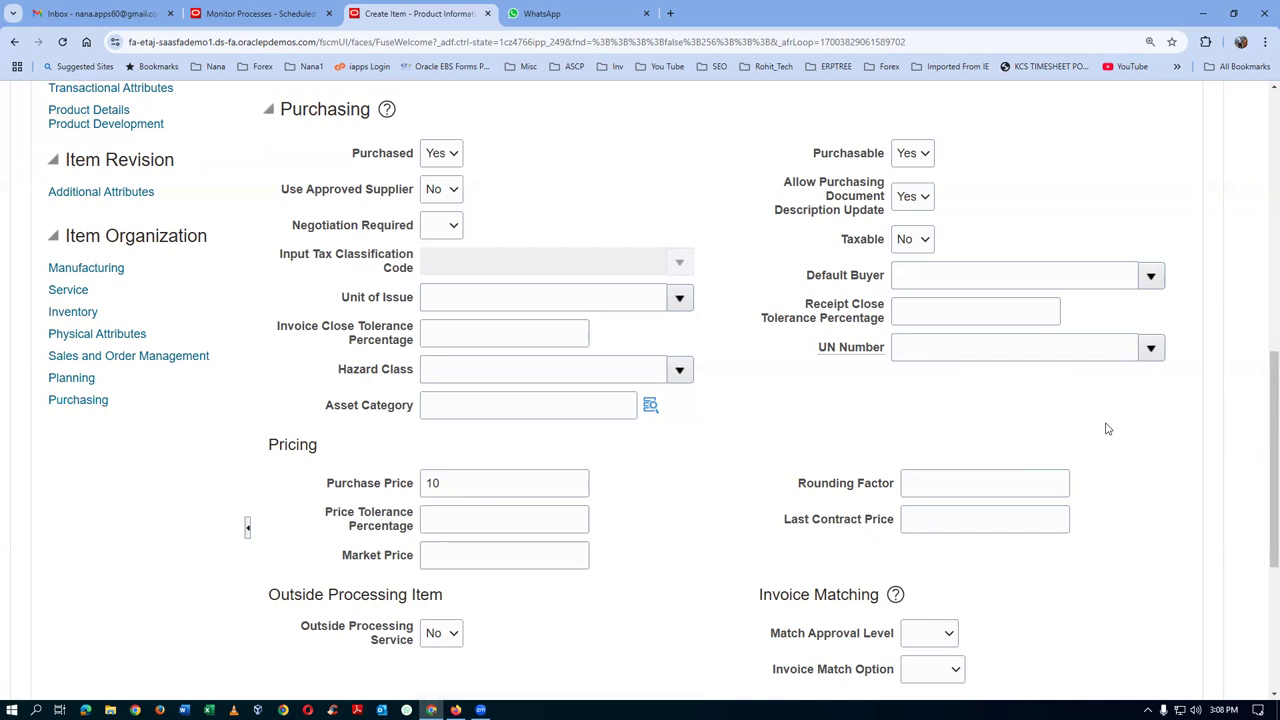
Start adding organizations to the item's associations and search for organizations matching 00
scroll(1106, 428, "up", 2)
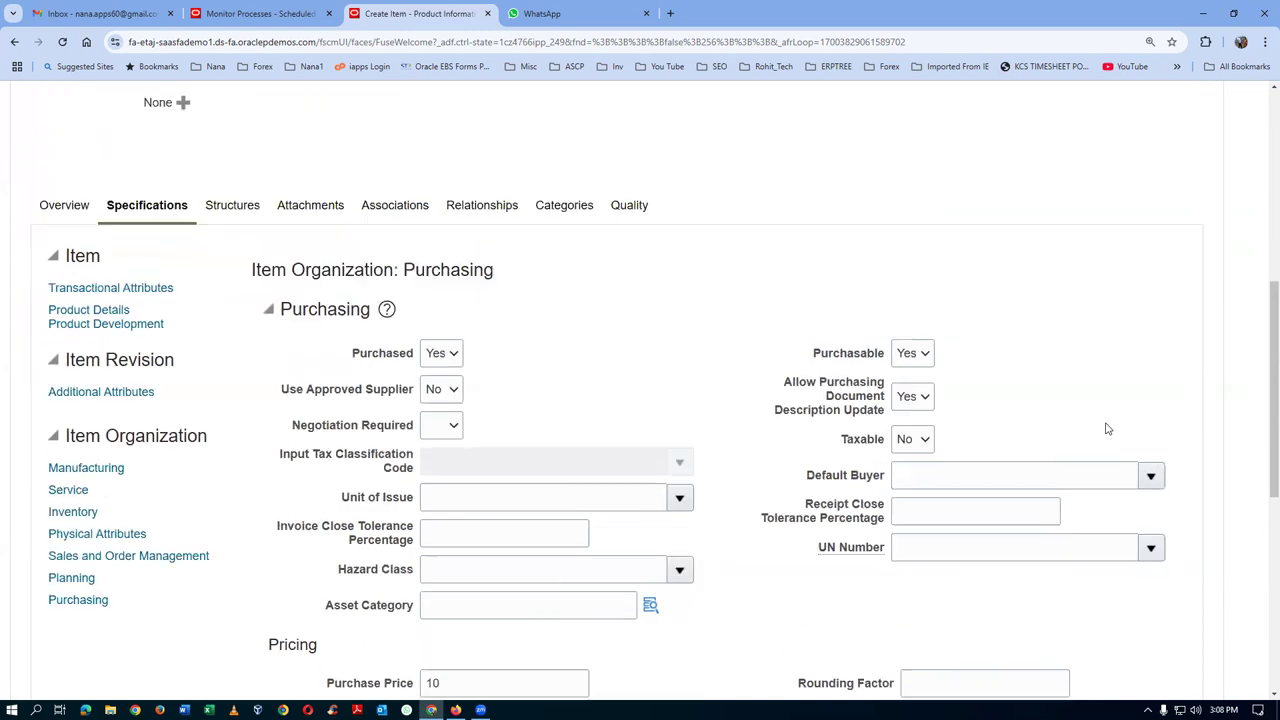
left_click(385, 210)
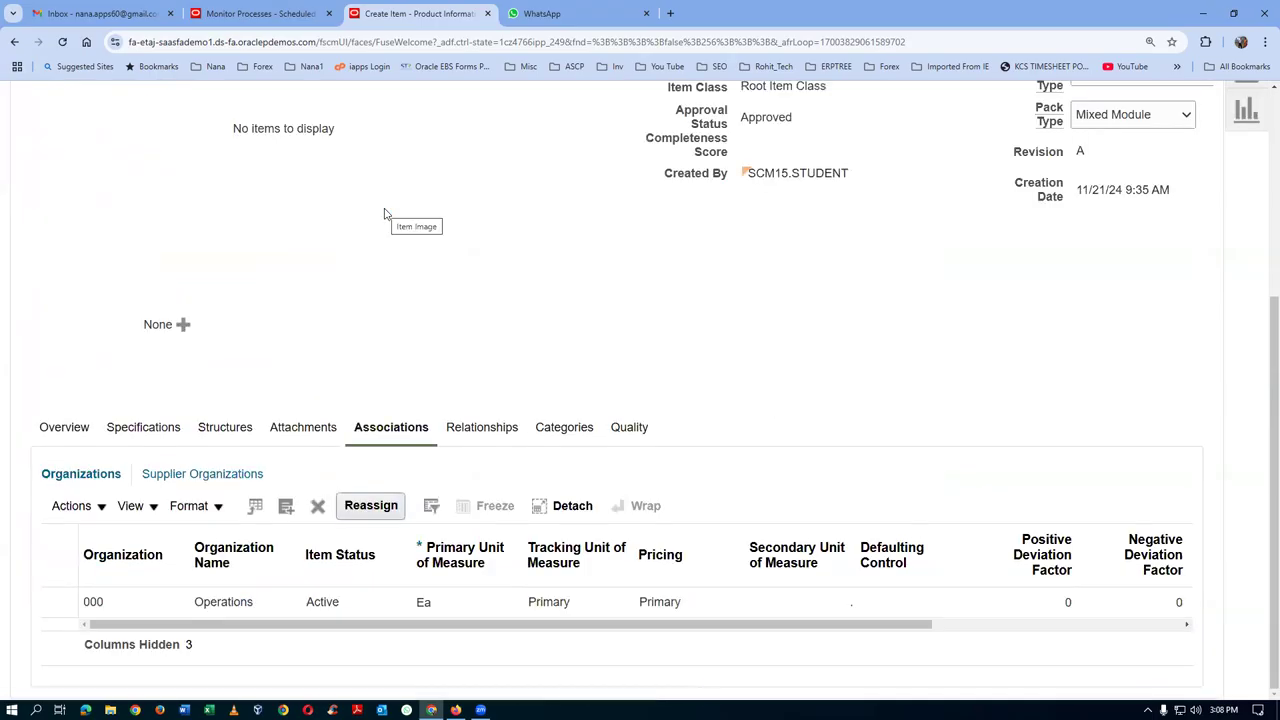
left_click(75, 507)
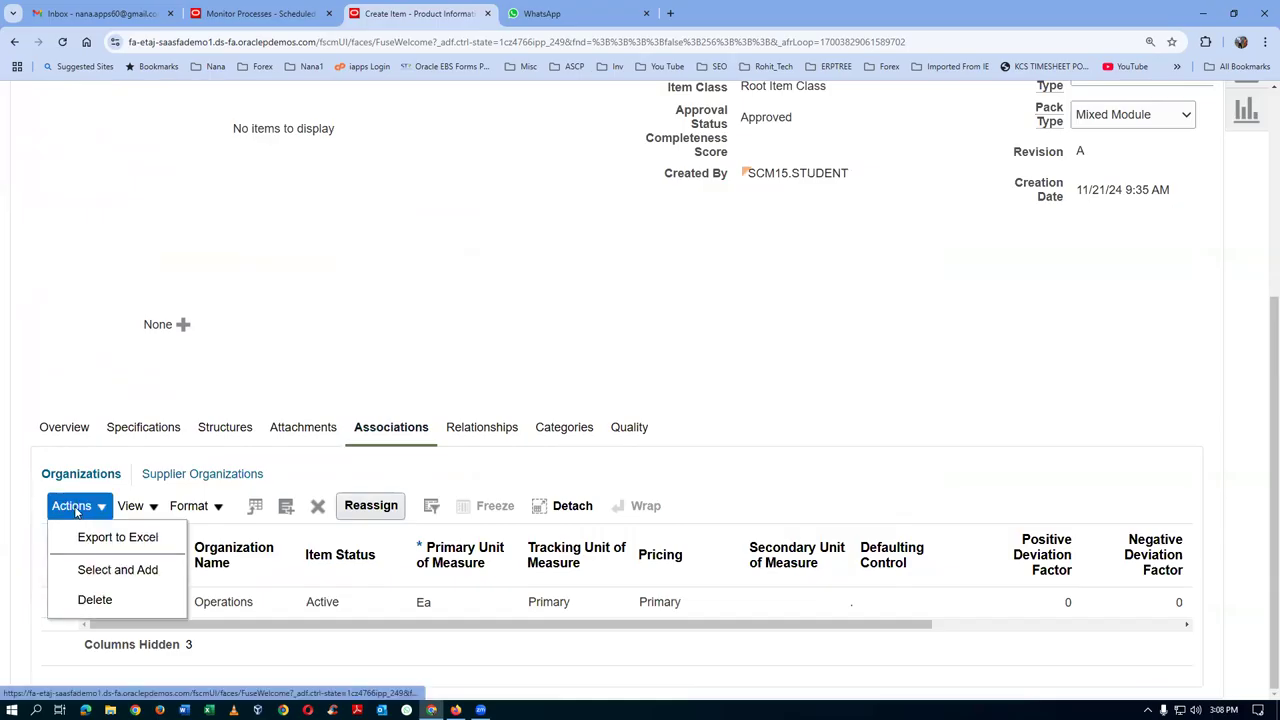
left_click(110, 569)
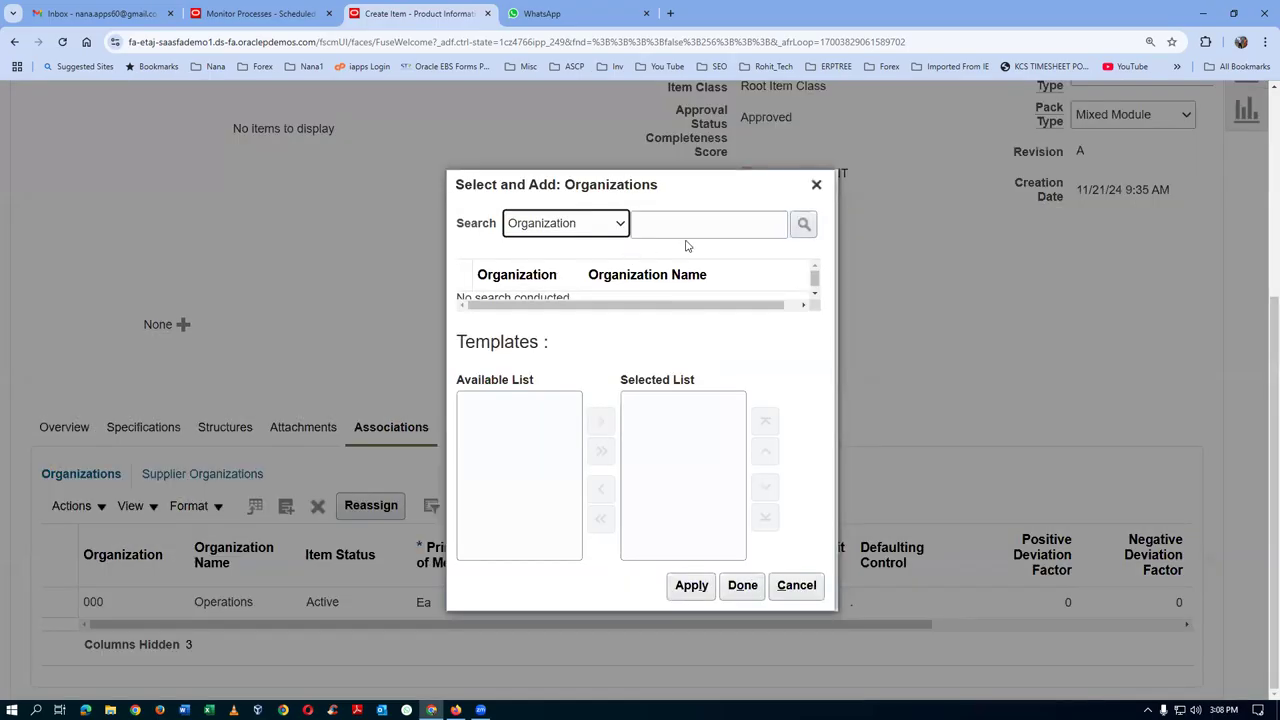
left_click(682, 228)
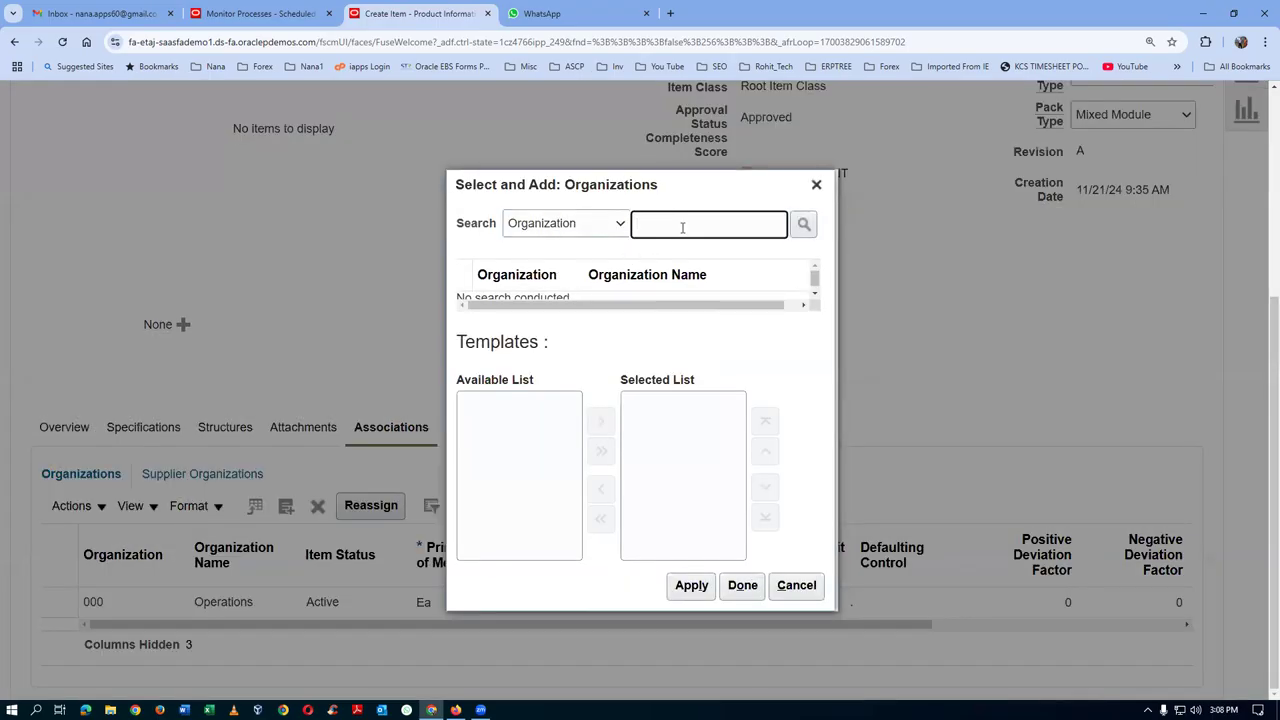
type("00")
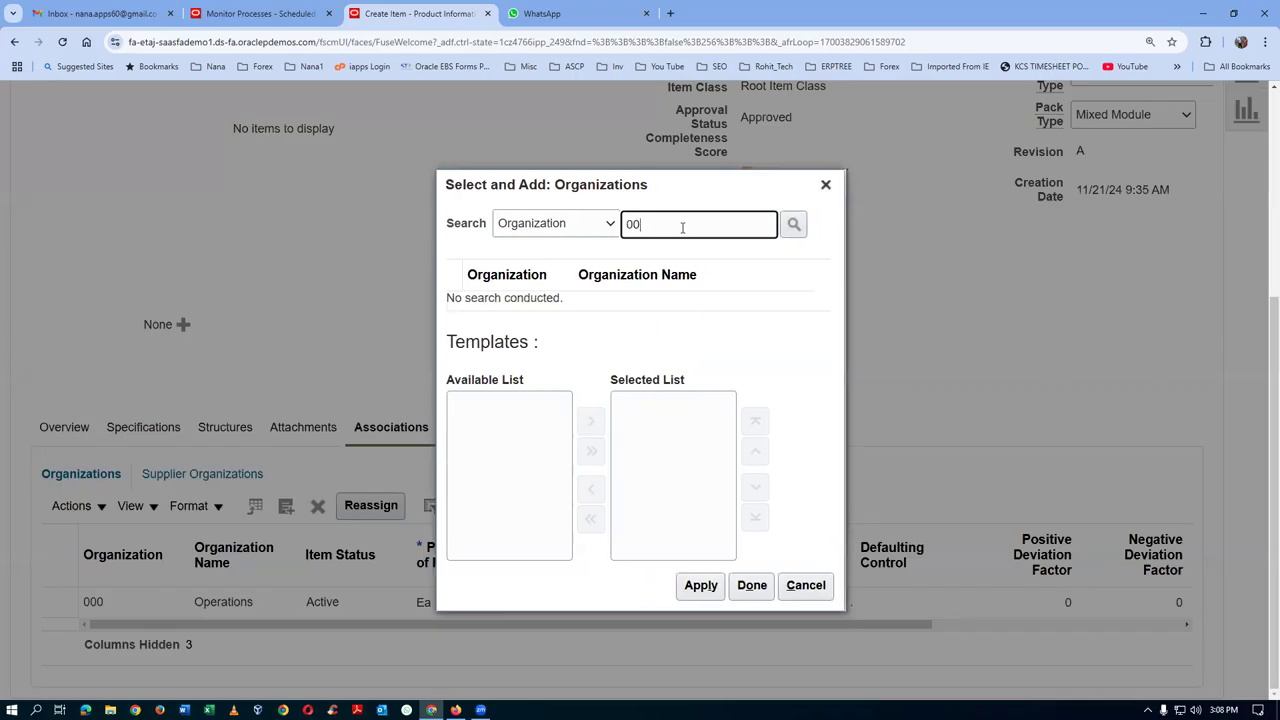
key("Return")
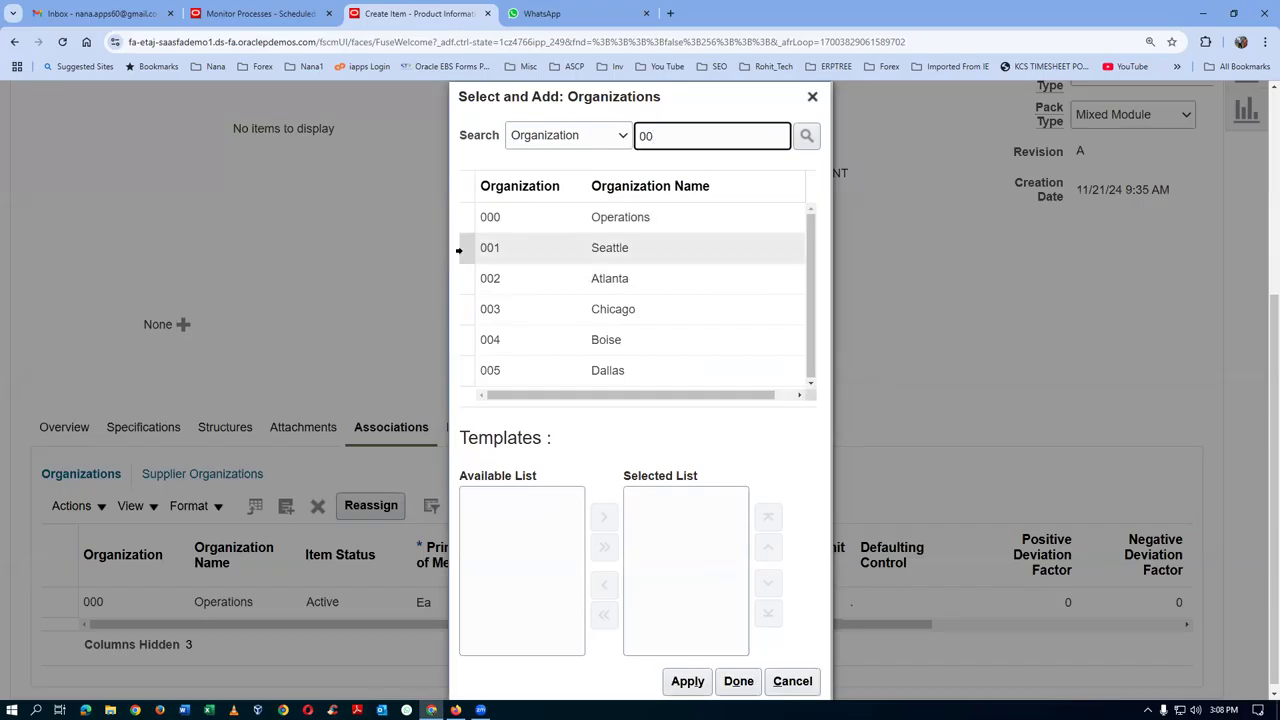
Assign the item to organizations 001 Seattle and 002 Atlanta
left_click(462, 250)
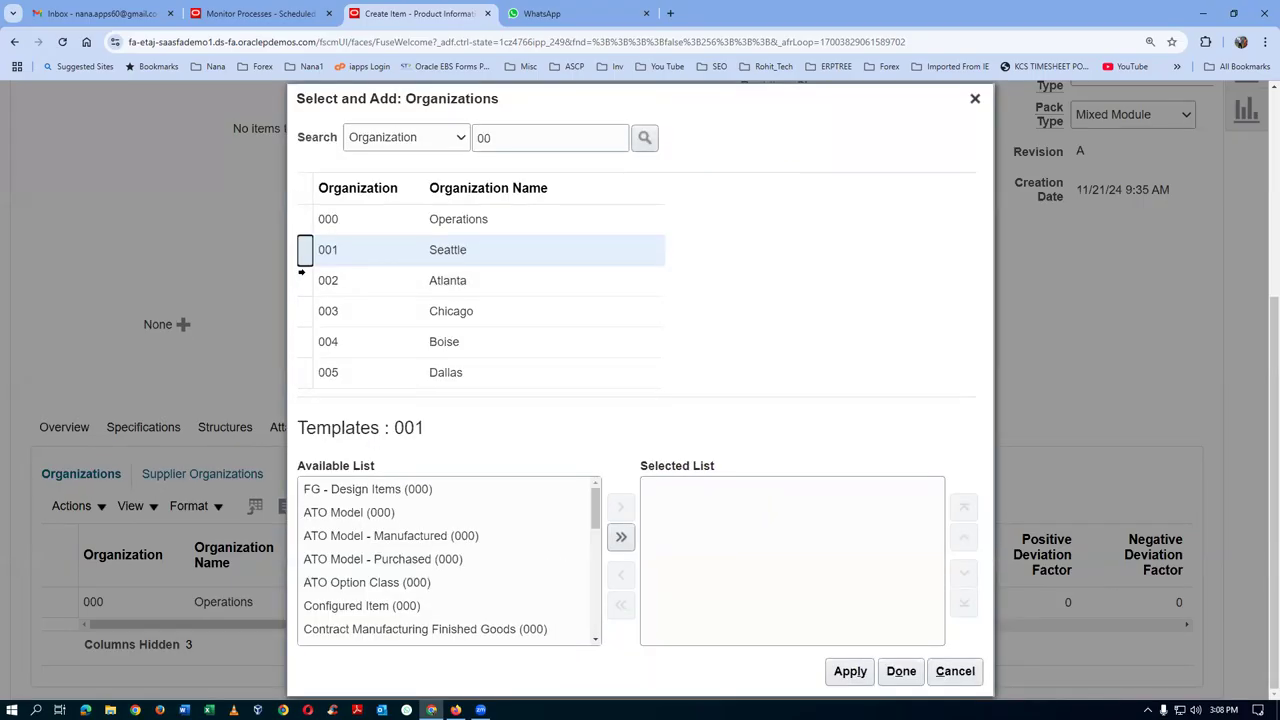
left_click(304, 277, "ctrl")
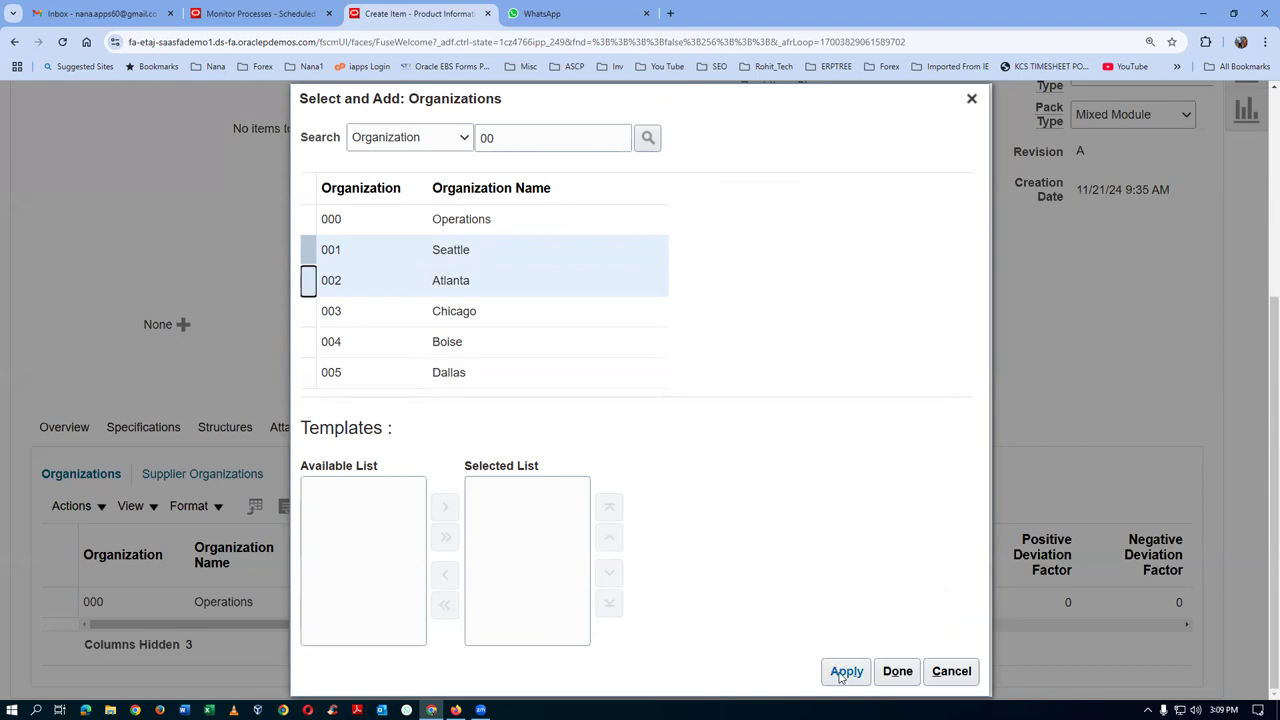
left_click(845, 675)
left_click(897, 671)
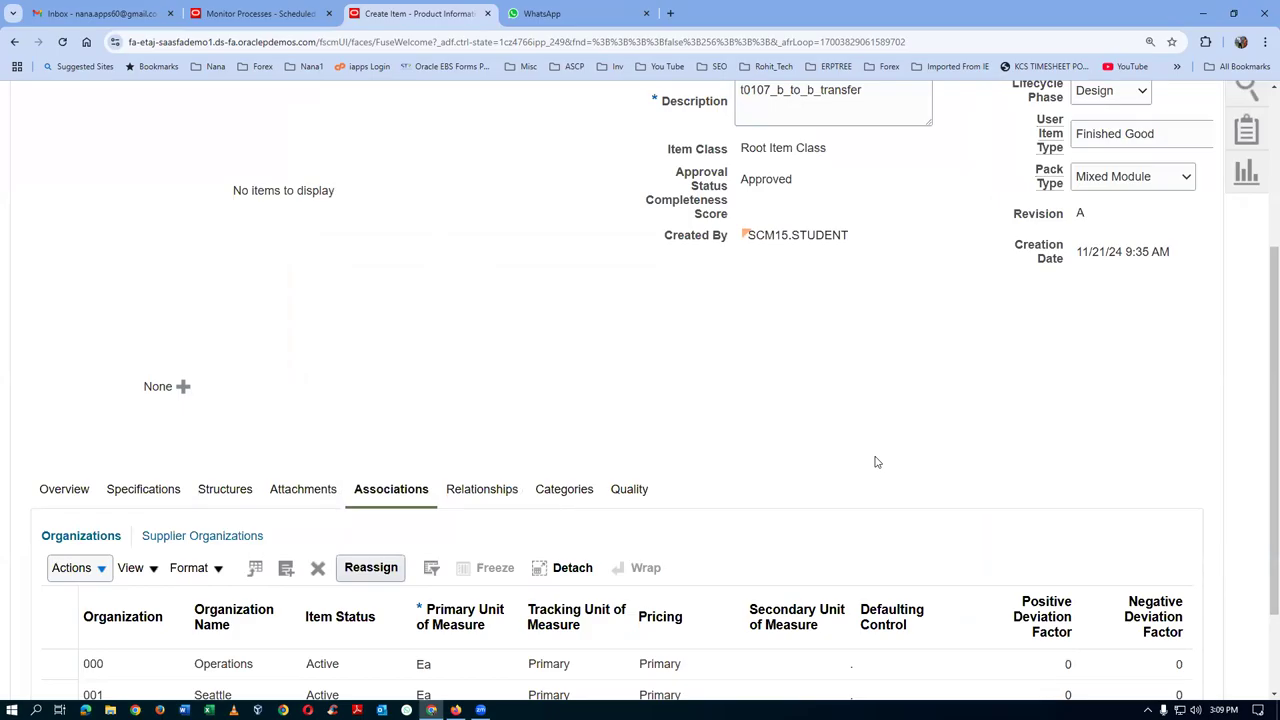
Save and close the new item and return to the home page
scroll(875, 462, "up", 3)
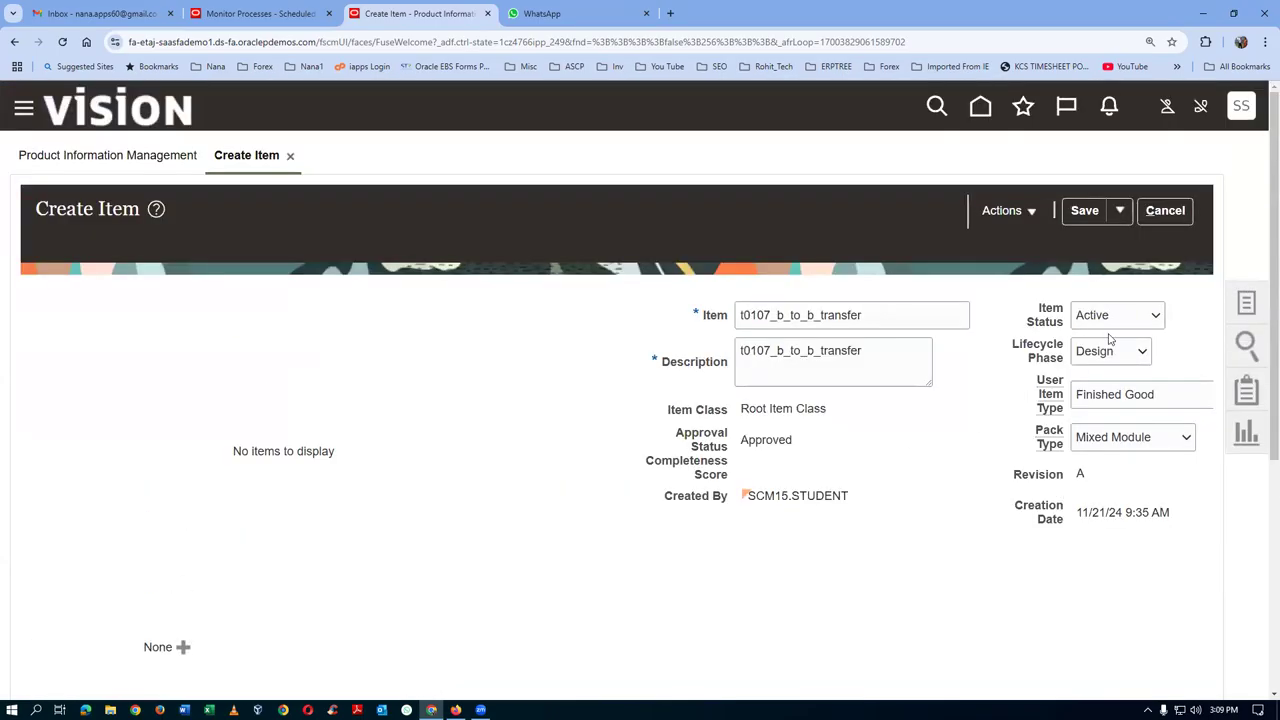
left_click(1126, 211)
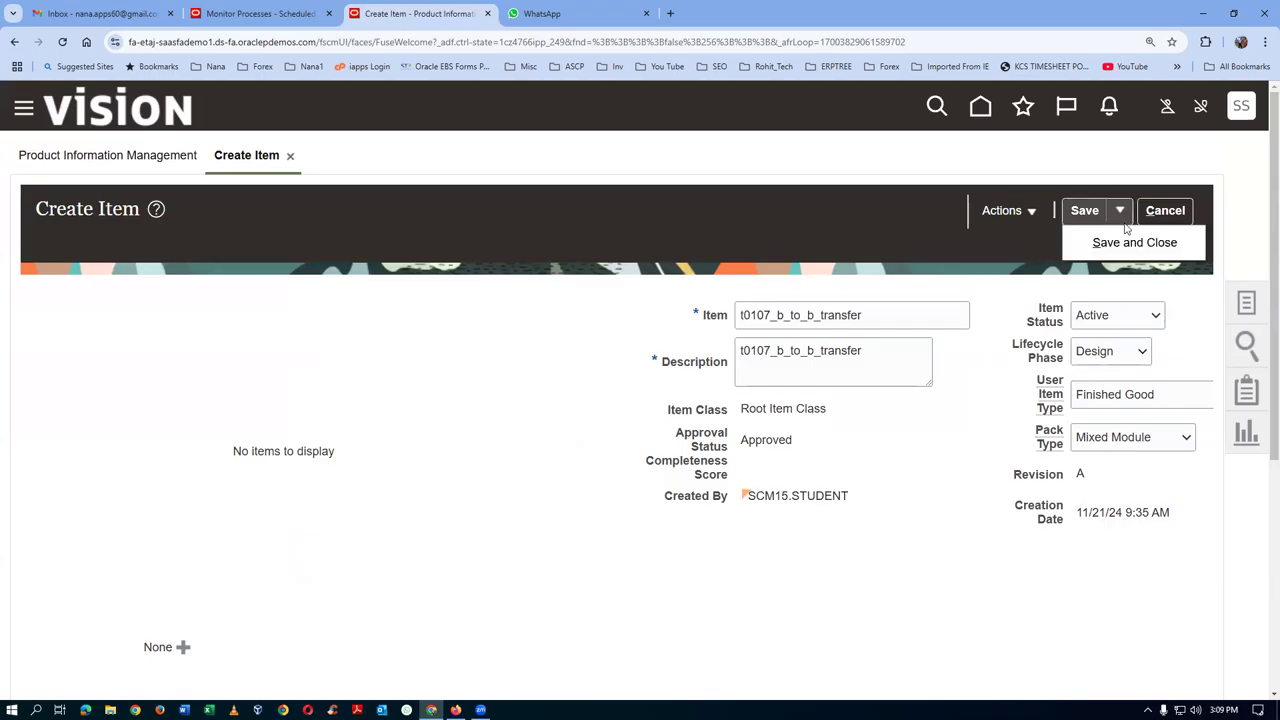
left_click(1128, 244)
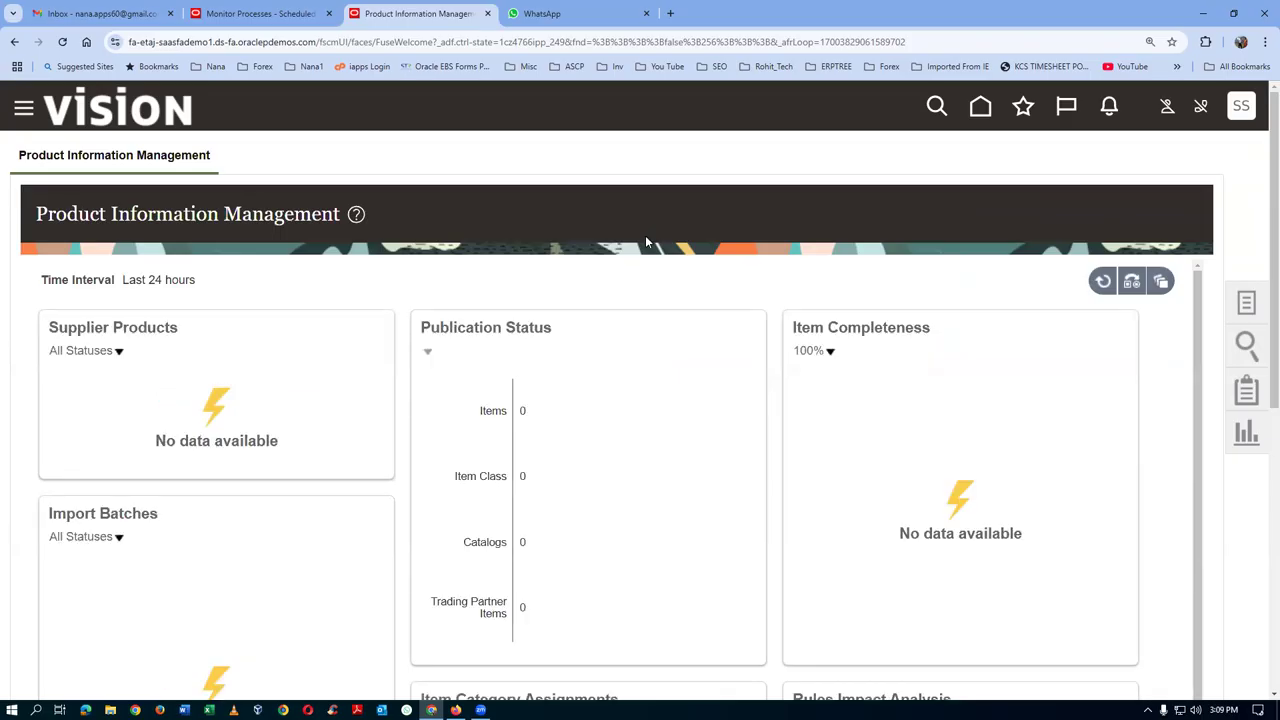
left_click(980, 112)
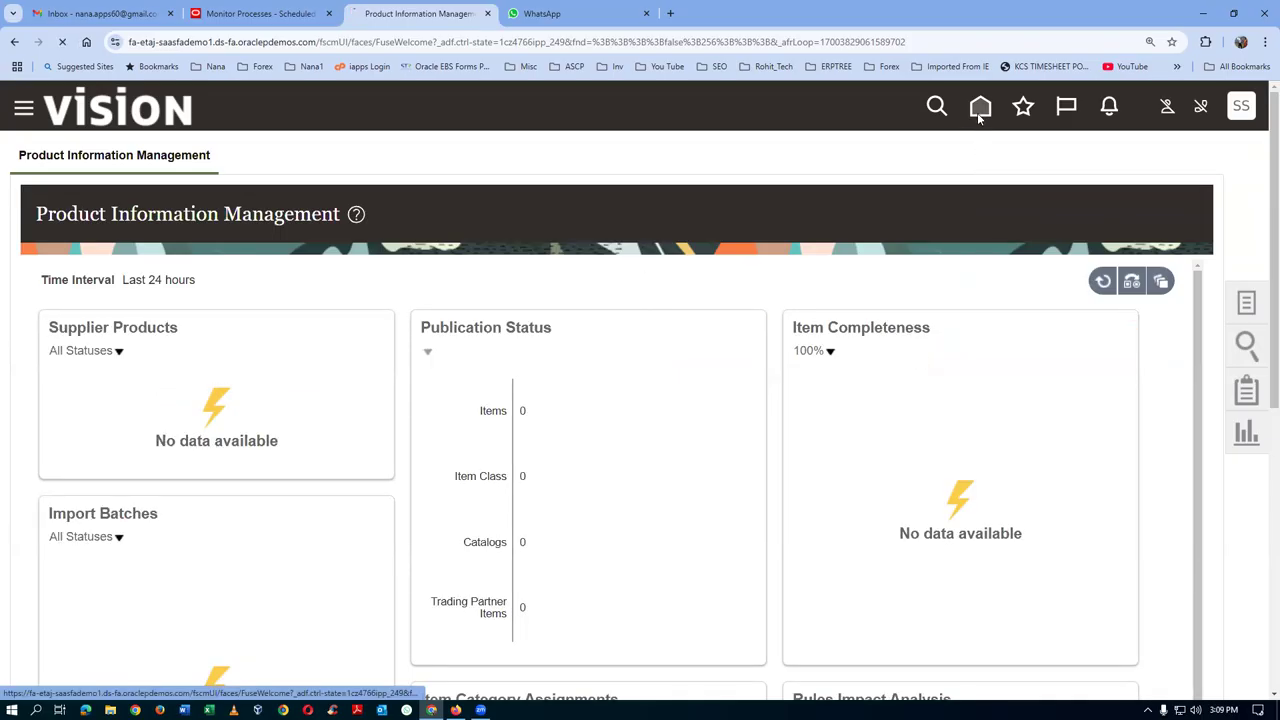
Refresh the scheduled processes list to check the status of the Load Entity processes, and return to the home page
left_click(257, 13)
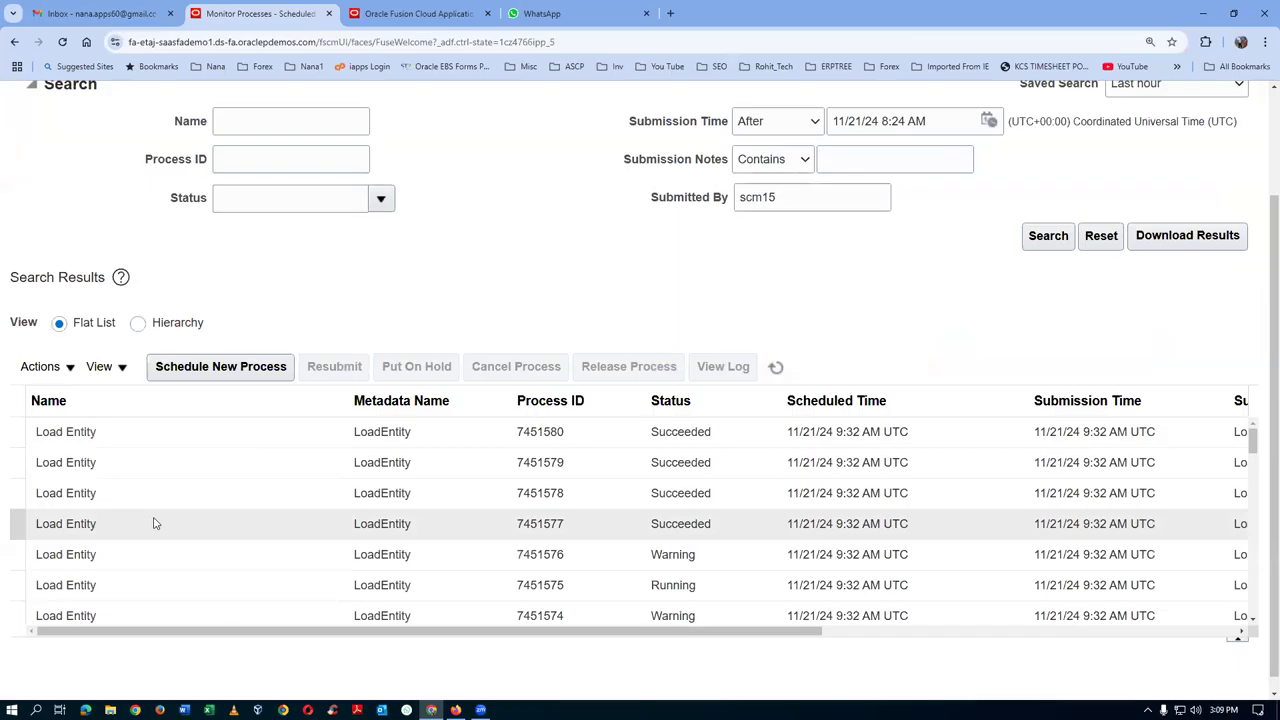
left_click(778, 369)
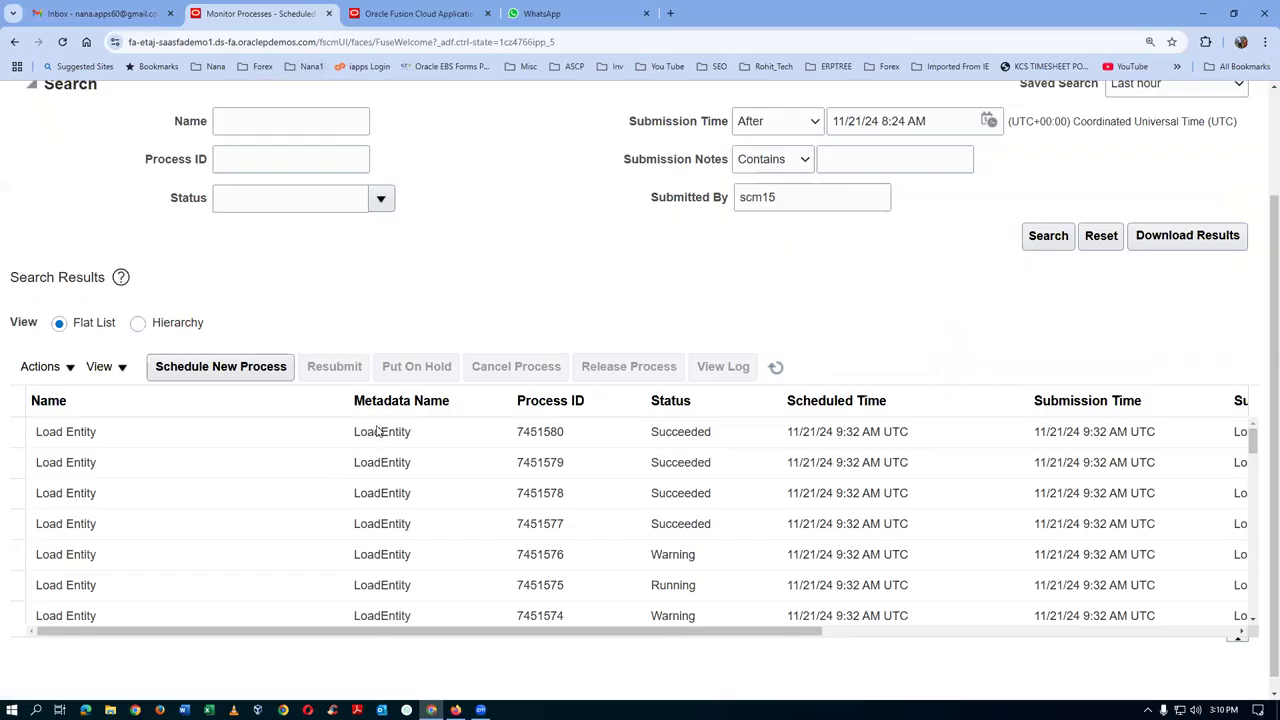
left_click(440, 14)
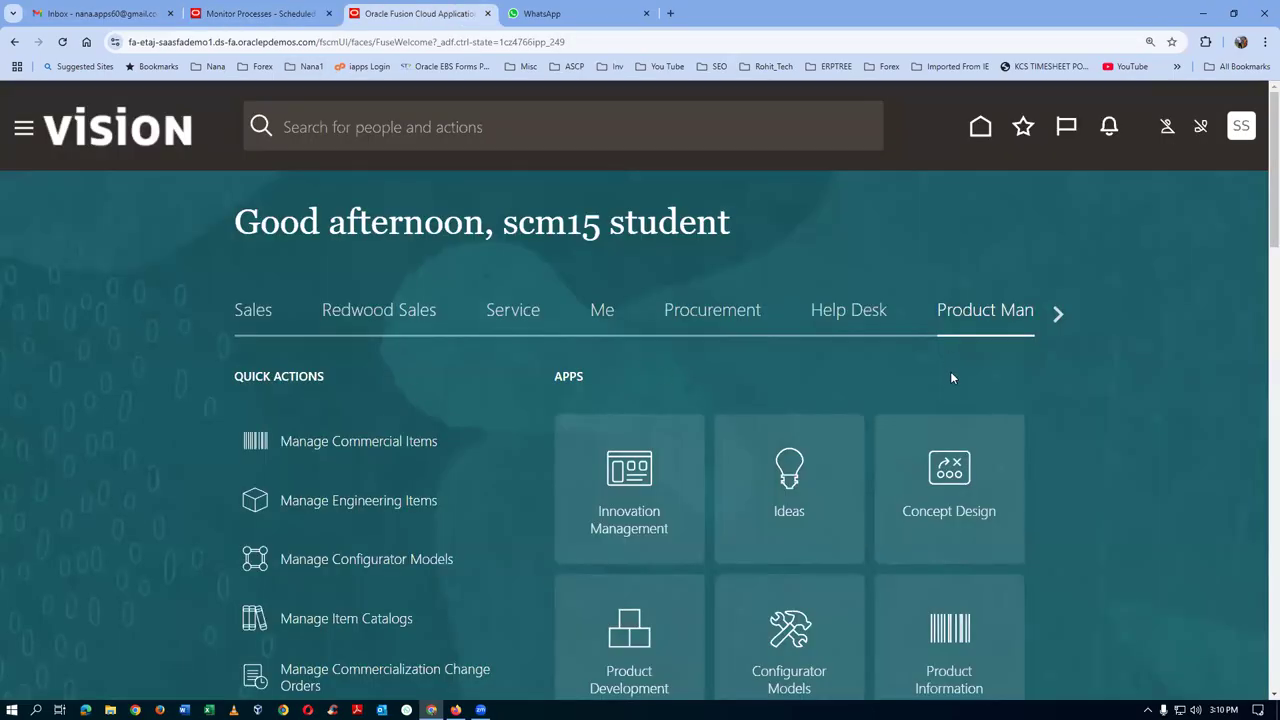
Open Inventory Management from the Supply Chain Execution apps
left_click(1058, 316)
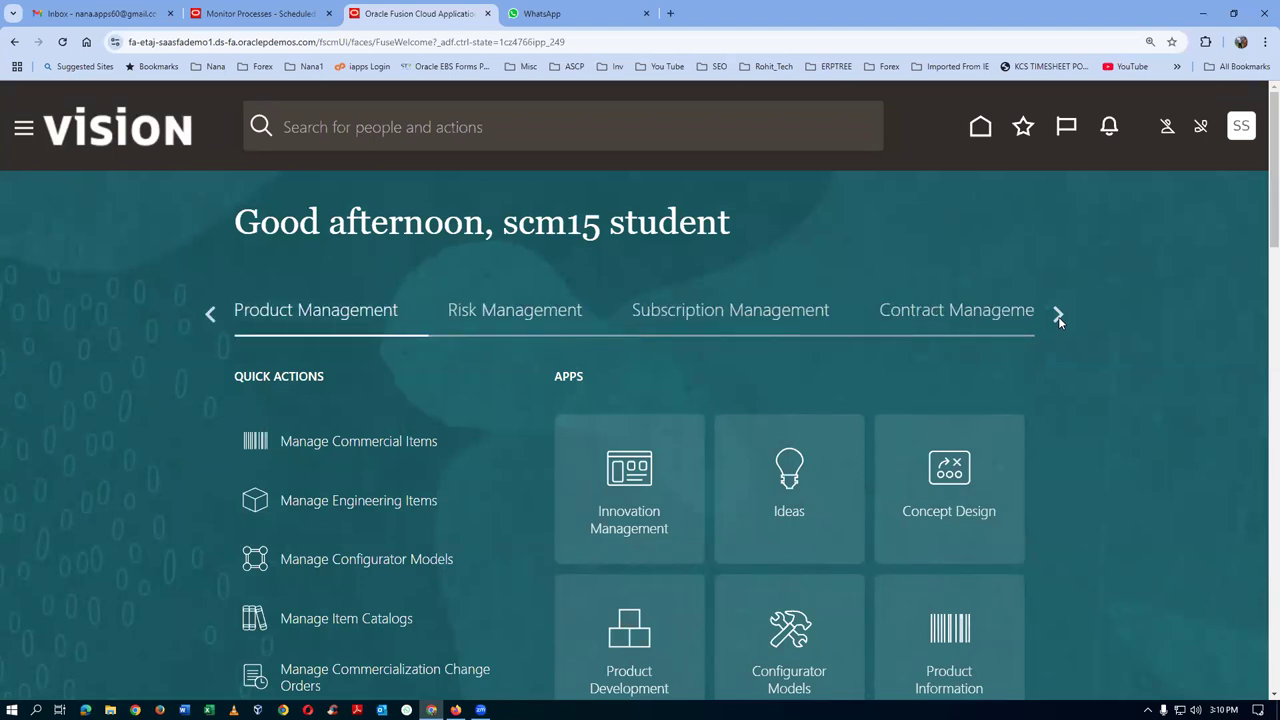
left_click(1058, 316)
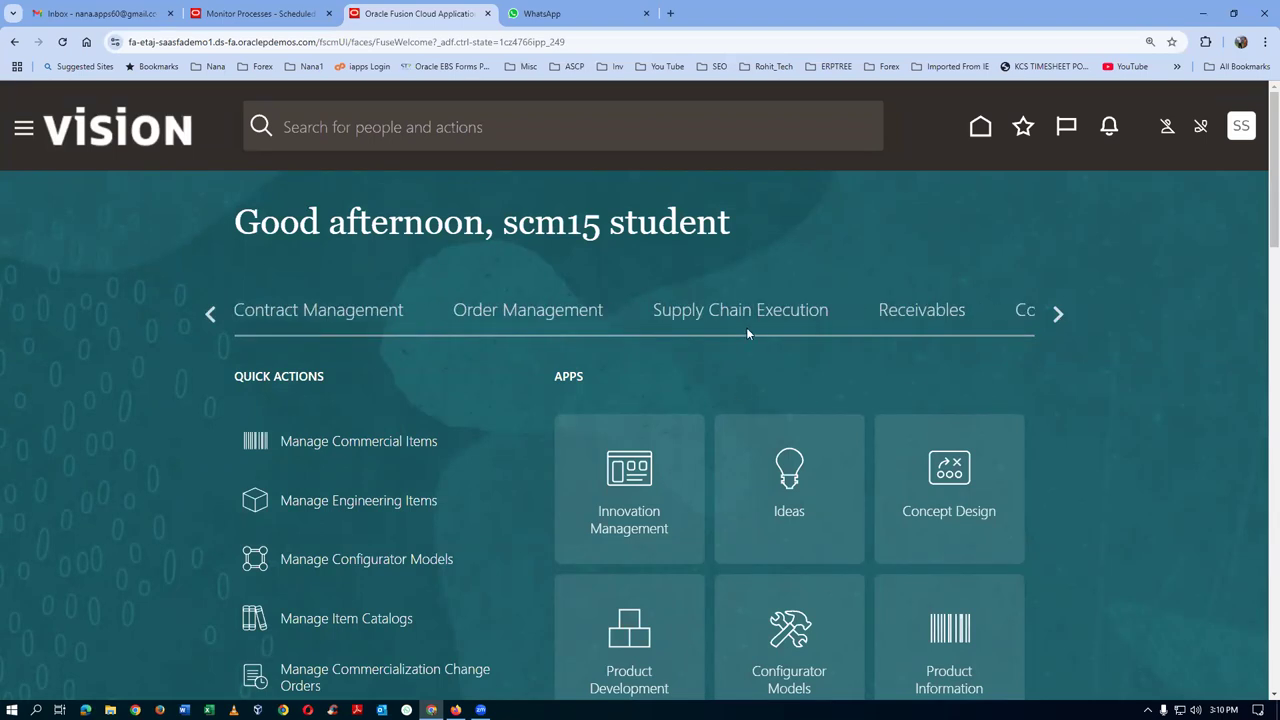
left_click(750, 323)
scroll(1092, 481, "down", 2)
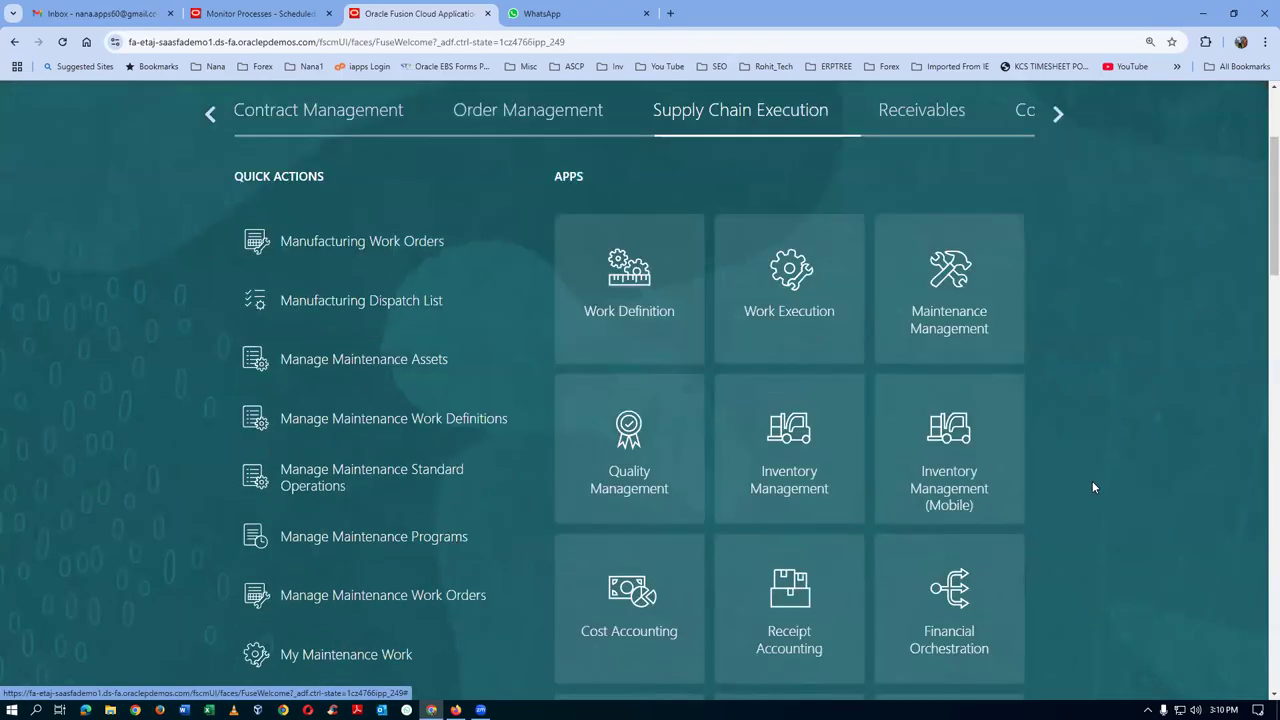
left_click(800, 491)
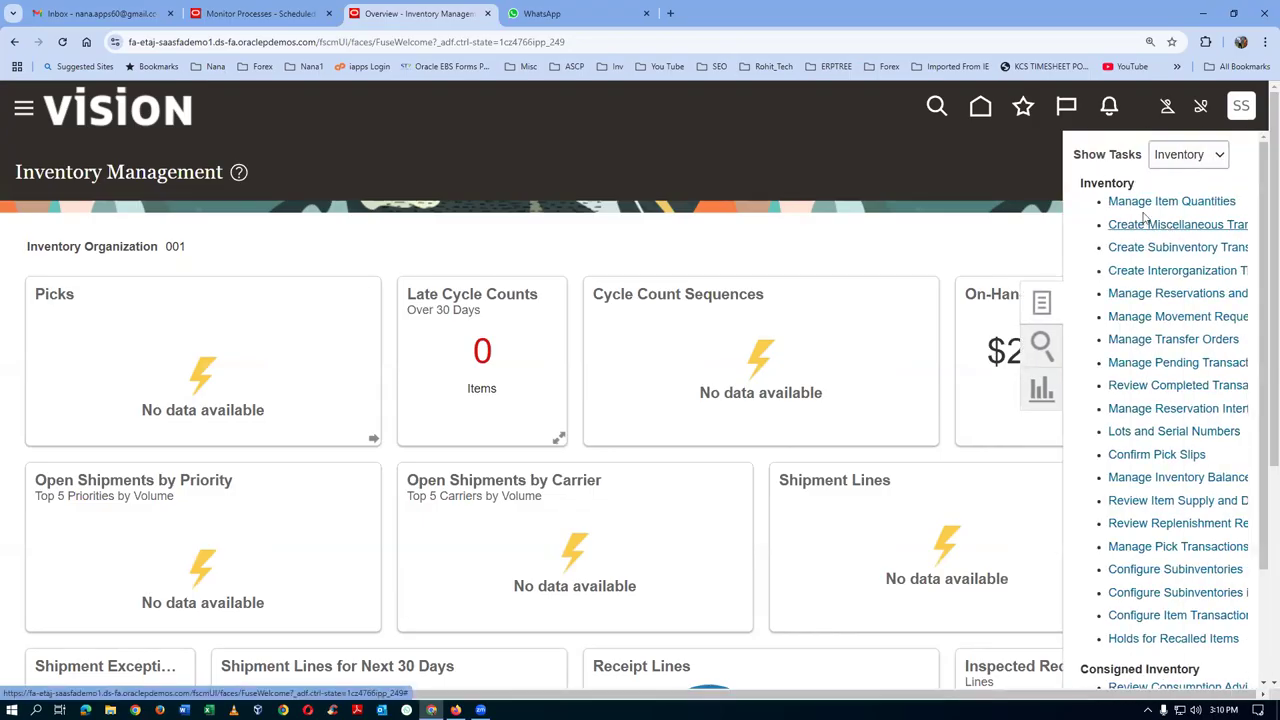
Change the inventory organization to 002
left_click(1155, 204)
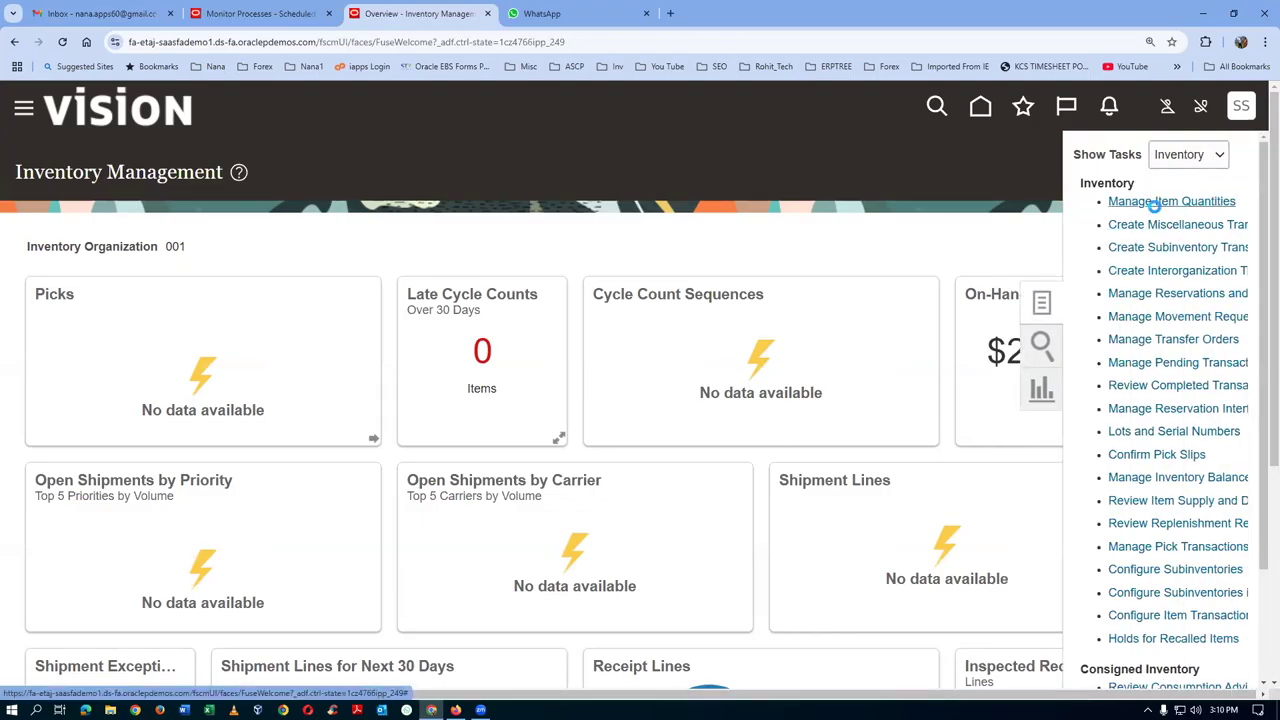
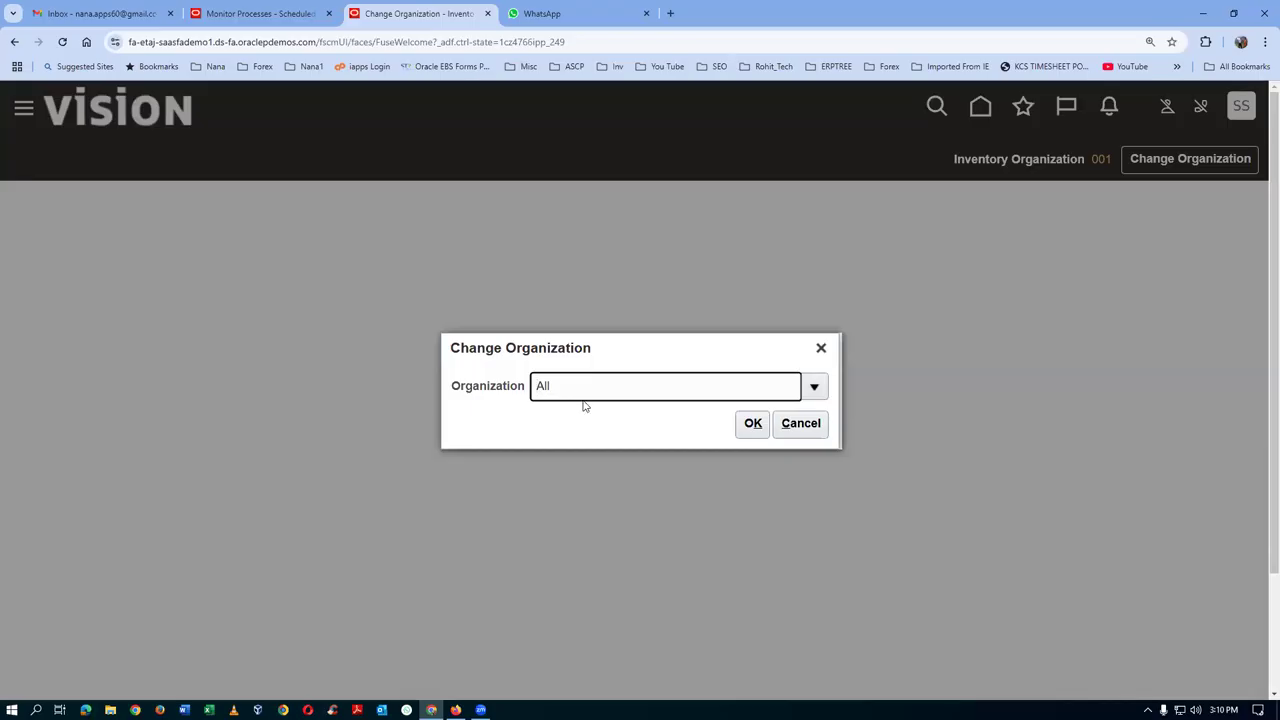
key("ctrl+a")
type("002")
key("Tab")
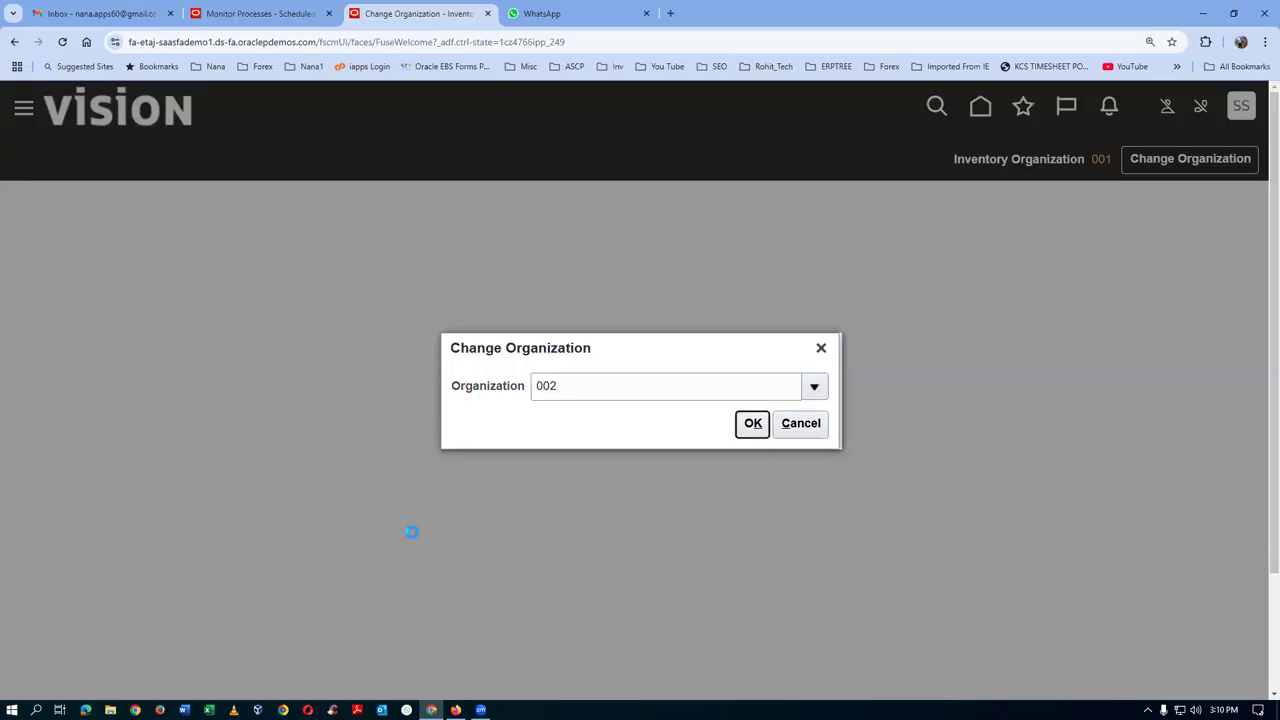
left_click(752, 424)
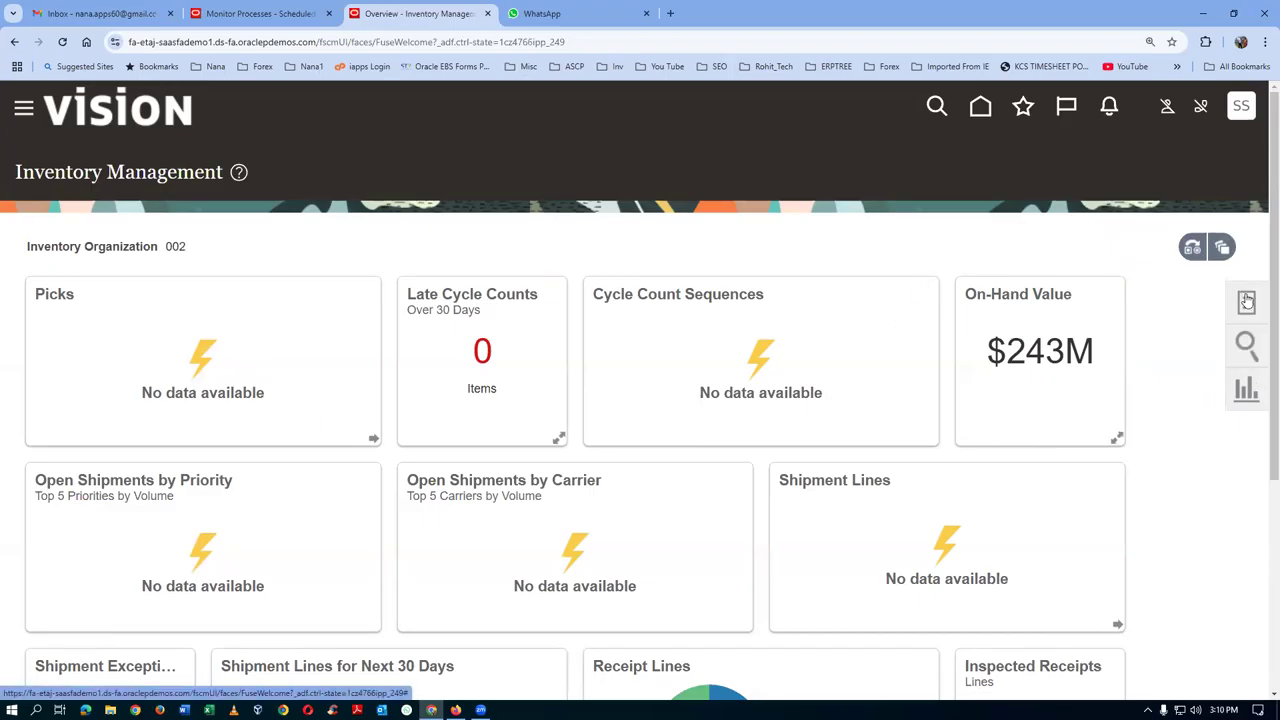
Start a miscellaneous transaction in organization 002 with the type Miscellaneous Receipt
left_click(1246, 300)
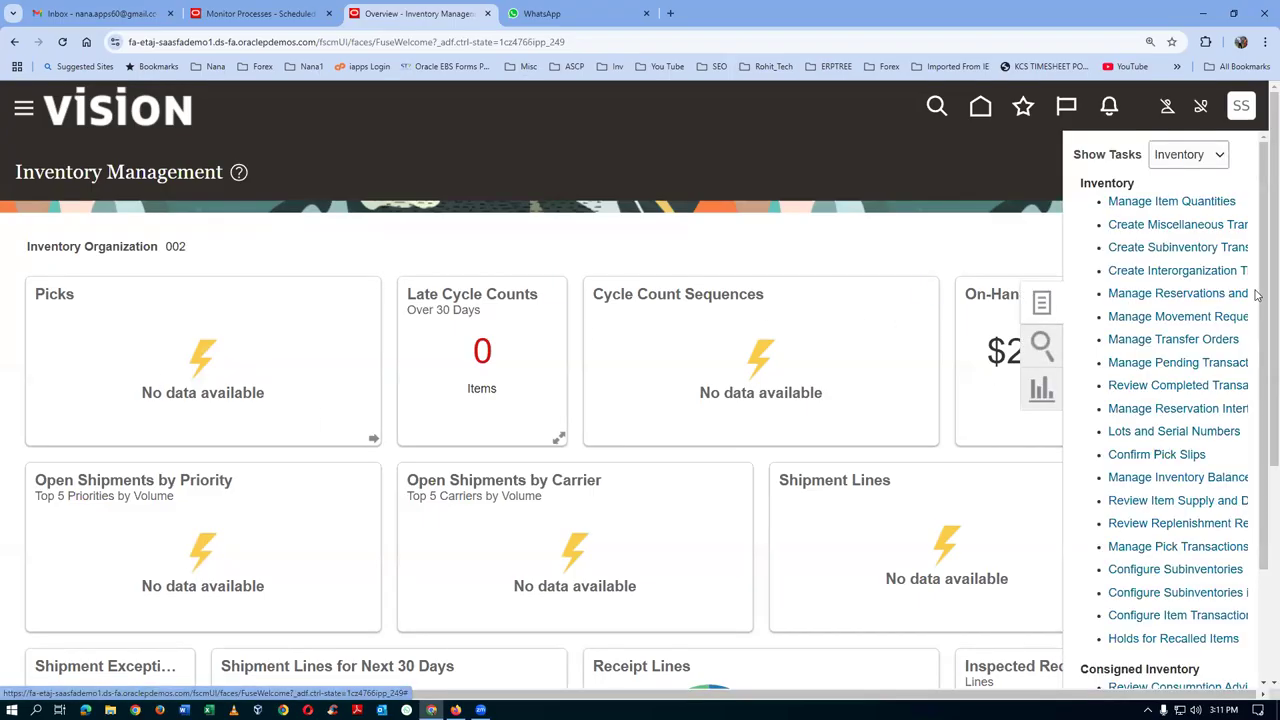
left_click(1163, 228)
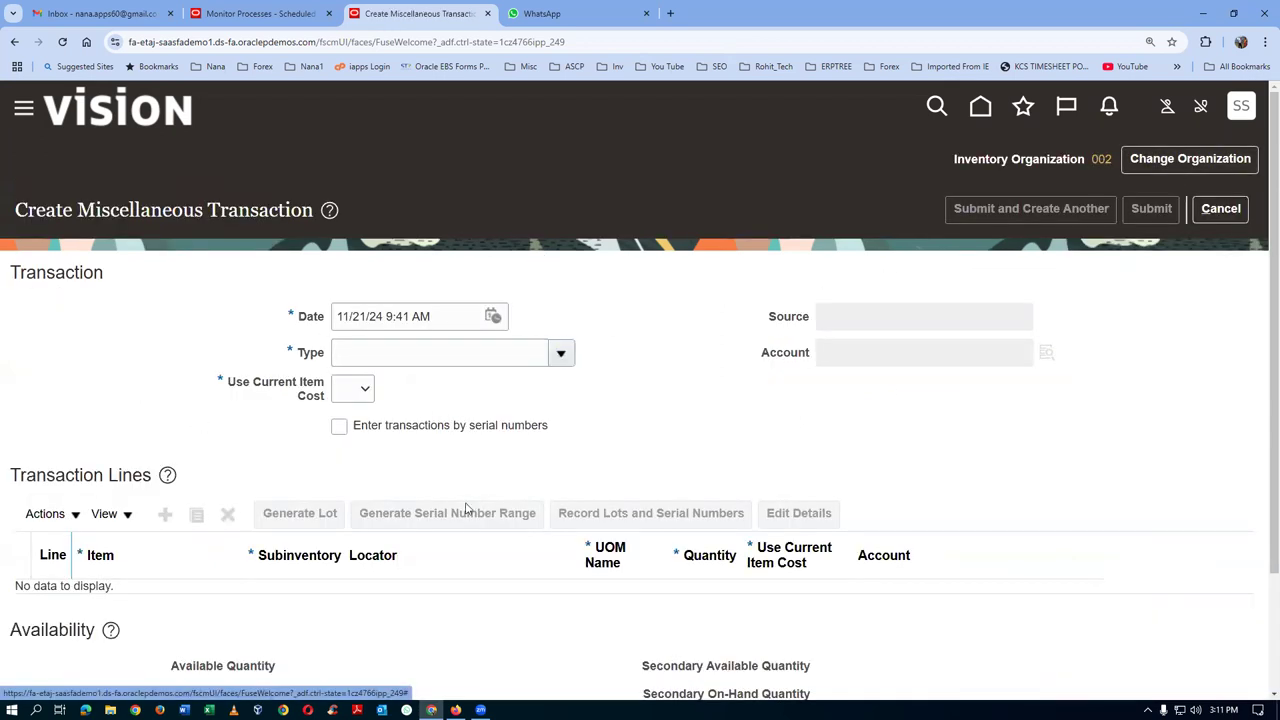
left_click(563, 355)
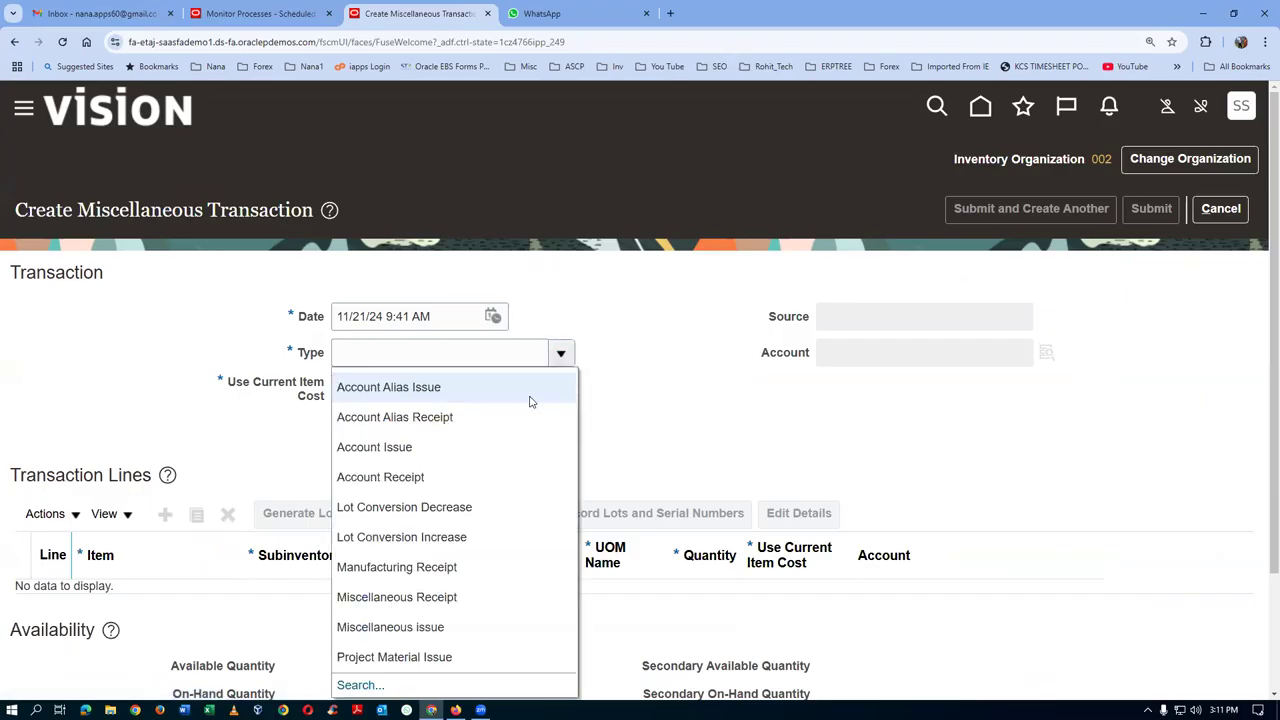
left_click(463, 600)
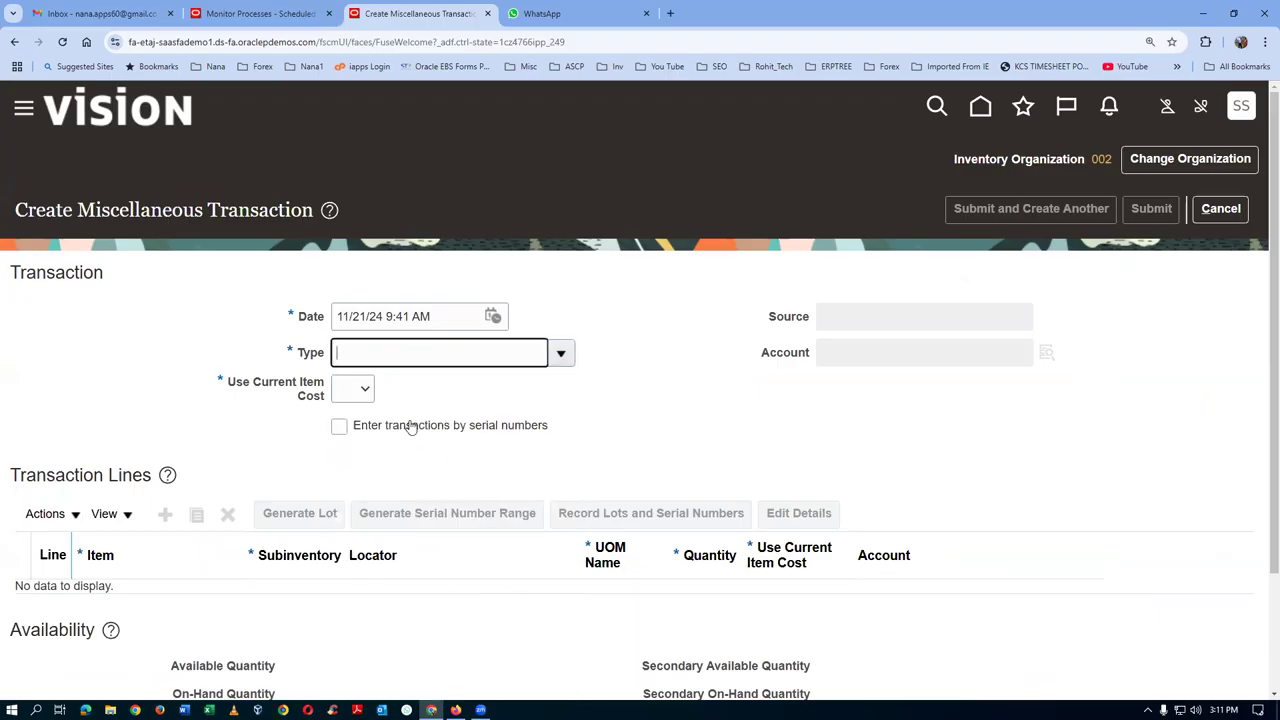
Define the transaction's account combination with the Account segment set to 11200 Cash, keeping the default values in the other segments
left_click(964, 357)
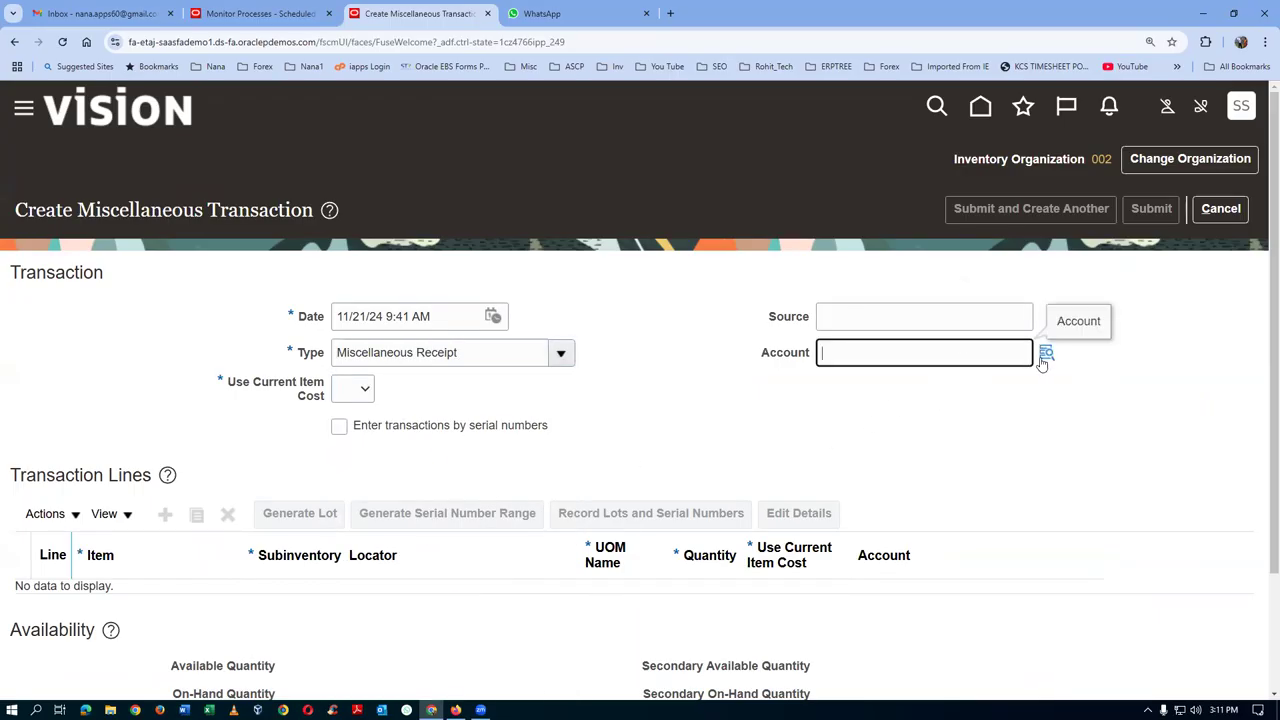
left_click(1044, 358)
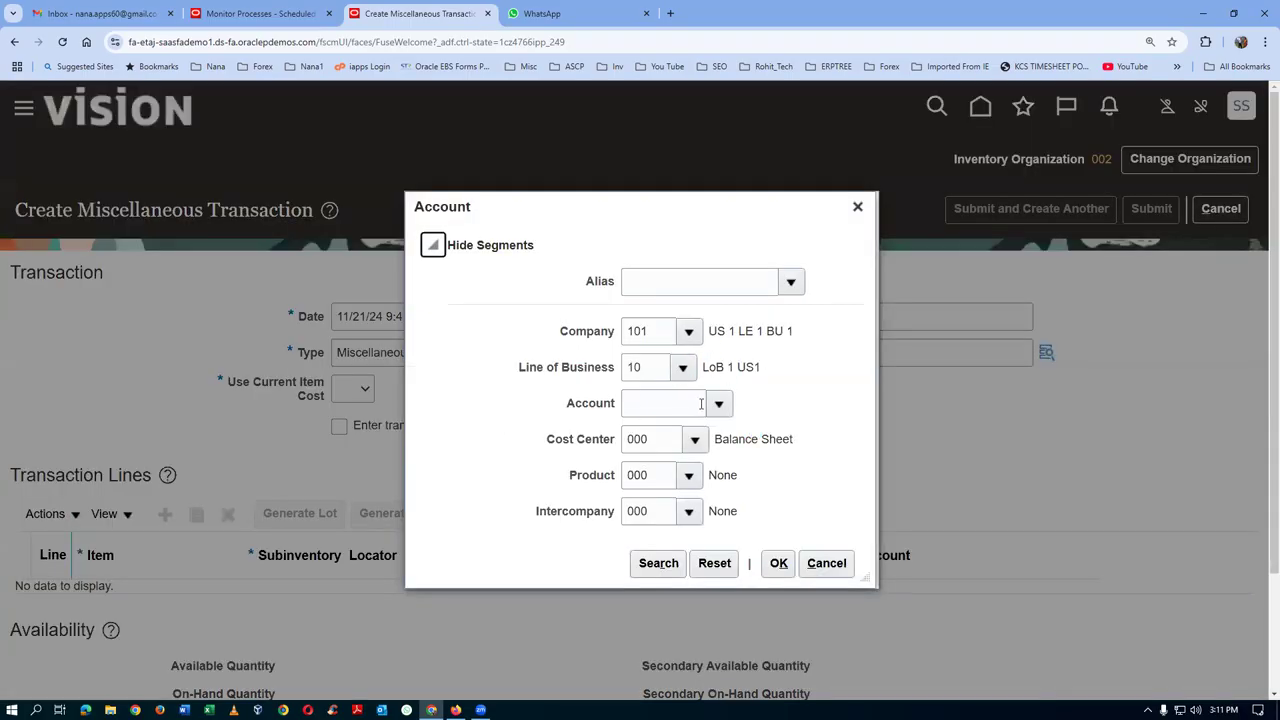
left_click(718, 403)
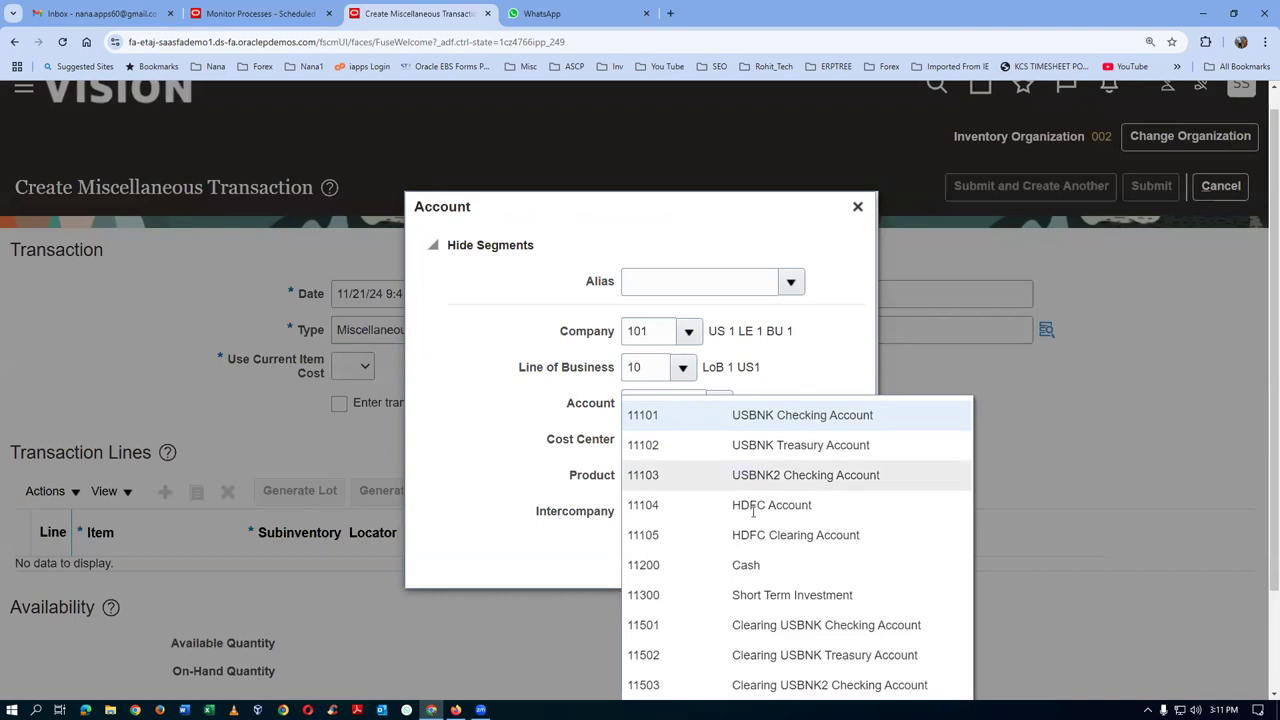
key("Escape")
type("11200")
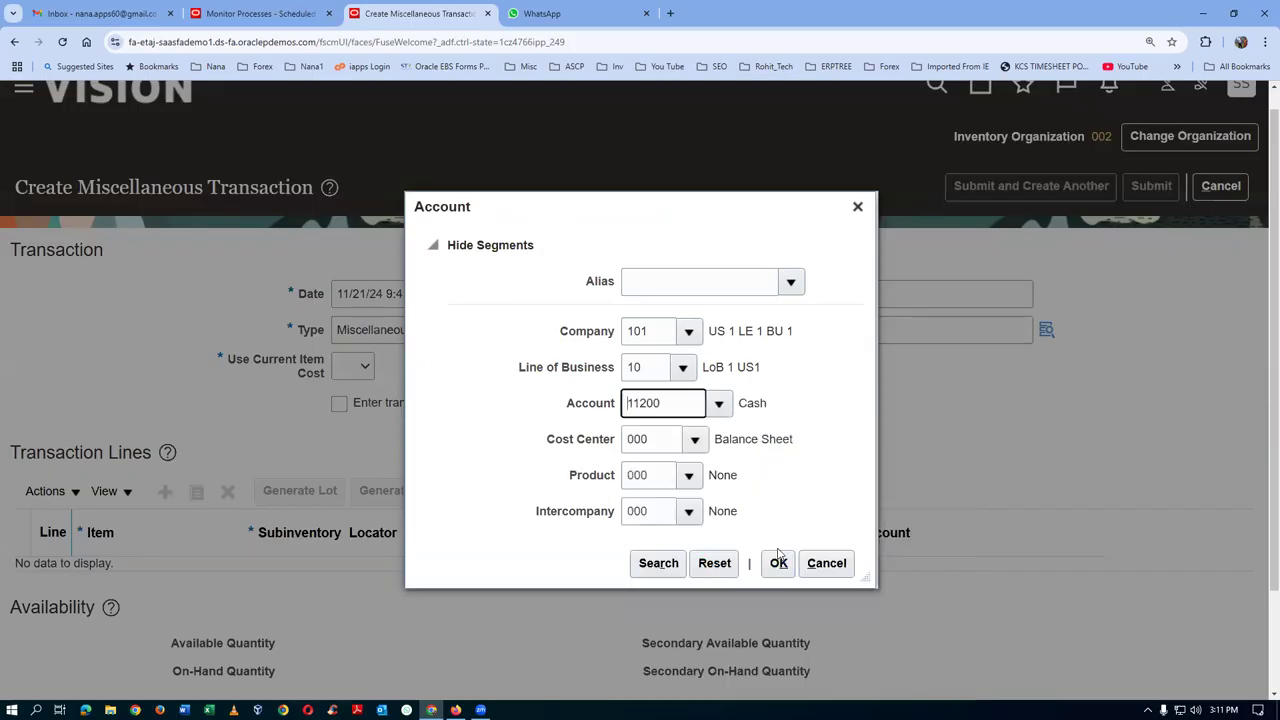
left_click(779, 564)
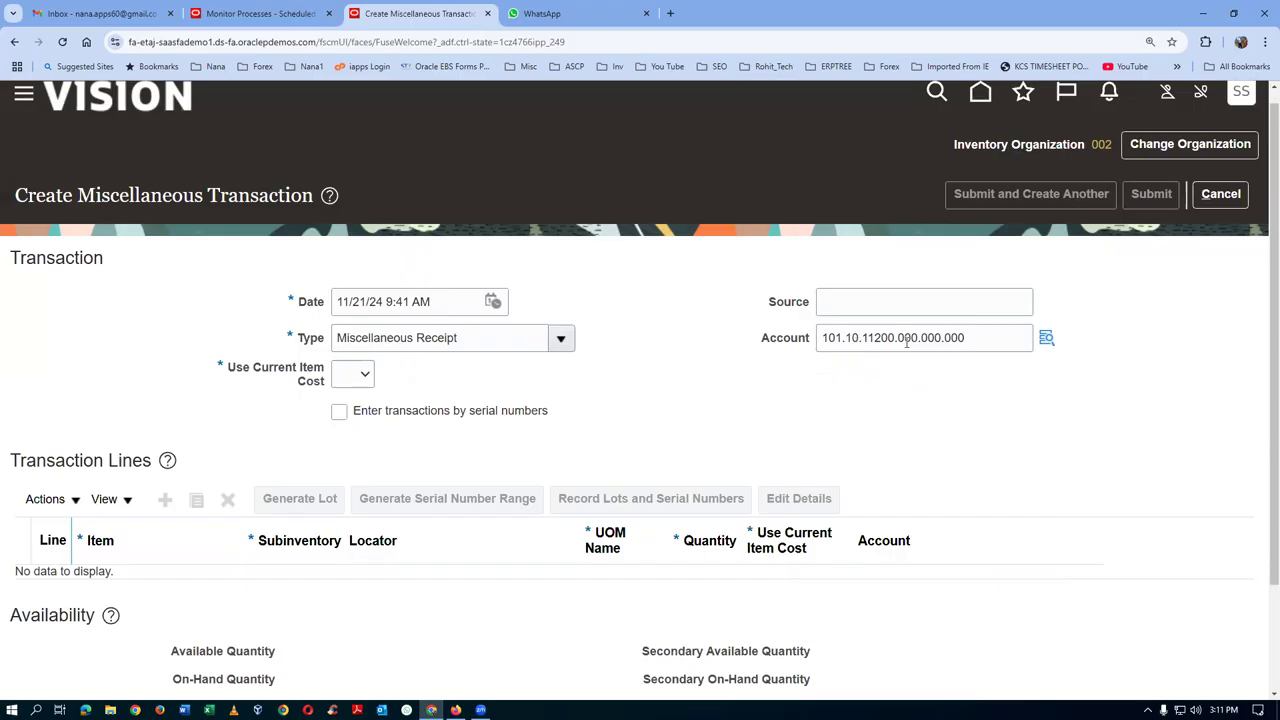
Set Use Current Item Cost to Yes and add a transaction line for item t0107_b_to_b_transfer, widening the Item column
left_click(352, 385)
left_click(355, 432)
left_click(165, 499)
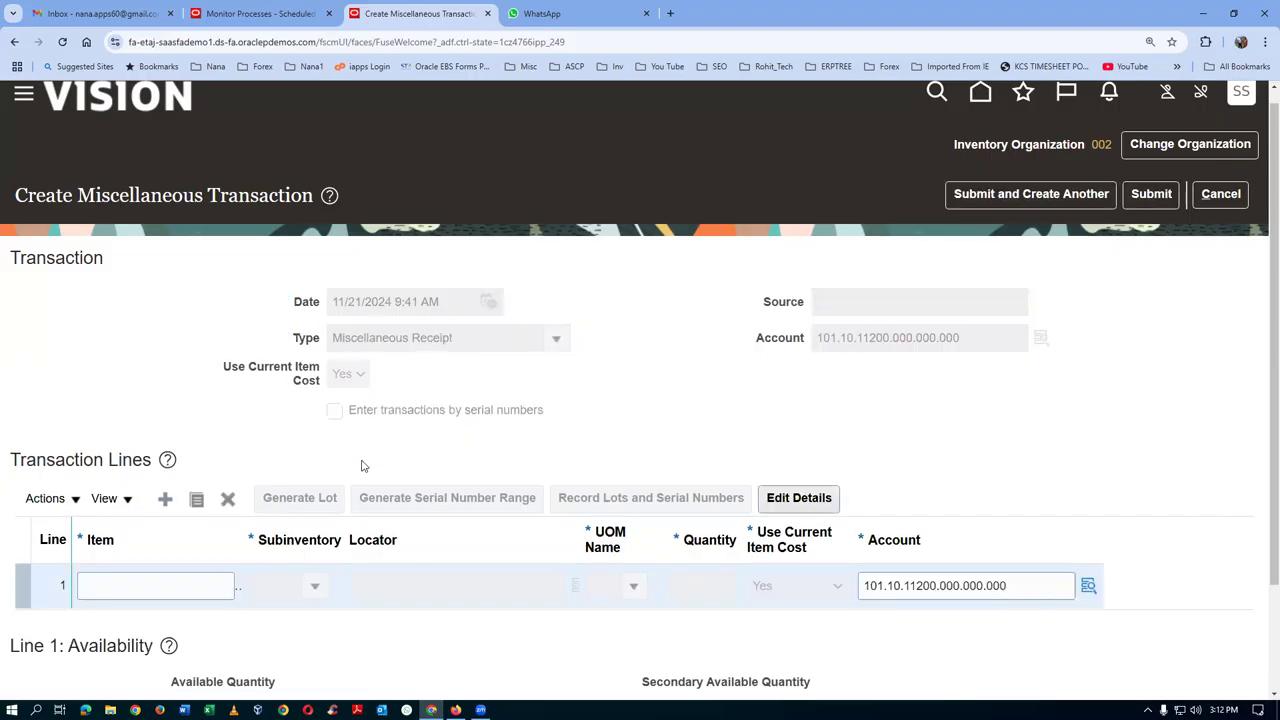
left_click(193, 585)
type("t0107")
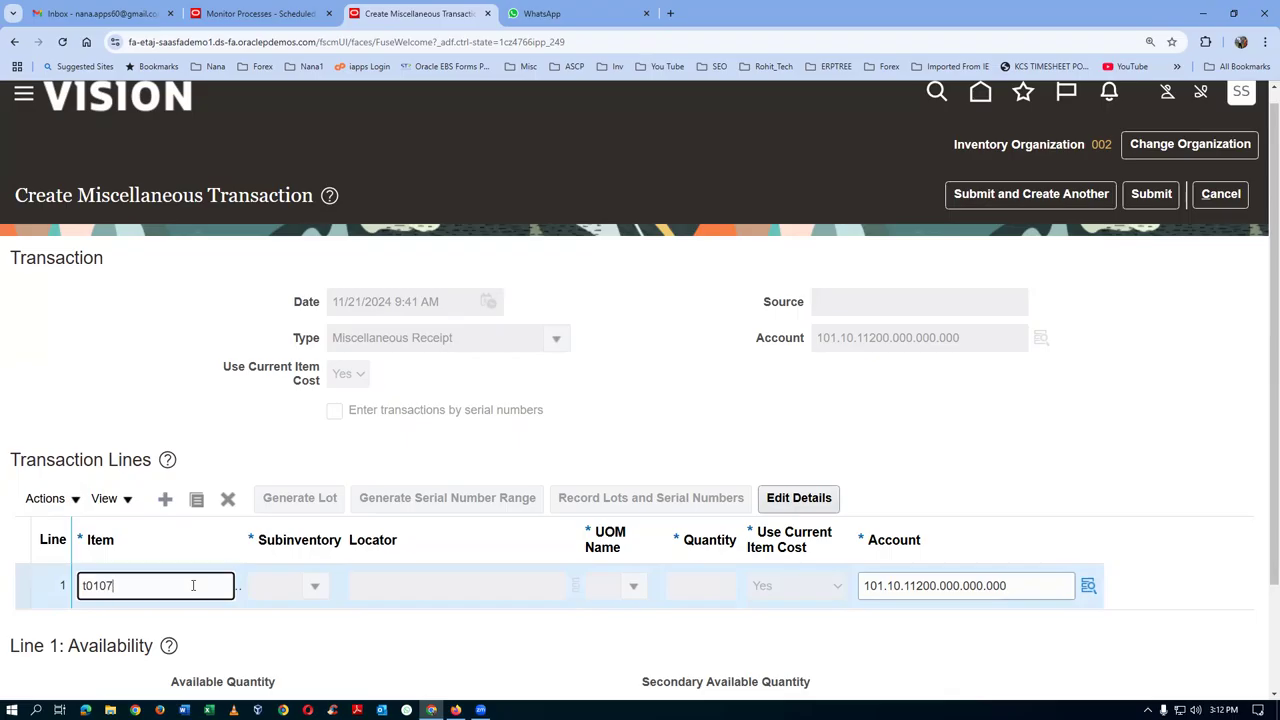
key("Tab")
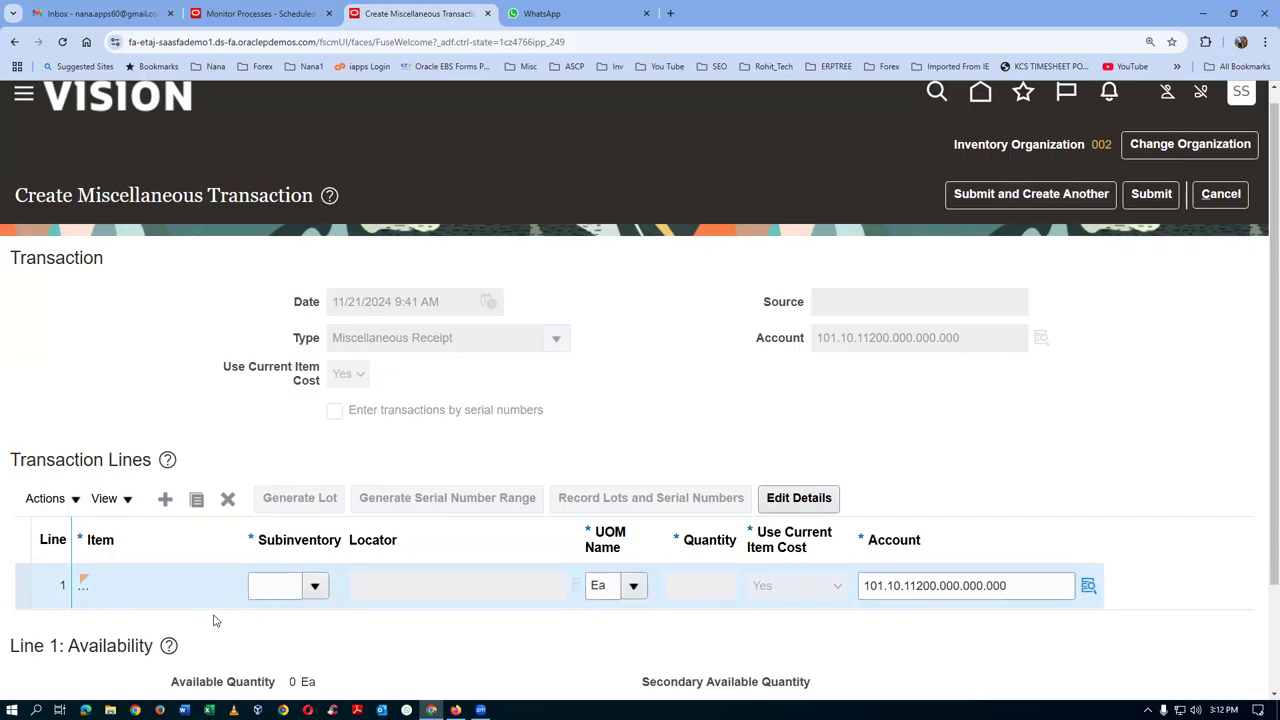
left_click_drag(241, 556, 261, 550)
Set the line's subinventory to Stores and quantity to 50, and submit the miscellaneous receipt
left_click(289, 591)
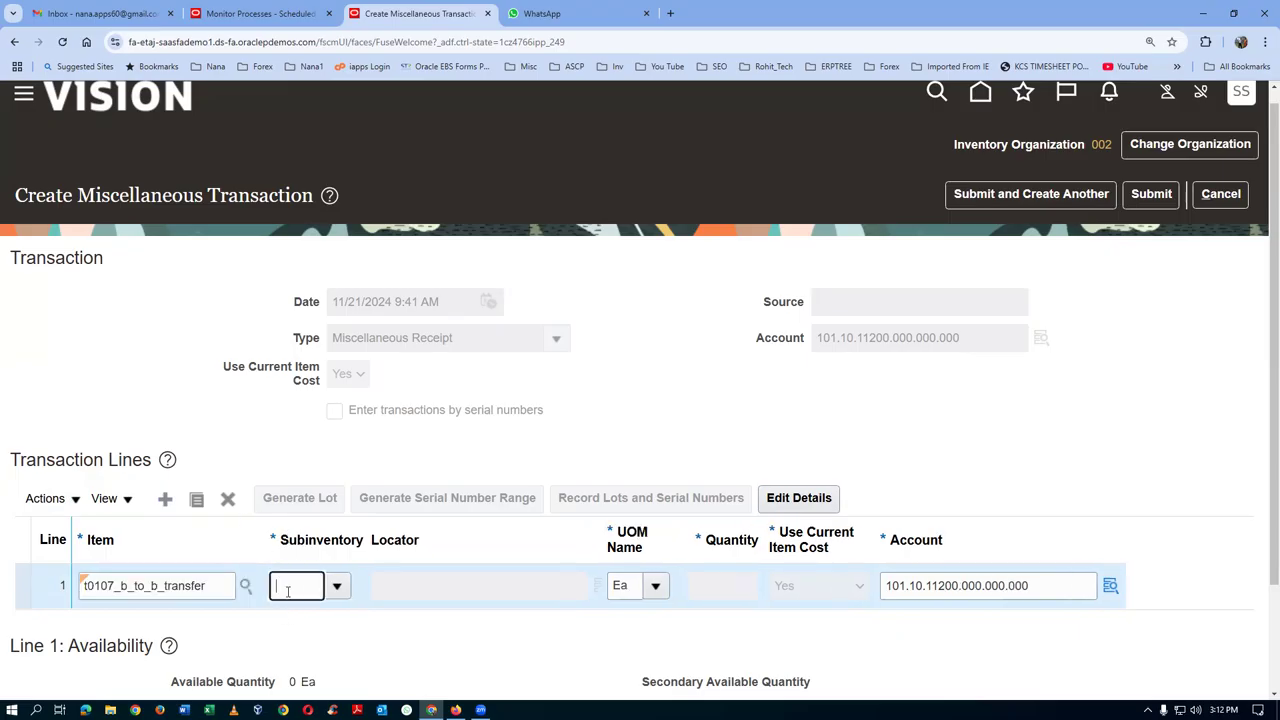
type("sto")
key("Tab")
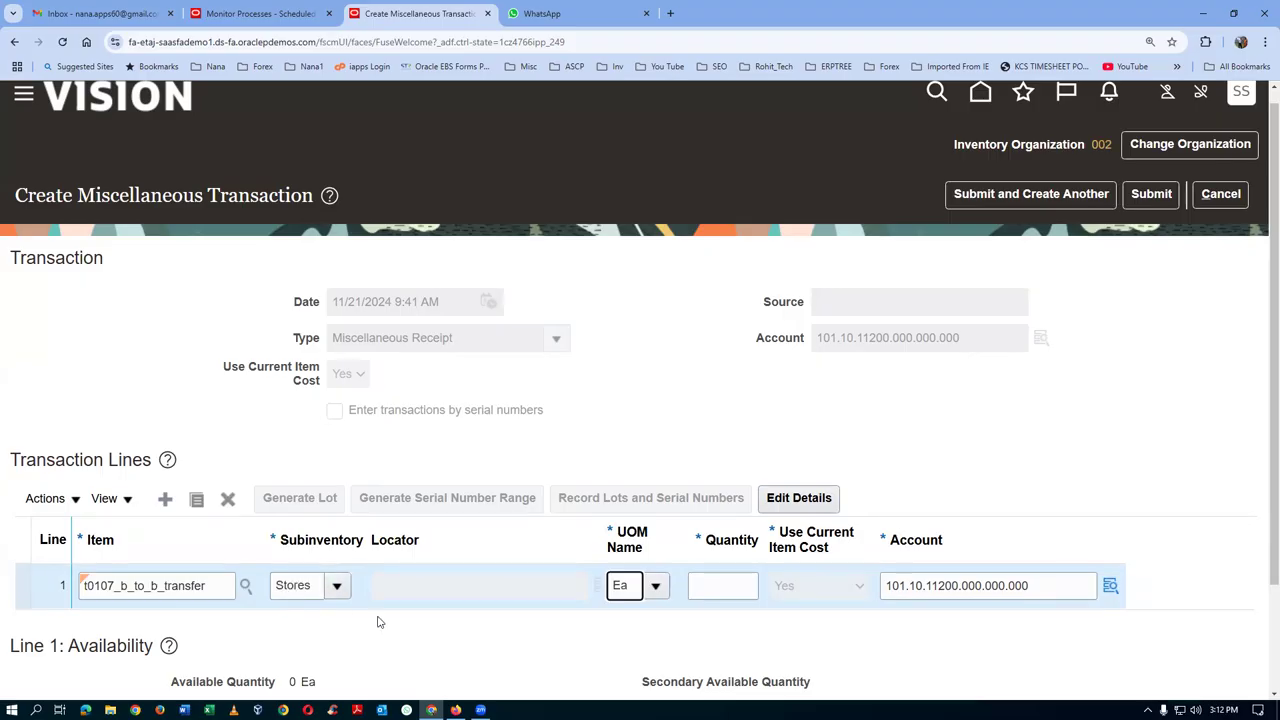
left_click(724, 585)
type("50")
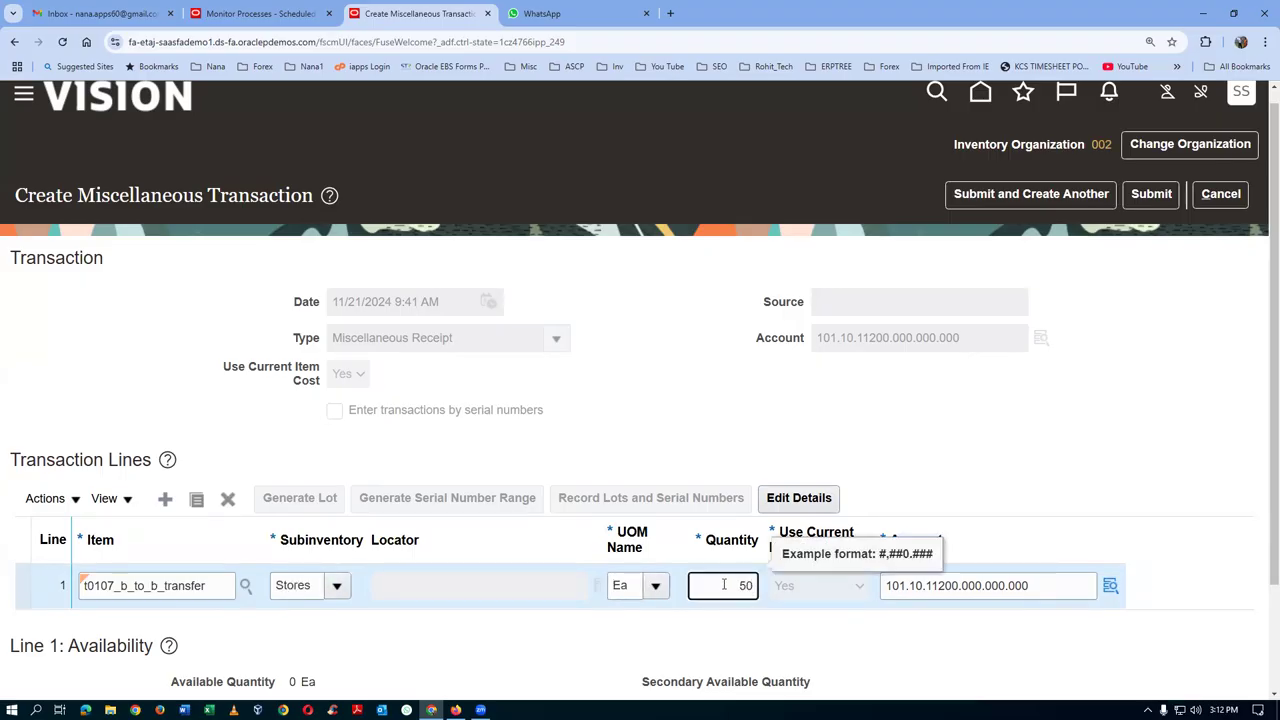
key("Tab")
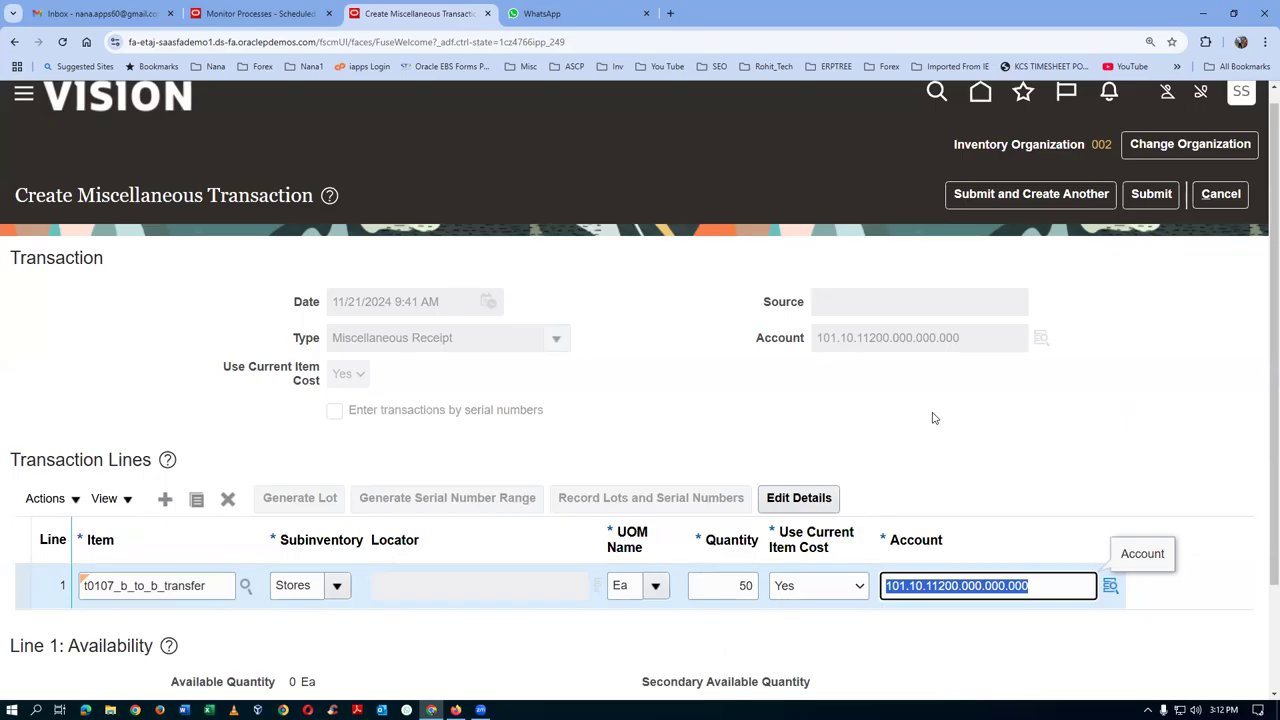
left_click(1151, 194)
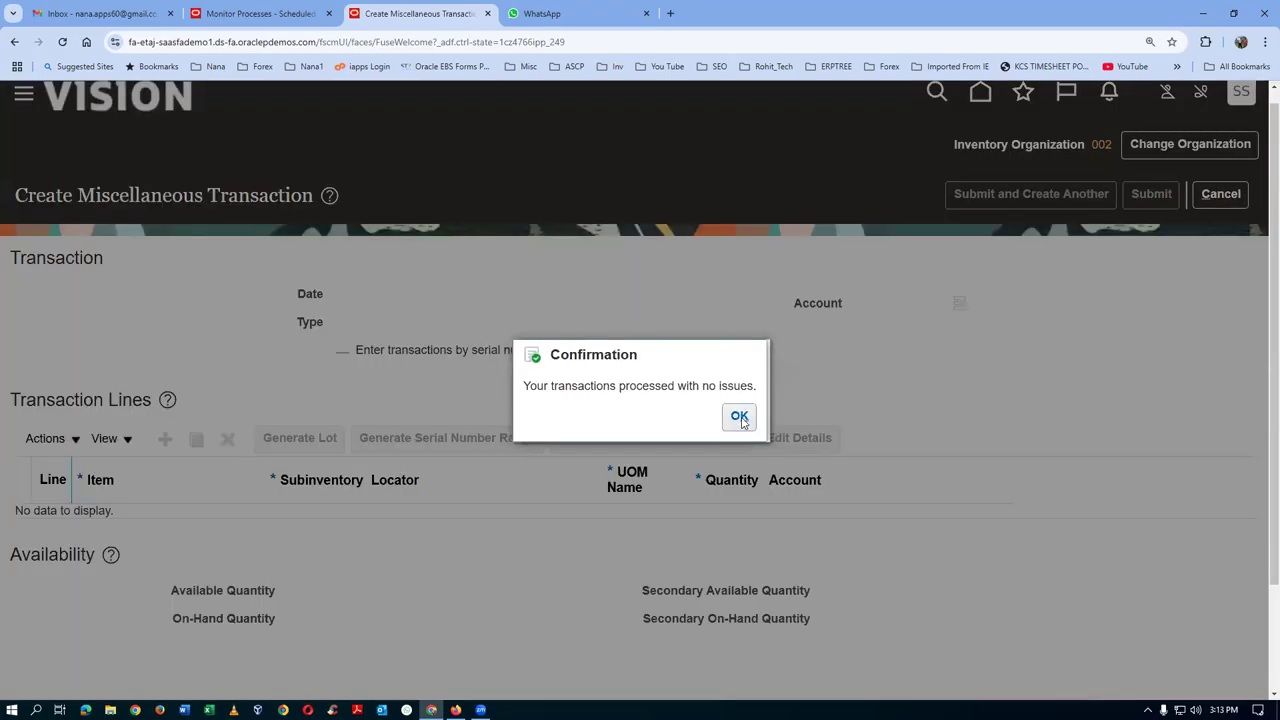
left_click(739, 415)
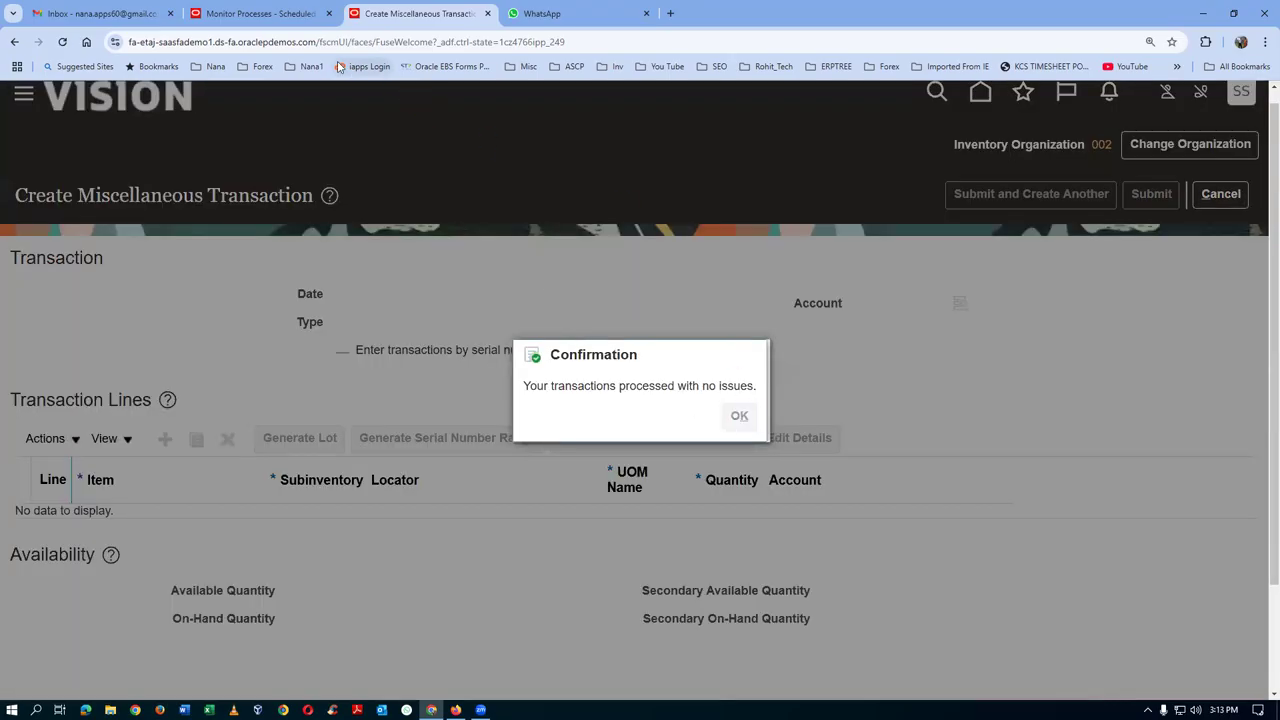
Refresh the scheduled processes list to recheck the Load Entity statuses, and return to Inventory Management
left_click(276, 16)
left_click(775, 369)
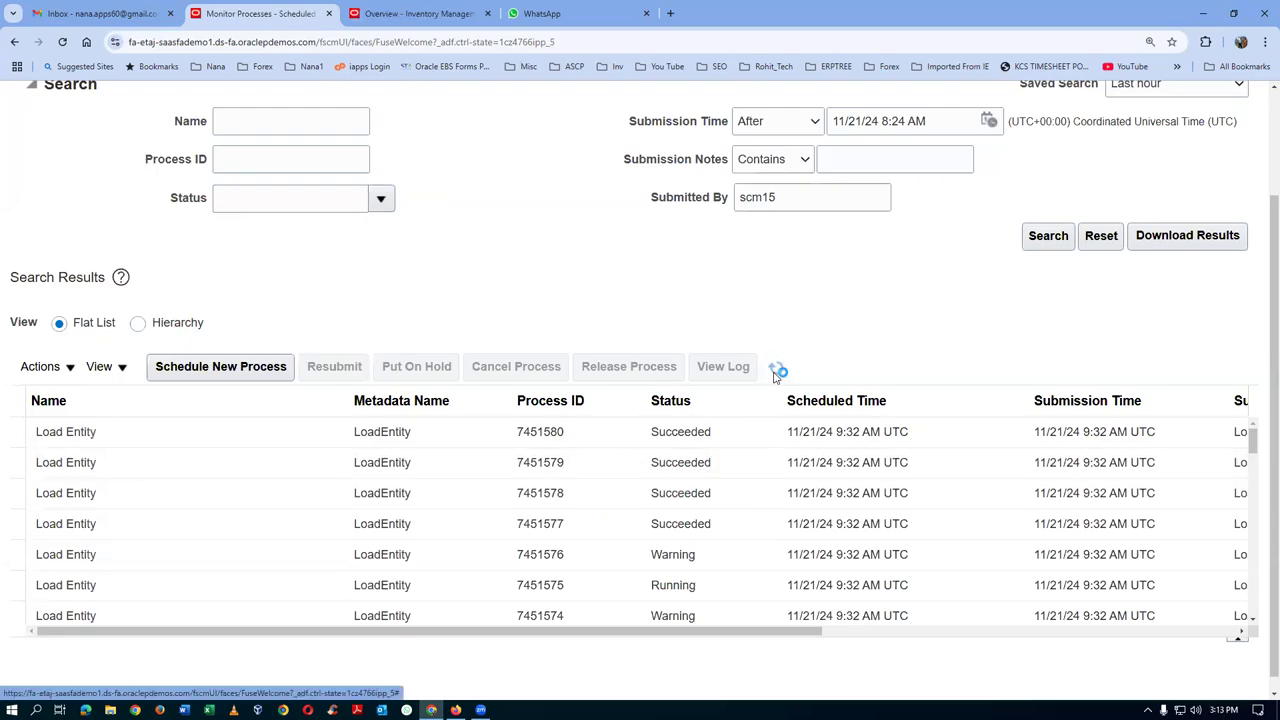
left_click(773, 372)
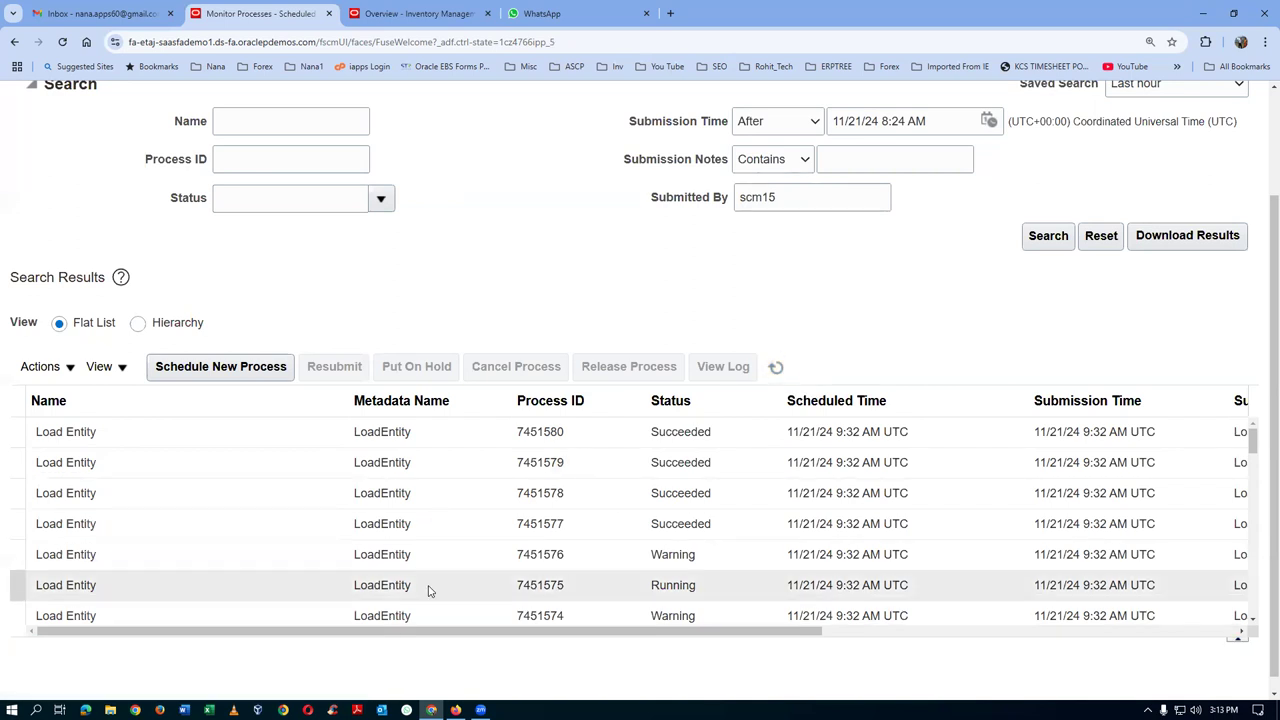
left_click(776, 368)
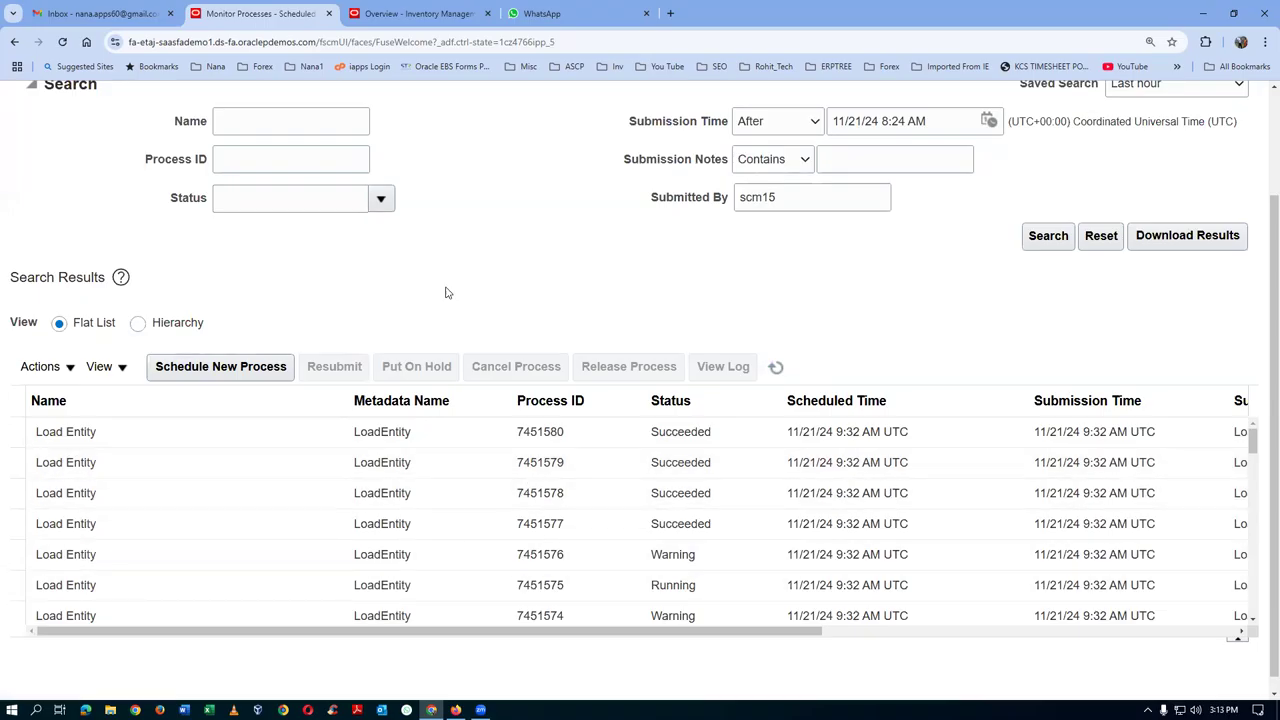
left_click(437, 14)
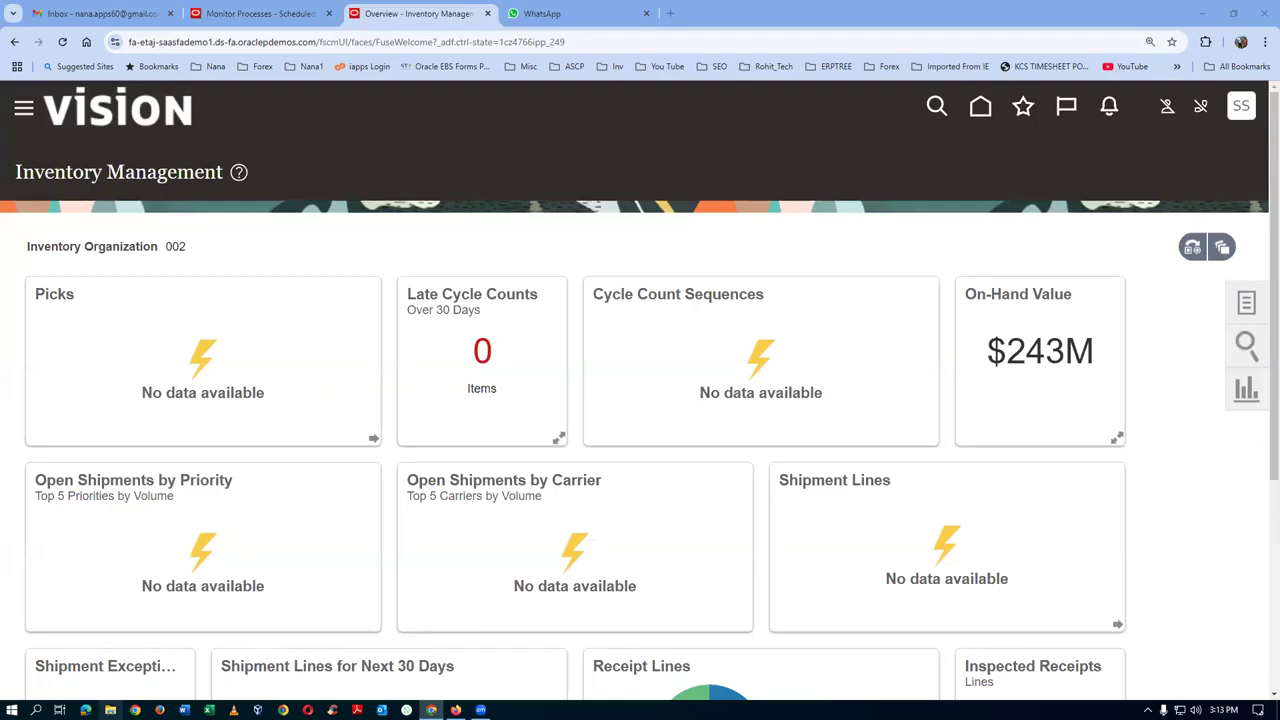
Switch to File Explorer and open the CU SCM Training folder on drive F:
left_click(110, 710)
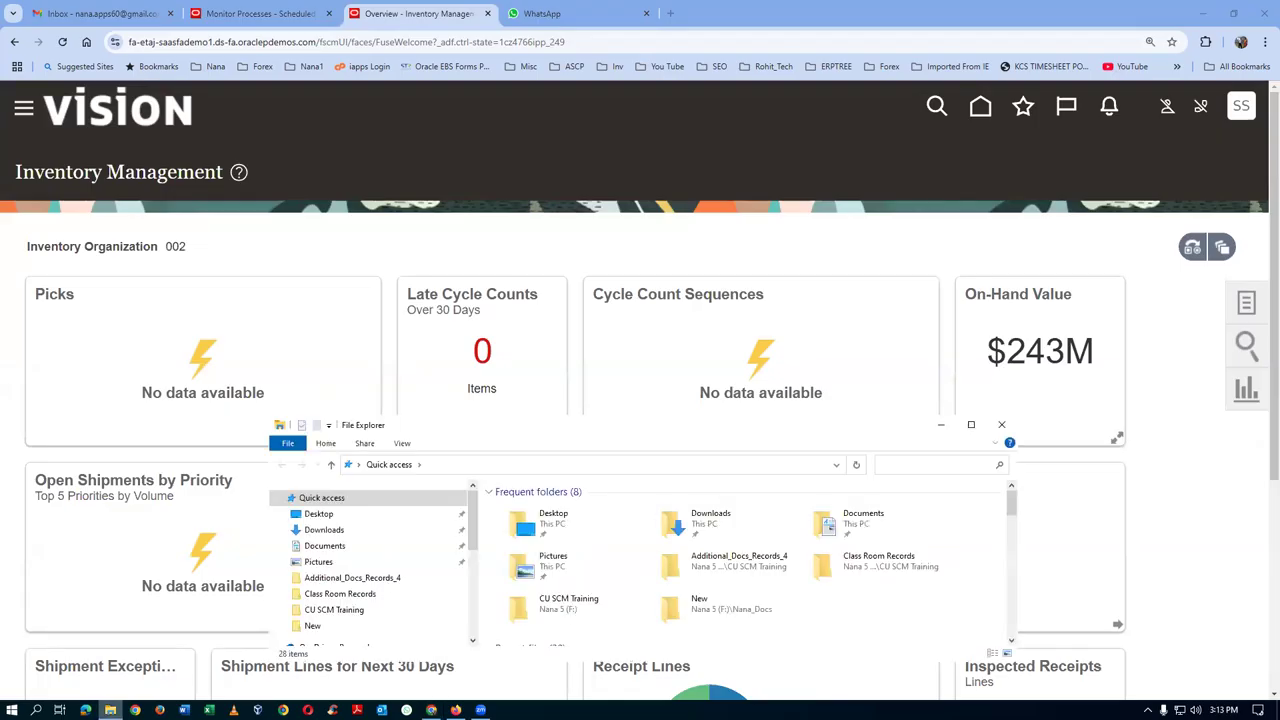
left_click_drag(476, 540, 484, 630)
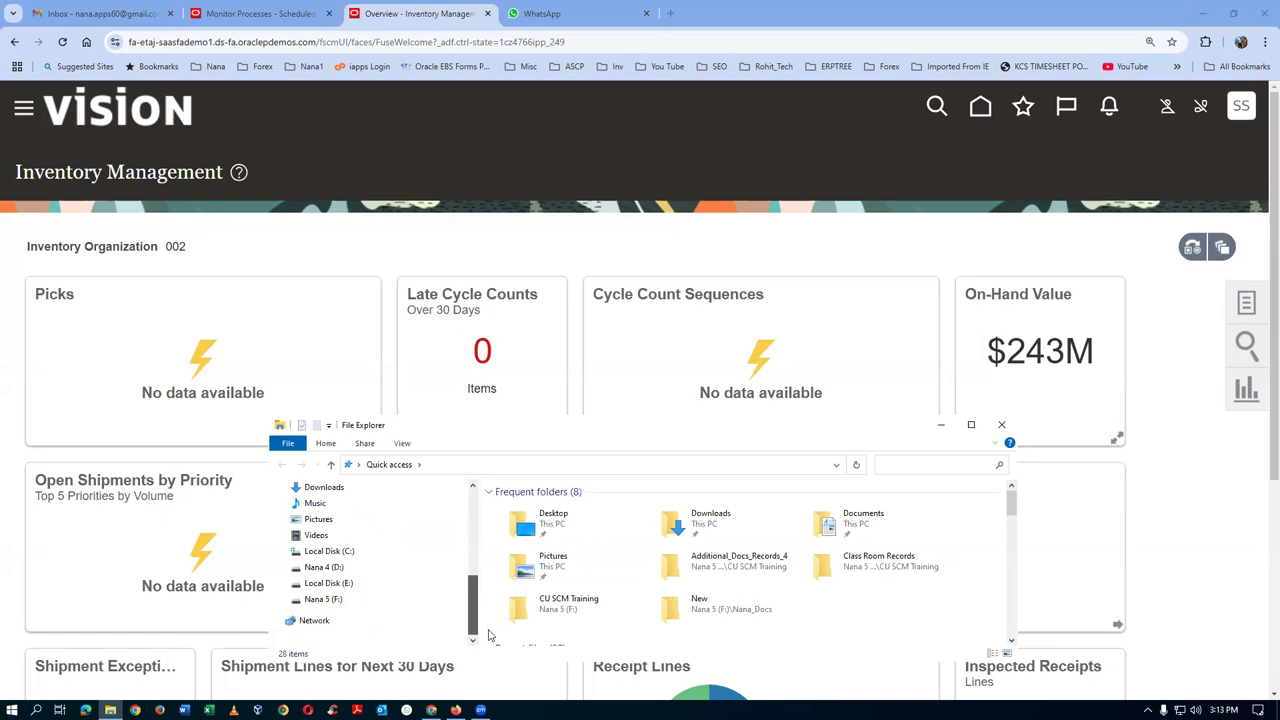
left_click(322, 600)
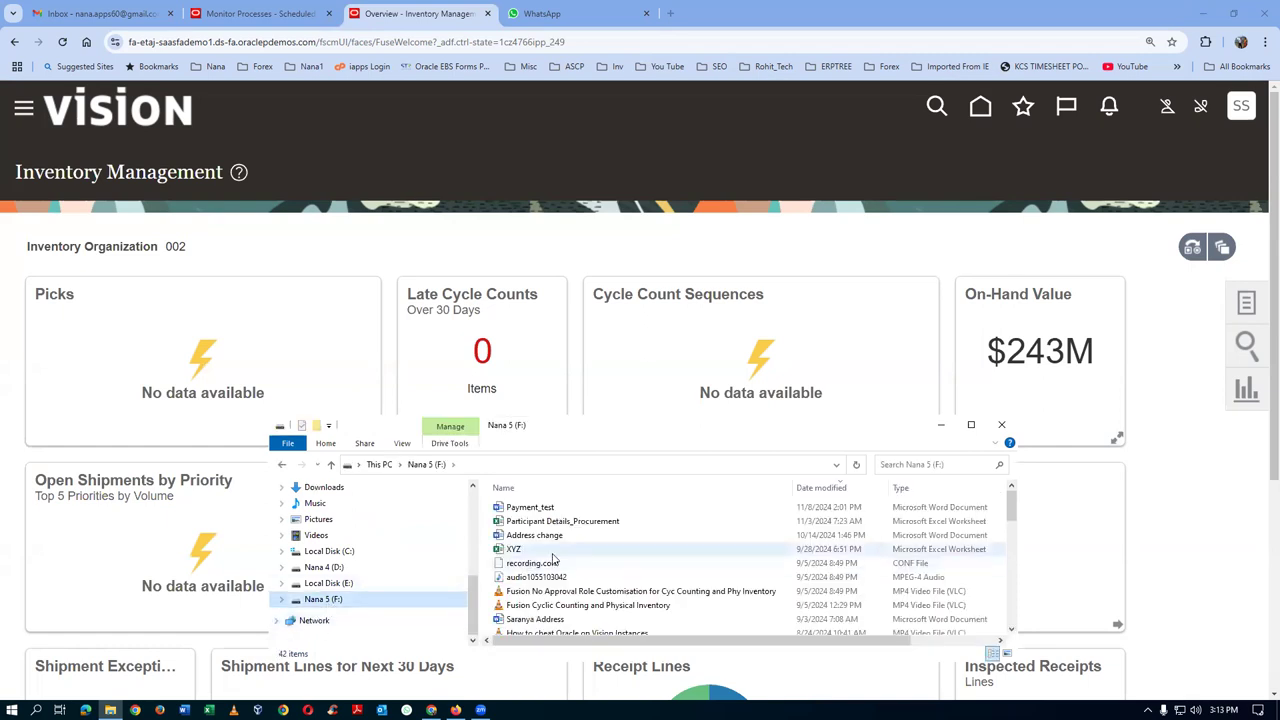
scroll(553, 558, "down", 2)
scroll(553, 560, "down", 2)
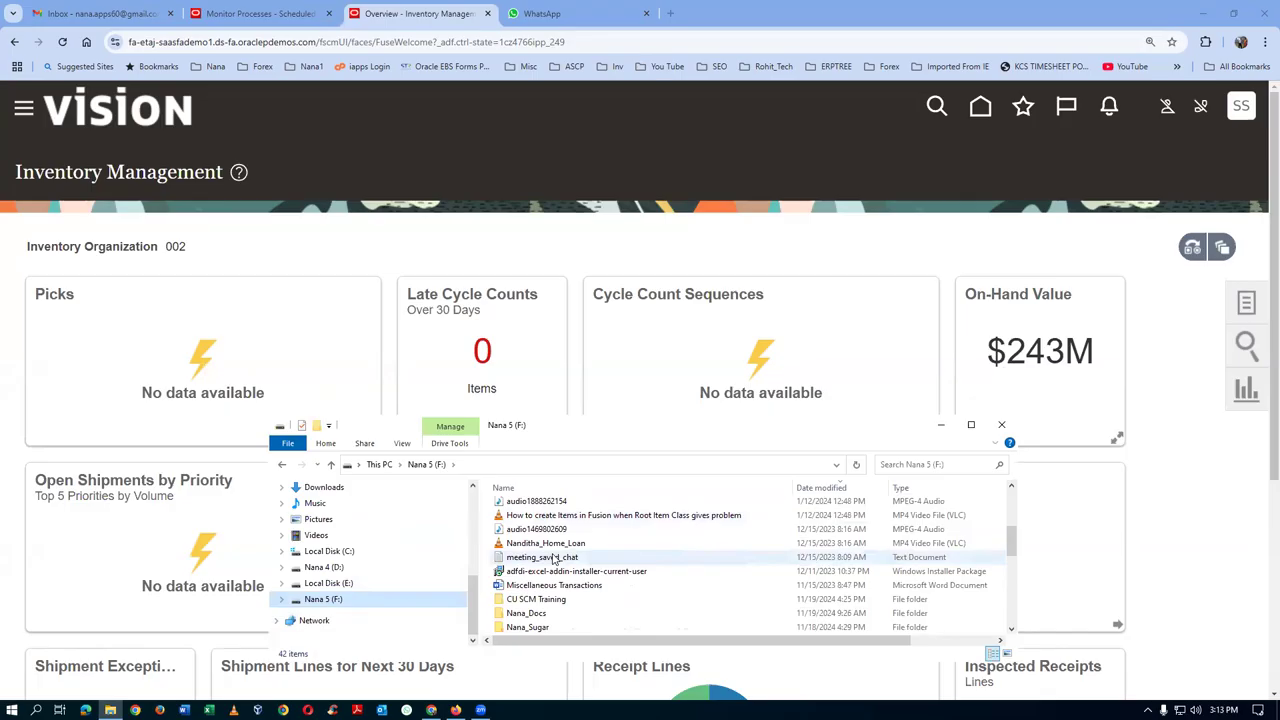
double_click(540, 599)
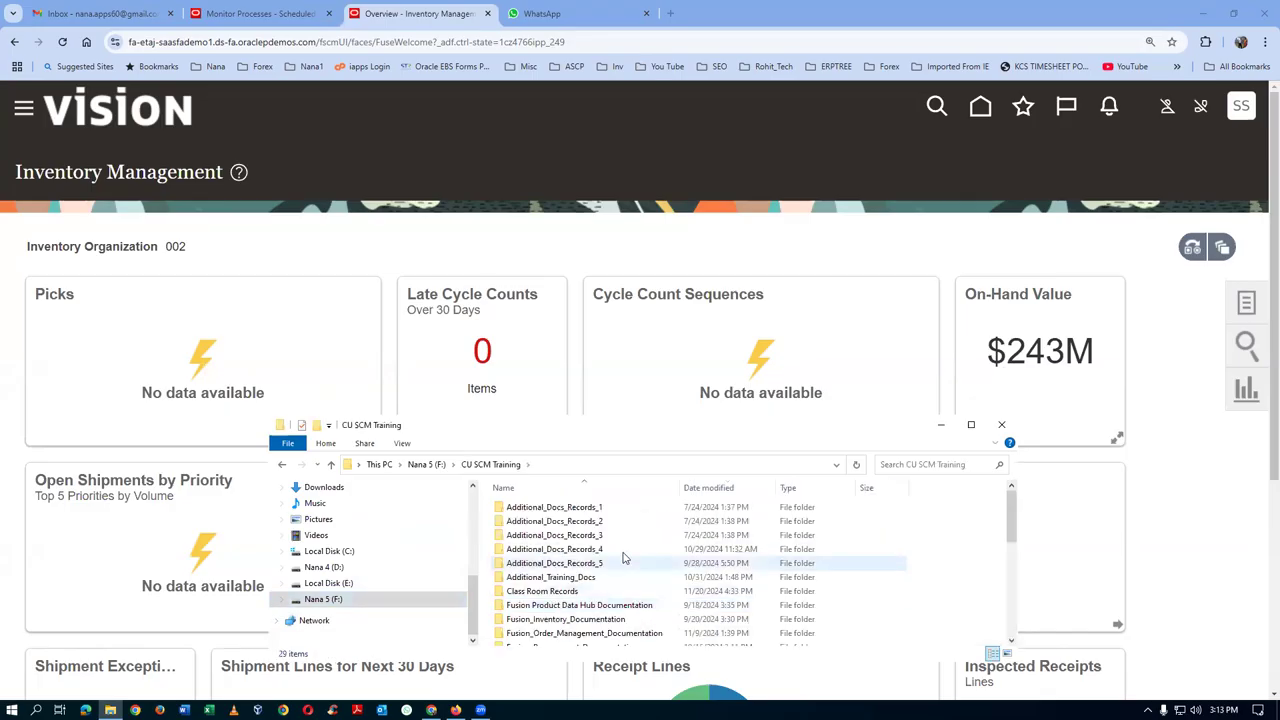
Open the Shipping_Rules Word document from the Shipping folder inside Fusion_Order_Management_Documentation
scroll(610, 580, "down", 2)
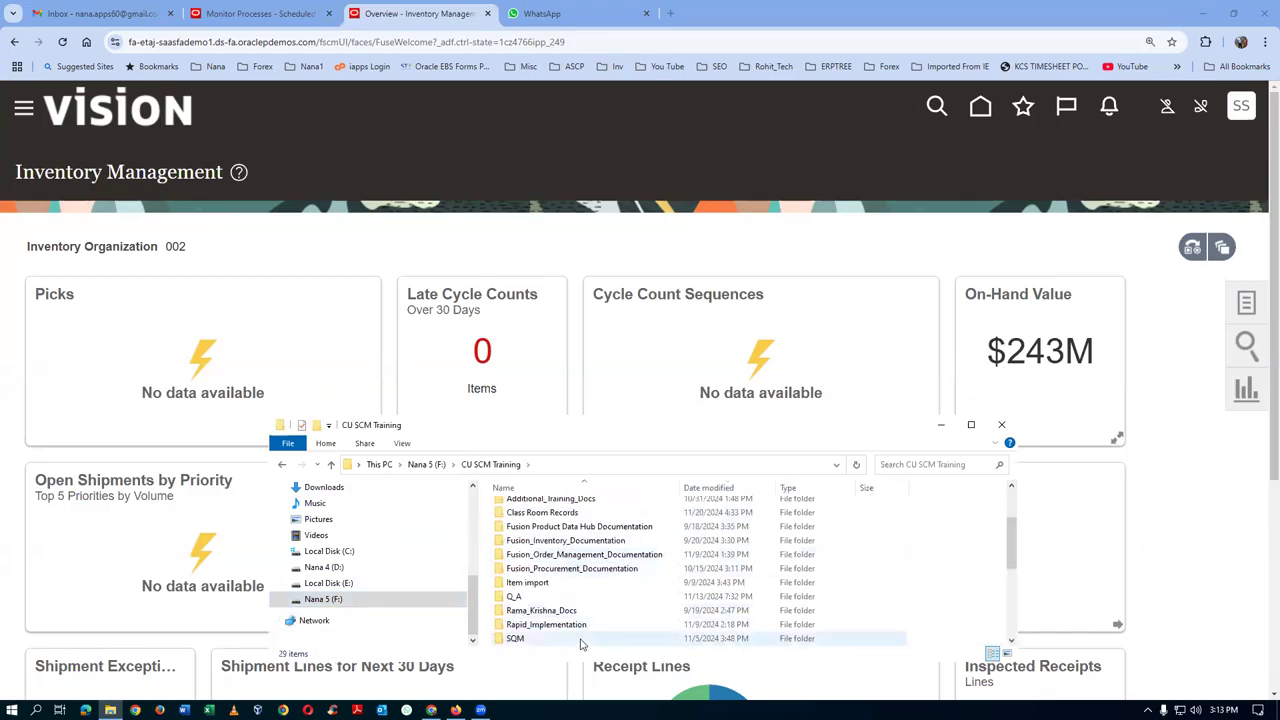
double_click(576, 556)
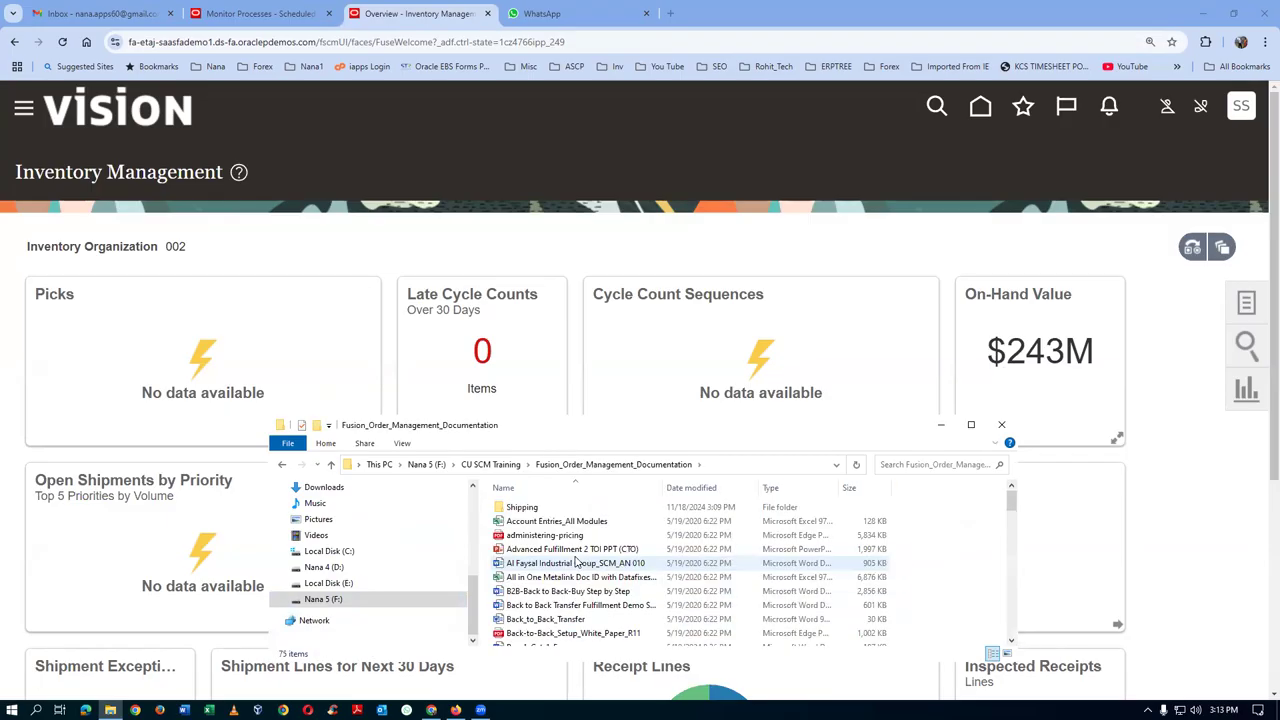
double_click(522, 507)
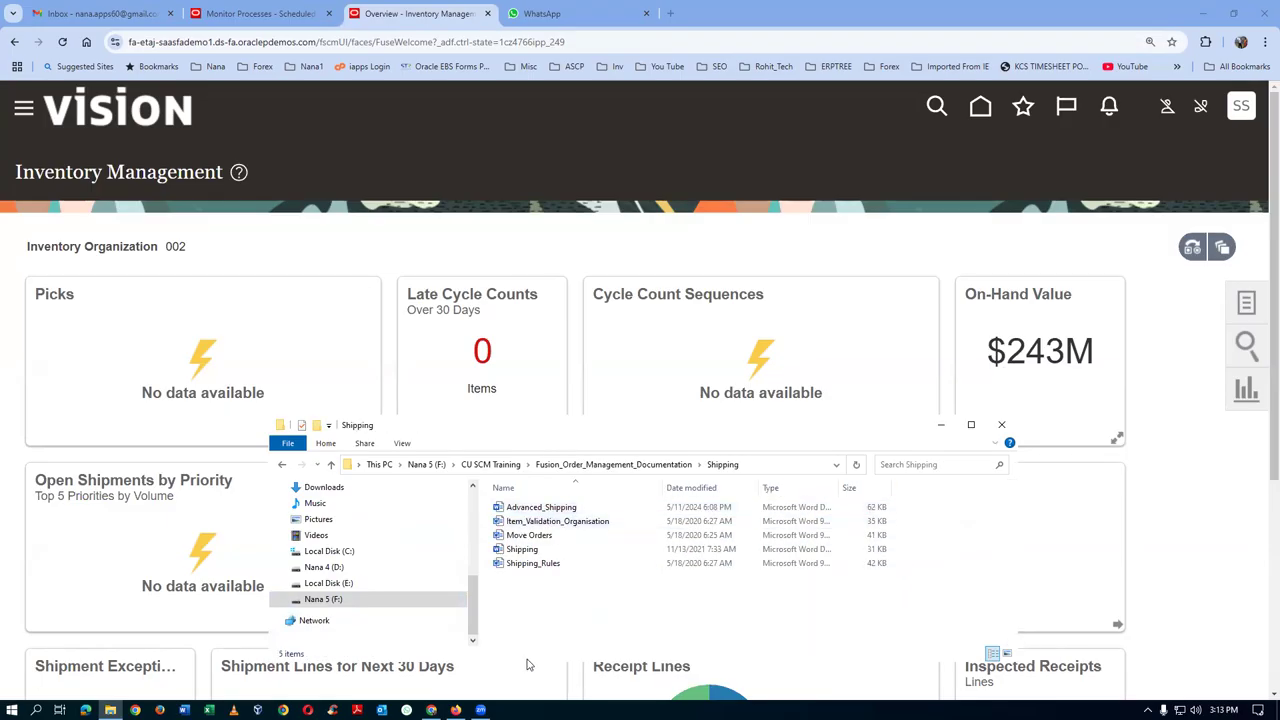
left_click(533, 566)
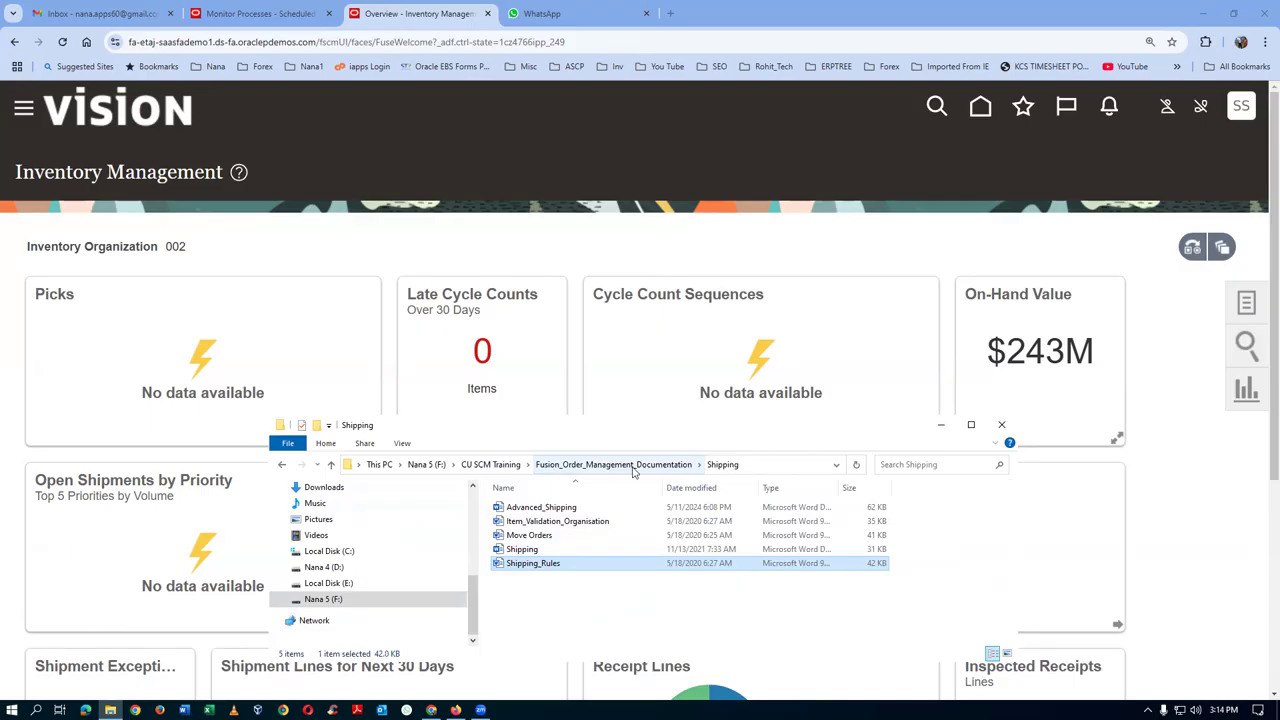
double_click(569, 567)
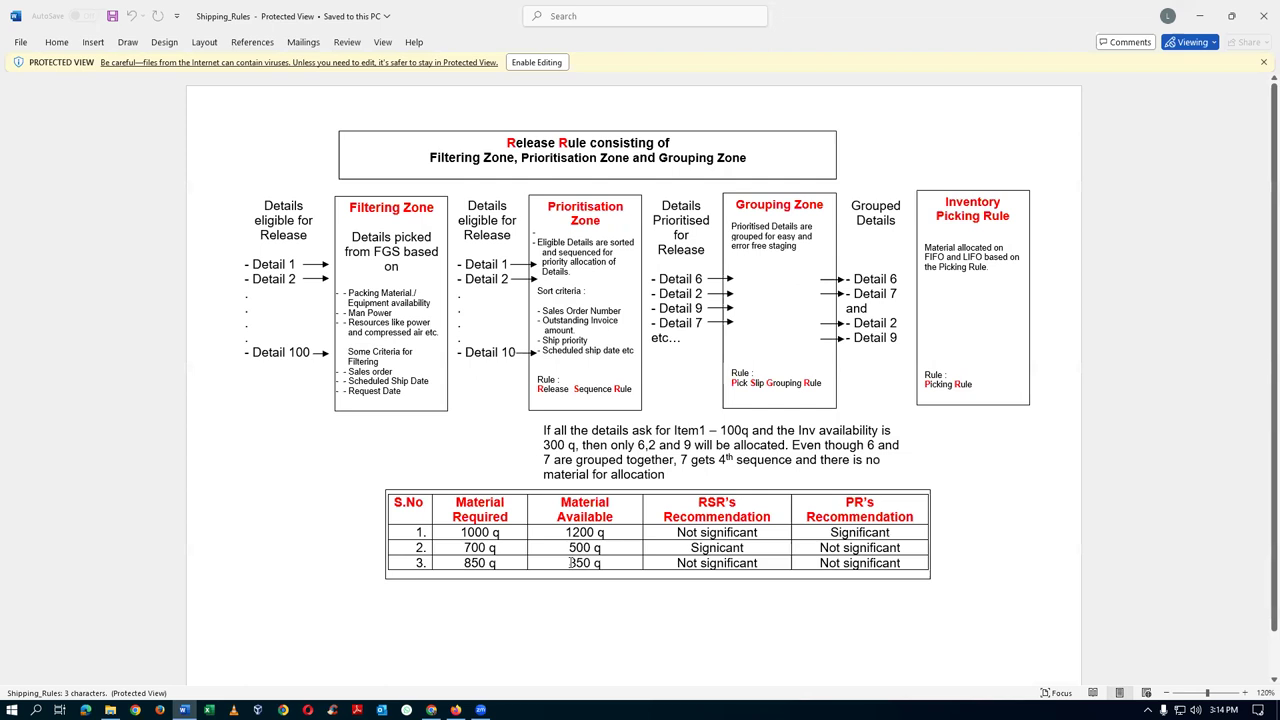
Enlarge the Shipping_Rules document to 150% and enable editing
scroll(570, 563, "up", 1, "ctrl")
scroll(570, 564, "up", 1, "ctrl")
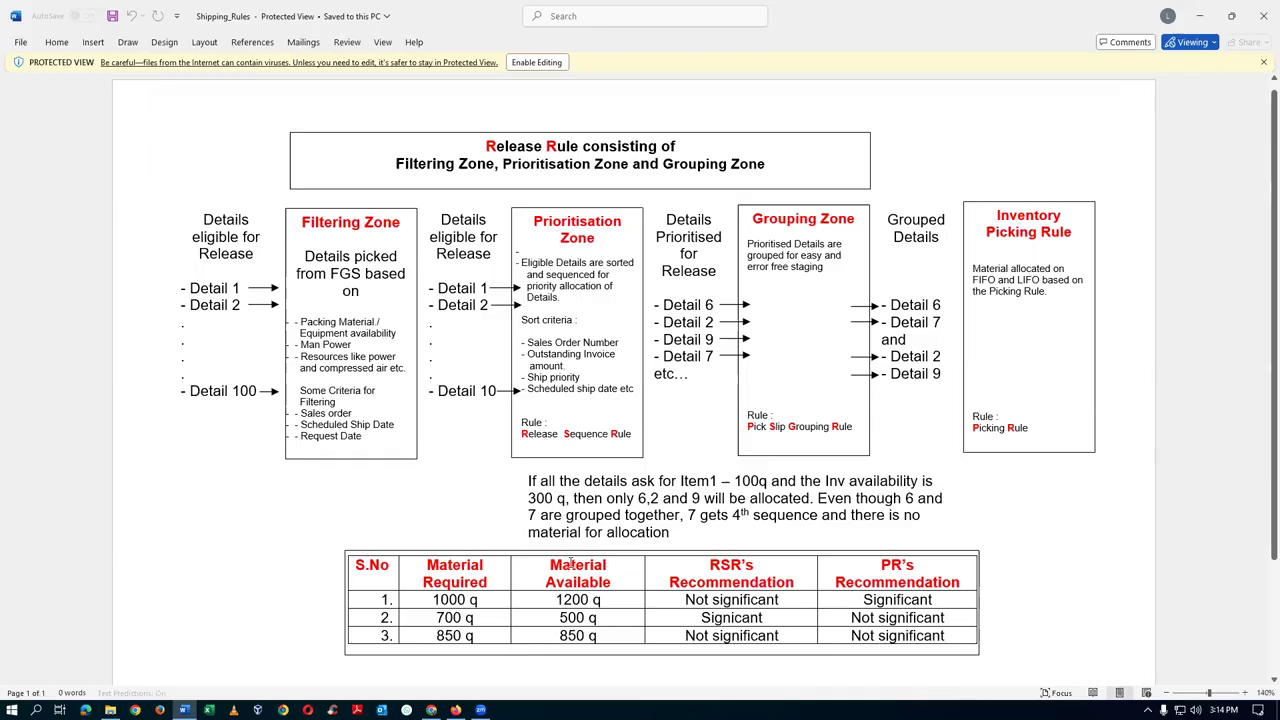
scroll(570, 563, "up", 1, "ctrl")
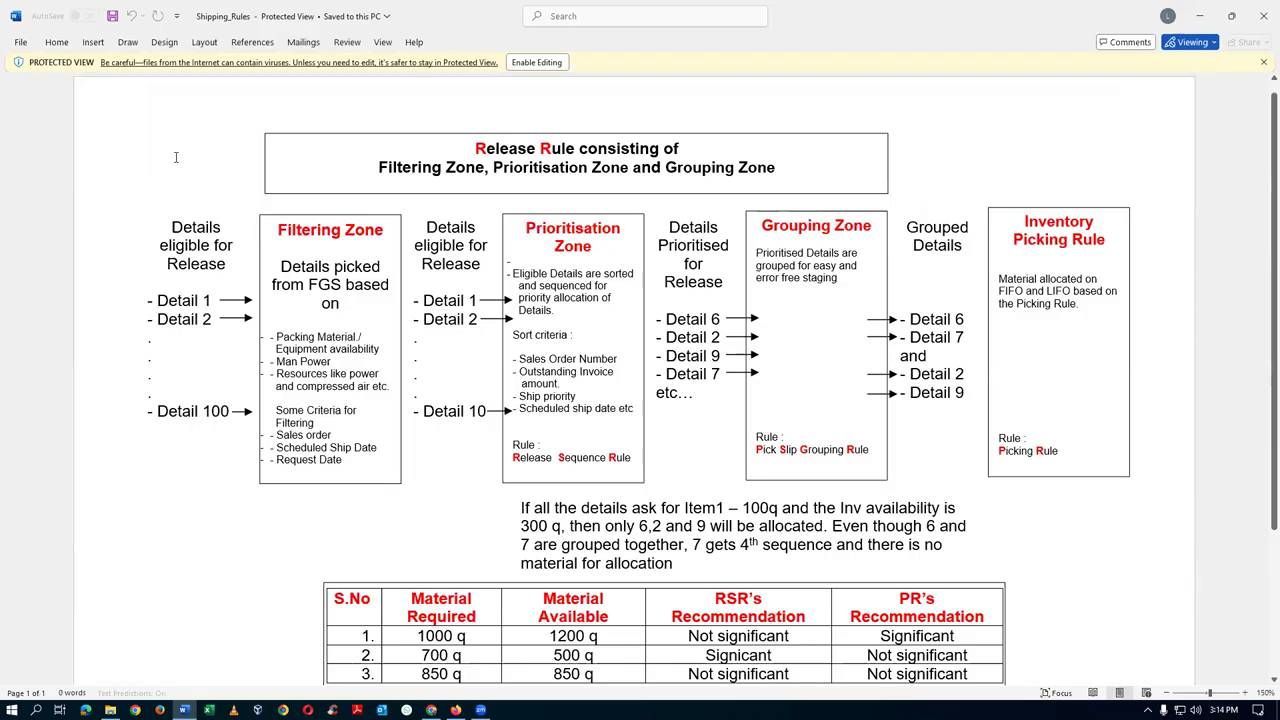
left_click(549, 64)
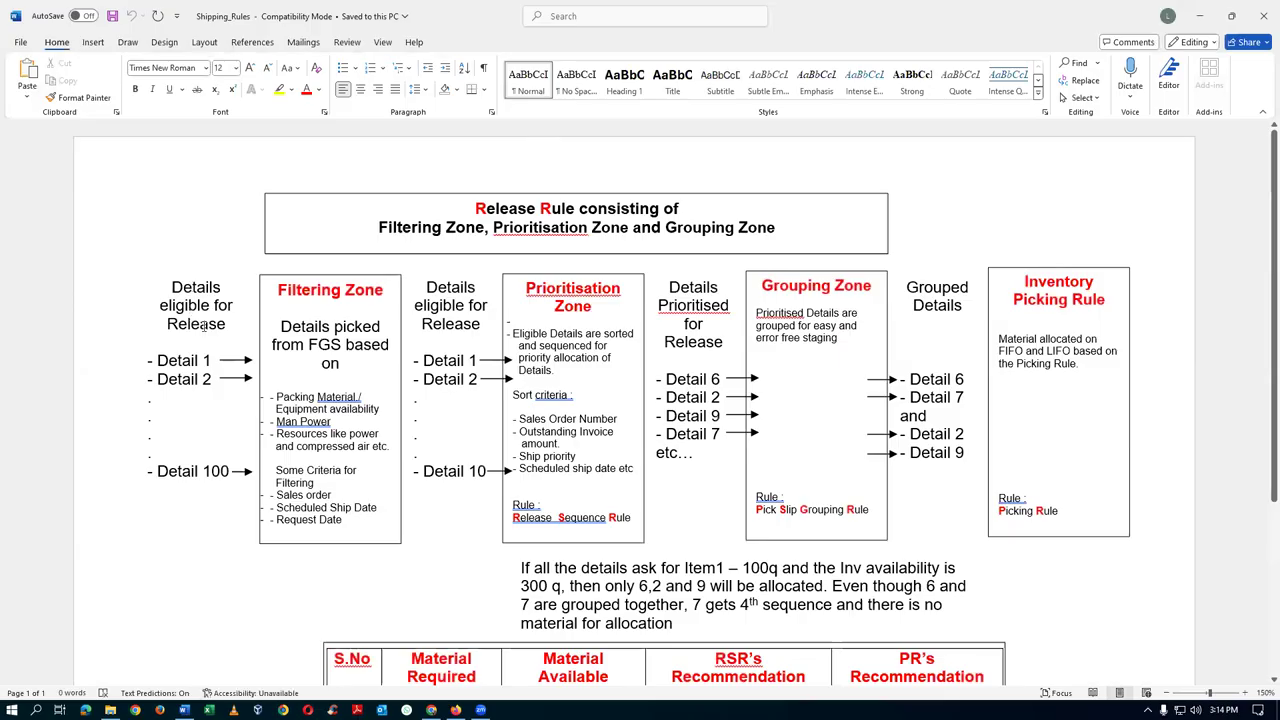
Enlarge the document to 180% and examine the Filtering Zone's resource constraints and its filtering criteria
left_click_drag(292, 290, 356, 292)
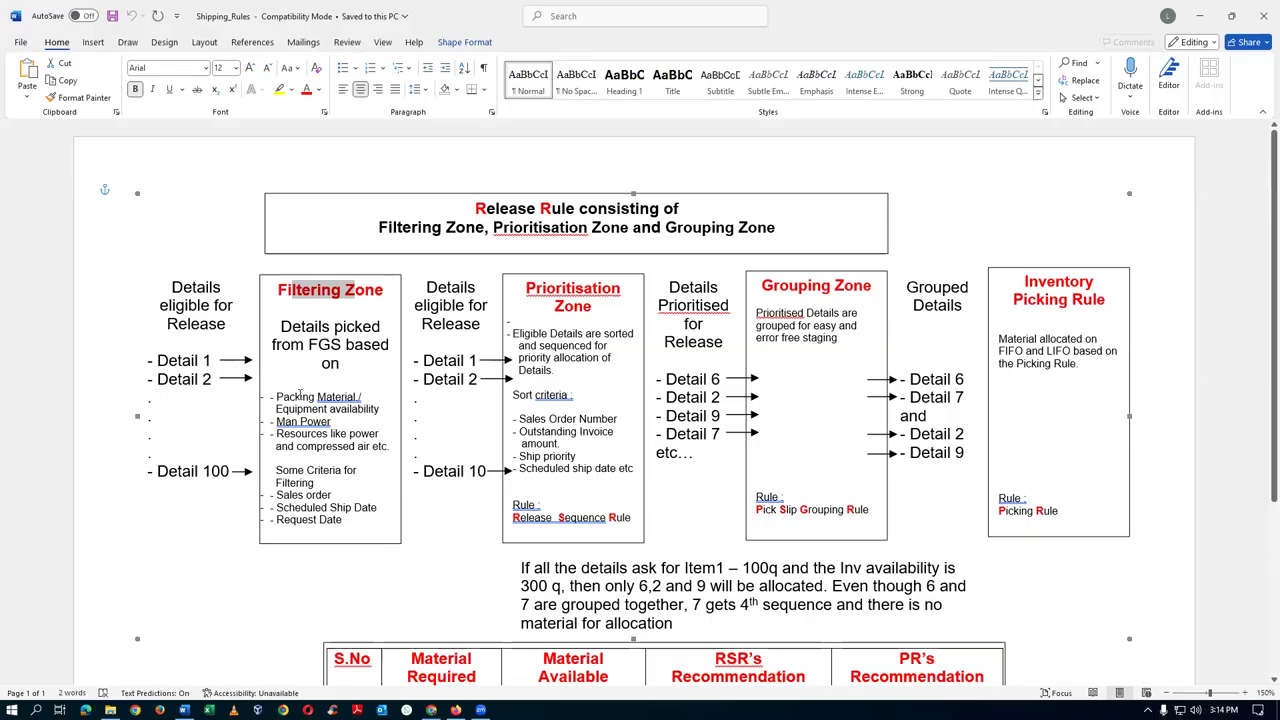
scroll(299, 396, "up", 3)
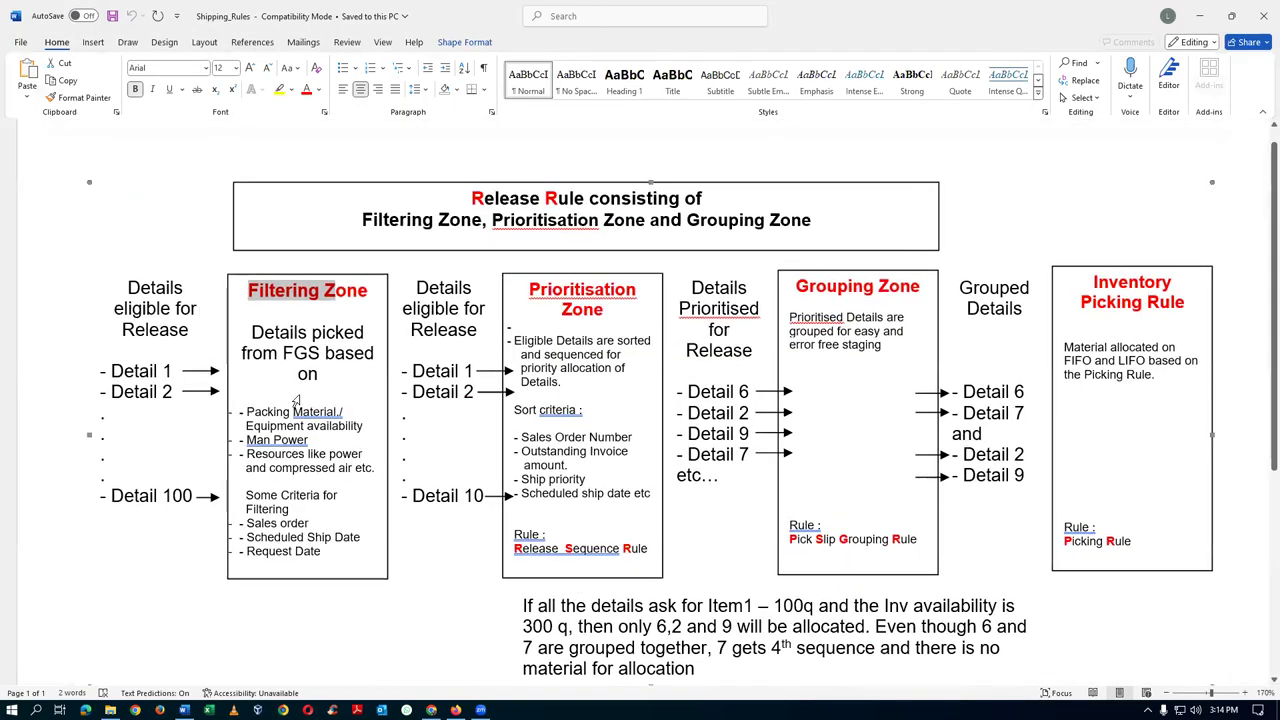
left_click(290, 425)
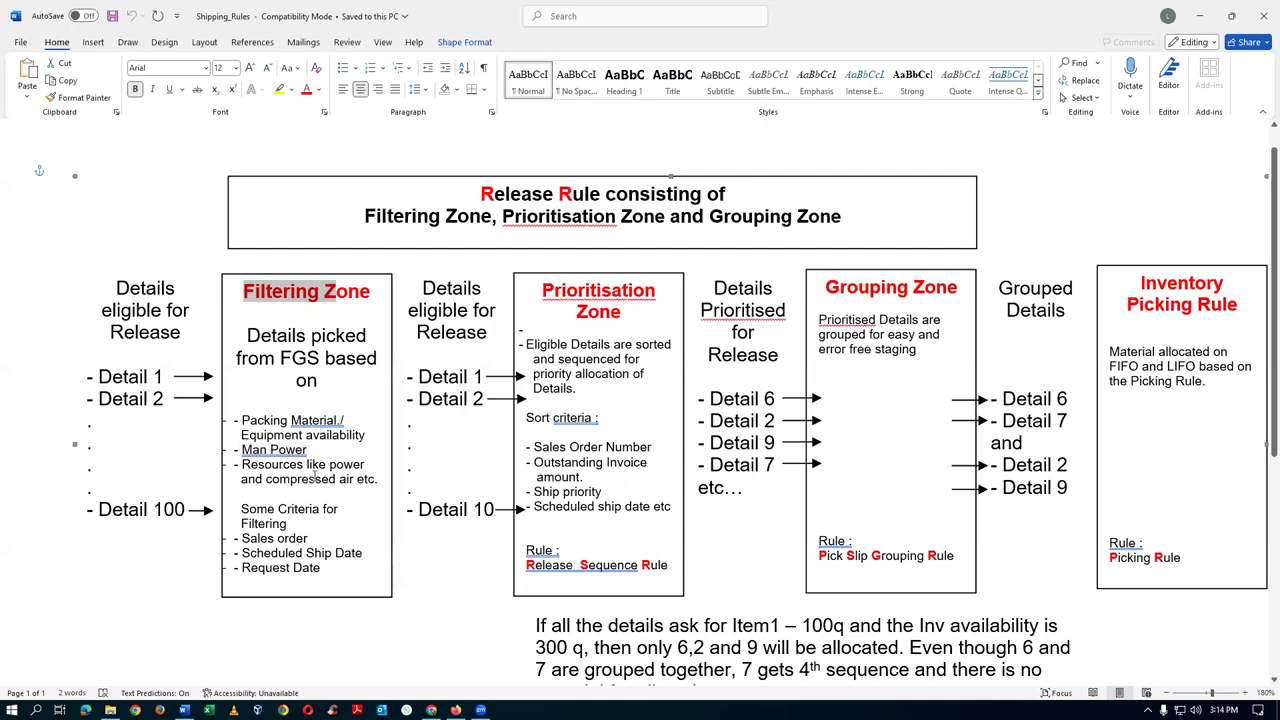
left_click(273, 422)
left_click_drag(273, 422, 304, 479)
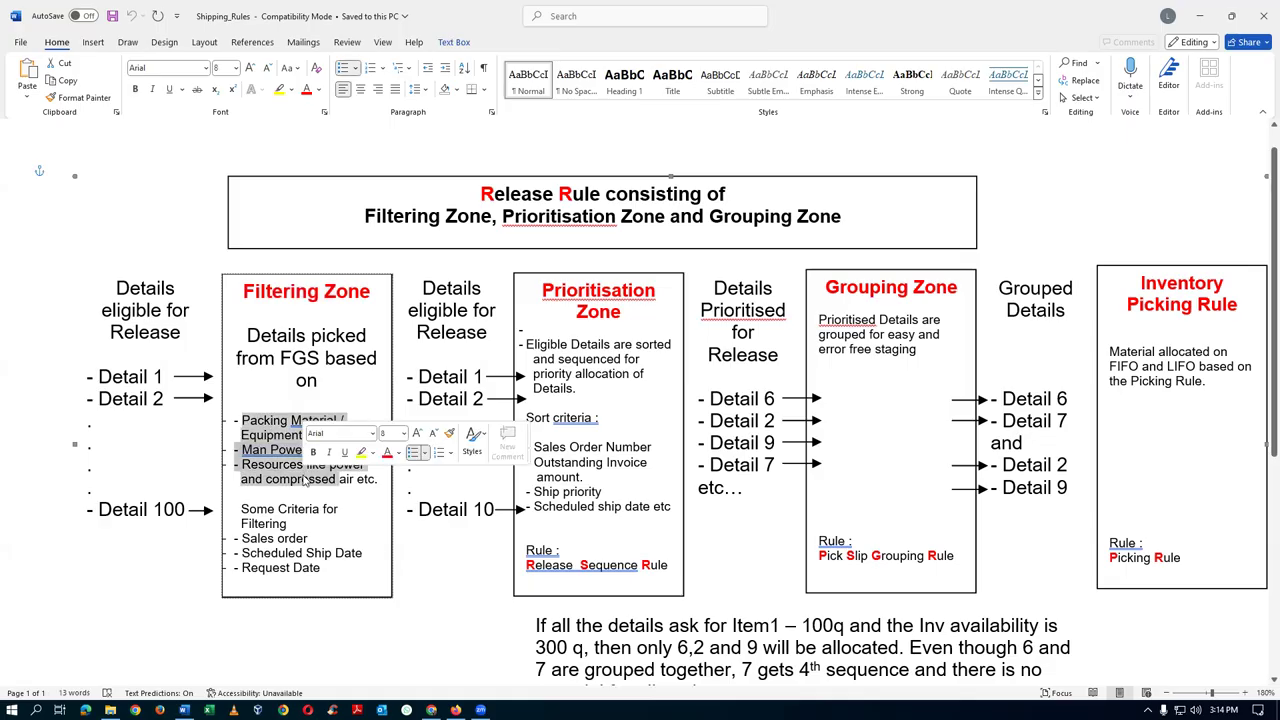
left_click_drag(279, 509, 307, 538)
left_click(289, 567)
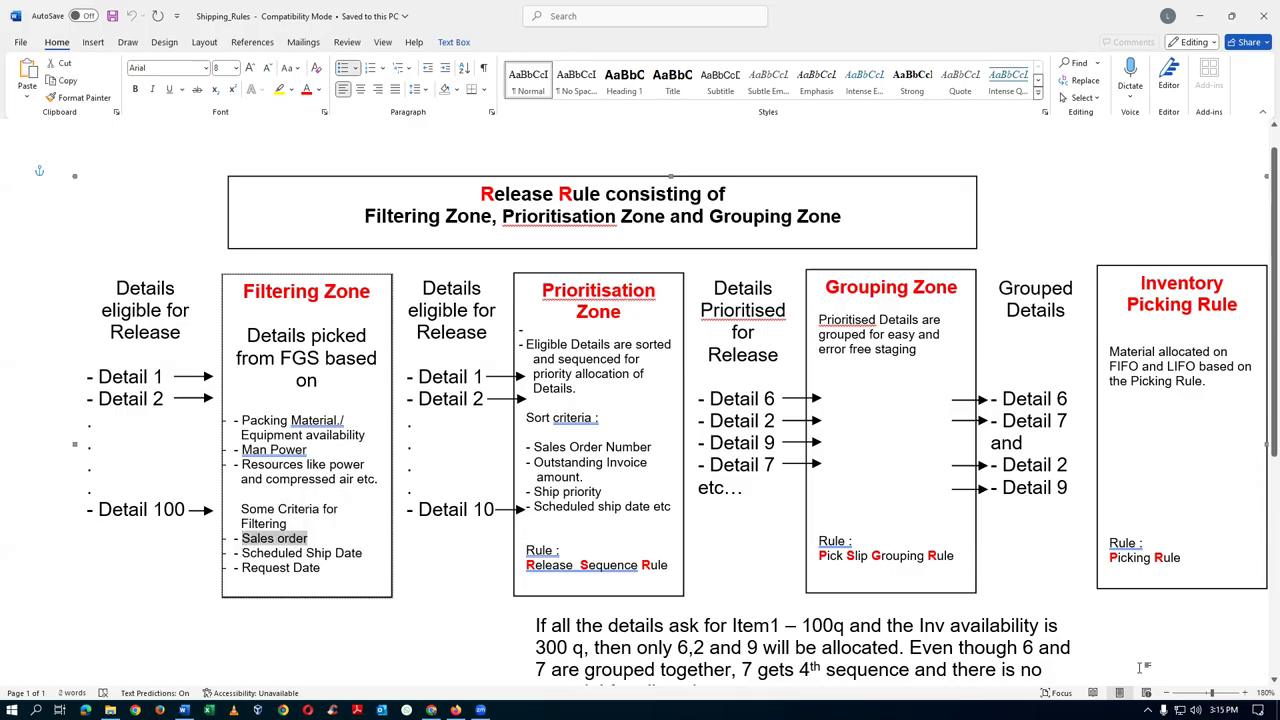
Check the current date on the system calendar and review the Filtering Zone's resources, Sales order and Scheduled Ship Date criteria
left_click(1222, 710)
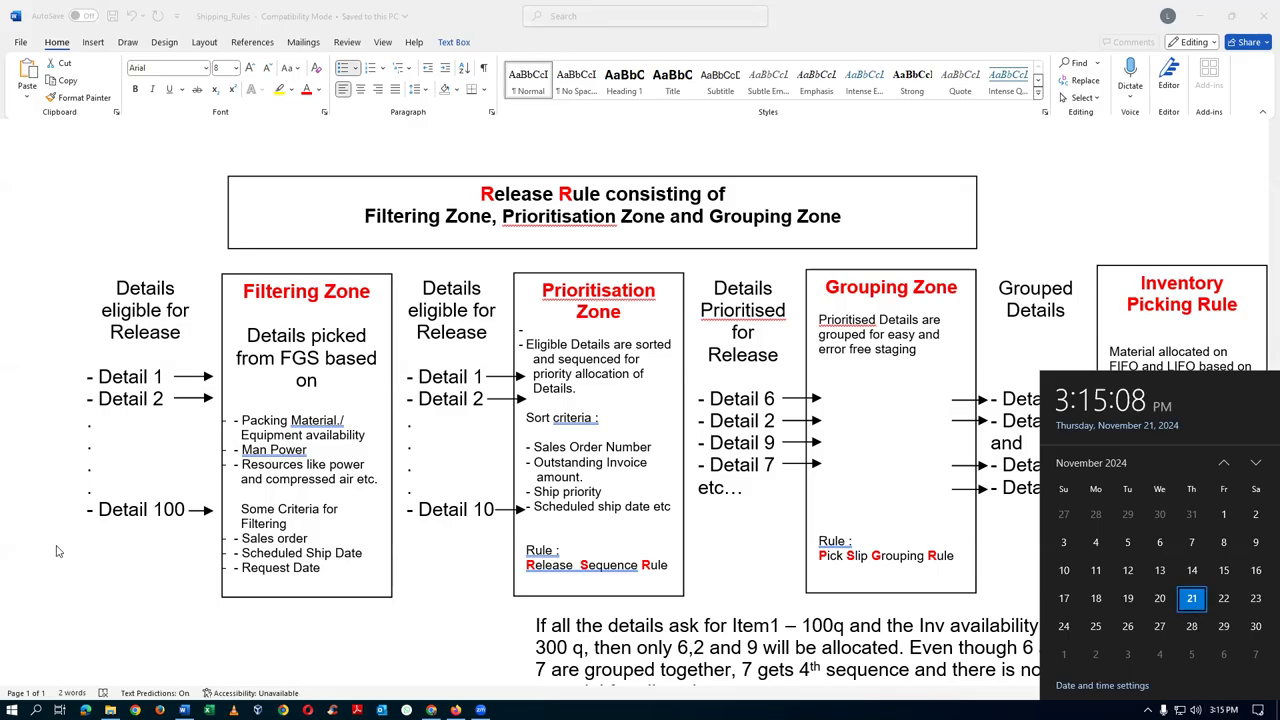
left_click(299, 571)
left_click_drag(240, 421, 291, 488)
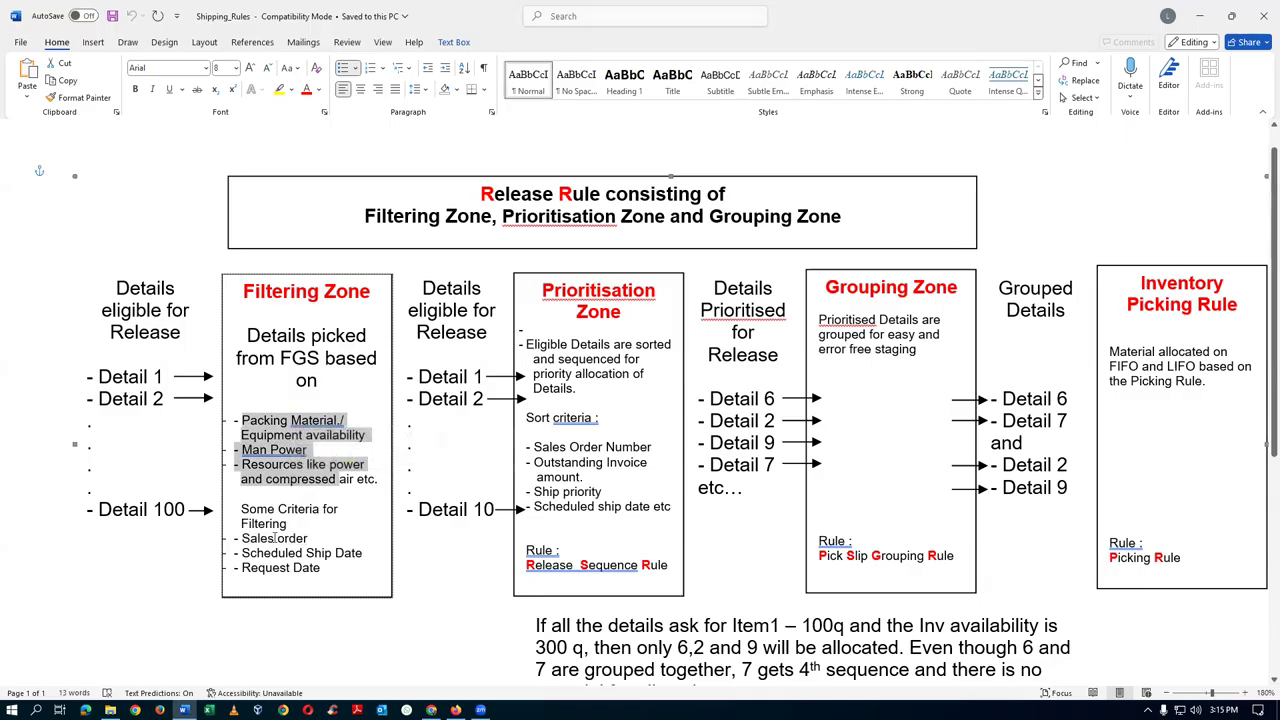
left_click(276, 538)
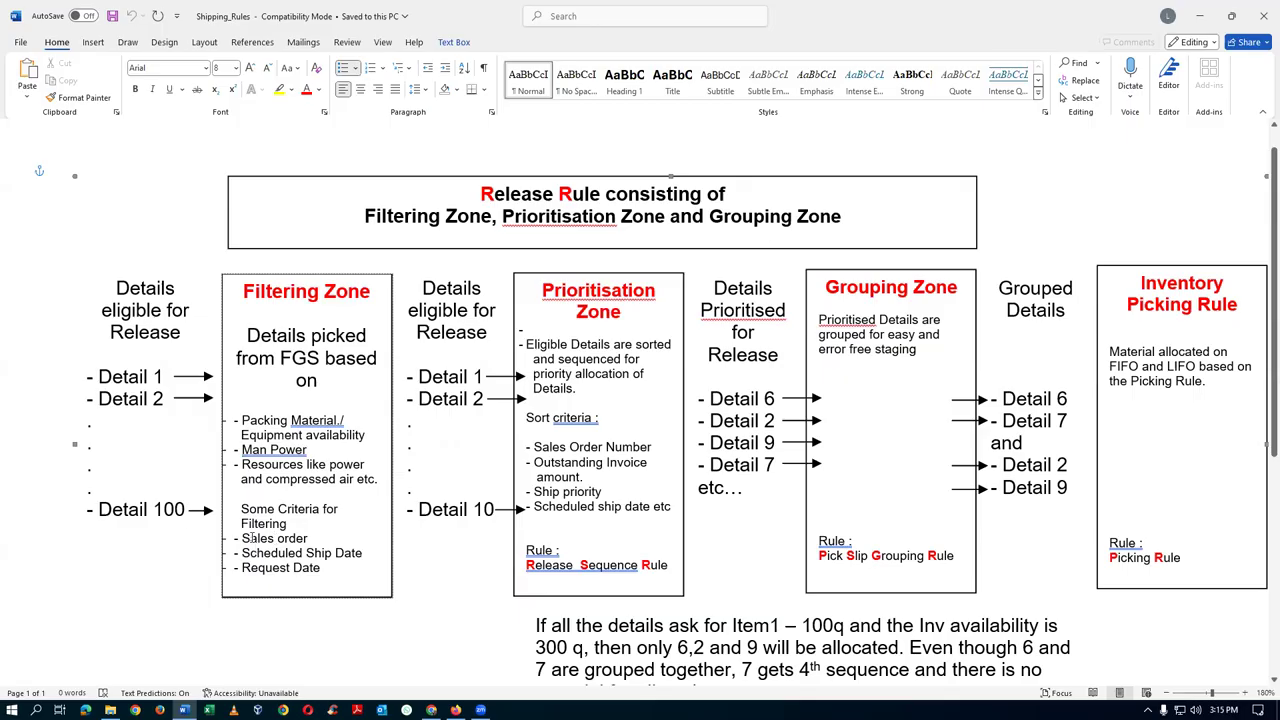
left_click_drag(243, 539, 282, 541)
left_click(279, 552)
Examine the details eligible for release and the Prioritisation Zone's sequencing description, sort criteria and Release Sequence Rule
left_click(130, 398)
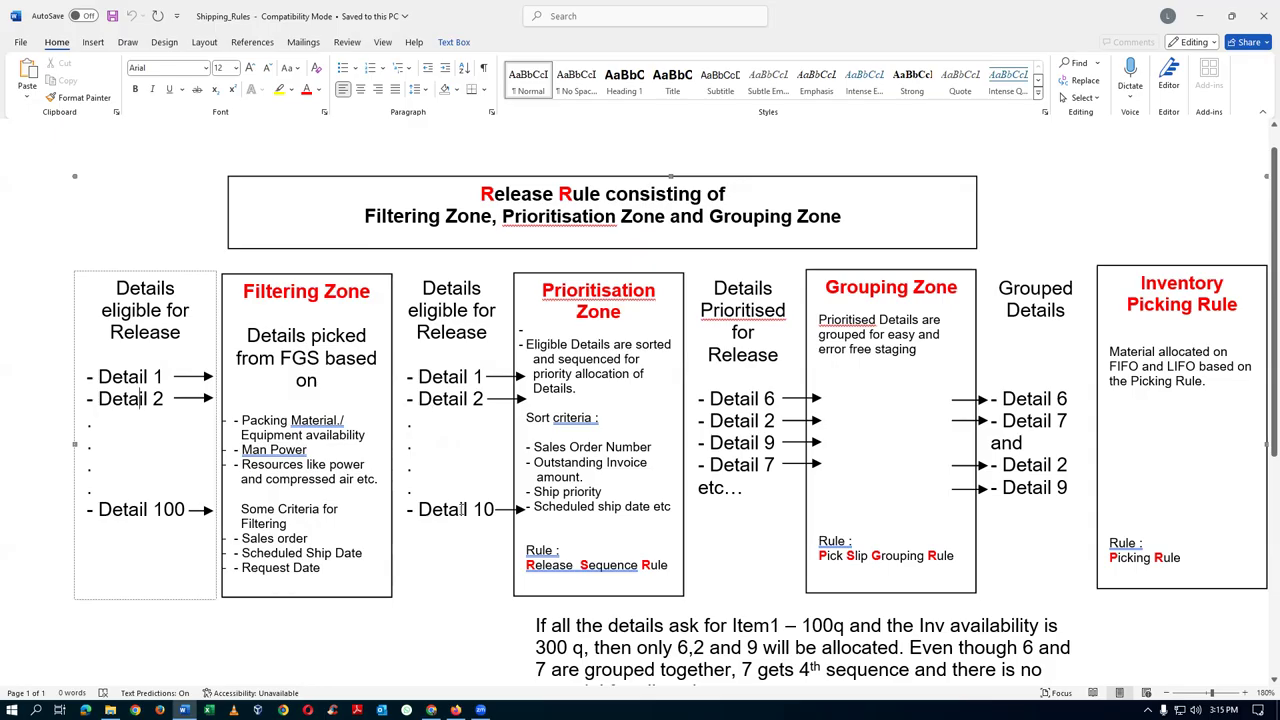
left_click(442, 512)
left_click(442, 512)
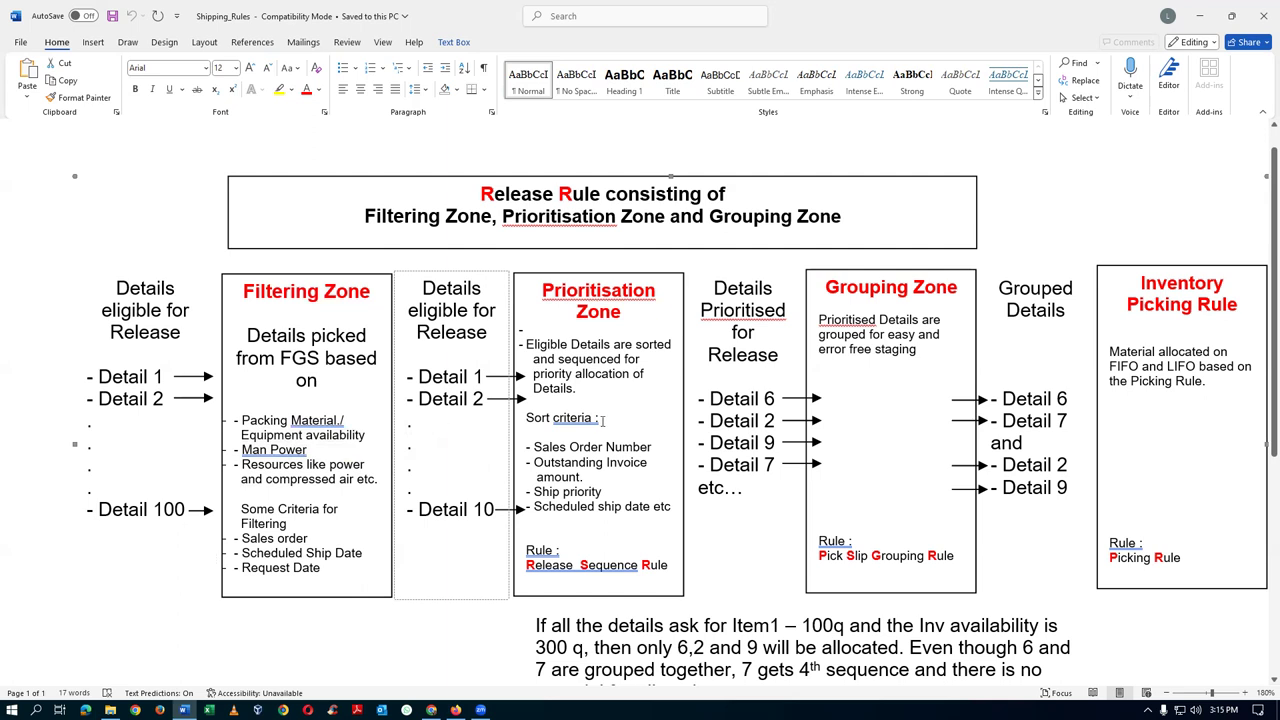
left_click(630, 374)
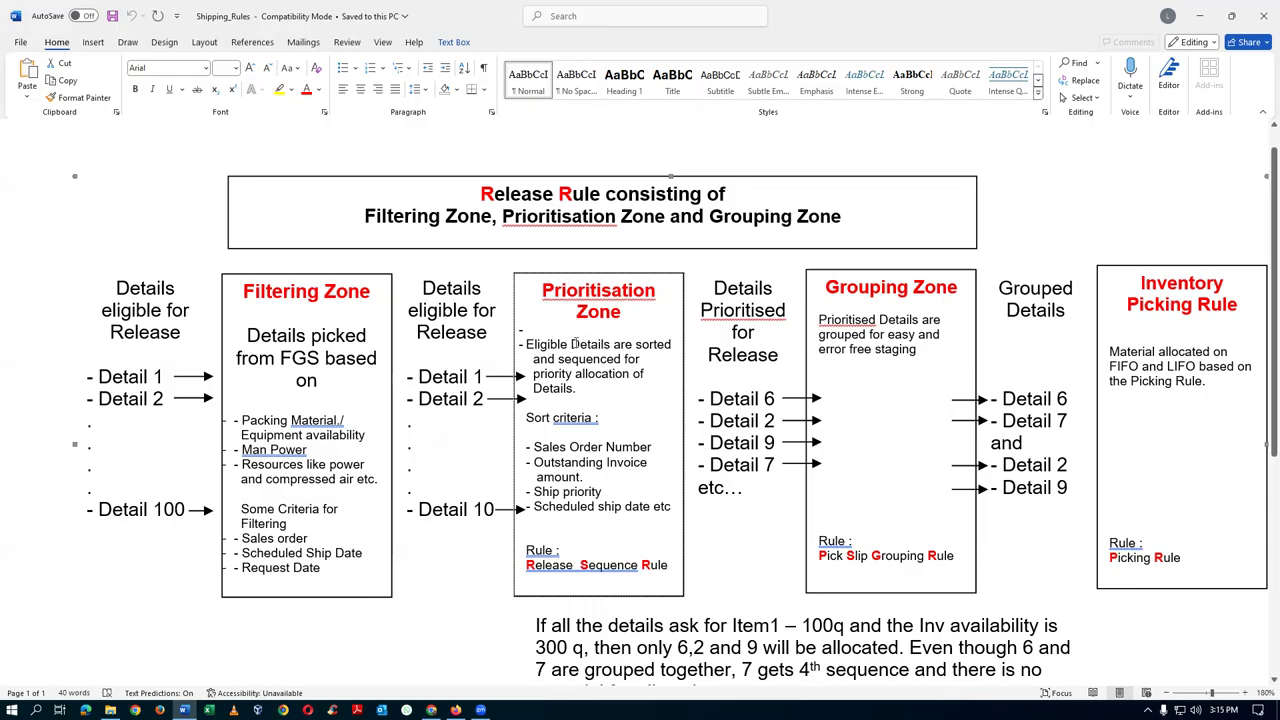
left_click_drag(571, 344, 578, 390)
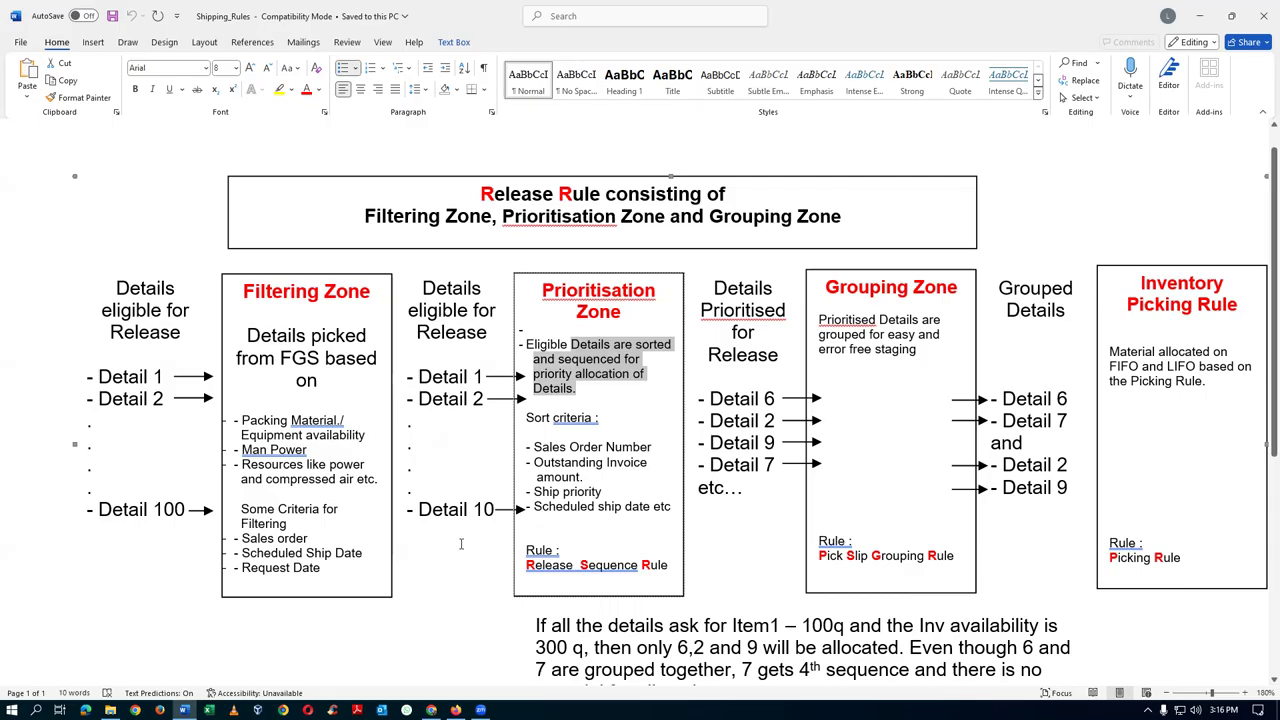
left_click(609, 487)
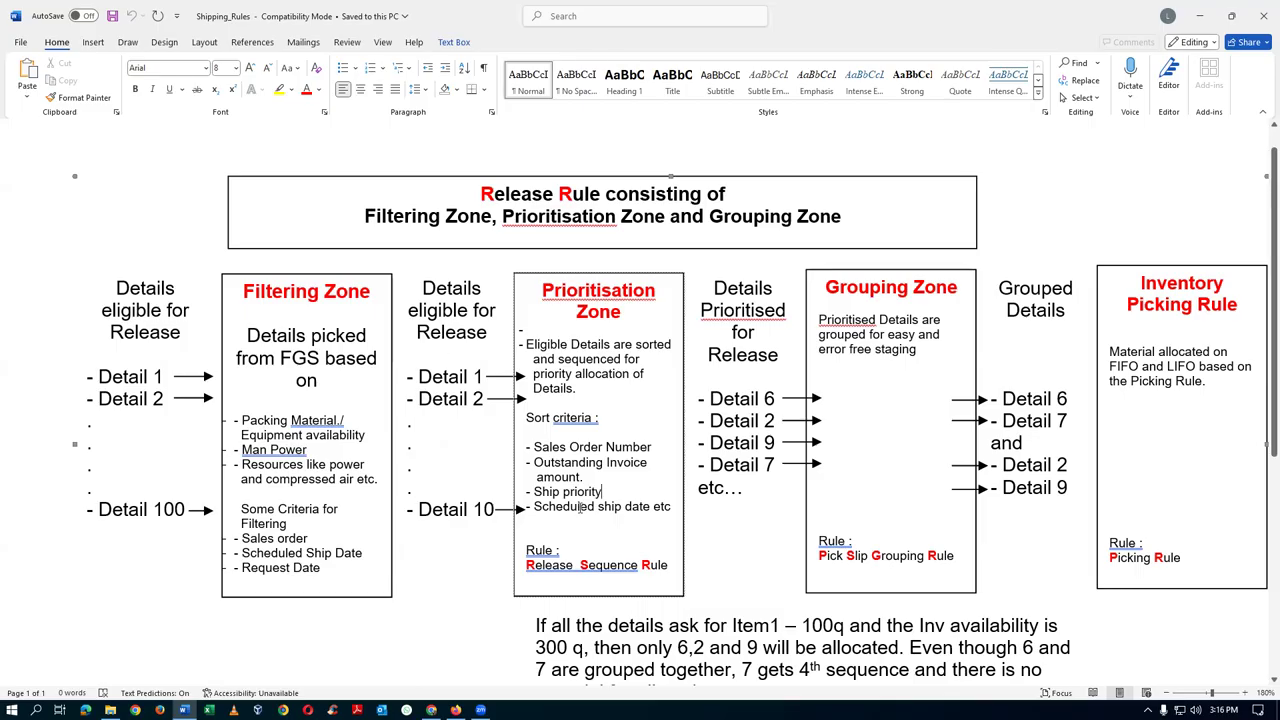
left_click(574, 454)
left_click_drag(562, 447, 584, 516)
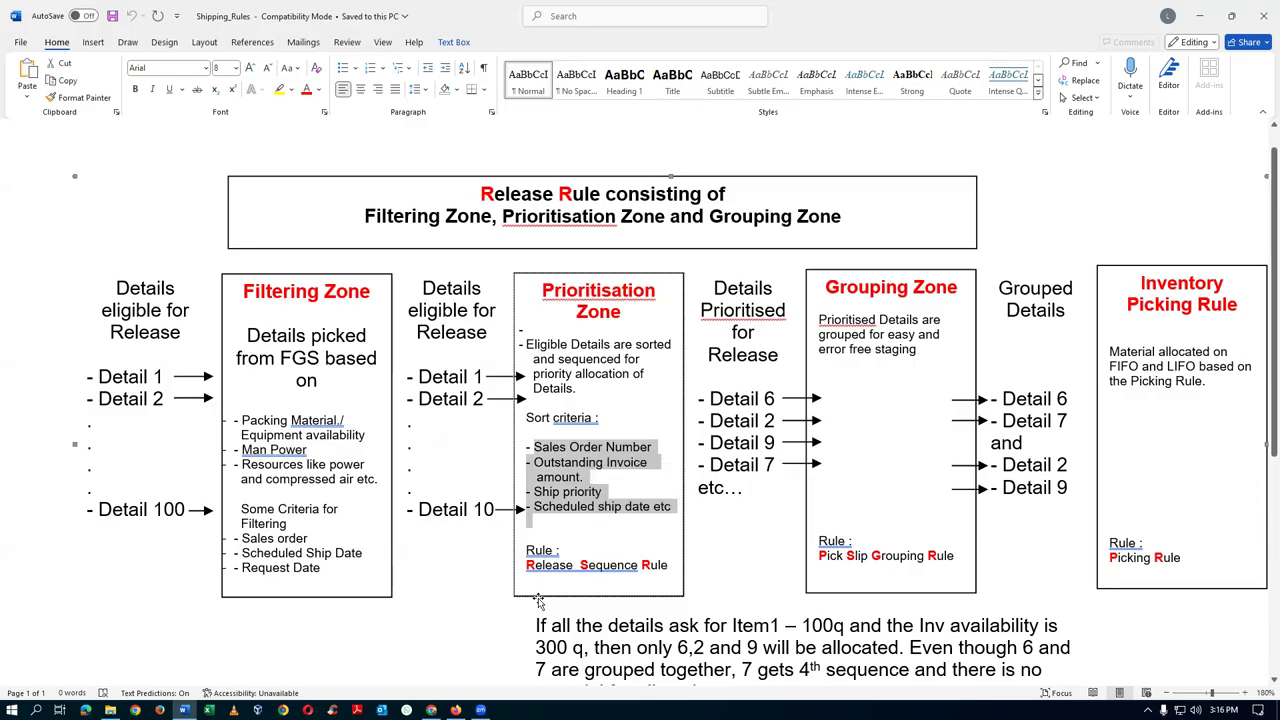
left_click(608, 582)
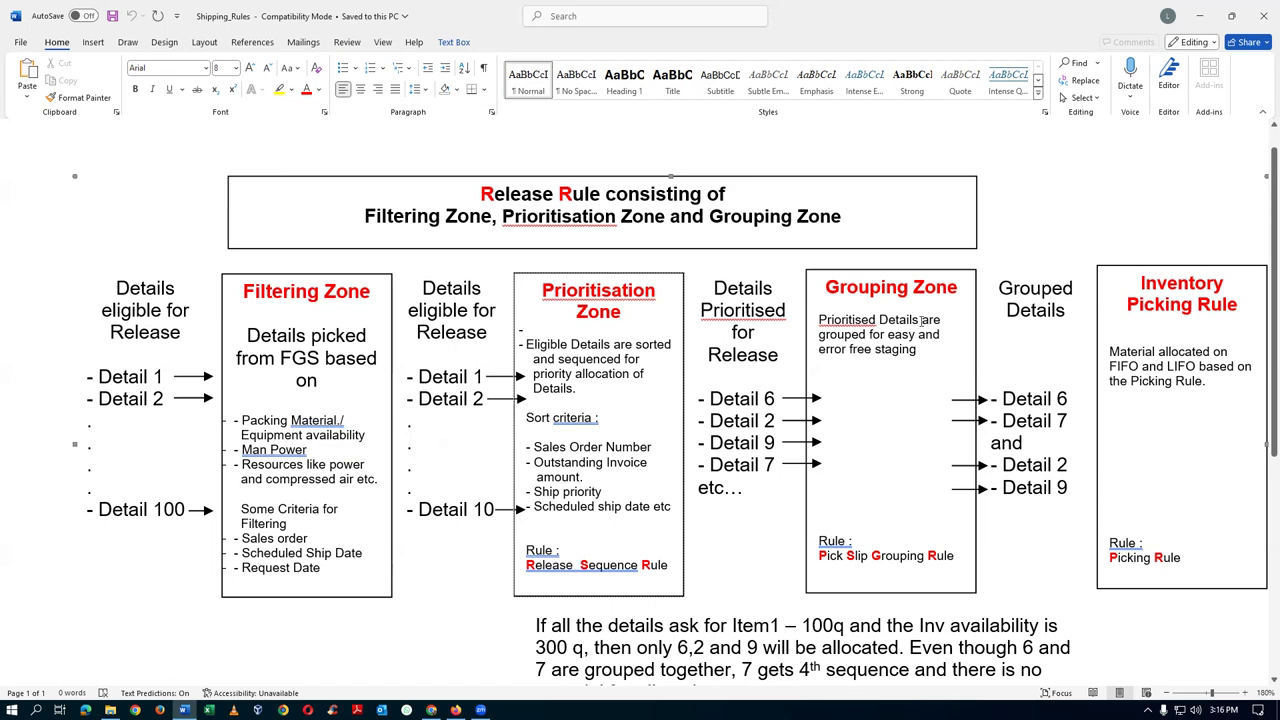
key("Escape")
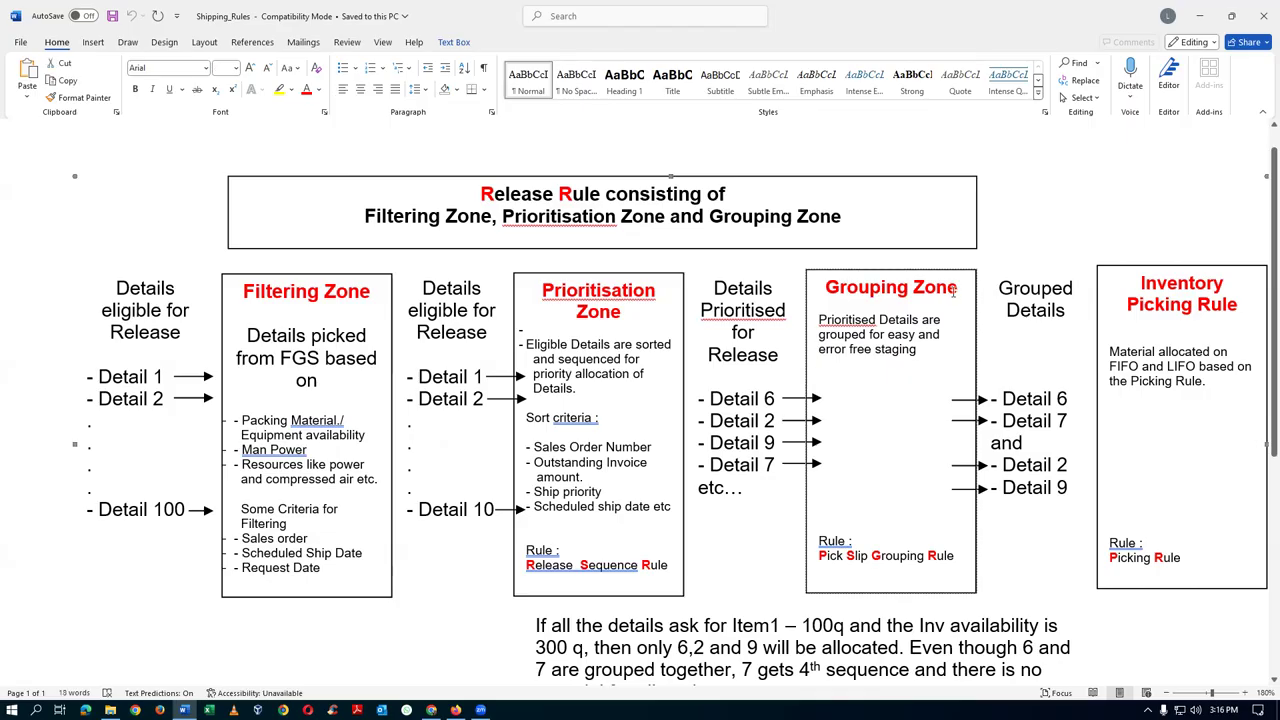
Examine the Grouping Zone's description and the prioritised details that feed into it
double_click(840, 322)
left_click(838, 334)
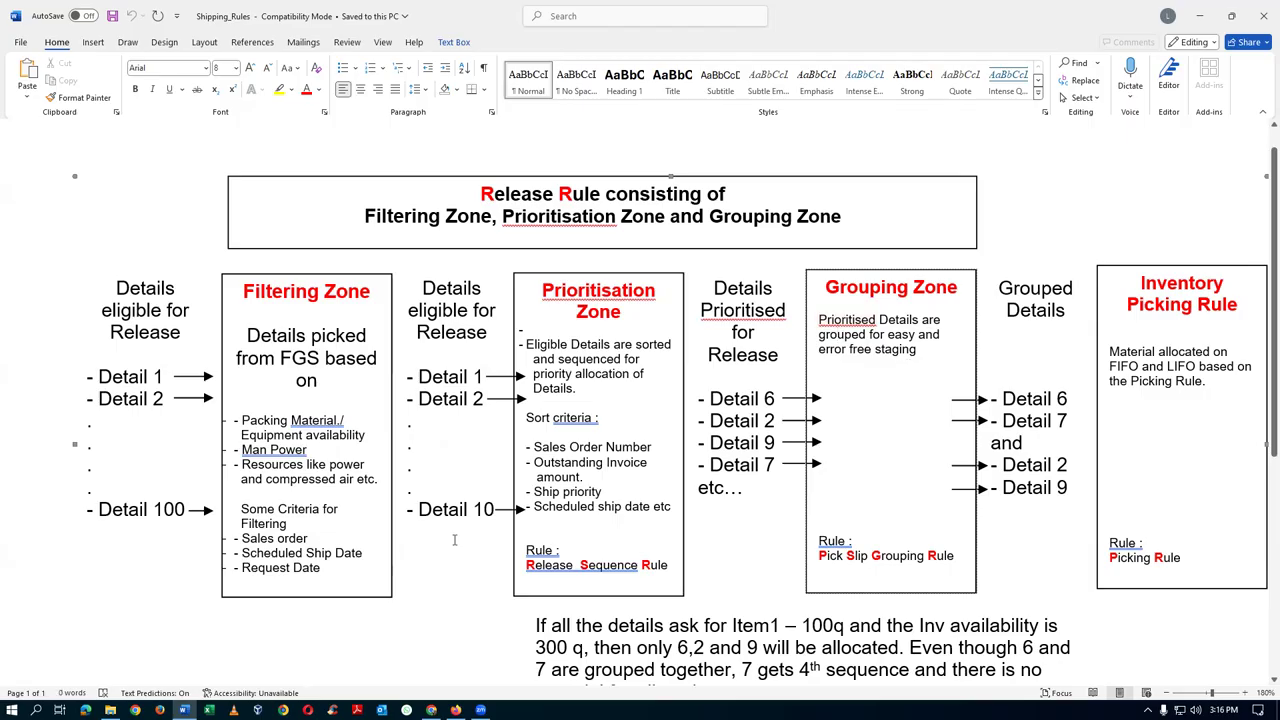
left_click(742, 420)
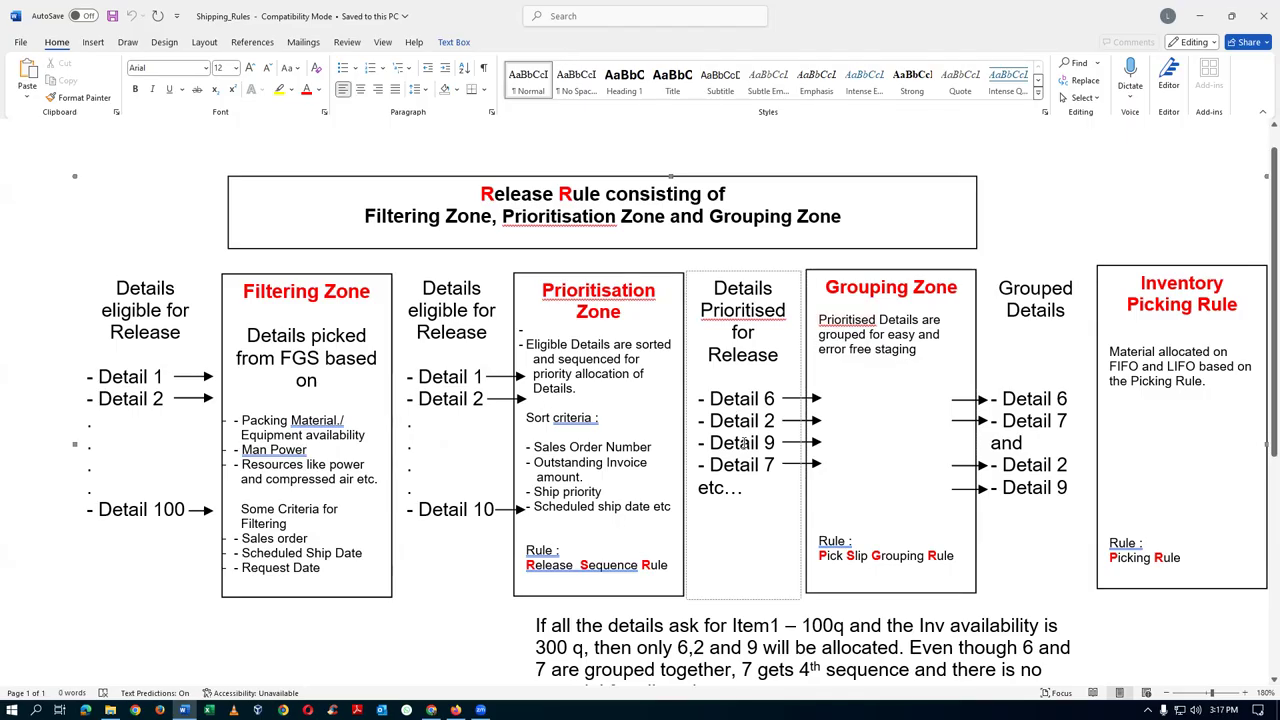
left_click(750, 464)
left_click(865, 416)
left_click(865, 416)
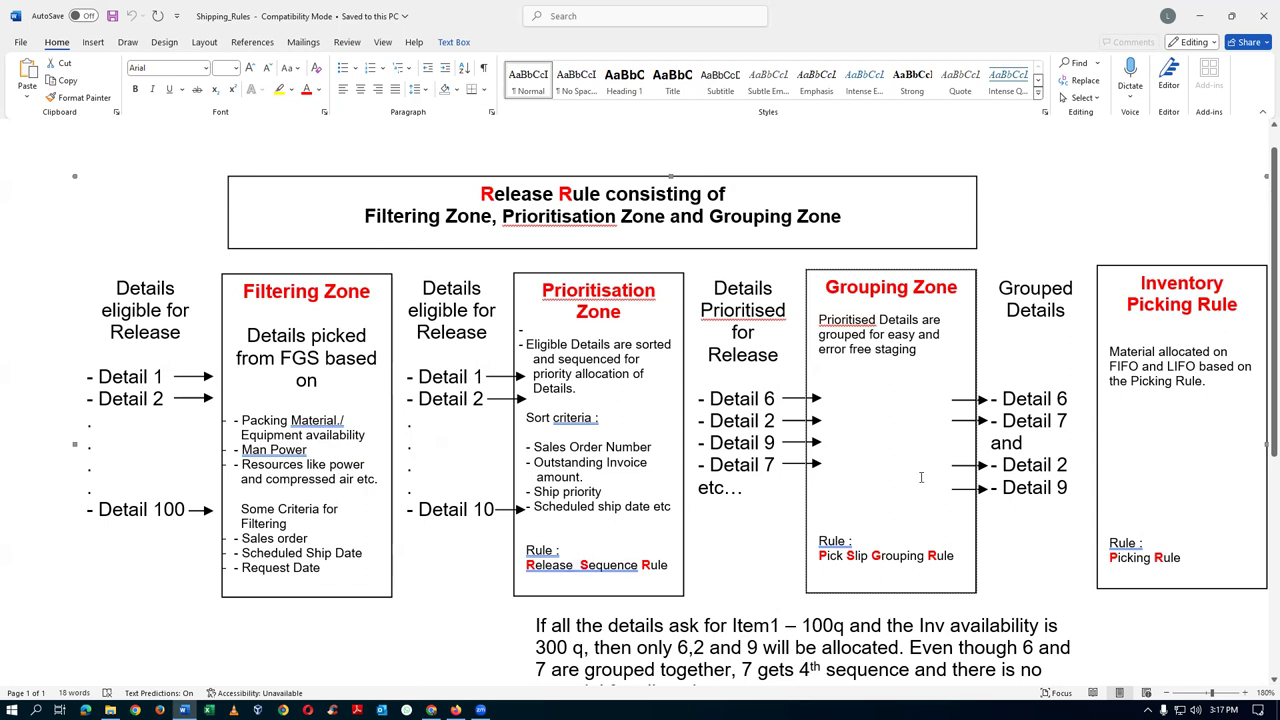
scroll(921, 477, "down", 1)
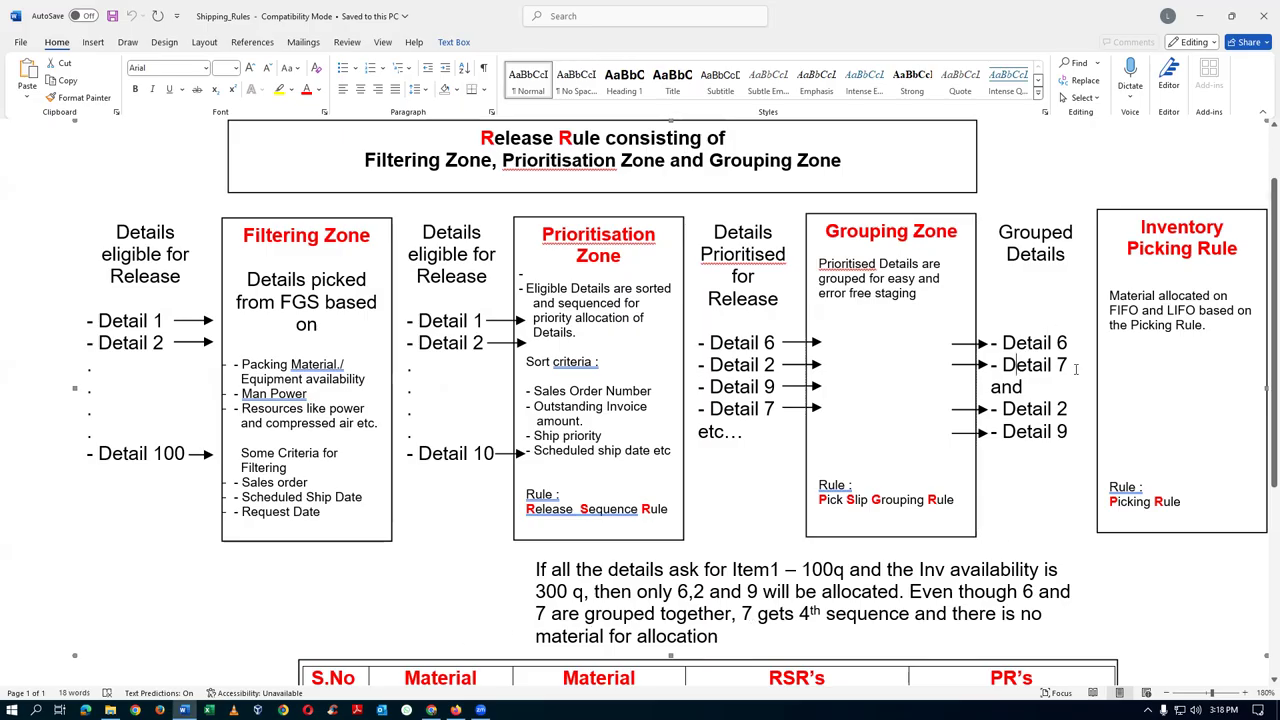
Compare Detail 6 and Detail 7 in the Grouped Details with the prioritised order and the Prioritisation Zone
left_click_drag(1016, 365, 1080, 368)
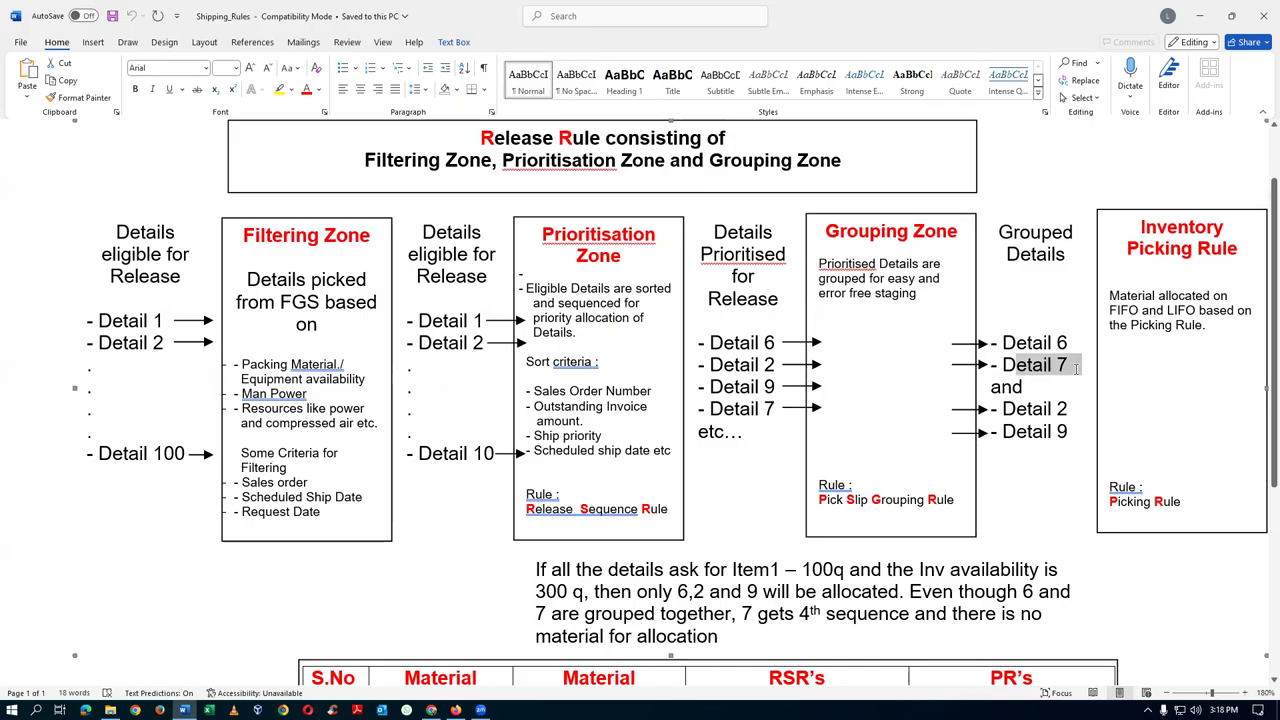
left_click(736, 415)
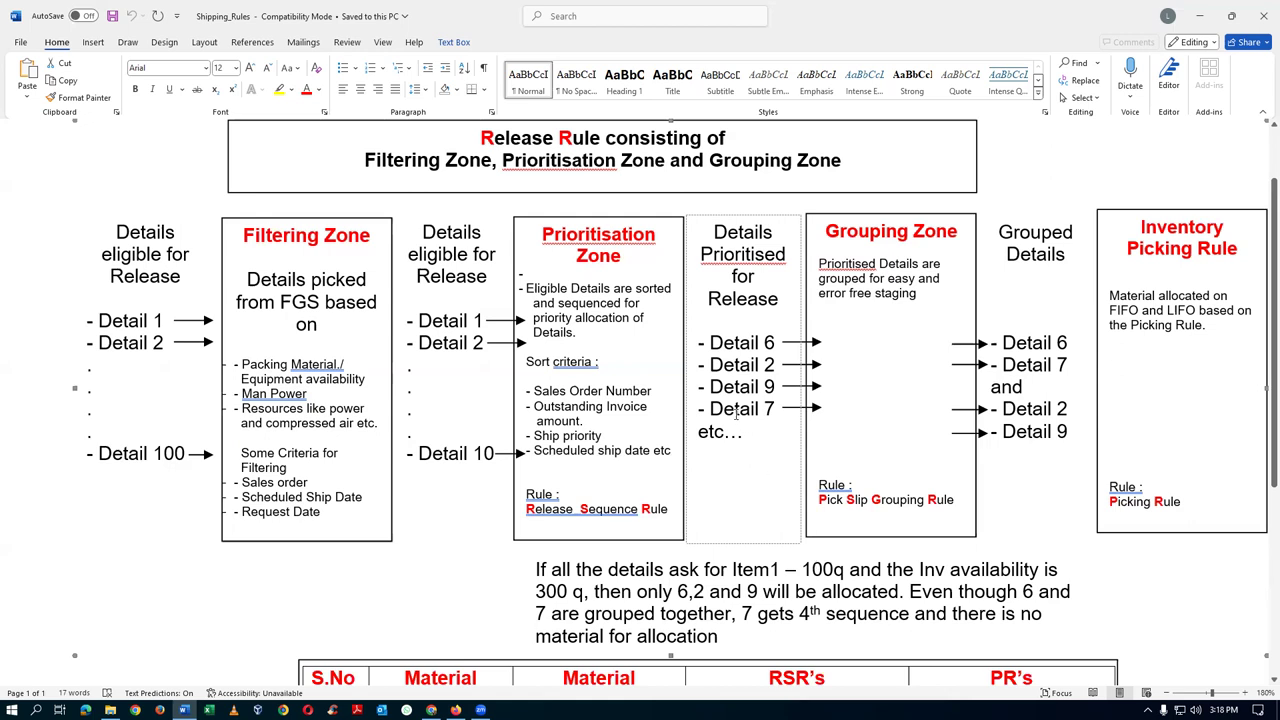
left_click_drag(1044, 343, 1072, 365)
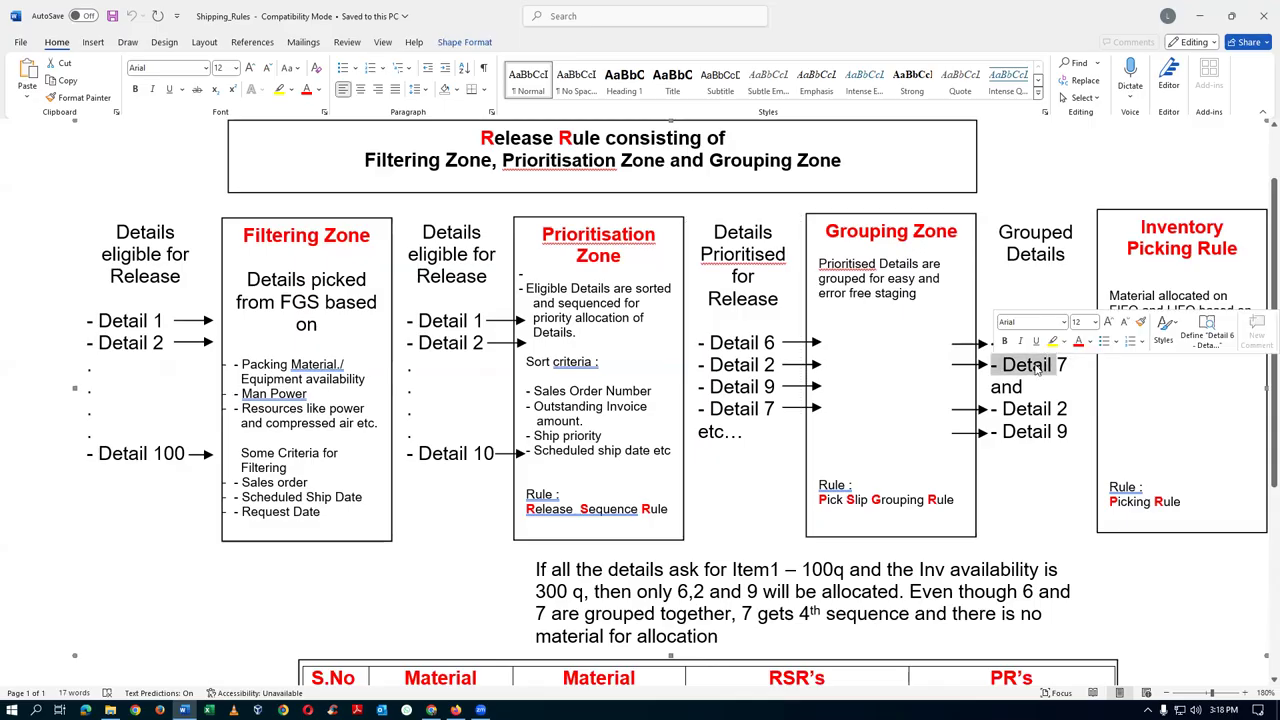
left_click(578, 318)
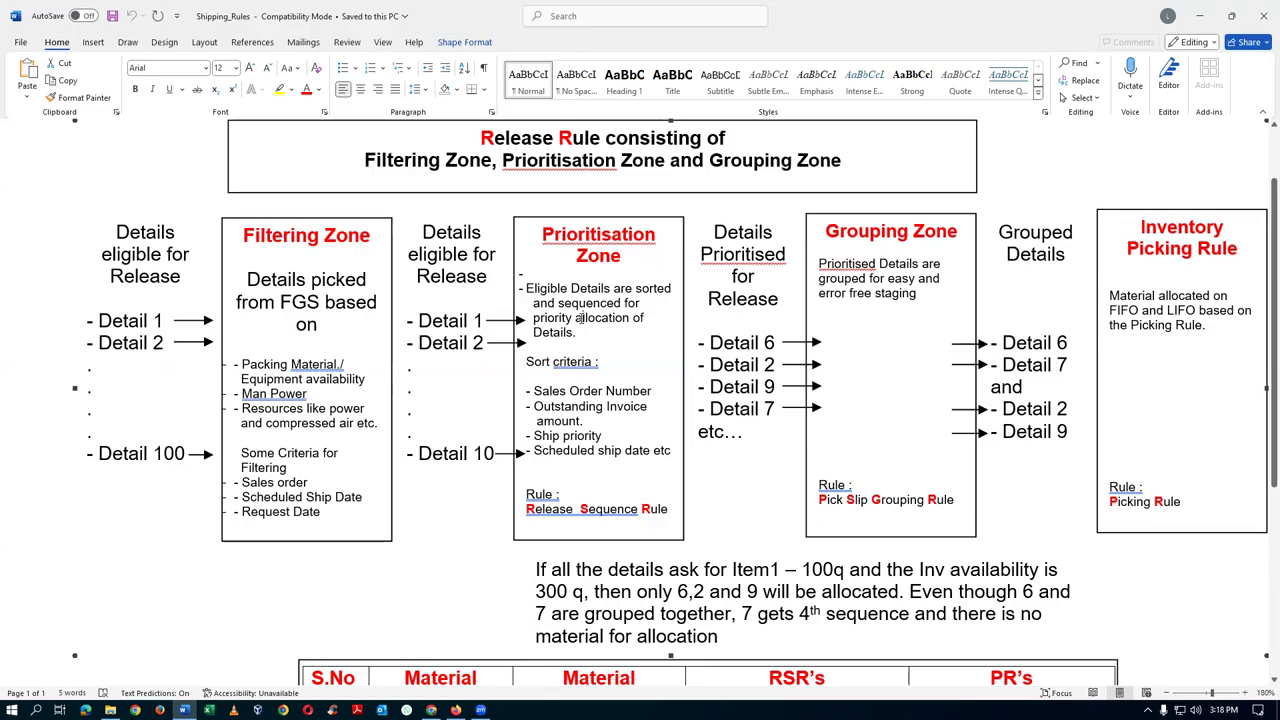
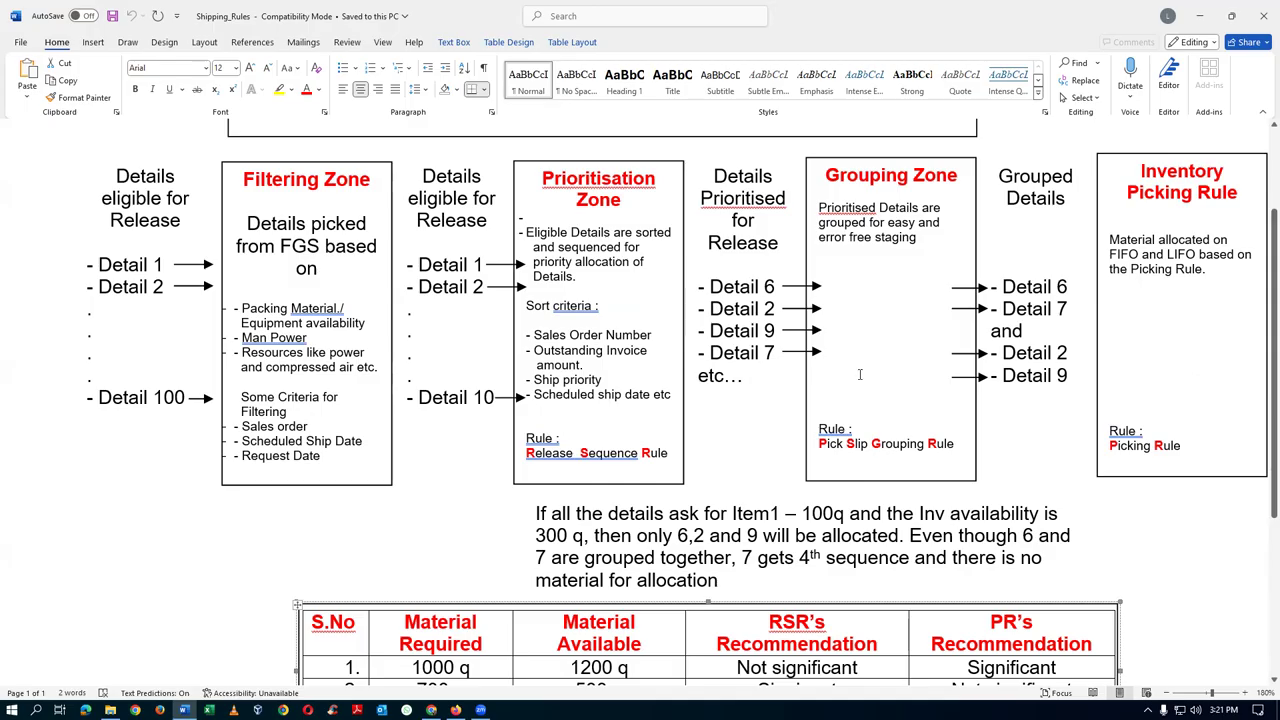
scroll(857, 376, "up", 3)
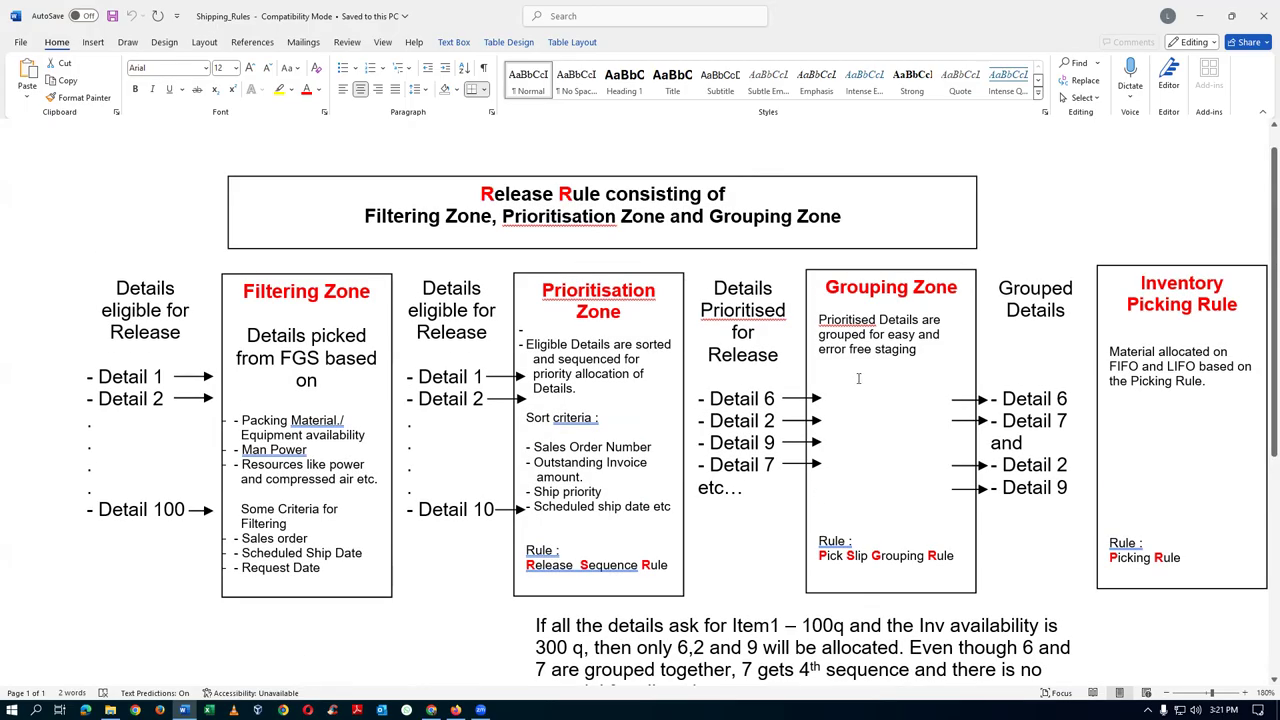
Switch to File Explorer, close the Shipping folder window, and review the Release Sequence Rule in the Shipping_Rules document
key("alt+Tab")
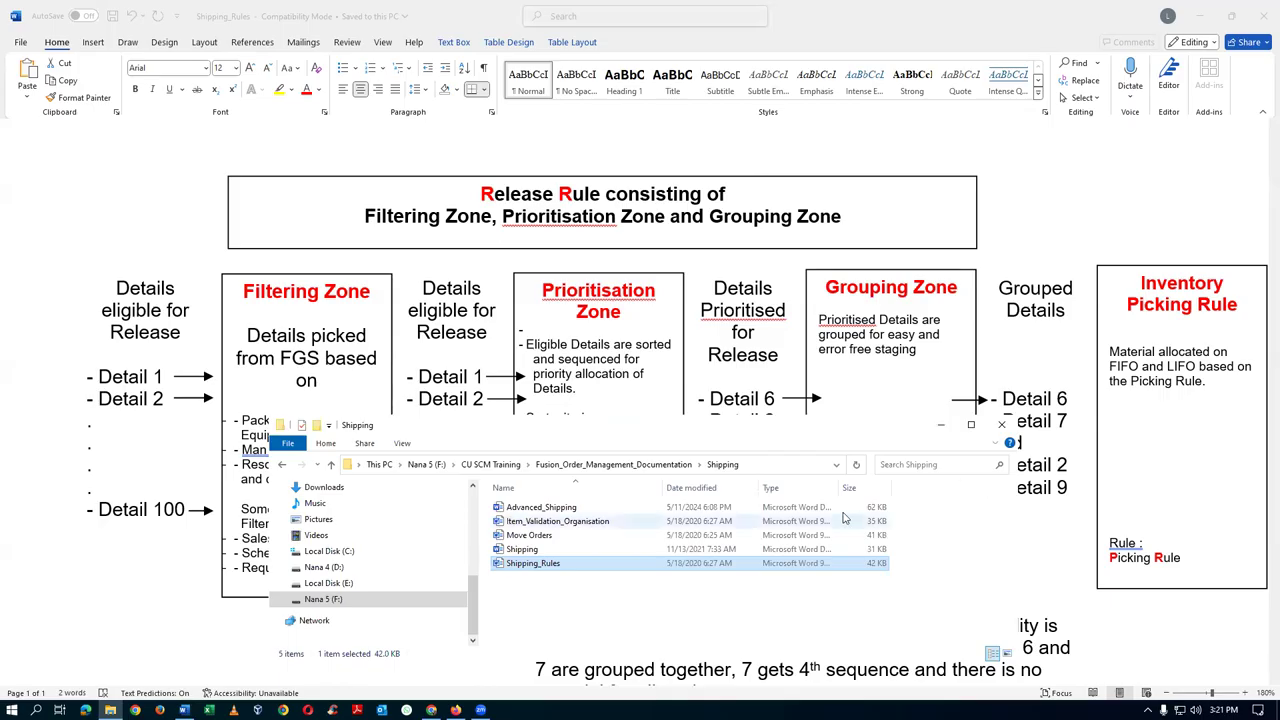
left_click(1003, 428)
left_click(540, 566)
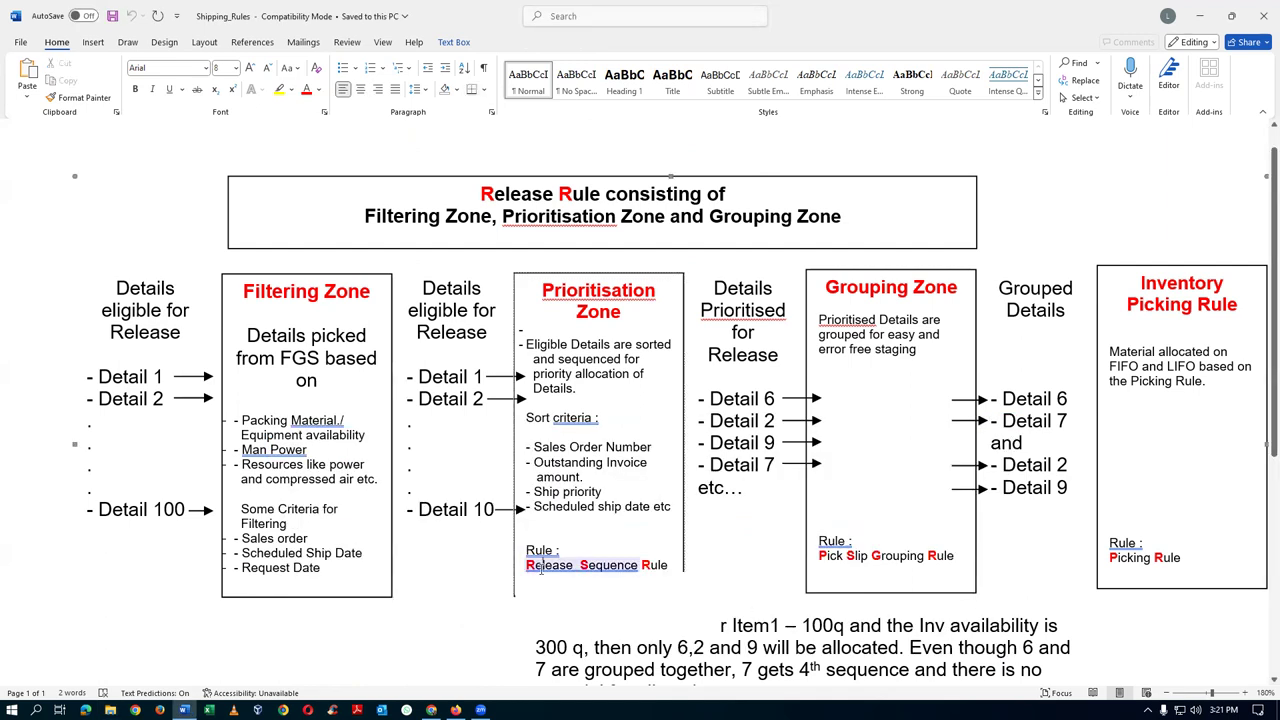
left_click(702, 598)
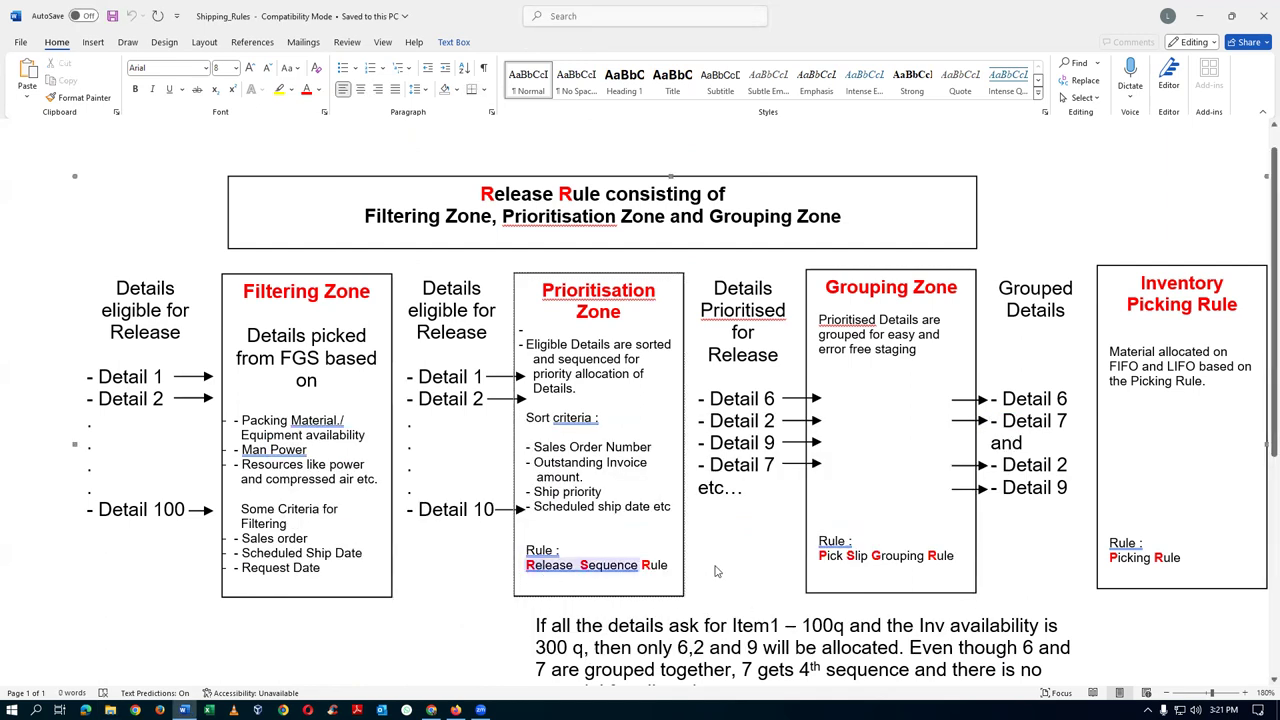
left_click(660, 566)
Switch to Chrome and refresh the scheduled processes list to recheck the Load Entity statuses
key("alt+Tab")
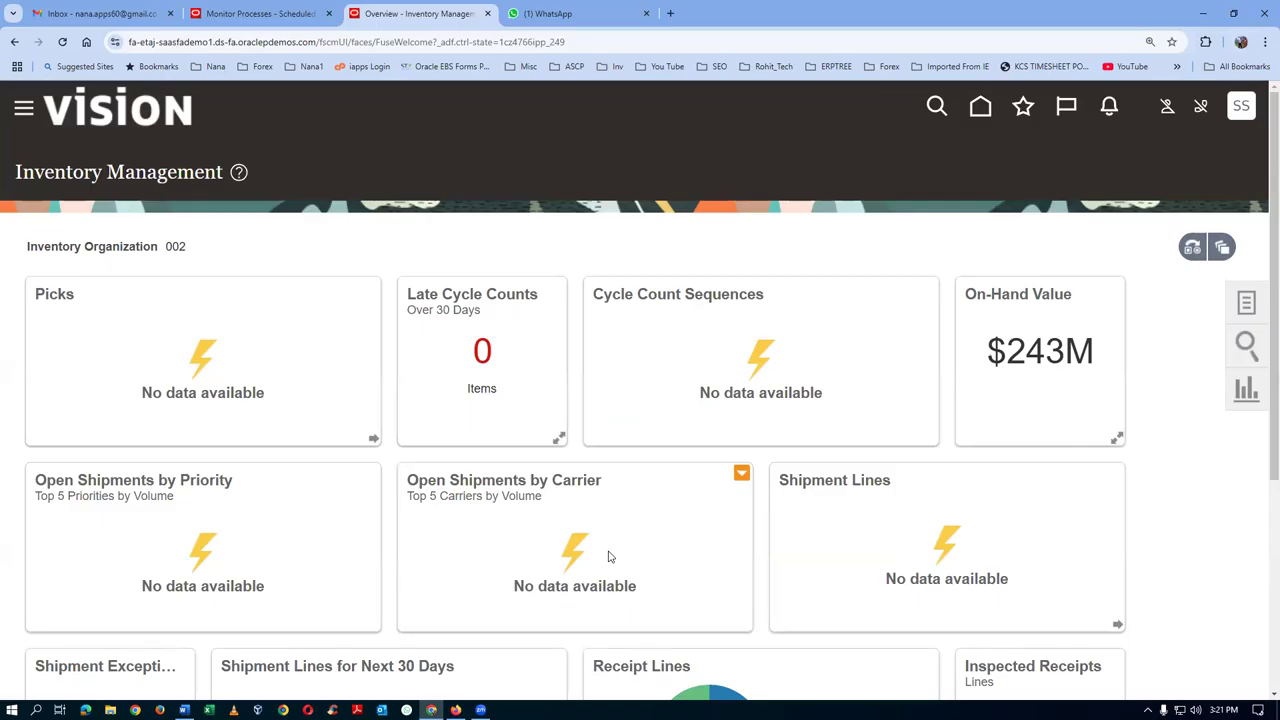
left_click(257, 14)
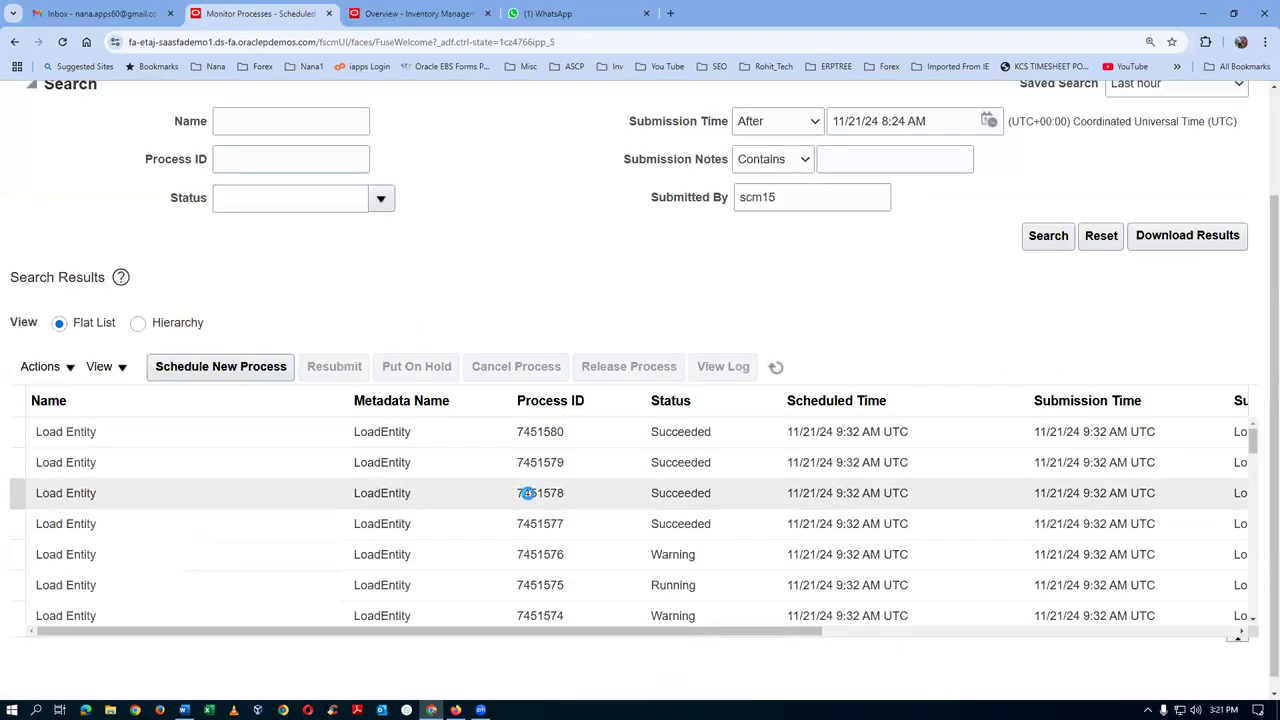
left_click(779, 368)
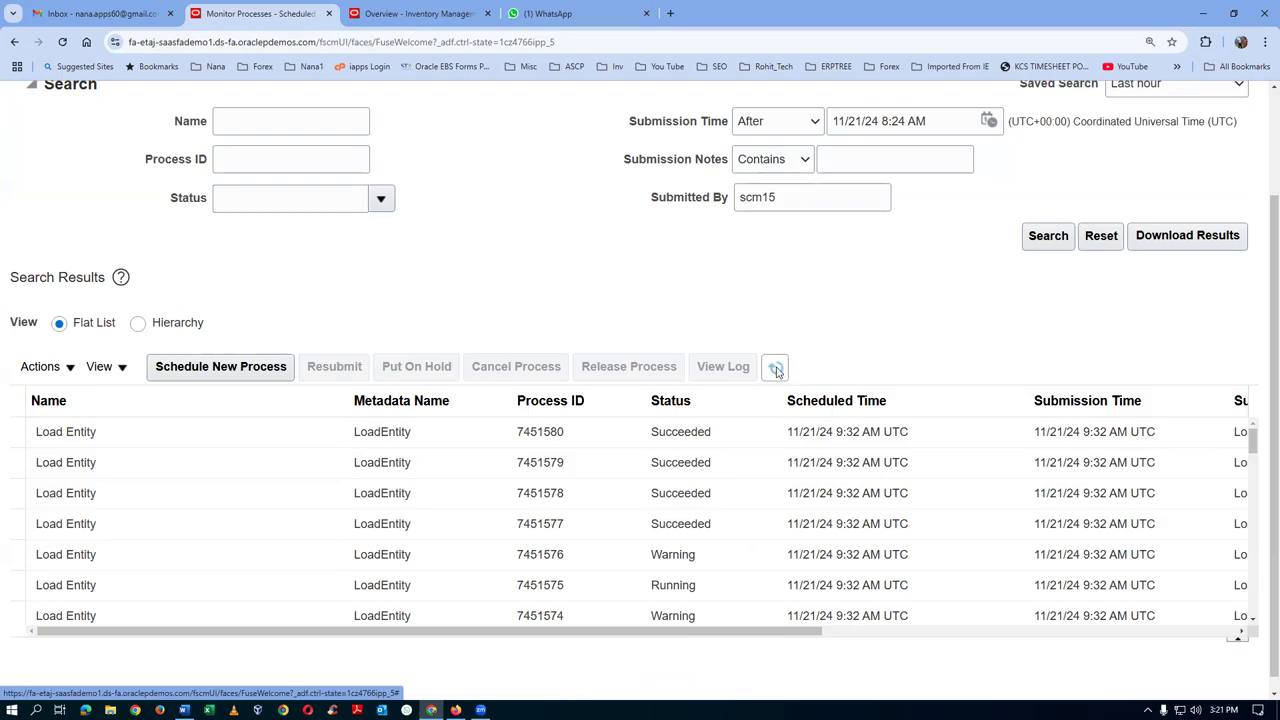
left_click(778, 370)
left_click(437, 441)
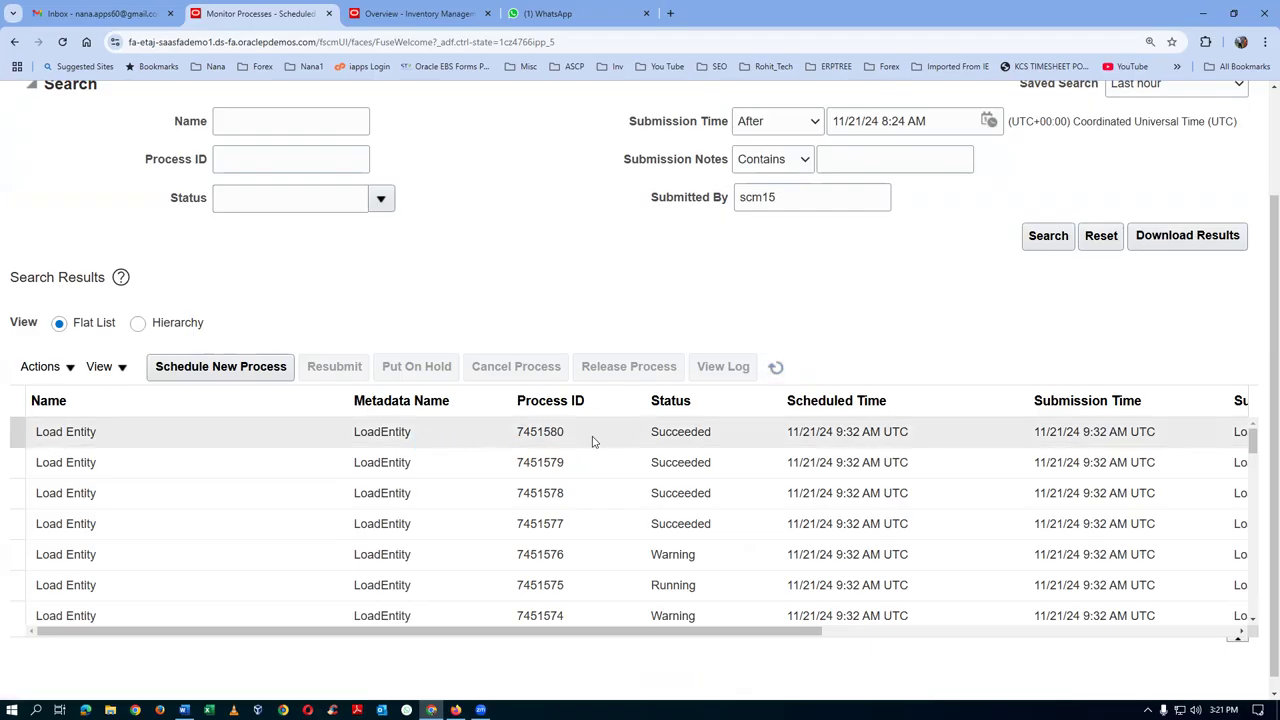
Return to Inventory Management and open Setup and Maintenance
left_click(419, 18)
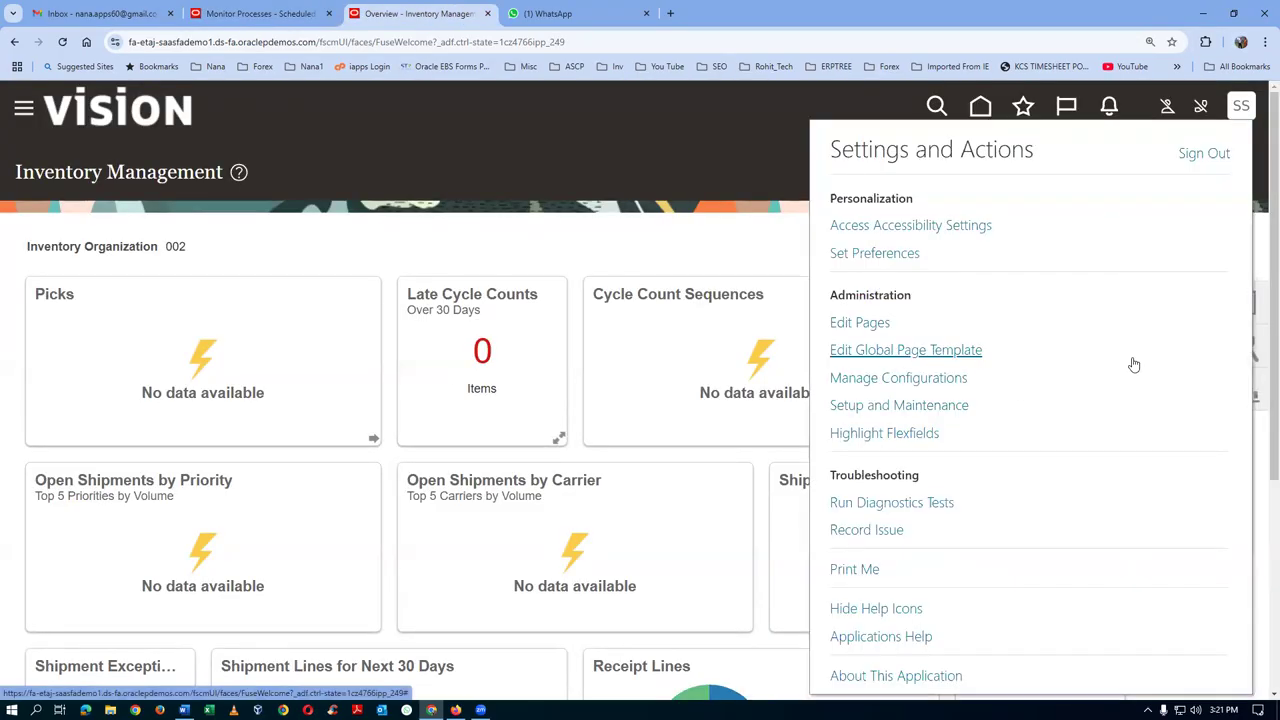
left_click(925, 410)
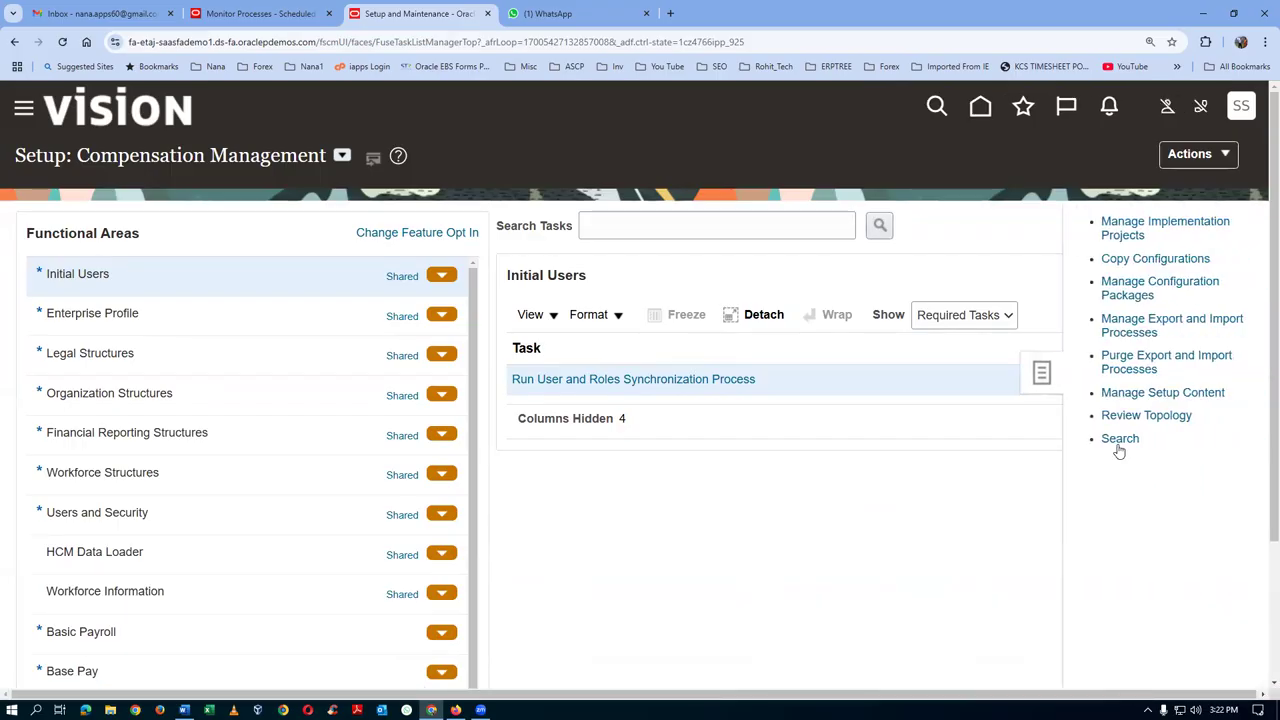
Search the setup tasks for man%rel%seq%rule% and open Manage Release Sequence Rules
left_click(1119, 440)
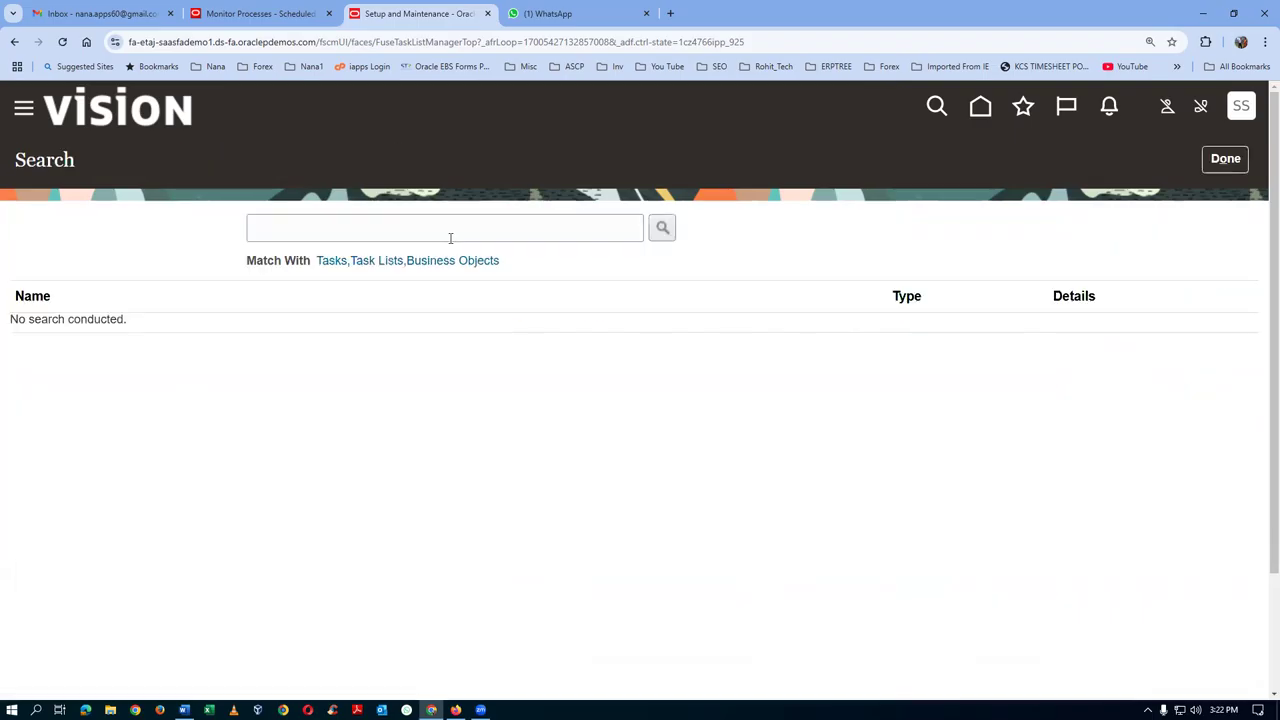
left_click(494, 234)
type("man%rel%seq5rules")
key("BackSpace")
key("BackSpace")
key("BackSpace")
key("BackSpace")
key("BackSpace")
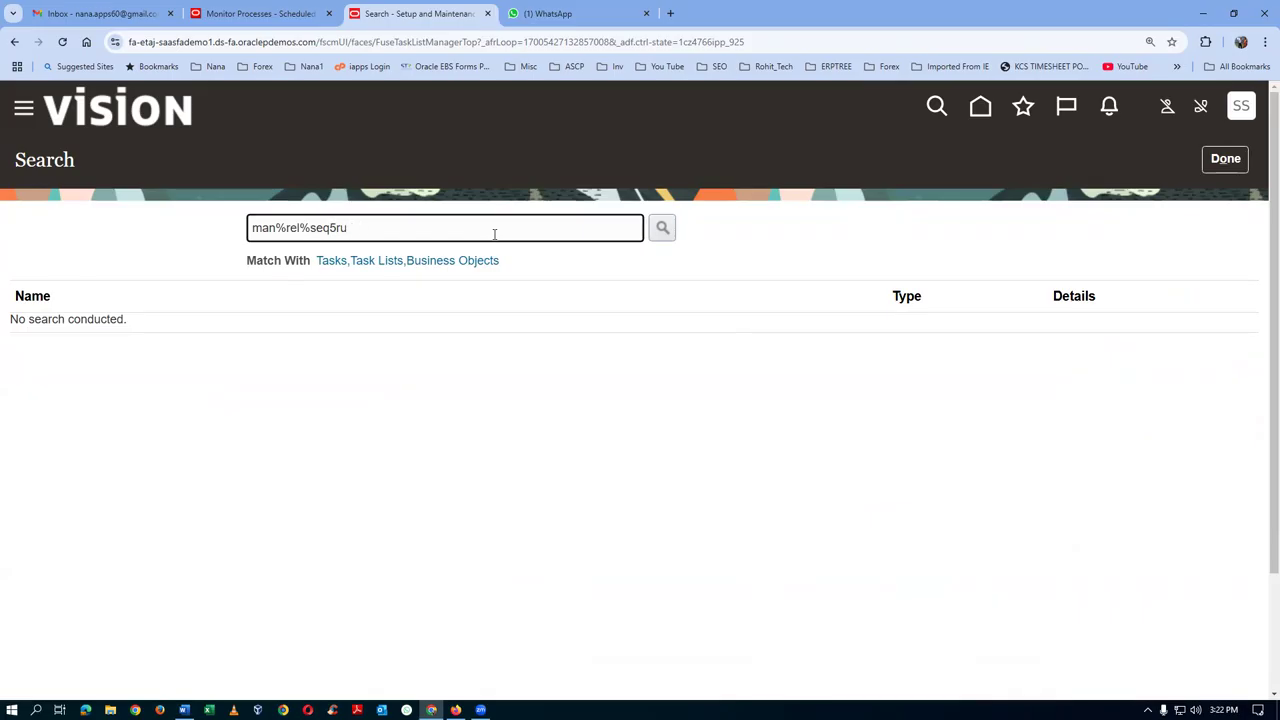
type("%rule%")
key("Return")
left_click(108, 330)
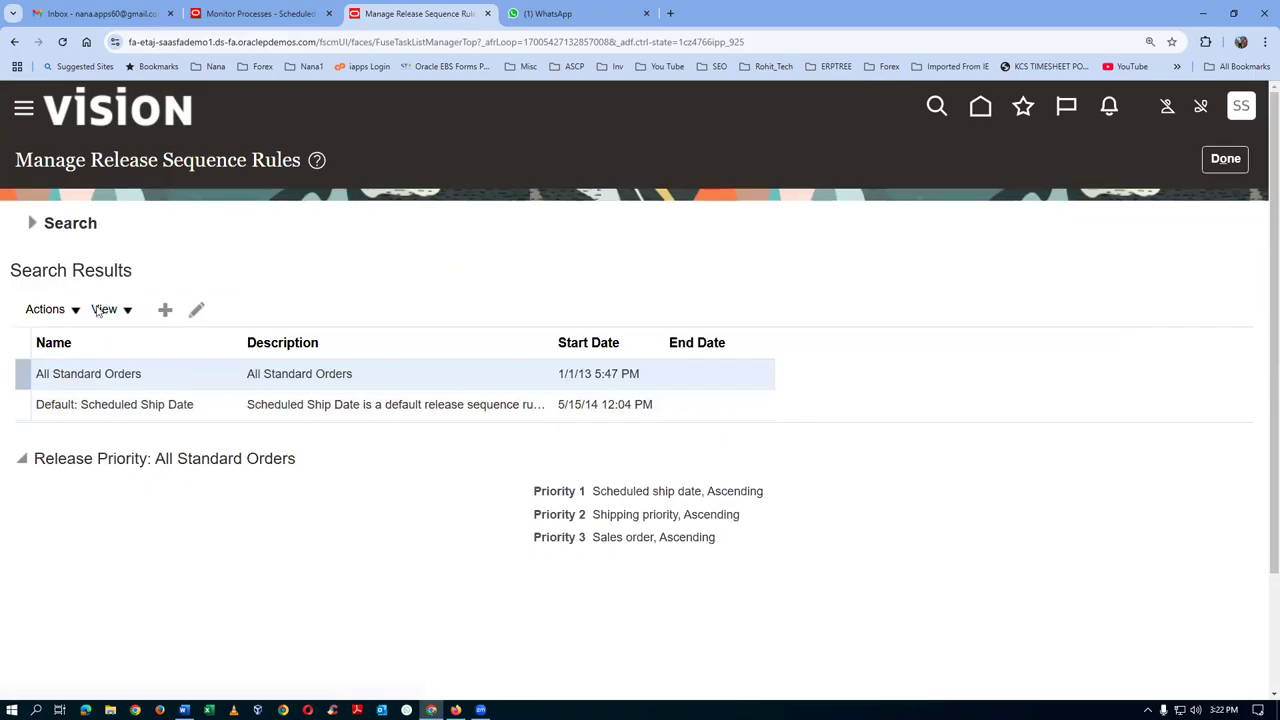
Start a new release sequence rule with t01_RSR as both its name and description
left_click(165, 312)
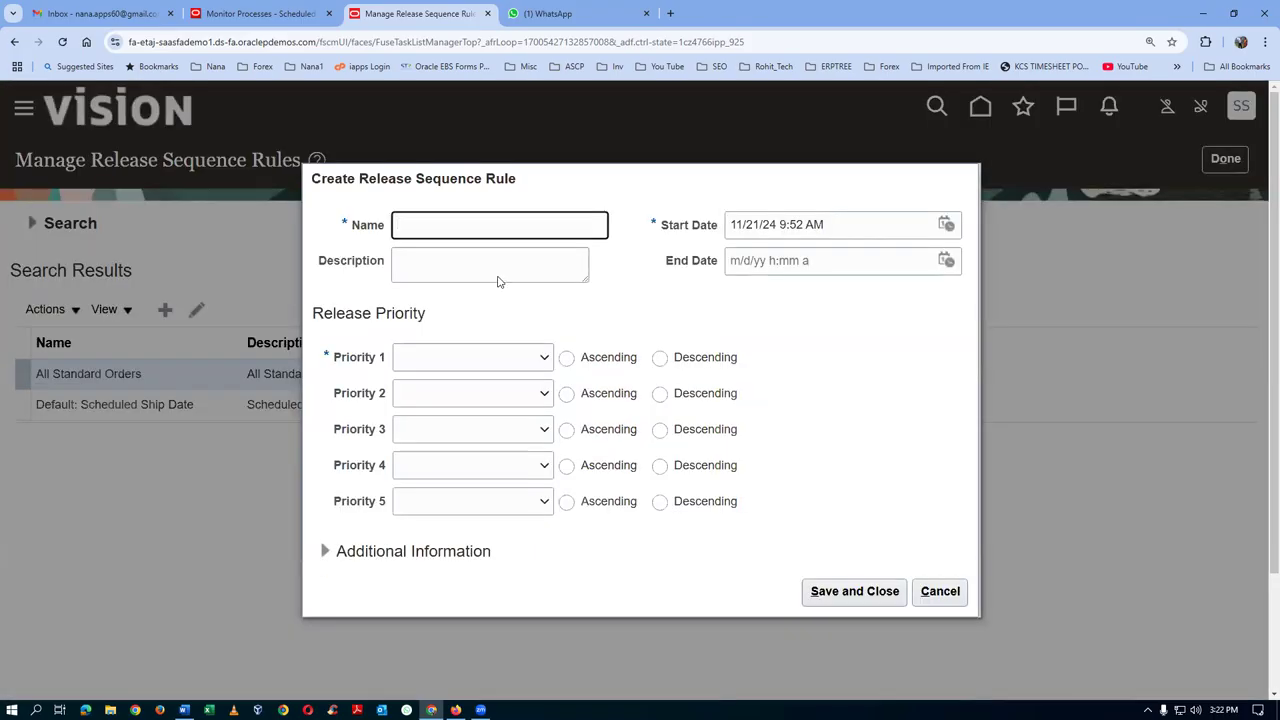
type("t01_RSR")
double_click(425, 224)
key("ctrl+c")
left_click(405, 257)
key("ctrl+v")
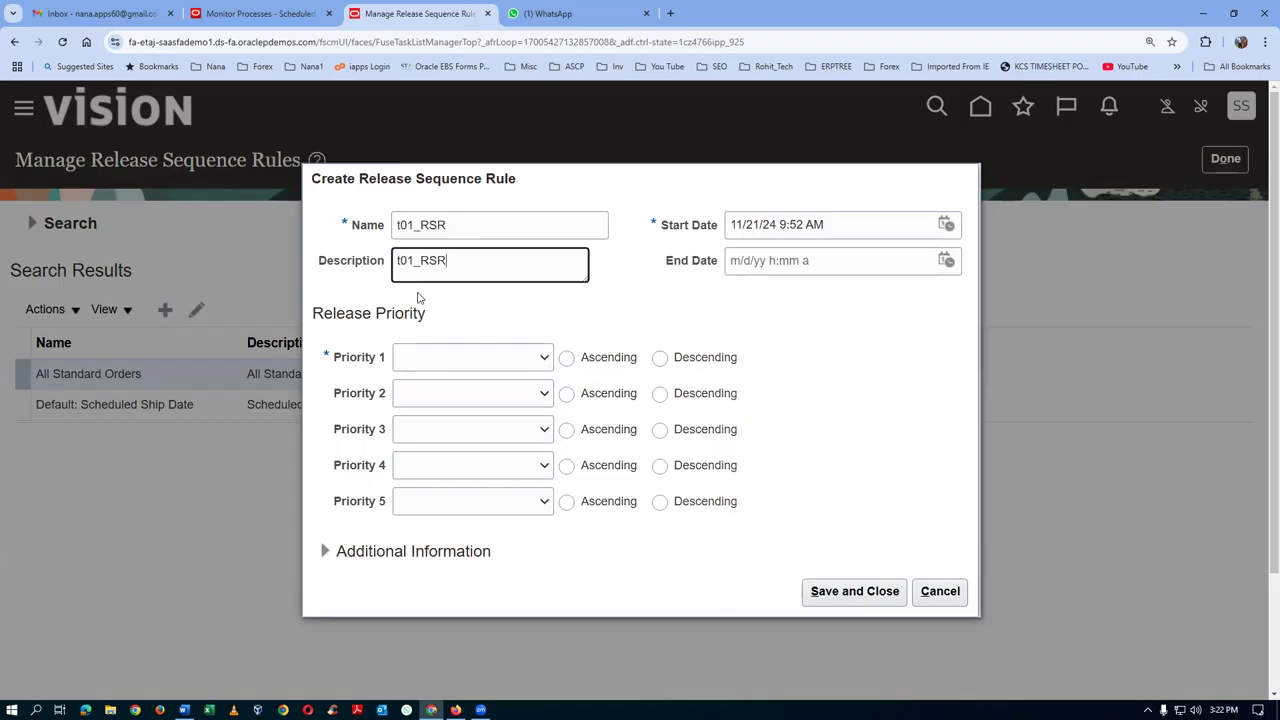
Set the rule's Priority 1 to Sales order, Ascending, then save it and return to the task search
left_click(460, 364)
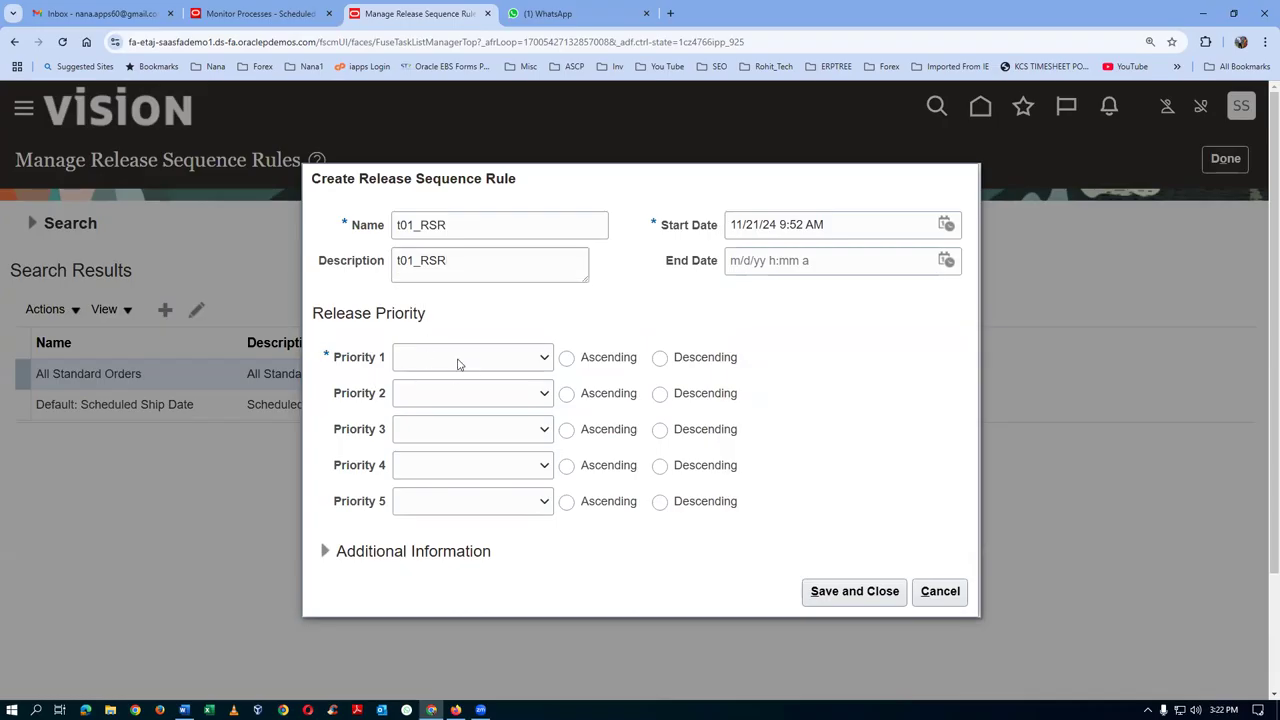
left_click(430, 436)
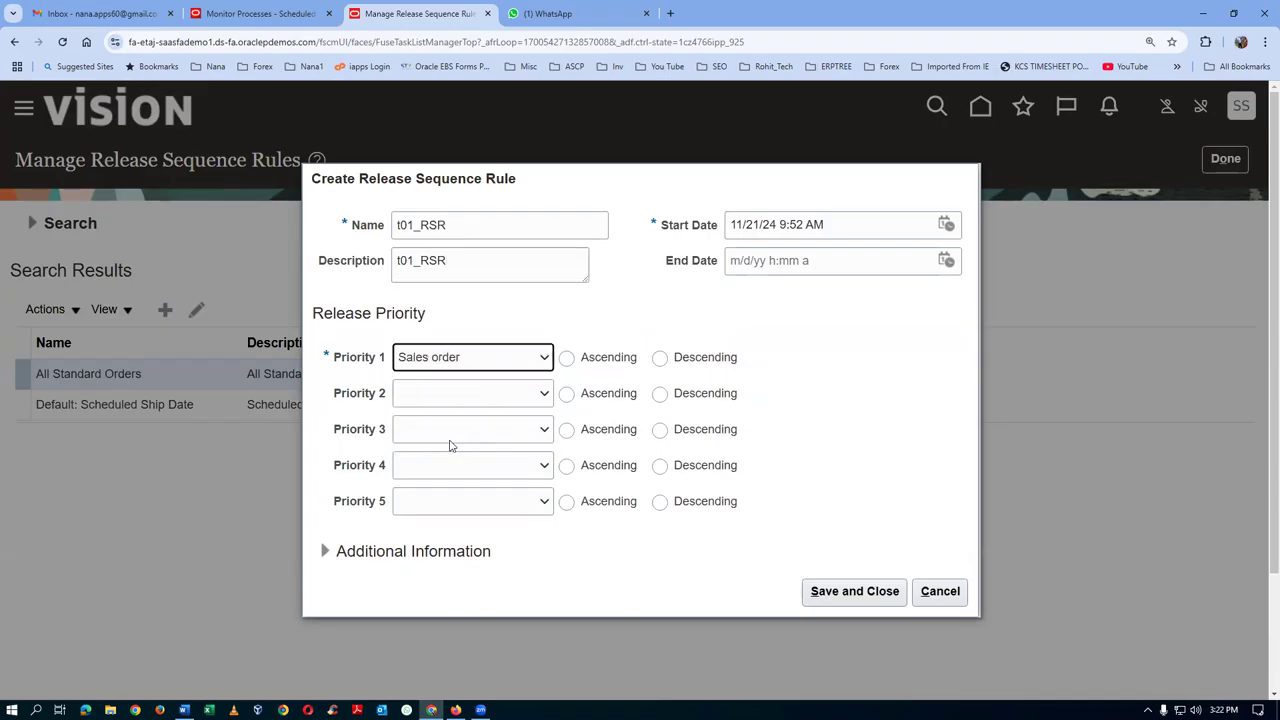
left_click(566, 360)
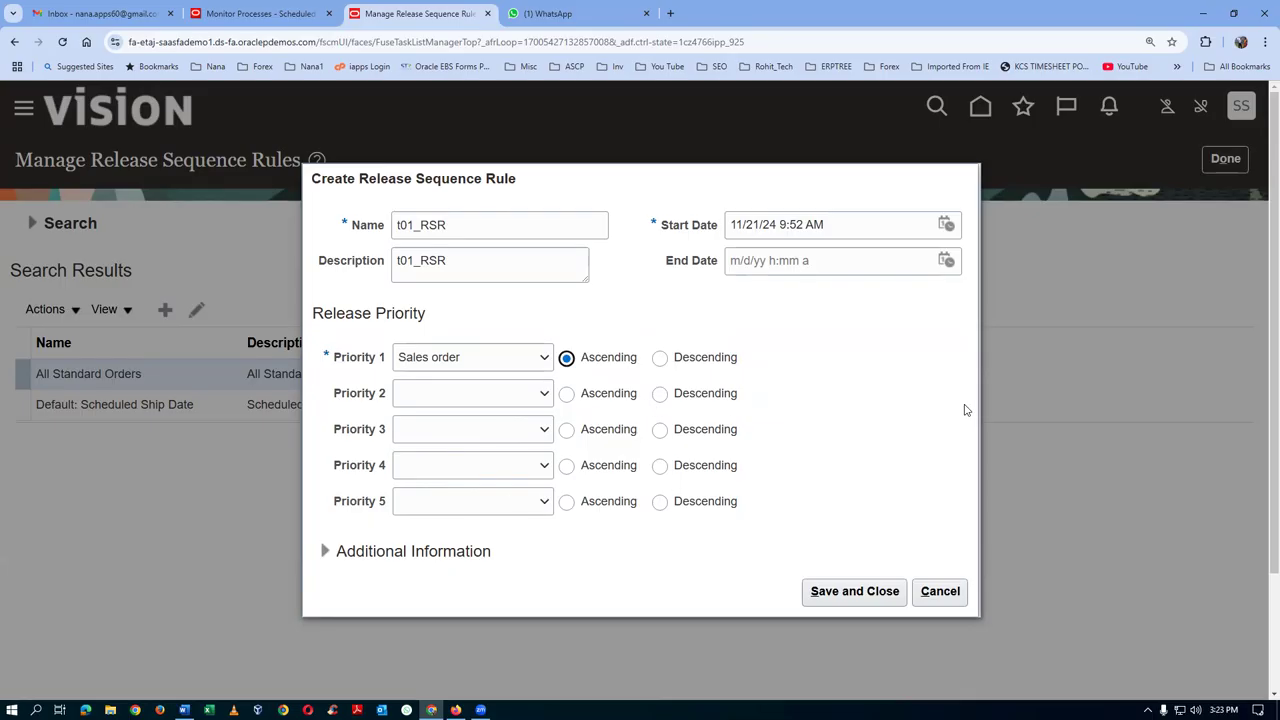
left_click(849, 592)
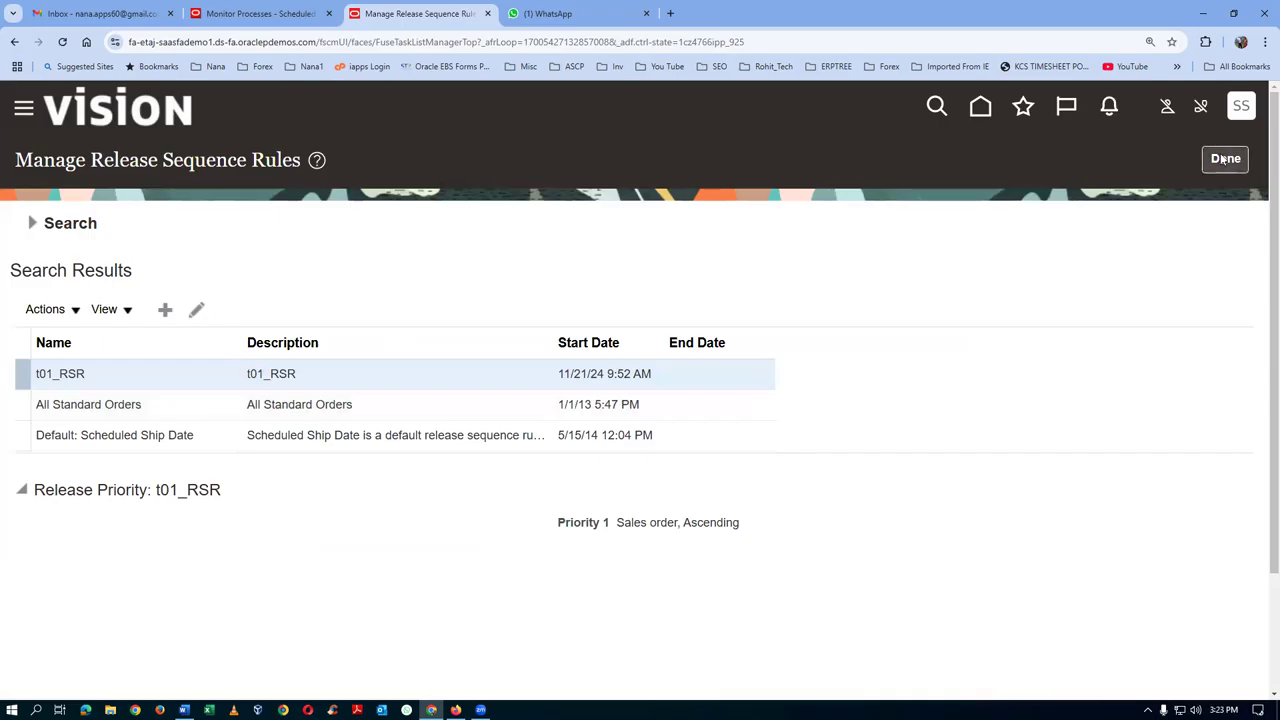
left_click(1225, 166)
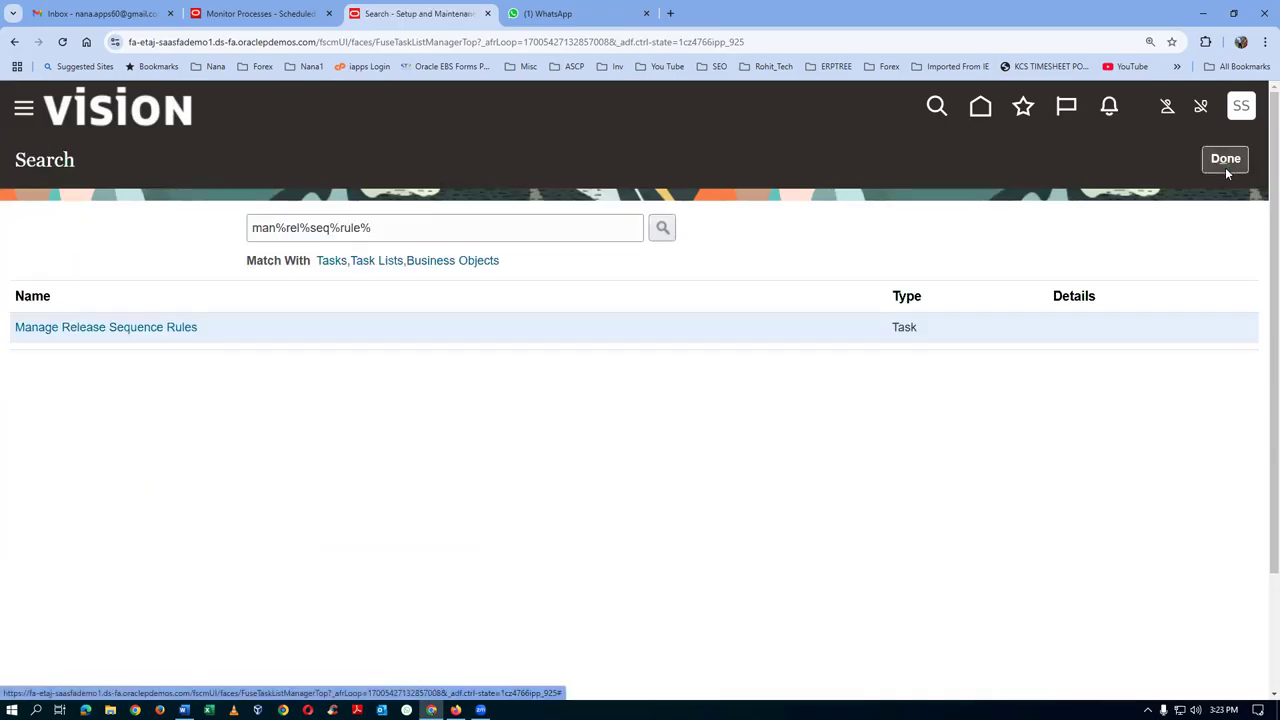
Search the setup tasks for man%pick%slip% and open Manage Pick Slip Grouping Rules
left_click(401, 238)
key("ctrl+a")
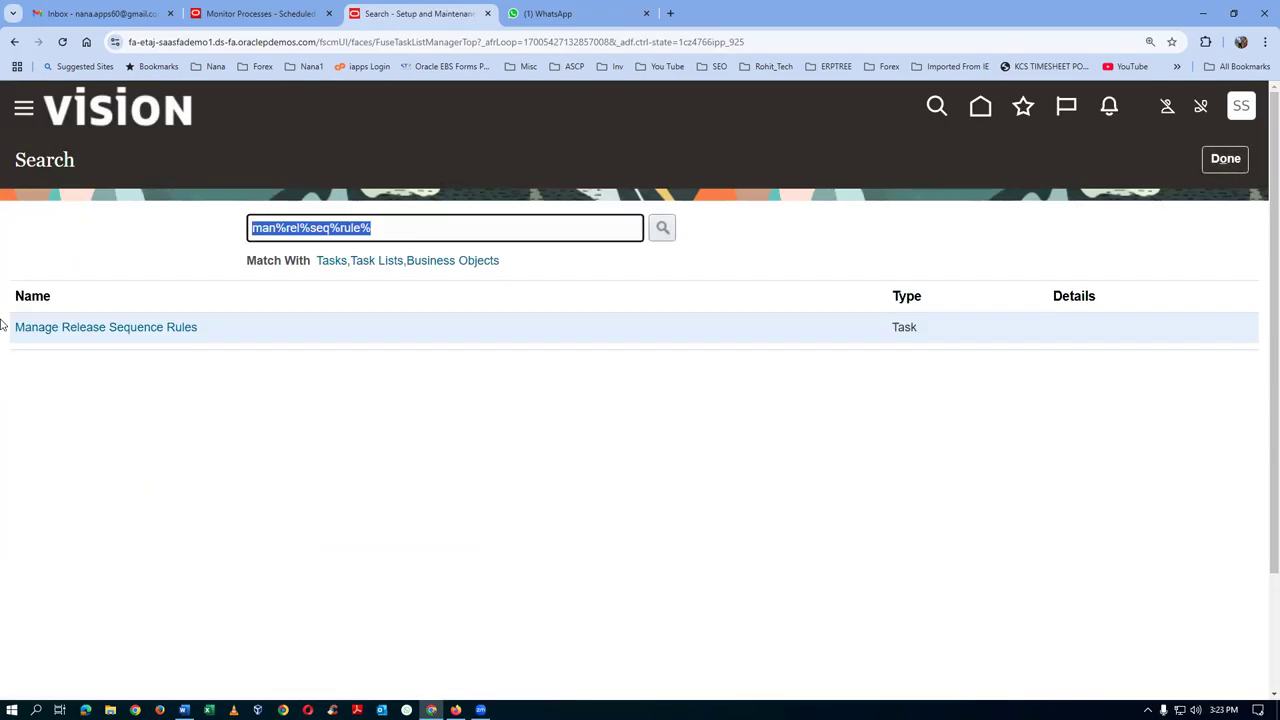
type("man%pick%")
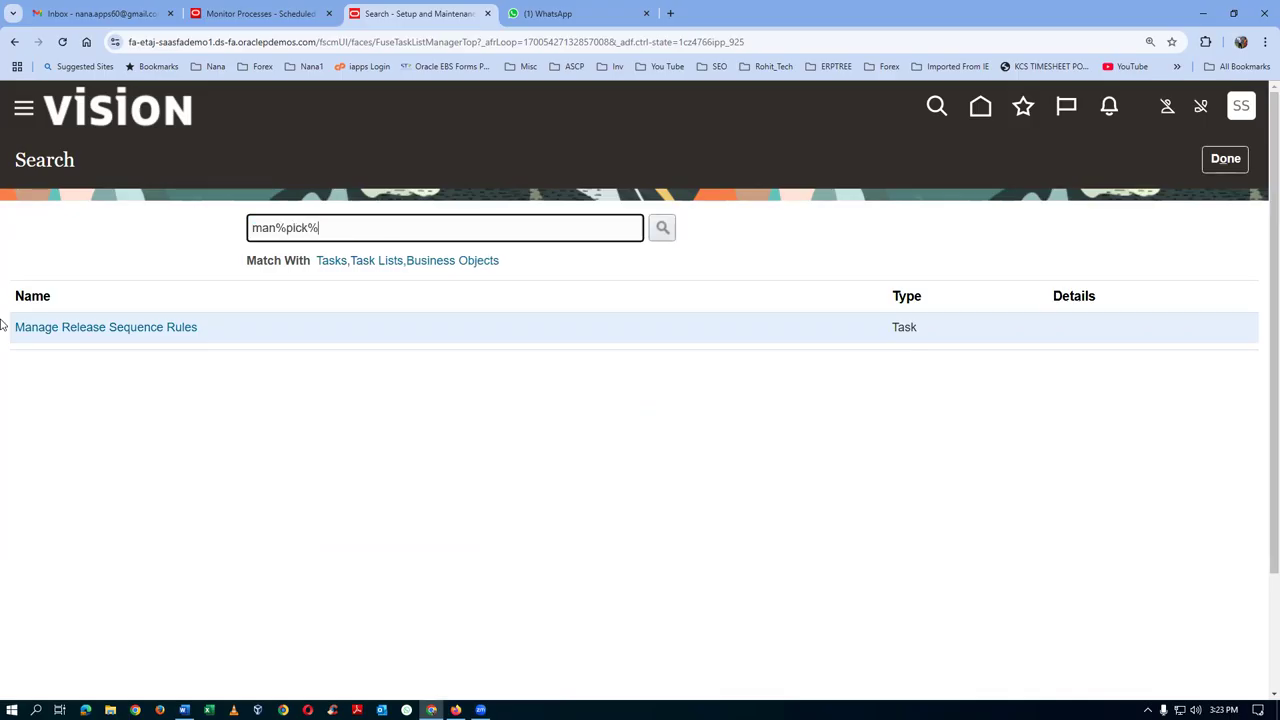
type("slip%")
key("Return")
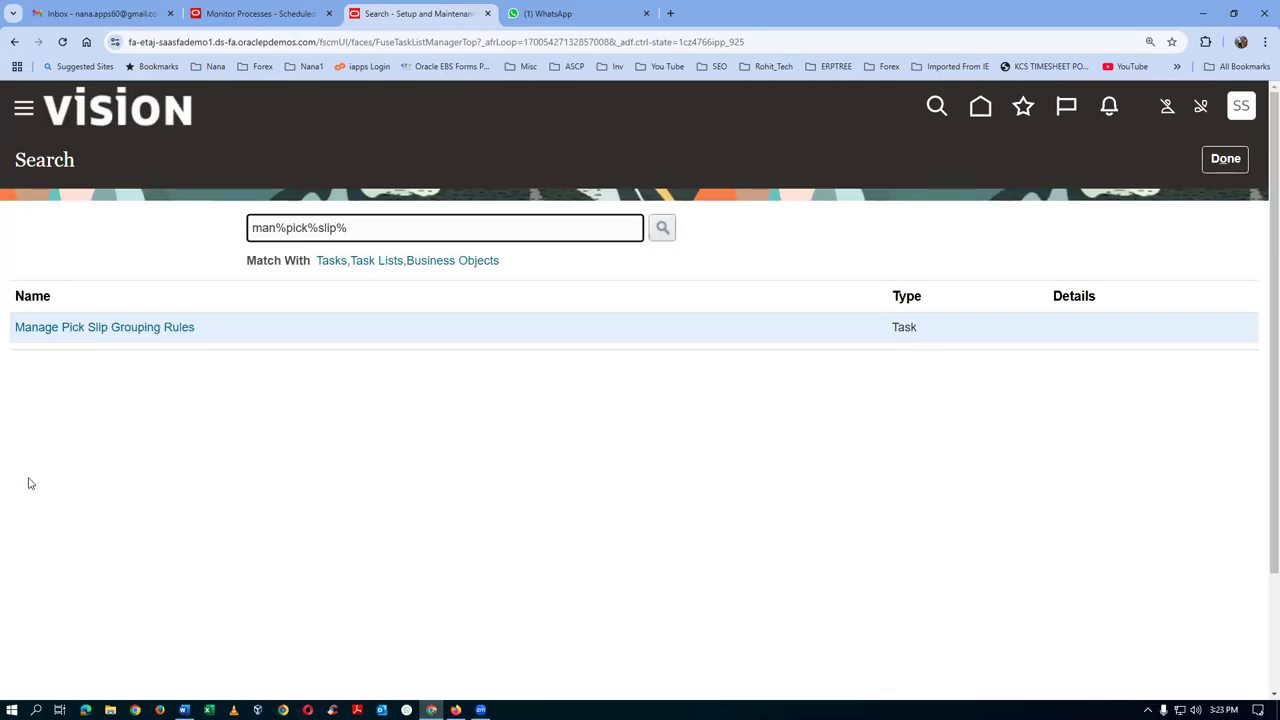
left_click(100, 328)
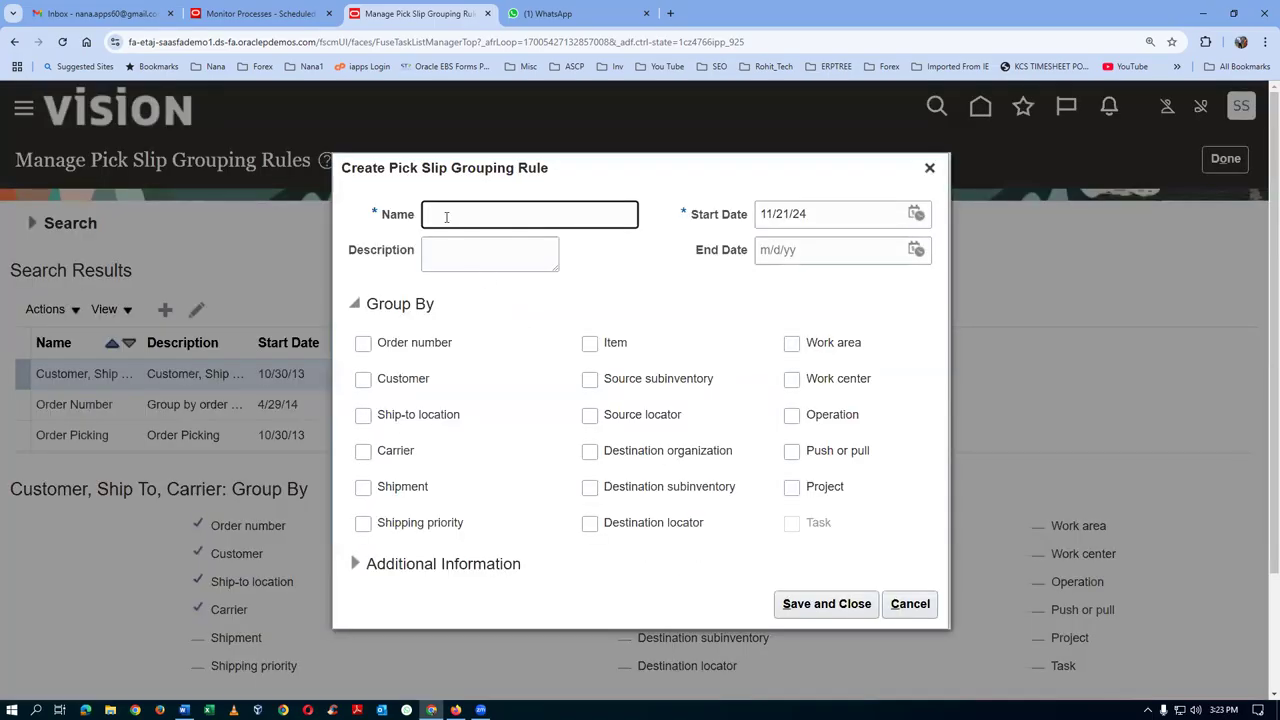
Create a pick slip grouping rule with t01_PSGR as both its name and description
type("t01_PSGR")
left_click_drag(501, 212, 338, 230)
key("ctrl+c")
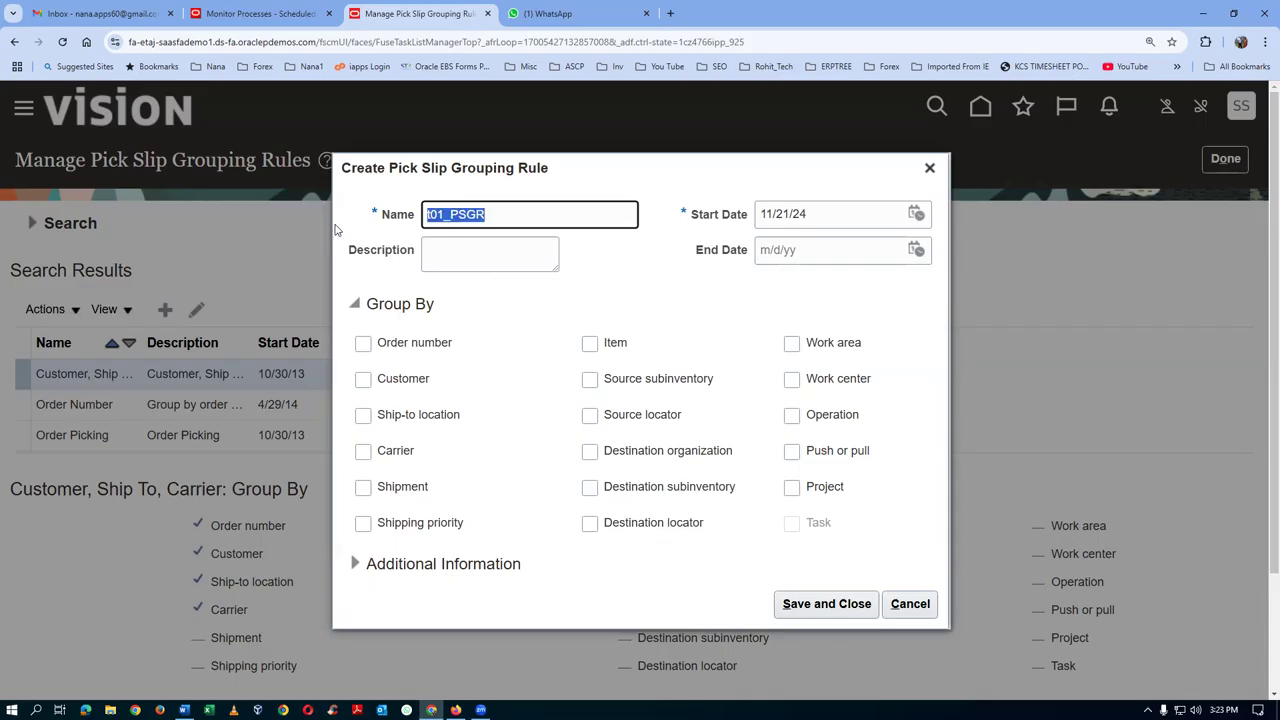
left_click(447, 250)
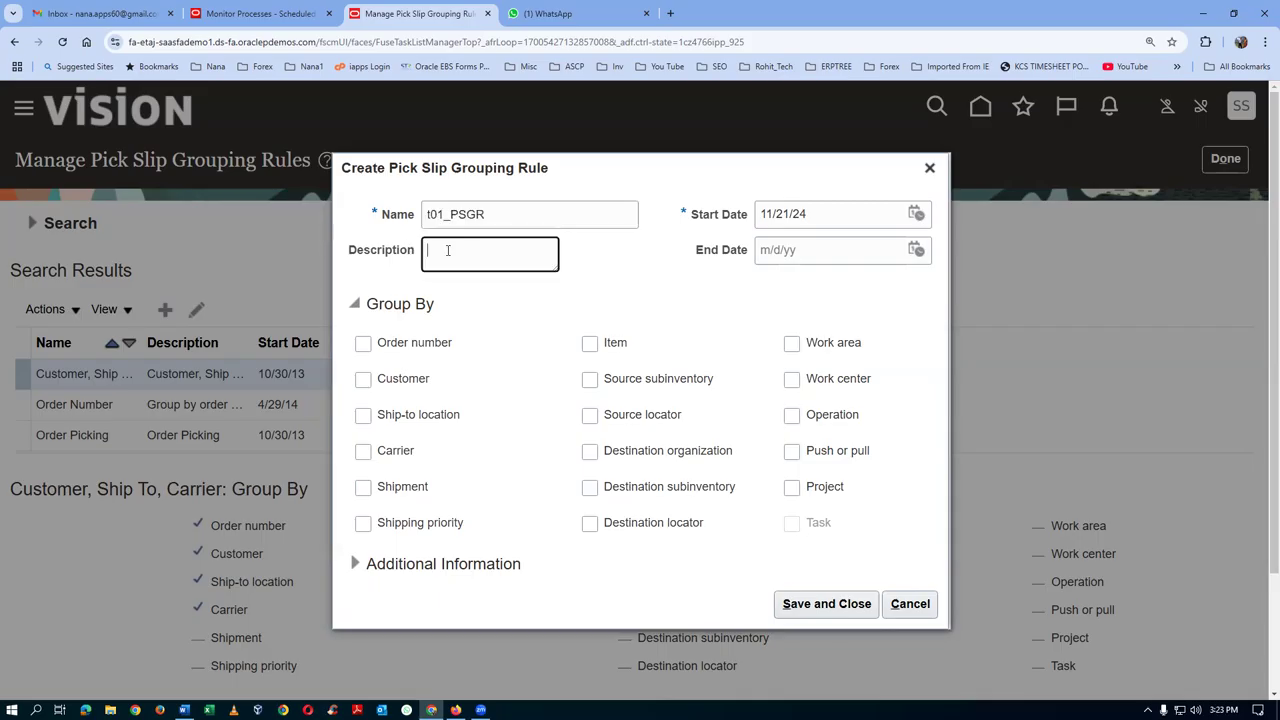
key("ctrl+v")
Group the pick slip rule by Order number and Customer, then save it and return to the task search
left_click(364, 343)
left_click(363, 379)
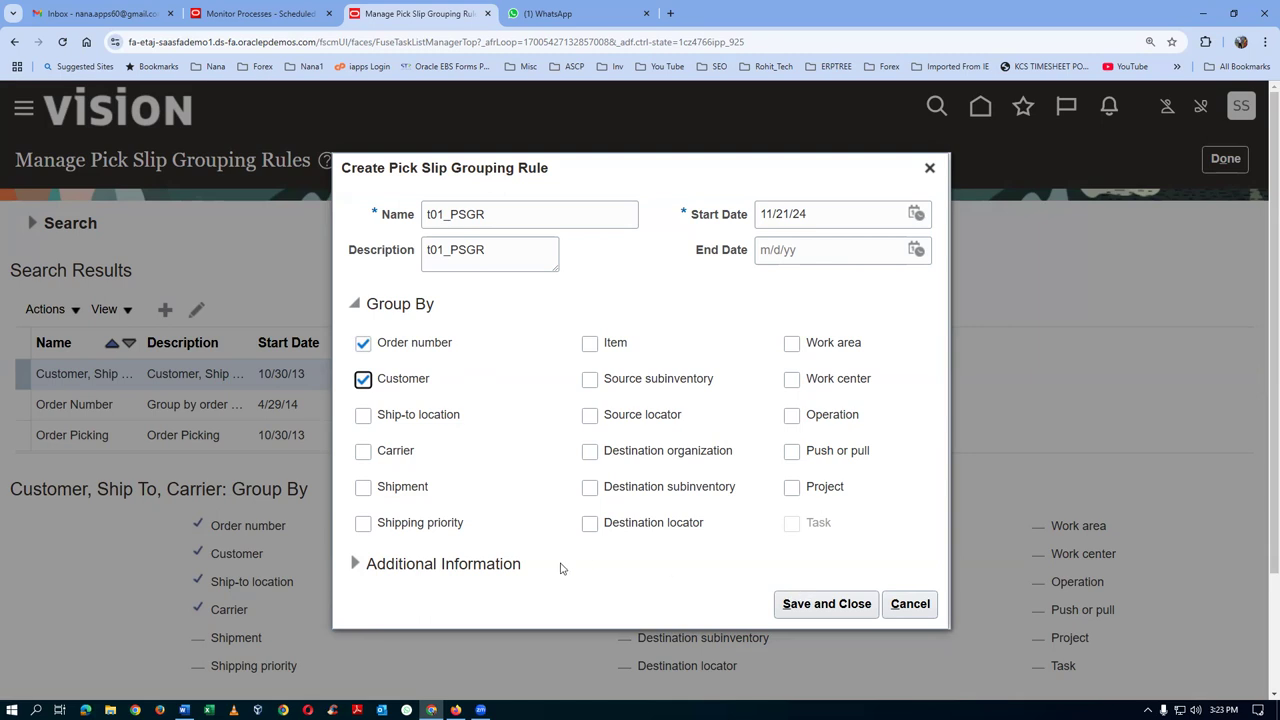
left_click(817, 612)
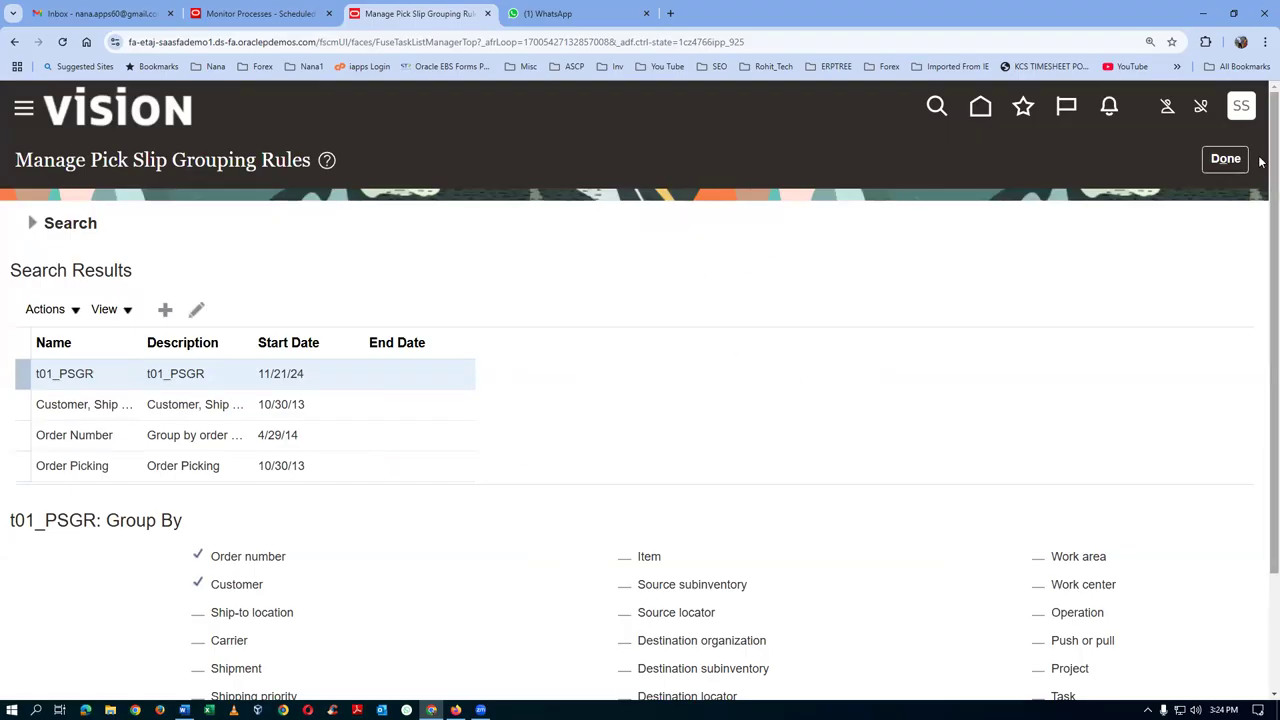
left_click(1225, 160)
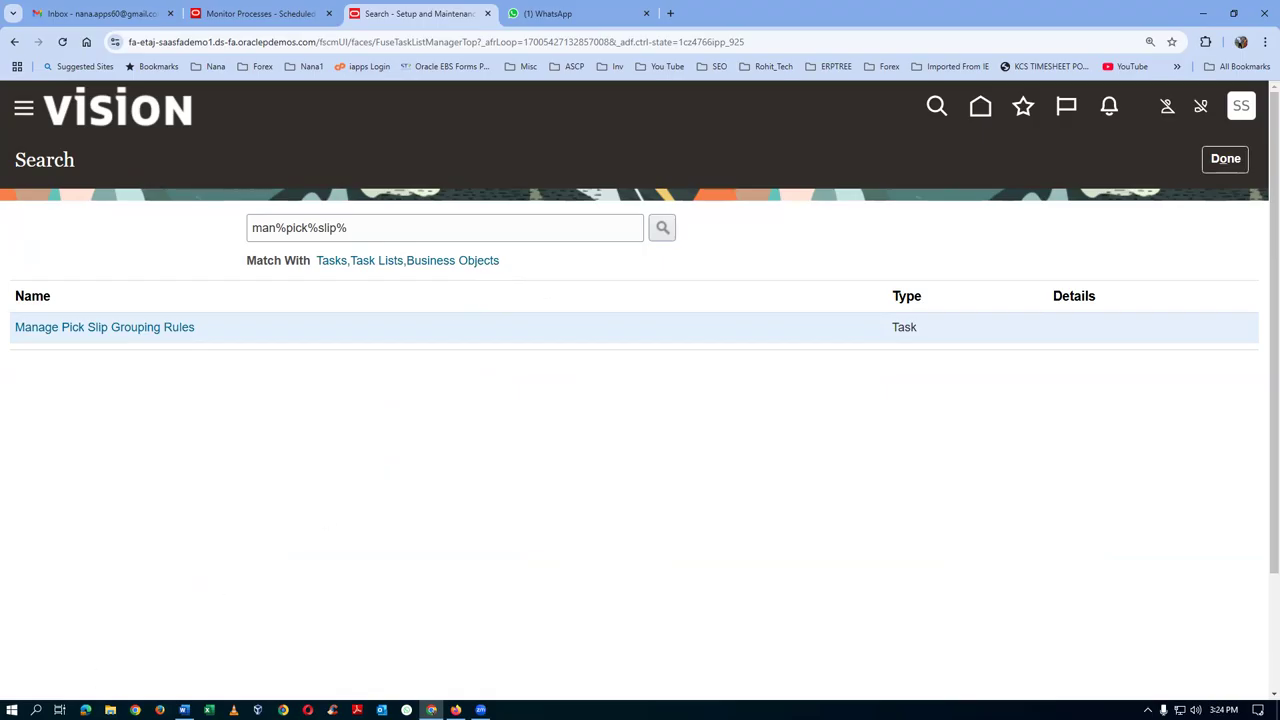
Switch to File Explorer and open the Shipping folder under CU SCM Training, Fusion_Order_Management_Documentation
left_click(110, 709)
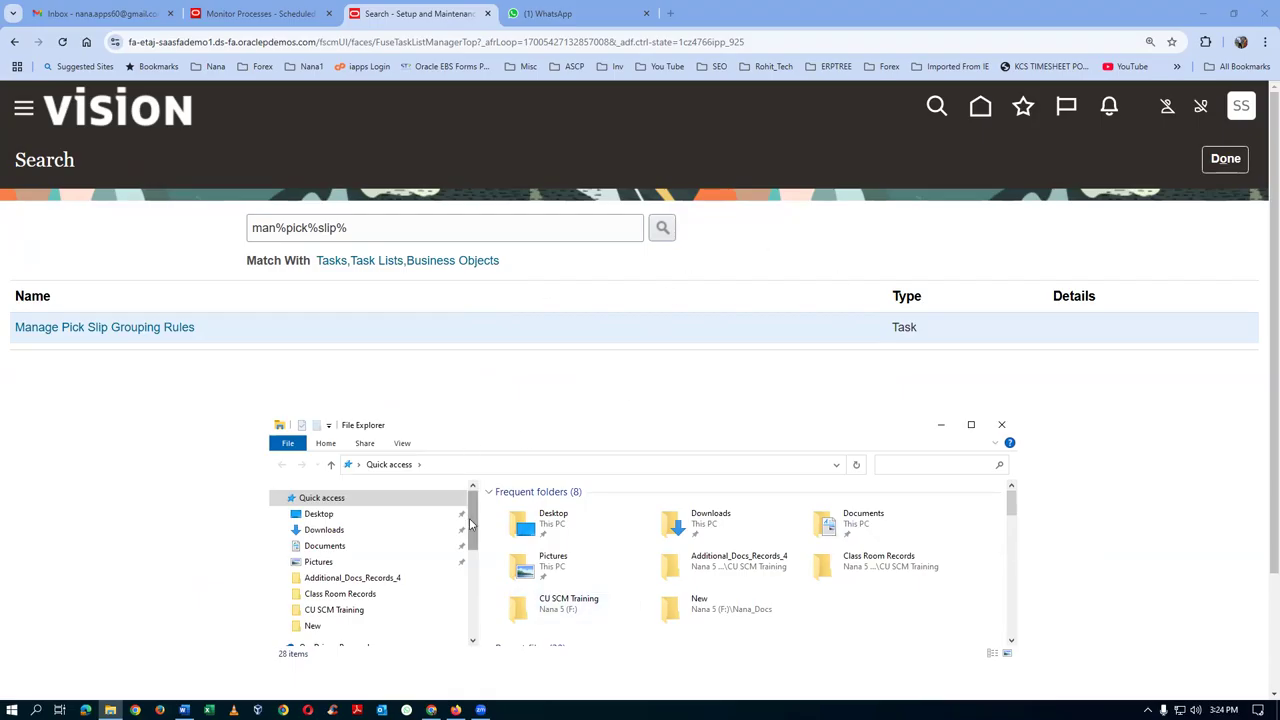
scroll(400, 545, "down", 2)
left_click(383, 553)
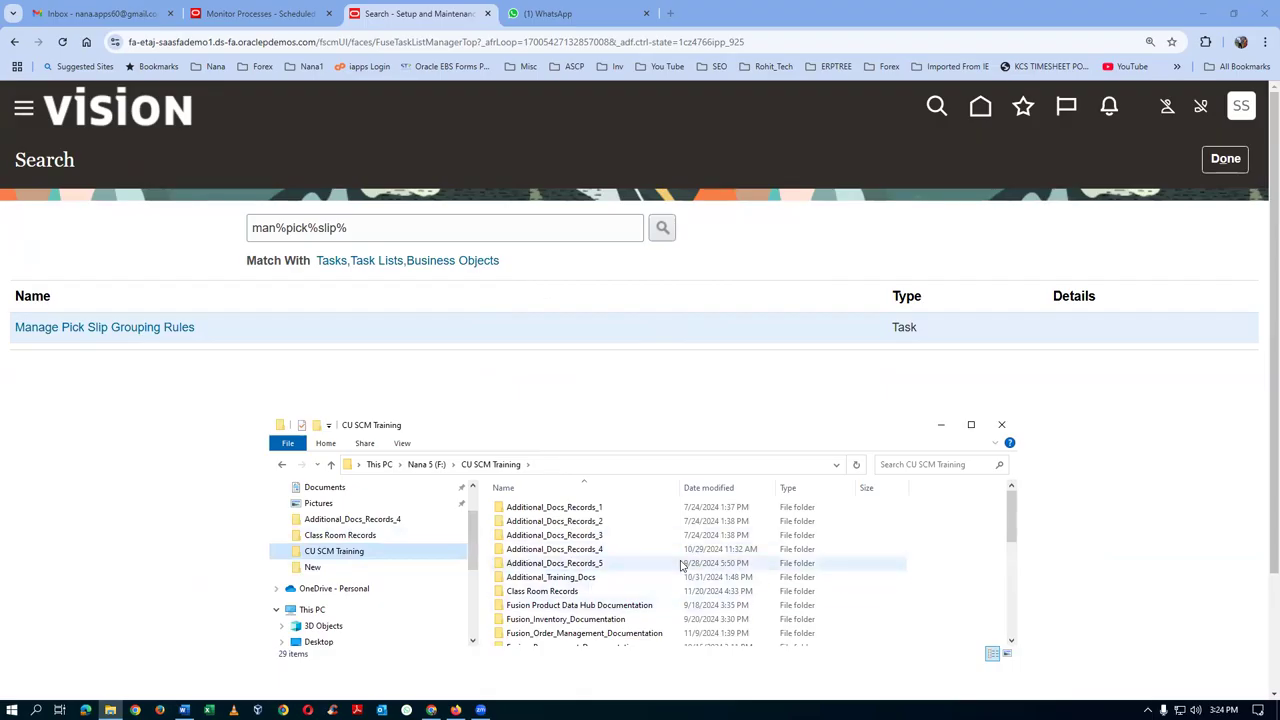
scroll(681, 566, "down", 1)
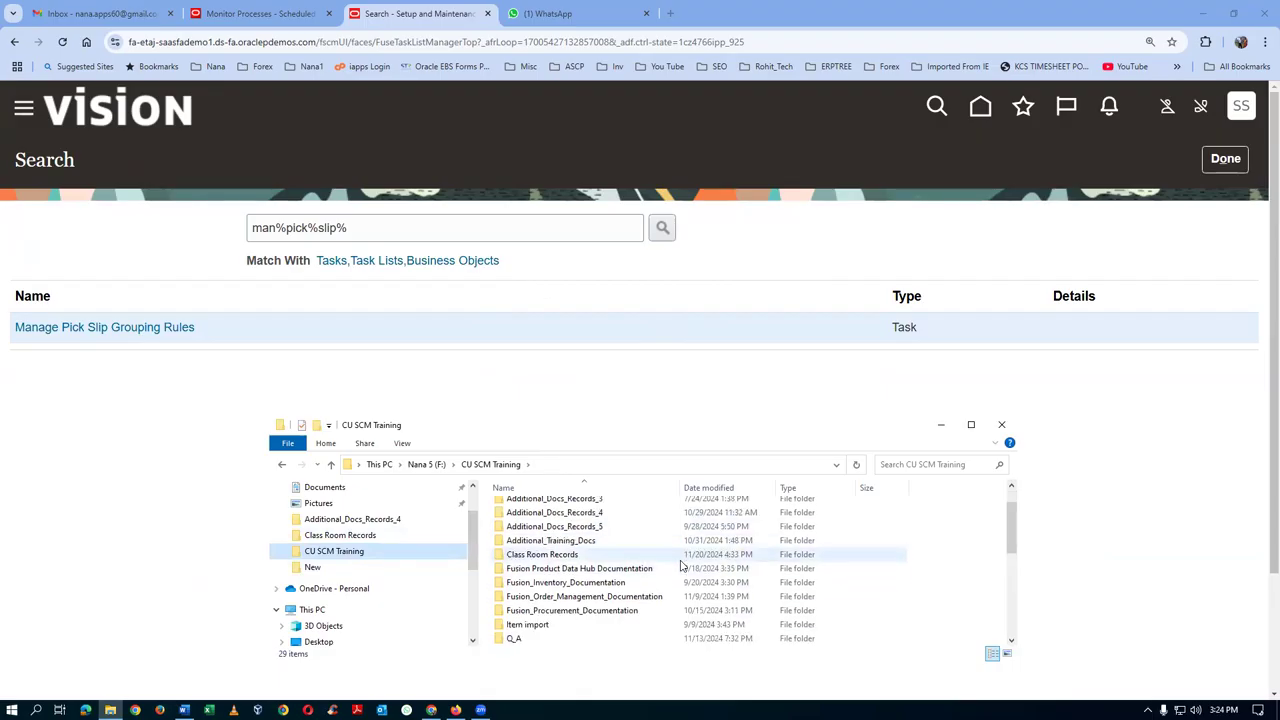
double_click(593, 598)
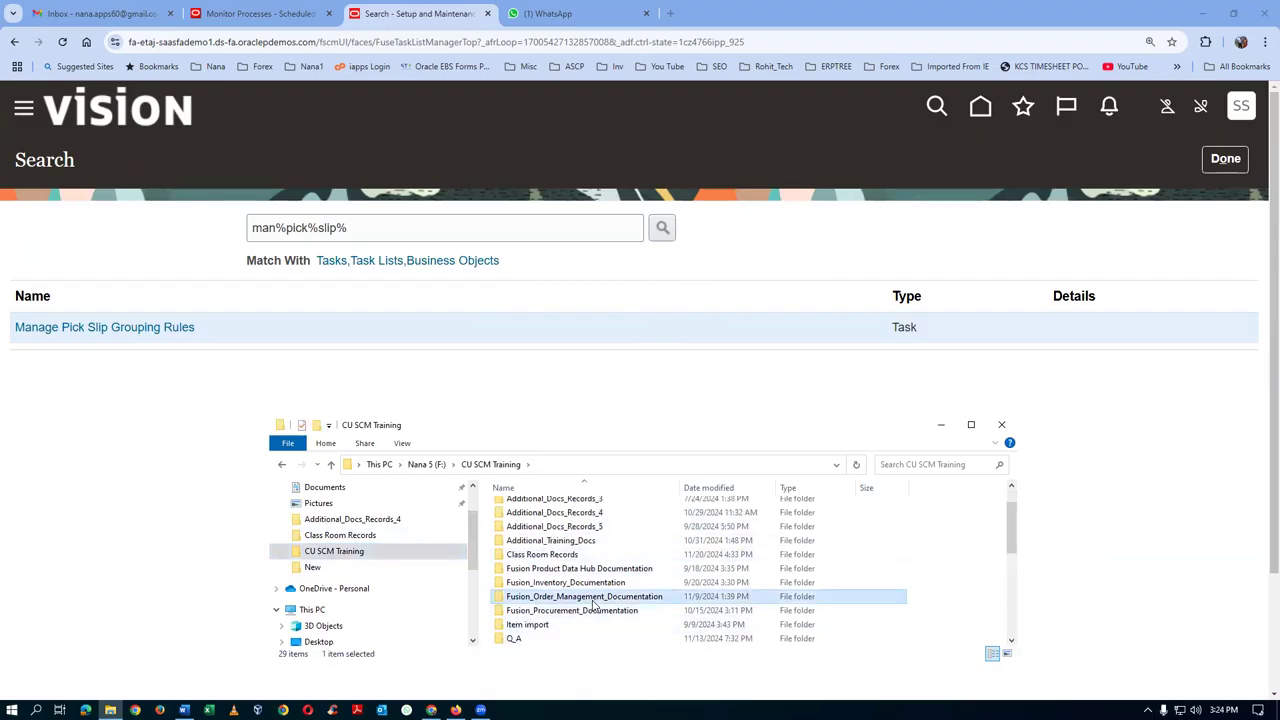
double_click(522, 508)
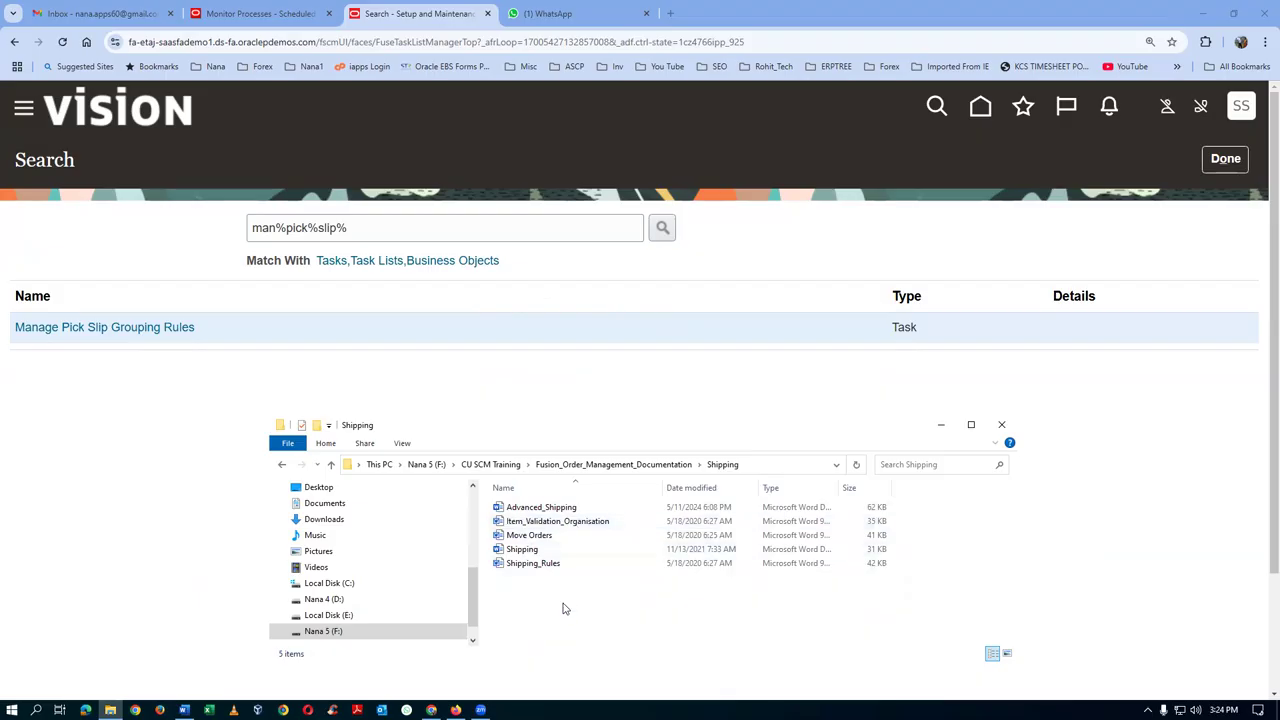
Search the F: drive for EBS and open the EBS OM Training folder
left_click(426, 464)
scroll(643, 580, "down", 2)
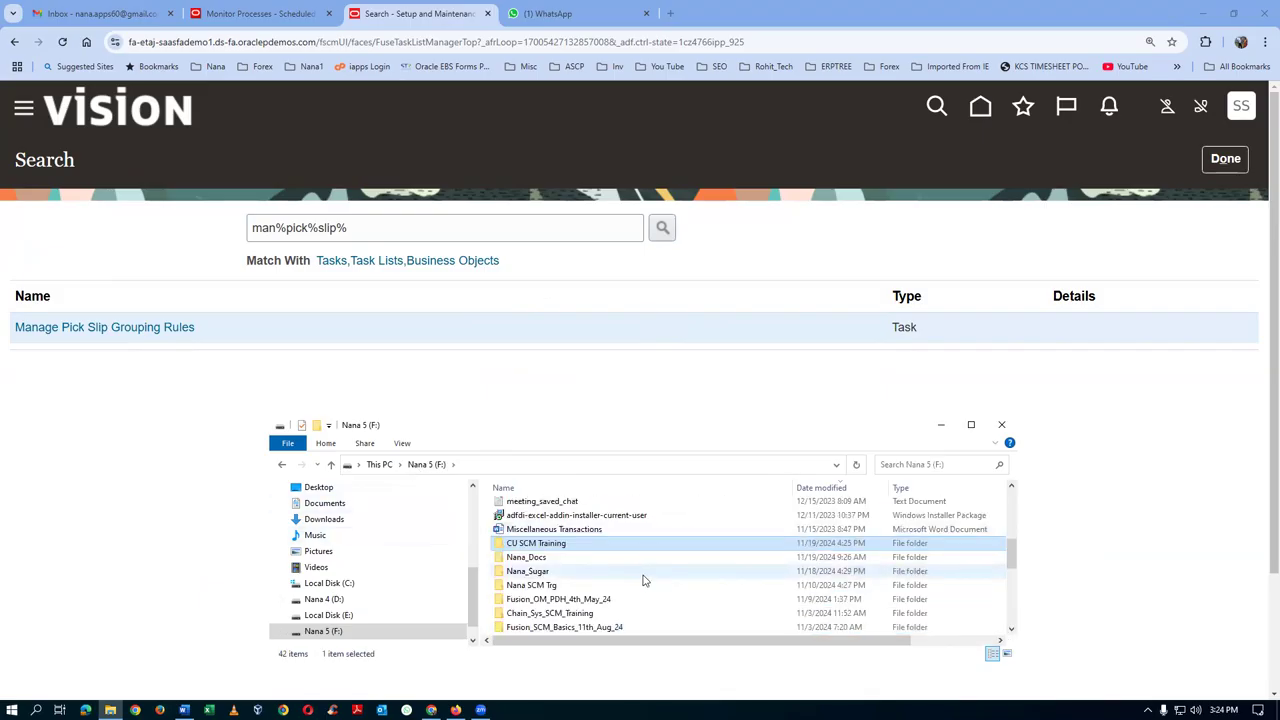
scroll(643, 580, "down", 1)
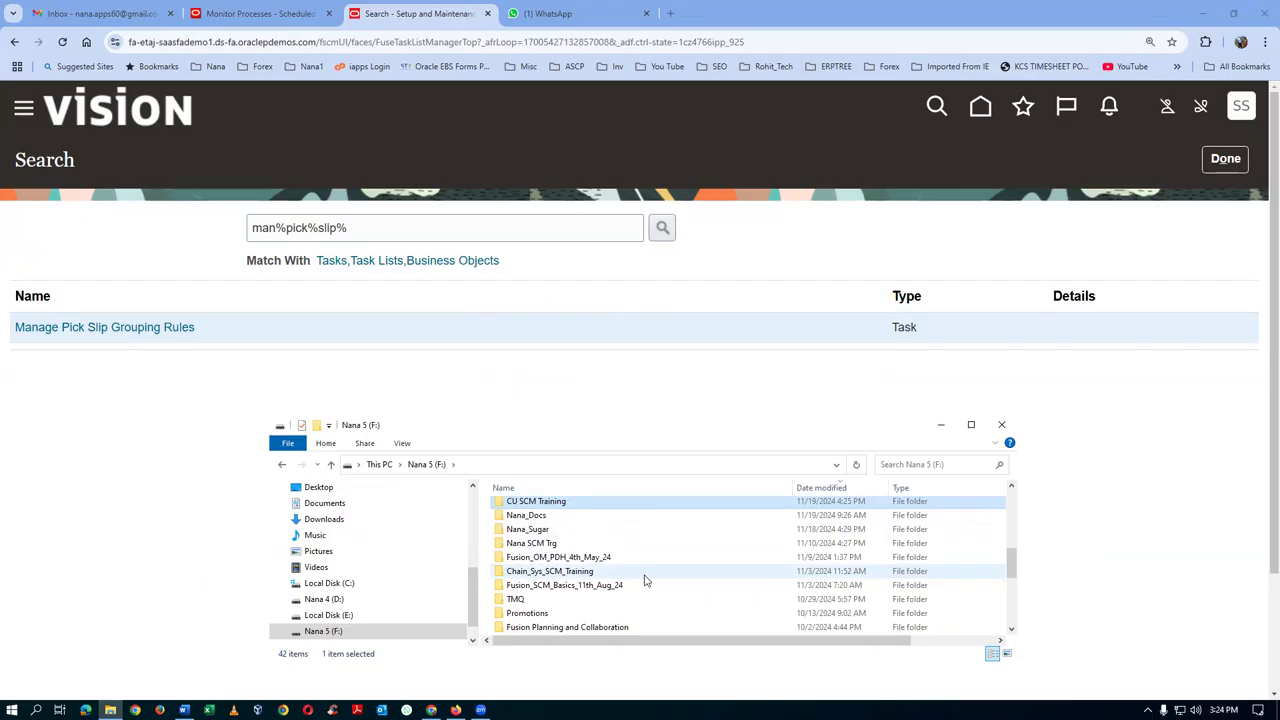
left_click(892, 465)
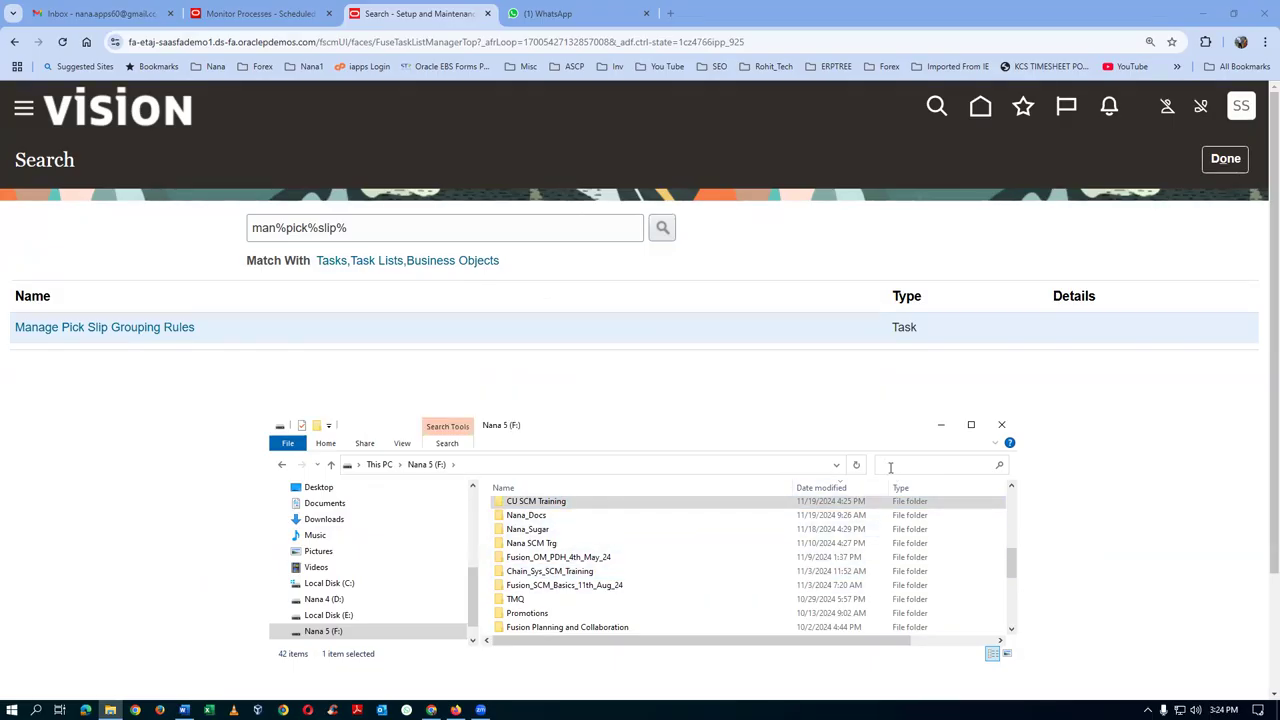
type("EBS")
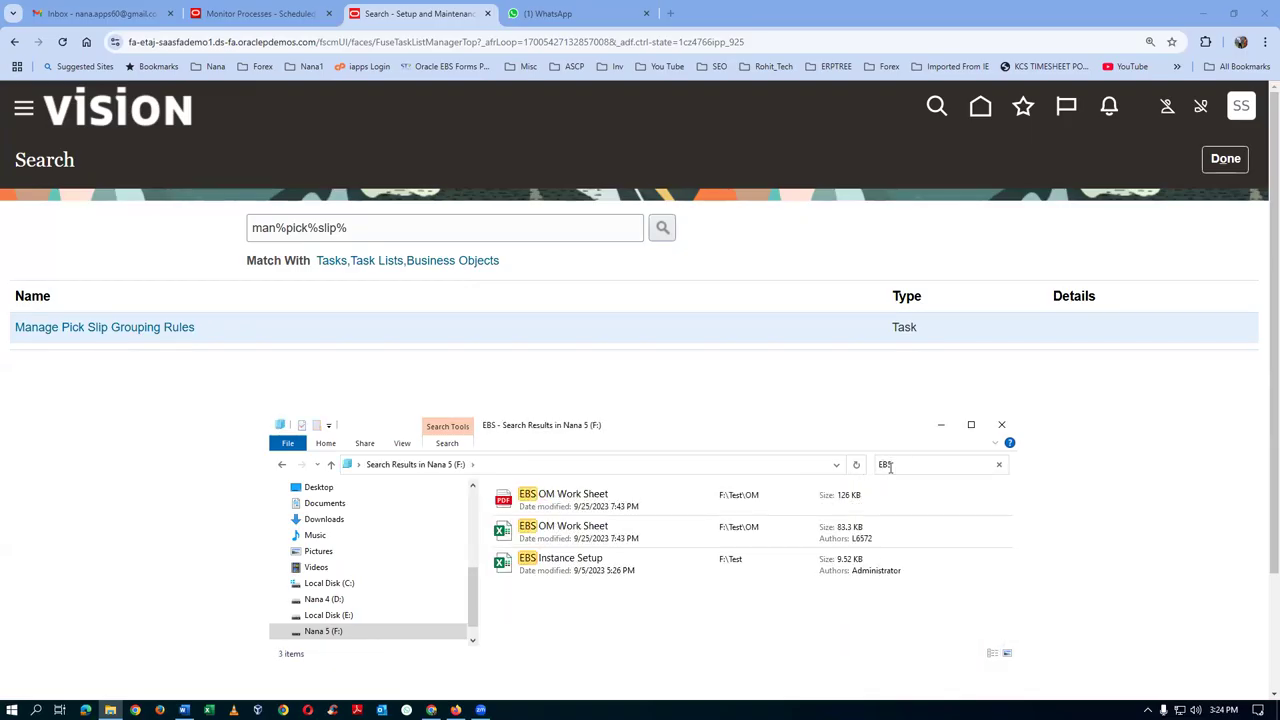
key("Return")
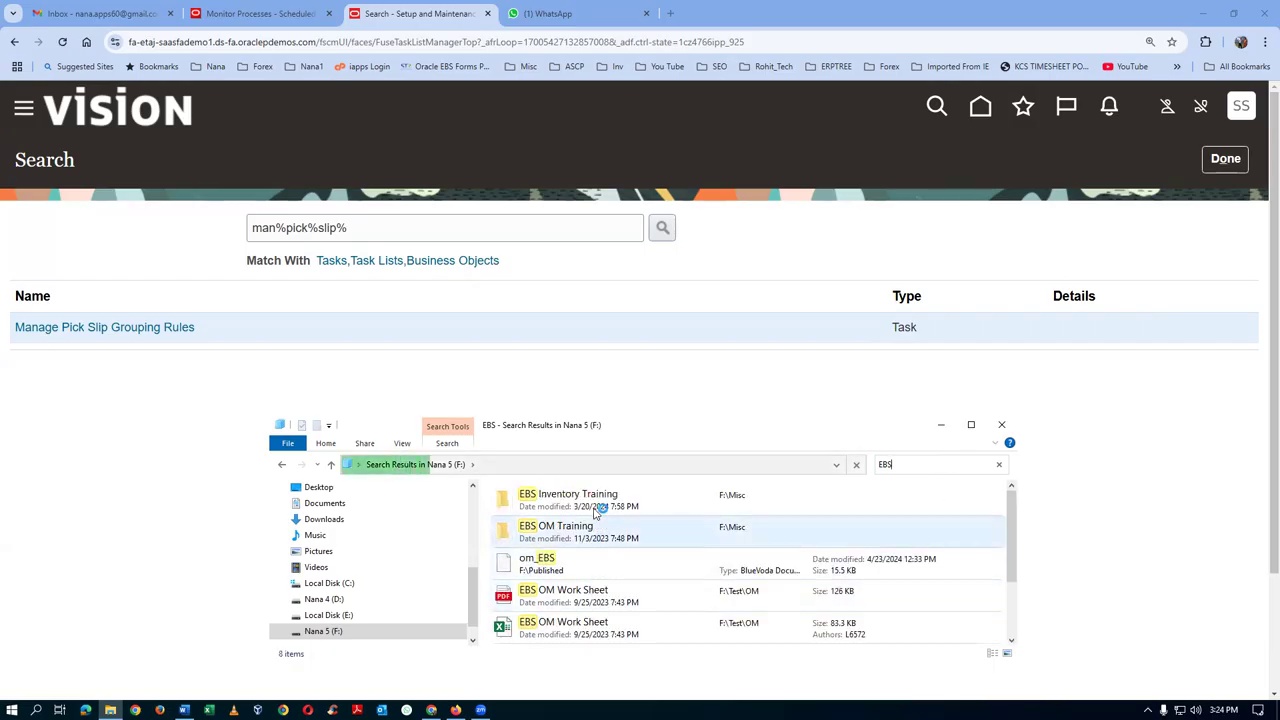
left_click(598, 533)
double_click(598, 533)
Search the EBS OM Training folder for Interface and select the Interface Trip Stop document
left_click(585, 567)
left_click(905, 465)
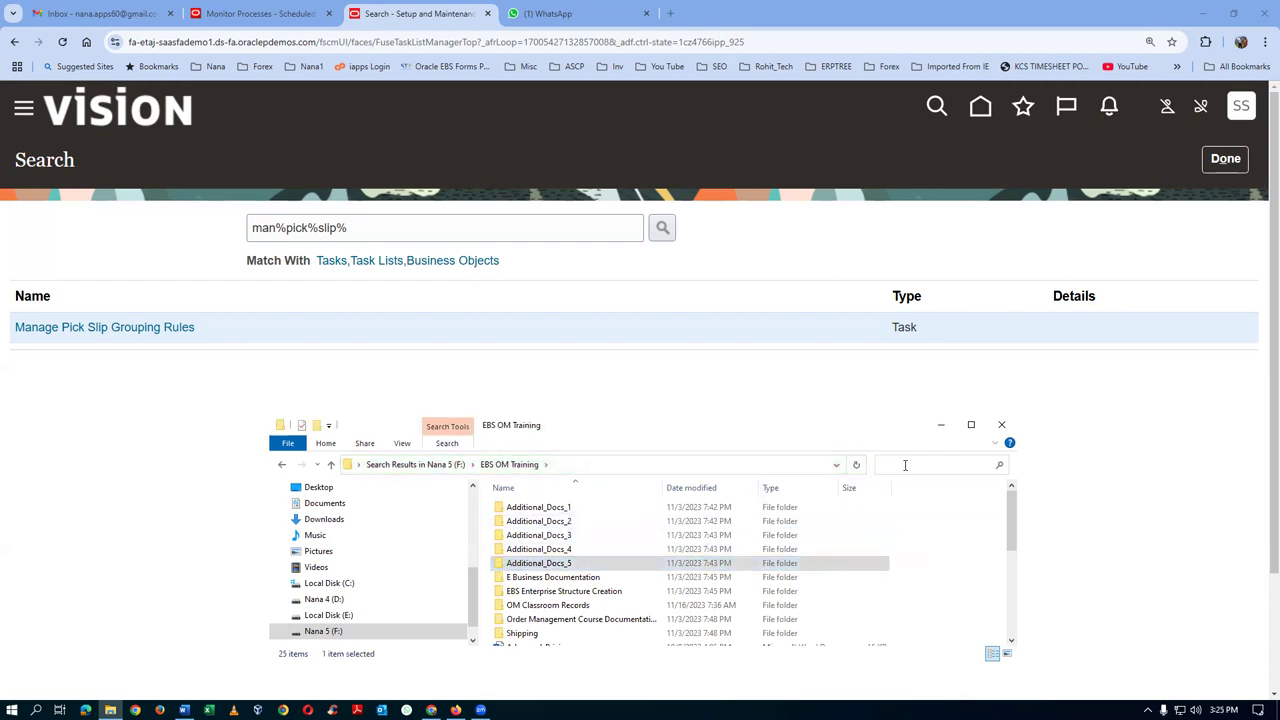
type("ITS")
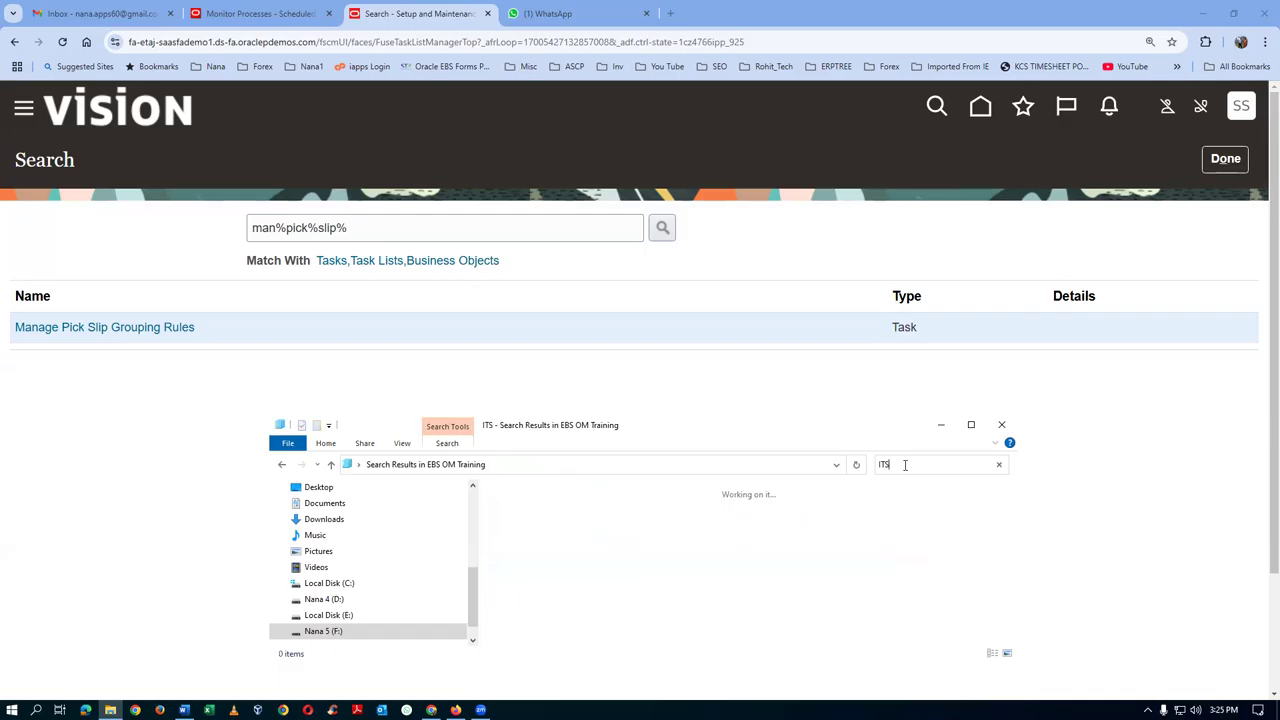
key("BackSpace")
key("BackSpace")
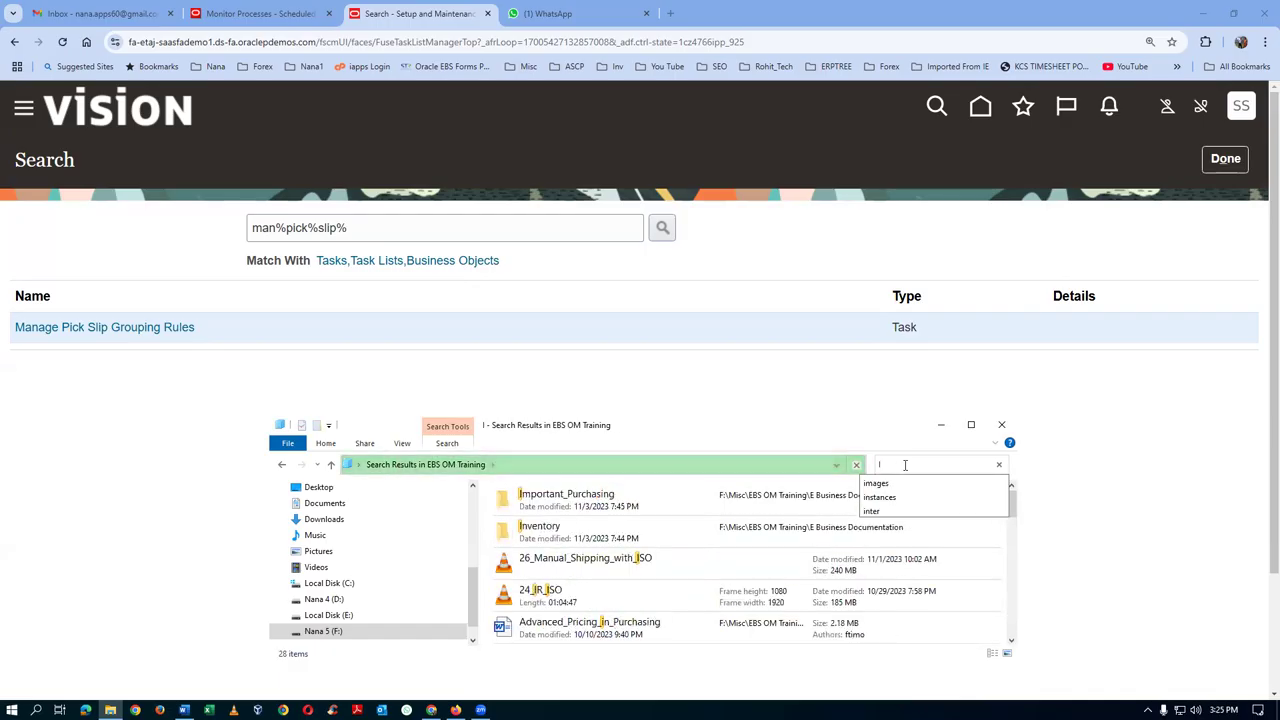
type("nterfac")
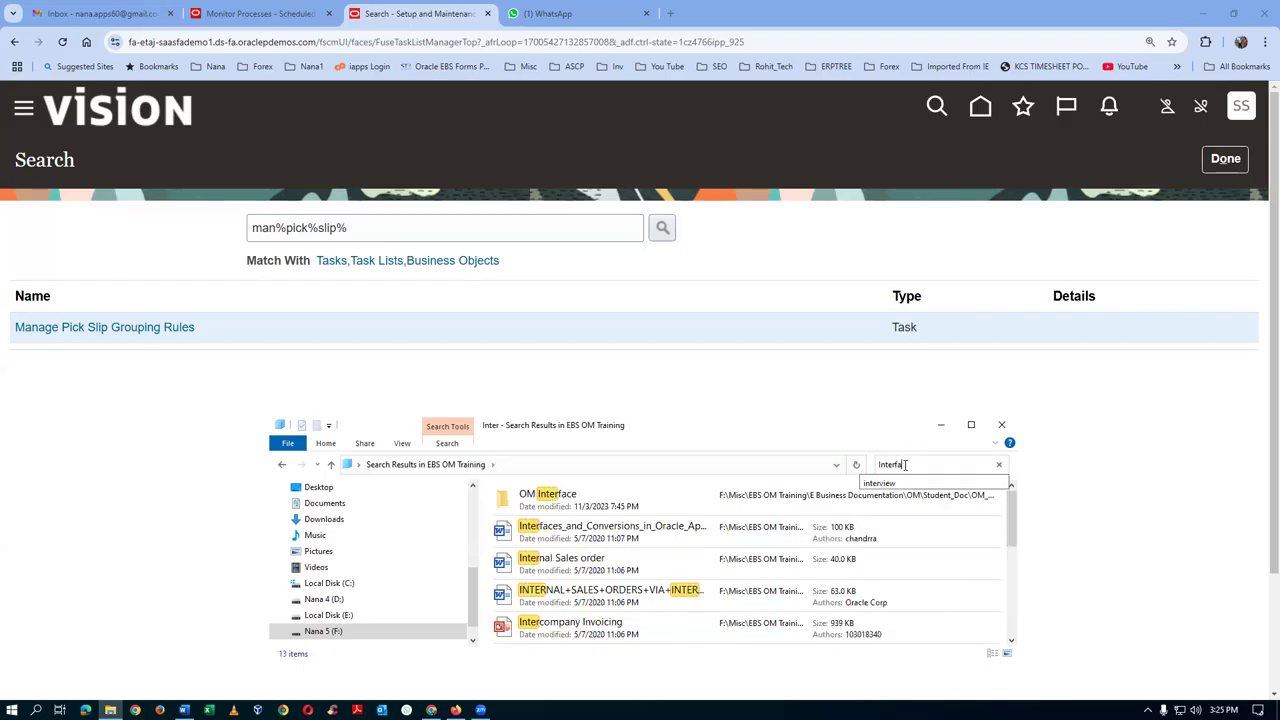
type("e")
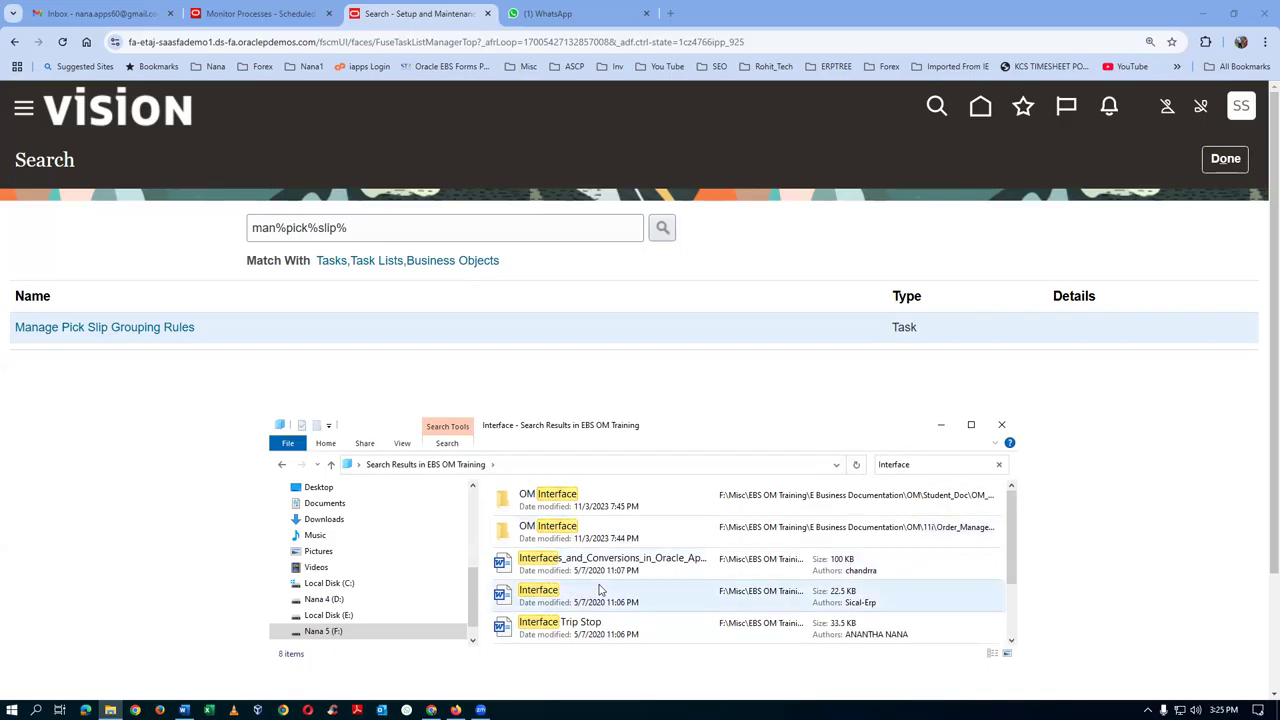
left_click(583, 628)
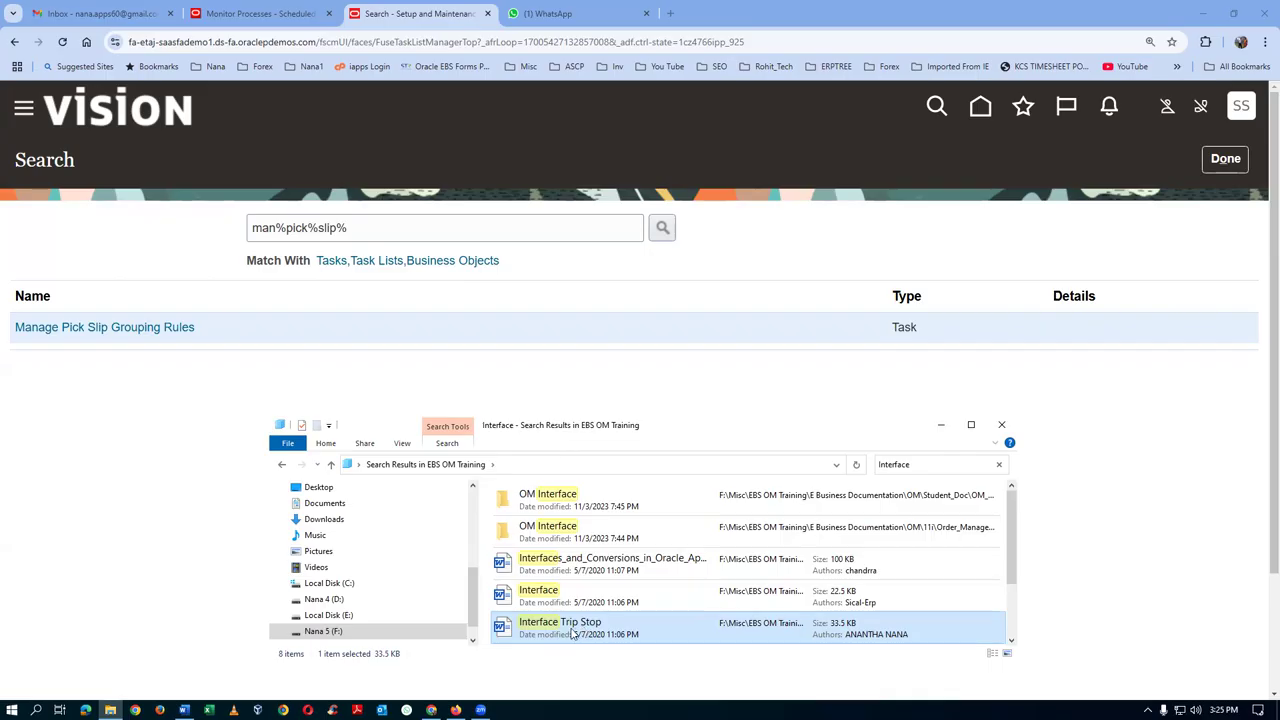
Paste the copied Interface Trip Stop document into the Shipping folder under CU SCM Training, Fusion_Order_Management_Documentation on the F: drive
left_click(374, 637)
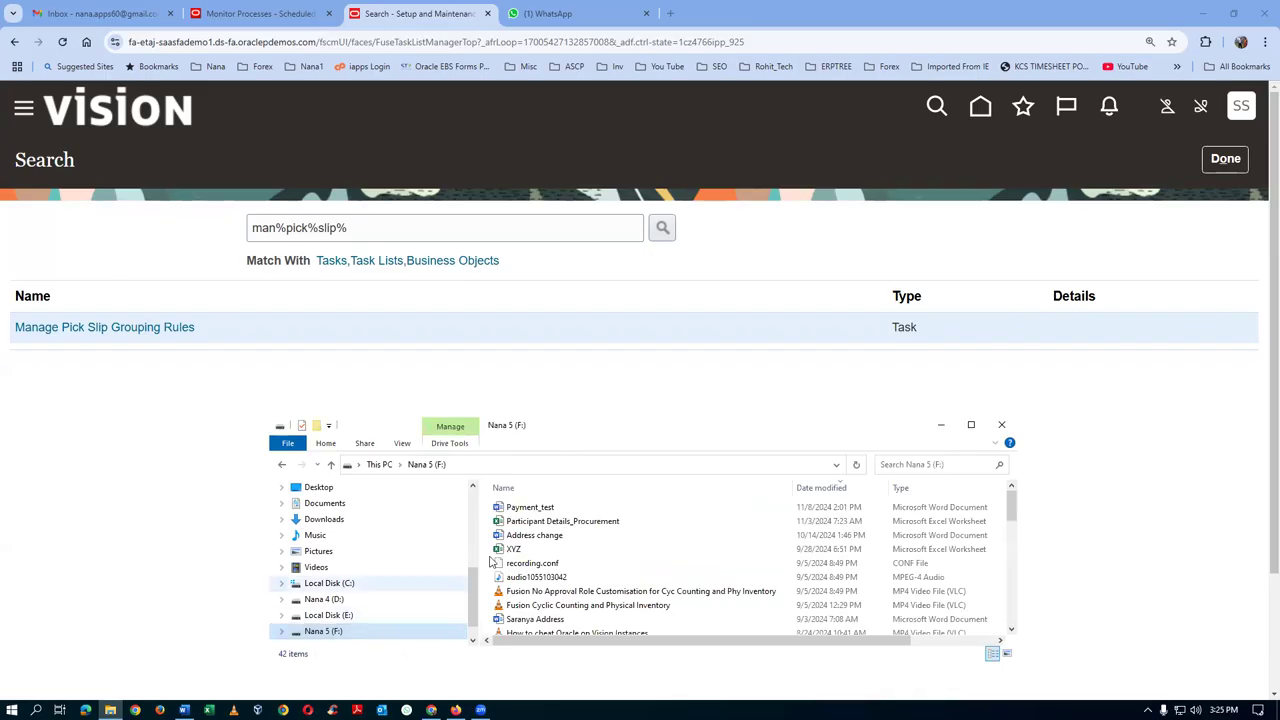
scroll(703, 552, "down", 3)
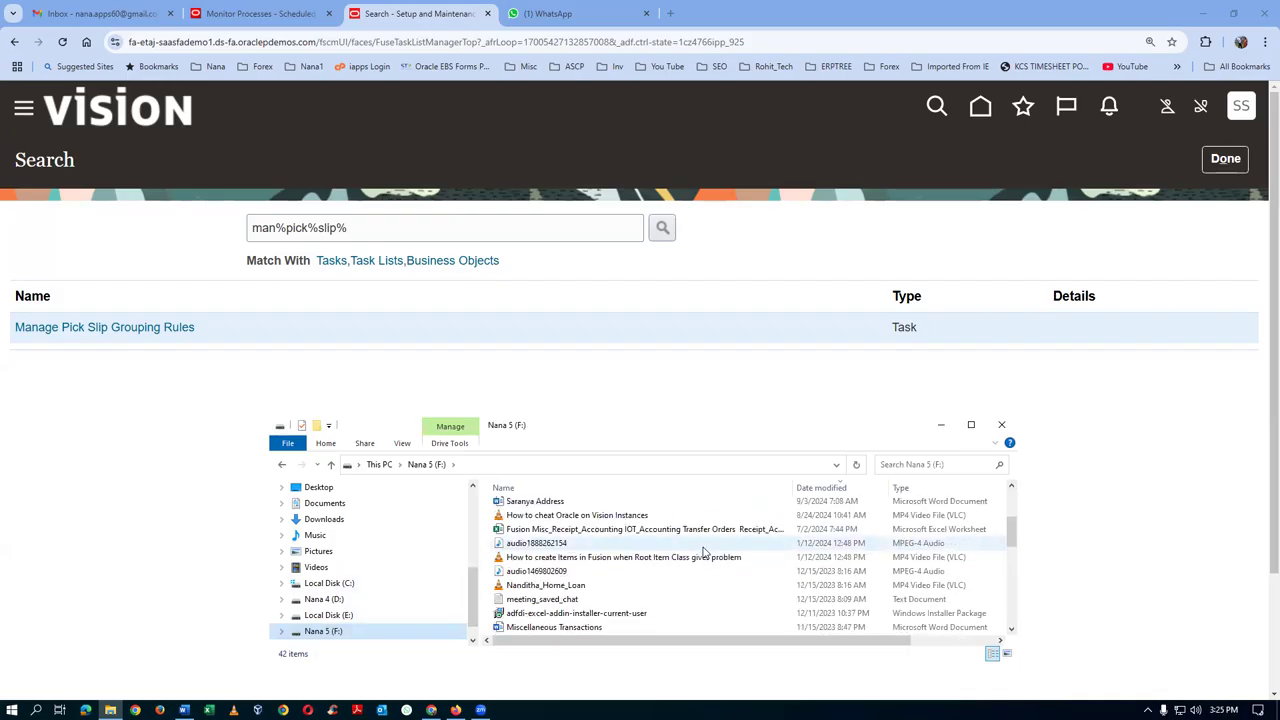
scroll(703, 552, "down", 3)
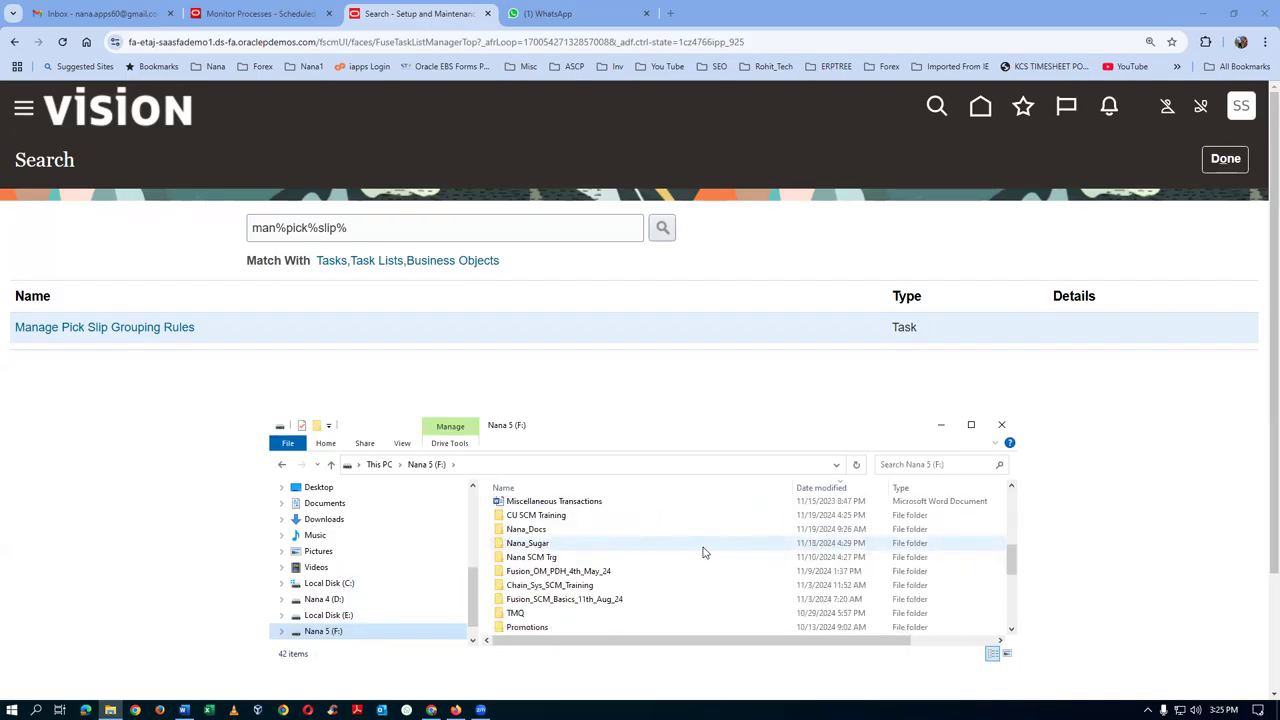
double_click(627, 515)
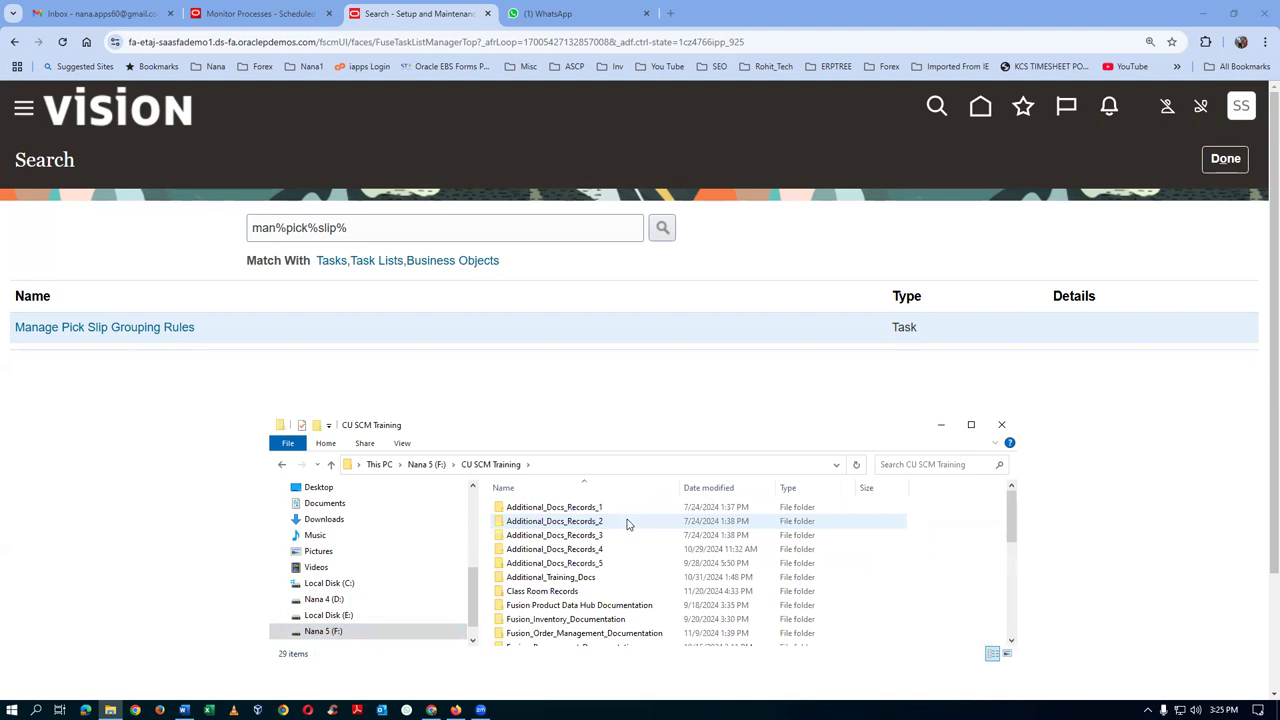
scroll(600, 540, "down", 2)
double_click(563, 557)
double_click(571, 565)
key("ctrl+v")
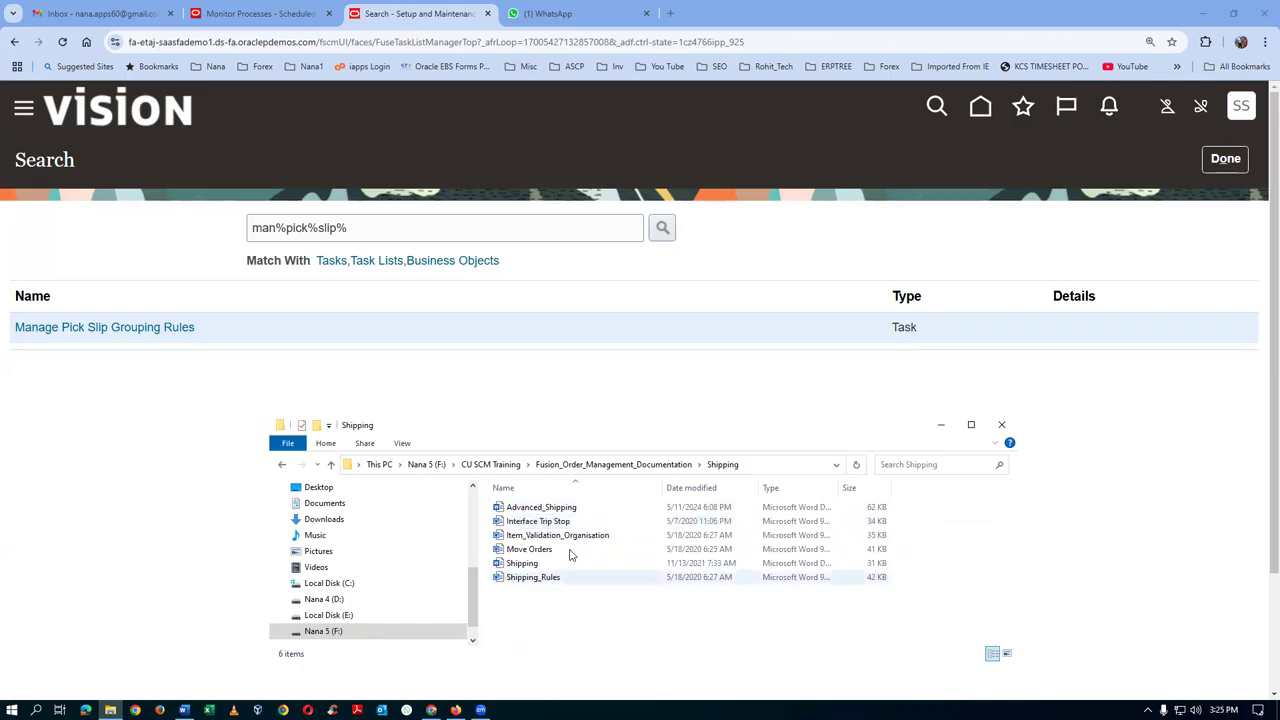
Open the pasted Interface Trip Stop document, look through its process flow diagram, and close it
double_click(583, 521)
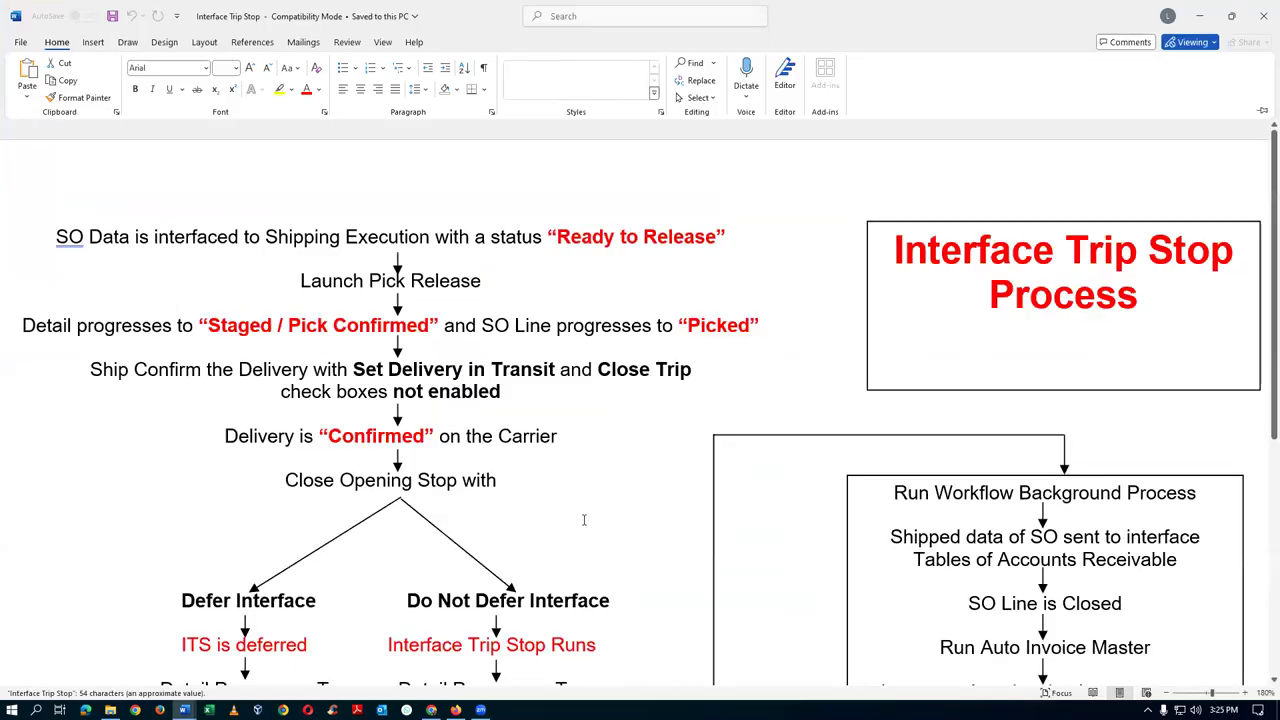
scroll(585, 521, "down", 5)
scroll(588, 521, "up", 4)
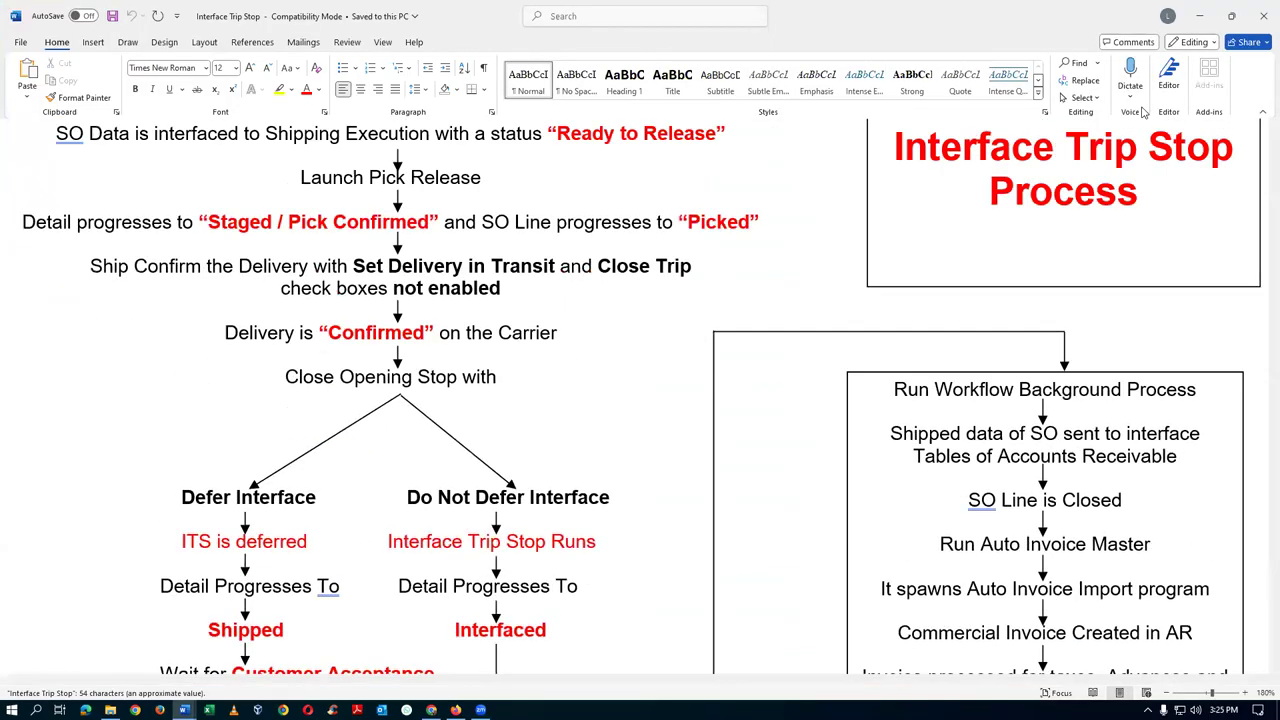
left_click(1262, 18)
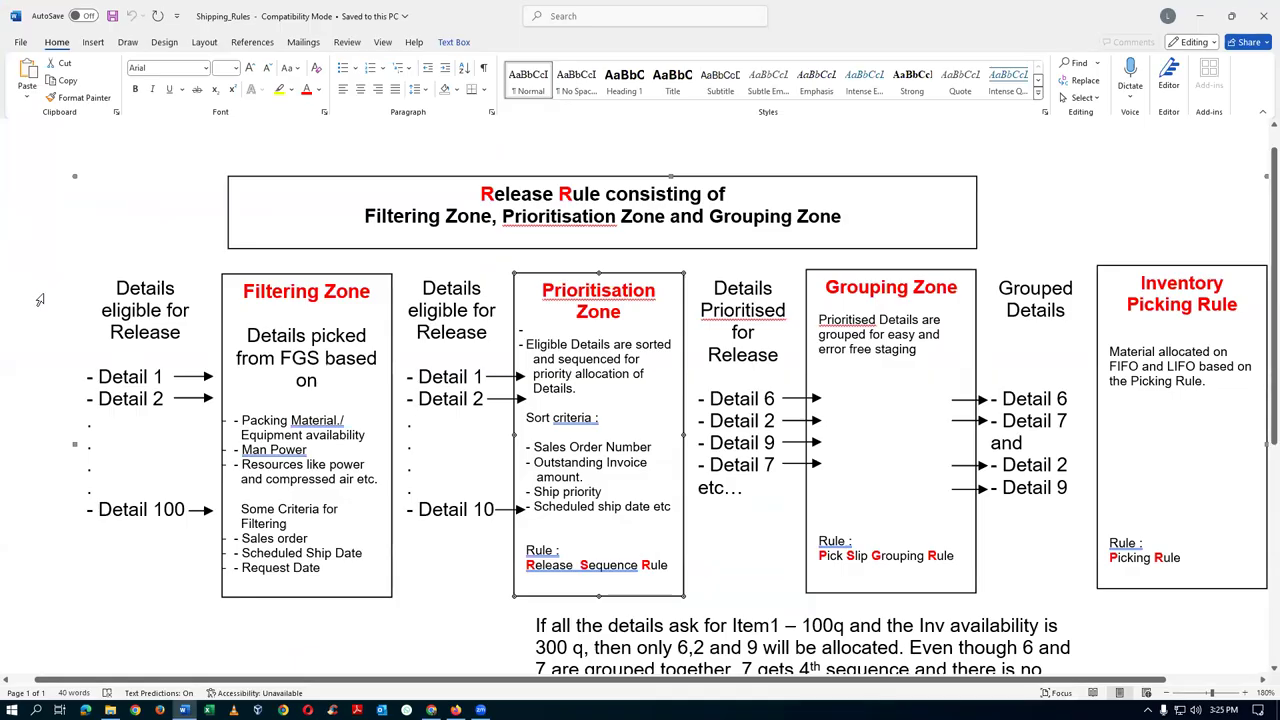
Switch to Chrome and open drive.google.com in a new tab
key("alt+Tab")
key("alt+Tab")
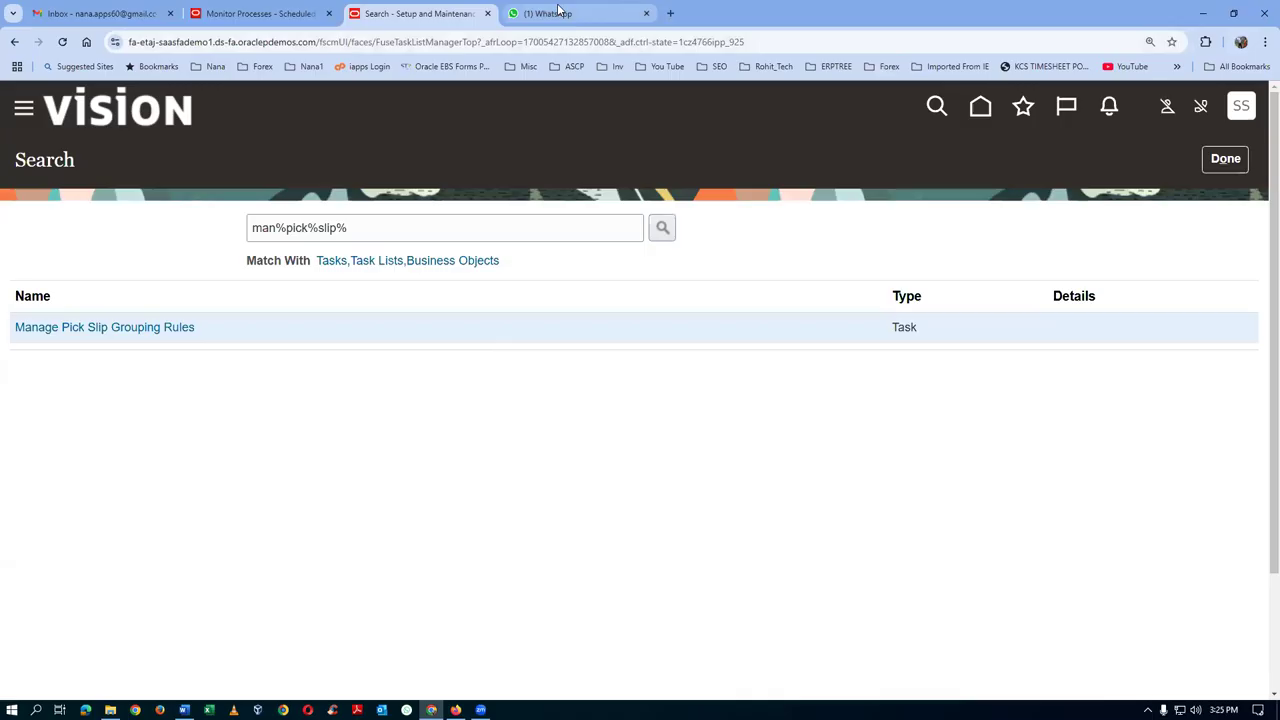
left_click(558, 12)
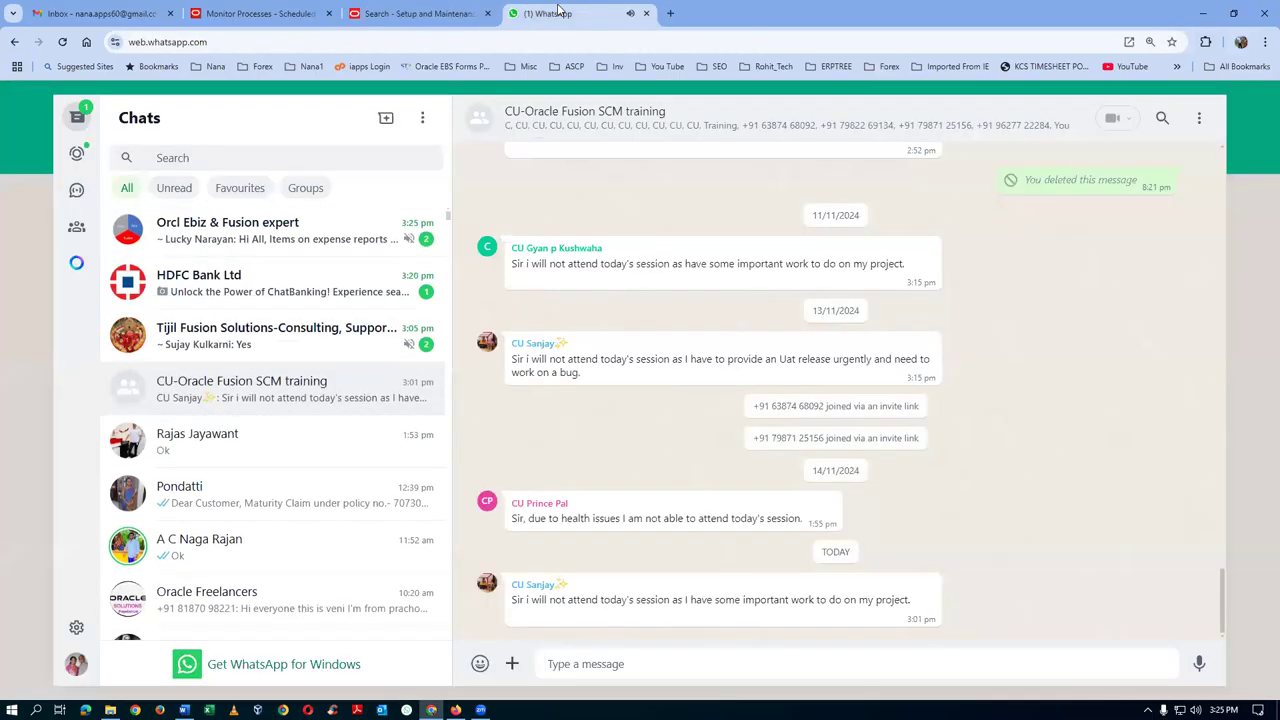
left_click(670, 13)
type("dr")
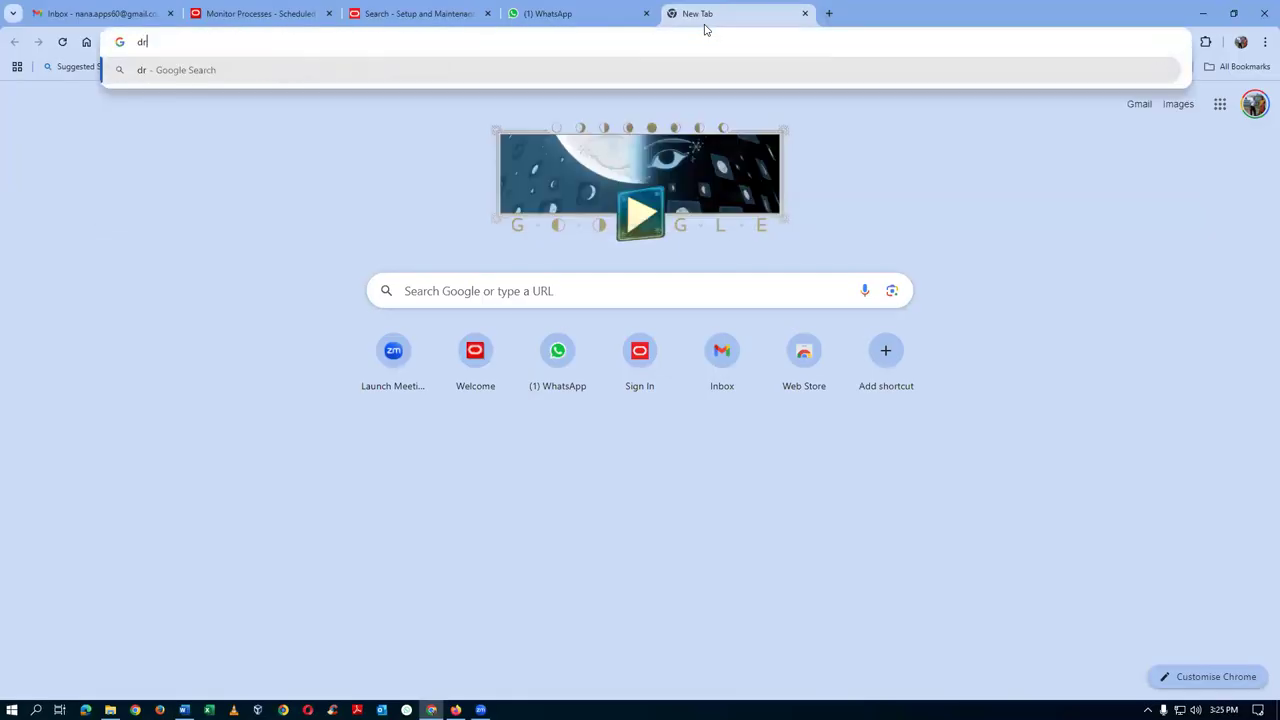
type("ive.g")
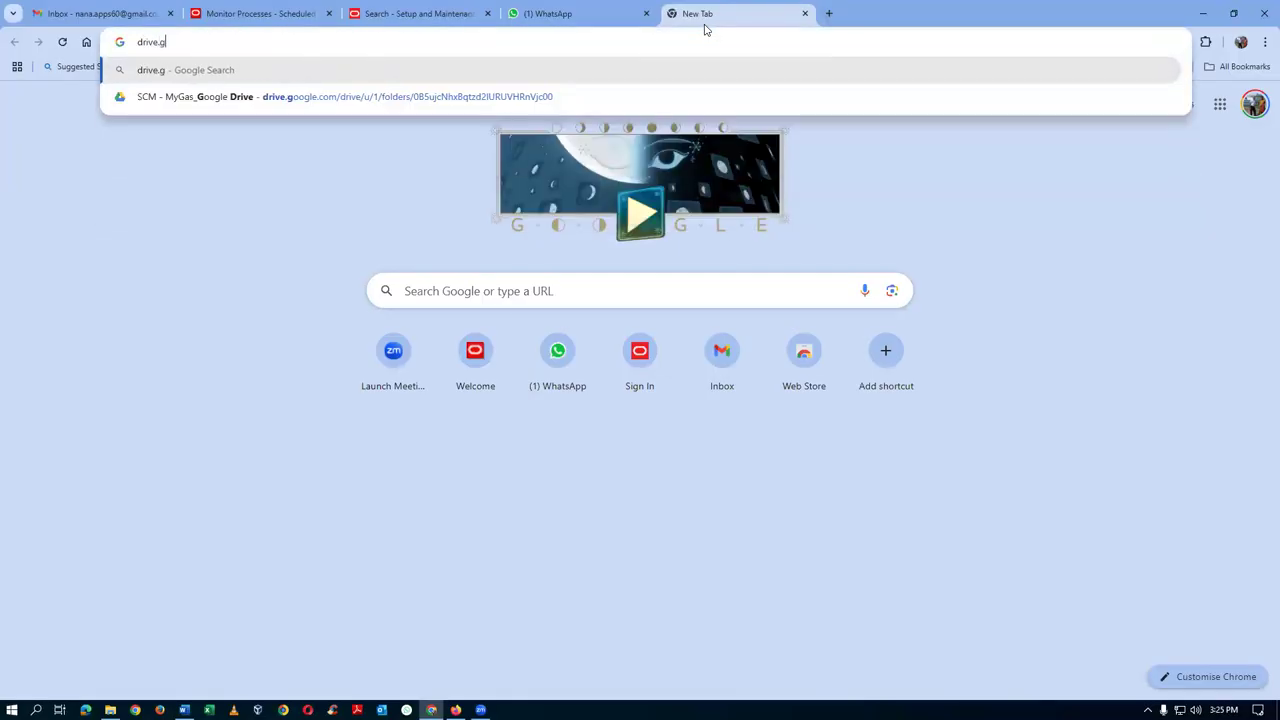
type("oogle.com")
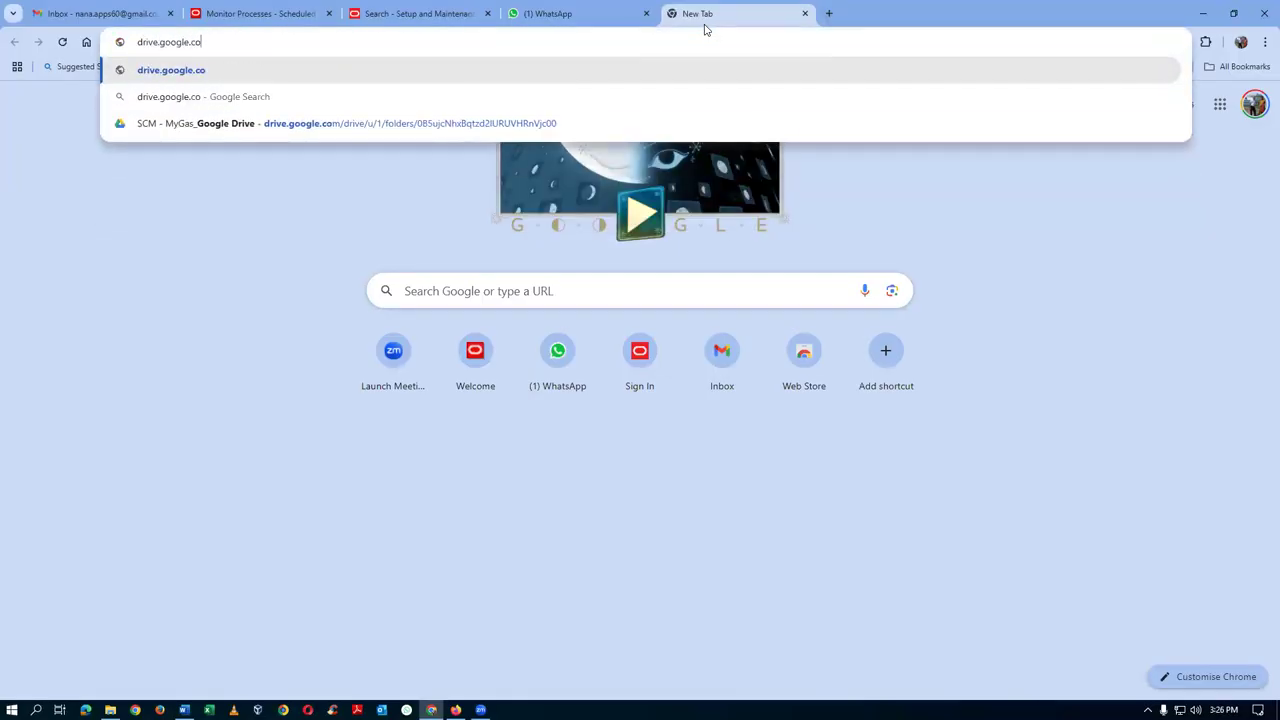
key("Return")
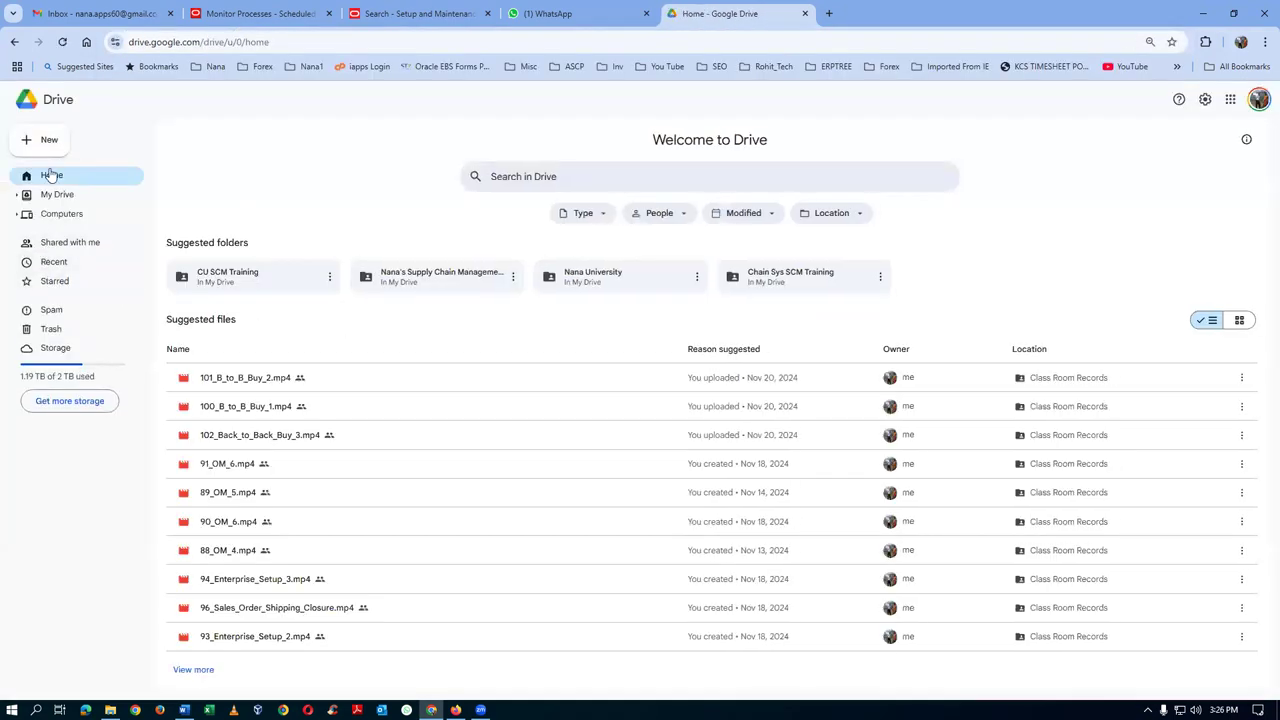
Open My Drive and sort its contents by last modified date, newest first, dismissing the offline sync notice
left_click(60, 195)
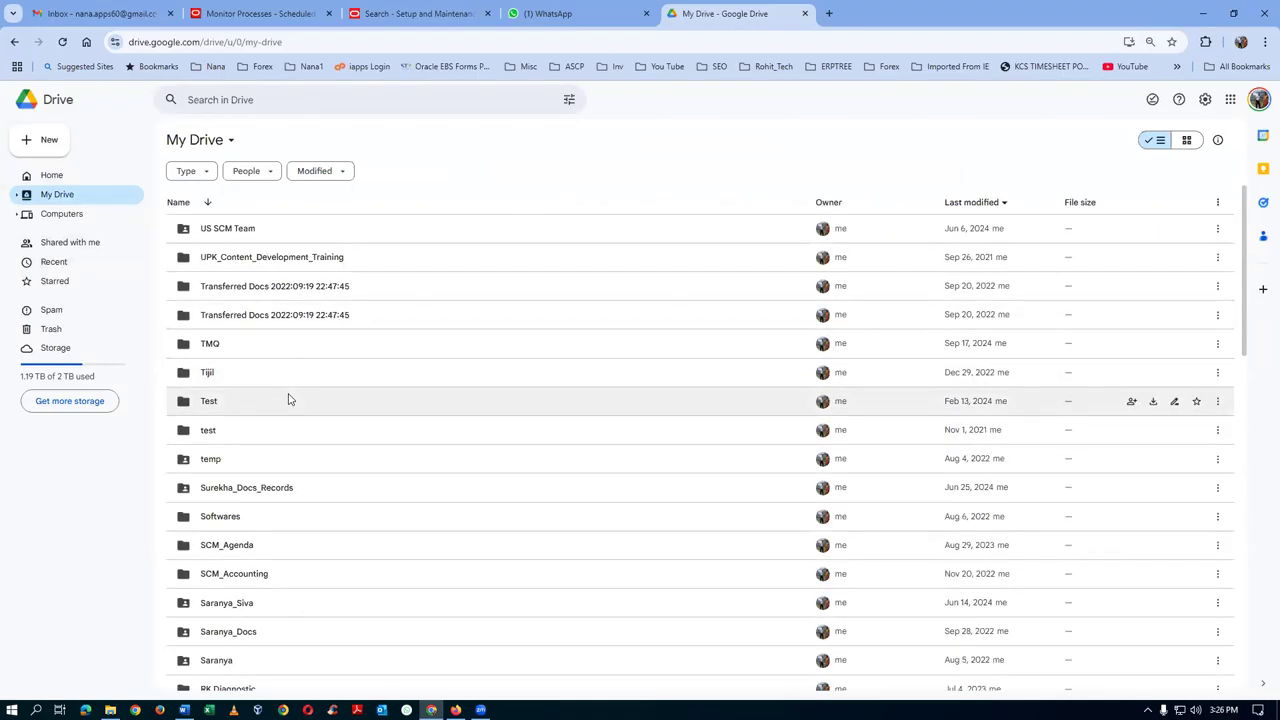
left_click(971, 205)
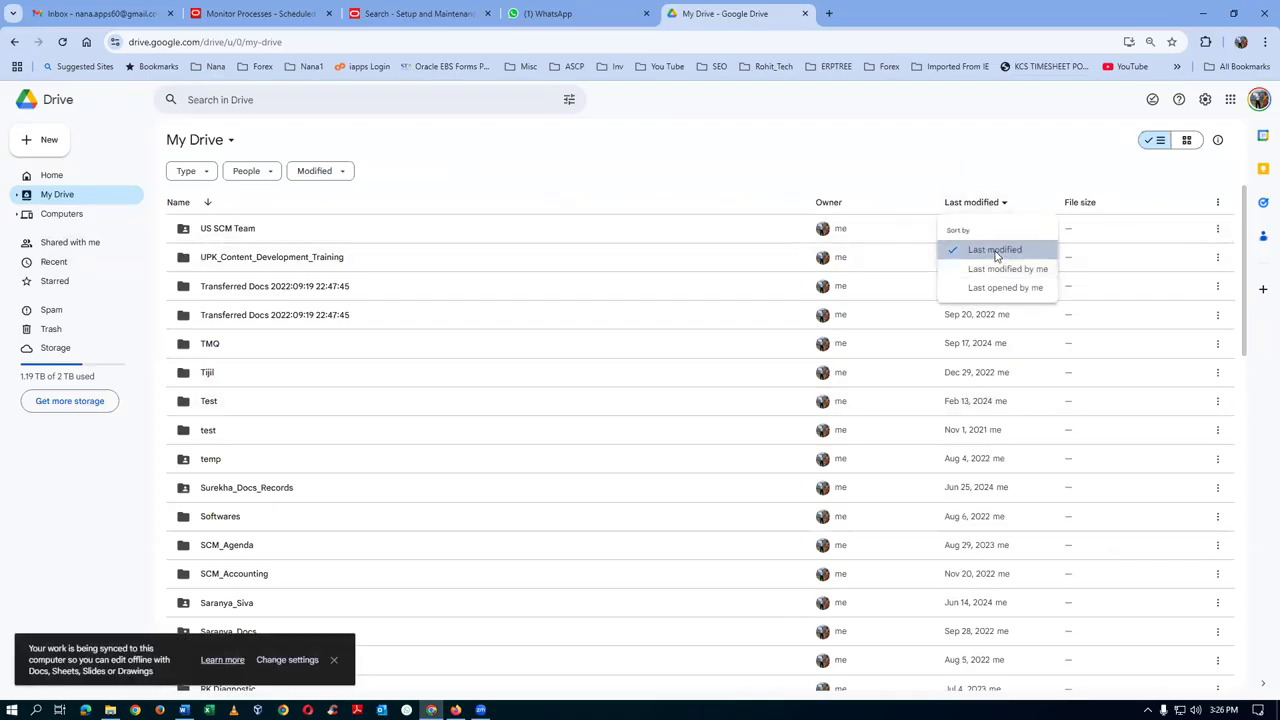
left_click(994, 250)
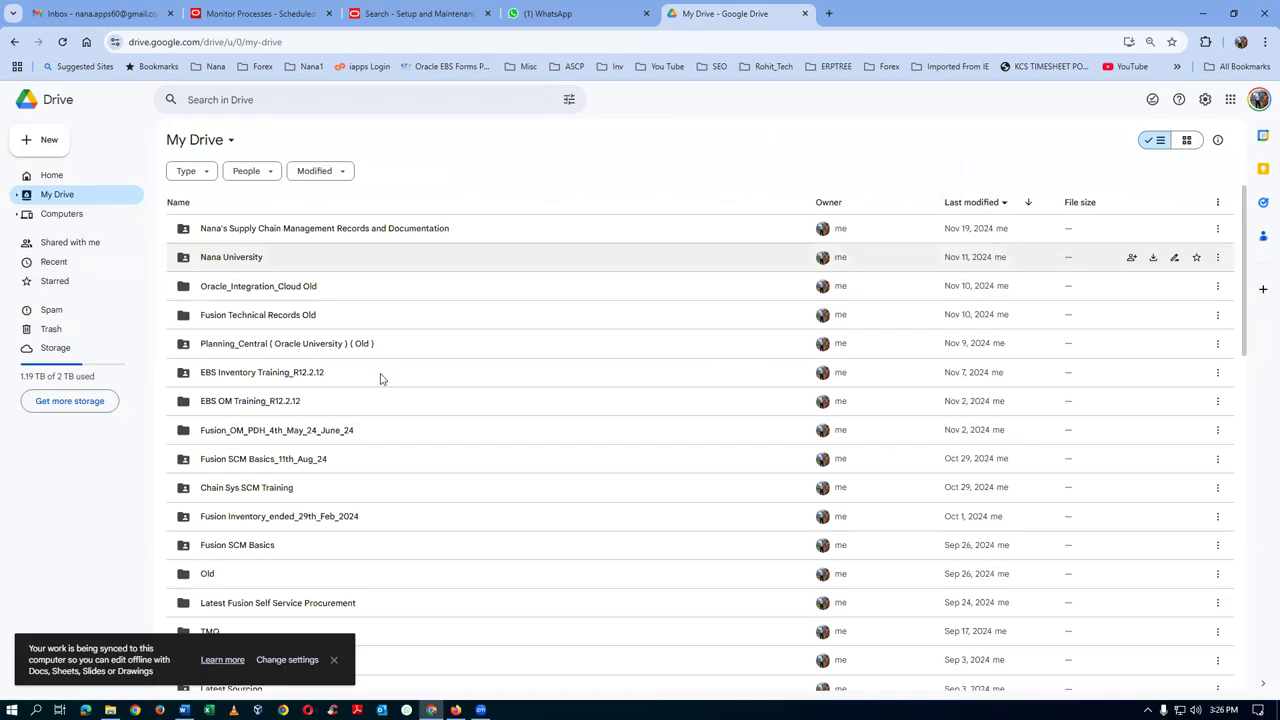
left_click(333, 661)
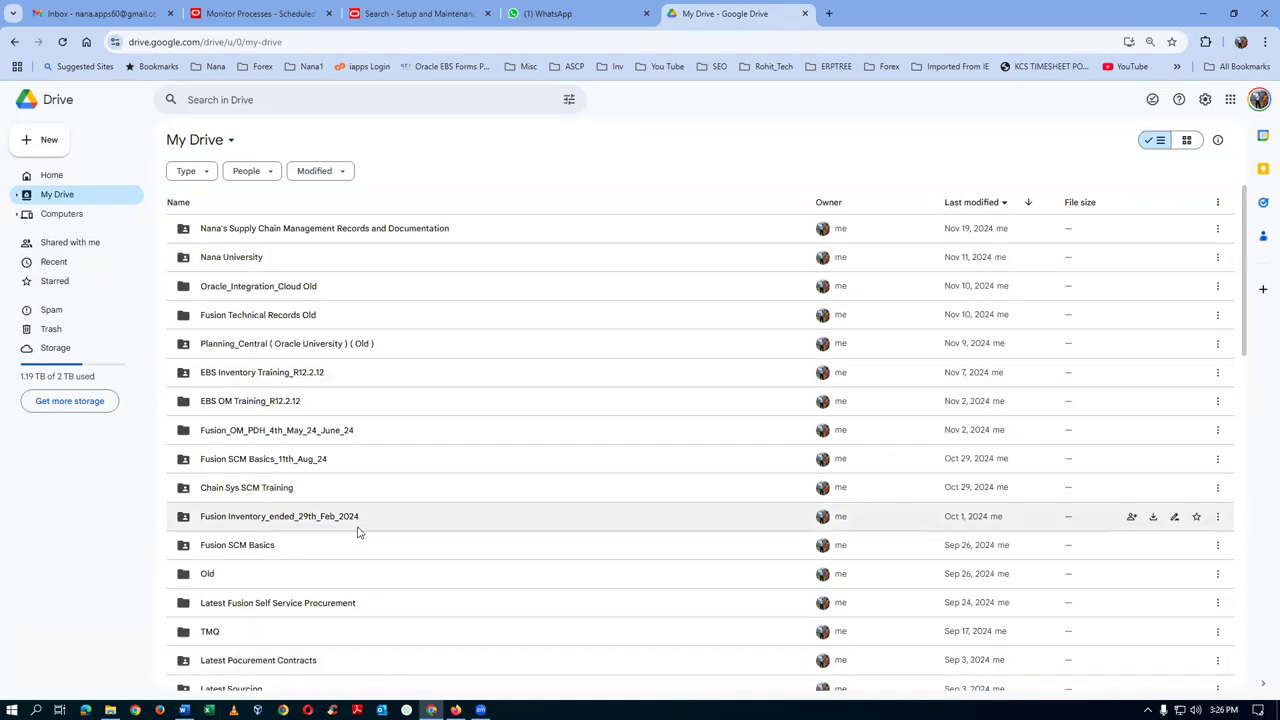
Look through the My Drive folder list for the CU SCM Training folder
scroll(358, 532, "down", 3)
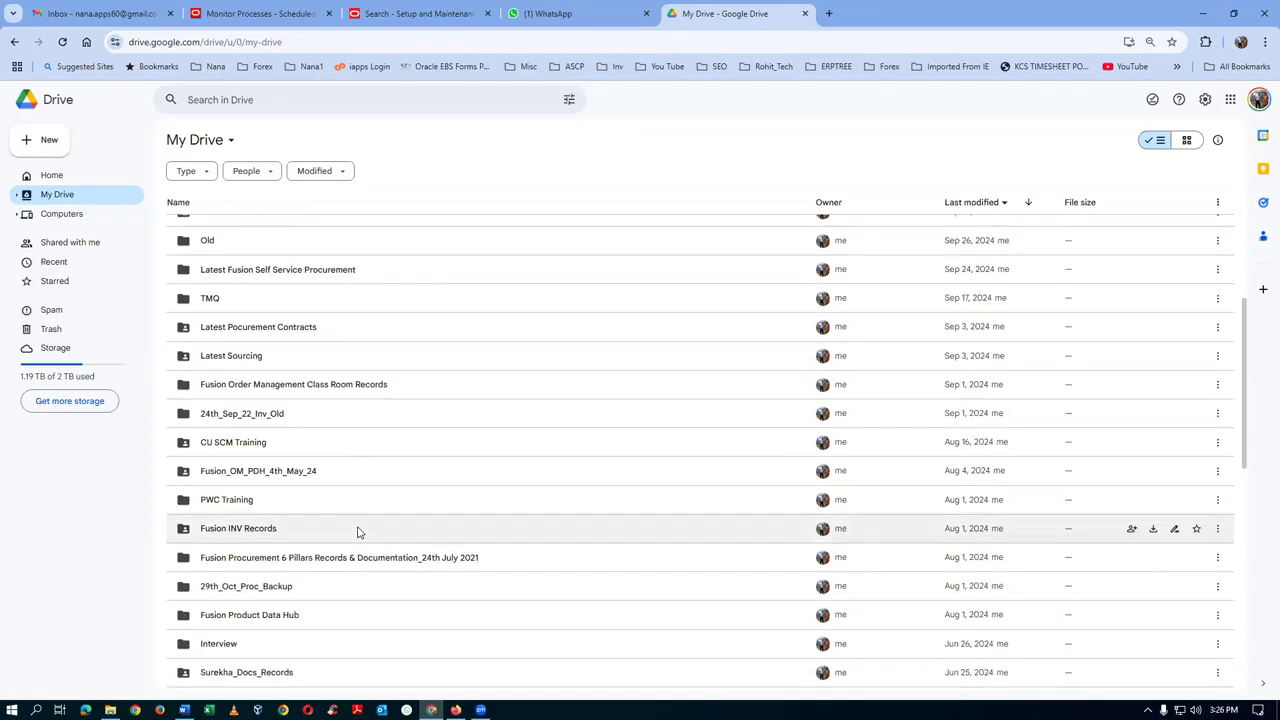
scroll(358, 532, "down", 5)
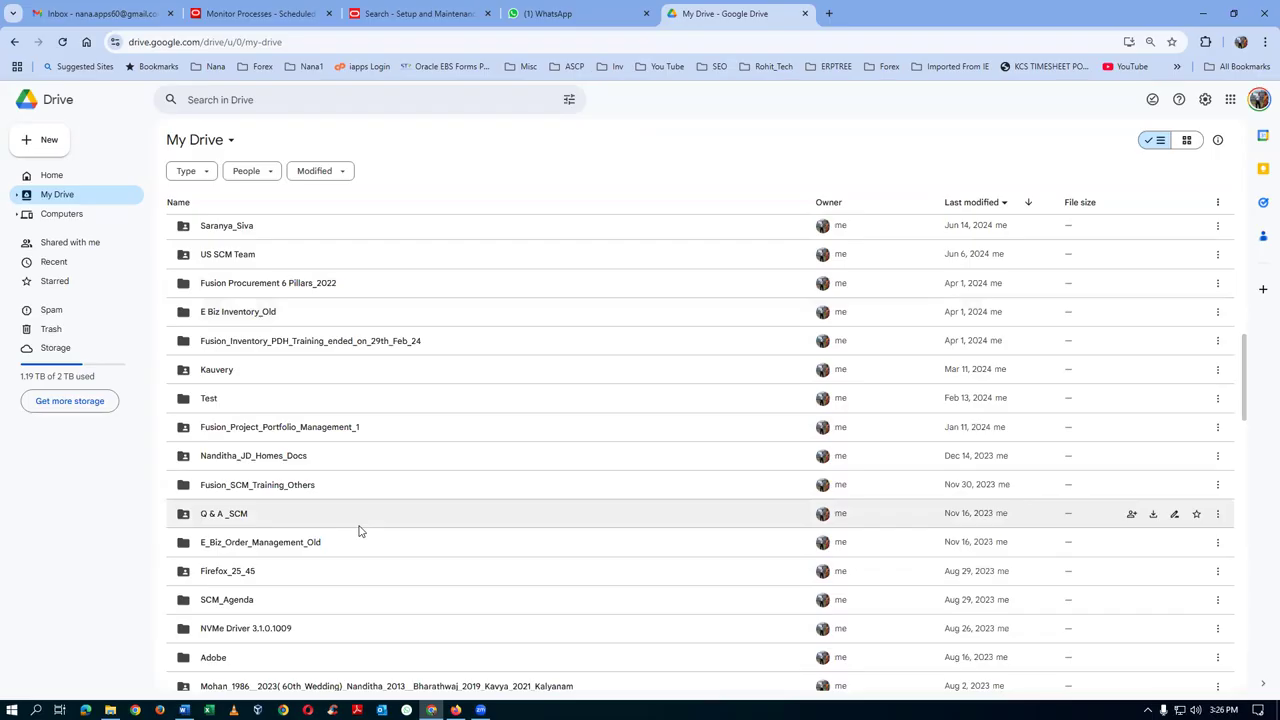
scroll(361, 531, "down", 3)
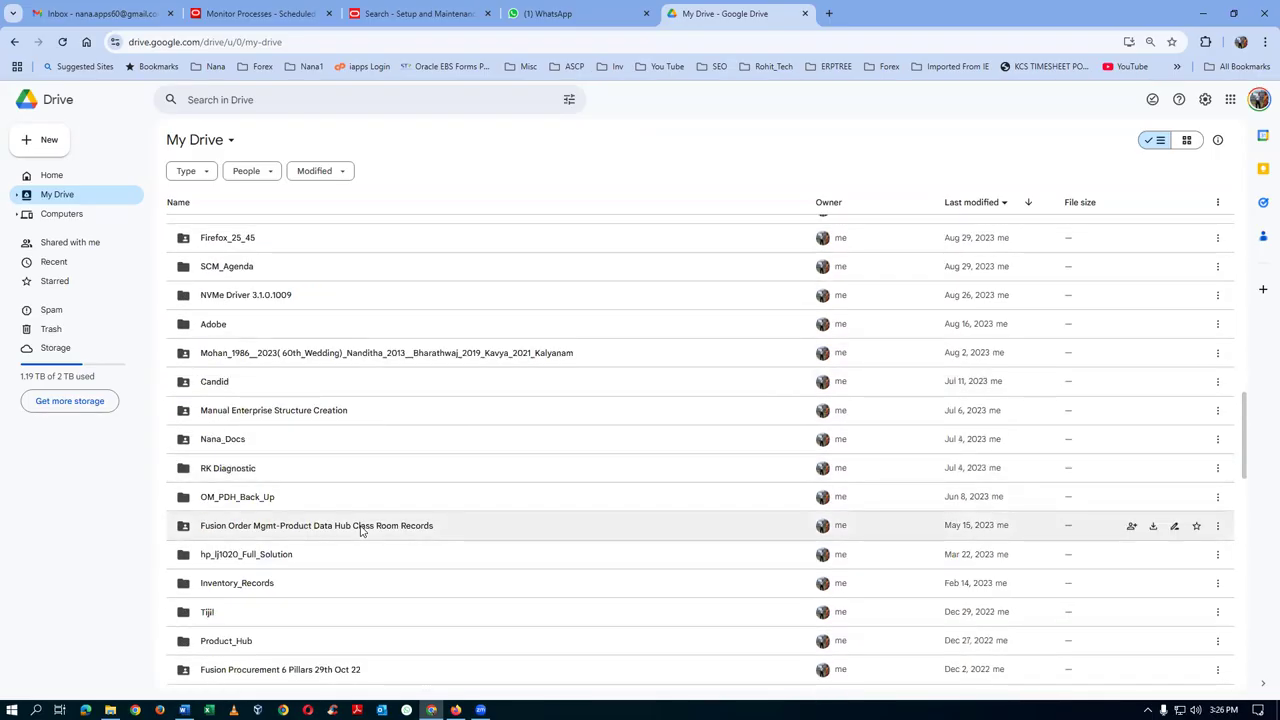
scroll(361, 531, "down", 3)
scroll(361, 531, "down", 2)
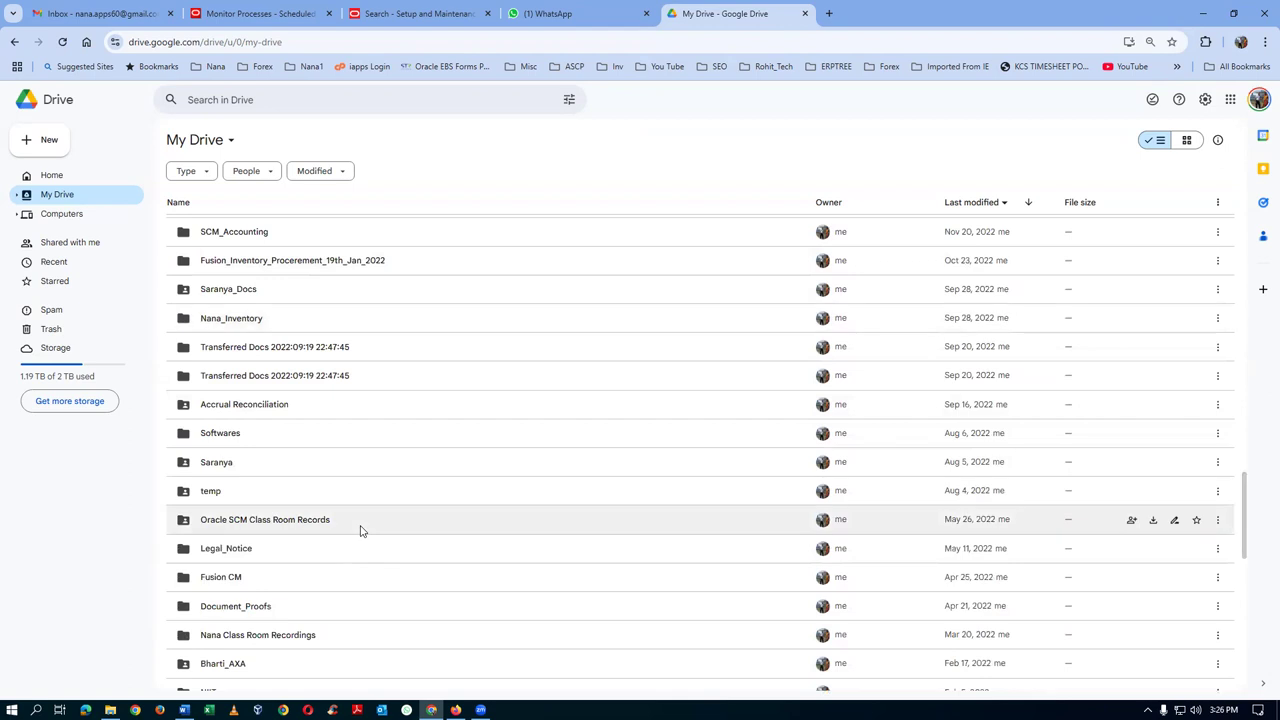
scroll(361, 531, "down", 2)
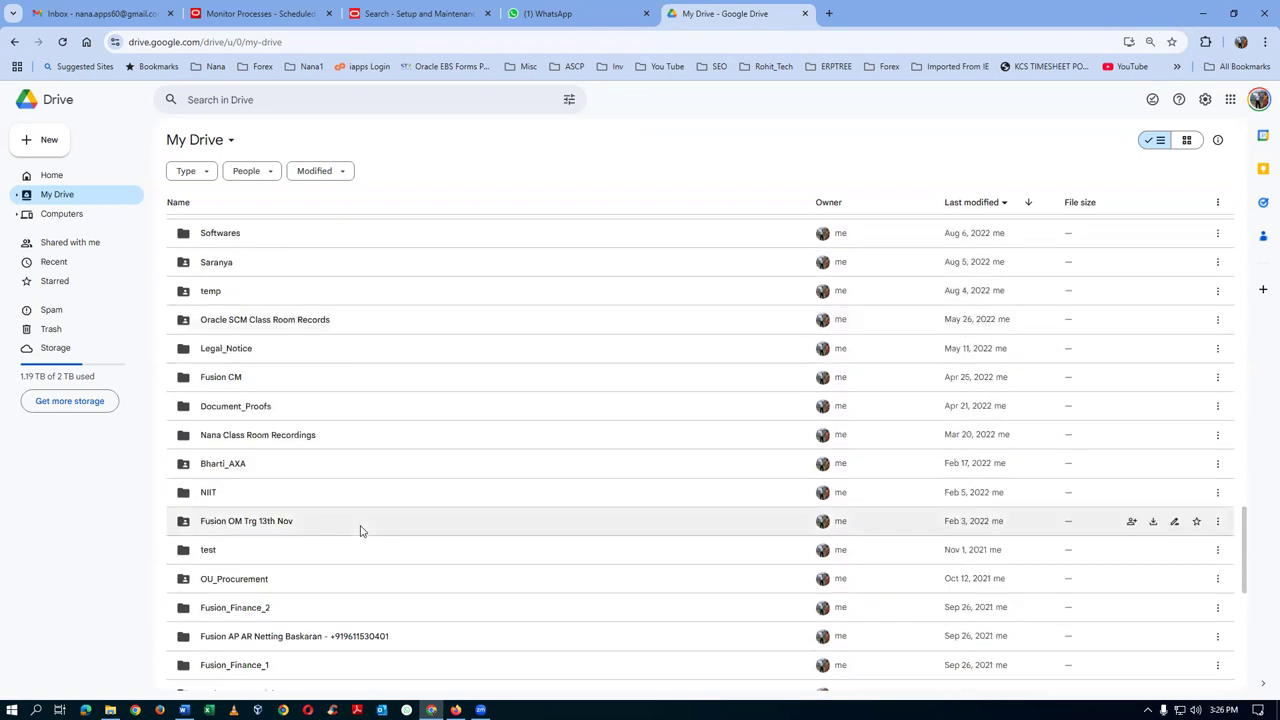
scroll(361, 531, "up", 2)
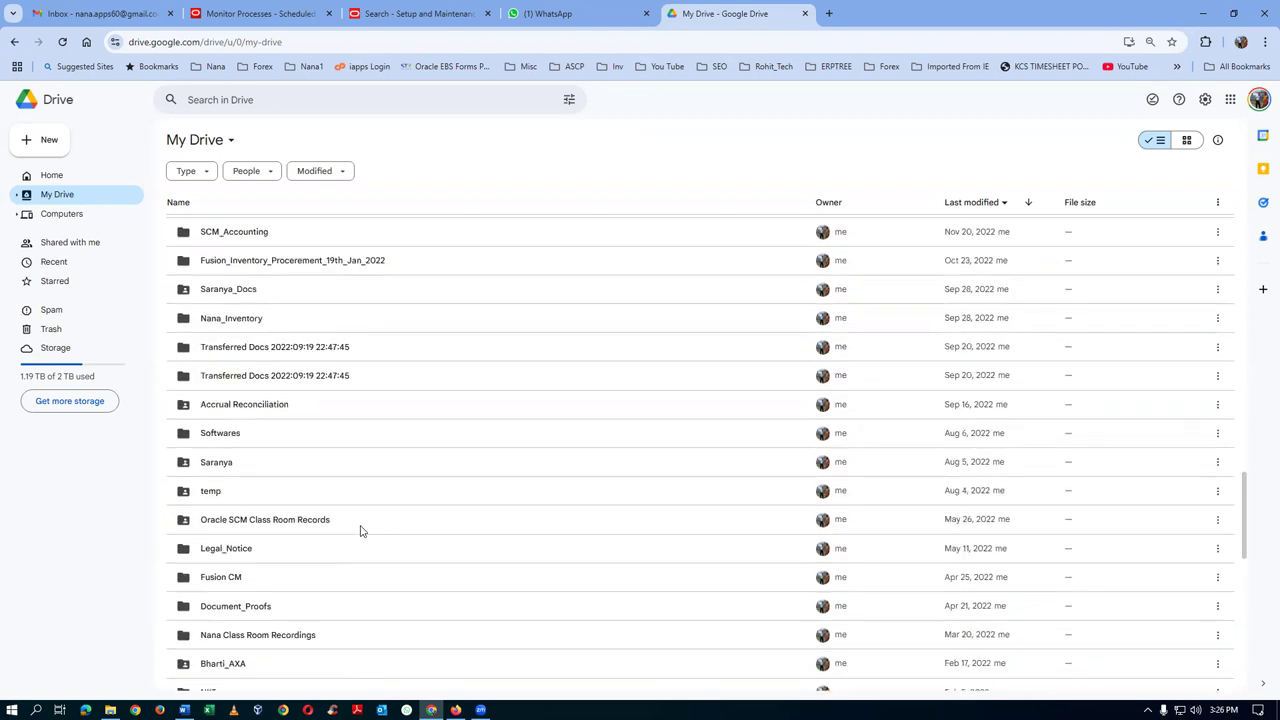
scroll(361, 531, "up", 2)
scroll(361, 531, "up", 2)
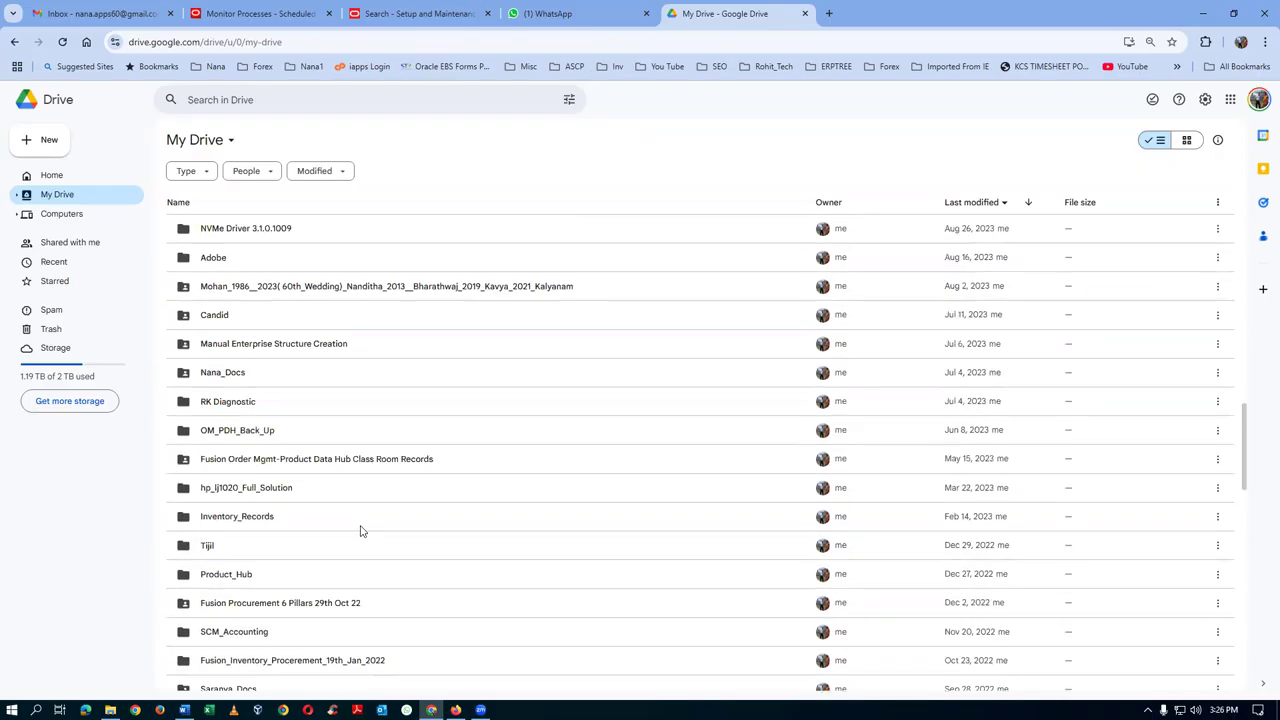
scroll(361, 531, "up", 2)
scroll(361, 531, "up", 4)
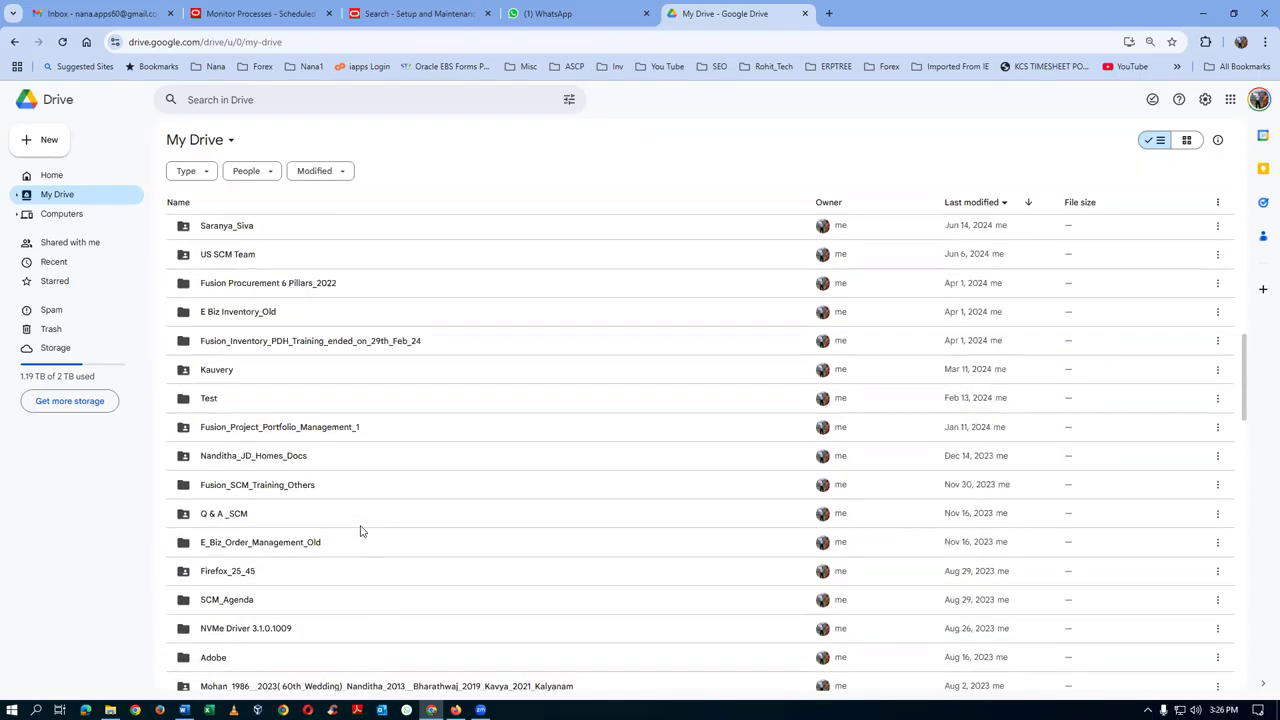
scroll(361, 531, "up", 3)
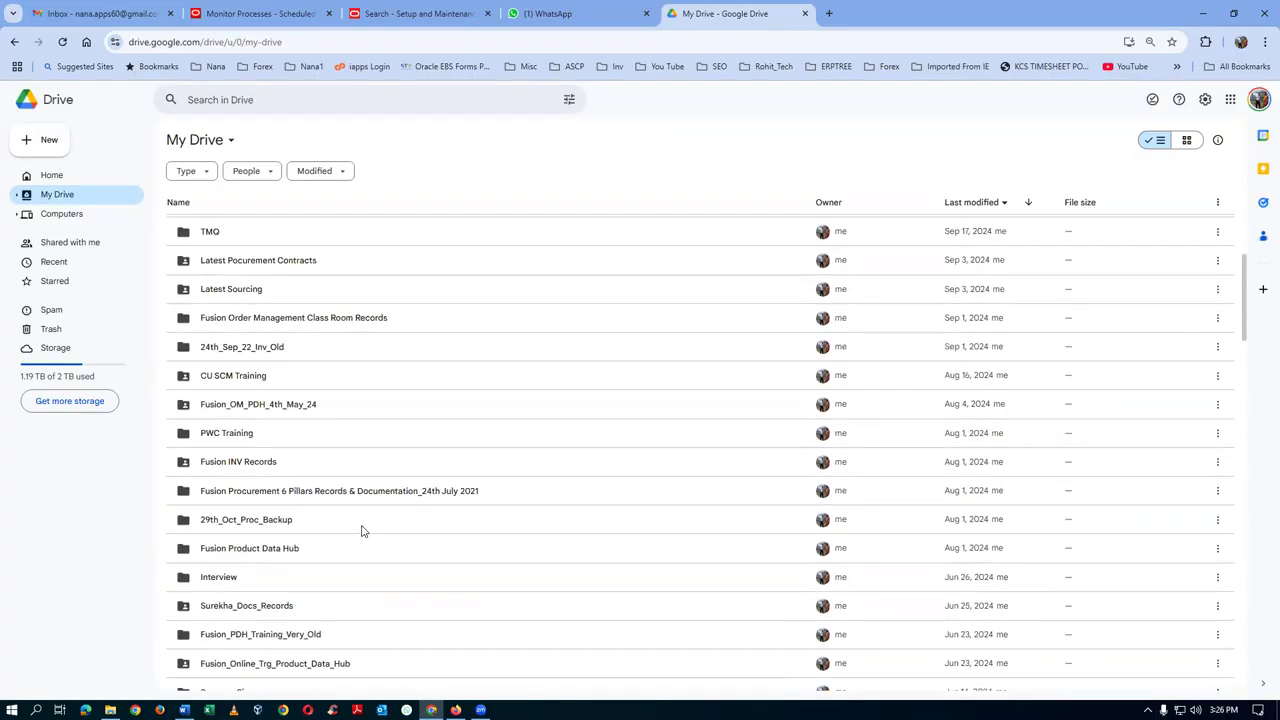
scroll(361, 531, "up", 3)
scroll(363, 531, "up", 1)
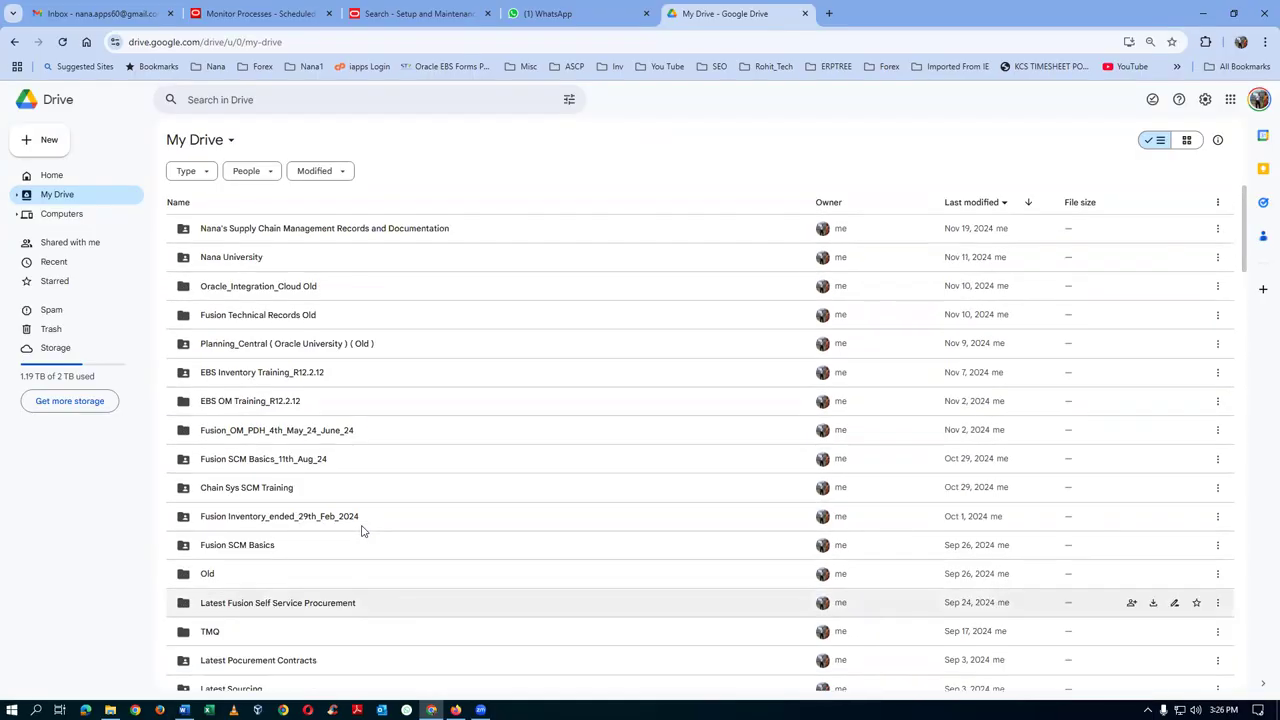
Search Drive for CU SCM Training and open the CU SCM Training subfolder inside the matching folder
left_click(221, 99)
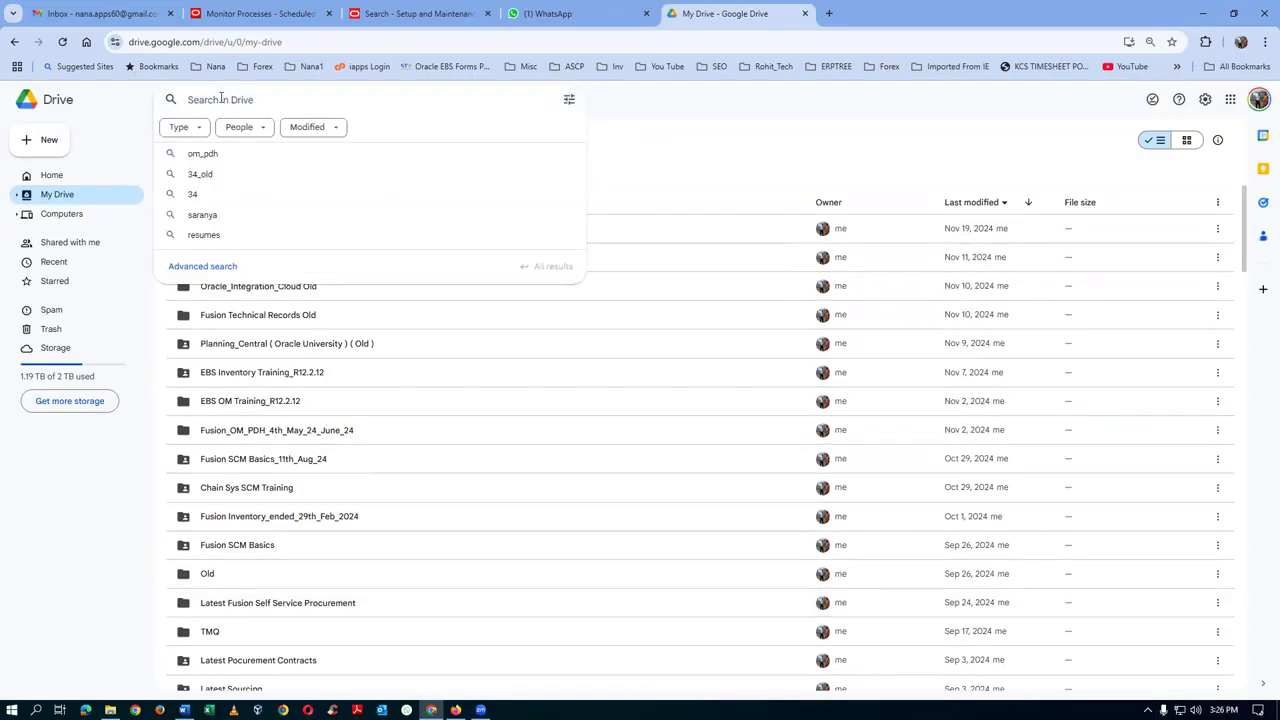
type("CU SC")
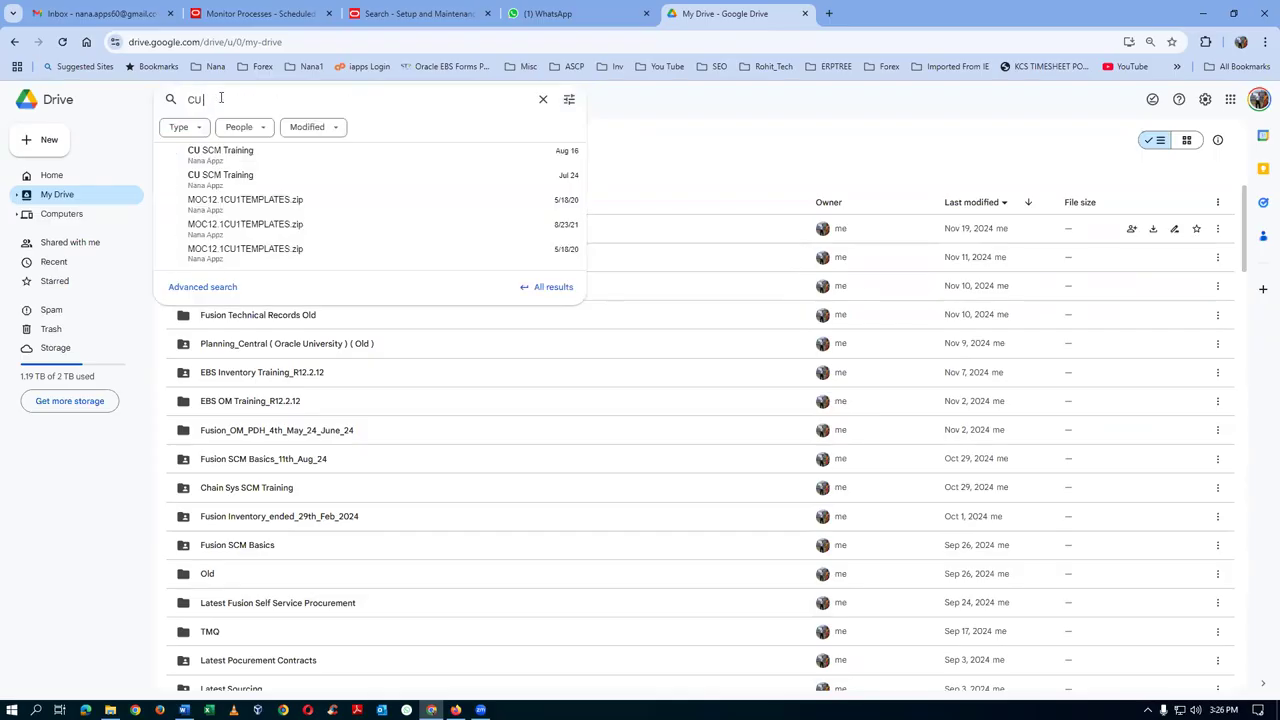
left_click(221, 153)
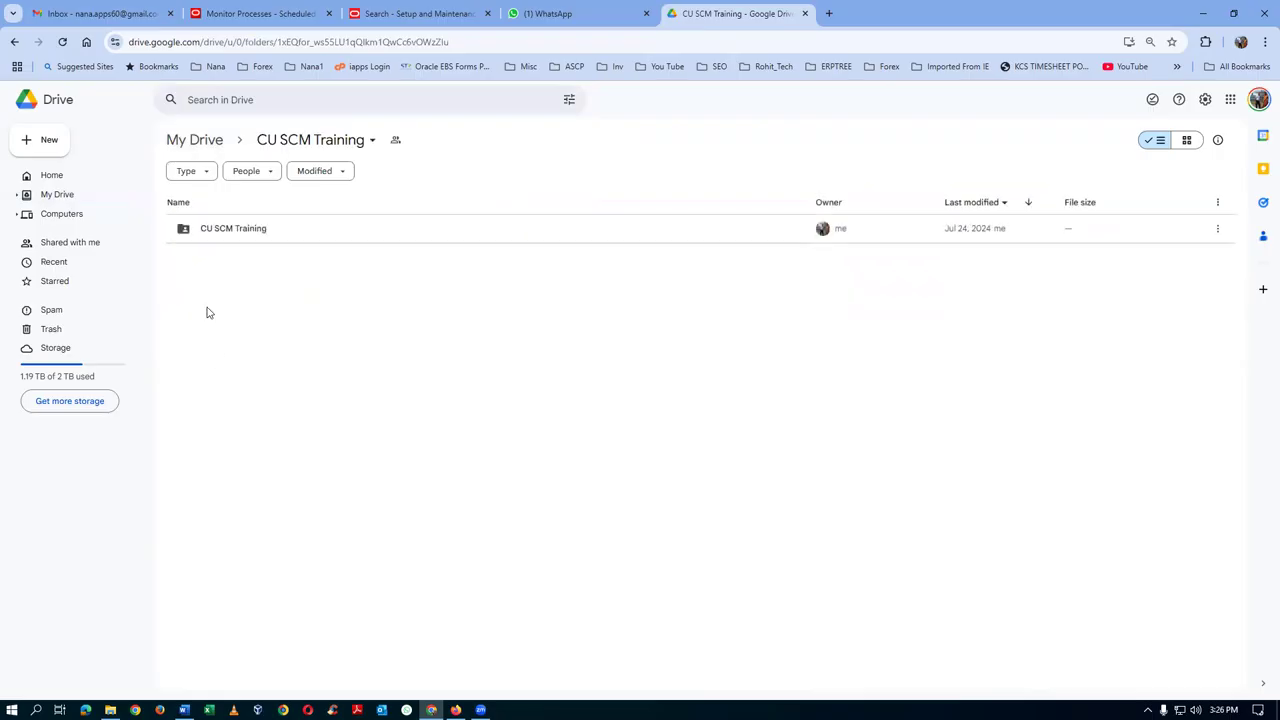
double_click(295, 232)
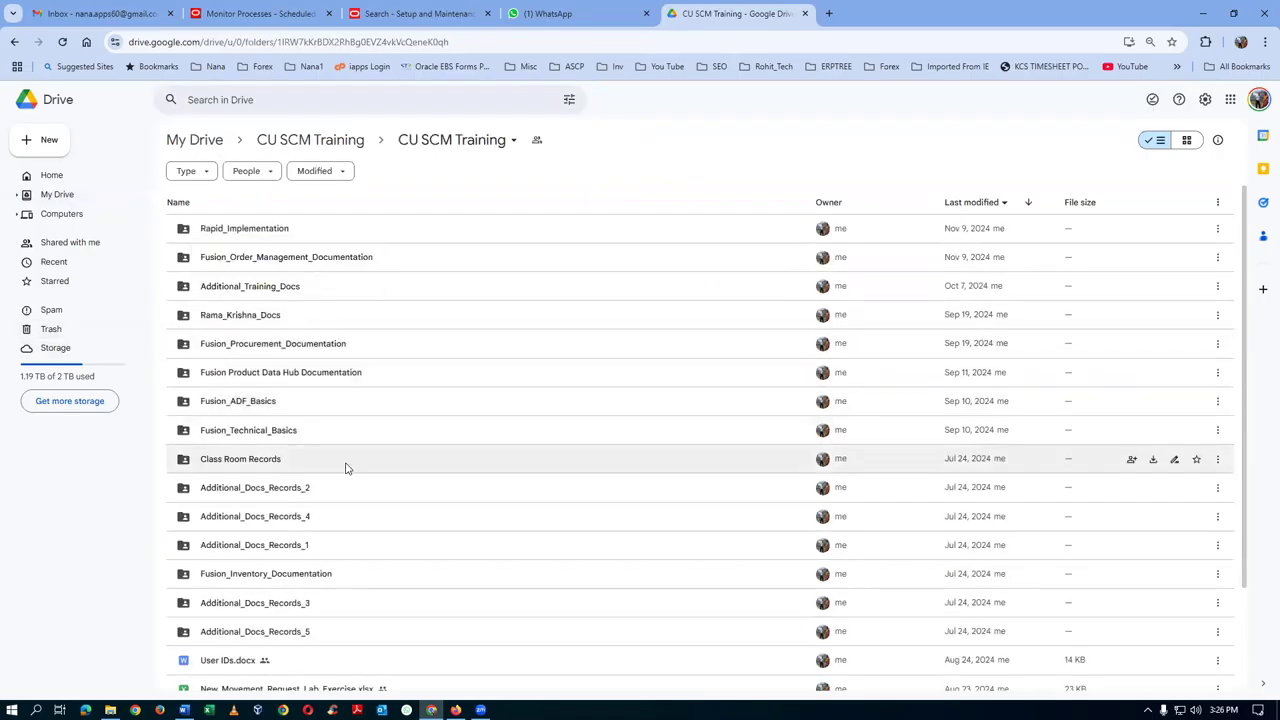
Upload the local Interface Trip Stop document to the Shipping folder inside Fusion_Order_Management_Documentation on Drive
double_click(407, 267)
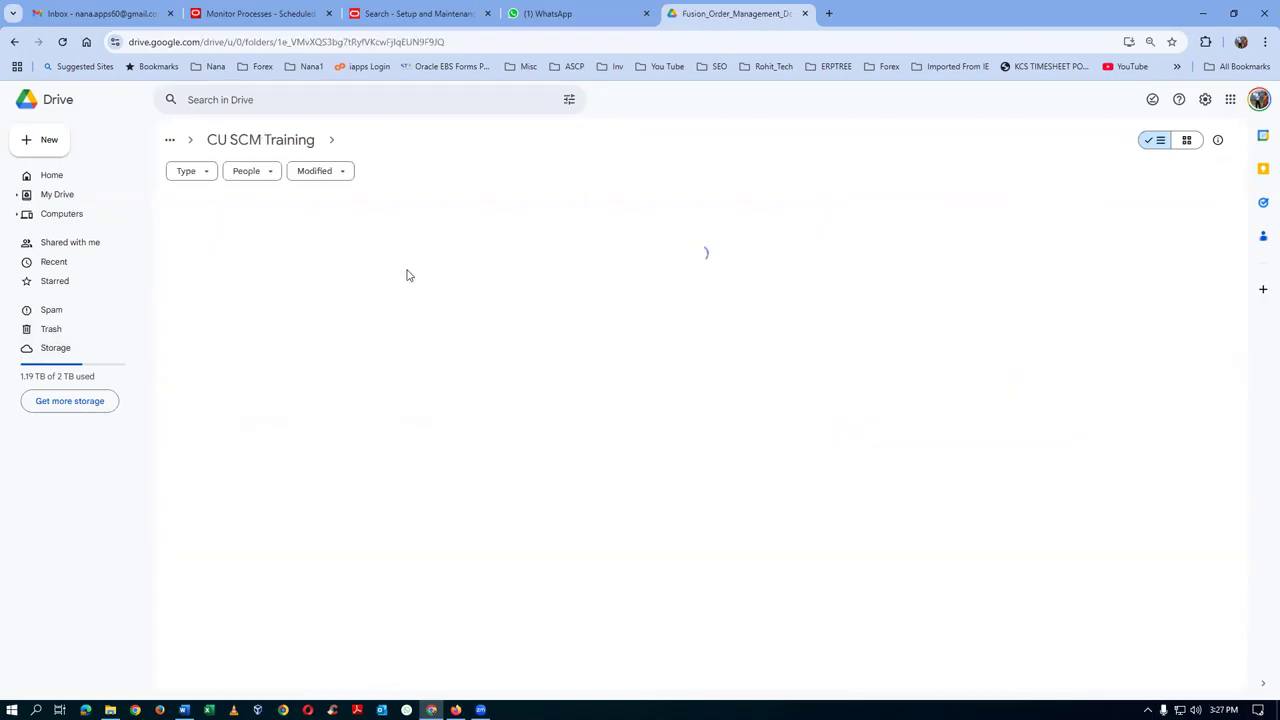
double_click(287, 242)
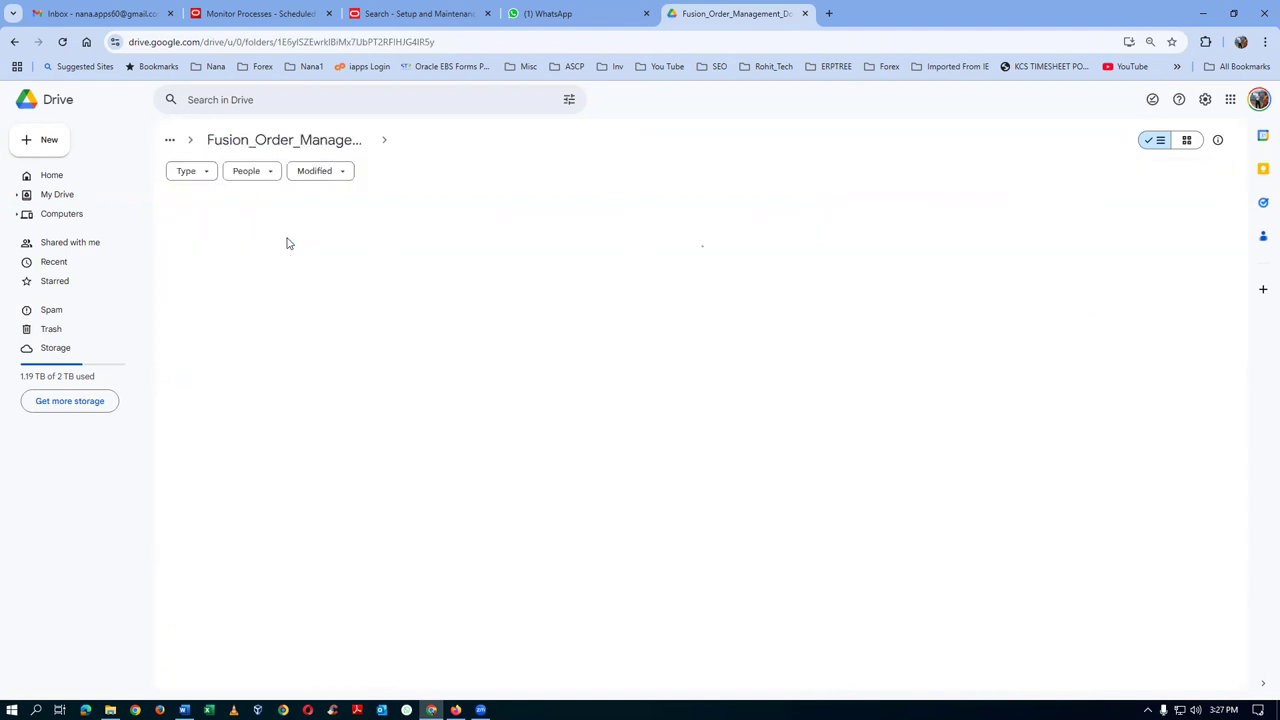
left_click(58, 145)
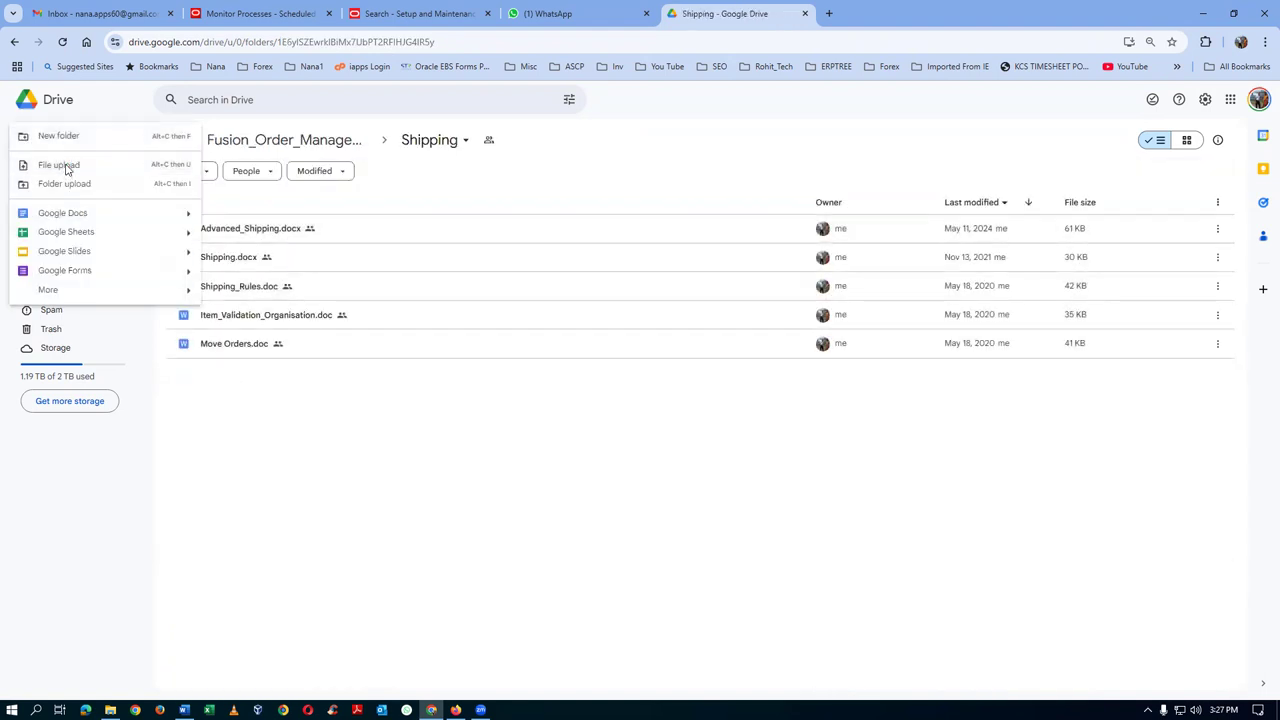
left_click(62, 165)
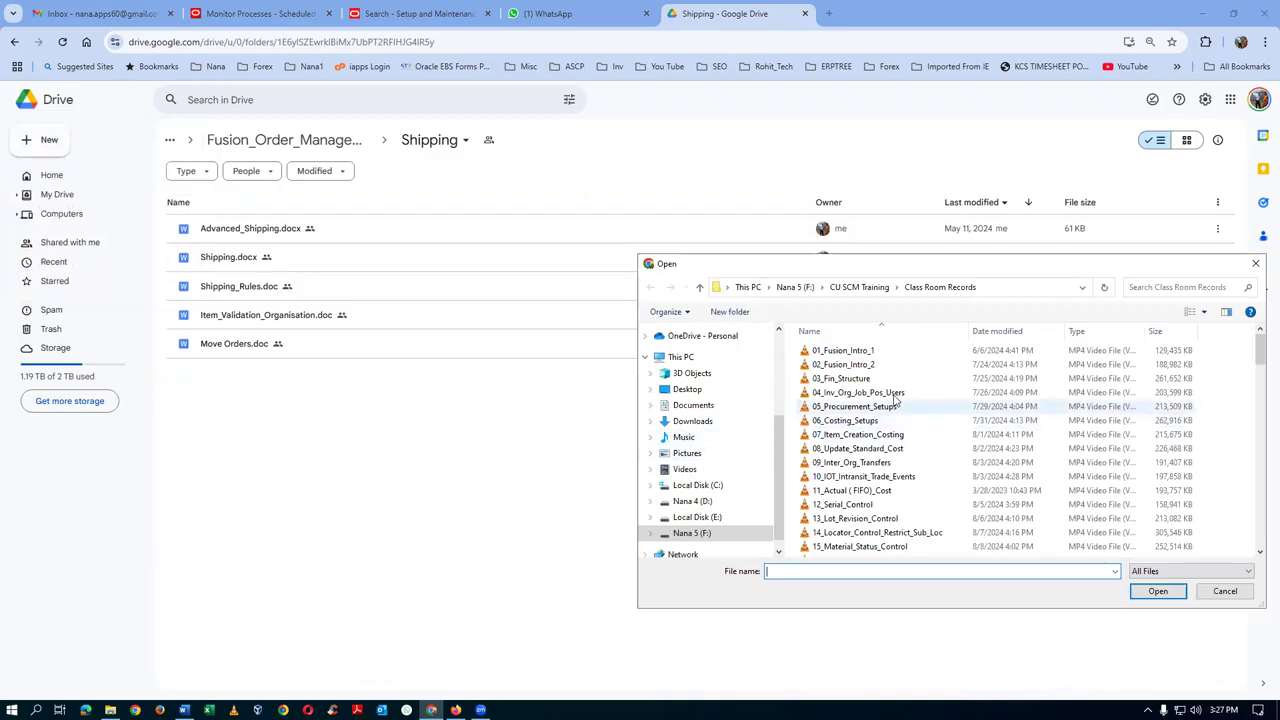
left_click(851, 290)
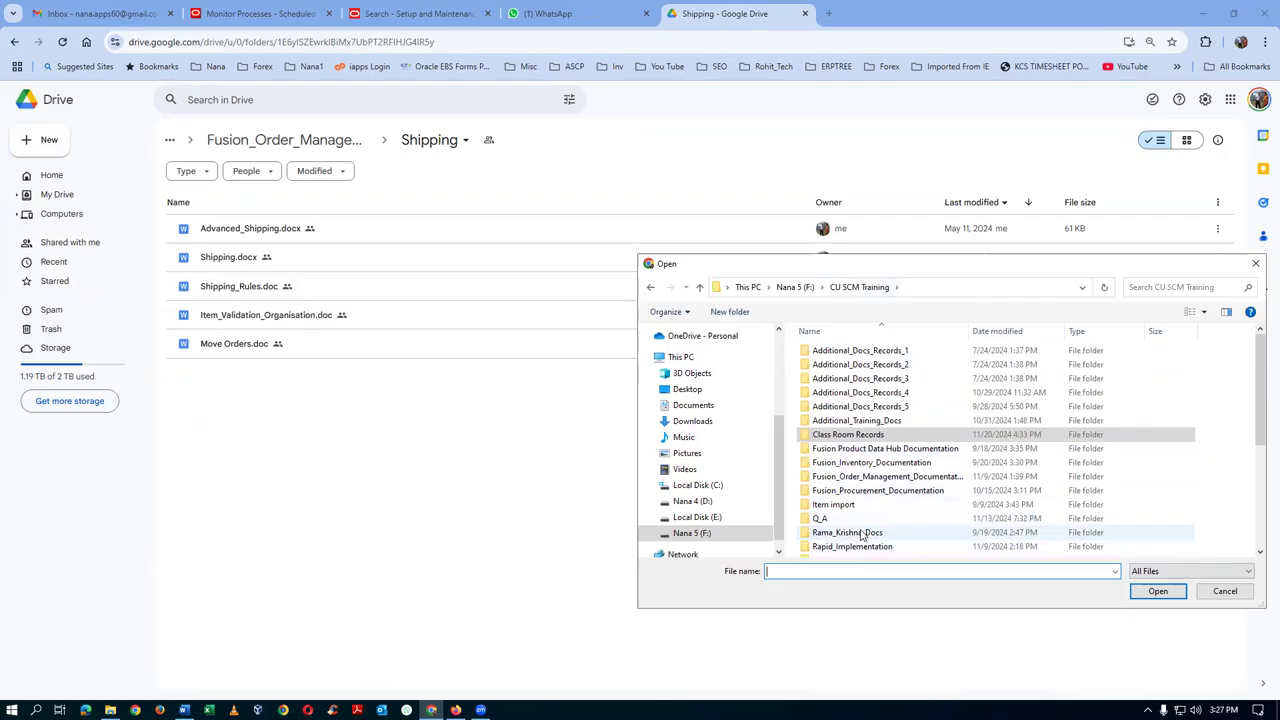
double_click(868, 476)
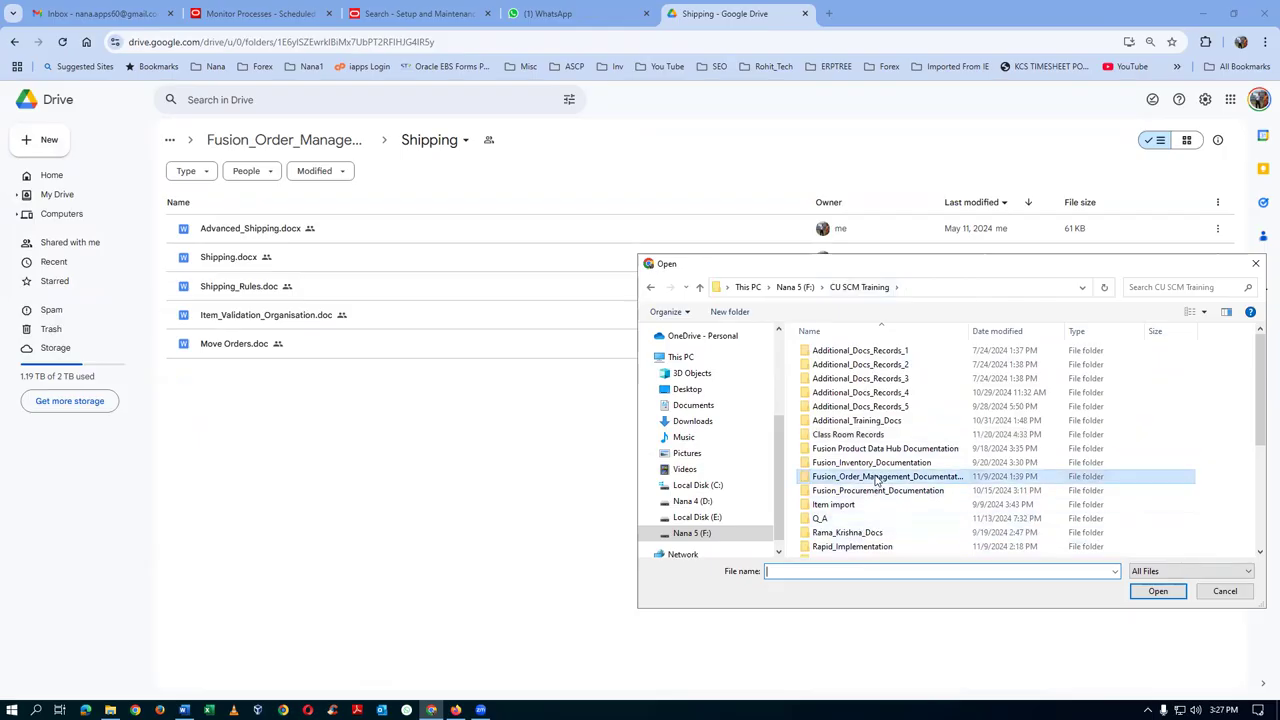
double_click(857, 352)
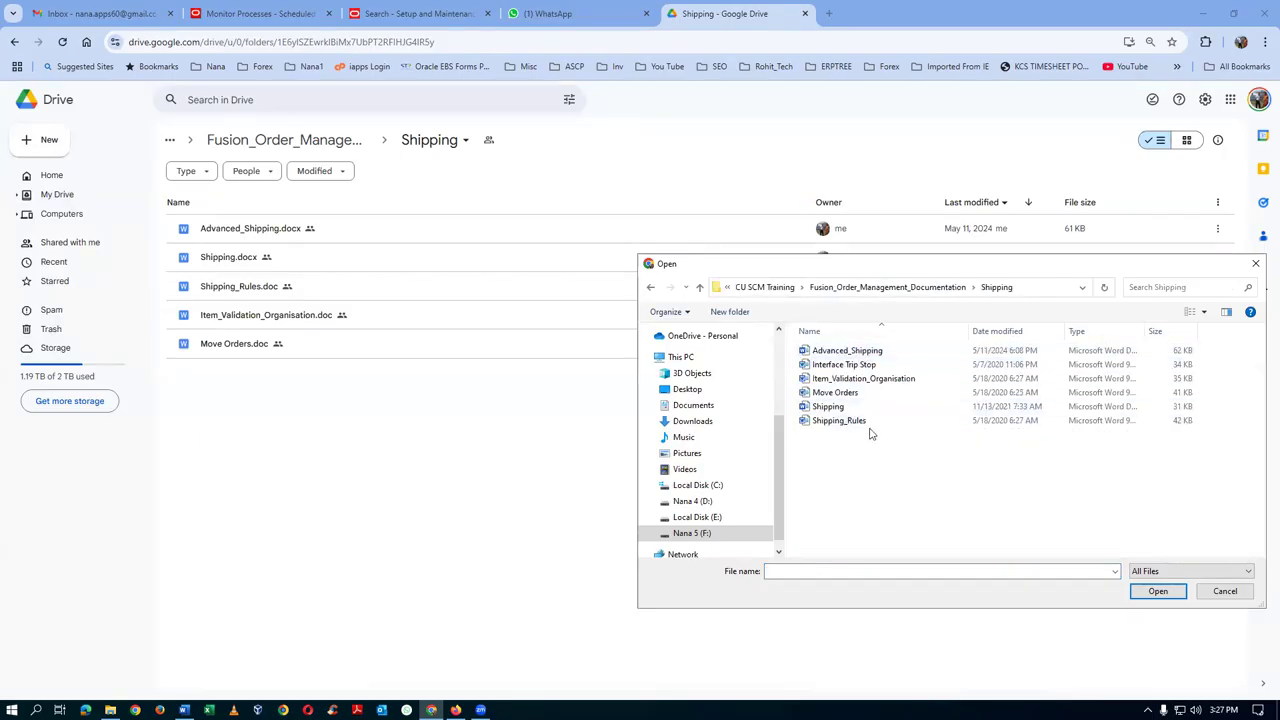
left_click(868, 364)
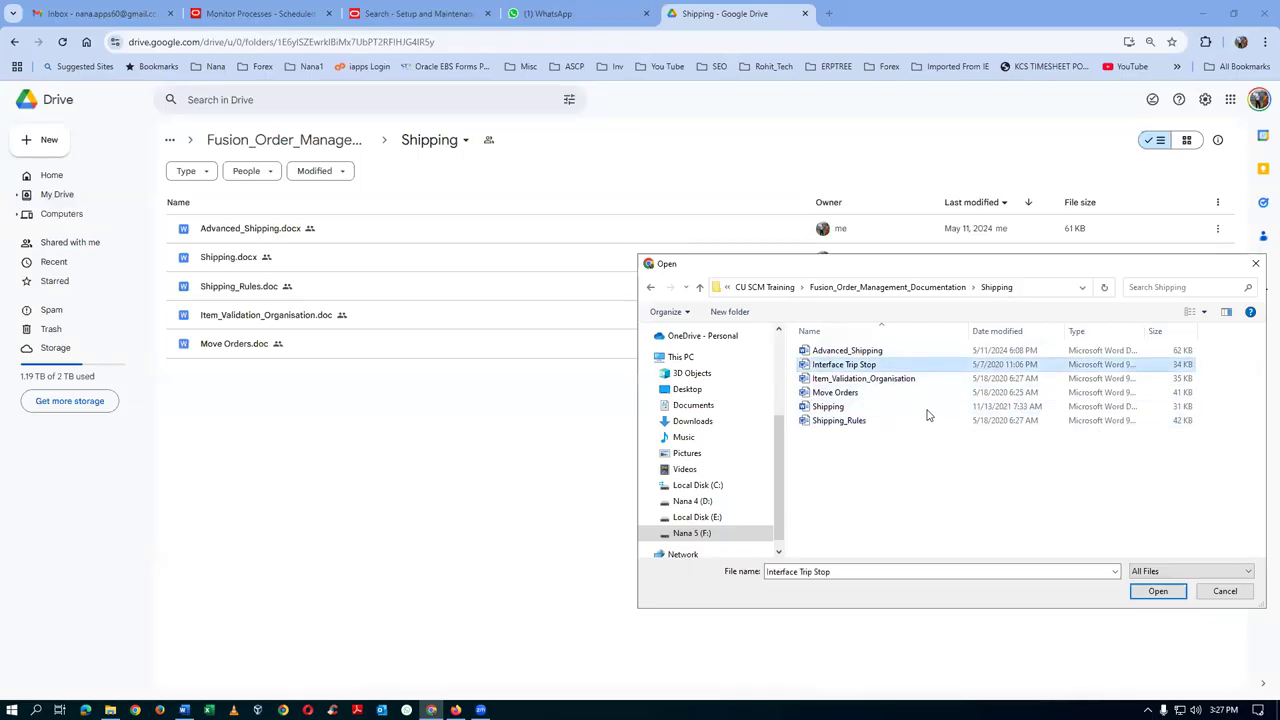
left_click(1157, 591)
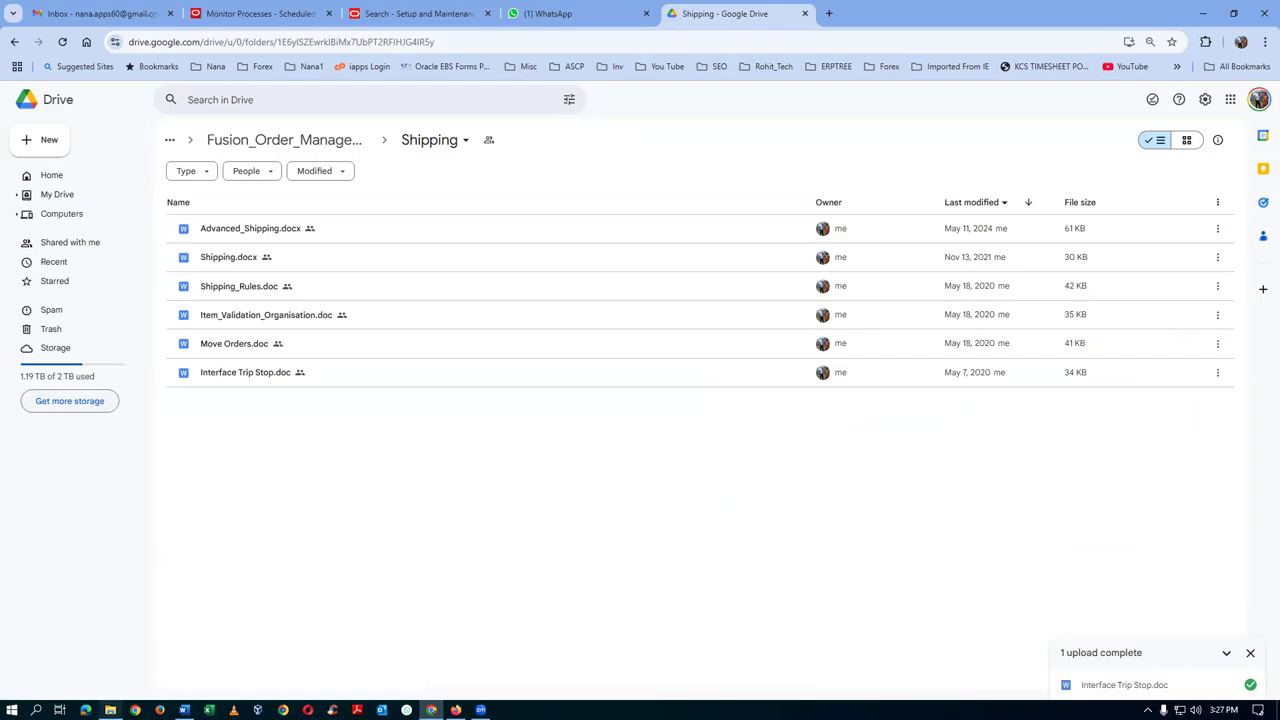
Switch to File Explorer and open the Shipping document in Word, enlarged for reading
left_click(110, 710)
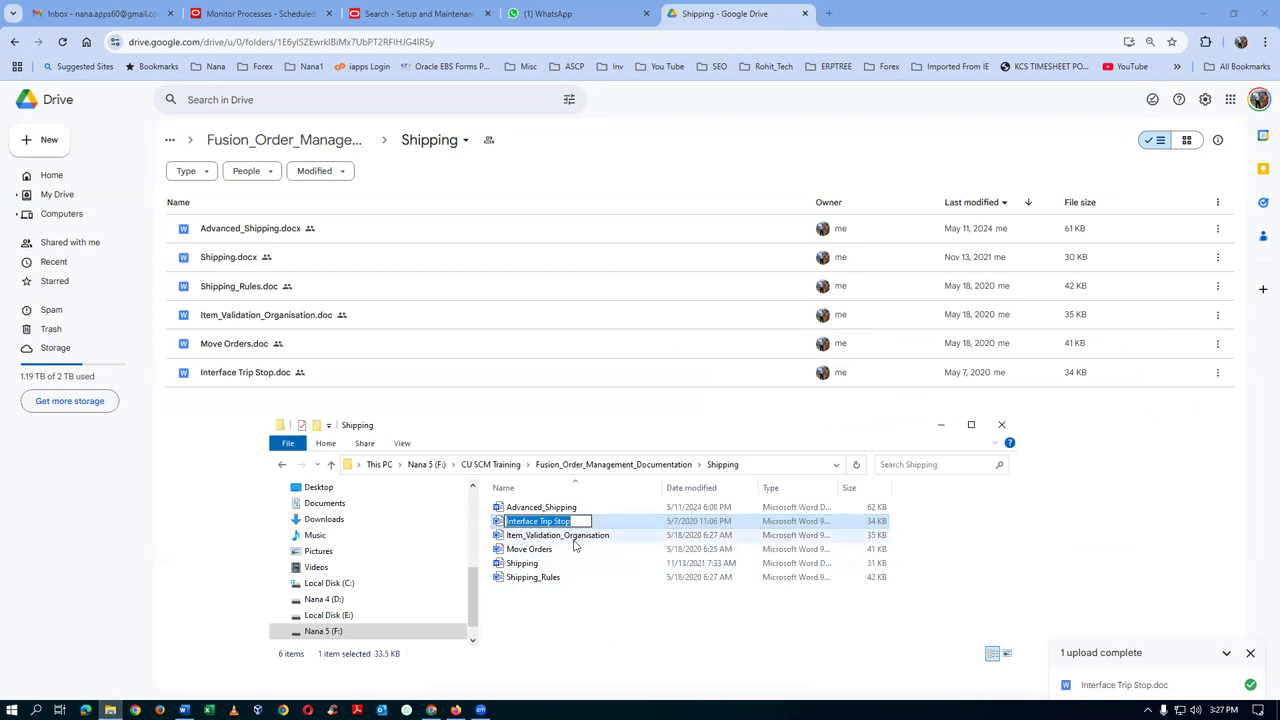
left_click(574, 535)
left_click(574, 526)
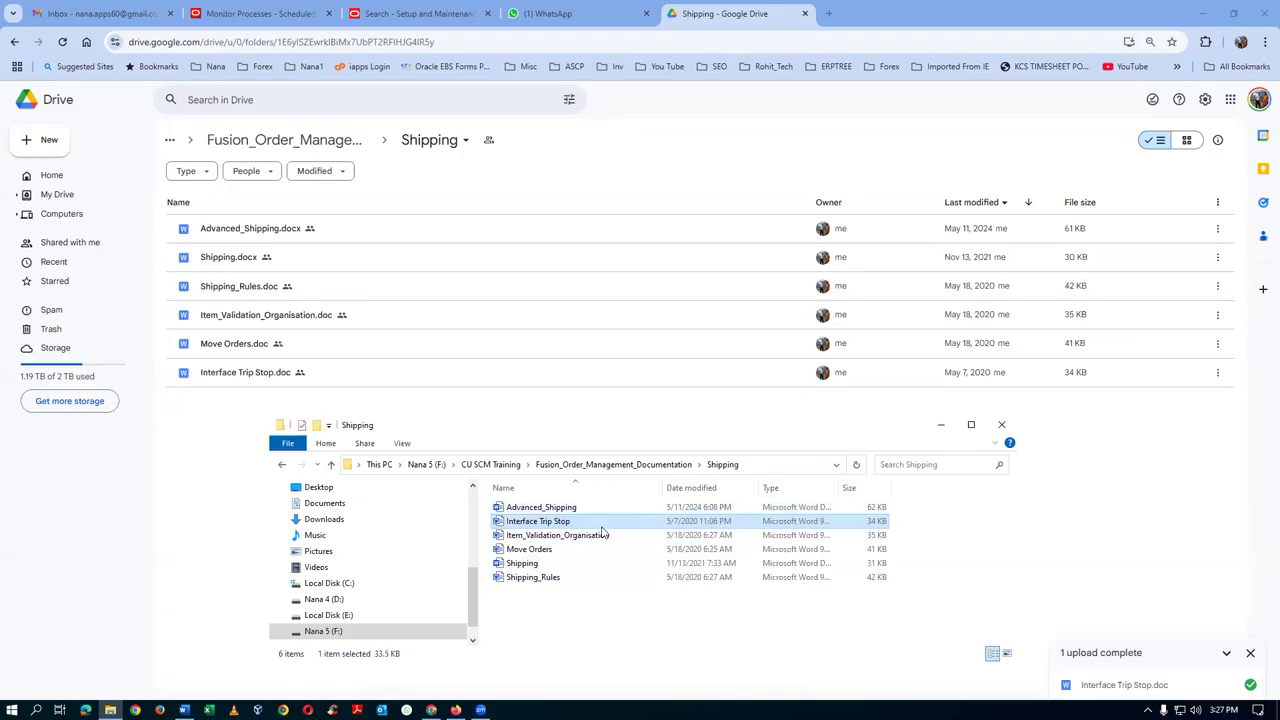
left_click(547, 566)
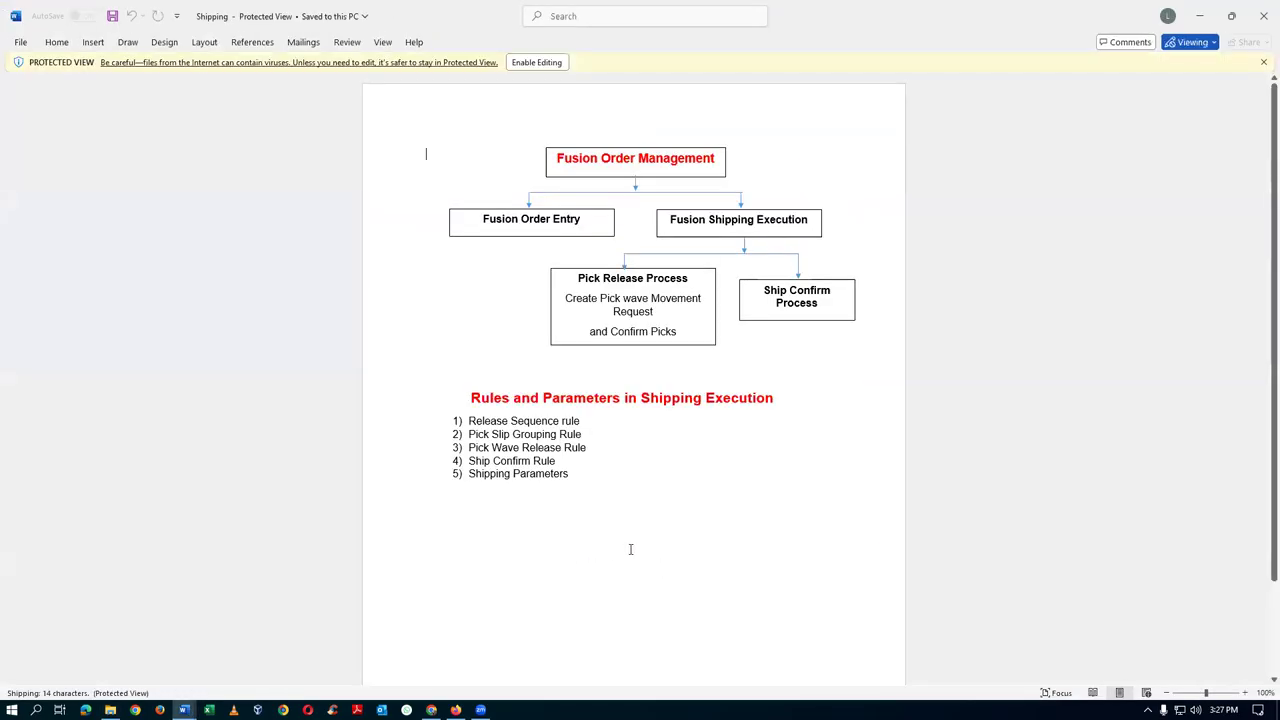
scroll(630, 549, "up", 3, "ctrl")
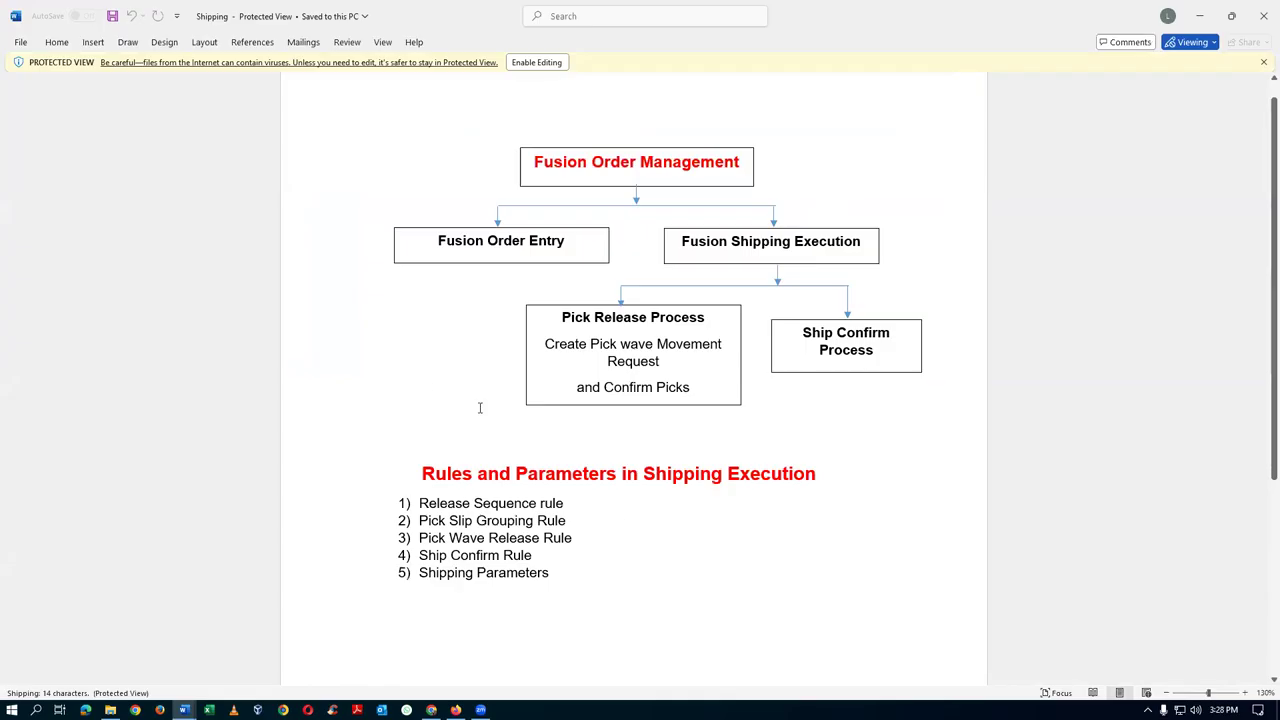
Examine the Pick Release Process box and highlight the Ship Confirm Process text in the Fusion Order Management diagram
left_click(586, 317)
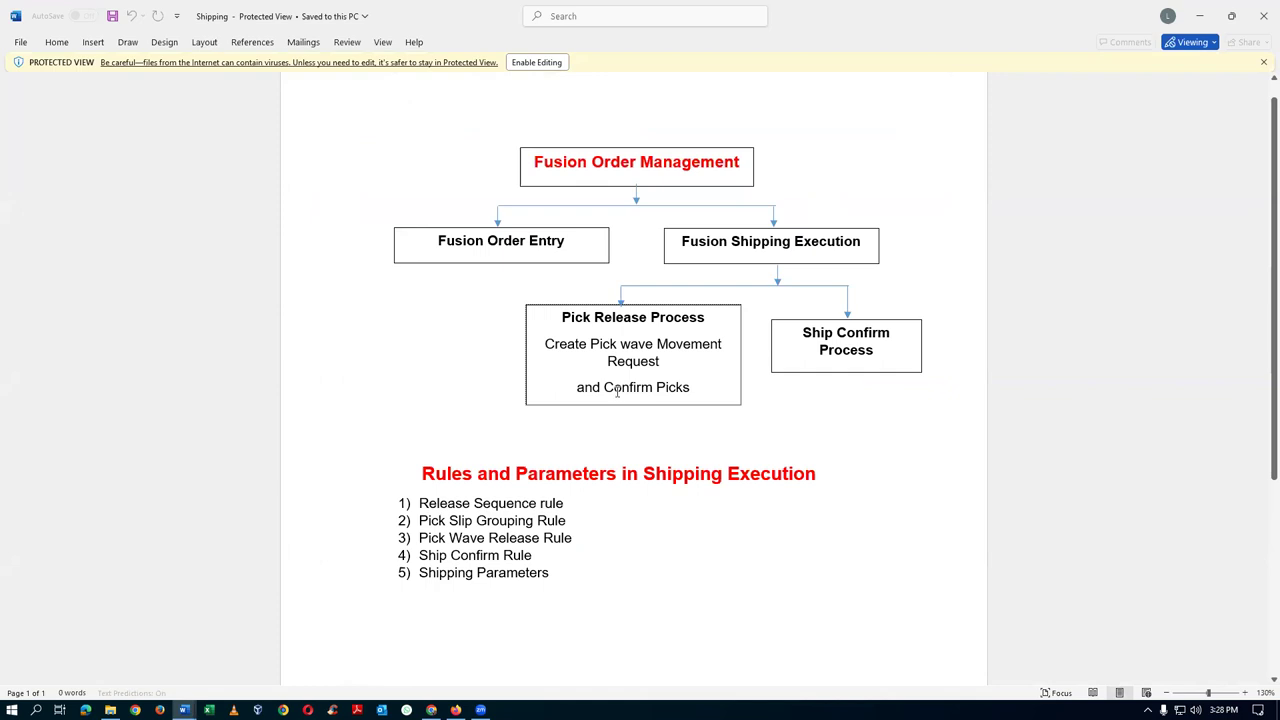
left_click(868, 349)
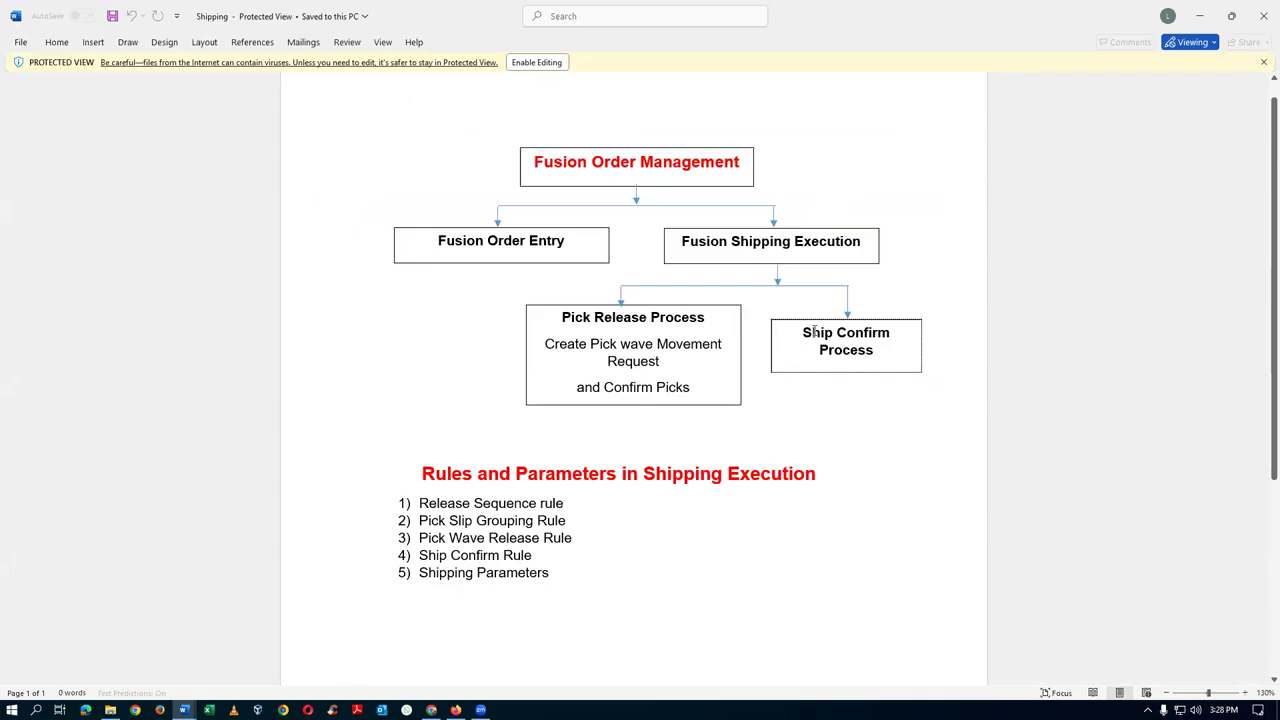
left_click_drag(814, 332, 865, 348)
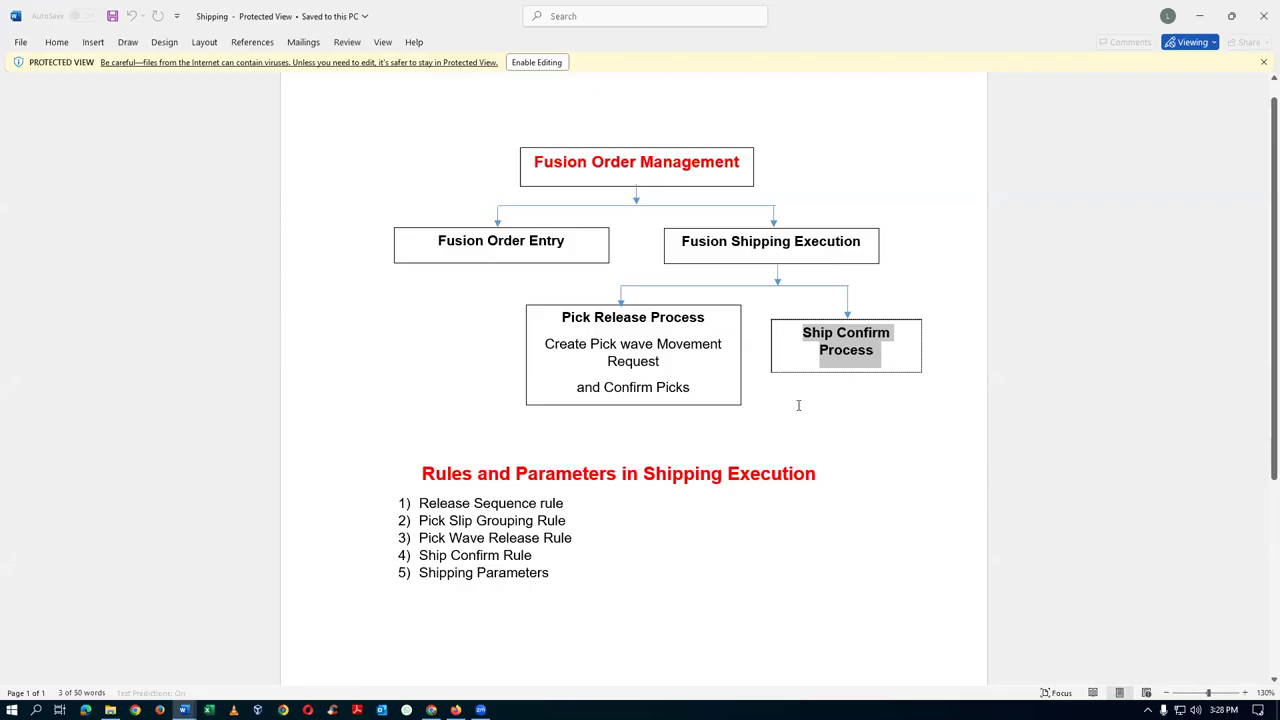
Open the Interface Trip Stop document from the local Shipping folder and examine its Defer Interface and Do Not Defer Interface branches
key("alt+Tab")
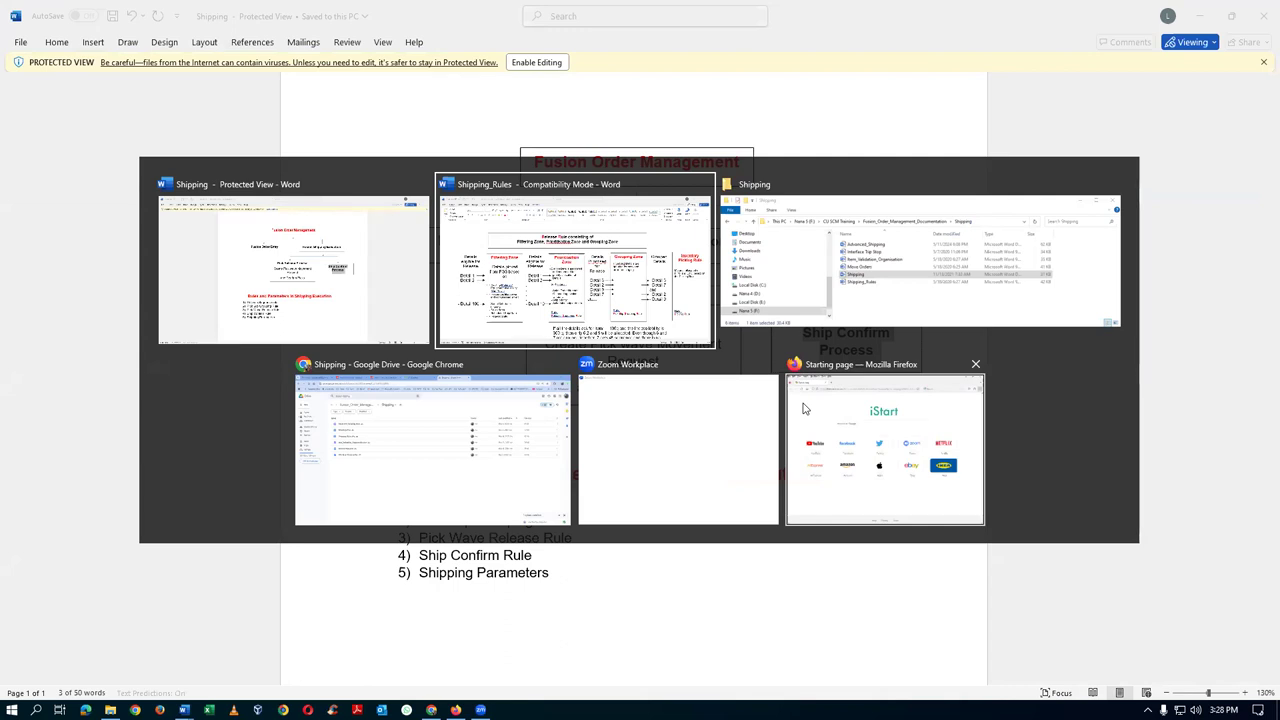
key("Tab")
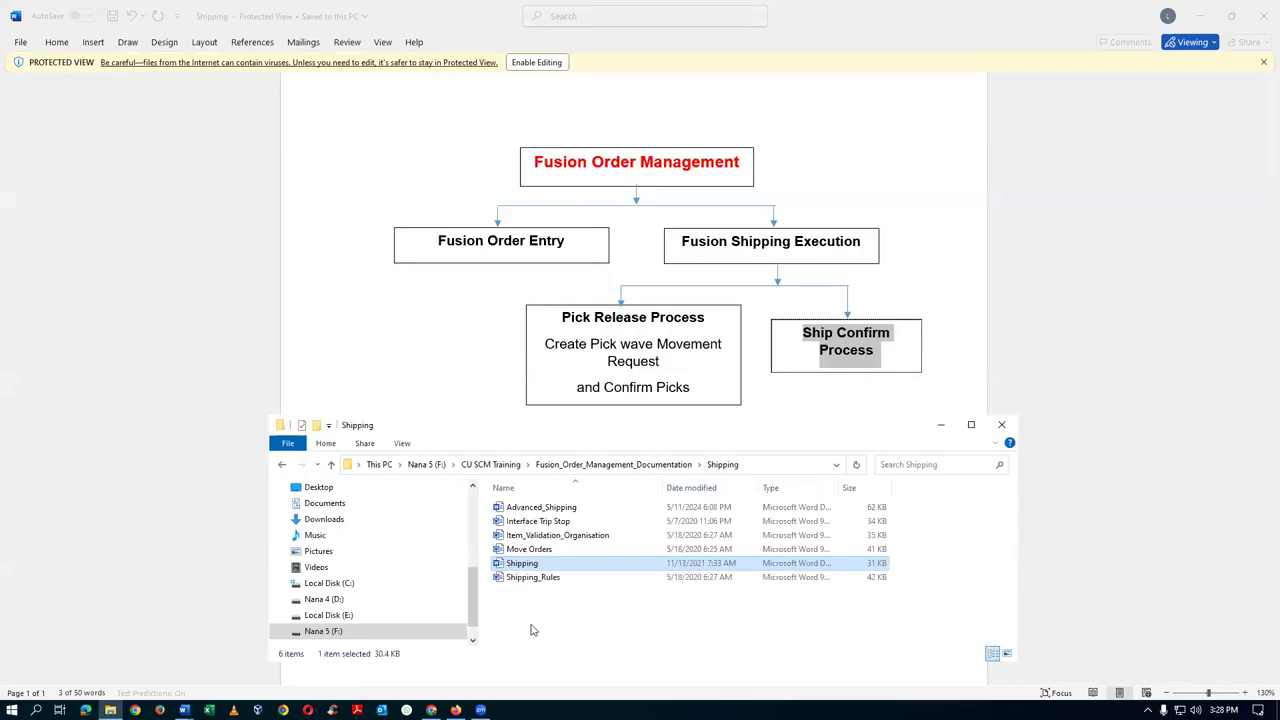
double_click(566, 521)
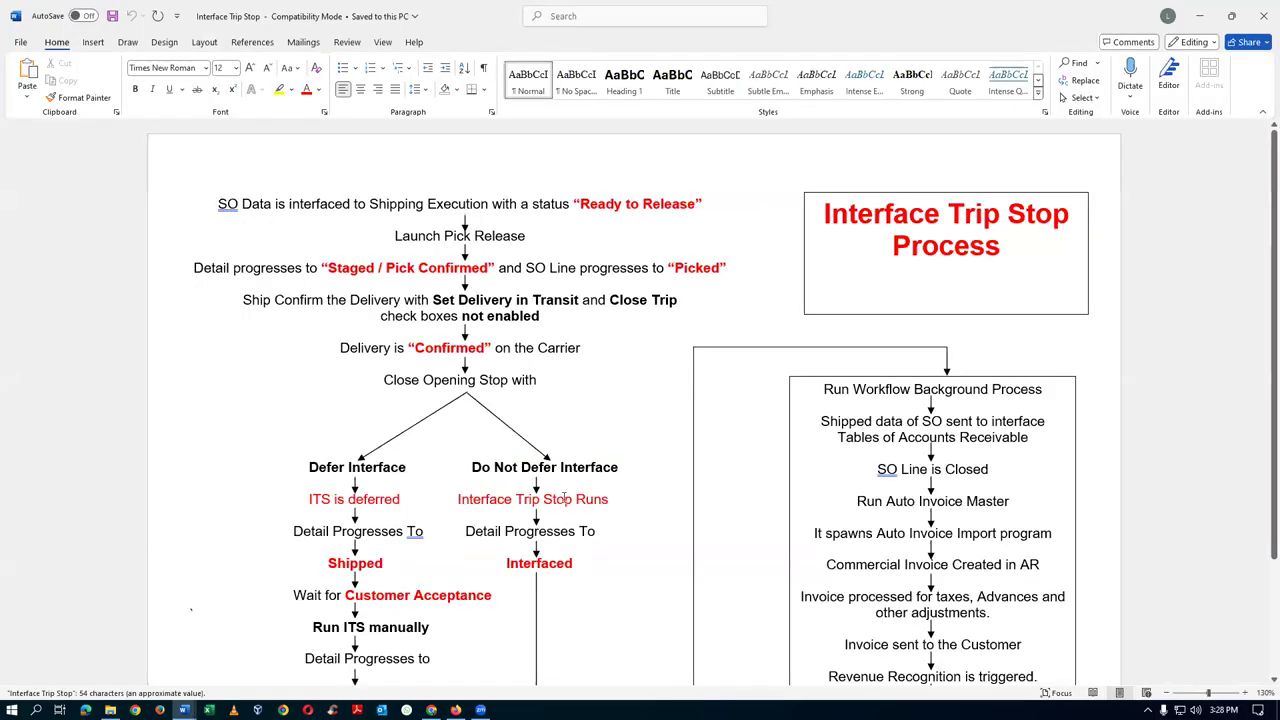
scroll(522, 497, "down", 2)
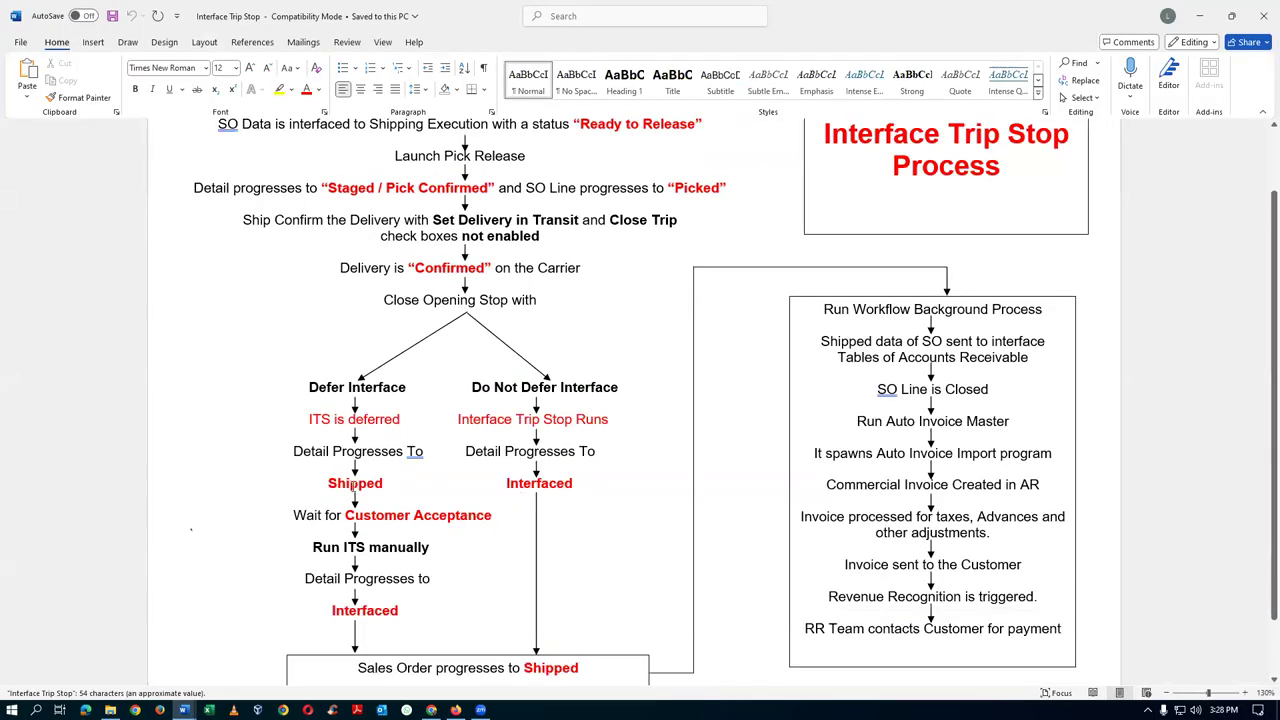
left_click(482, 387)
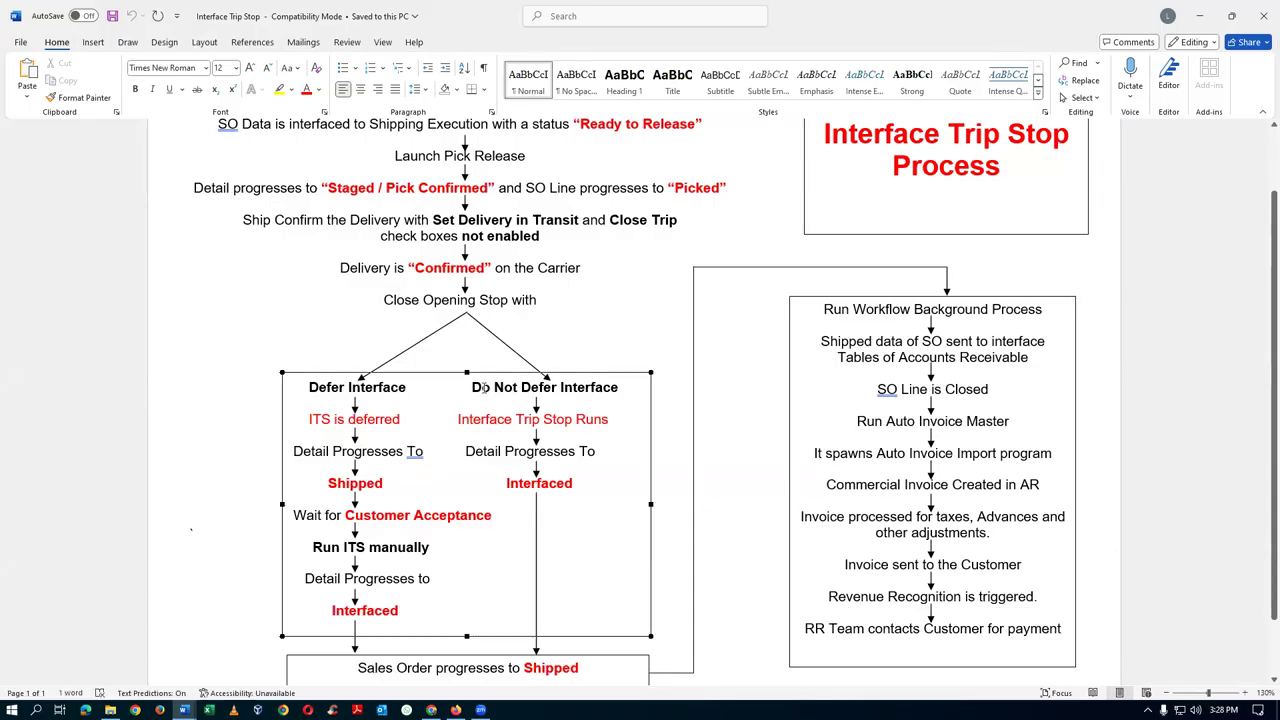
left_click(482, 387)
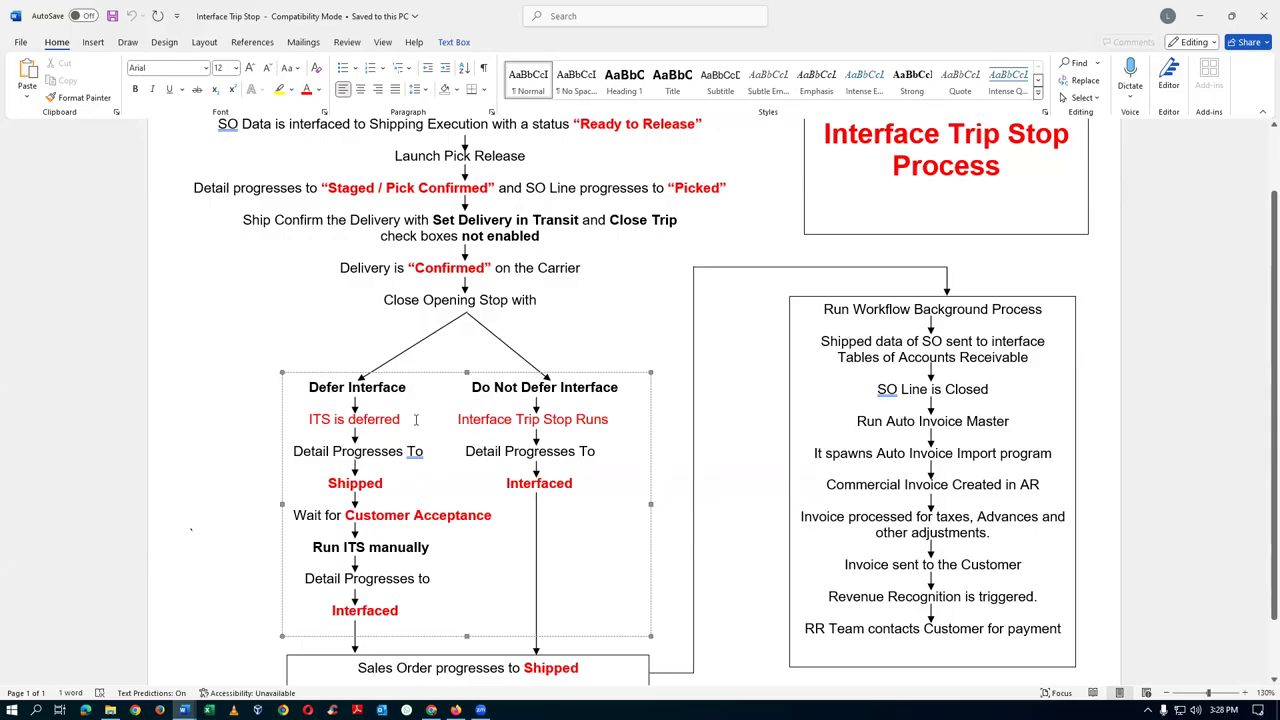
left_click(379, 390)
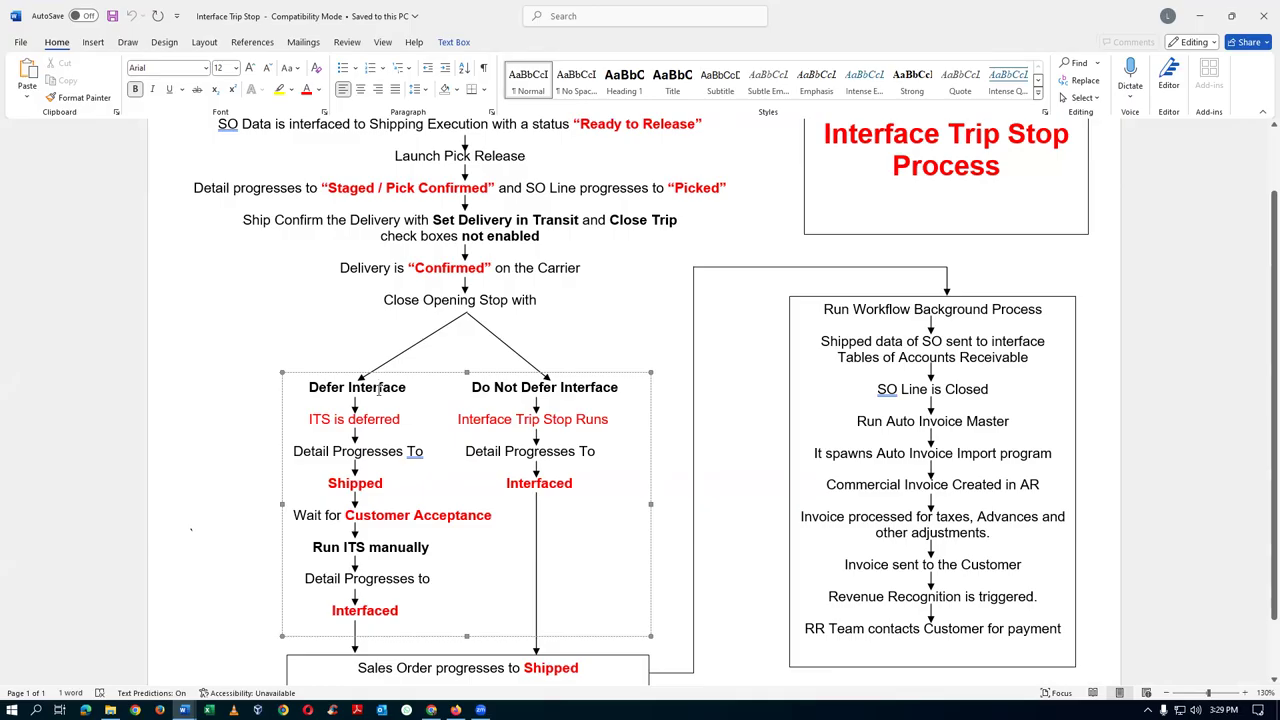
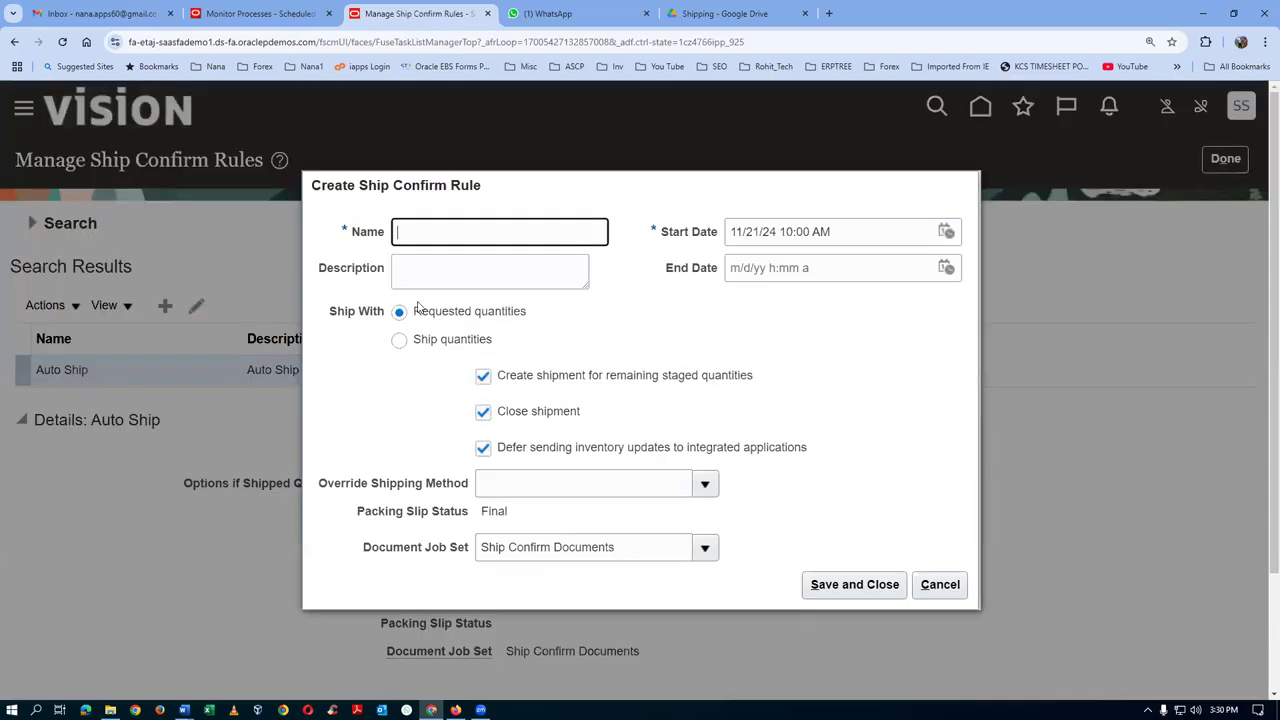
Name the new ship confirm rule t01_ship_confirm_rule and copy the same text into its description
type("t01_ship_confirm_rule")
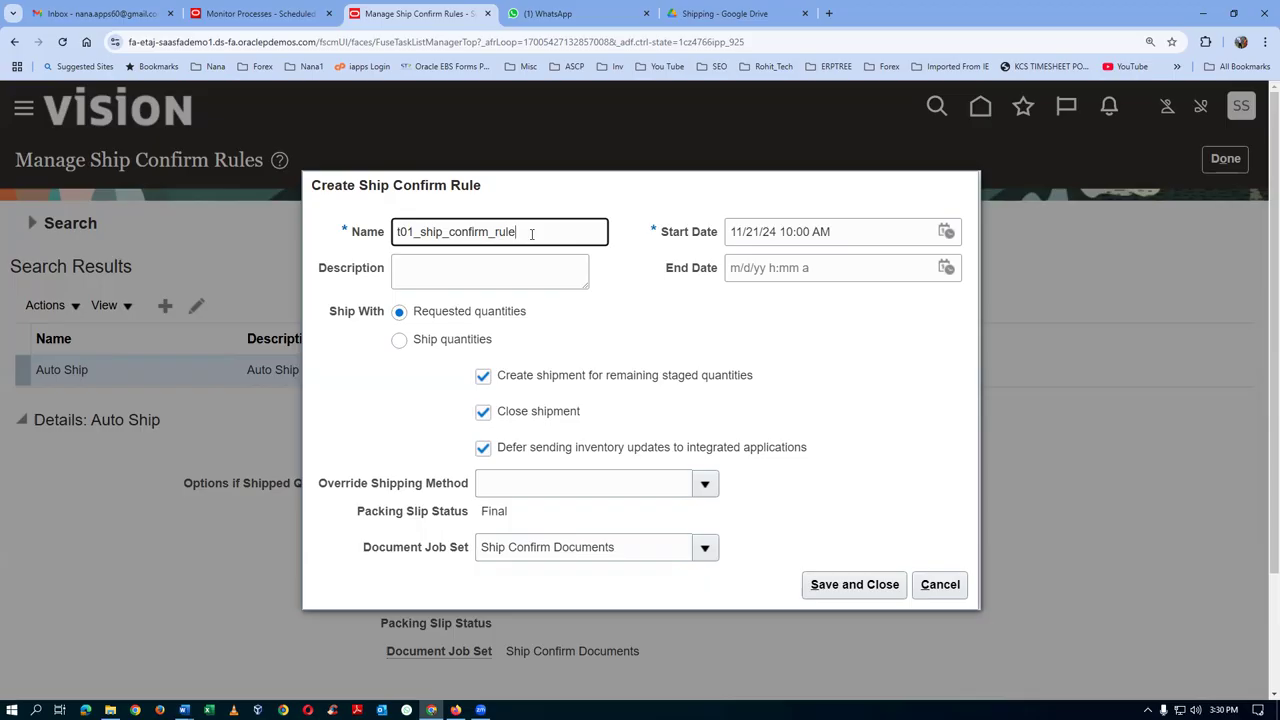
left_click_drag(531, 233, 372, 262)
key("ctrl+c")
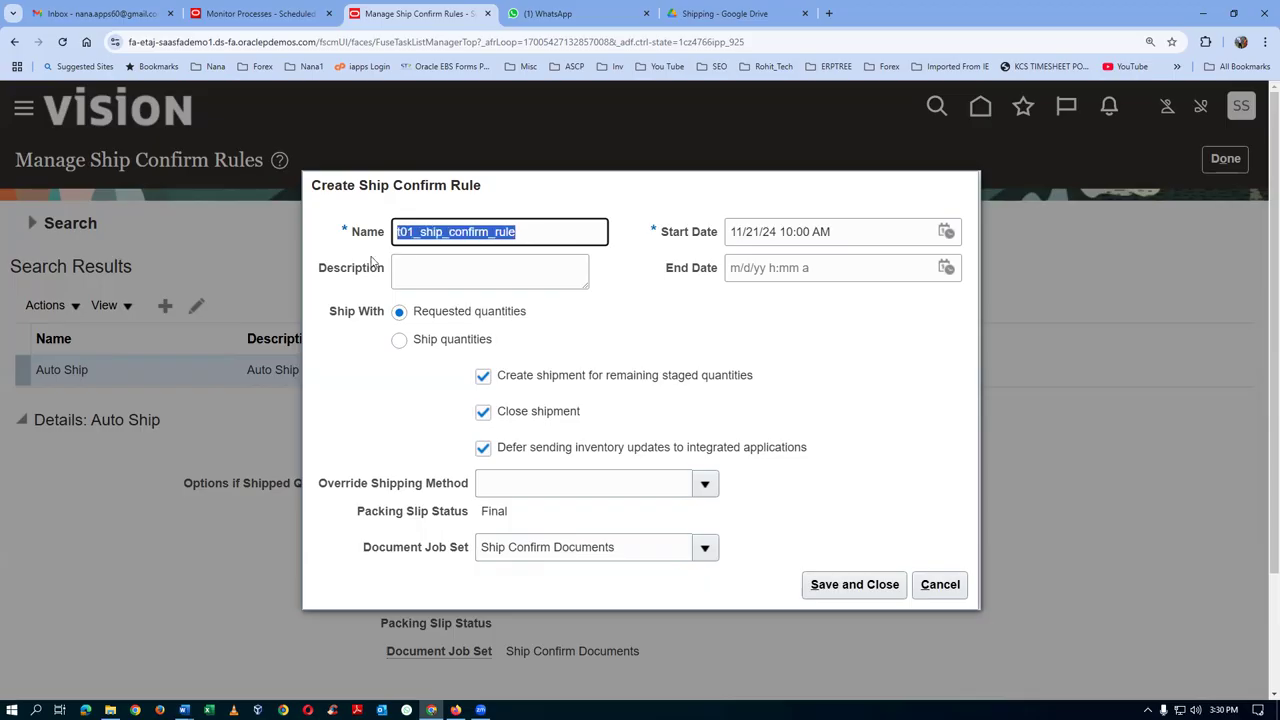
left_click(403, 284)
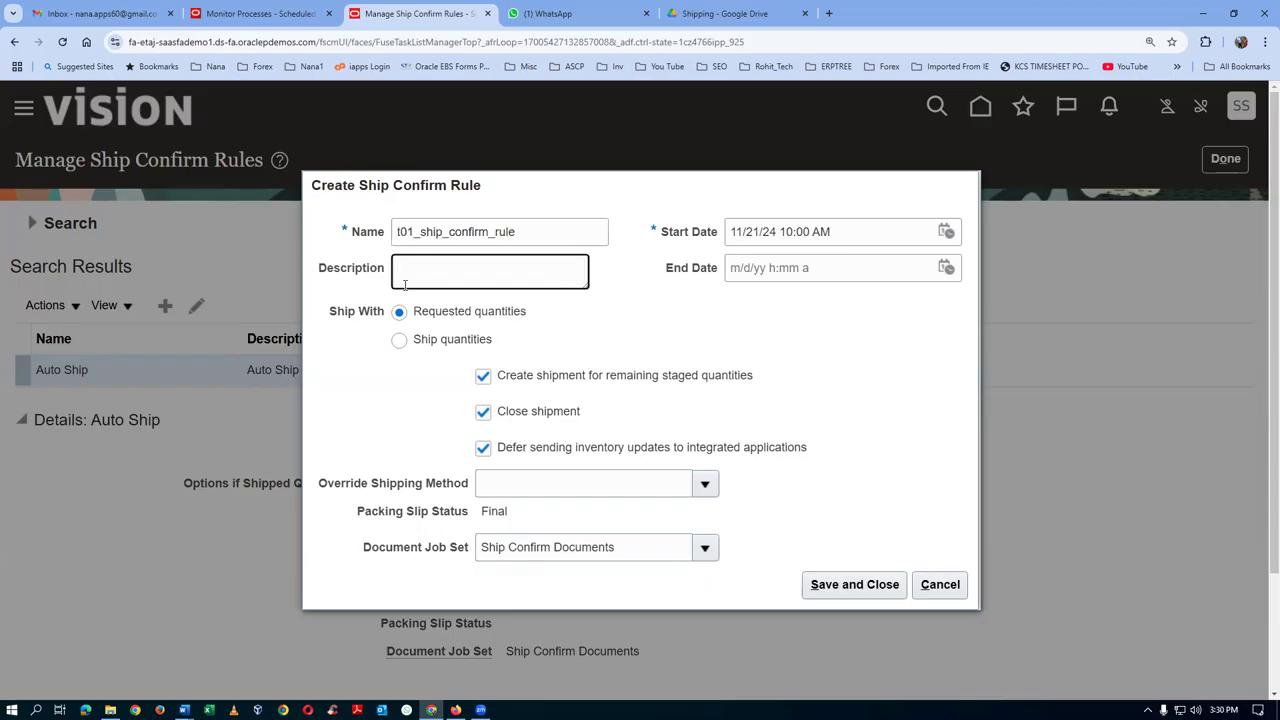
key("ctrl+v")
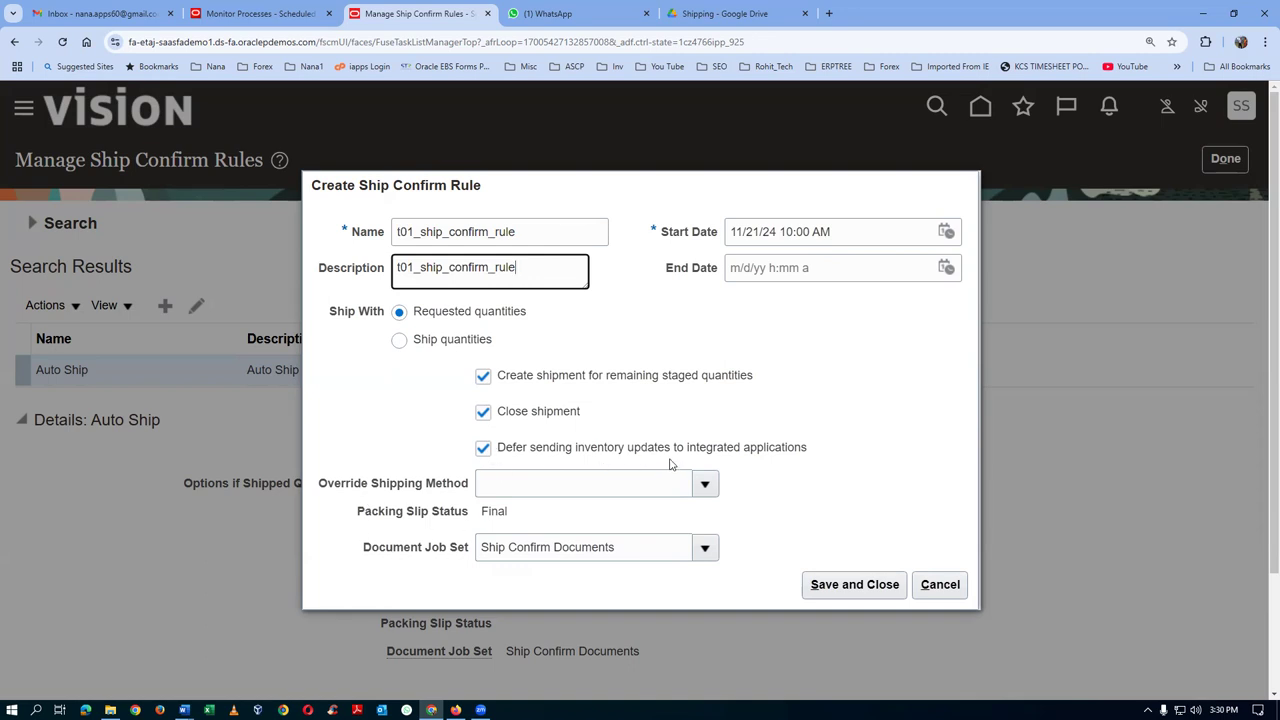
Save the ship confirm rule with deferred sending of inventory updates to integrated applications enabled, and leave Manage Ship Confirm Rules
left_click(485, 449)
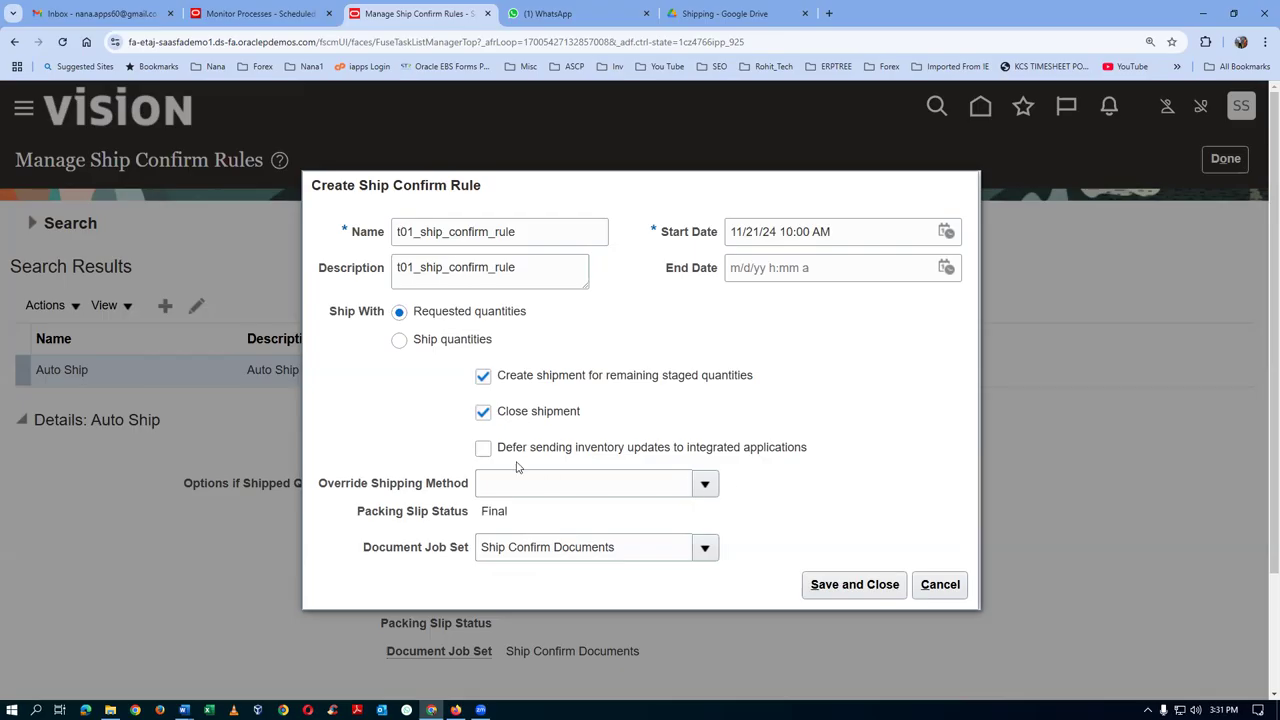
left_click(485, 451)
left_click(872, 584)
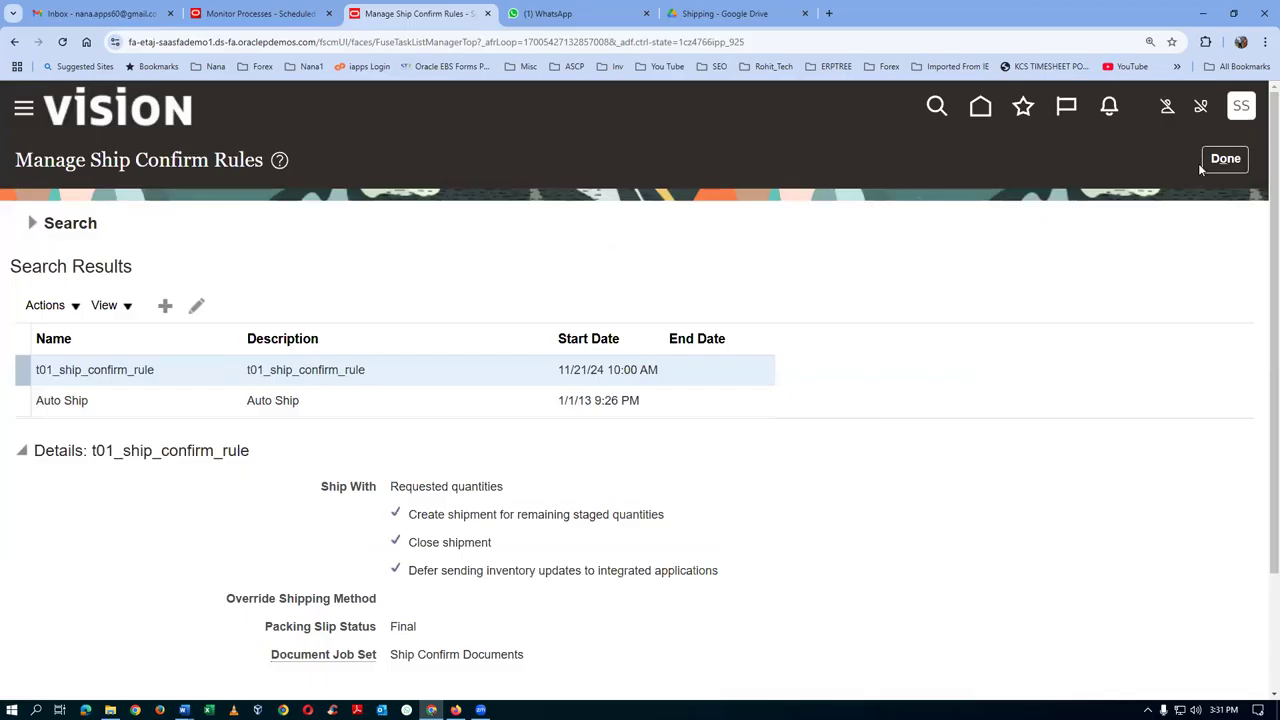
left_click(1218, 158)
Search the setup tasks for man%ship%para% and open Manage Shipping Parameters to view its general settings
left_click(414, 228)
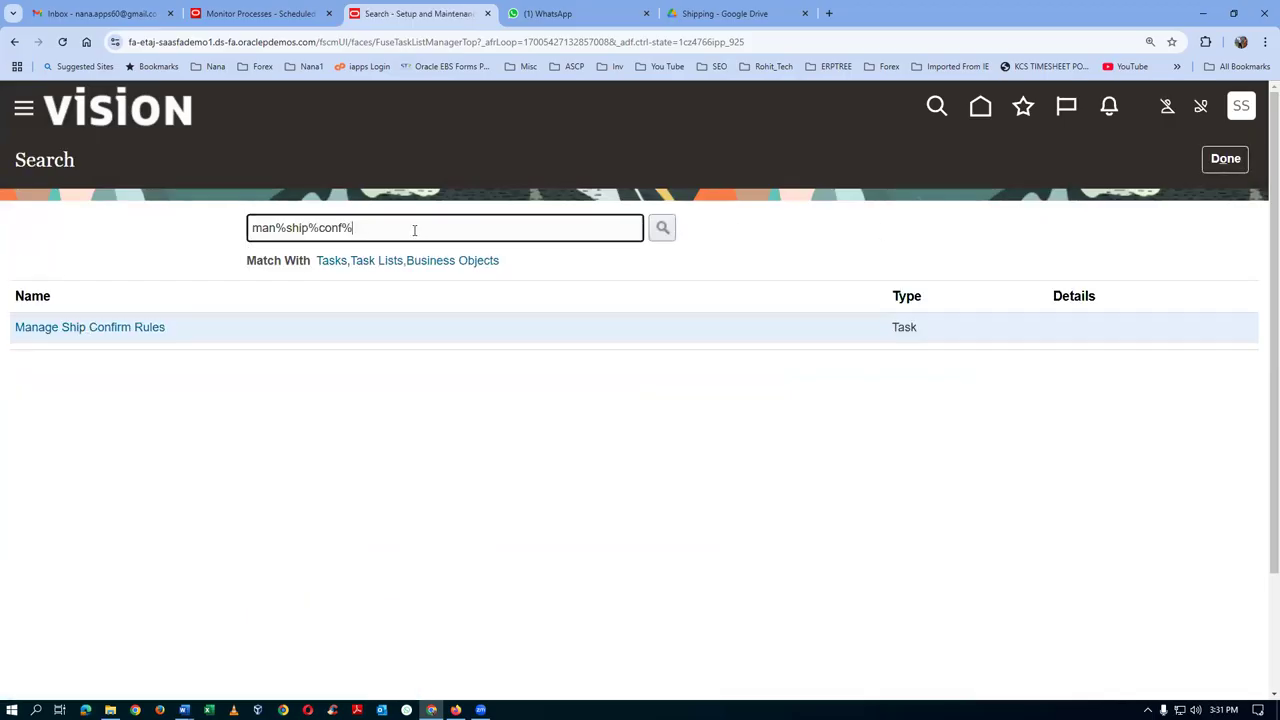
type("man")
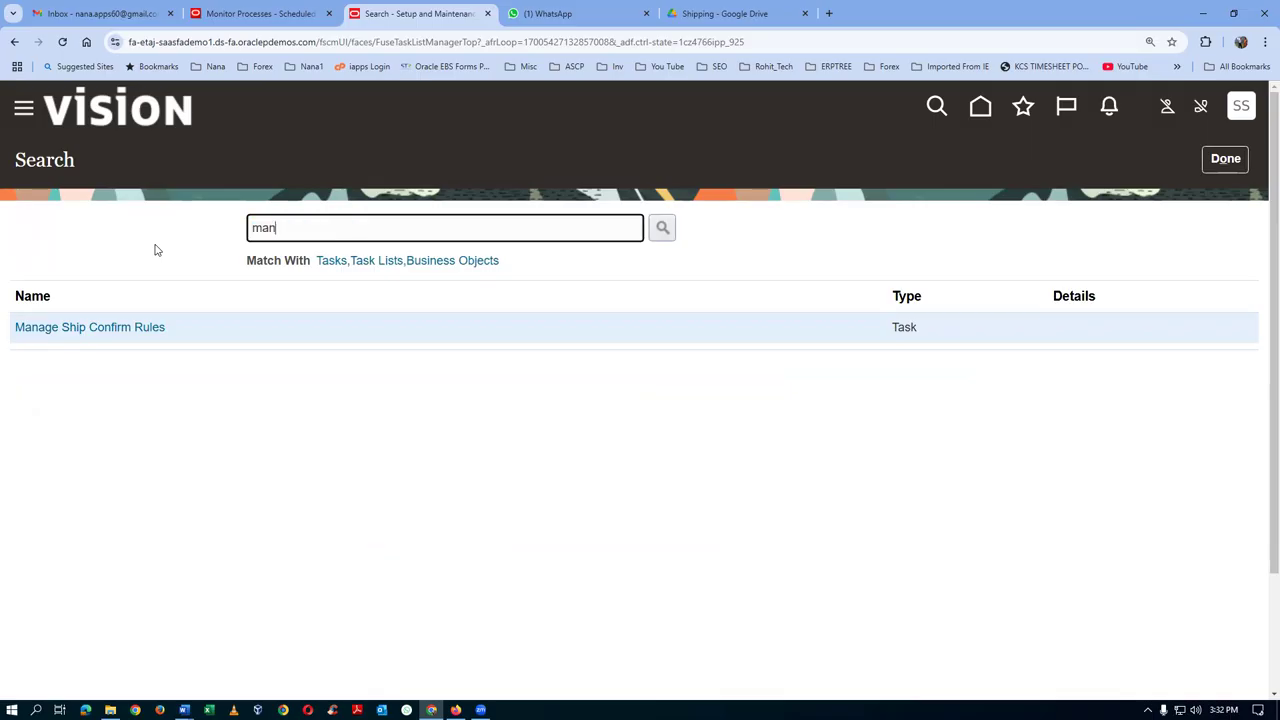
type("%ship%para%")
key("Return")
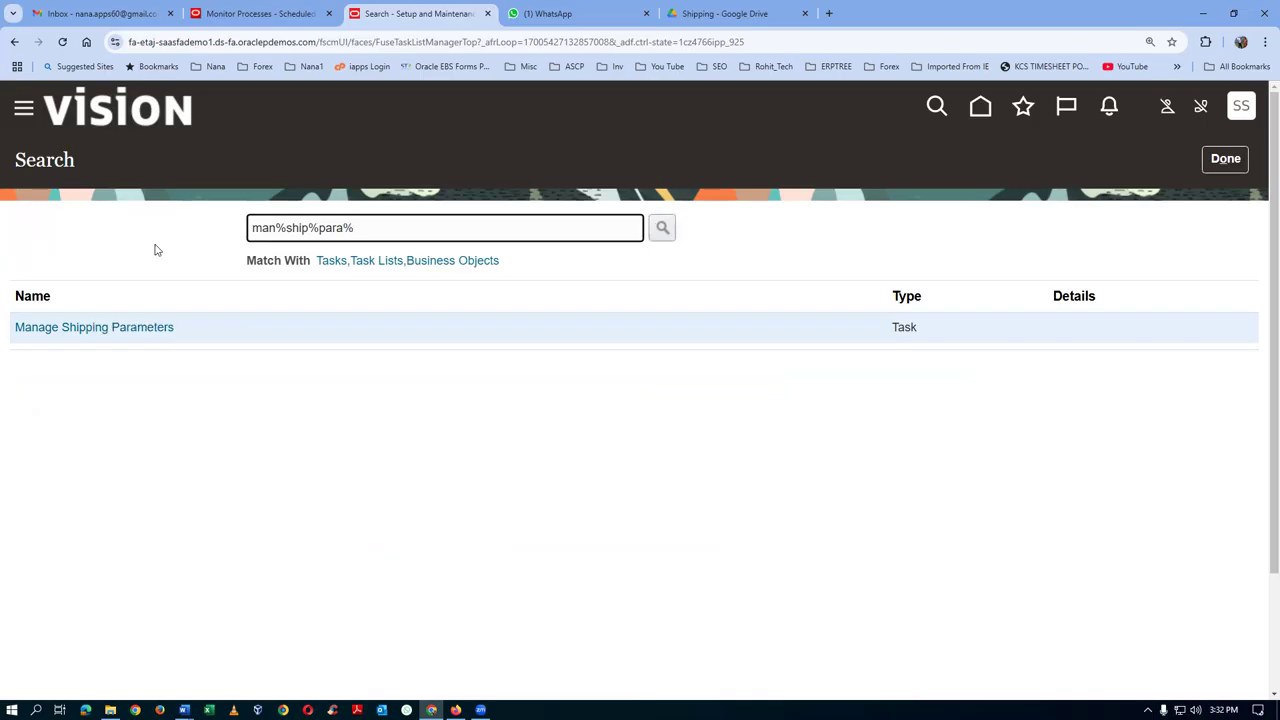
left_click(139, 330)
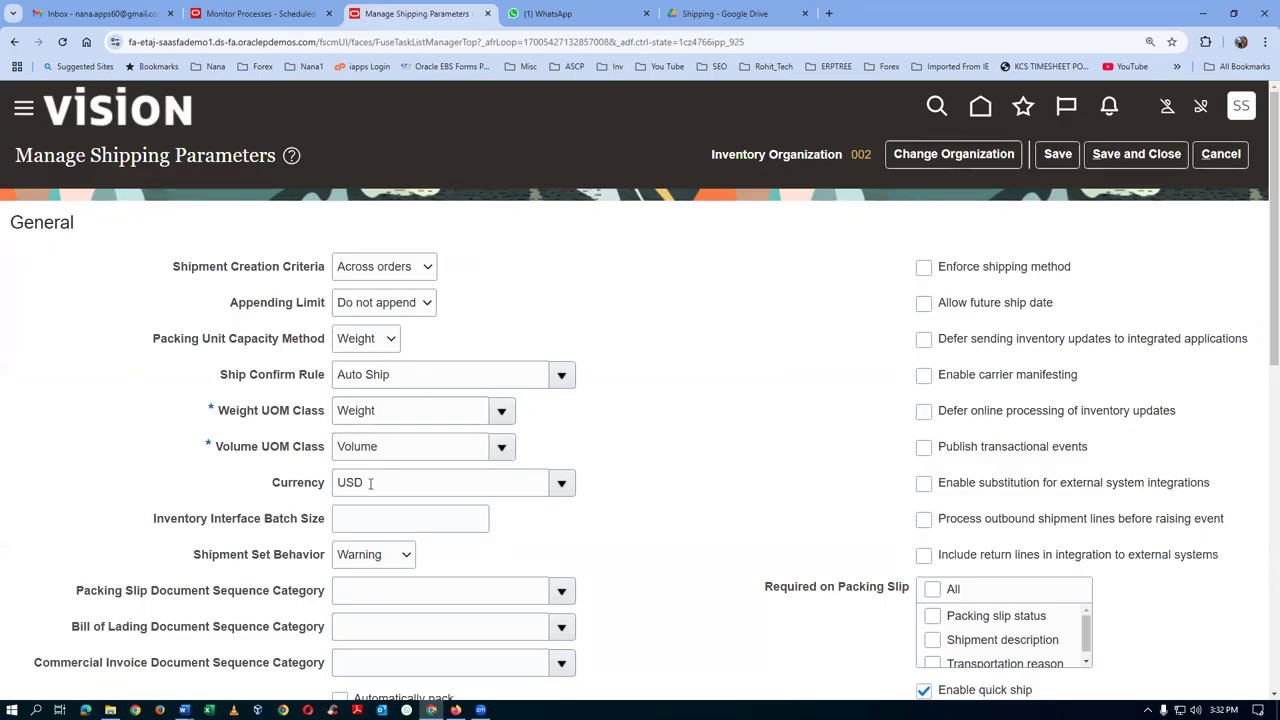
scroll(455, 364, "down", 1)
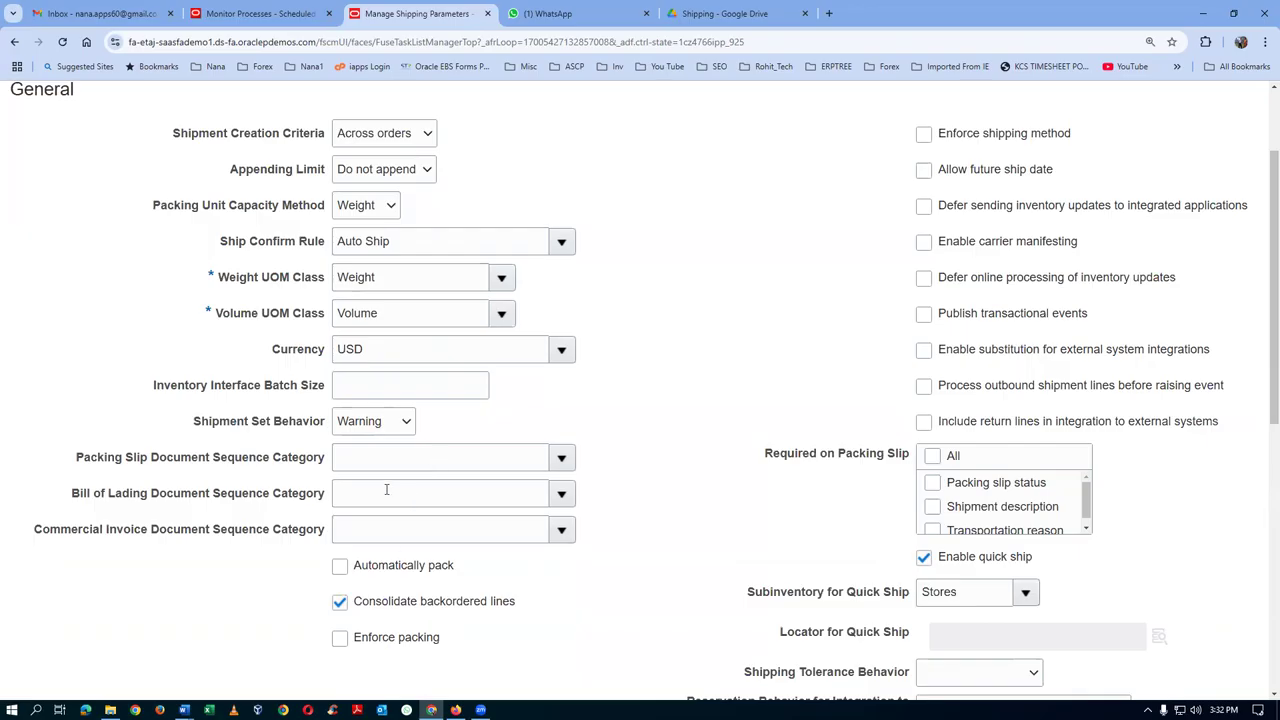
Set the pick release defaults to release sequence rule t01_RSR and pick slip grouping rule t01_PSGR
scroll(393, 513, "down", 1)
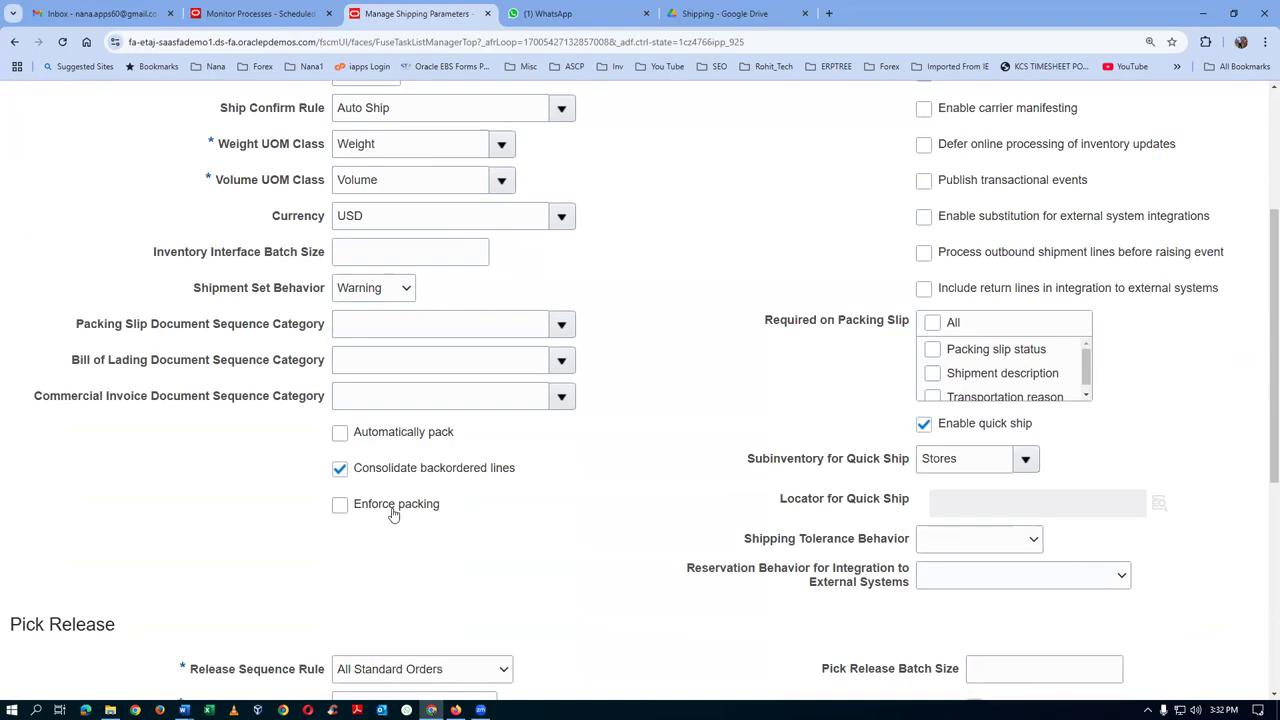
scroll(393, 513, "down", 1)
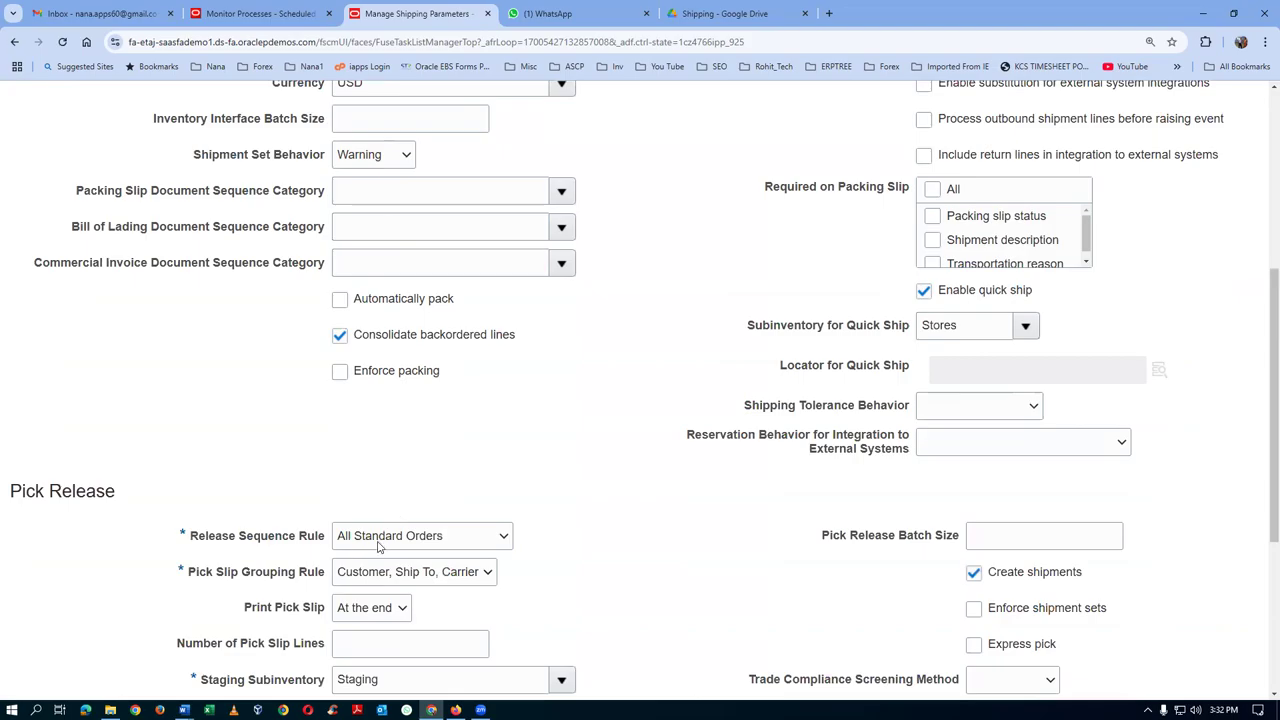
left_click(378, 545)
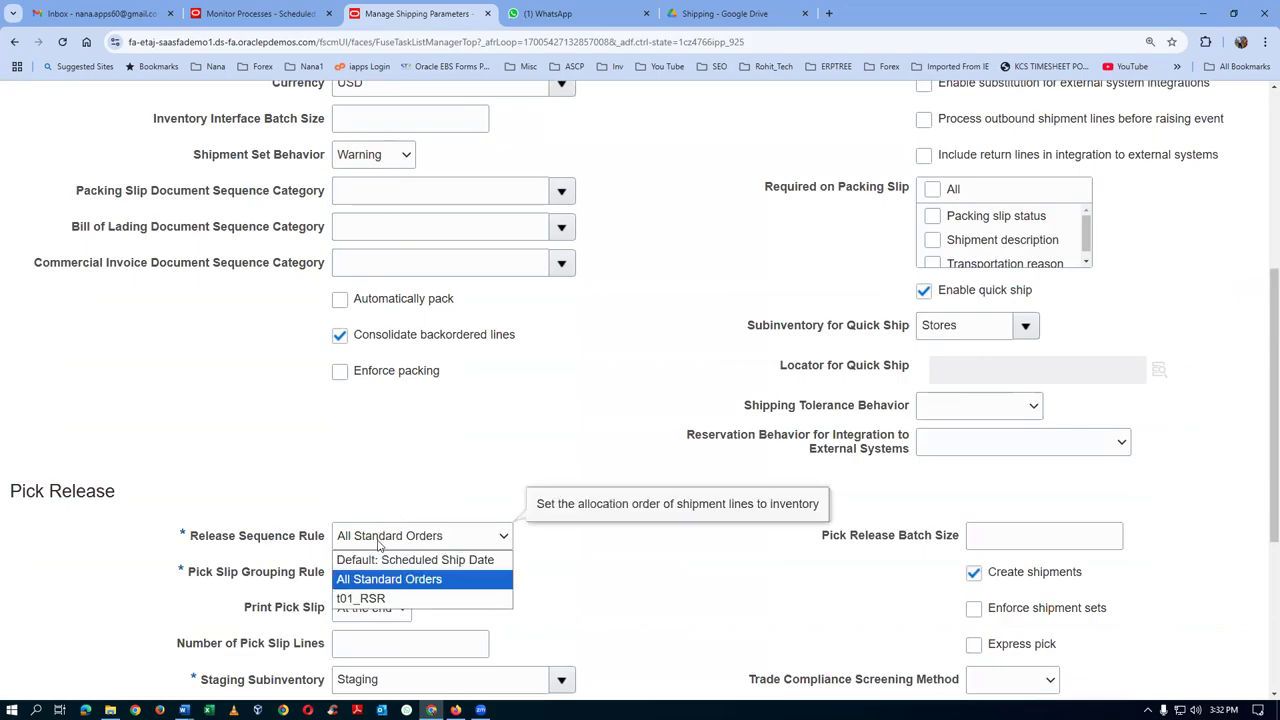
left_click(372, 599)
left_click(430, 576)
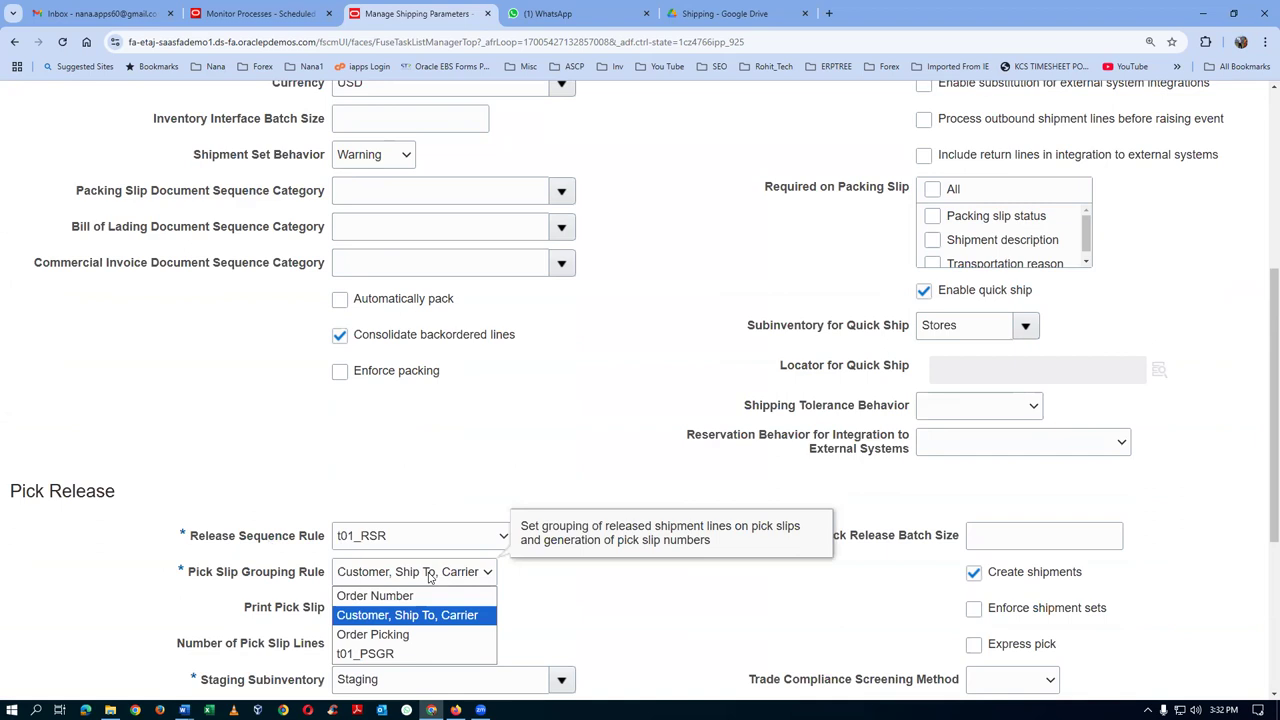
left_click(406, 654)
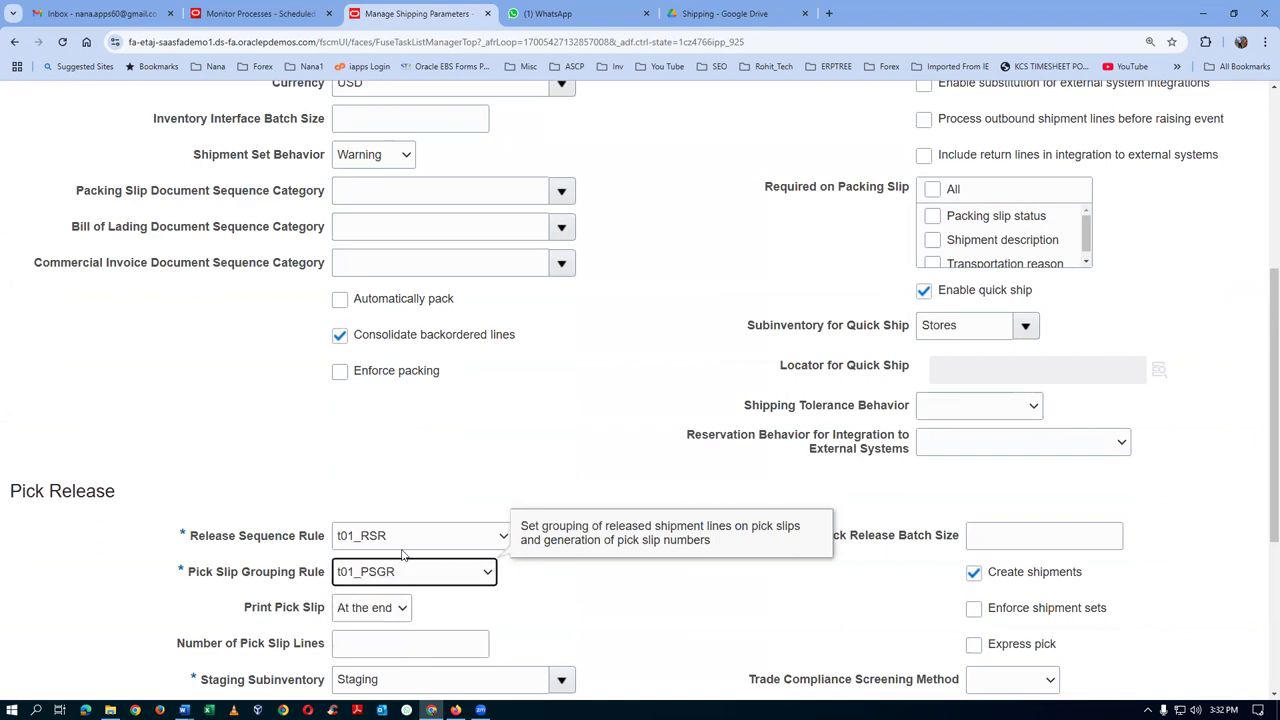
Set the general Ship Confirm Rule to t01_ship_confirm_rule
scroll(480, 335, "up", 5)
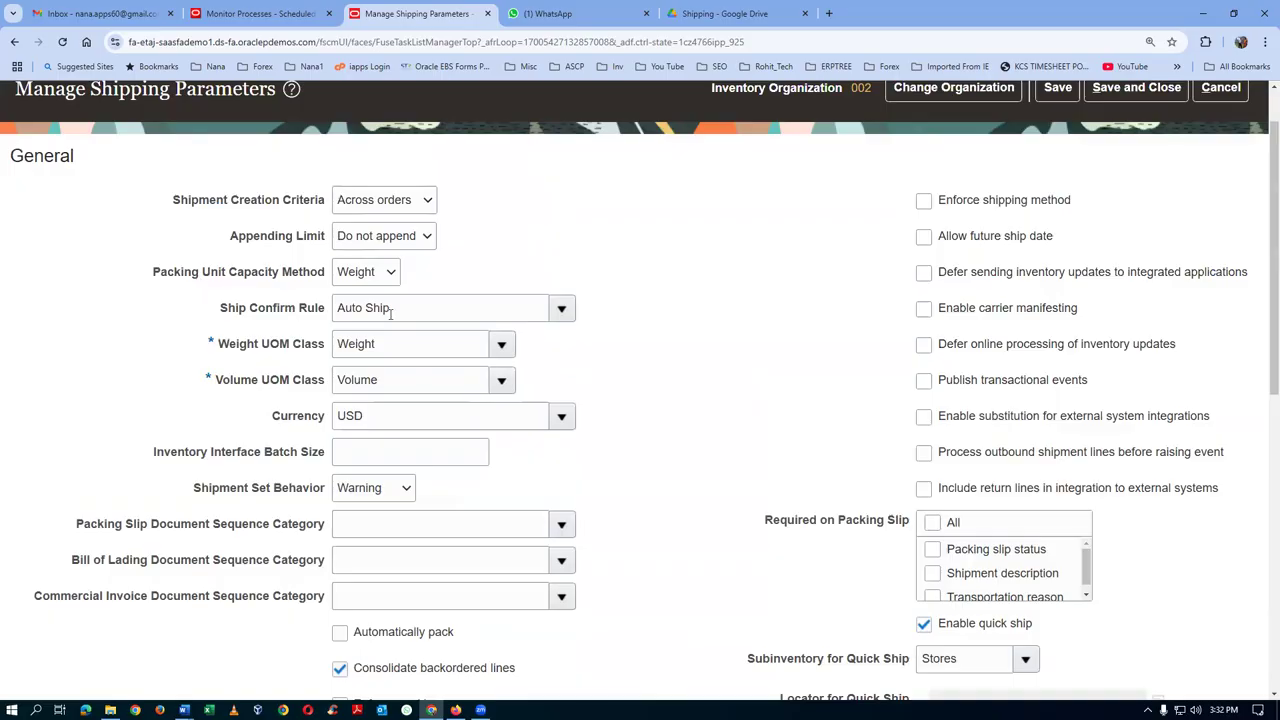
left_click(561, 309)
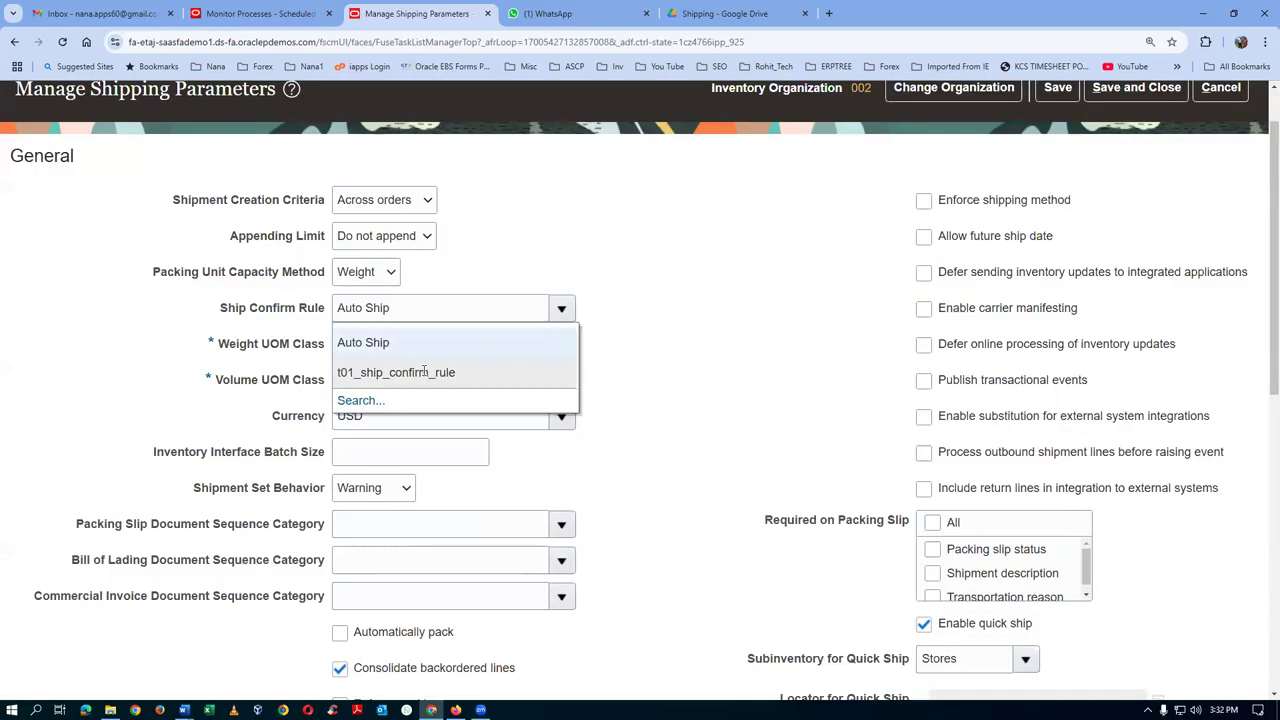
key("Escape")
key("ctrl+a")
type("t01_ship_confirm_rule")
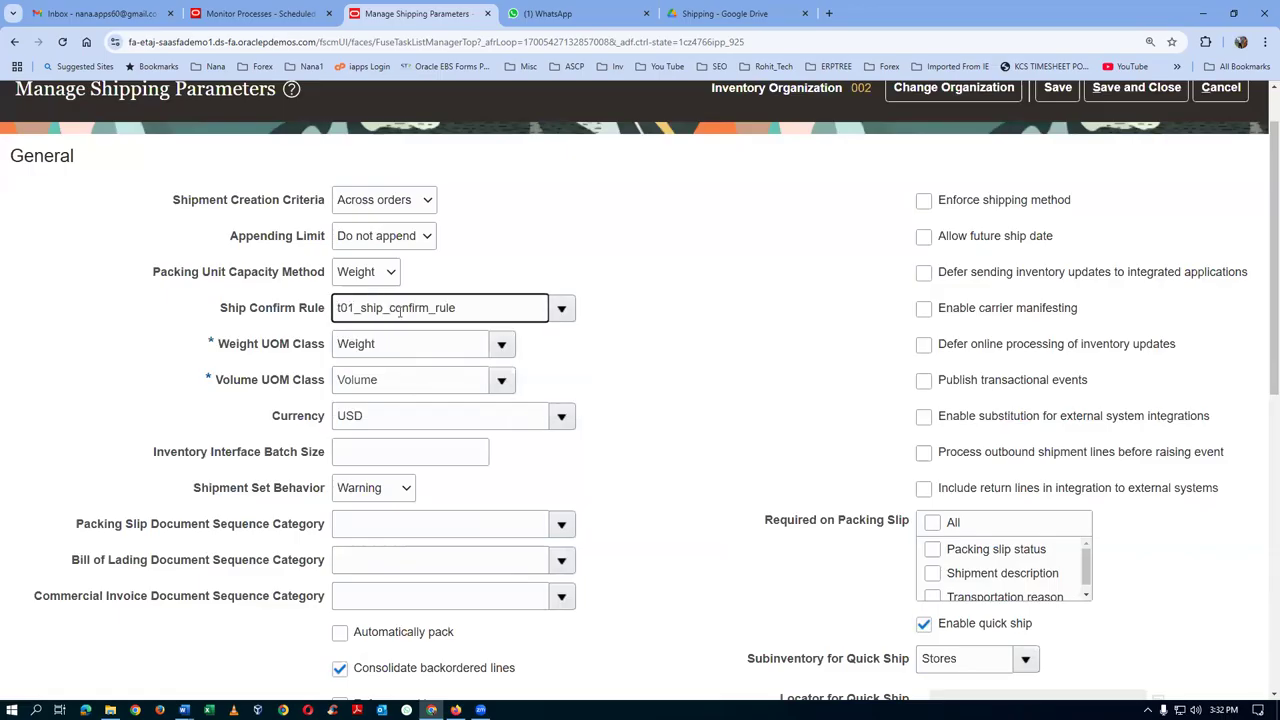
left_click(720, 365)
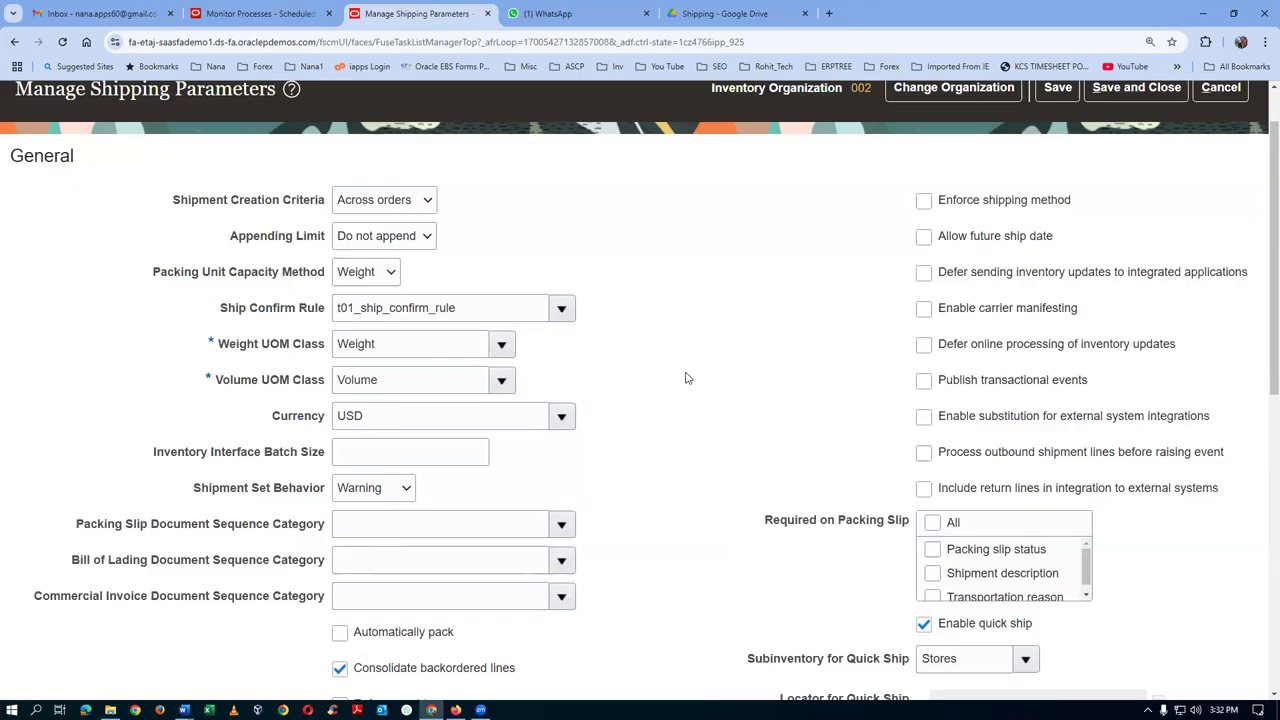
Review the general, pick release and optional shipment grouping settings of the shipping parameters
scroll(688, 375, "down", 5)
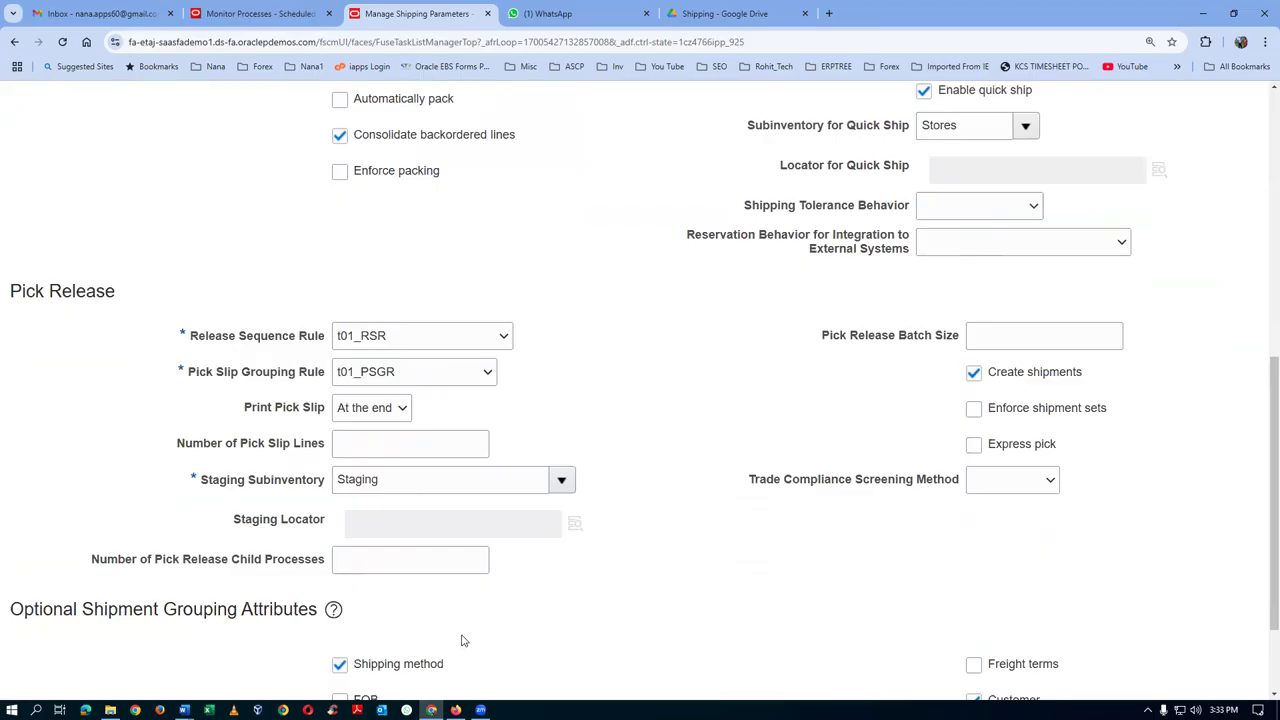
scroll(465, 640, "down", 1)
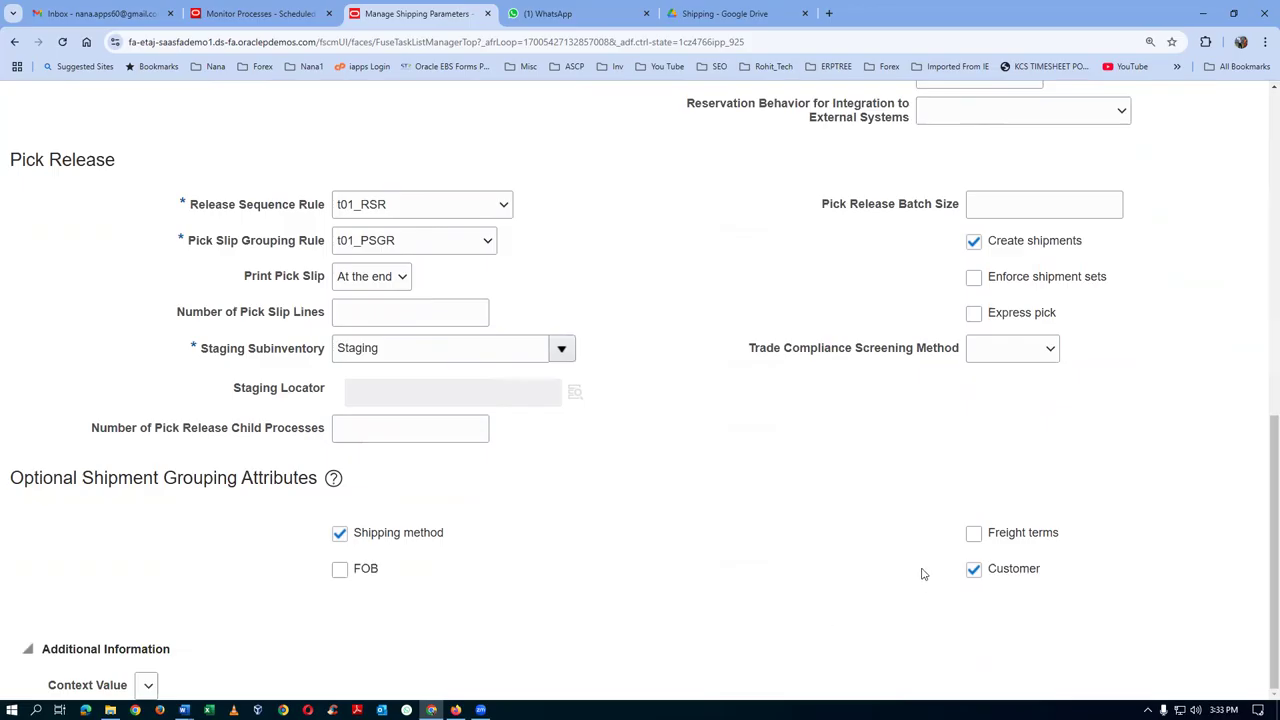
scroll(1022, 491, "up", 3)
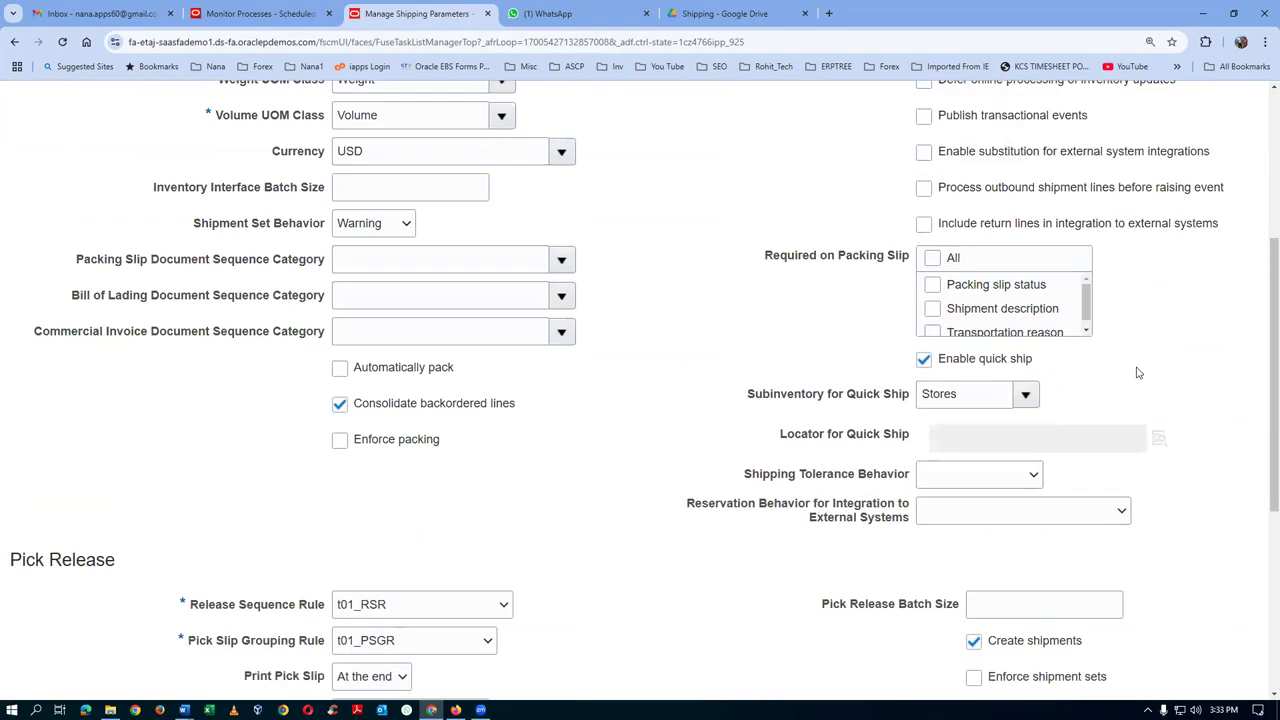
scroll(1172, 357, "up", 2)
scroll(1172, 357, "up", 2)
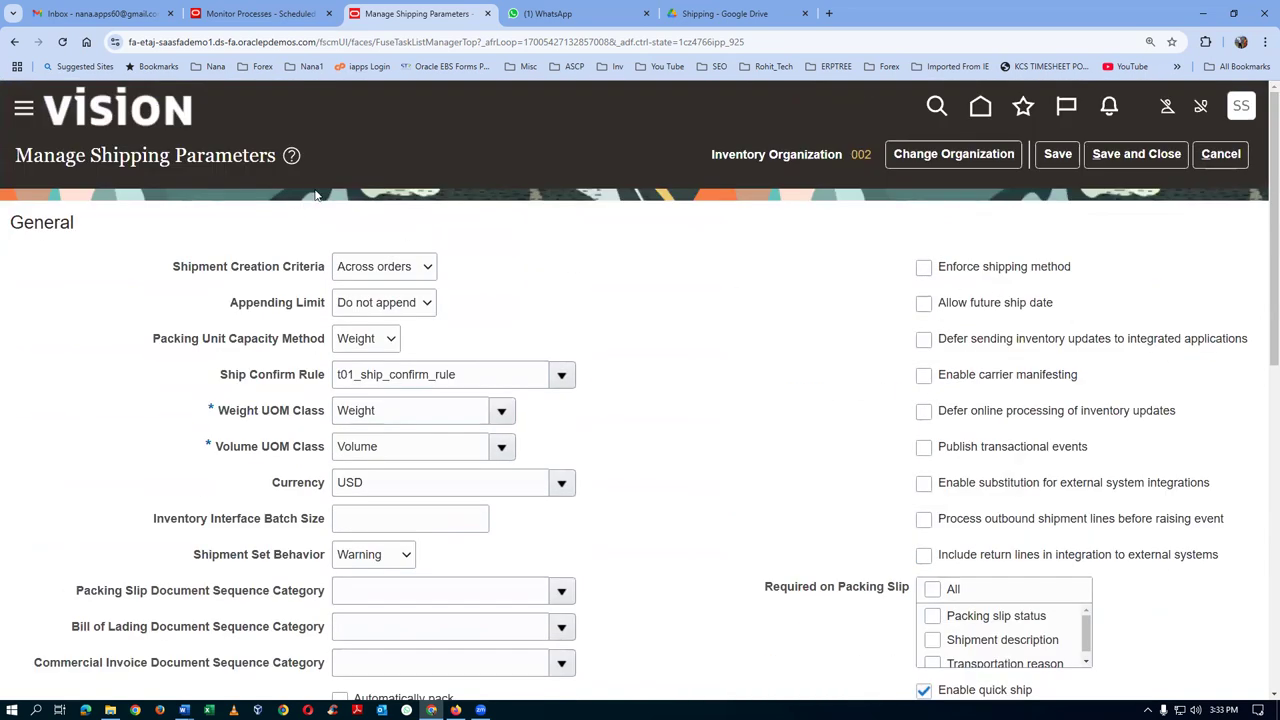
scroll(461, 405, "down", 5)
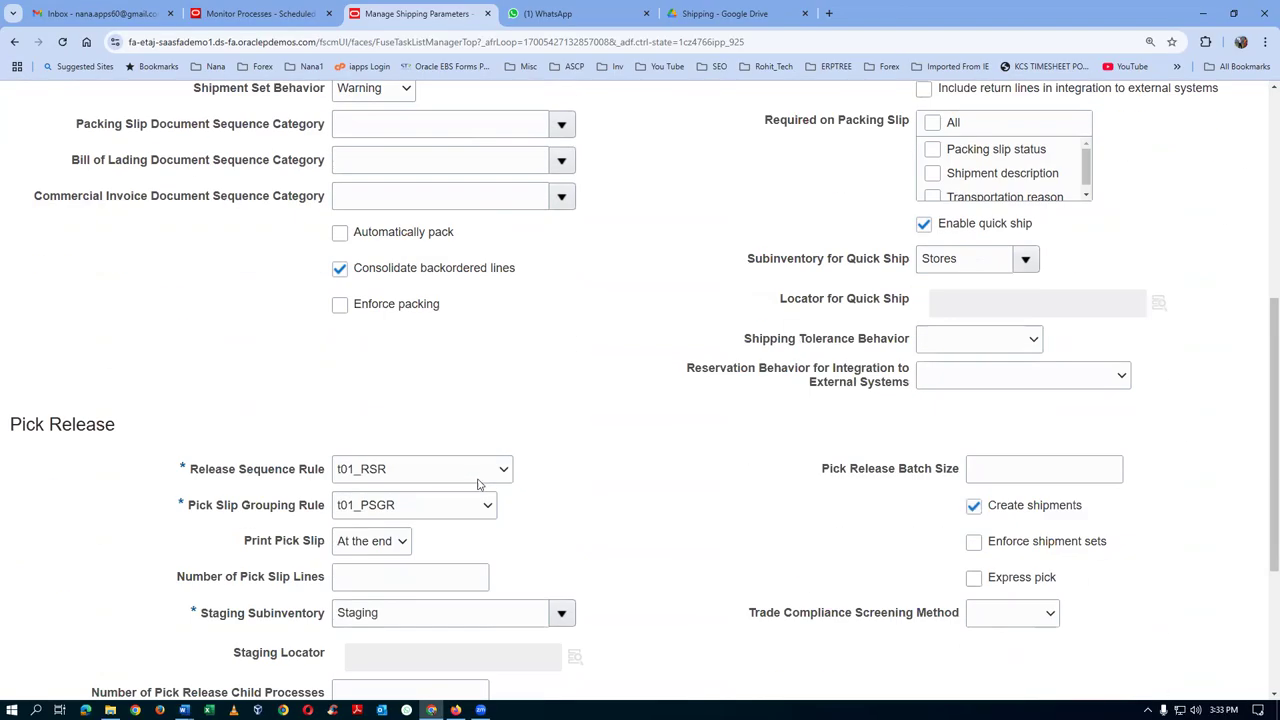
left_click(479, 479)
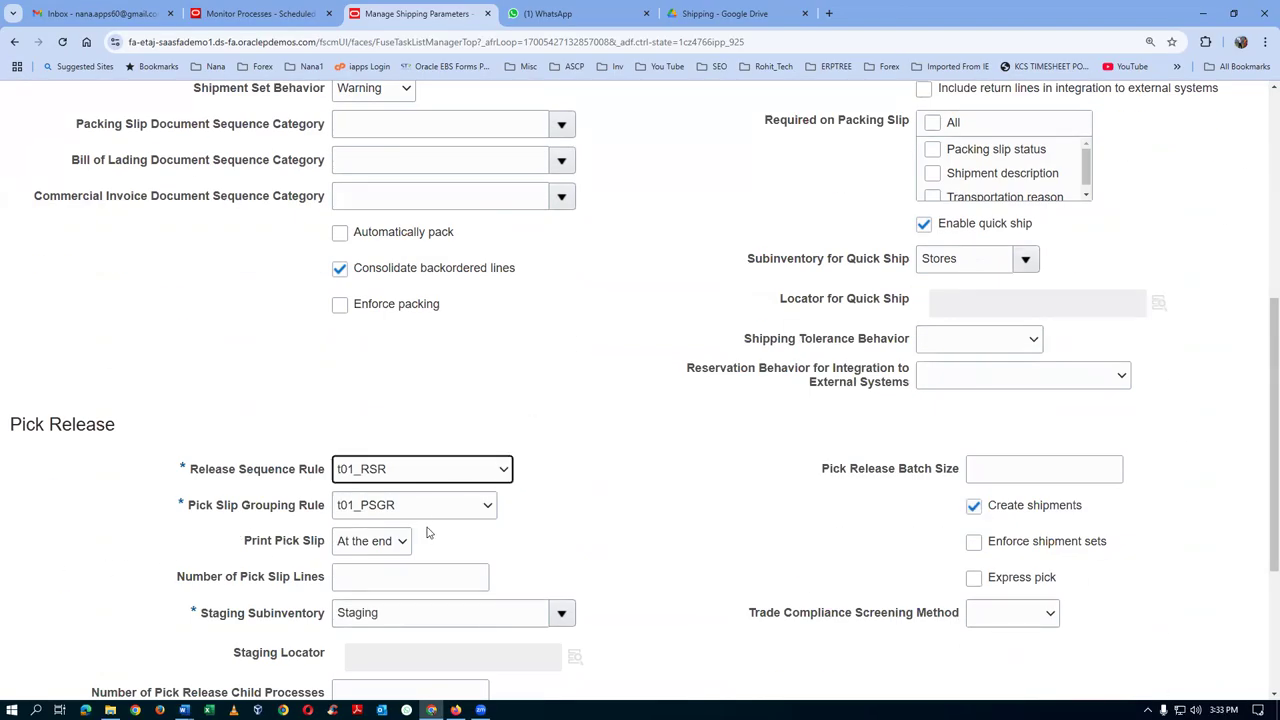
scroll(383, 243, "up", 2)
scroll(203, 182, "up", 1)
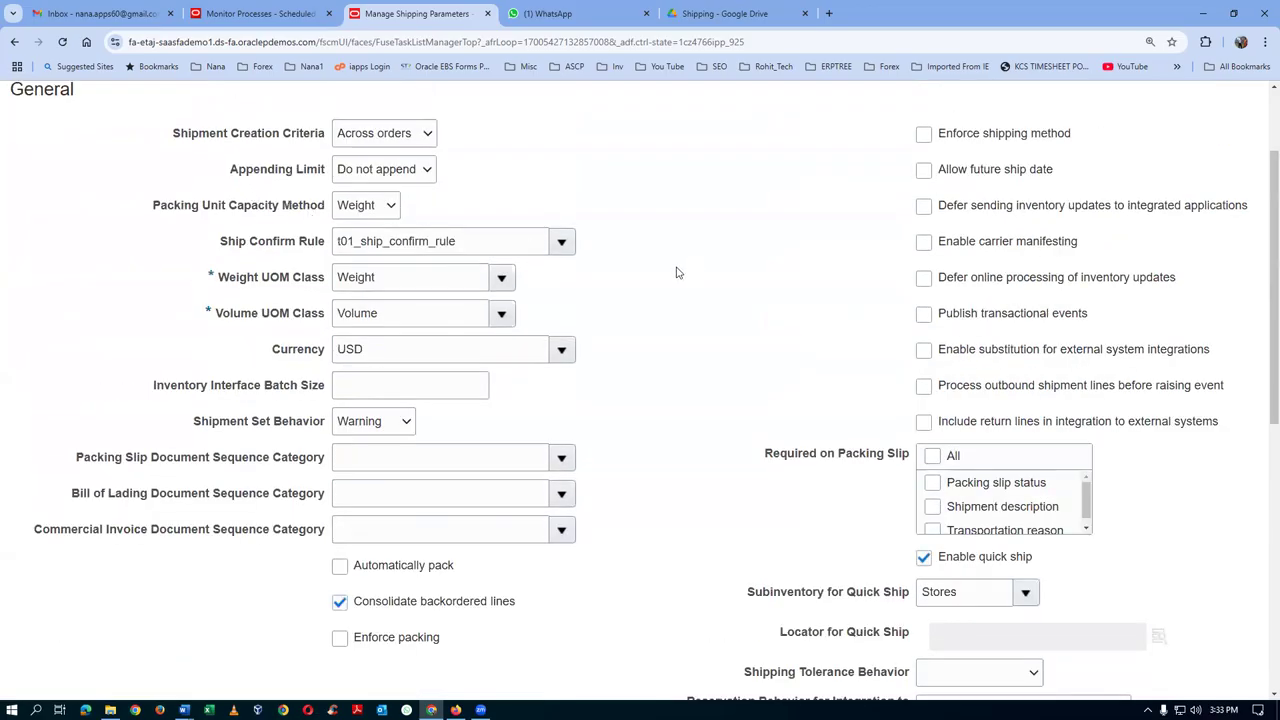
scroll(678, 273, "down", 4)
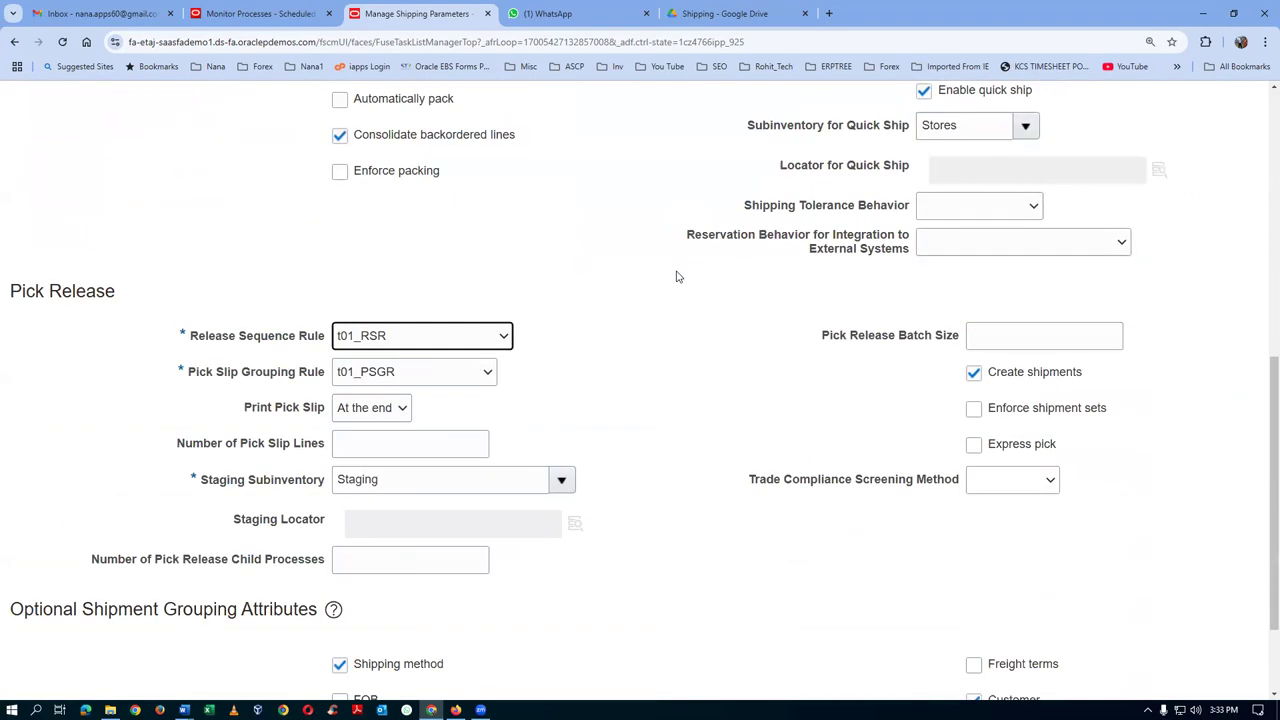
Save and close the shipping parameters for inventory organization 002 and leave the setup task search
scroll(676, 276, "up", 3)
scroll(676, 276, "up", 2)
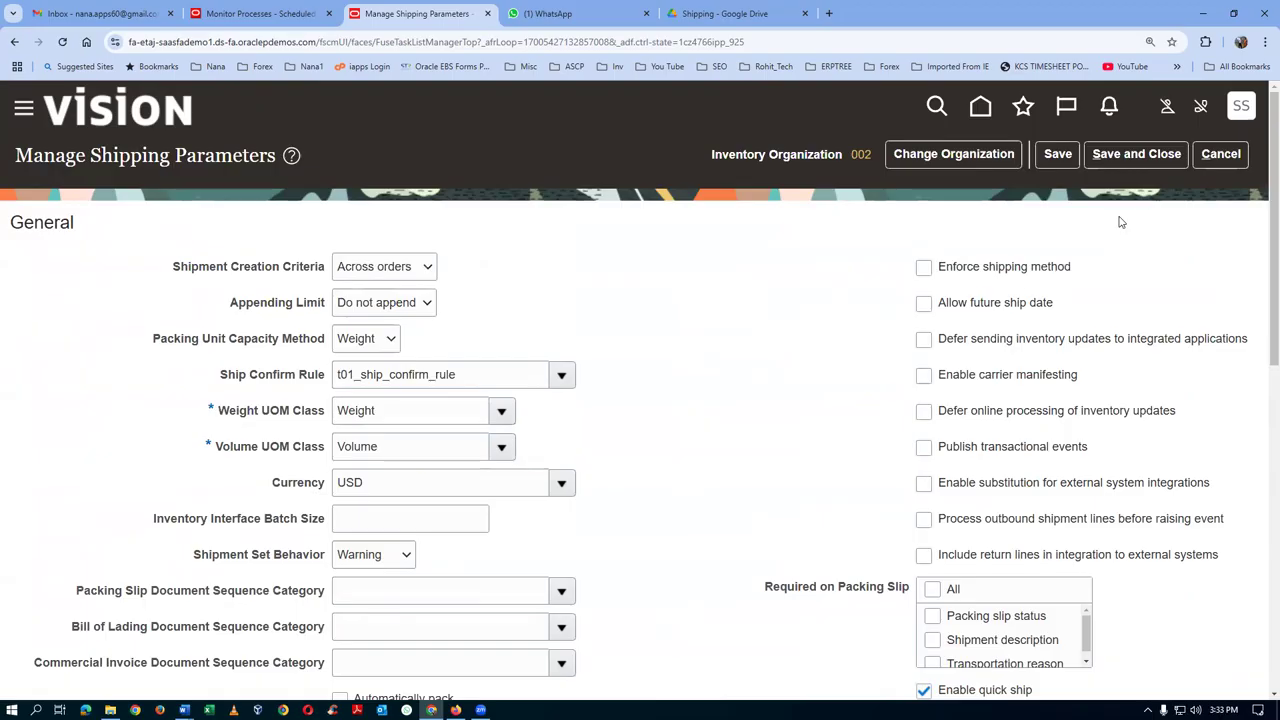
left_click(1136, 154)
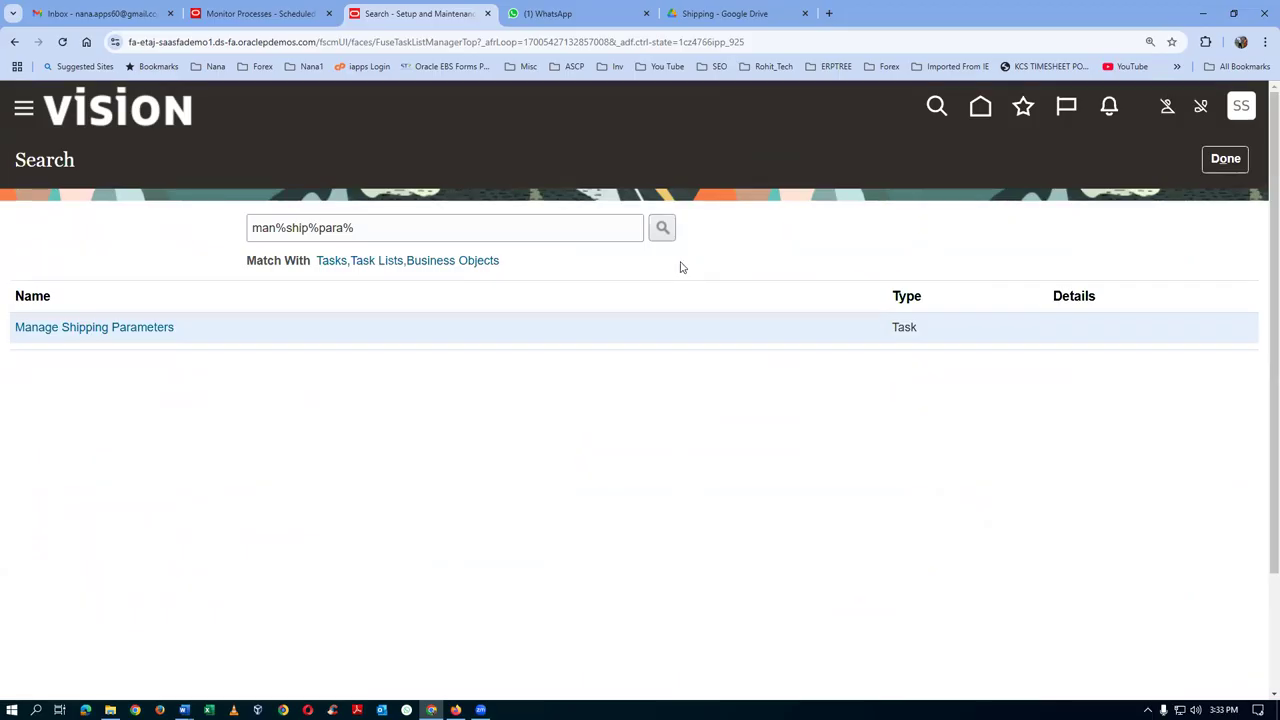
left_click(1224, 159)
Switch to the scheduled processes and keep refreshing the list to check on the Perform Collections Postprocess Actions run
left_click(252, 16)
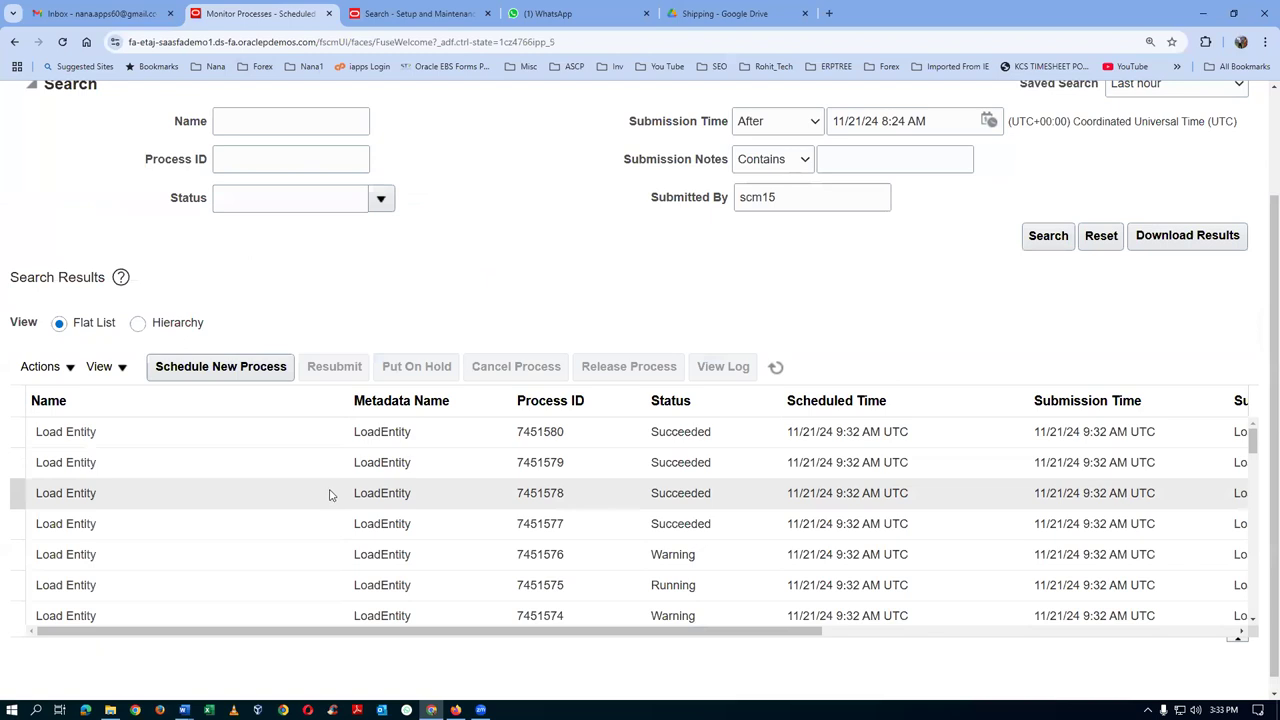
left_click(779, 368)
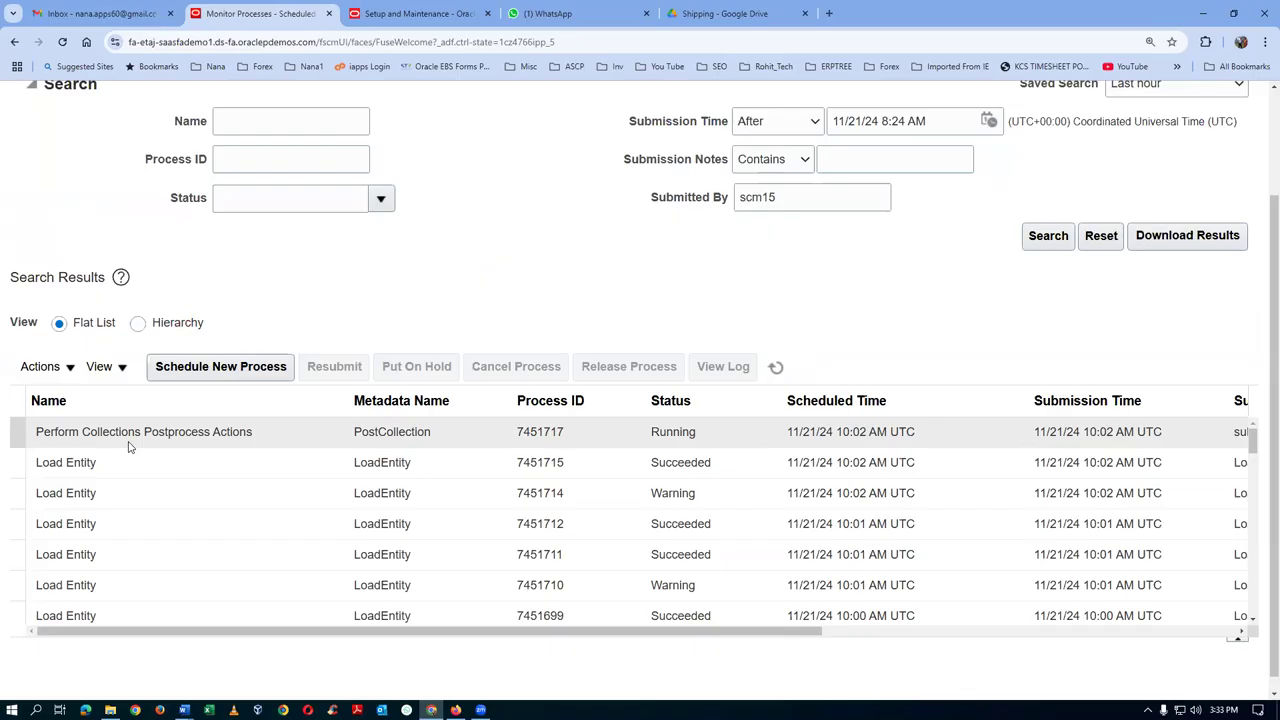
left_click(777, 369)
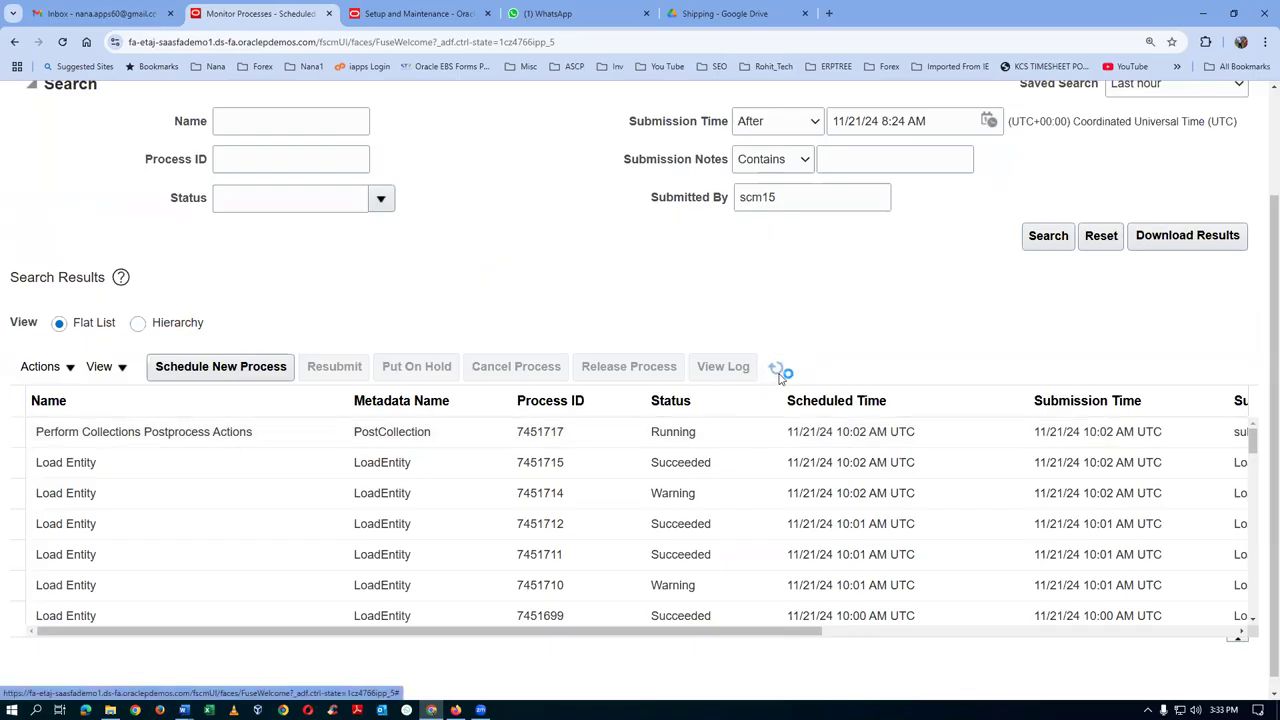
left_click(777, 369)
left_click(781, 372)
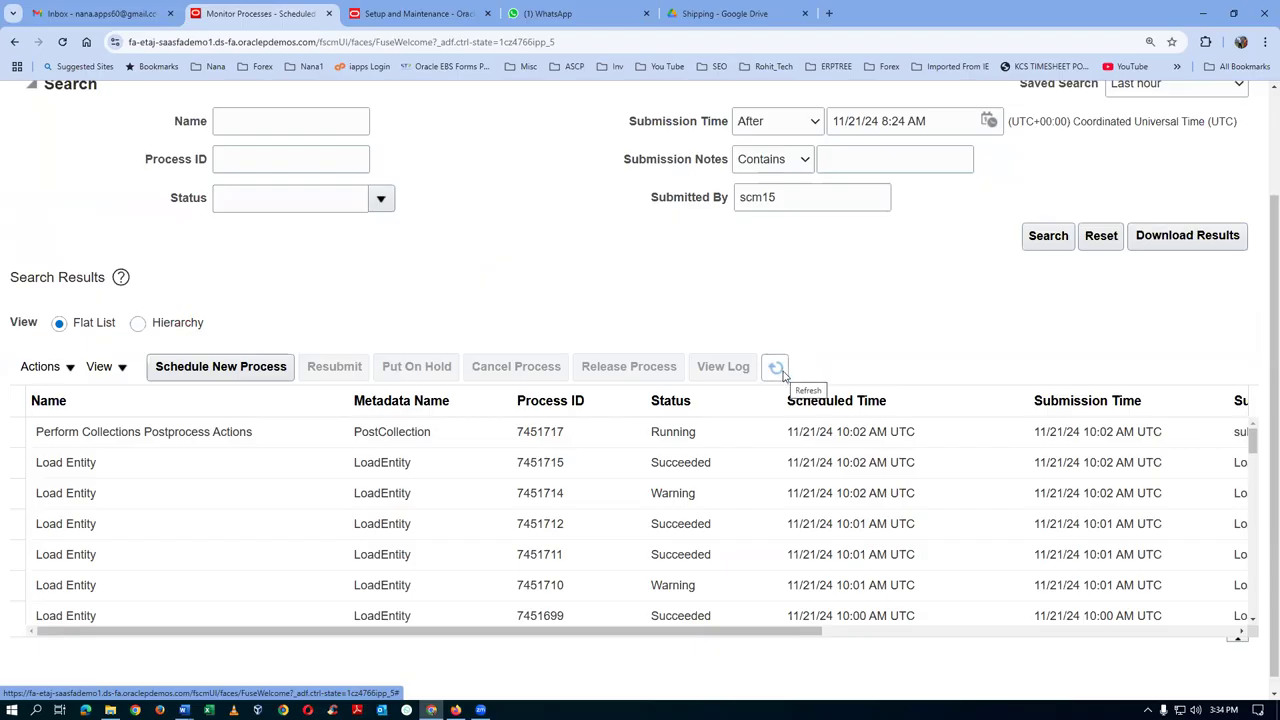
left_click(783, 371)
left_click(784, 372)
left_click(784, 372)
left_click(784, 372)
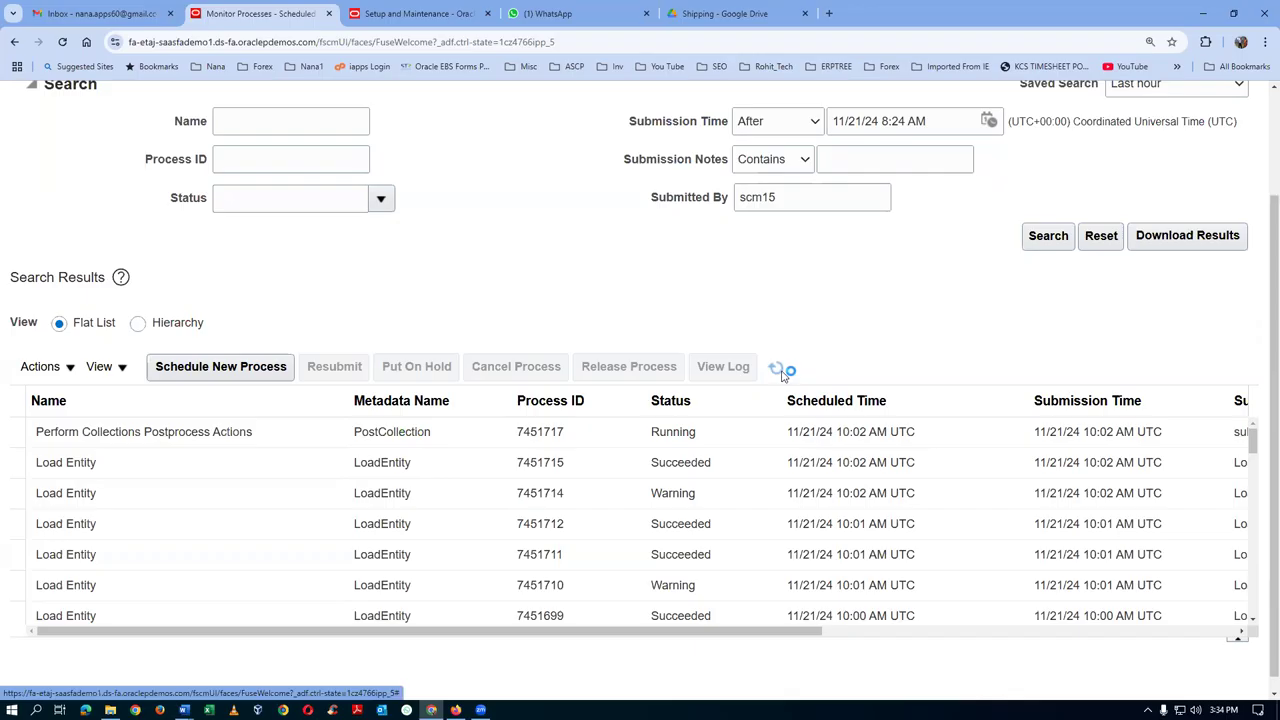
left_click(780, 370)
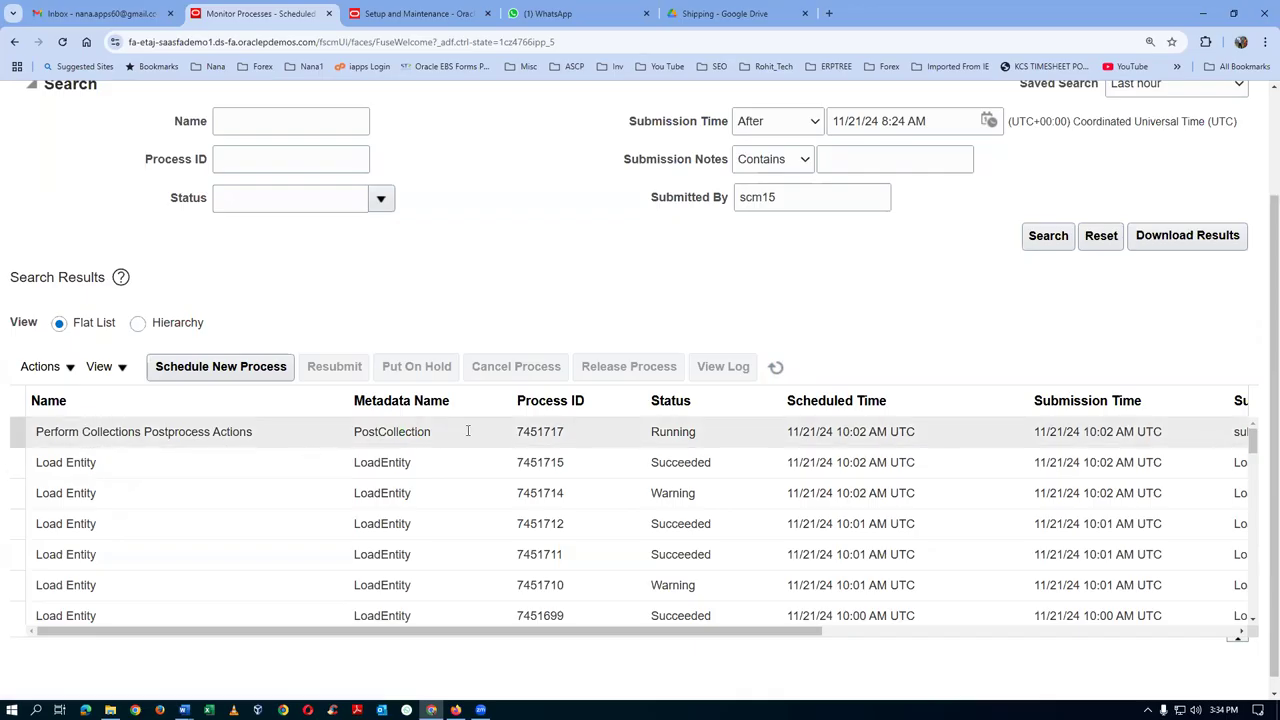
left_click(776, 369)
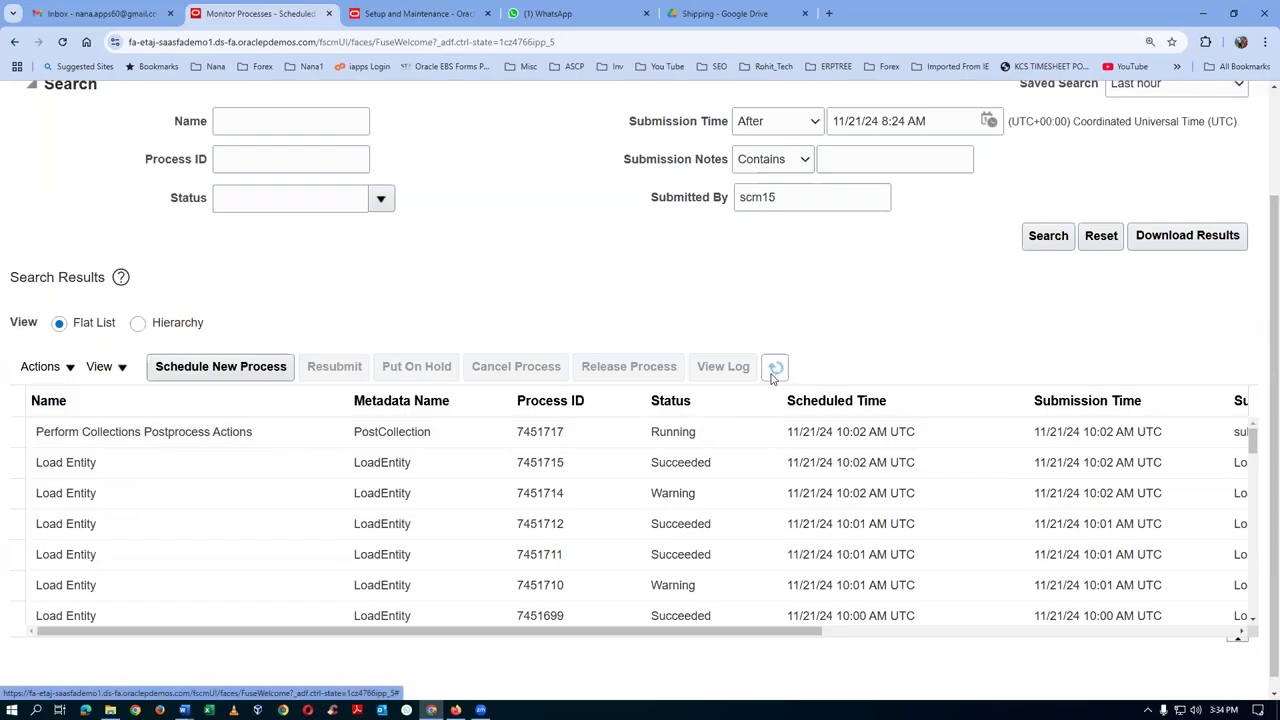
left_click(774, 370)
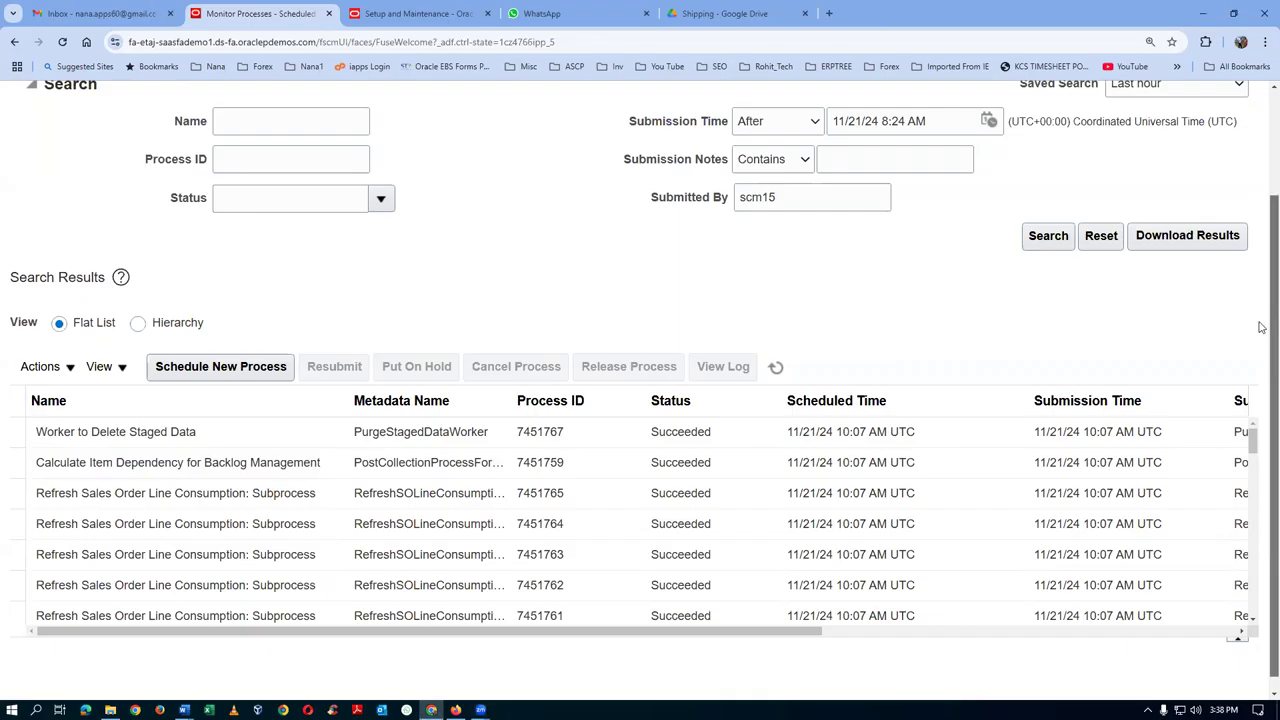
Sign out of Oracle Applications Cloud, confirm the logout, and close the leftover Setup and Maintenance page
scroll(1261, 201, "up", 2)
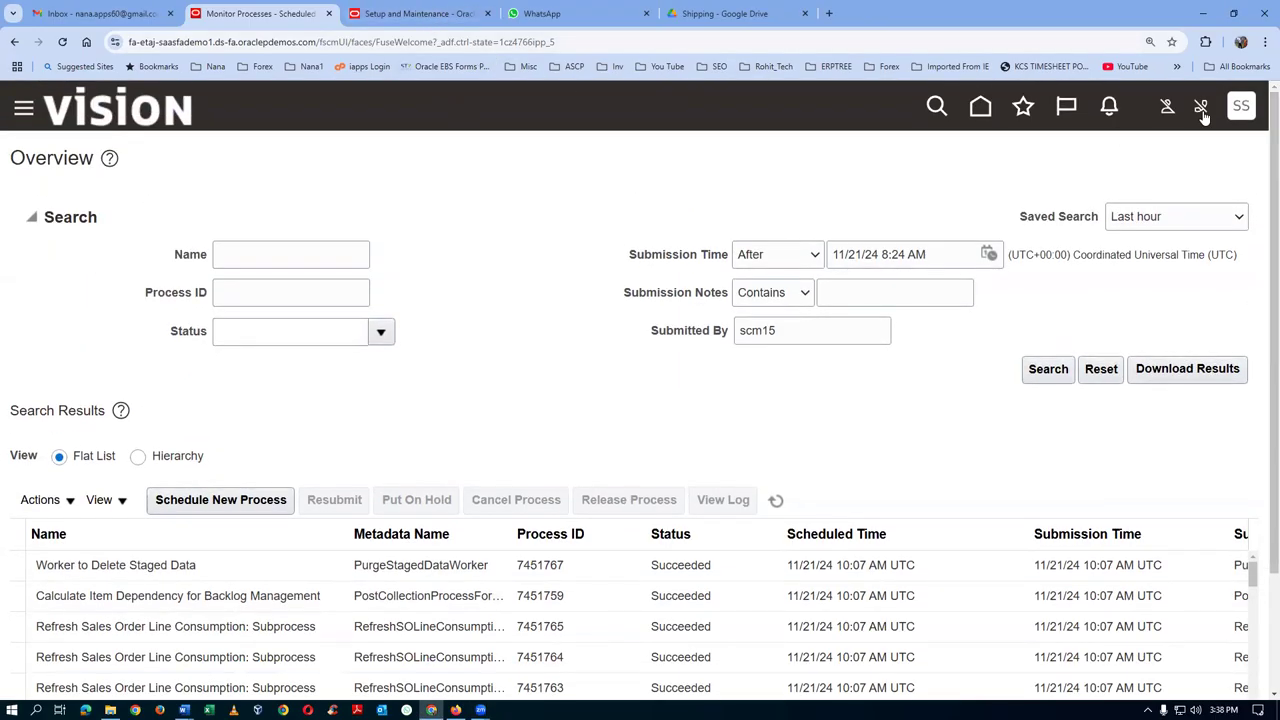
left_click(1238, 110)
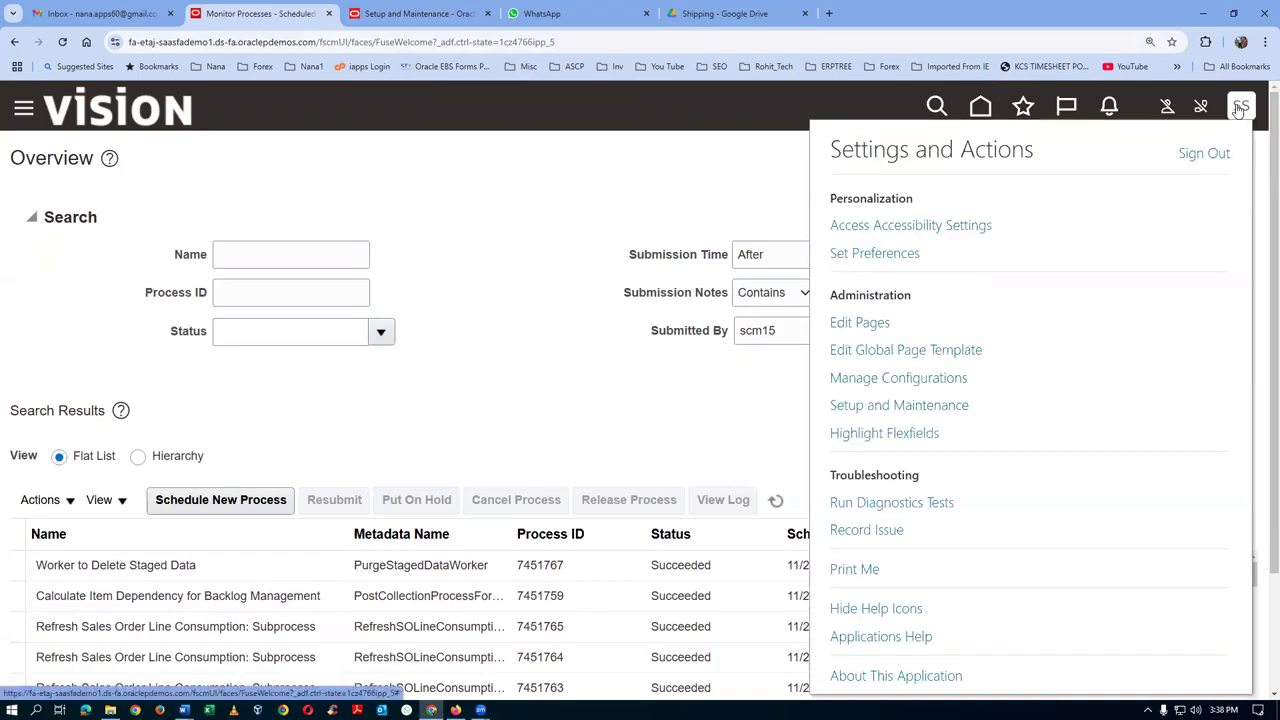
left_click(1207, 156)
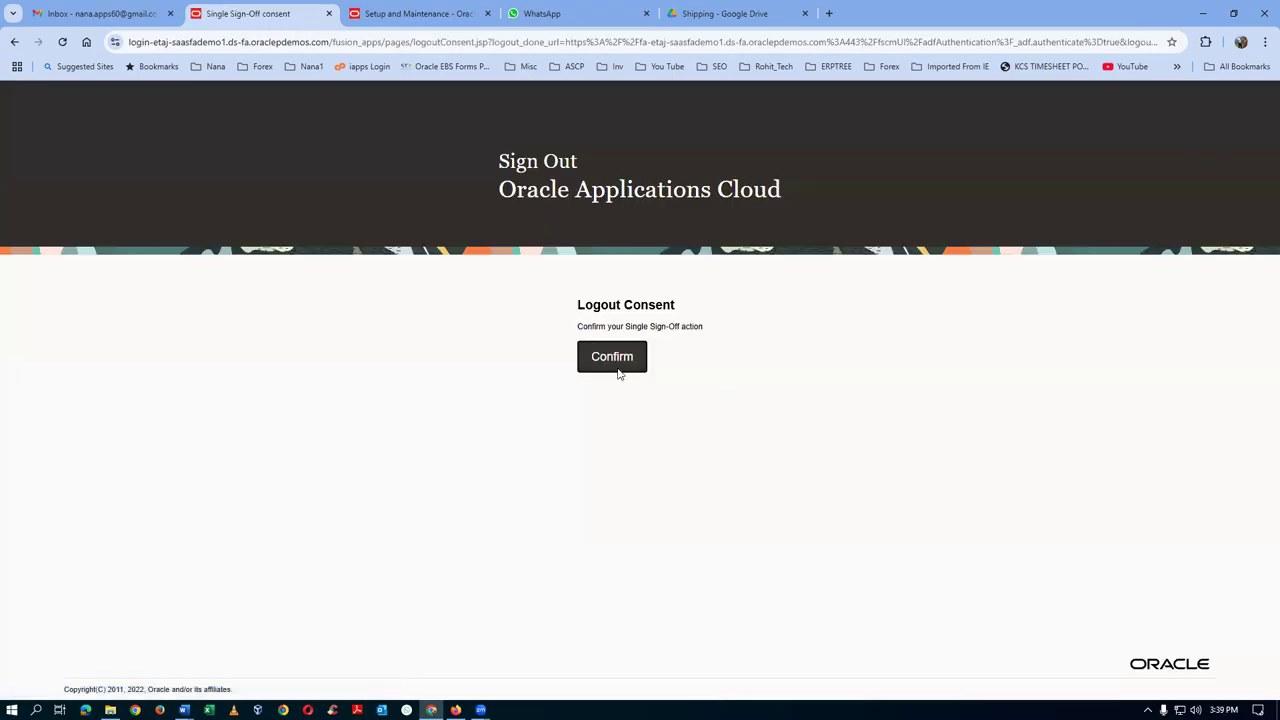
left_click(610, 360)
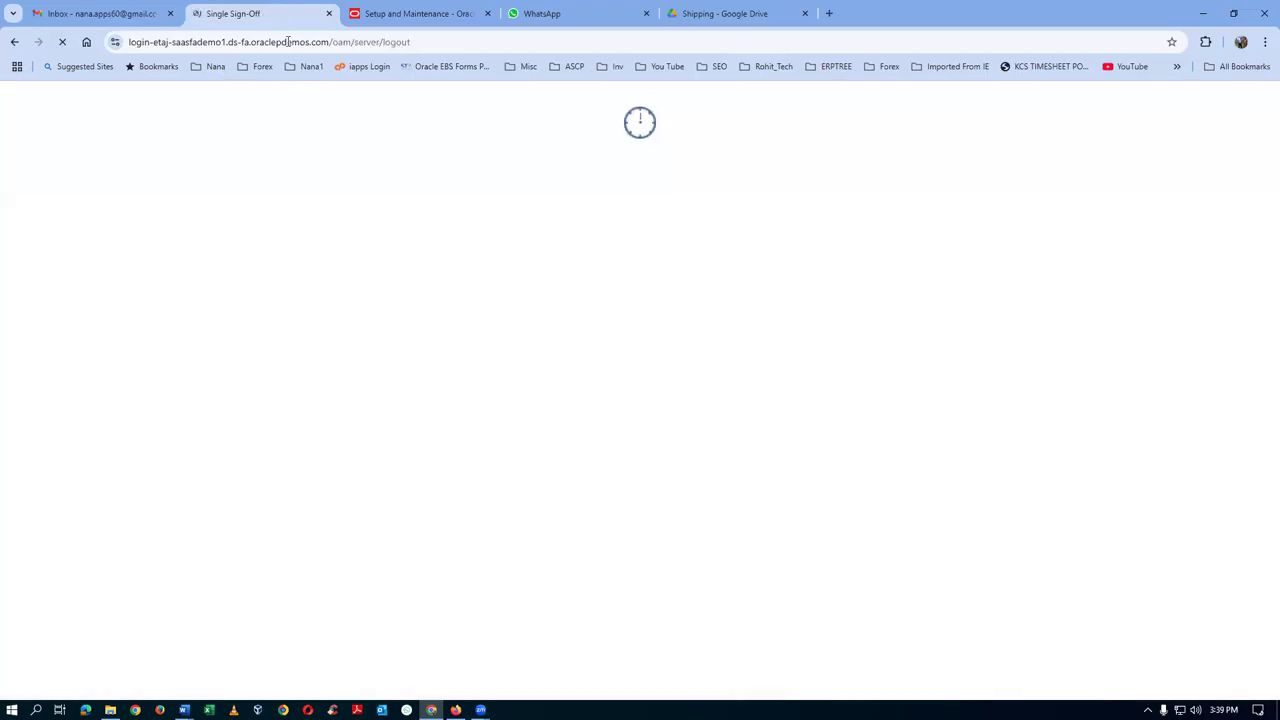
left_click(437, 14)
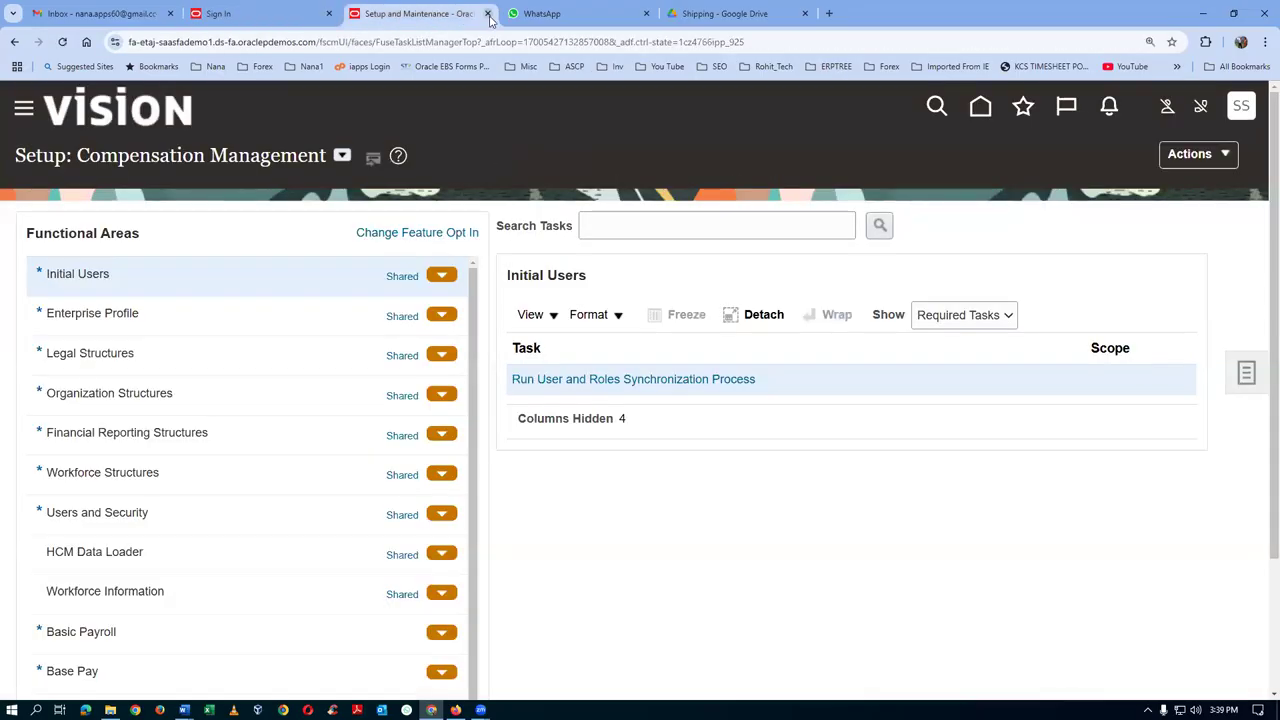
left_click(487, 14)
Sign in to Oracle Applications Cloud with the saved credentials and open Plan Inputs under Supply Chain Planning
left_click(282, 17)
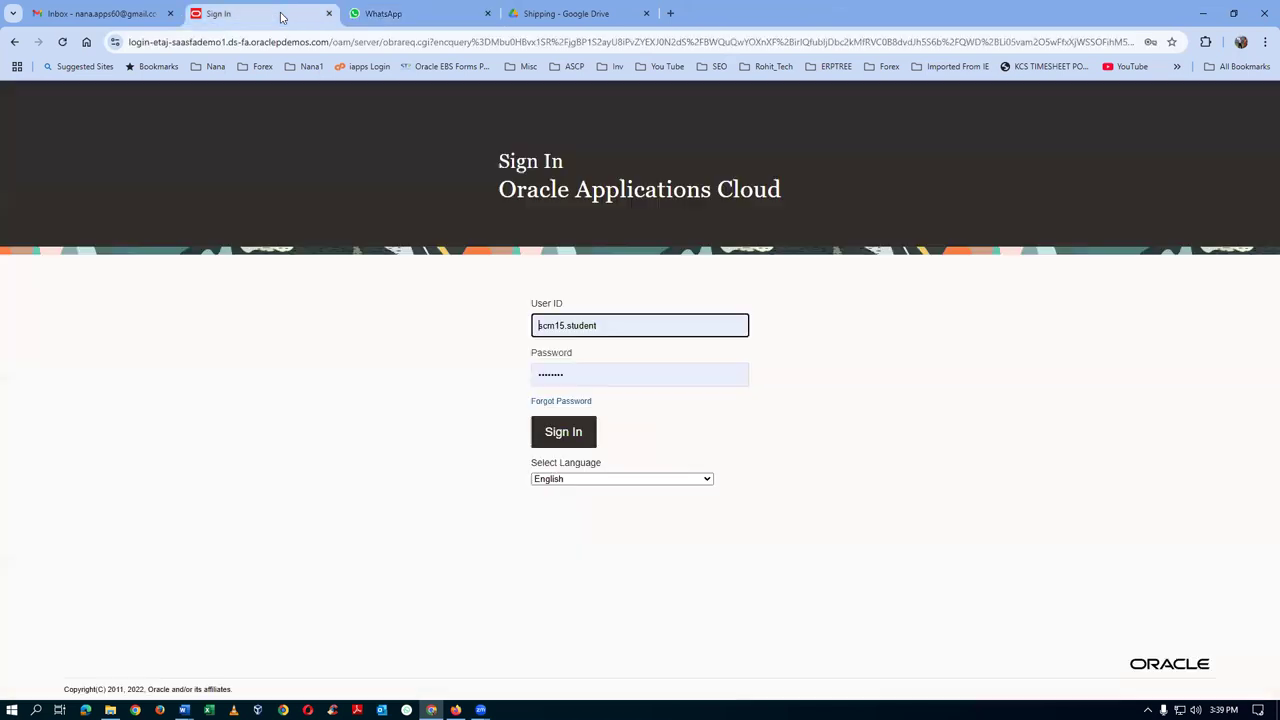
left_click(572, 432)
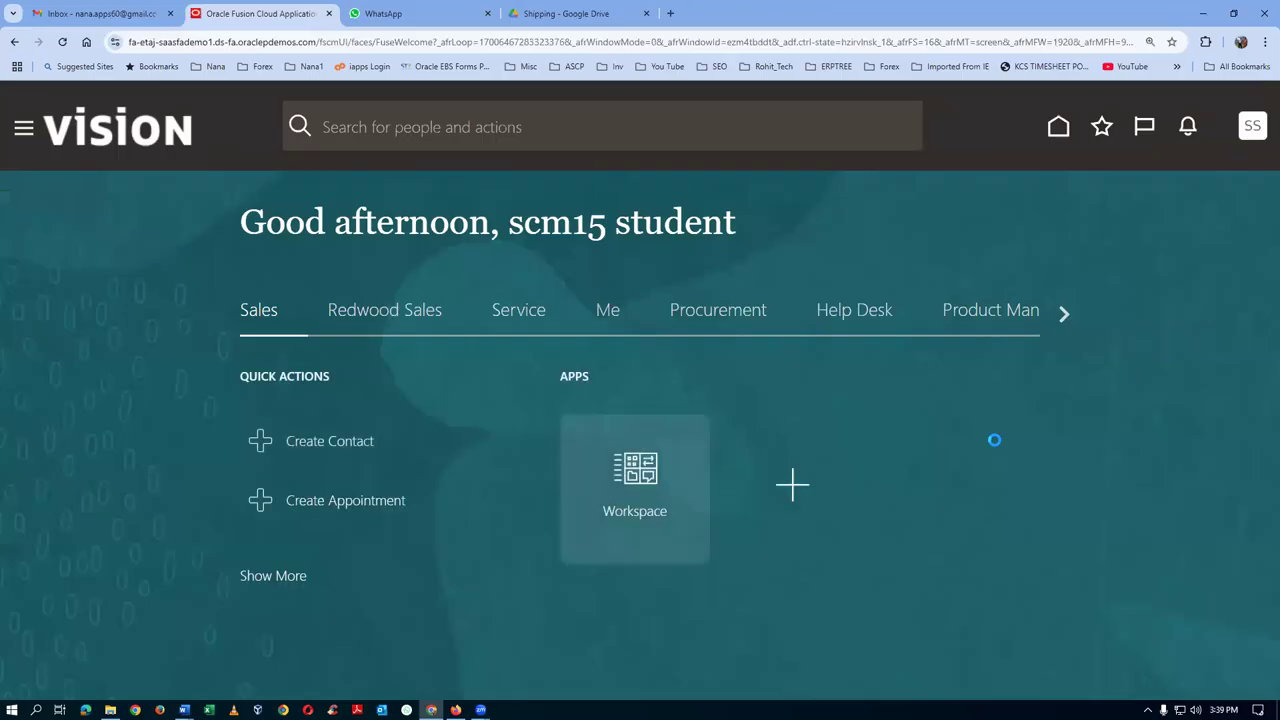
left_click(1061, 316)
left_click(1061, 316)
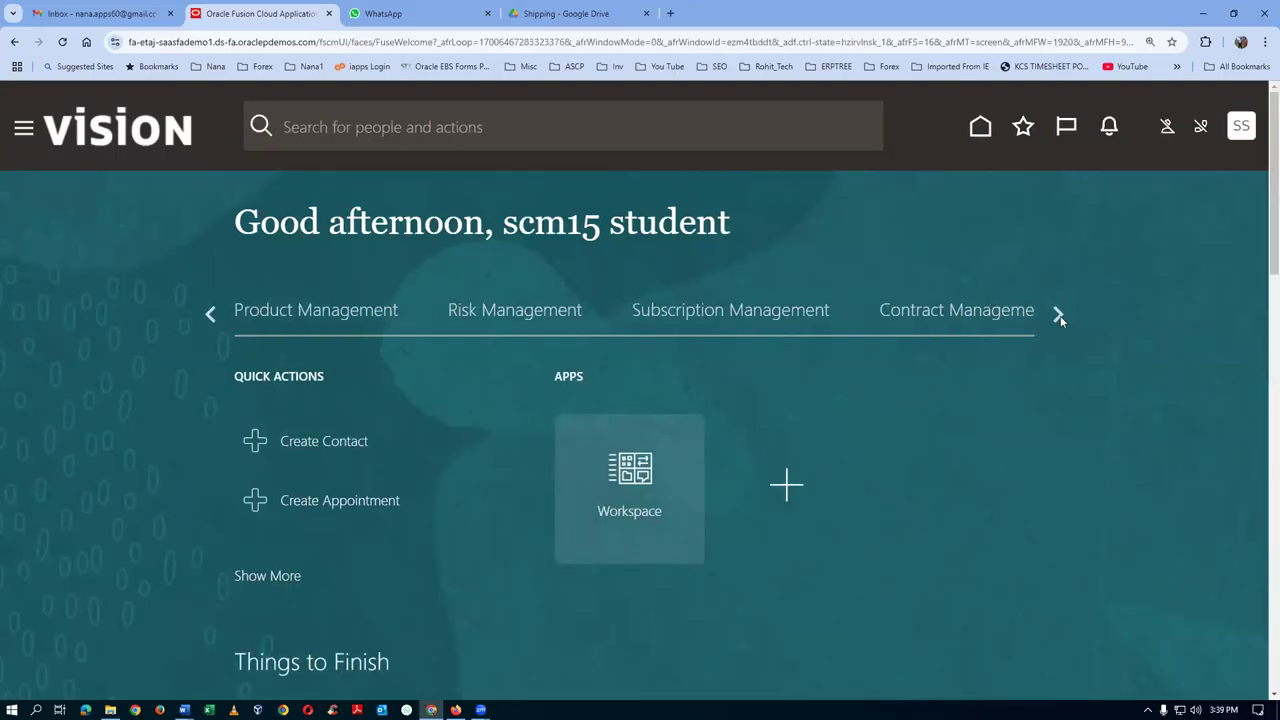
left_click(1061, 316)
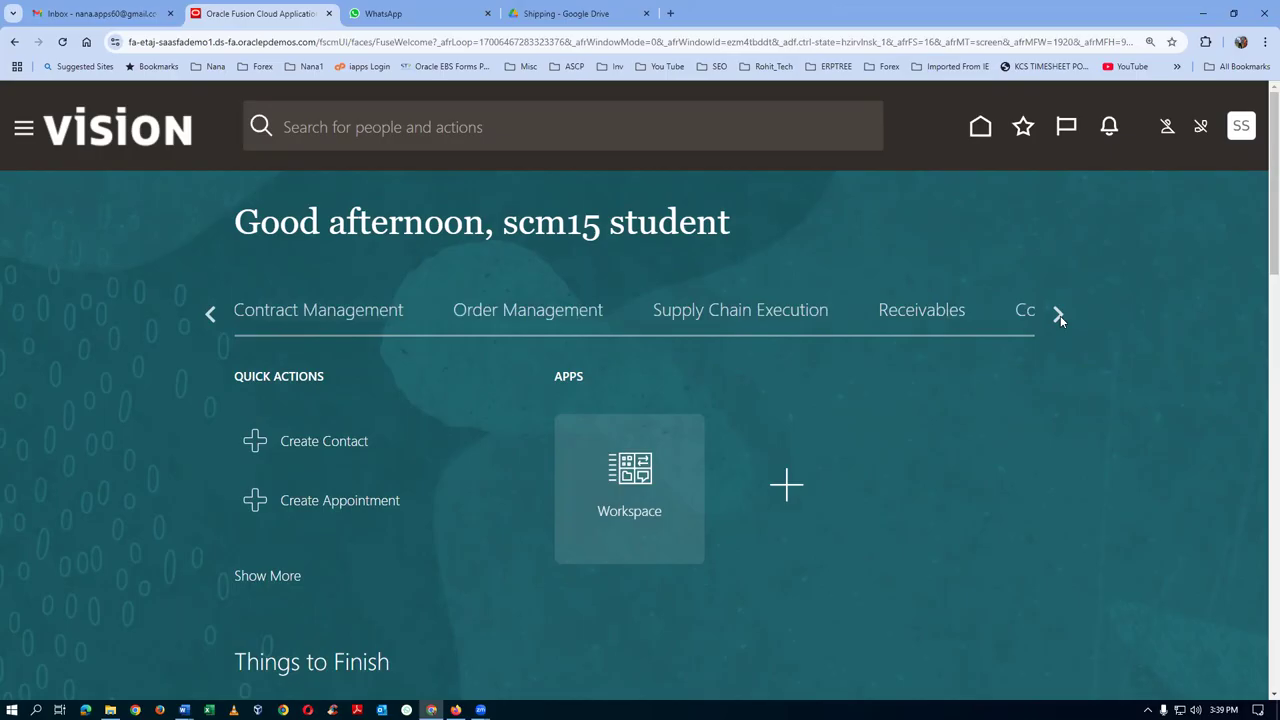
left_click(1061, 316)
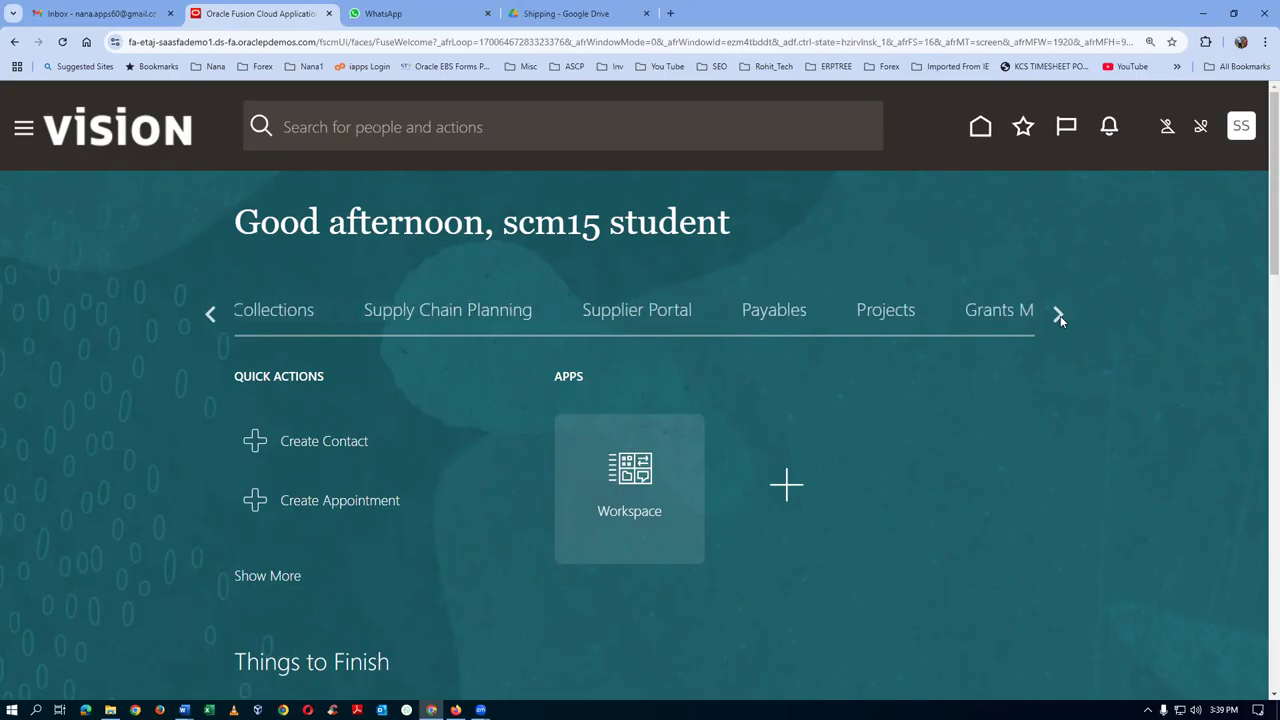
left_click(437, 328)
left_click(640, 517)
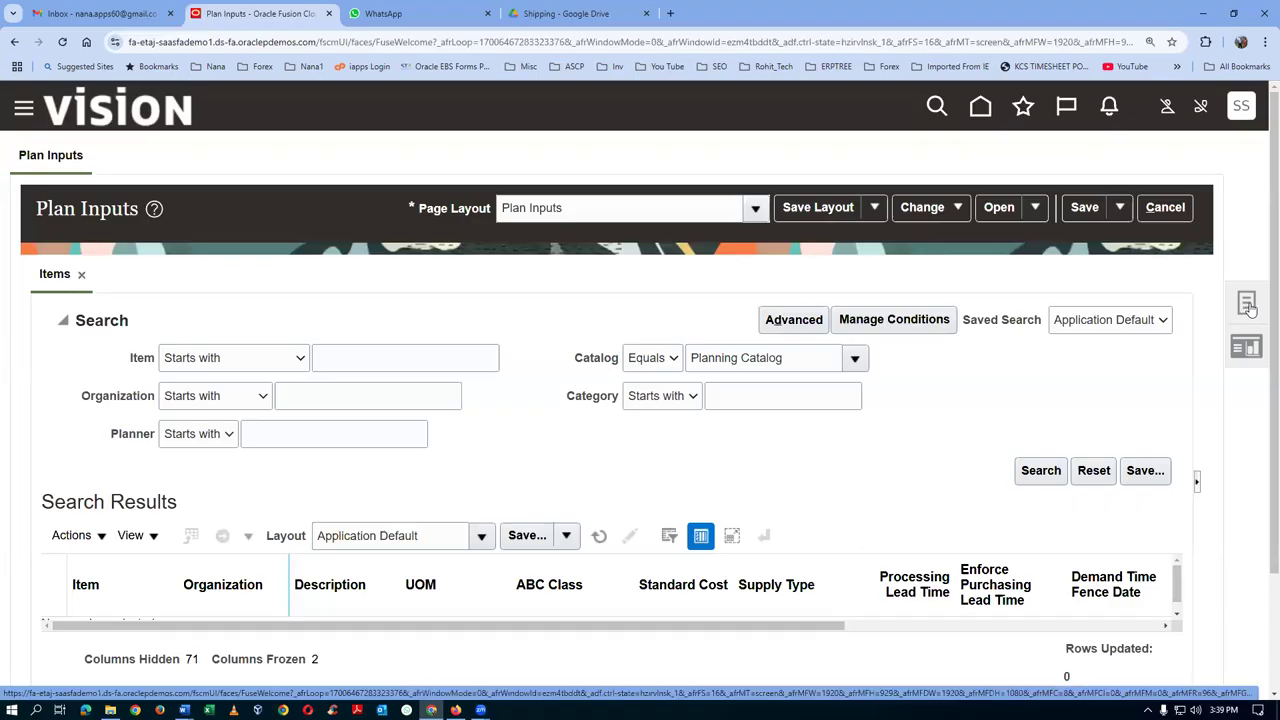
Start a Collect Planning Data request with source system OPS and the Targeted collection type
left_click(1246, 305)
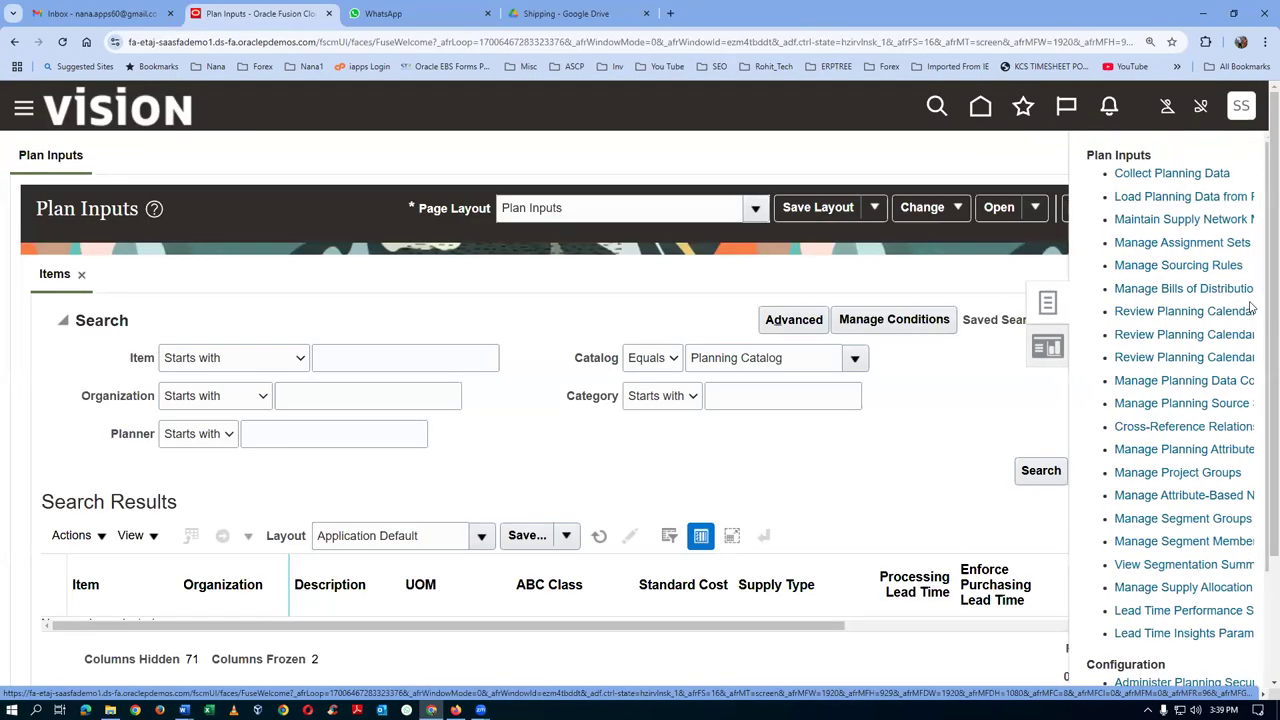
left_click(1147, 175)
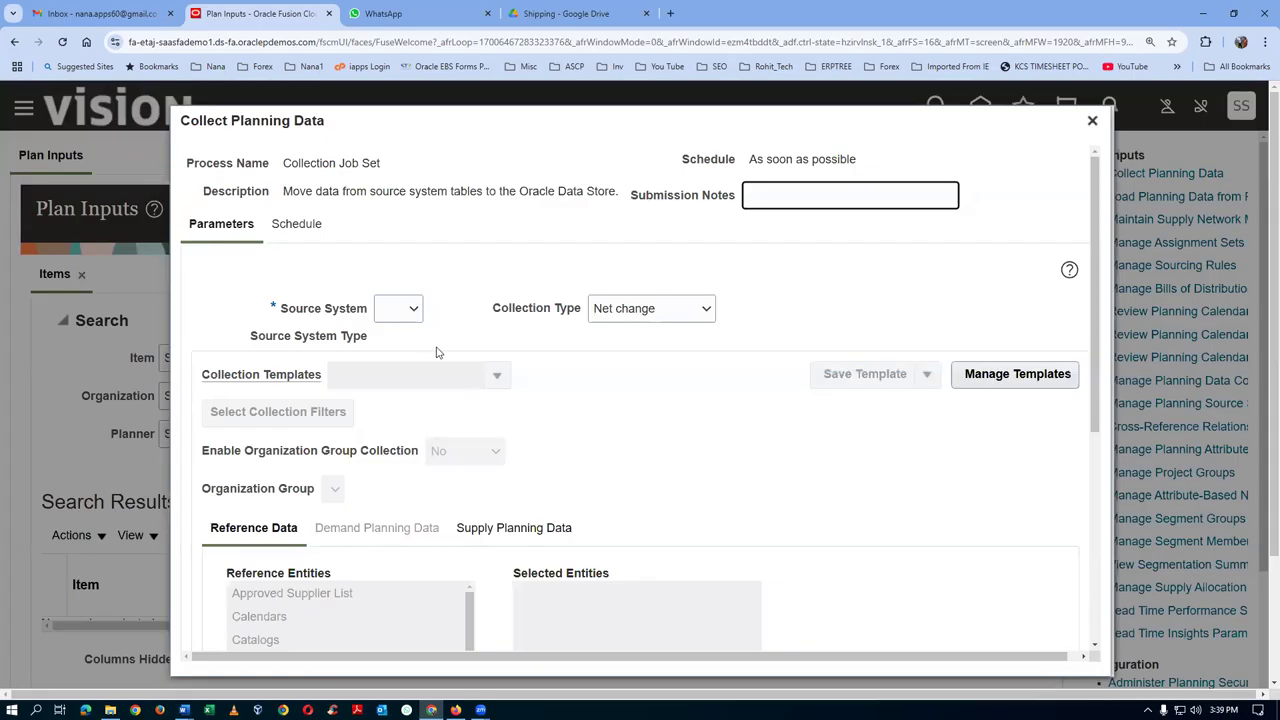
left_click(406, 309)
left_click(391, 348)
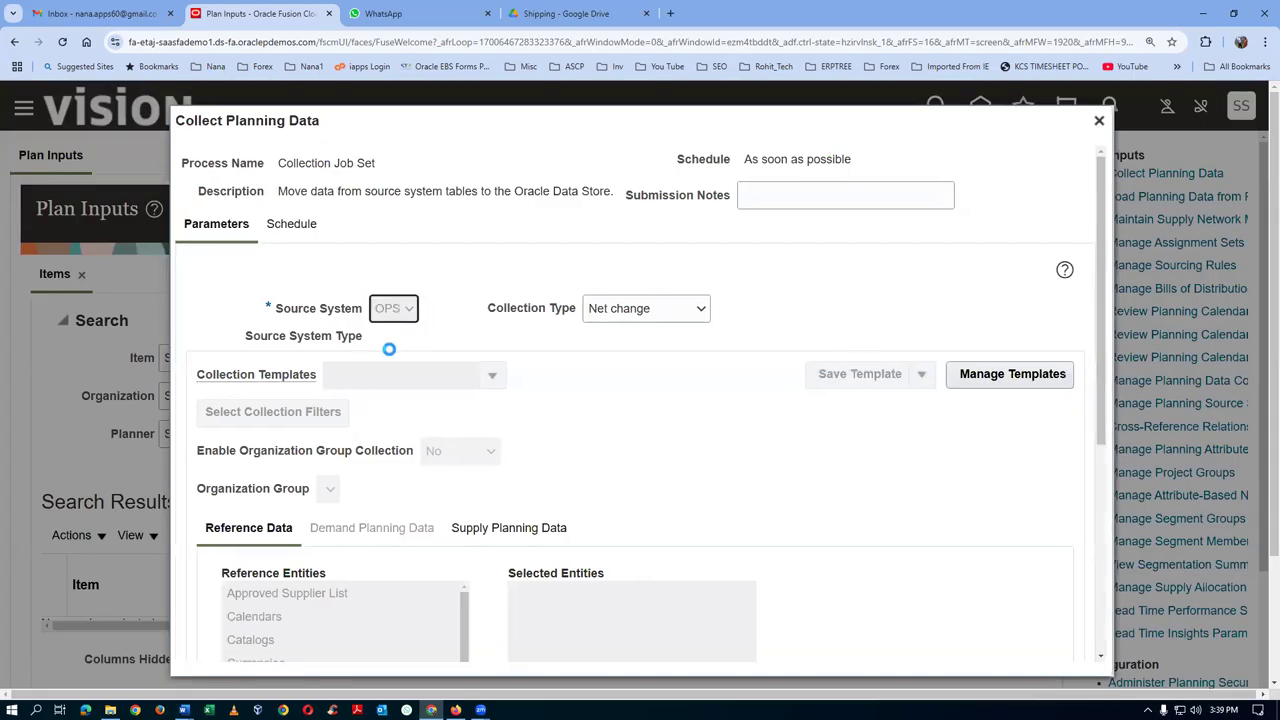
left_click(643, 316)
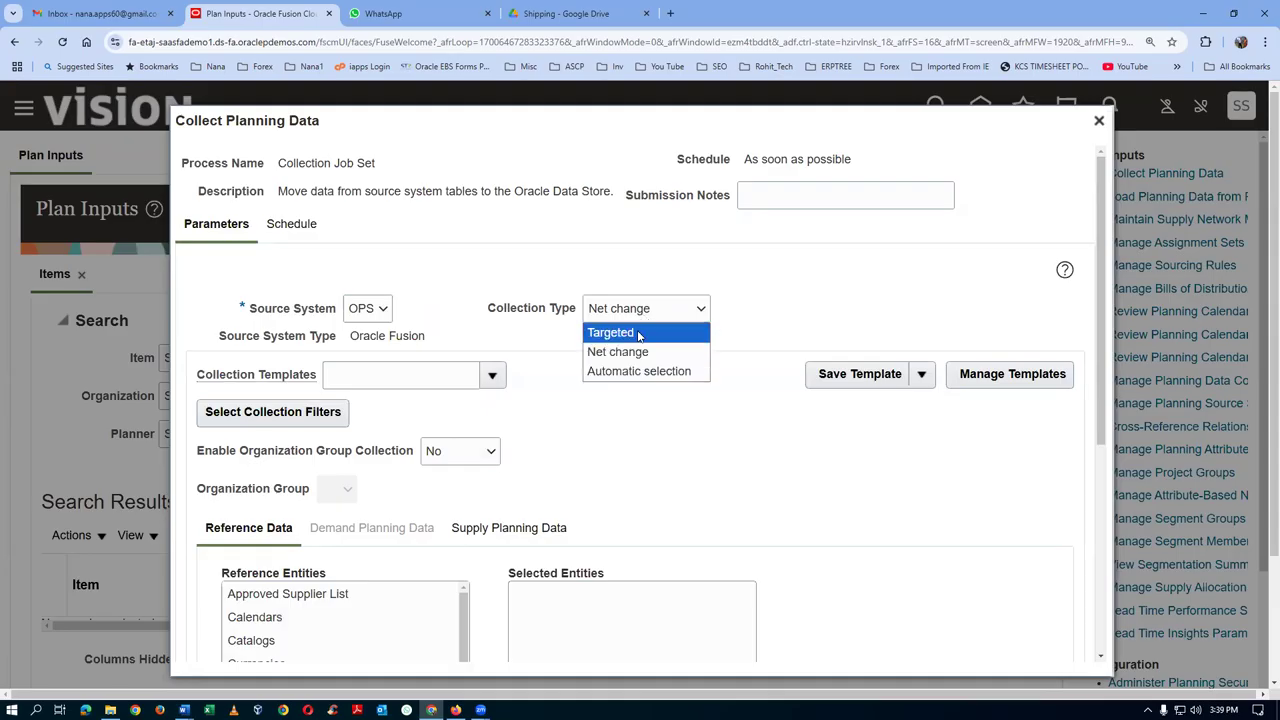
left_click(641, 331)
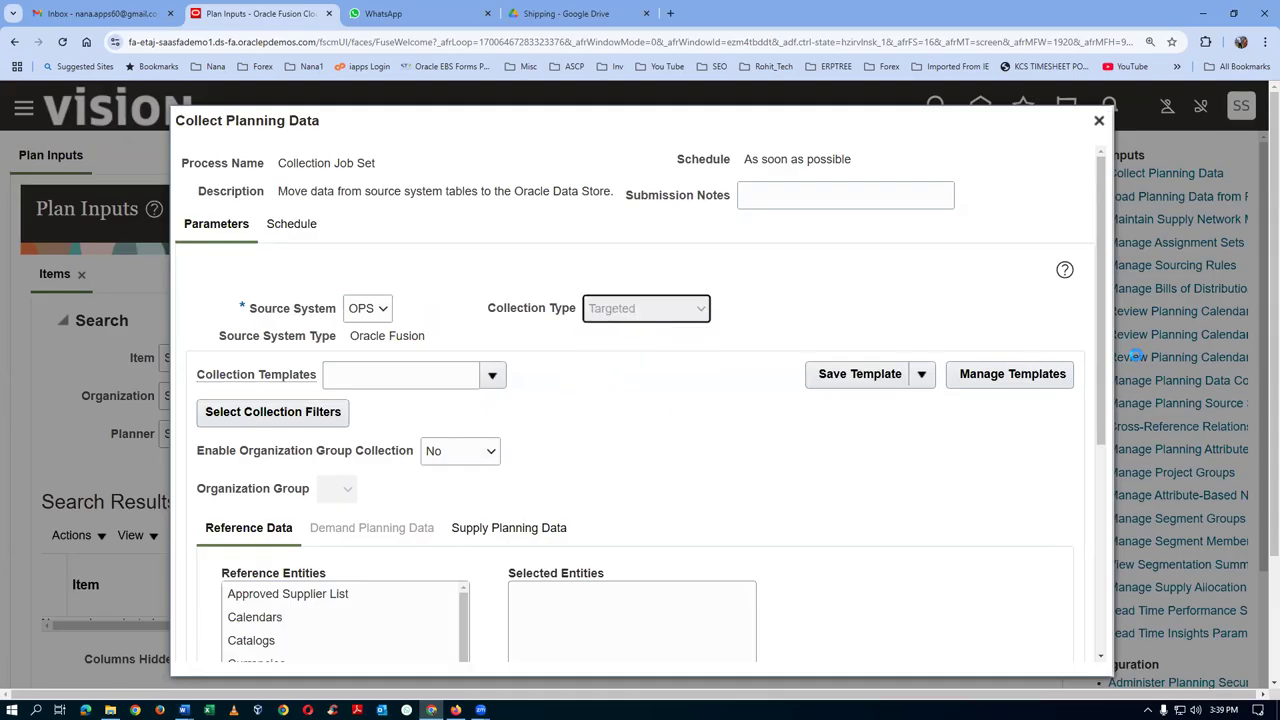
Add Items to the selected reference entities and On Hand to the selected supply planning entities
left_click_drag(1098, 383, 1110, 540)
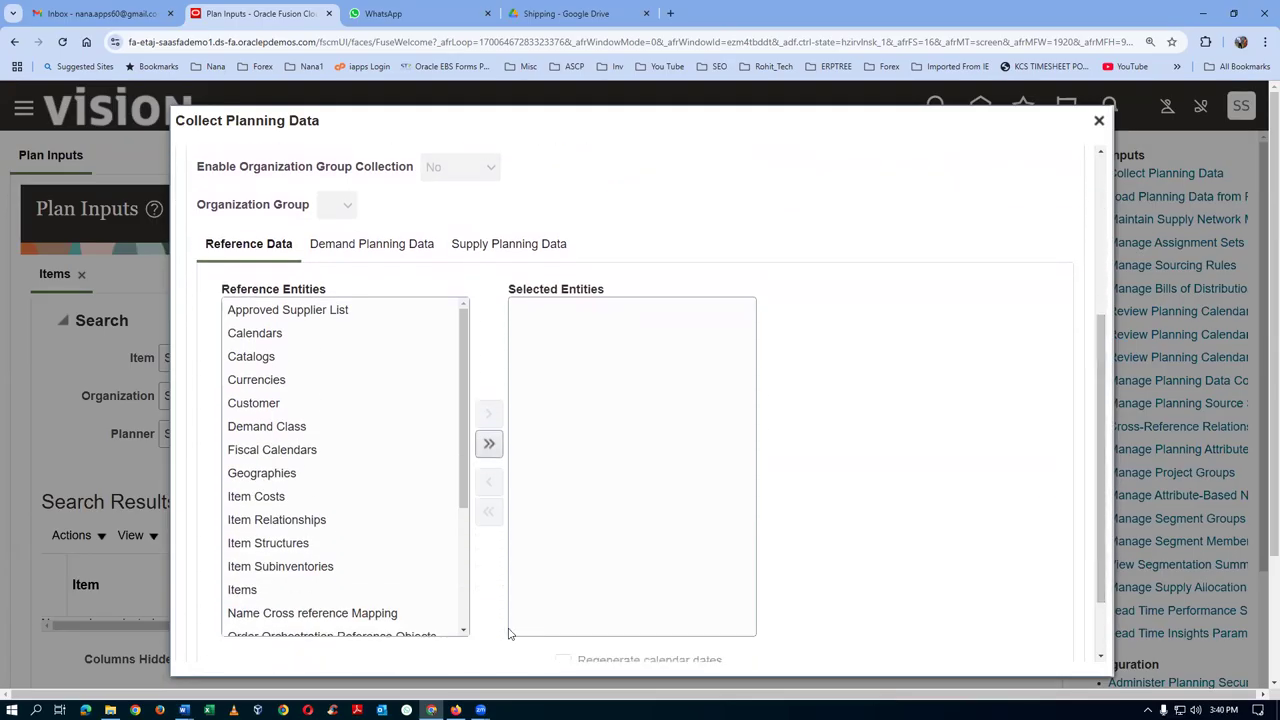
left_click(348, 596)
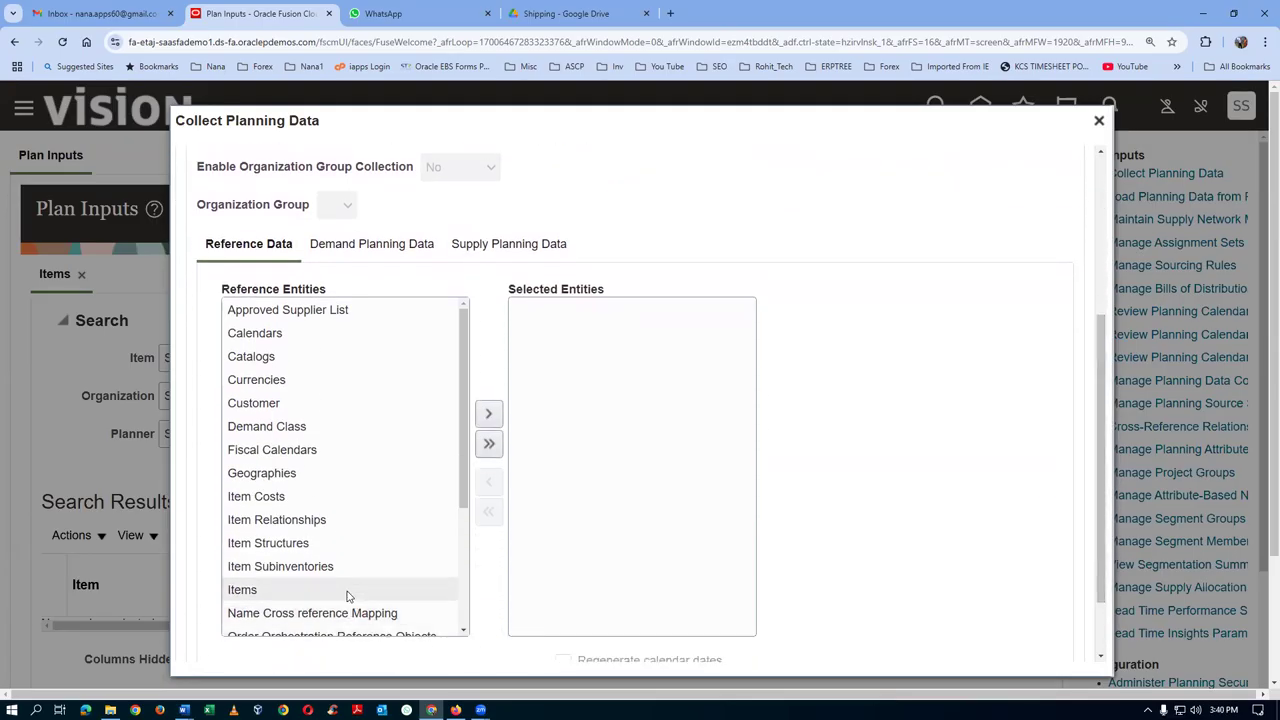
left_click(489, 415)
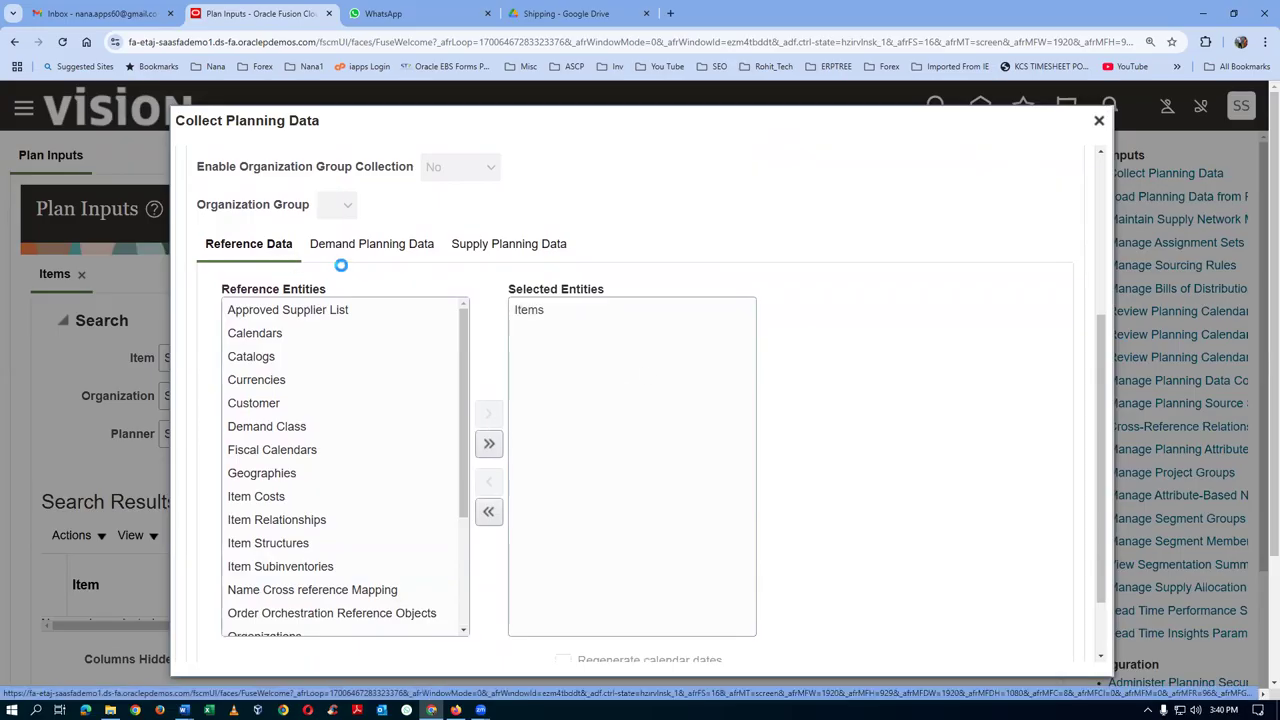
left_click(546, 252)
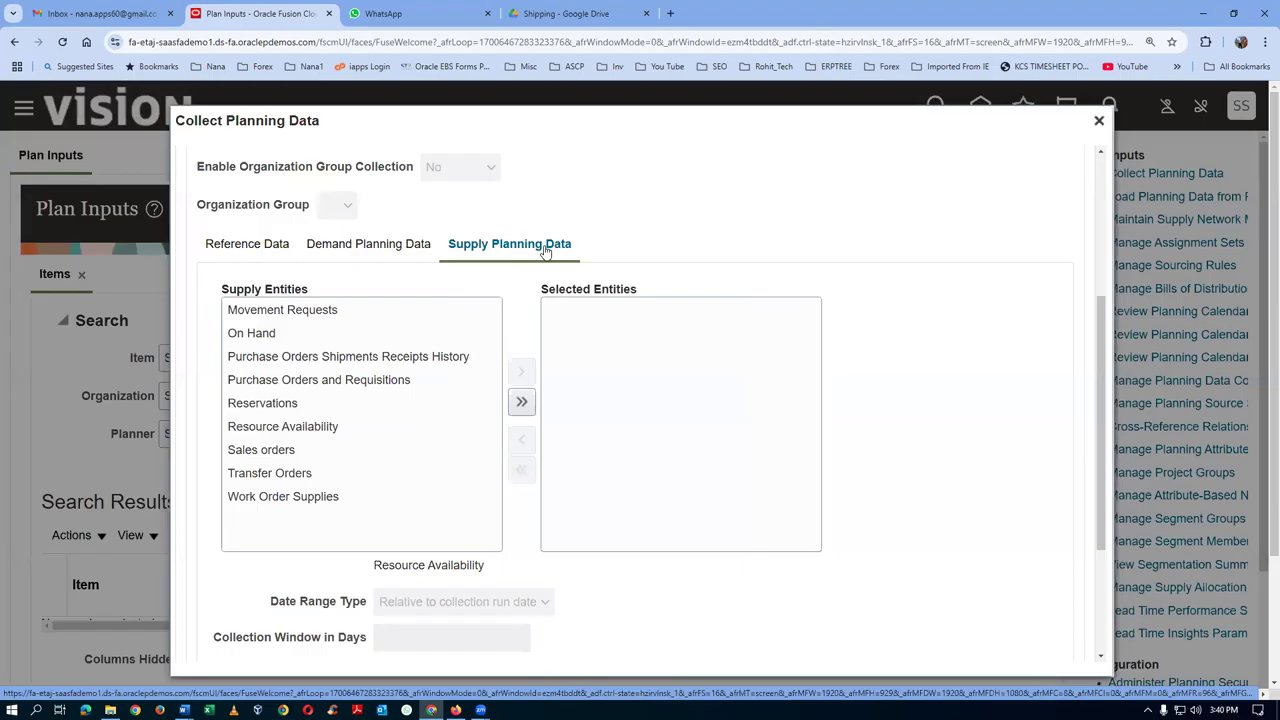
left_click(240, 333)
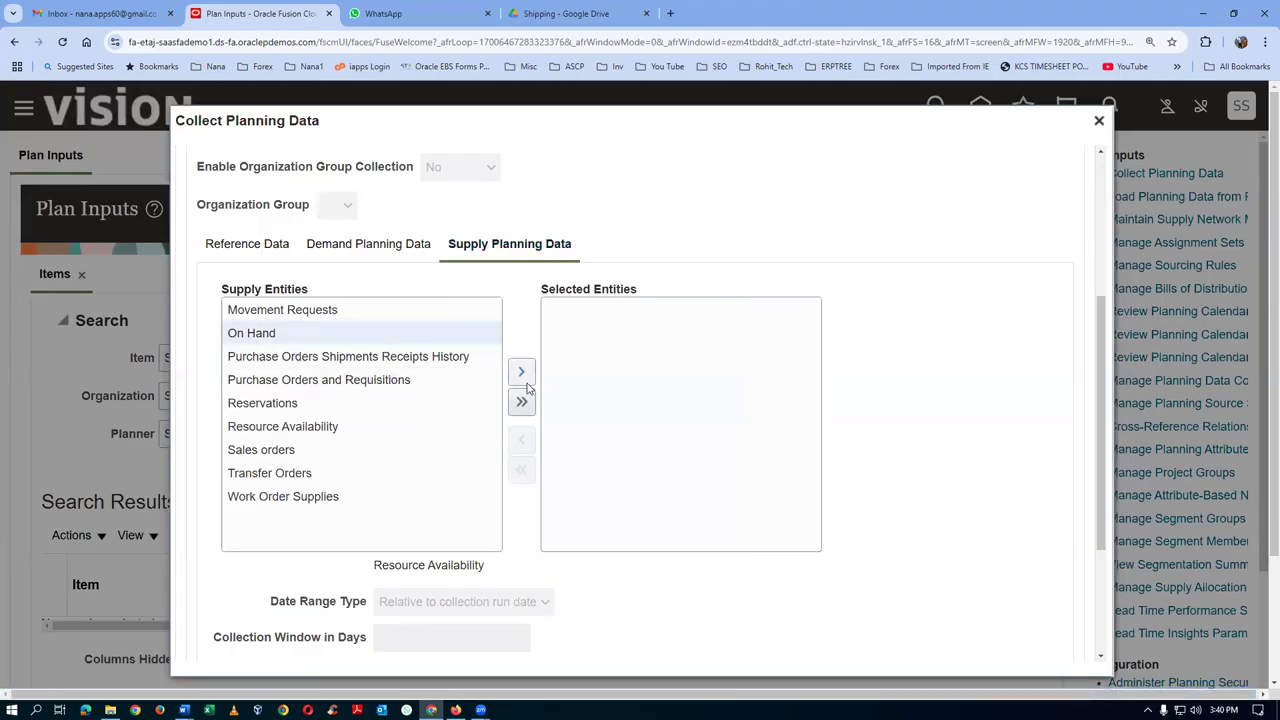
left_click(522, 373)
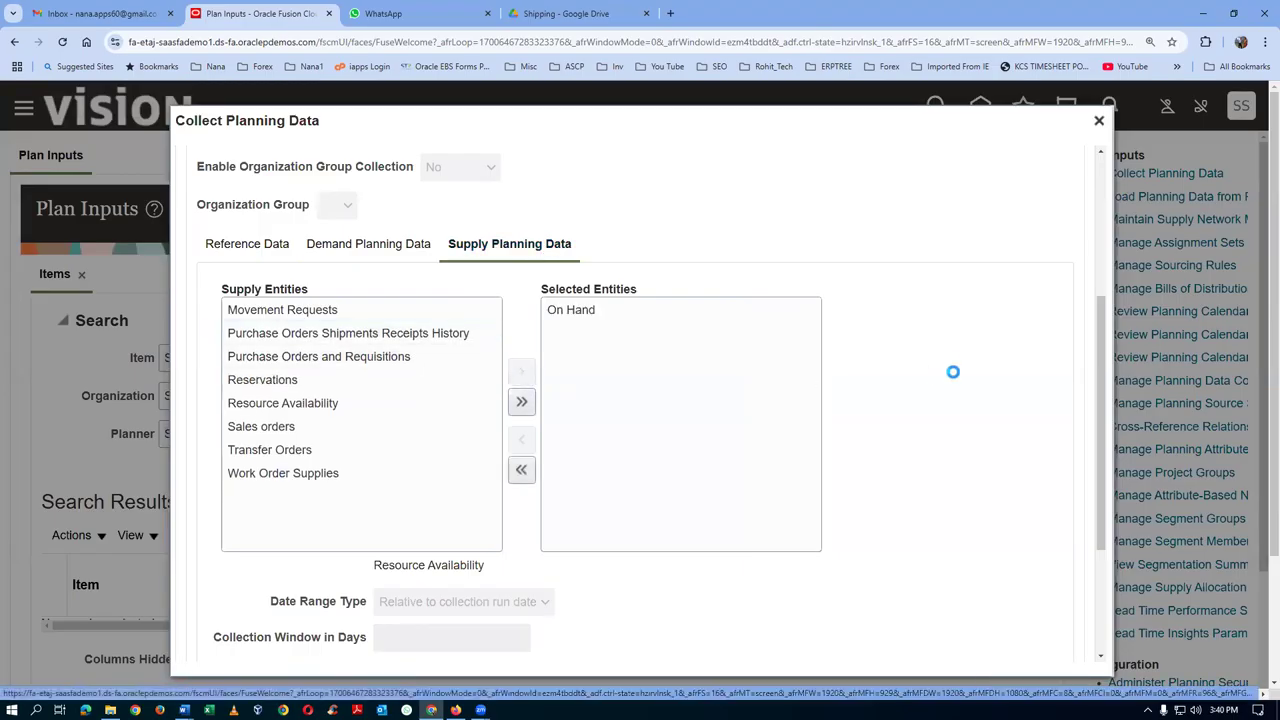
Submit the planning data collection and acknowledge the submission status
left_click(249, 247)
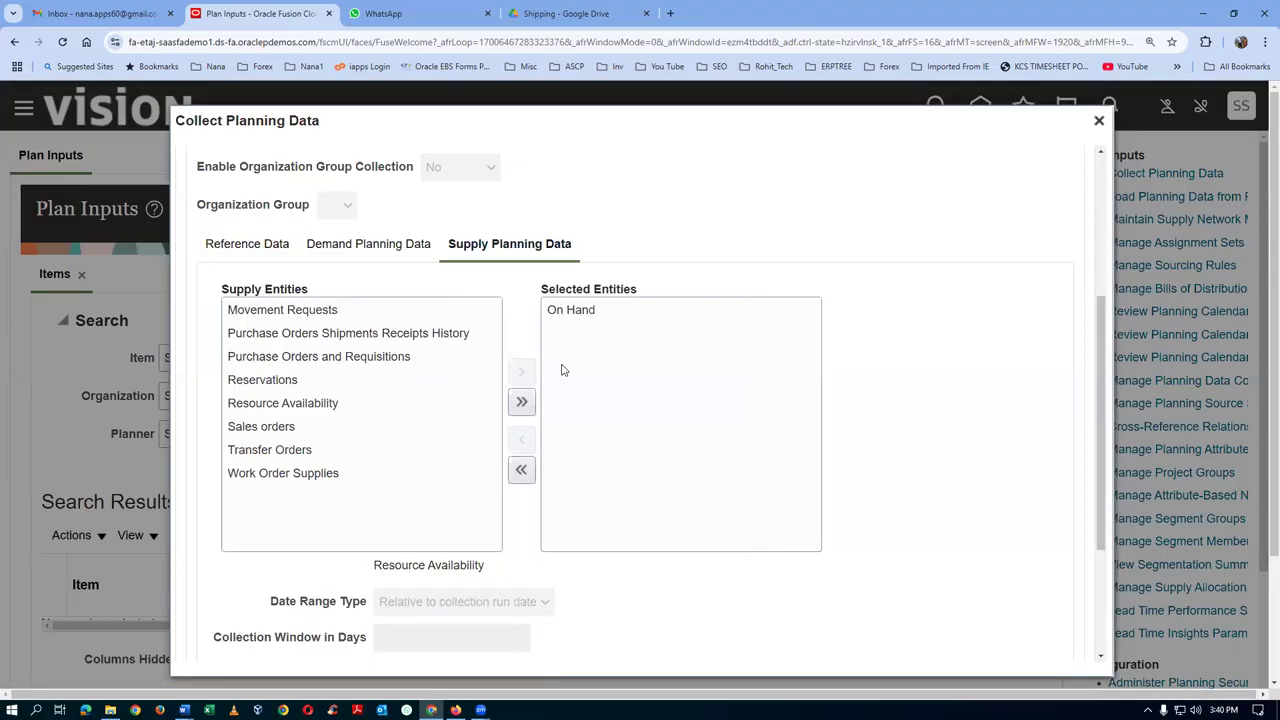
scroll(1110, 470, "down", 1)
left_click_drag(1110, 470, 1125, 555)
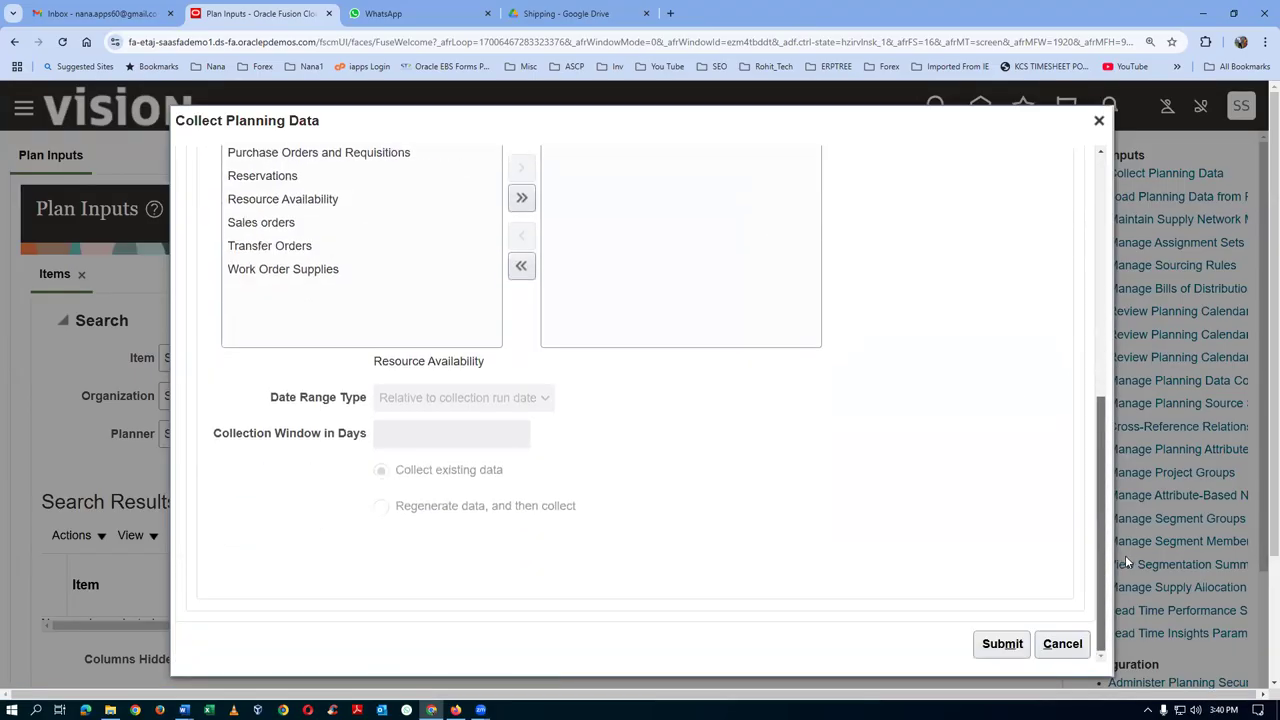
left_click(1000, 643)
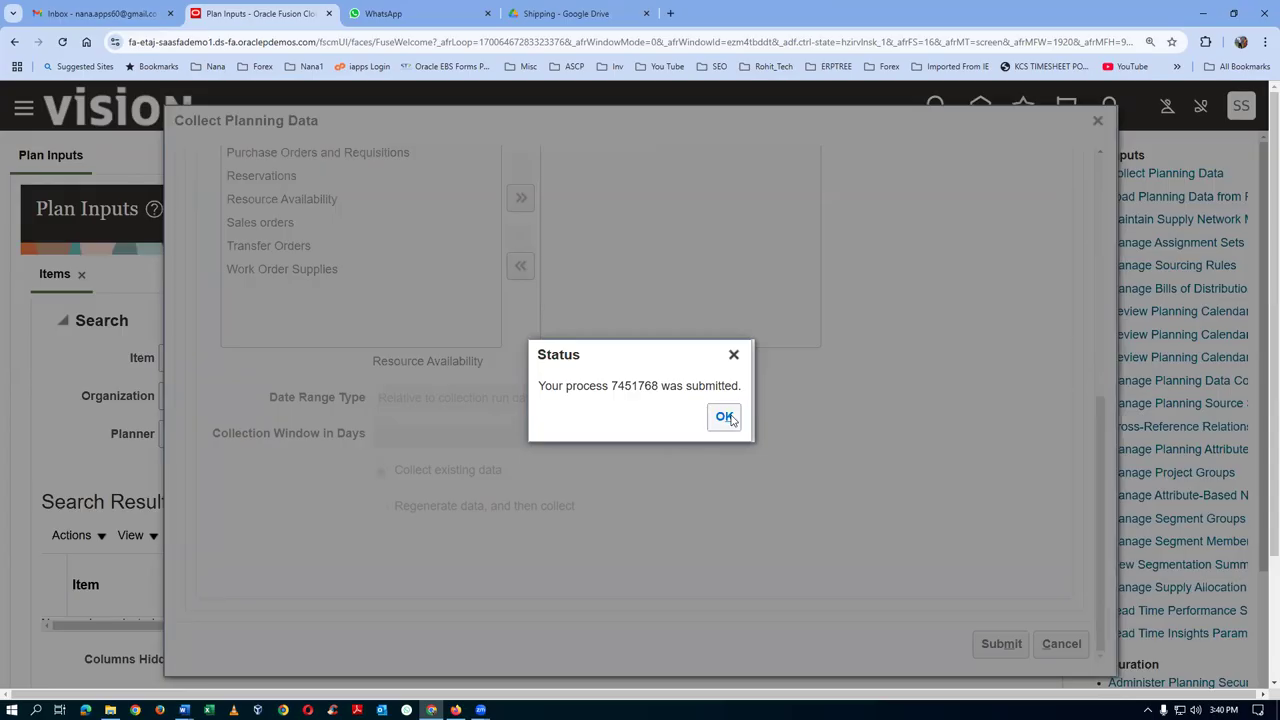
left_click(724, 417)
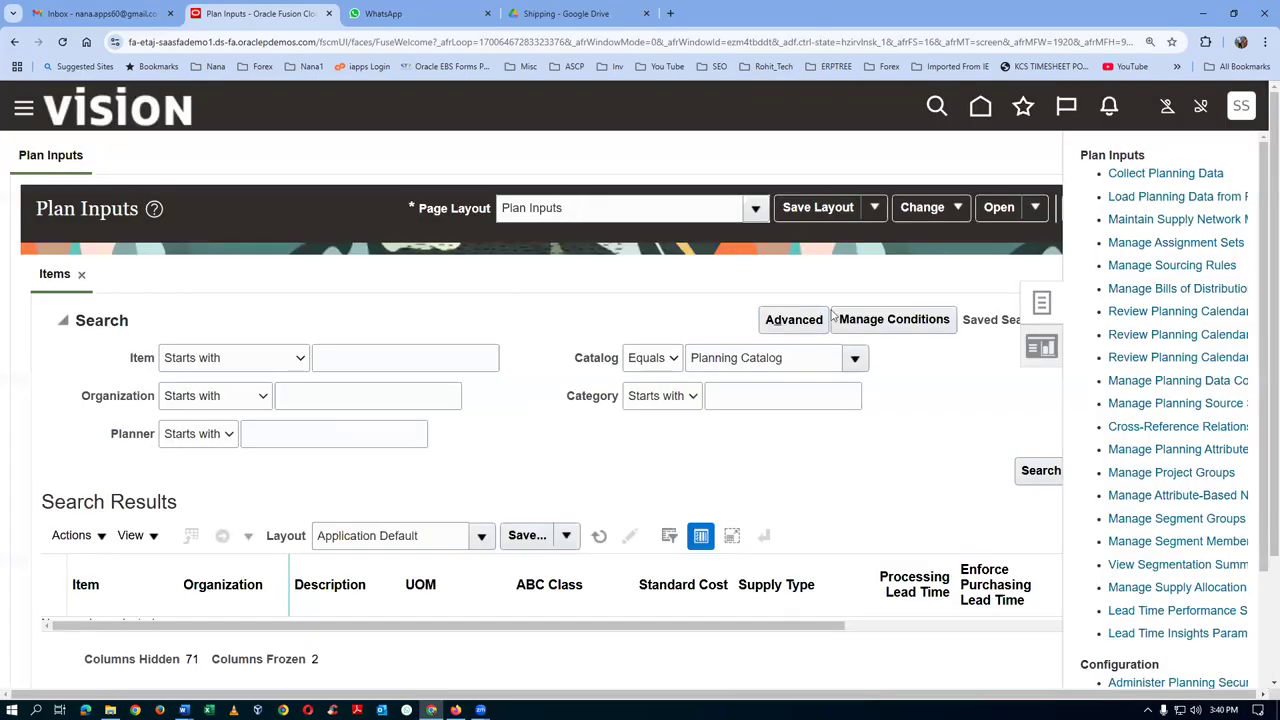
Return to the home page and open Scheduled Processes from the Tools group
left_click(980, 112)
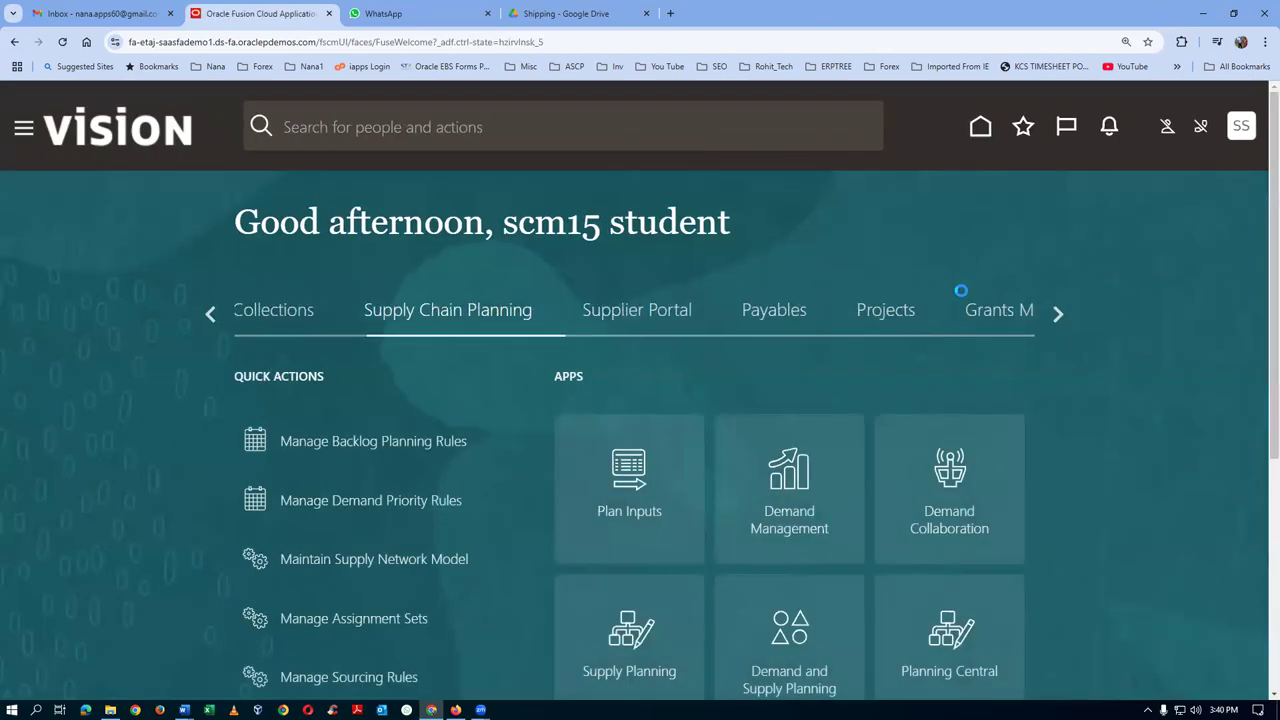
left_click(1058, 314)
left_click(1058, 315)
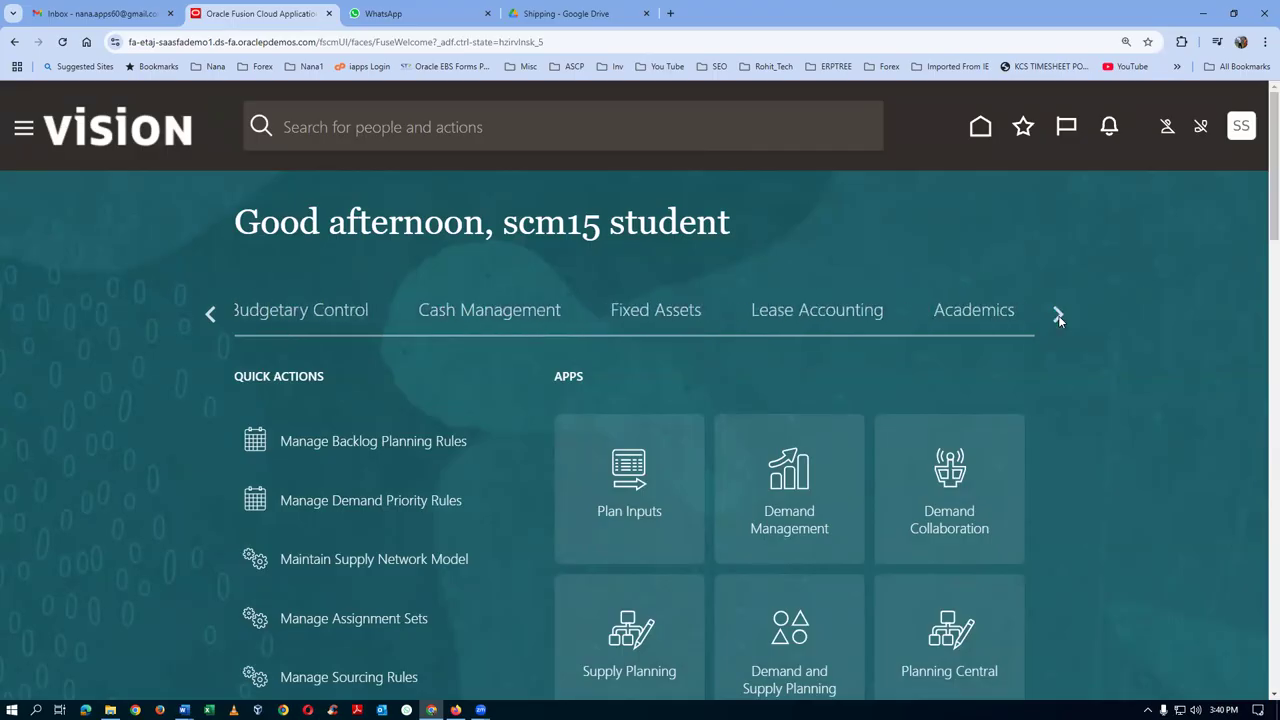
left_click(1058, 315)
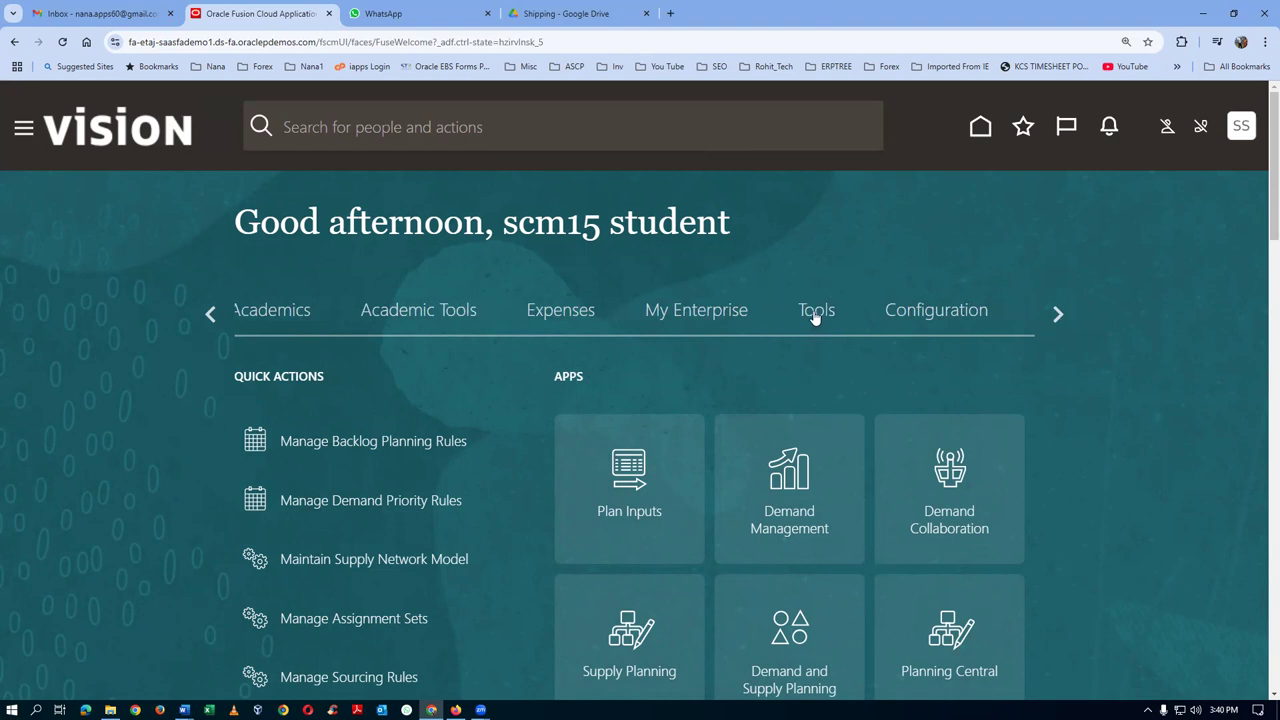
left_click(815, 312)
scroll(815, 316, "down", 2)
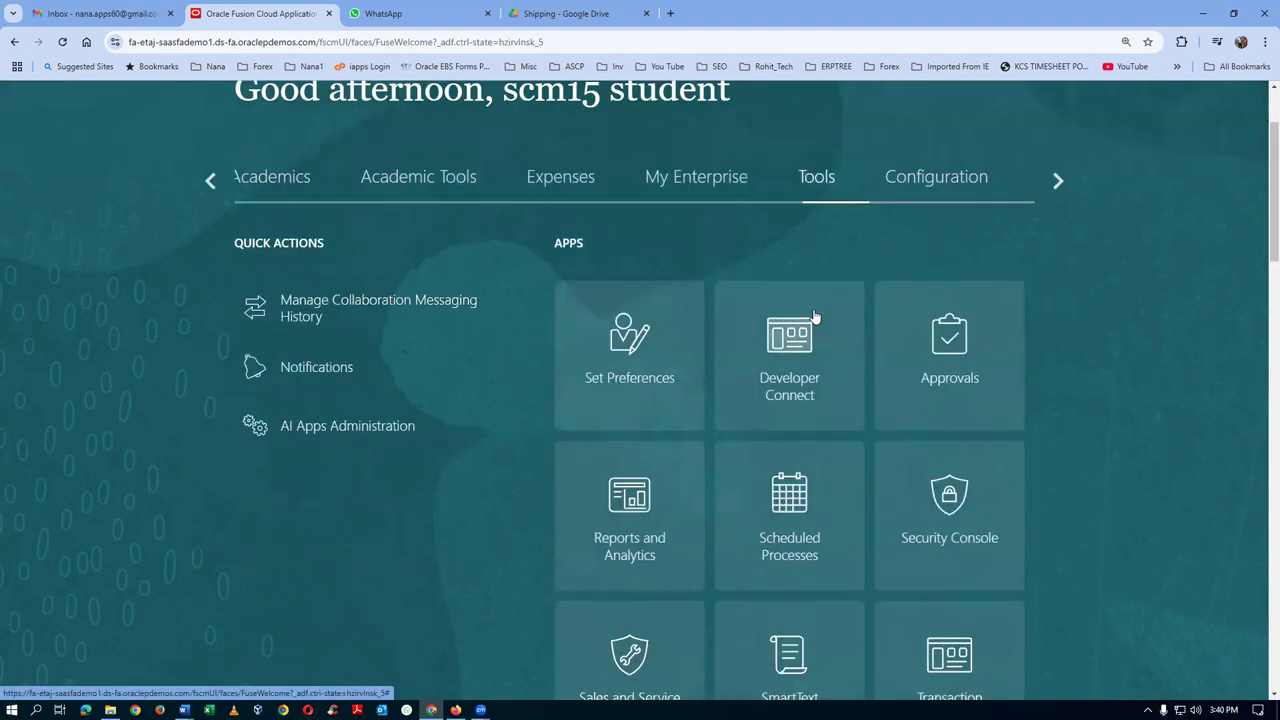
left_click(812, 541)
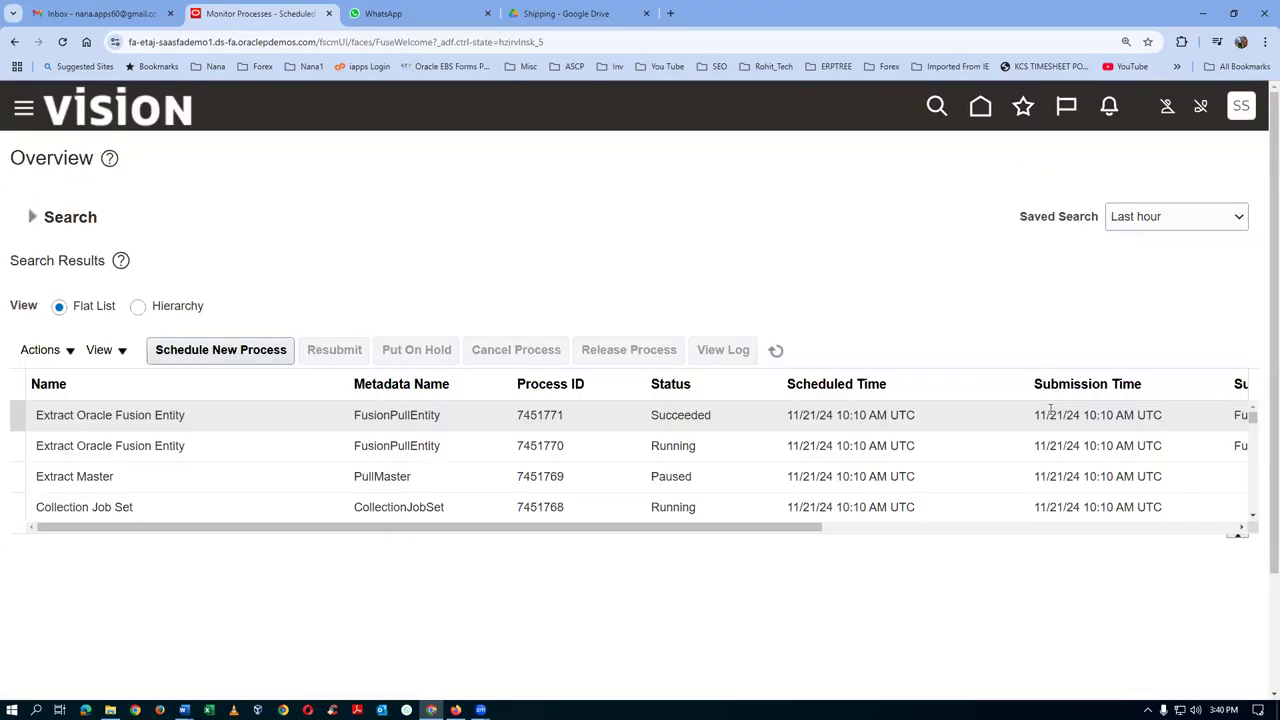
Search for processes submitted by scm15 and refresh the list to check on the Collection Job Set run
left_click(32, 217)
left_click(758, 334)
type("scm15")
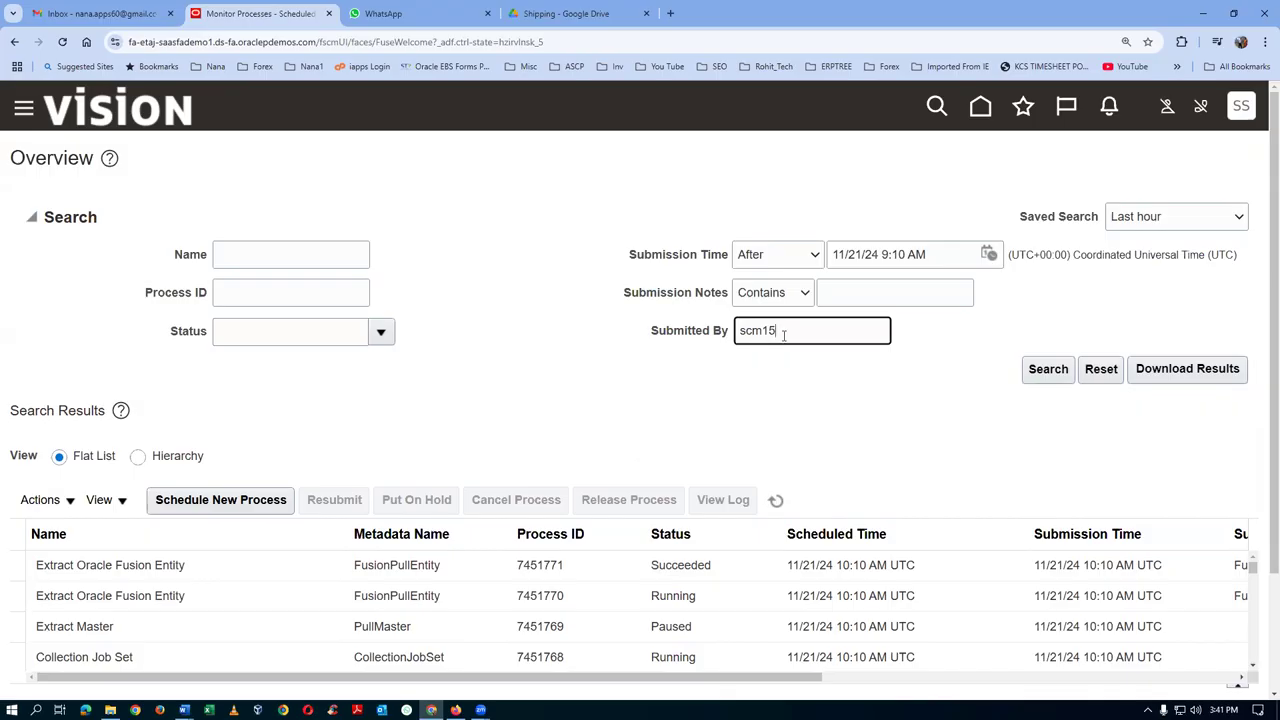
left_click(1044, 383)
scroll(645, 414, "down", 1)
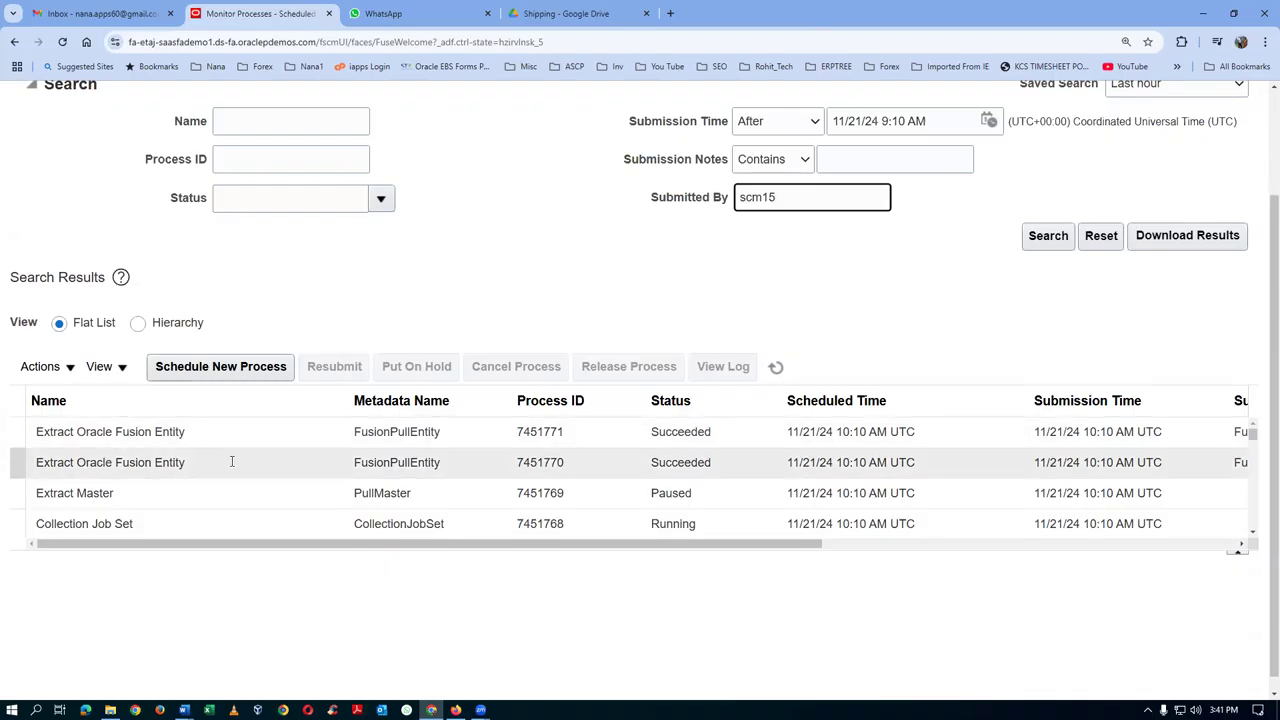
left_click(778, 368)
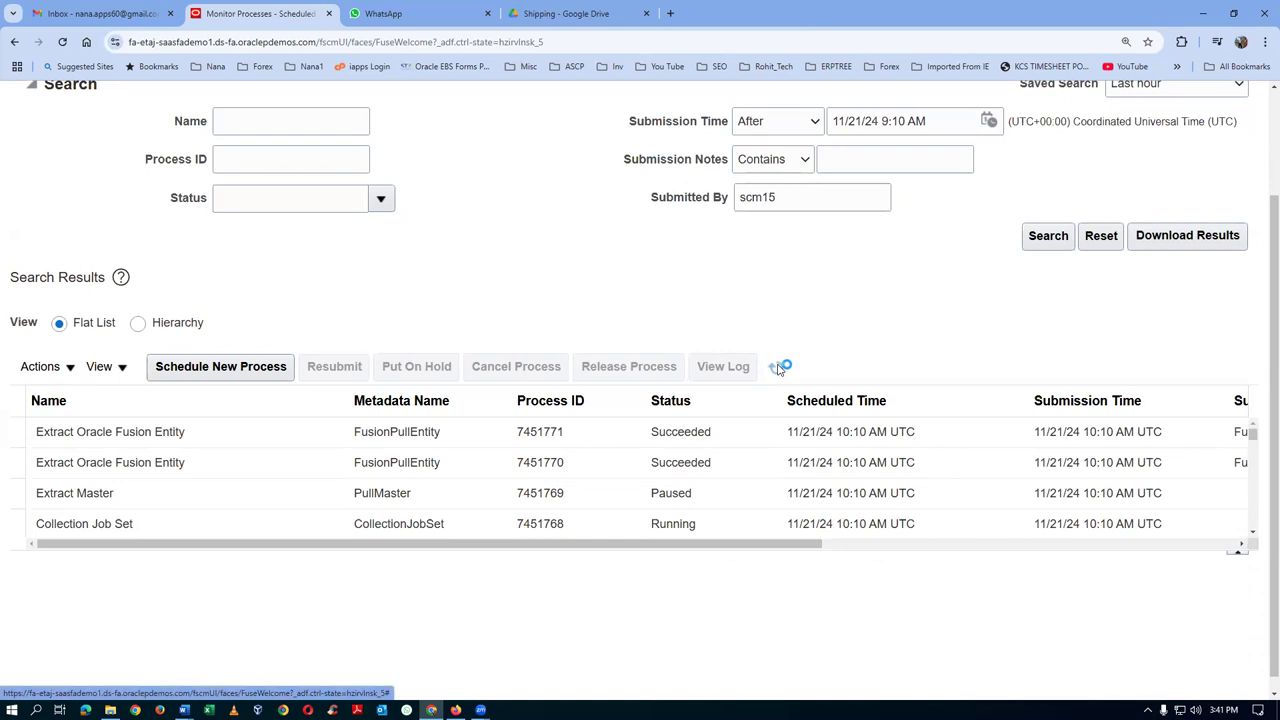
left_click(779, 368)
left_click(779, 368)
right_click(238, 12)
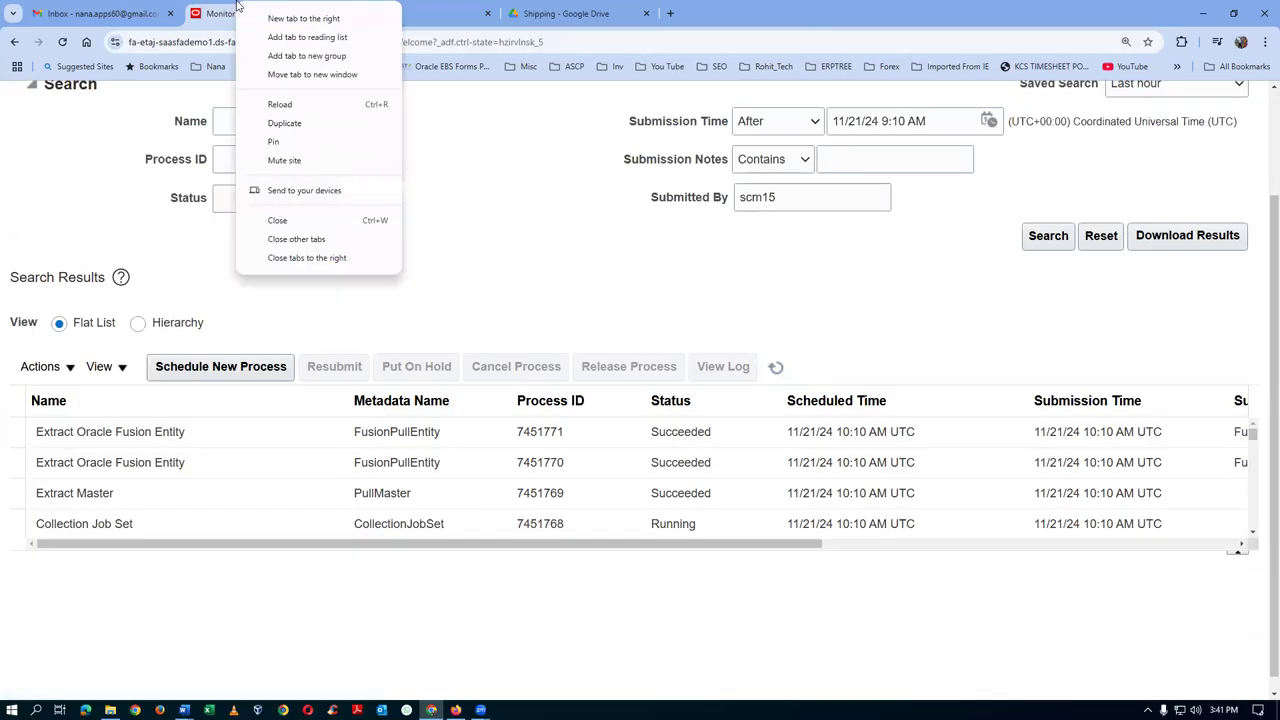
left_click(285, 123)
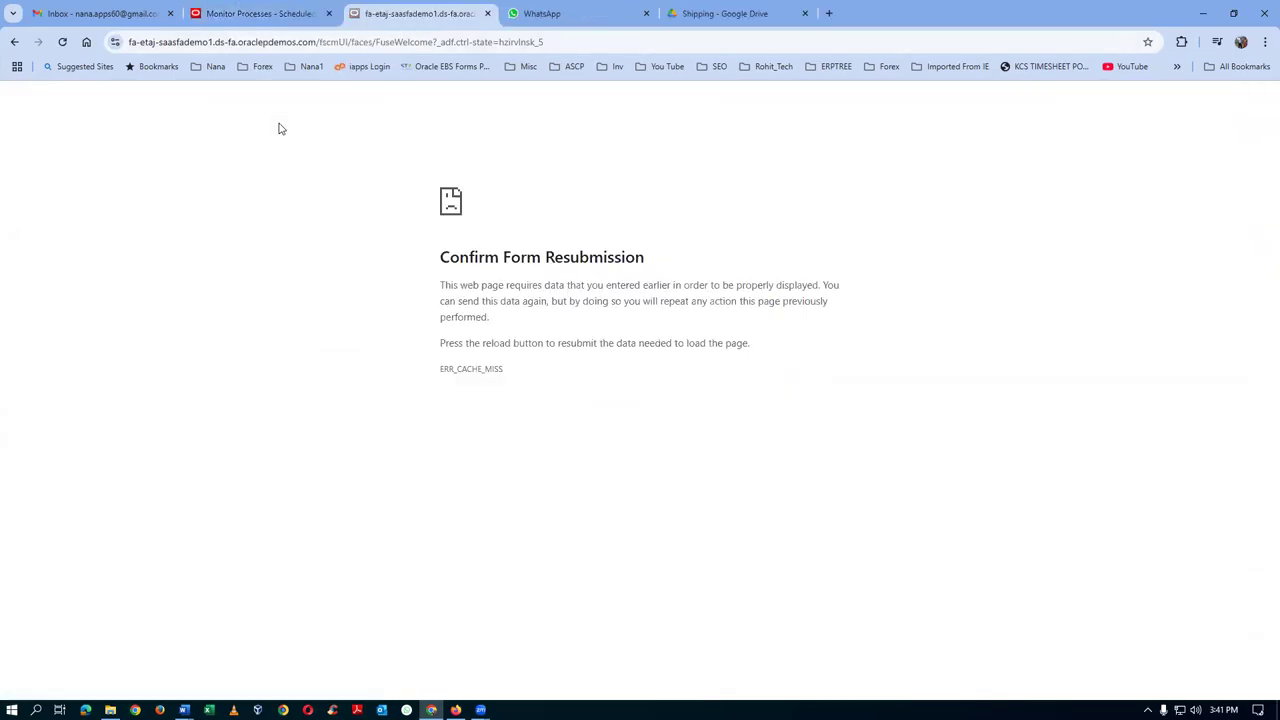
left_click(400, 42)
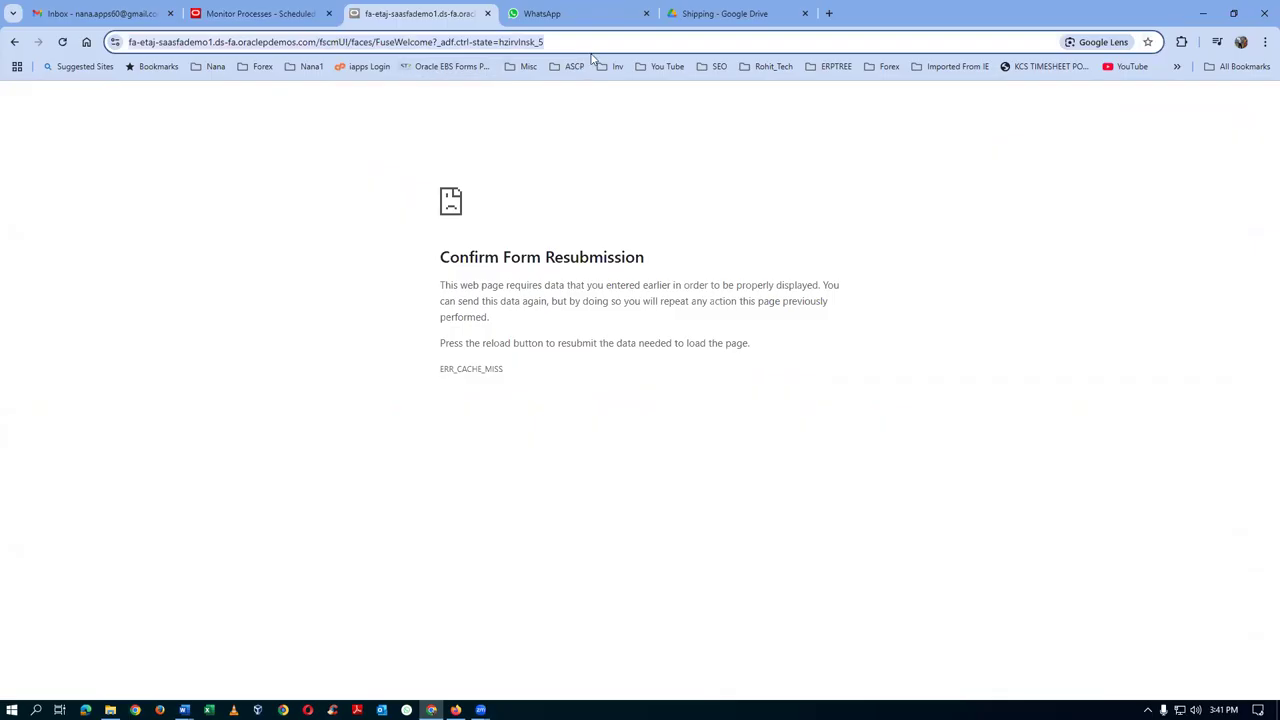
left_click(585, 42)
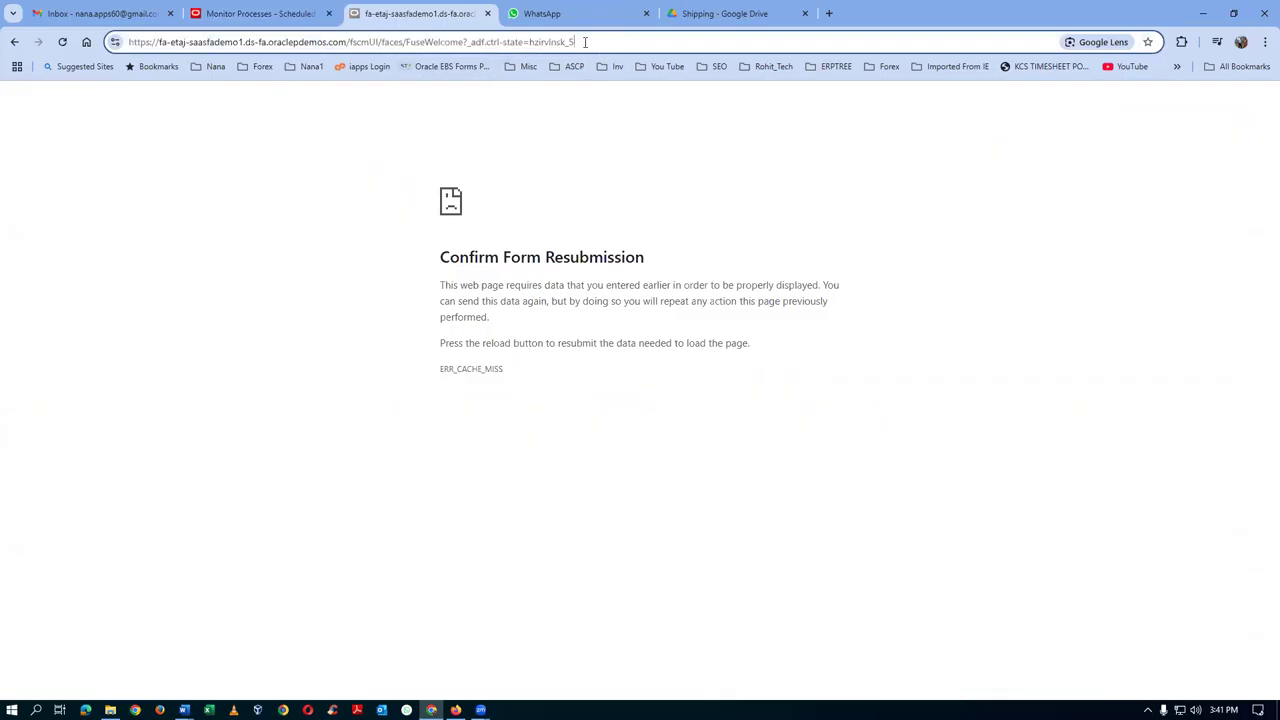
key("BackSpace")
key("BackSpace")
key("BackSpace")
key("BackSpace")
key("BackSpace")
key("BackSpace")
key("BackSpace")
key("BackSpace")
key("BackSpace")
key("BackSpace")
key("BackSpace")
key("BackSpace")
key("BackSpace")
key("BackSpace")
key("BackSpace")
key("BackSpace")
key("BackSpace")
key("BackSpace")
key("BackSpace")
key("BackSpace")
key("BackSpace")
key("BackSpace")
key("BackSpace")
key("BackSpace")
key("BackSpace")
key("BackSpace")
key("BackSpace")
key("BackSpace")
key("BackSpace")
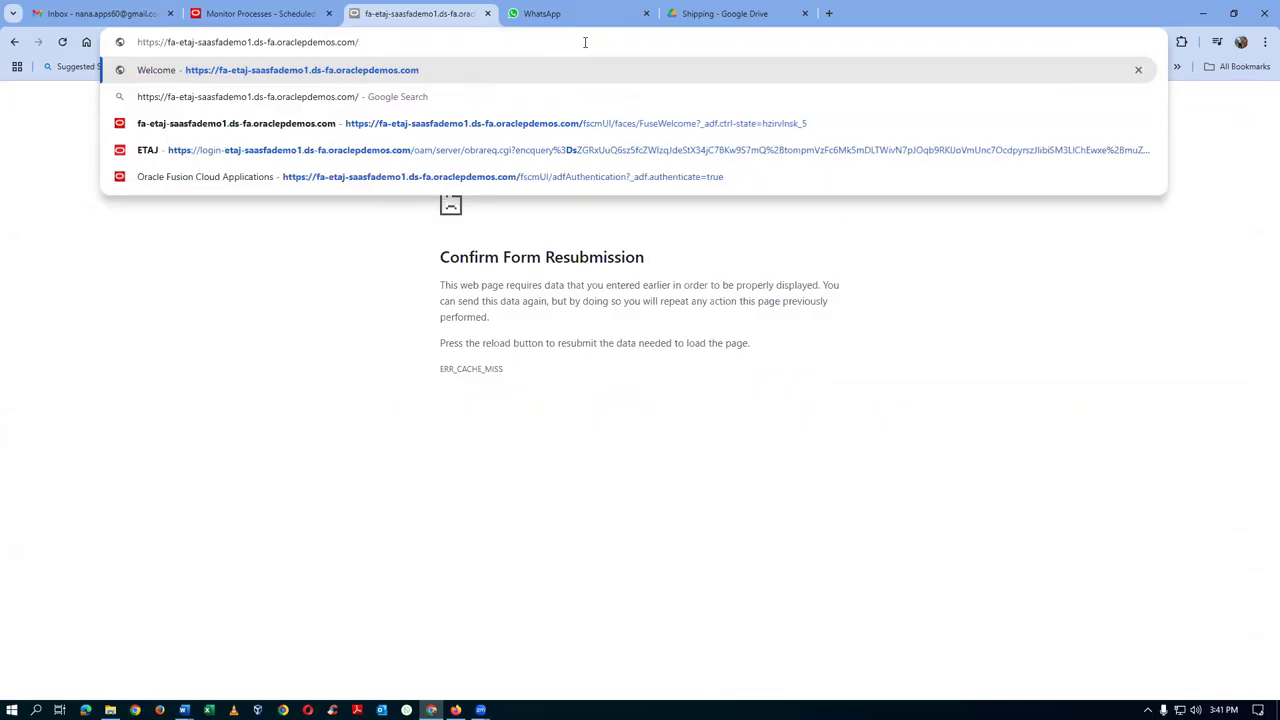
key("Return")
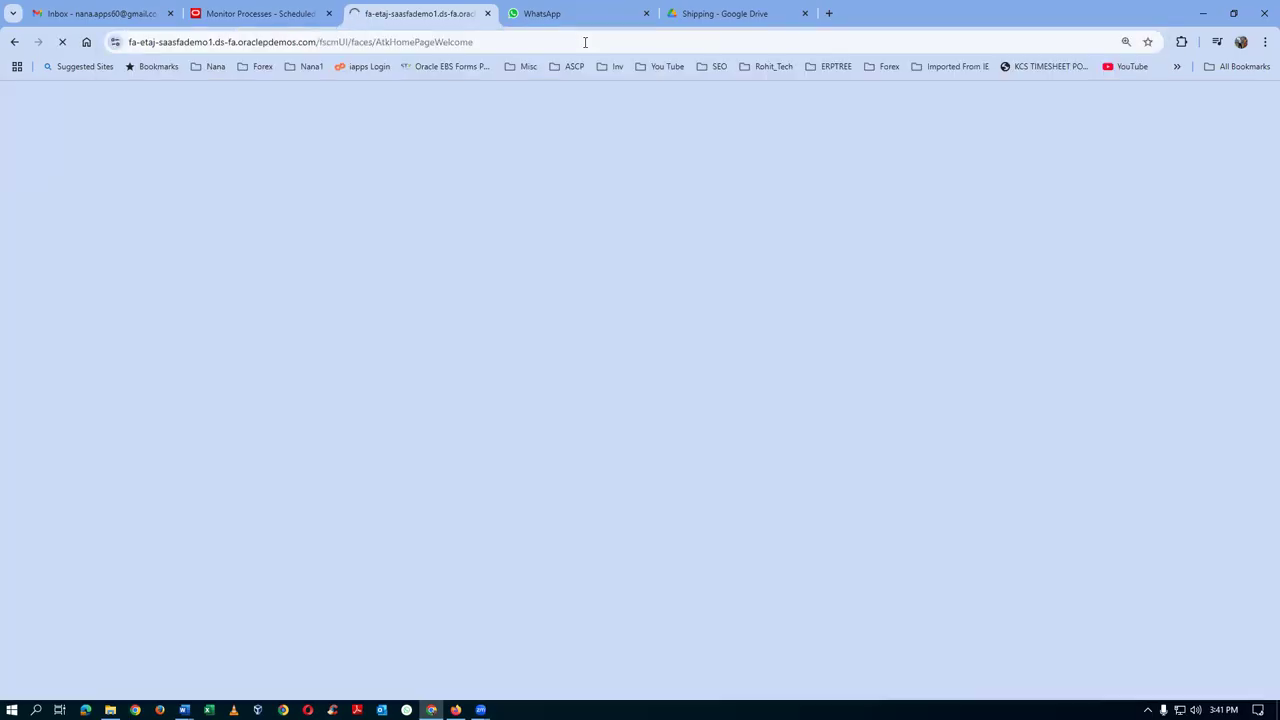
Return to the Scheduled Processes page and refresh the process list until the Load Entity job's status updates
left_click(247, 12)
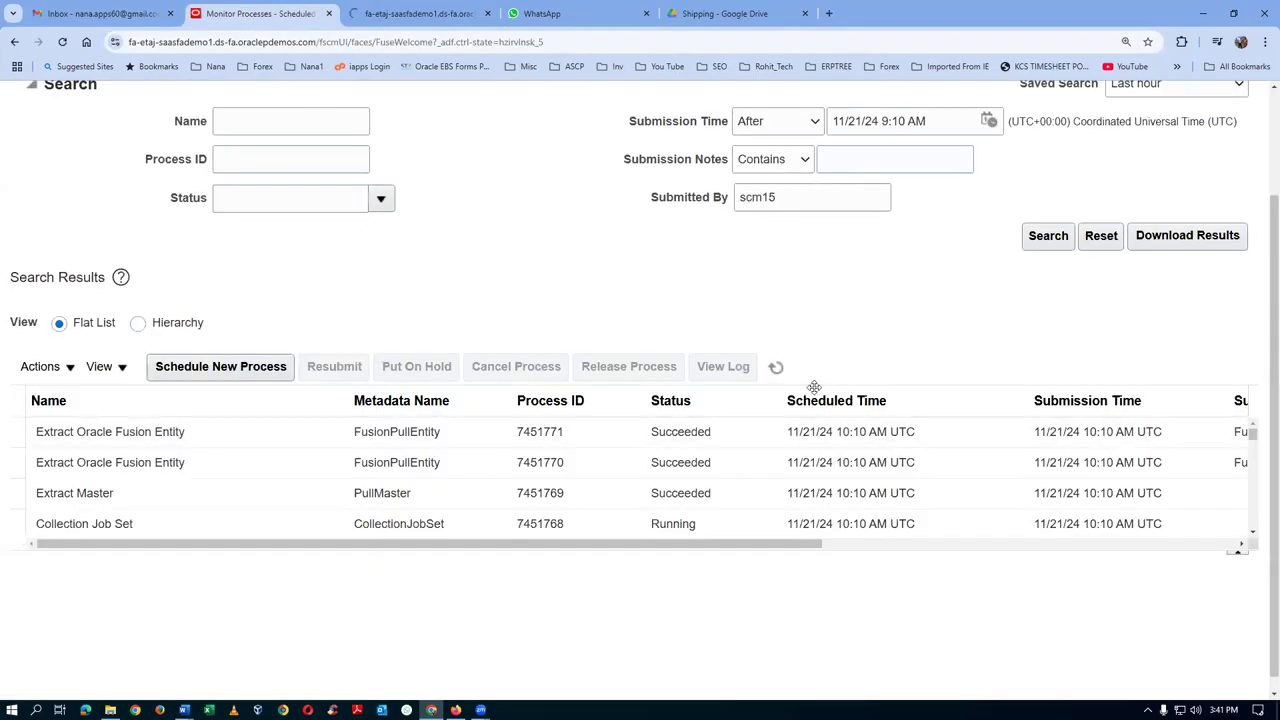
left_click(777, 368)
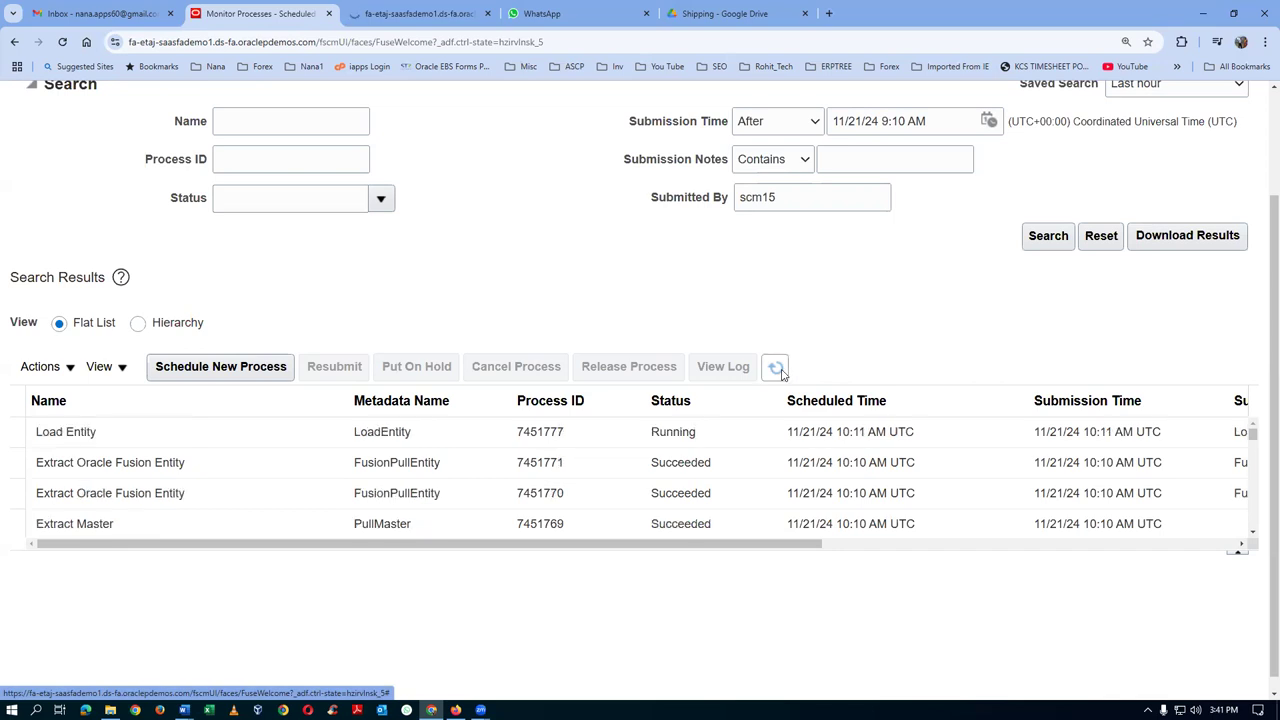
left_click(778, 369)
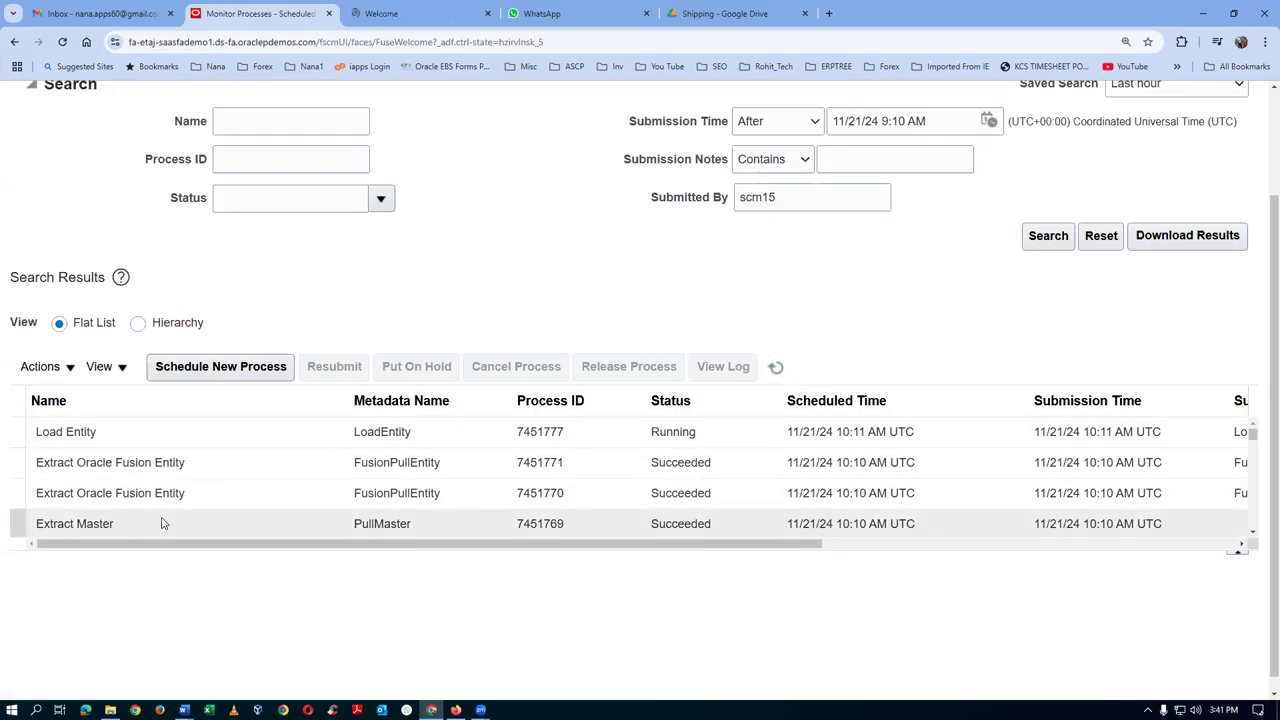
left_click(776, 369)
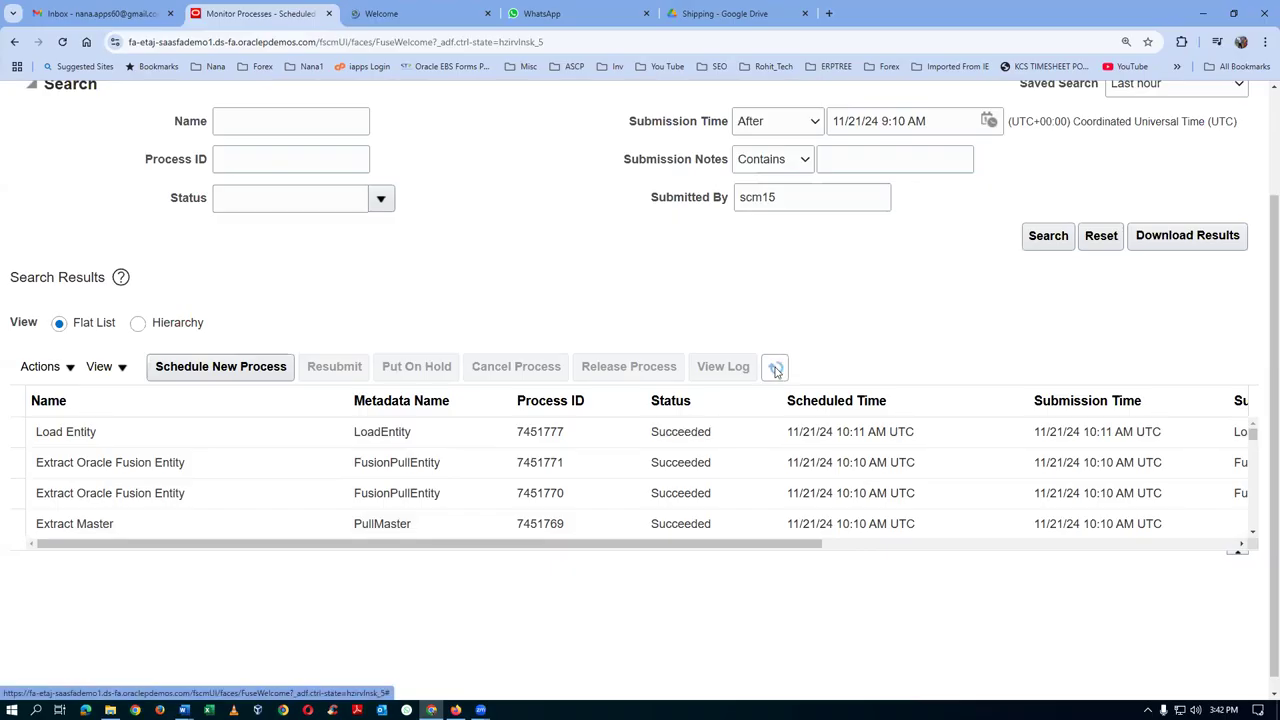
Go to the home page in the duplicated Fusion tab, leaving the loading page, and open Plan Inputs from the Supply Chain Planning group
left_click(433, 18)
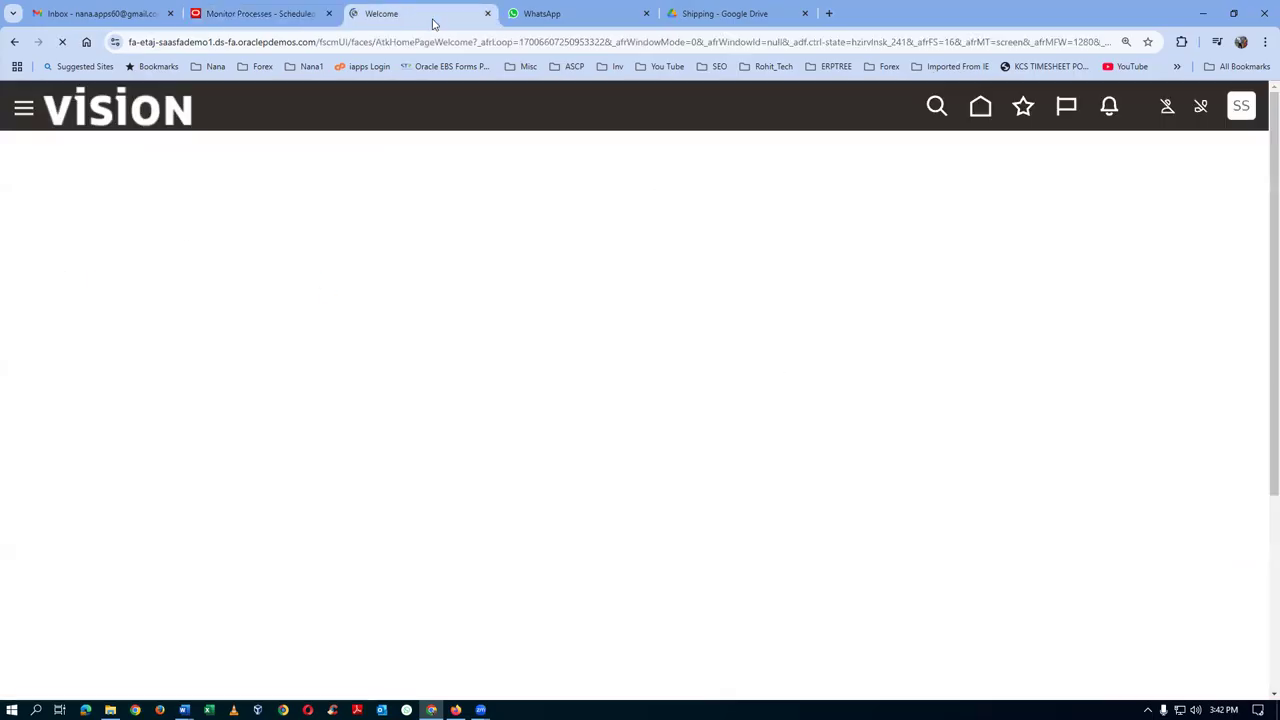
left_click(980, 106)
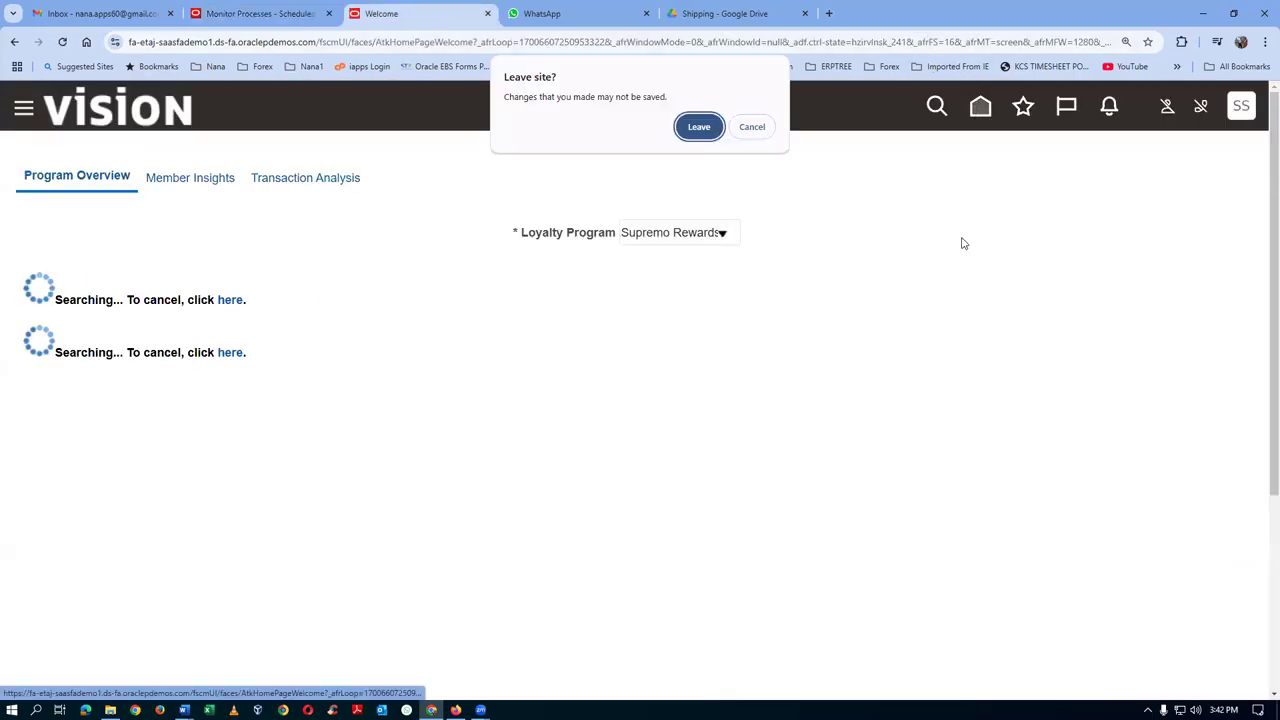
left_click(680, 127)
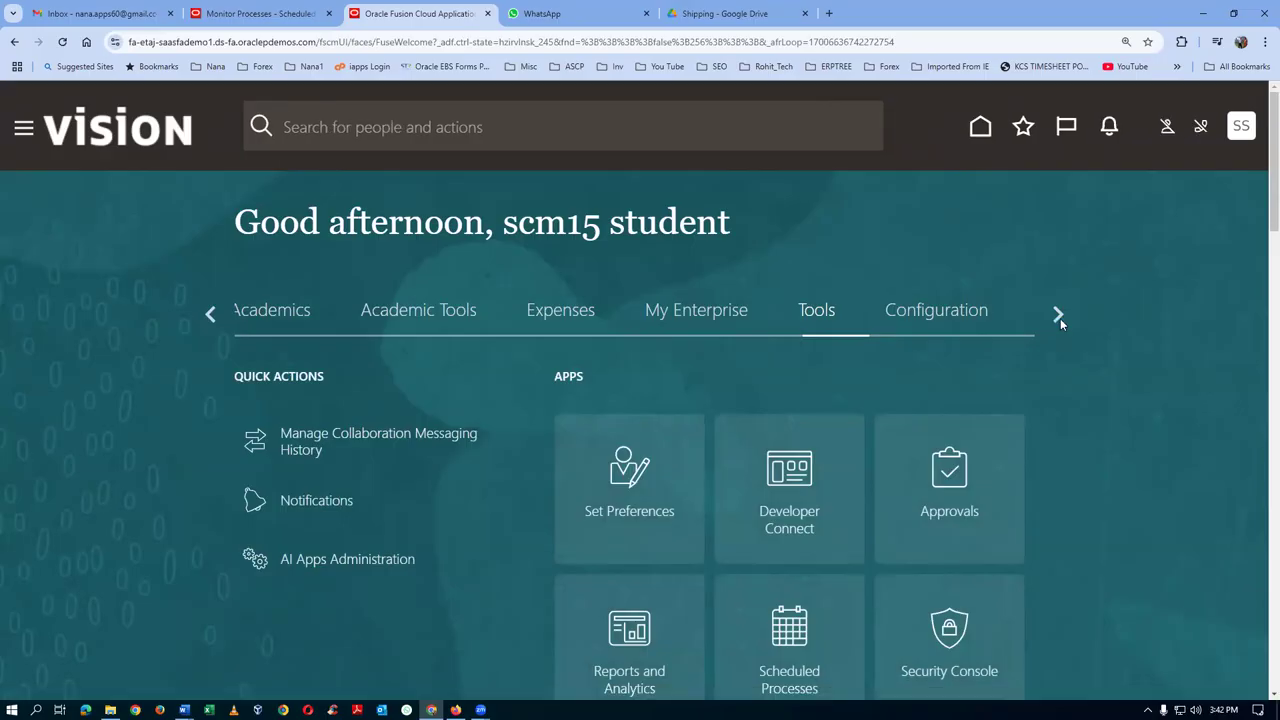
left_click(1059, 316)
left_click(208, 314)
left_click(208, 314)
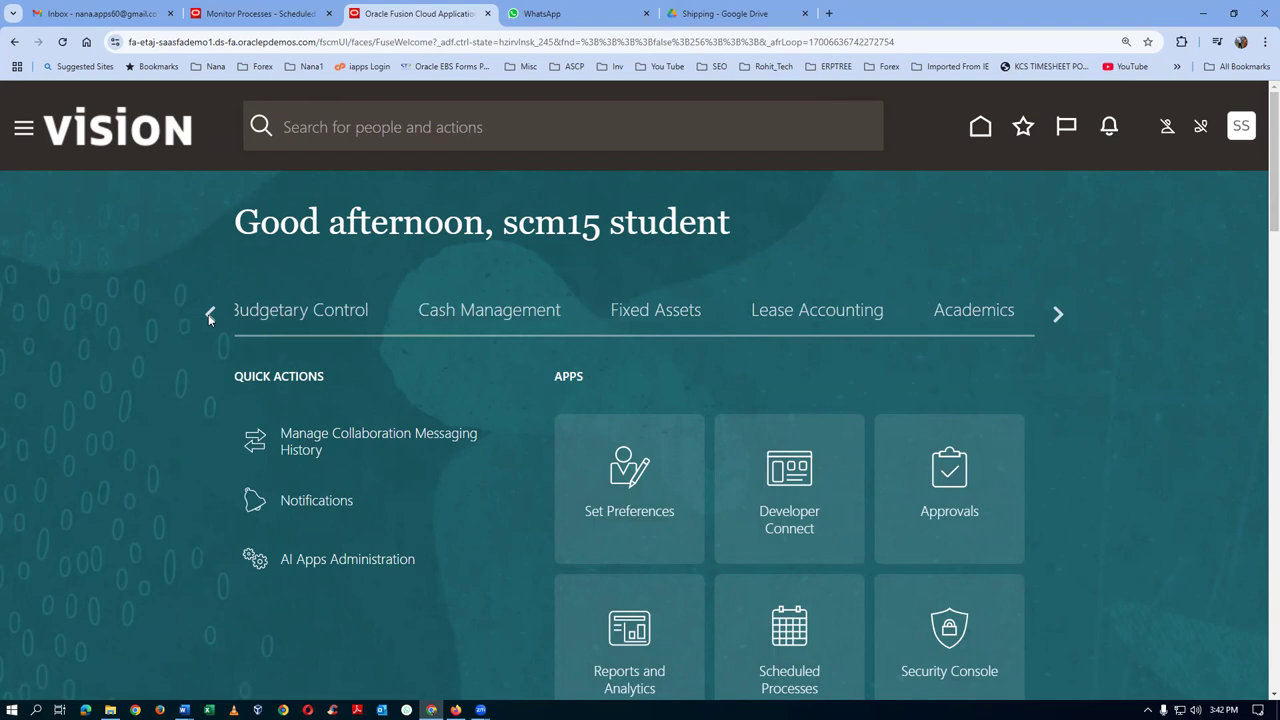
left_click(211, 316)
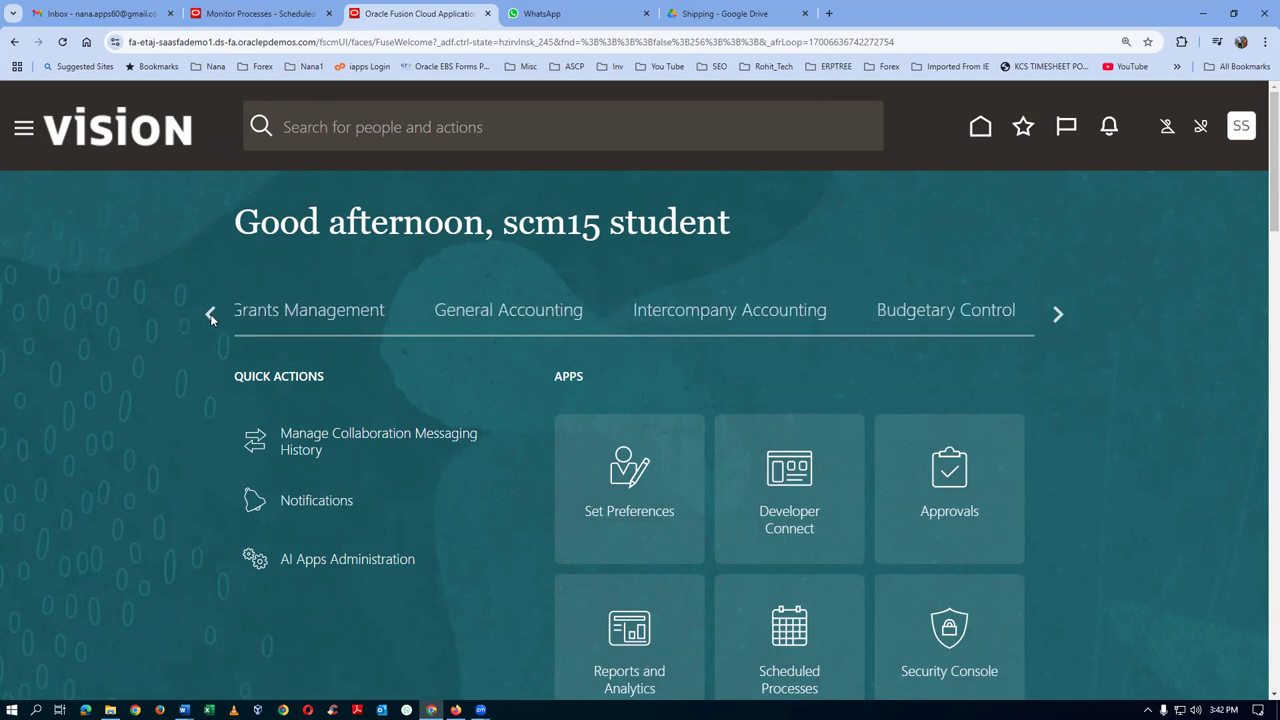
left_click(211, 316)
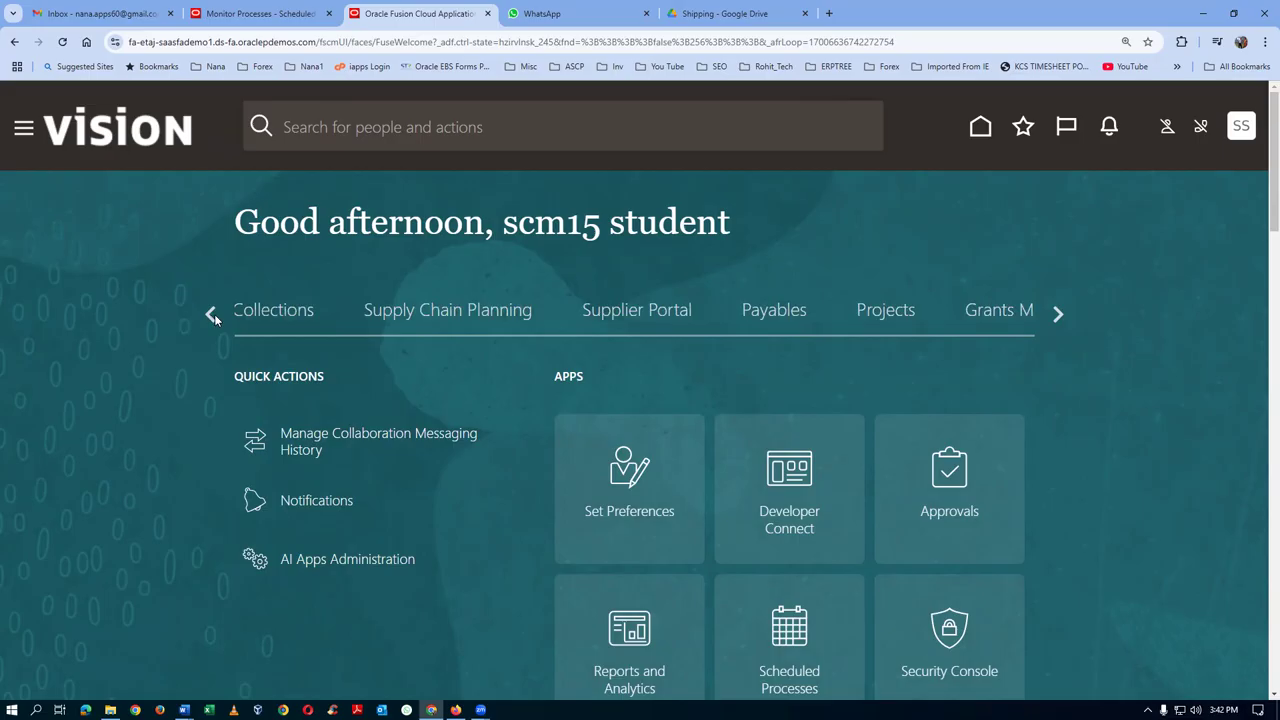
left_click(450, 311)
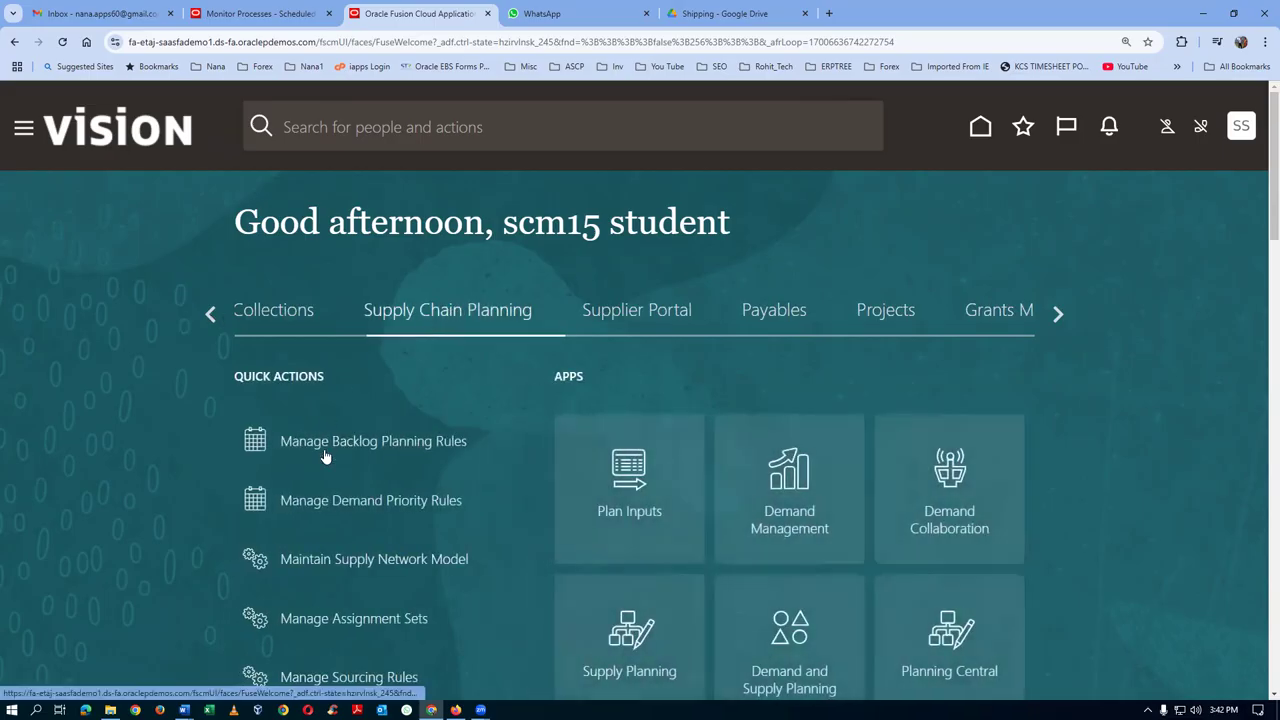
left_click(647, 511)
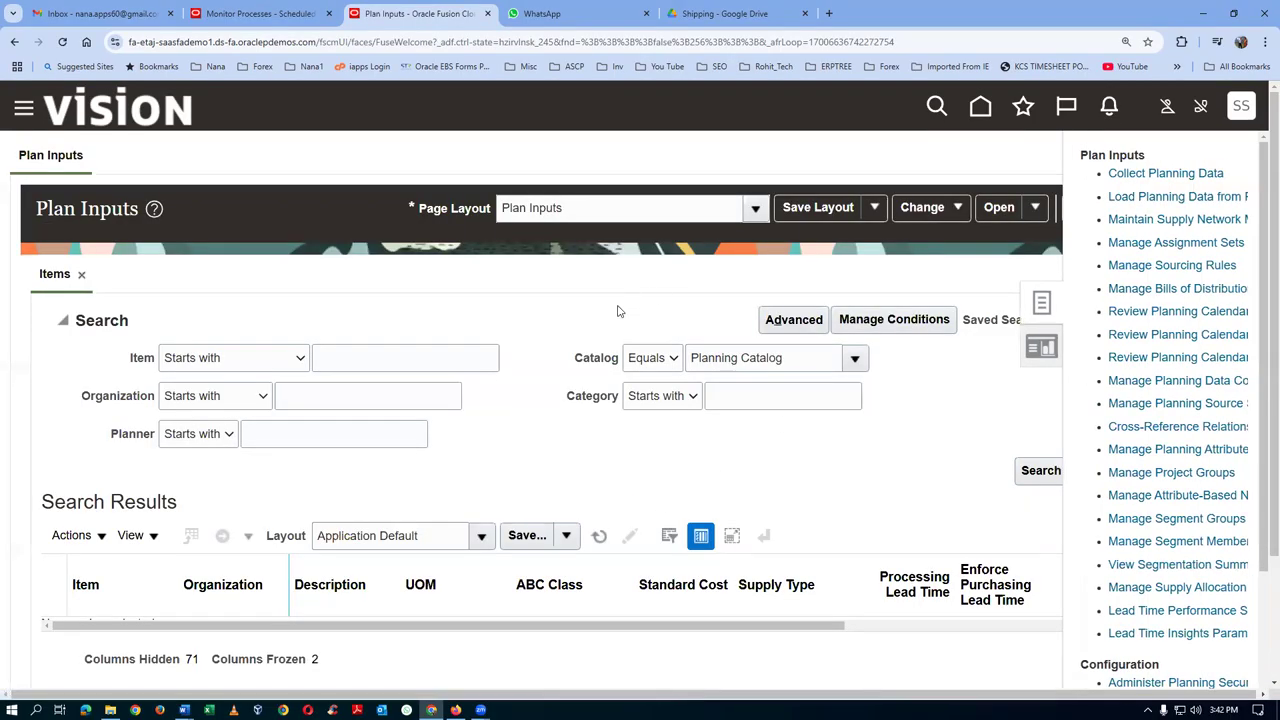
Search the plan inputs for items starting with t01 and view the item rows by organization
left_click(352, 365)
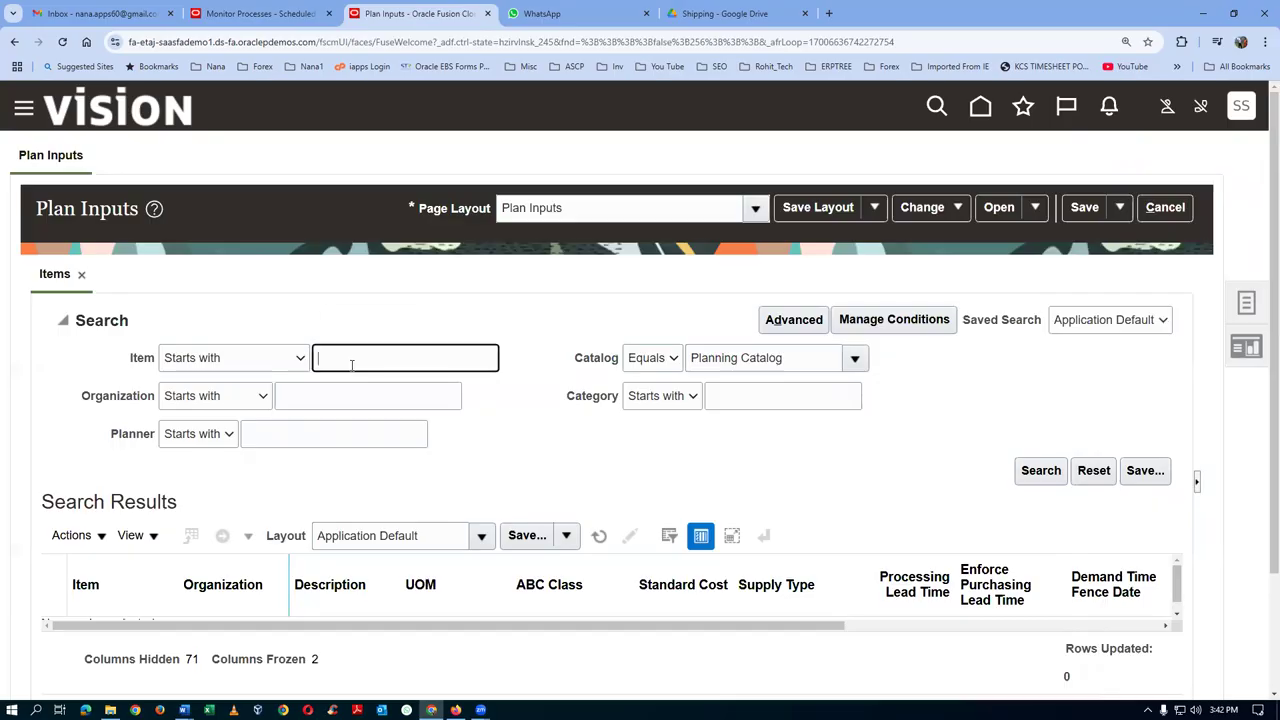
type("t01")
left_click(1045, 480)
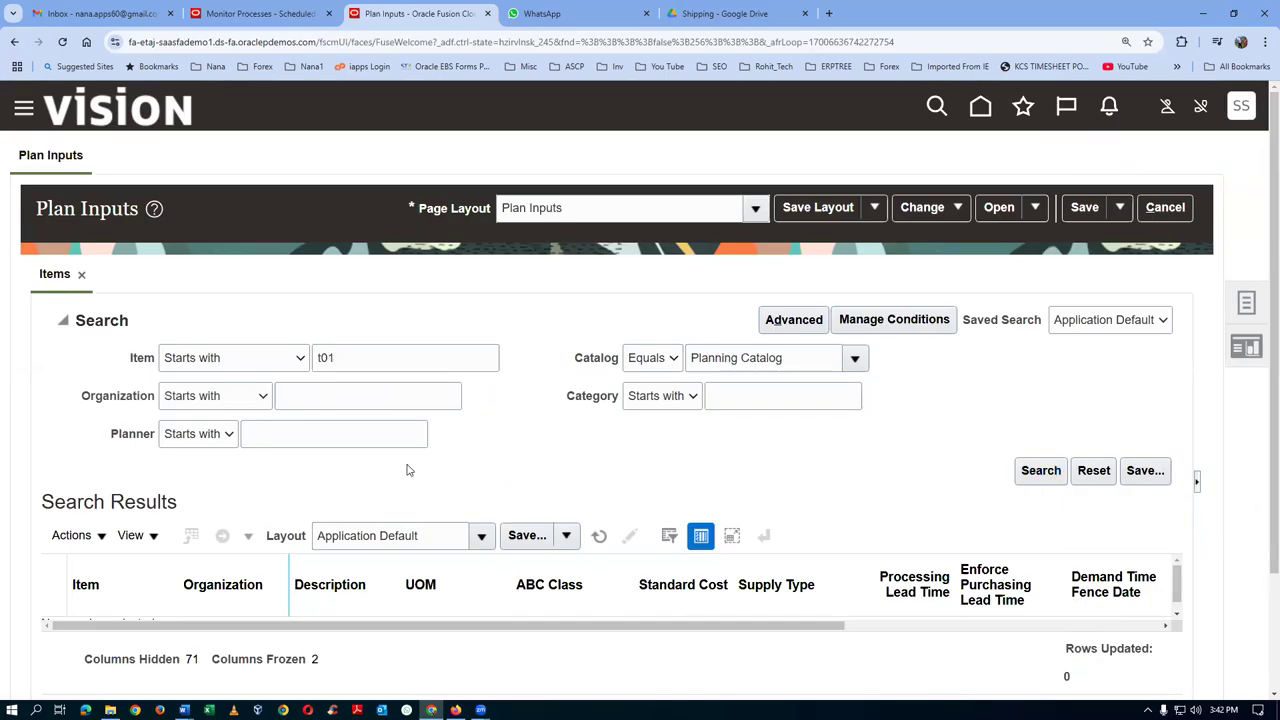
scroll(408, 468, "down", 1)
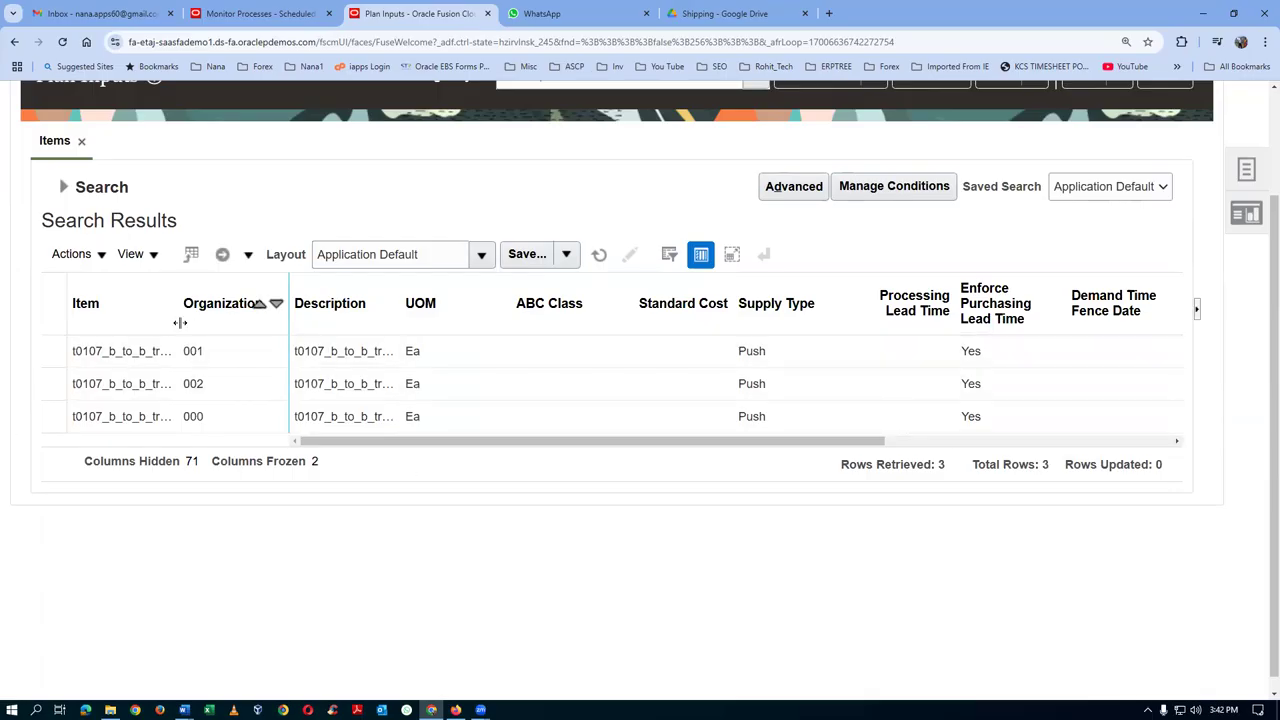
Widen the Item column in the Plan Inputs search results to fit the full item names
left_click_drag(180, 325, 230, 325)
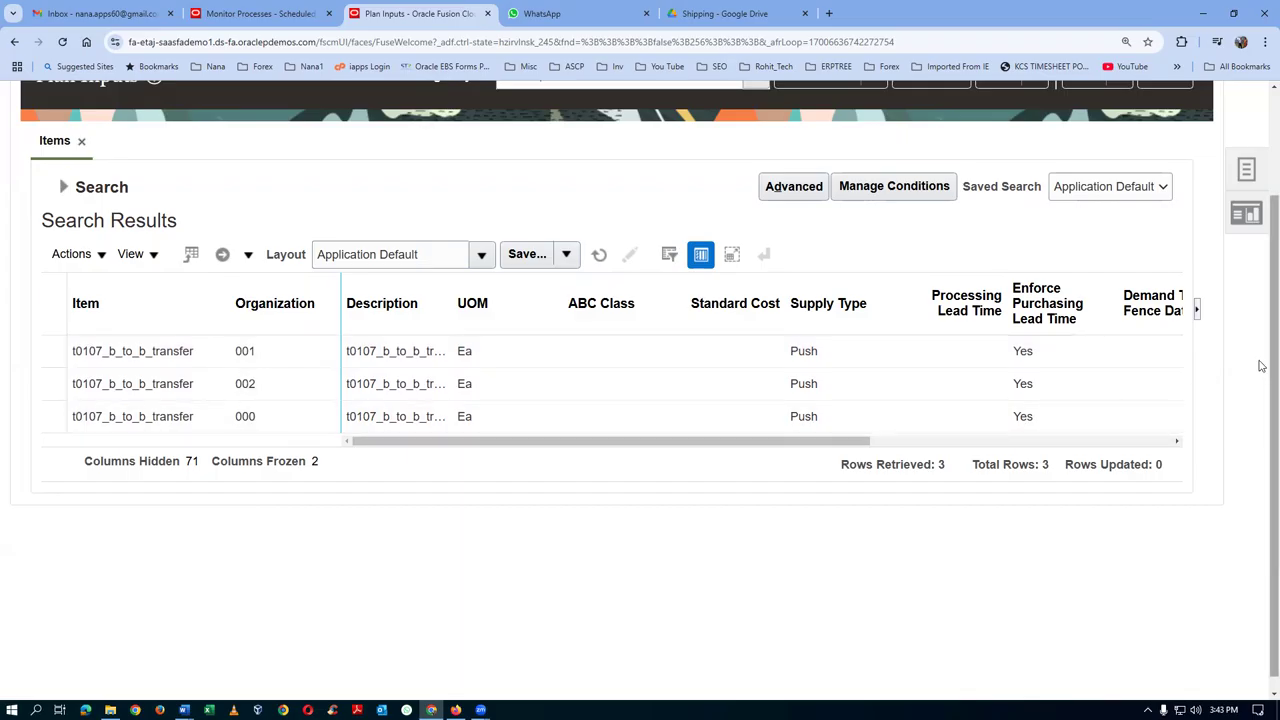
scroll(1262, 315, "up", 2)
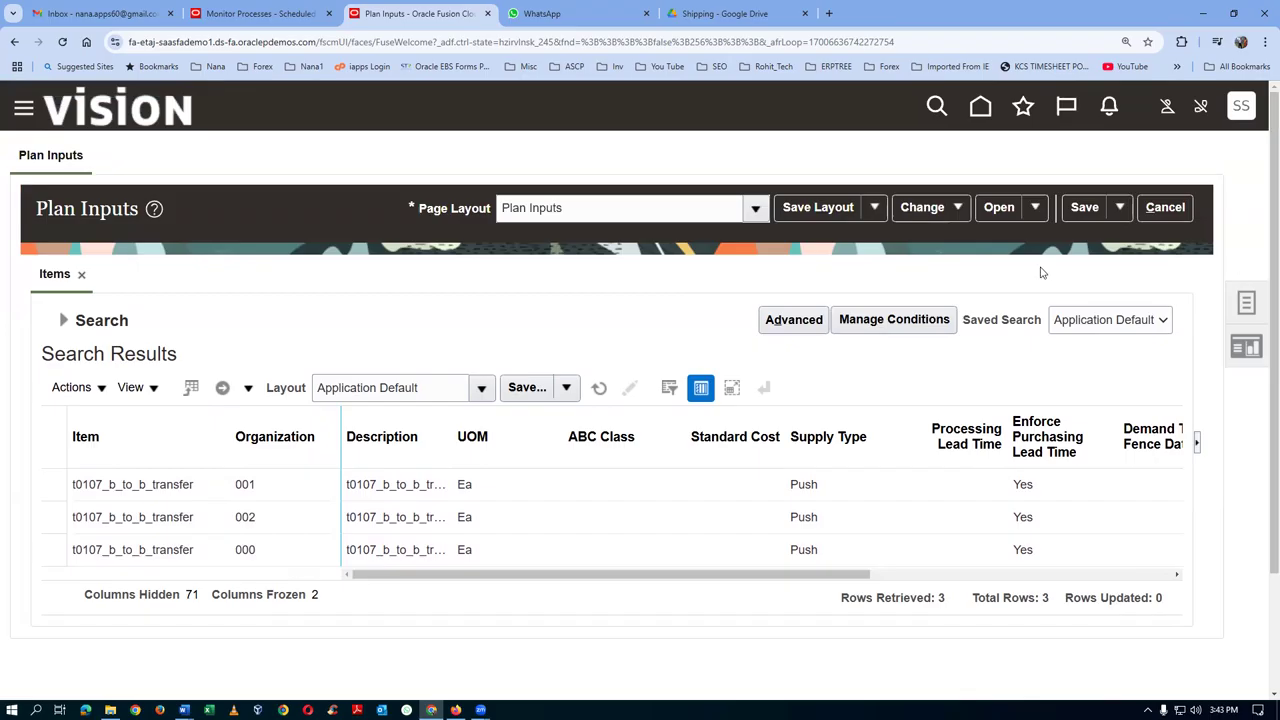
Return to the home page and open Global Order Promising from the Order Management apps
left_click(981, 107)
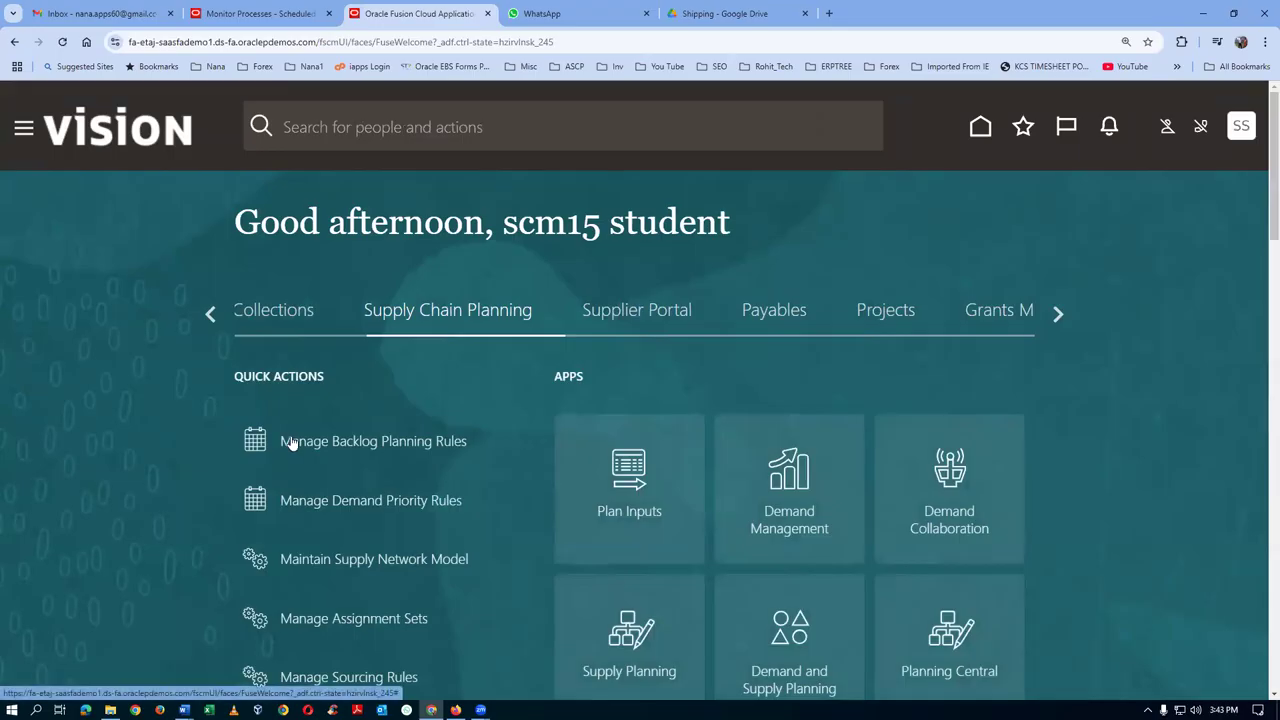
left_click(1055, 318)
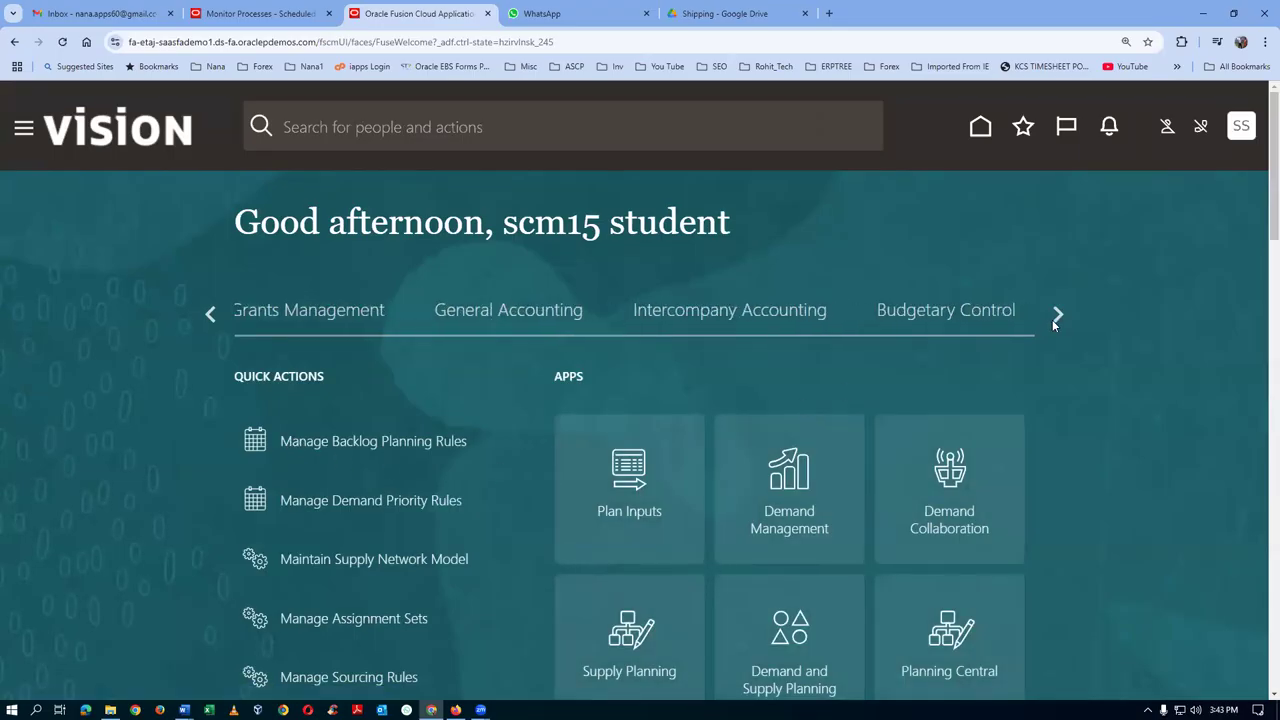
left_click(209, 316)
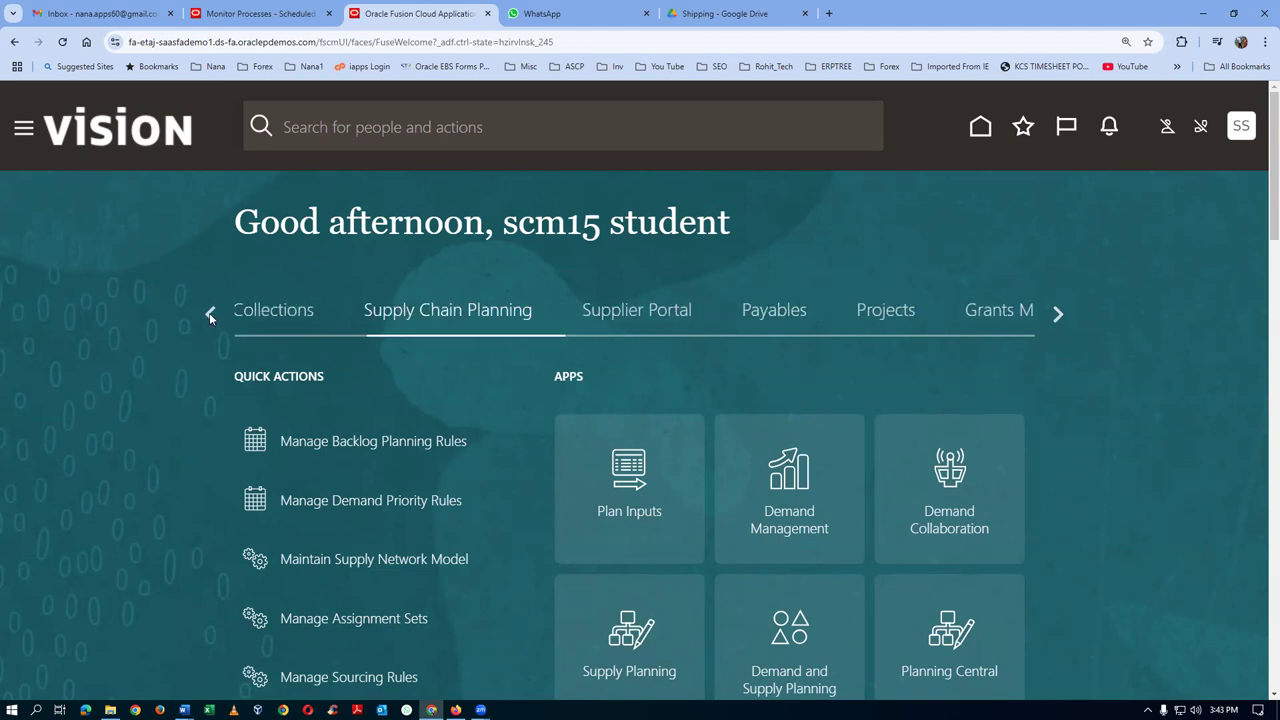
left_click(209, 316)
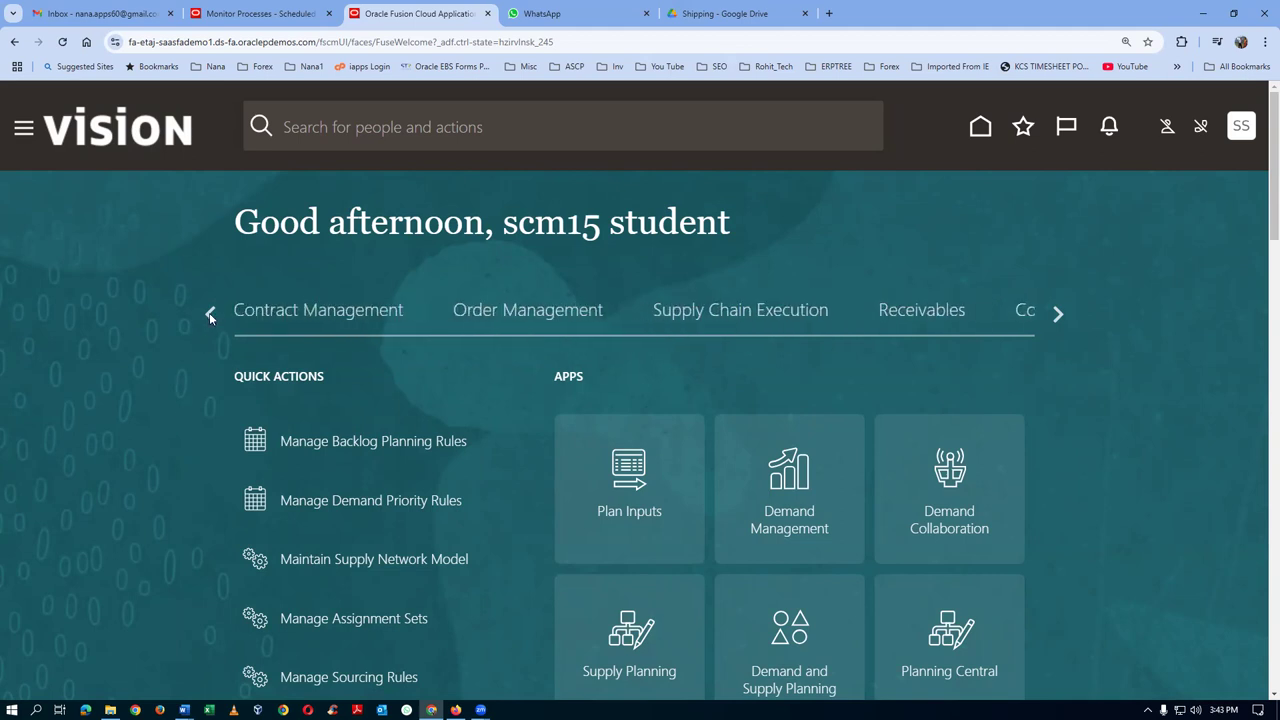
left_click(209, 316)
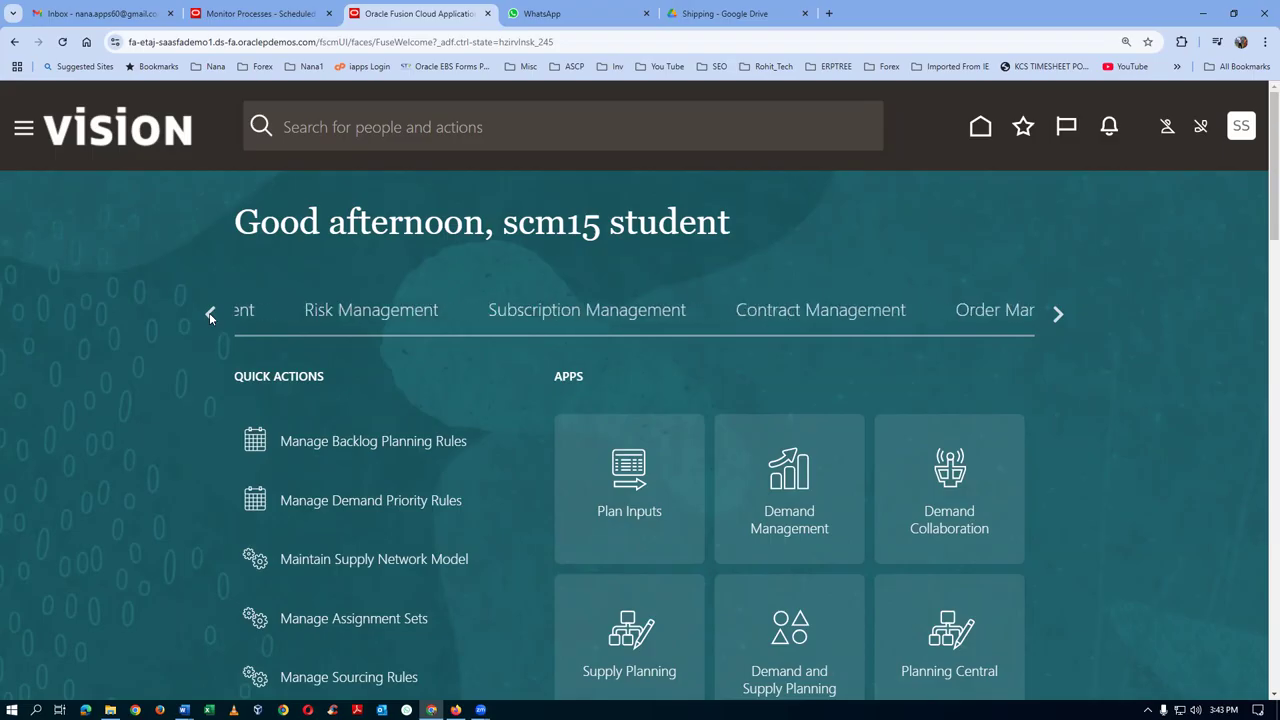
left_click(209, 316)
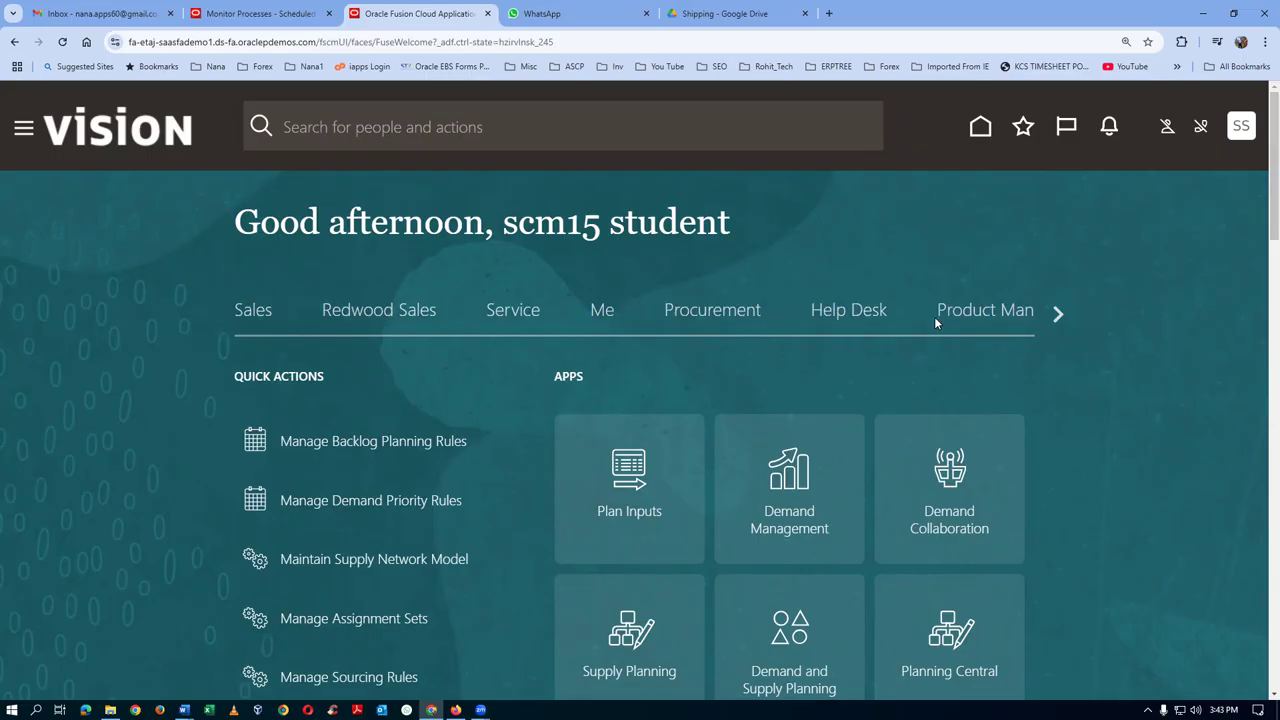
left_click(1059, 315)
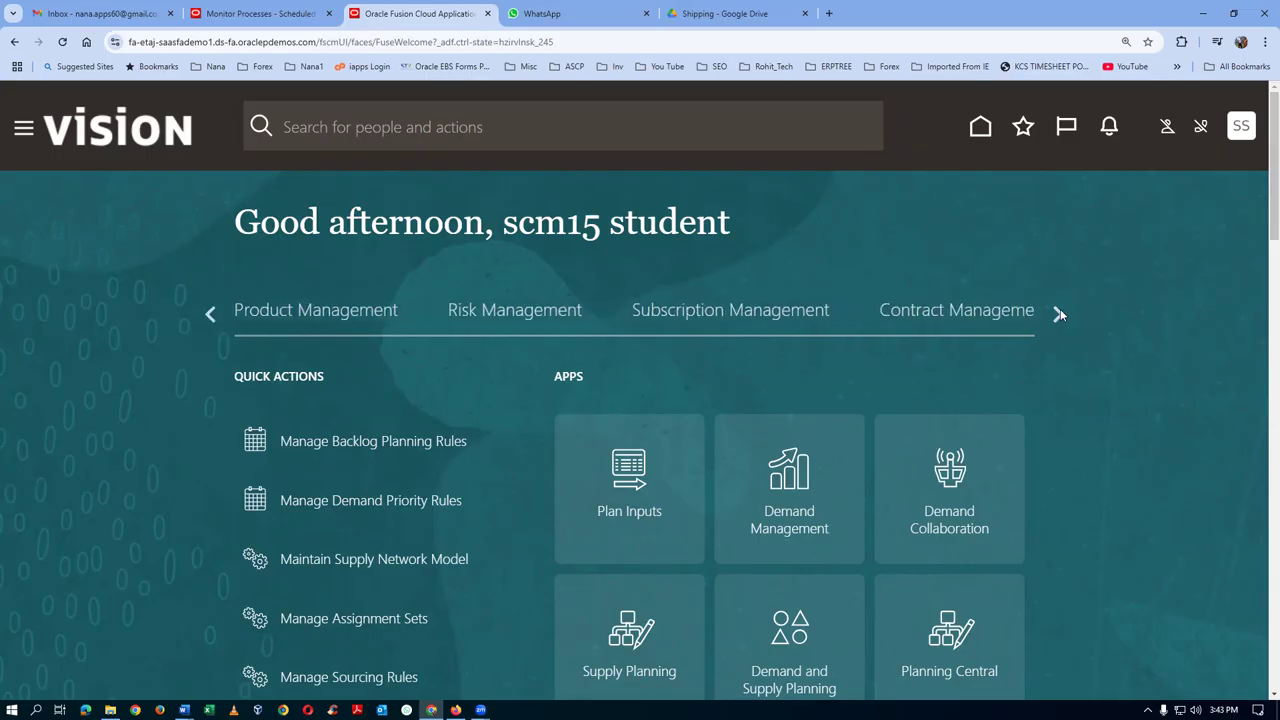
left_click(1059, 315)
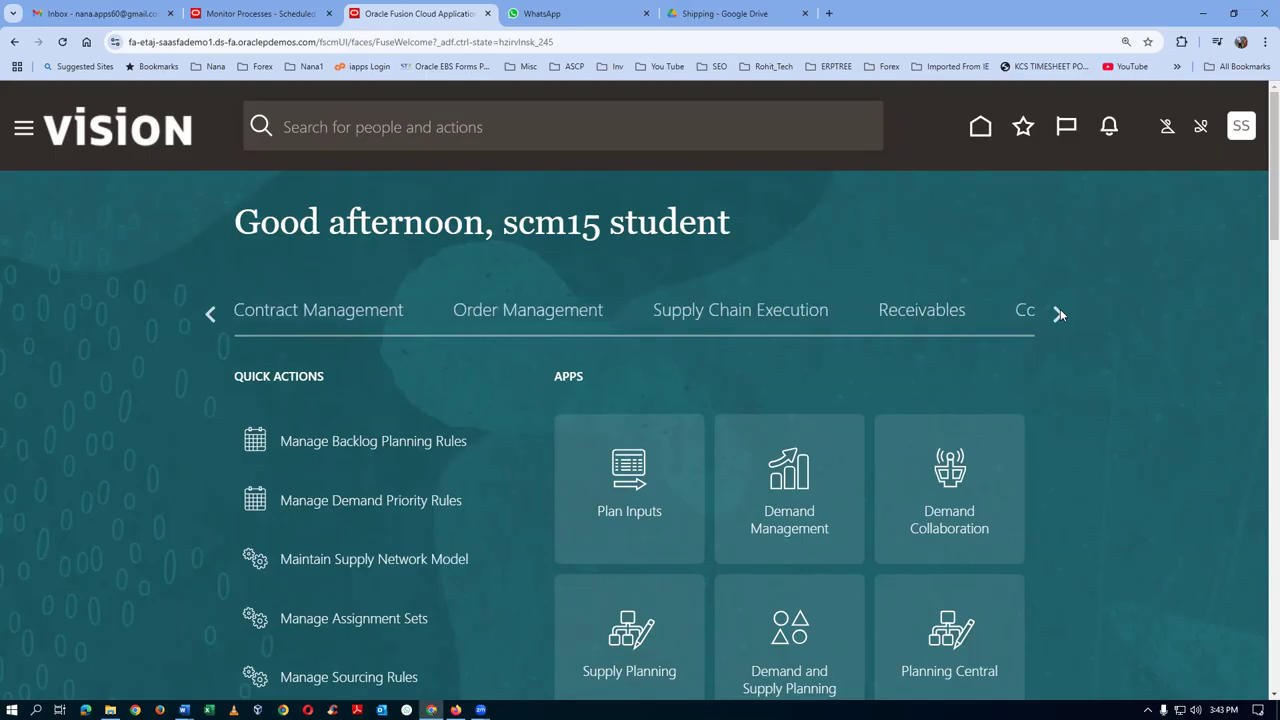
left_click(525, 321)
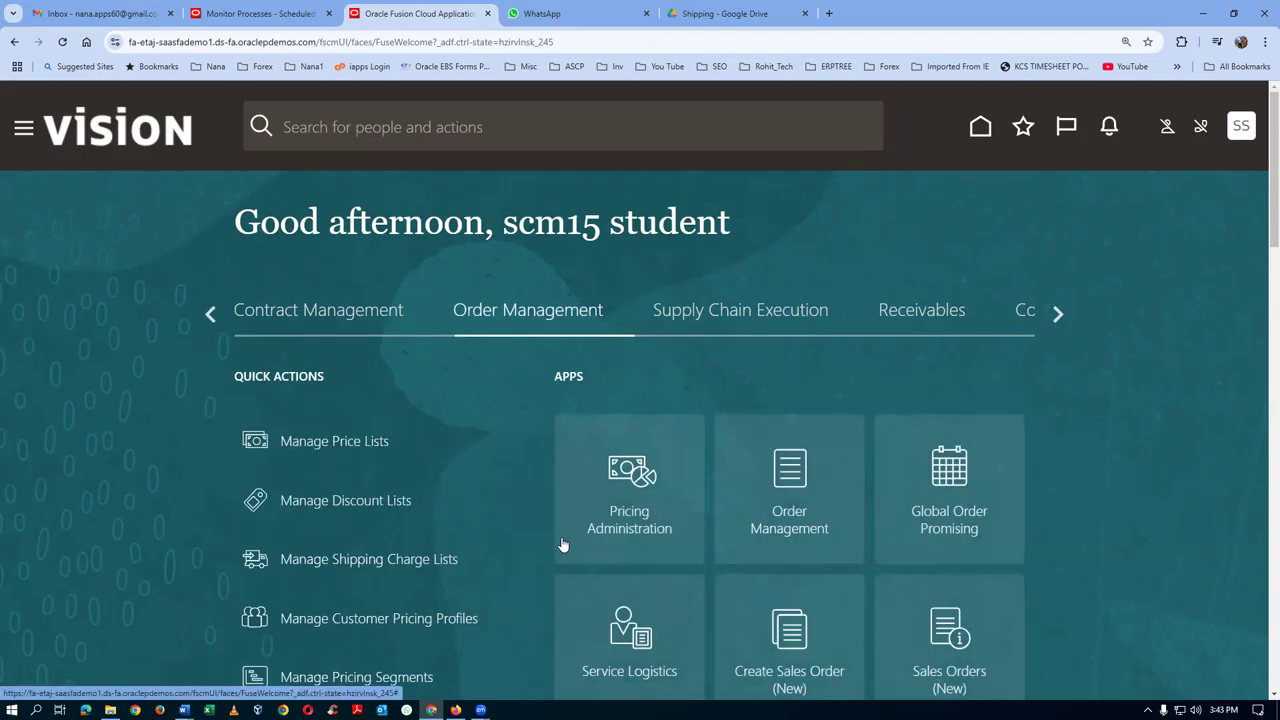
left_click(978, 522)
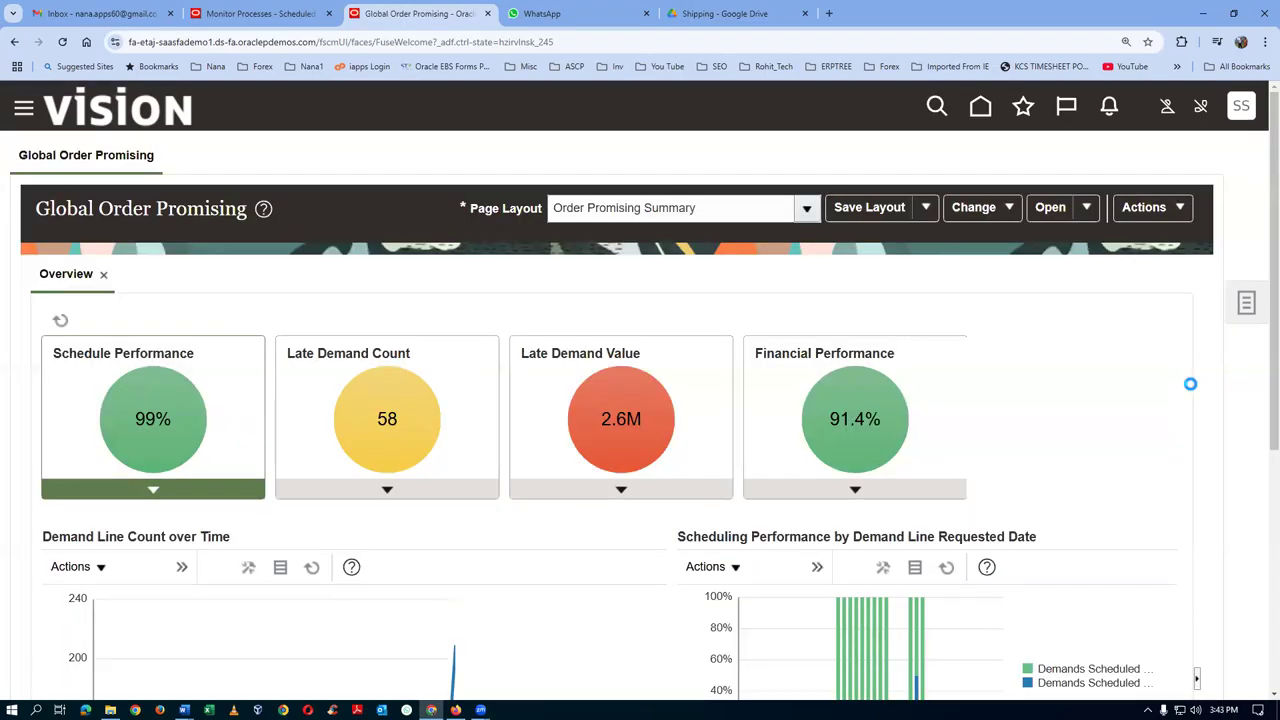
Go to the Manage ATP Rules task and start creating a new ATP rule
left_click(1248, 303)
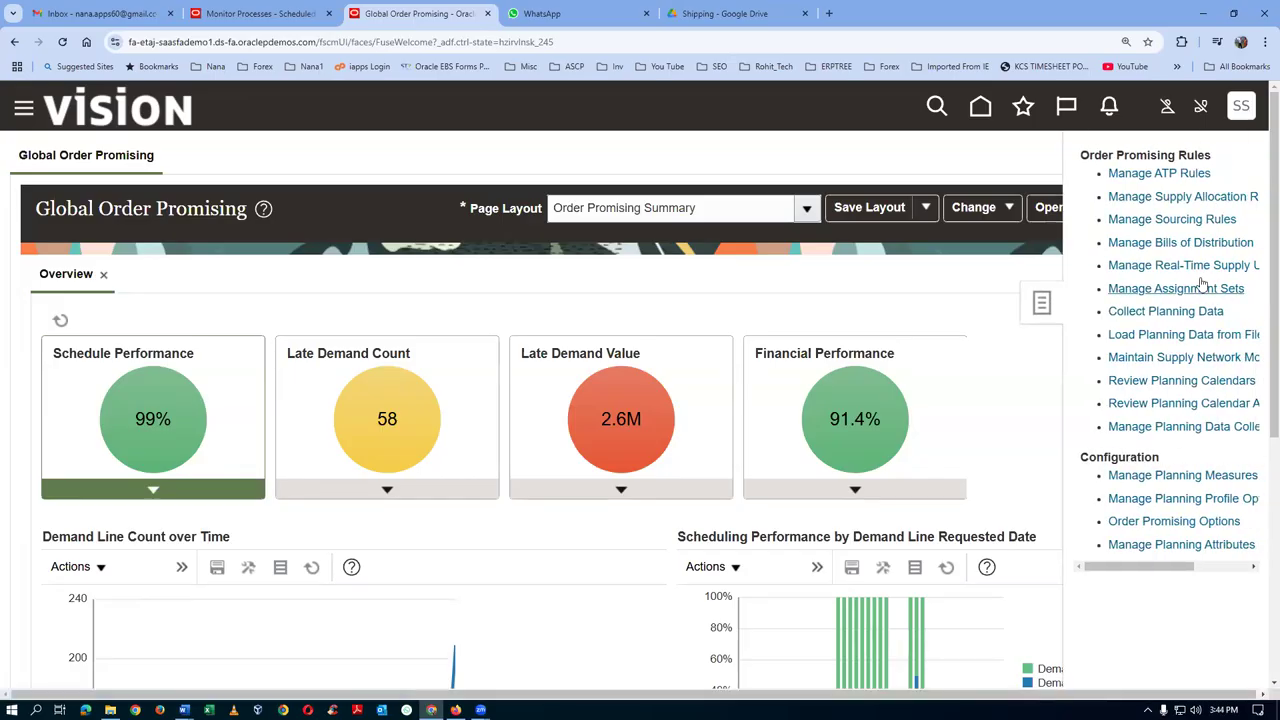
left_click(1172, 175)
left_click(250, 508)
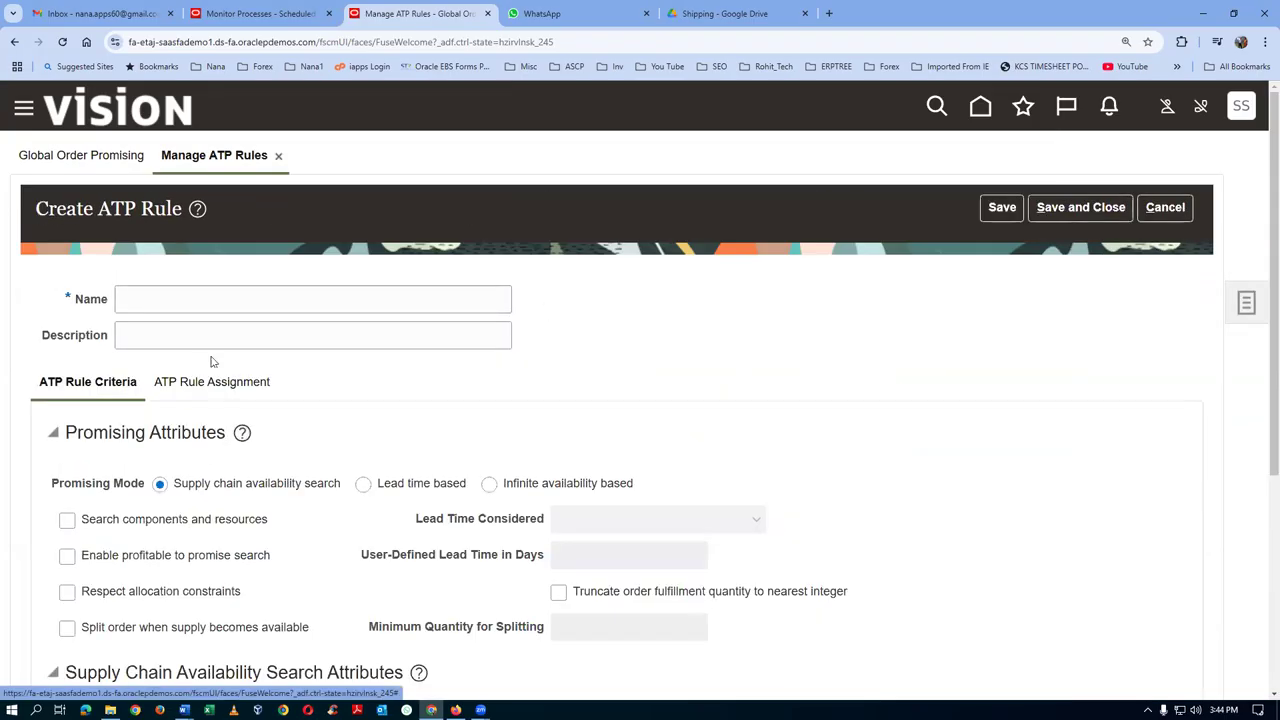
Enter t01_Supply_Chain_ATP as both the name and the description of the new ATP rule
left_click(194, 301)
type("01_Supply_Chain_ATP")
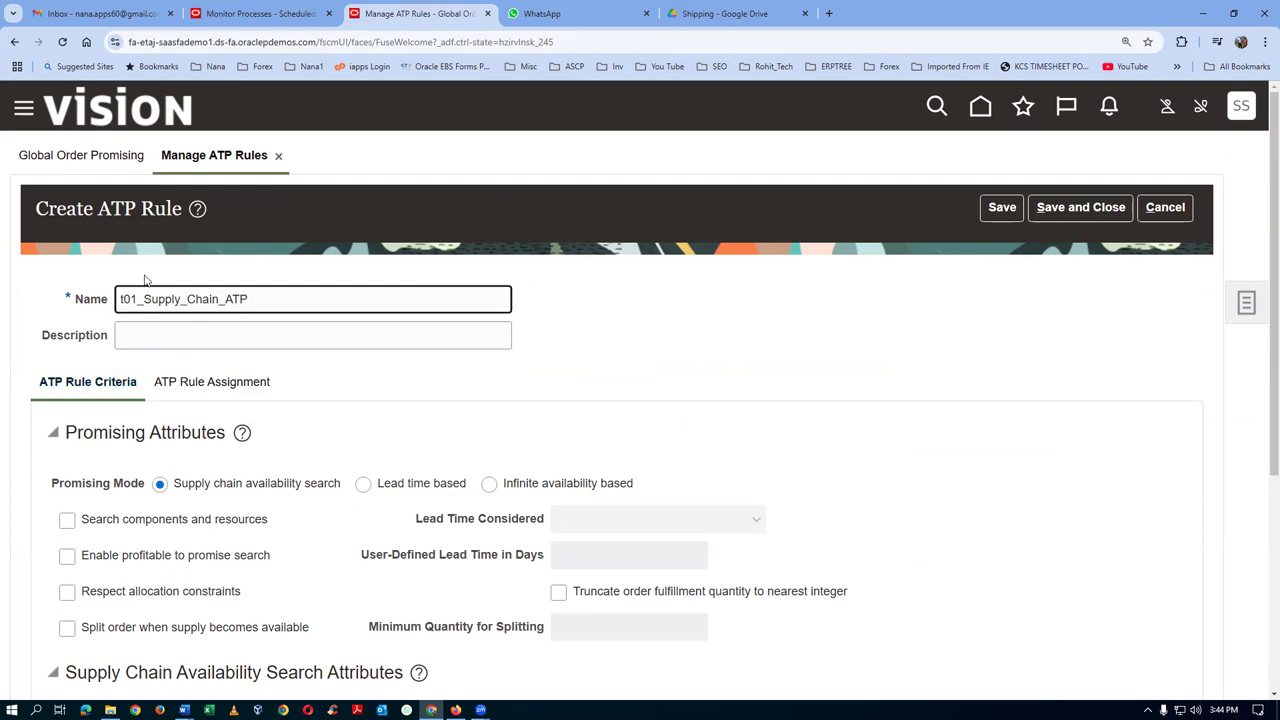
left_click_drag(276, 307, 27, 350)
key("ctrl+c")
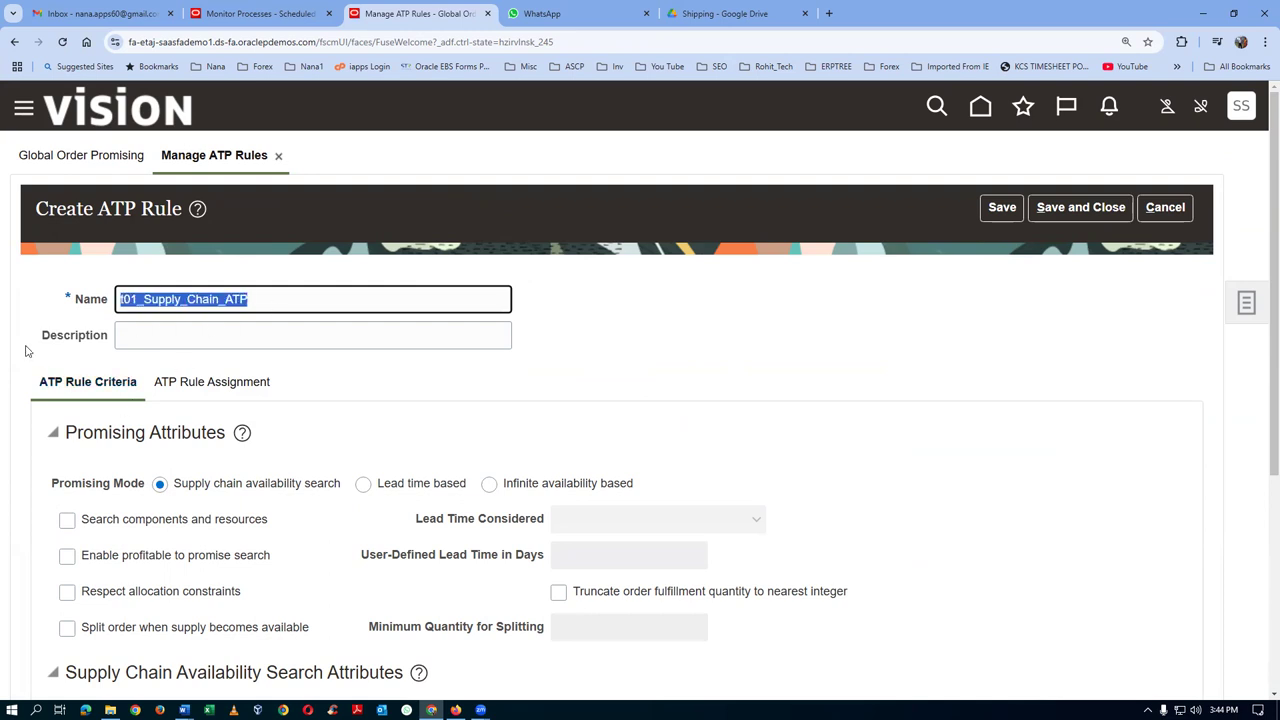
left_click(147, 332)
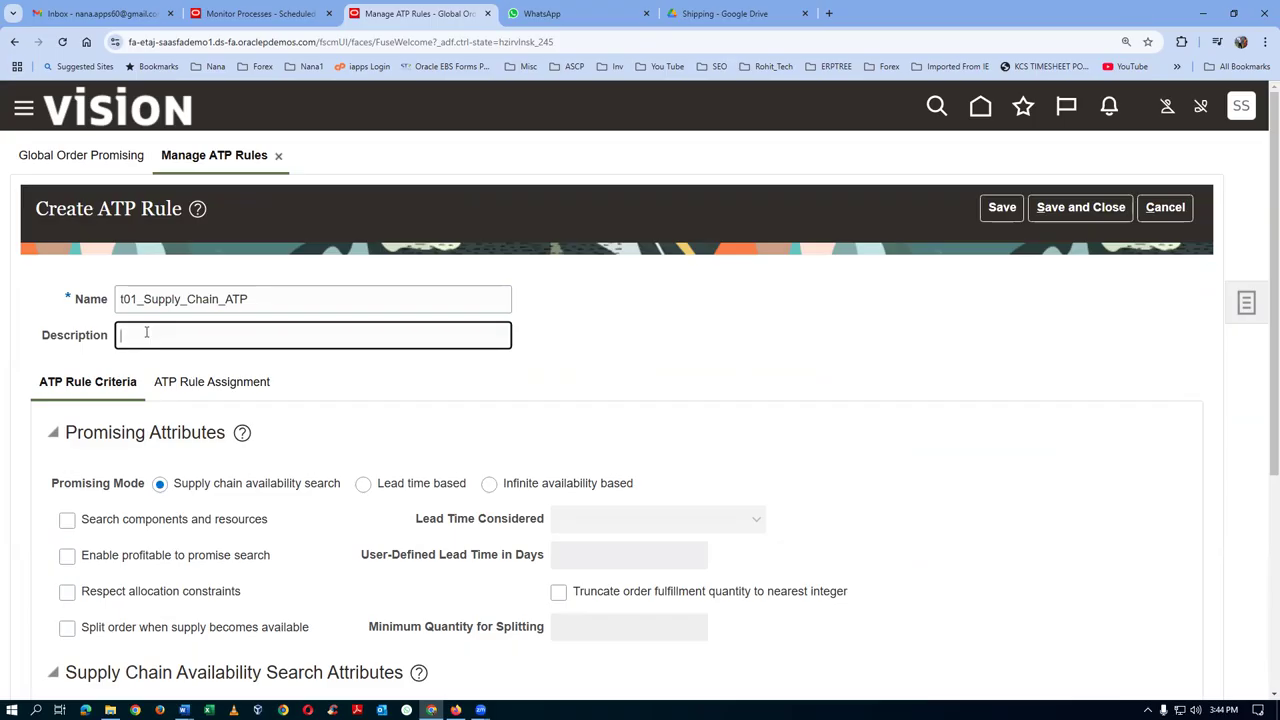
key("ctrl+v")
Enable component and resource search, profitable-to-promise search, allocation constraints and order splitting when supply becomes available in the promising attributes
scroll(140, 400, "down", 1)
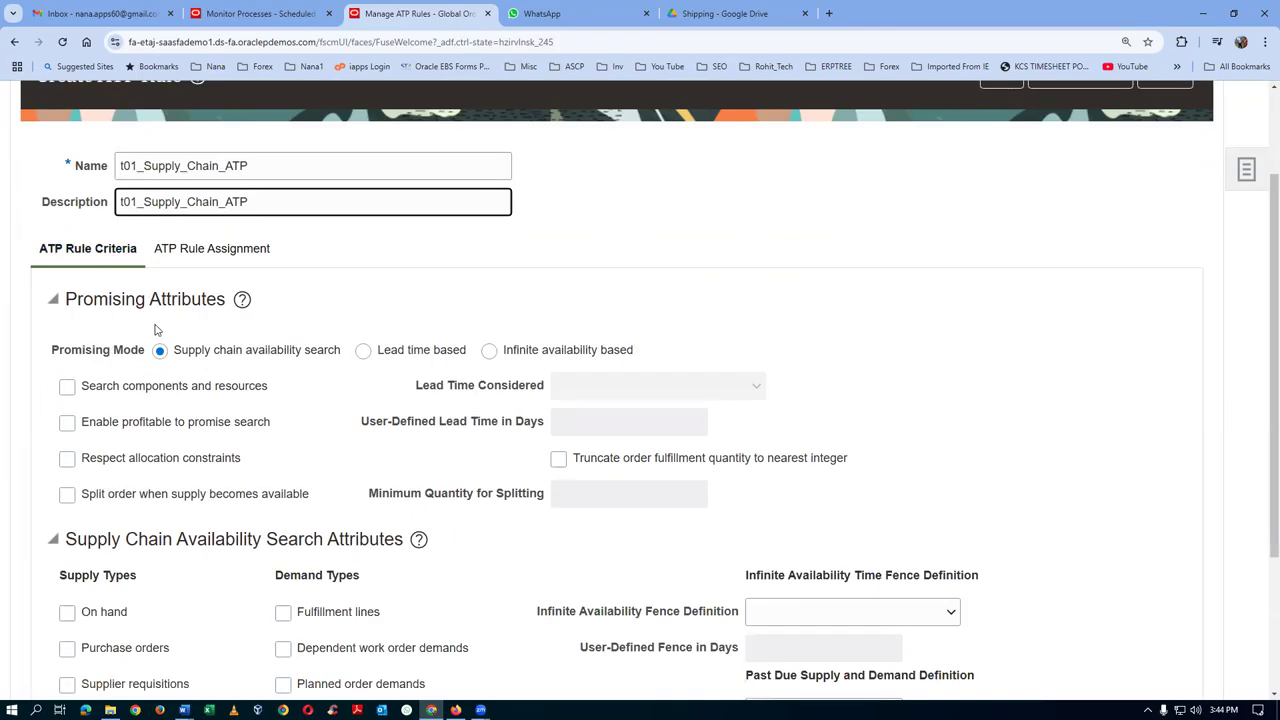
left_click(67, 388)
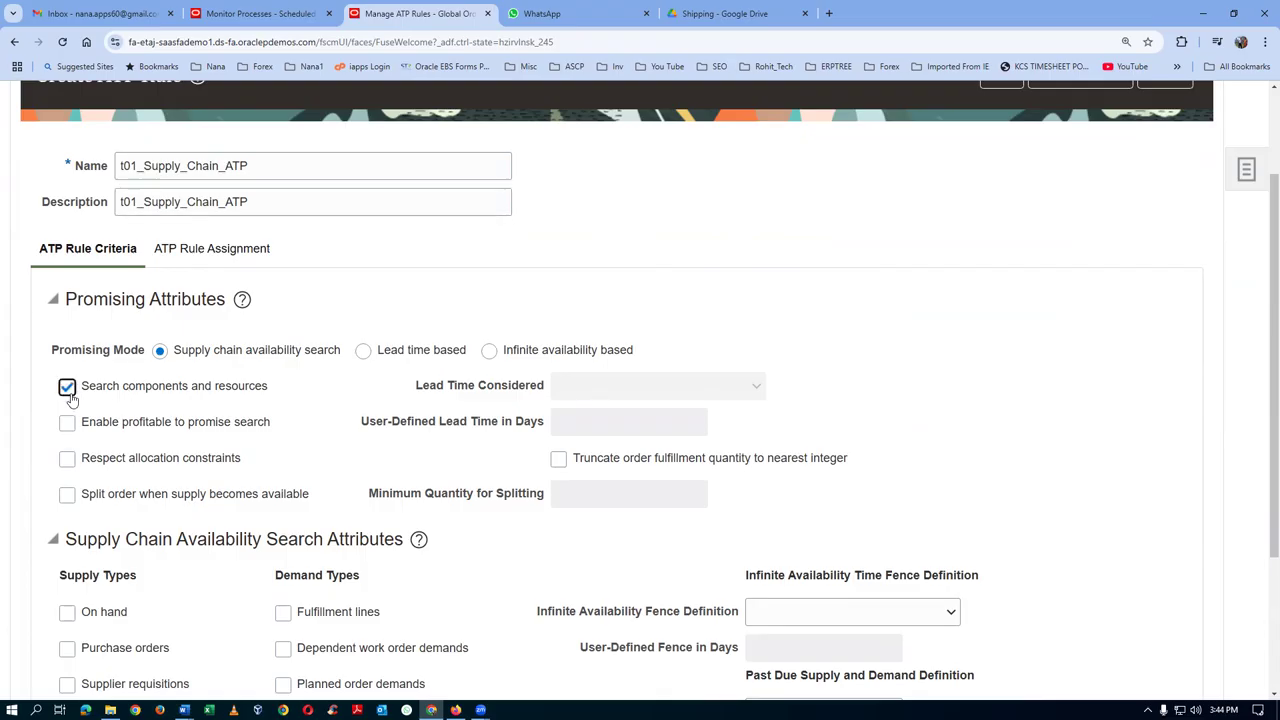
left_click(67, 424)
left_click(67, 460)
left_click(68, 496)
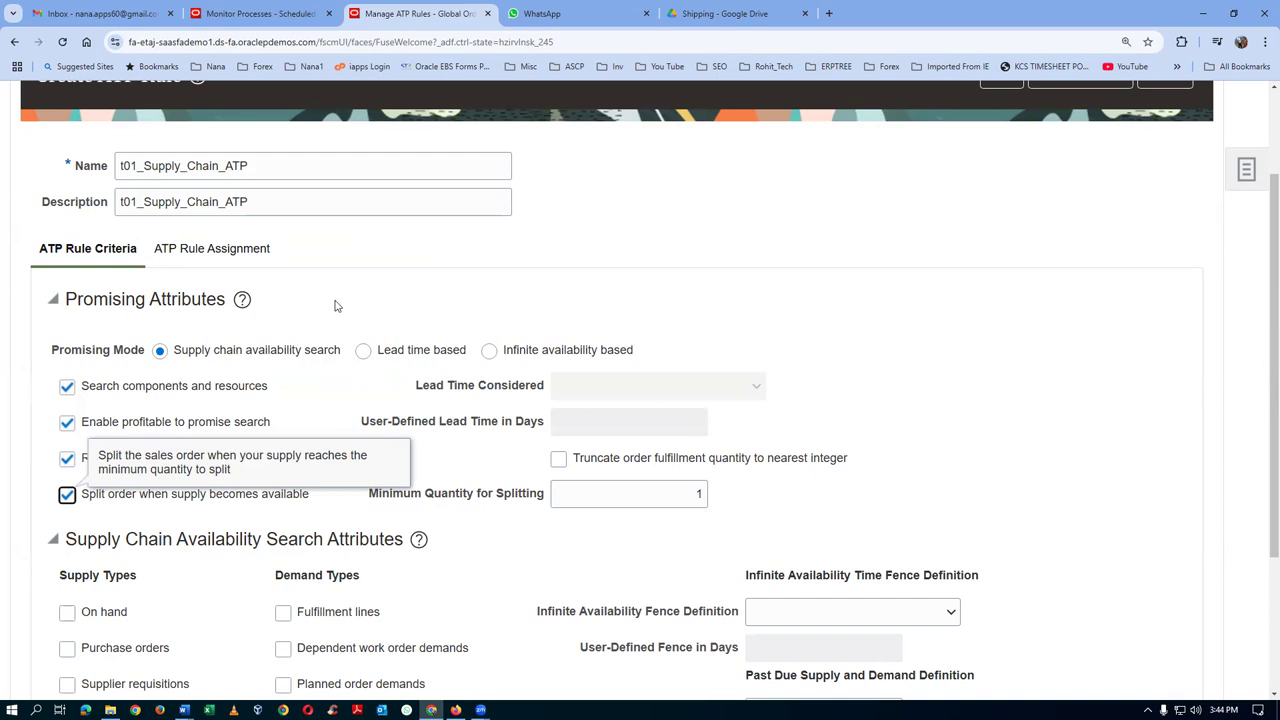
Include all supply types in the availability search, from on hand and purchase orders through work orders and planned supply
scroll(174, 475, "down", 2)
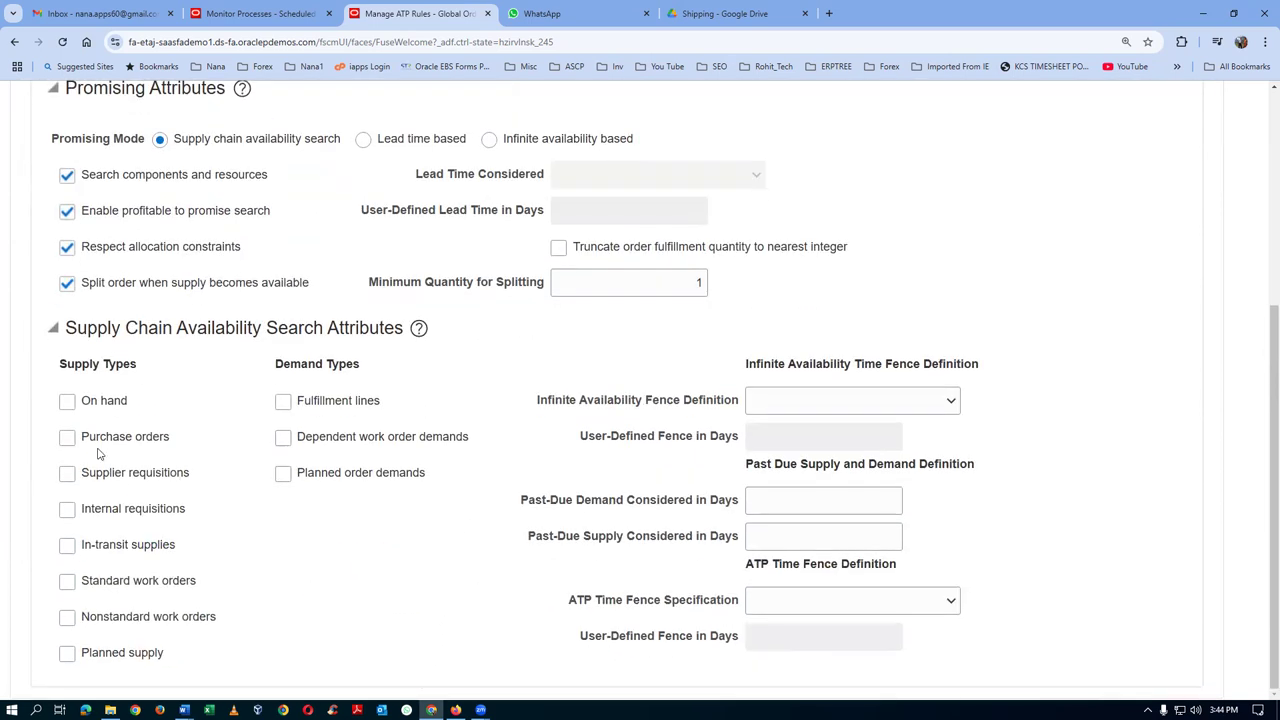
left_click(67, 401)
left_click(67, 437)
left_click(67, 473)
left_click(67, 509)
left_click(67, 545)
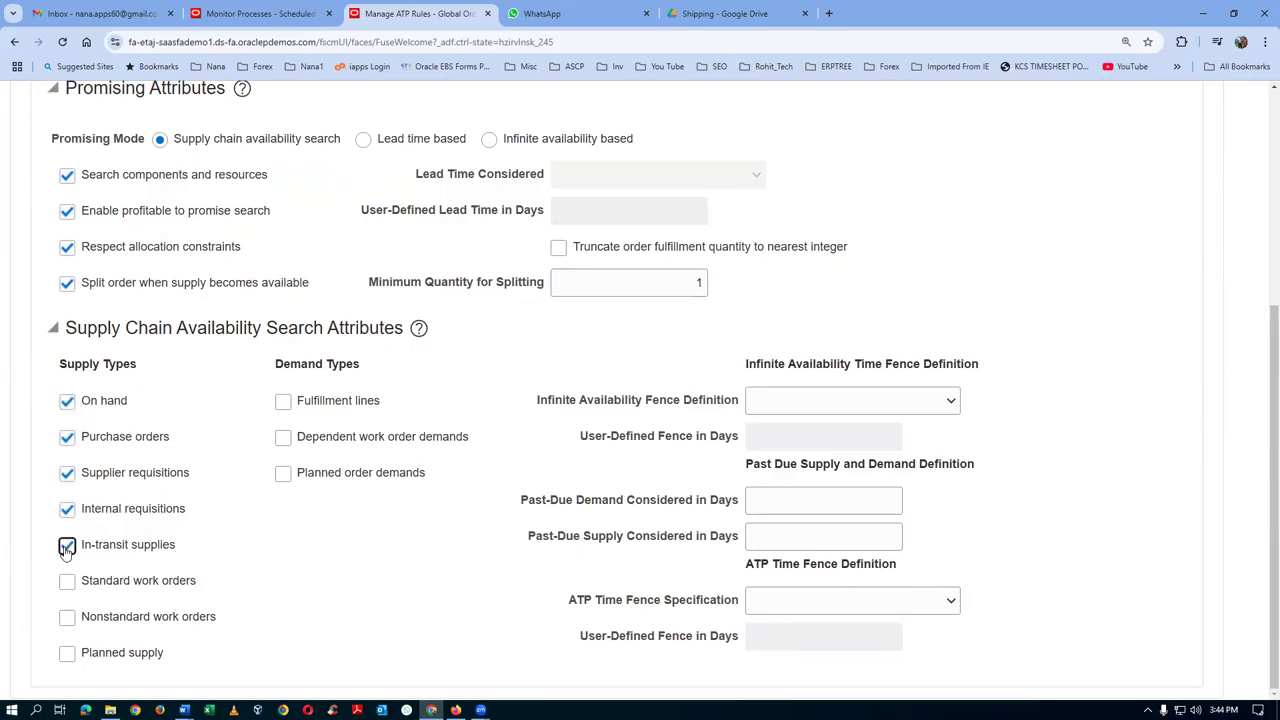
left_click(67, 581)
left_click(67, 617)
left_click(67, 653)
Include fulfillment lines, dependent work order demands and planned order demands as demand types
left_click(283, 401)
left_click(283, 437)
left_click(283, 473)
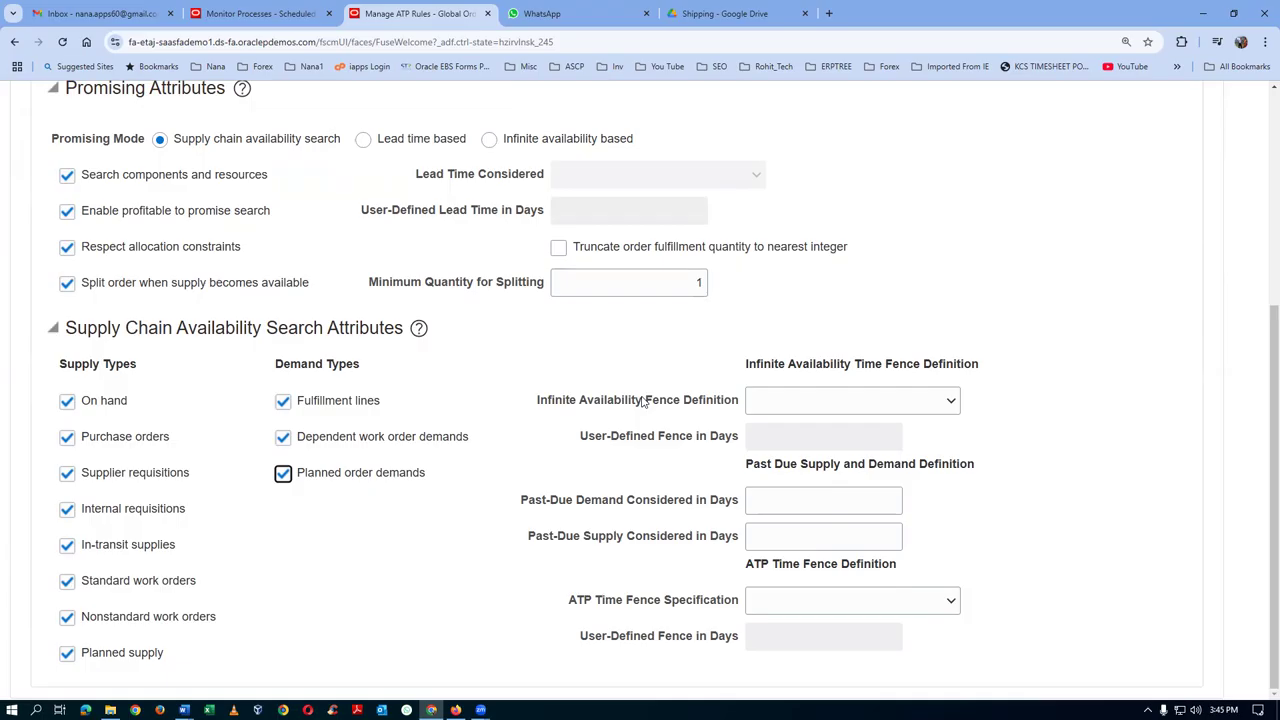
Define the infinite availability fence as User-defined lead time with a fence of 50 days
left_click(868, 406)
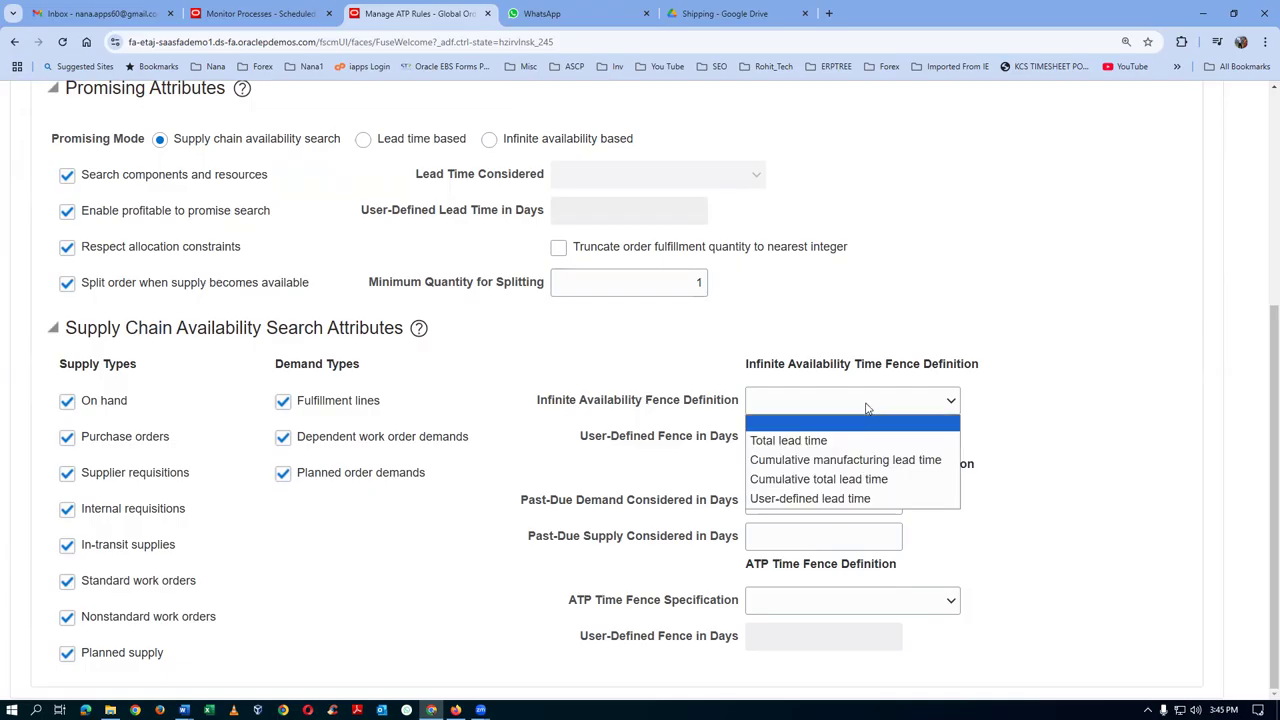
left_click(874, 497)
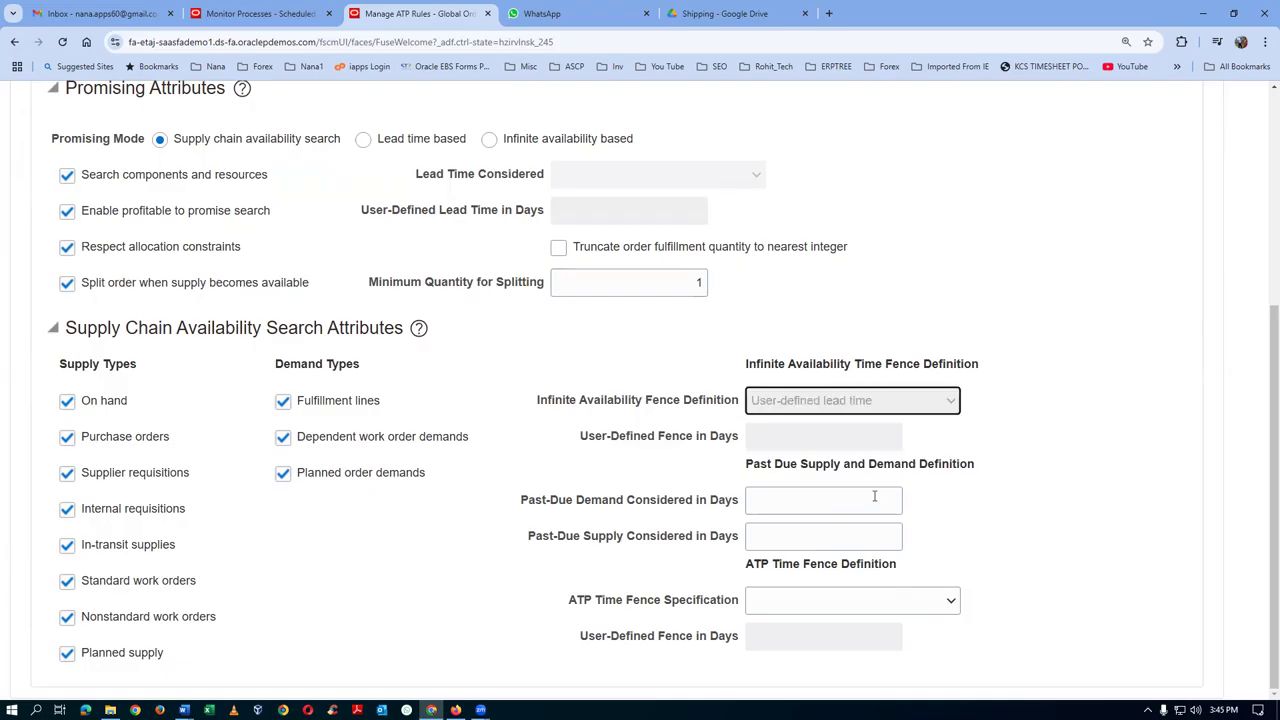
left_click(788, 437)
type("50")
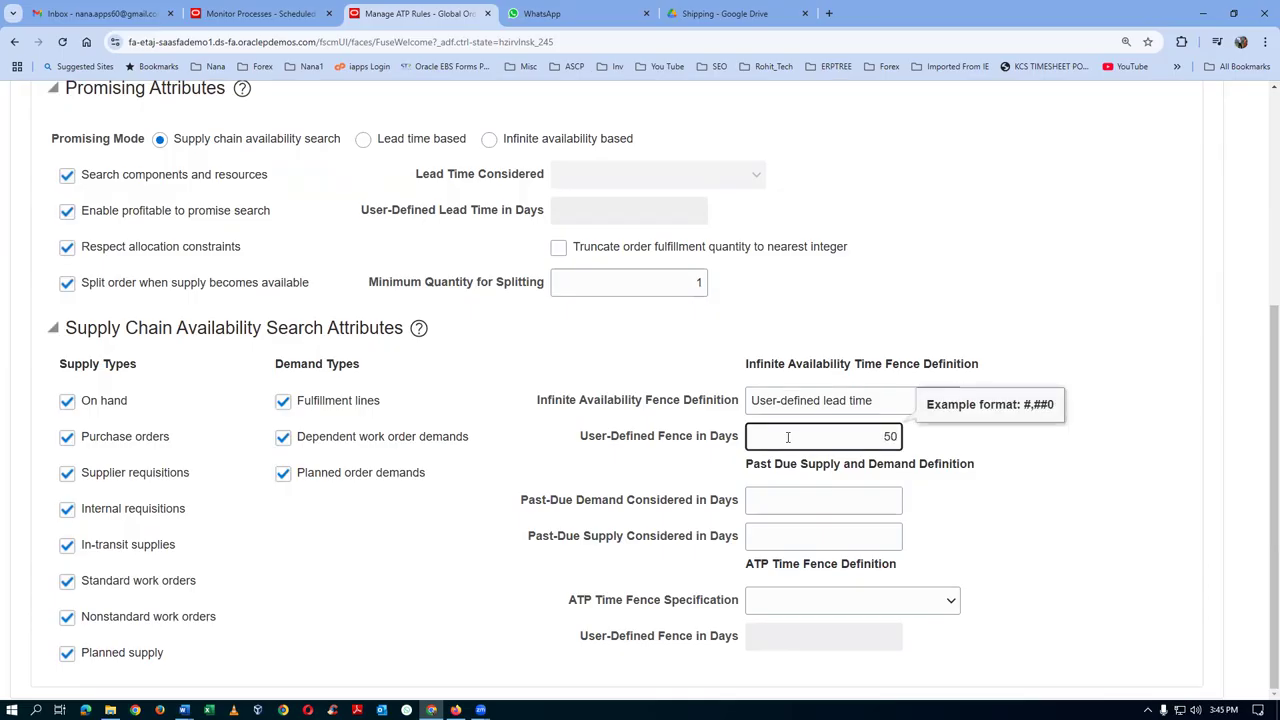
Set both the past-due demand and the past-due supply considered to 50 days
left_click(789, 502)
type("50")
left_click(787, 540)
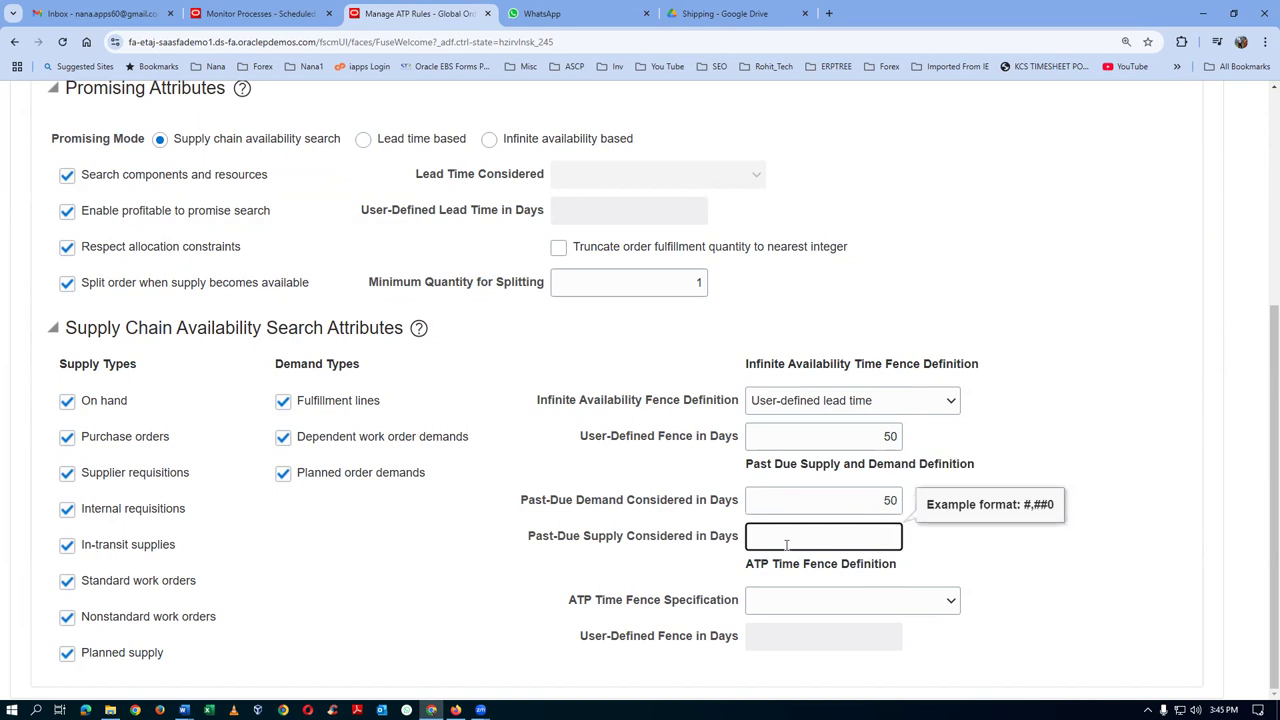
Set the ATP time fence specification to User-defined lead time with a fence of 50 days
left_click(789, 600)
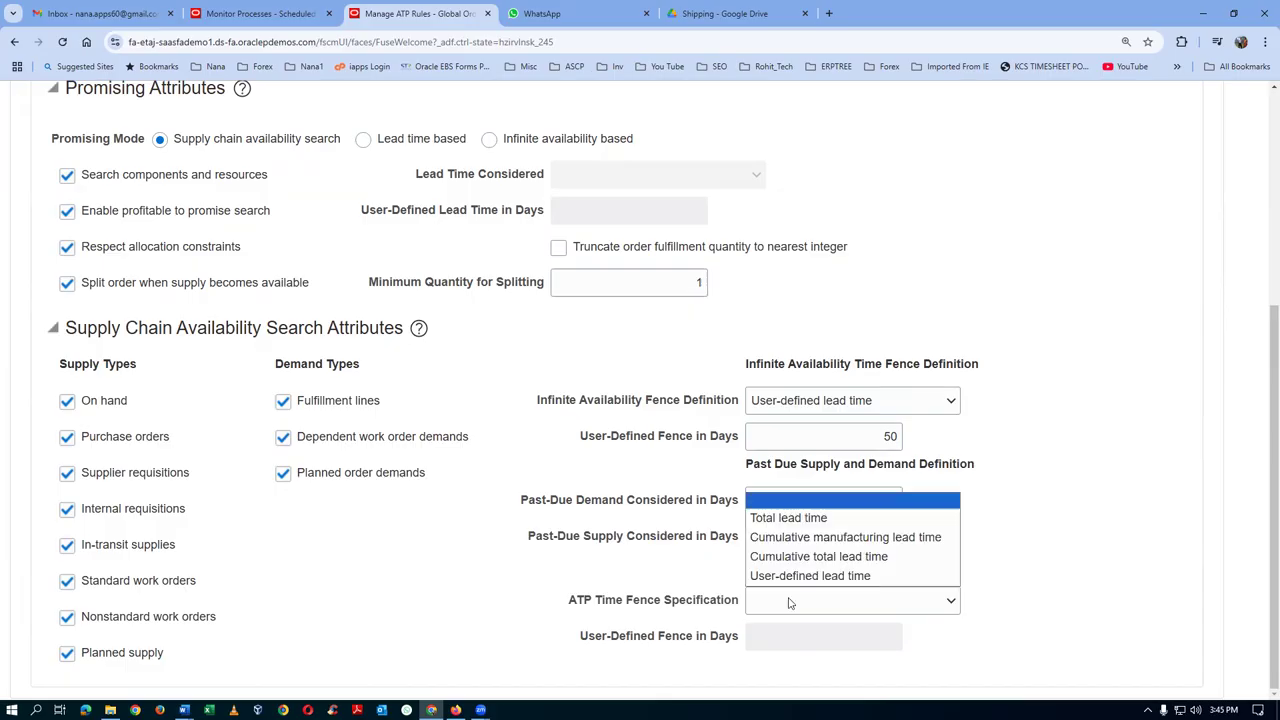
left_click(789, 574)
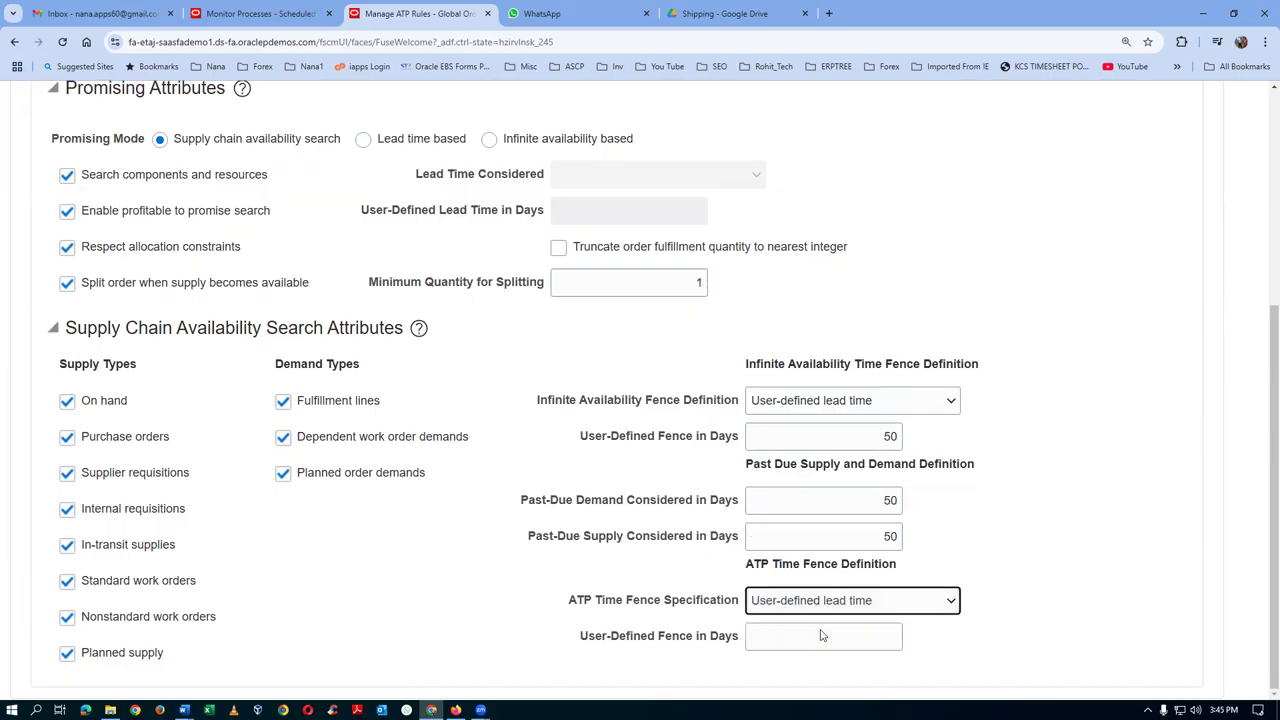
left_click(822, 635)
type("50")
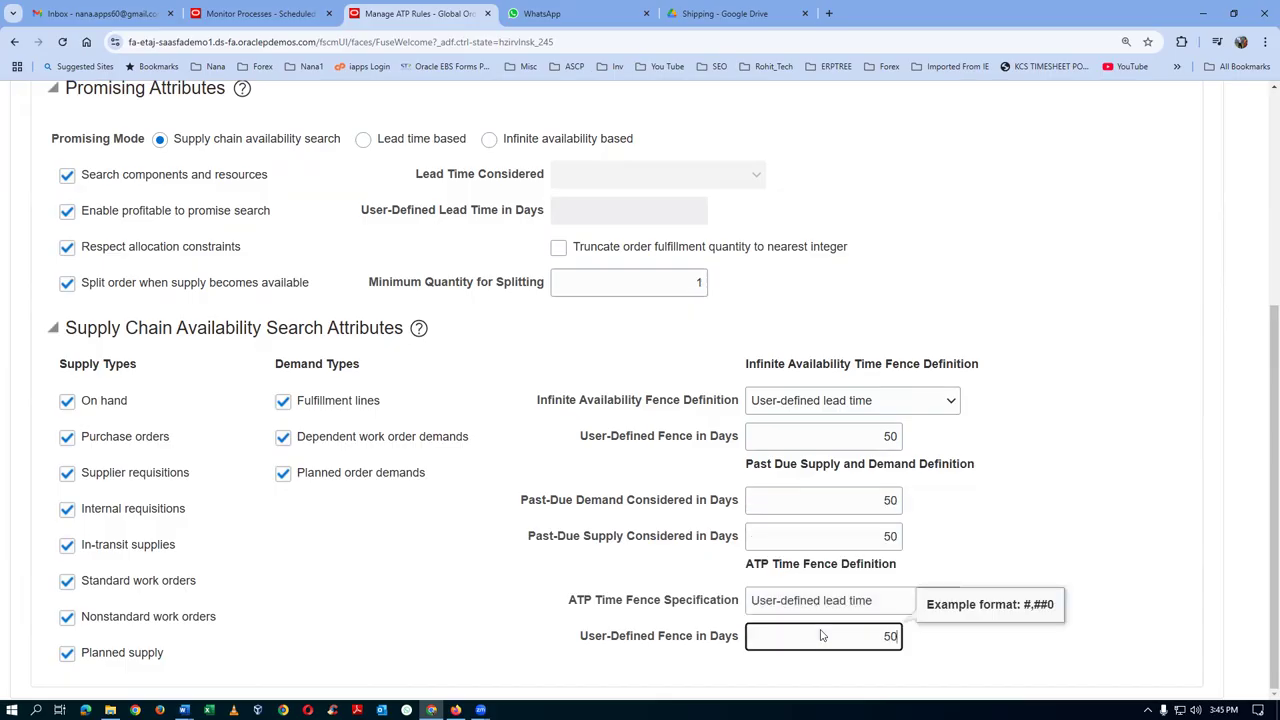
left_click(1098, 462)
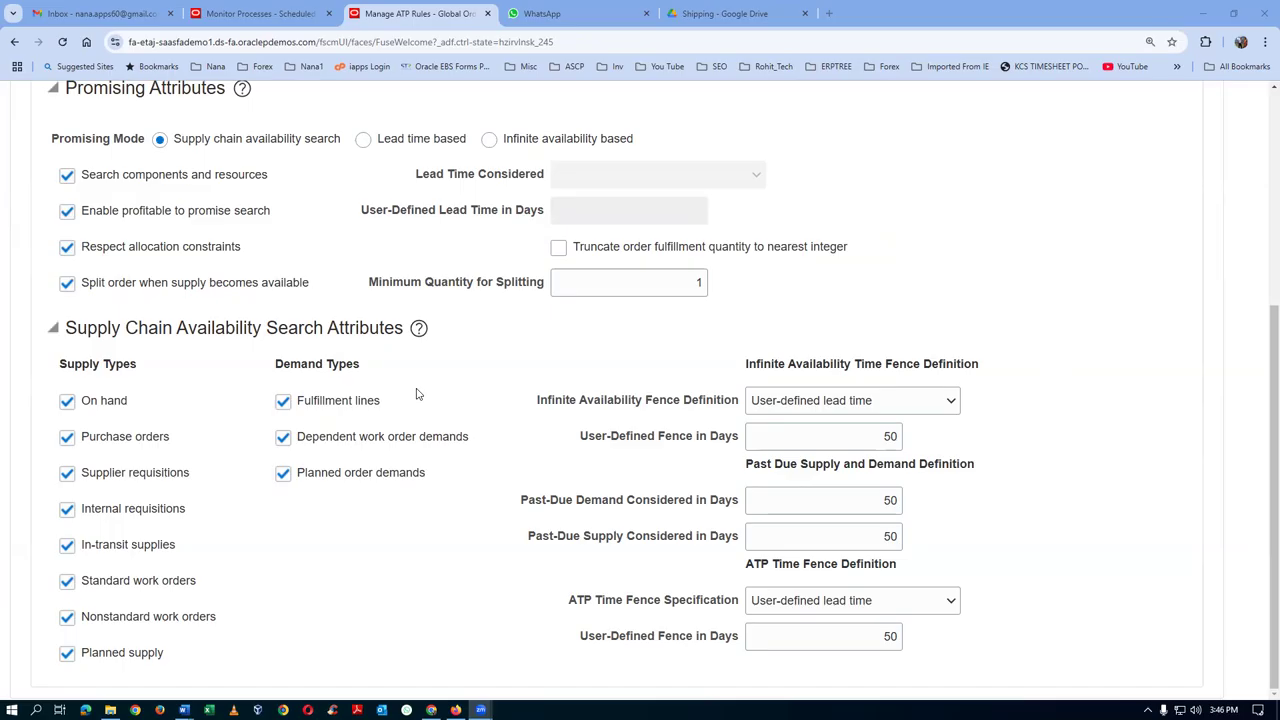
Add an ATP rule assignment with the basis Item and organization, assigned to organization 001
scroll(417, 394, "up", 3)
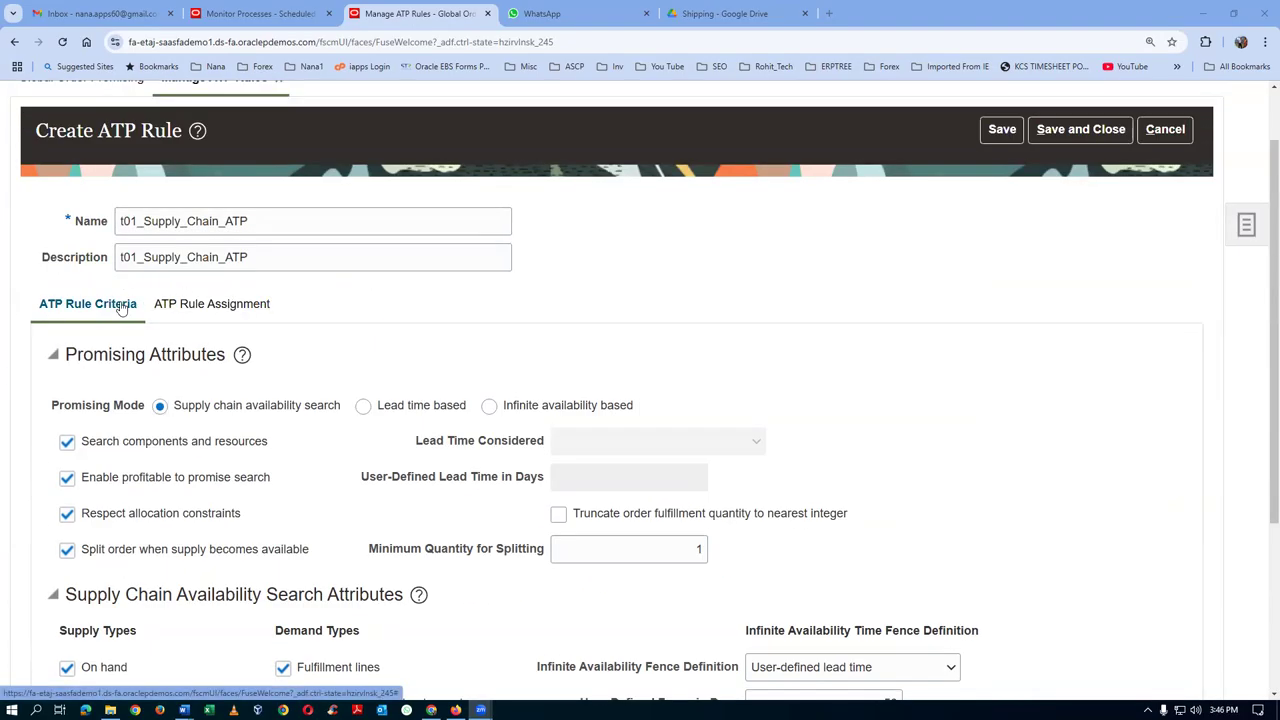
left_click(174, 308)
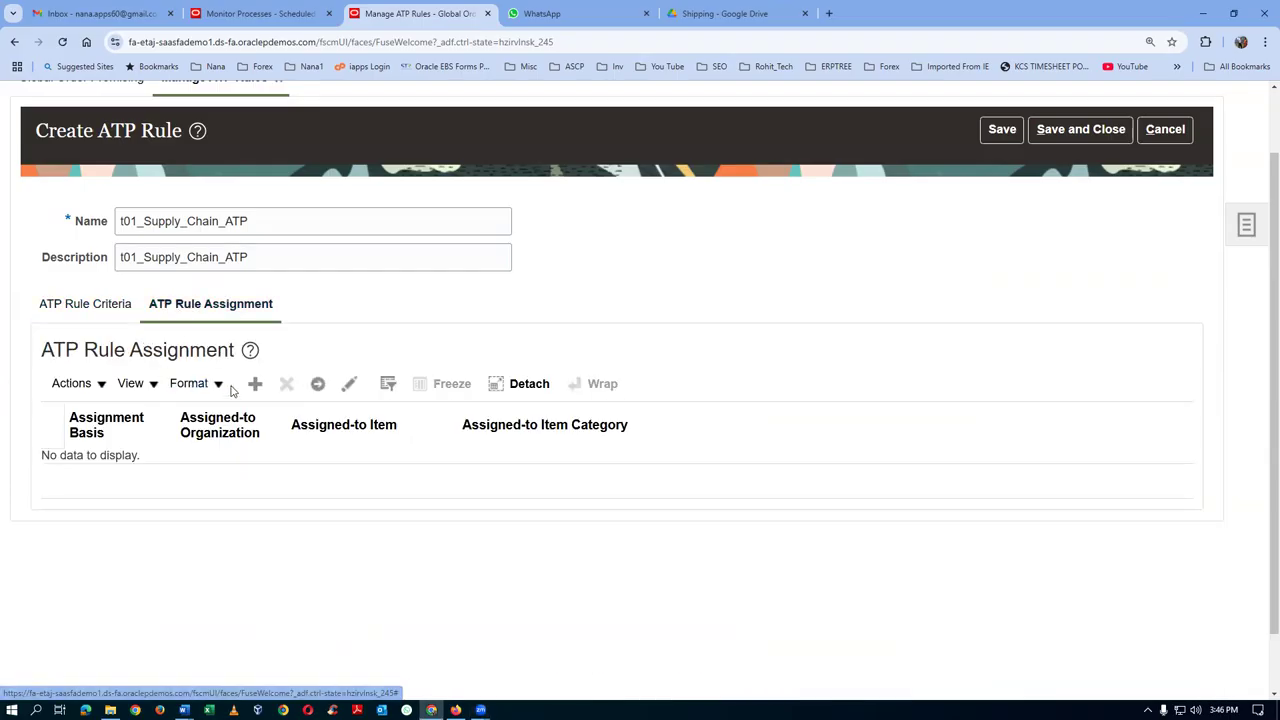
left_click(255, 384)
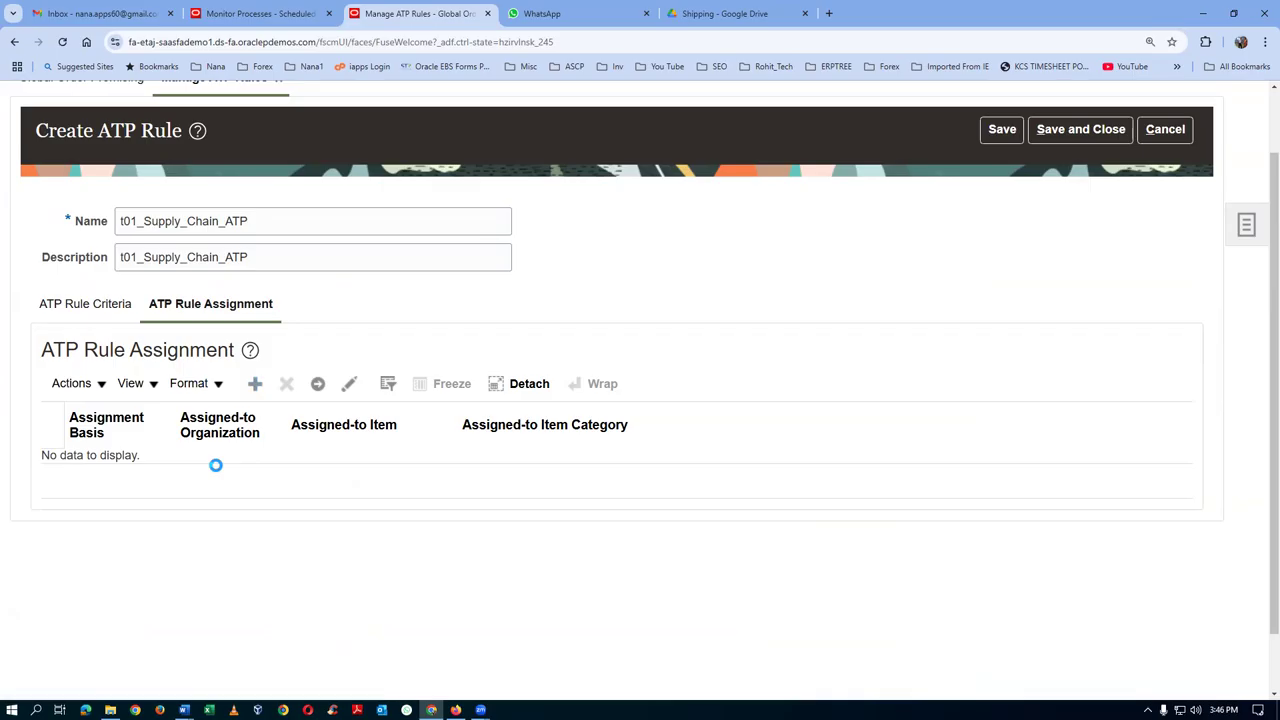
left_click(119, 478)
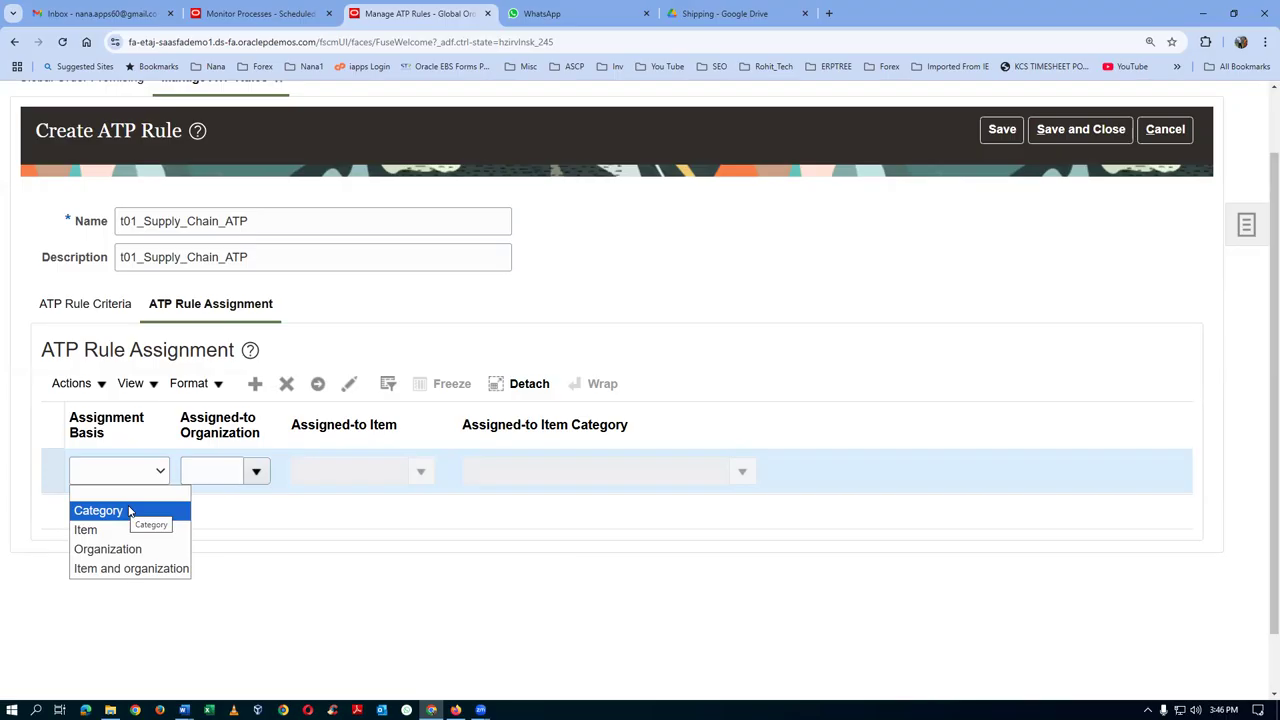
left_click(118, 568)
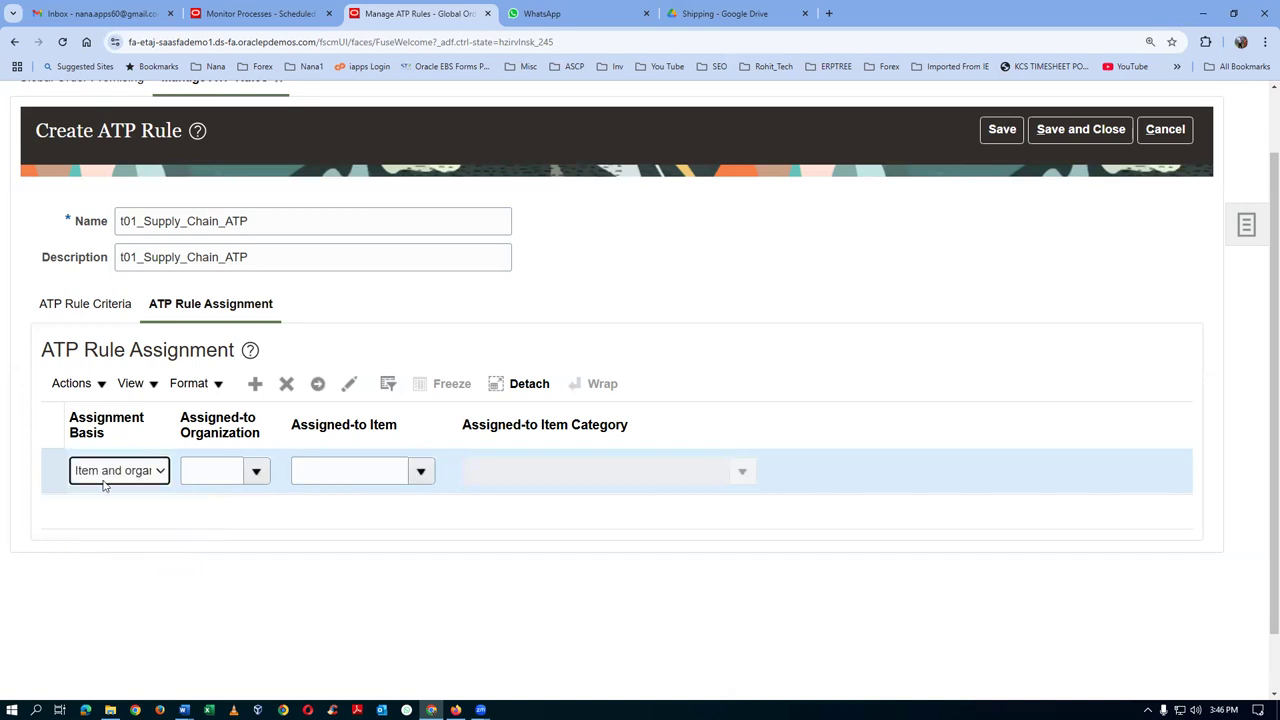
left_click(203, 472)
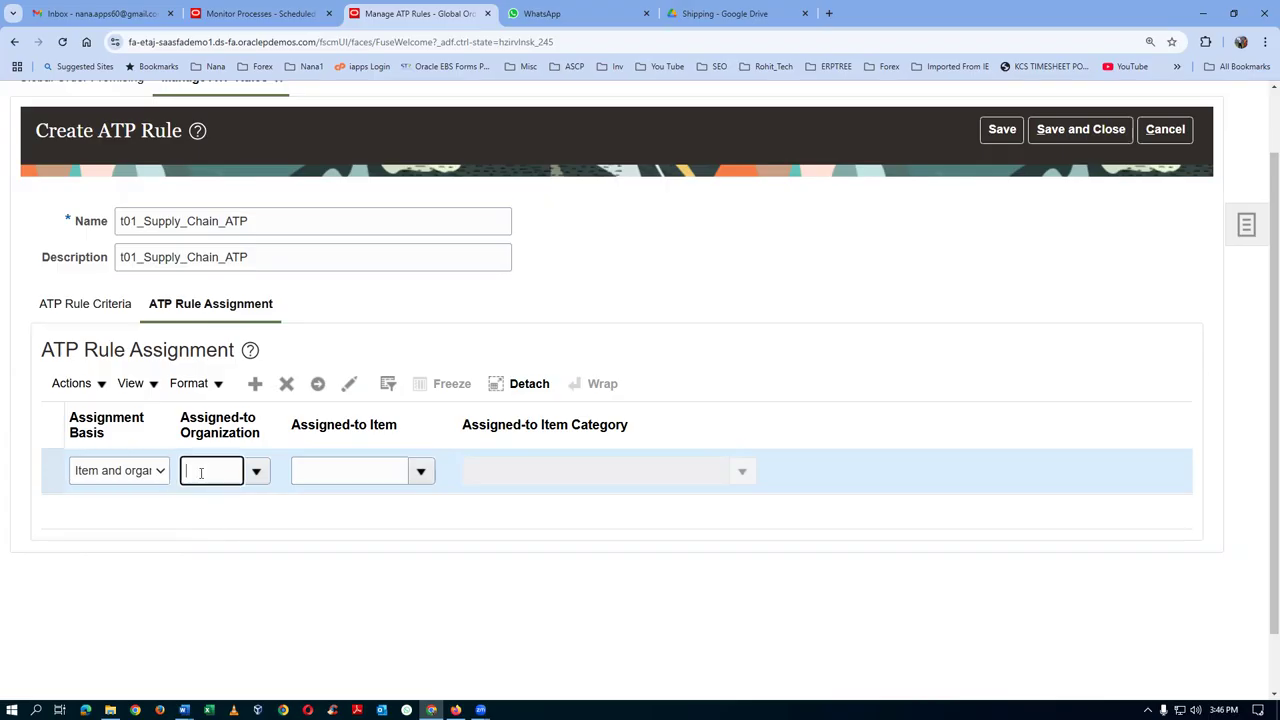
type("001")
key("Tab")
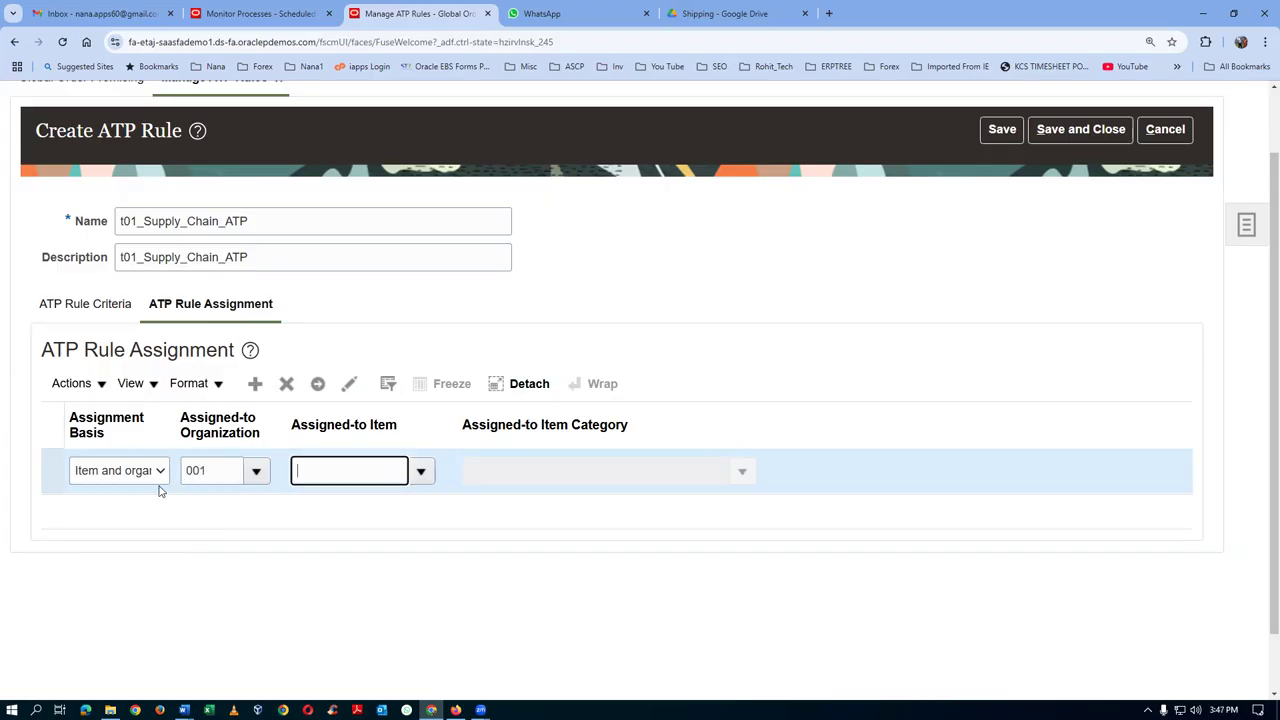
Search for items starting with t01 and assign t0107_b_to_b_transfer to the organization 001 row
type("t01")
key("Tab")
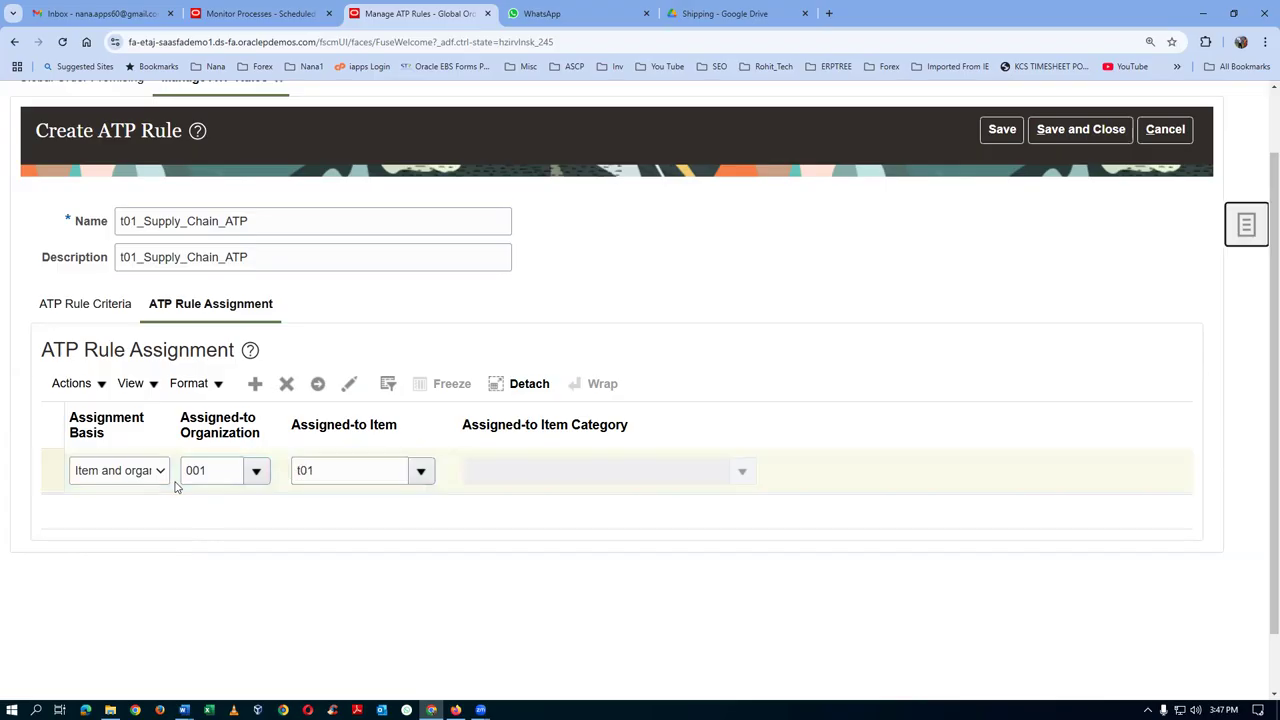
left_click(421, 471)
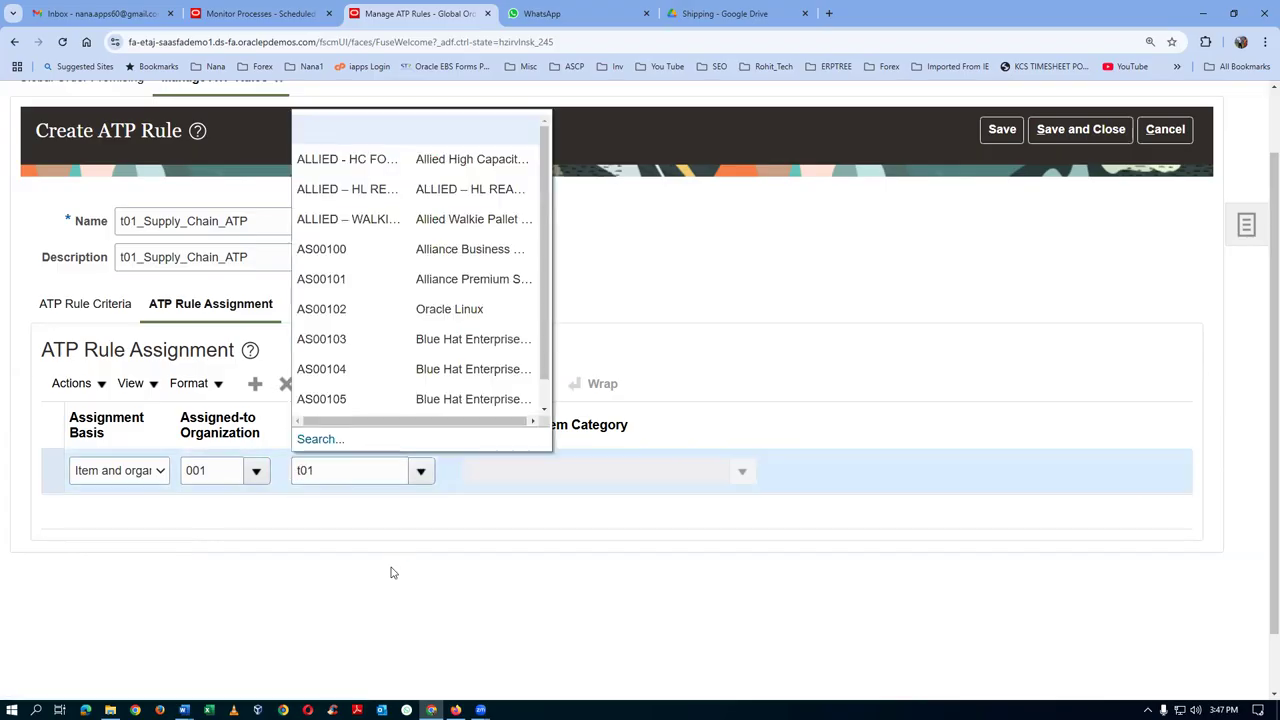
left_click(313, 440)
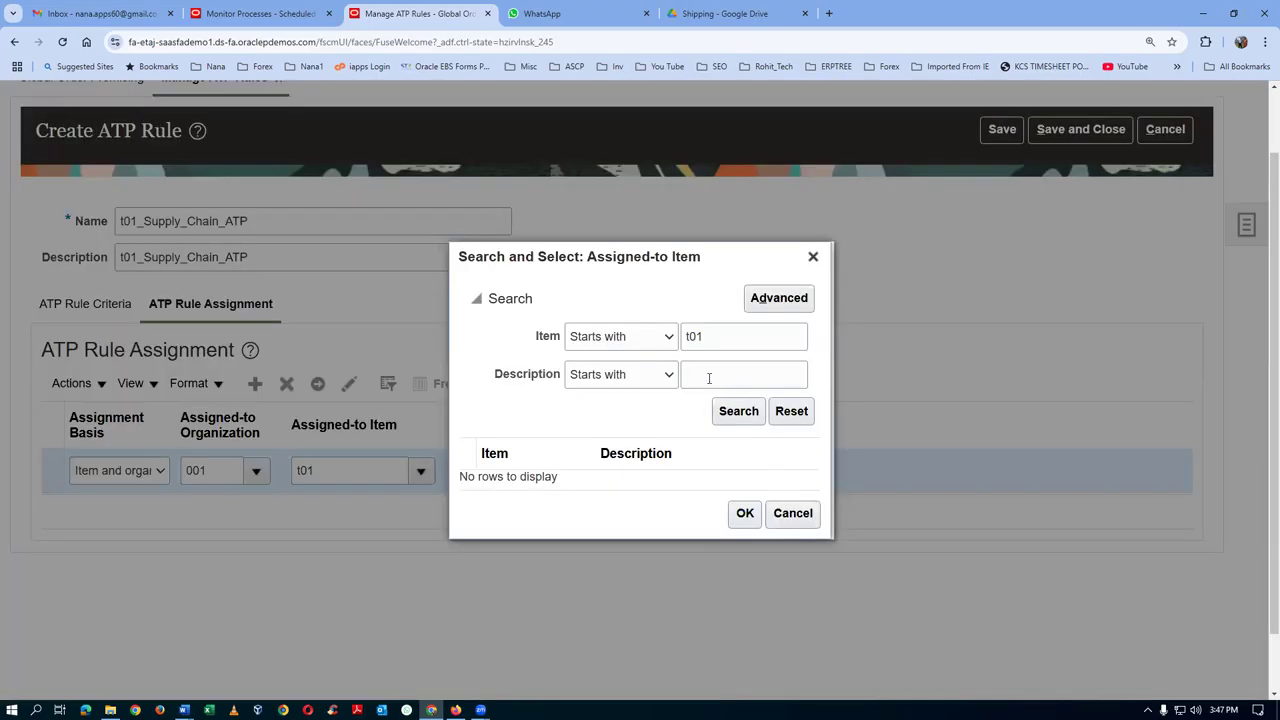
left_click(739, 418)
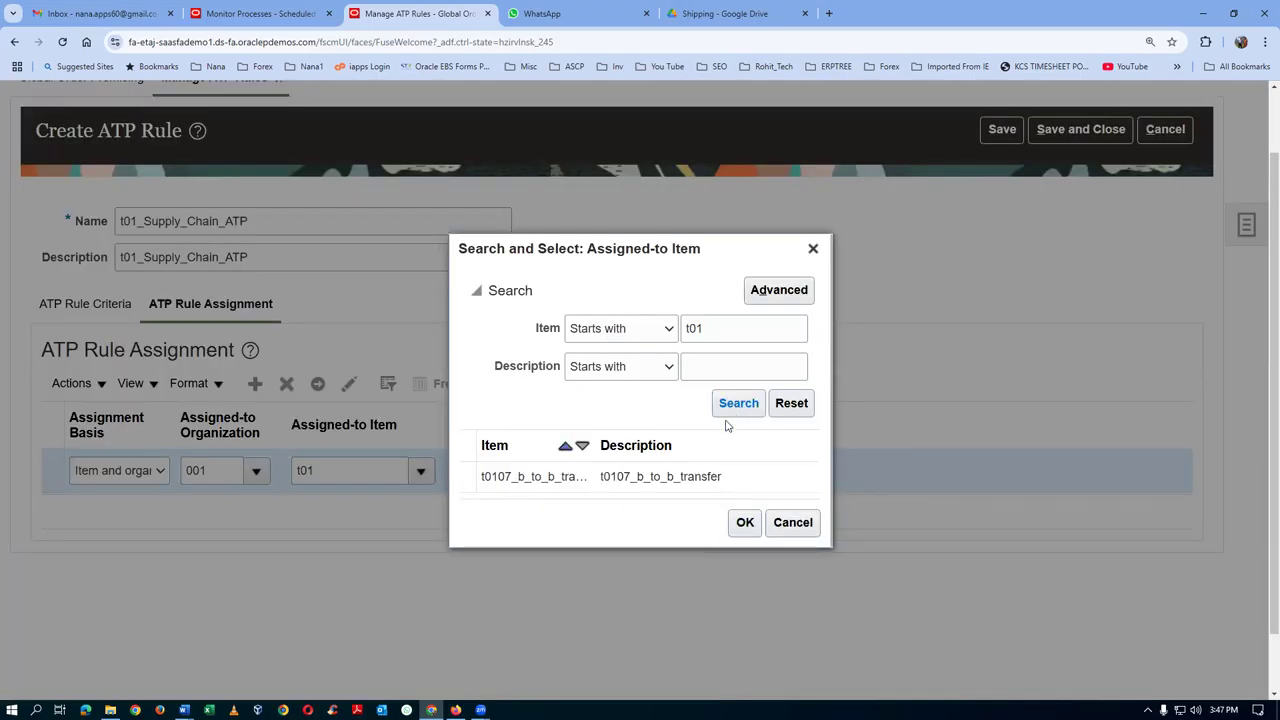
left_click(728, 480)
left_click(741, 520)
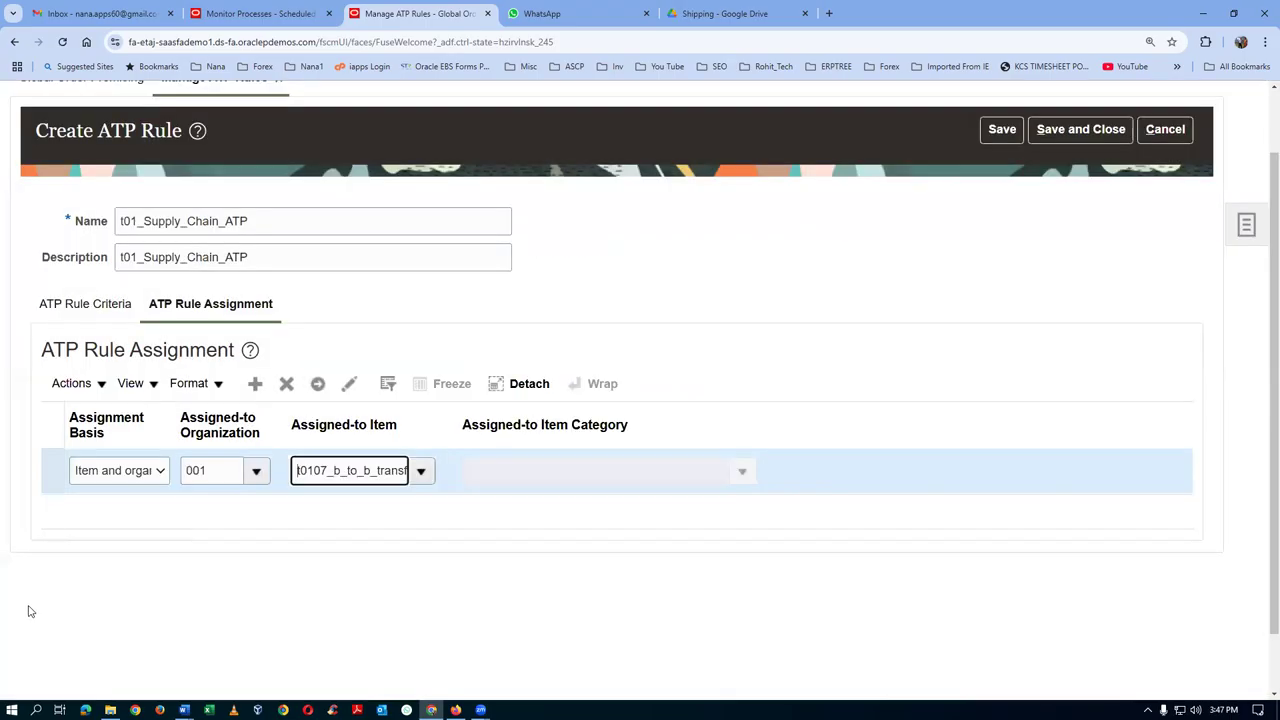
Add a second rule assignment with the basis Item and organization, assigned to organization 002
left_click(255, 384)
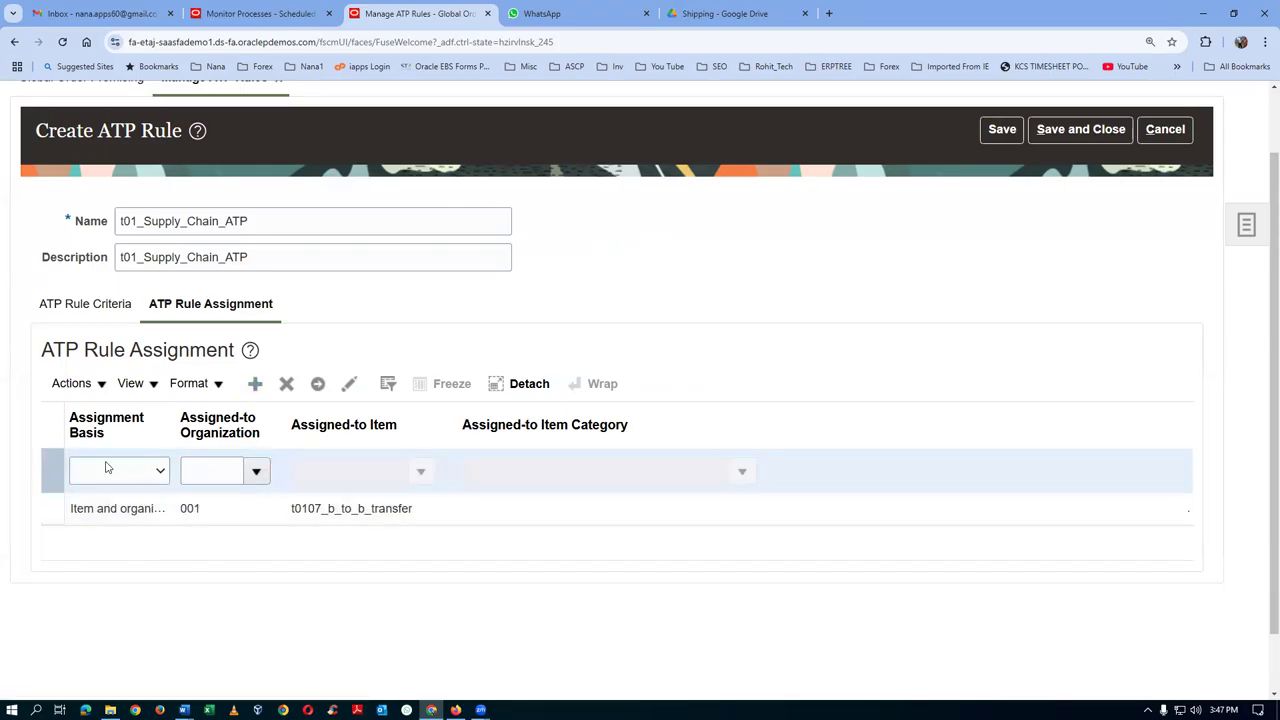
left_click(110, 470)
left_click(130, 569)
left_click(195, 479)
type("002")
key("Tab")
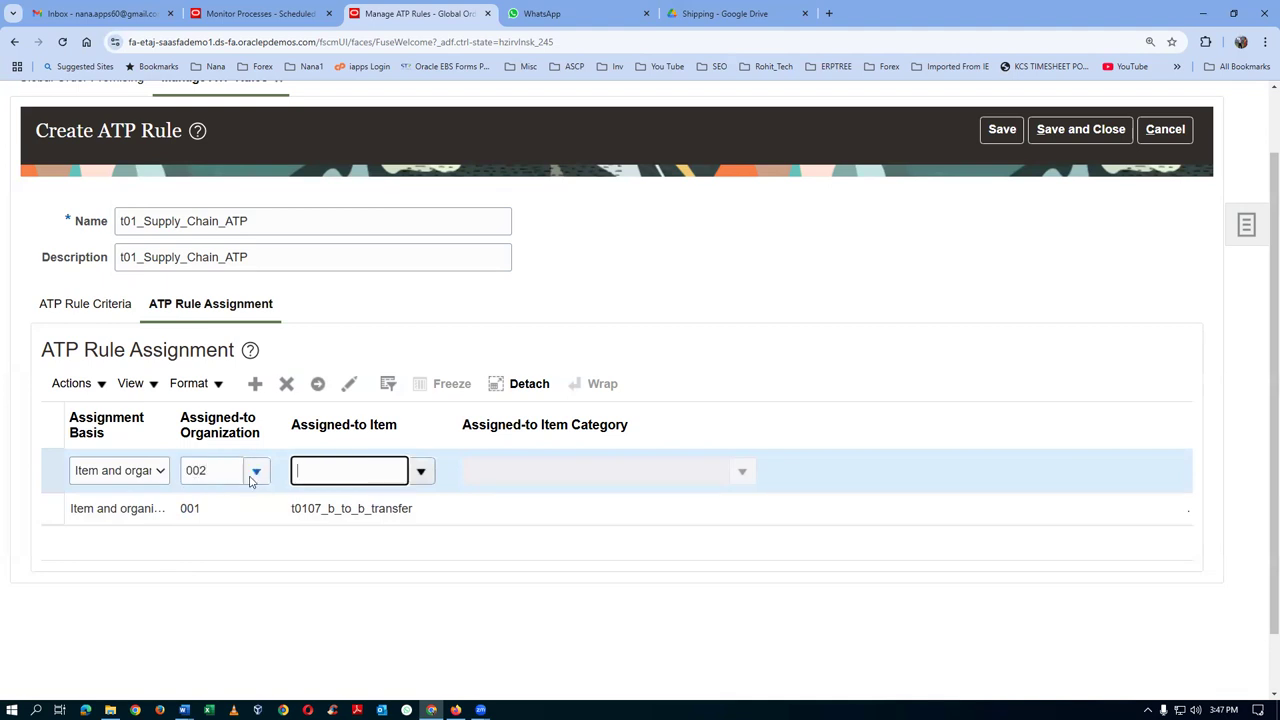
Search for items starting with t01 and assign t0107_b_to_b_transfer to the organization 002 row
left_click(422, 472)
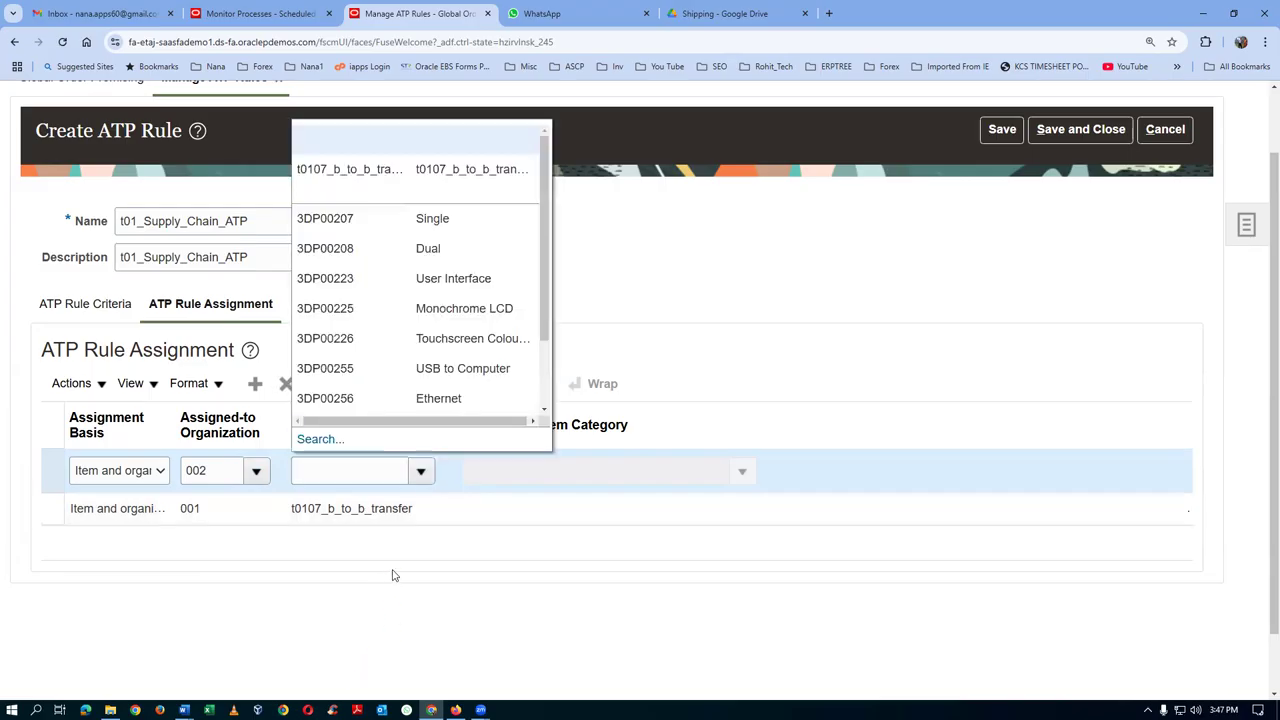
left_click(320, 440)
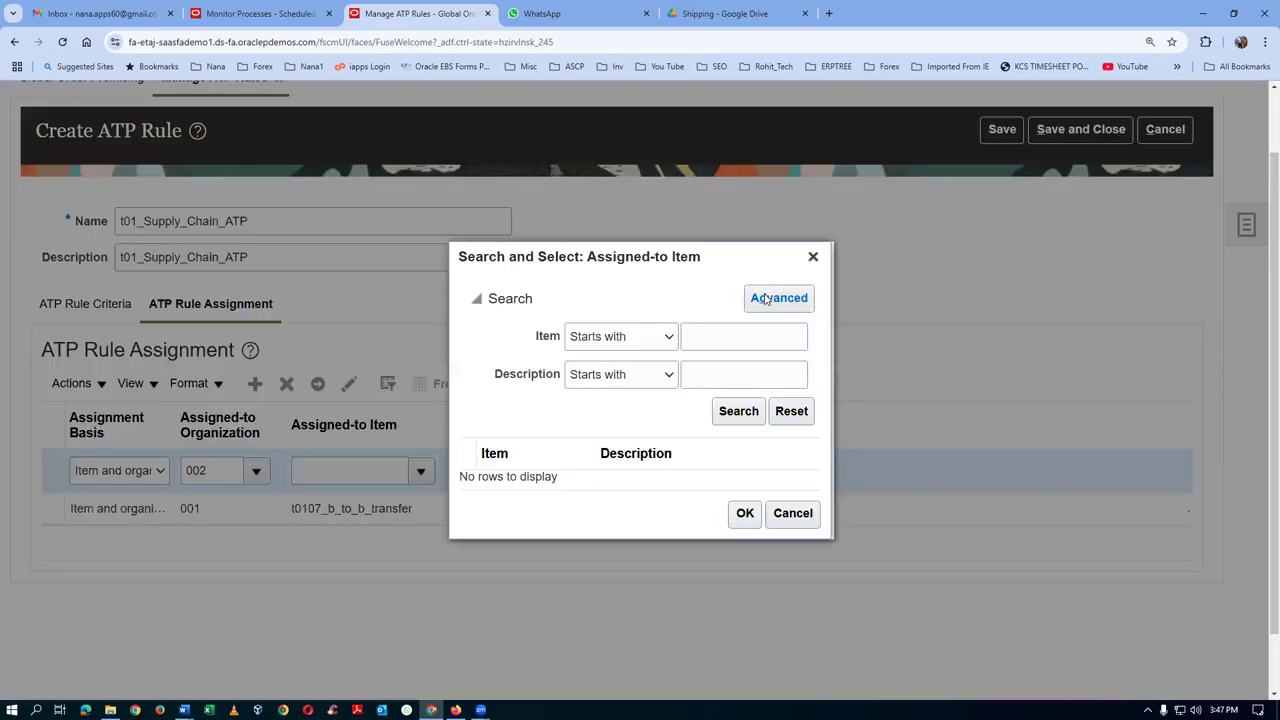
left_click(698, 342)
type("t021")
key("BackSpace")
key("BackSpace")
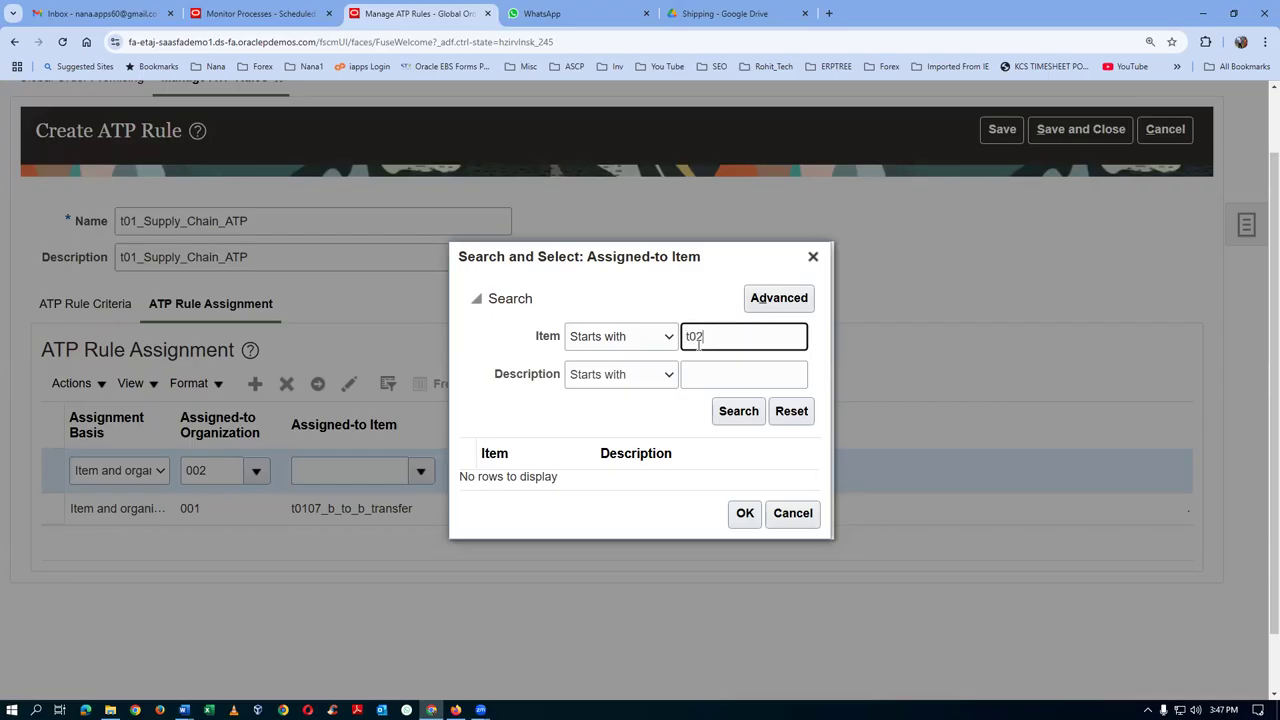
type("1")
left_click(738, 411)
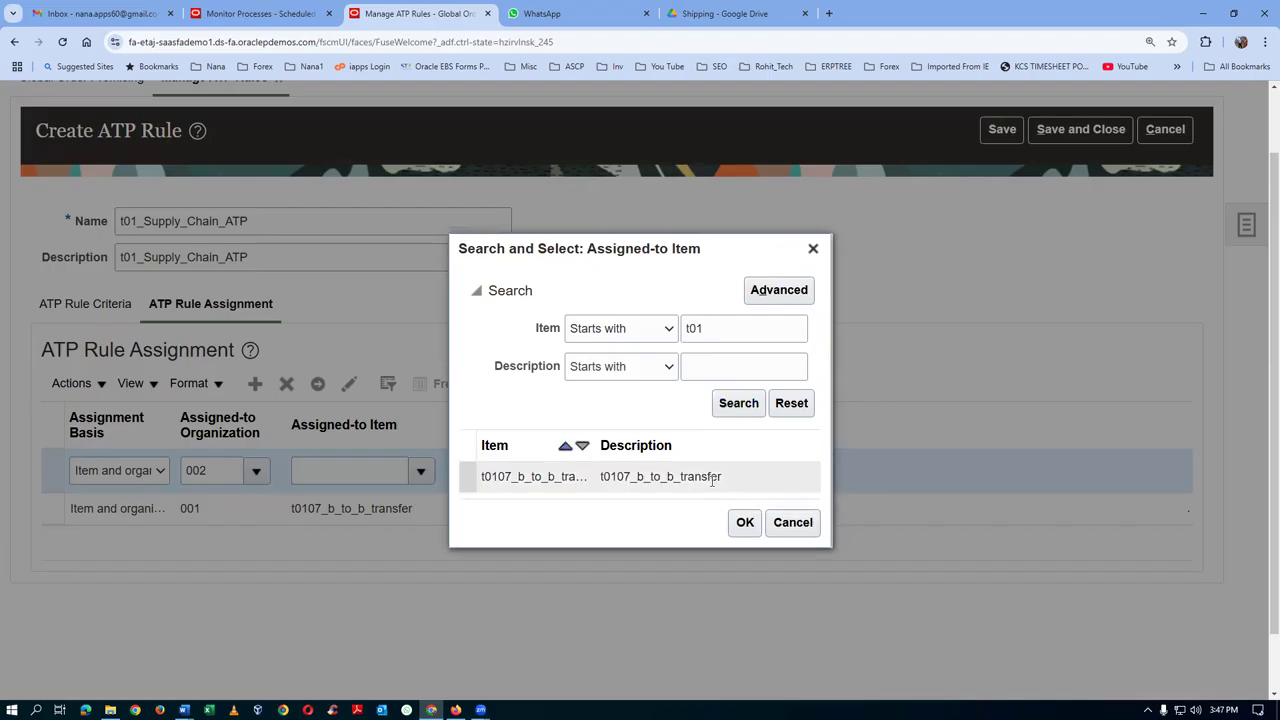
left_click(745, 513)
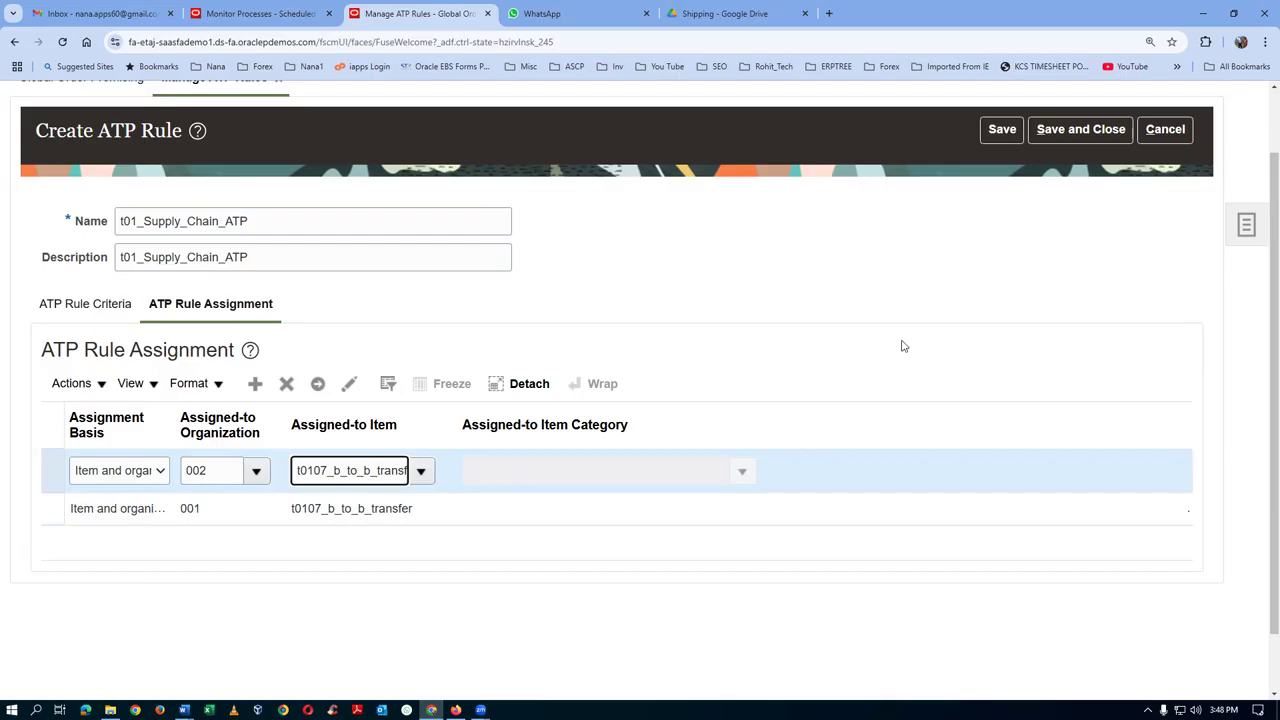
Save and close the ATP rule, finish managing ATP rules, and open the Manage Sourcing Rules task
left_click(1108, 135)
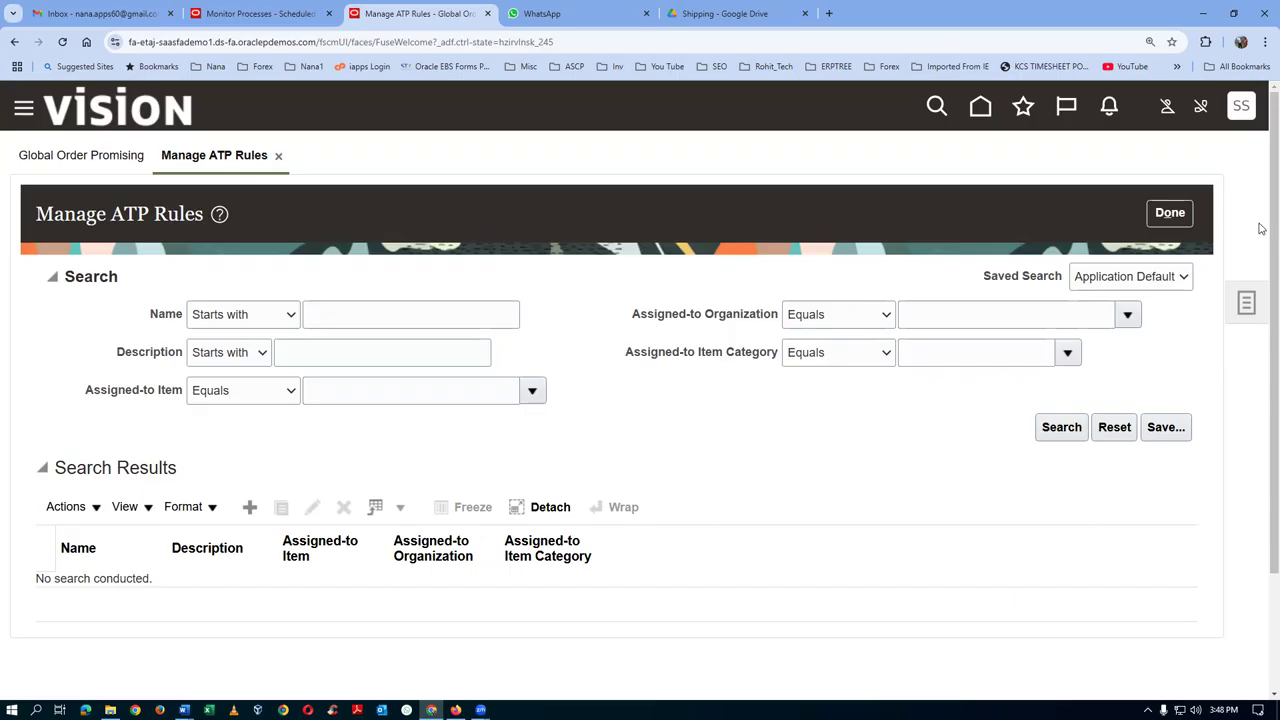
left_click(1169, 213)
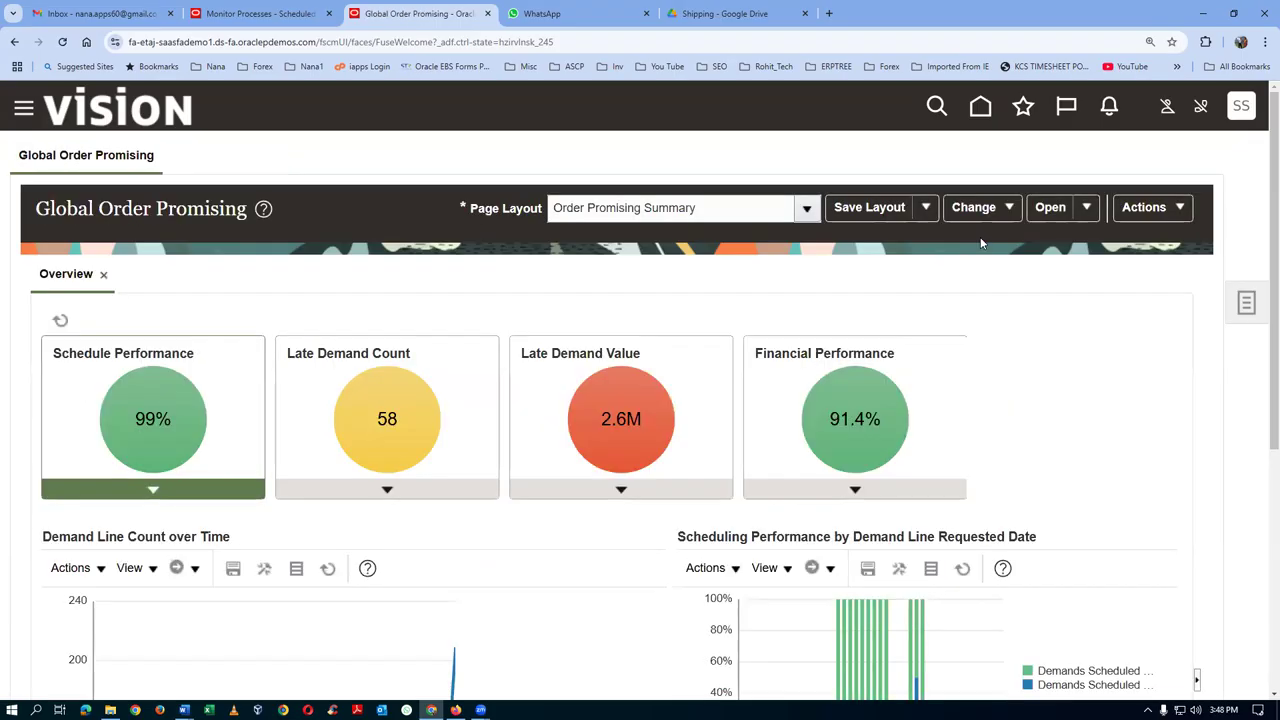
left_click(1245, 305)
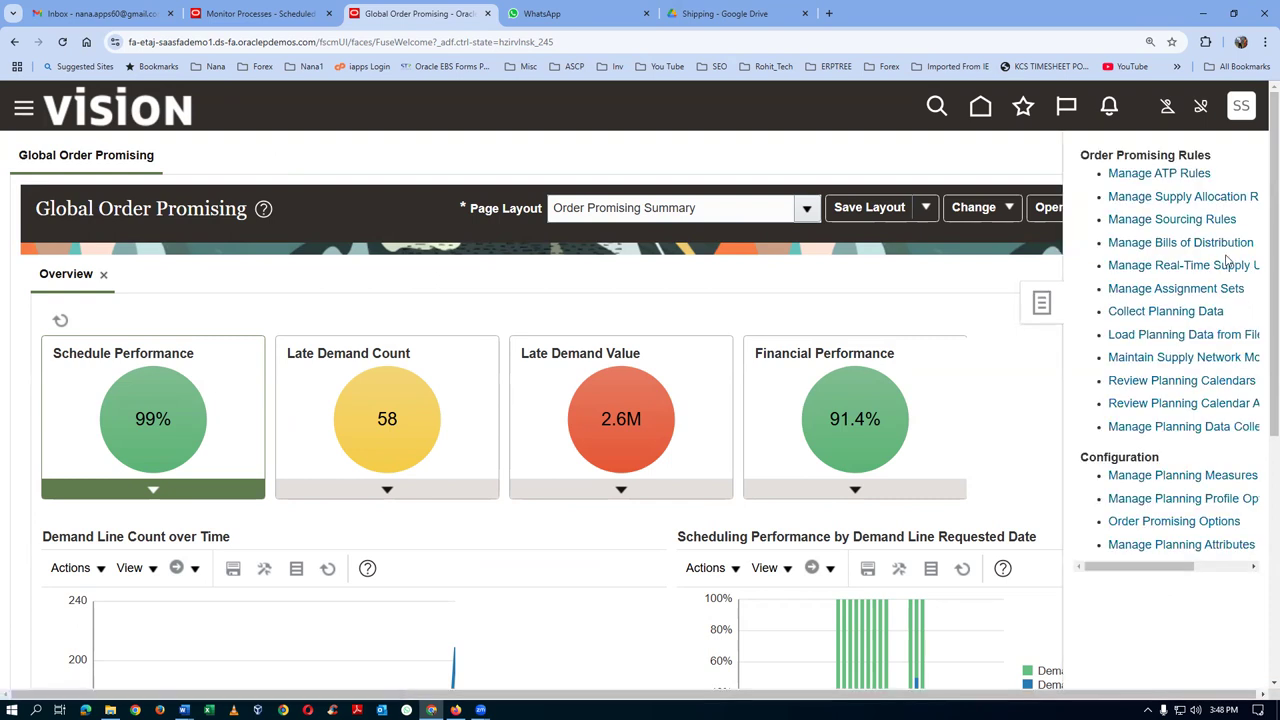
left_click(1166, 220)
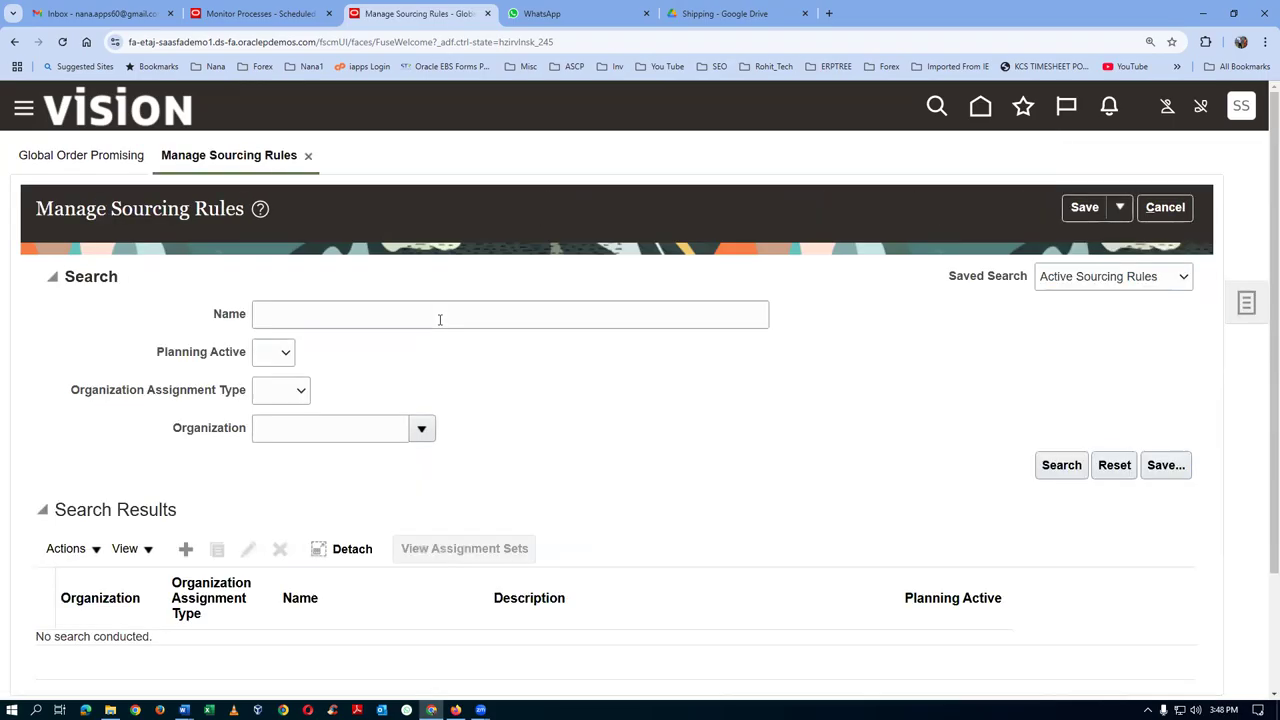
Create a sourcing rule with "t01_transfer_from 002 to 001" as both its name and description
left_click(185, 549)
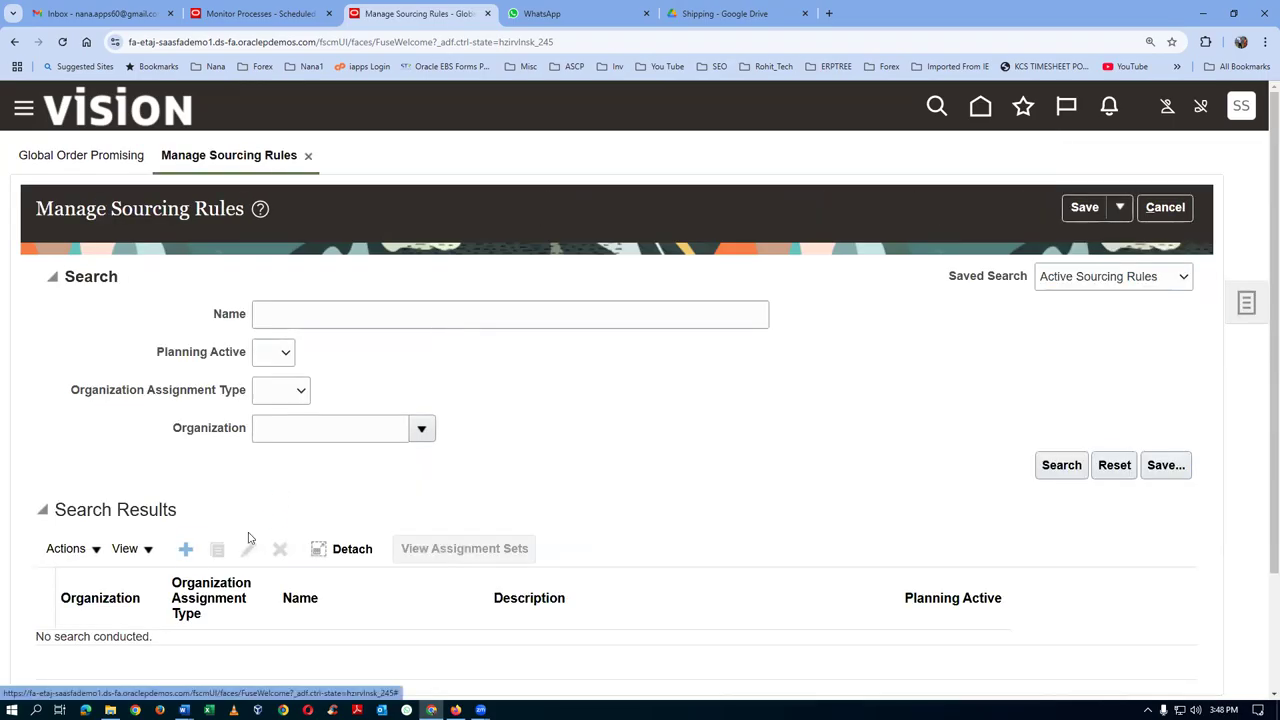
left_click(282, 288)
type("t0")
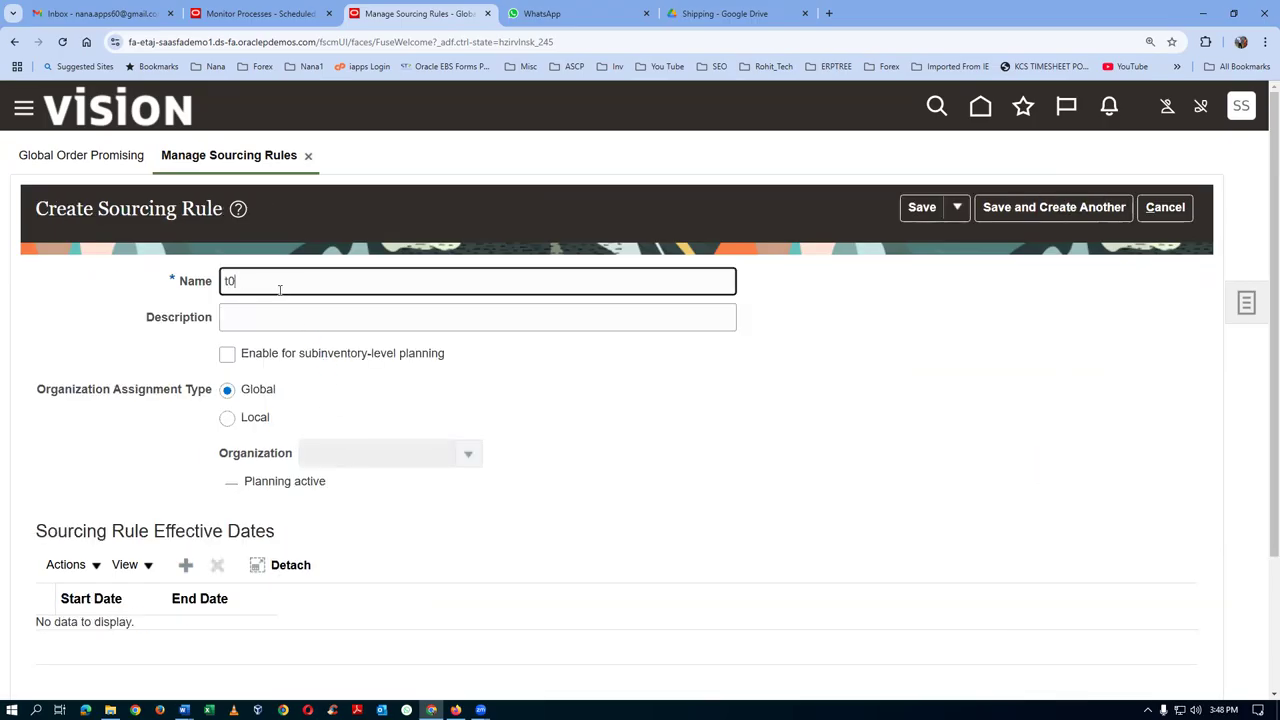
type("1_transfer_from 002 to 001")
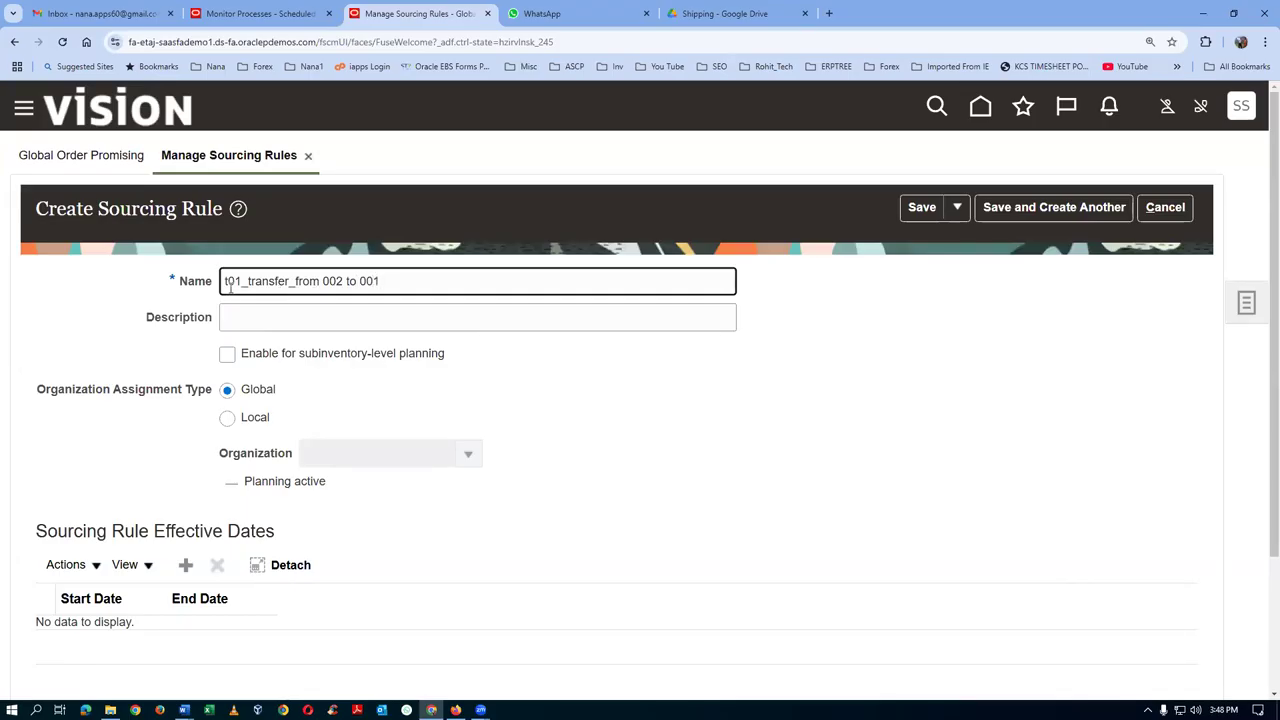
left_click_drag(409, 281, 222, 309)
key("ctrl+c")
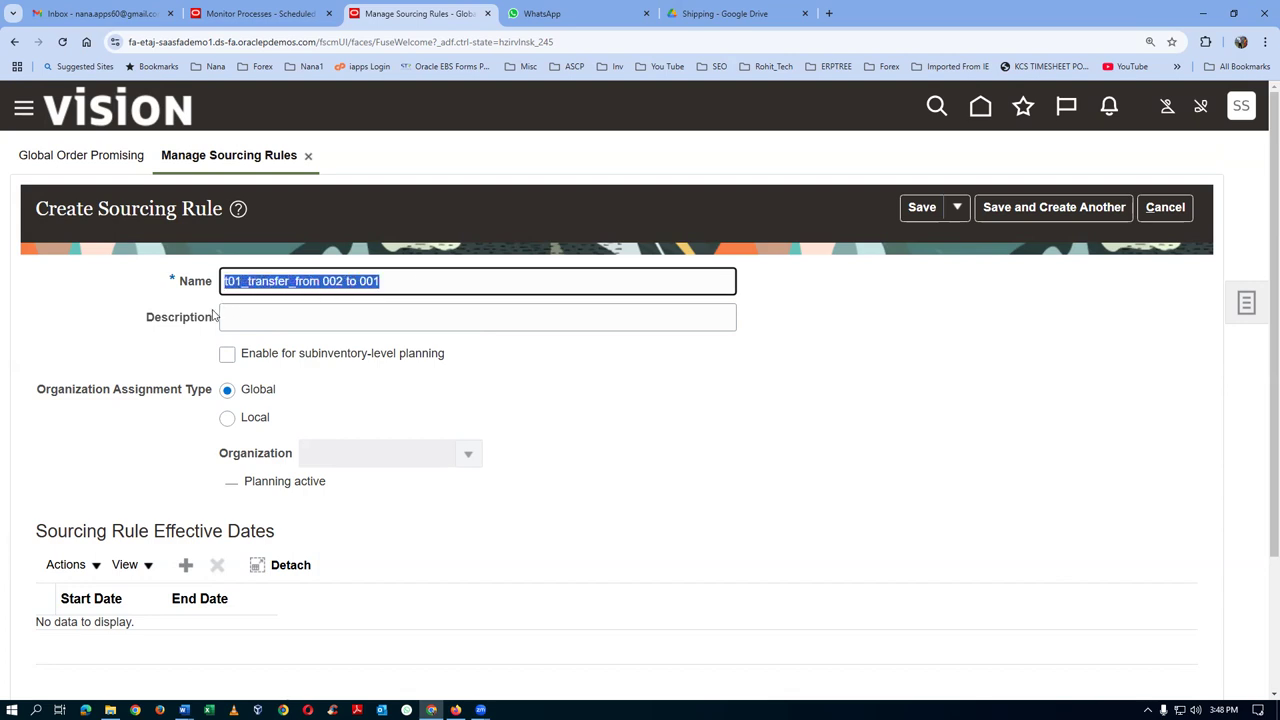
left_click(269, 315)
key("ctrl+v")
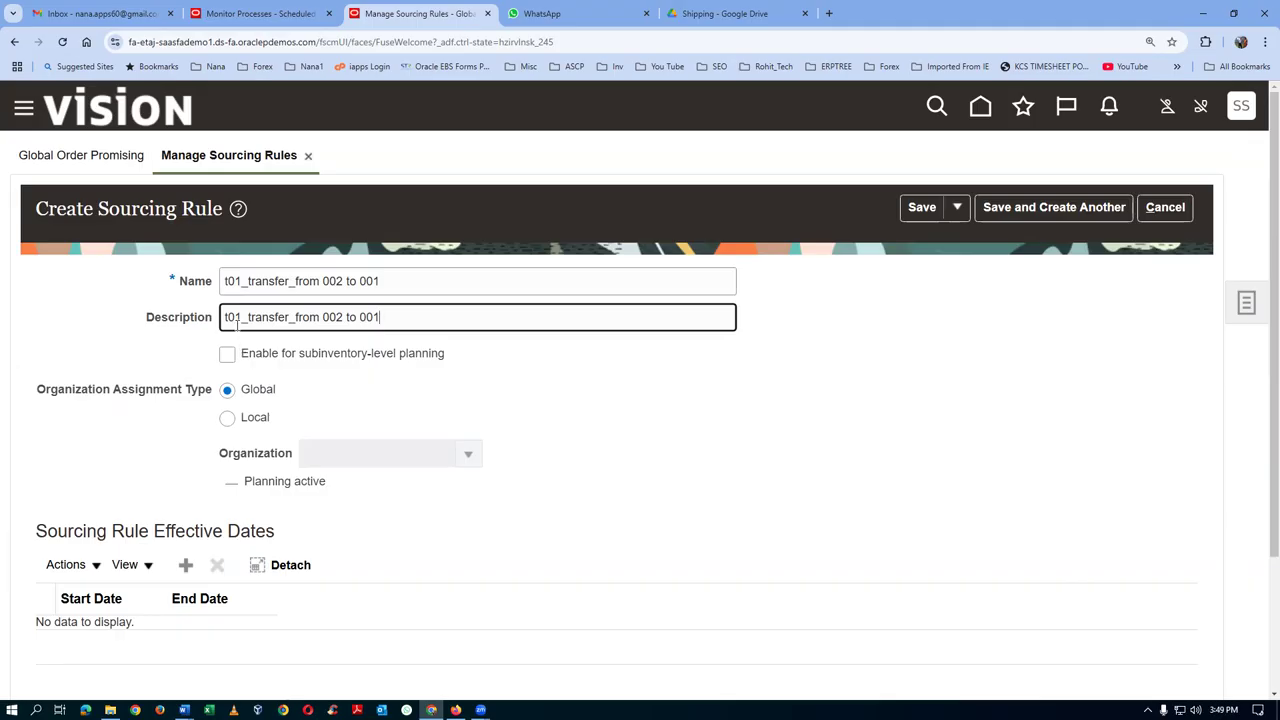
Make the sourcing rule local to organization 002 and add an effective date row starting 11/21/24
left_click(230, 418)
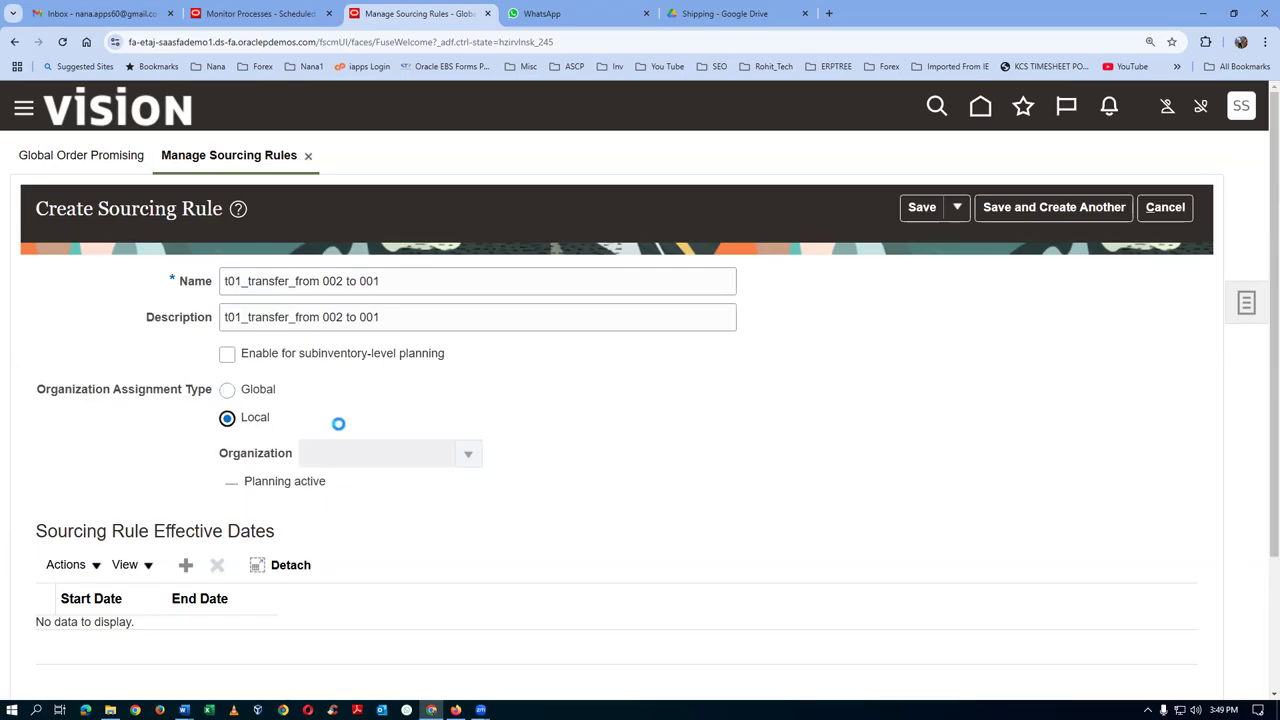
left_click(330, 454)
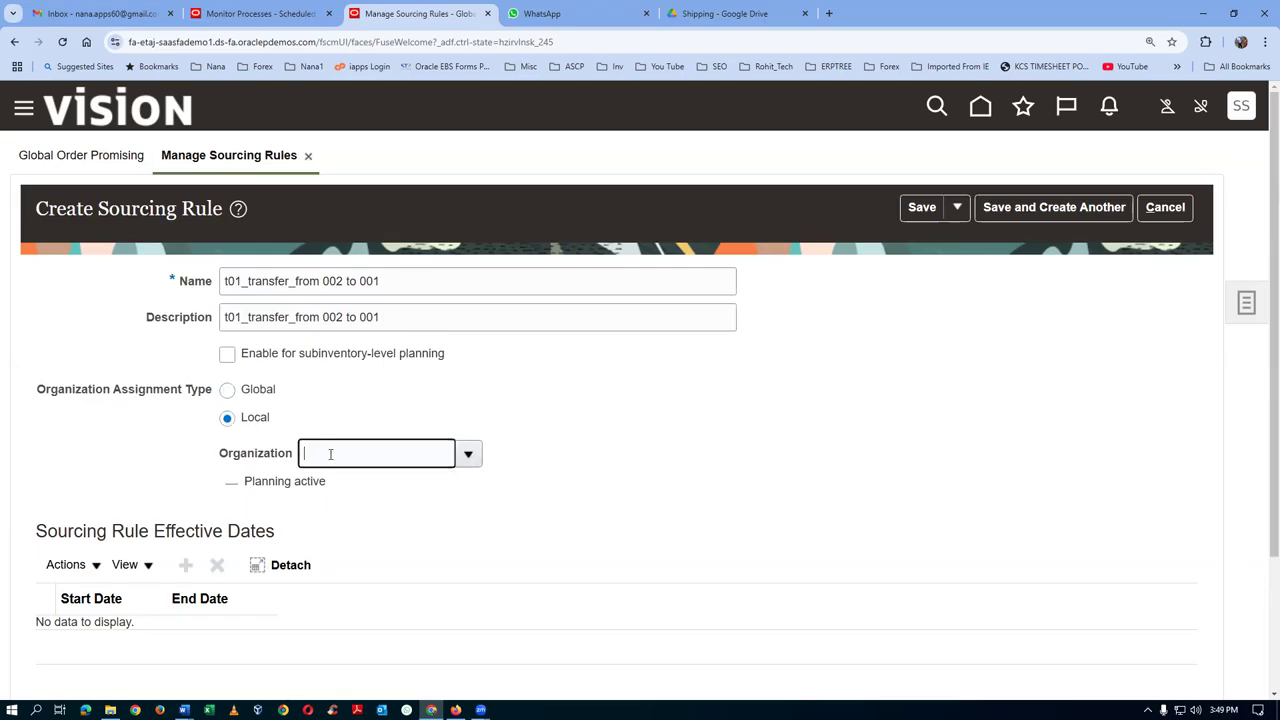
type("002")
key("Tab")
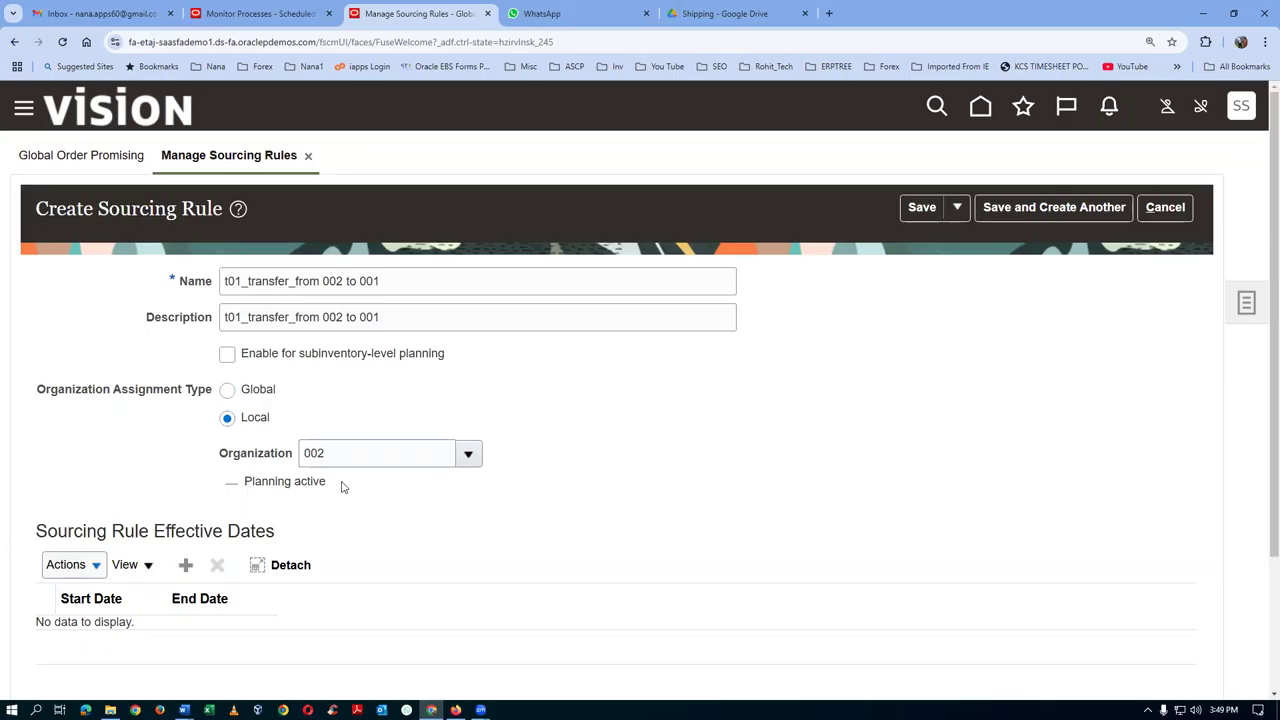
scroll(341, 486, "down", 1)
left_click(186, 431)
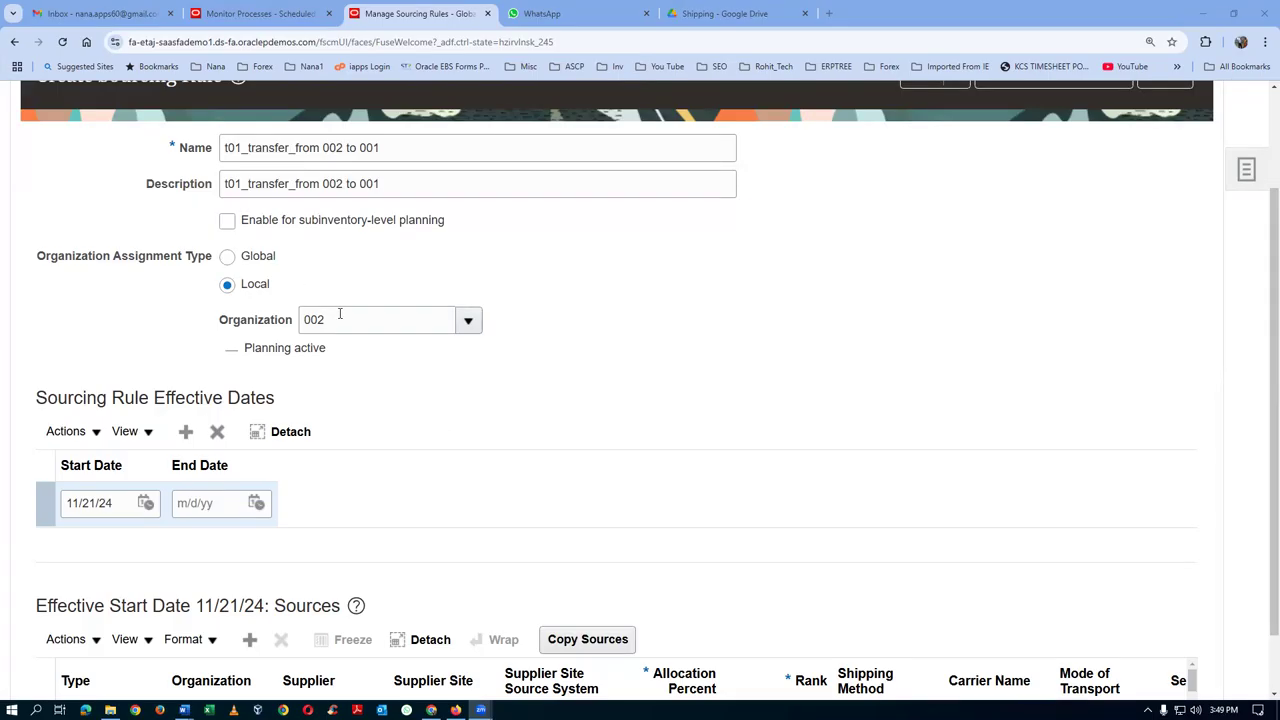
scroll(260, 480, "down", 1)
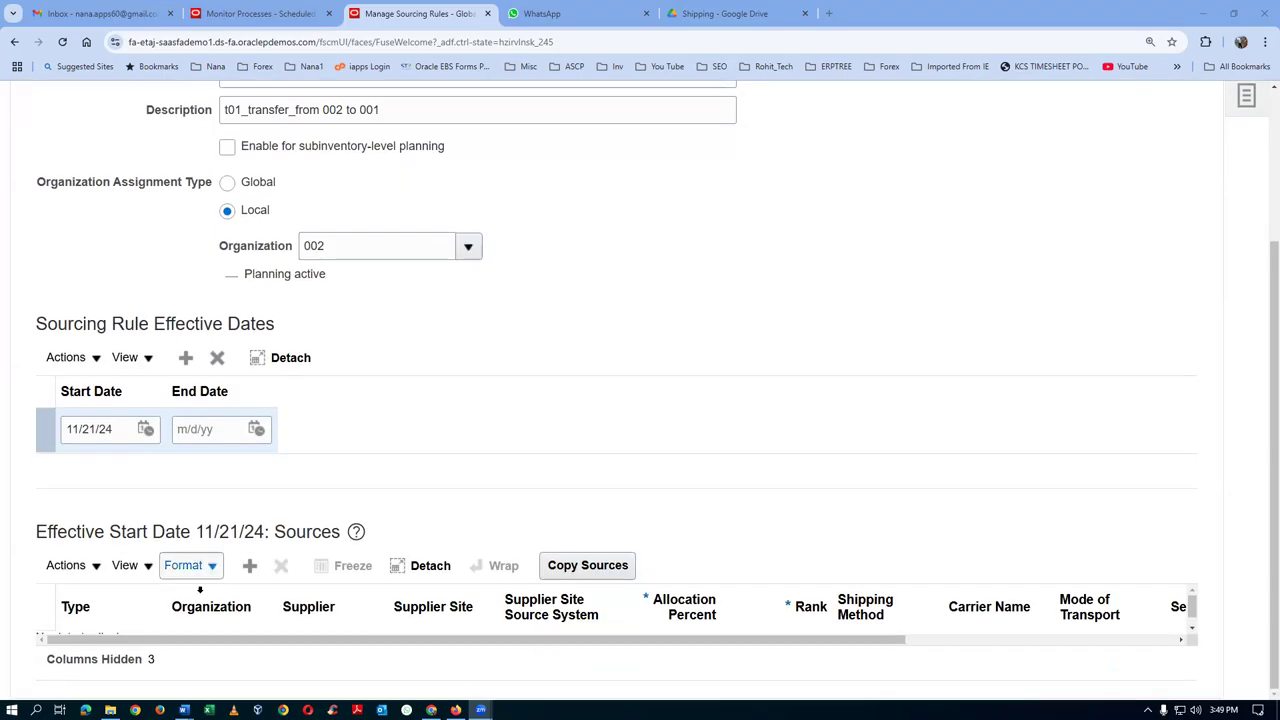
left_click(68, 566)
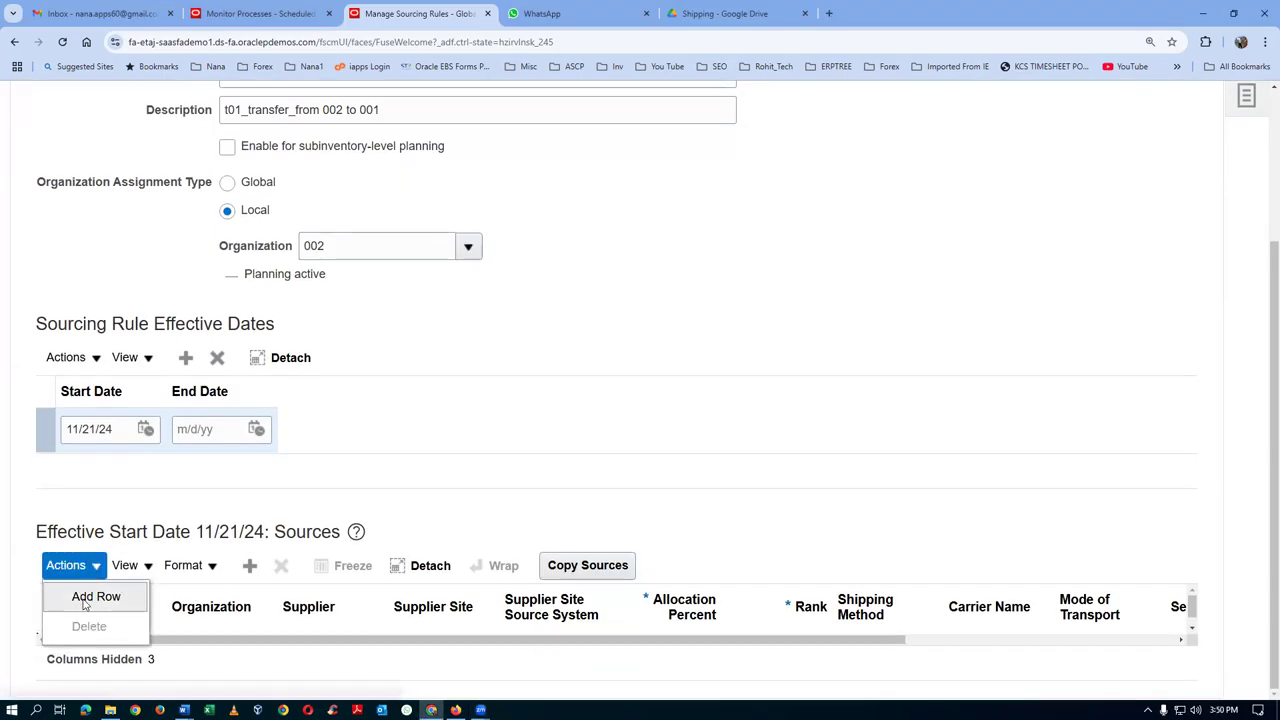
left_click(90, 595)
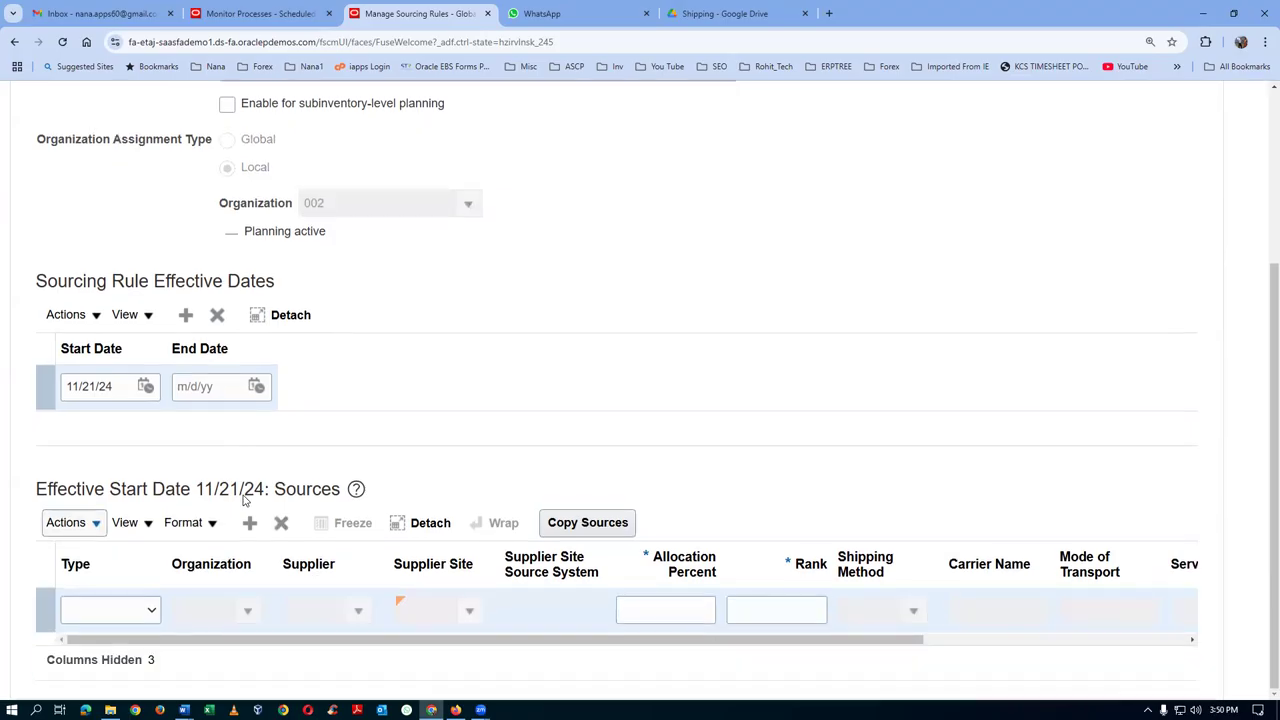
left_click(119, 619)
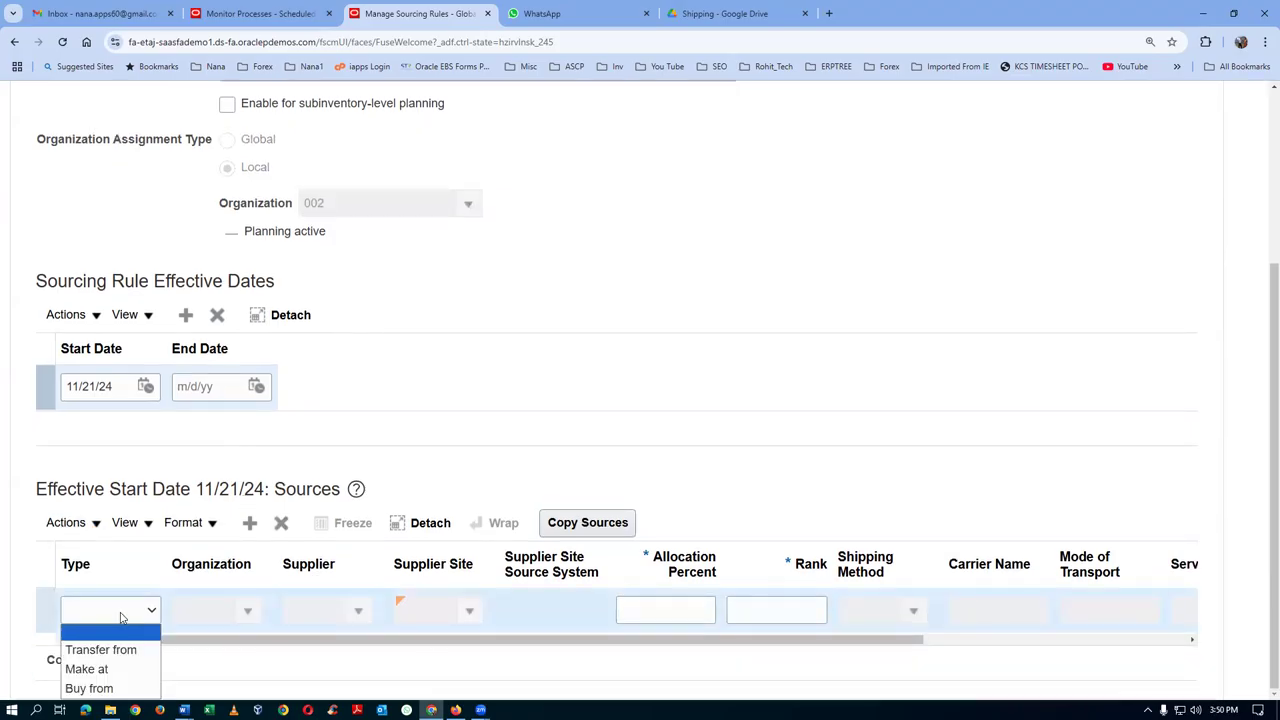
left_click(112, 650)
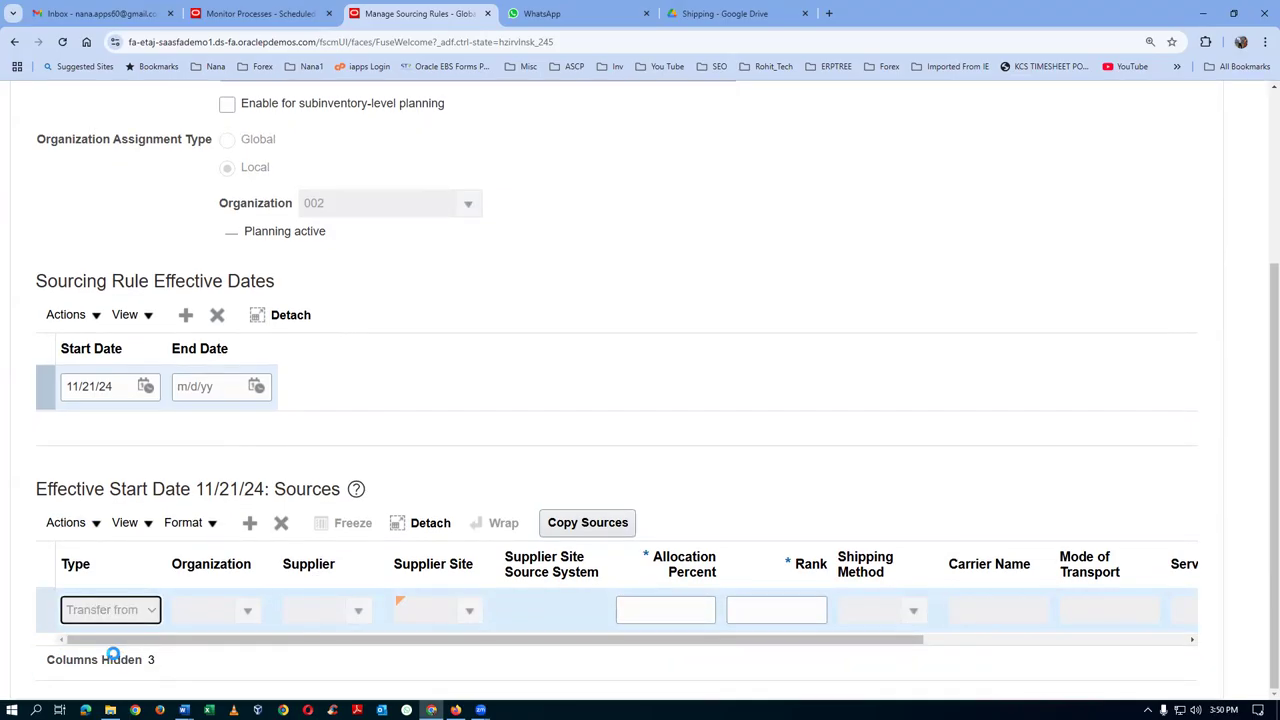
left_click(195, 614)
type("001")
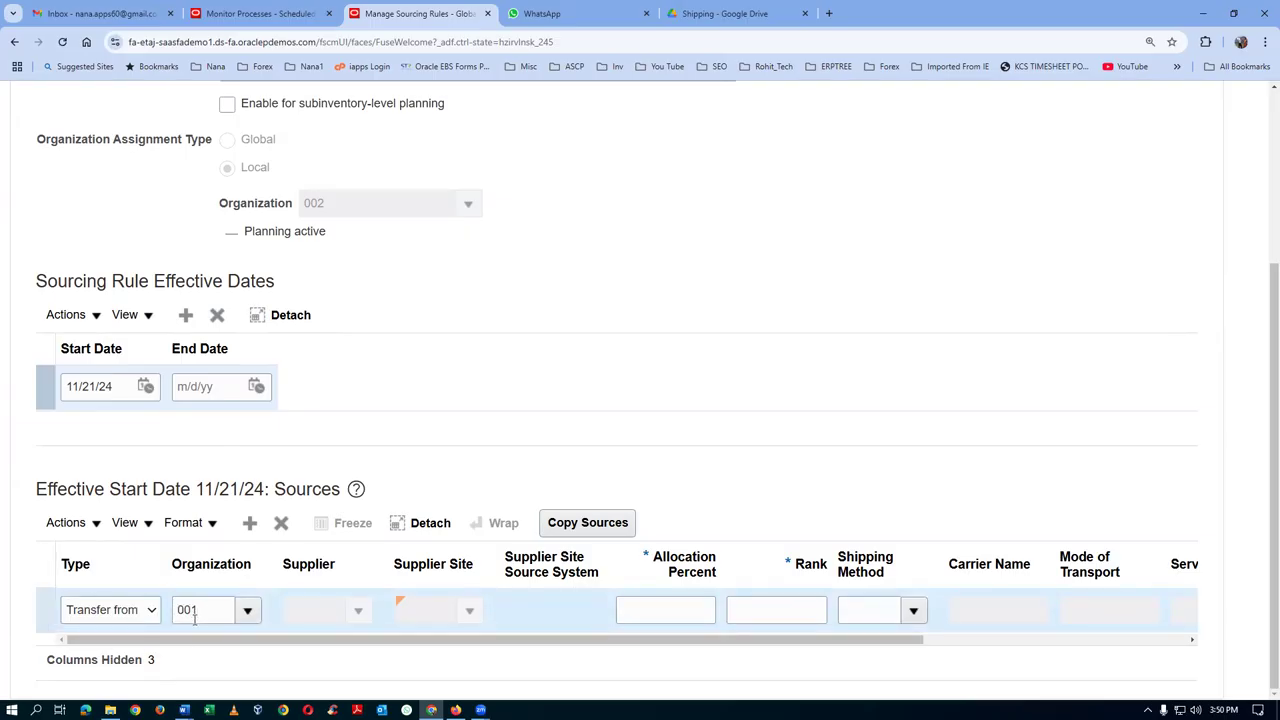
left_click(645, 614)
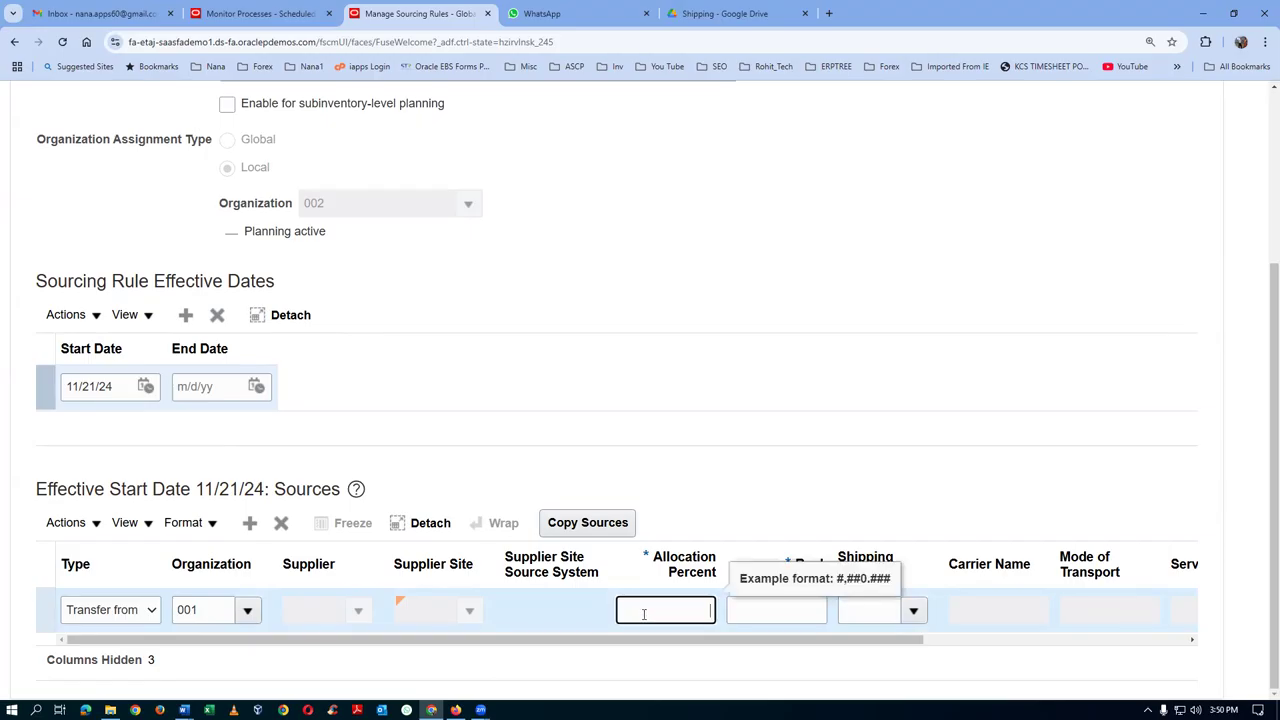
type("100")
scroll(986, 309, "up", 3)
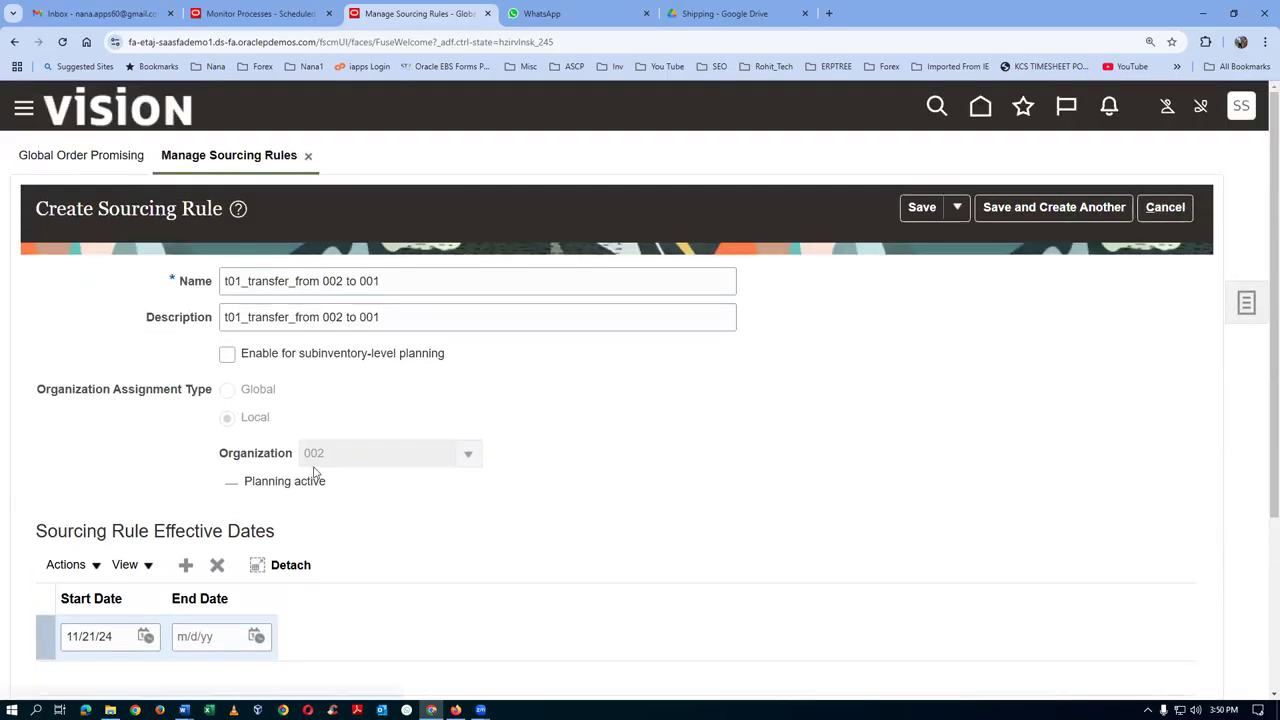
left_click(1166, 212)
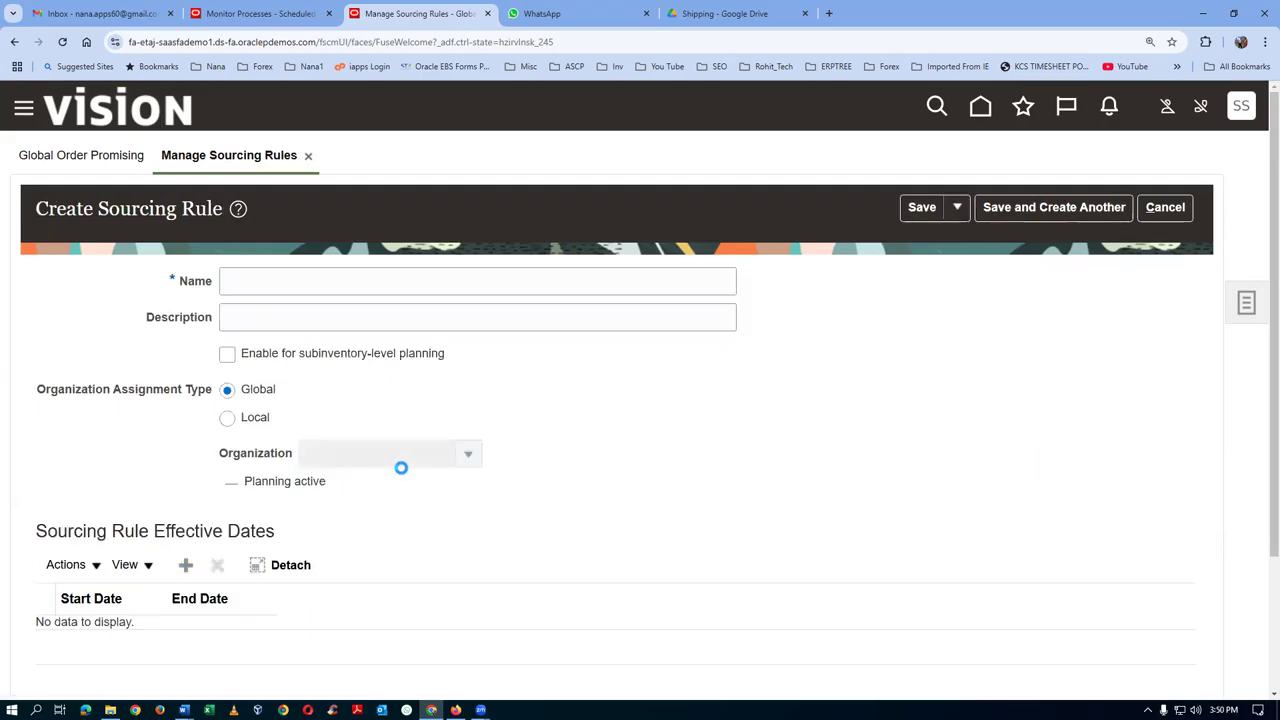
Enter "t01 transfer from 002 to 001" as both the name and description of a new sourcing rule
left_click(269, 280)
type("t01 t")
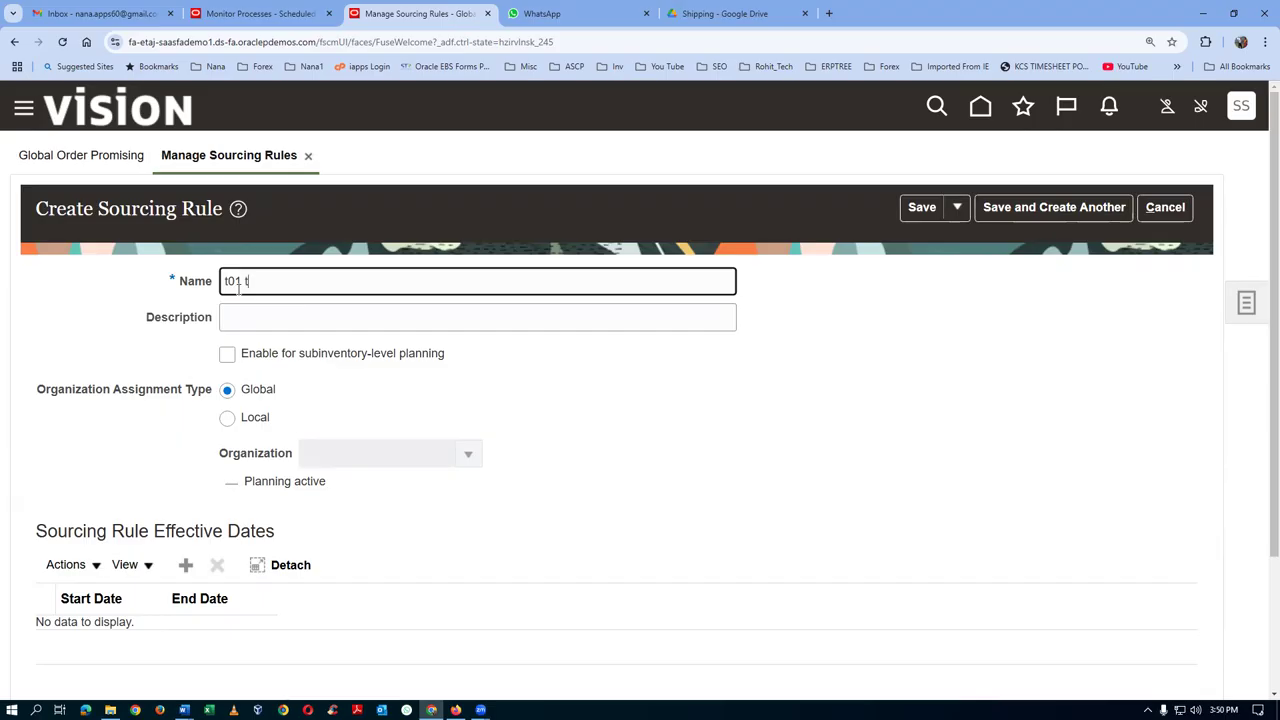
type("ransfer from 002 to 001")
left_click_drag(377, 283, 225, 308)
key("ctrl+c")
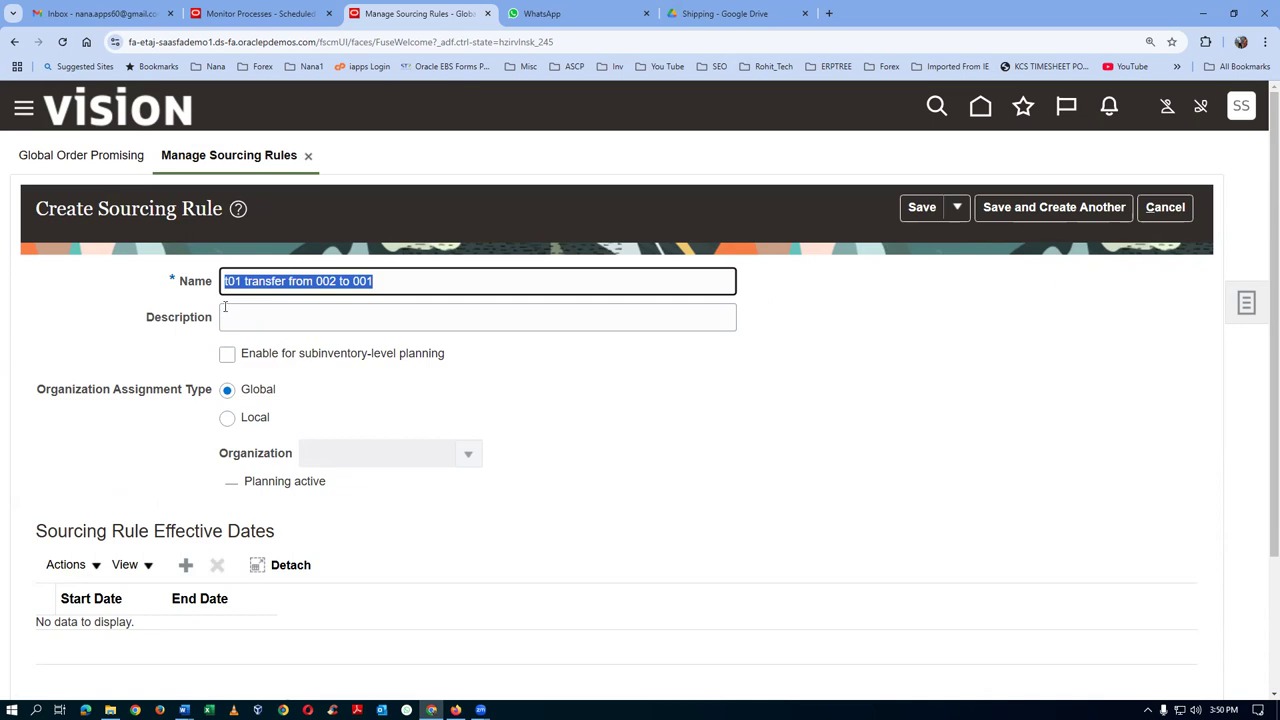
left_click(278, 315)
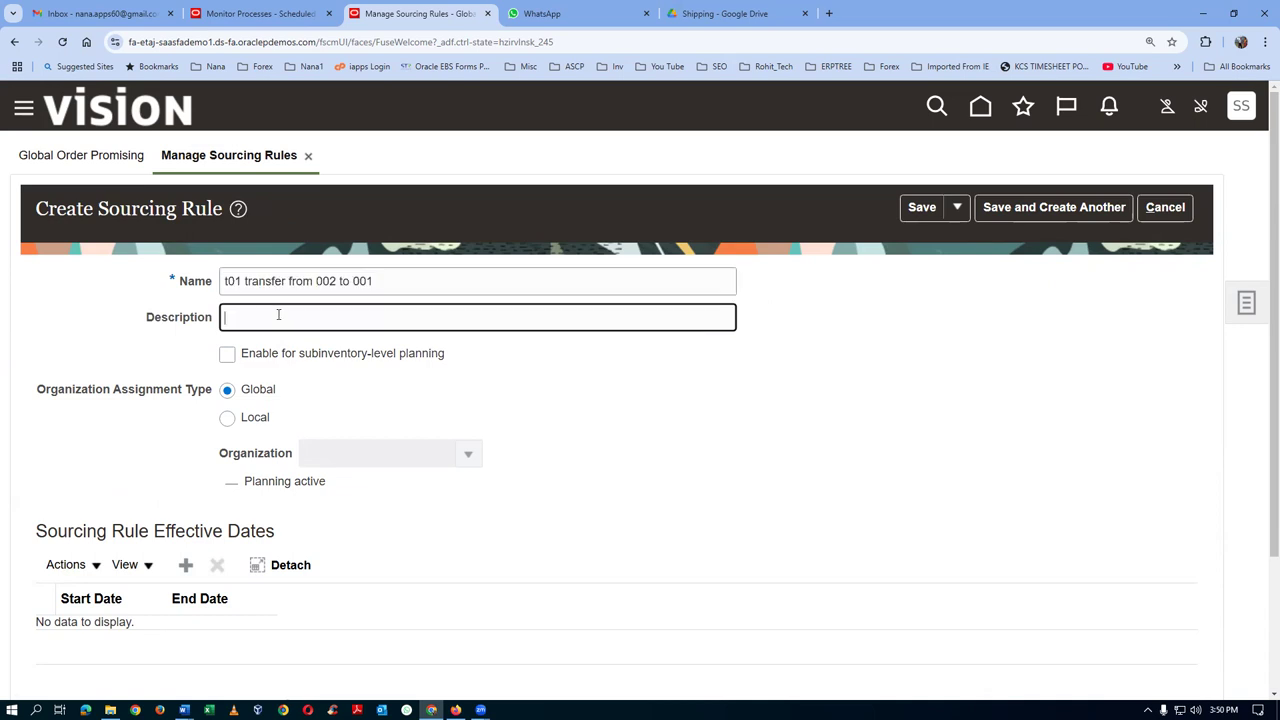
key("ctrl+v")
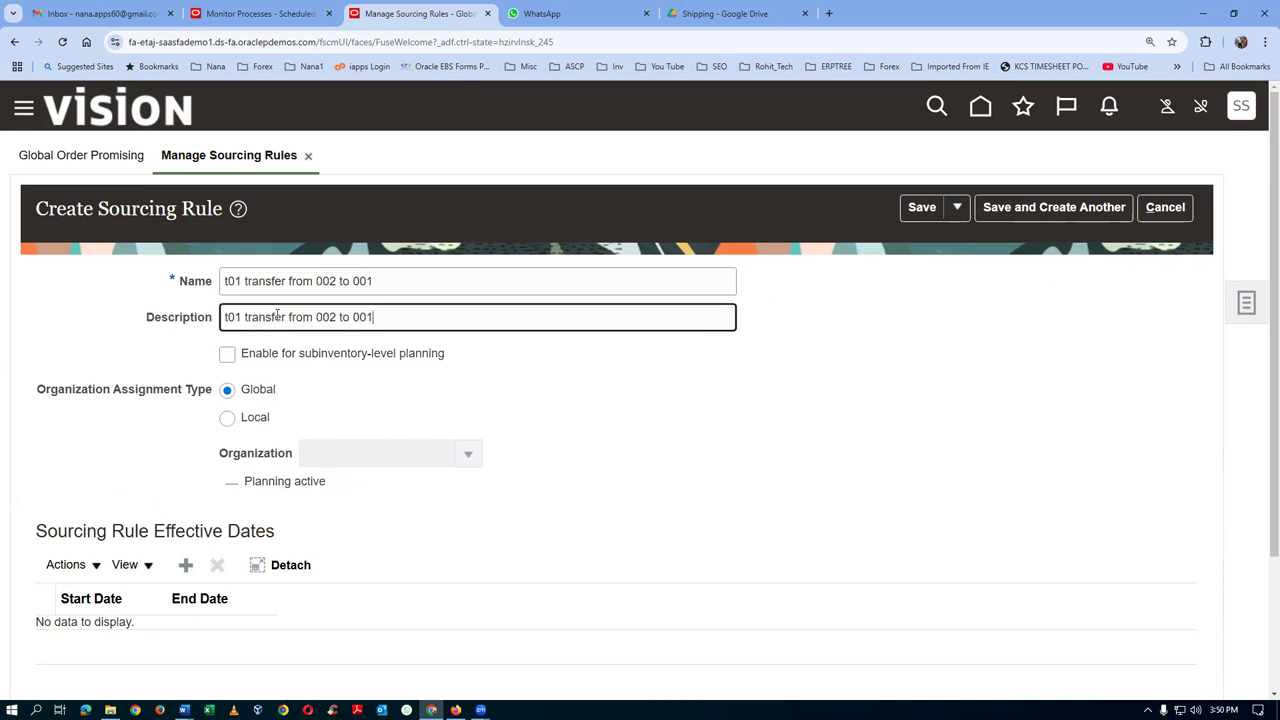
Make the sourcing rule local to organization 001 and add an effective date row starting 11/21/24
left_click(227, 418)
left_click(329, 459)
type("001")
key("Tab")
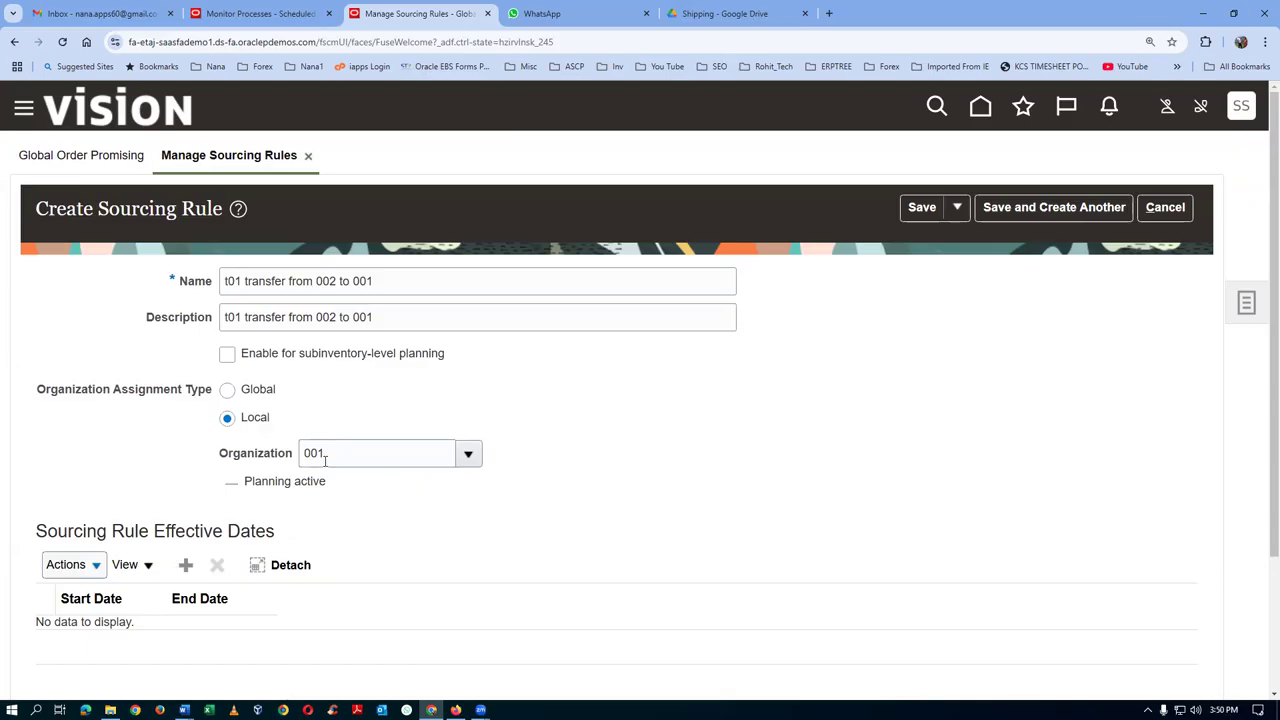
left_click(186, 567)
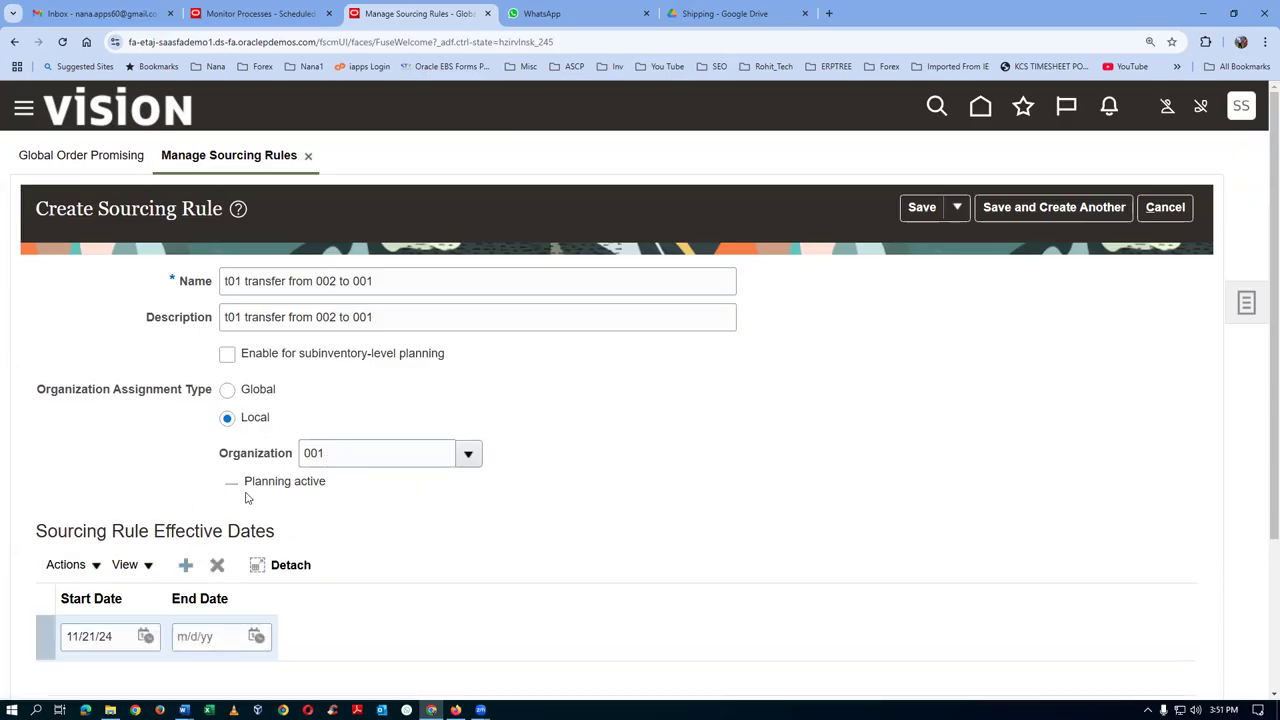
Add a source row of type Transfer from with organization 002 to the 11/21/24 effective date
scroll(238, 577, "down", 2)
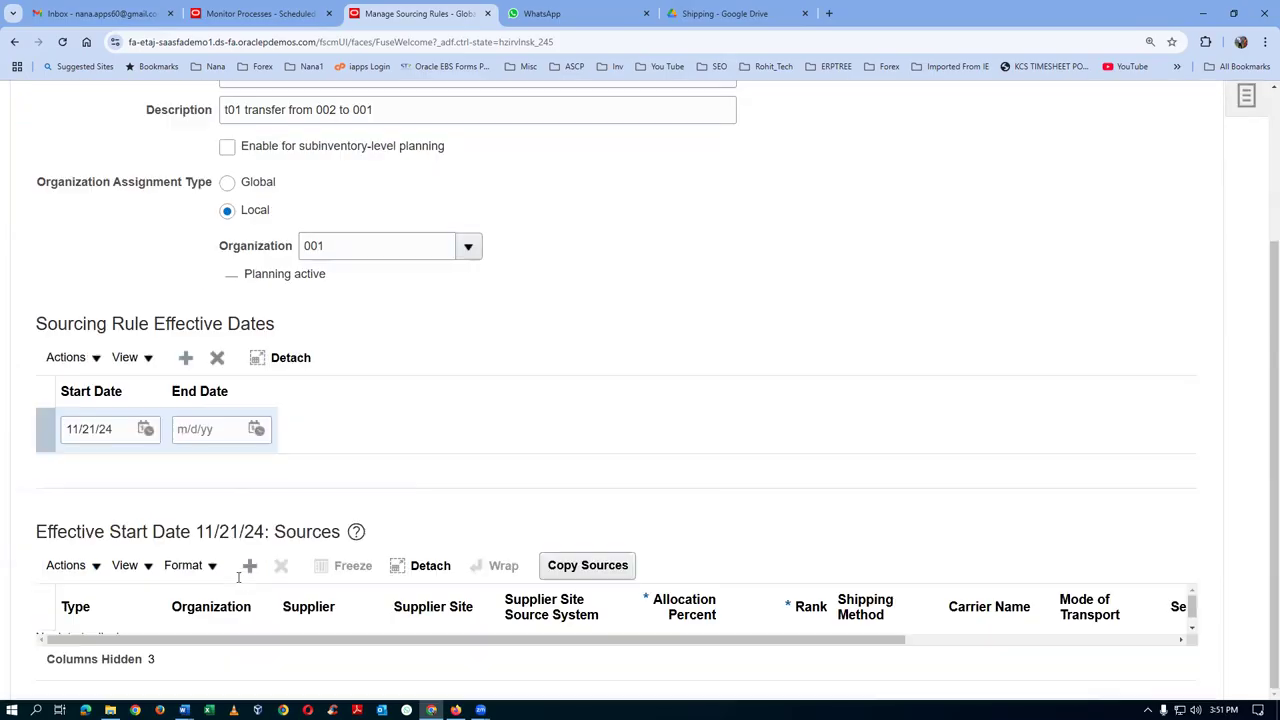
left_click(68, 566)
left_click(86, 601)
left_click(128, 610)
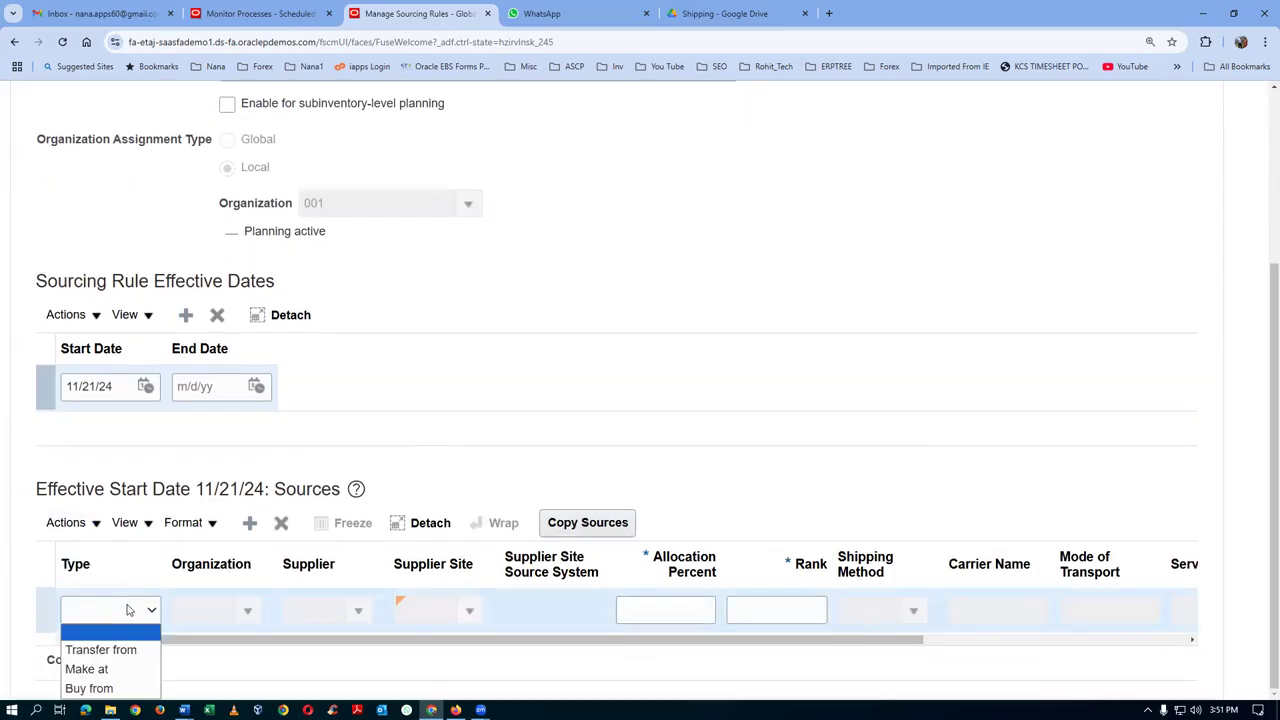
left_click(132, 650)
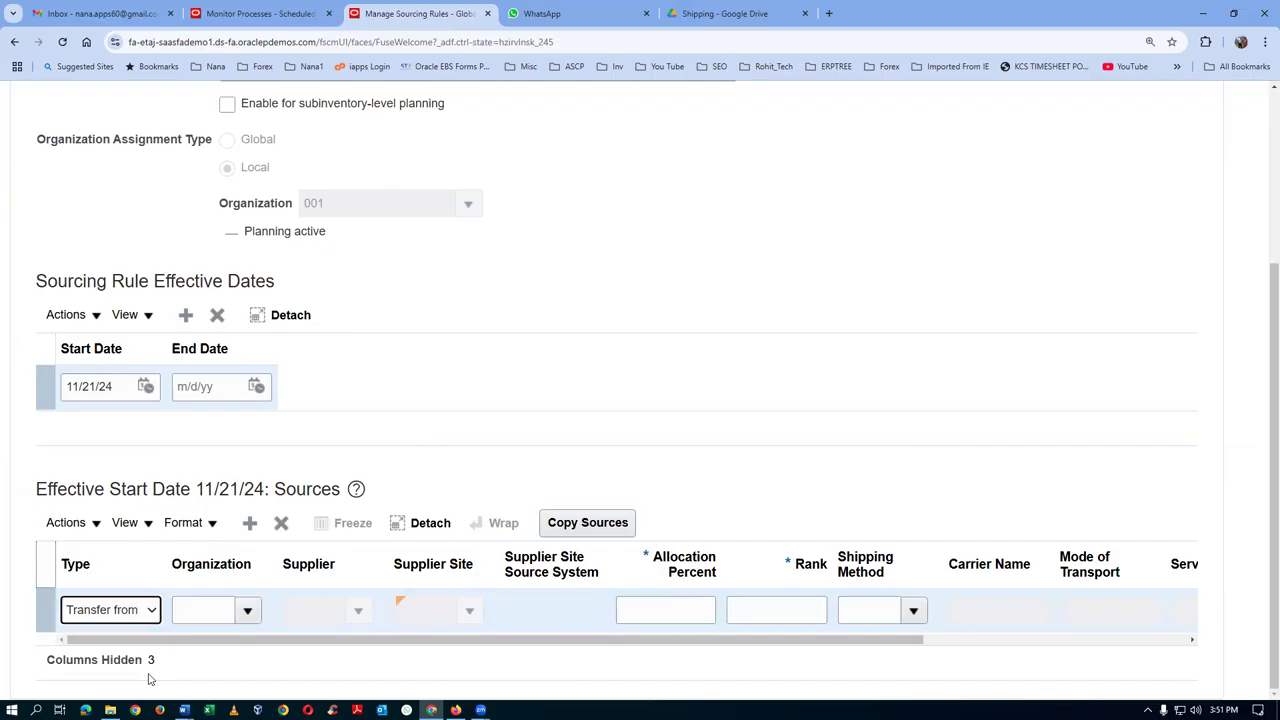
left_click(183, 612)
type("2")
key("Tab")
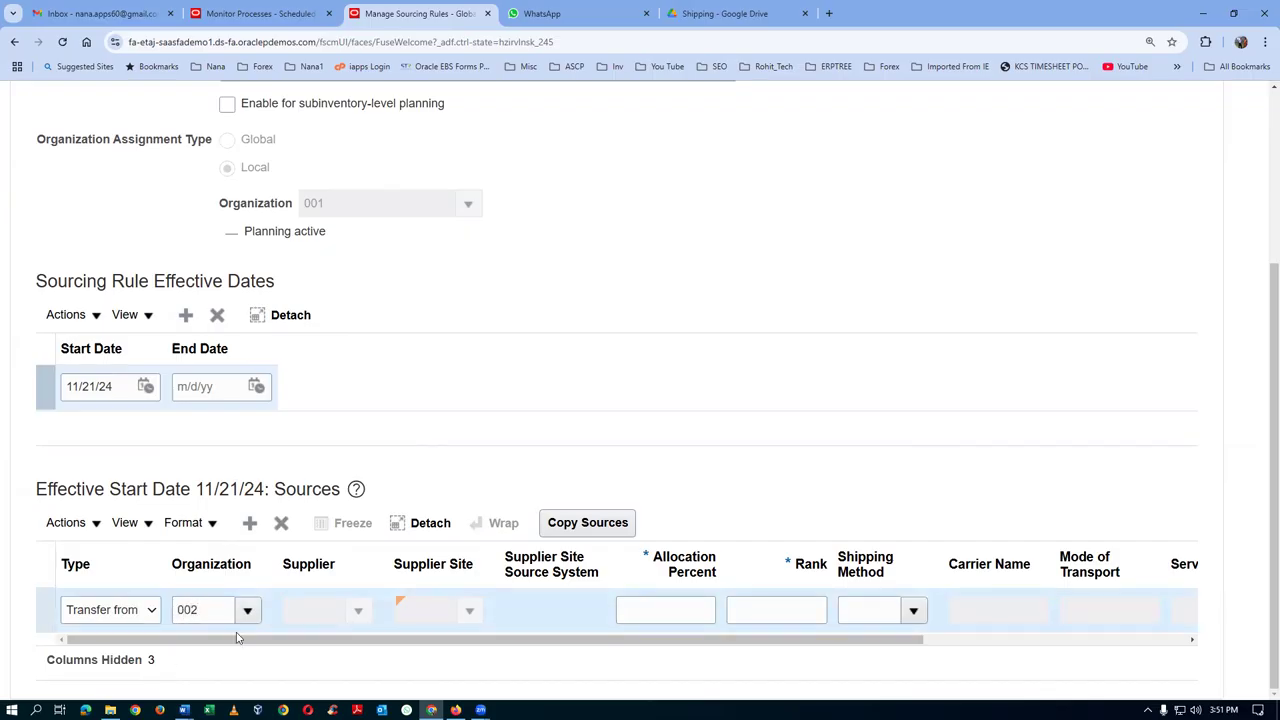
Set the 002 source's allocation percent to 100 and its rank to 1
left_click(635, 613)
type("100")
key("Tab")
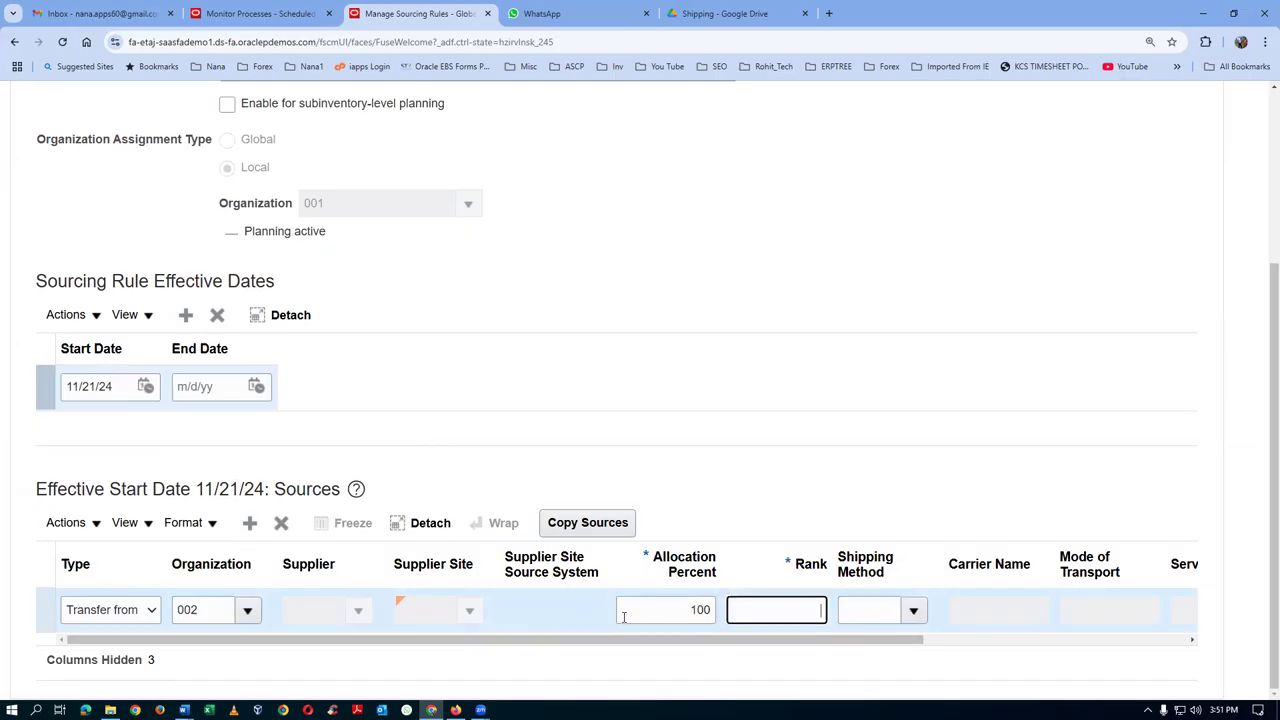
type("1")
key("Tab")
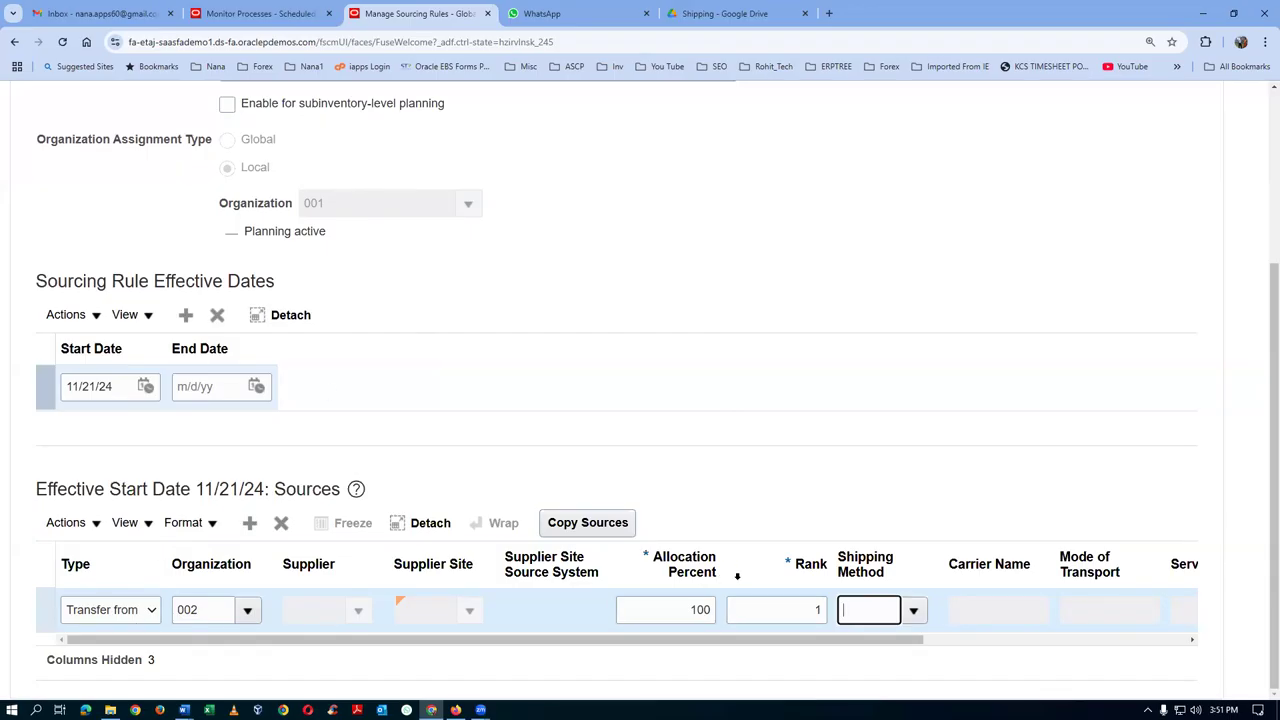
Save and close the t01 transfer from 002 to 001 sourcing rule
scroll(817, 434, "up", 3)
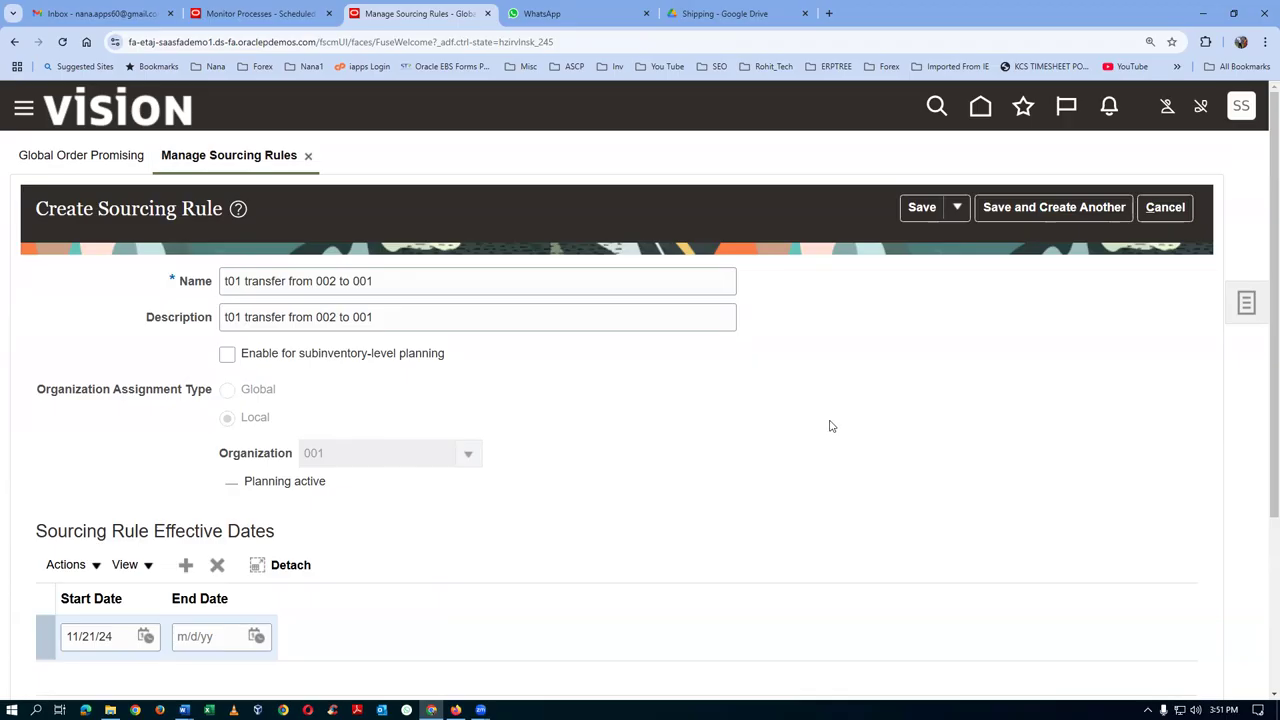
left_click(962, 209)
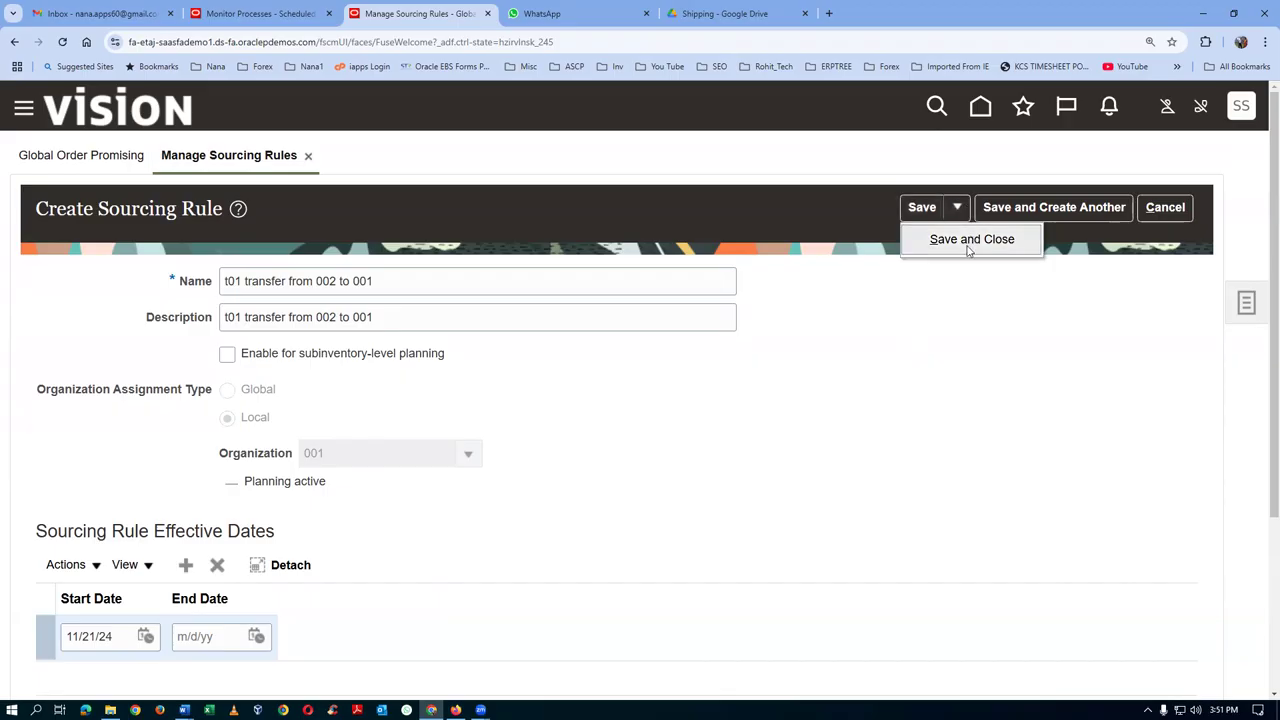
left_click(968, 250)
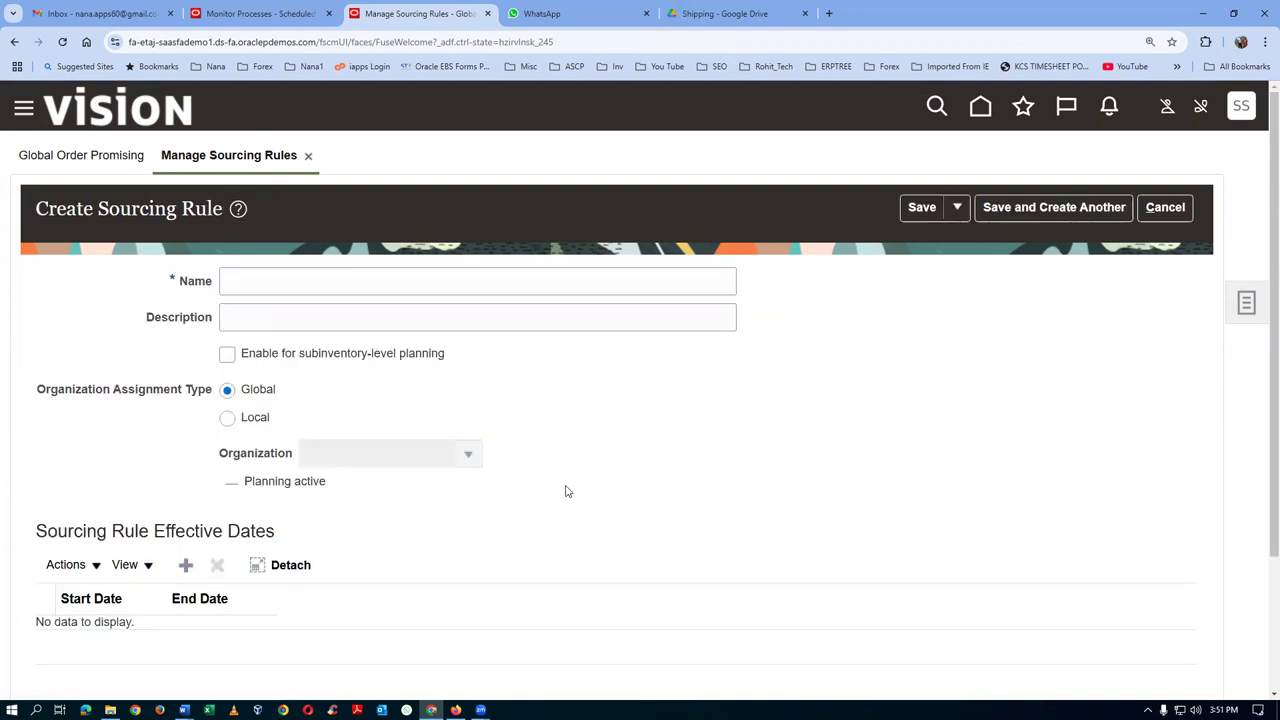
Name and describe a new global sourcing rule as "t01_ship_to_customer" and add an effective date row starting 11/21/24
left_click(265, 280)
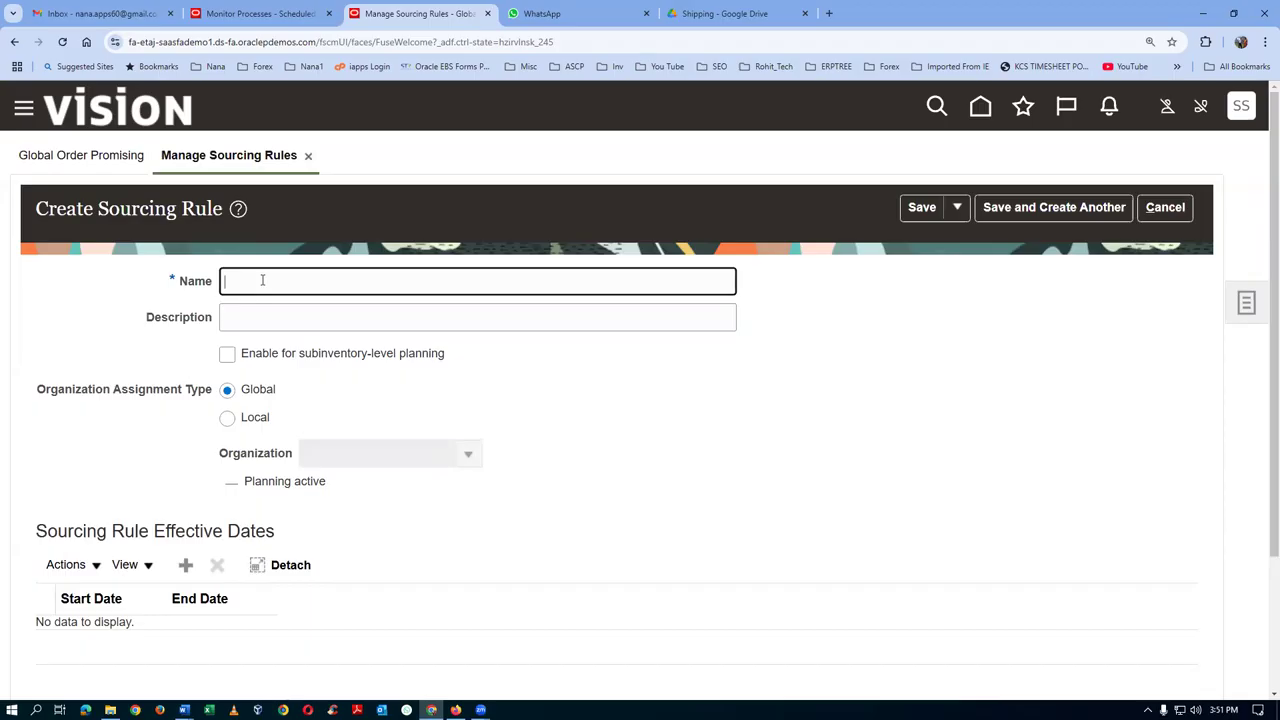
type("t01_ship_to_customer")
left_click_drag(365, 289, 200, 327)
key("ctrl+c")
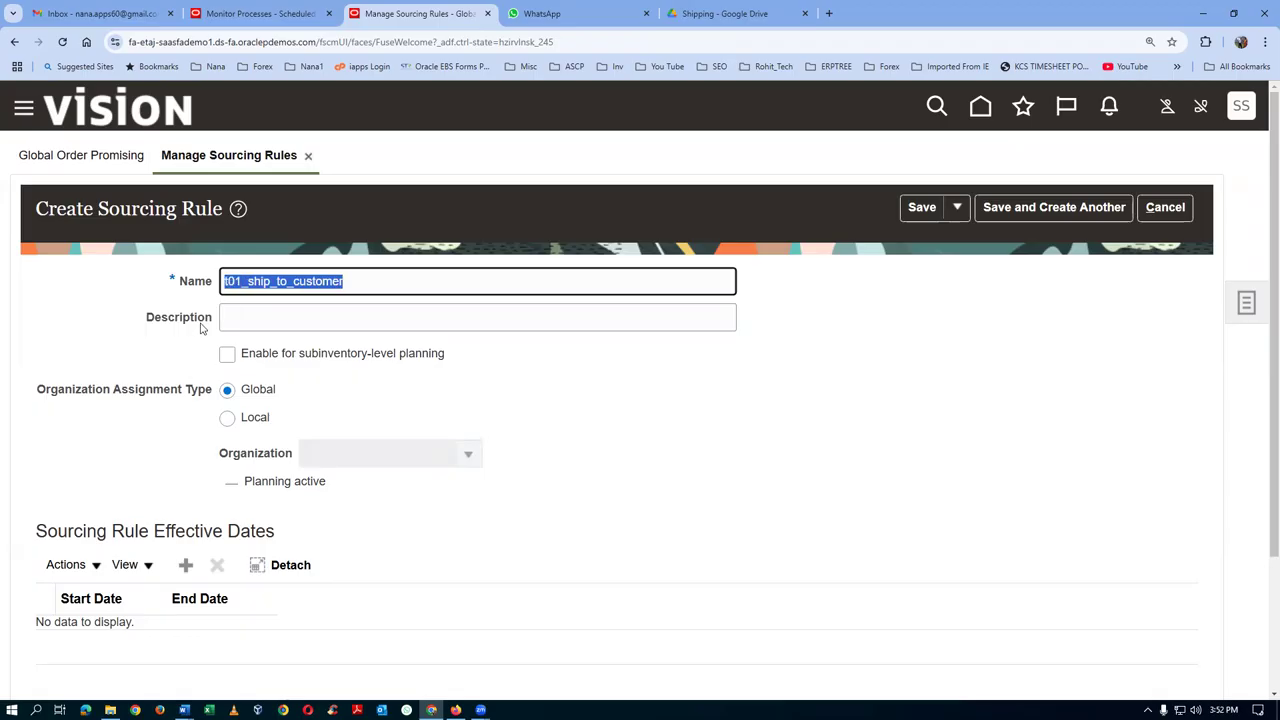
left_click(281, 318)
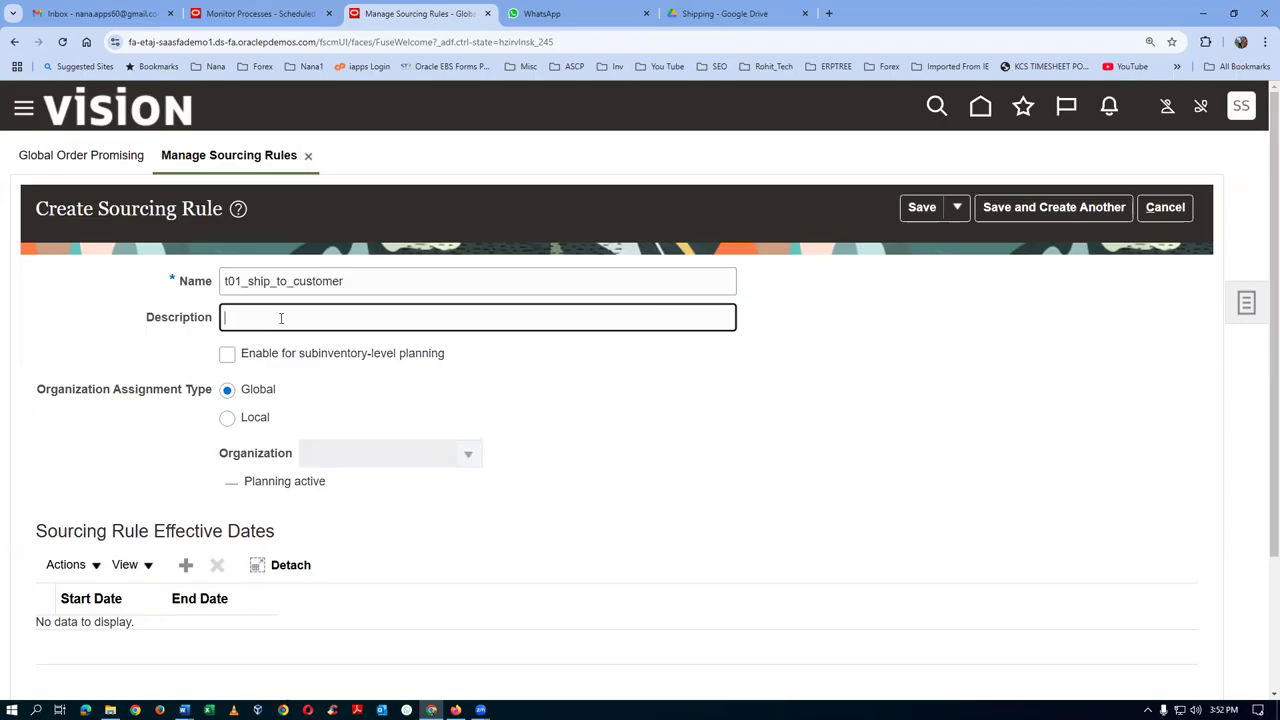
key("ctrl+v")
scroll(277, 397, "down", 2)
left_click(185, 389)
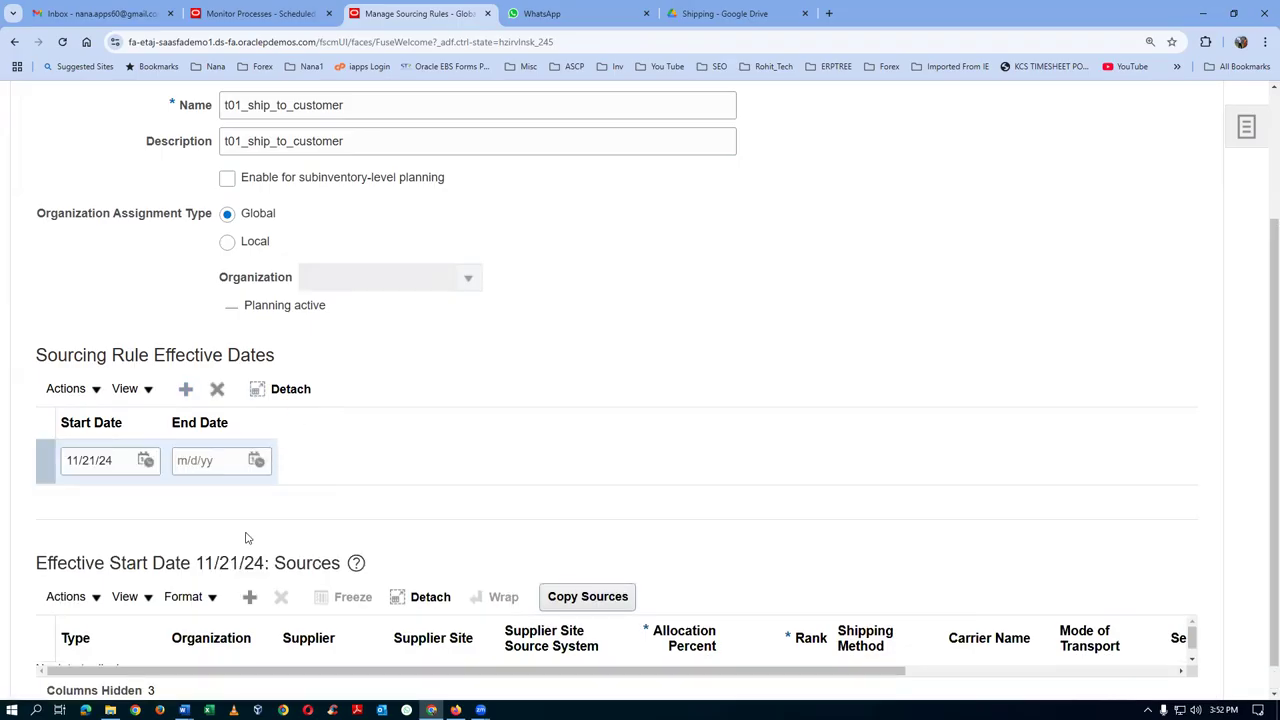
Add a source row of type Transfer from with organization 001 to the 11/21/24 effective date of t01_ship_to_customer
scroll(248, 532, "down", 1)
left_click(66, 566)
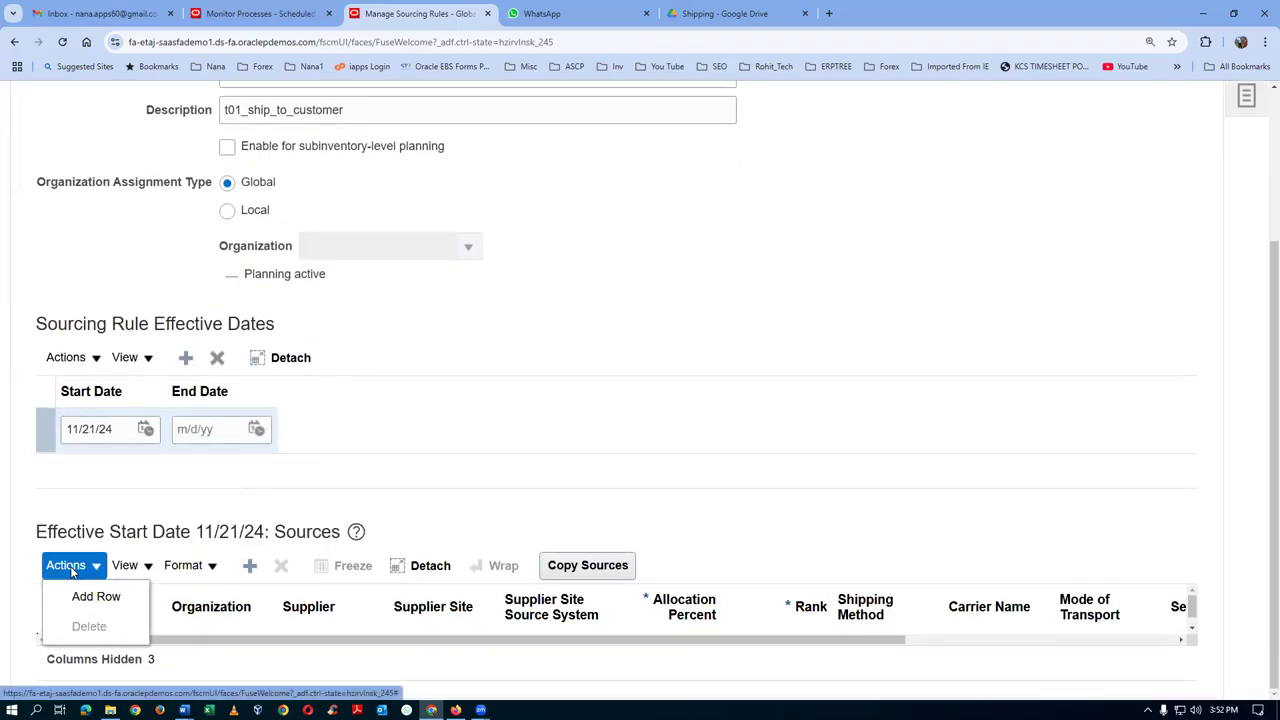
left_click(82, 597)
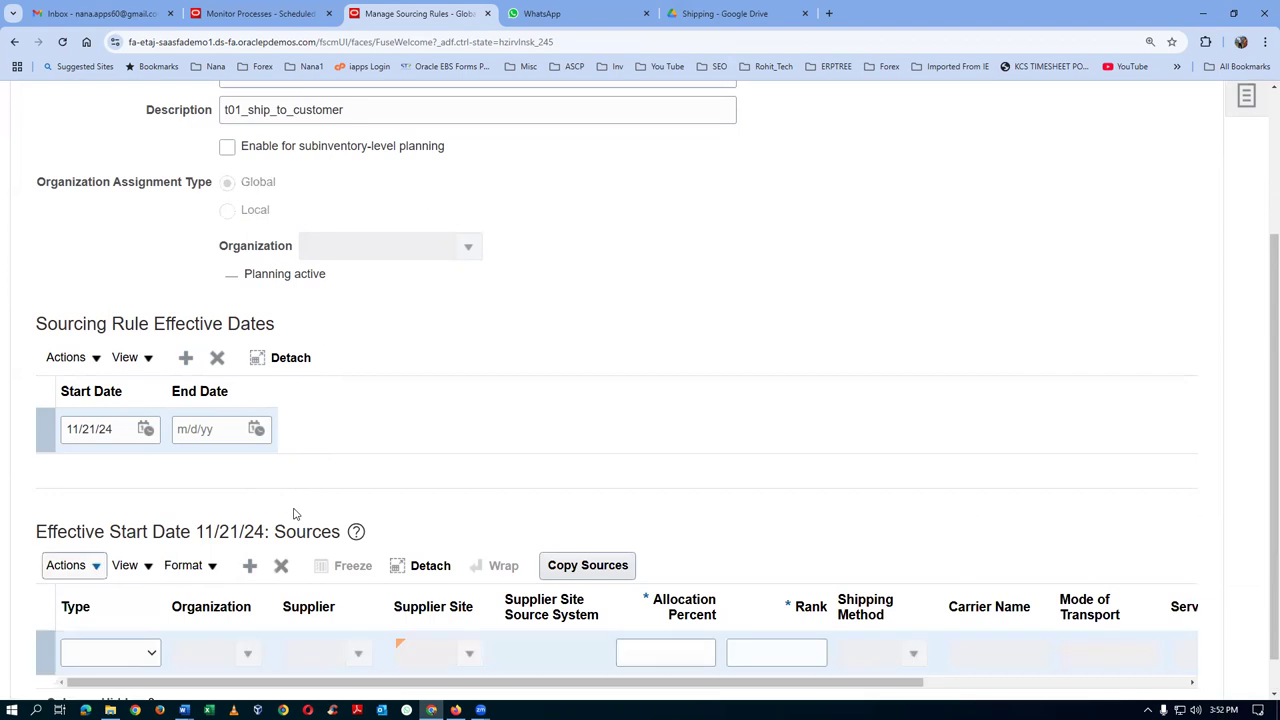
left_click(95, 653)
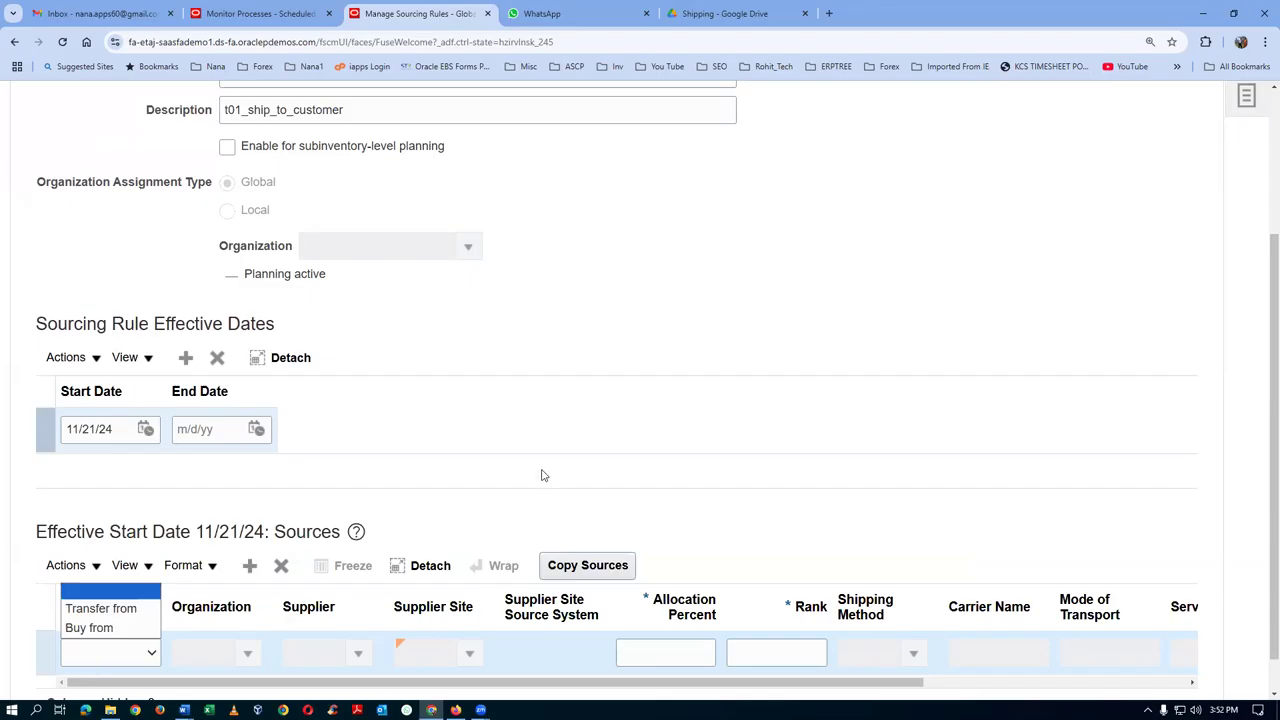
scroll(541, 475, "up", 2)
scroll(541, 475, "down", 2)
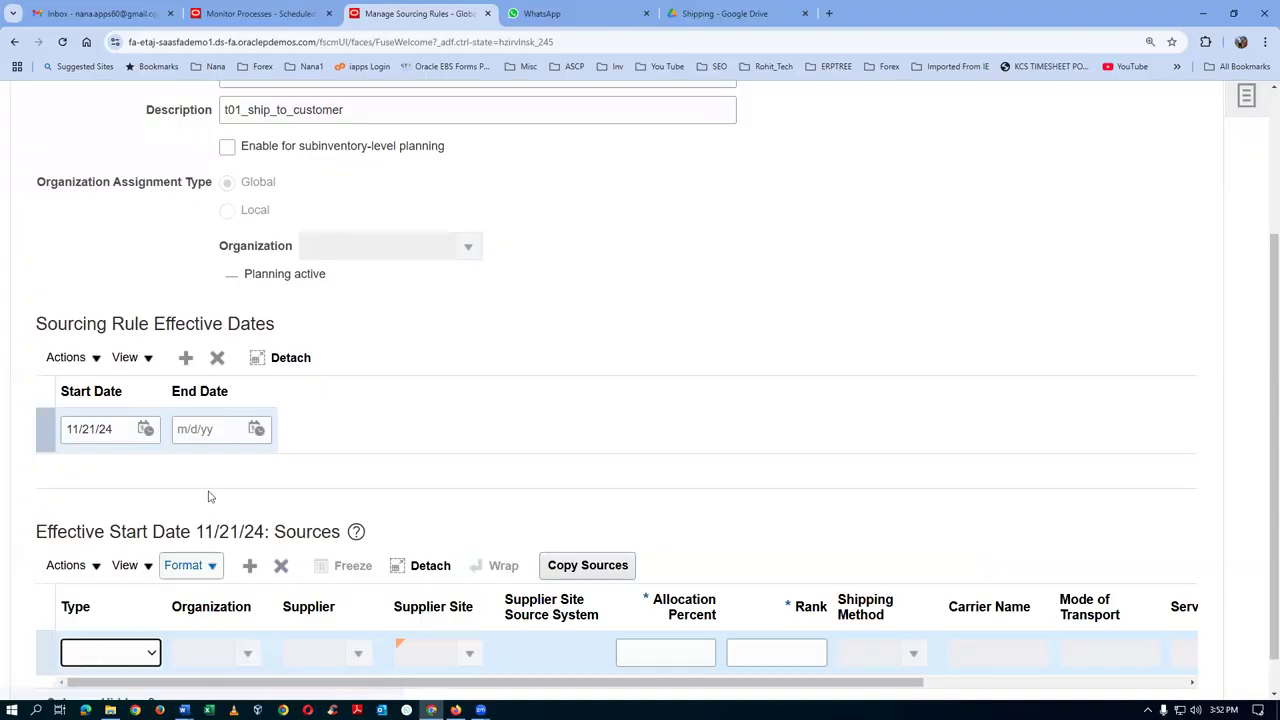
left_click(95, 652)
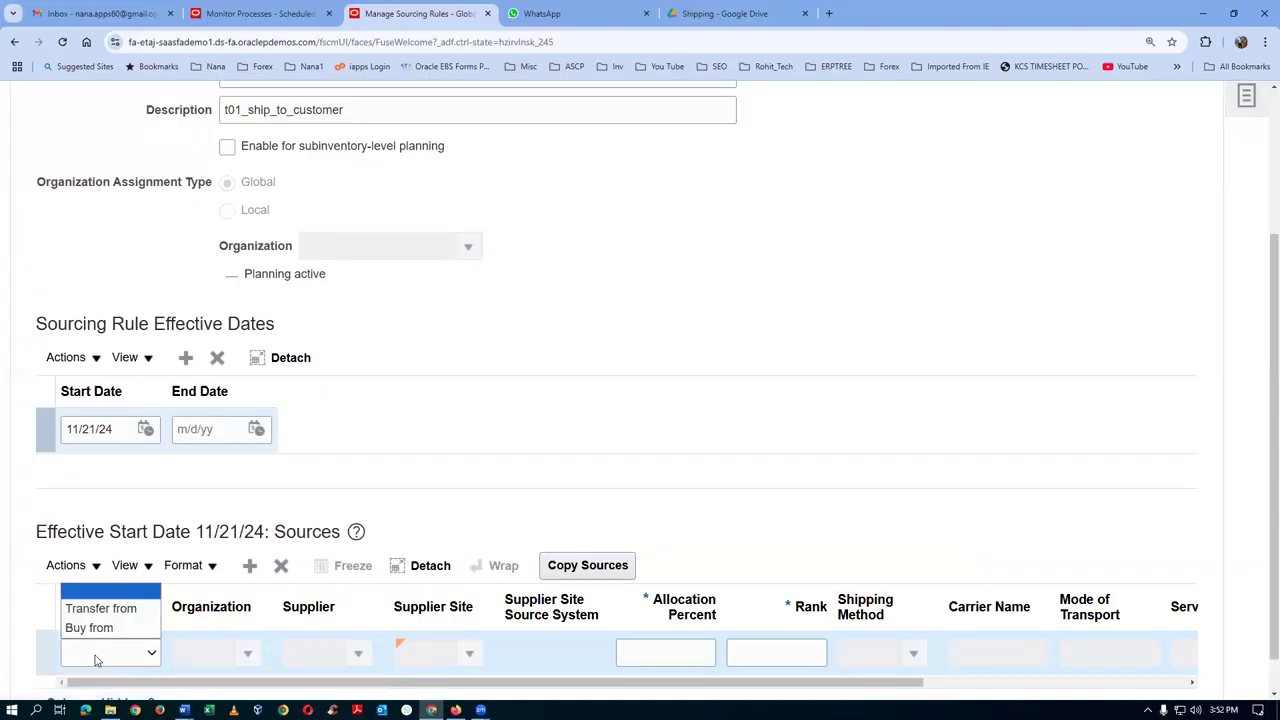
left_click(100, 608)
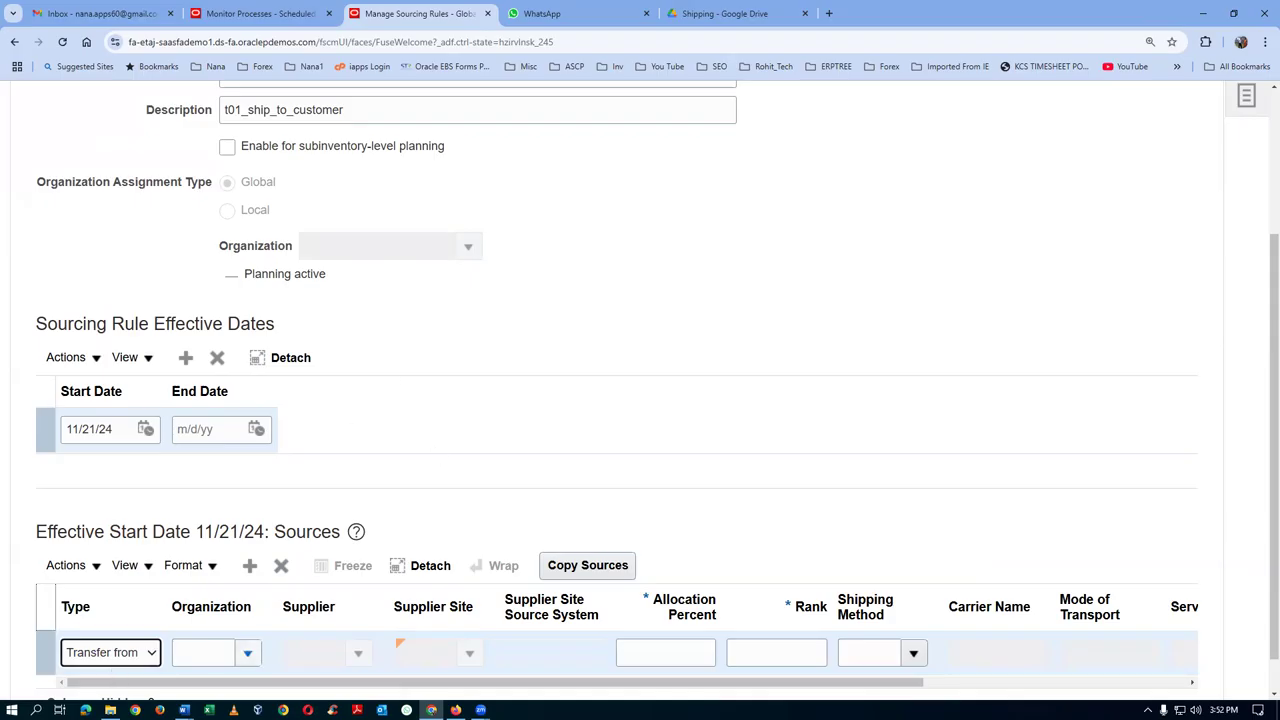
left_click(206, 653)
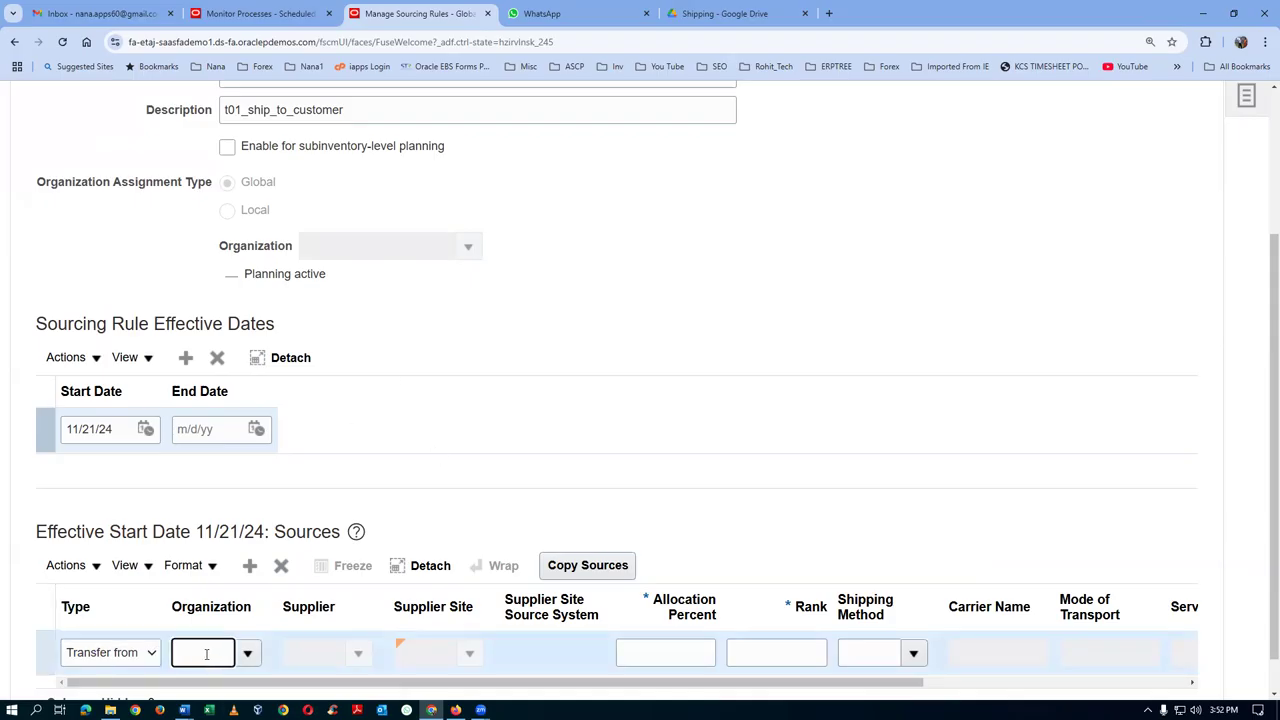
type("001")
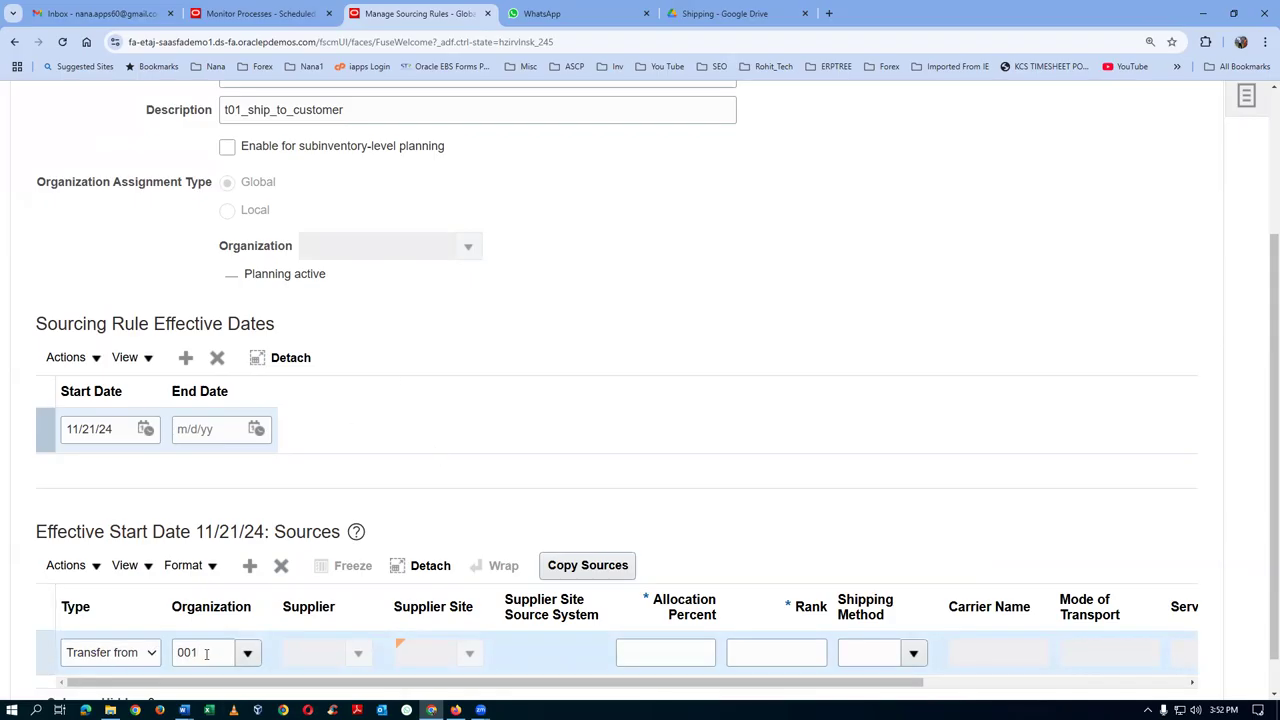
Set the 001 source's allocation percent to 100 and its rank to 1
left_click(653, 655)
type("100")
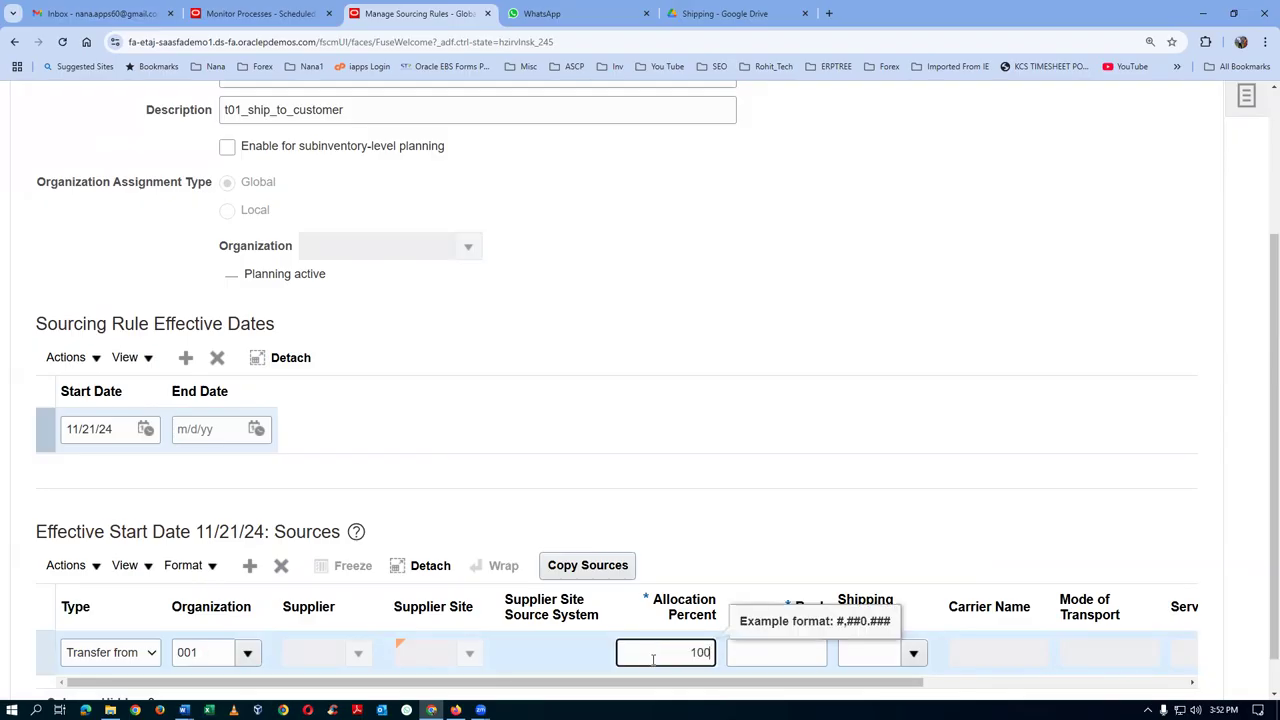
key("Tab")
type("1")
key("Tab")
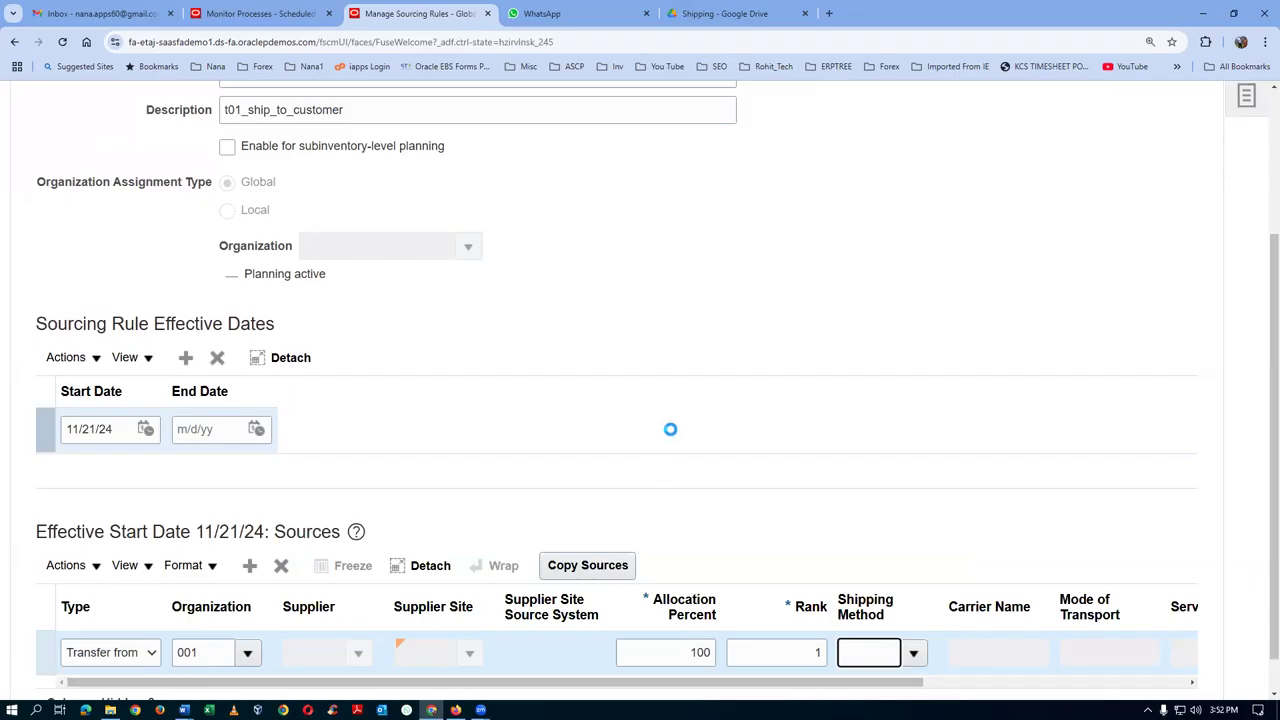
left_click(750, 358)
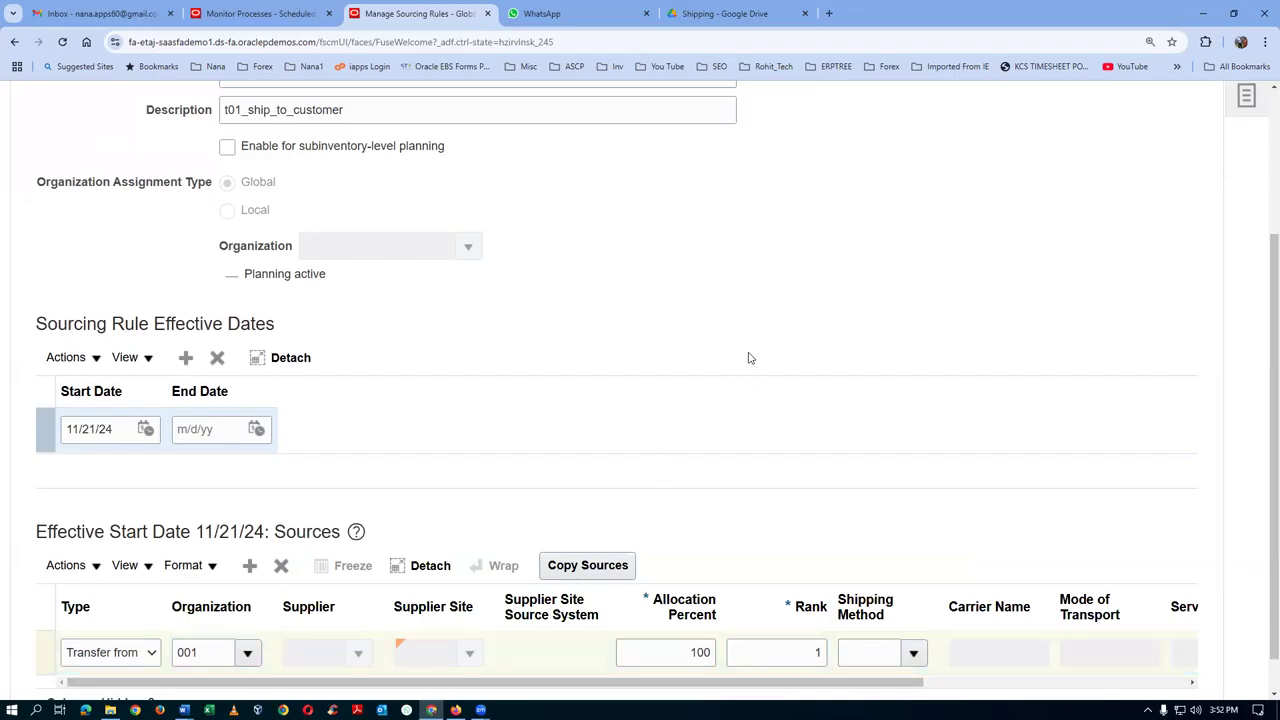
Save and close the t01_ship_to_customer sourcing rule and leave the sourcing rules page
scroll(755, 352, "up", 1)
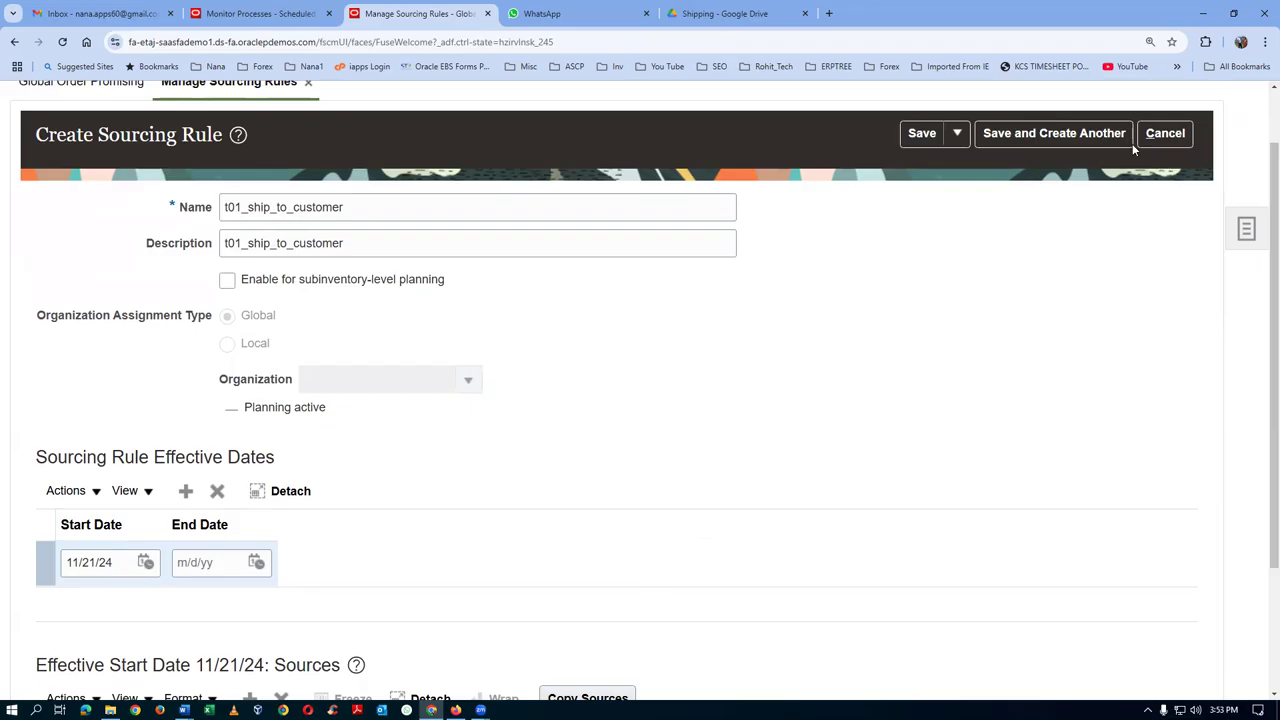
left_click(955, 137)
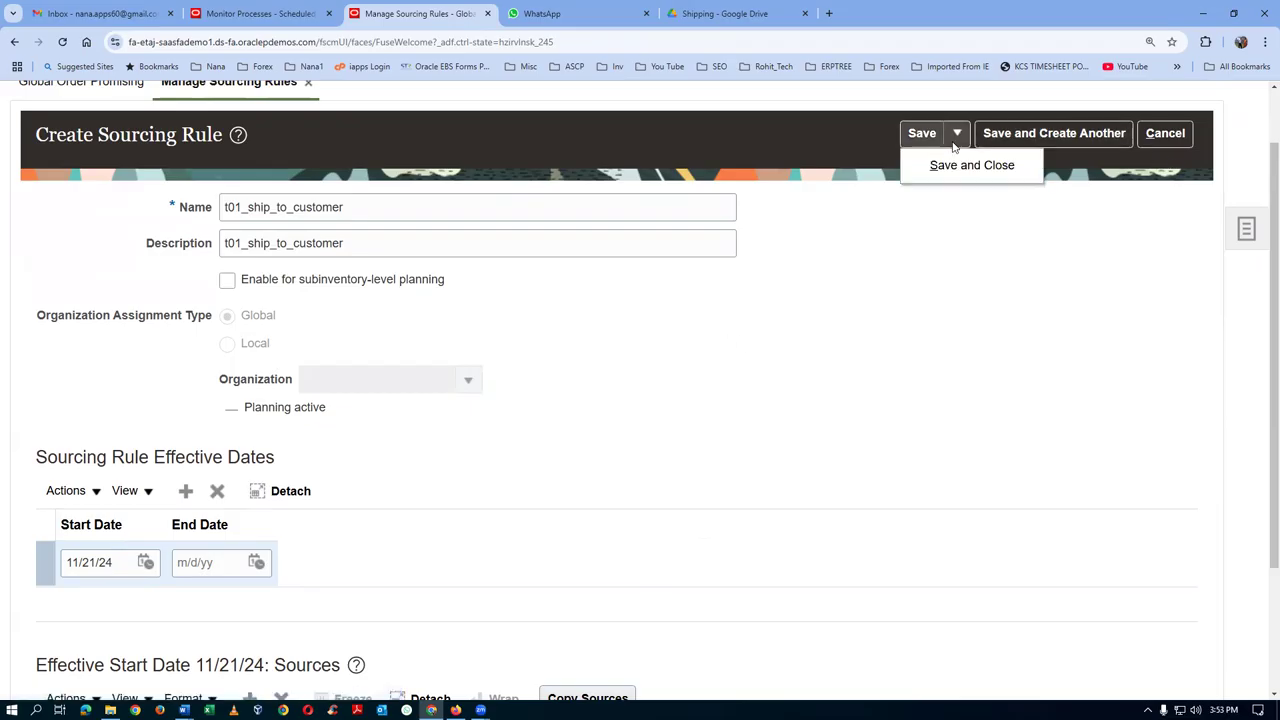
left_click(950, 168)
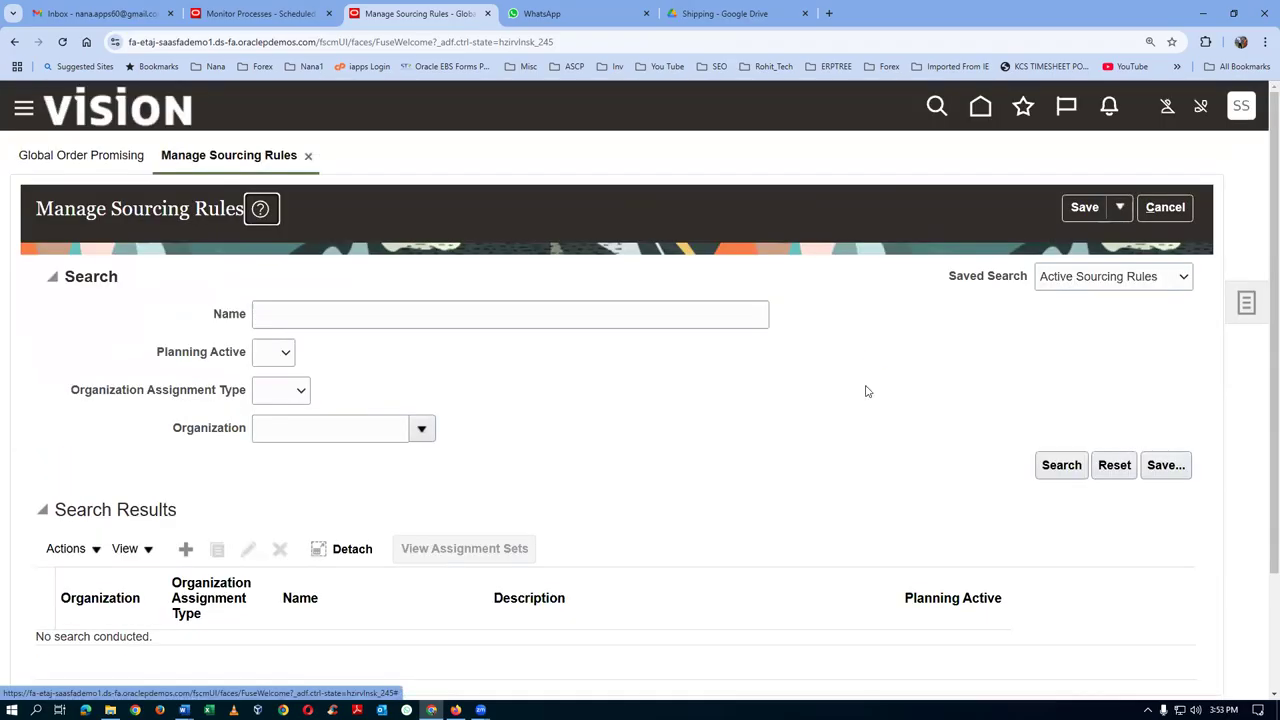
left_click(1176, 208)
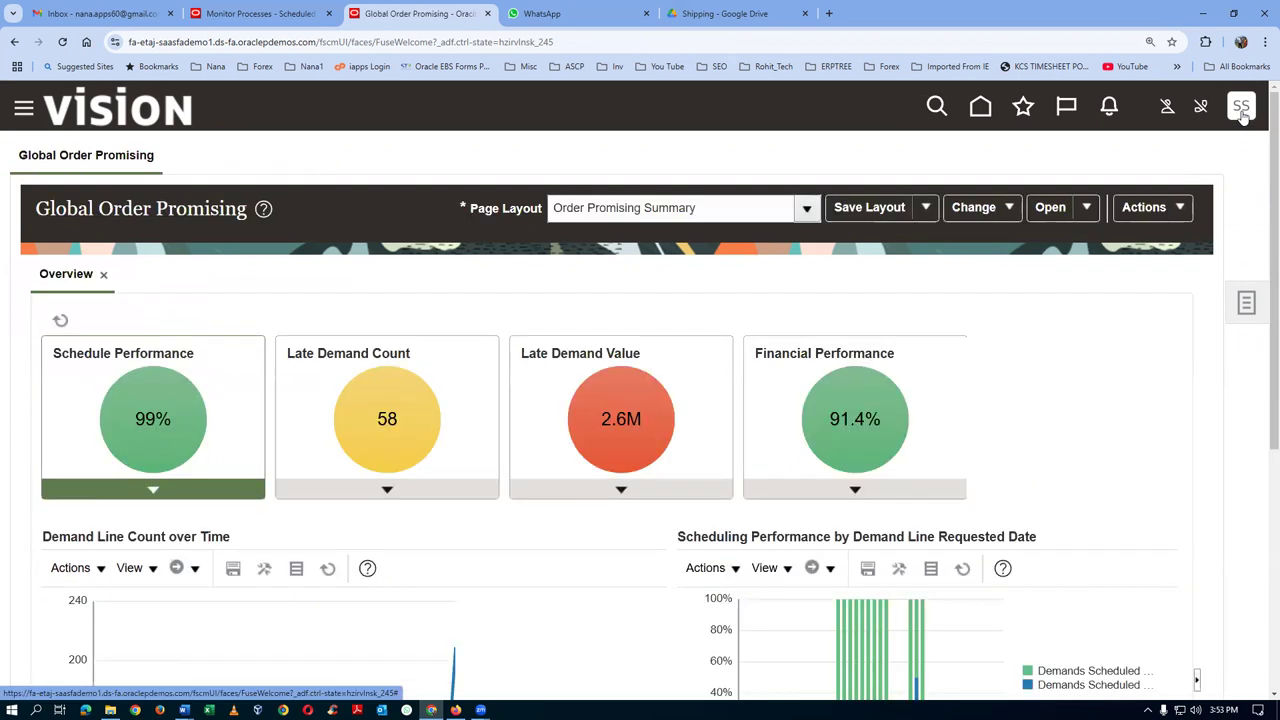
Search Setup and Maintenance for "man%admin%profile%" and open the Manage Administrator Profile Values task
left_click(1241, 108)
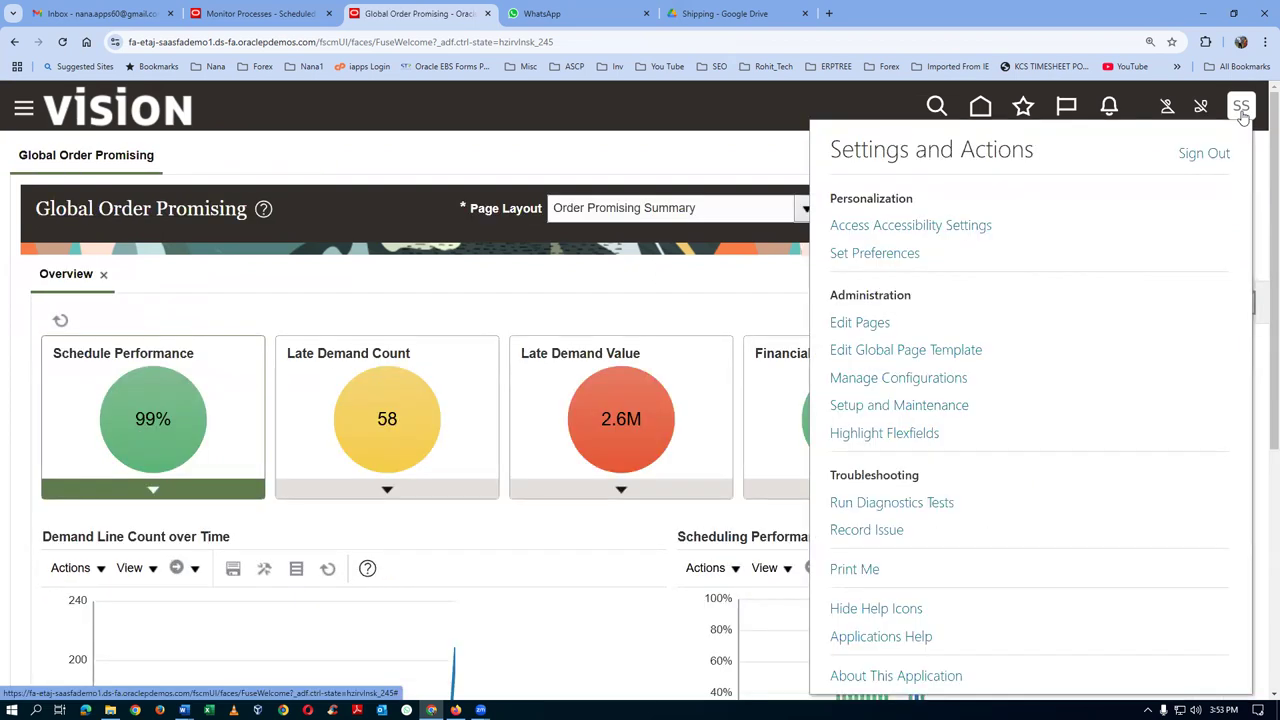
left_click(878, 406)
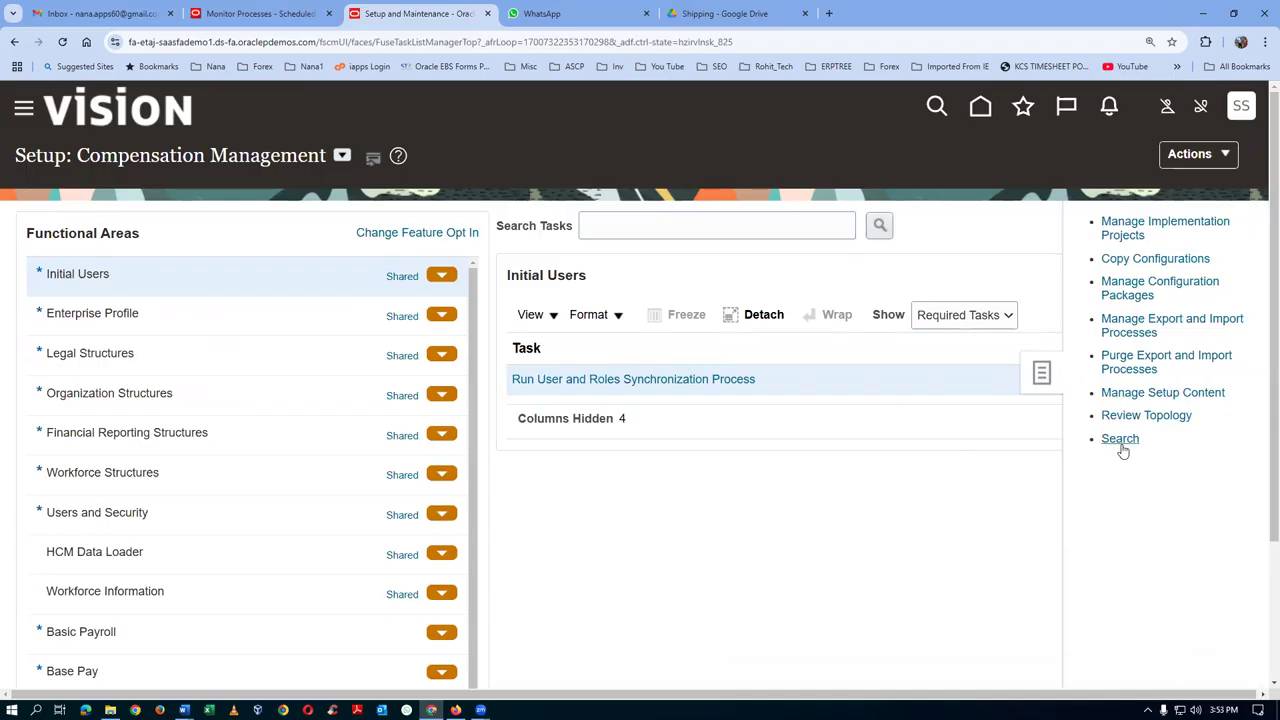
left_click(1120, 440)
left_click(464, 230)
type("man%")
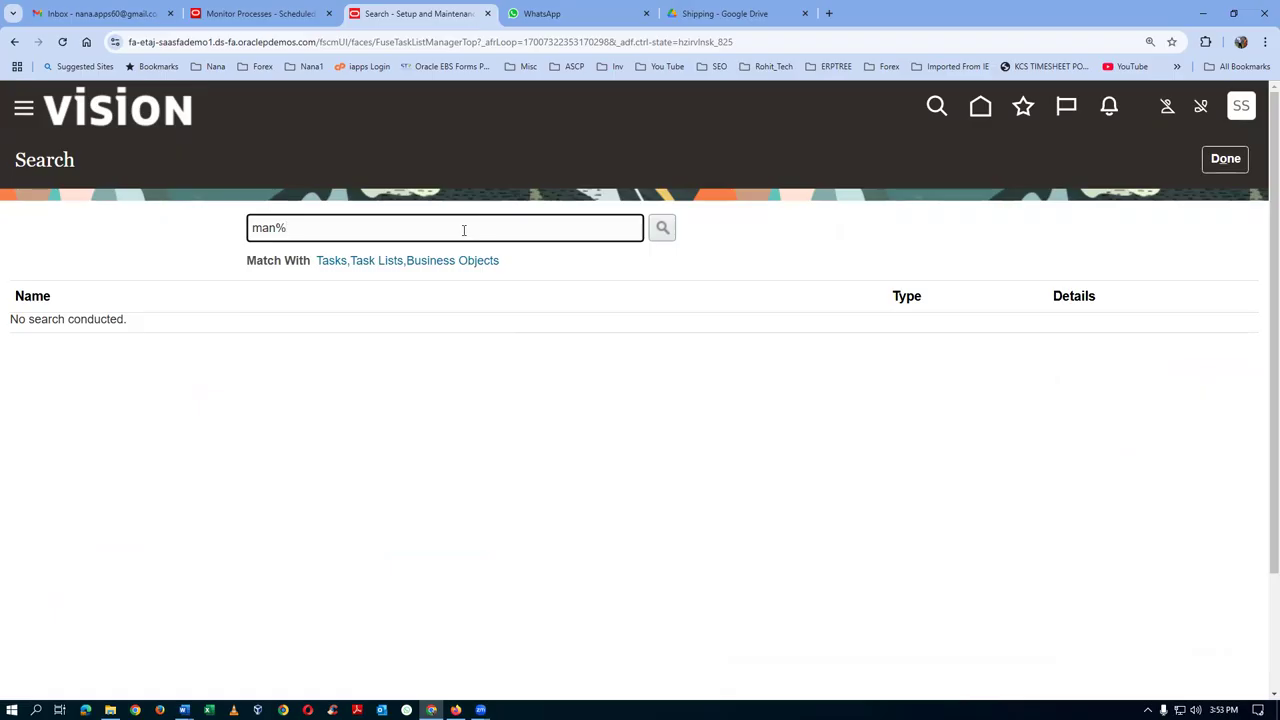
type("admin%profile%")
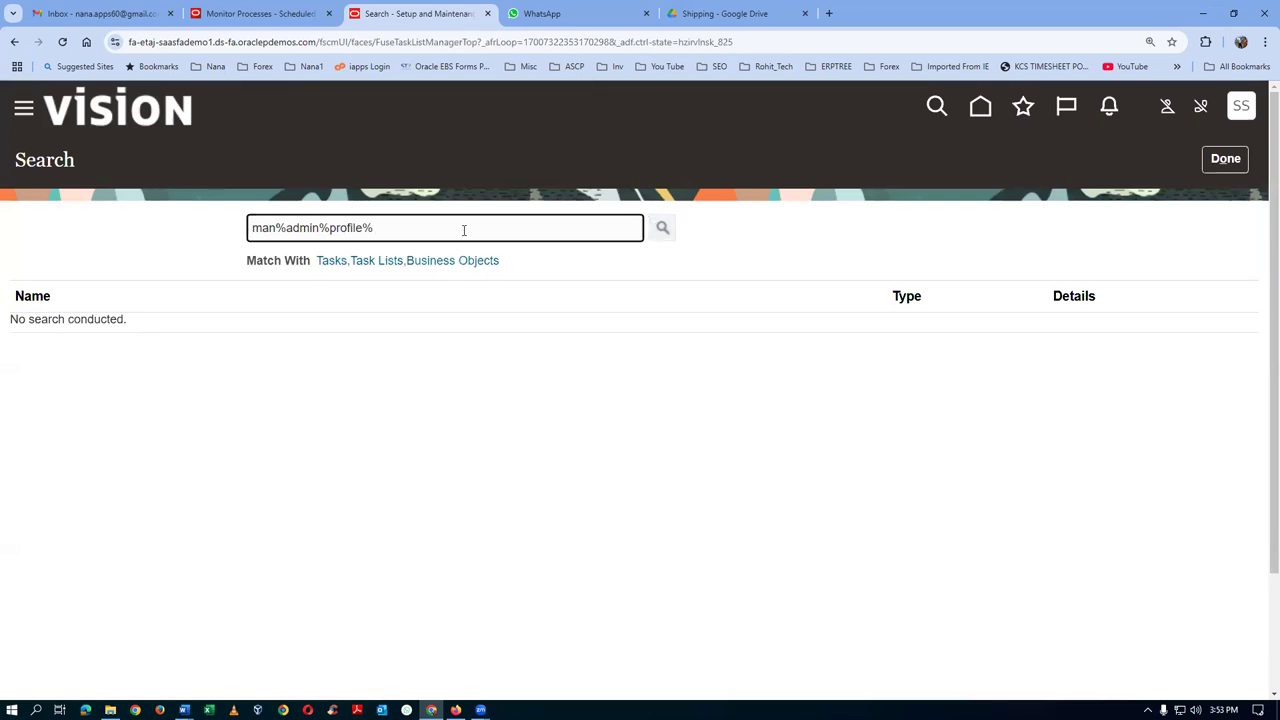
key("Return")
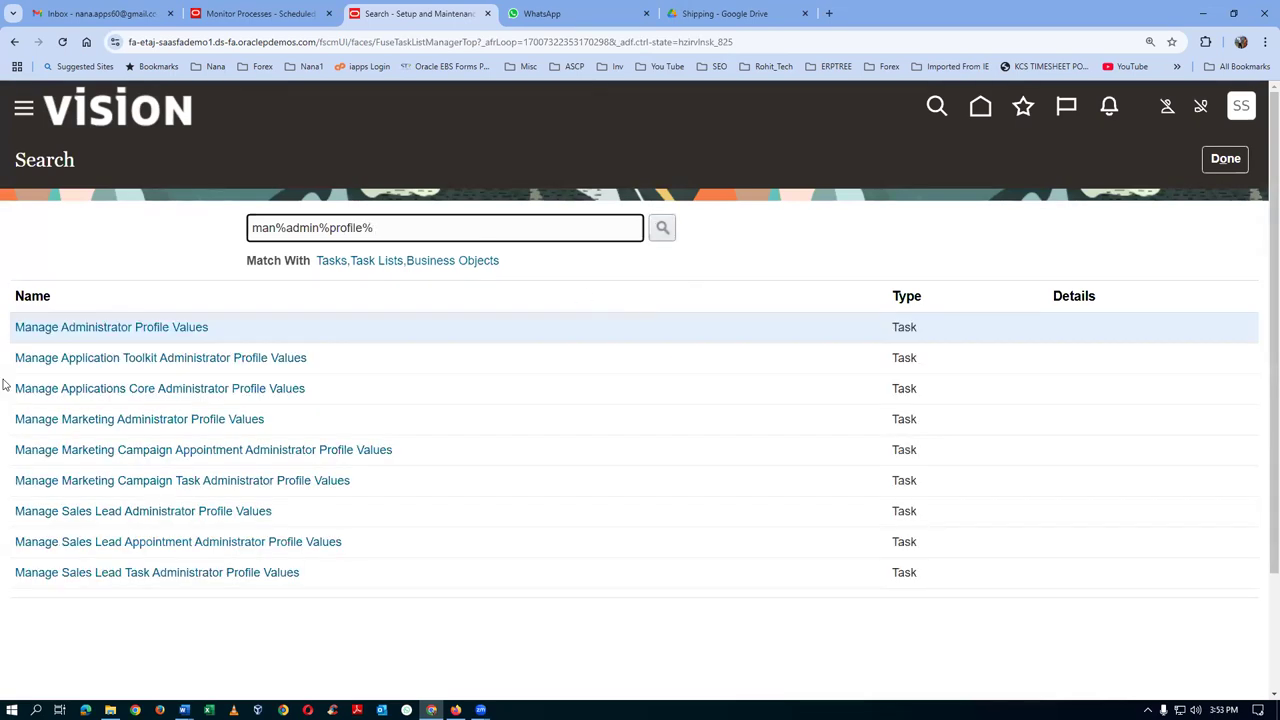
left_click(99, 329)
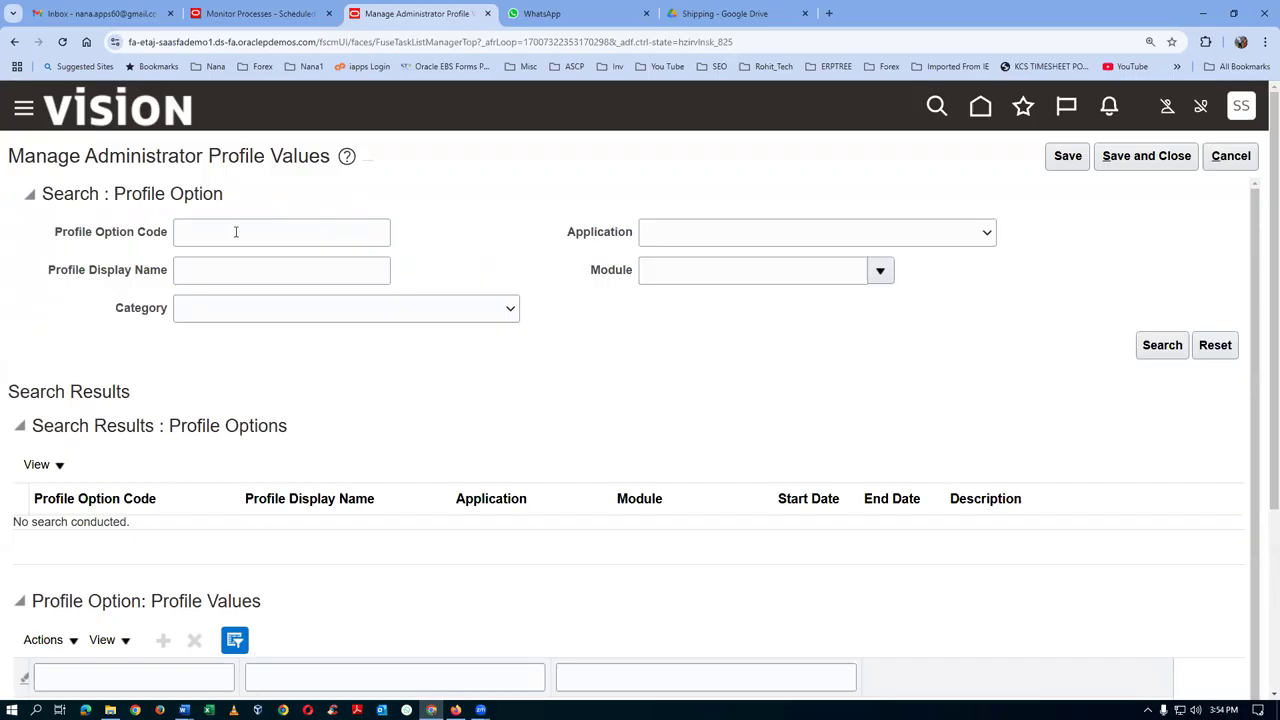
Search for profile option code "MSP%DEF%", check the default assignment set at site level, and leave without saving
left_click(230, 230)
type("M")
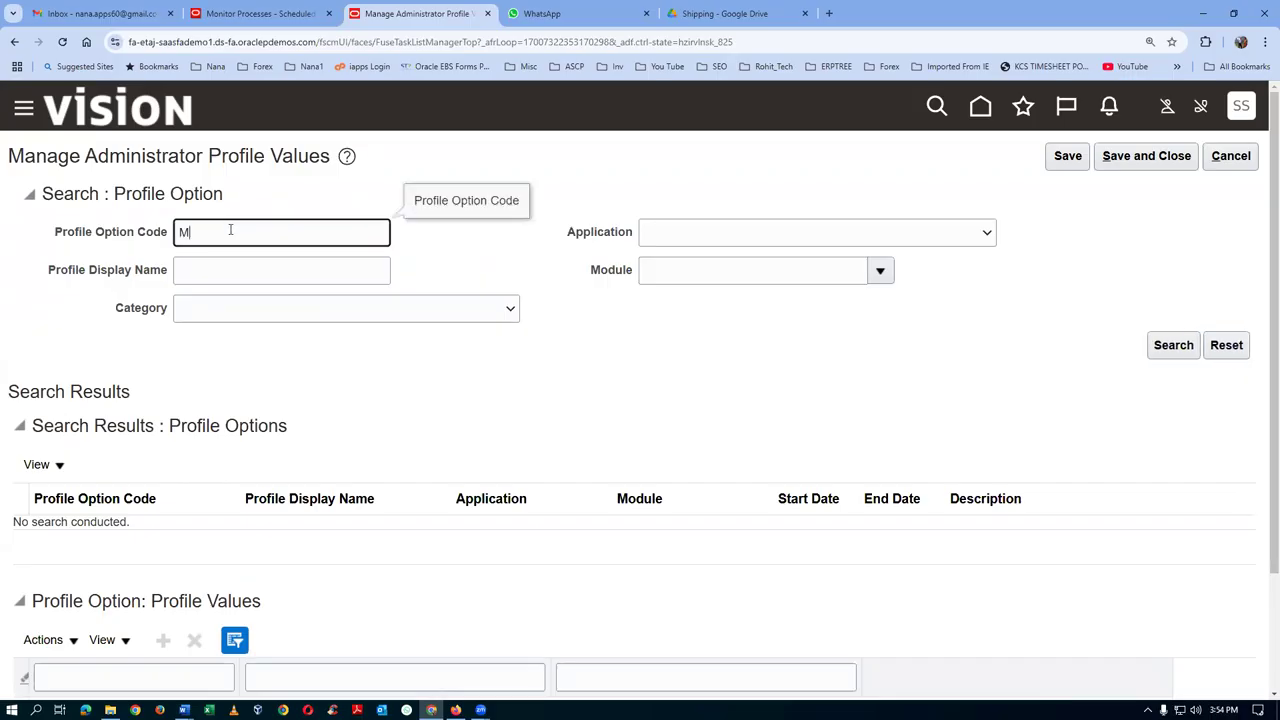
type("SP%DEF%")
left_click(1186, 348)
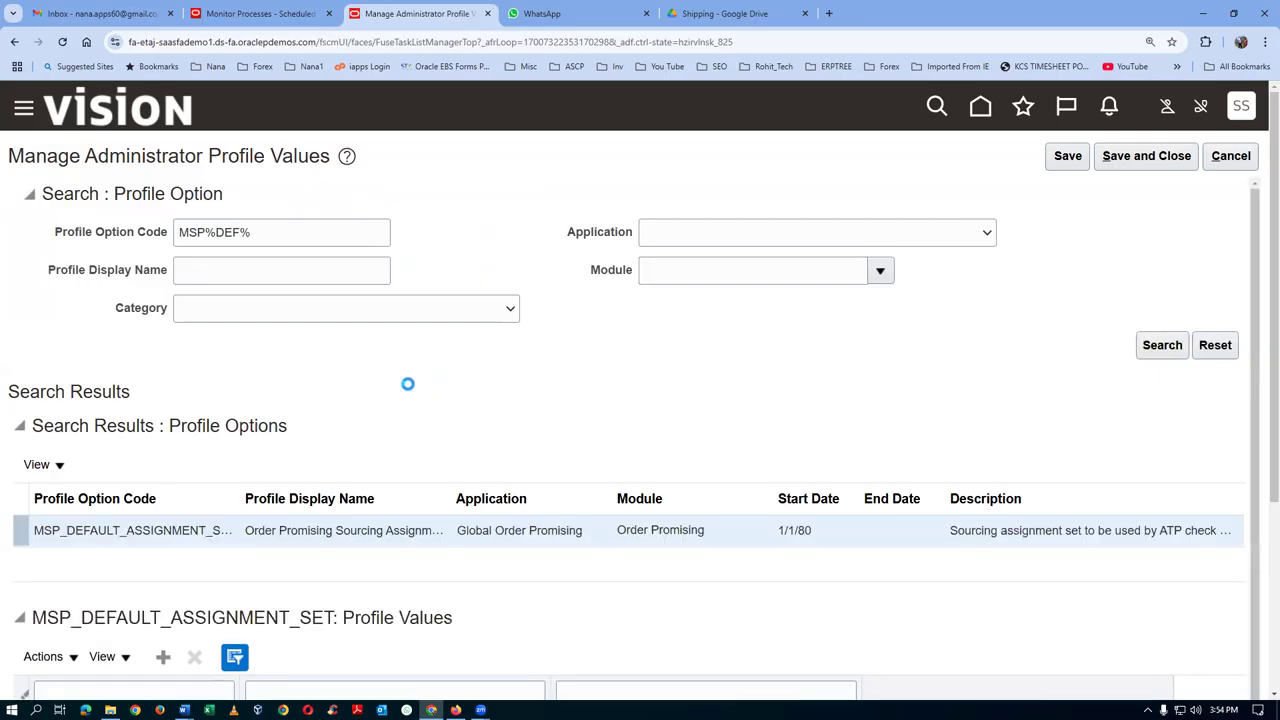
scroll(452, 423, "down", 2)
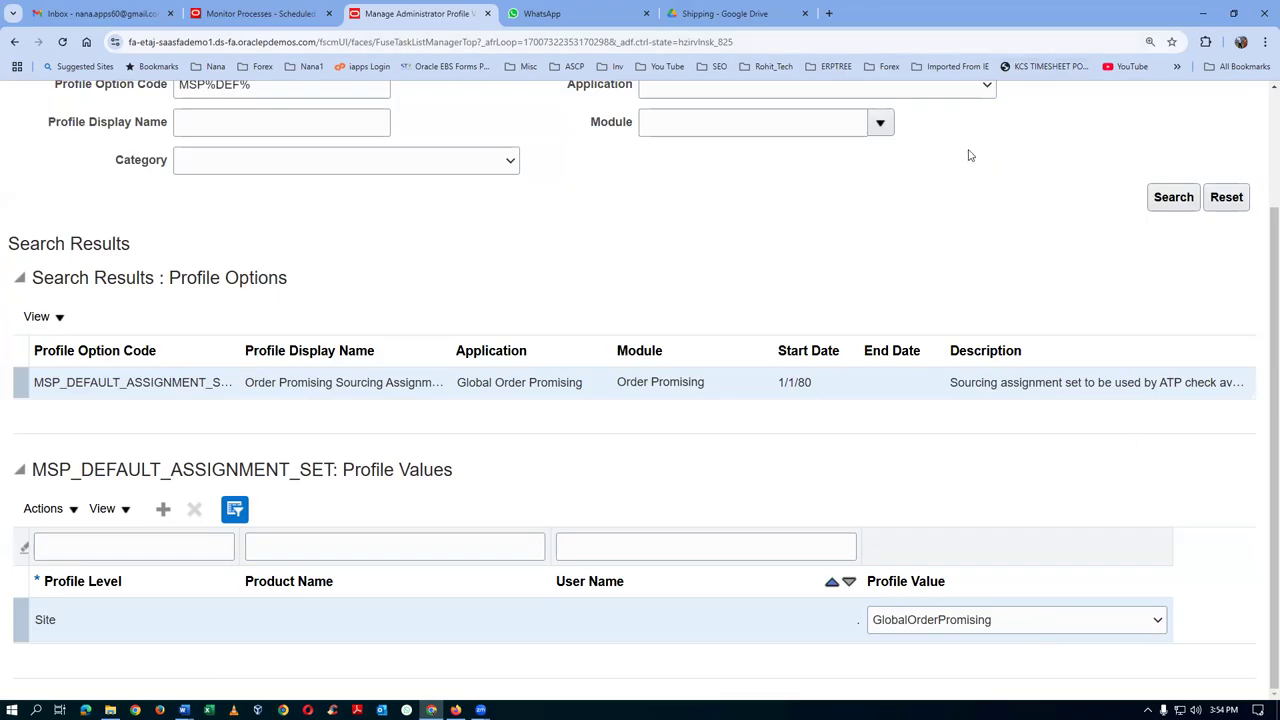
scroll(969, 151, "up", 2)
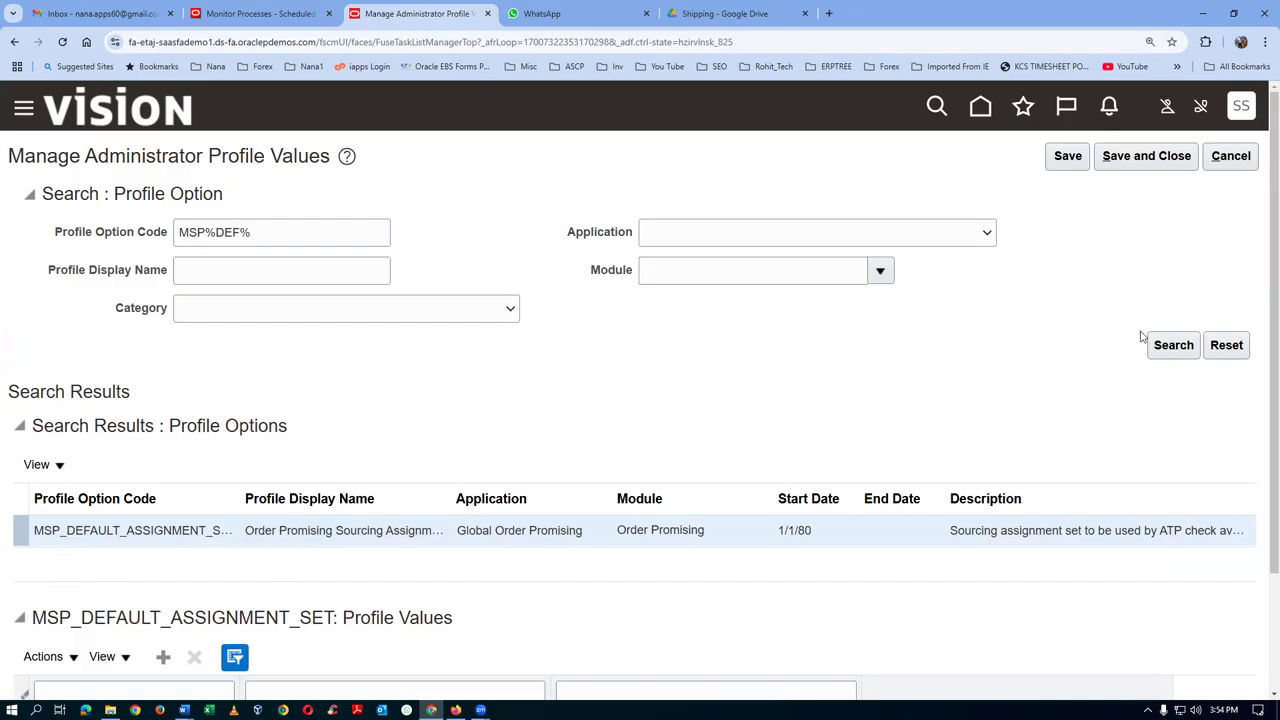
scroll(1116, 358, "down", 1)
scroll(1118, 359, "up", 1)
left_click(1231, 157)
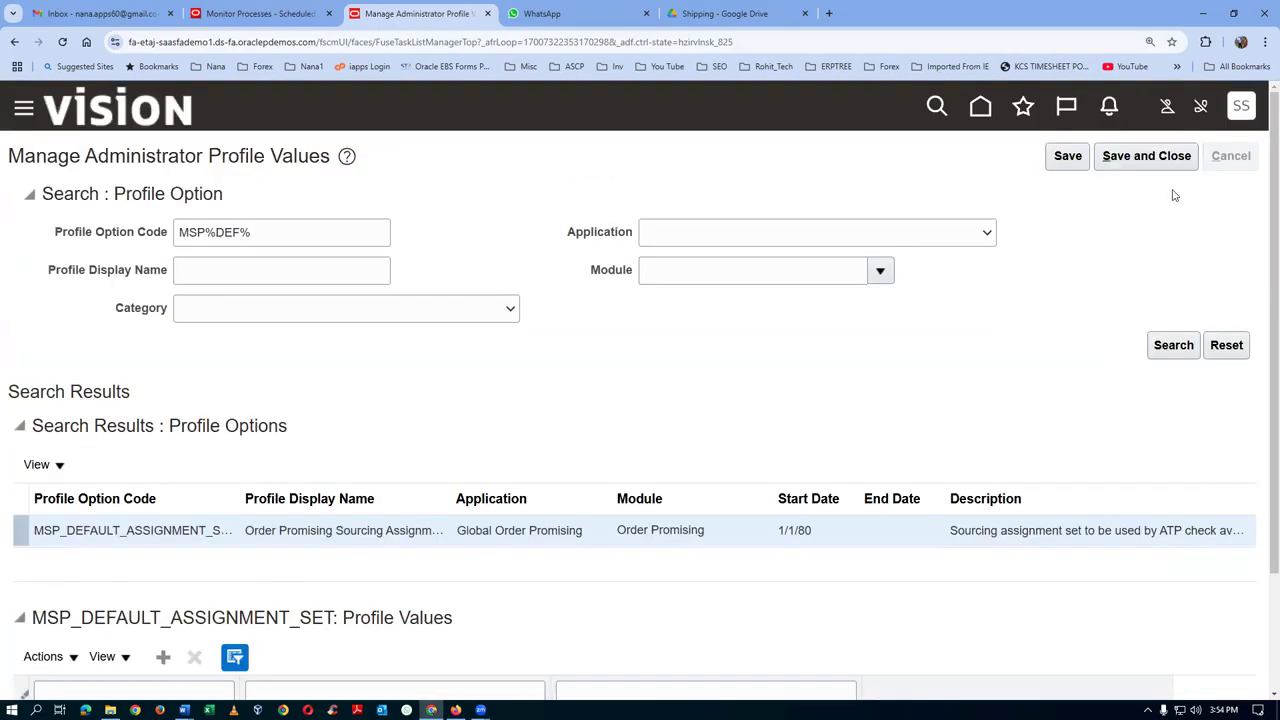
left_click(1225, 158)
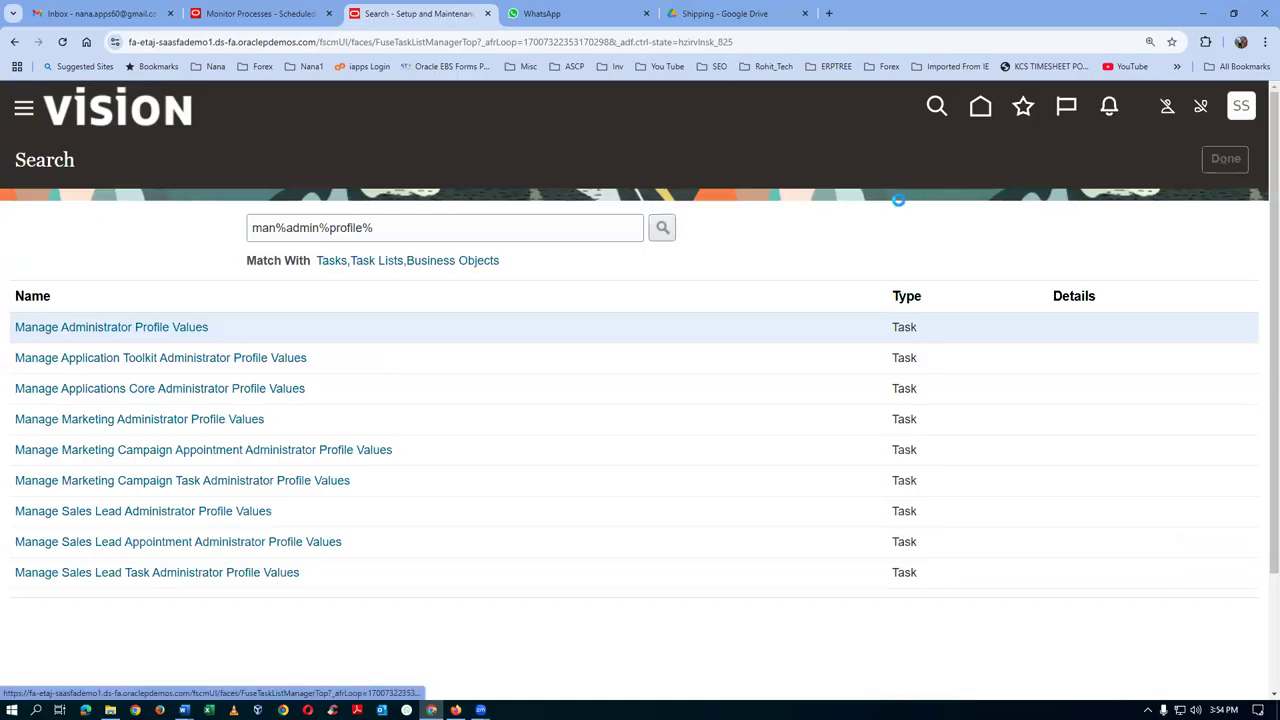
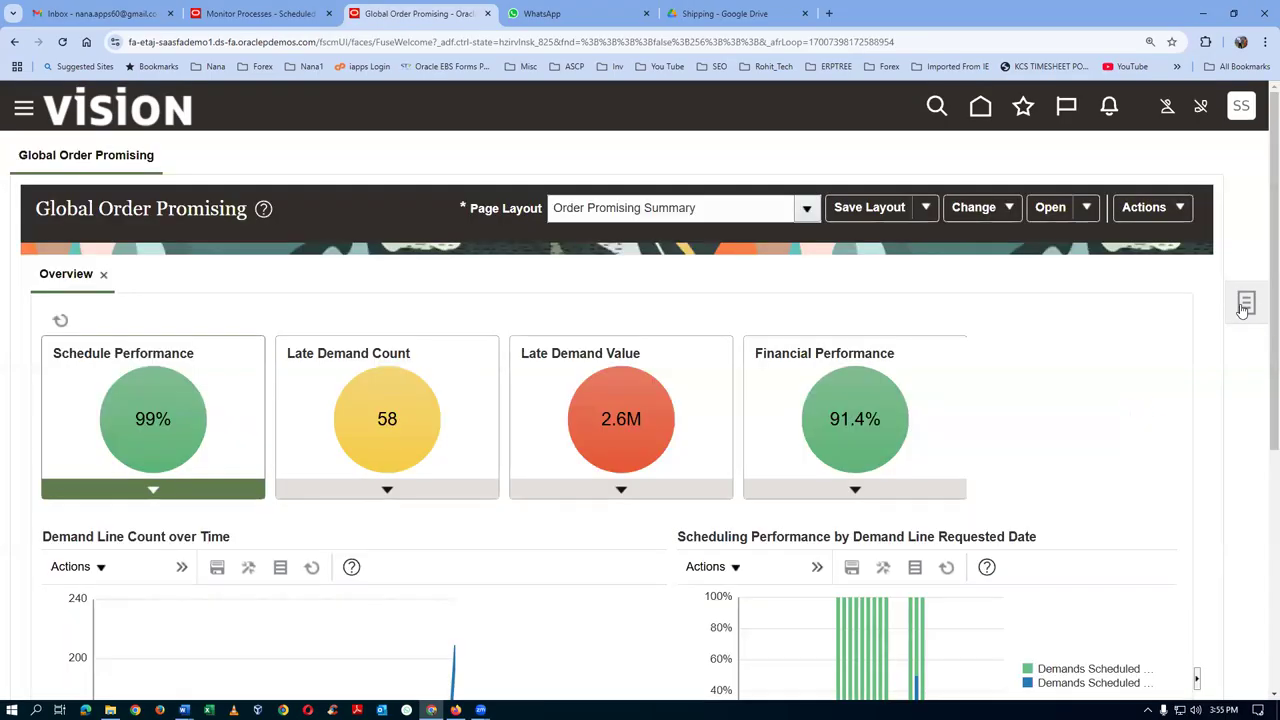
Find the GlobalOrderPromising assignment set in Global Order Promising and open it for editing
left_click(1244, 305)
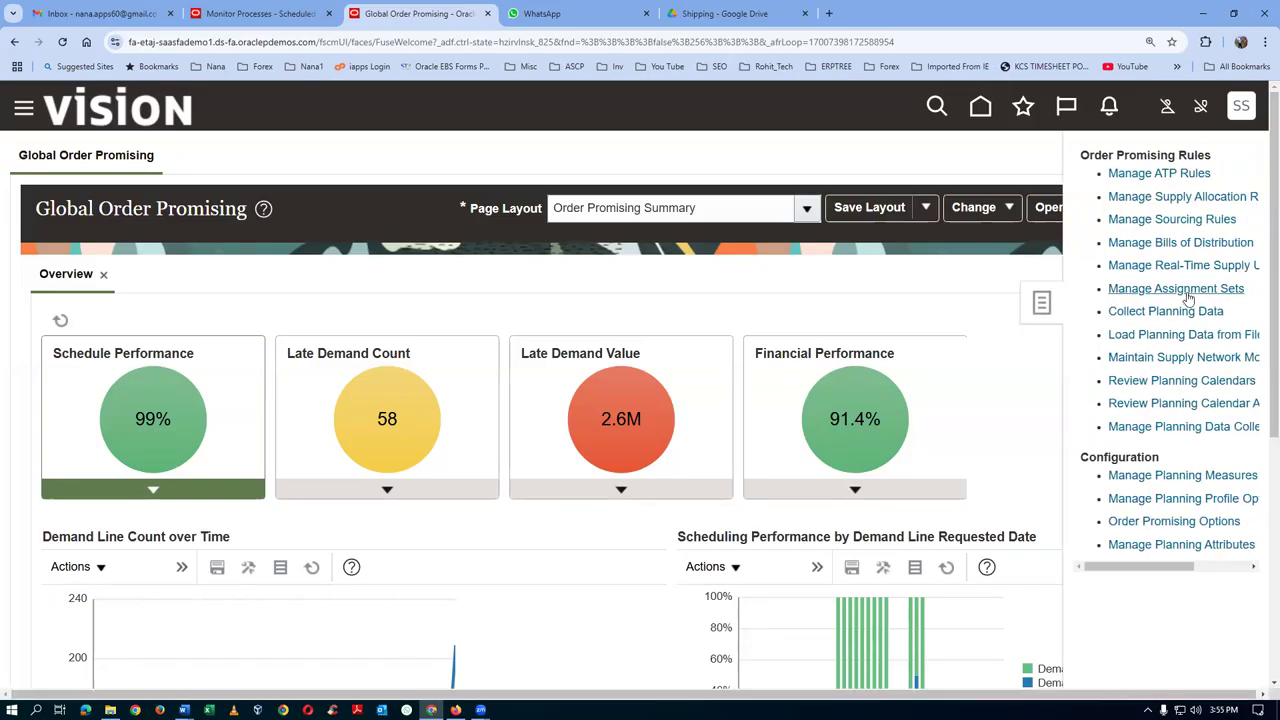
left_click(1187, 289)
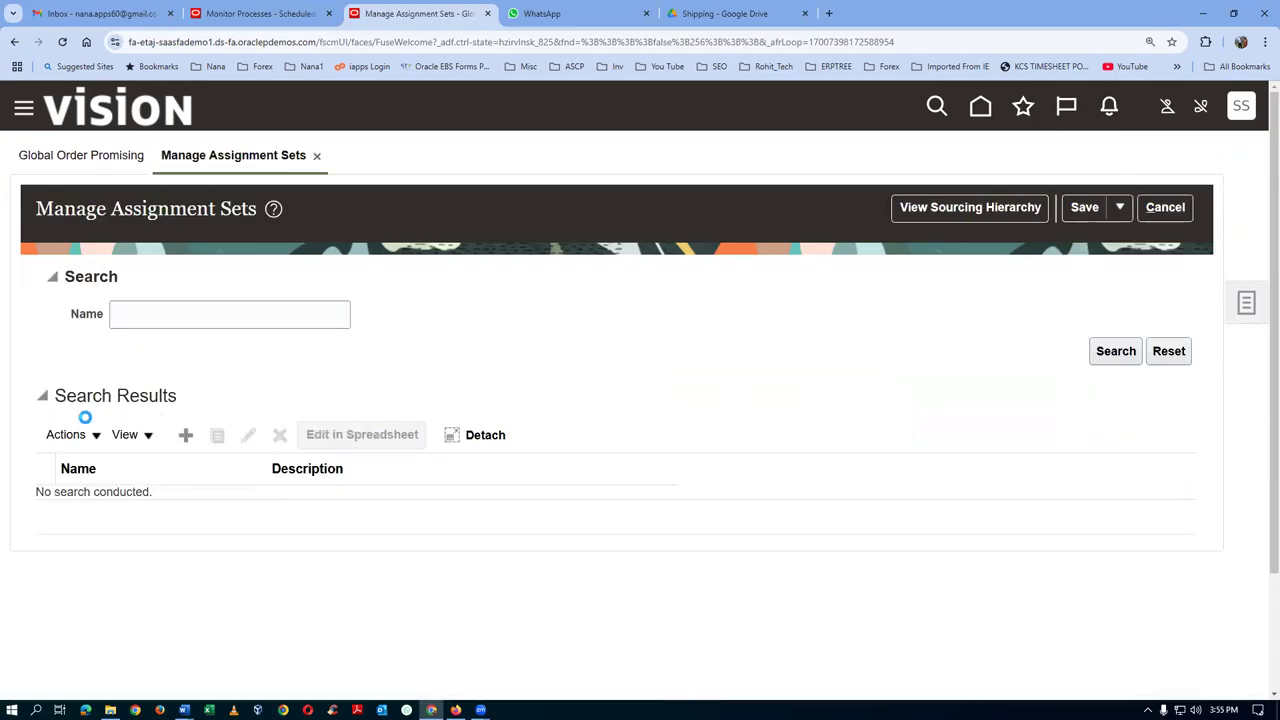
left_click(134, 313)
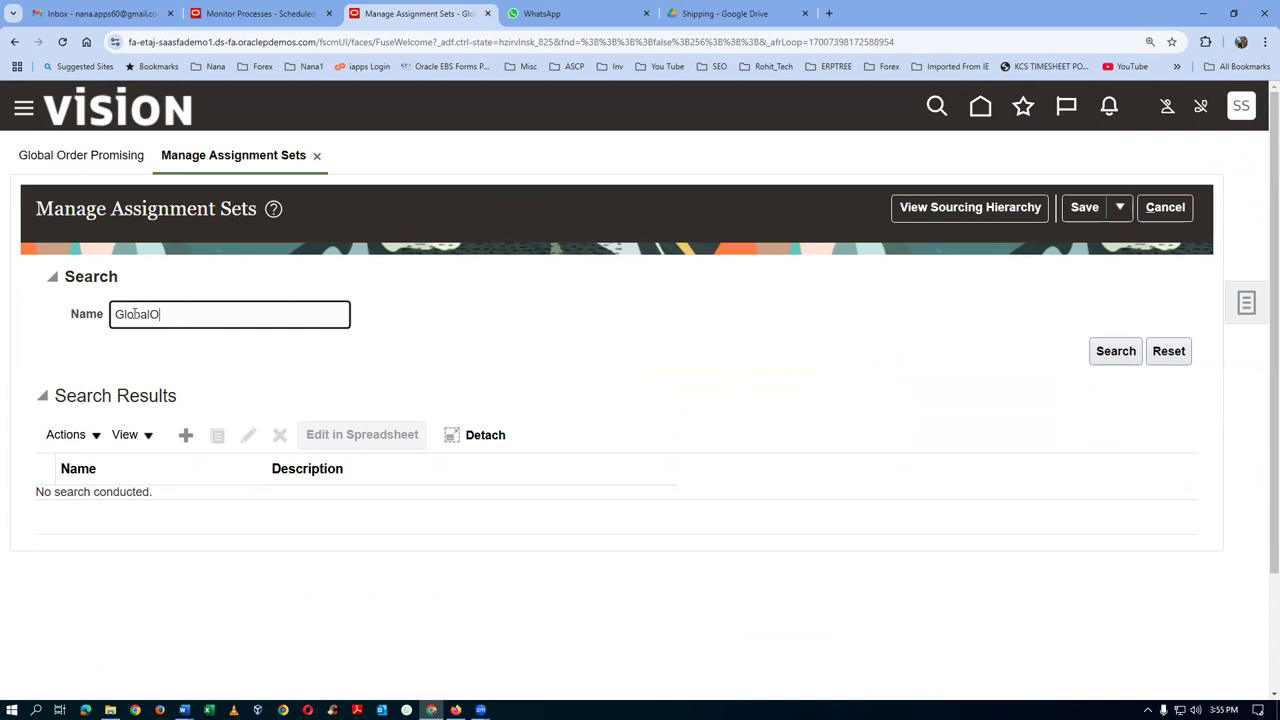
left_click(1105, 358)
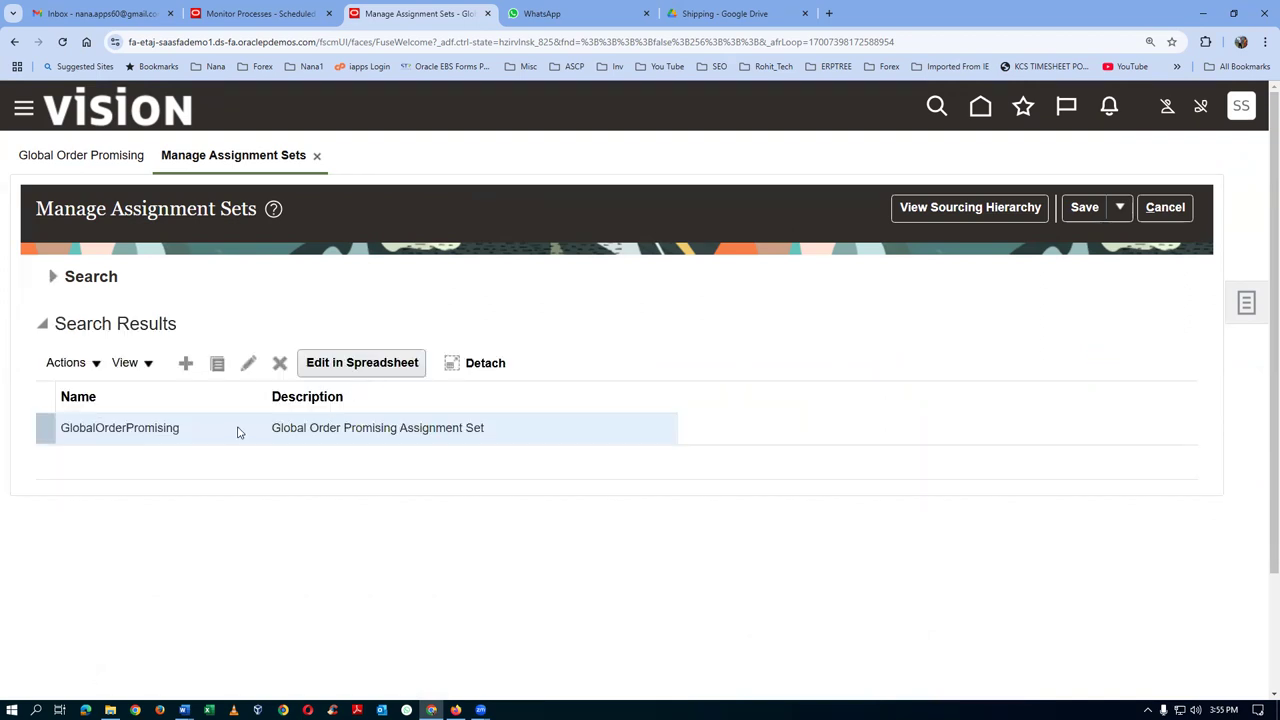
left_click(249, 366)
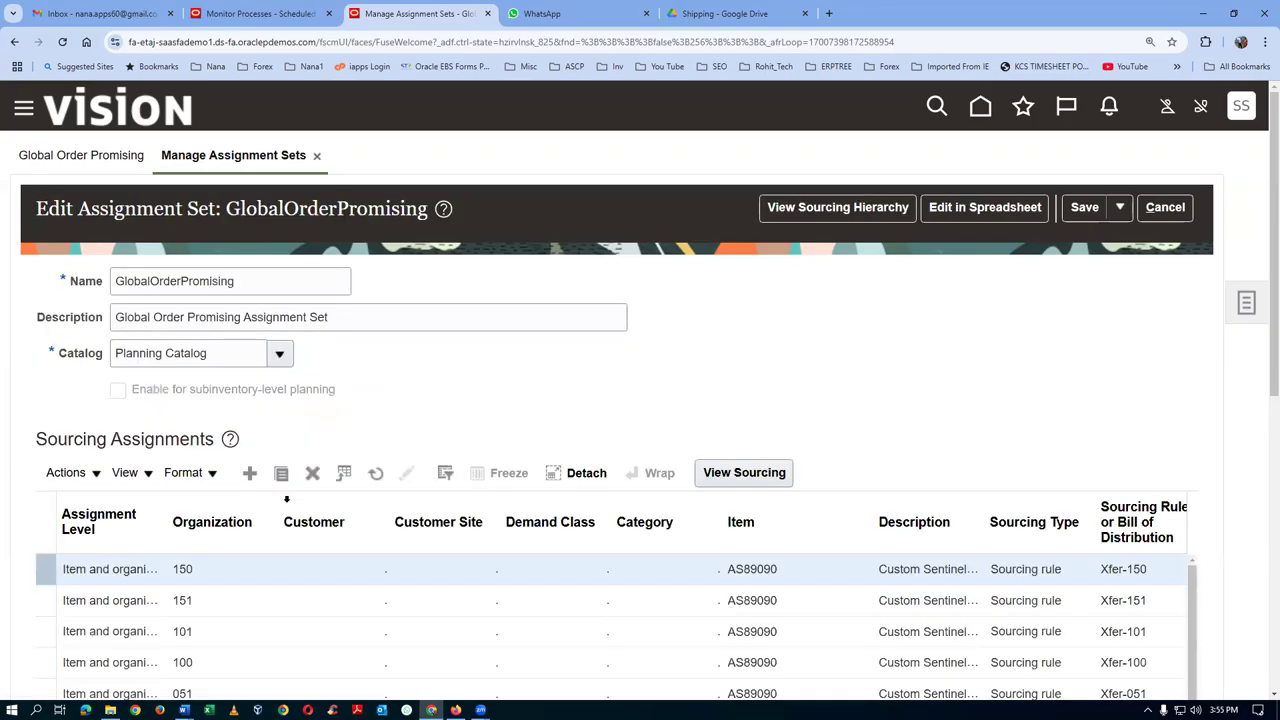
Add a sourcing assignment at Item and organization level for organization 001 and item t0107_b_to_b_transfer
scroll(286, 498, "down", 1)
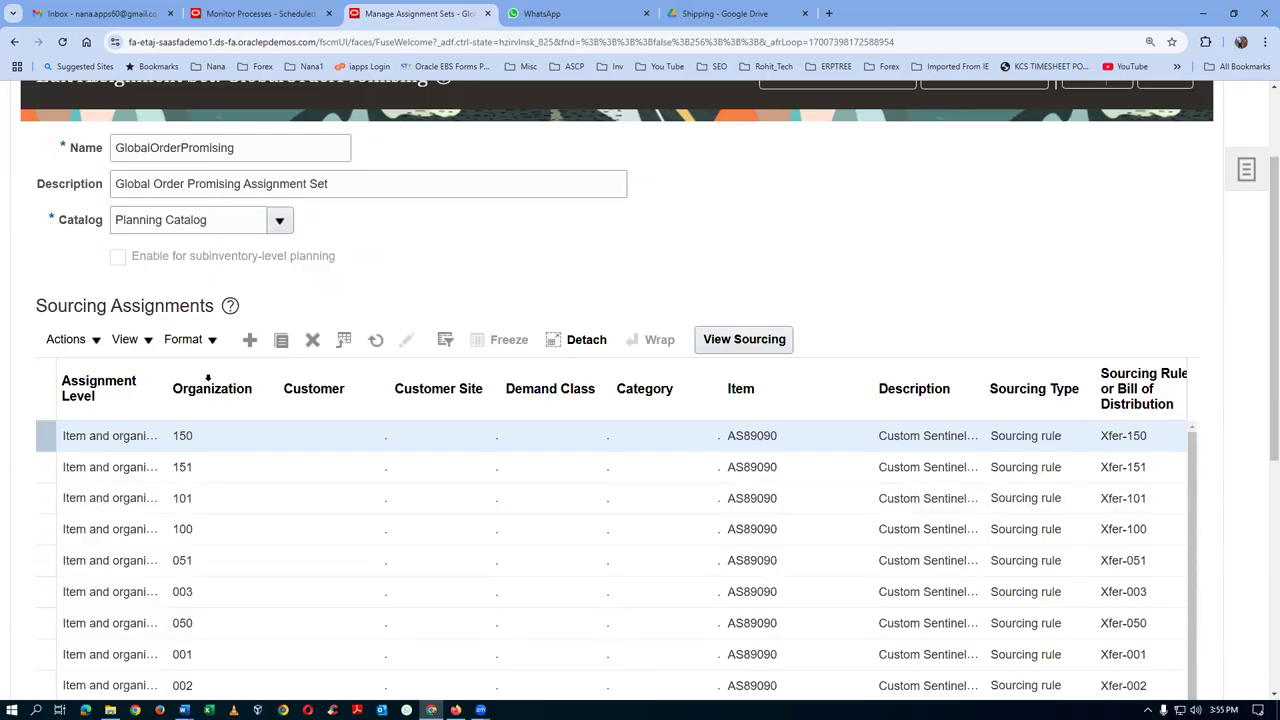
left_click(250, 339)
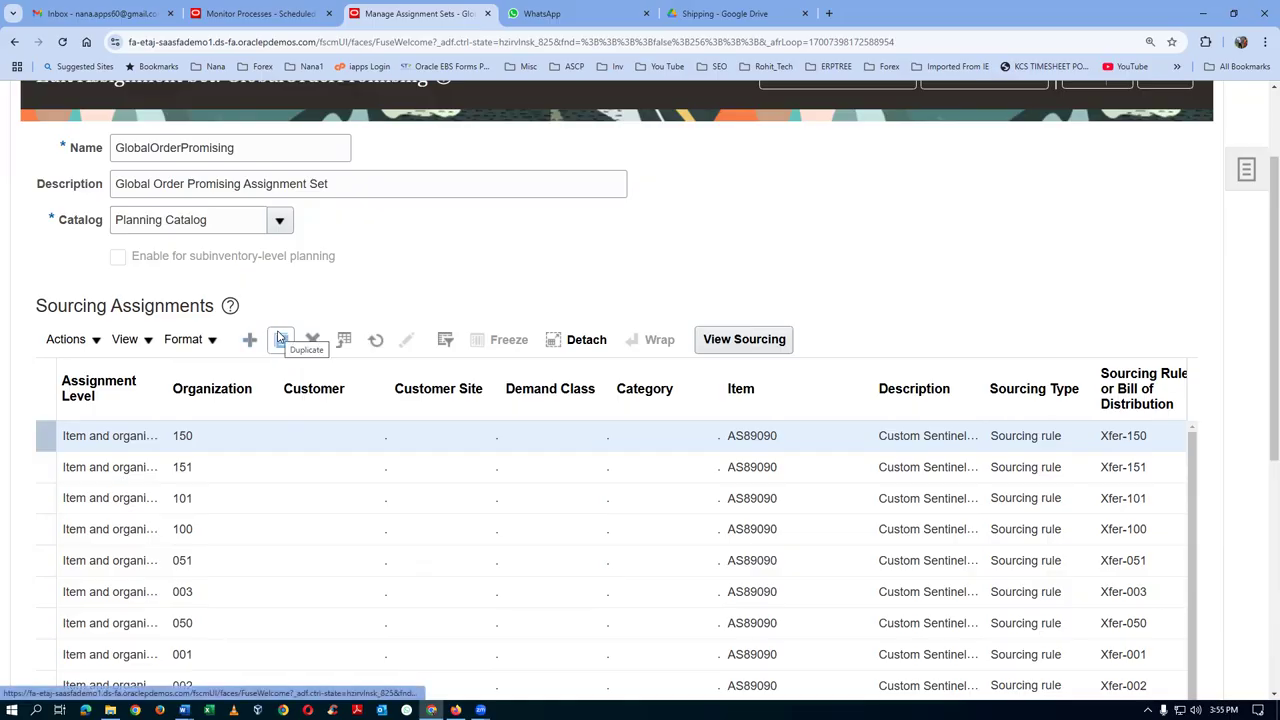
left_click(108, 443)
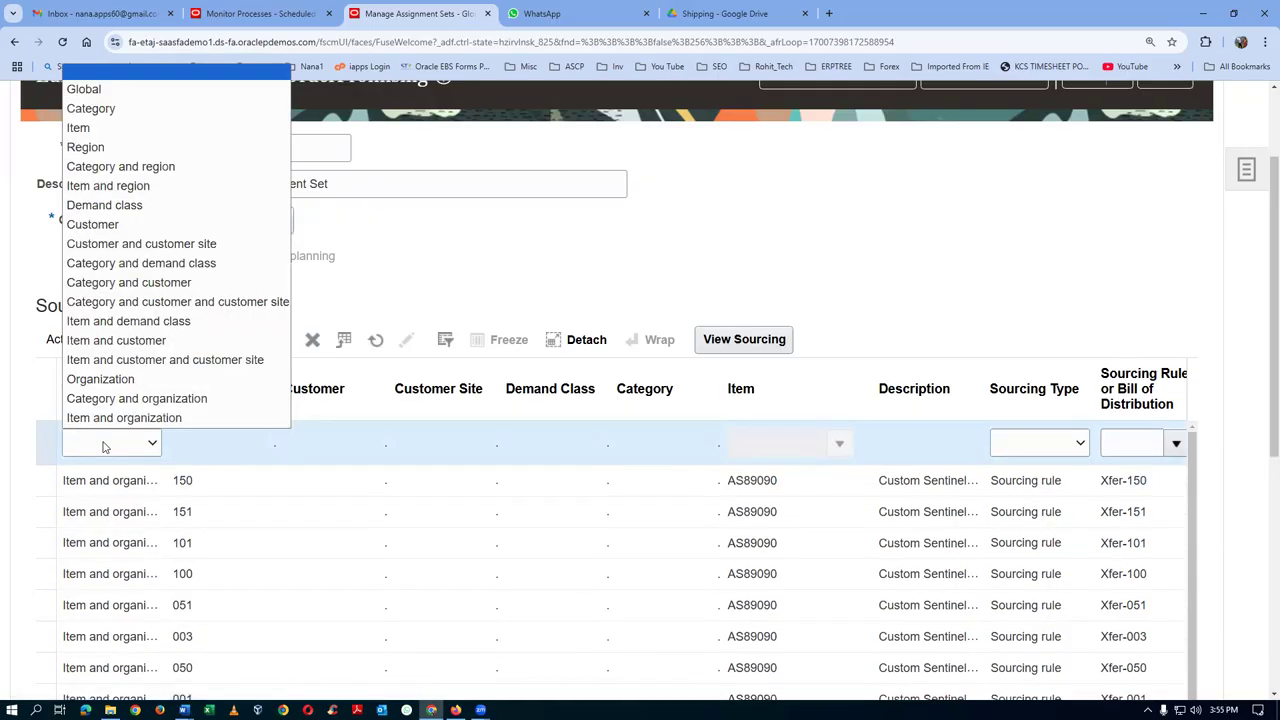
left_click(115, 418)
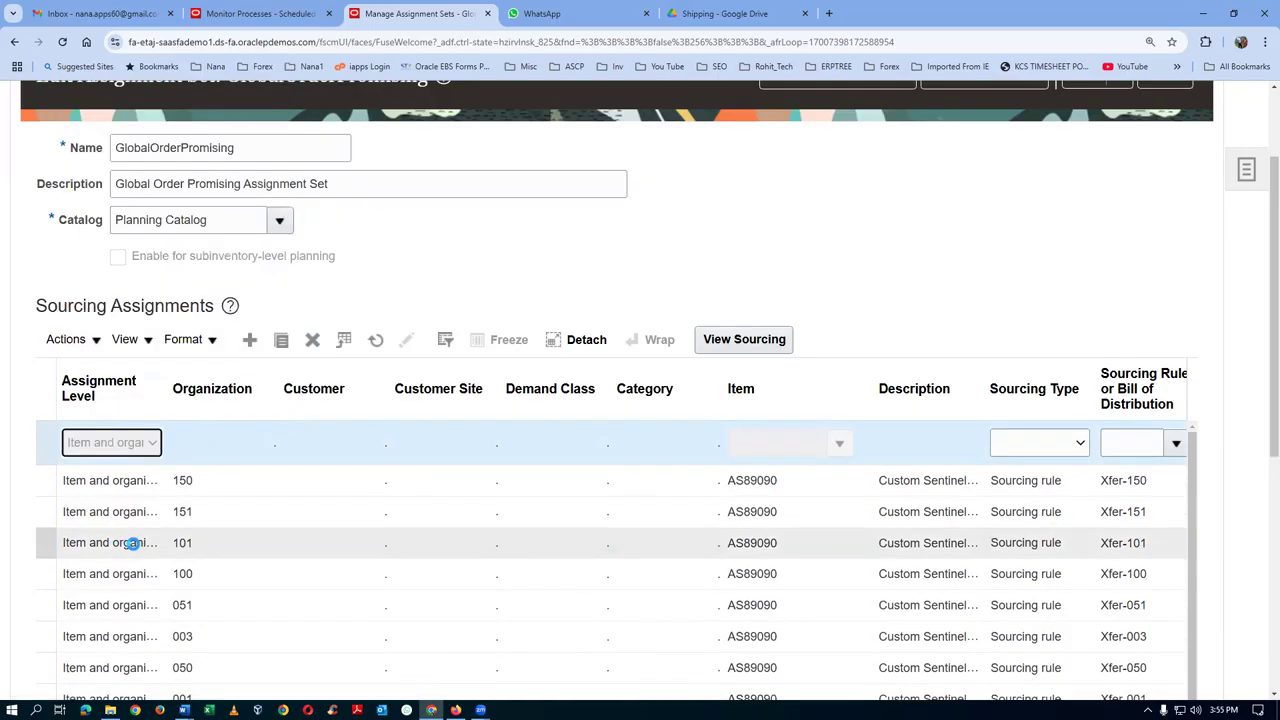
left_click(208, 447)
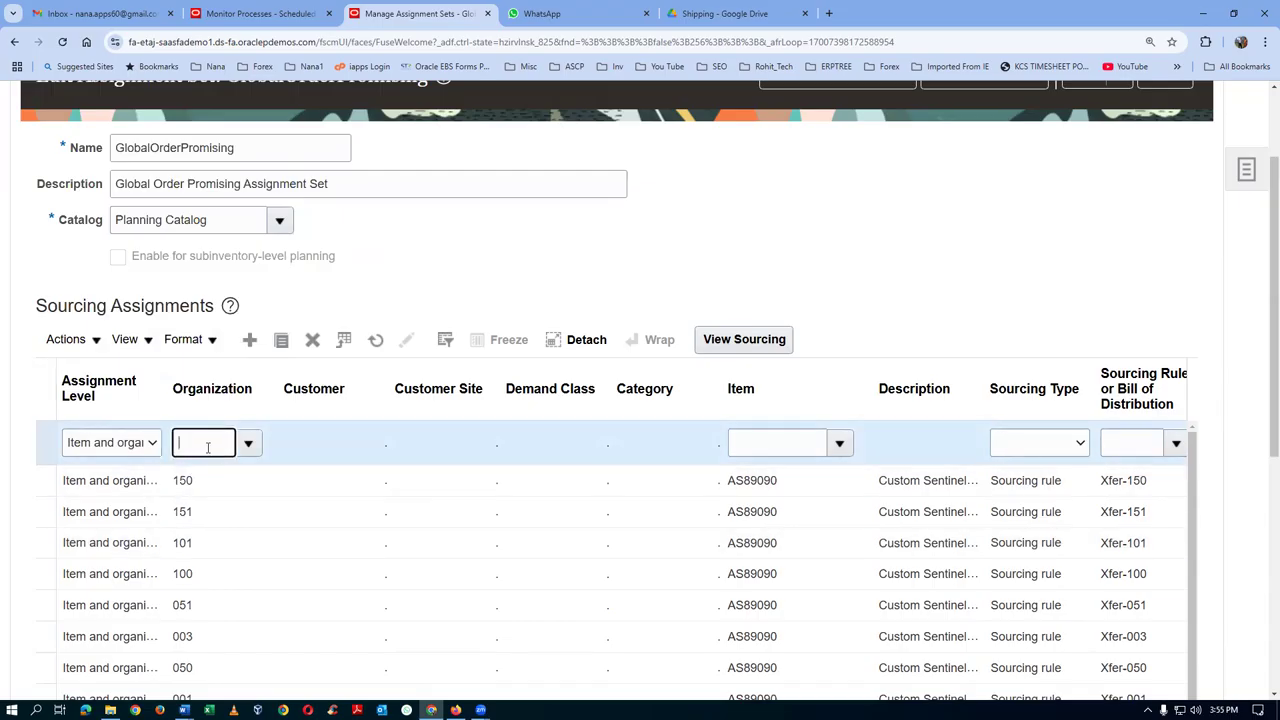
type("001")
key("Tab")
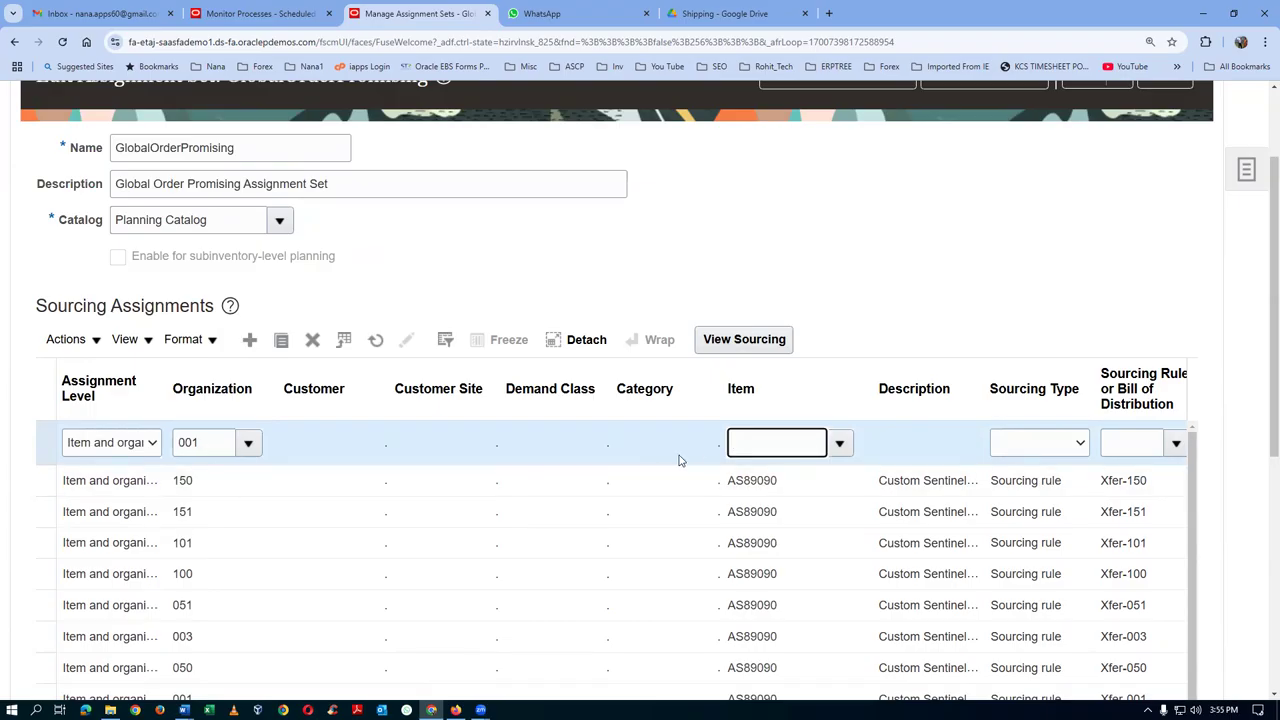
type("t0107")
key("Tab")
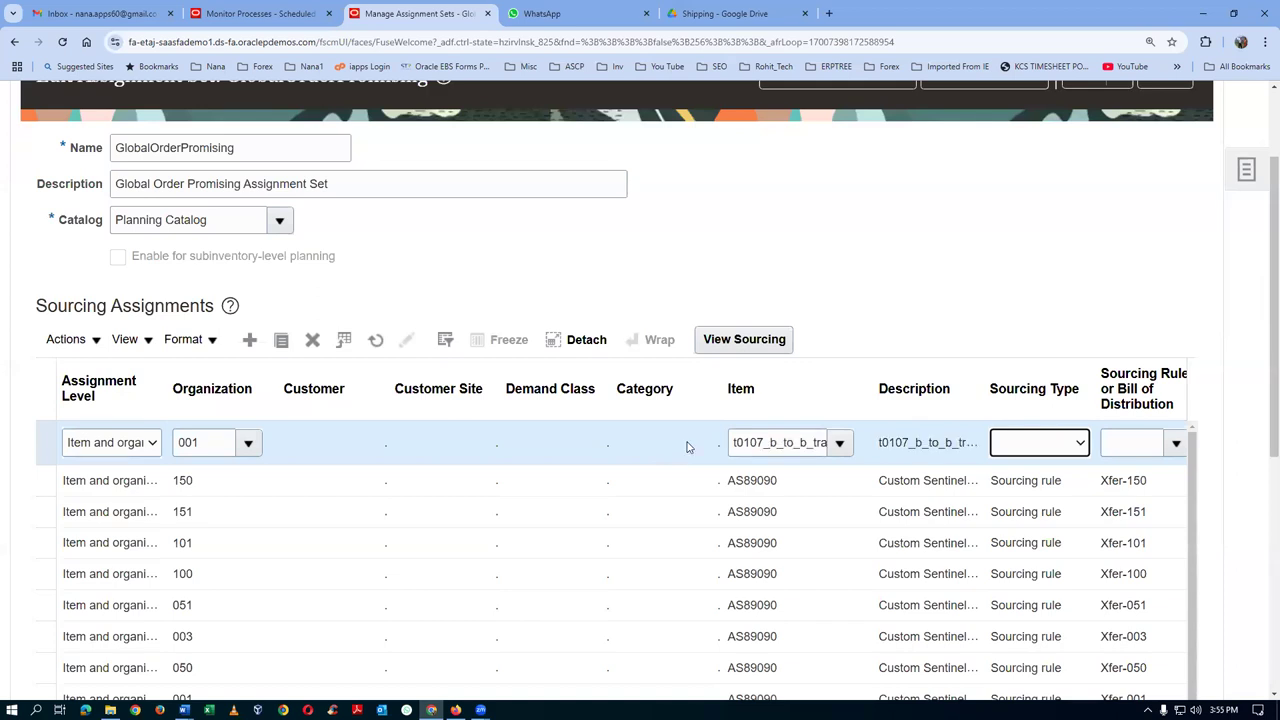
Set the organization 001 assignment's sourcing type to Sourcing rule and select the rule "t01 transfer from 002 to 001"
left_click(1003, 446)
left_click(1028, 483)
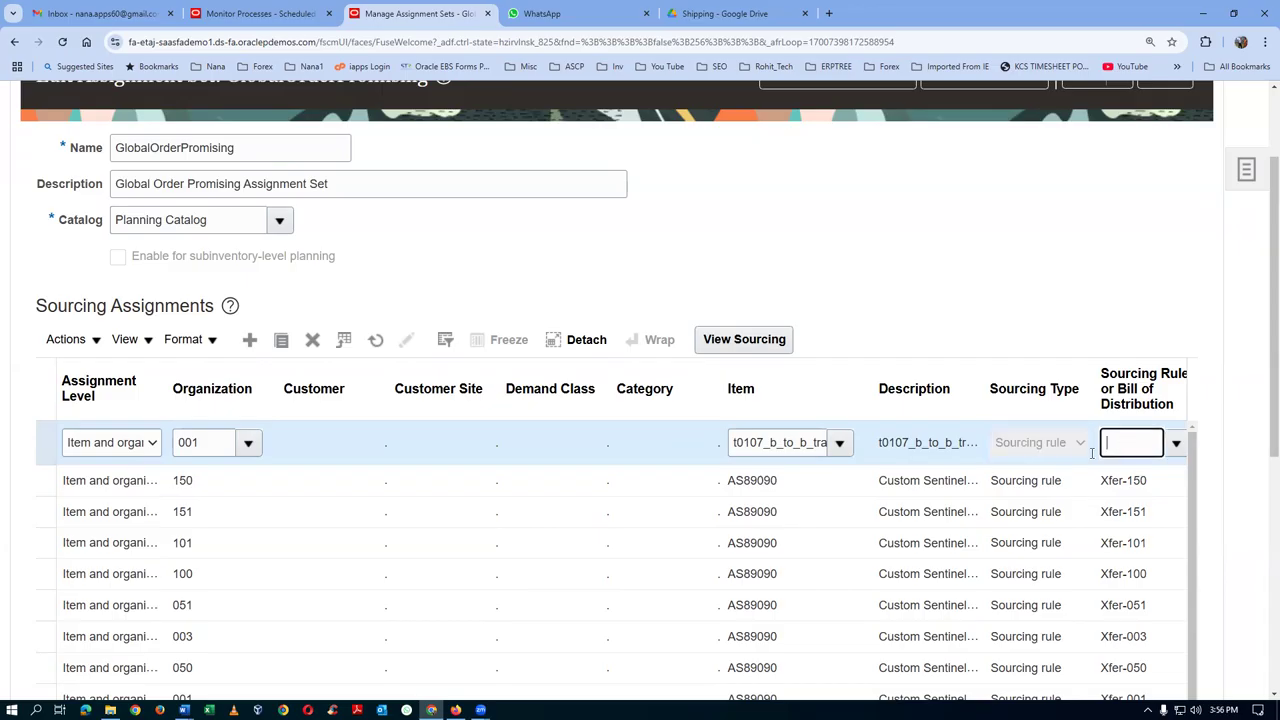
type("t01")
key("Tab")
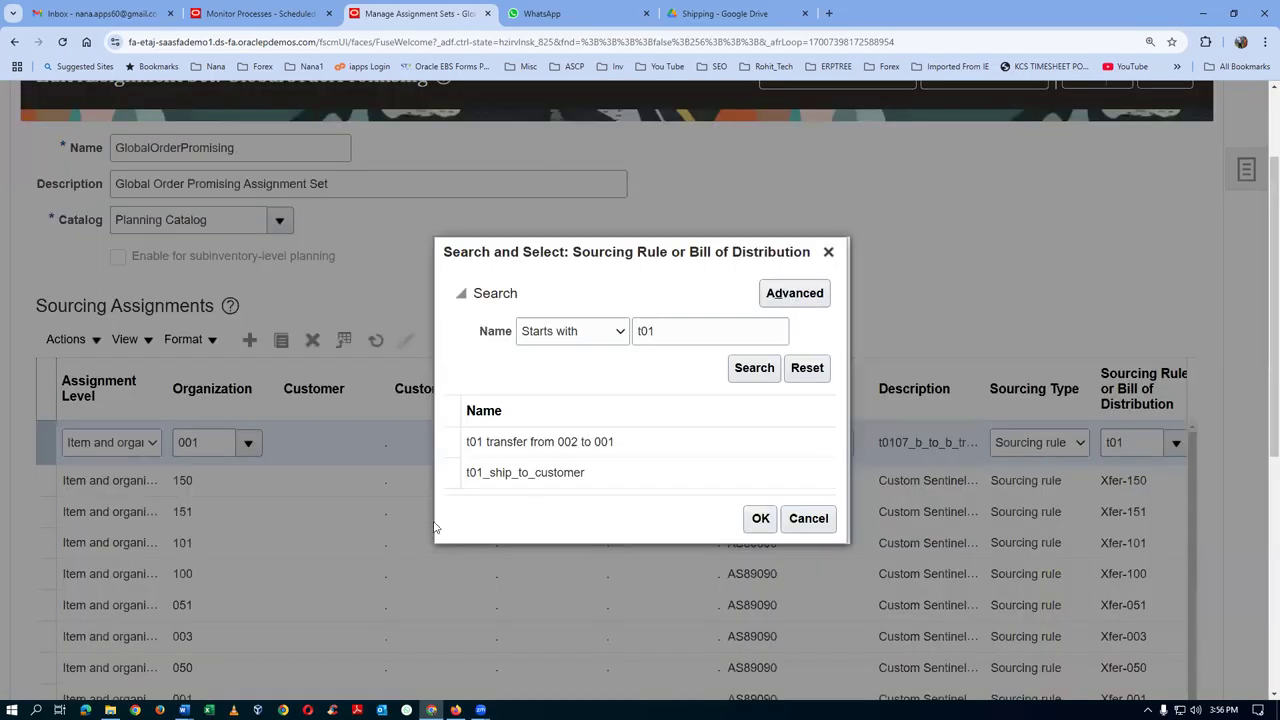
left_click(638, 447)
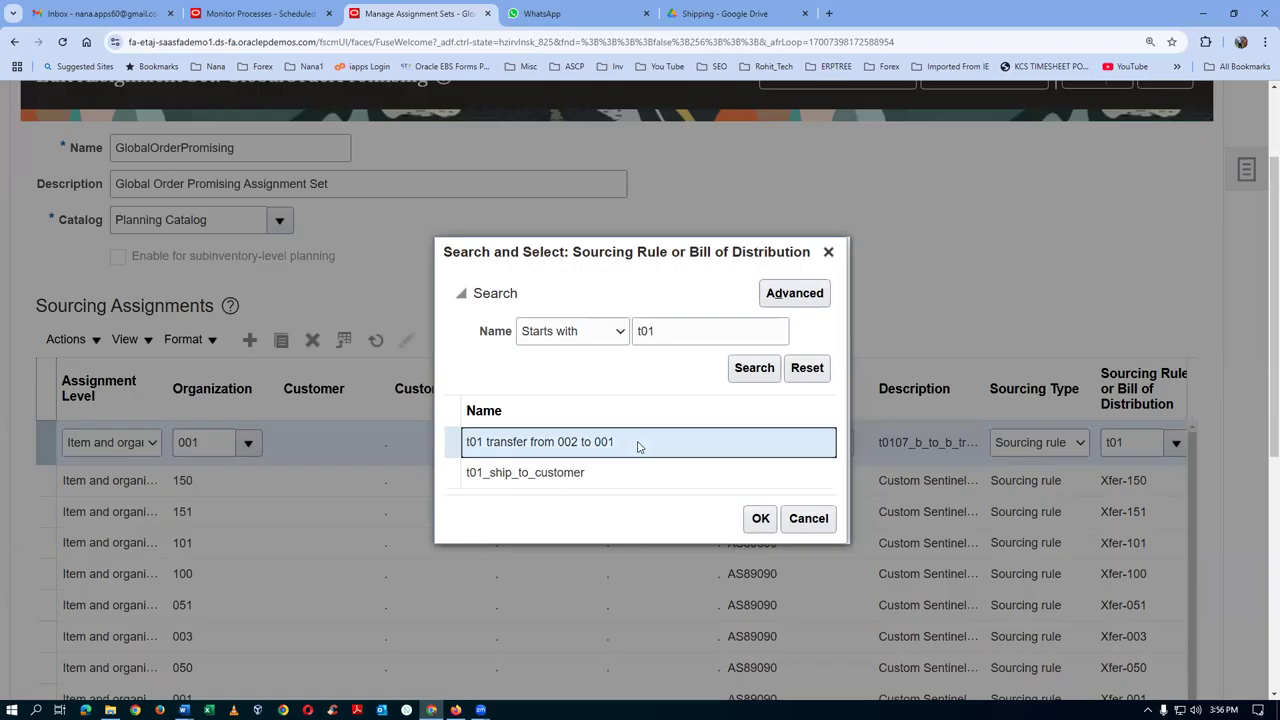
left_click(755, 522)
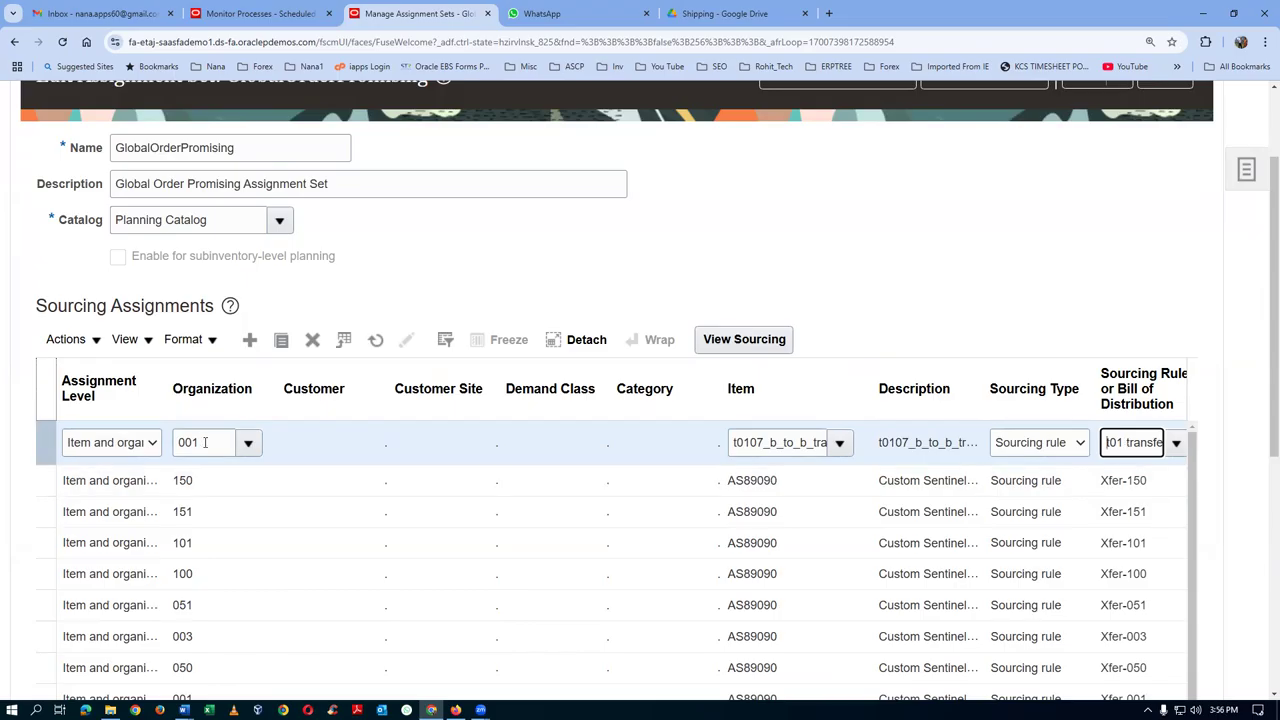
Add another sourcing assignment at Item level for item t0107_b_to_b_transfer
left_click(250, 340)
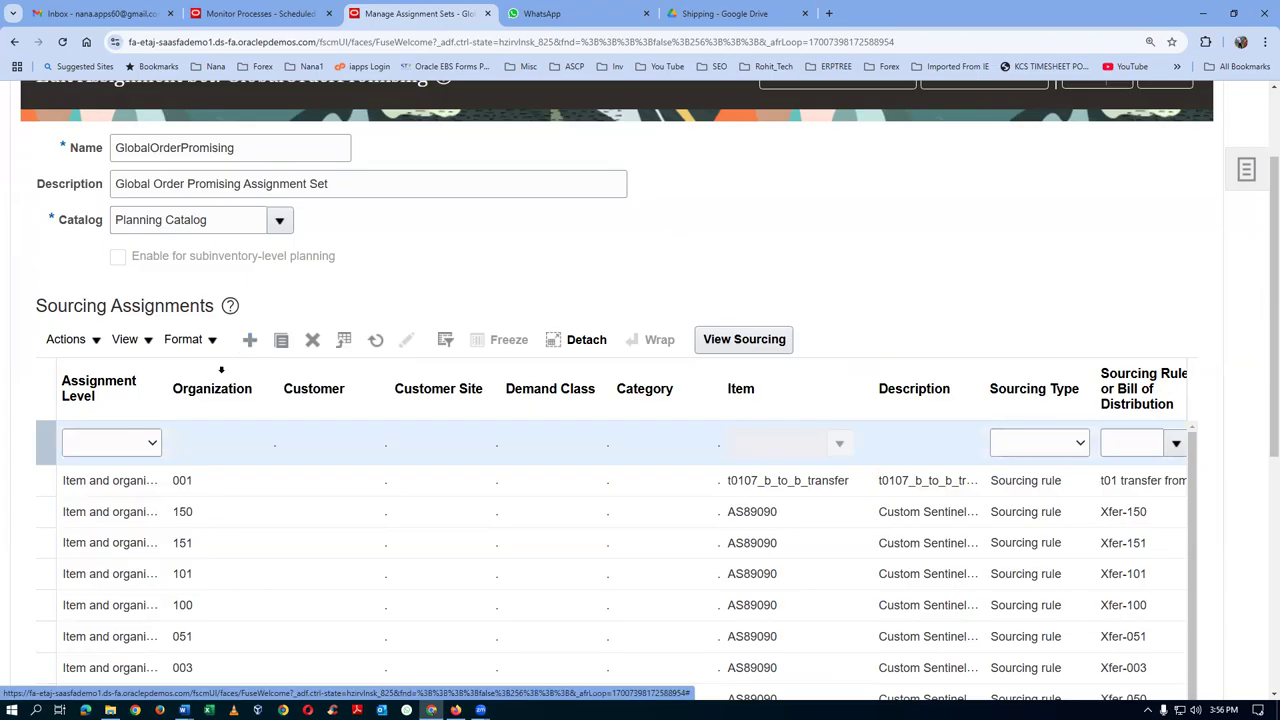
left_click(115, 445)
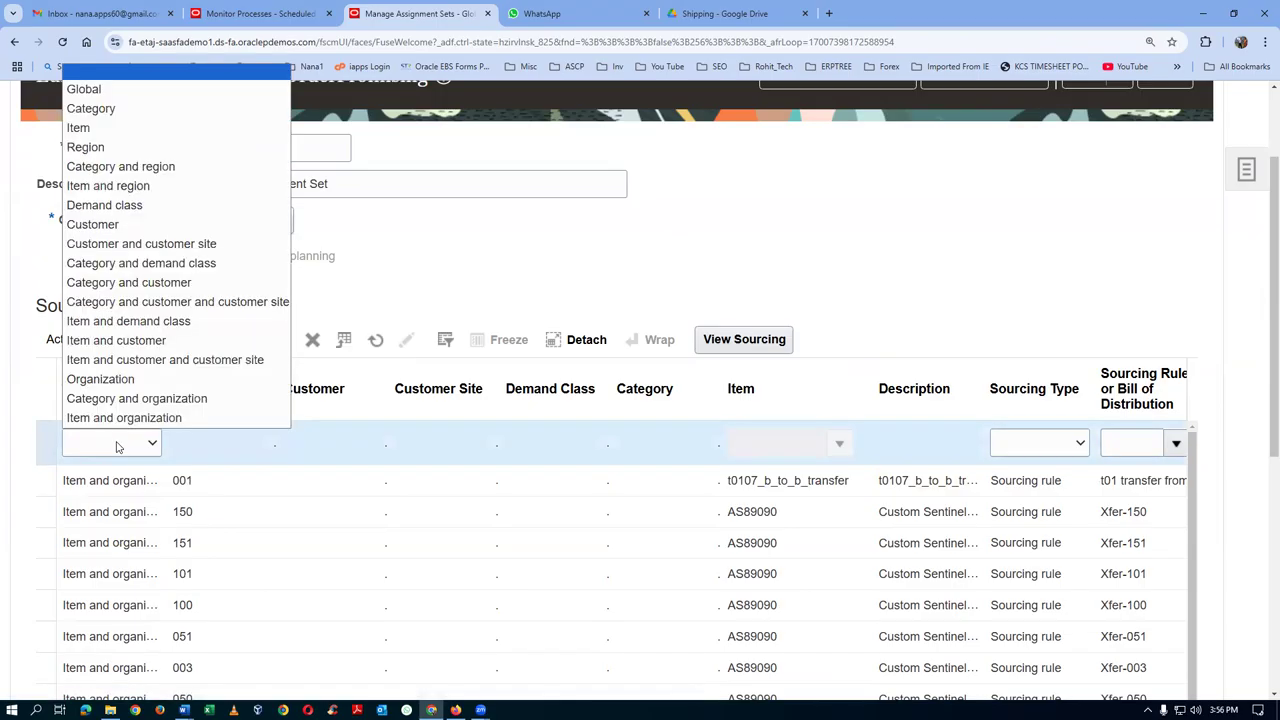
left_click(133, 138)
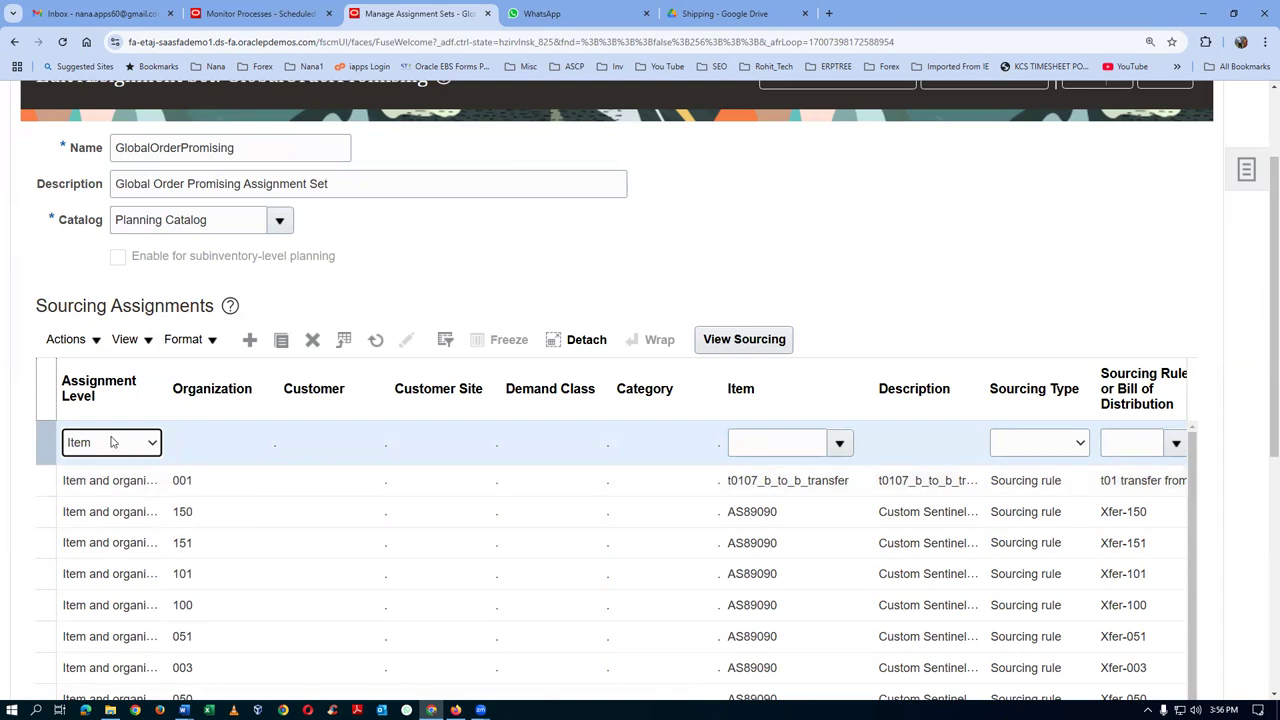
left_click(745, 450)
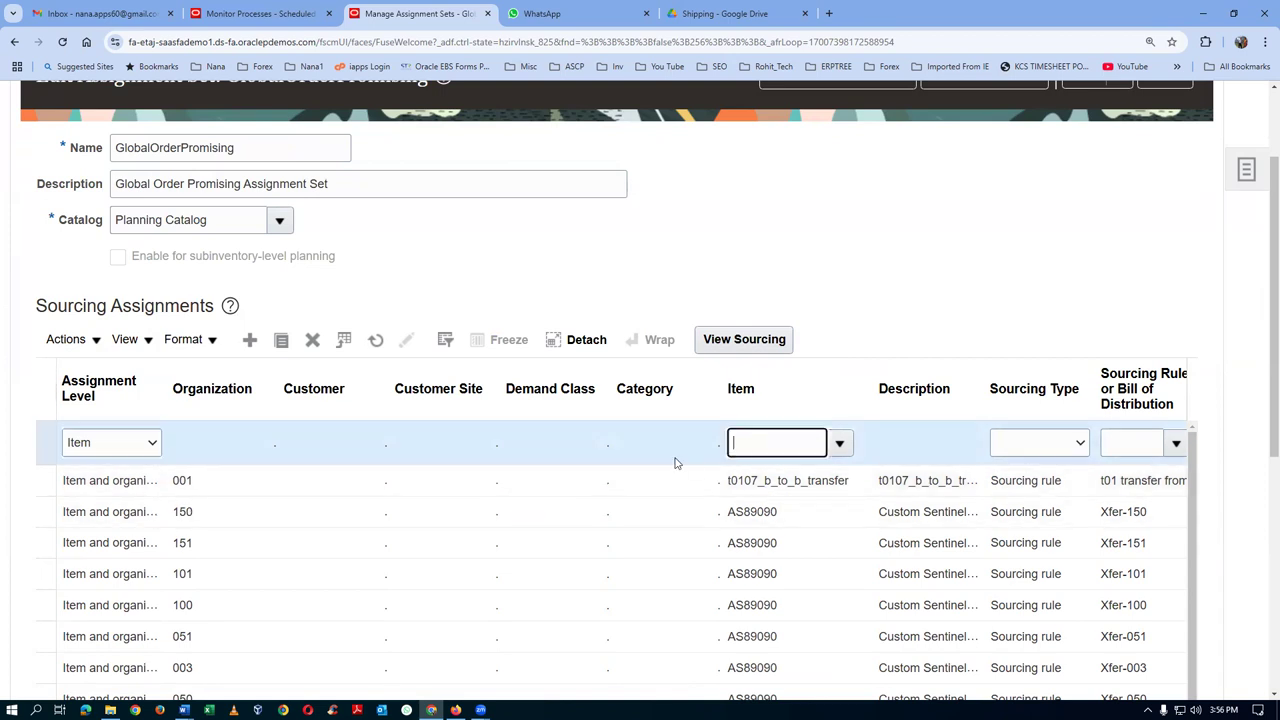
type("t0107")
key("Tab")
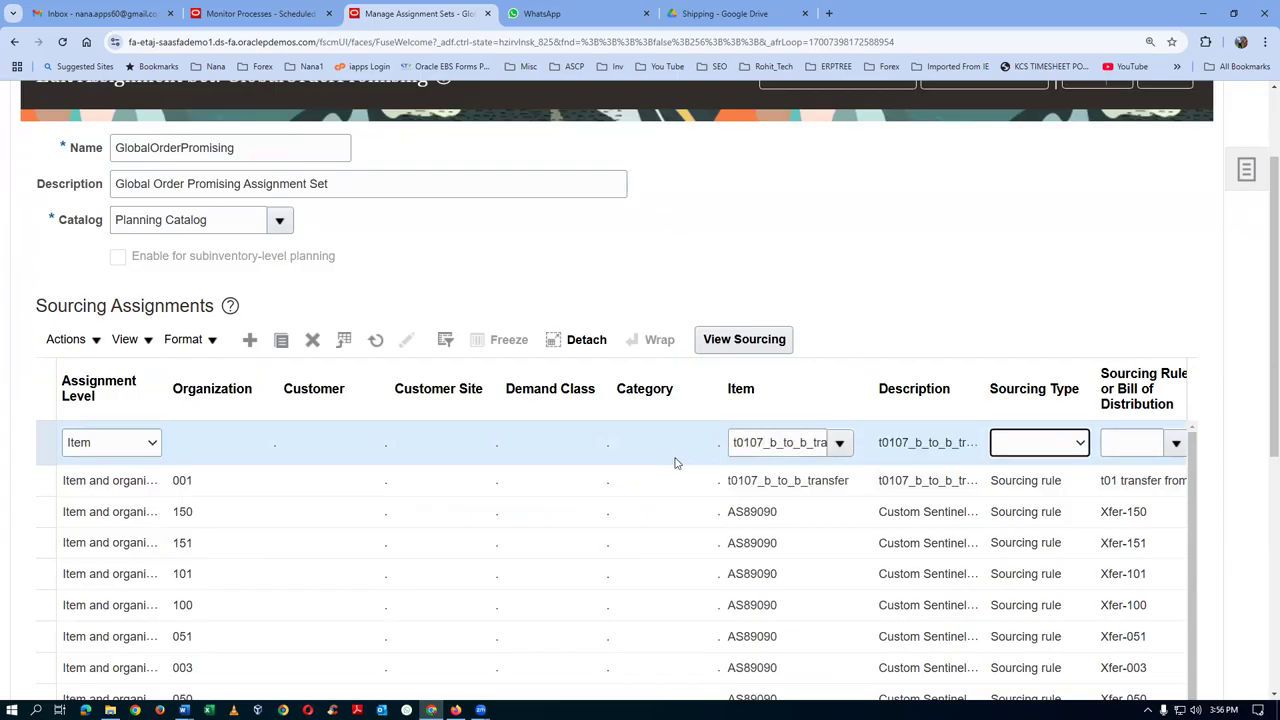
Set the item-level assignment's sourcing type to Sourcing rule and select the rule t01_ship_to_customer
left_click(1015, 444)
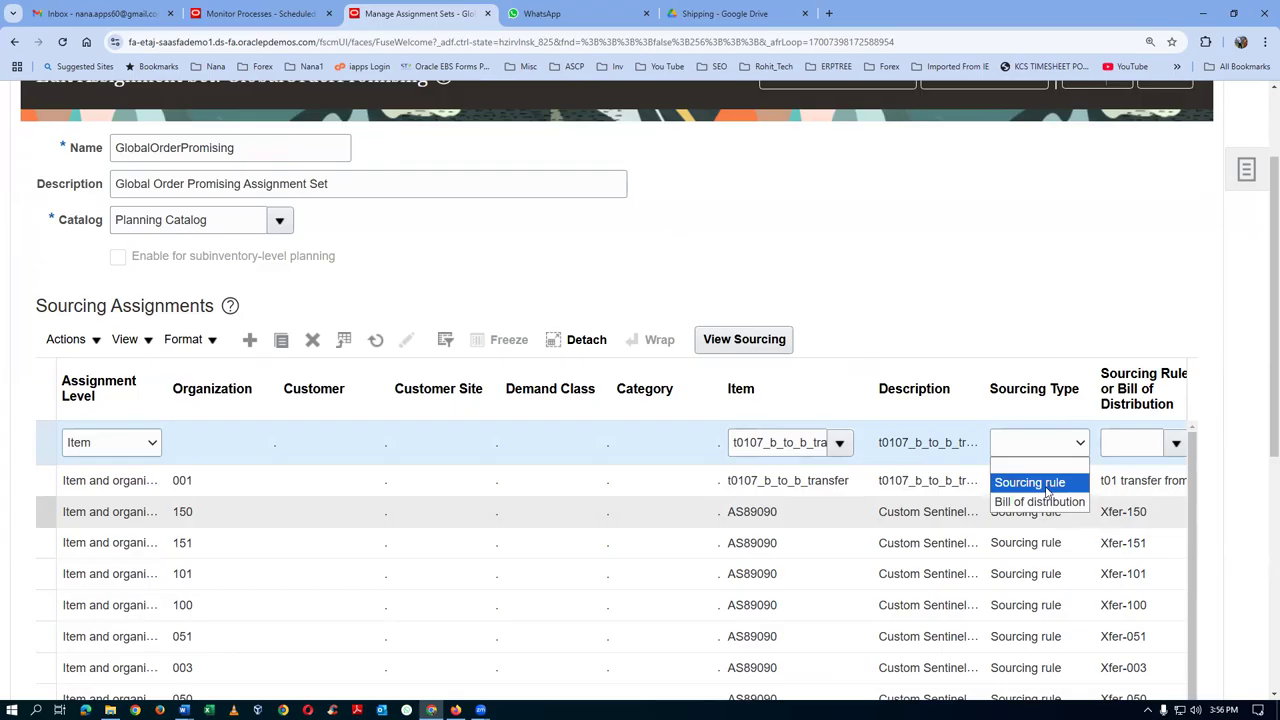
left_click(1040, 483)
left_click(1110, 444)
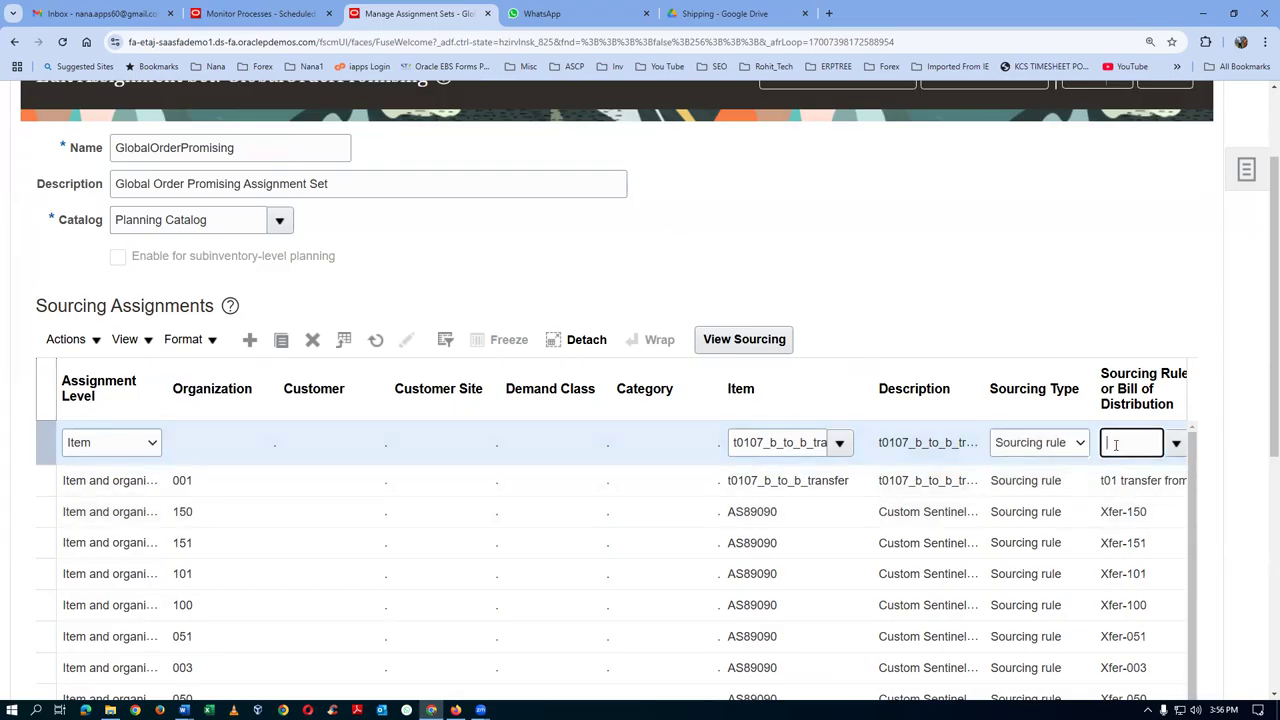
key("Tab")
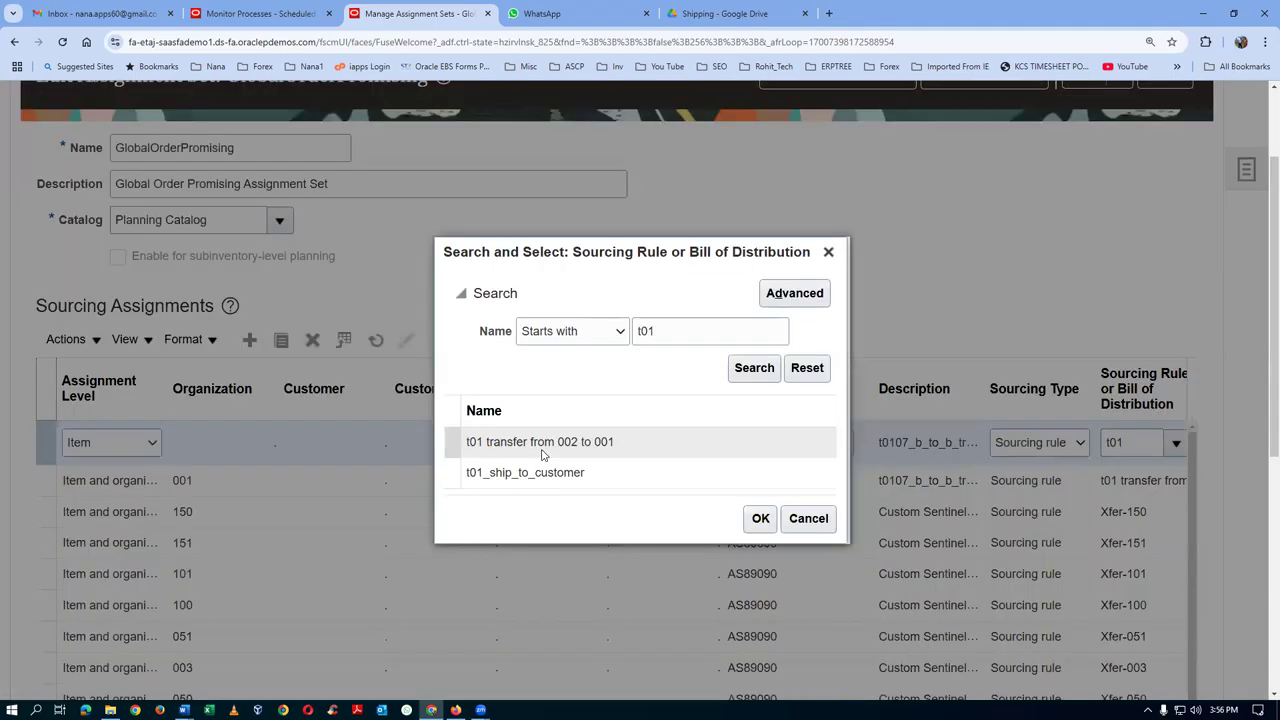
left_click(588, 478)
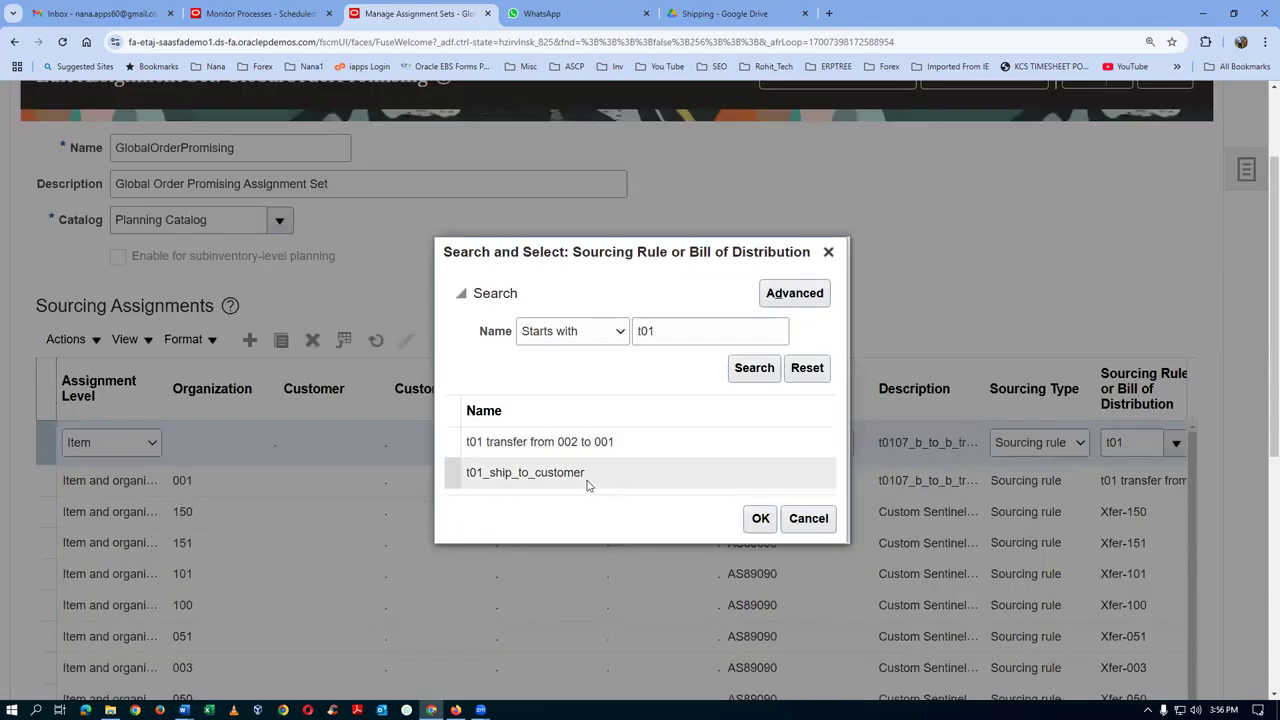
left_click(760, 518)
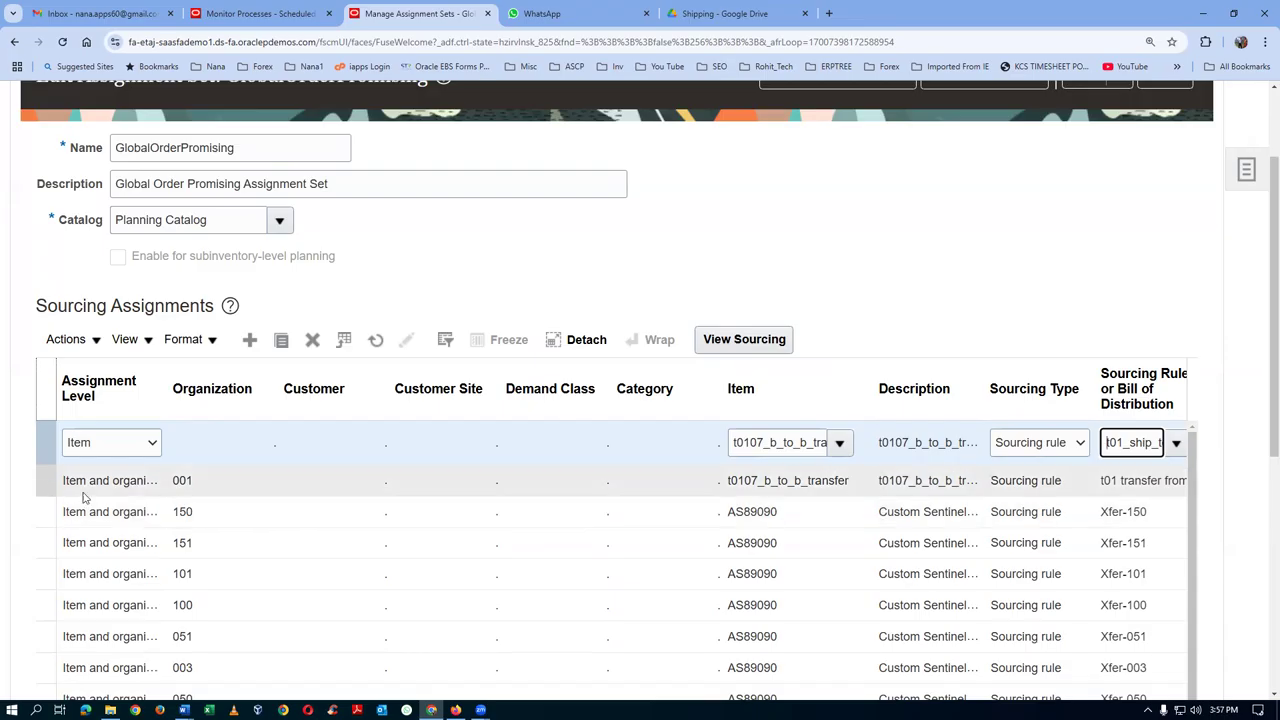
left_click(820, 177)
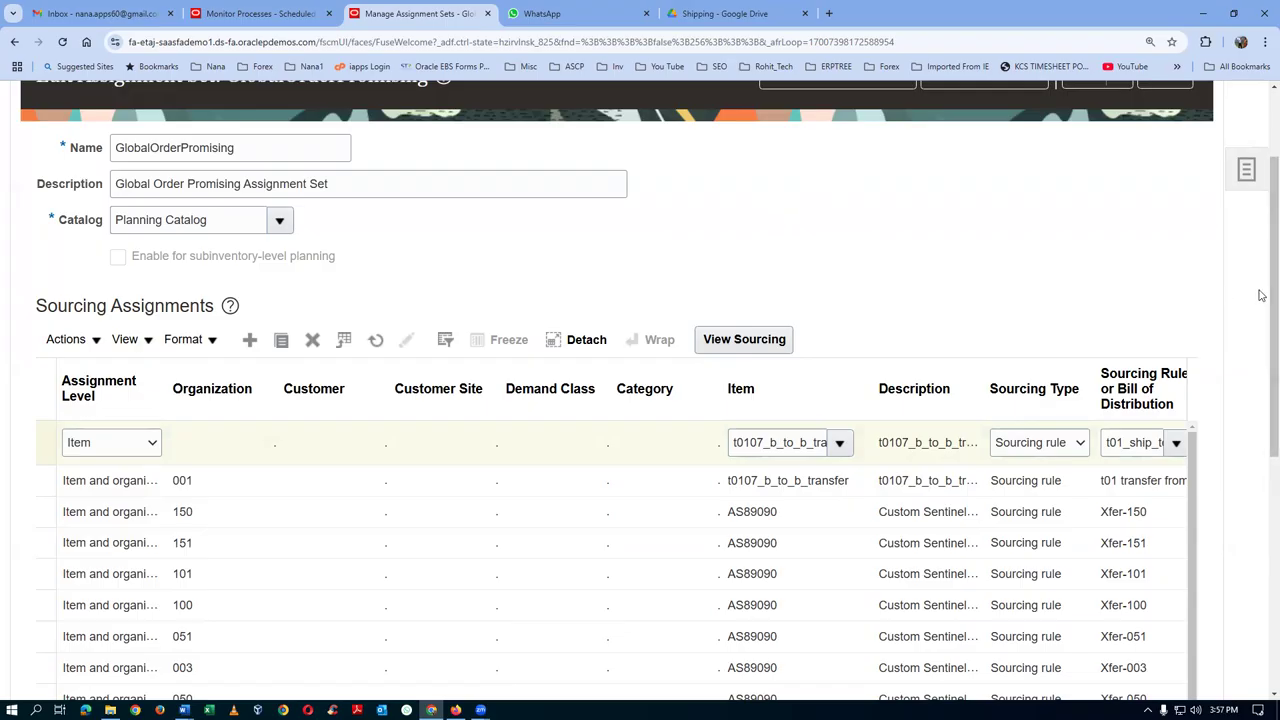
left_click(117, 446)
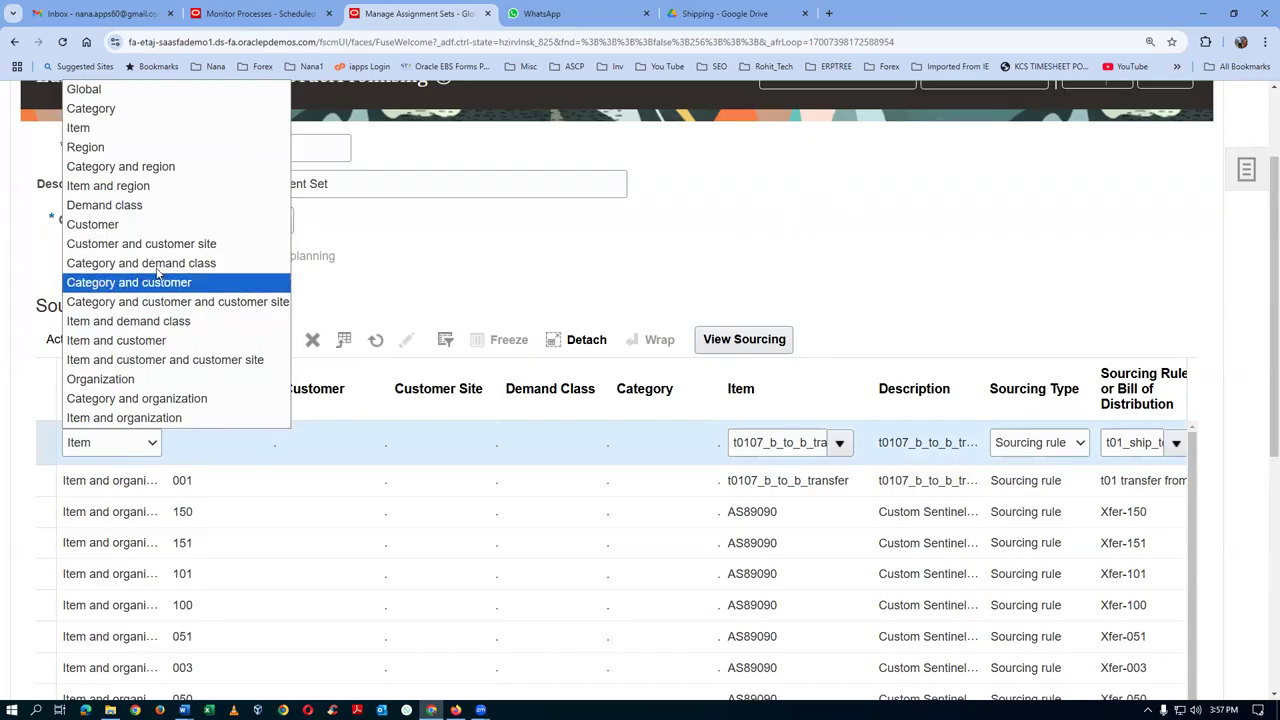
left_click(92, 447)
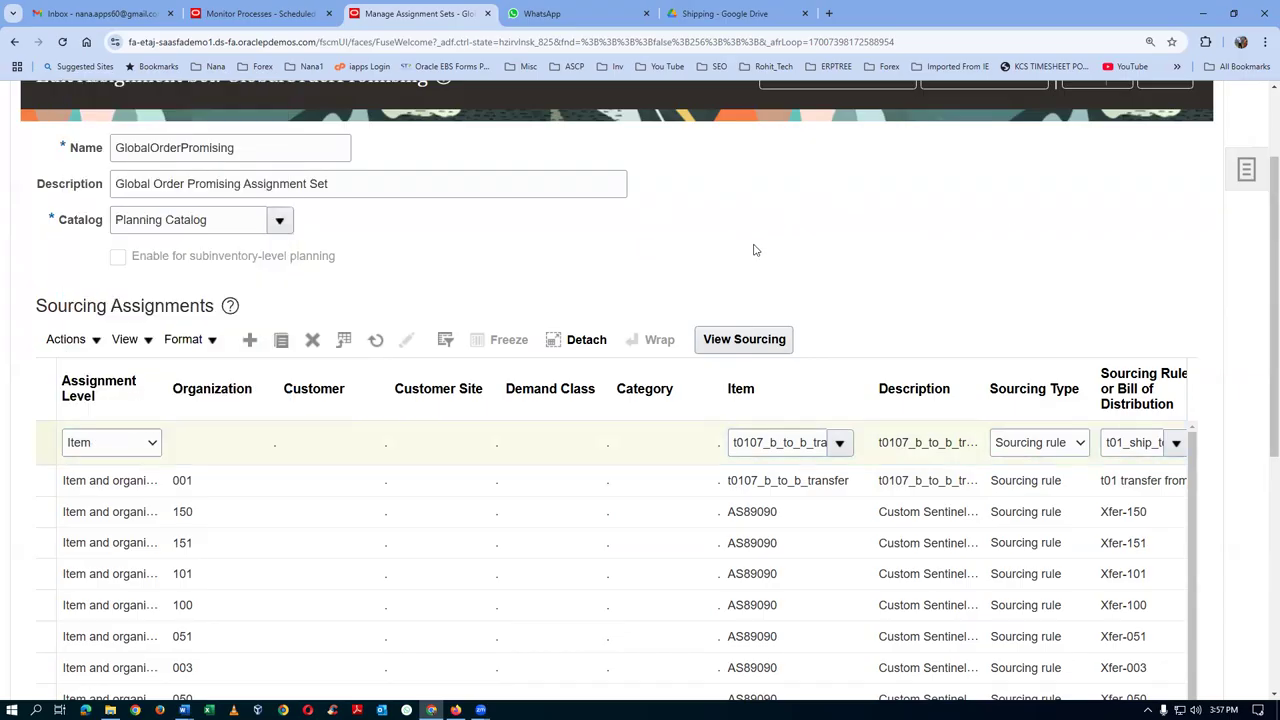
Save and close the GlobalOrderPromising assignment set and the Manage Assignment Sets page, and return to the home page
scroll(1004, 213, "up", 2)
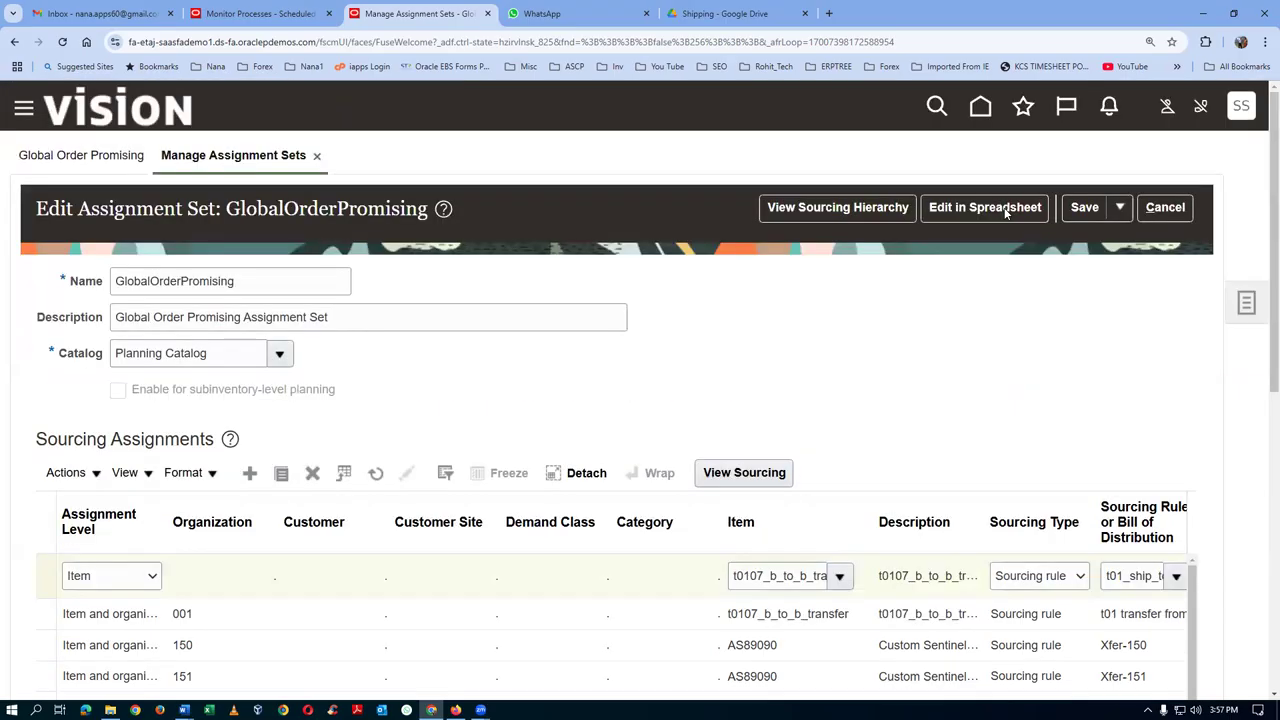
left_click(1117, 212)
left_click(1122, 238)
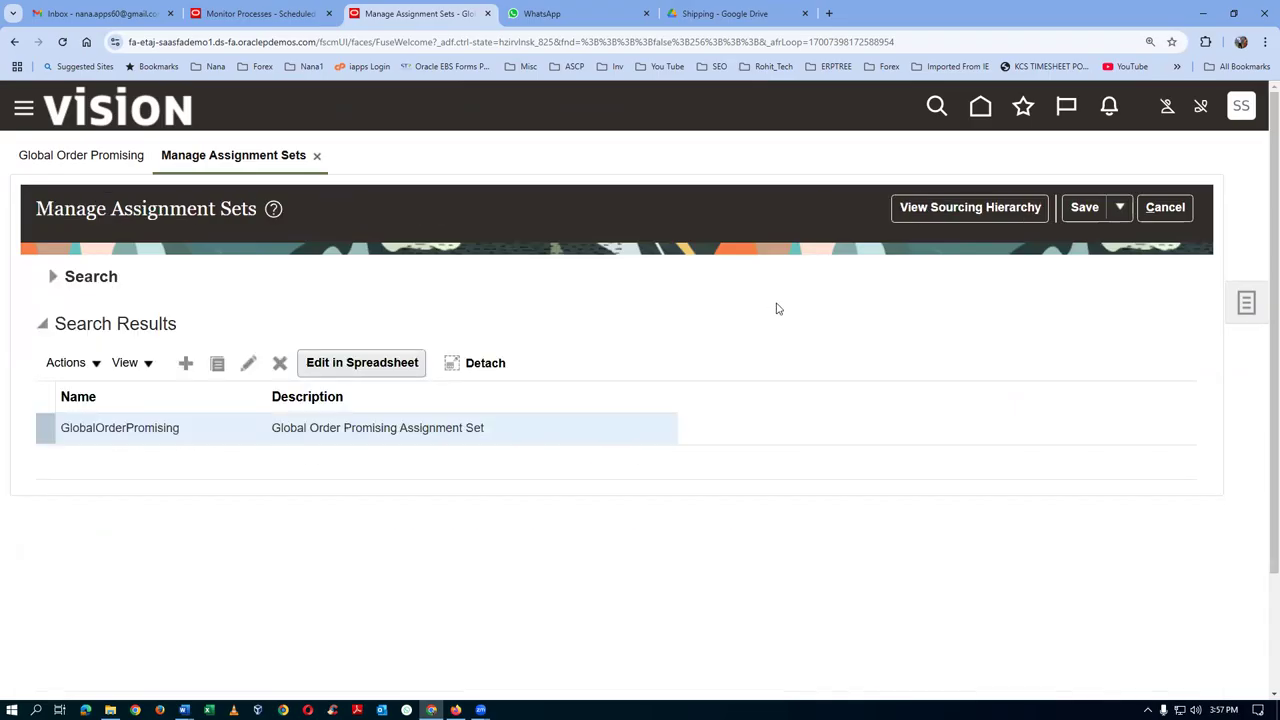
left_click(1120, 208)
left_click(1120, 242)
left_click(978, 106)
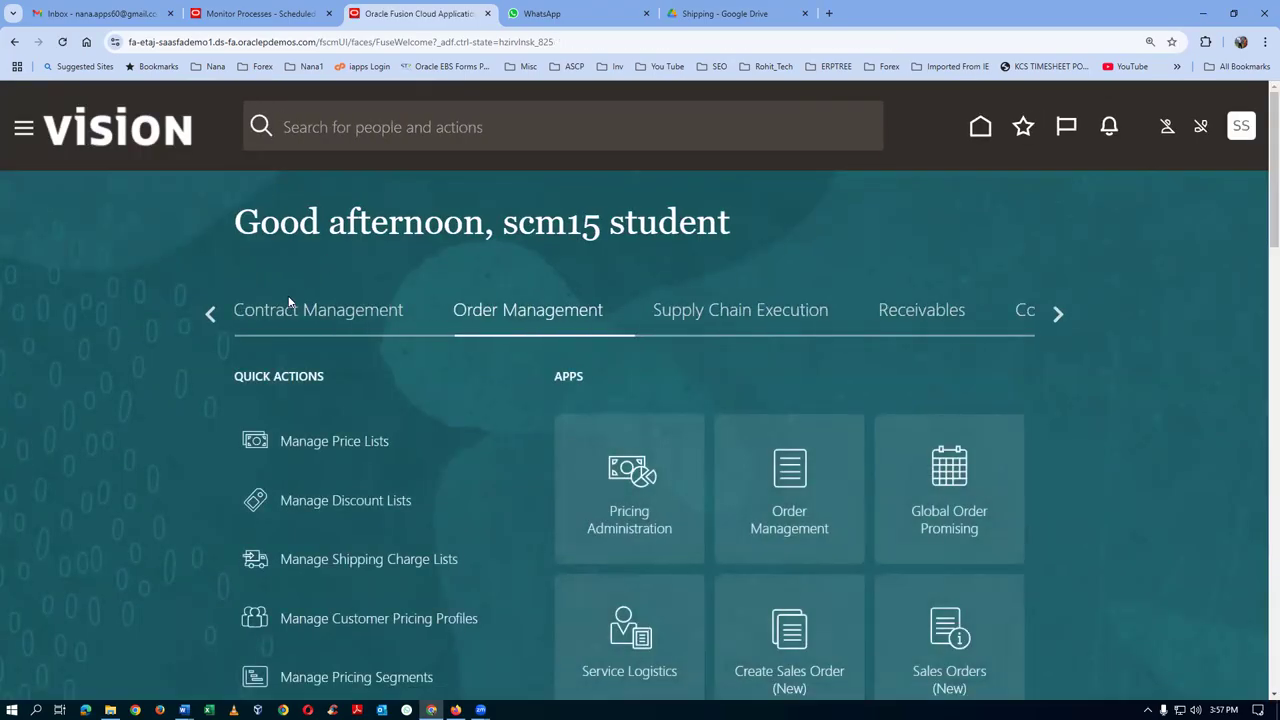
Open Plan Inputs under Supply Chain Planning and start the Collect Planning Data task
left_click(1057, 312)
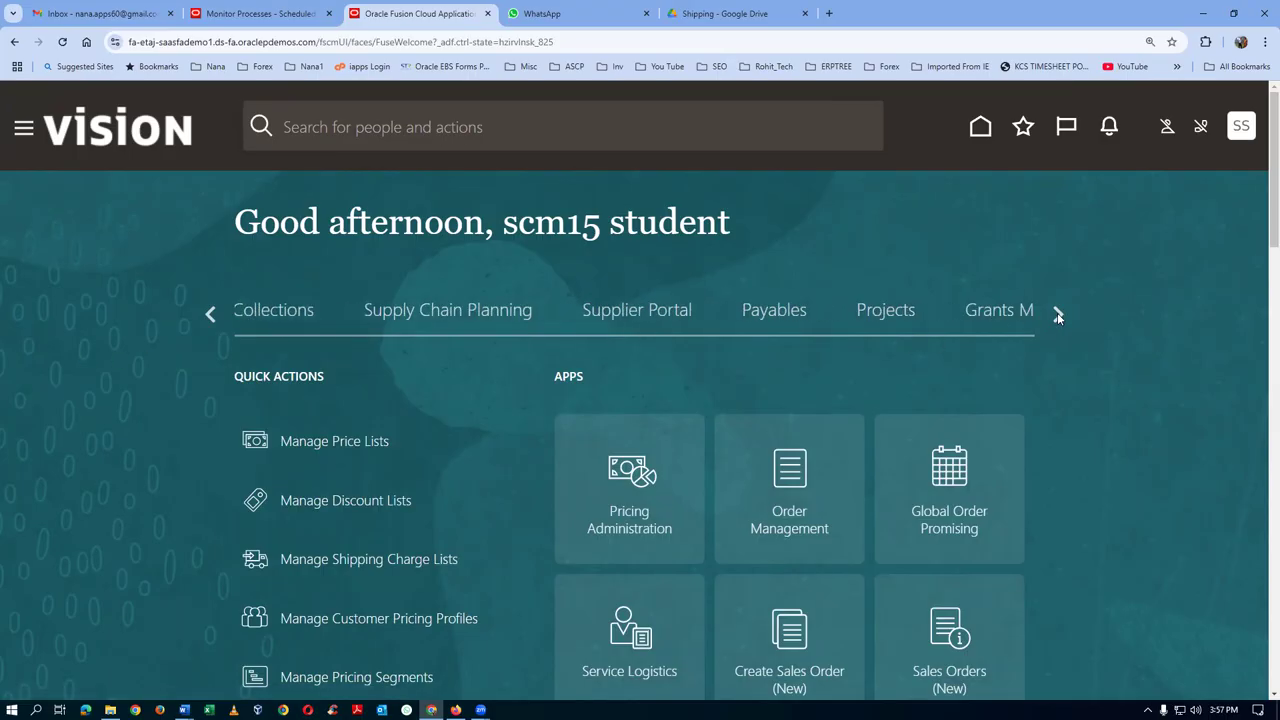
left_click(420, 313)
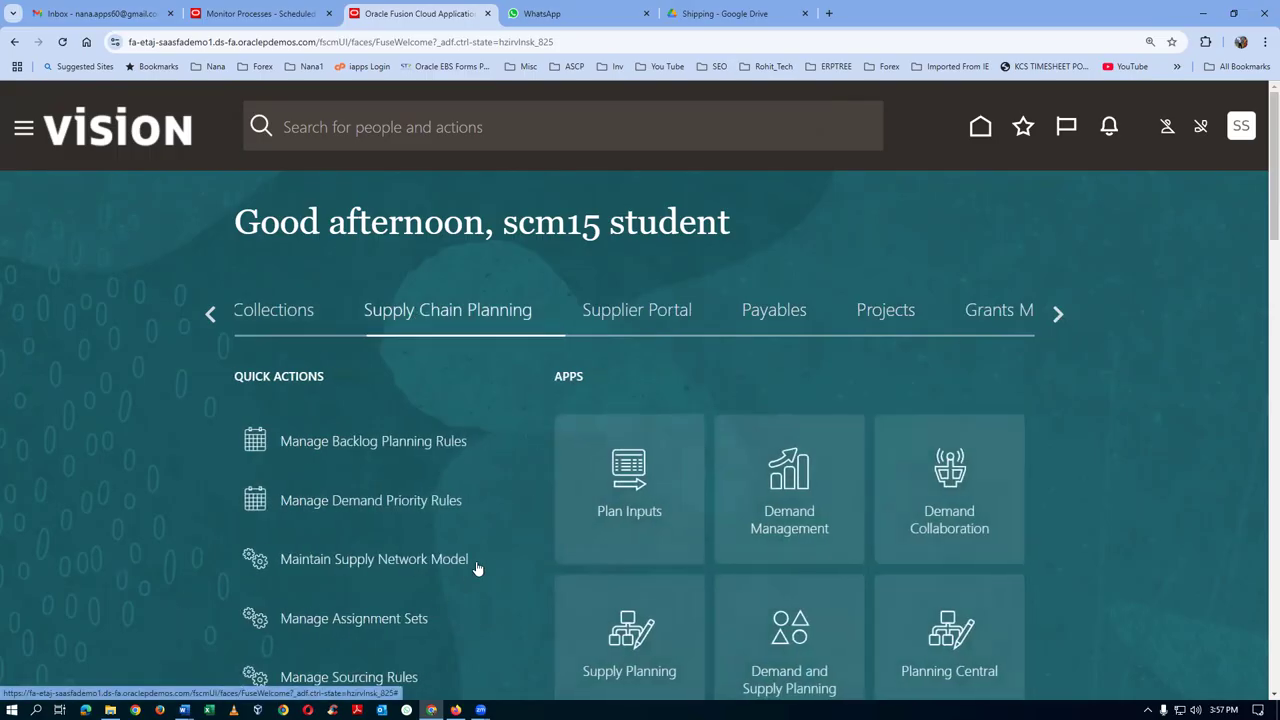
left_click(648, 506)
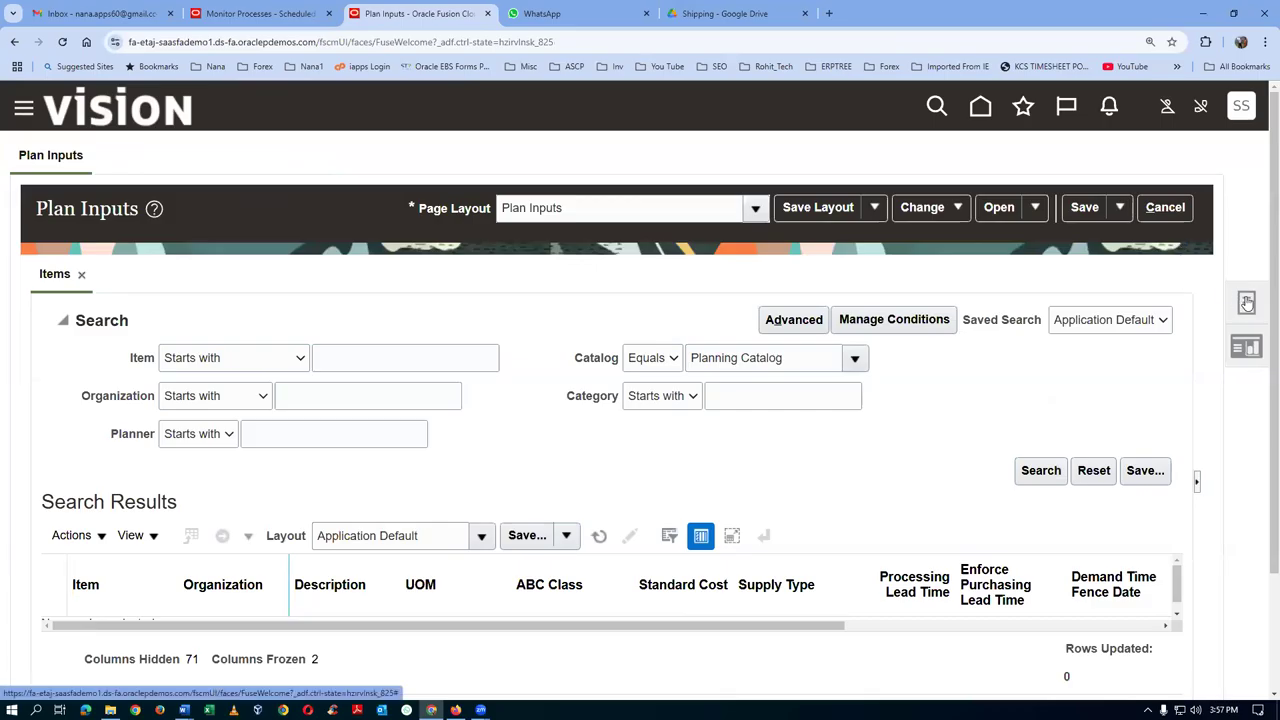
left_click(1246, 303)
left_click(1160, 172)
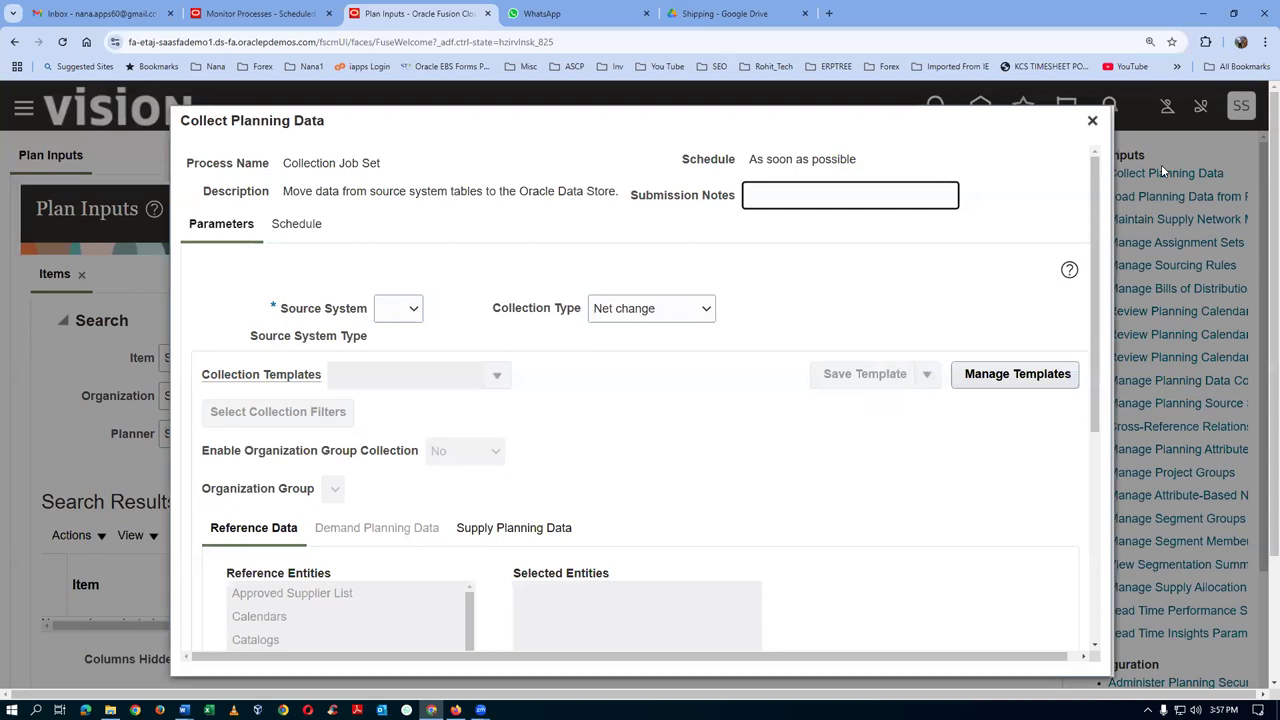
Set the planning data collection's source system to OPS and its collection type to Targeted
left_click(393, 316)
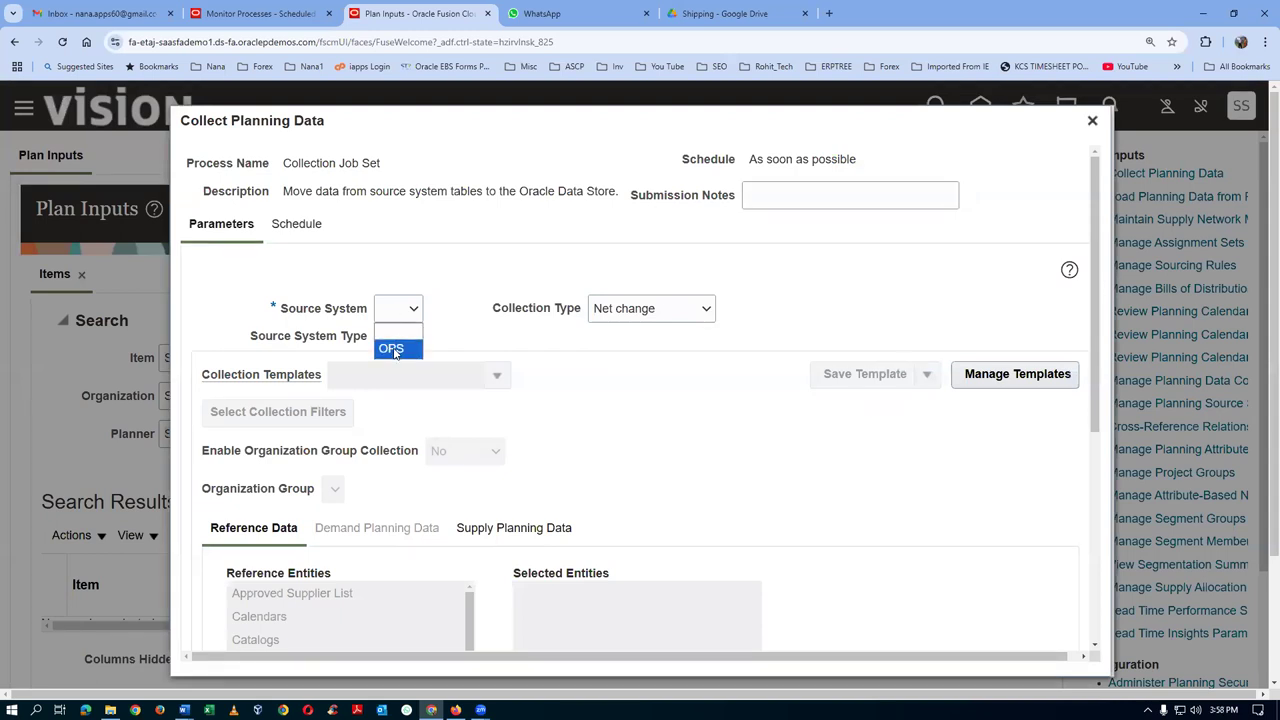
left_click(393, 346)
left_click(643, 314)
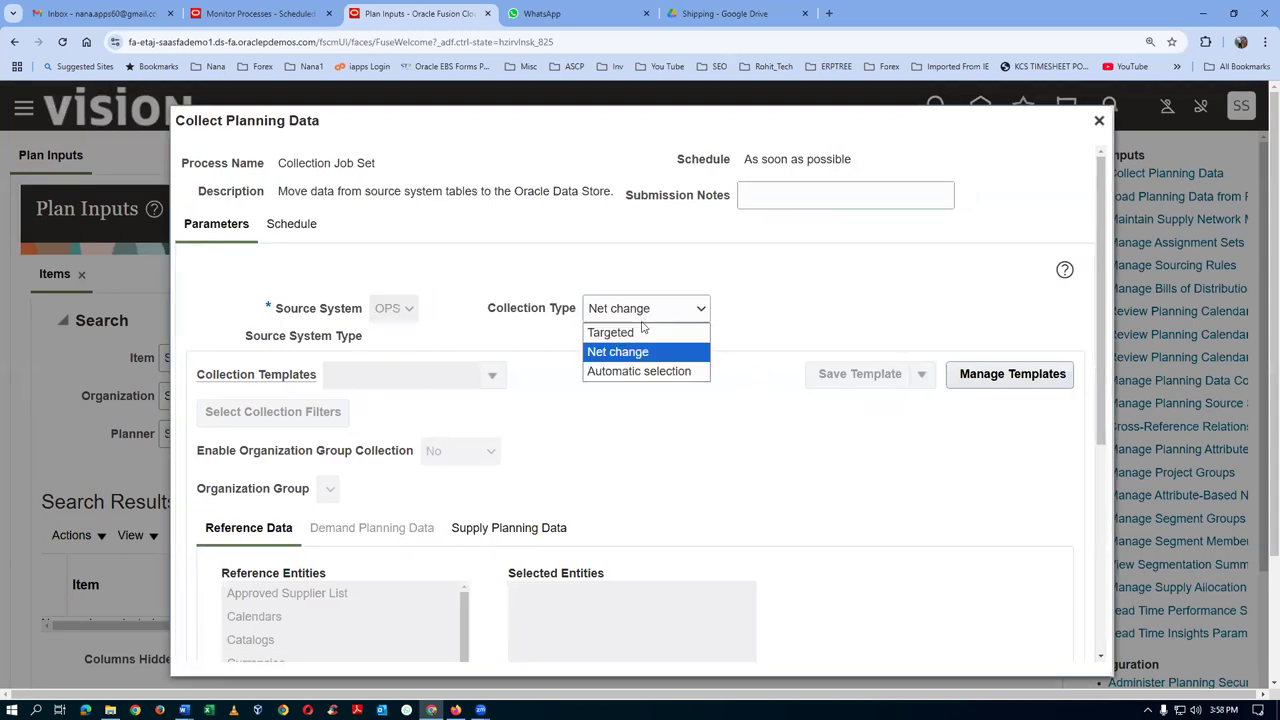
left_click(652, 330)
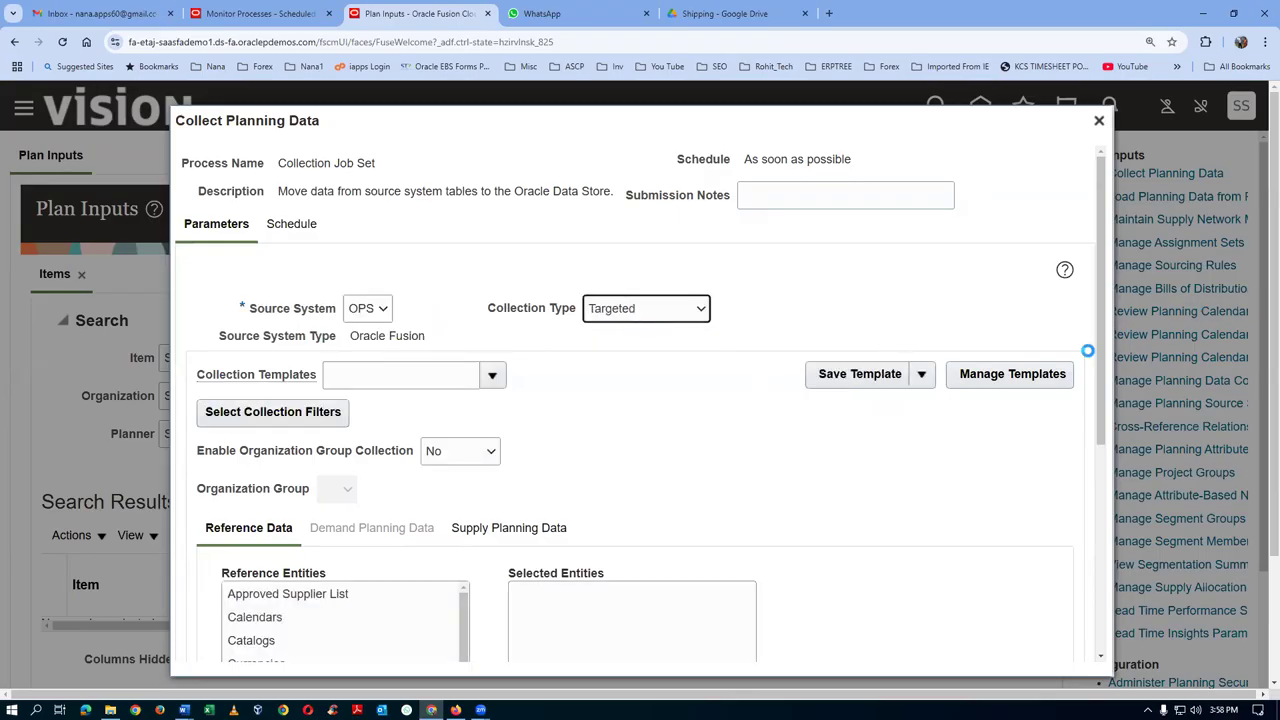
scroll(1101, 353, "down", 4)
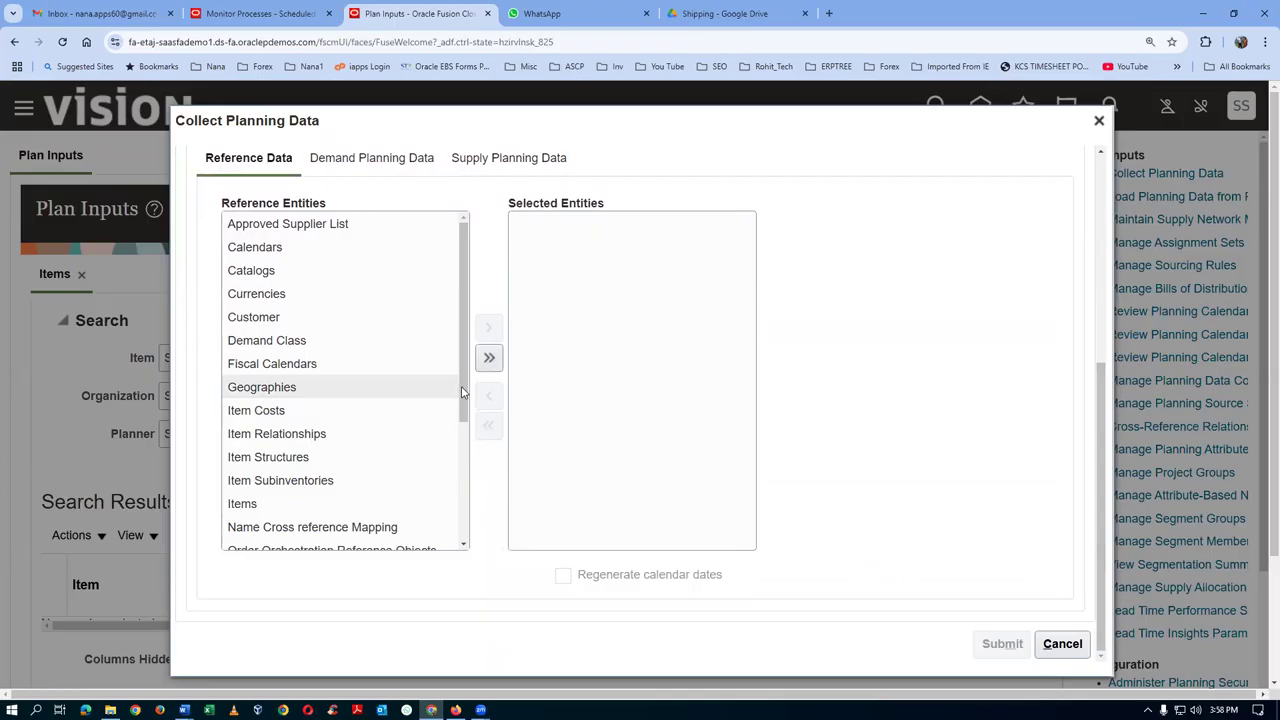
Add Order Orchestration Reference Objects to the selected reference entities, submit the planning data collection and acknowledge the submission
scroll(455, 410, "down", 1)
left_click(375, 490)
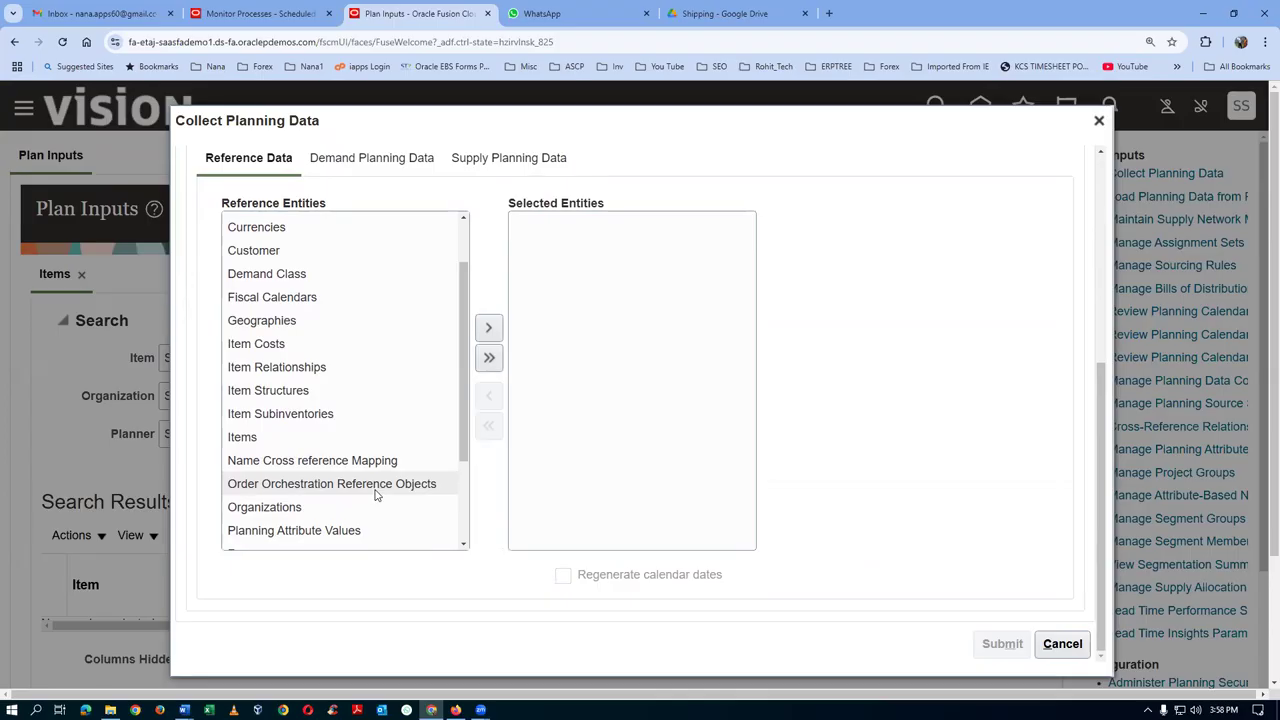
left_click(488, 327)
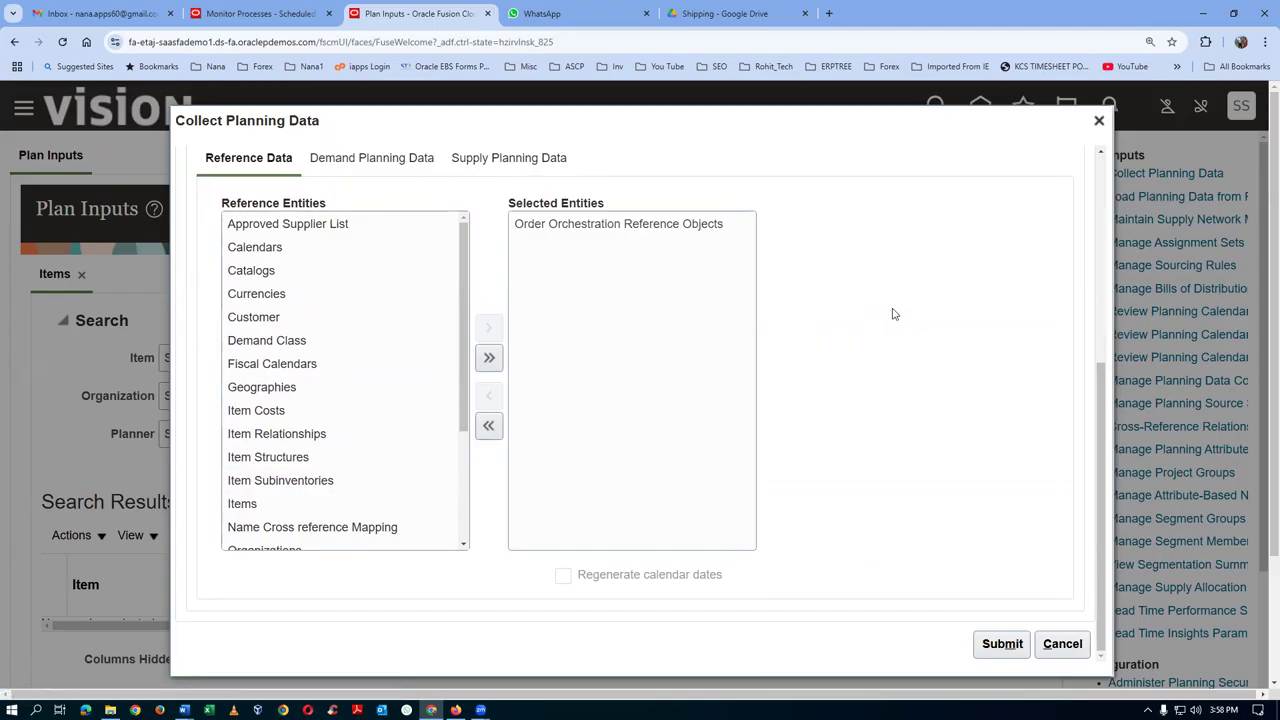
left_click(605, 230)
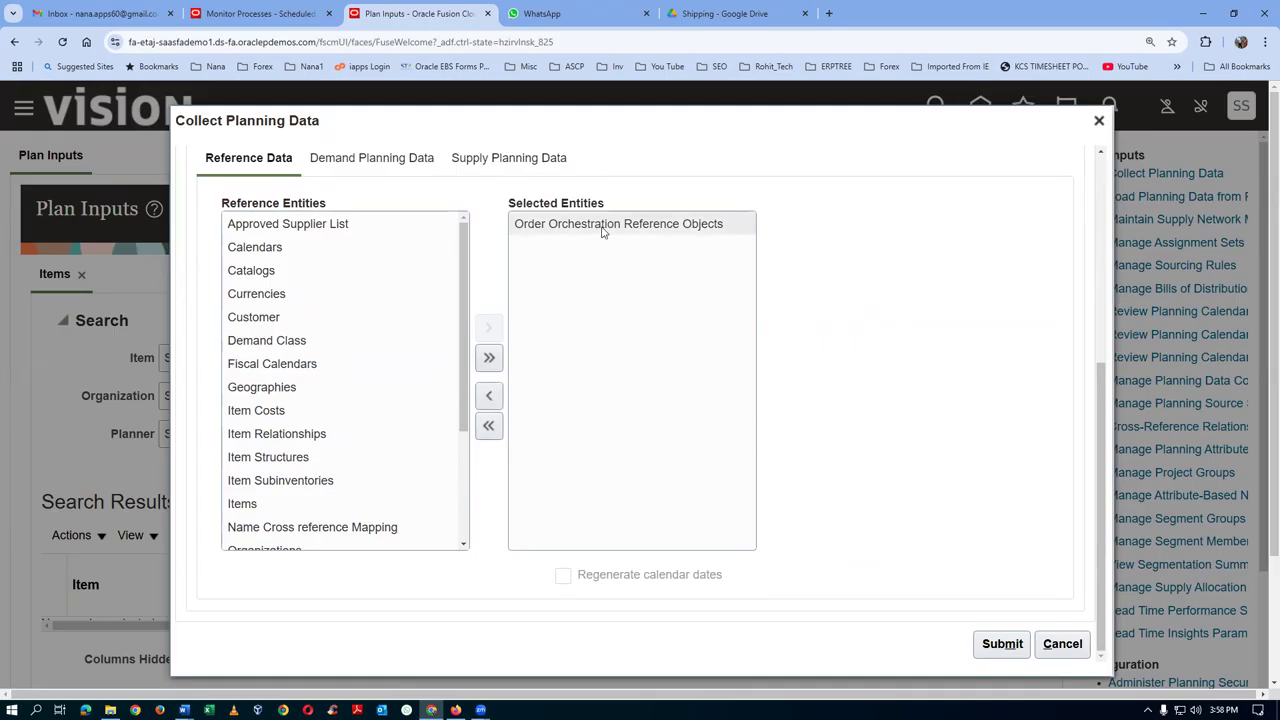
left_click(1003, 644)
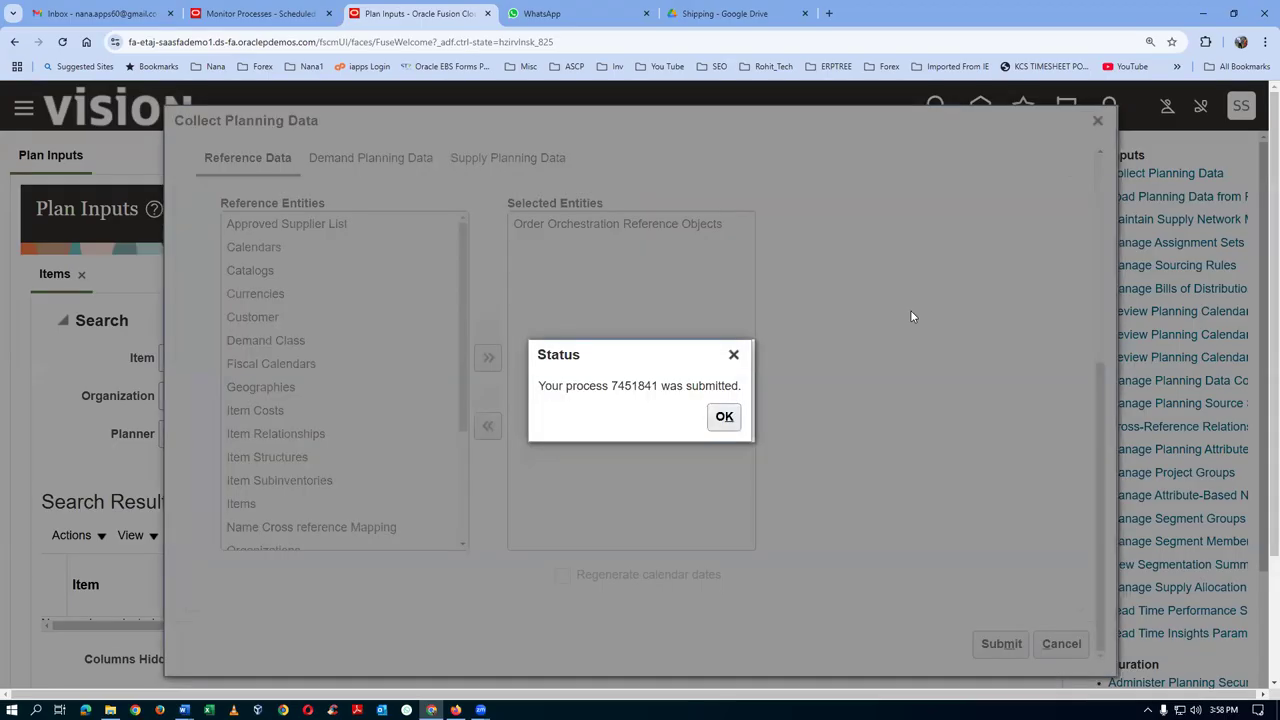
left_click(730, 417)
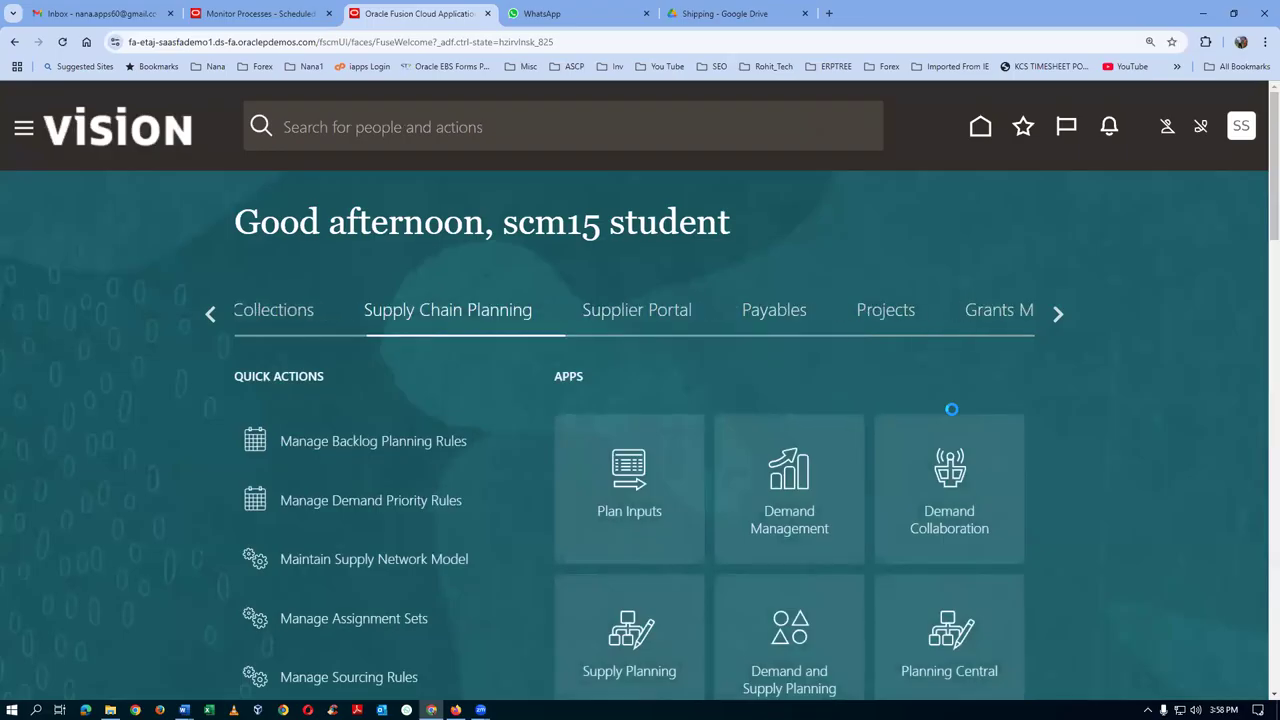
Open Scheduled Processes under Tools from the home page
left_click(1057, 318)
left_click(1057, 318)
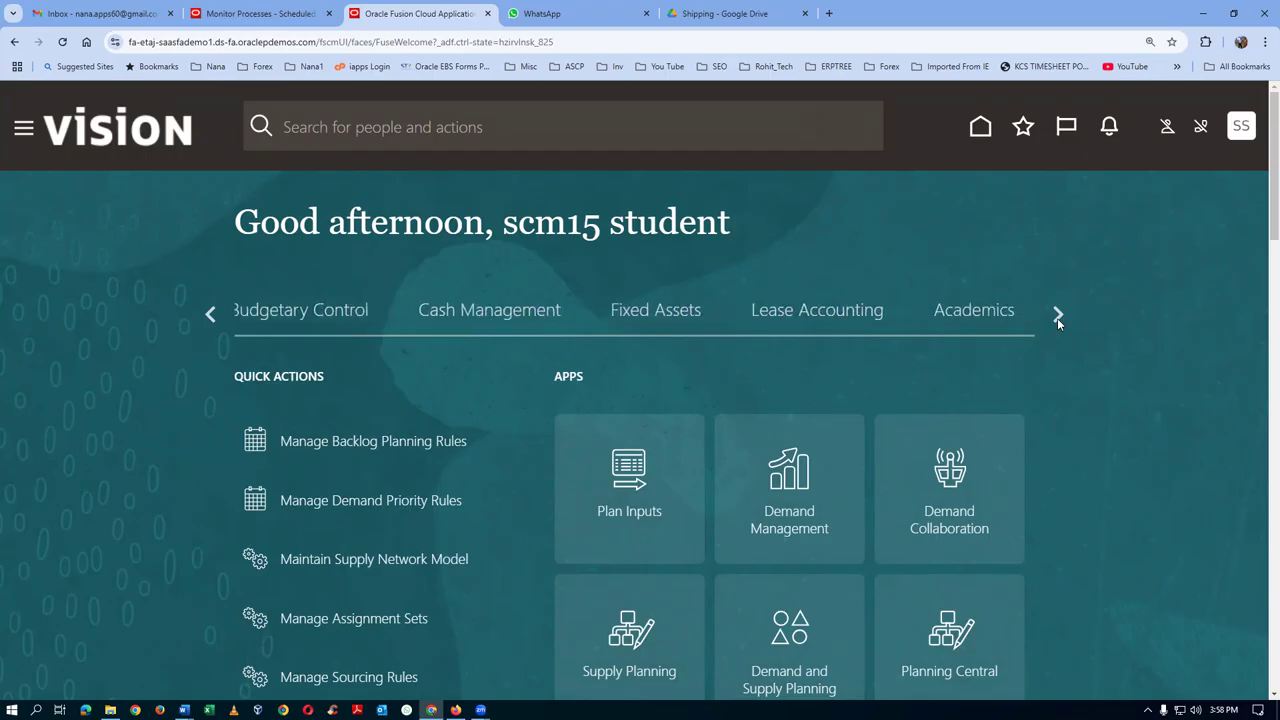
left_click(1057, 318)
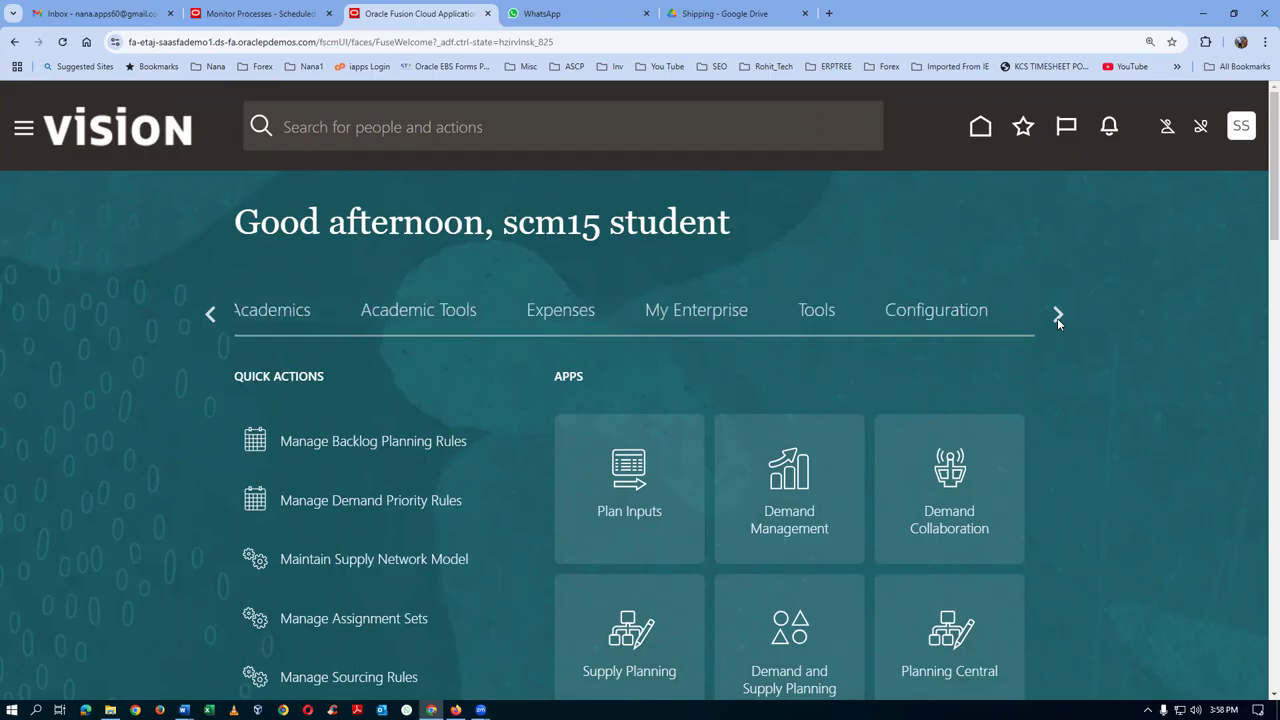
left_click(806, 316)
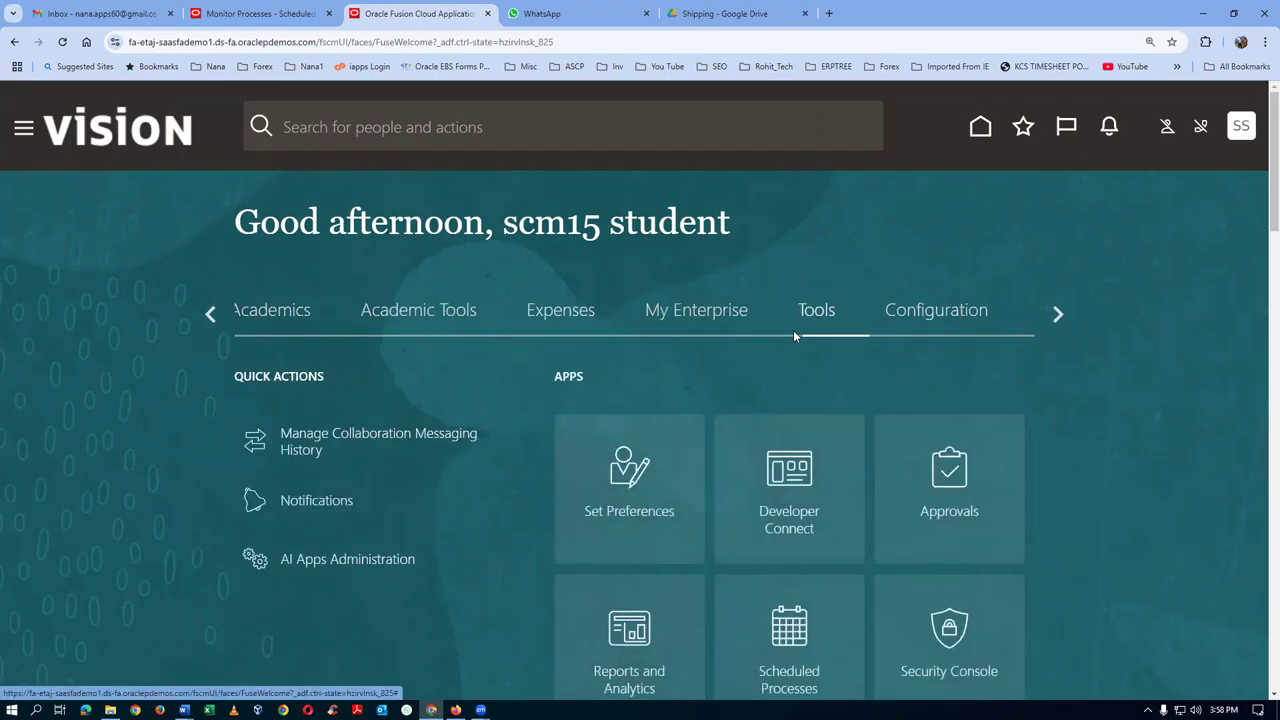
scroll(716, 487, "down", 1)
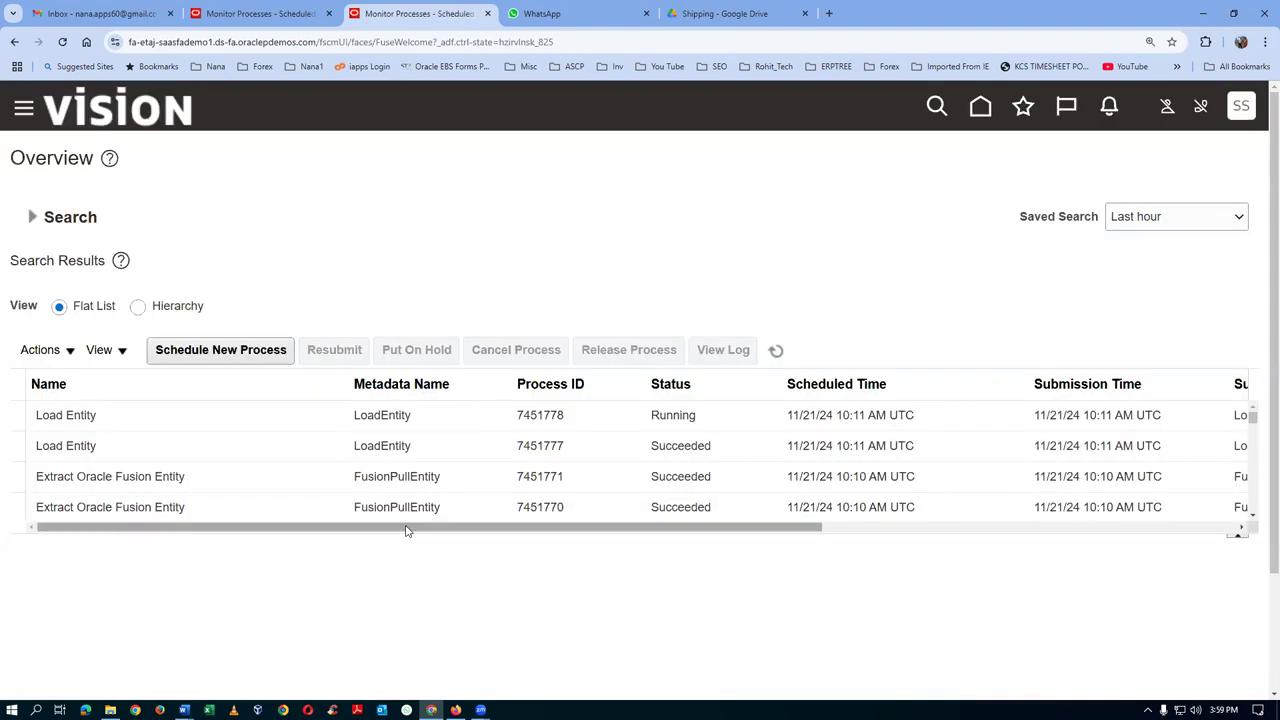
Enlarge the process list and rerun the search of the last hour's processes to check the collection's status
left_click_drag(403, 537, 409, 640)
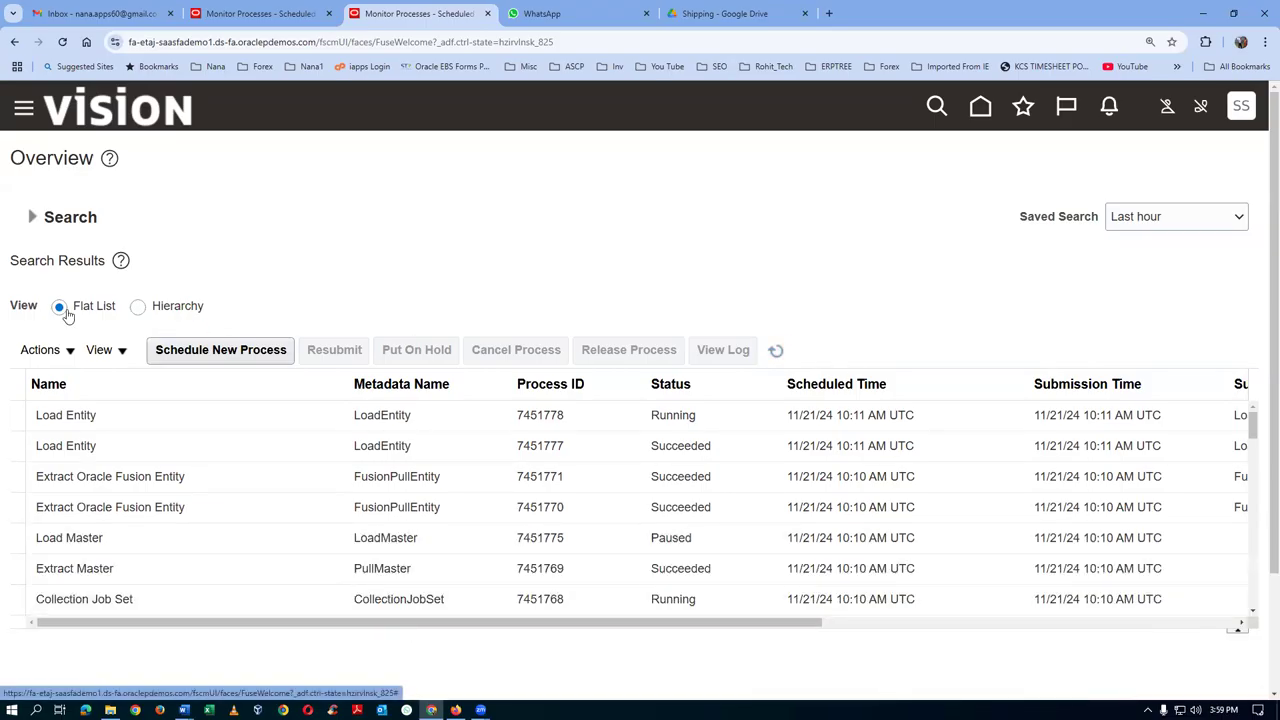
left_click(32, 217)
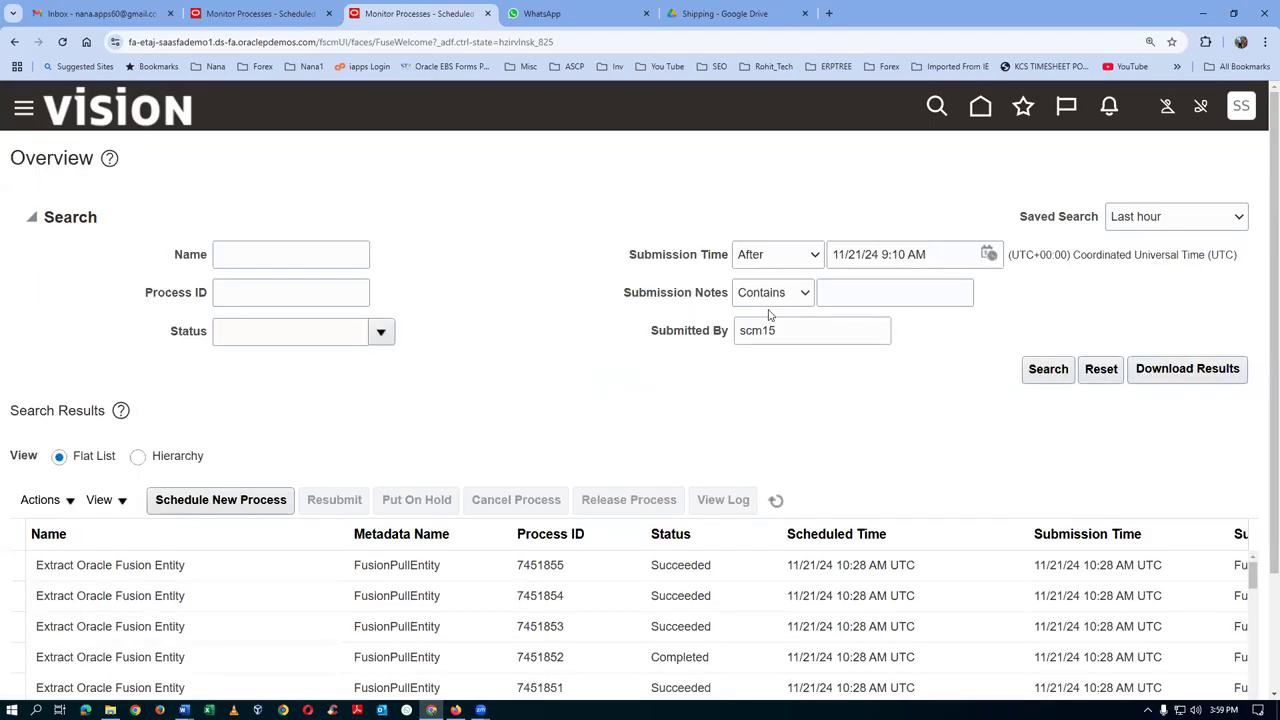
left_click(1050, 368)
scroll(621, 418, "down", 3)
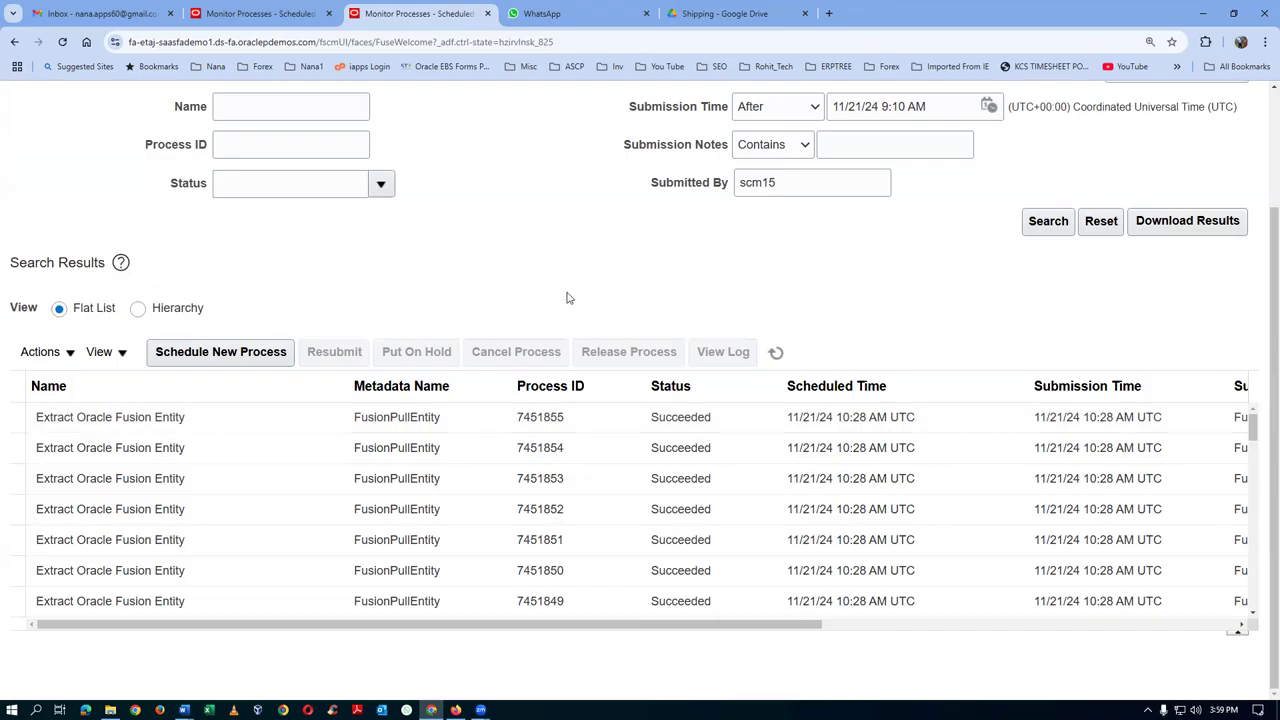
key("Tab")
scroll(787, 276, "up", 2)
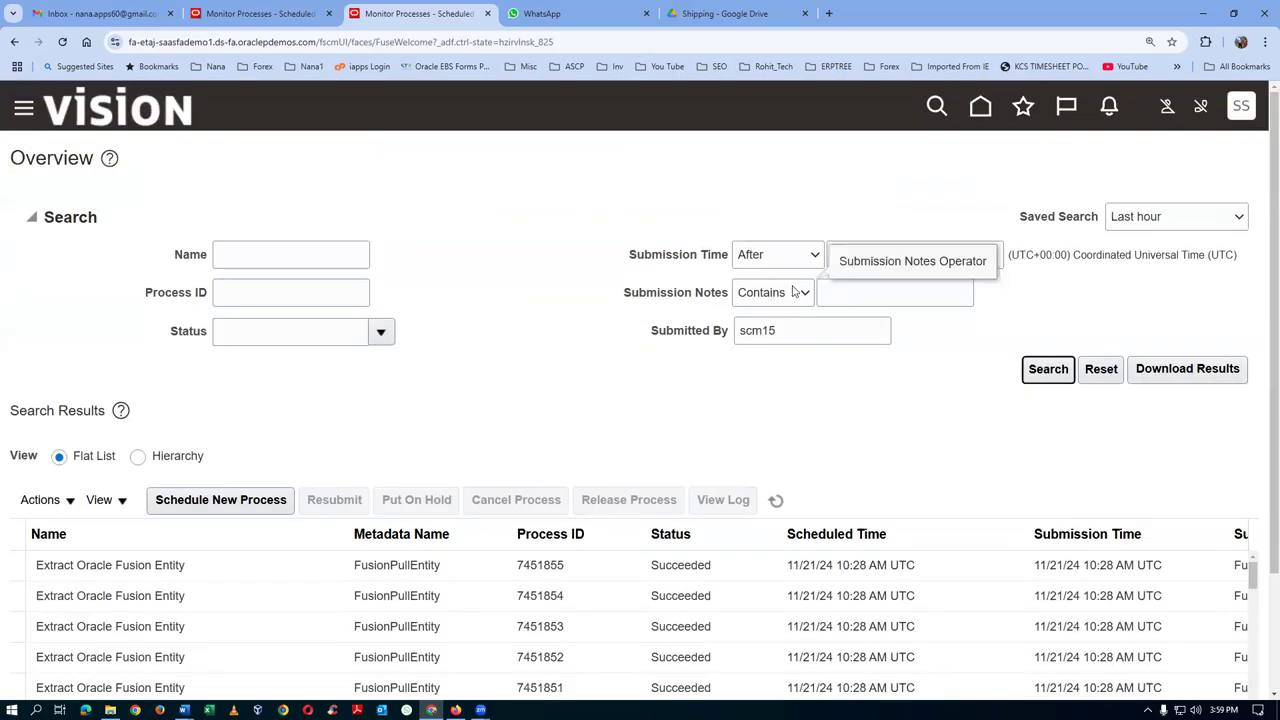
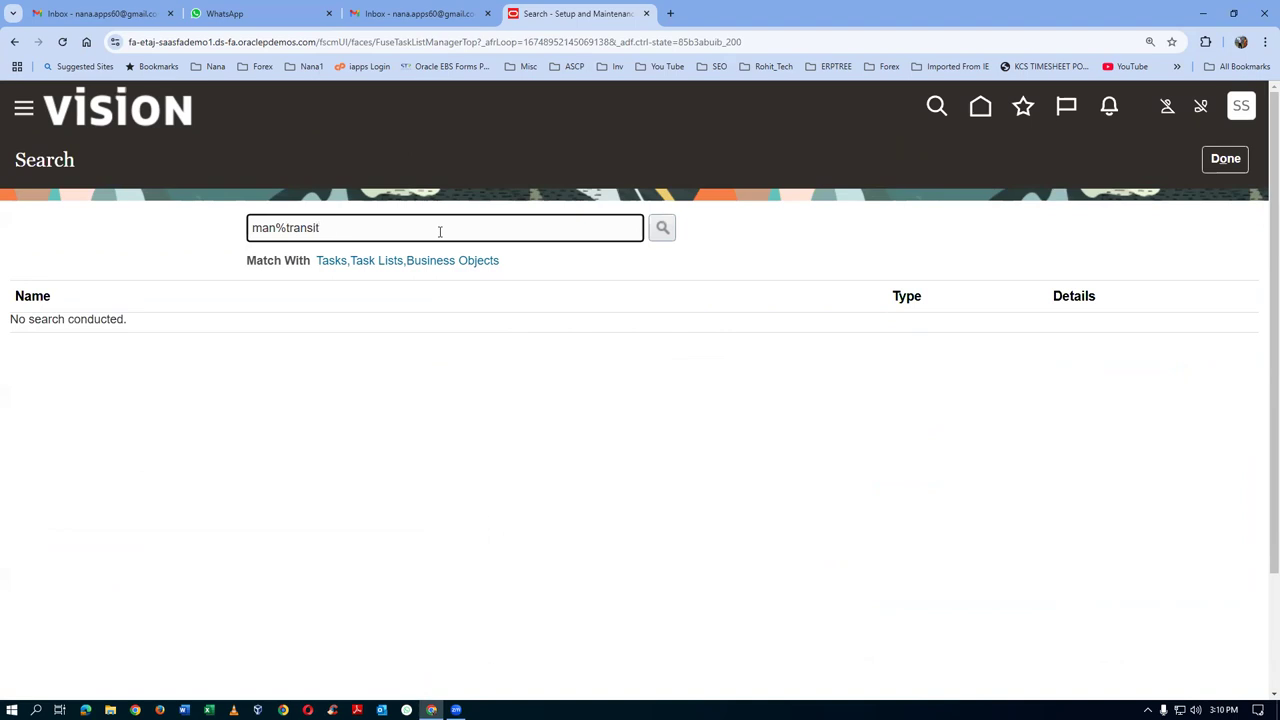
Search the setup tasks for man%transit%times% and open Manage Transit Times
type("%times%")
key("Return")
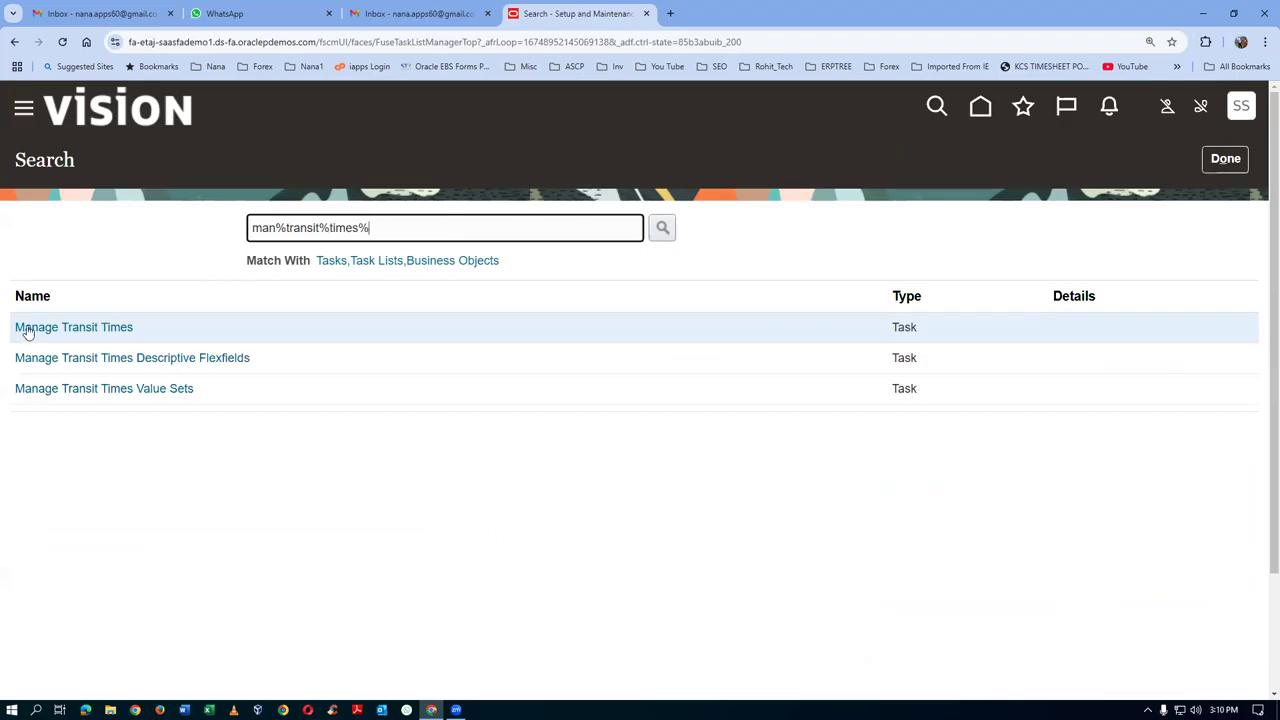
left_click(68, 330)
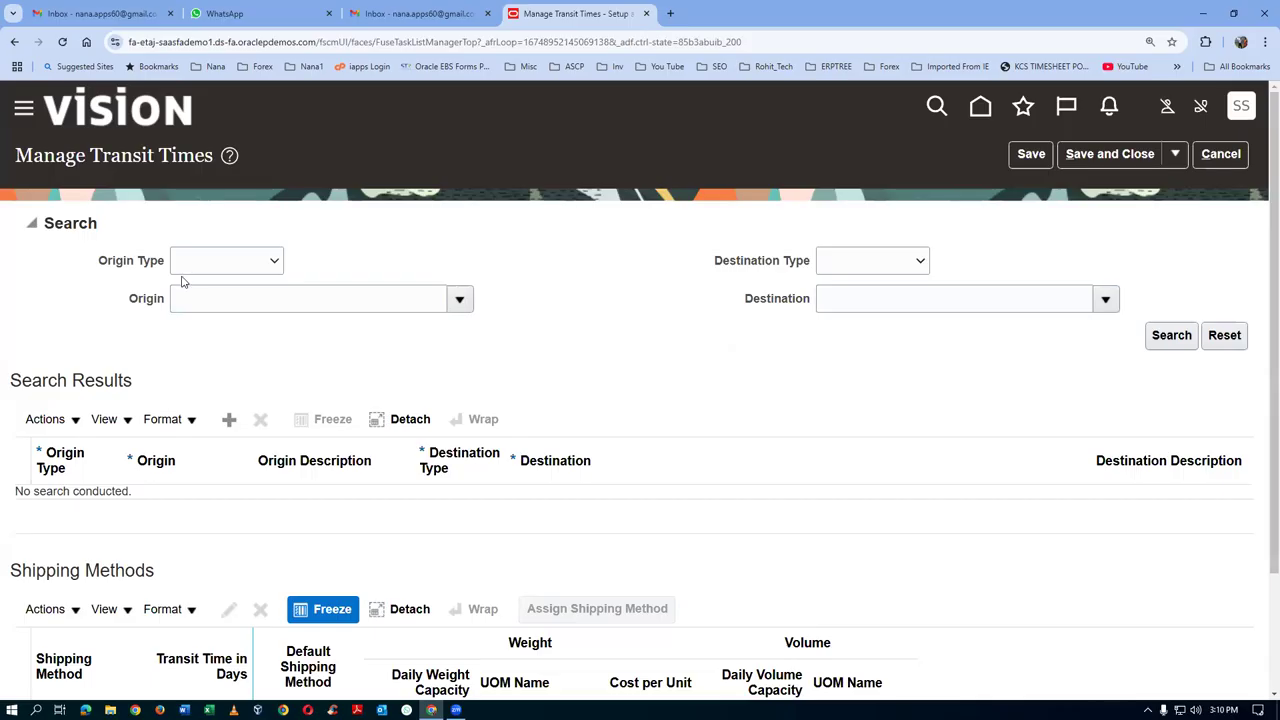
Search the transit times with origin type Internal location and origin Atlanta
left_click(197, 266)
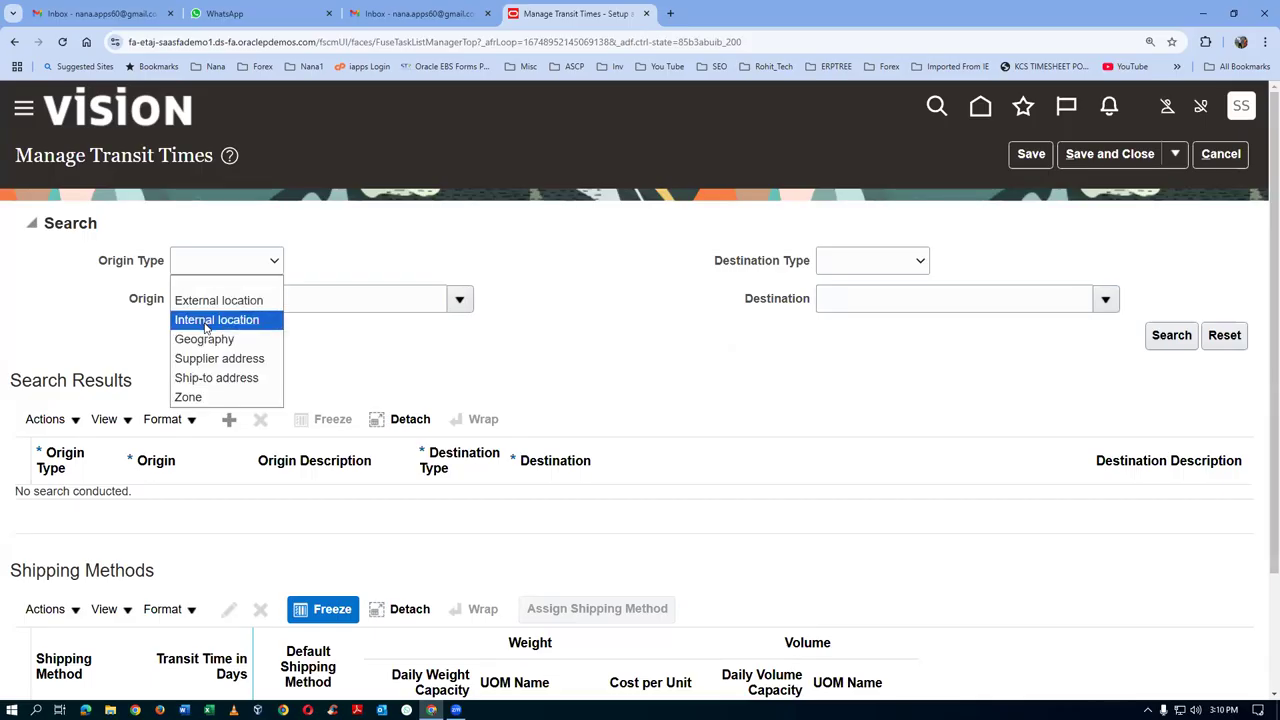
left_click(206, 322)
left_click(214, 301)
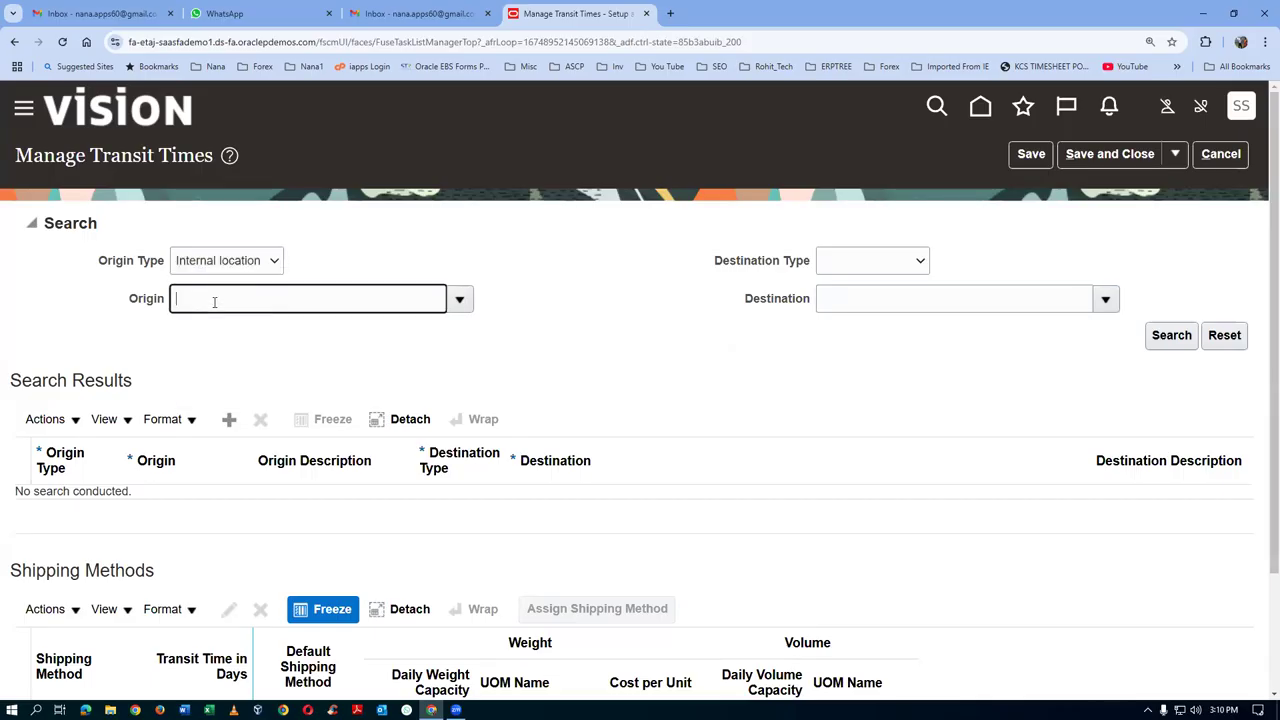
type("Atlanta")
key("Tab")
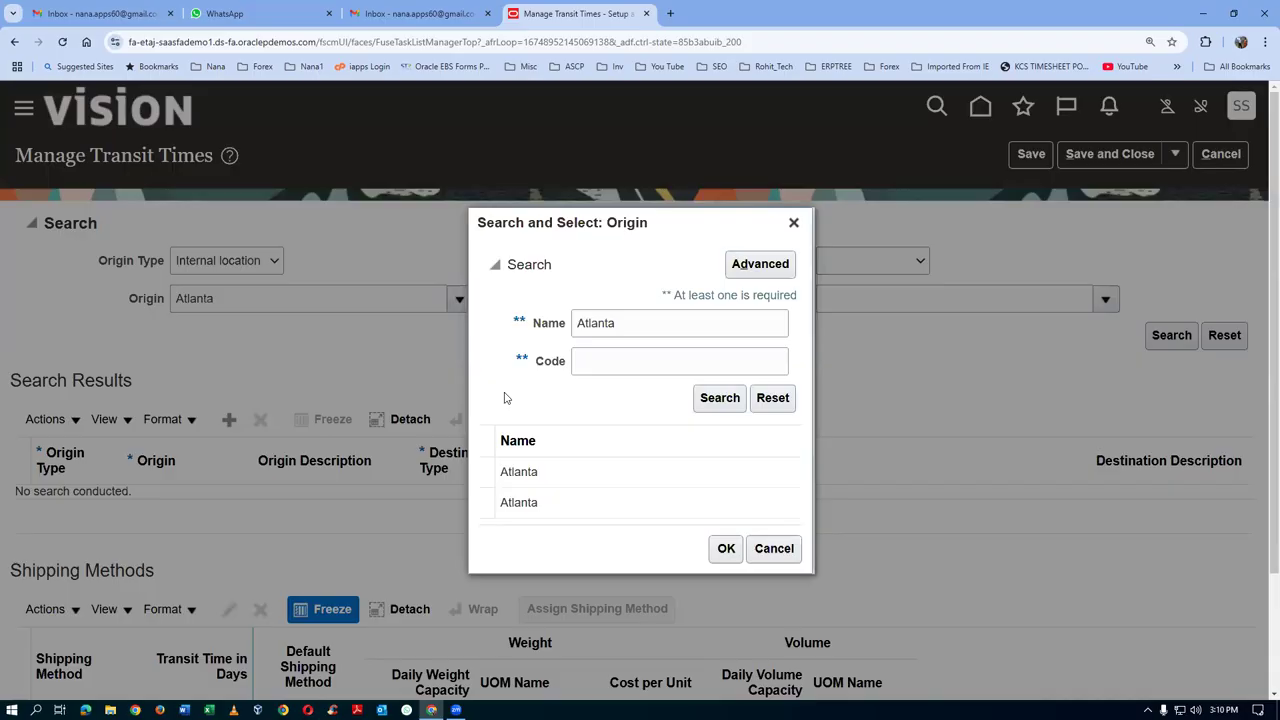
left_click(546, 474)
left_click(729, 550)
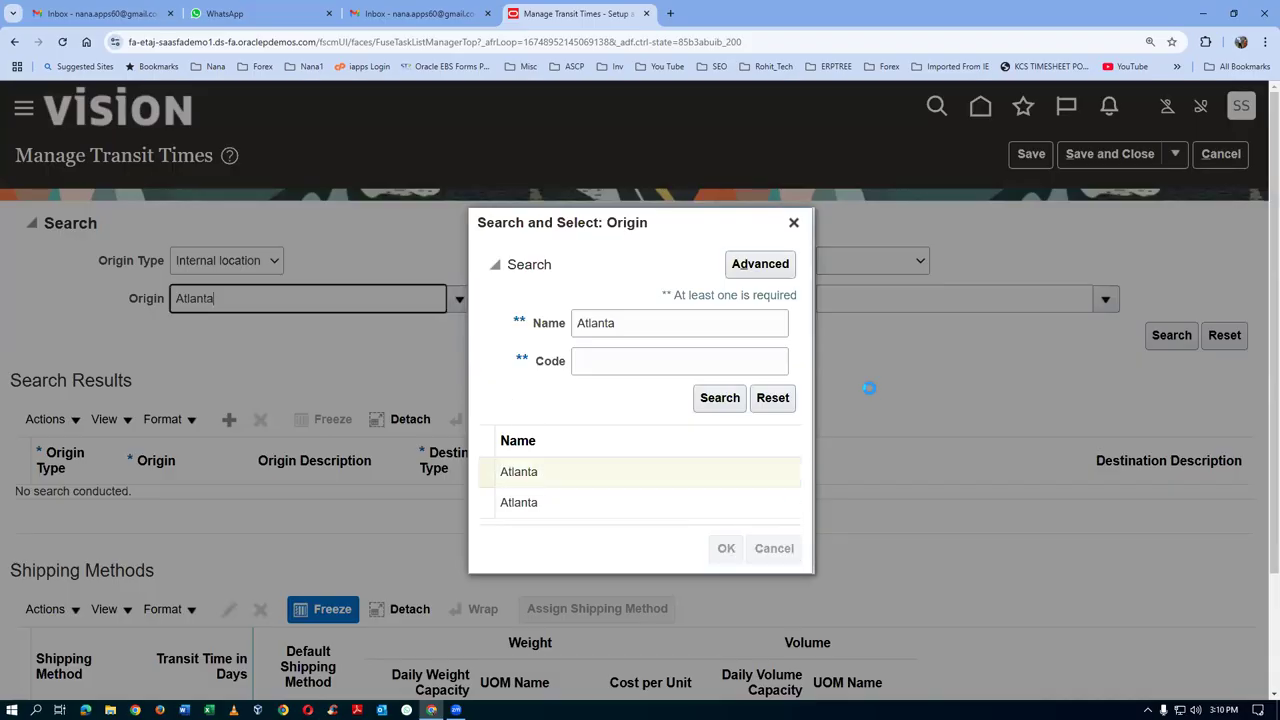
left_click(1171, 335)
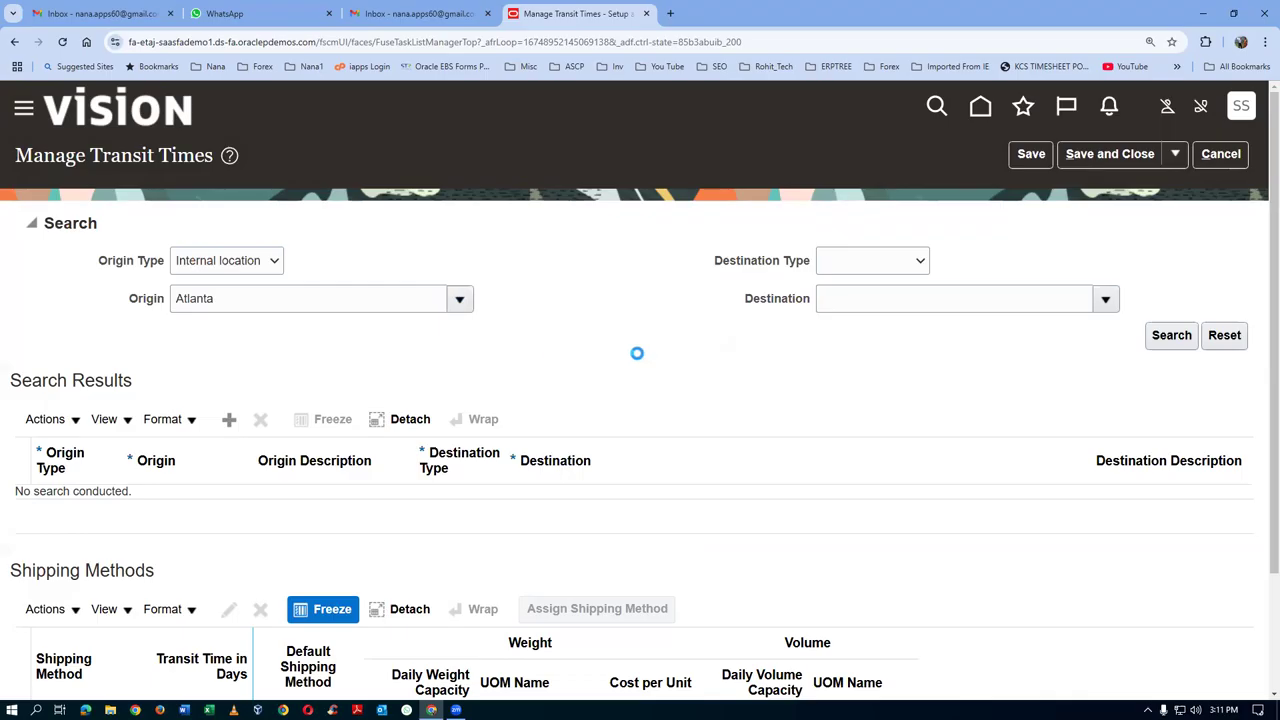
Narrow the transit time search to destination type Internal location and destination Seattle
left_click(32, 223)
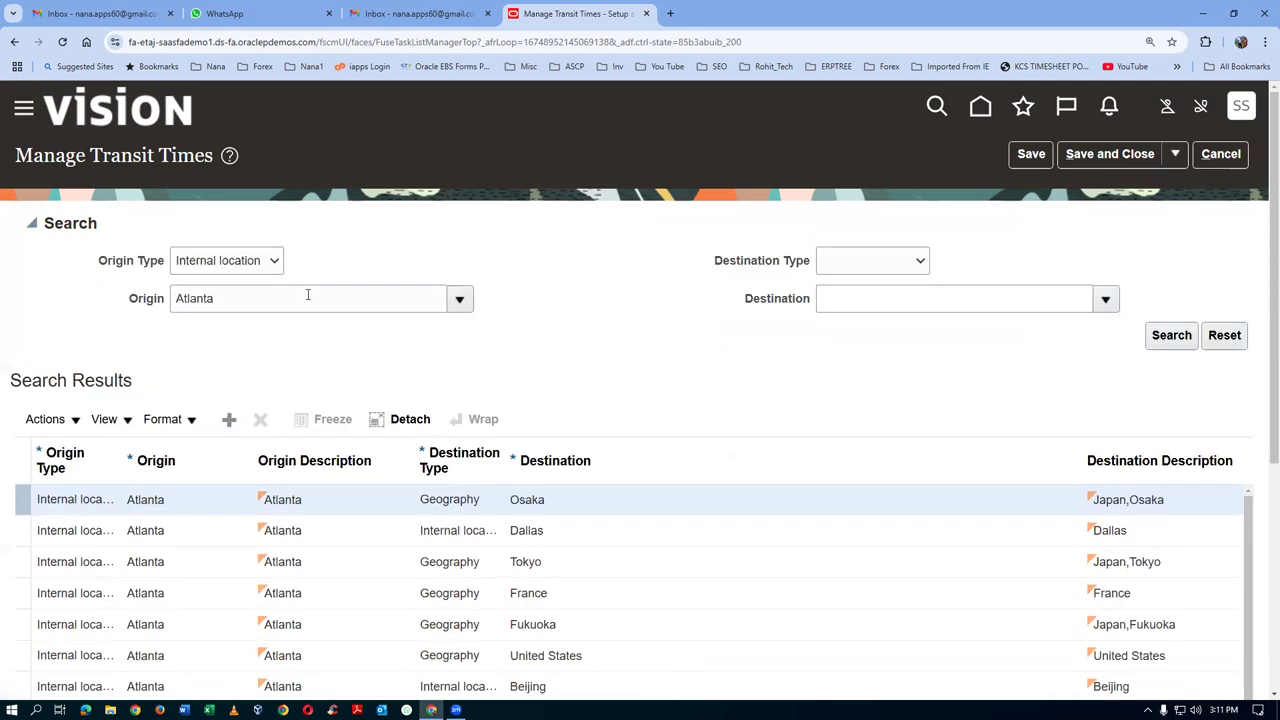
left_click(841, 302)
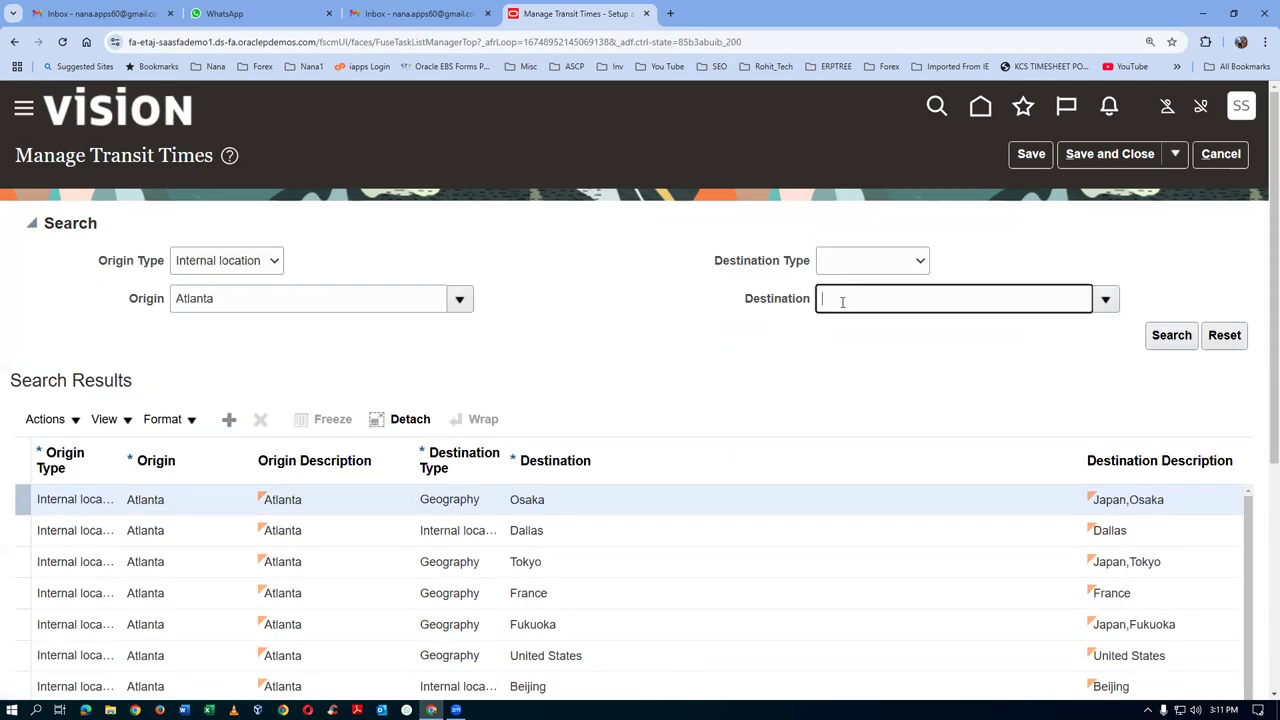
left_click(838, 262)
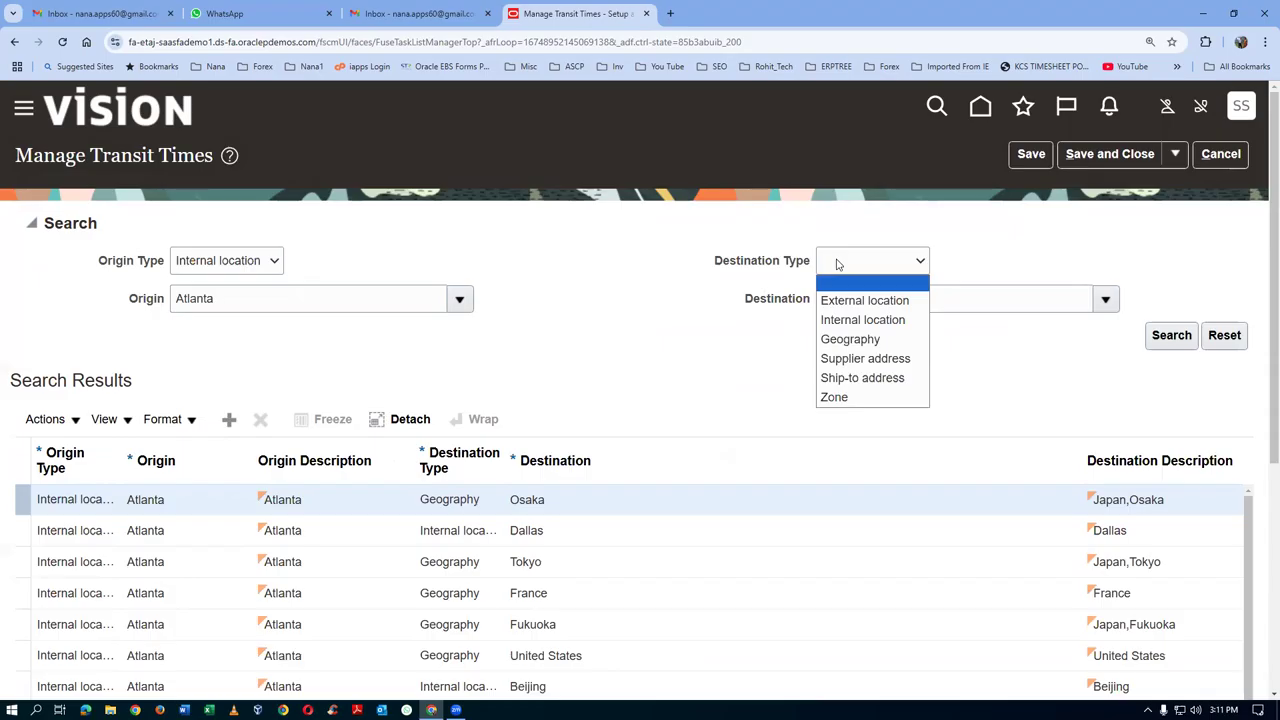
left_click(839, 320)
type("Seattle")
key("Tab")
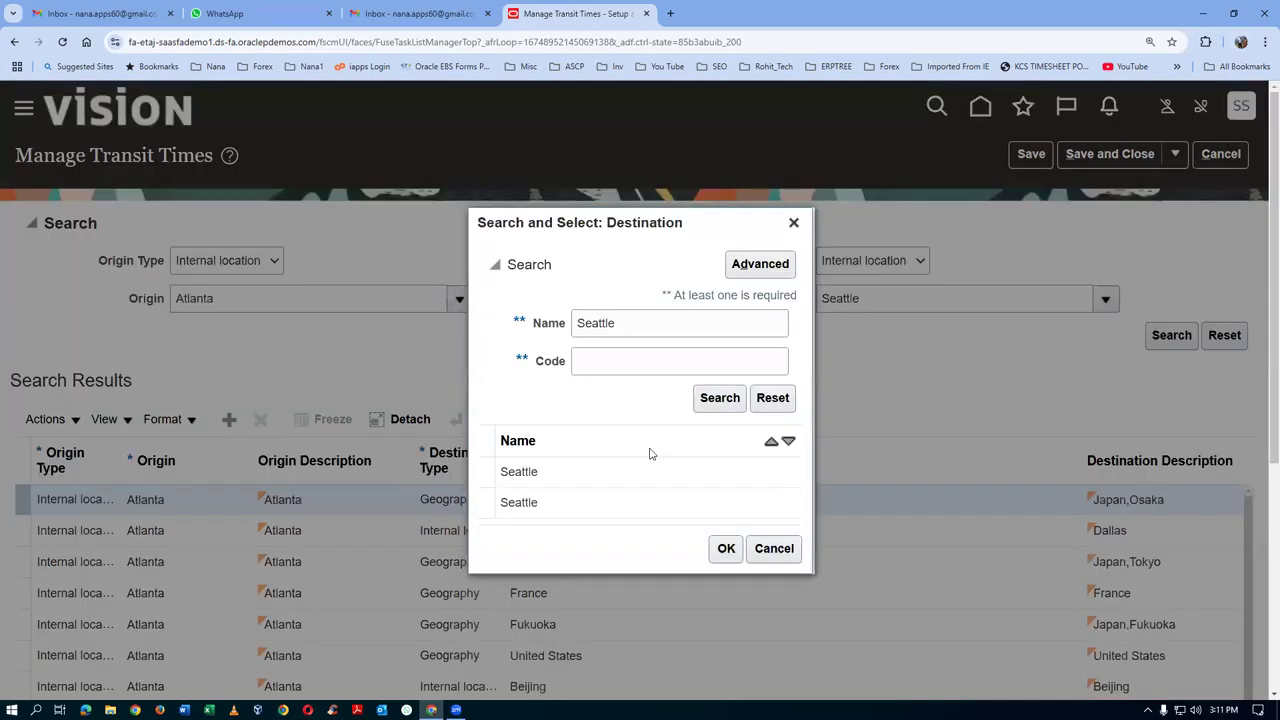
left_click(583, 476)
left_click(726, 548)
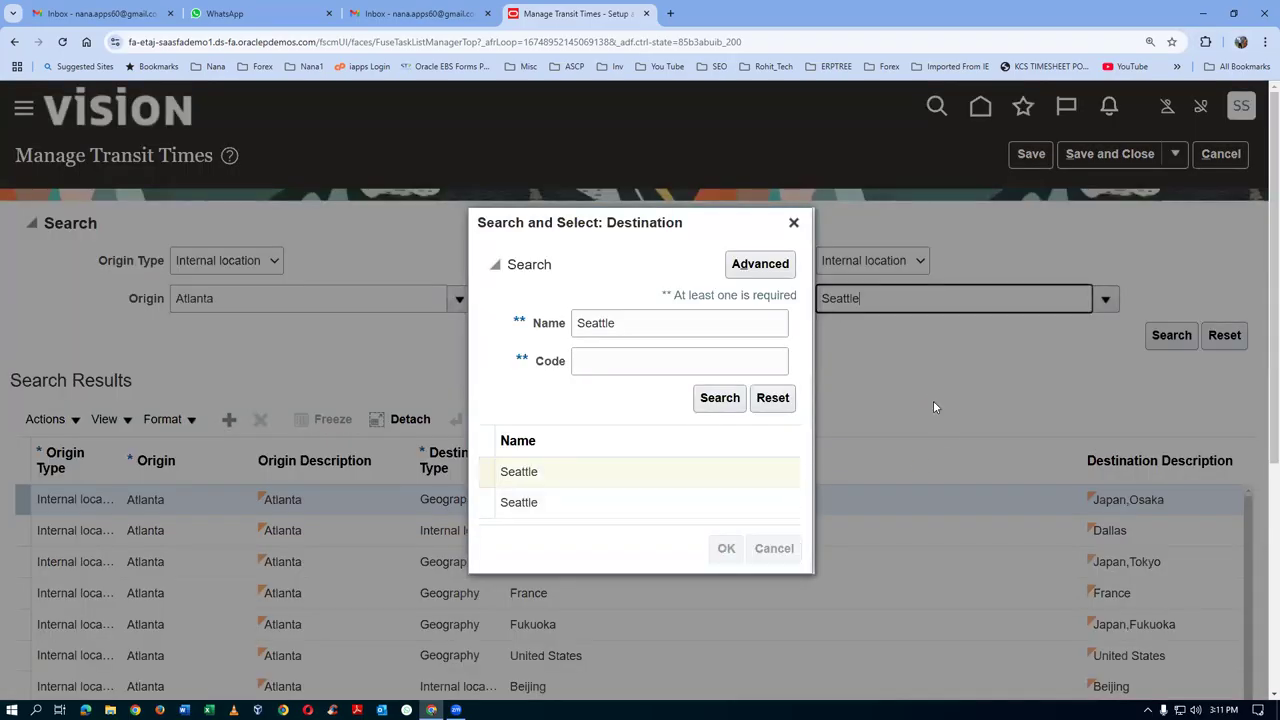
left_click(1170, 337)
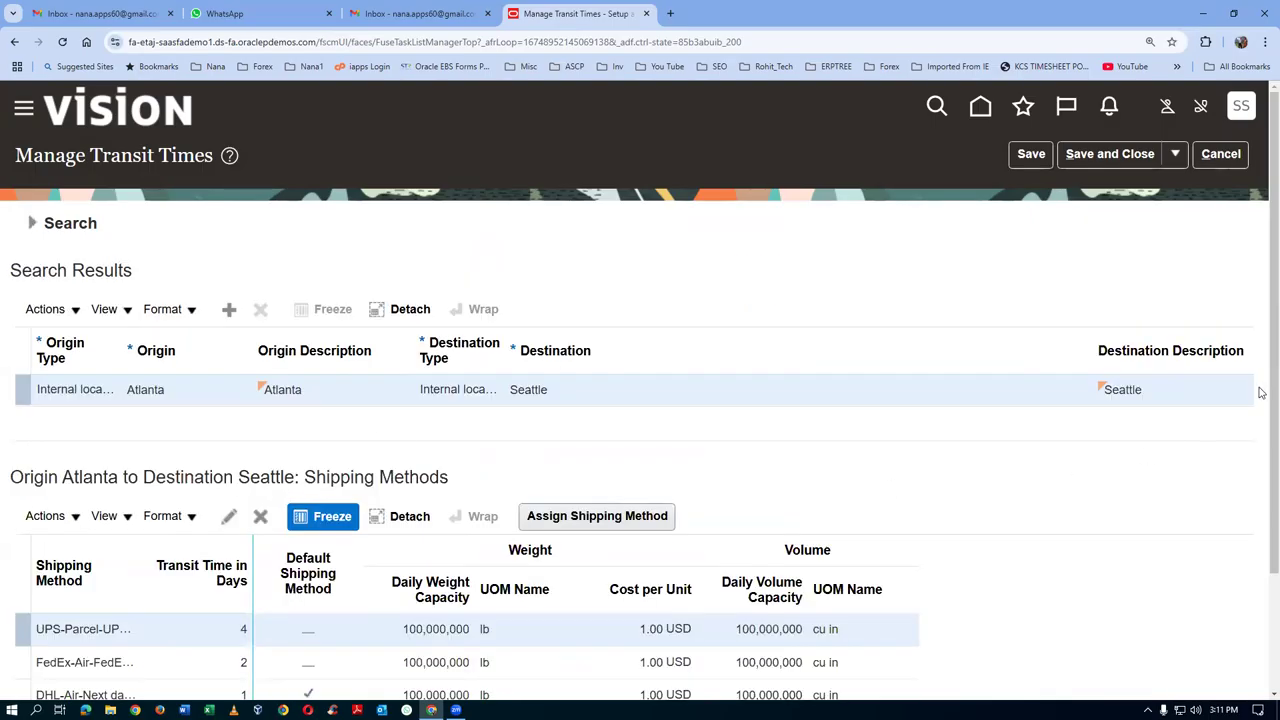
Set the transit time of DHL-Air-Next day air from Atlanta to Seattle to 5 days, then save and close the transit times
scroll(1261, 393, "down", 2)
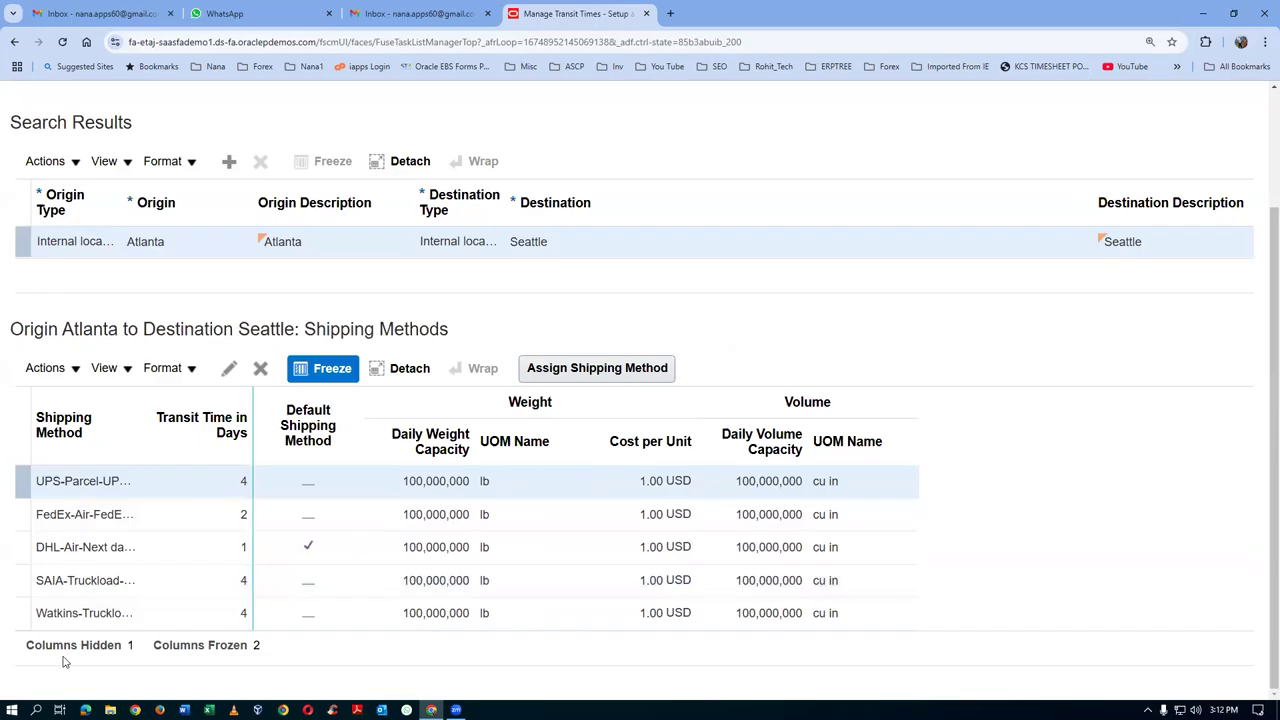
left_click(148, 557)
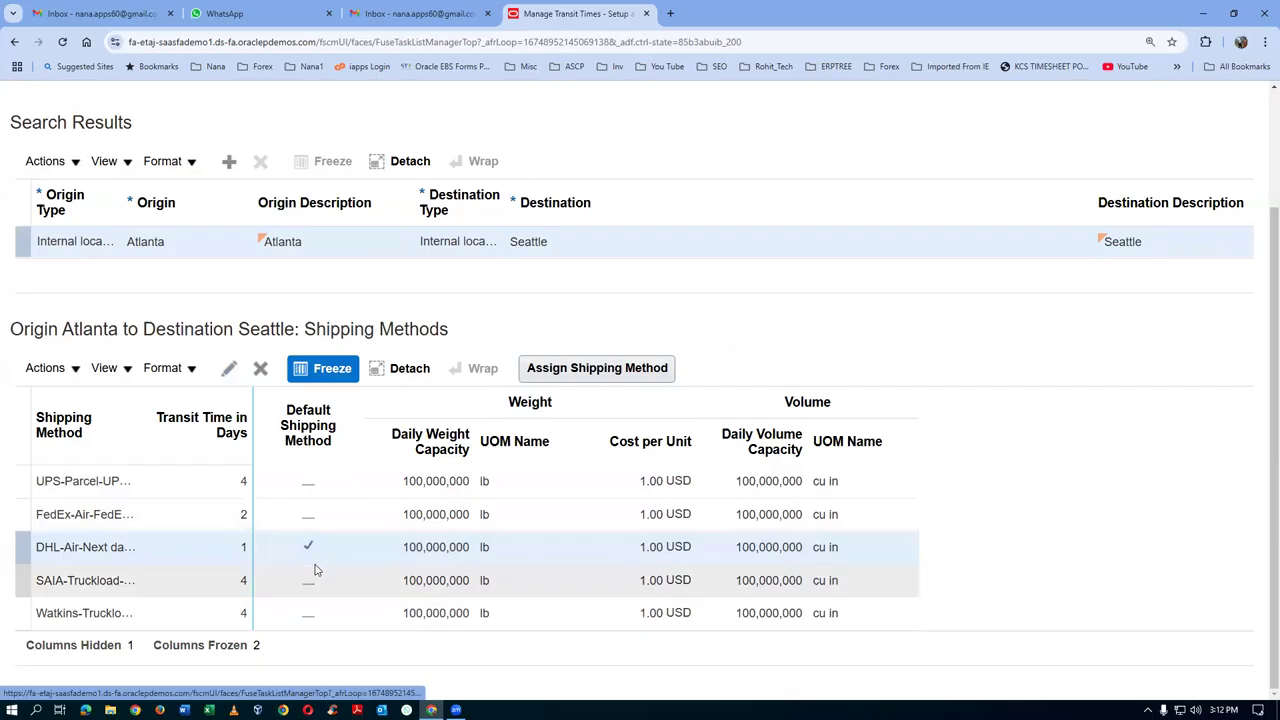
left_click(228, 380)
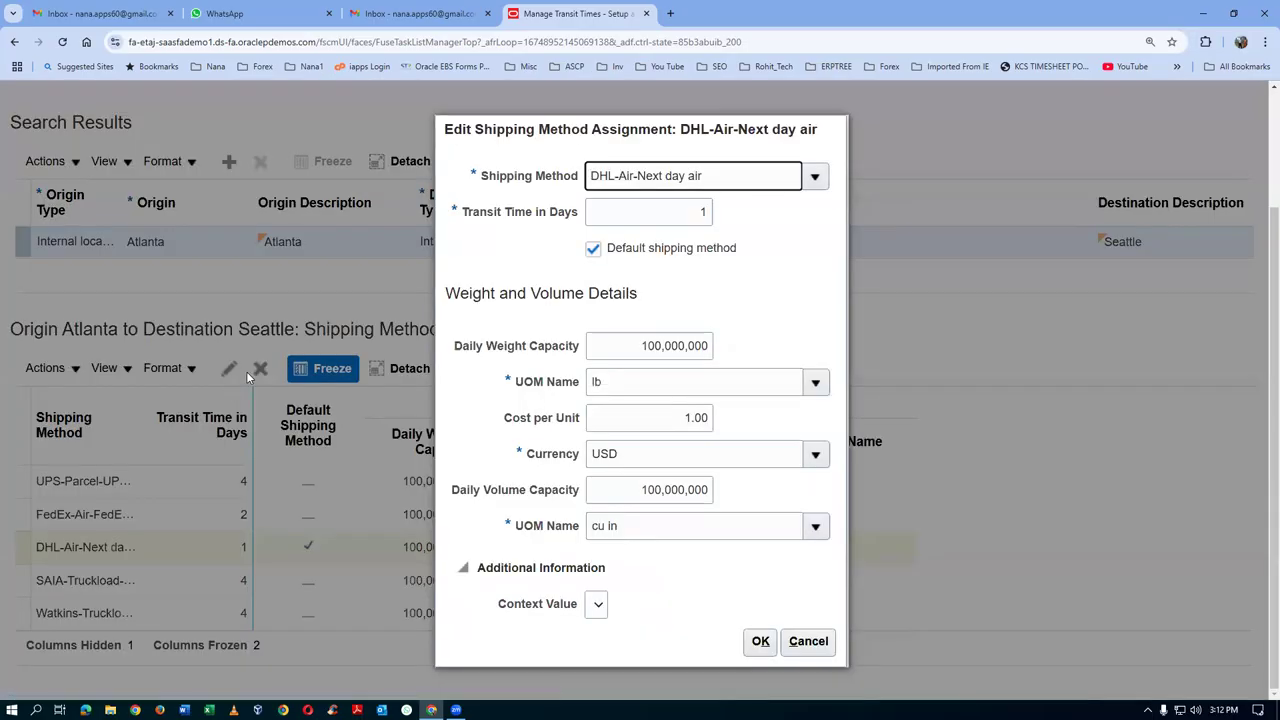
left_click_drag(640, 211, 748, 212)
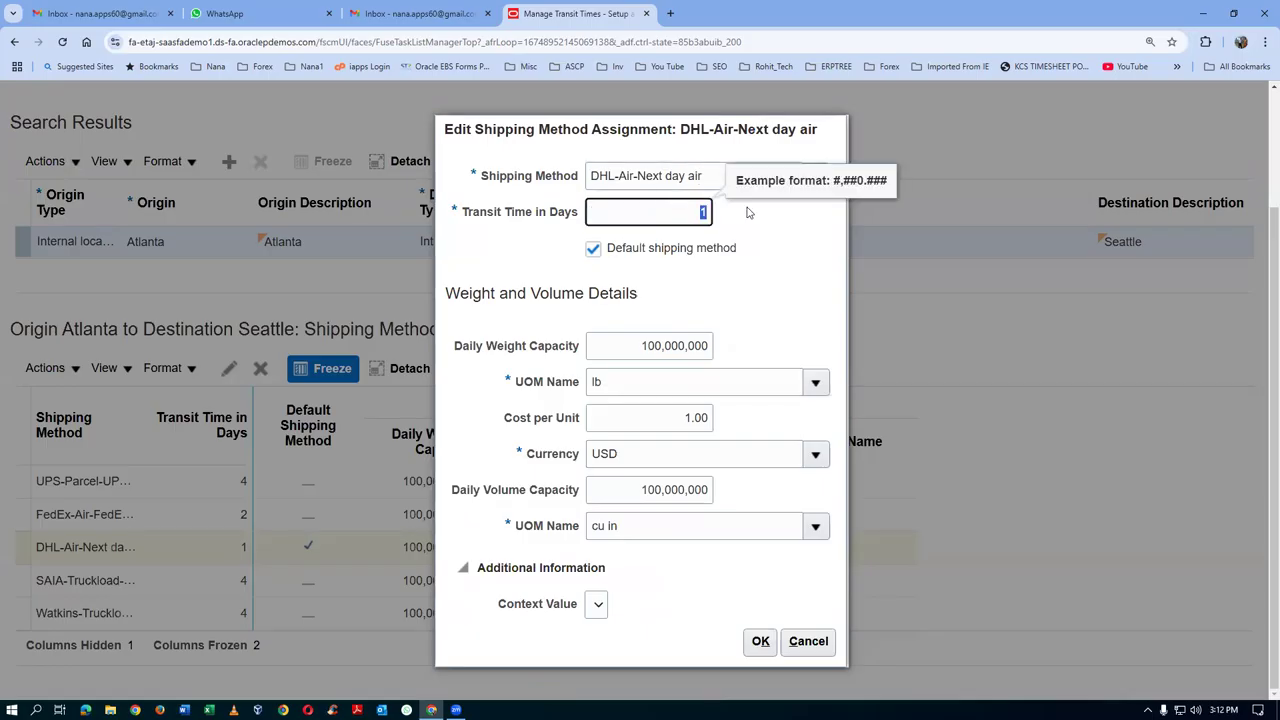
type("5")
key("Tab")
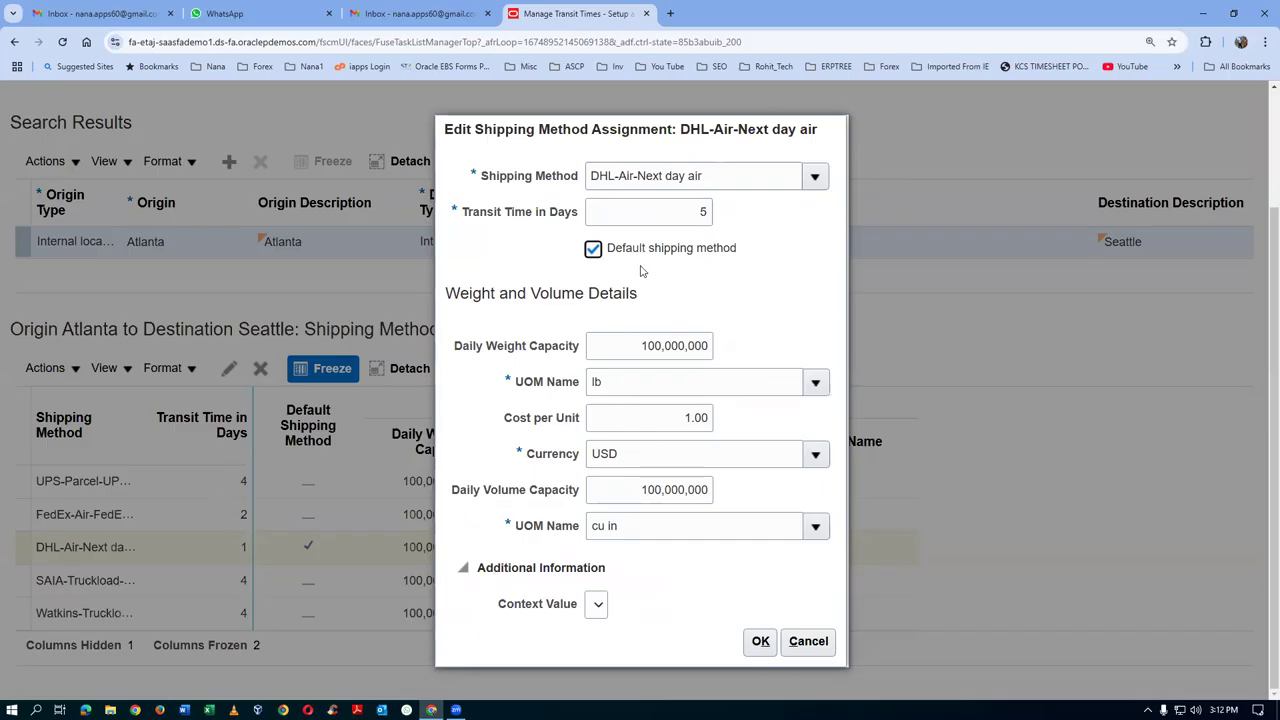
left_click(760, 642)
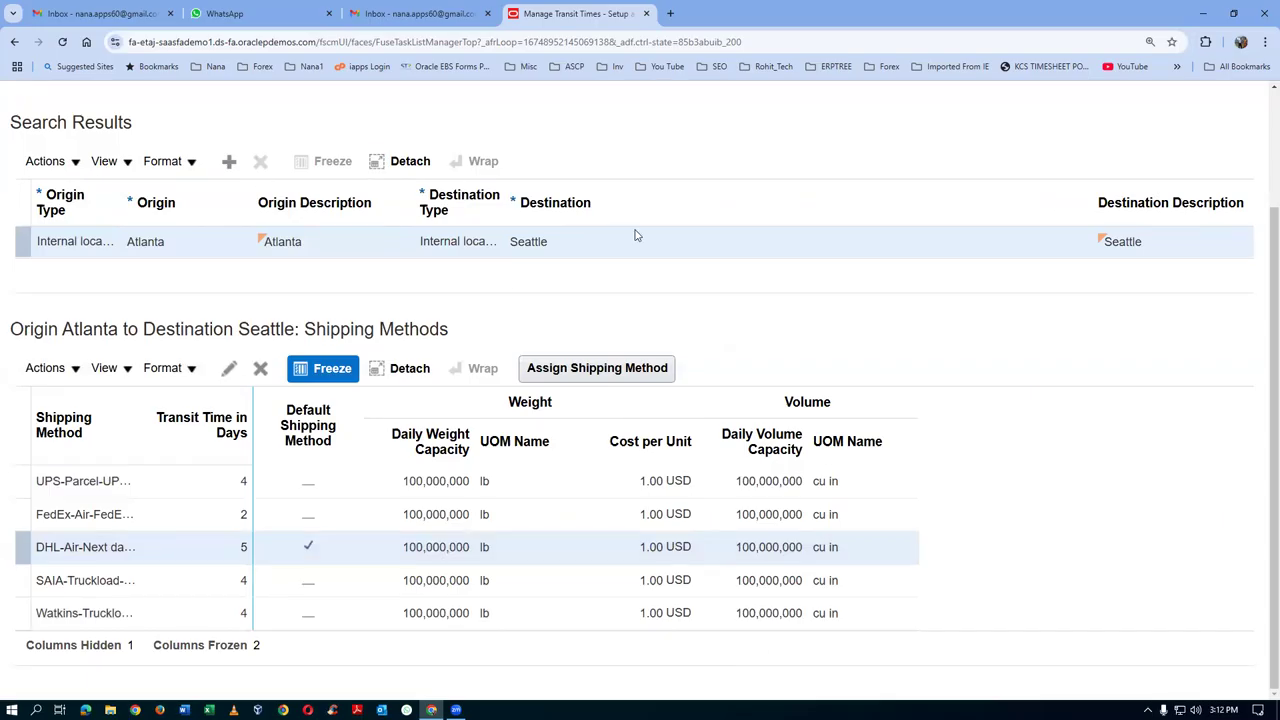
scroll(634, 235, "up", 2)
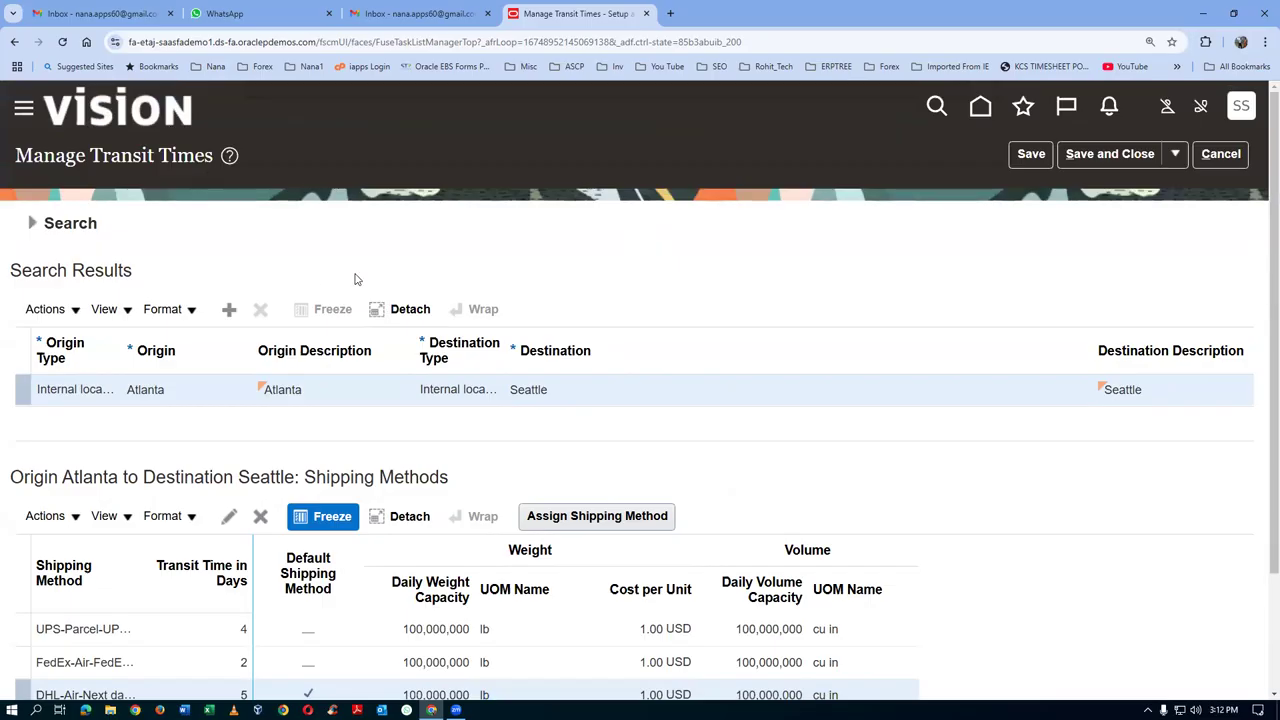
left_click(1123, 158)
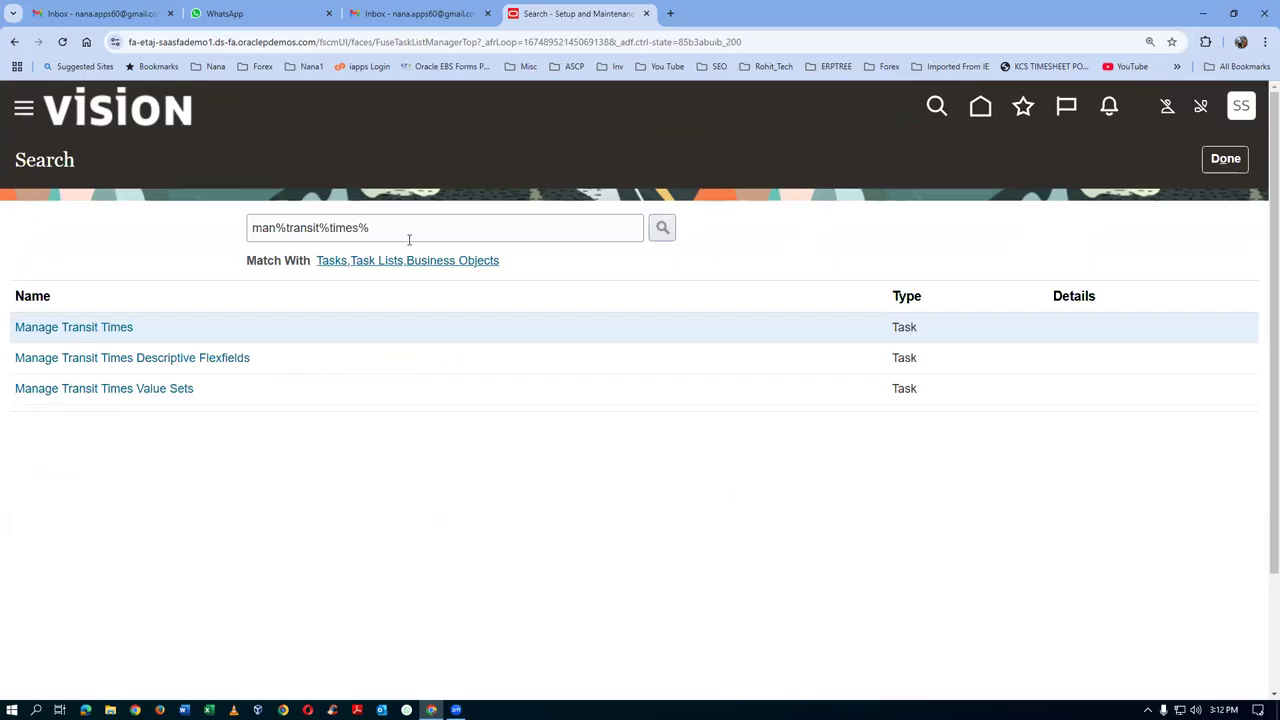
Search the setup tasks for man%inter%org%para% and open Manage Interorganization Parameters
triple_click(399, 228)
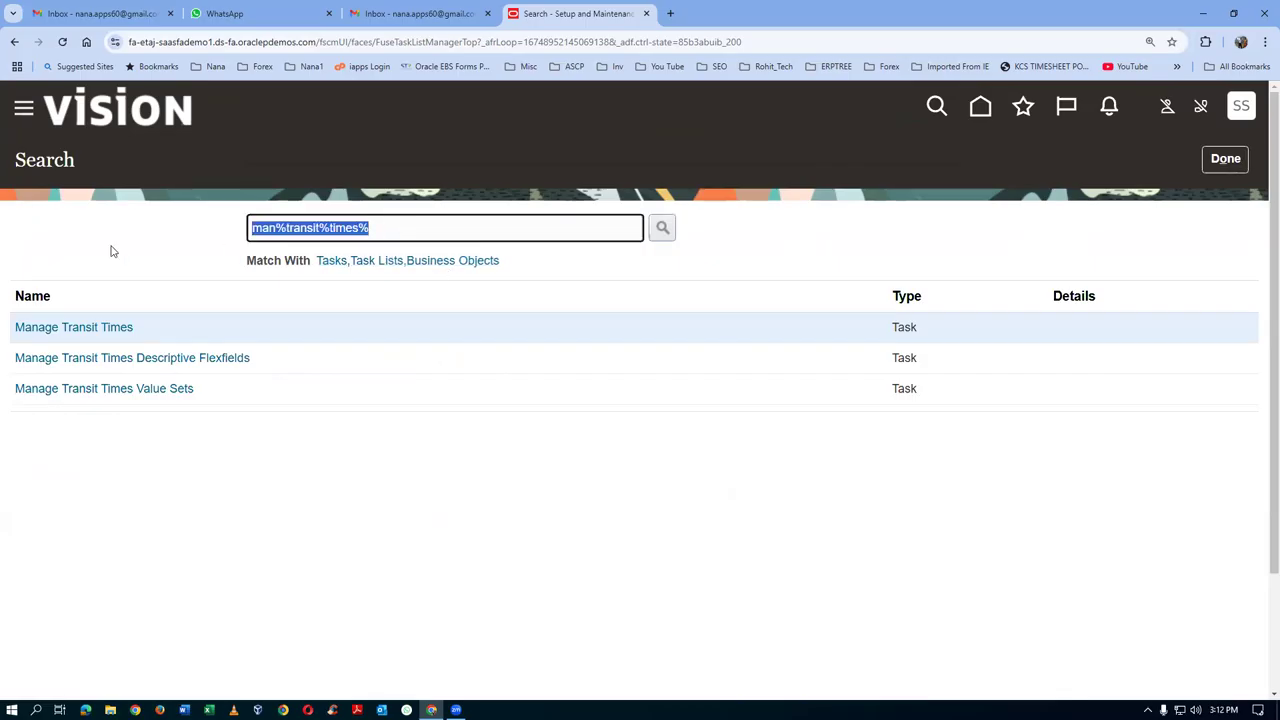
type("man%")
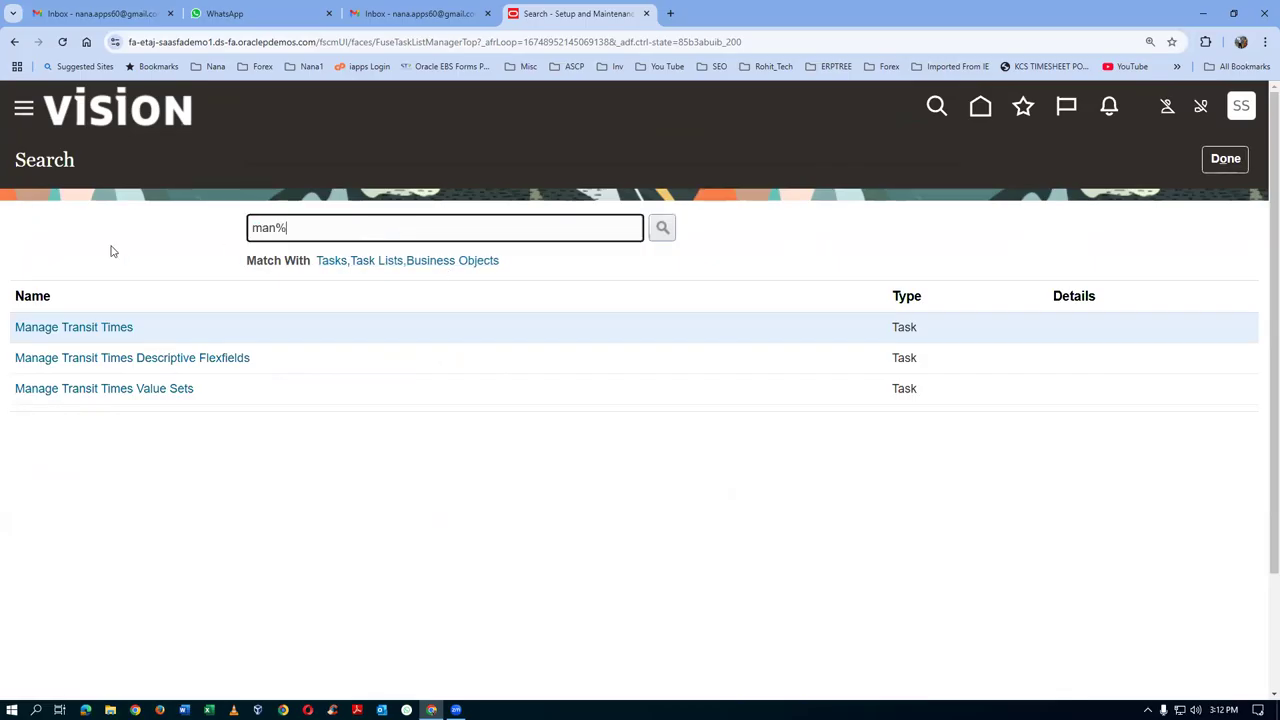
type("inter%org%para%")
key("Return")
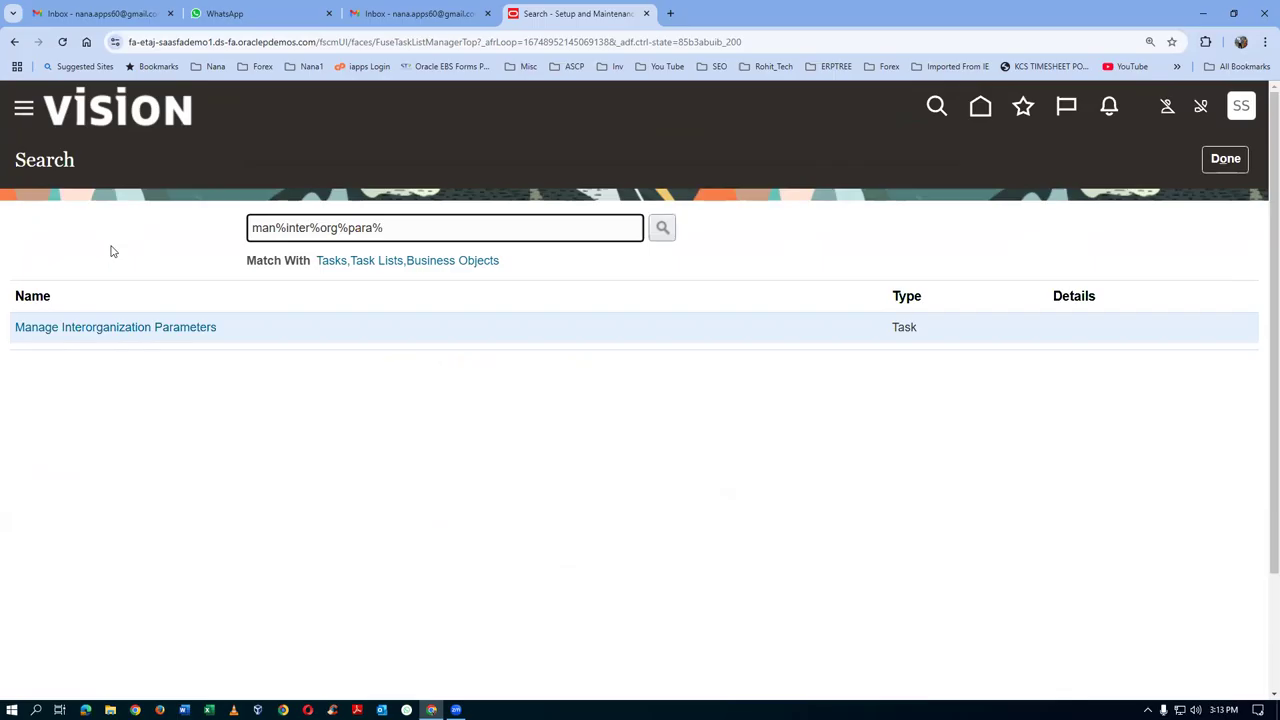
left_click(94, 333)
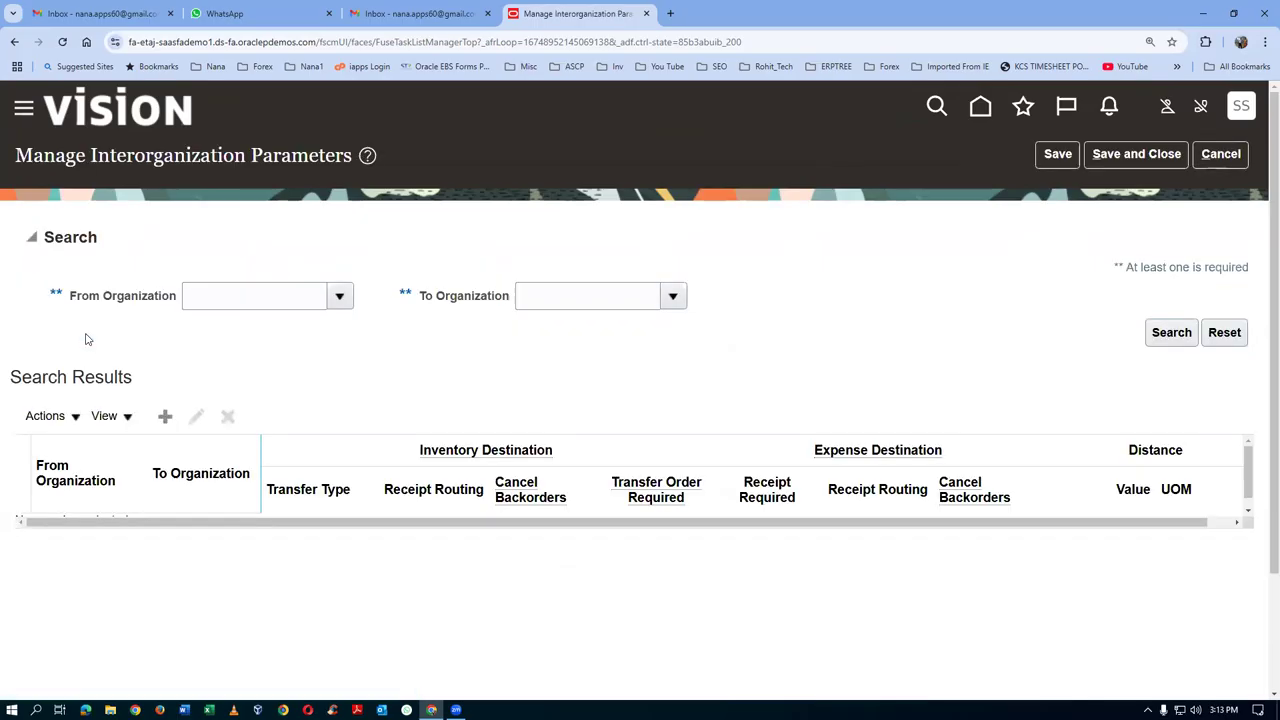
Search the interorganization parameters from organization 002 to organization 001
left_click(213, 300)
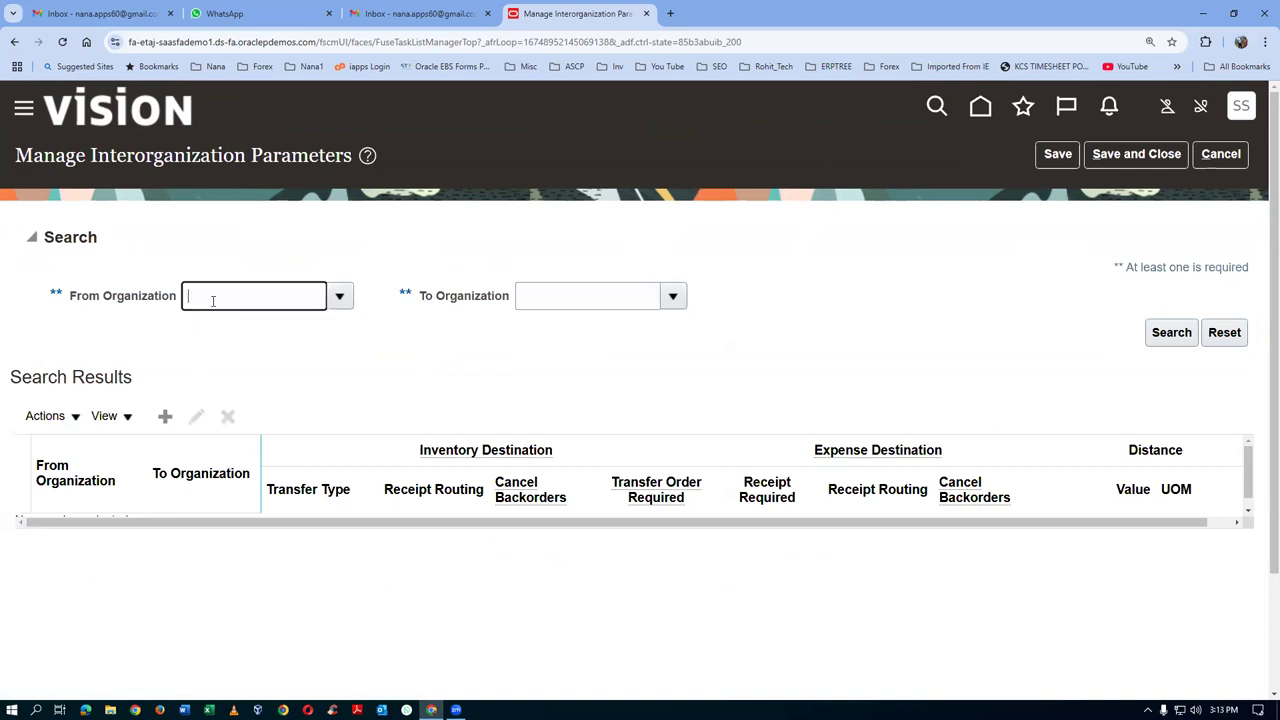
type("002")
key("Tab")
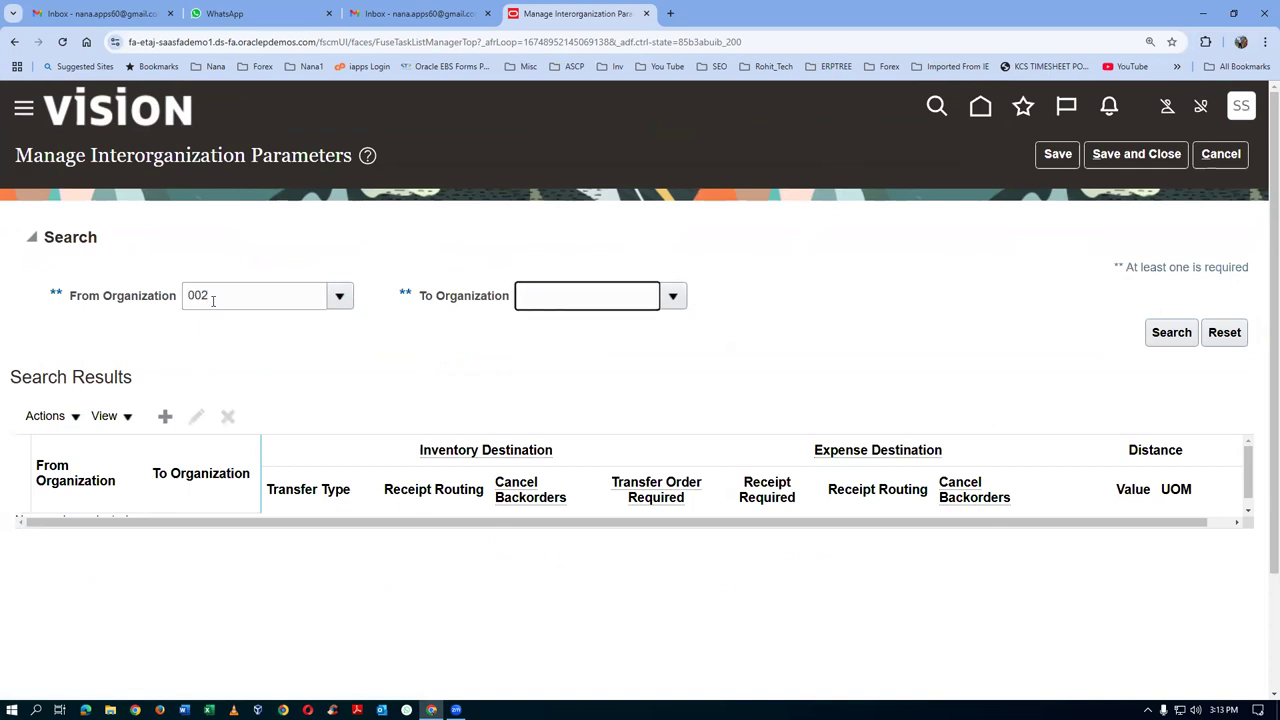
type("001")
key("Tab")
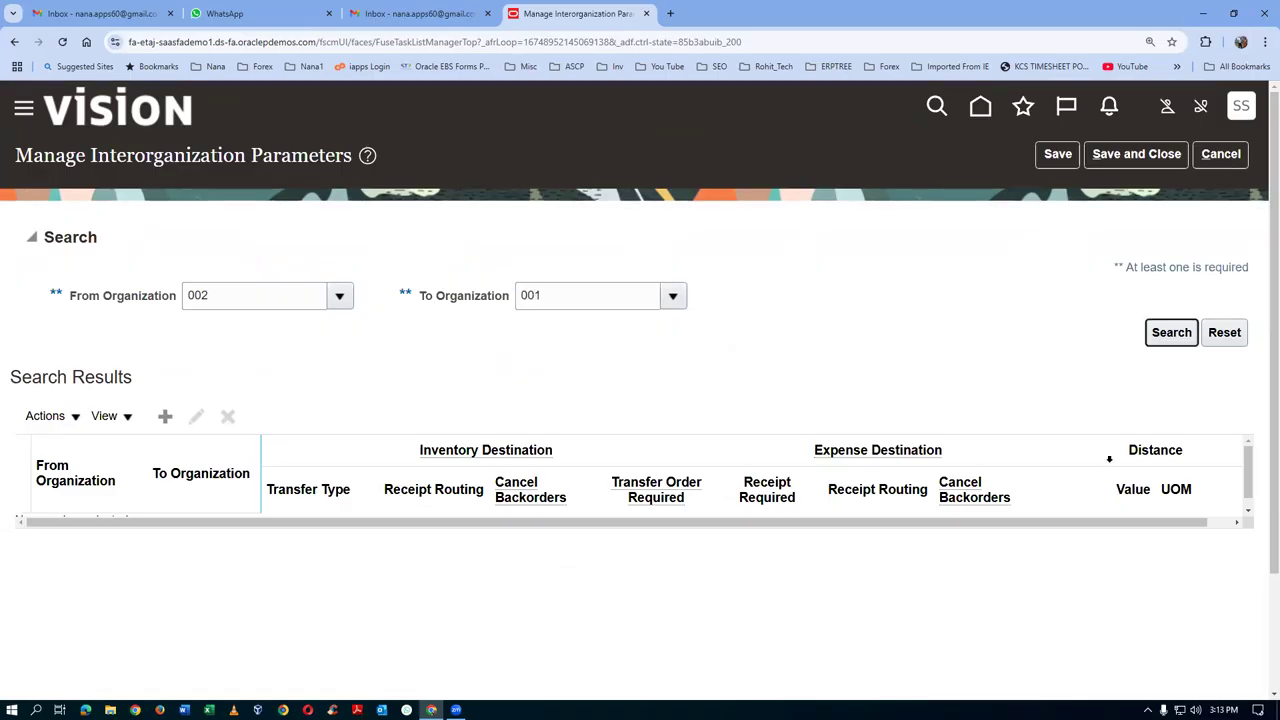
left_click(1186, 332)
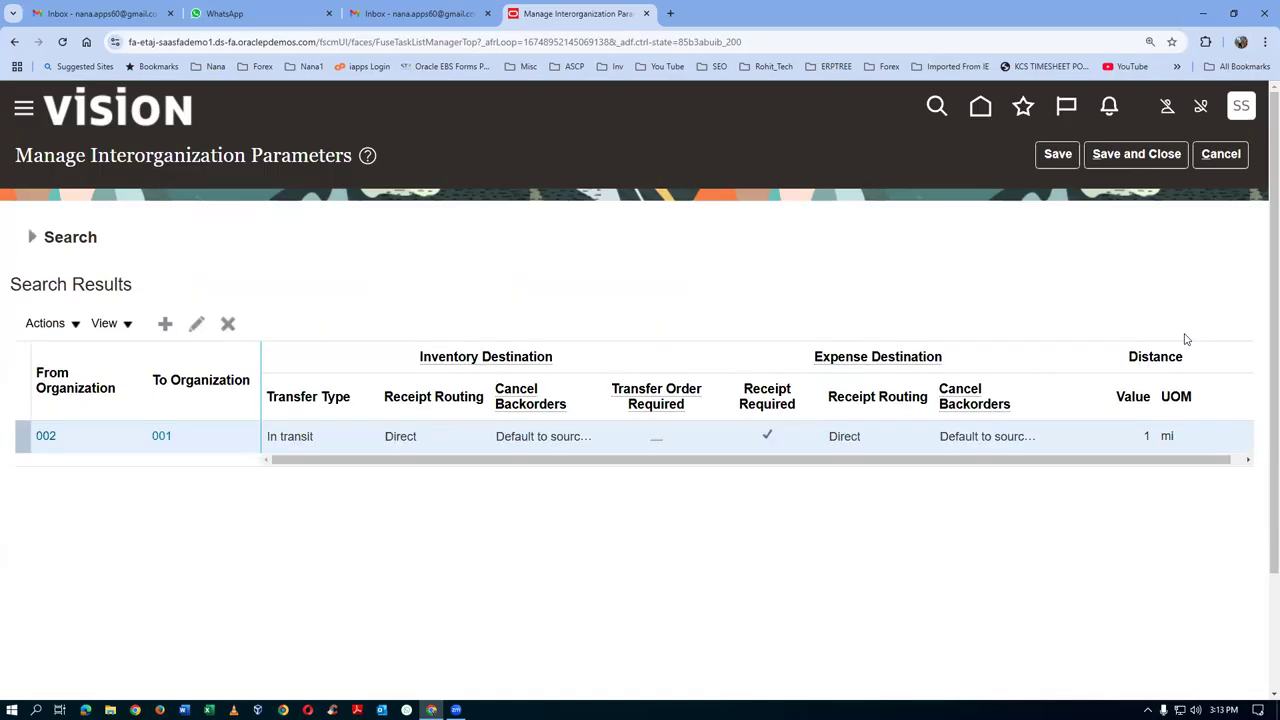
Require a transfer order from 002 to 001 with Standard inventory receipt routing, then save and leave the task search
left_click(230, 430)
left_click(195, 324)
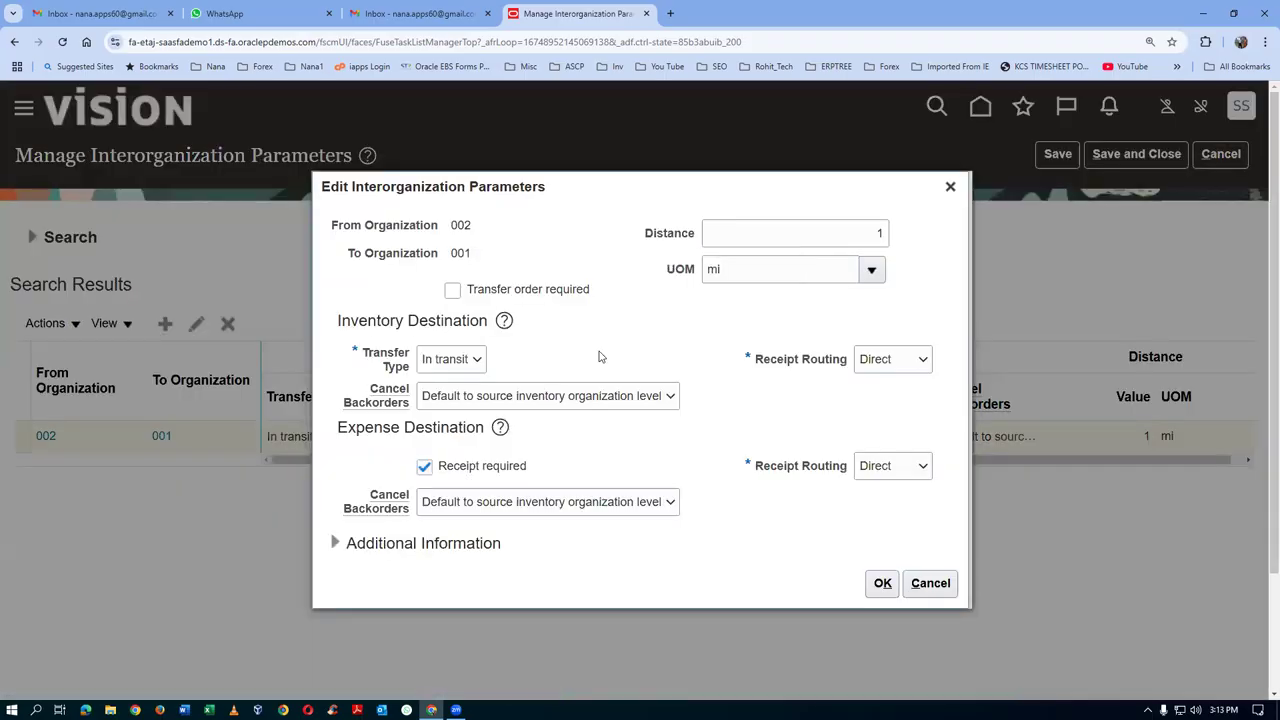
left_click(452, 292)
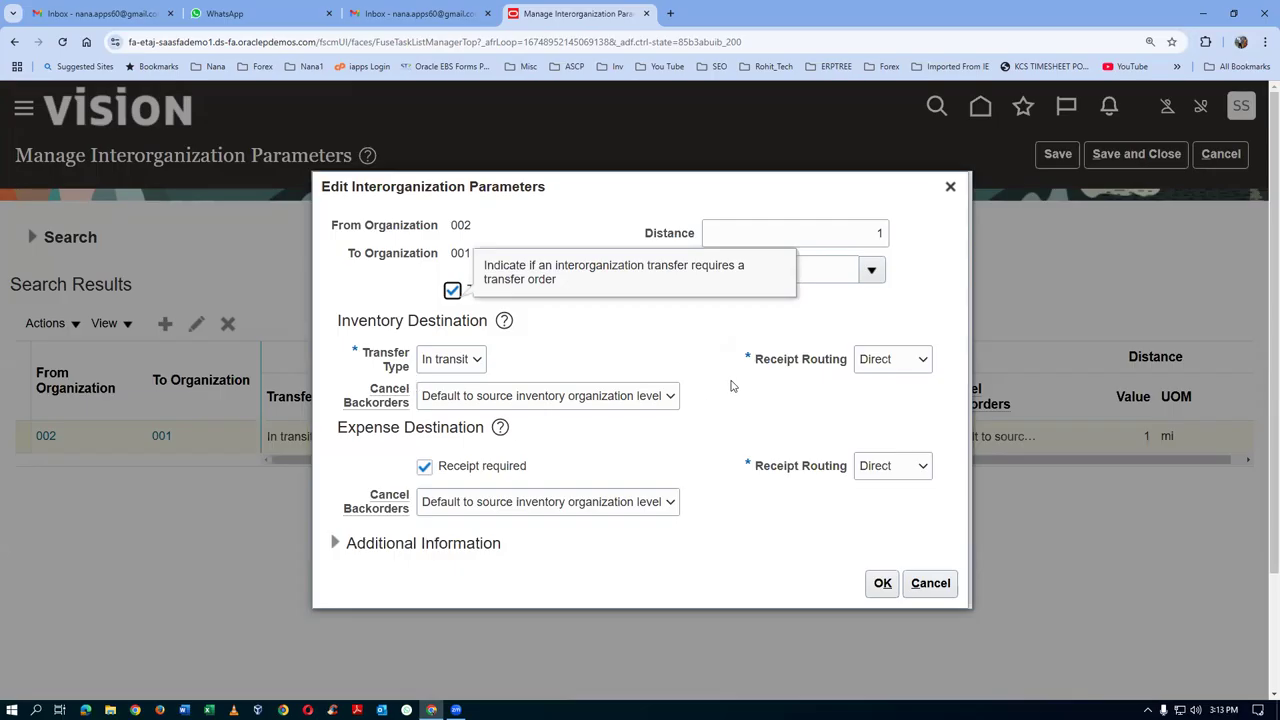
left_click(884, 359)
left_click(897, 425)
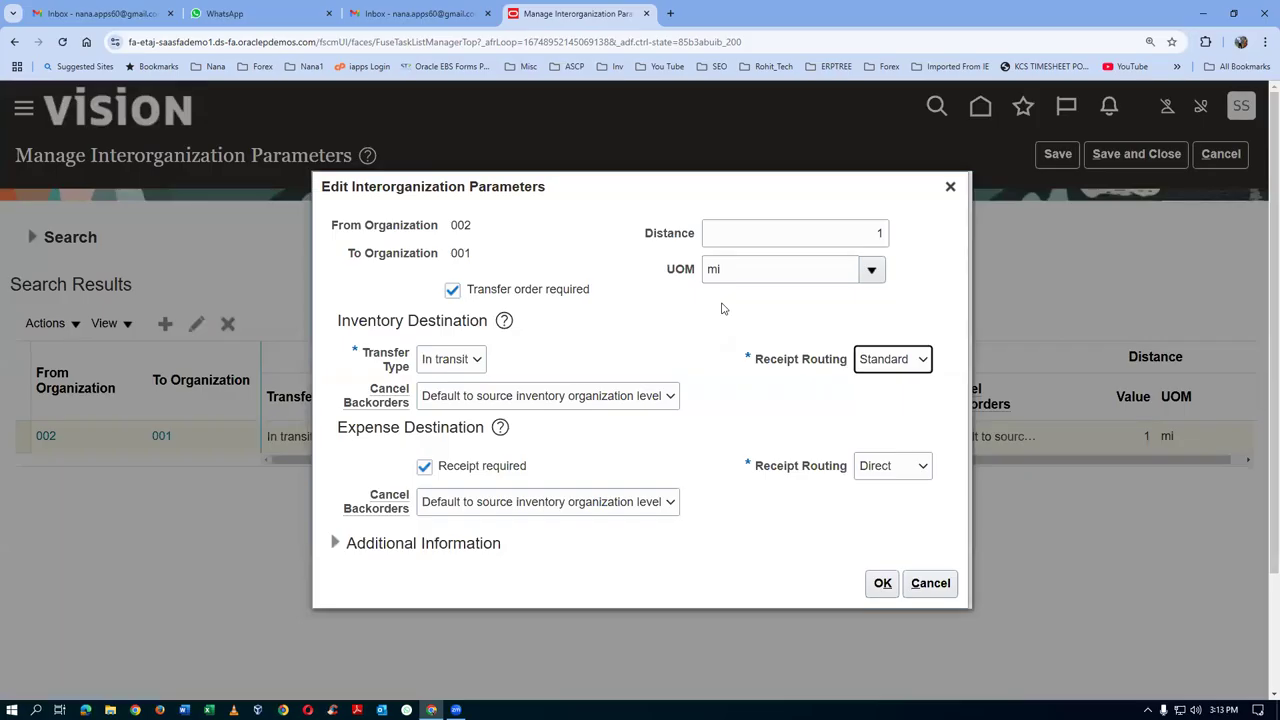
left_click(603, 336)
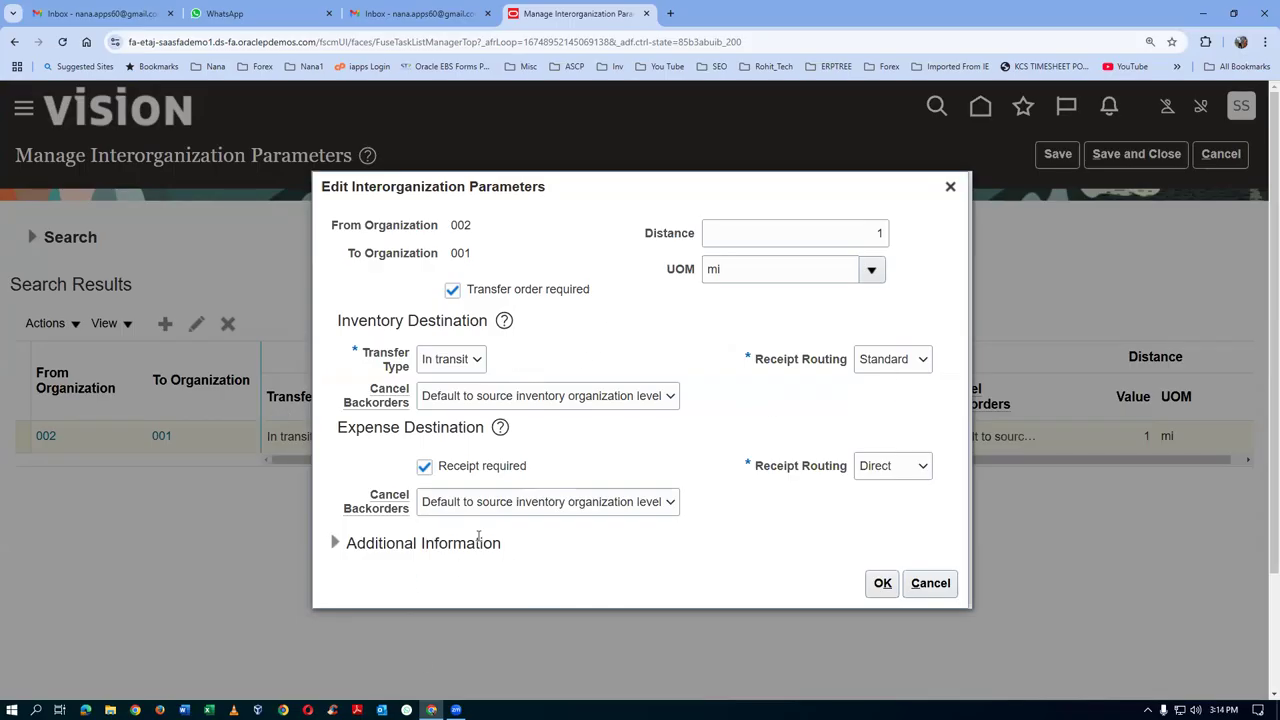
left_click(882, 583)
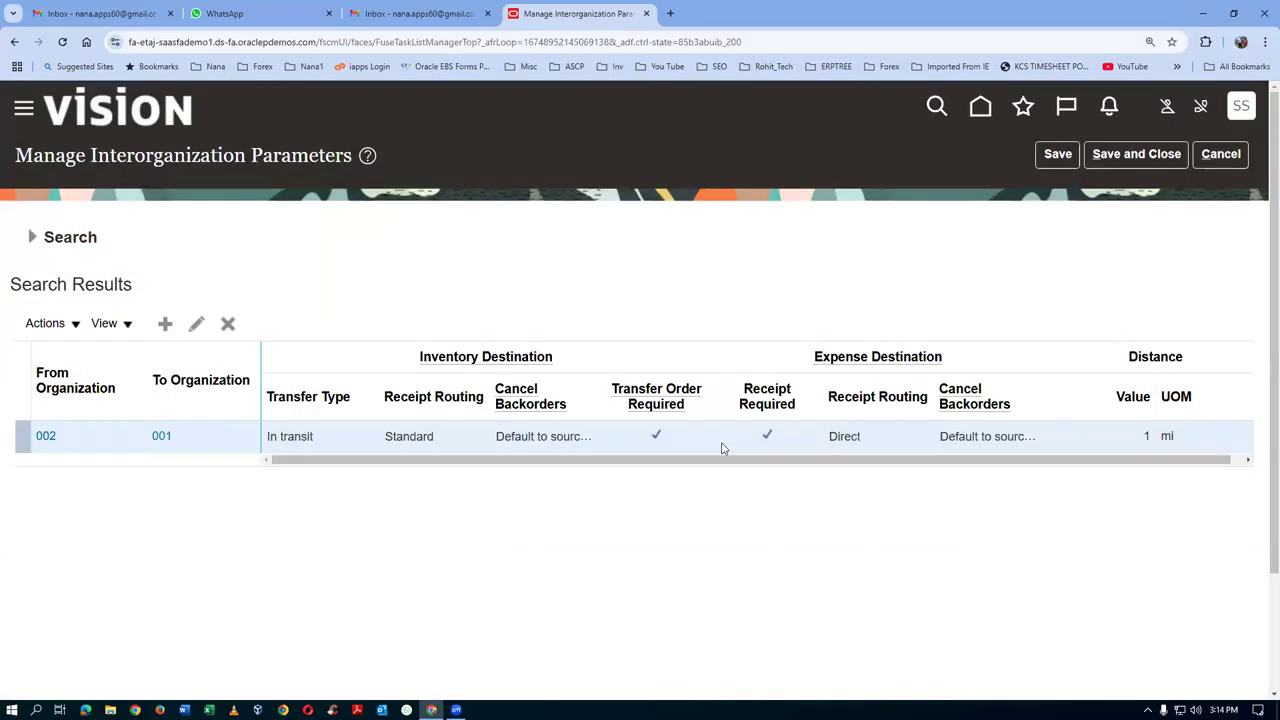
left_click(1142, 157)
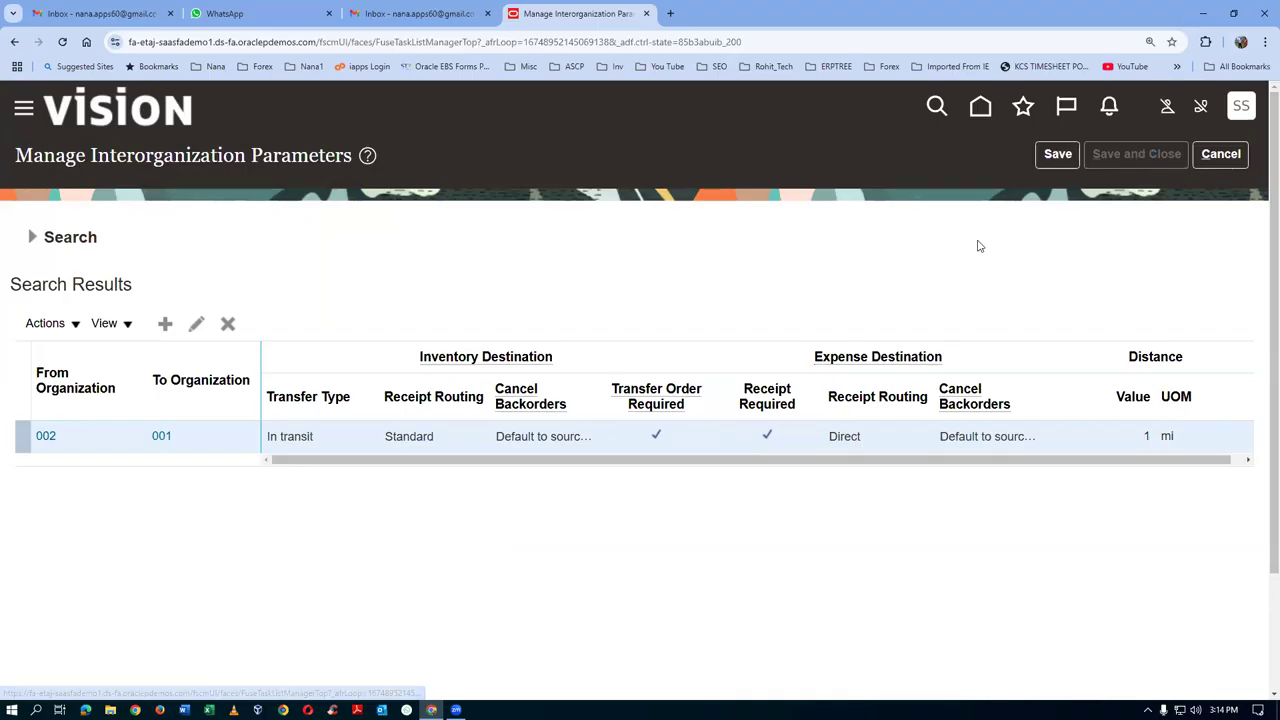
left_click(1225, 159)
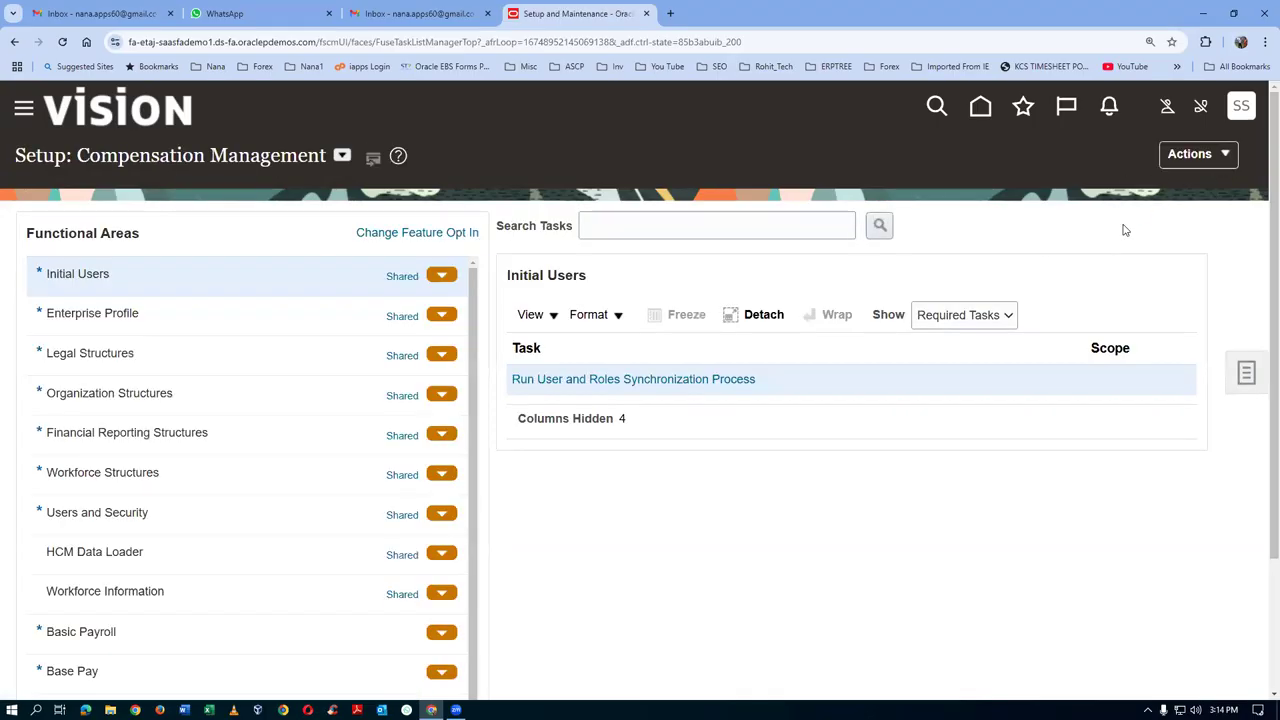
Sign out of the application and sign back in with the saved credentials
left_click(1241, 106)
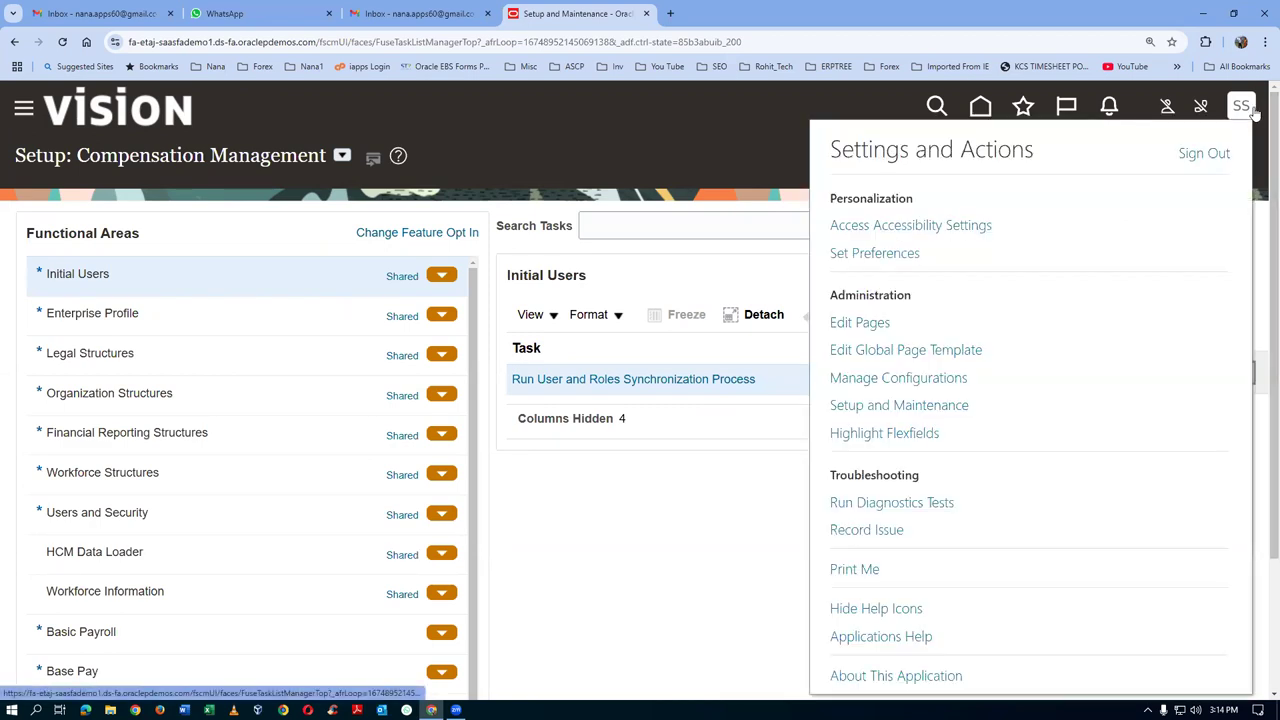
left_click(1205, 155)
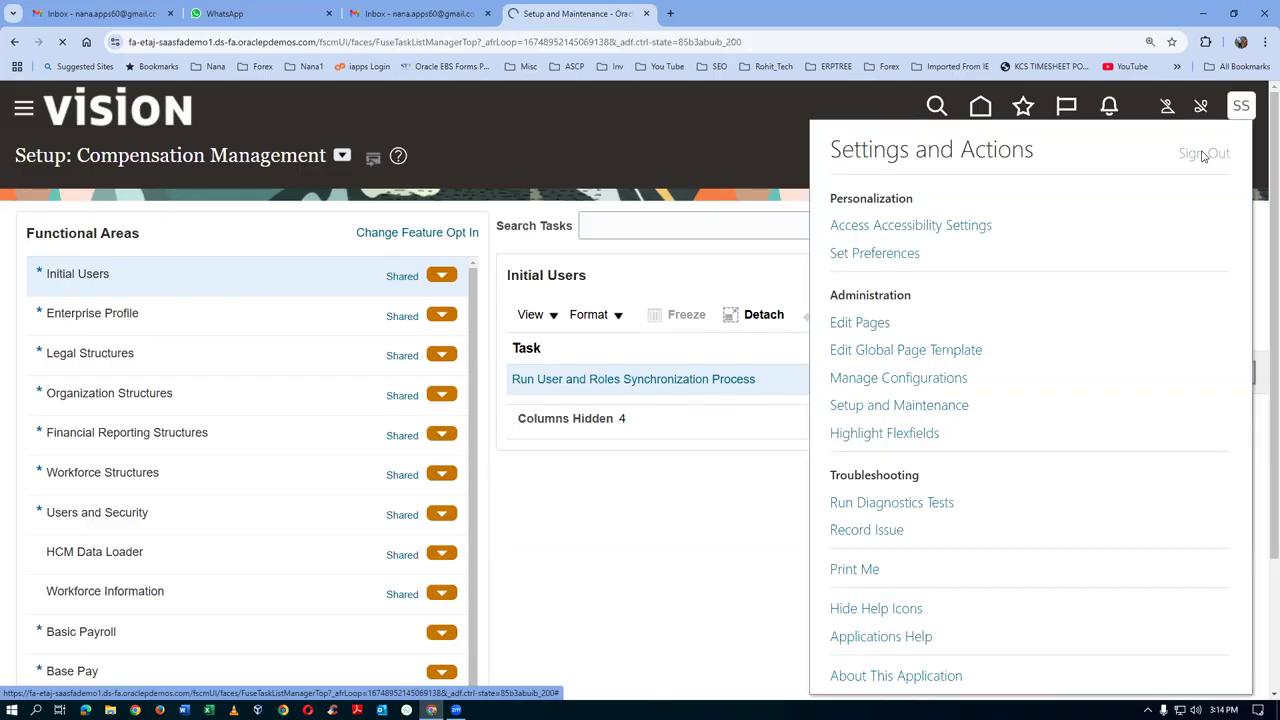
left_click(610, 356)
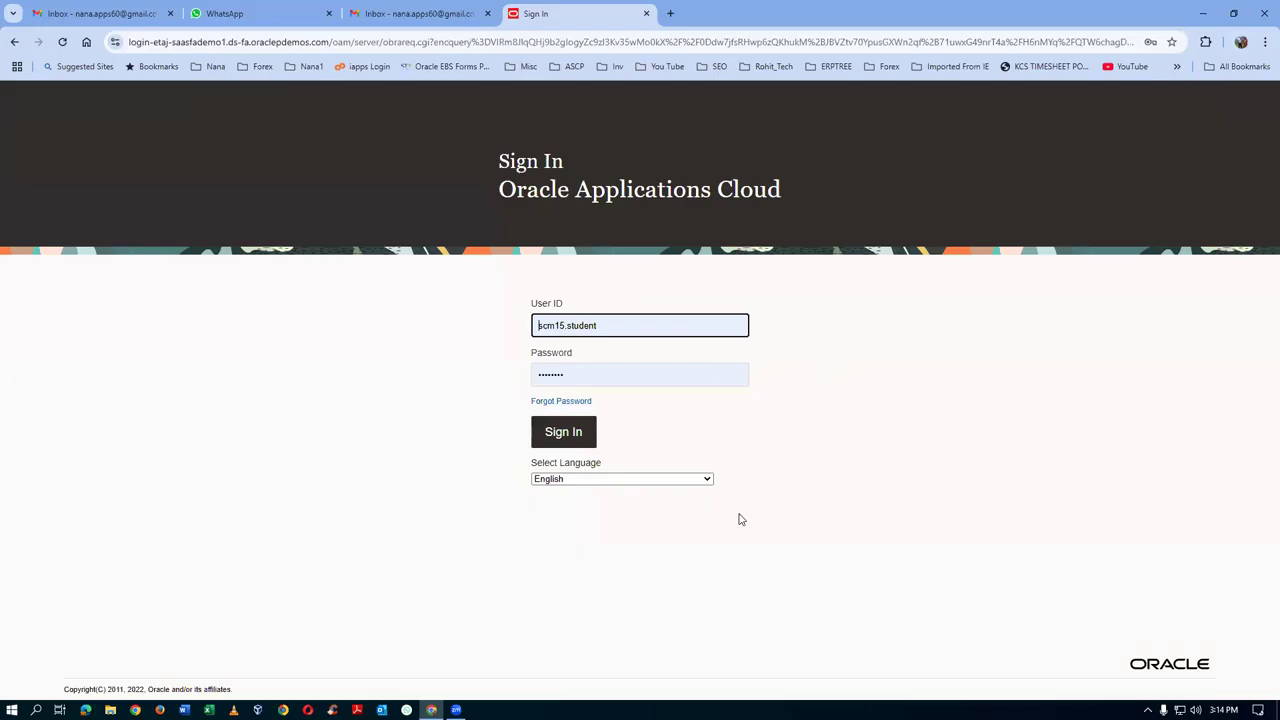
left_click(564, 433)
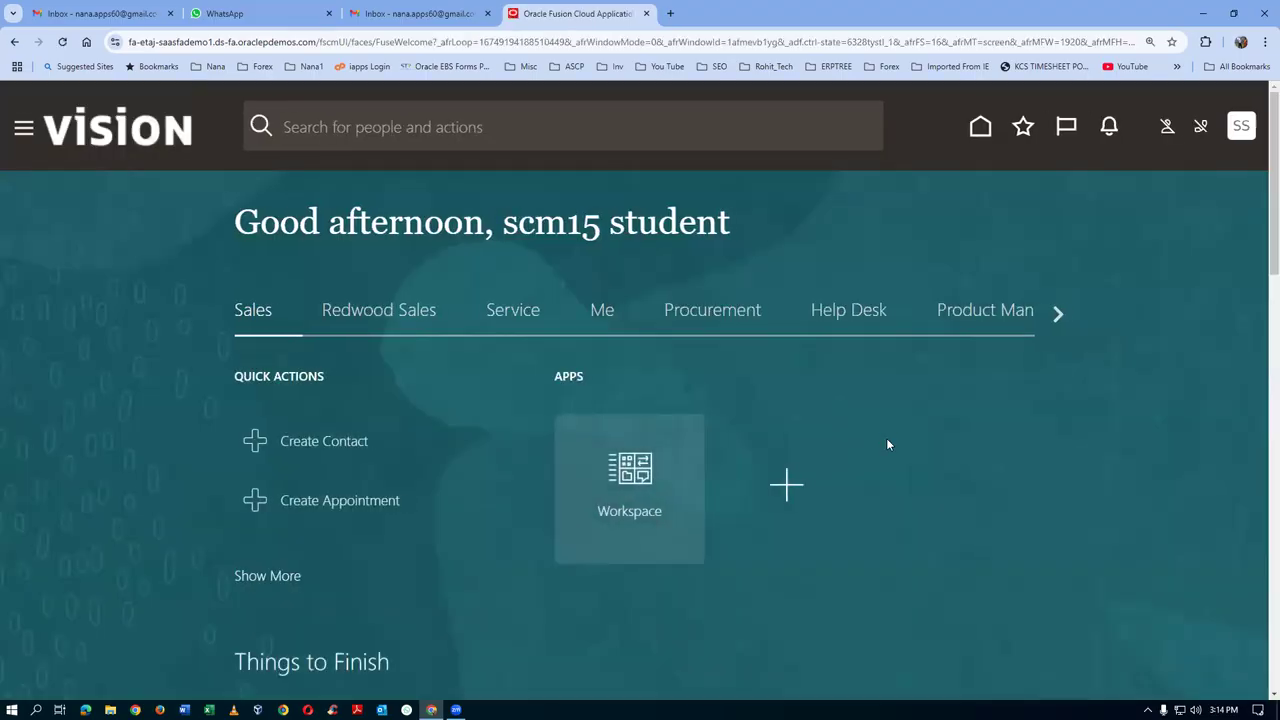
Open the Order Management work area from the home page
left_click(1060, 315)
left_click(1060, 315)
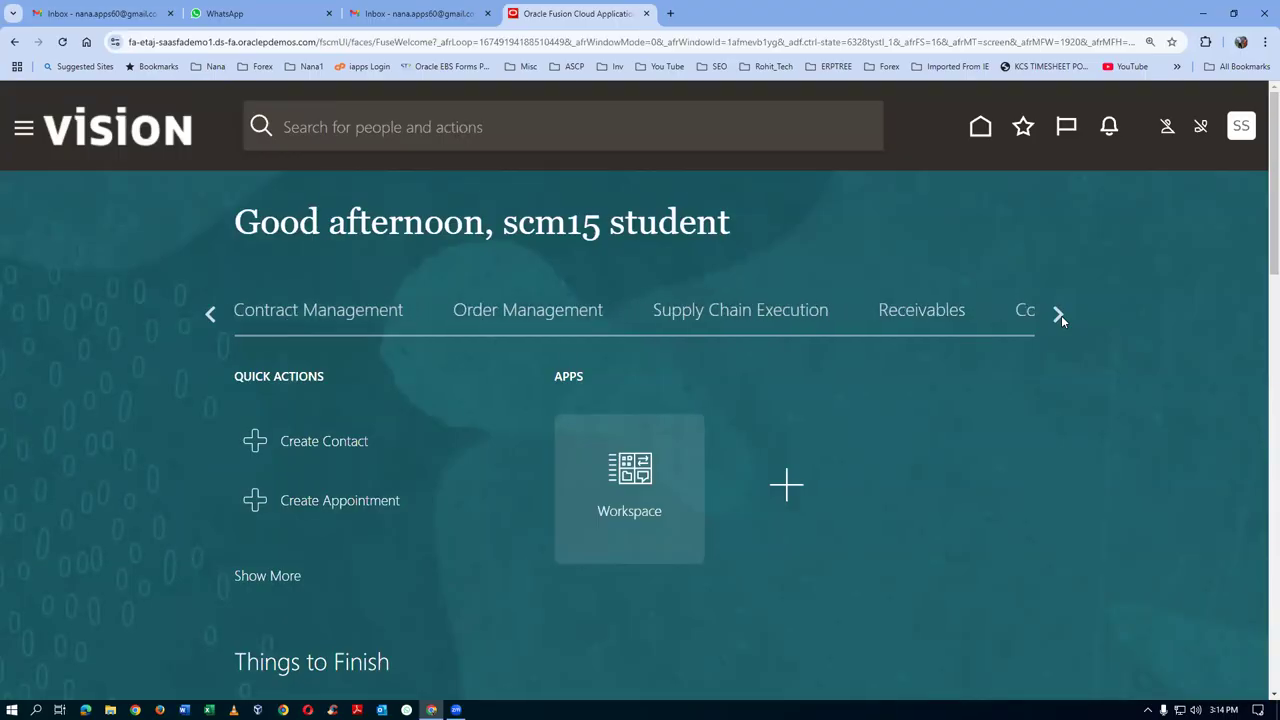
left_click(511, 320)
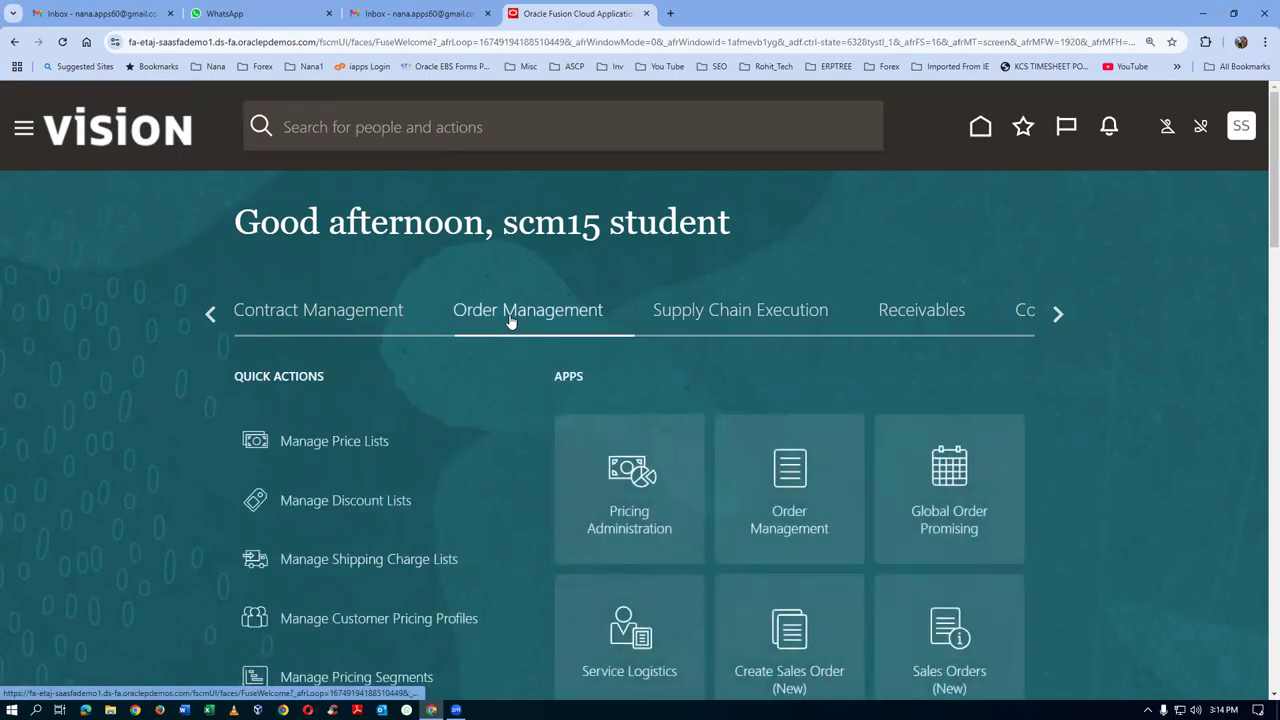
left_click(779, 522)
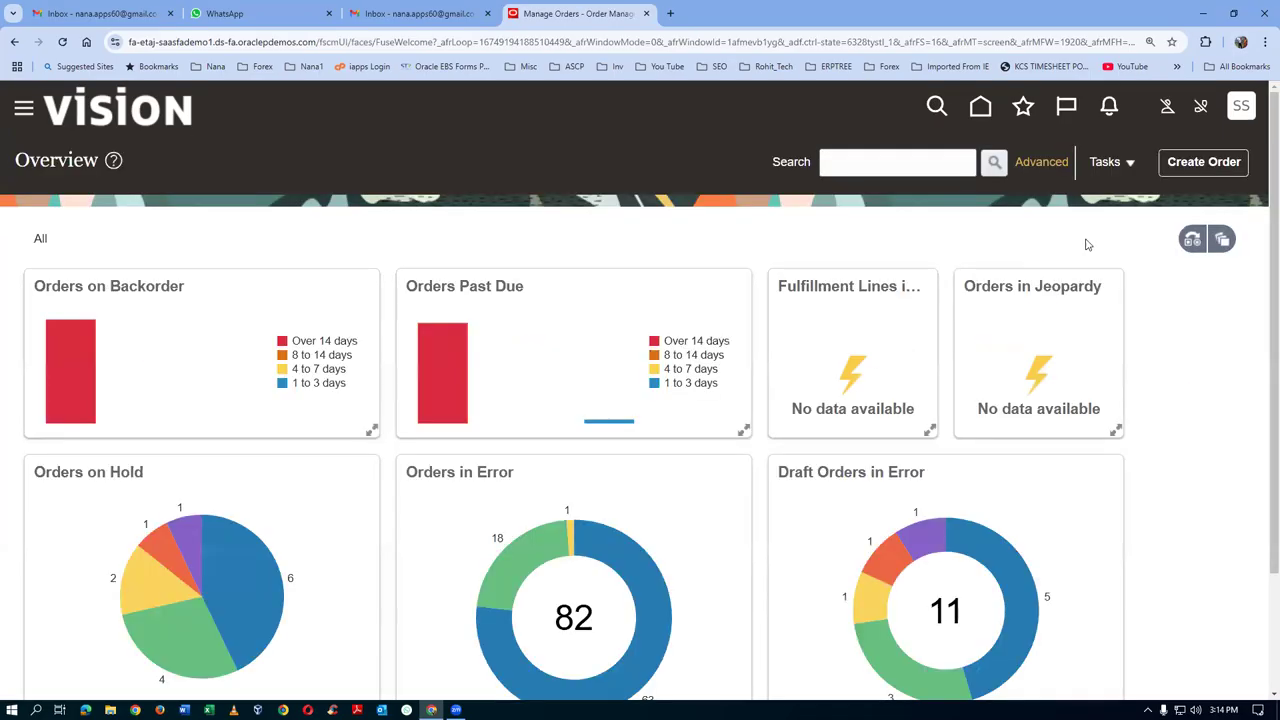
Create a sales order for US1 Business Unit with Computer Service and Rentals as the customer
left_click(1208, 165)
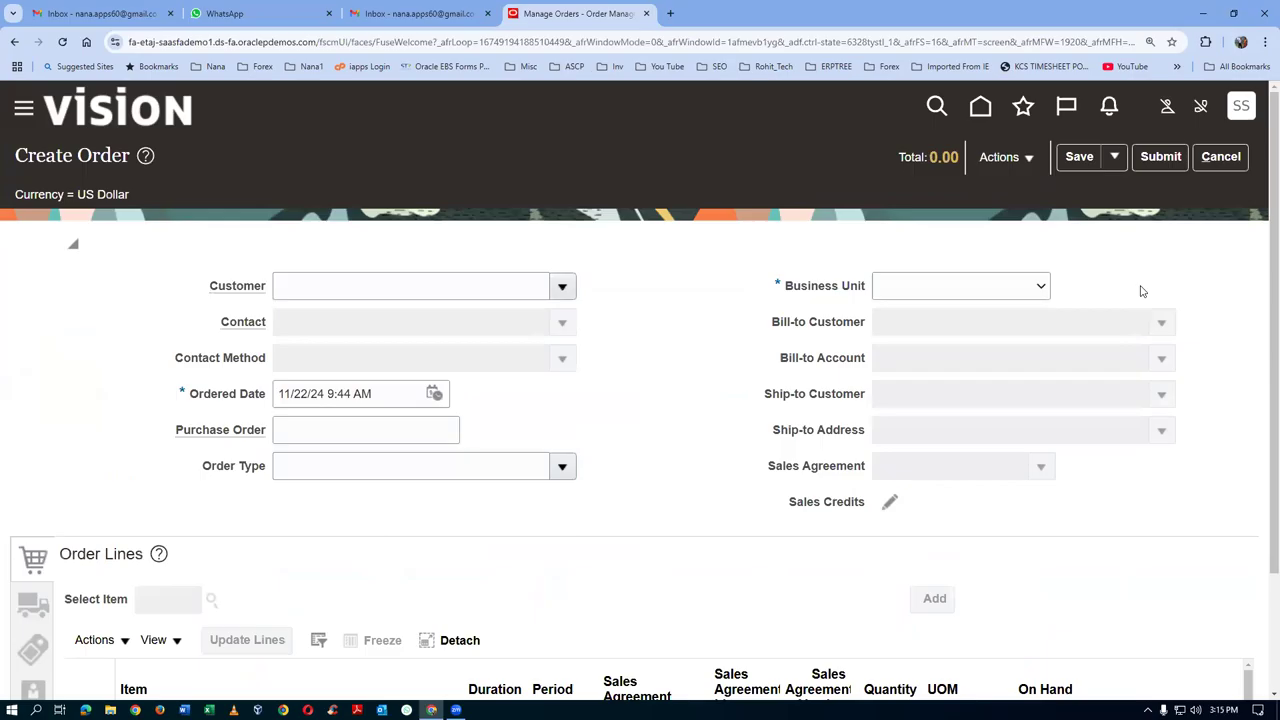
left_click(958, 293)
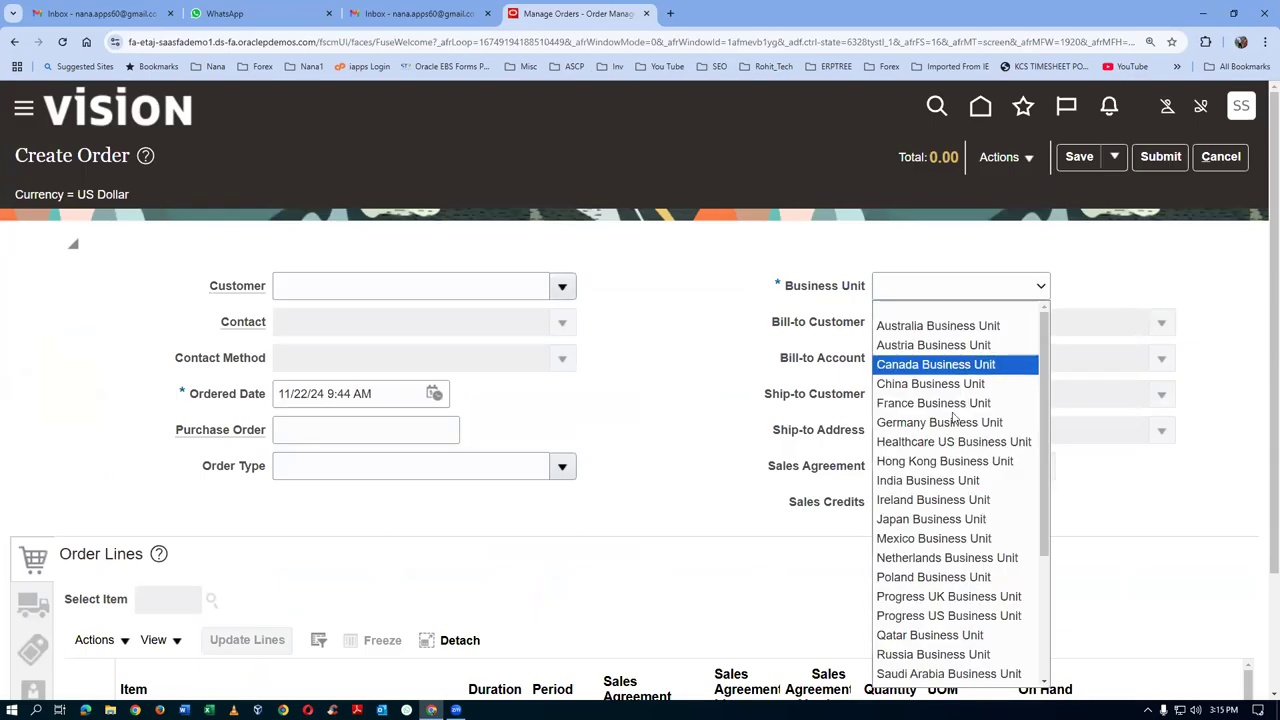
scroll(930, 500, "down", 3)
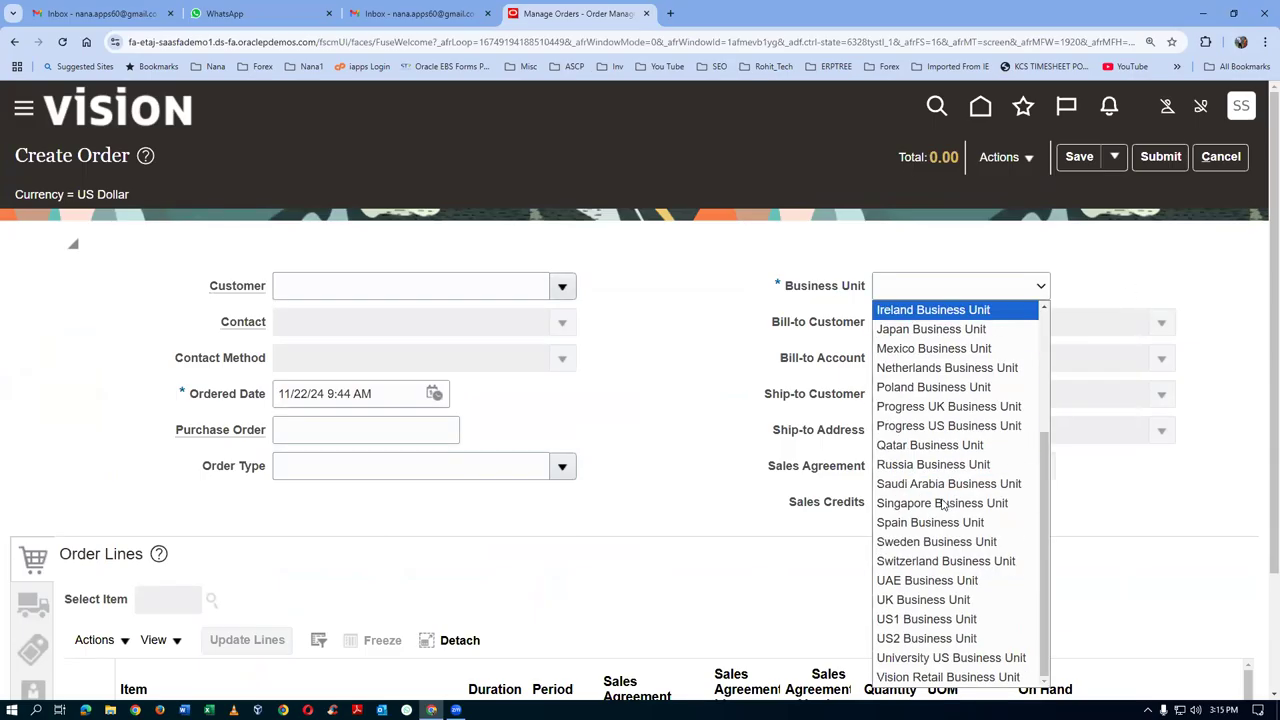
left_click(912, 620)
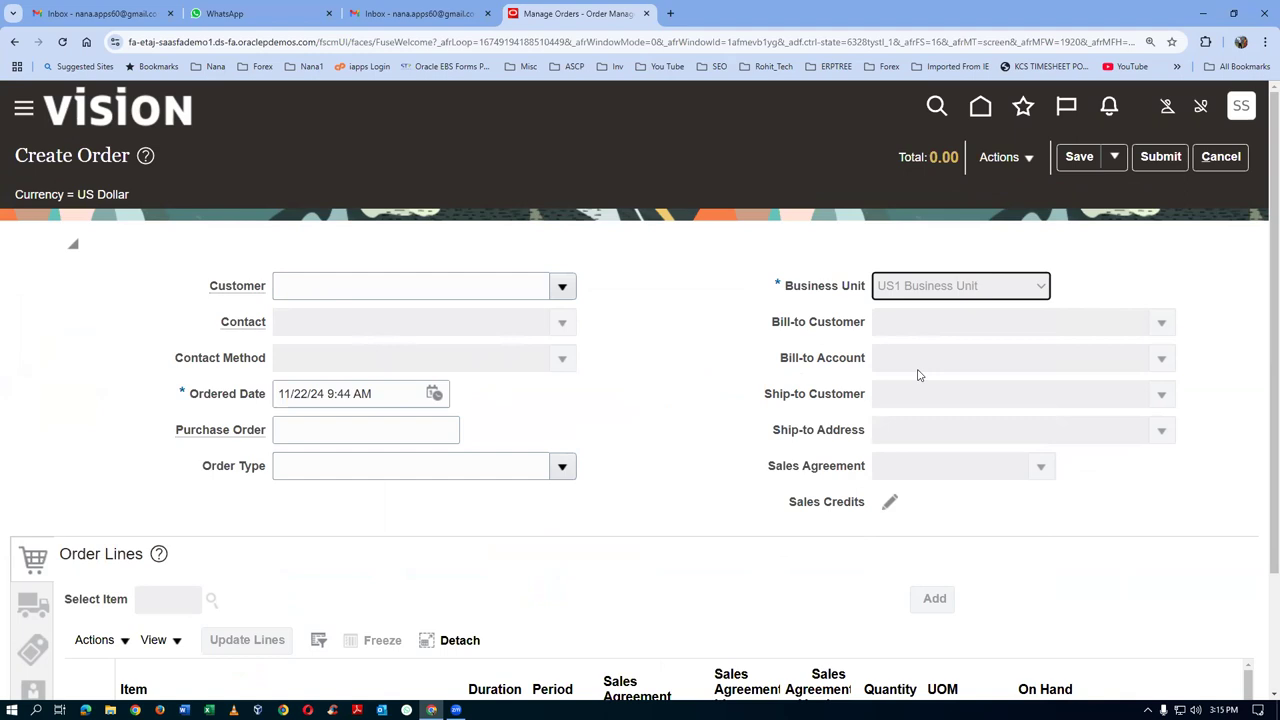
left_click(340, 283)
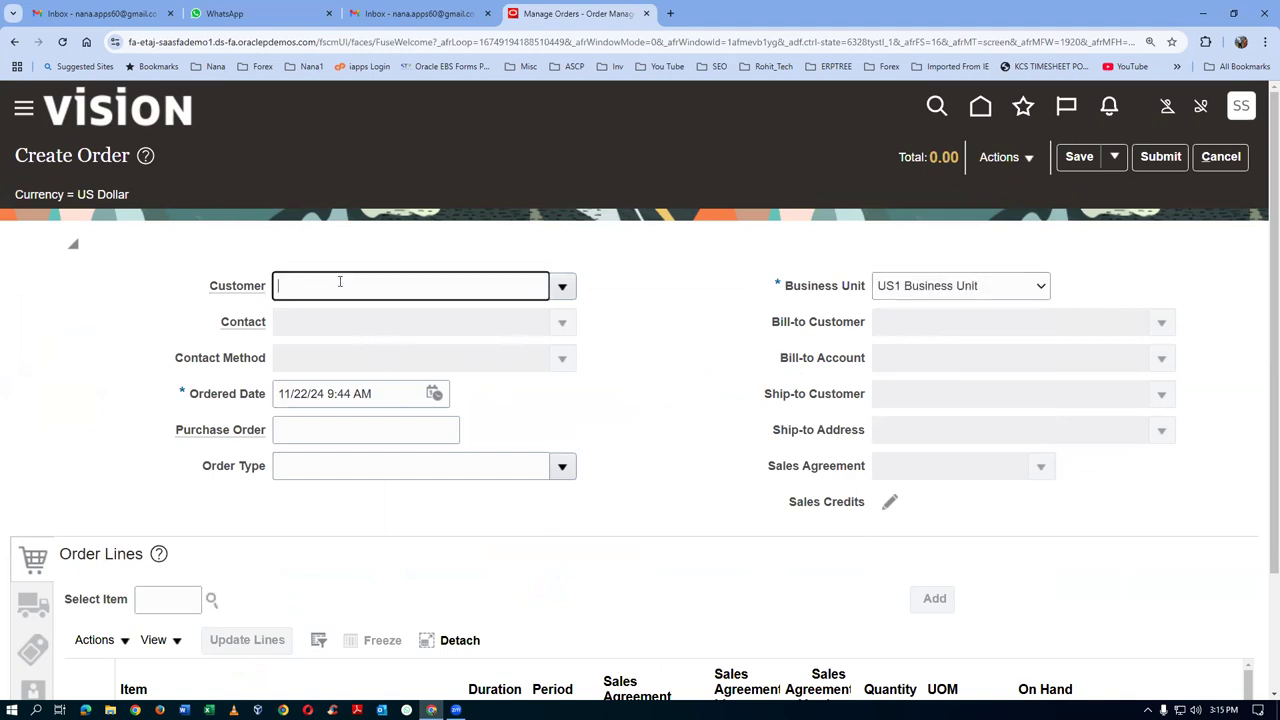
type("comp")
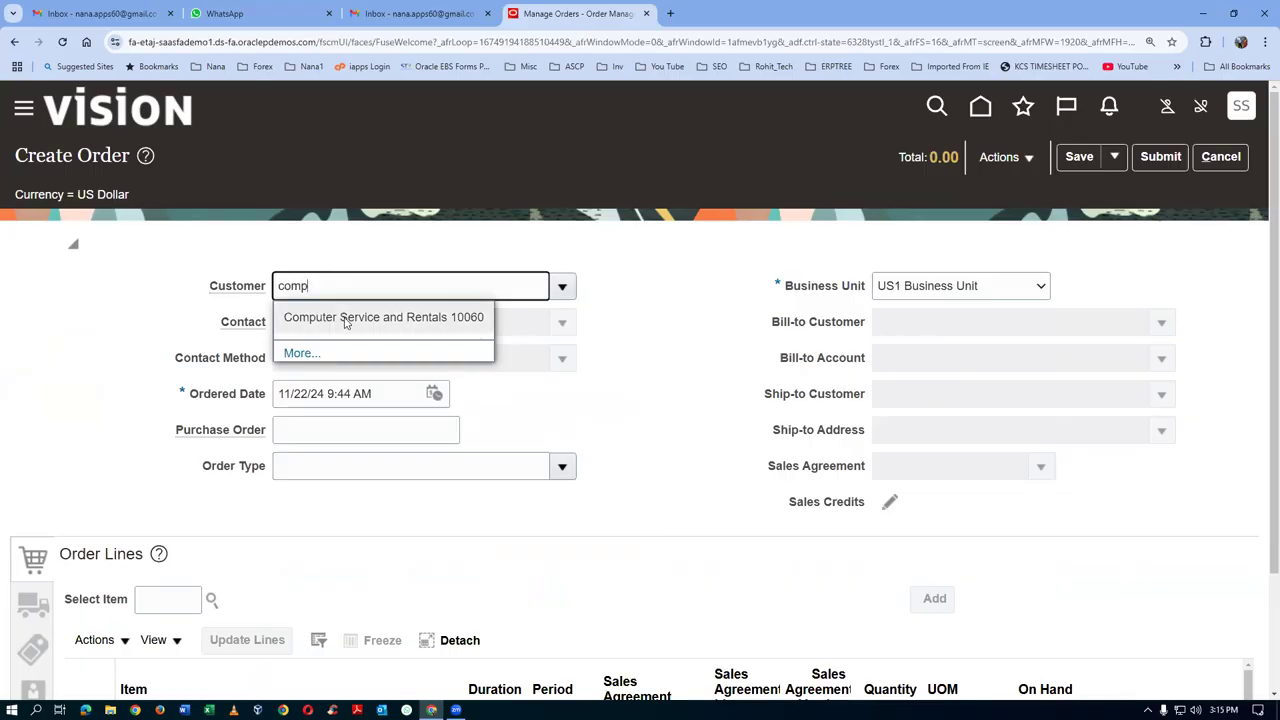
left_click(342, 318)
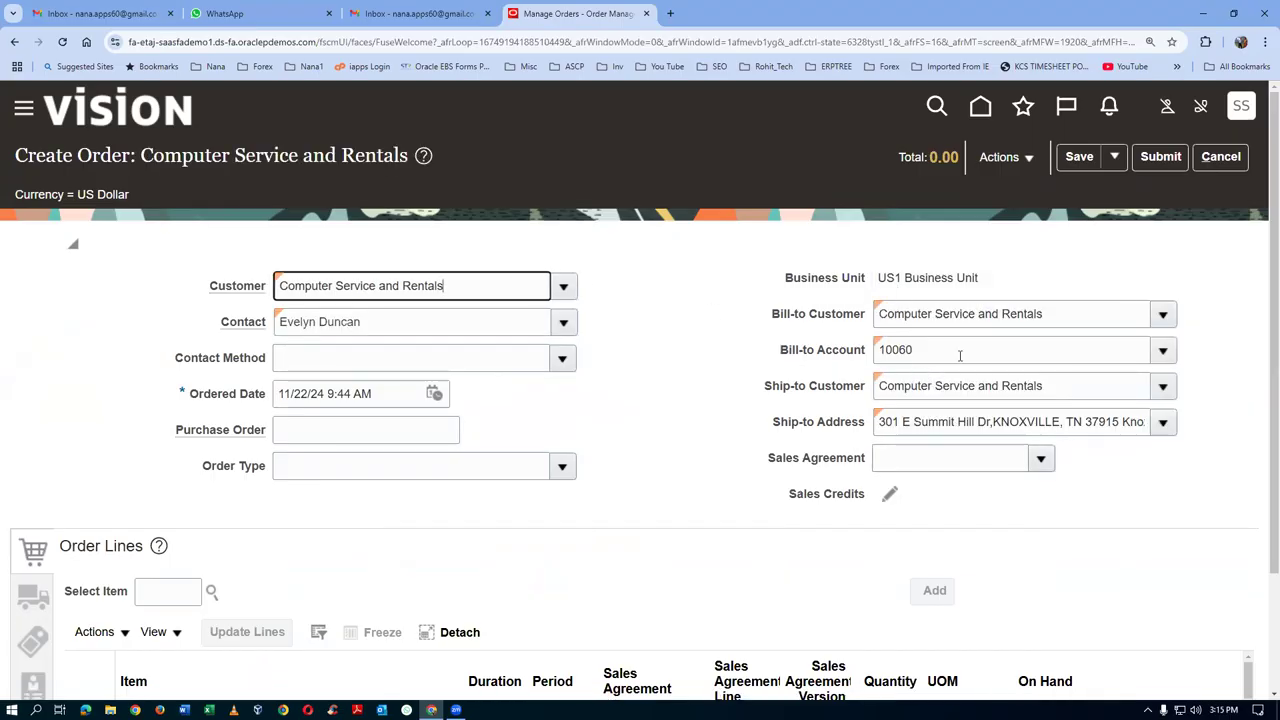
Look up t0107 and select item t0107_b_to_b_transfer for the order line
left_click(160, 594)
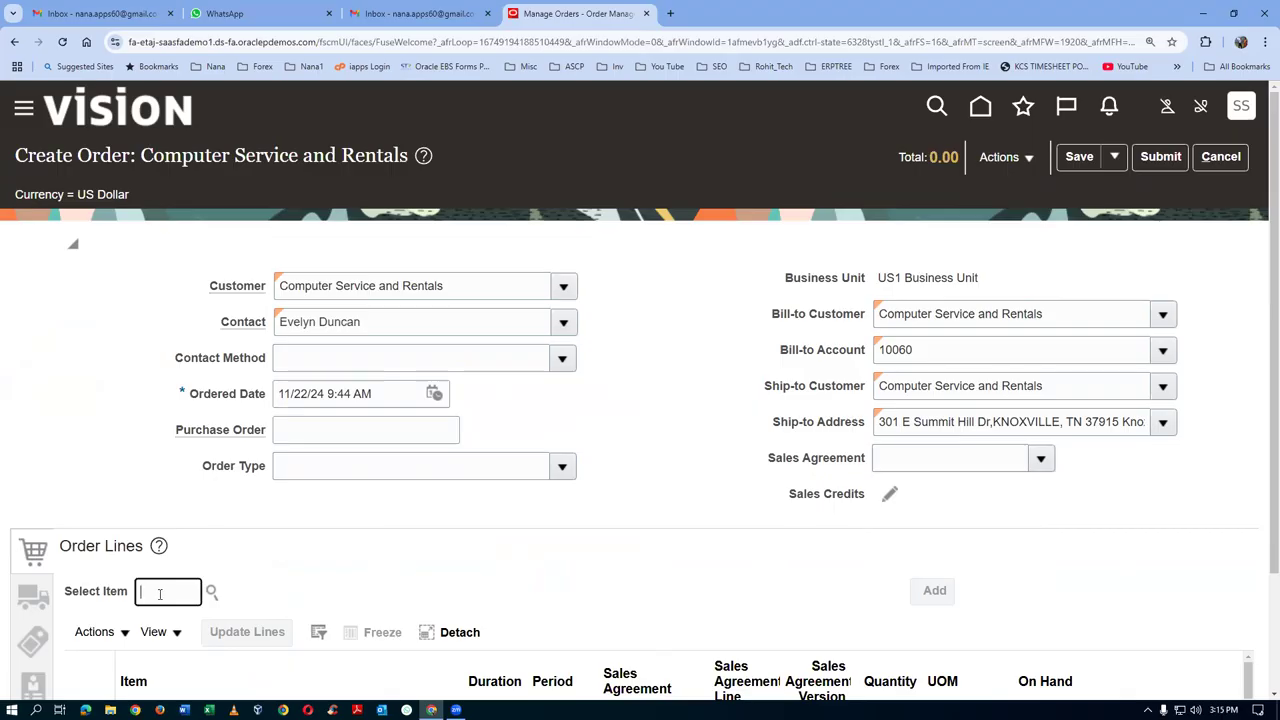
type("t0107")
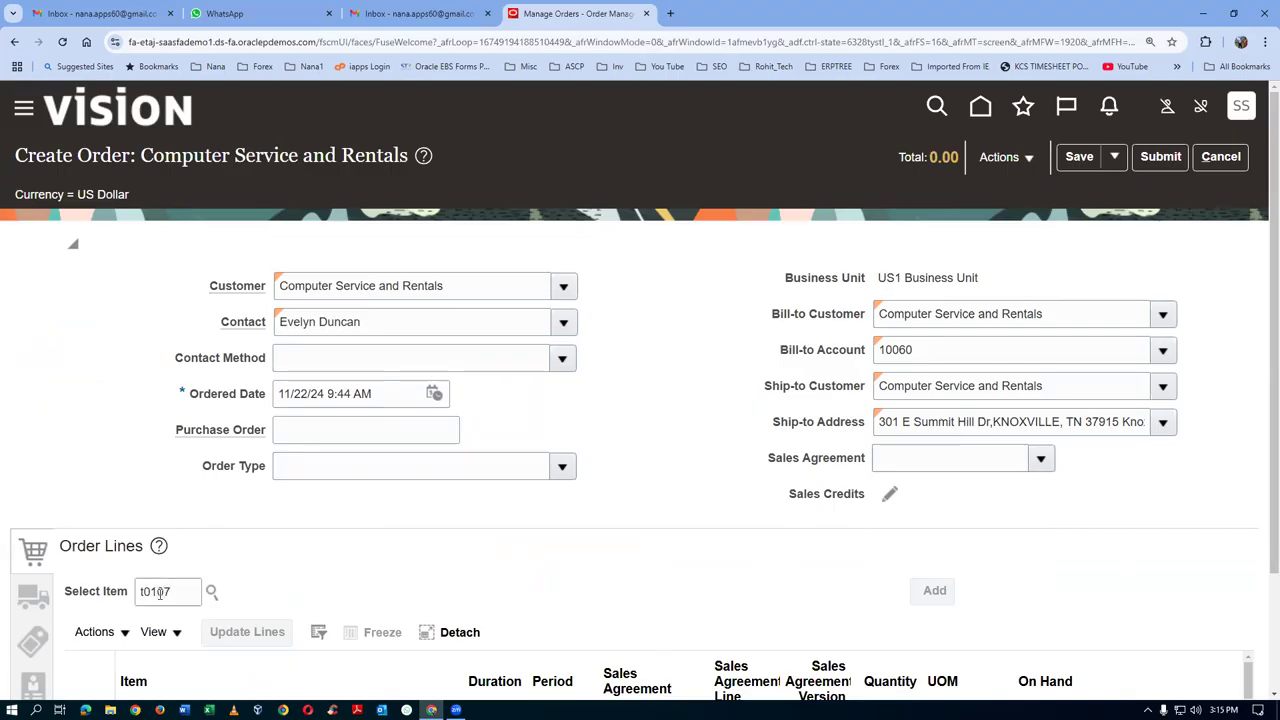
left_click(380, 593)
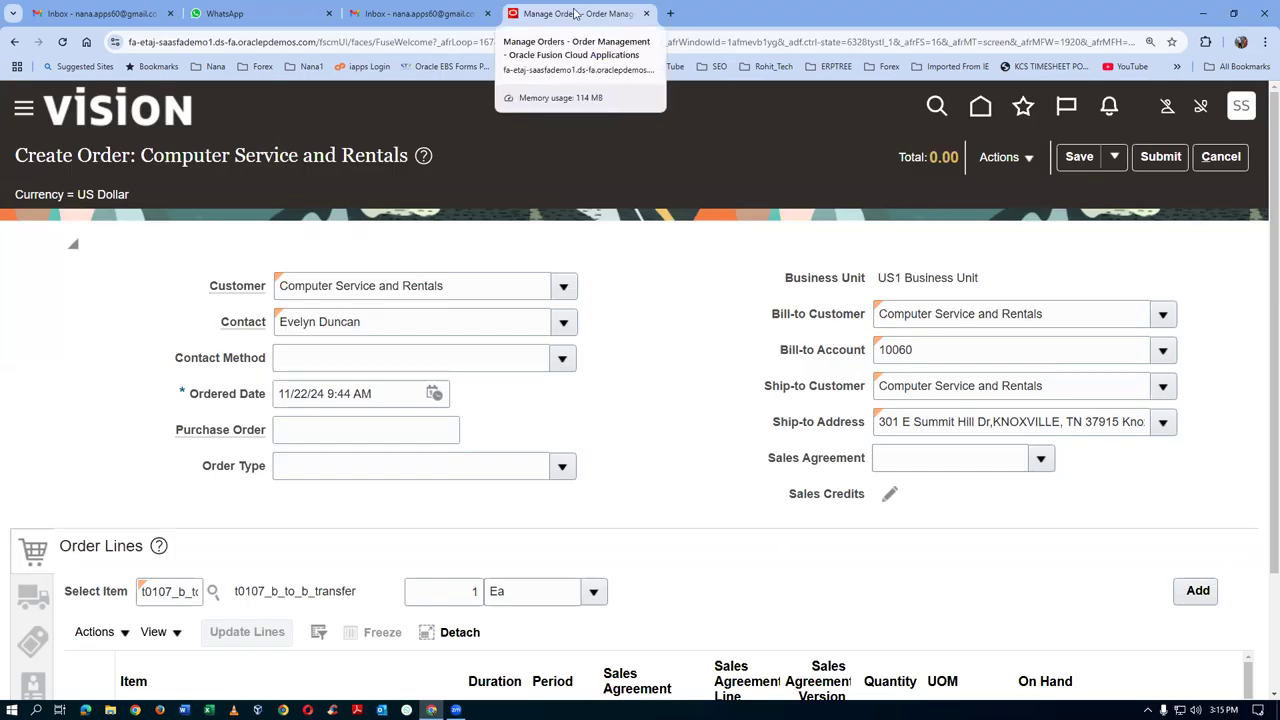
Duplicate the order browser tab and cancel the Computer Service and Rentals order, discarding its unsaved changes
right_click(575, 13)
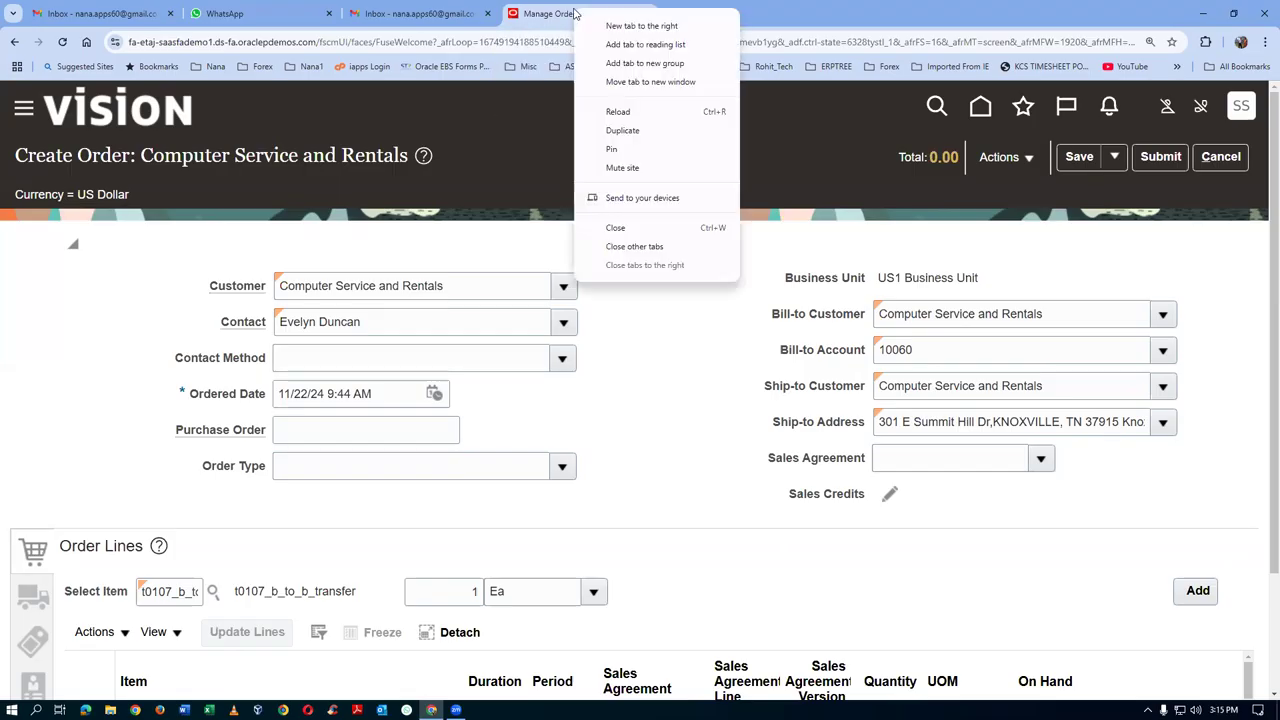
left_click(640, 130)
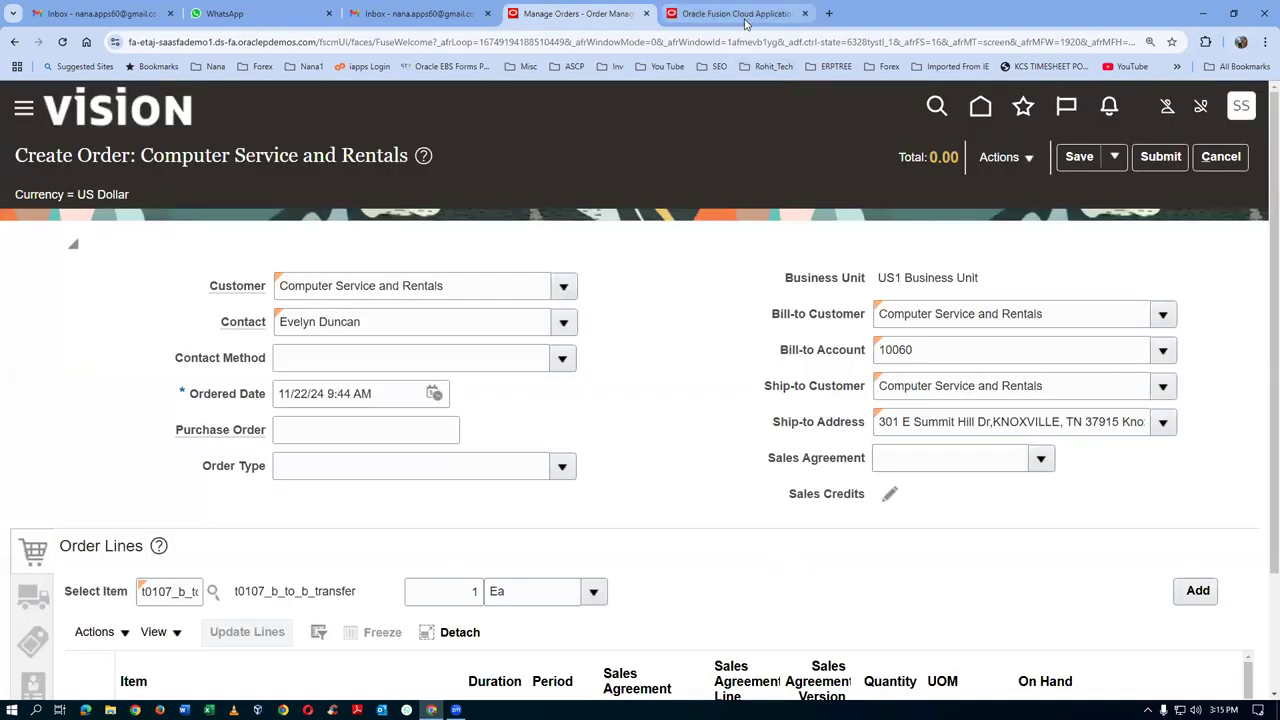
left_click(1221, 160)
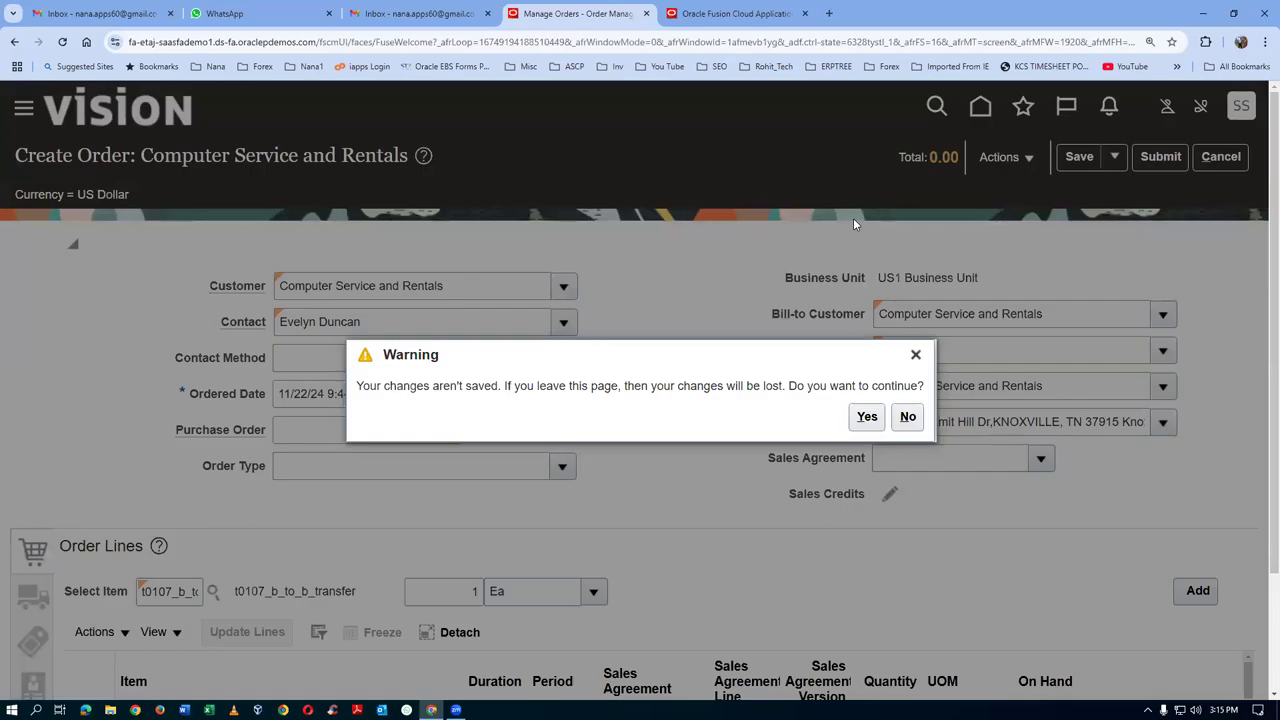
left_click(870, 420)
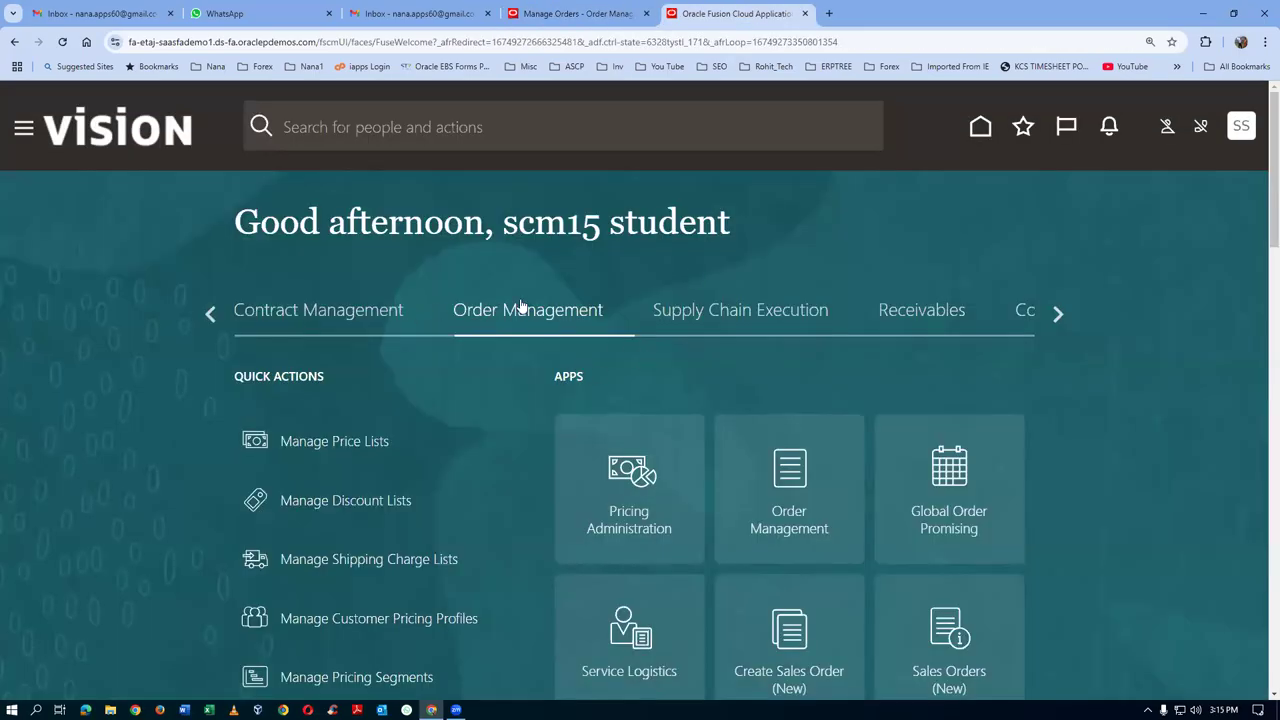
Open Manage Price Lists in Pricing Administration and search for price lists whose name starts with Corpo
left_click(643, 535)
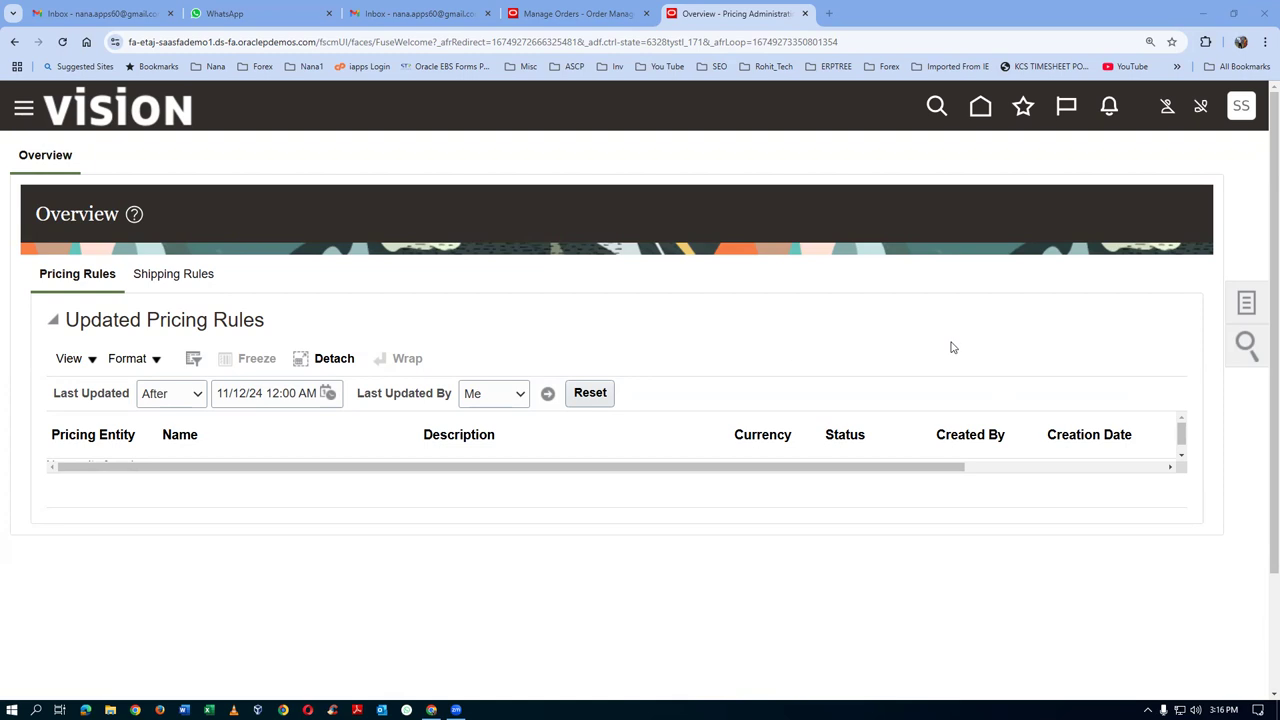
left_click(1244, 302)
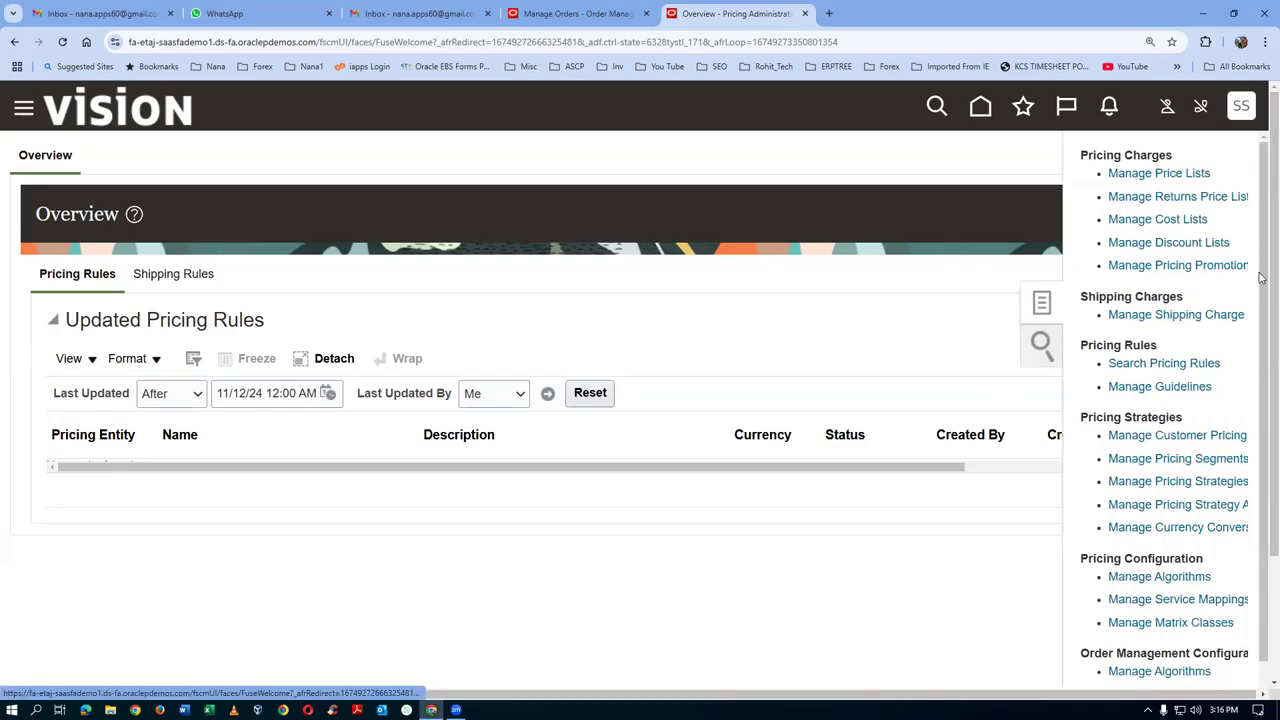
left_click(1129, 175)
left_click(289, 348)
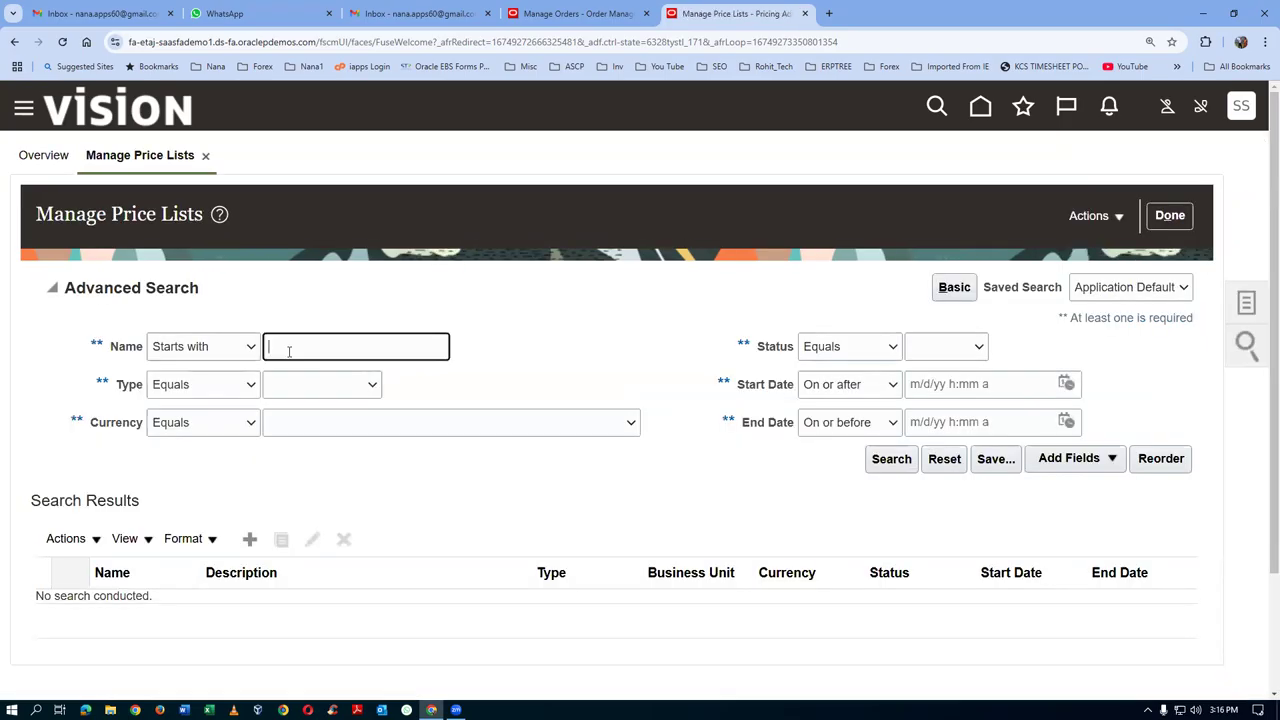
type("Corpo")
left_click(888, 468)
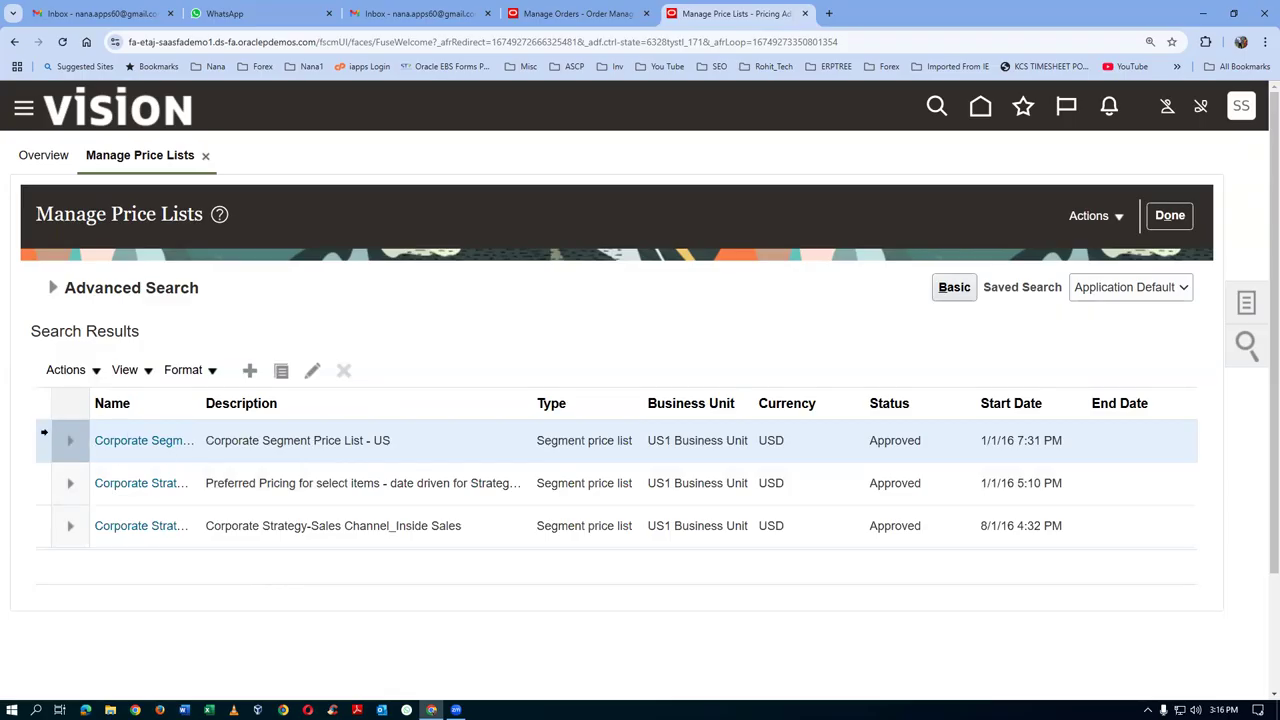
Open the Corporate Segment Price List for editing and add a new price list line under All Items
left_click(314, 371)
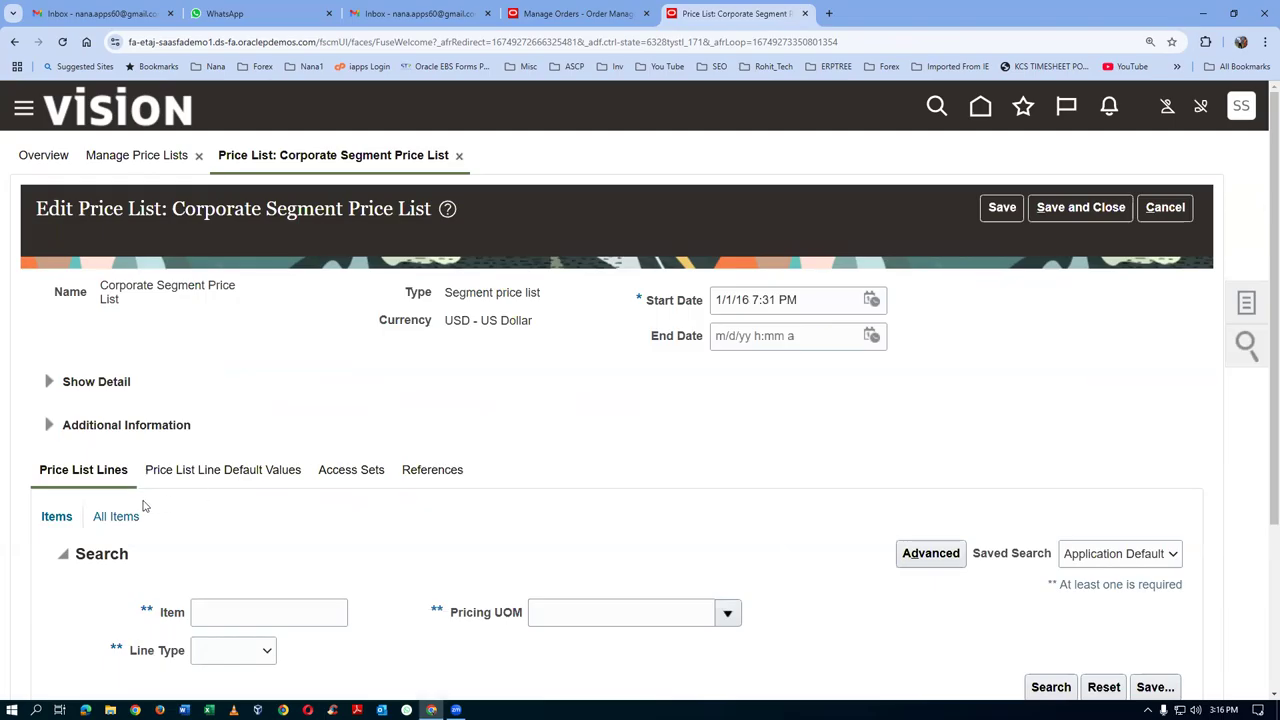
left_click(105, 516)
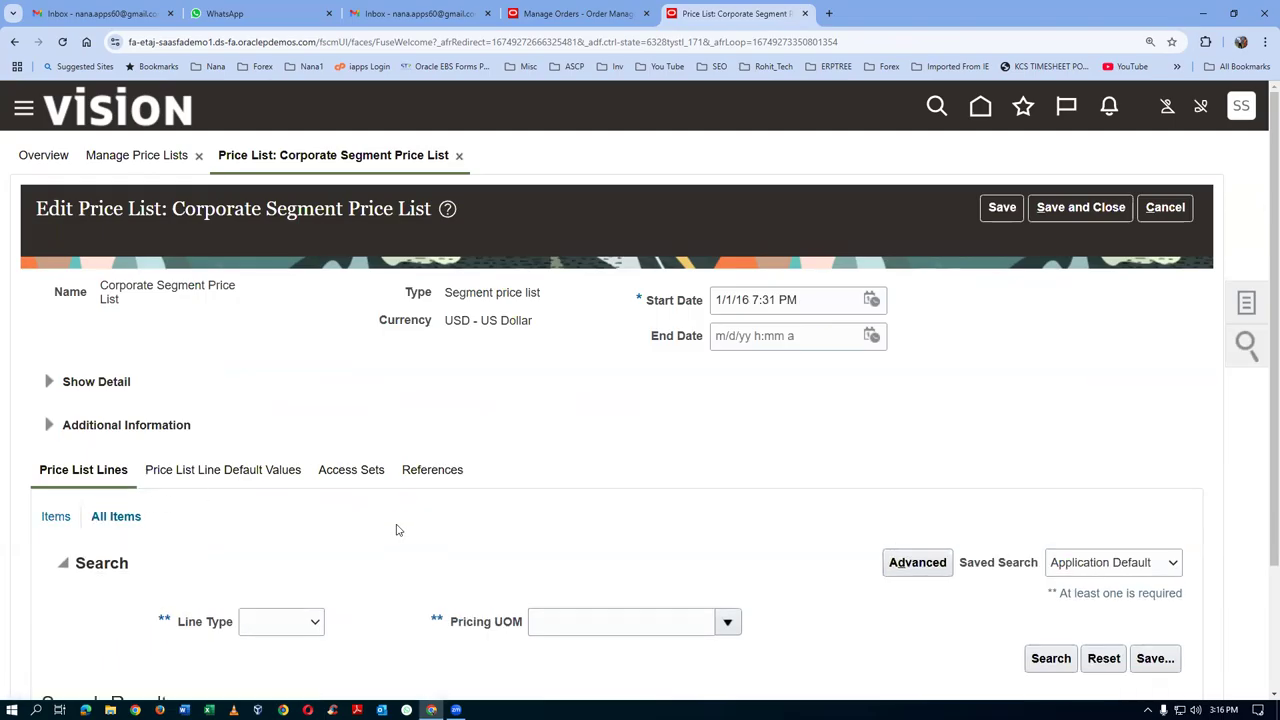
scroll(397, 523, "down", 2)
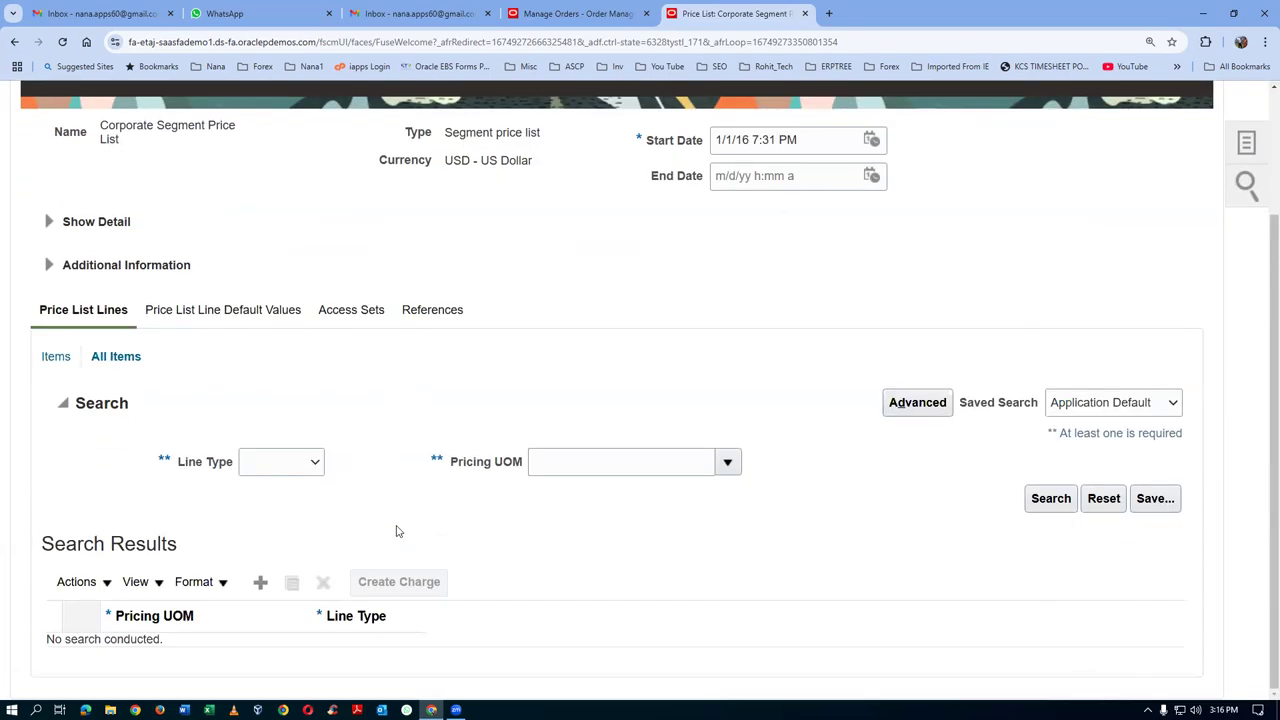
left_click(261, 588)
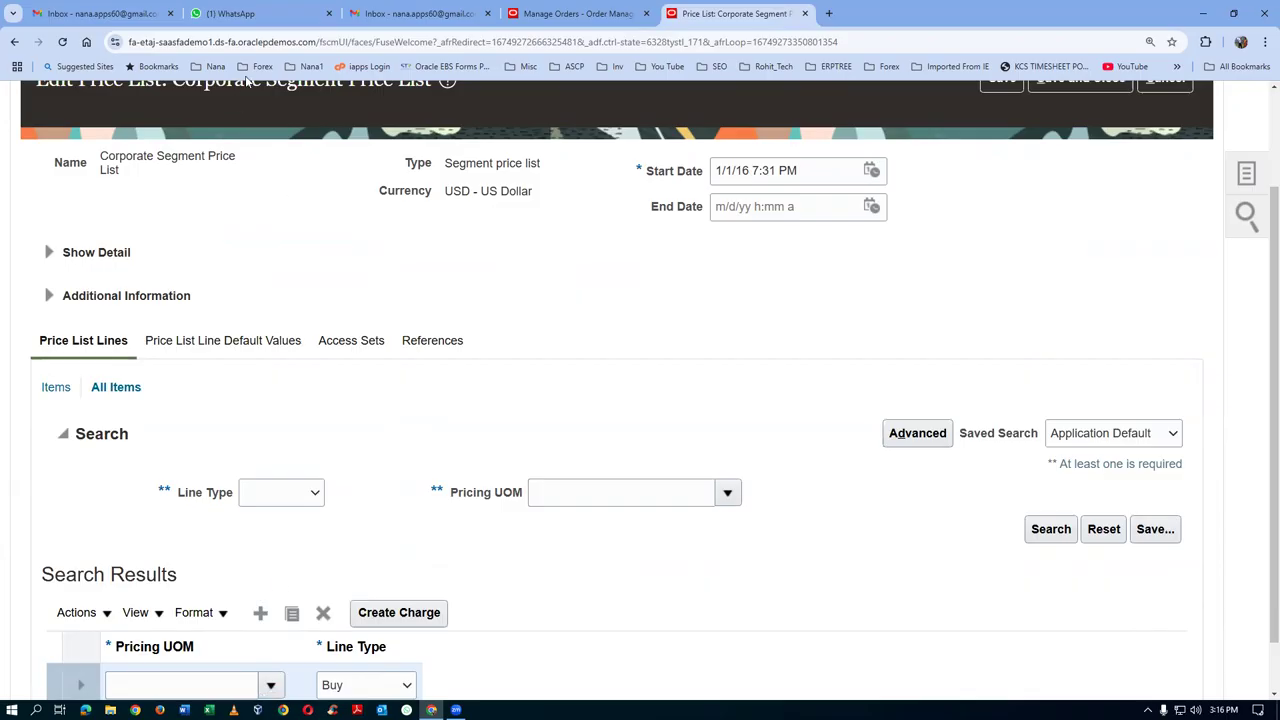
Switch to WhatsApp and answer the unread message with "In a class" and "after 4 PM"
left_click(235, 13)
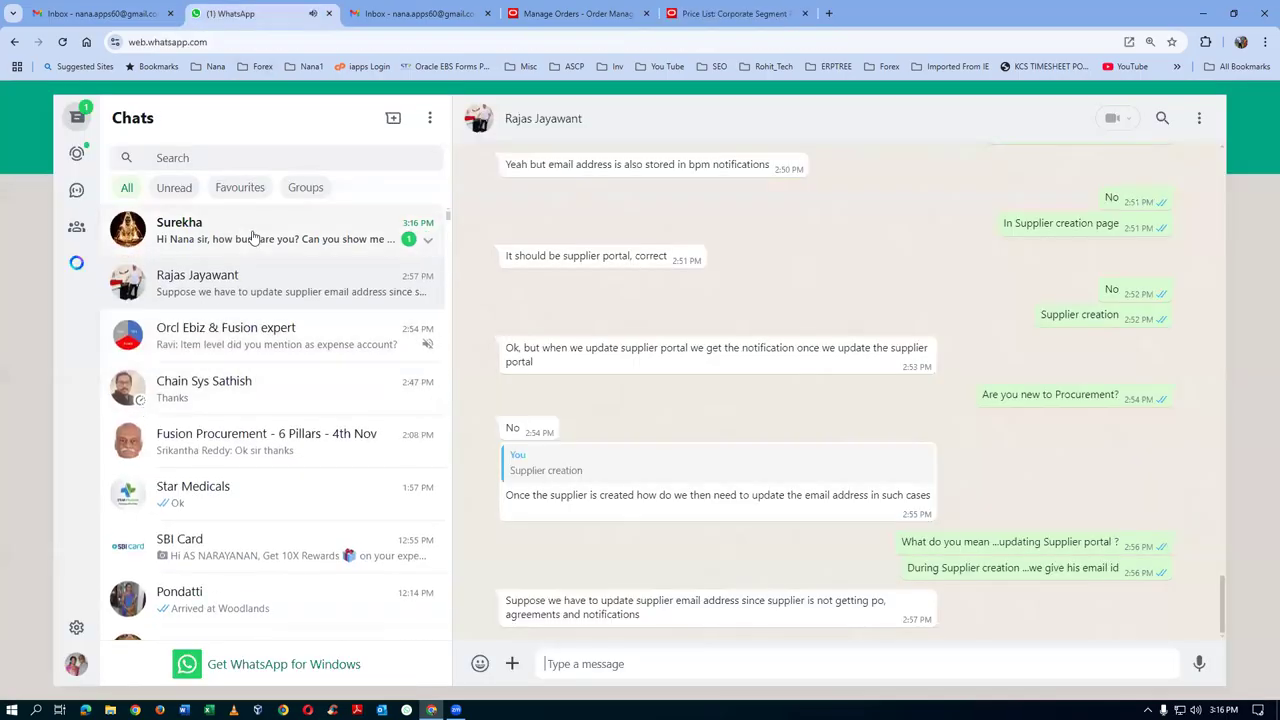
left_click(253, 239)
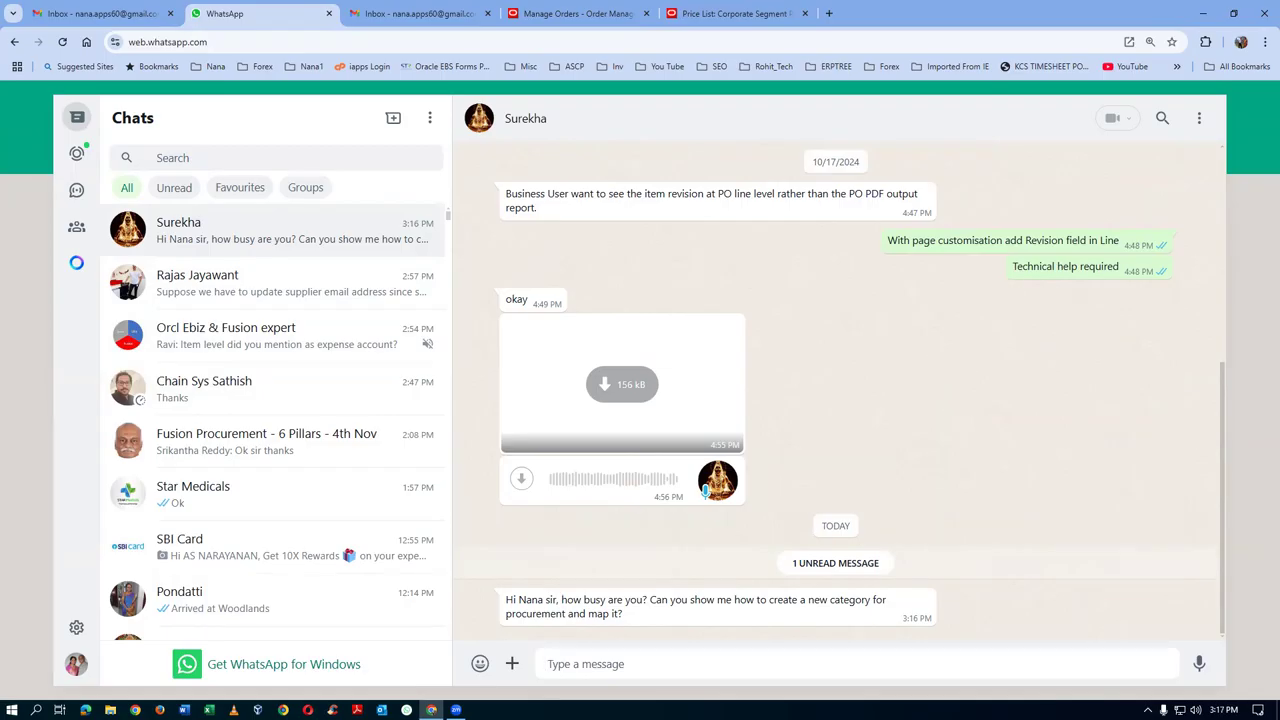
type("In a class")
key("Return")
type("afte")
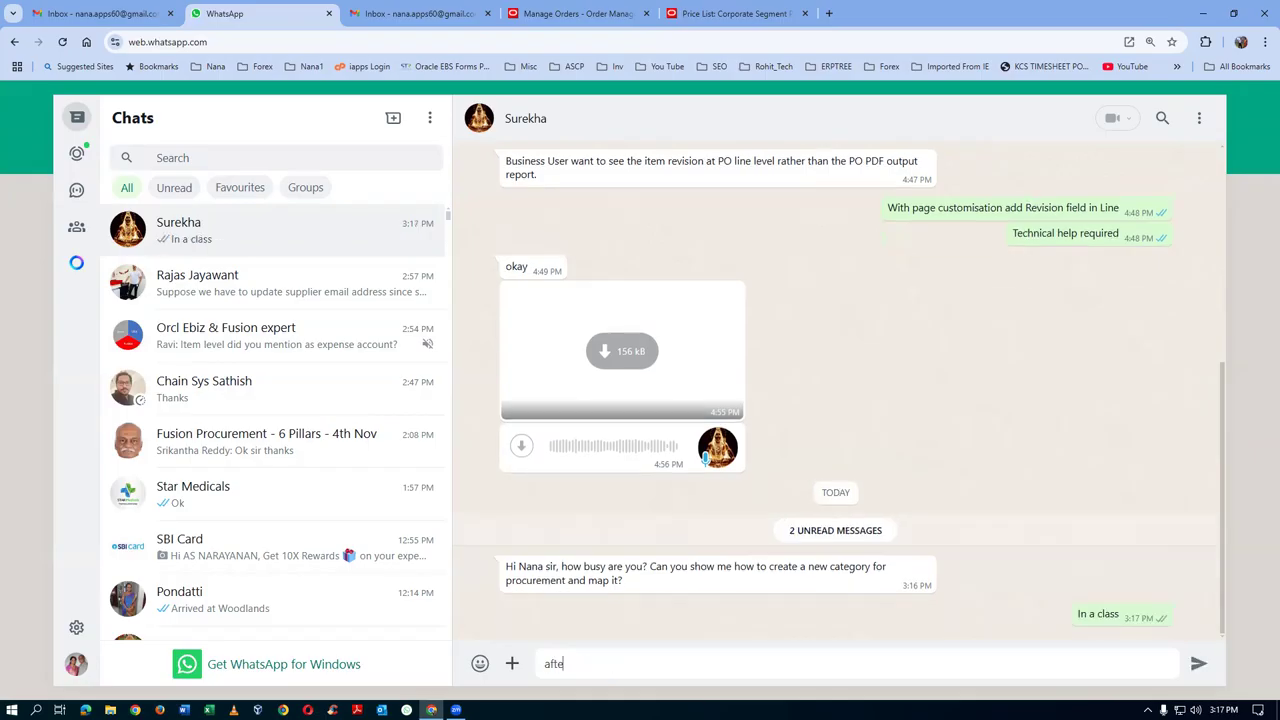
type("r 4 PM")
key("Return")
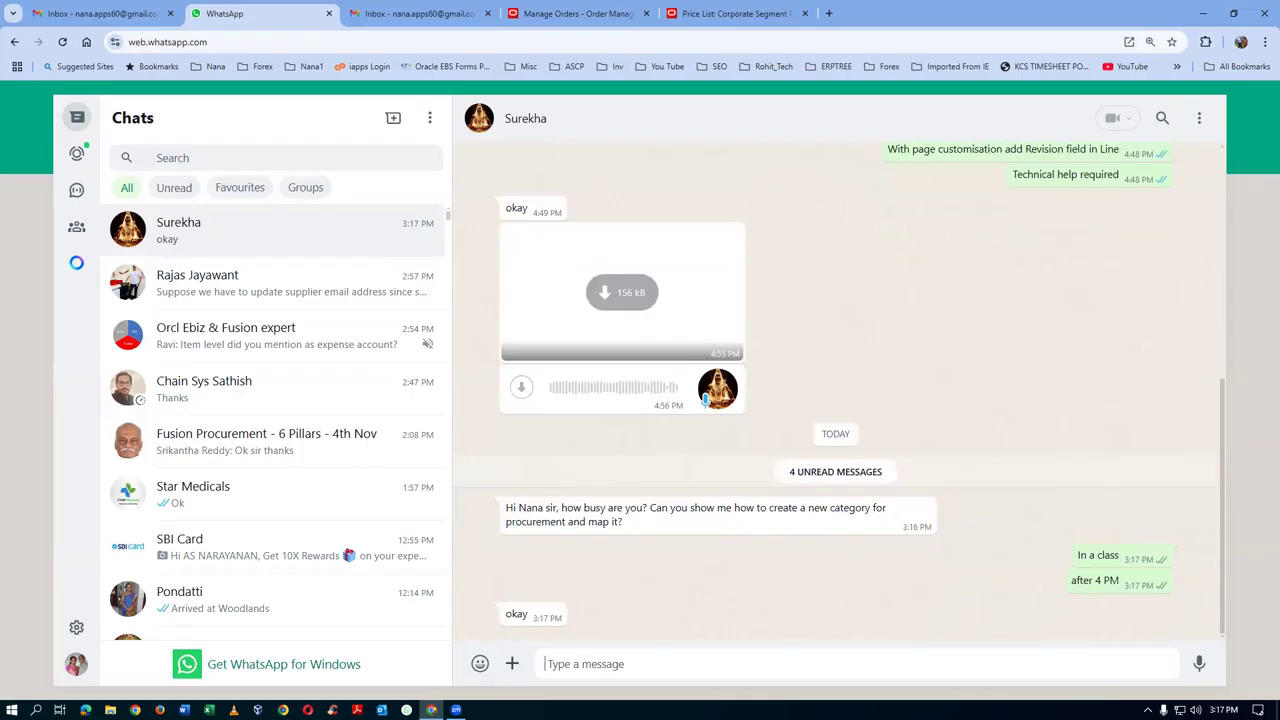
Return to the Corporate Segment Price List and set the new All Items line's pricing UOM to Ea
left_click(748, 16)
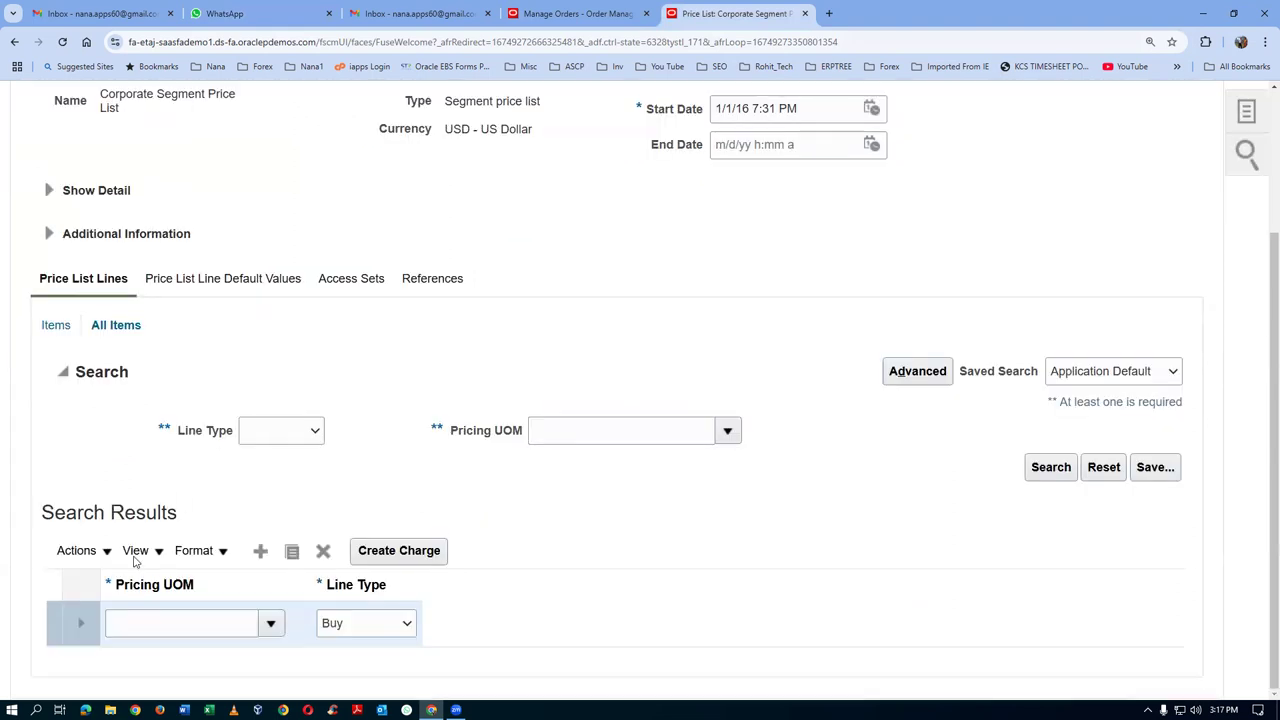
left_click(118, 622)
type("Ea")
key("Tab")
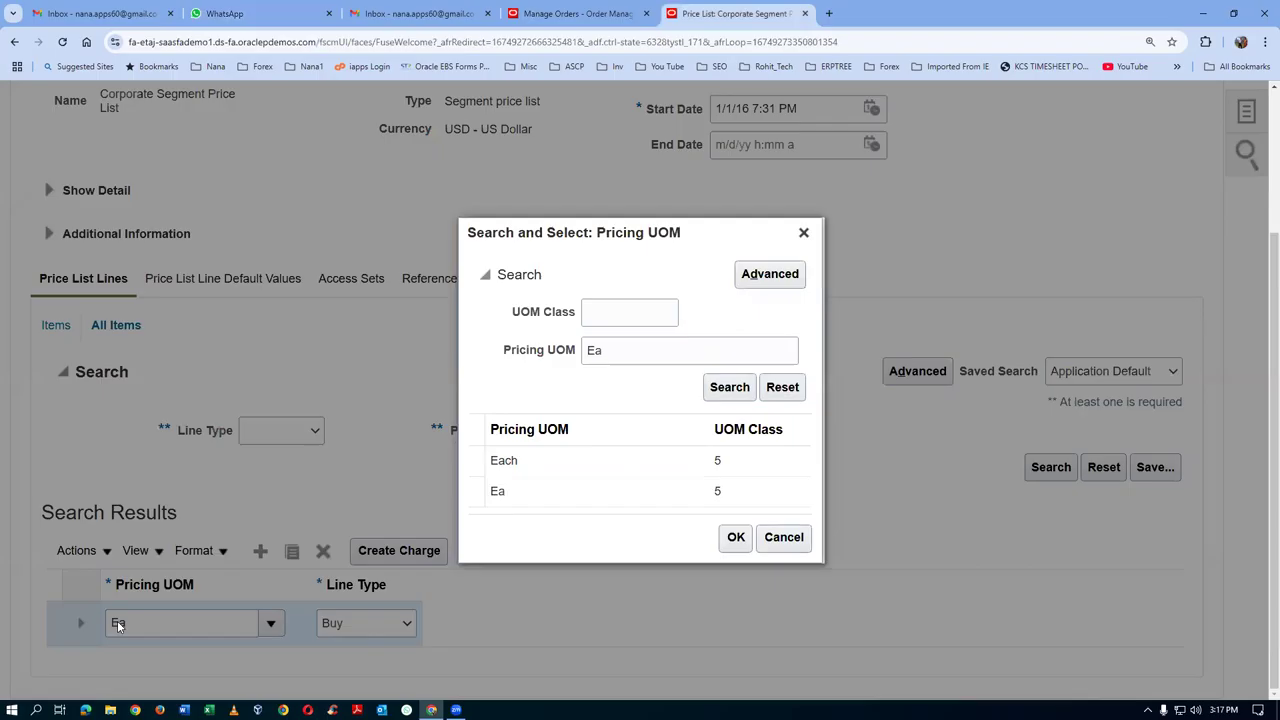
left_click(503, 493)
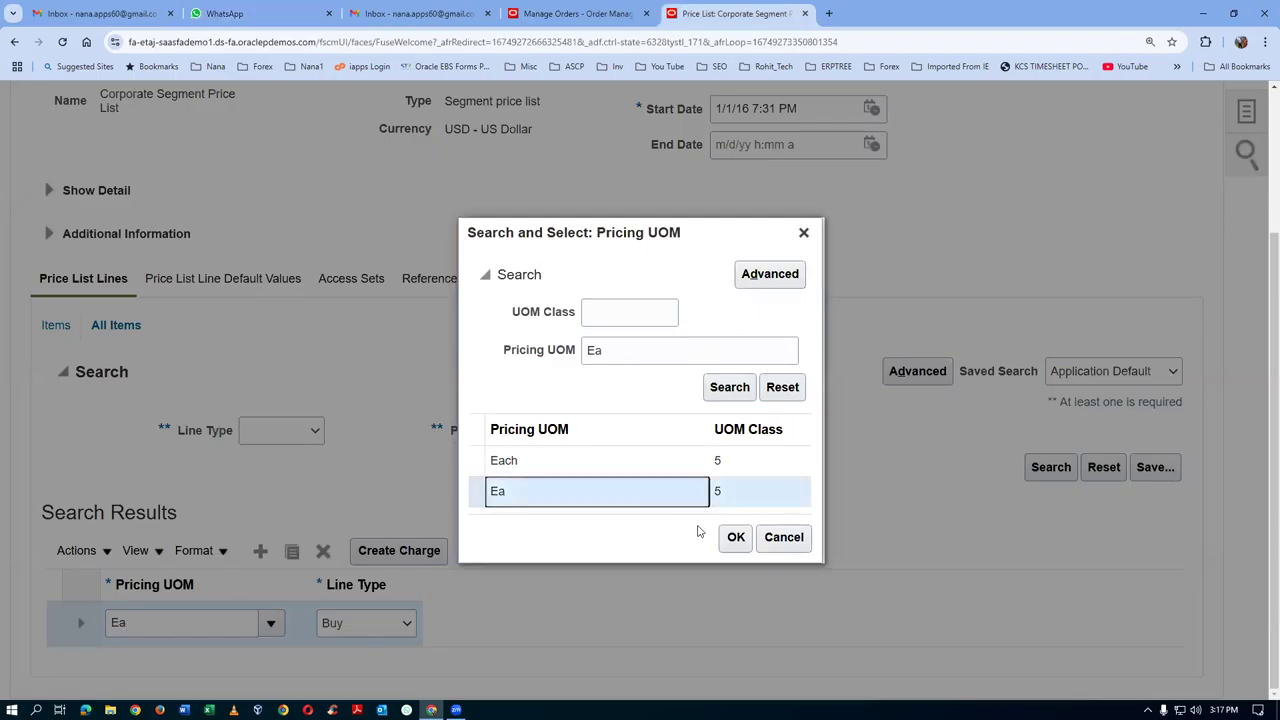
left_click(736, 537)
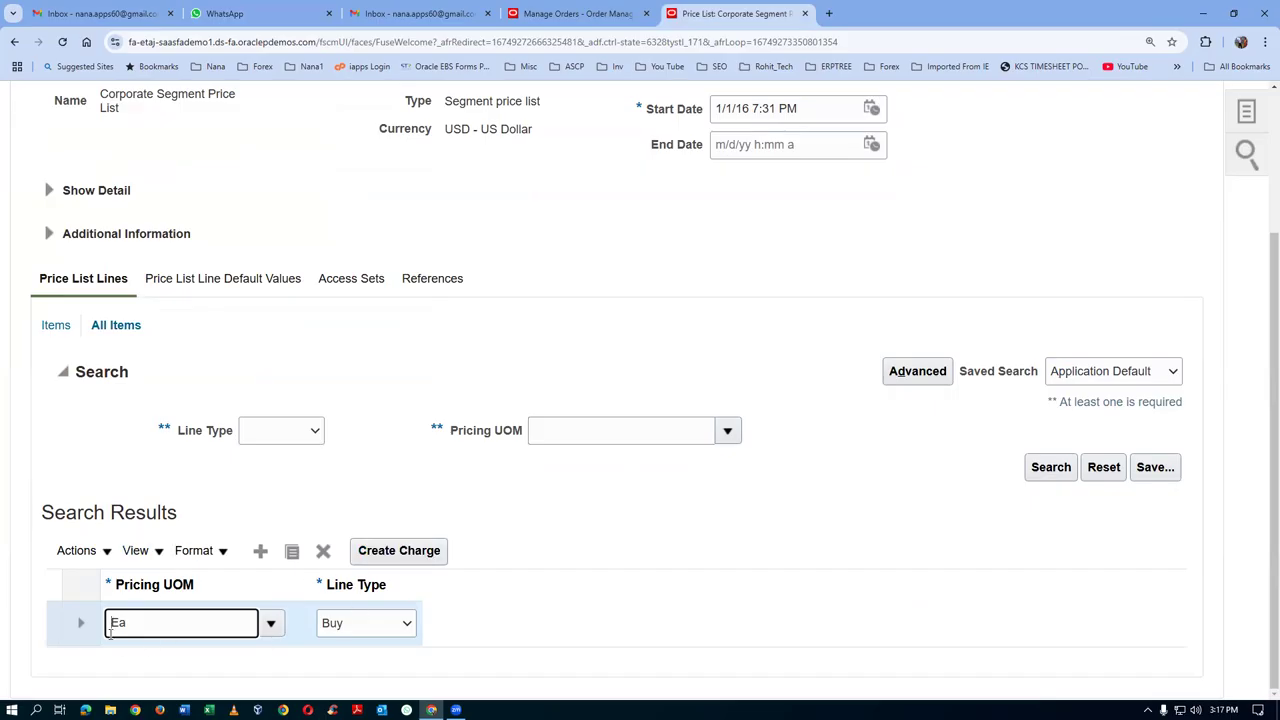
Create a charge for the Ea line with base price 1 USD, manual adjustment allowed and start date 11/22/24 9:47 AM
left_click(412, 553)
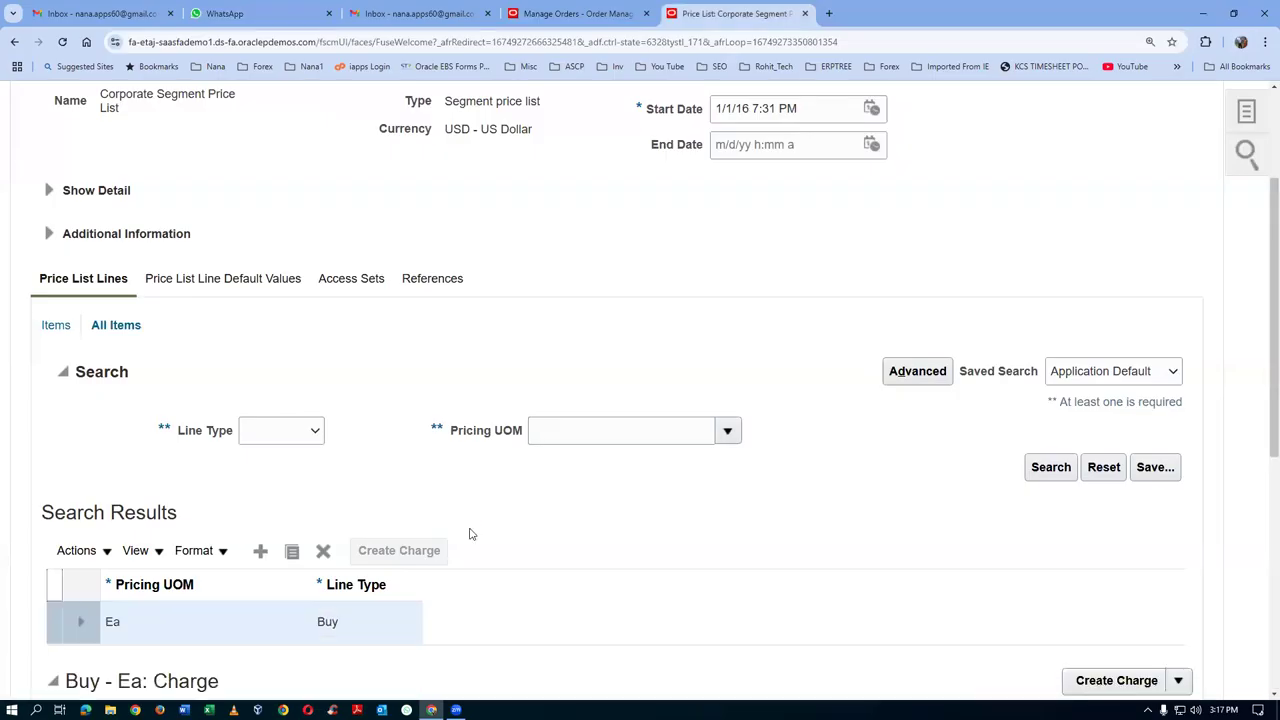
scroll(470, 535, "down", 2)
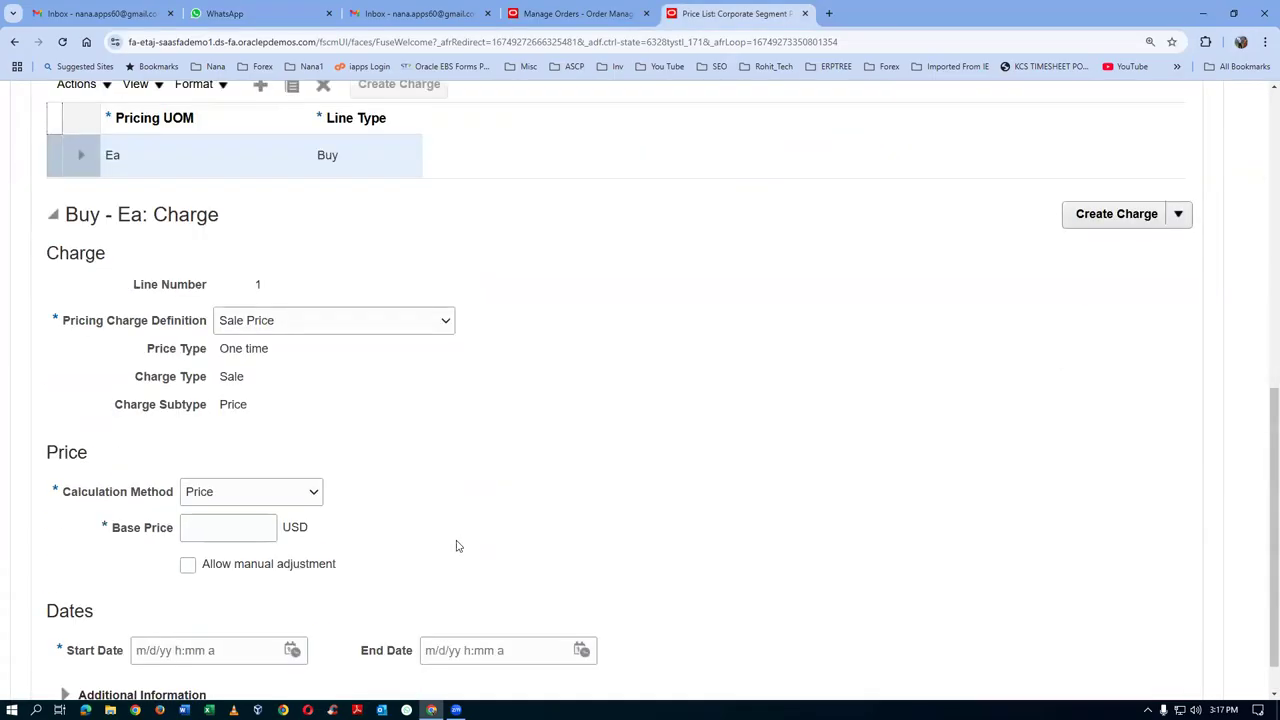
left_click(217, 527)
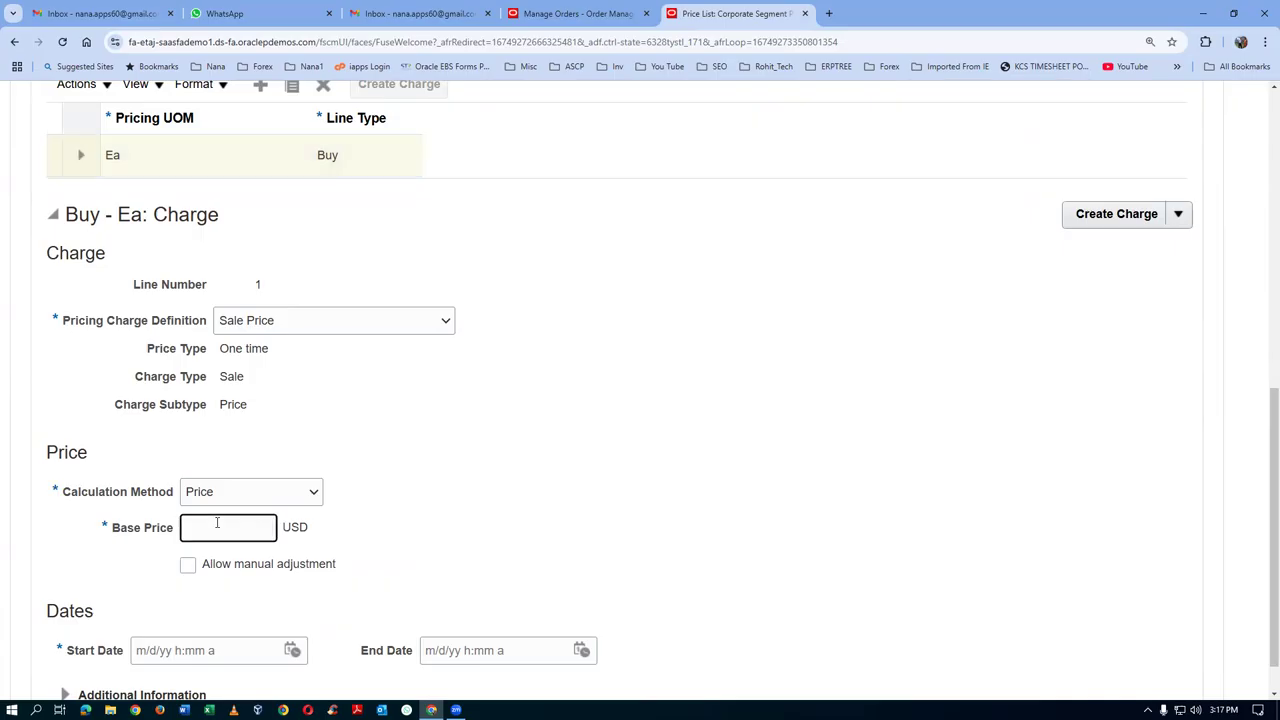
type("1")
left_click(190, 570)
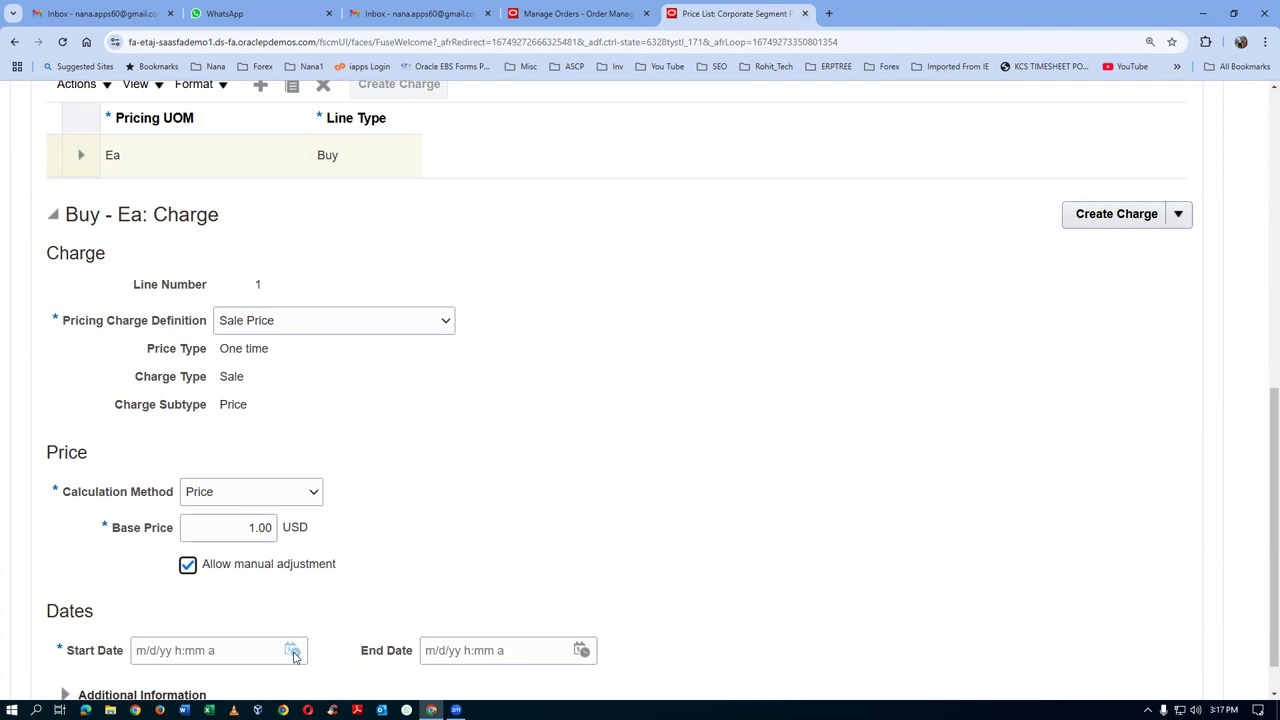
left_click(293, 652)
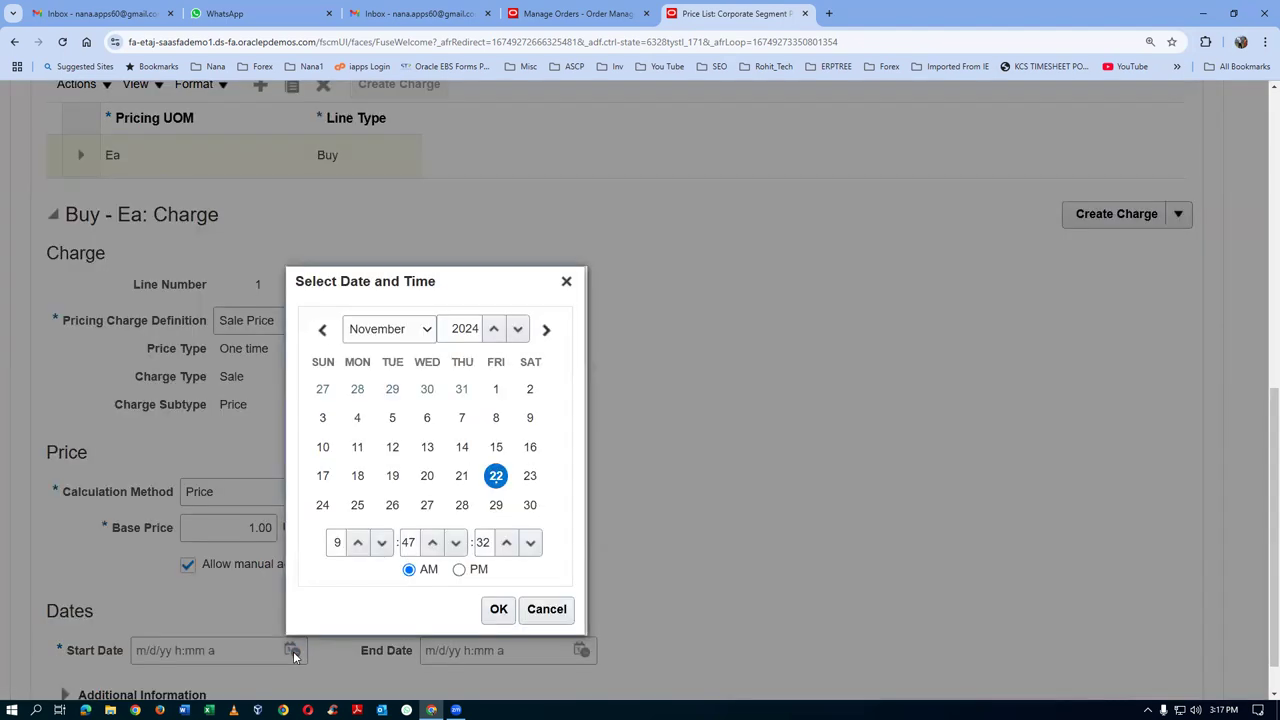
left_click(498, 610)
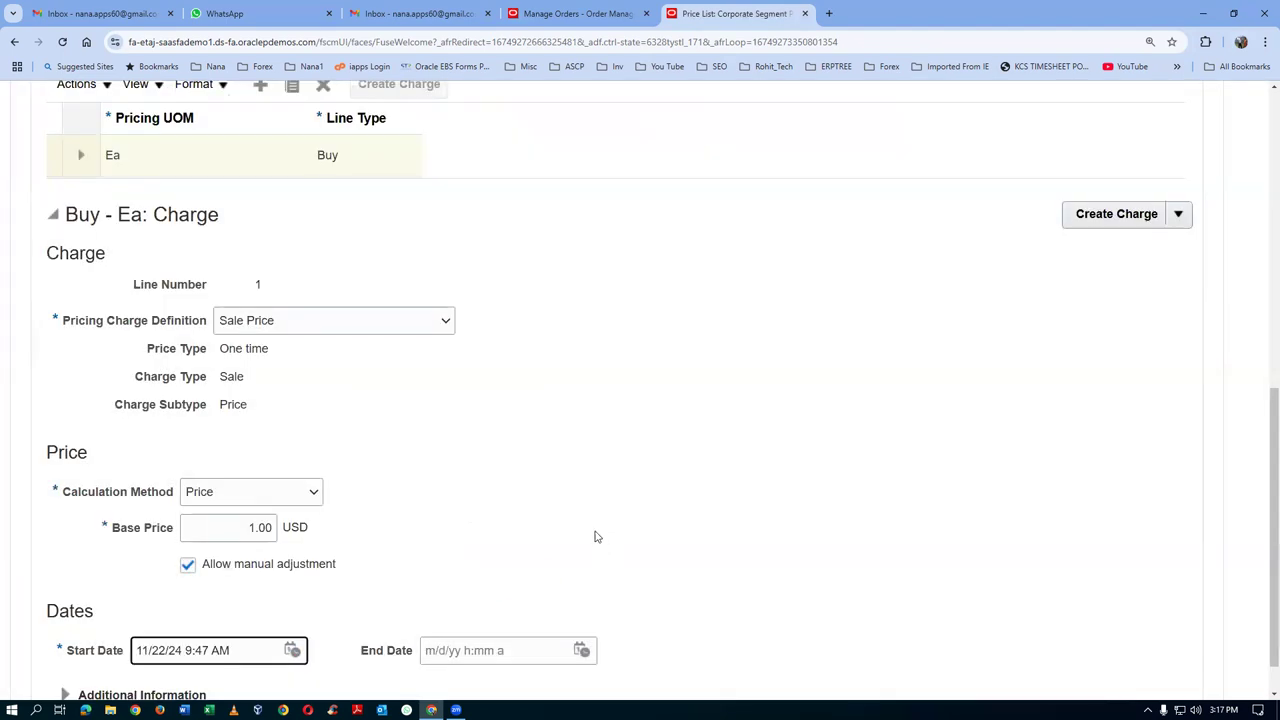
Save and close the Corporate Segment Price List and finish managing price lists
scroll(578, 529, "down", 1)
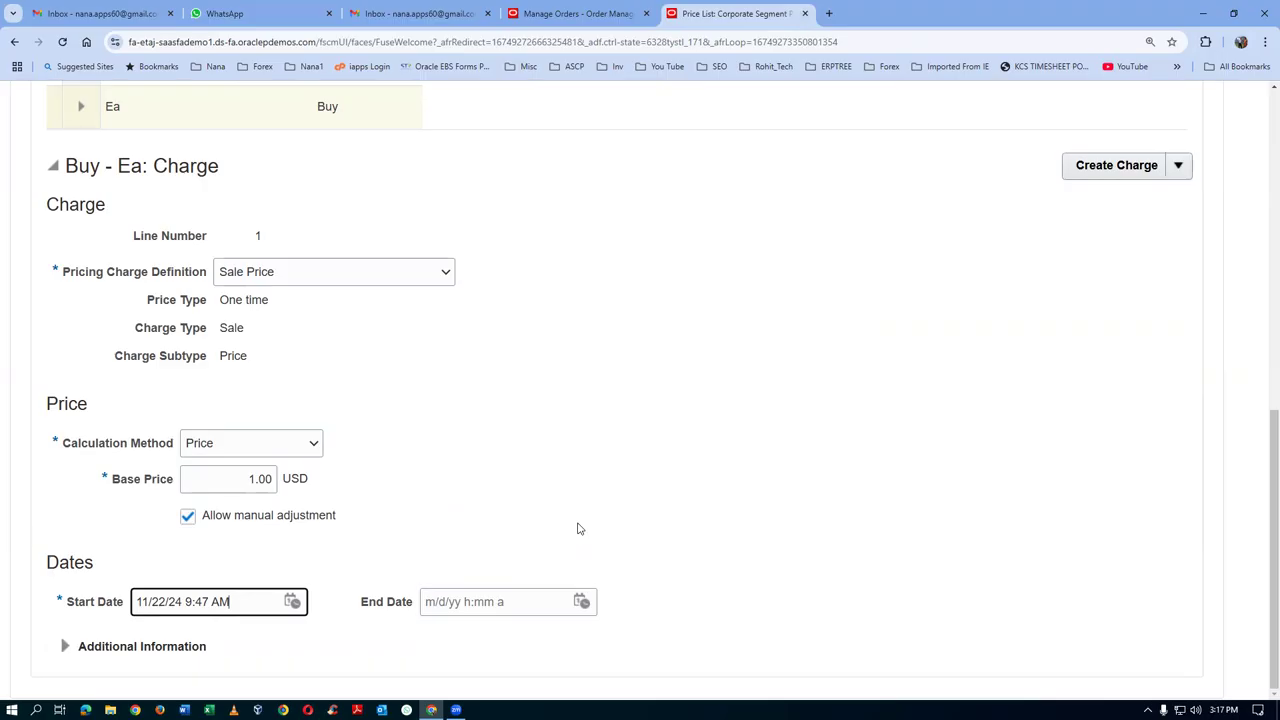
scroll(578, 529, "up", 10)
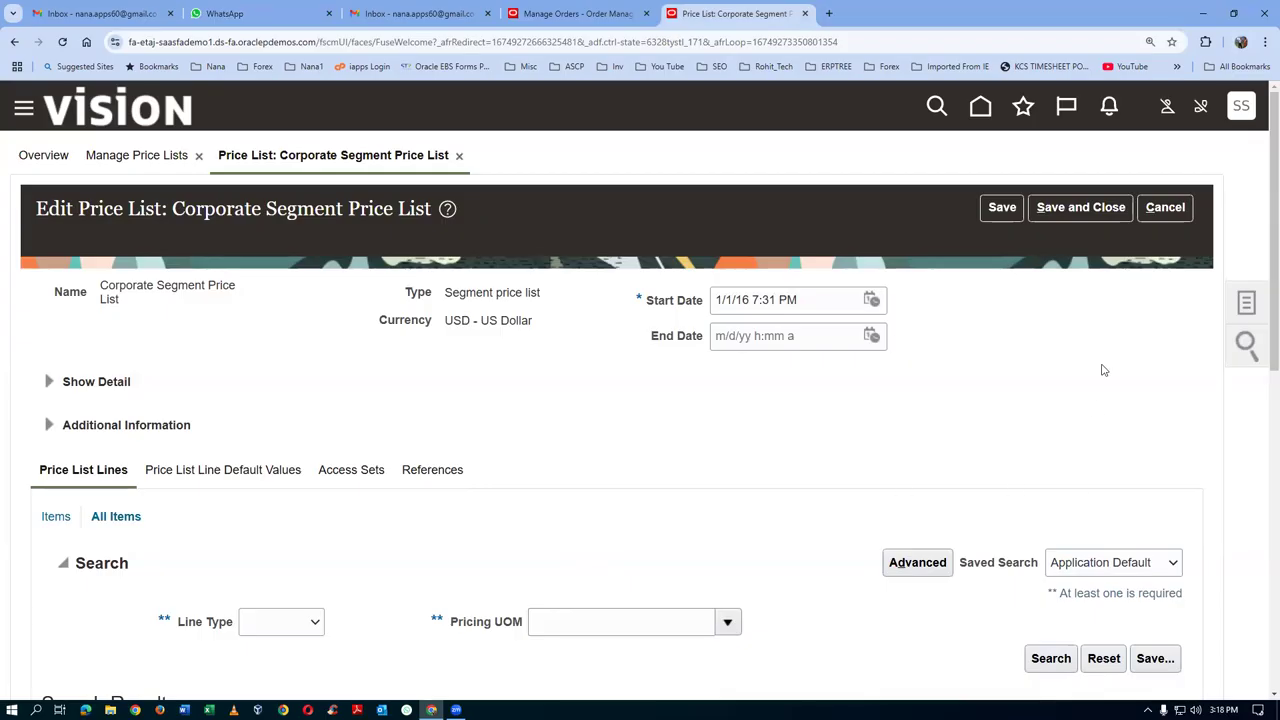
left_click(1080, 208)
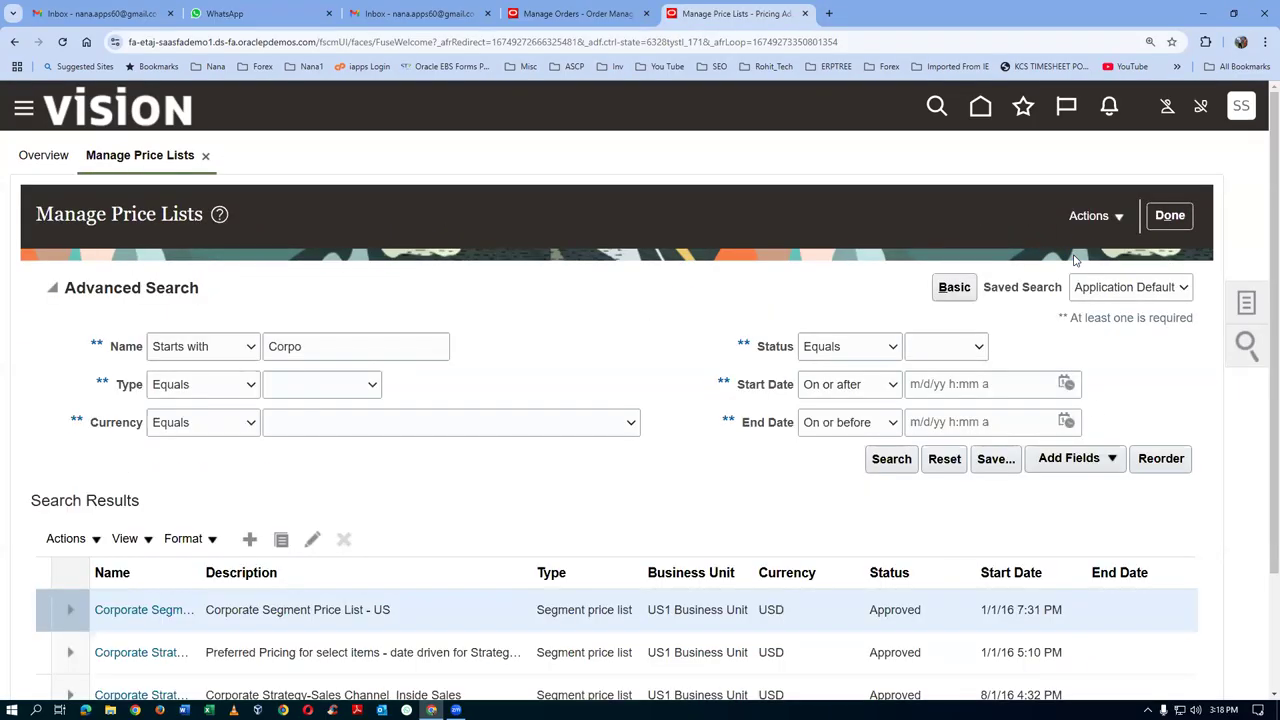
left_click(1177, 216)
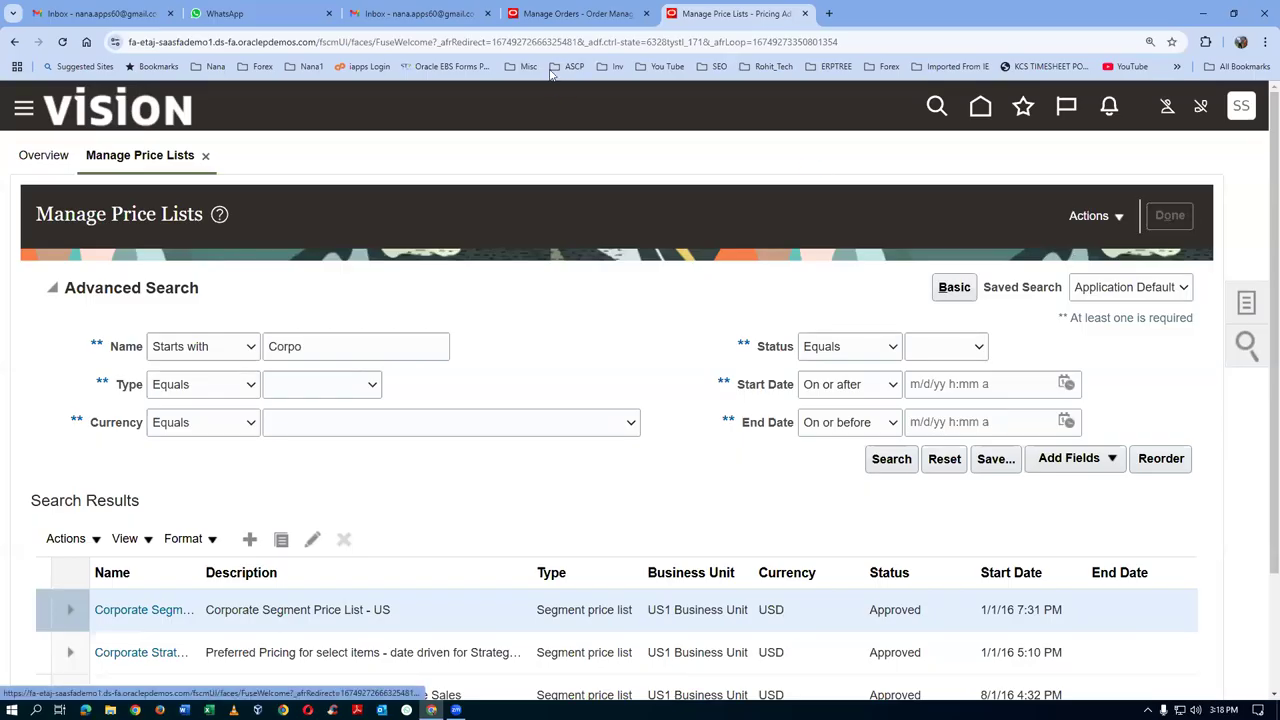
Start a new sales order in Order Management with US1 Business Unit and customer Computer Service and Rentals
left_click(577, 13)
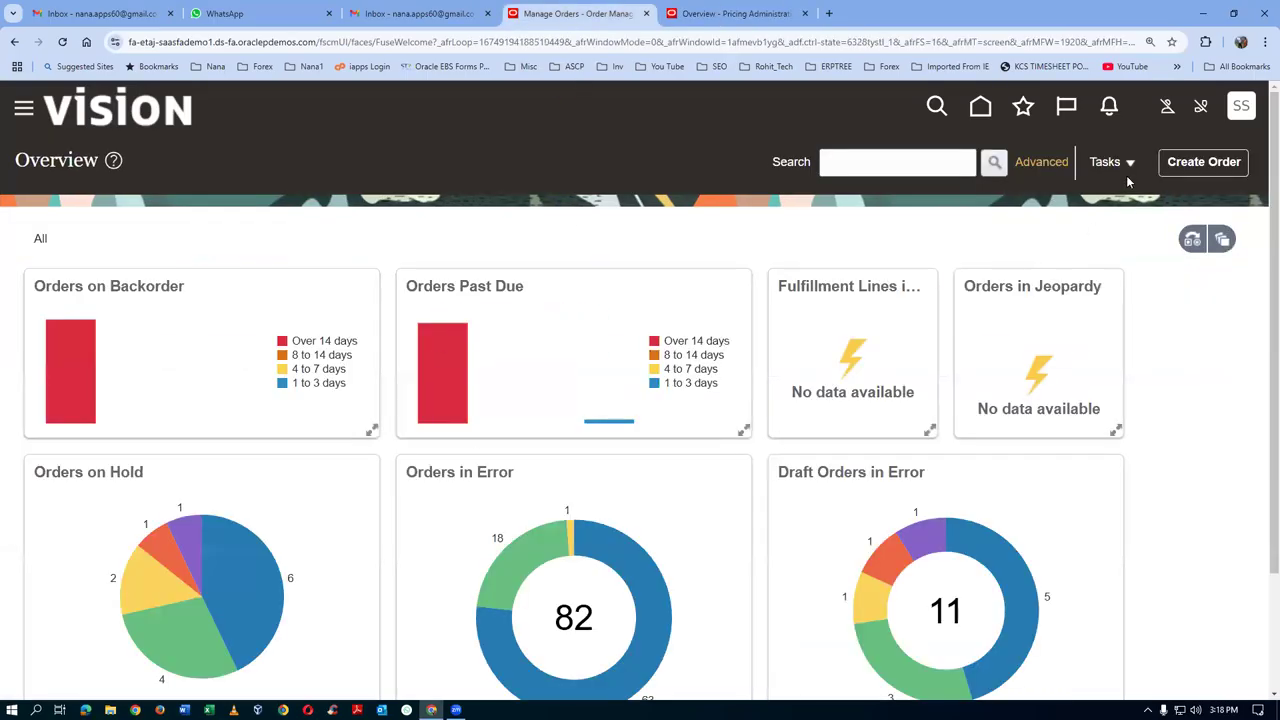
left_click(1210, 165)
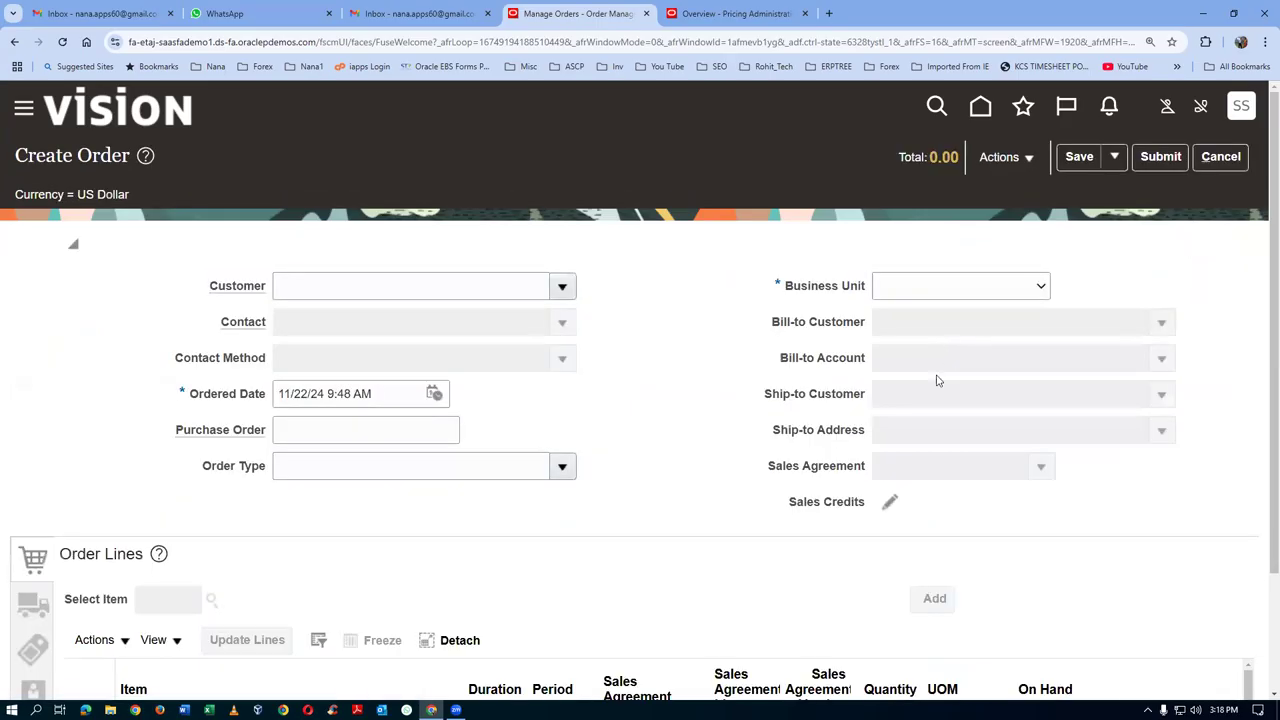
left_click(965, 289)
scroll(932, 545, "down", 3)
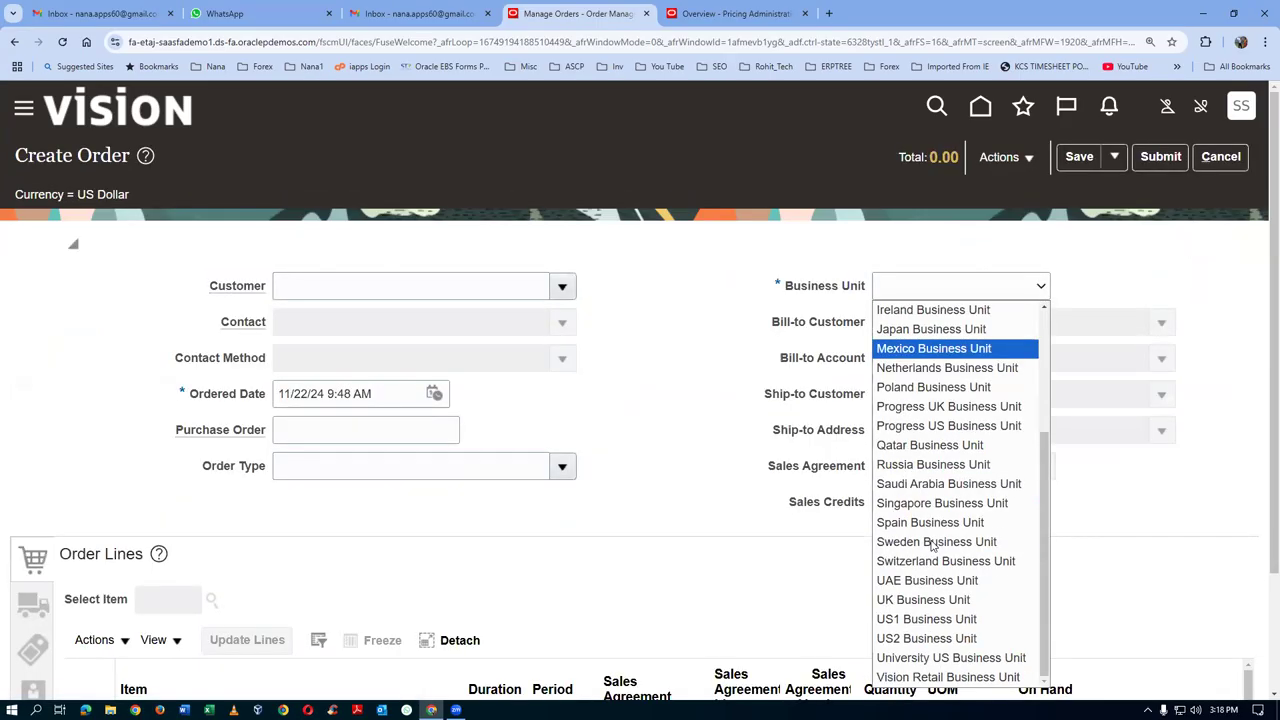
left_click(927, 619)
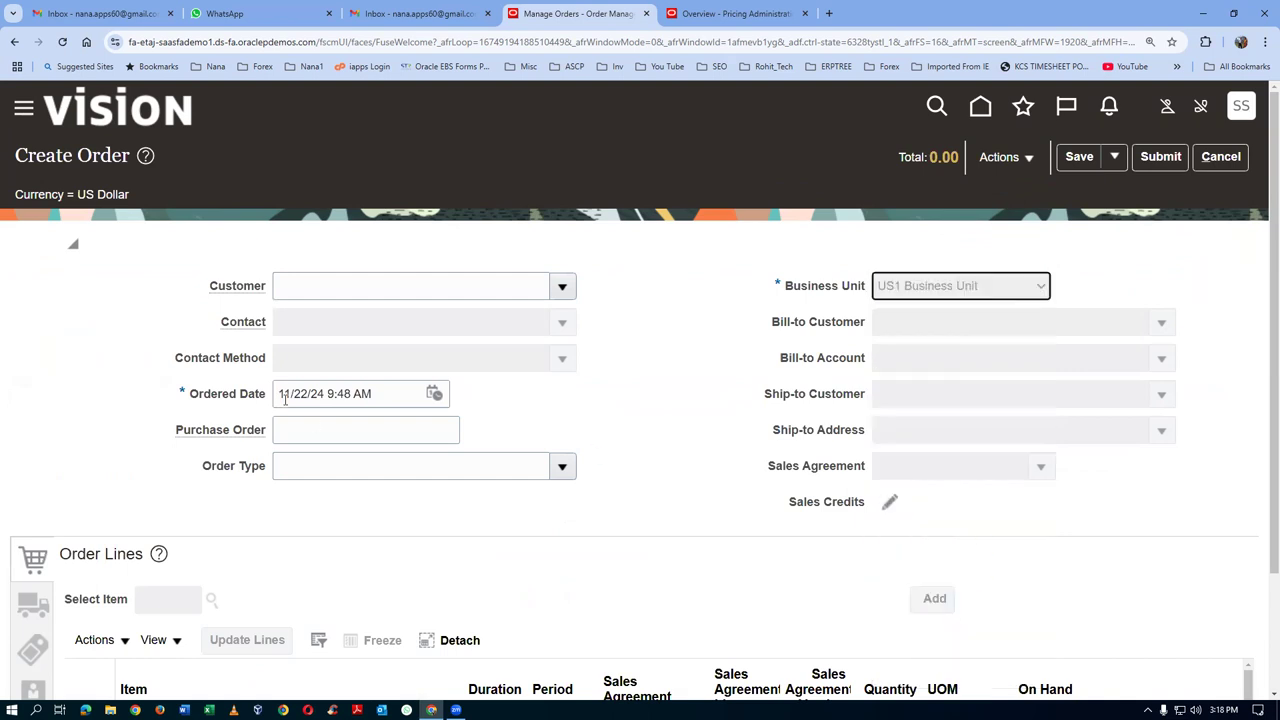
left_click(292, 290)
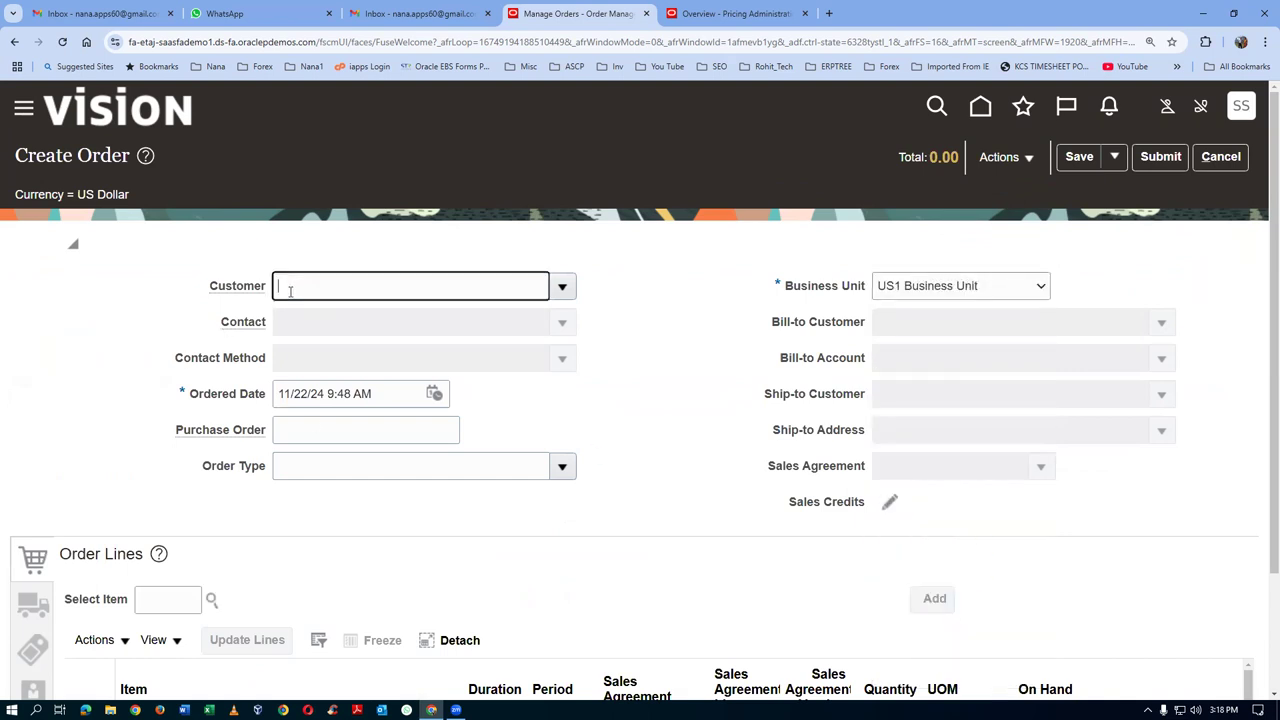
type("comp")
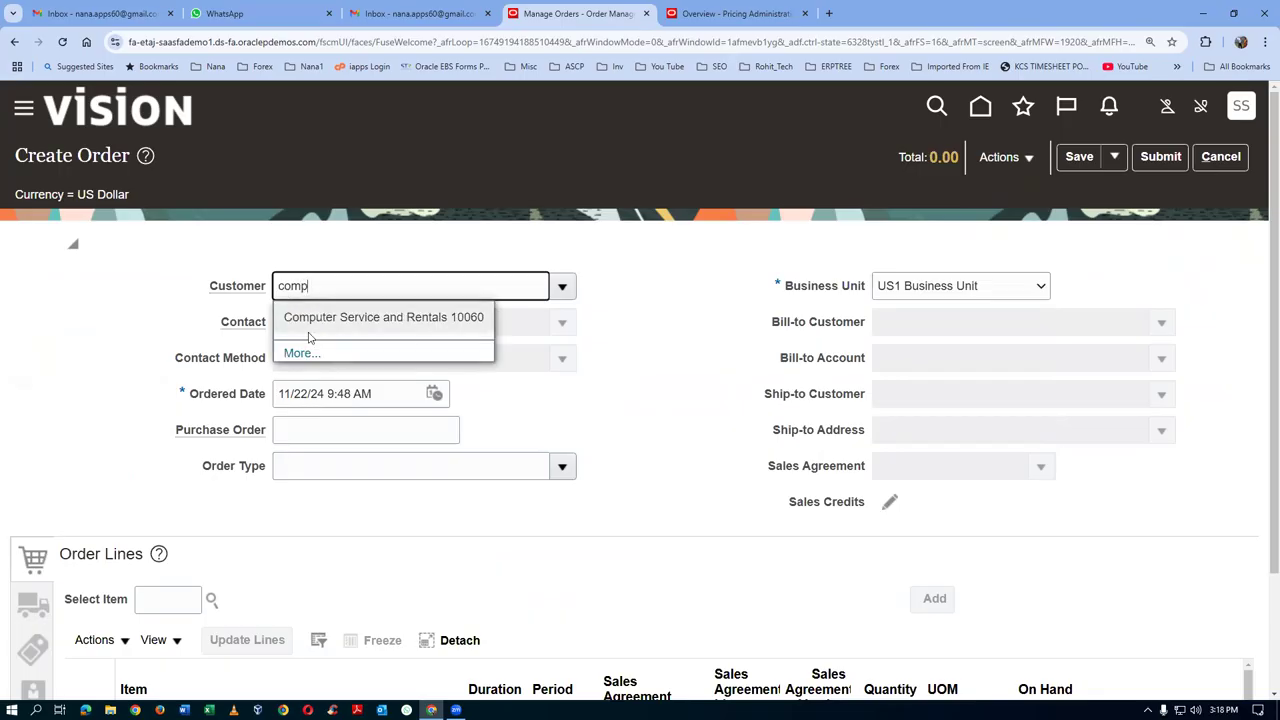
left_click(310, 320)
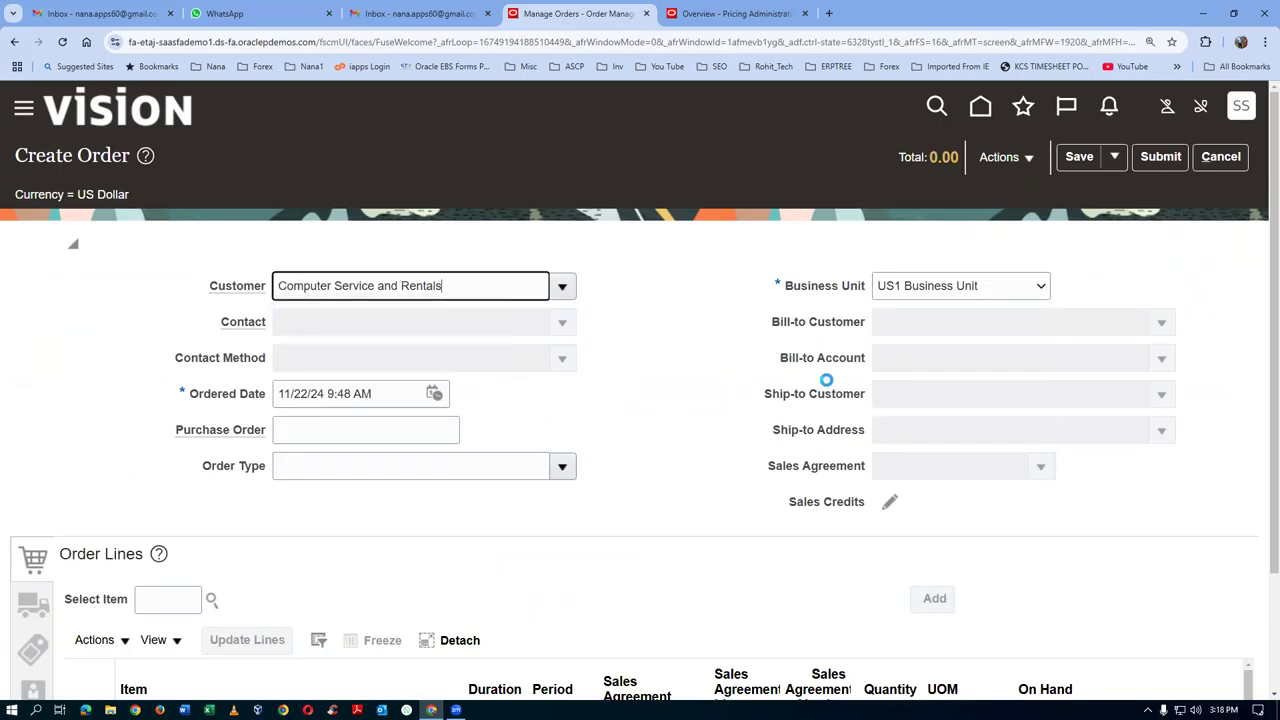
Add an order line for item t0107_b_to_b_transfer with quantity 10 Ea
scroll(615, 437, "down", 2)
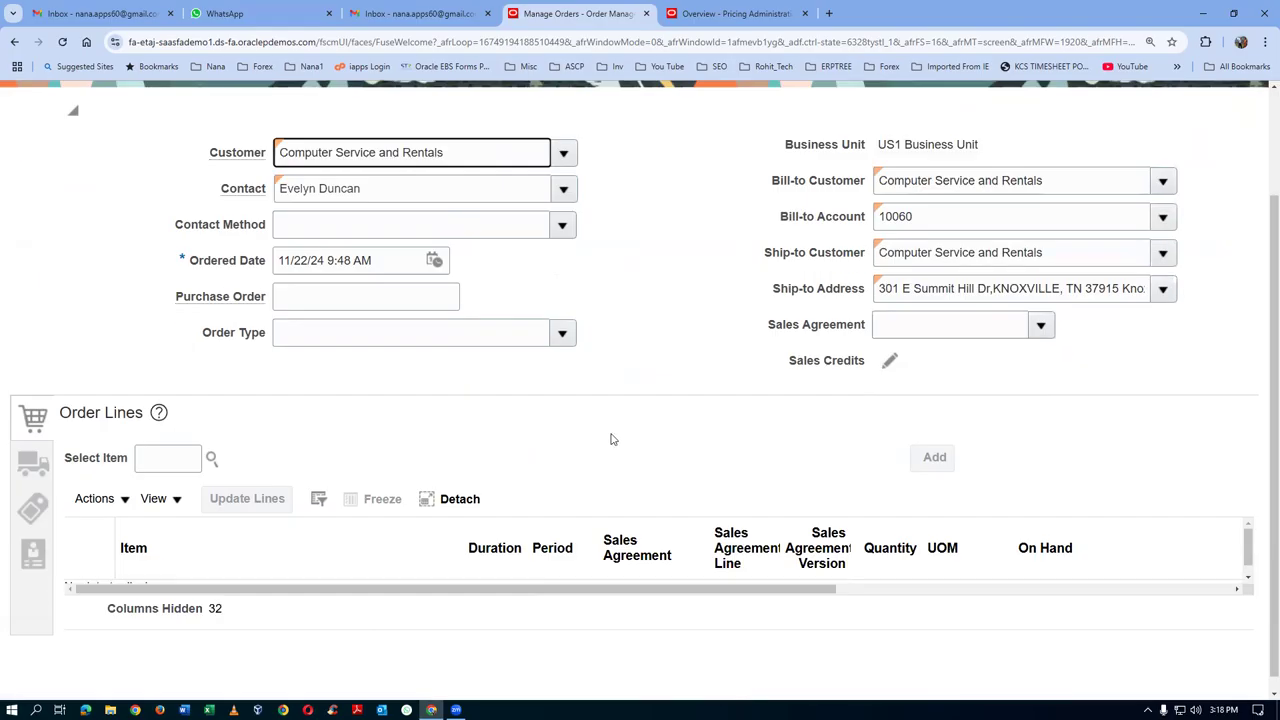
left_click(172, 458)
type("t0107_b_to")
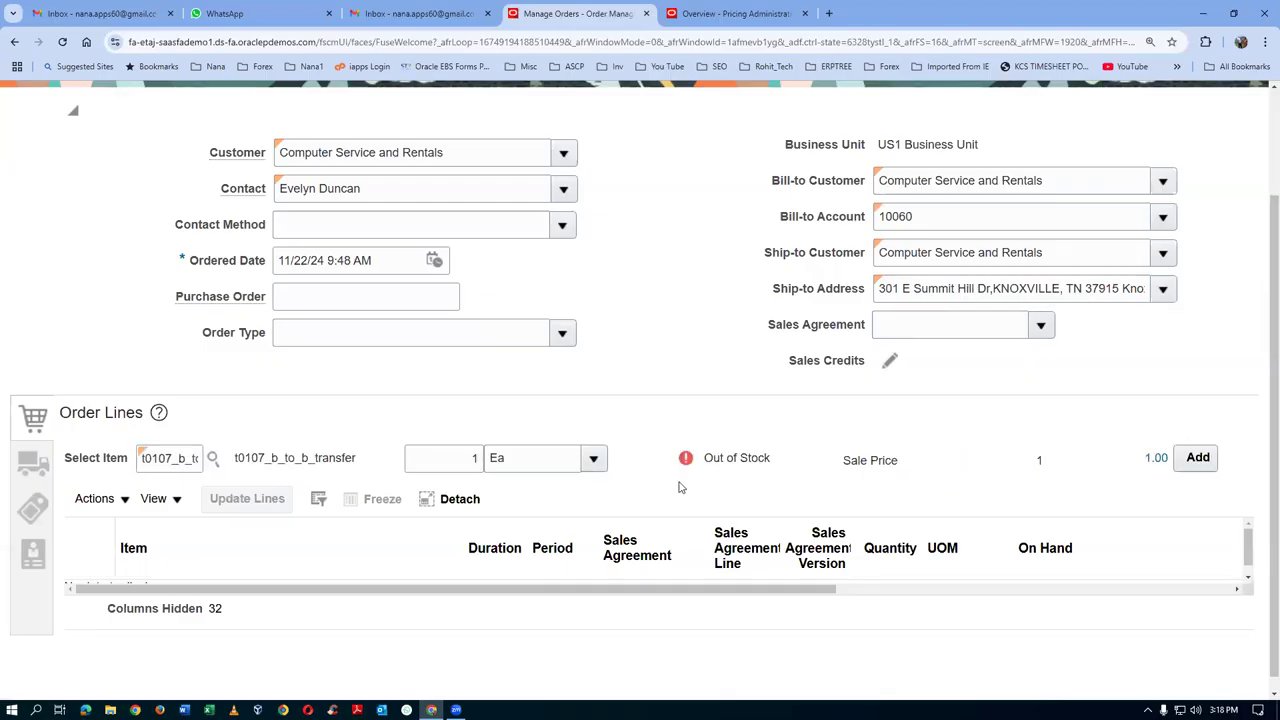
left_click_drag(464, 461, 486, 462)
type("10")
key("Tab")
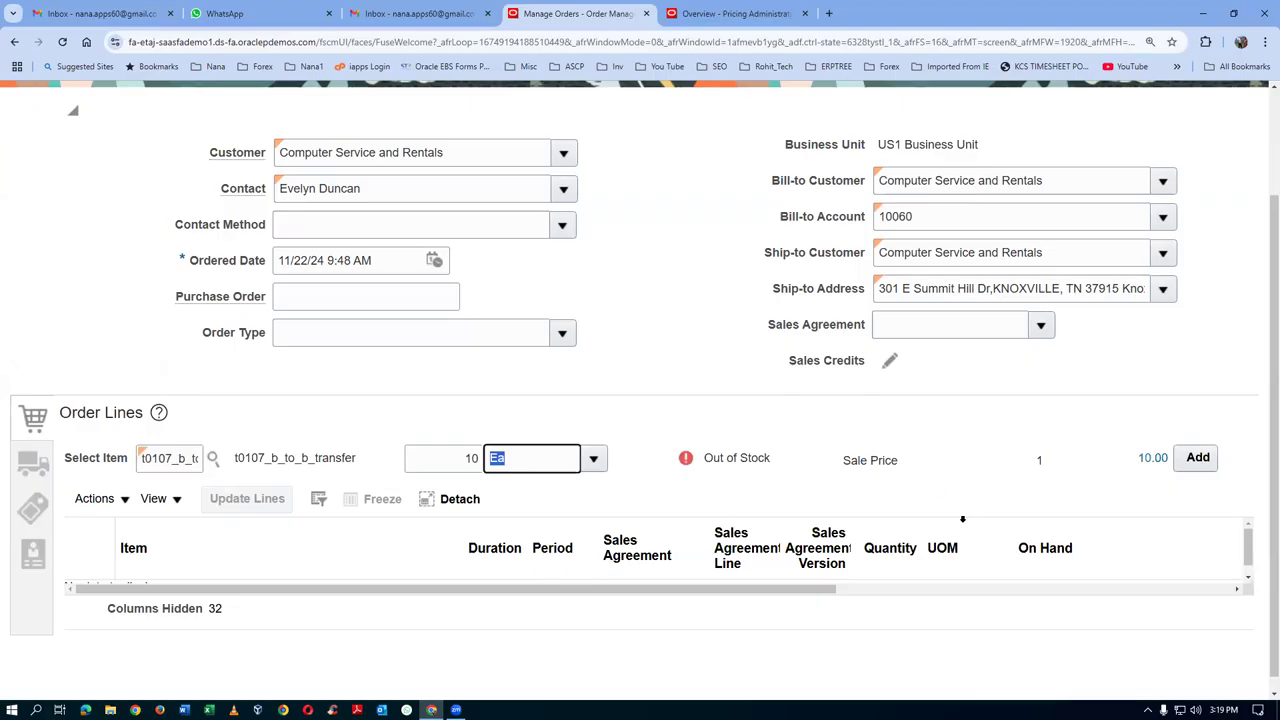
left_click(1198, 457)
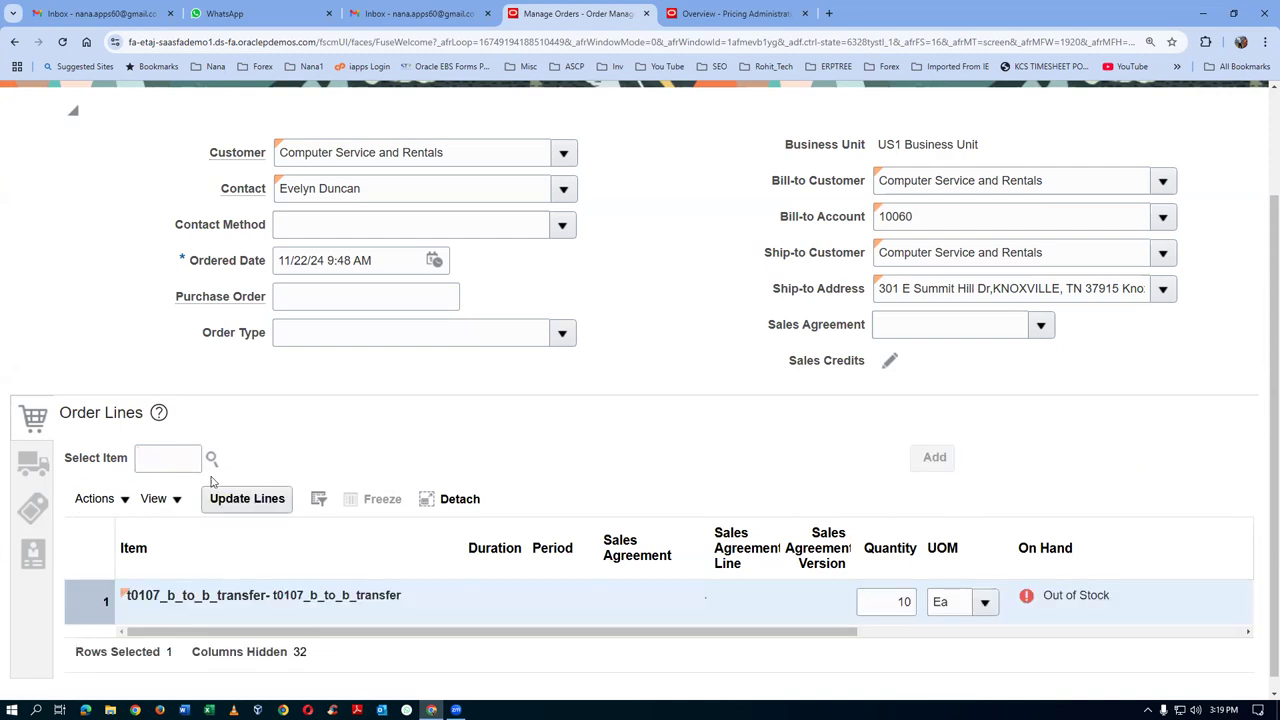
Check the supply section of the order's shipment details and submit the order
left_click(18, 465)
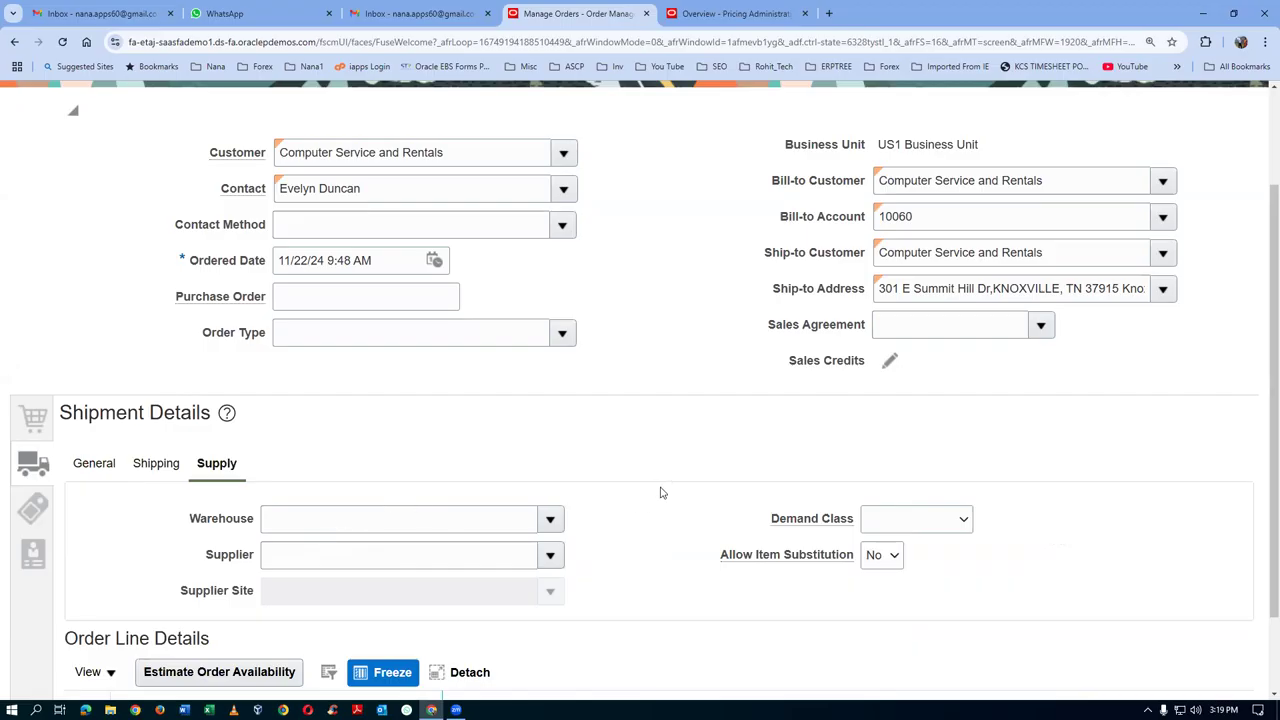
scroll(660, 492, "up", 2)
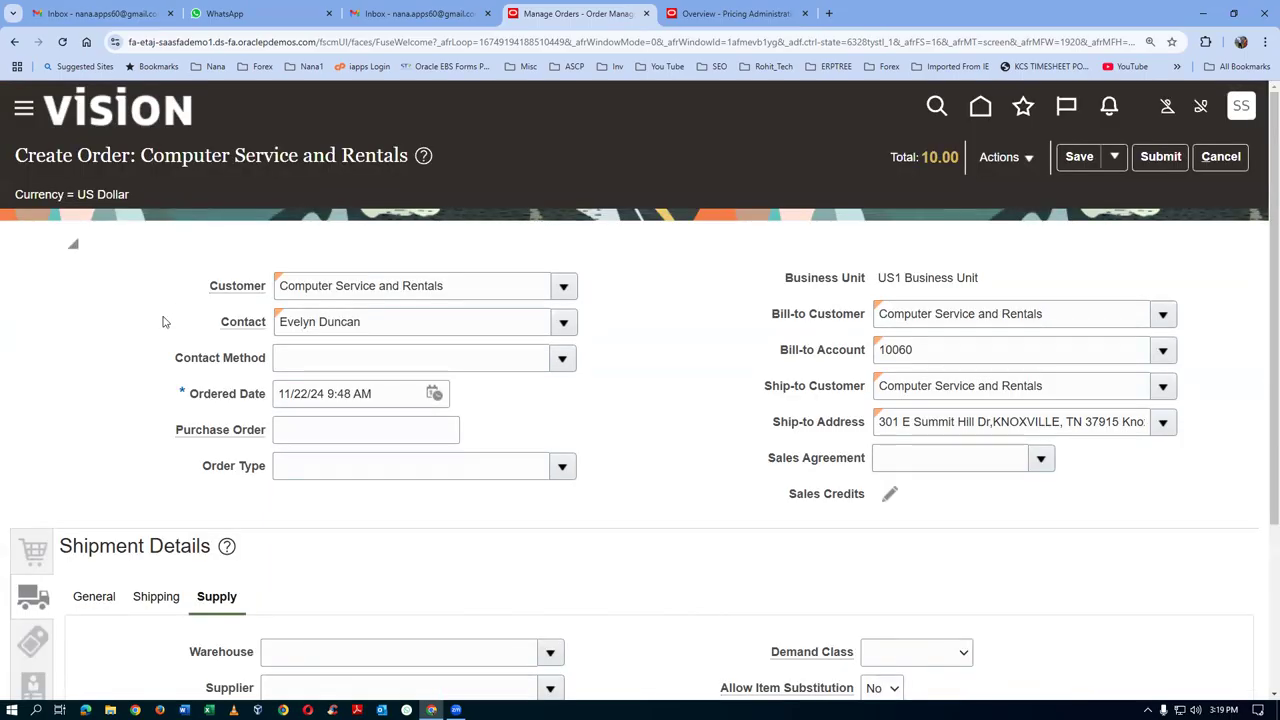
left_click(1160, 157)
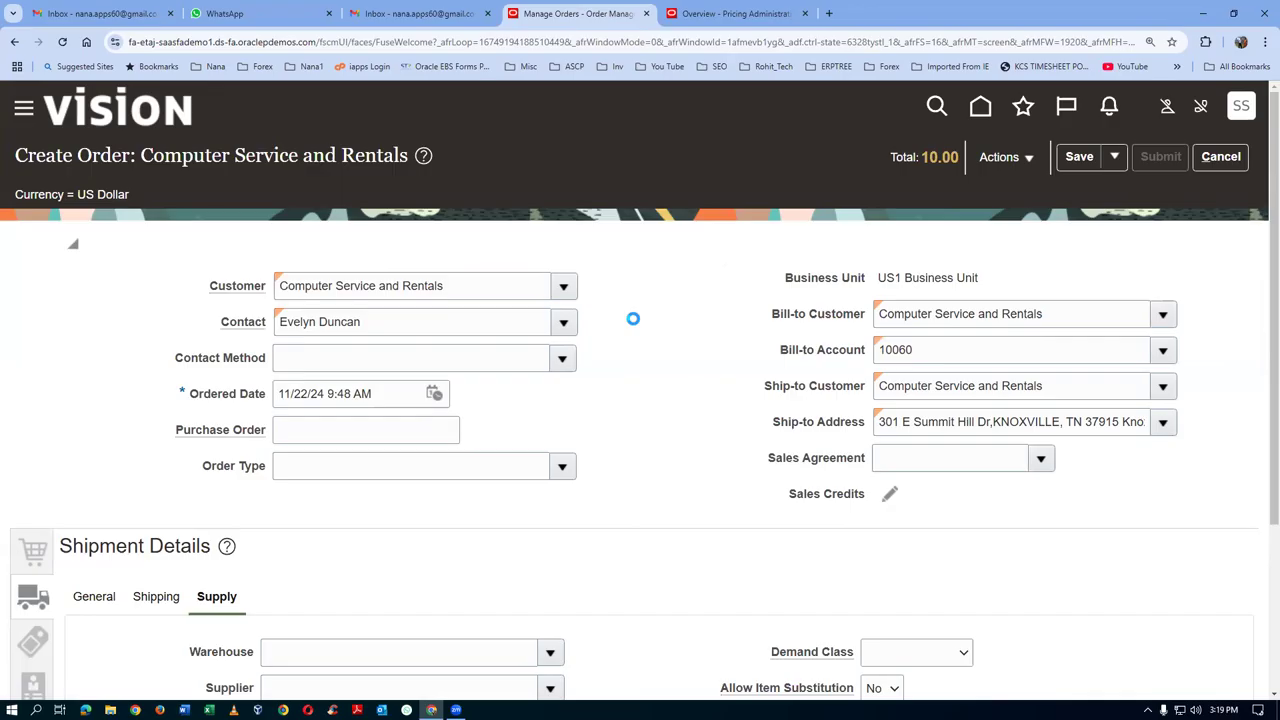
Open Notepad beside the order page and note down the new sales order number
left_click(12, 710)
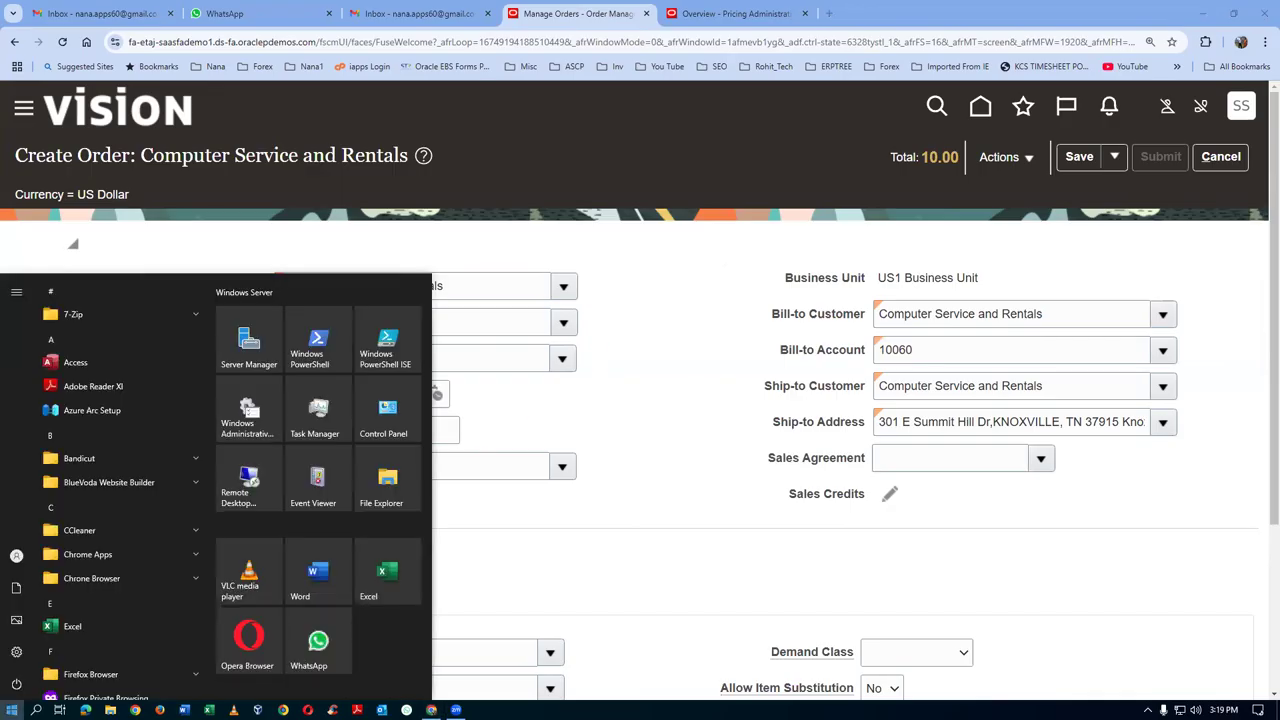
type("no")
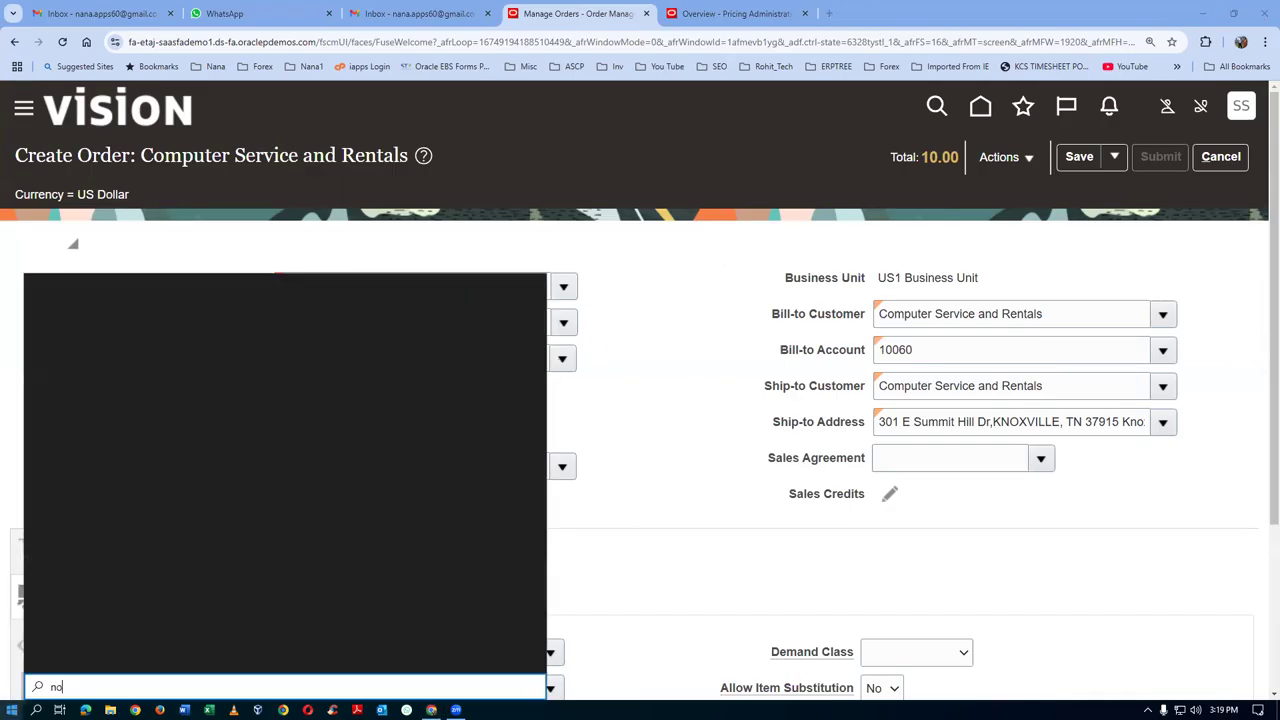
type("tepad")
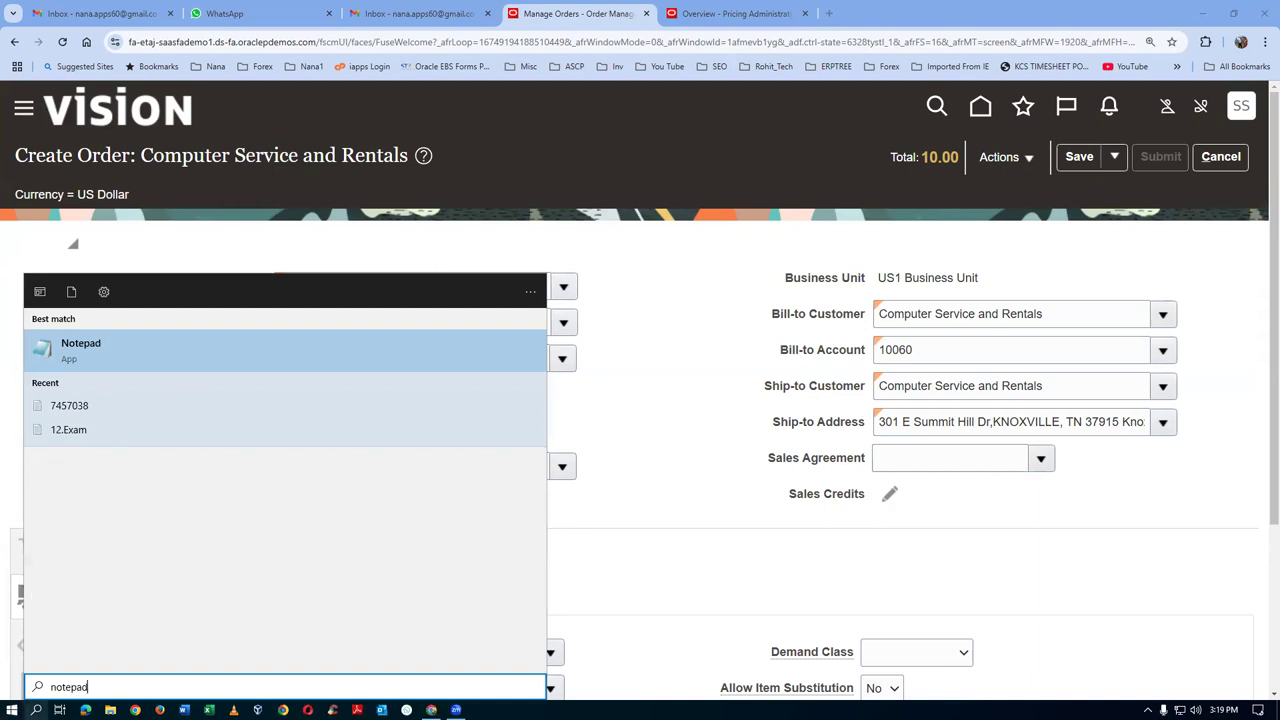
left_click(140, 365)
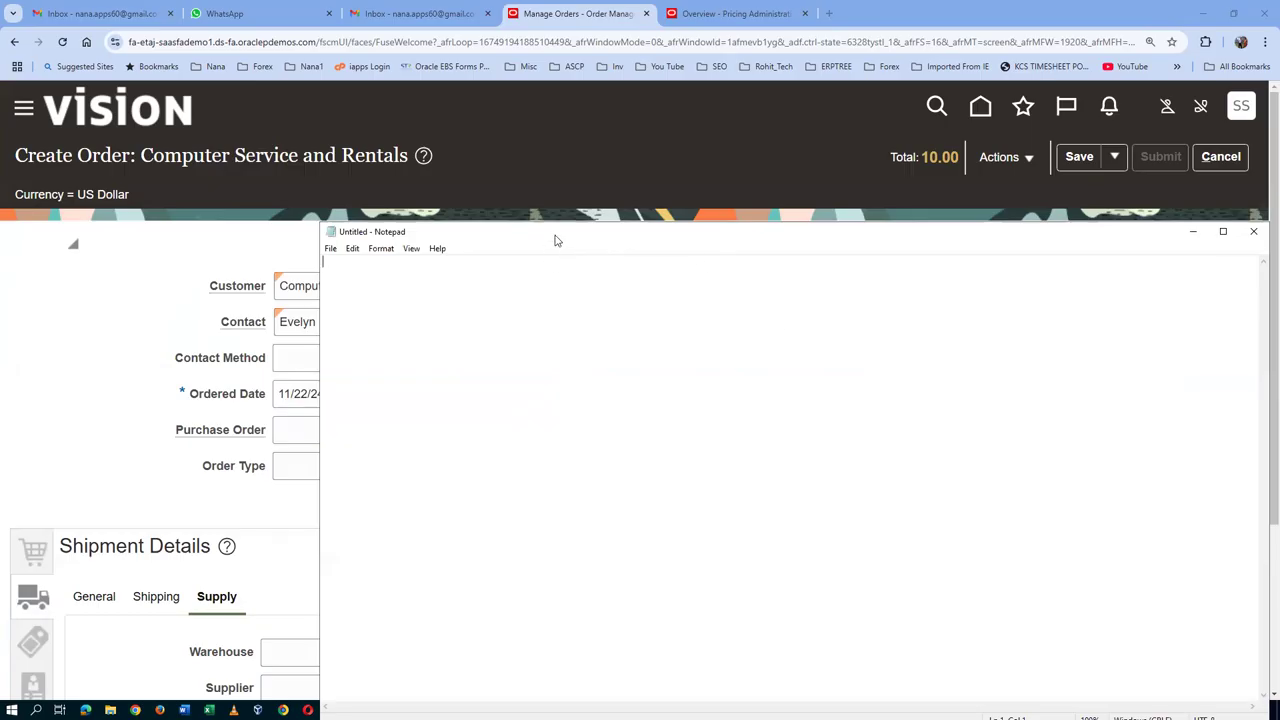
left_click_drag(557, 240, 759, 300)
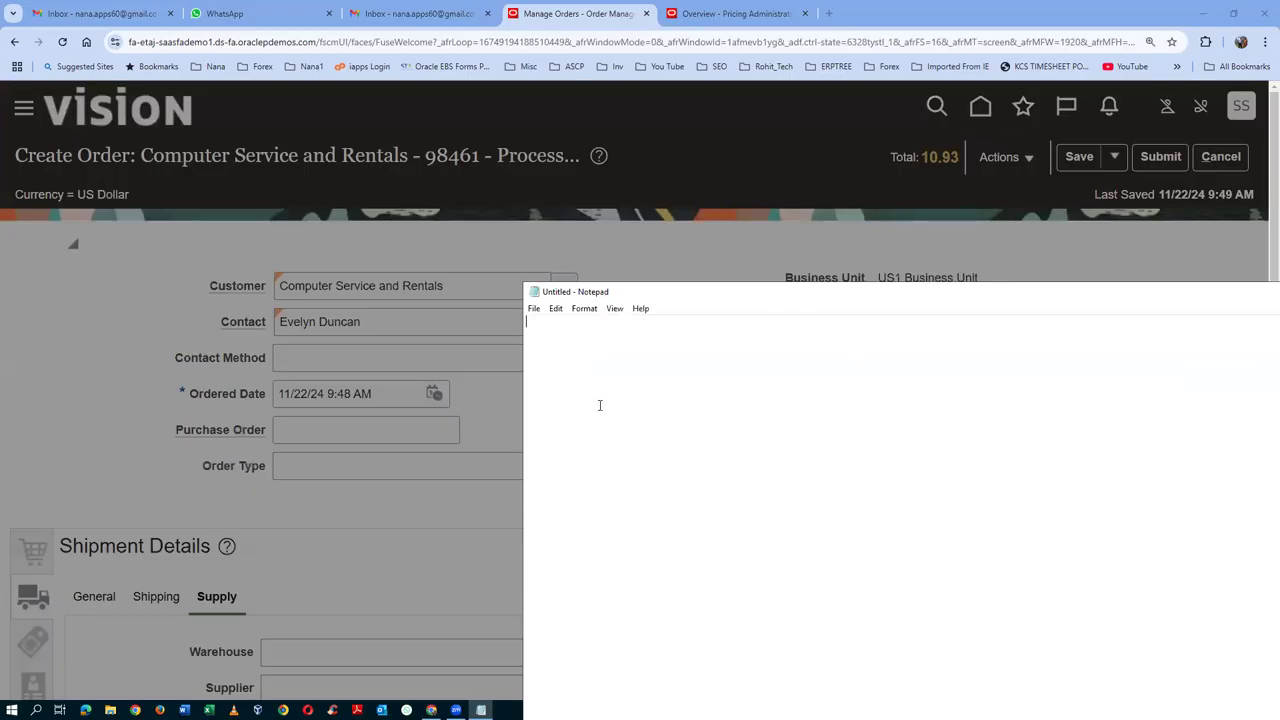
key("Return")
type("98461")
Return to the browser, acknowledge the order confirmation and switch the order to Fulfillment View
left_click(737, 179)
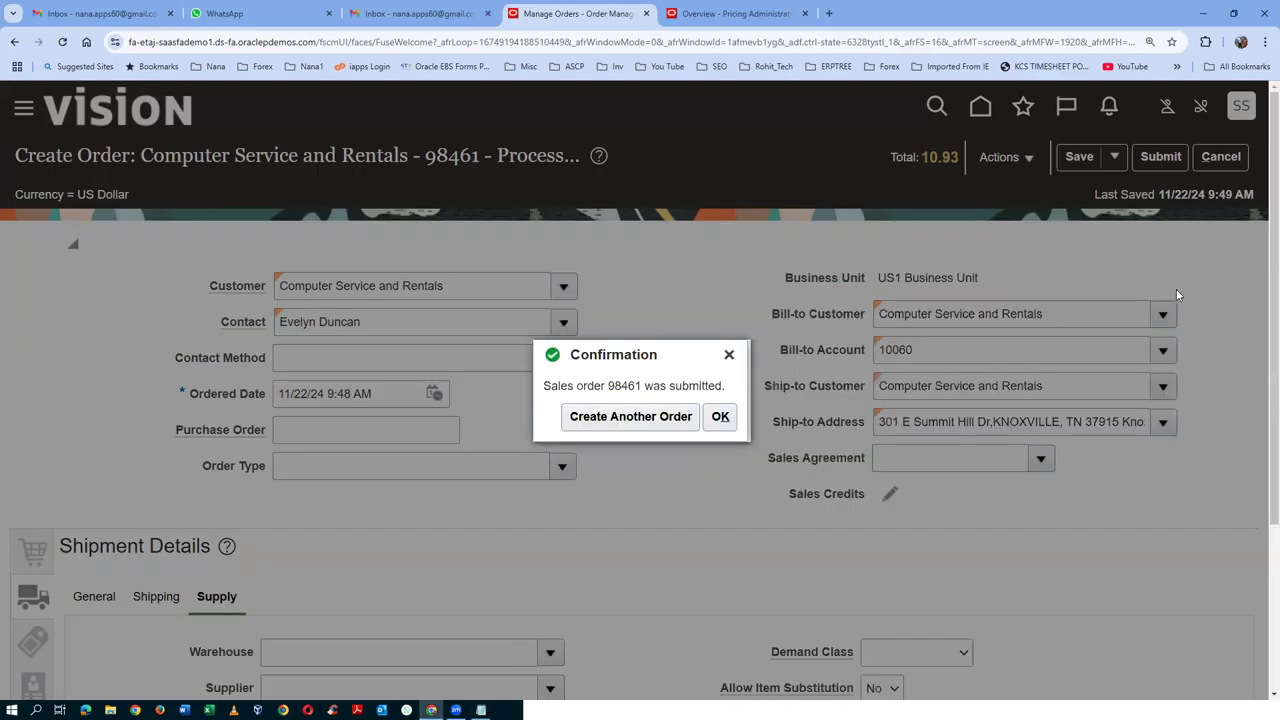
left_click(720, 416)
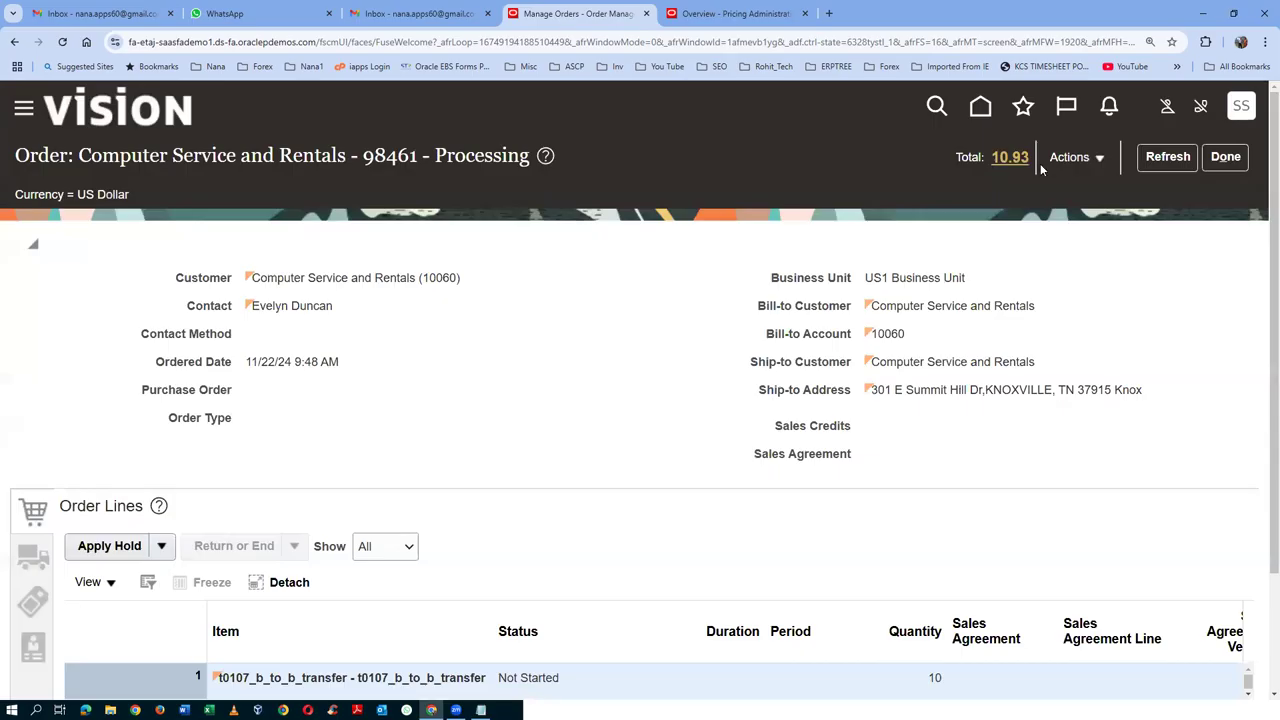
left_click(1069, 158)
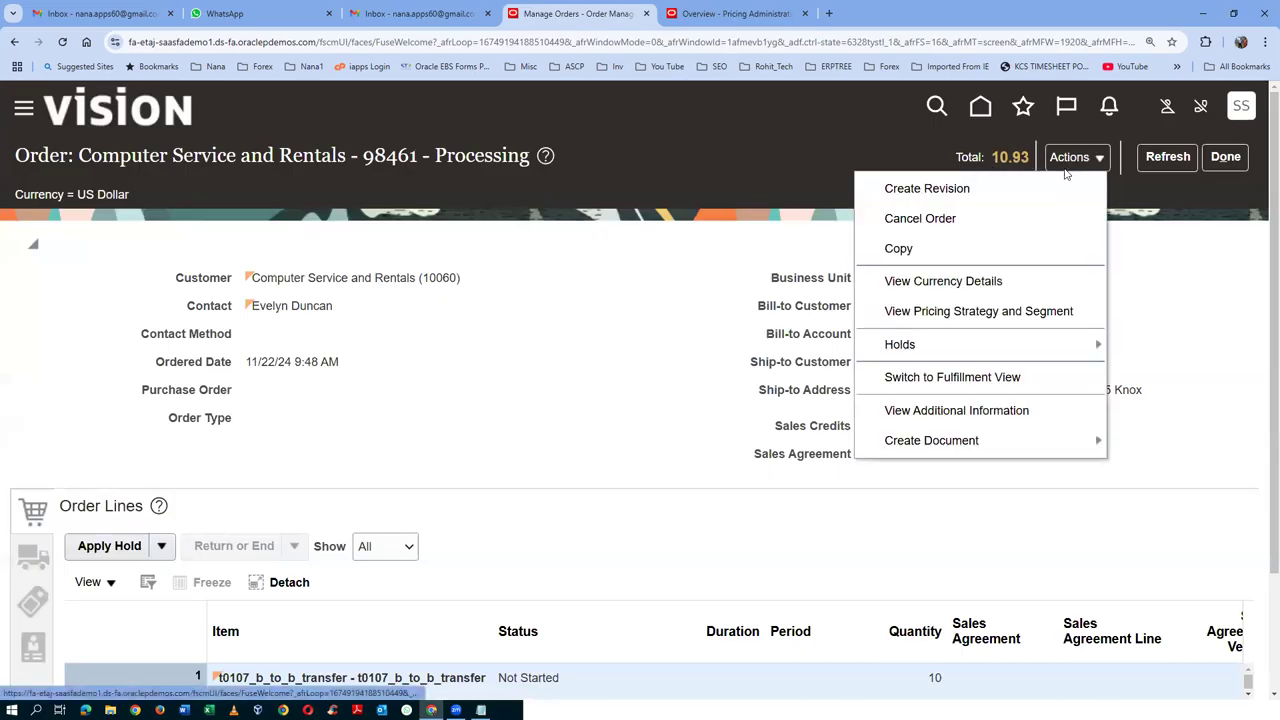
left_click(1003, 377)
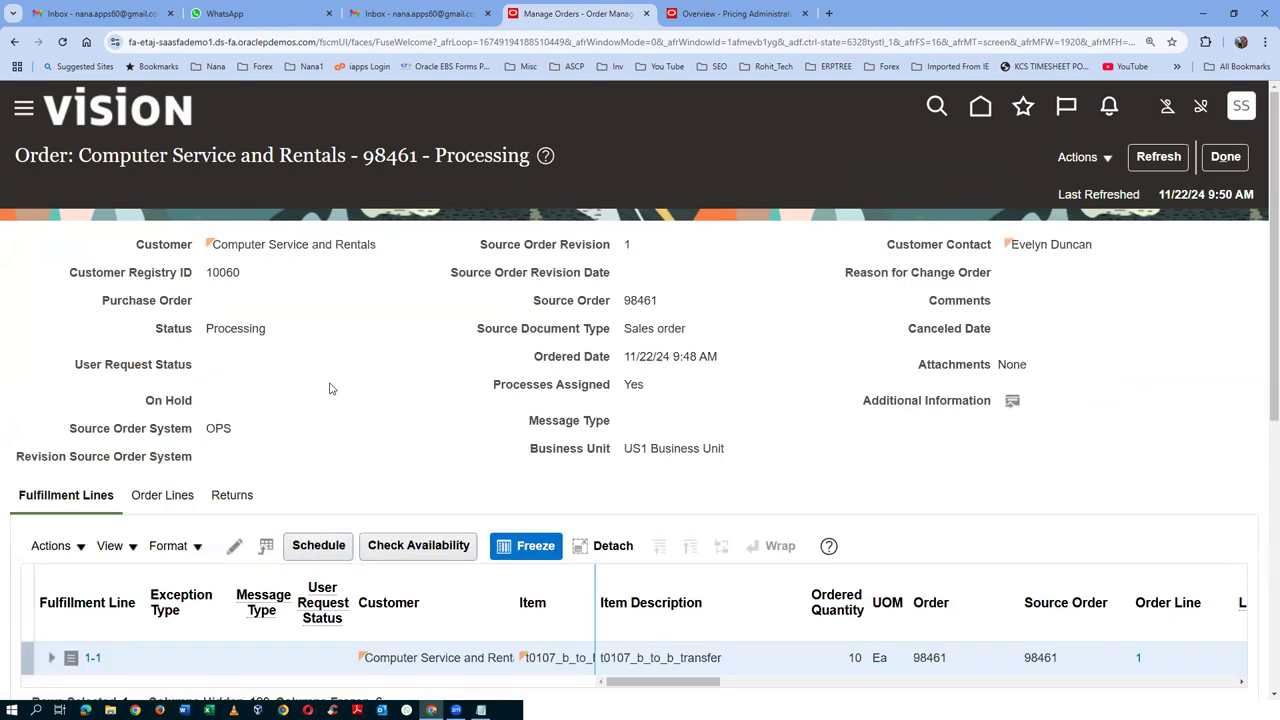
Open the orchestration process of fulfillment line 1-1 for the t0107_b_to_b_transfer item
scroll(332, 388, "down", 2)
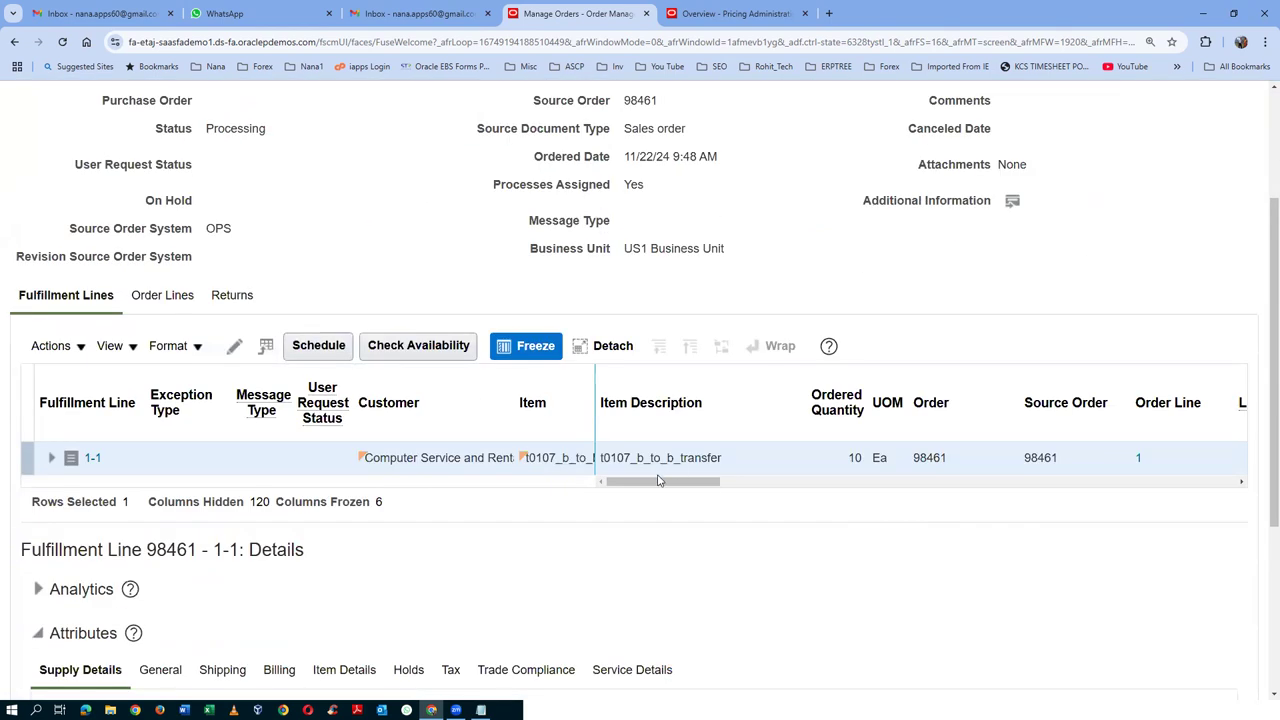
left_click_drag(651, 489, 741, 490)
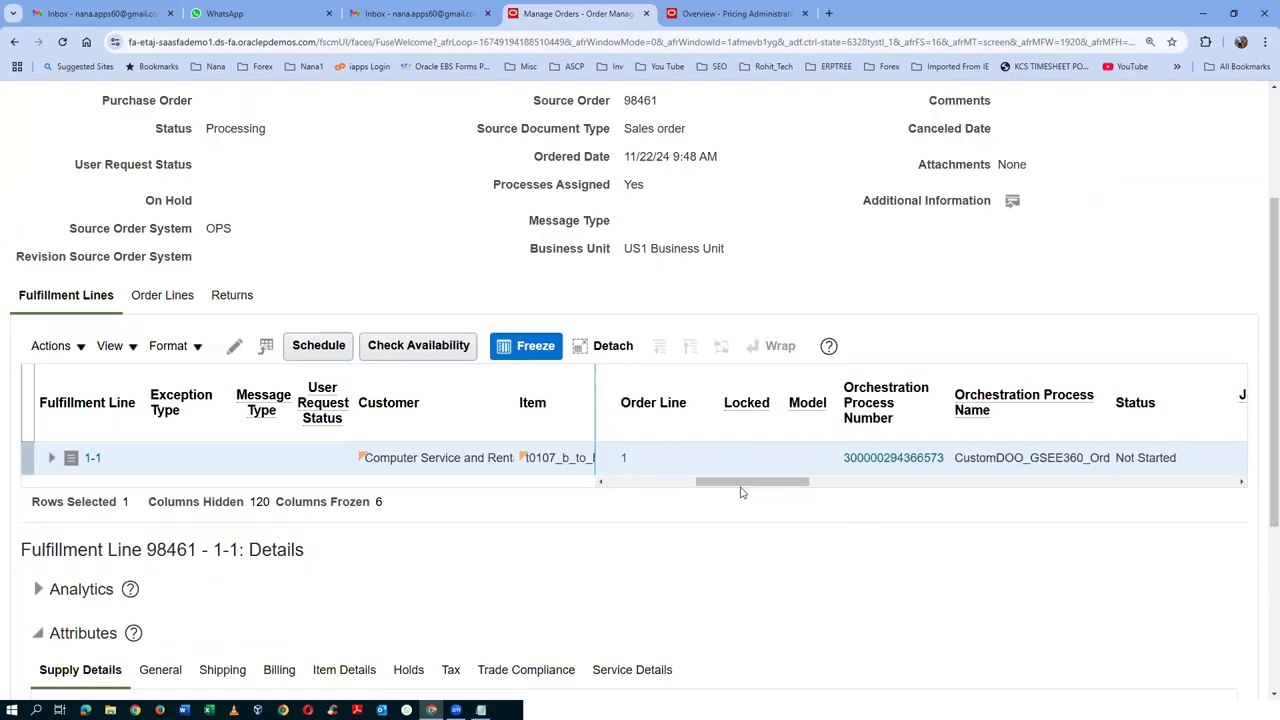
left_click(894, 458)
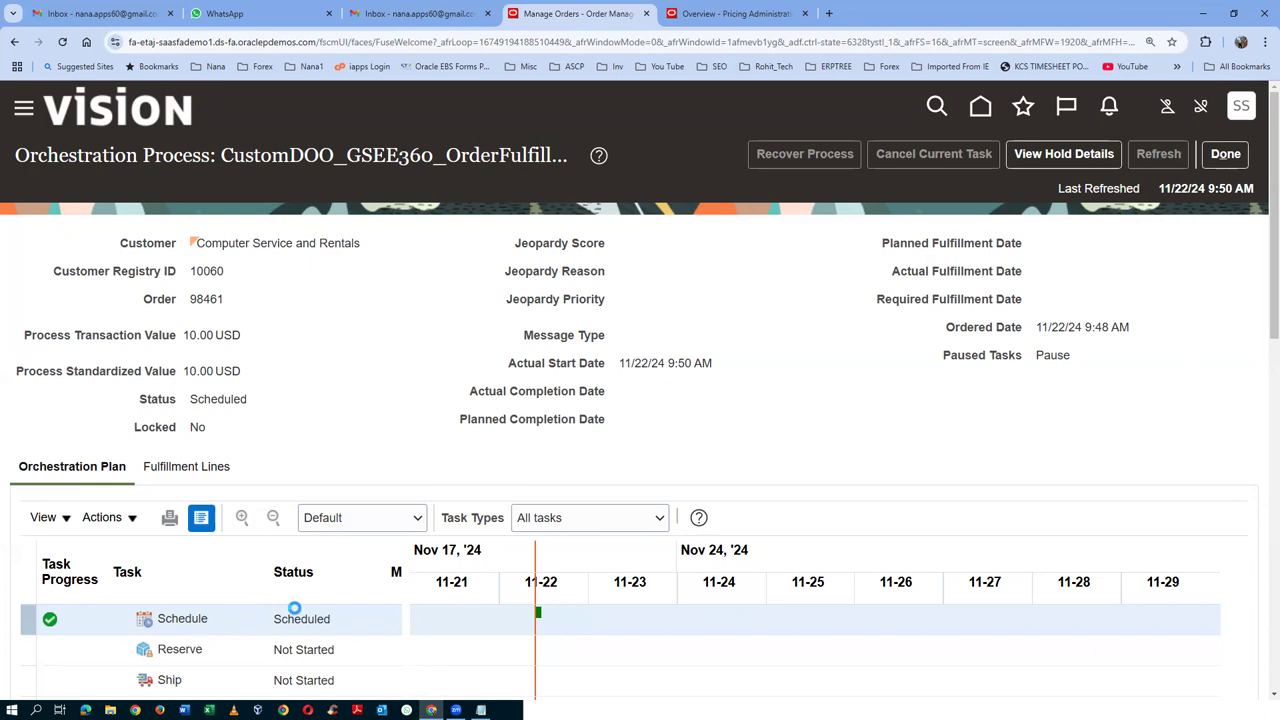
Refresh the orchestration process twice and check the progress of its tasks in the orchestration plan
left_click(1158, 154)
scroll(510, 375, "down", 2)
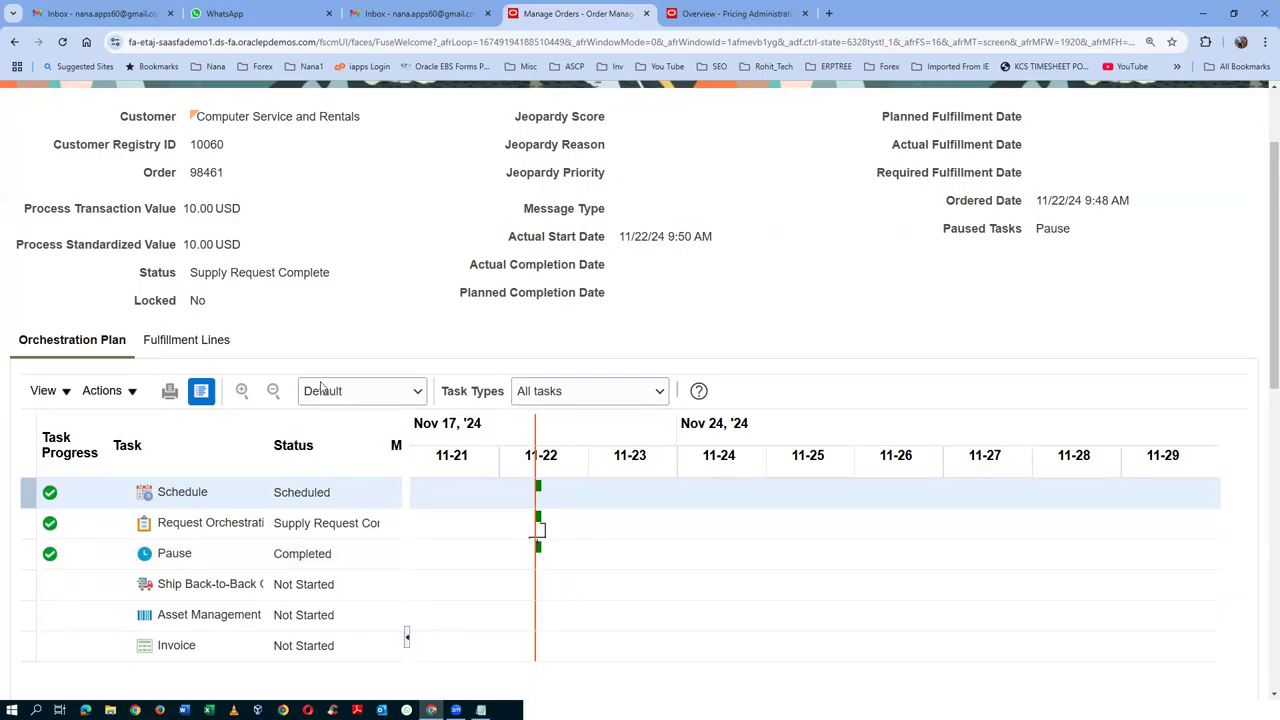
scroll(1060, 258, "up", 2)
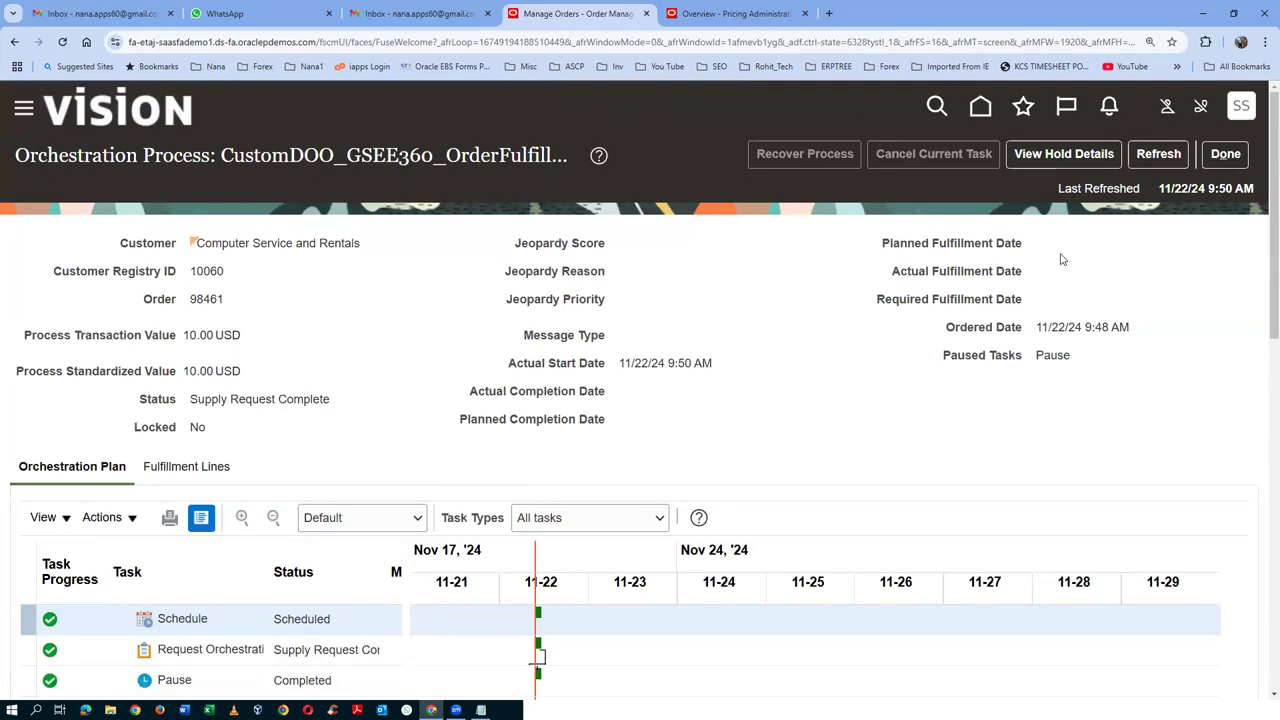
left_click(1160, 154)
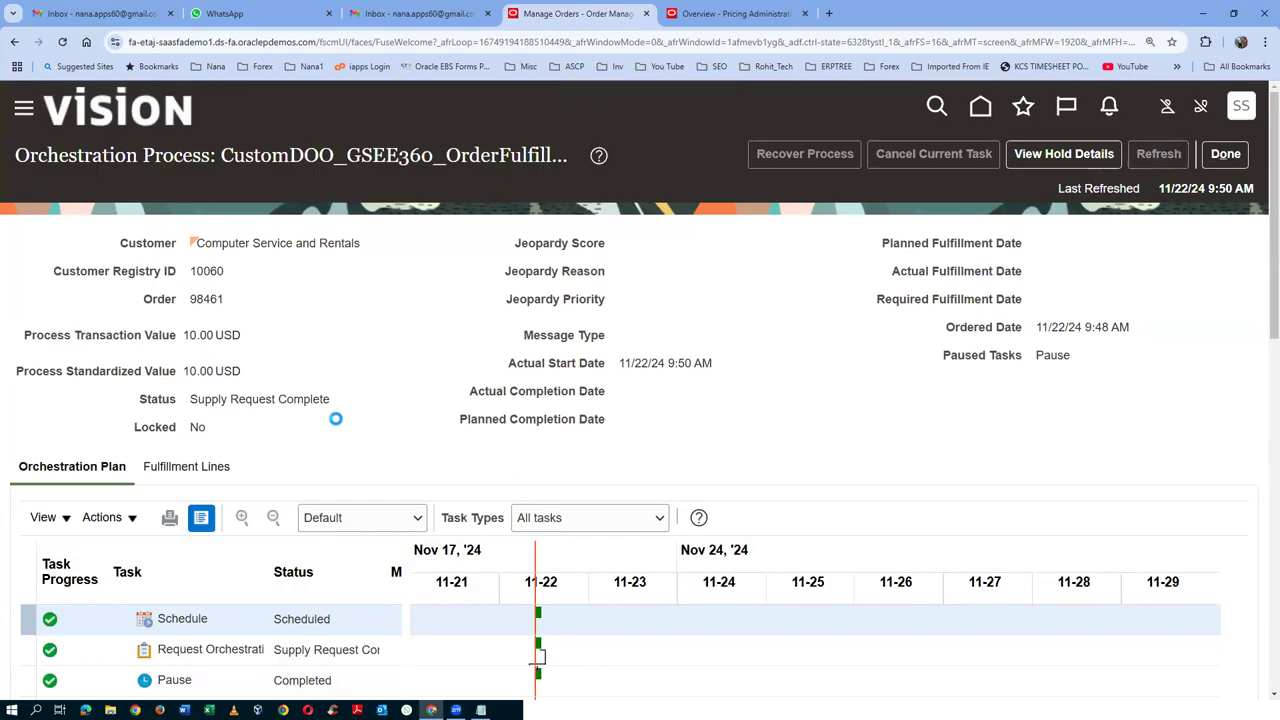
scroll(338, 424, "down", 2)
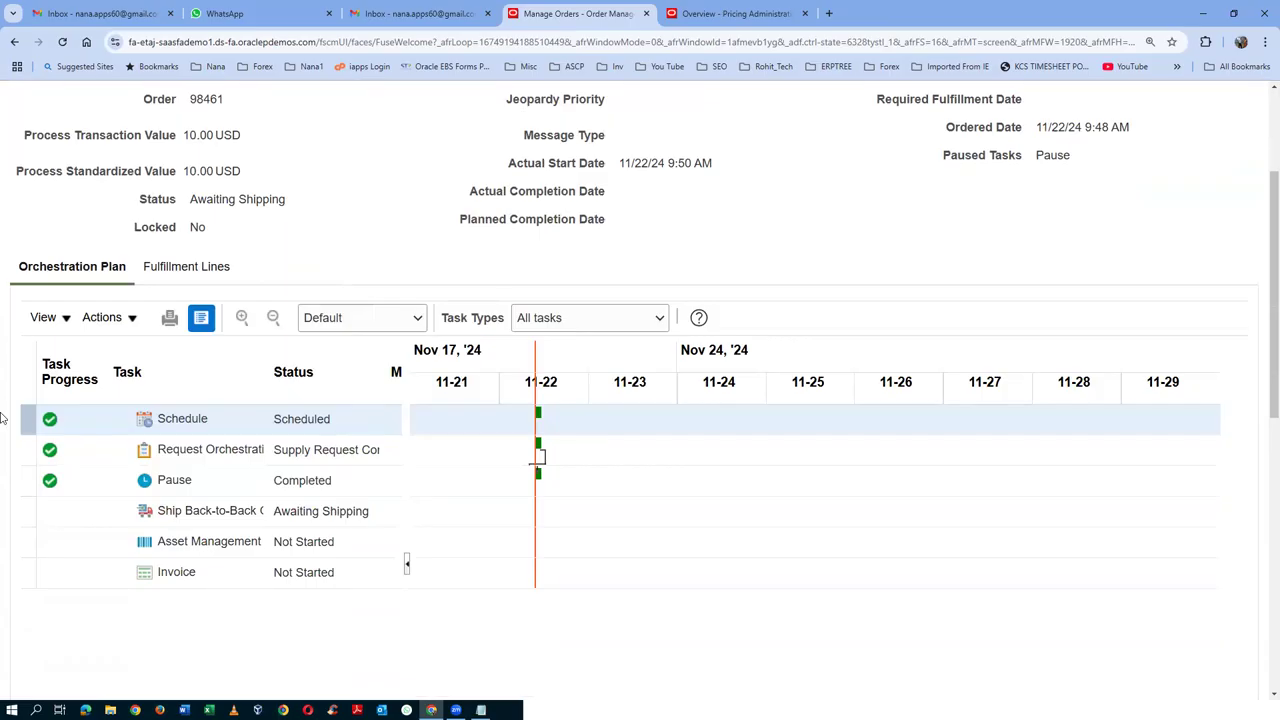
Show the fulfillment line's supply details and open its back-to-back supply order
left_click(194, 271)
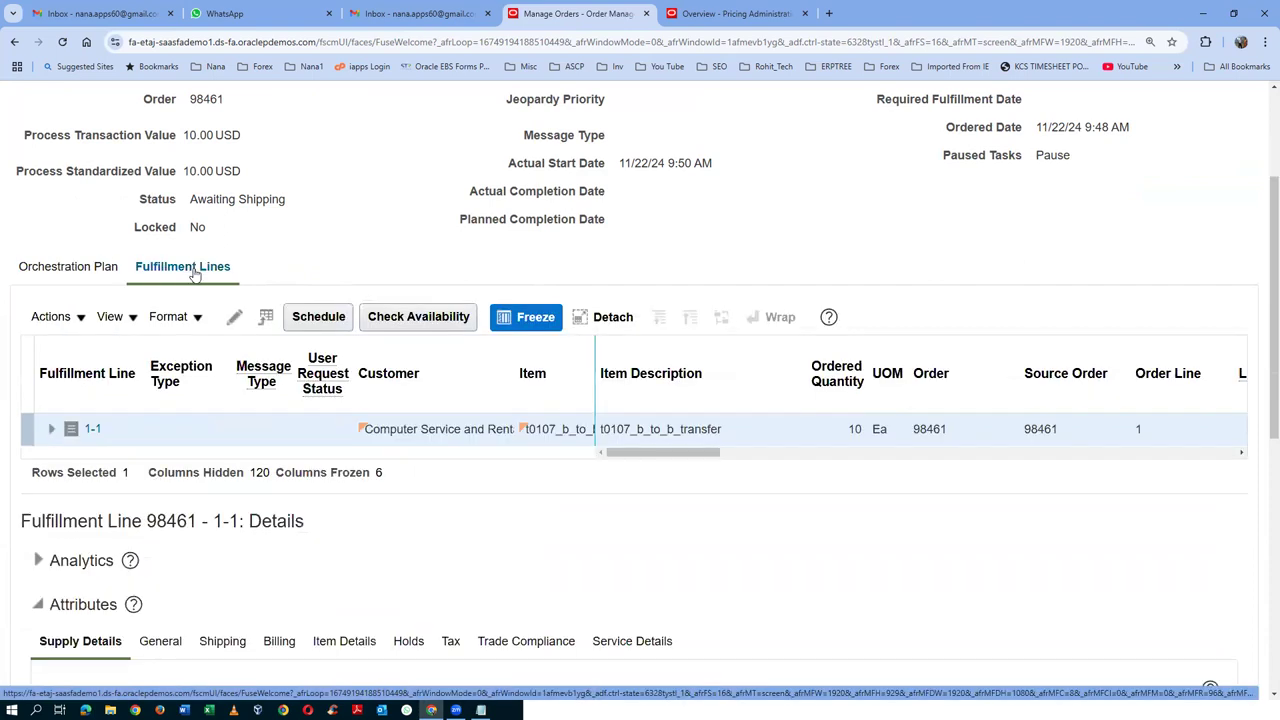
scroll(180, 465, "down", 4)
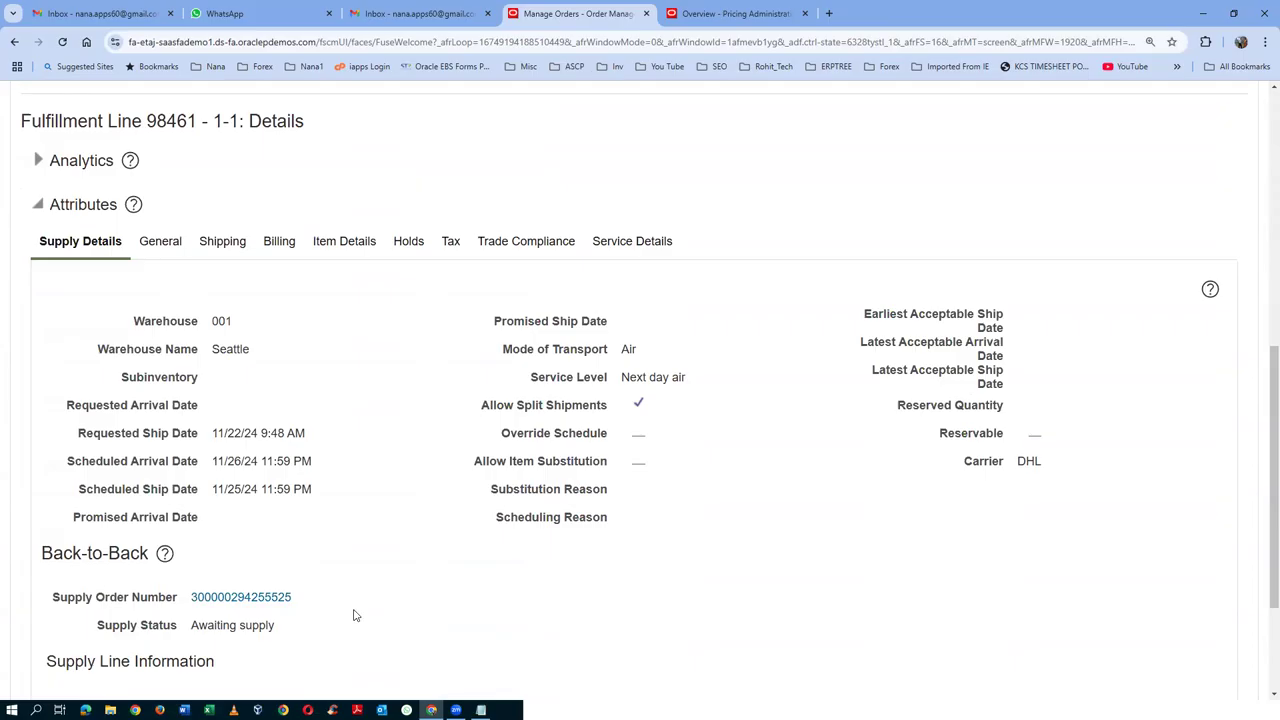
left_click(241, 598)
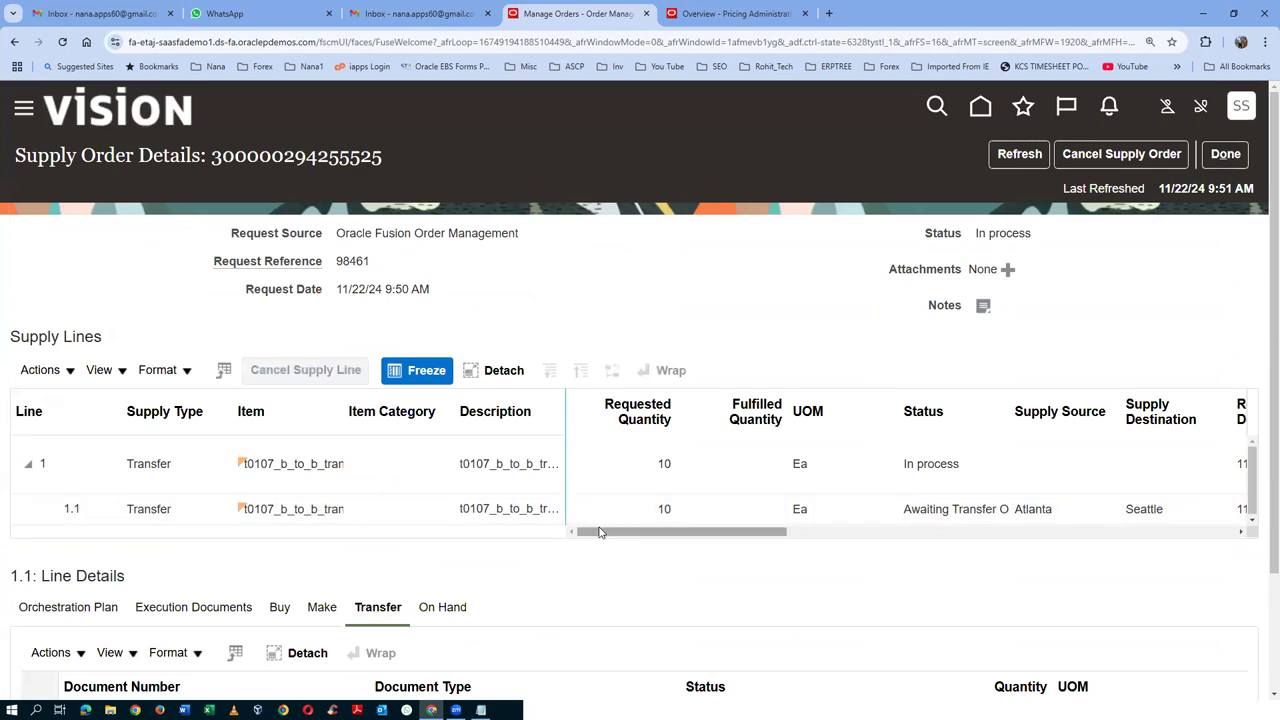
Select supply line 1.1 of the supply order and examine its transfer document details
mouse_move(614, 533)
left_mouse_down()
mouse_move(716, 537)
mouse_move(613, 537)
left_mouse_up()
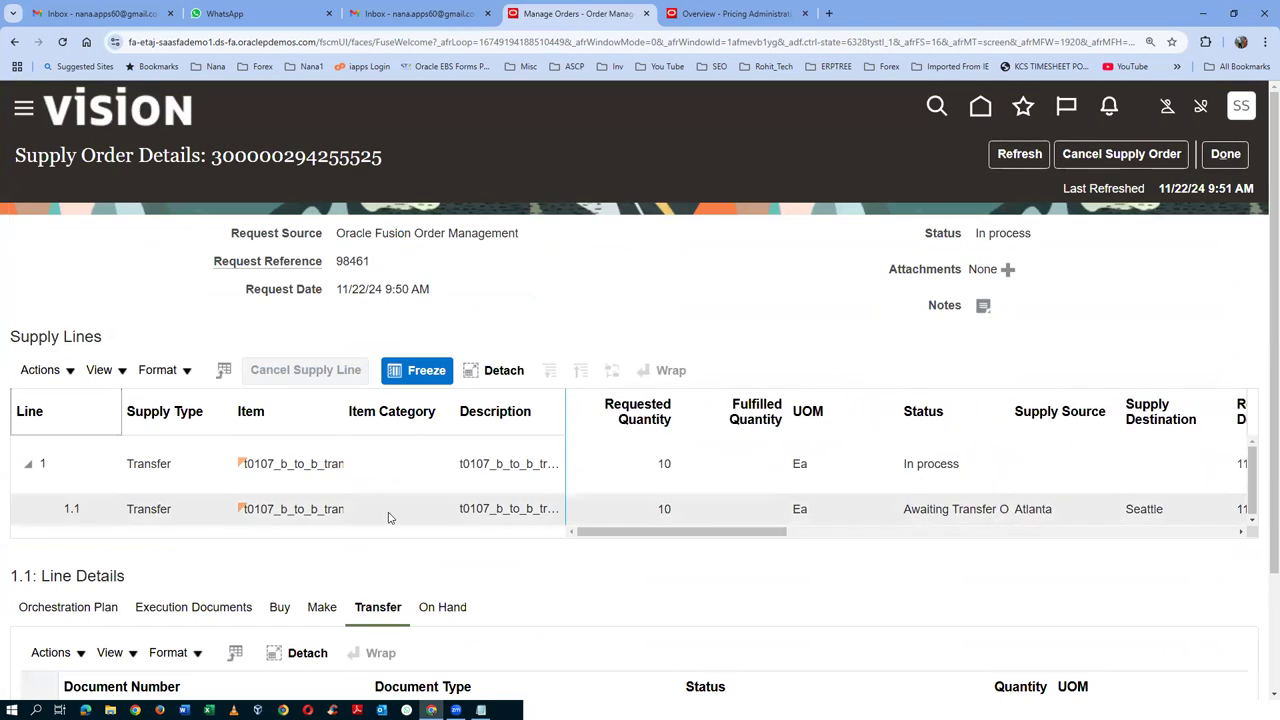
left_click(95, 519)
scroll(1260, 453, "down", 1)
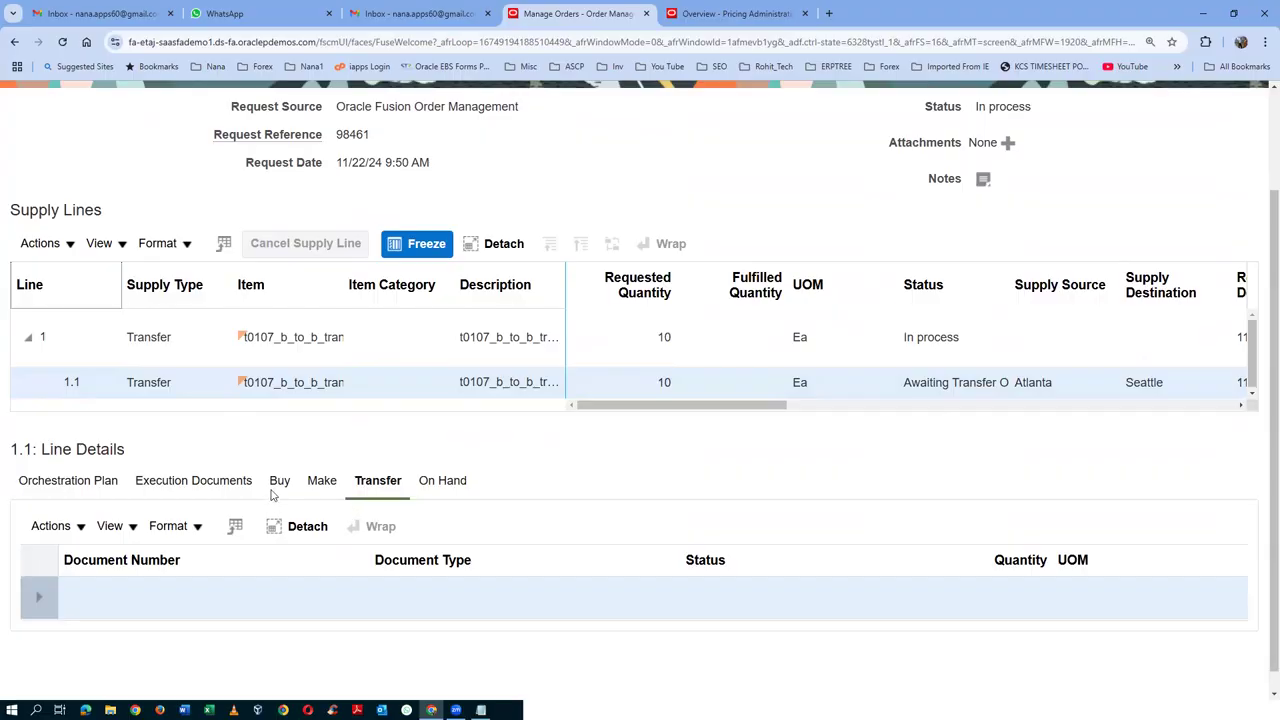
Check the buy, make and transfer details of supply line 1.1 and refresh the supply order
left_click(277, 488)
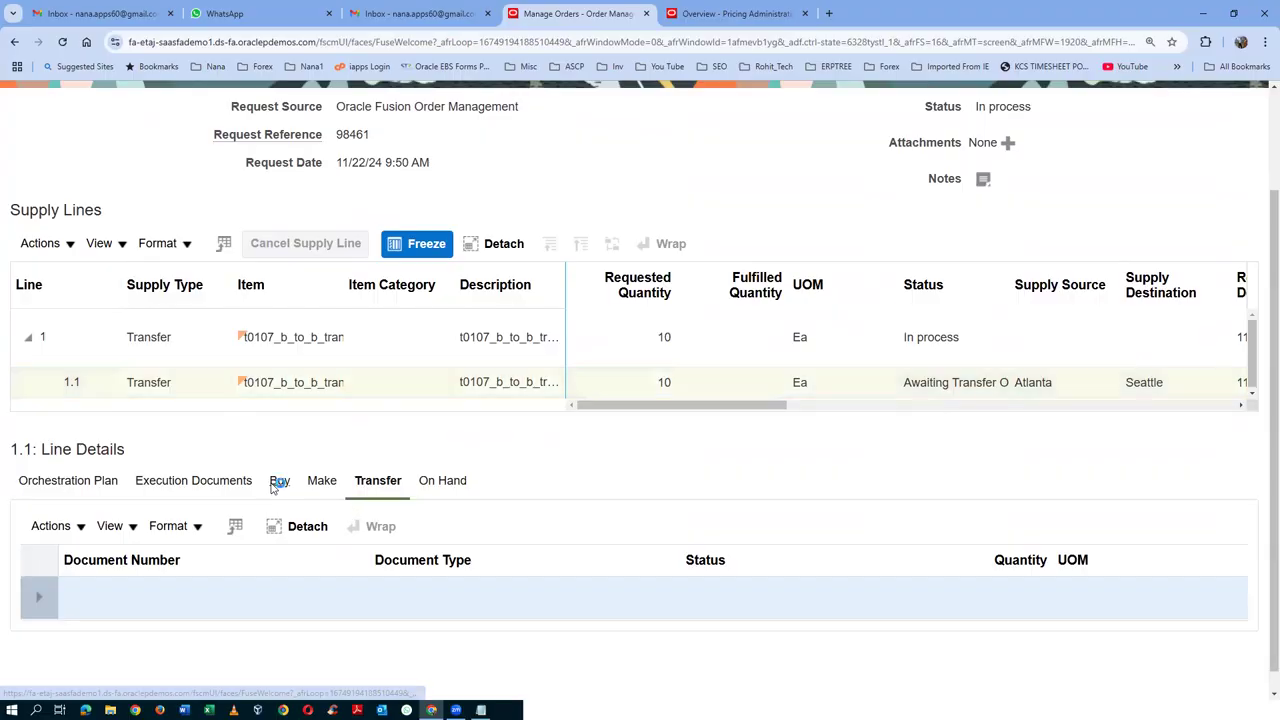
left_click(322, 484)
left_click(384, 487)
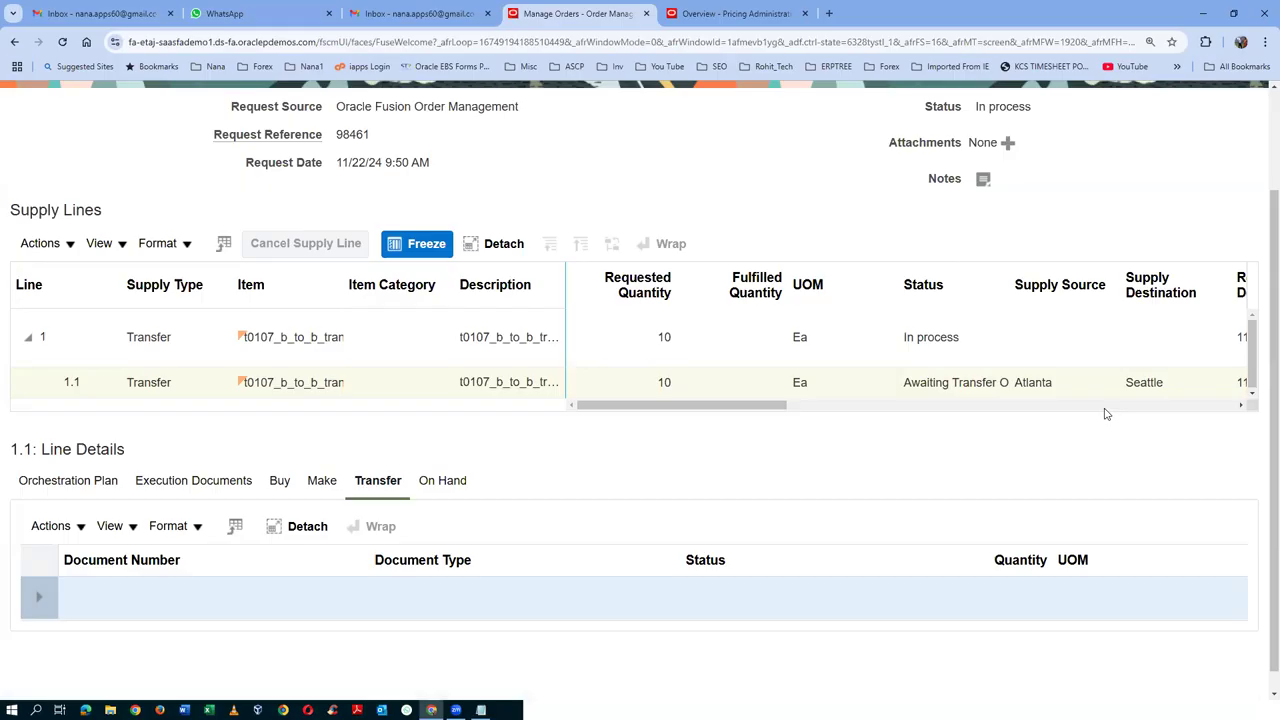
scroll(1106, 413, "up", 3)
left_click(1033, 158)
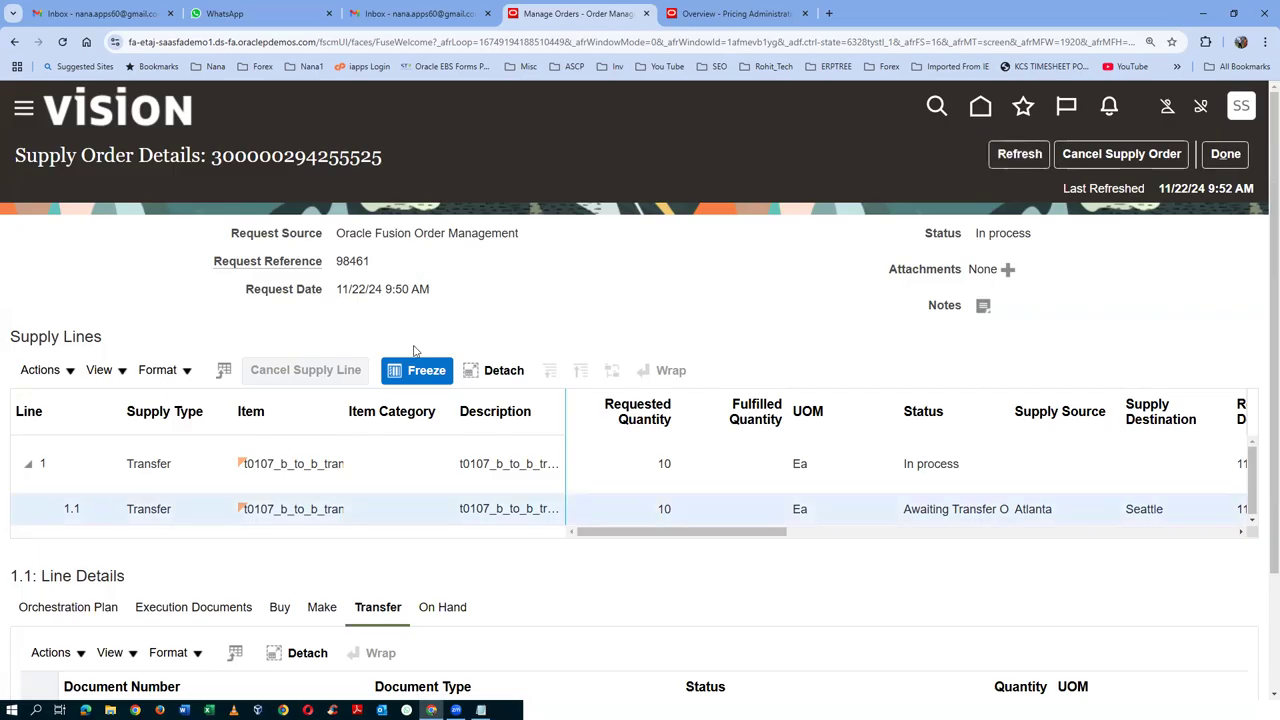
Check supply line 1.1's execution documents and orchestration plan, refreshing the supply order to follow the task progress
scroll(415, 350, "down", 2)
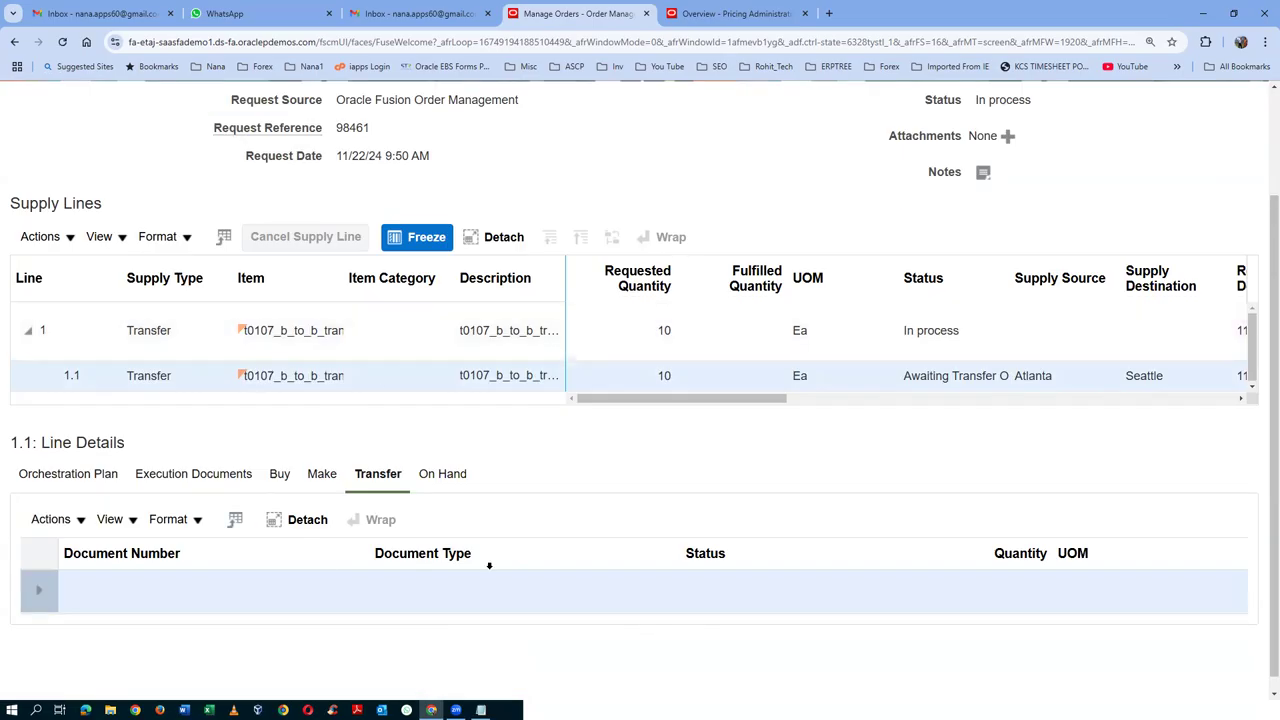
left_click(166, 478)
left_click(57, 478)
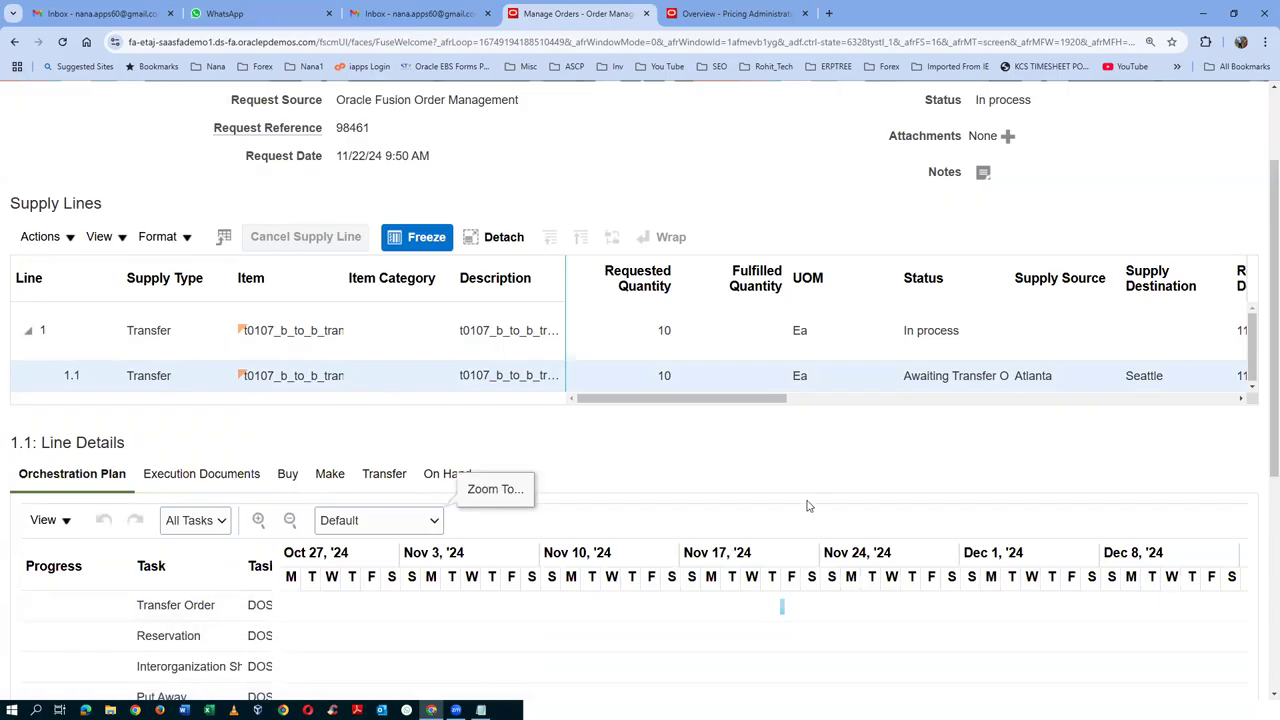
scroll(975, 445, "up", 2)
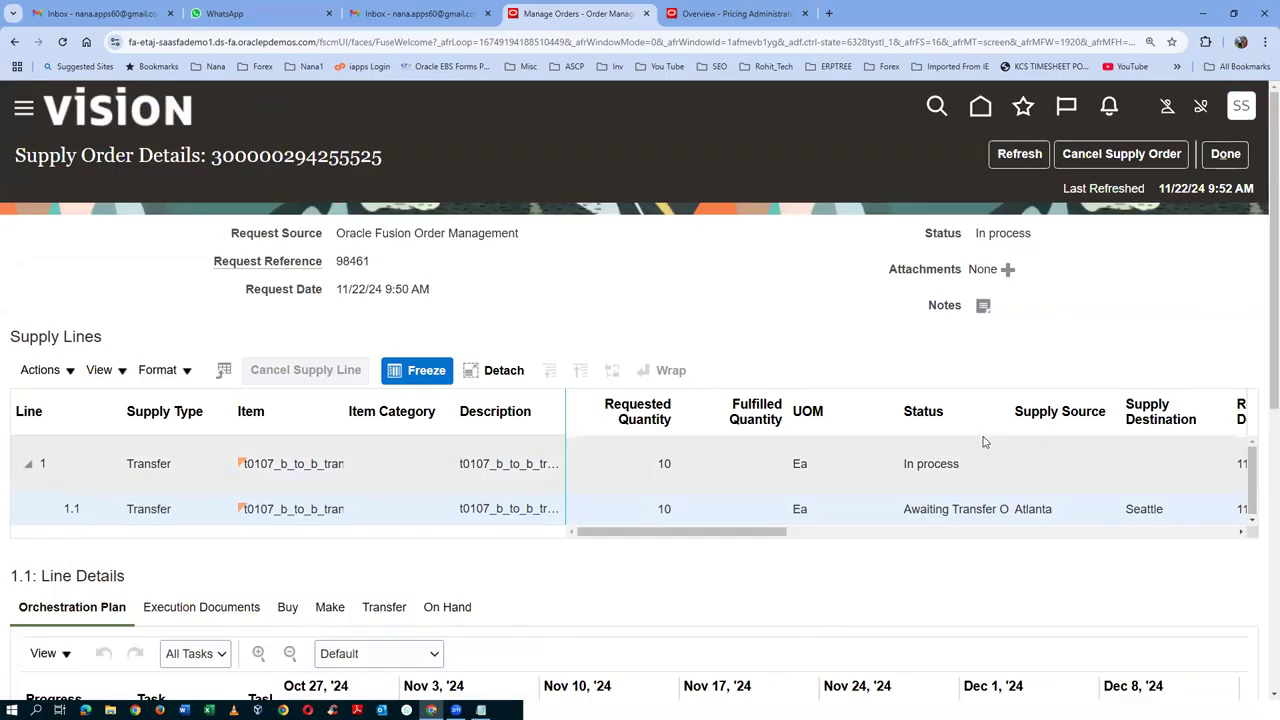
left_click(1028, 156)
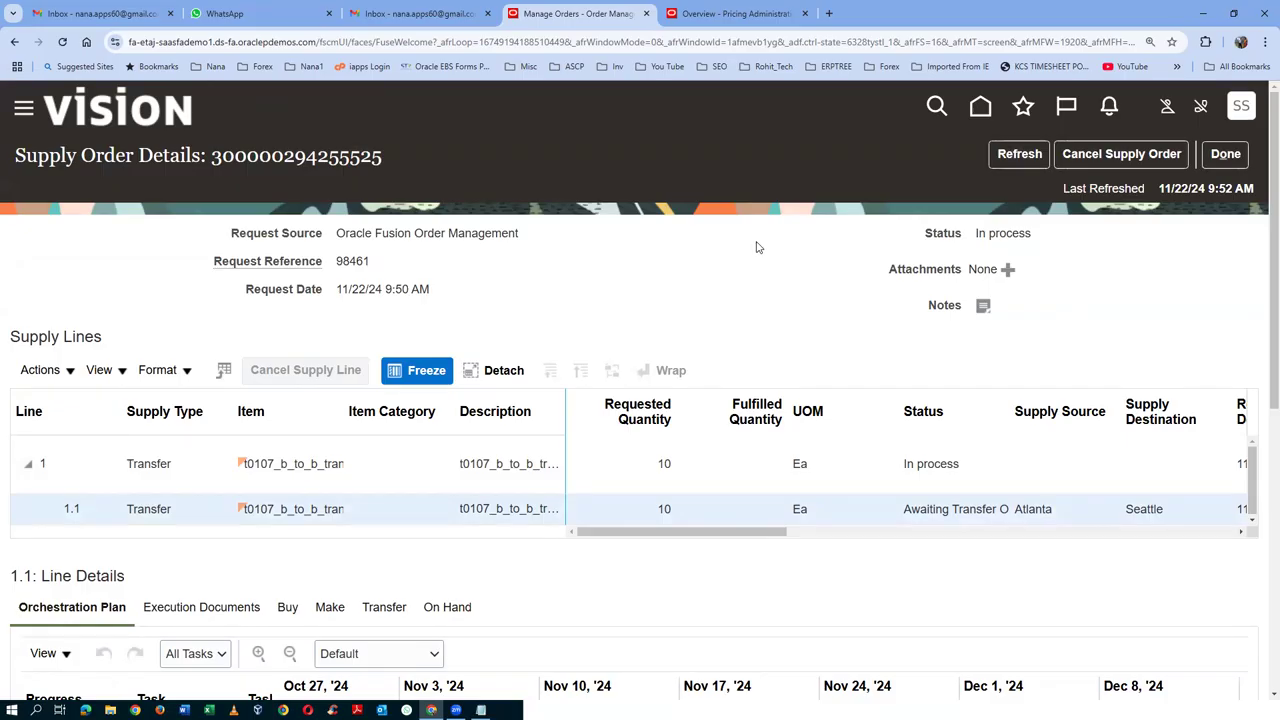
left_click(1019, 155)
scroll(459, 287, "down", 2)
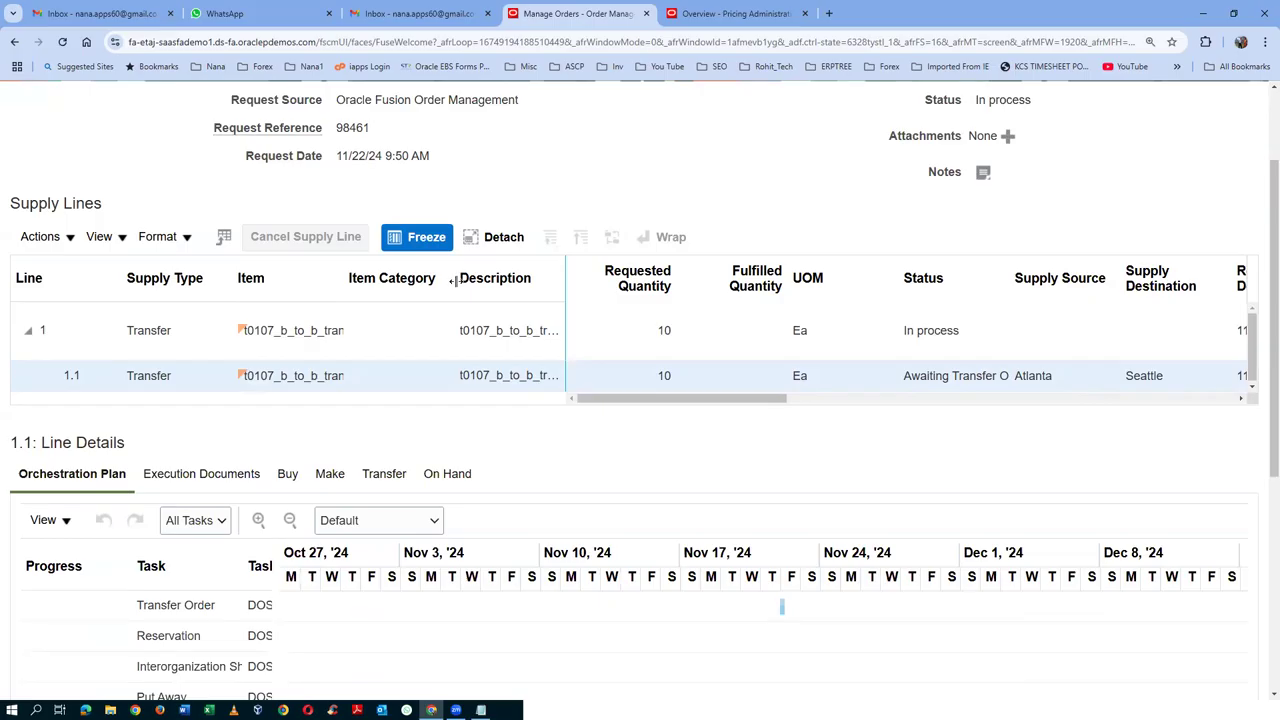
scroll(455, 283, "down", 2)
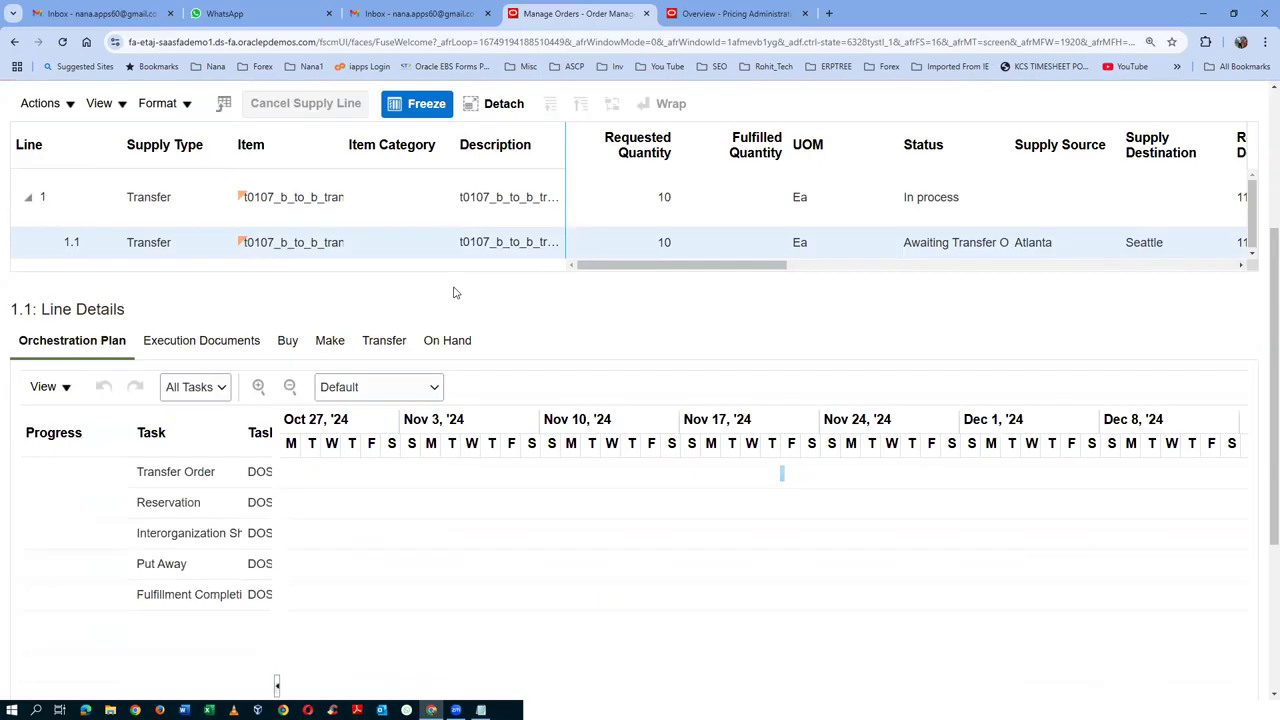
Examine the line's transfer and execution documents until its transfer order is listed
left_click(378, 341)
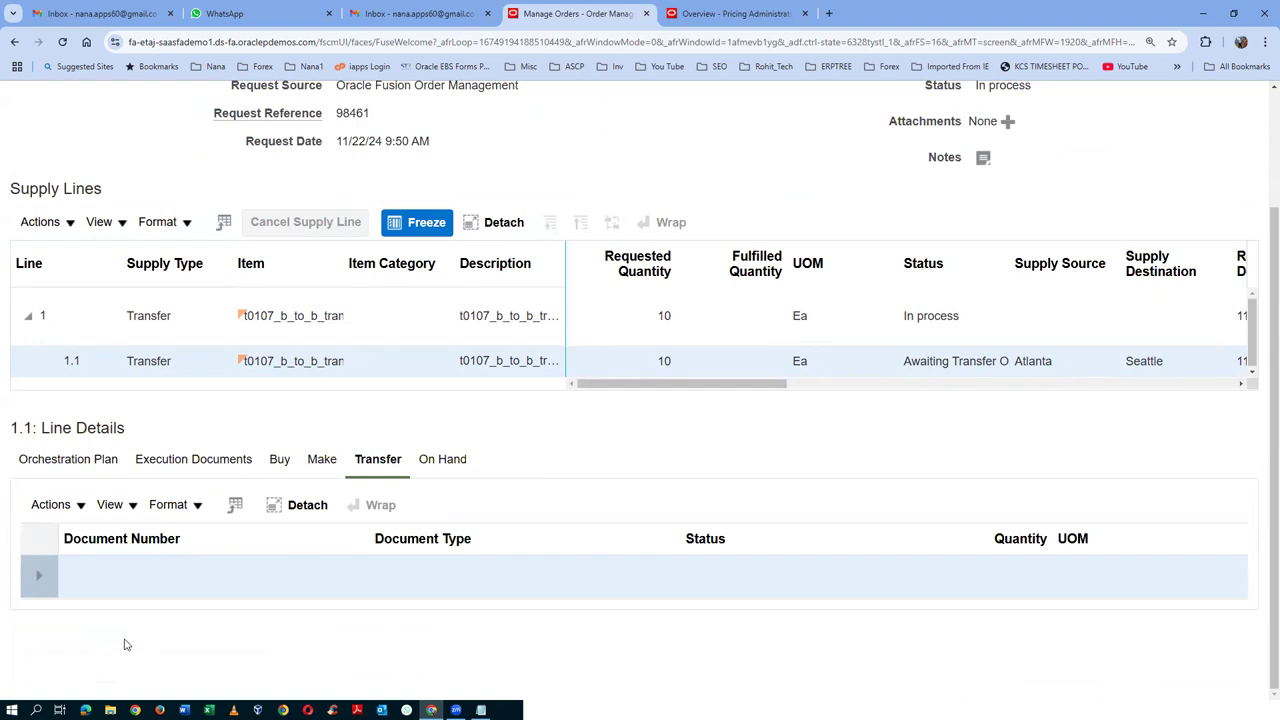
left_click(196, 463)
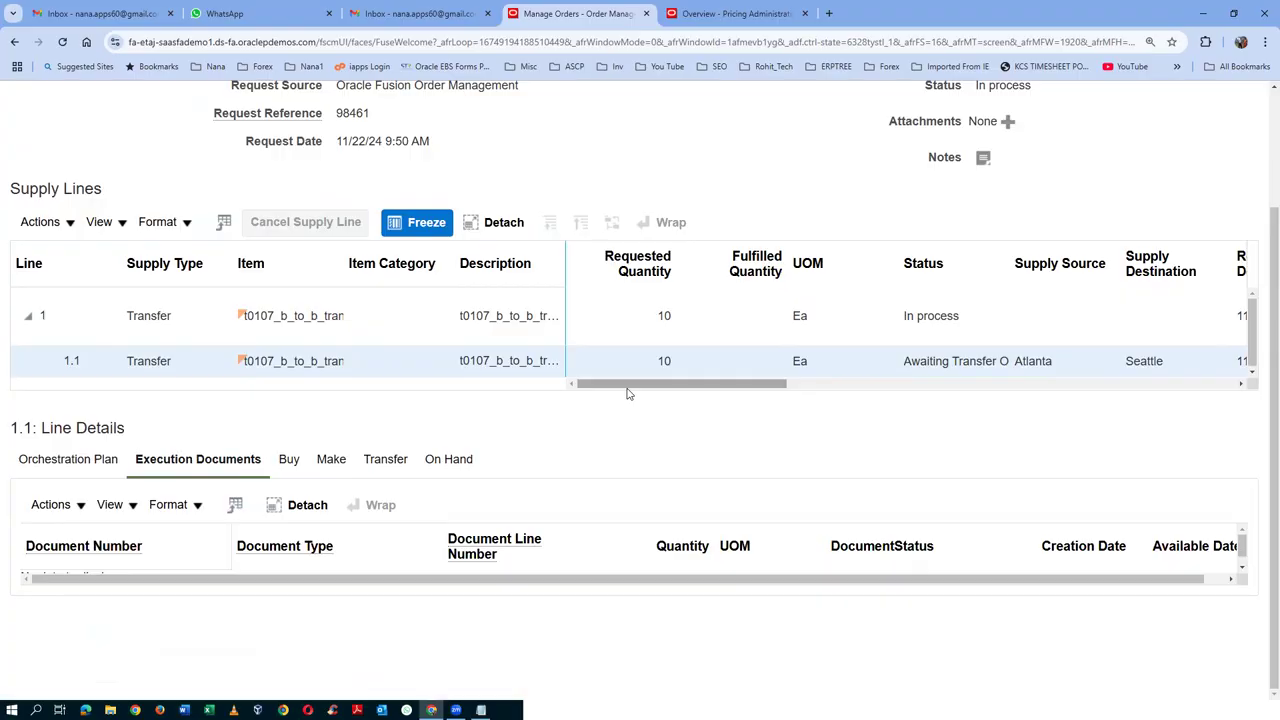
left_click(377, 462)
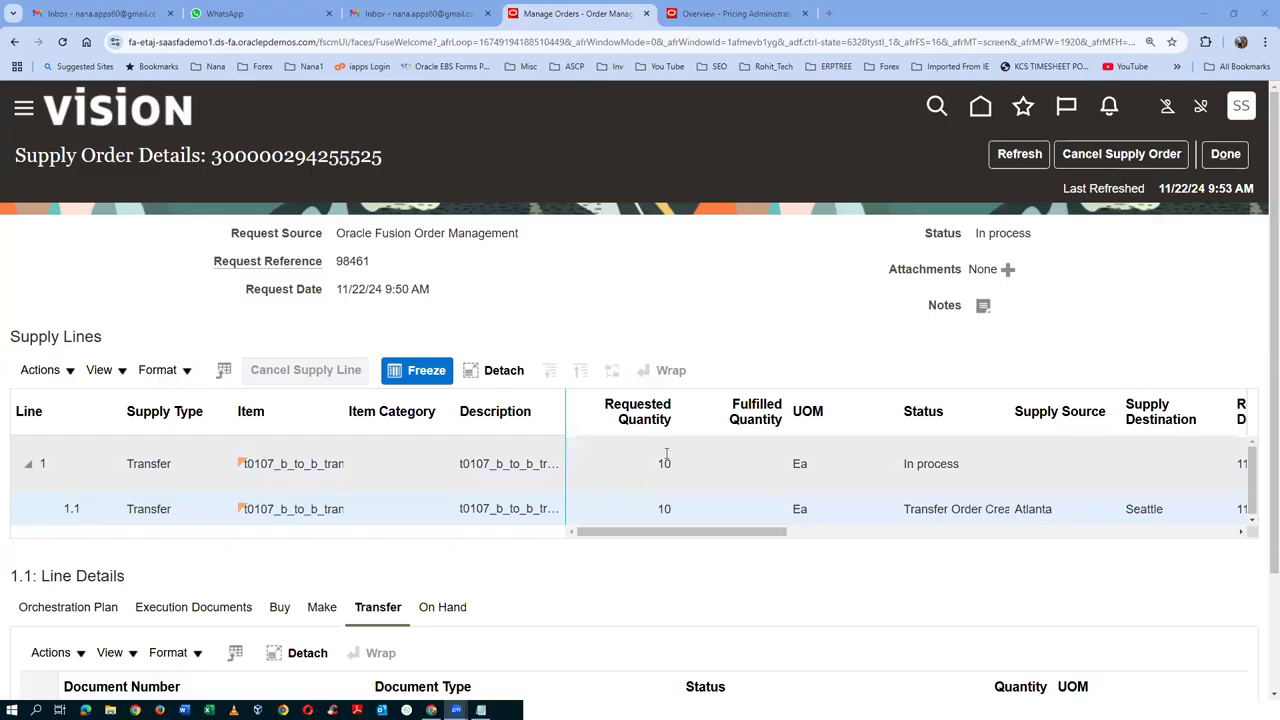
scroll(710, 388, "down", 2)
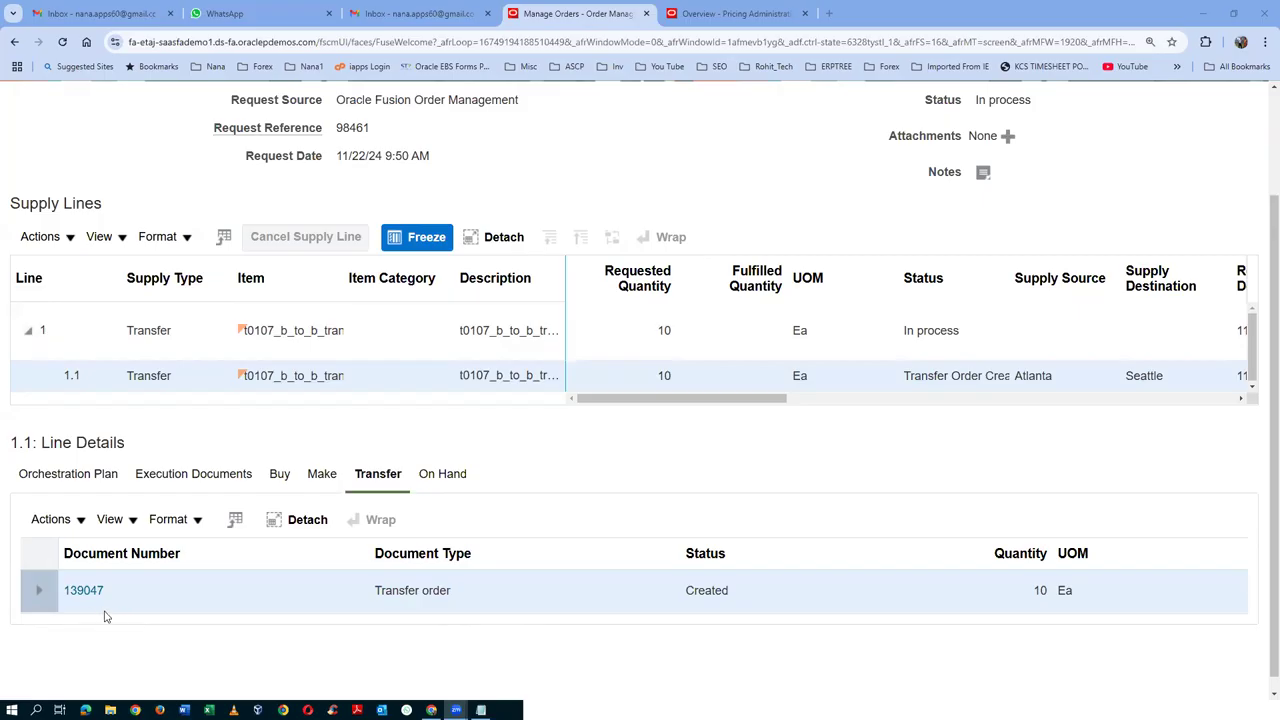
Switch to Notepad, record the transfer order's document number with the label TO below the sales order number, and return to the supply order
key("alt+Tab")
key("Tab")
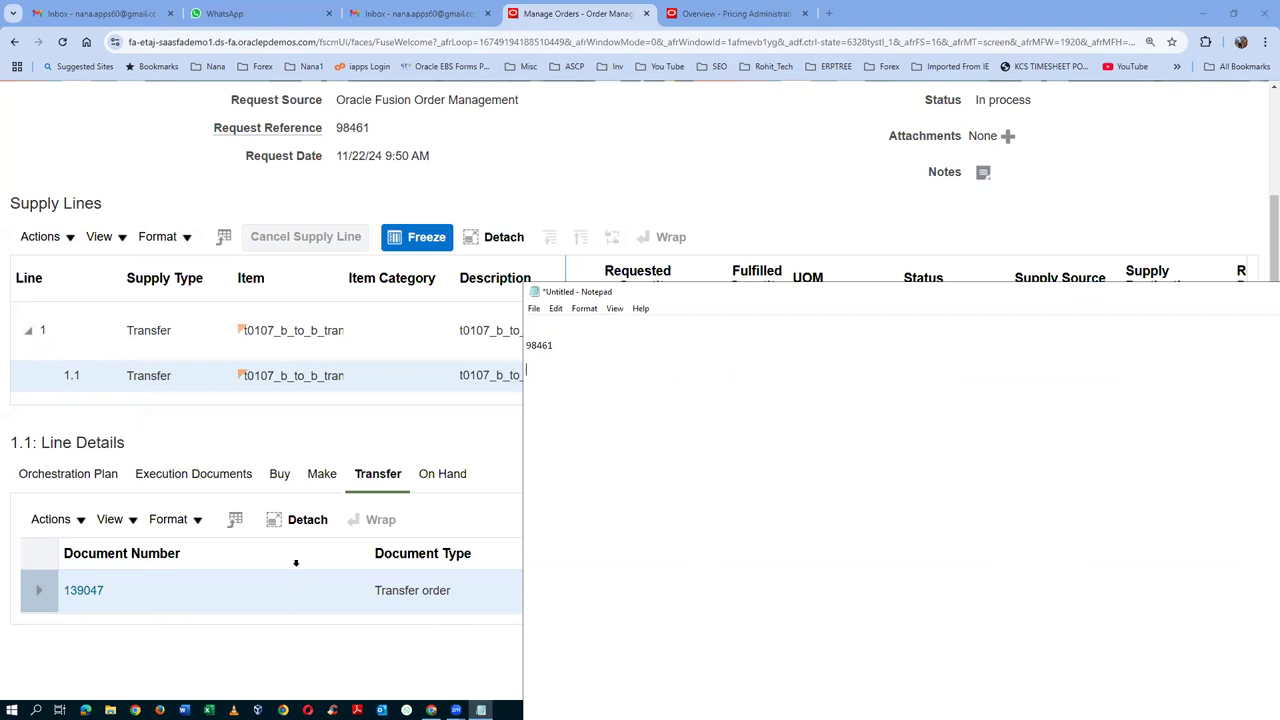
key("Return")
type("TO  139047")
key("Return")
key("Return")
left_click(673, 122)
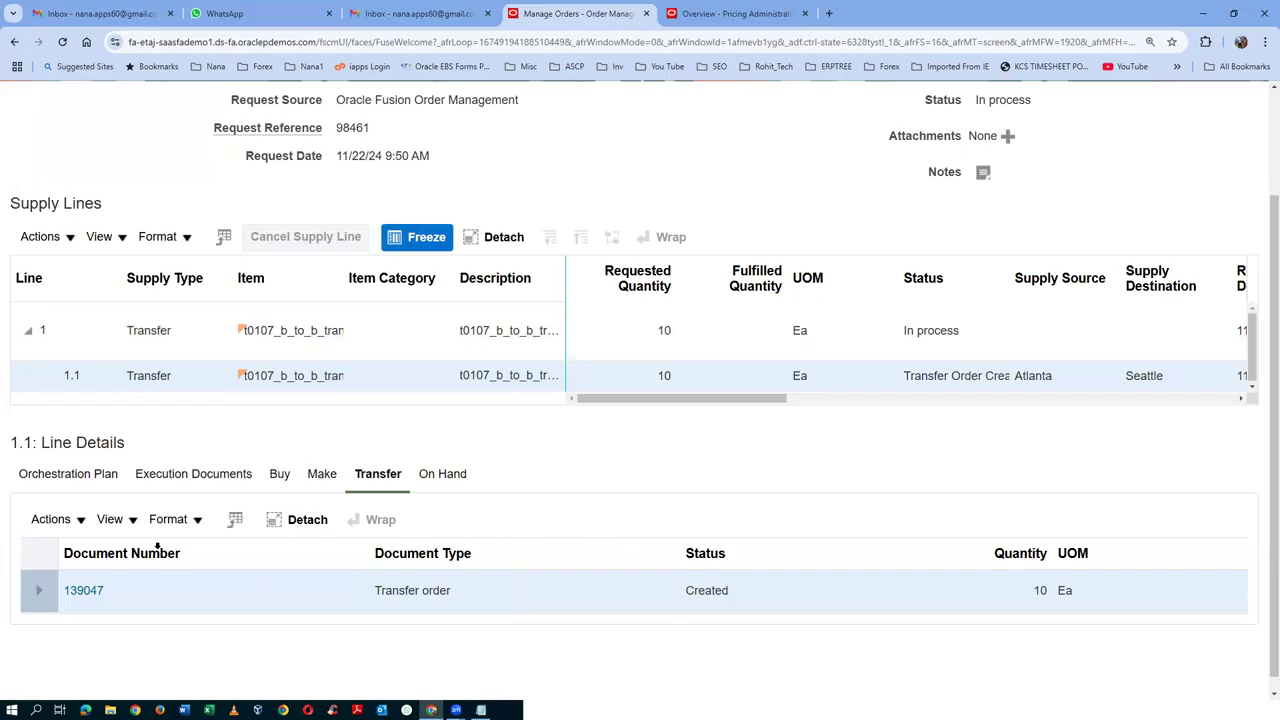
Review supply line 1.1's execution document, orchestration plan tasks and transfer order details
left_click(196, 478)
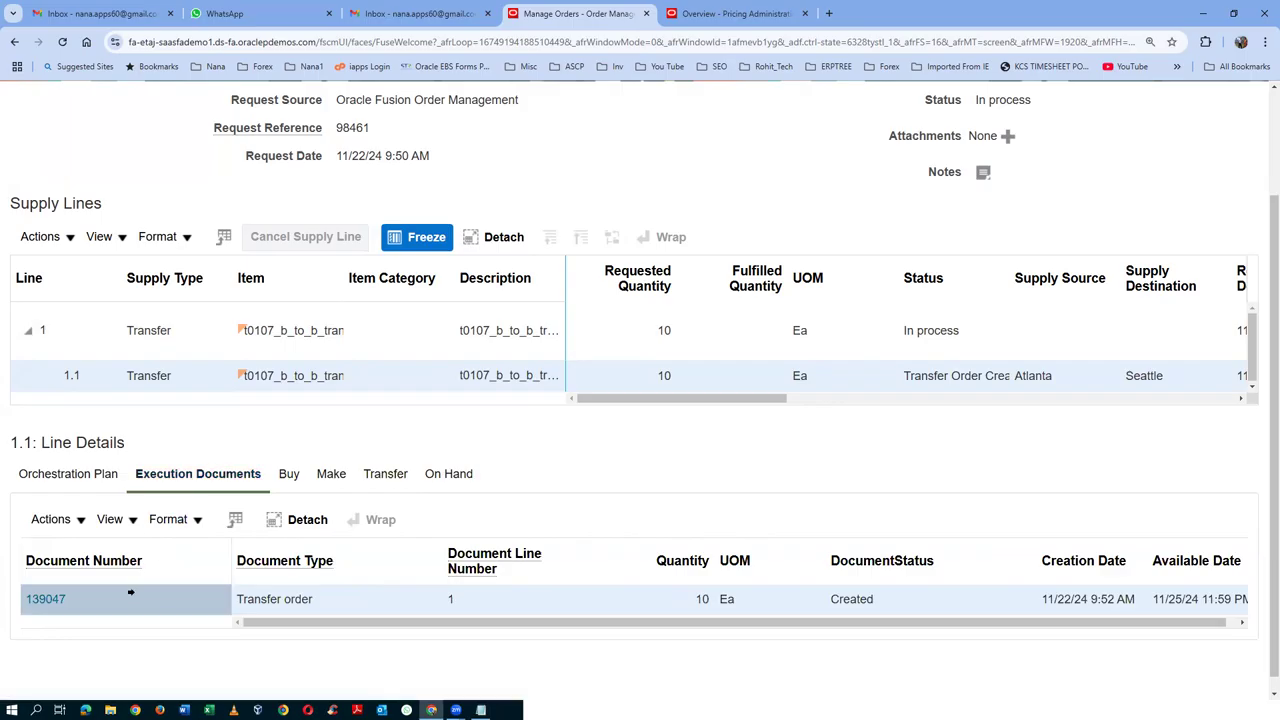
left_click(63, 479)
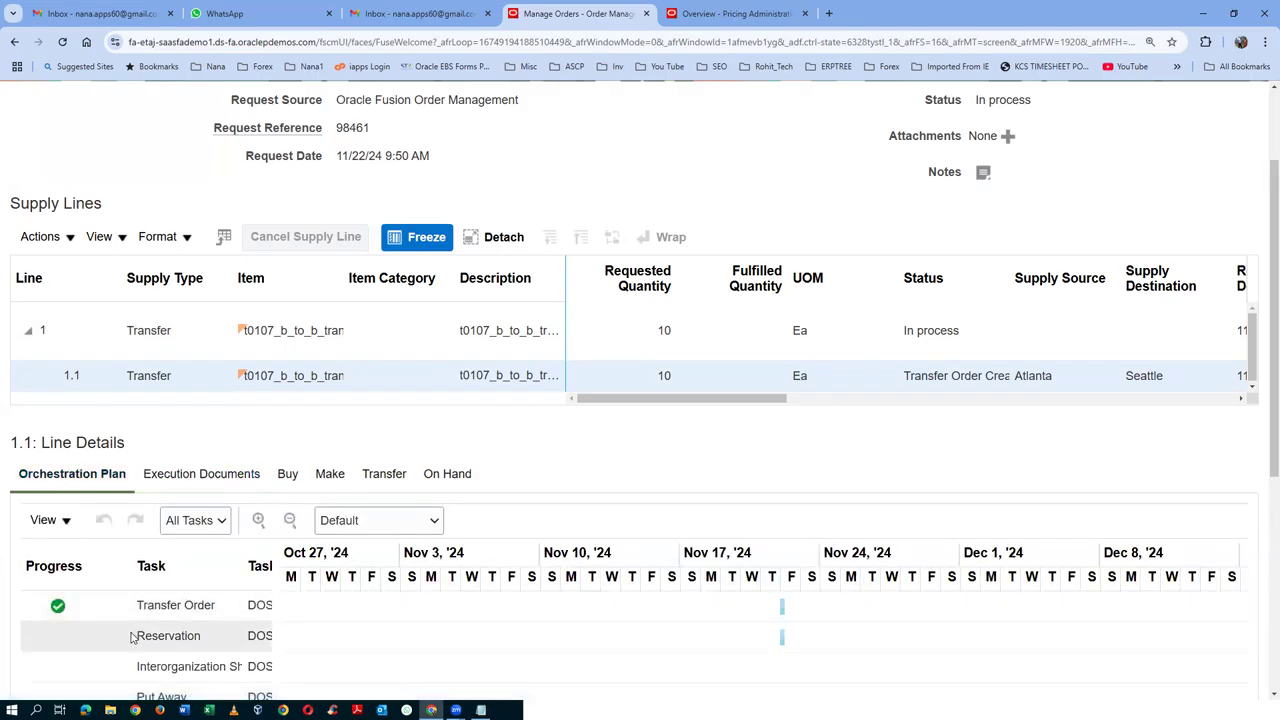
scroll(142, 640, "down", 1)
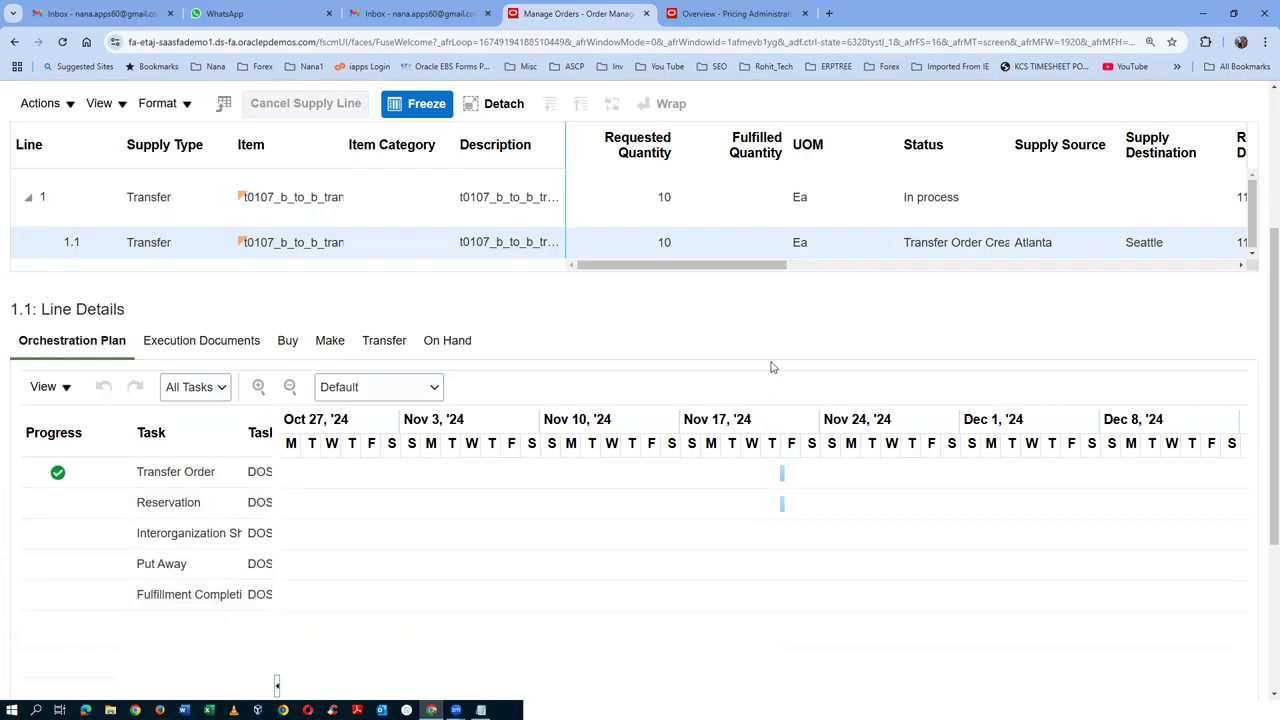
left_click(380, 340)
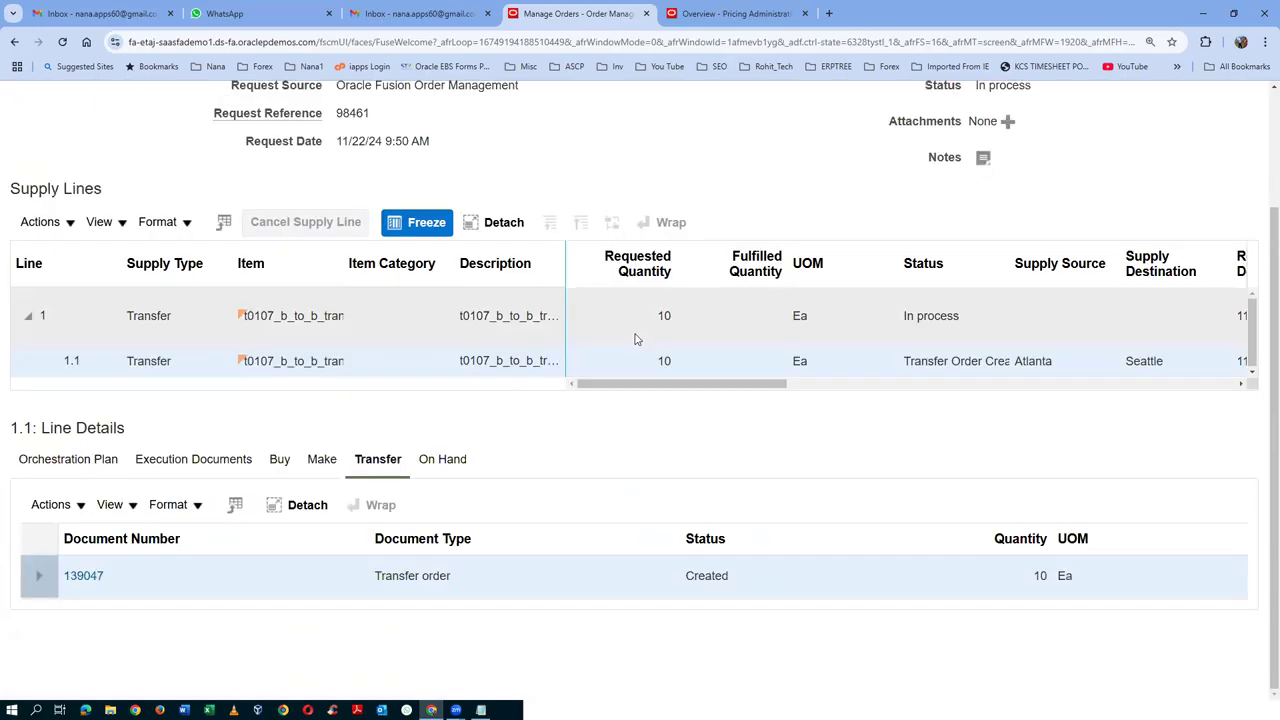
scroll(634, 338, "up", 2)
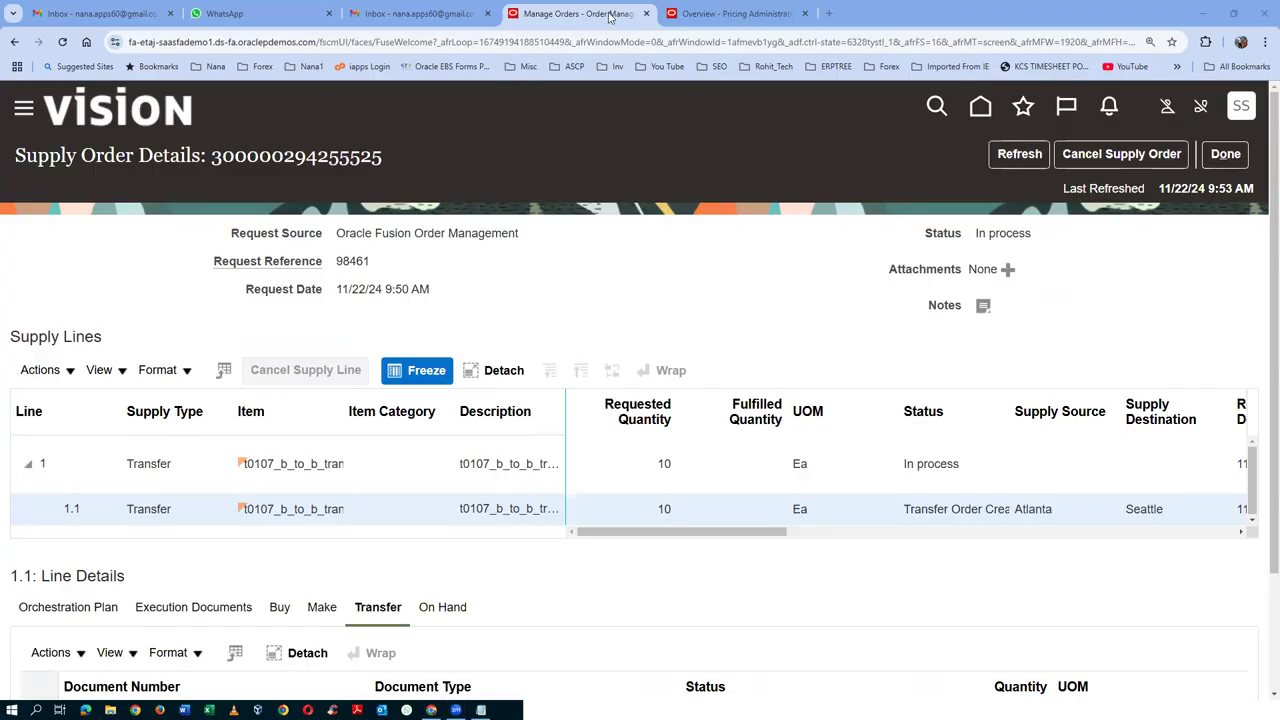
Leave the Pricing Administration page in the other browser window and open Inventory Management from the Supply Chain Execution apps
left_click(740, 12)
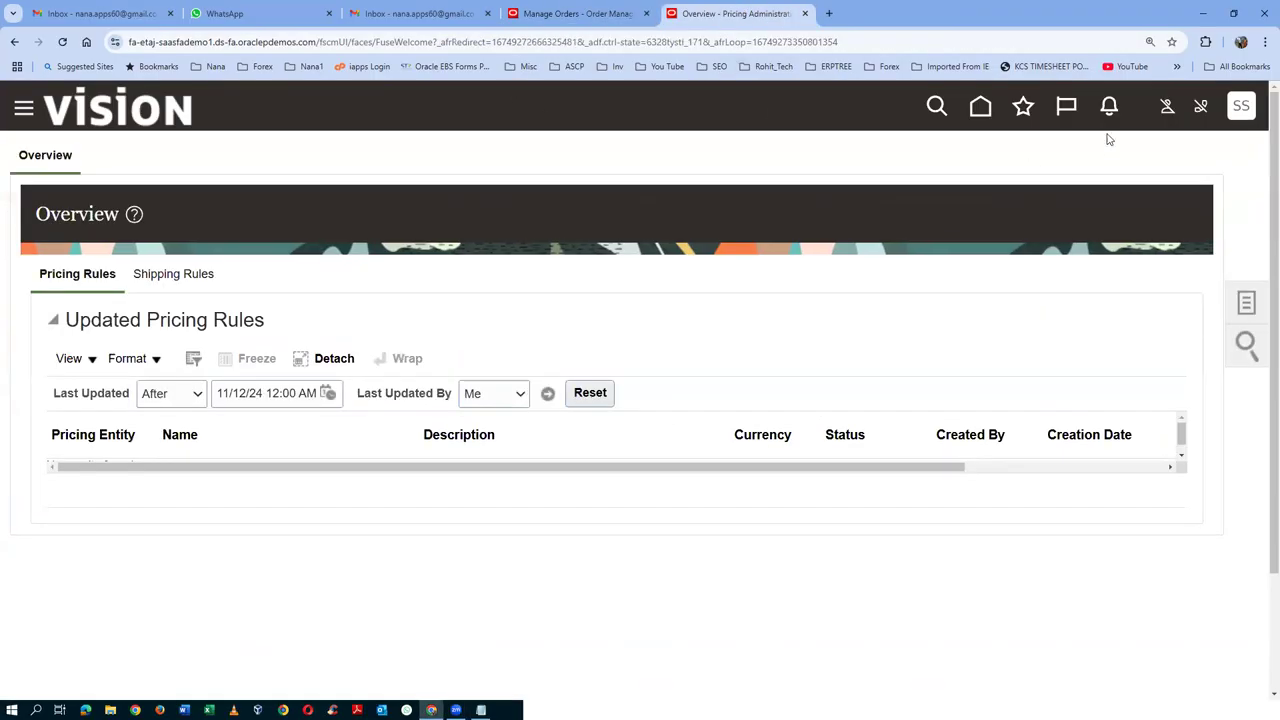
left_click(981, 112)
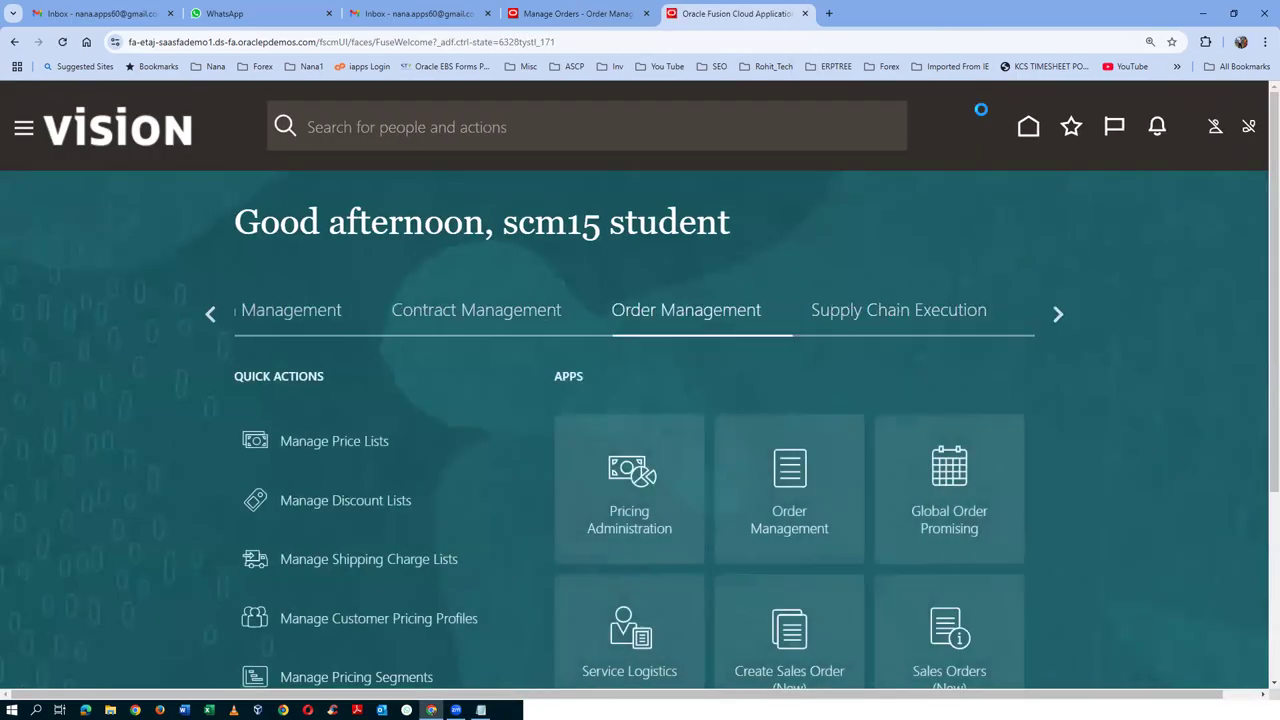
left_click(769, 318)
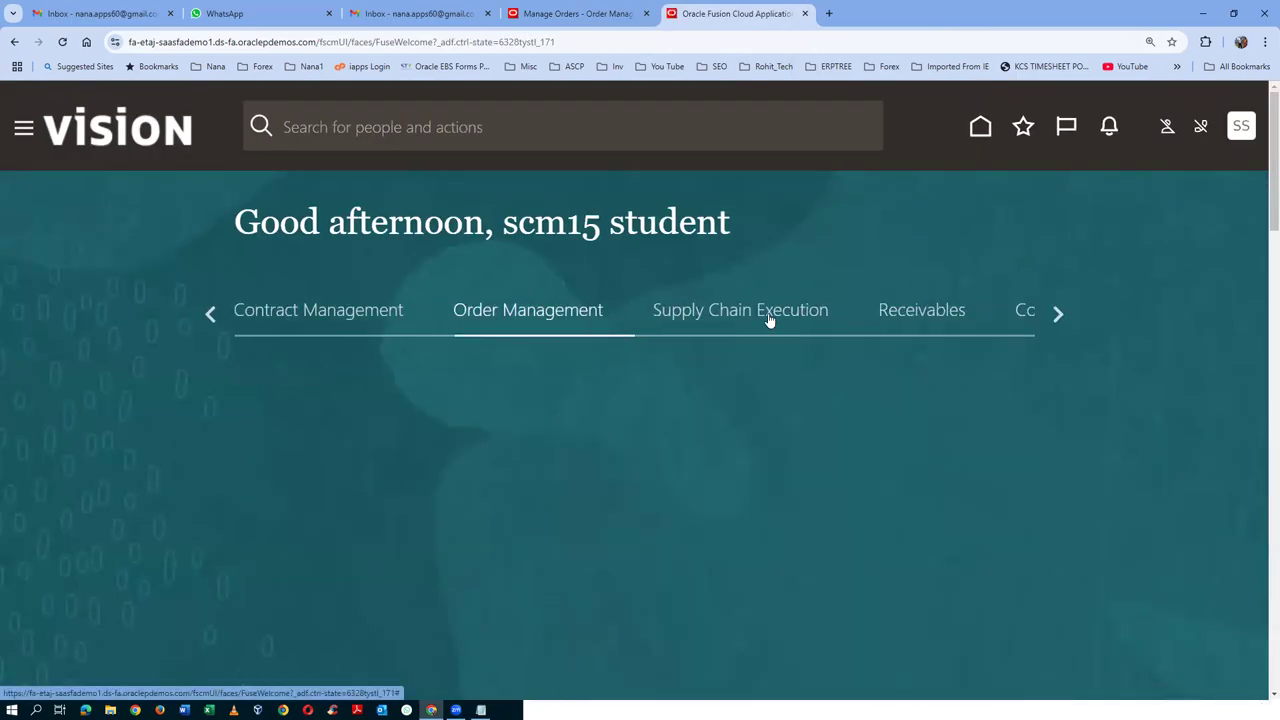
scroll(1072, 458, "down", 1)
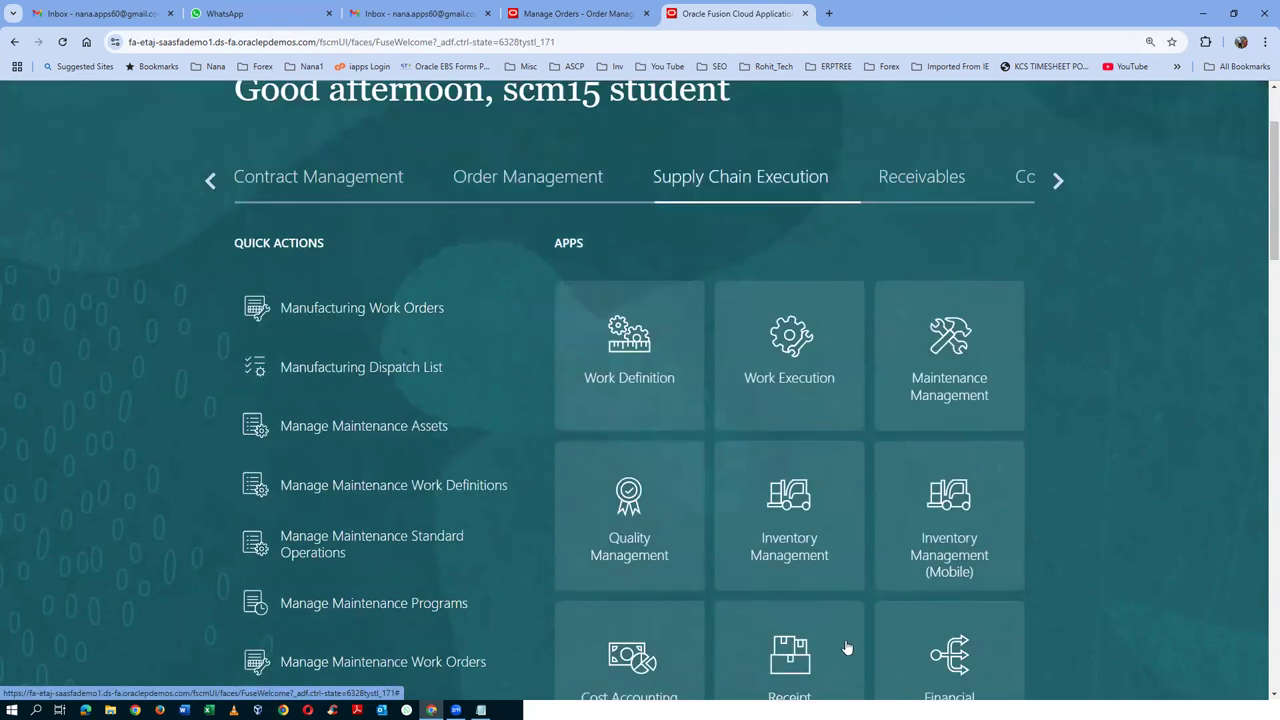
left_click(971, 337)
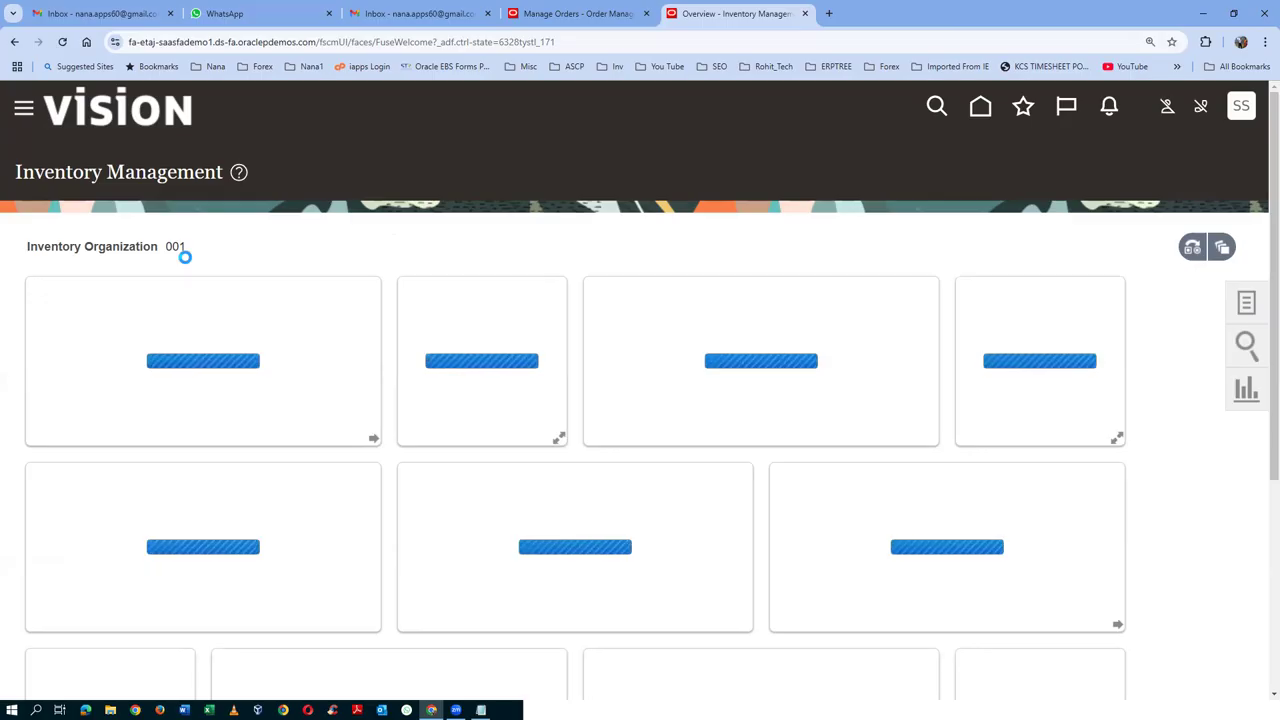
Open Manage Transfer Orders and search for open orders with source organization 002 and destination organization 001
left_click(1246, 304)
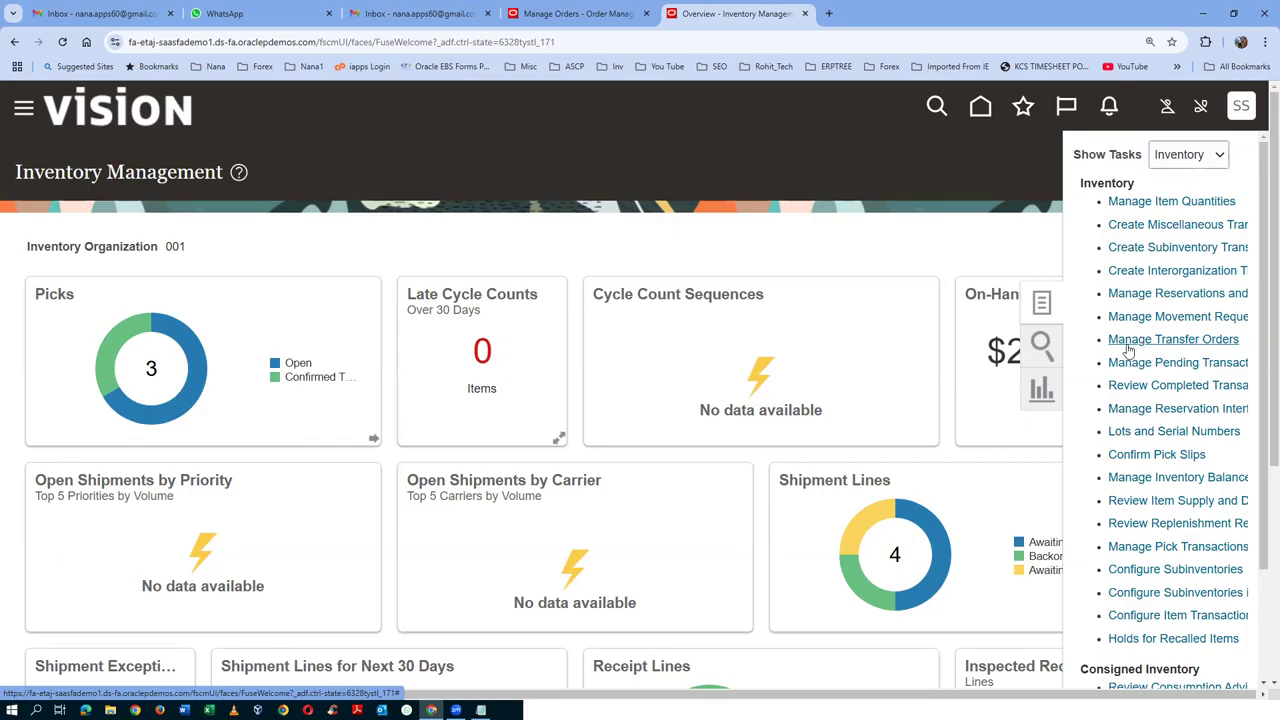
left_click(1138, 339)
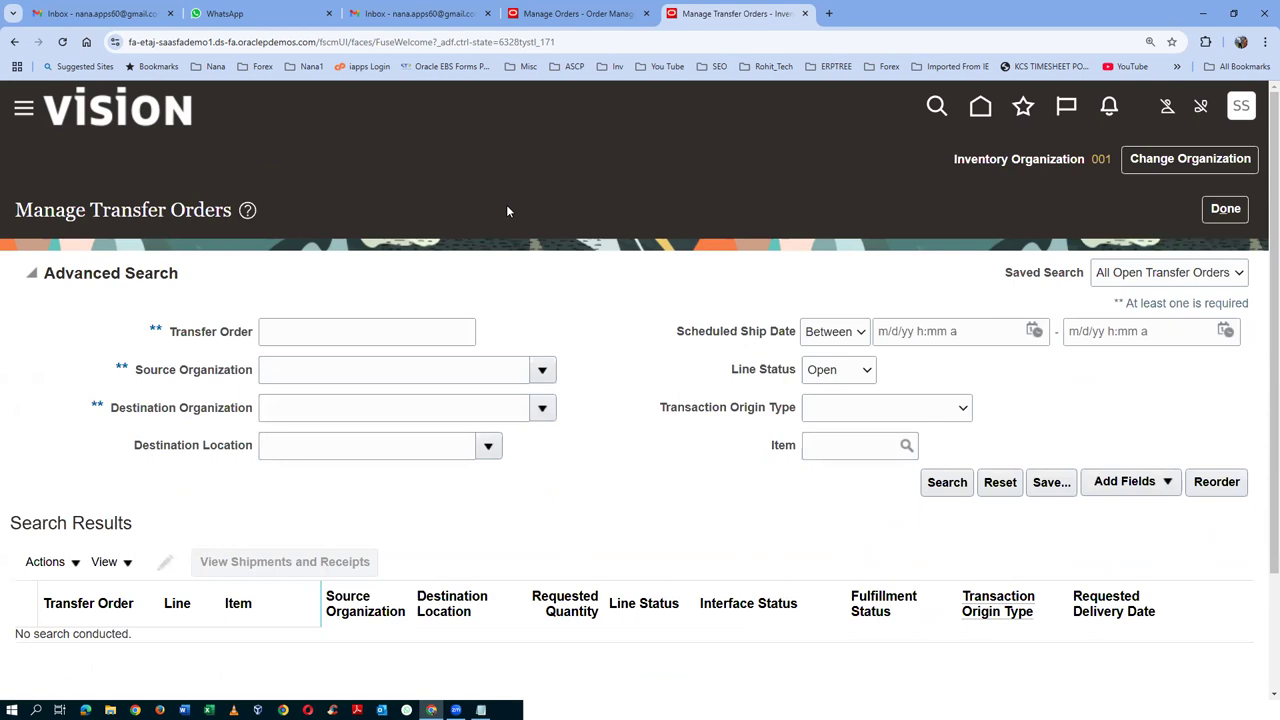
left_click(298, 366)
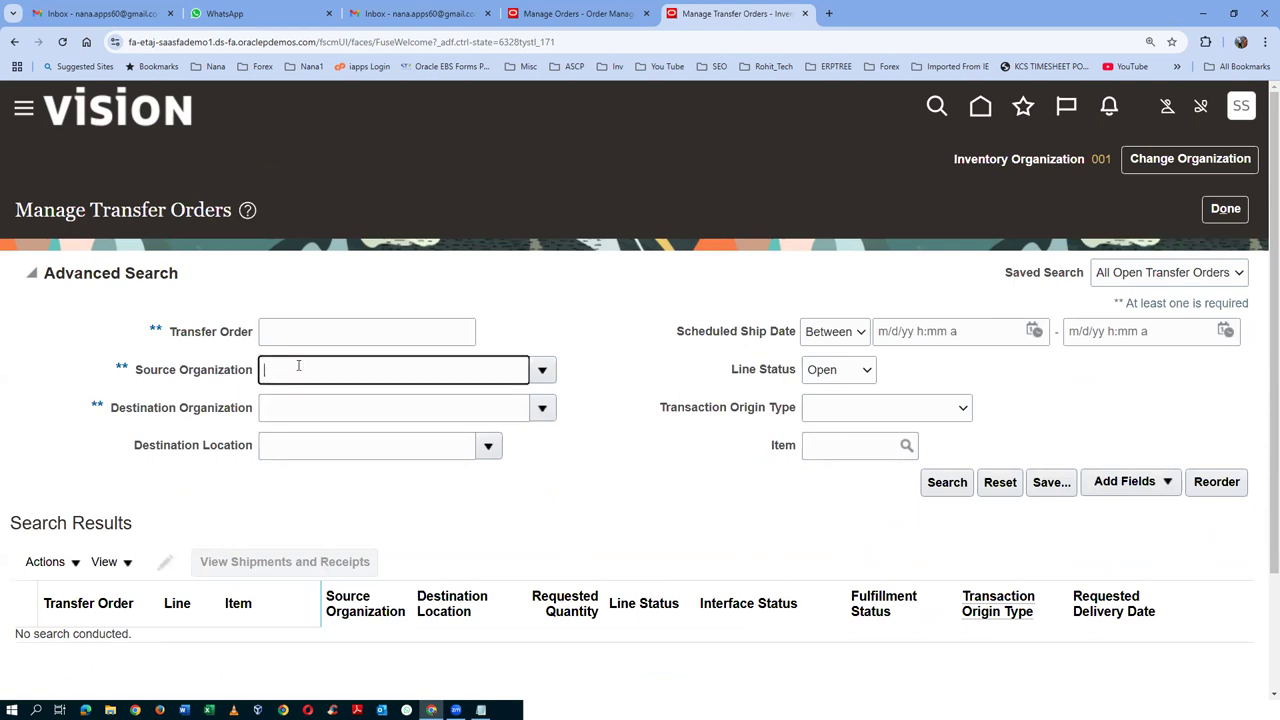
type("002")
key("Tab")
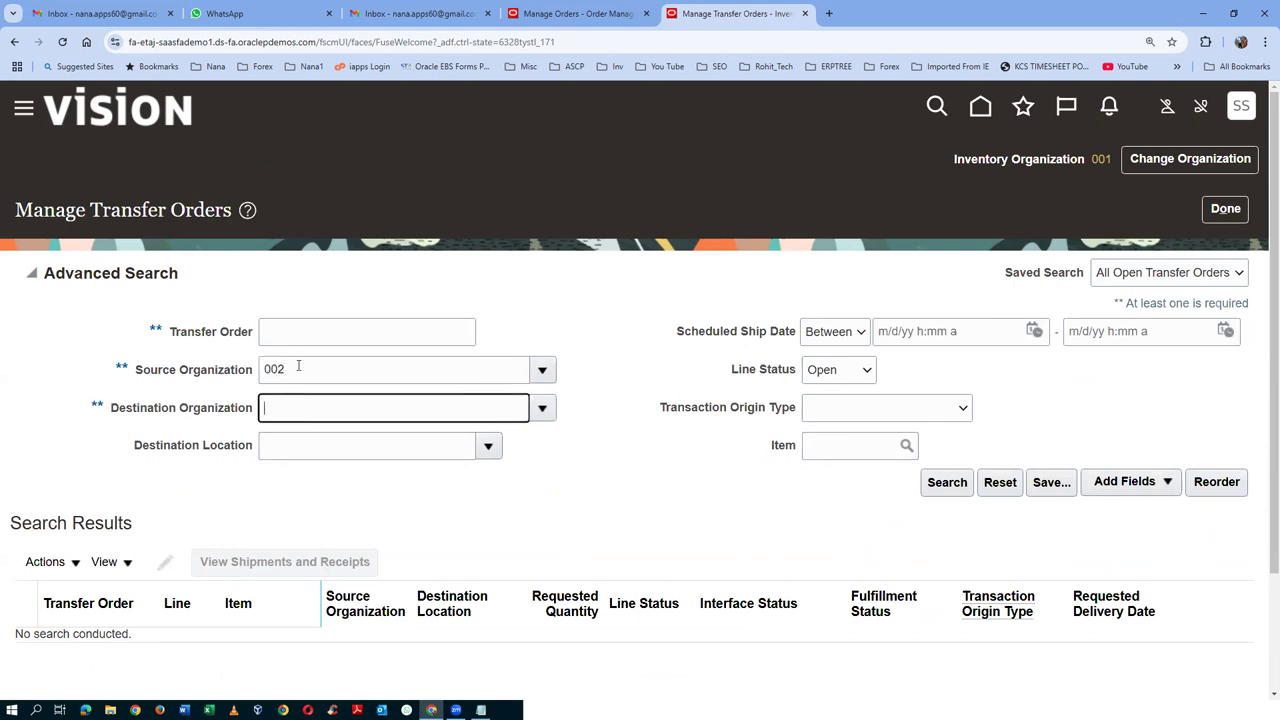
type("001")
key("Tab")
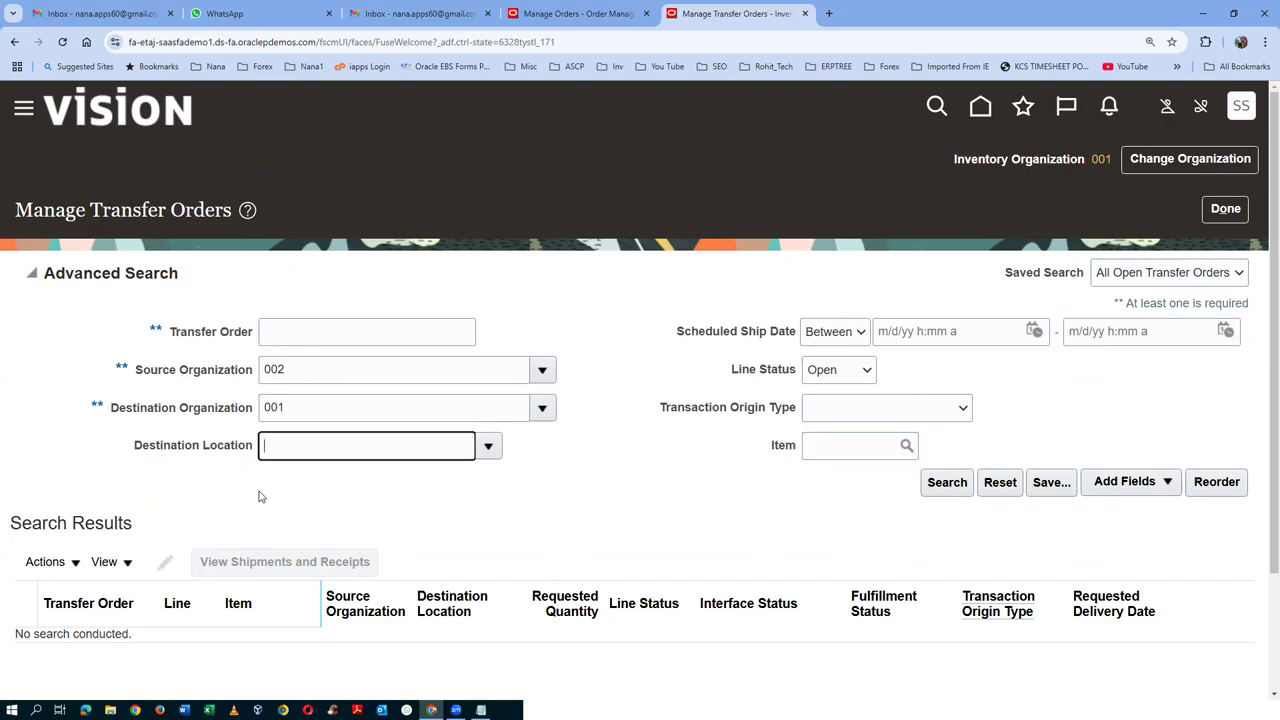
left_click(957, 485)
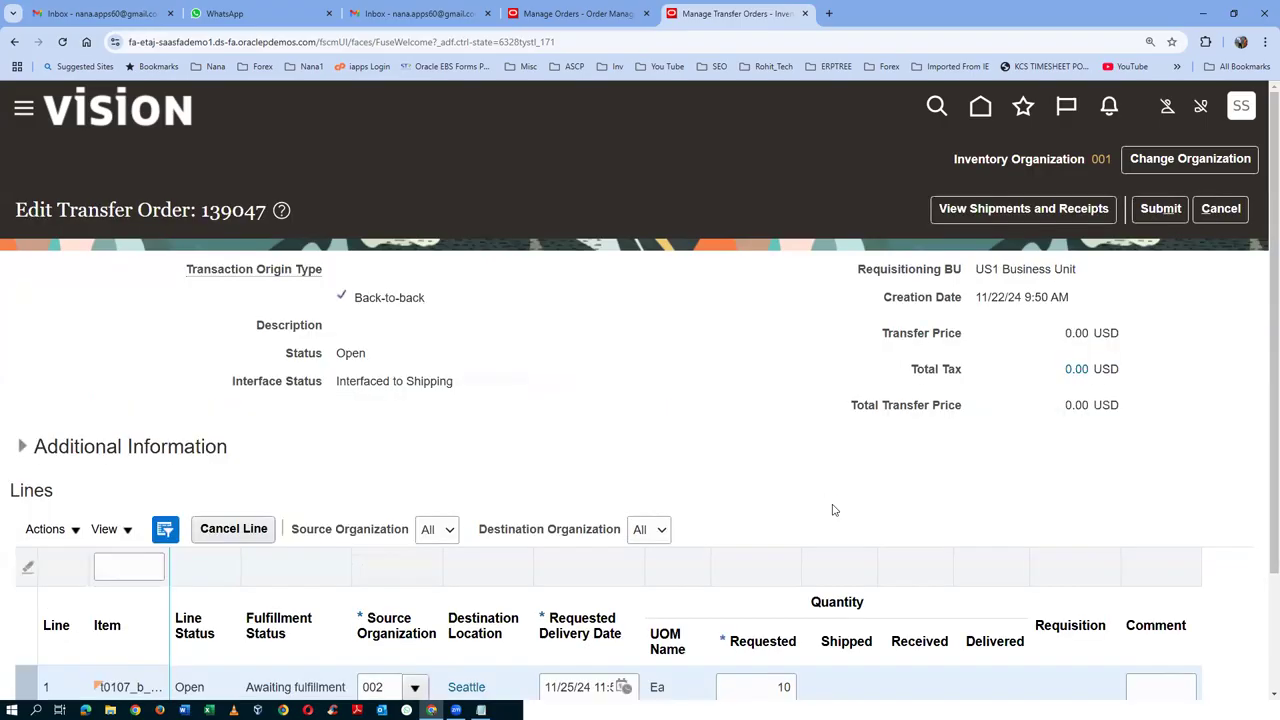
Review the transfer order's header and line details, and check its number against the note in Notepad
scroll(833, 510, "down", 3)
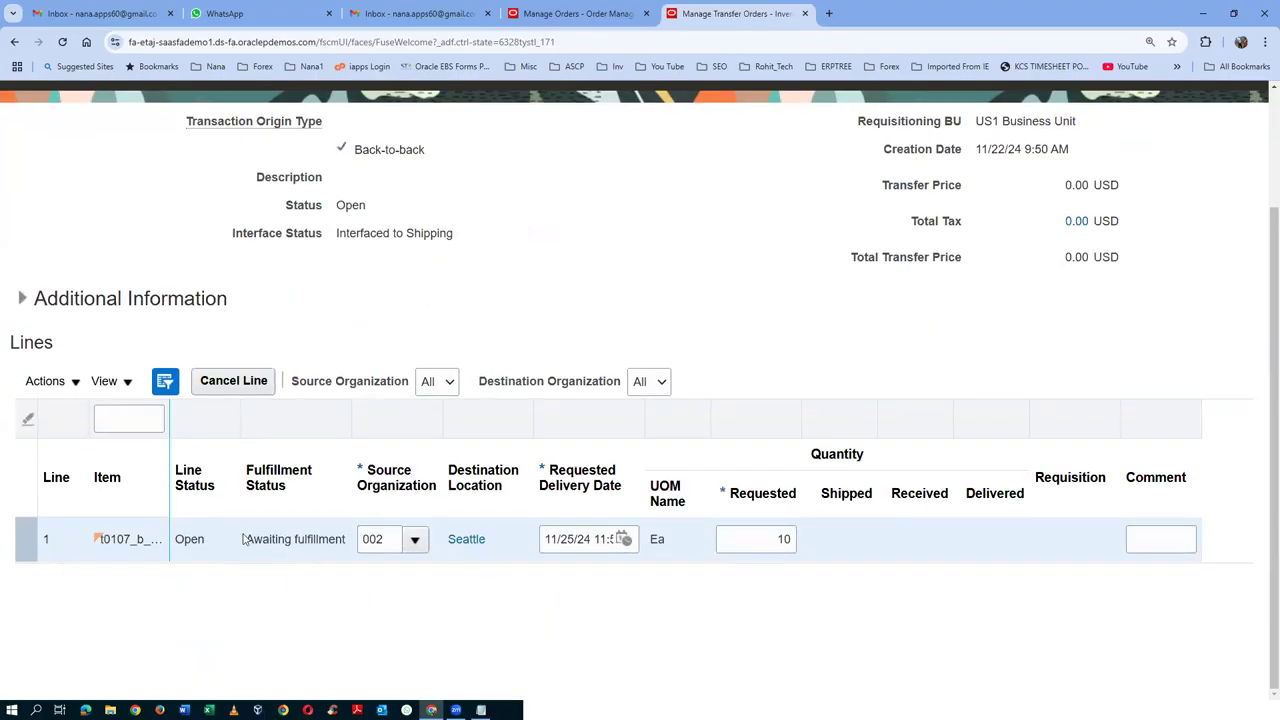
scroll(243, 539, "up", 3)
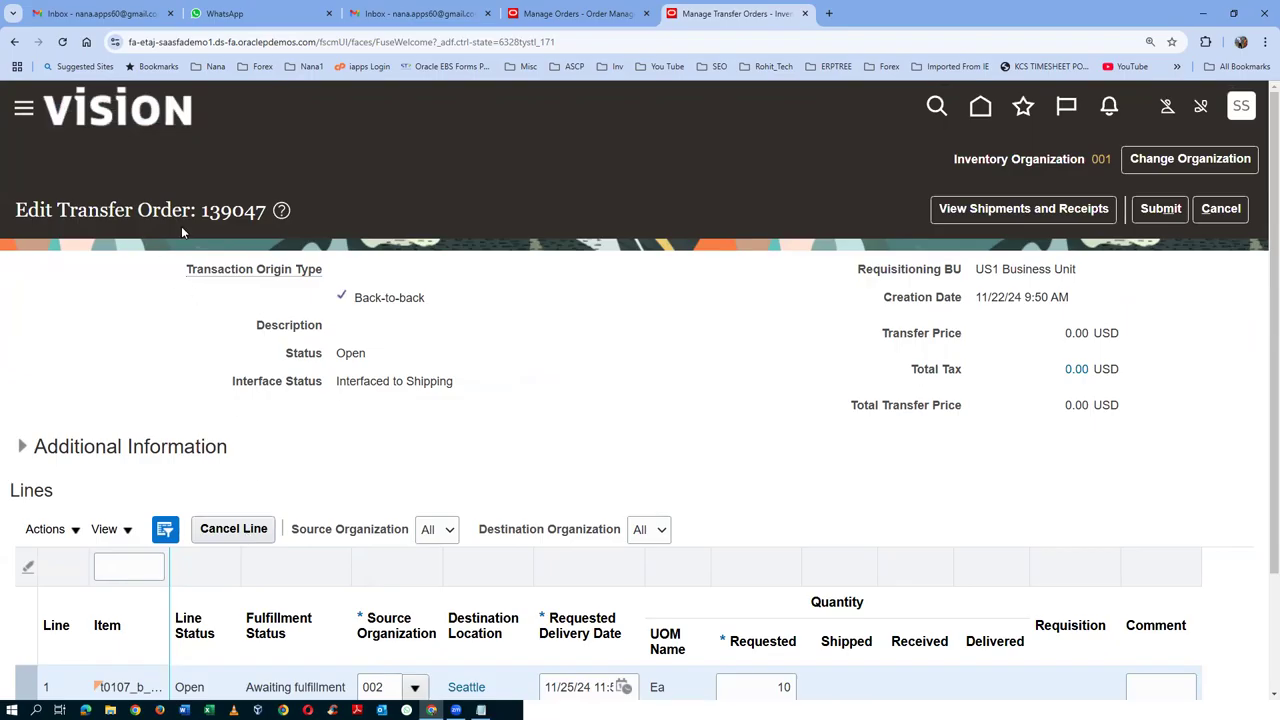
key("alt+Tab")
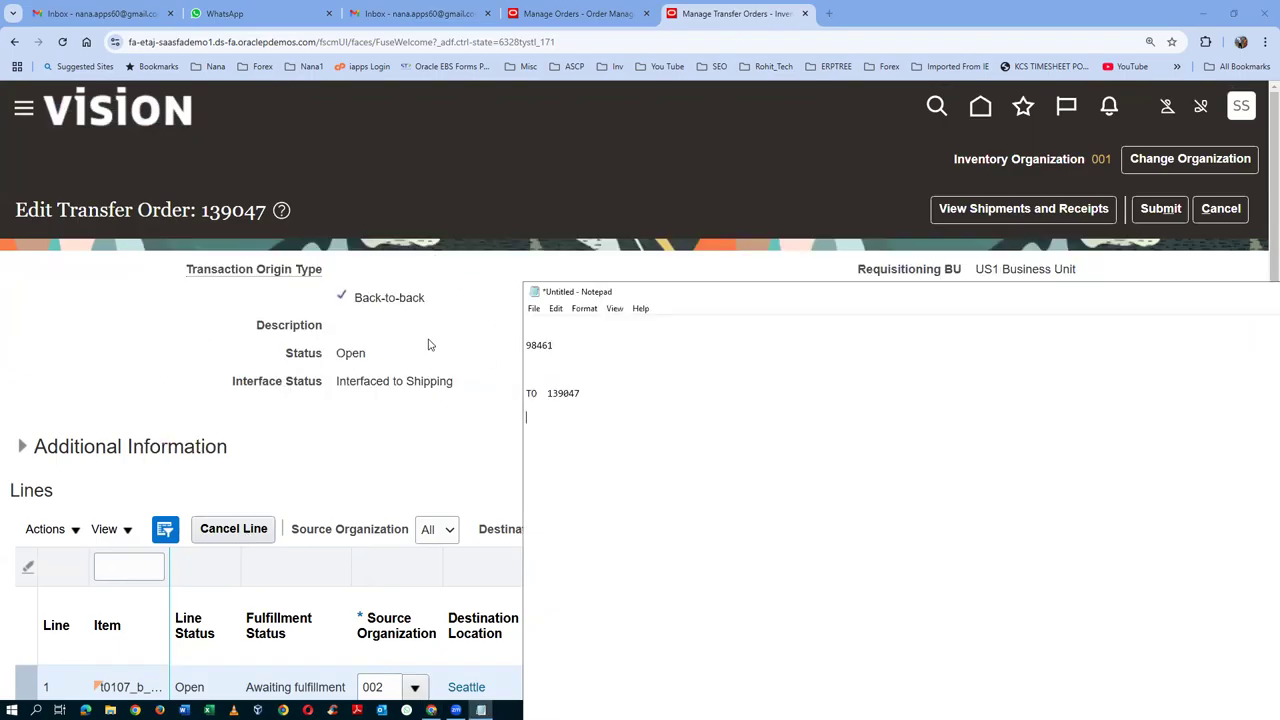
key("alt+Tab")
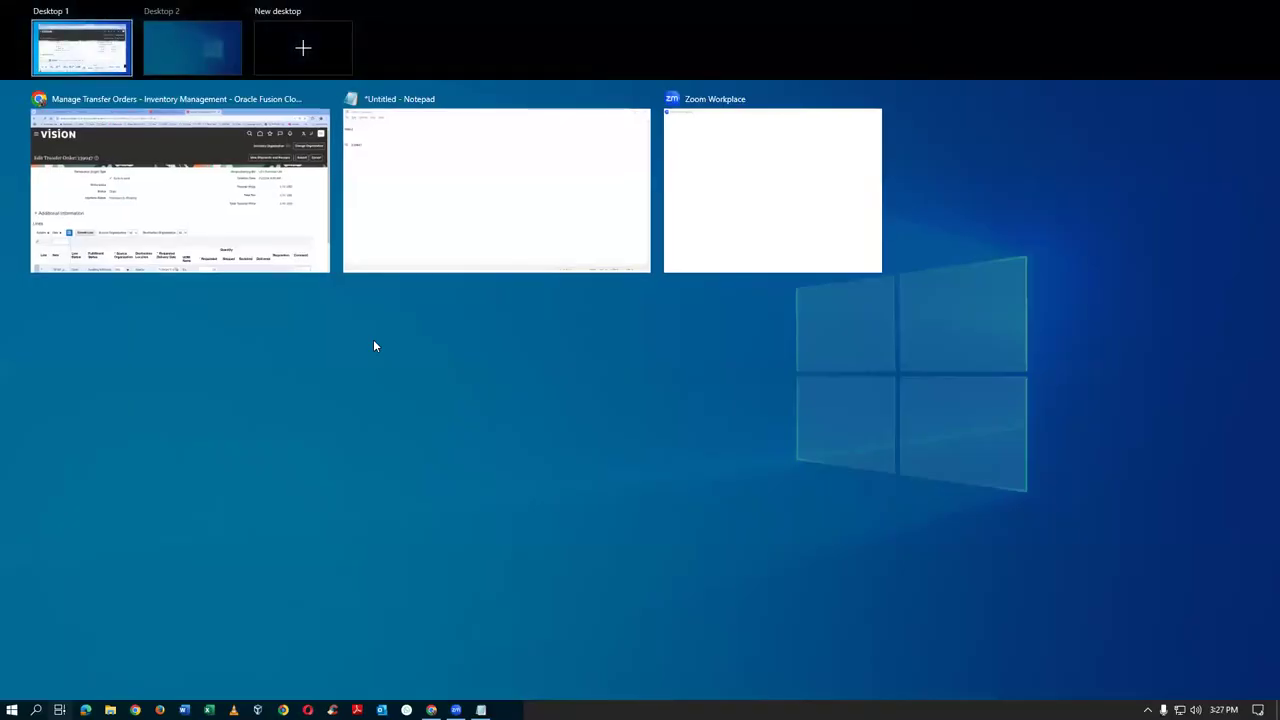
key("Escape")
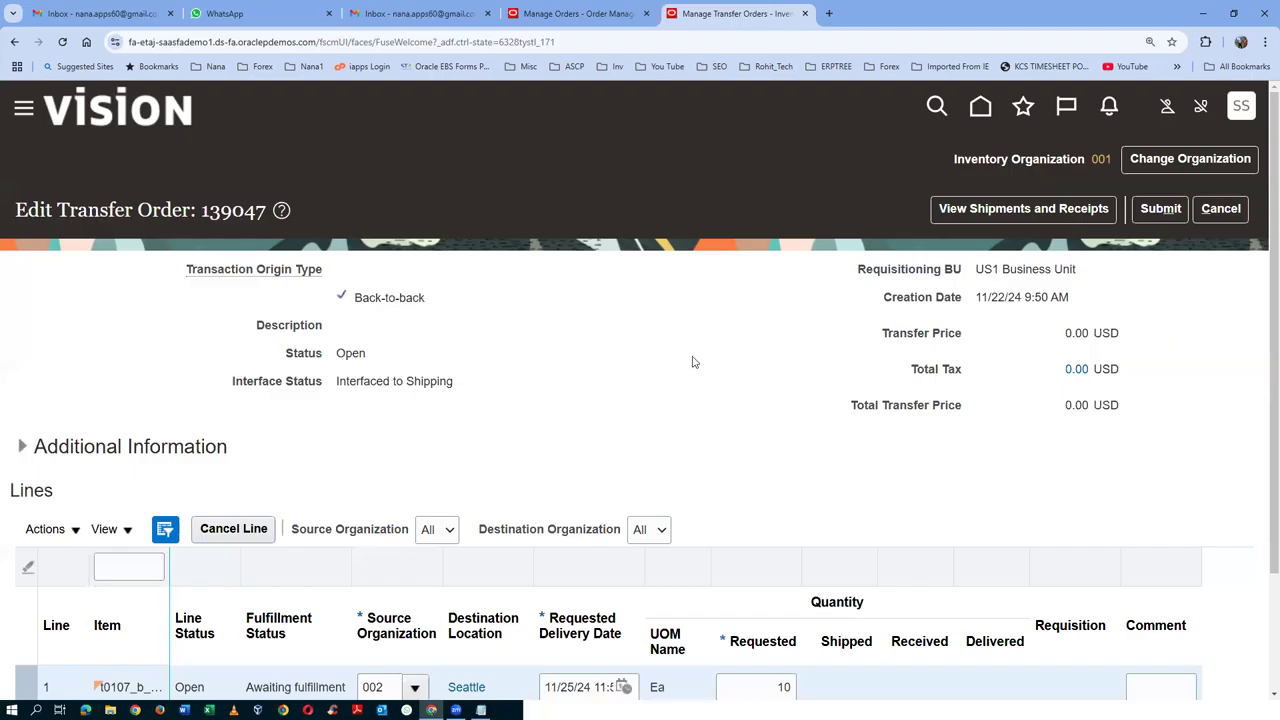
View the transfer order's shipments and receipts and check the fulfillment status of line 1
left_click(1054, 211)
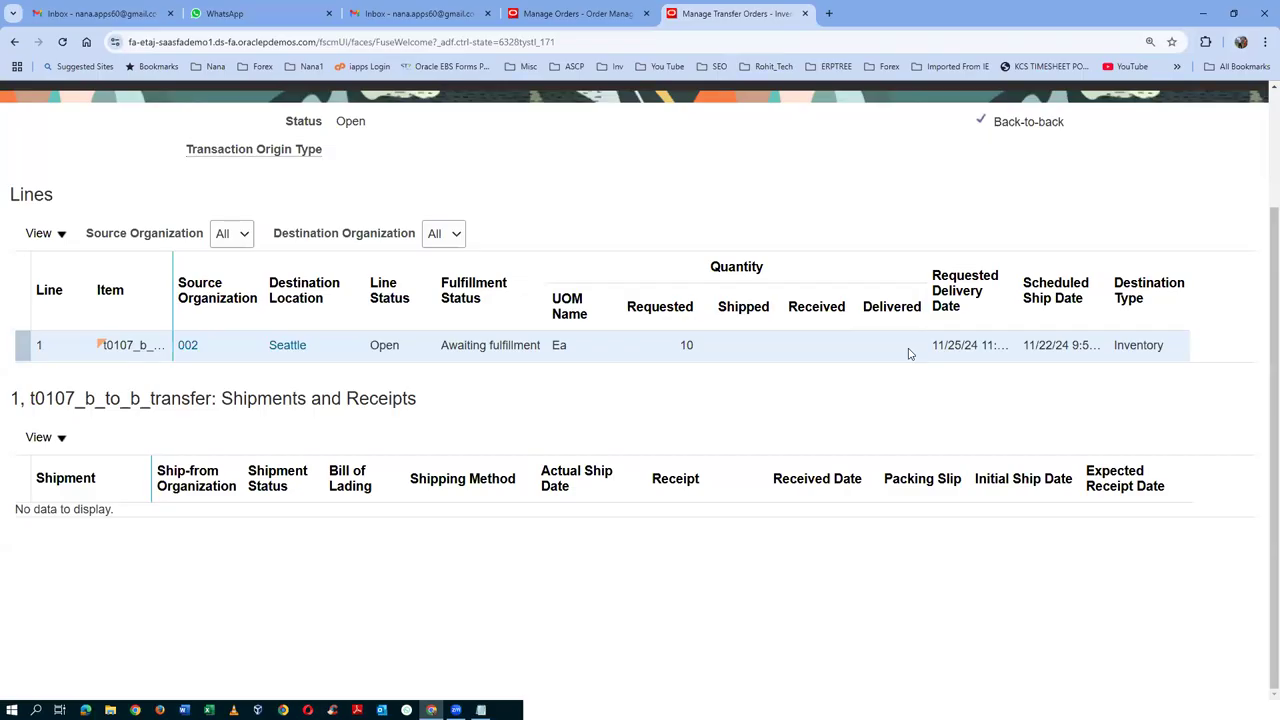
left_click_drag(445, 344, 521, 344)
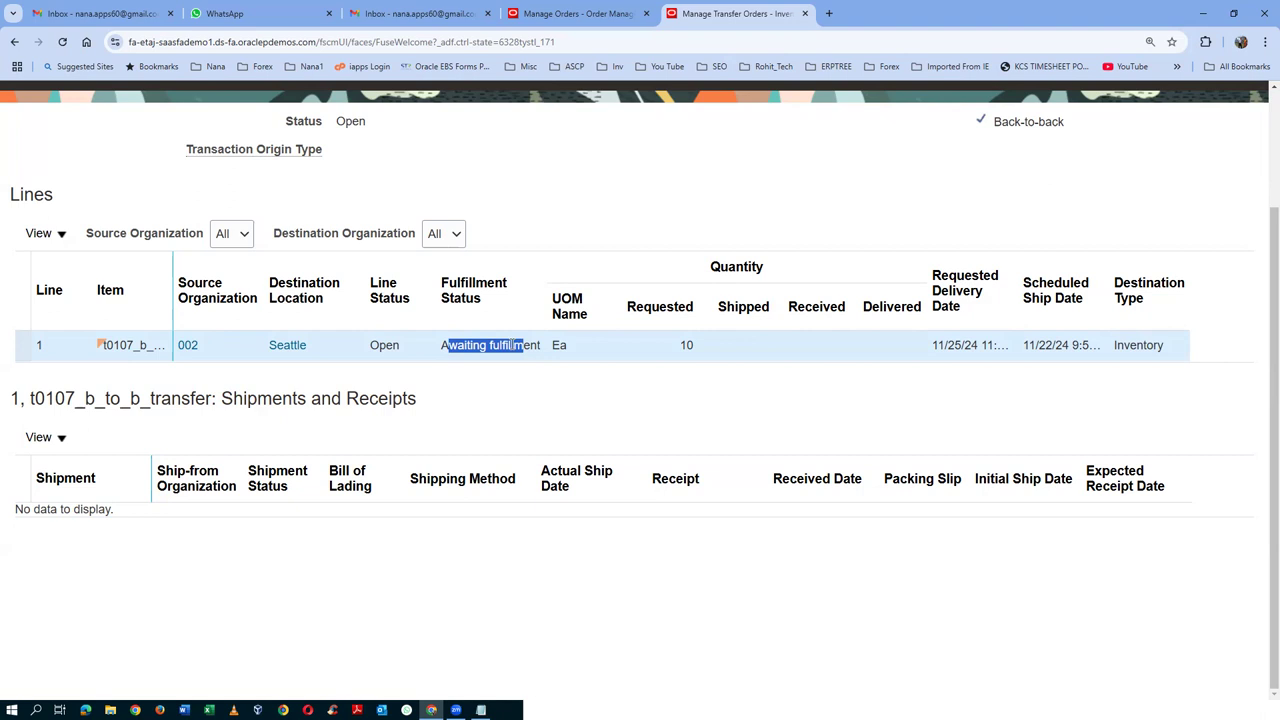
left_click(556, 432)
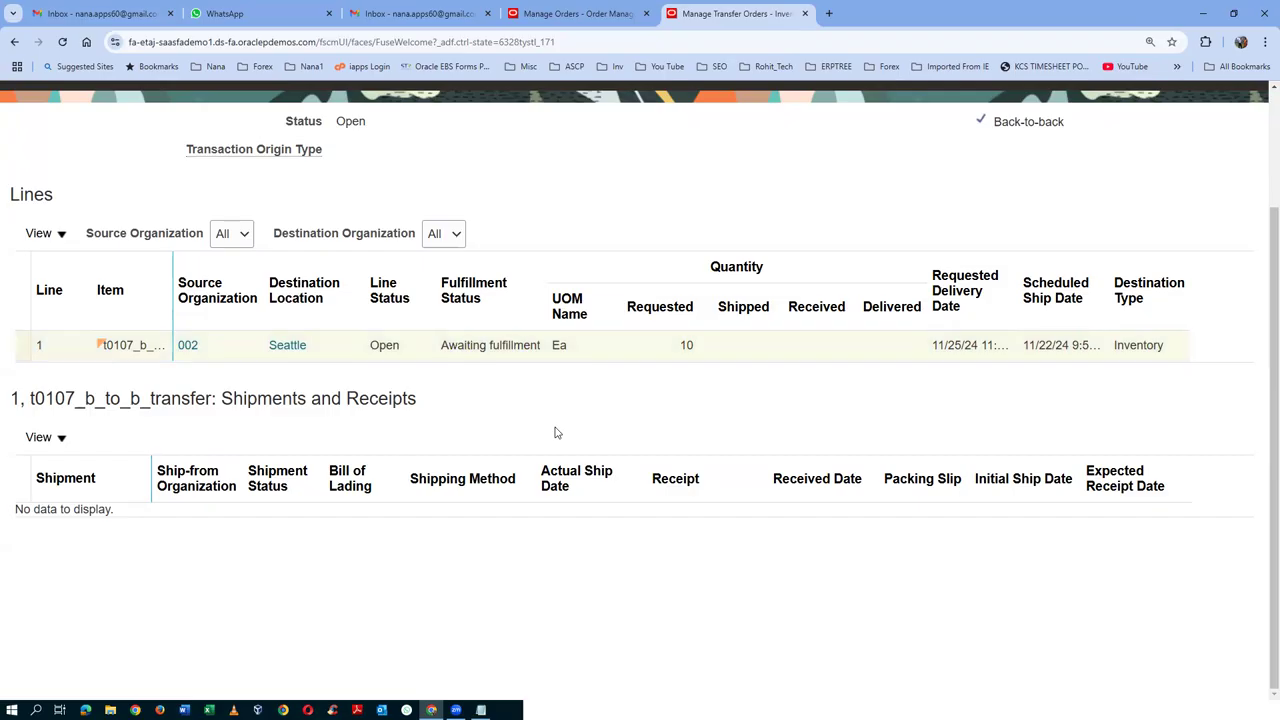
right_click(747, 20)
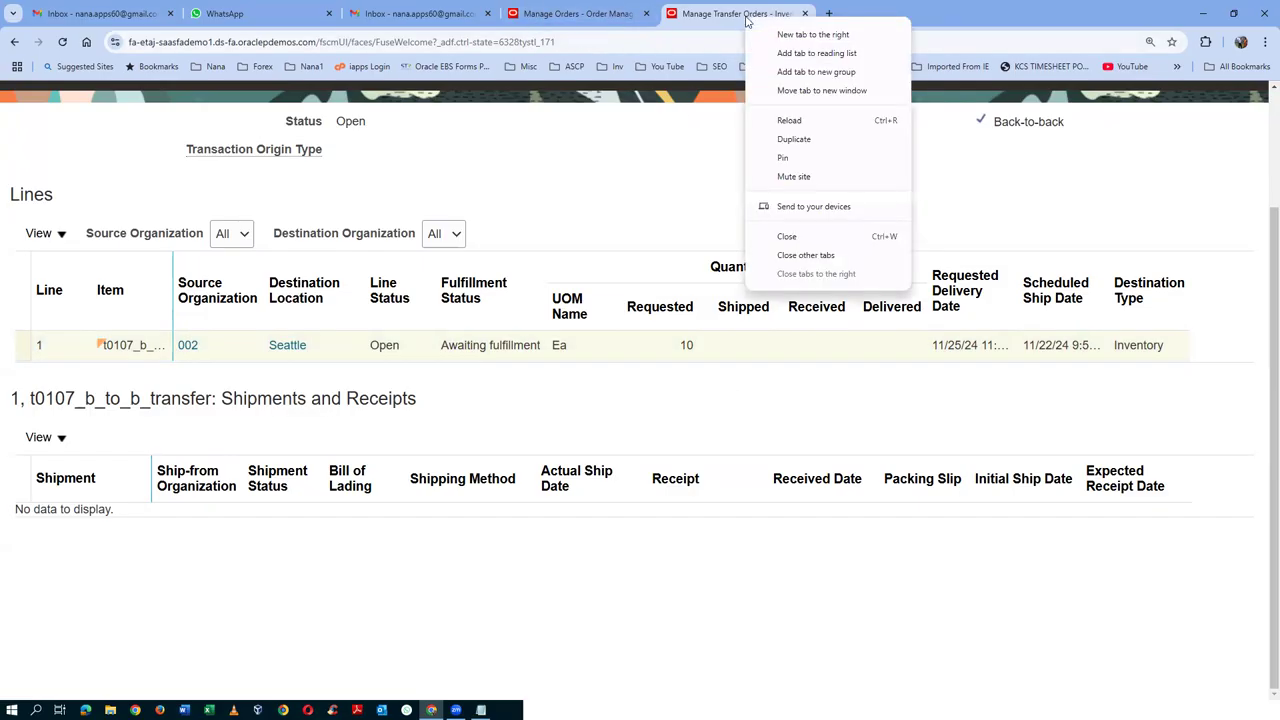
left_click(786, 140)
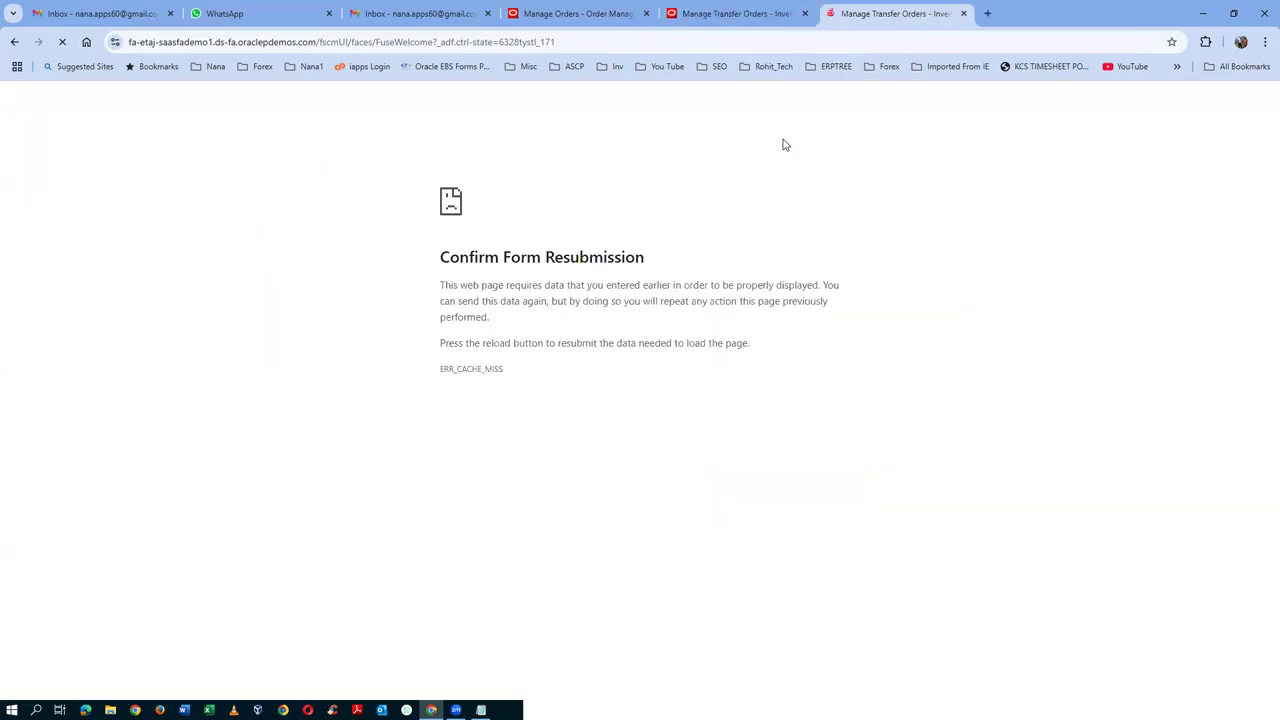
left_click(419, 45)
left_click(633, 44)
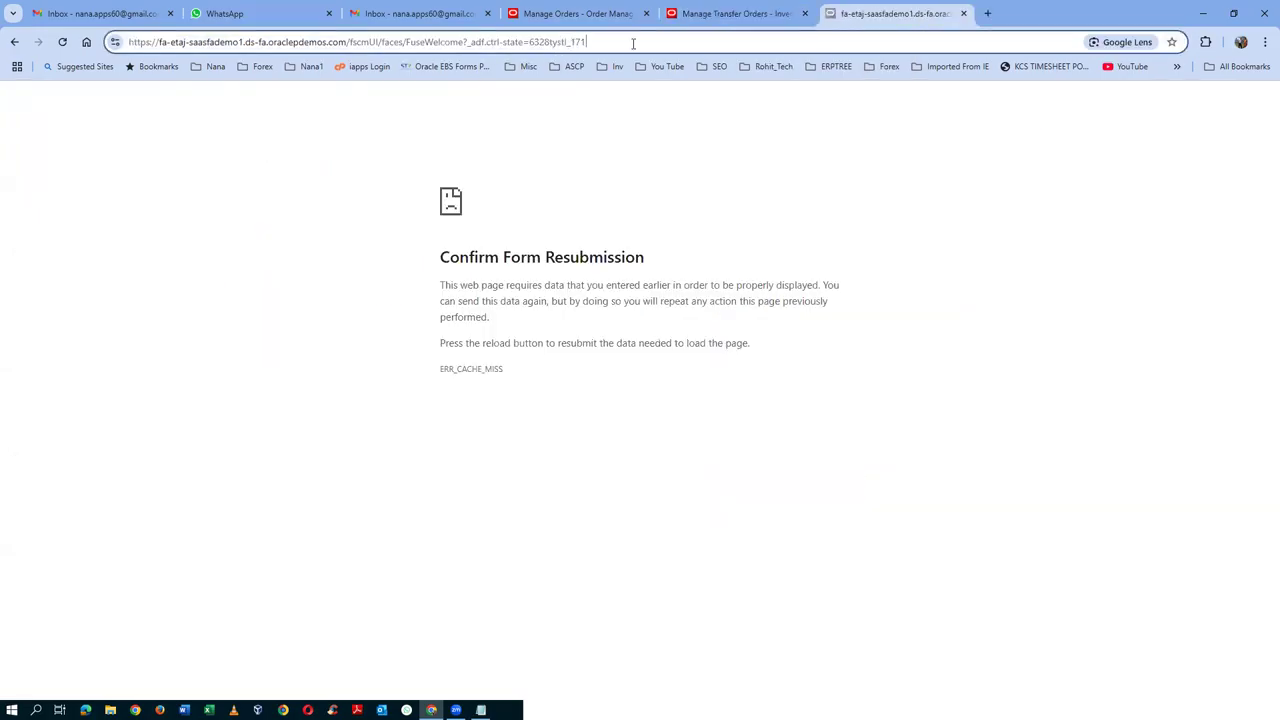
key("BackSpace")
key("BackSpace")
key("BackSpace")
key("BackSpace")
key("BackSpace")
key("BackSpace")
key("BackSpace")
key("BackSpace")
key("BackSpace")
key("BackSpace")
key("BackSpace")
key("BackSpace")
key("BackSpace")
key("BackSpace")
key("BackSpace")
key("BackSpace")
key("BackSpace")
key("BackSpace")
key("BackSpace")
key("BackSpace")
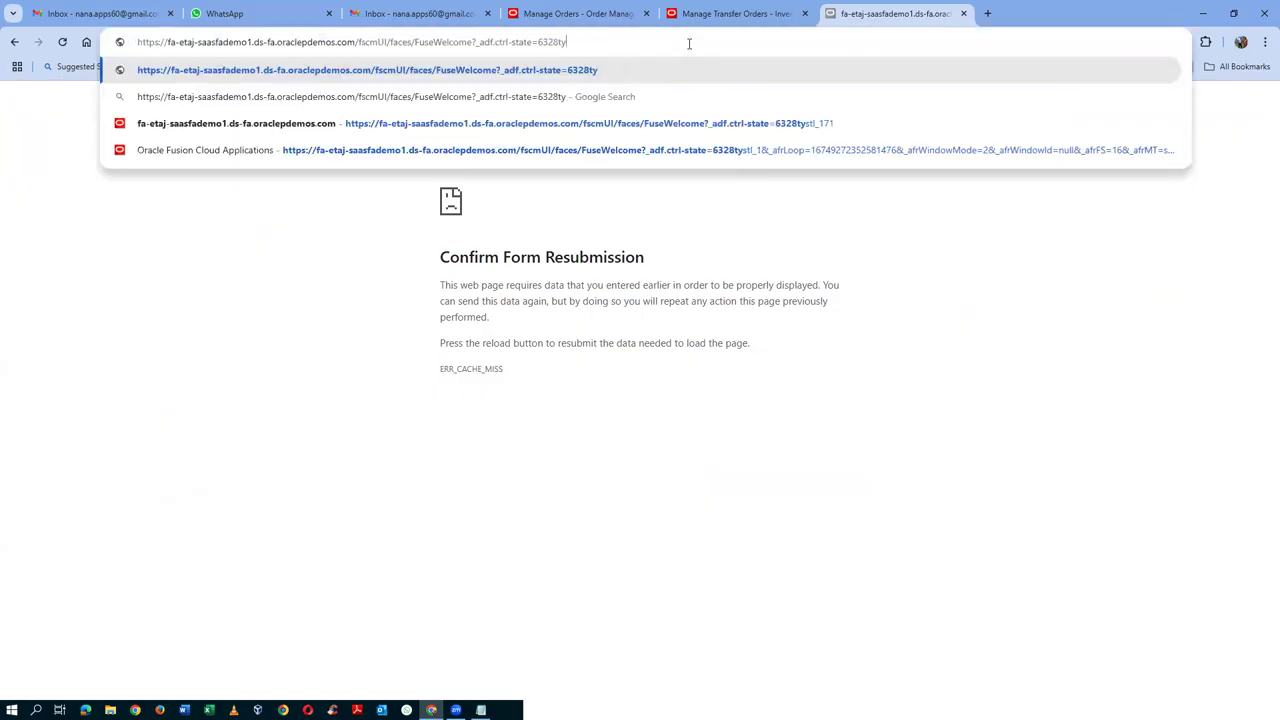
key("BackSpace")
key("BackSpace")
key("BackSpace")
key("BackSpace")
key("BackSpace")
key("BackSpace")
key("BackSpace")
key("BackSpace")
key("BackSpace")
key("BackSpace")
key("BackSpace")
key("BackSpace")
key("BackSpace")
key("BackSpace")
key("BackSpace")
key("BackSpace")
key("BackSpace")
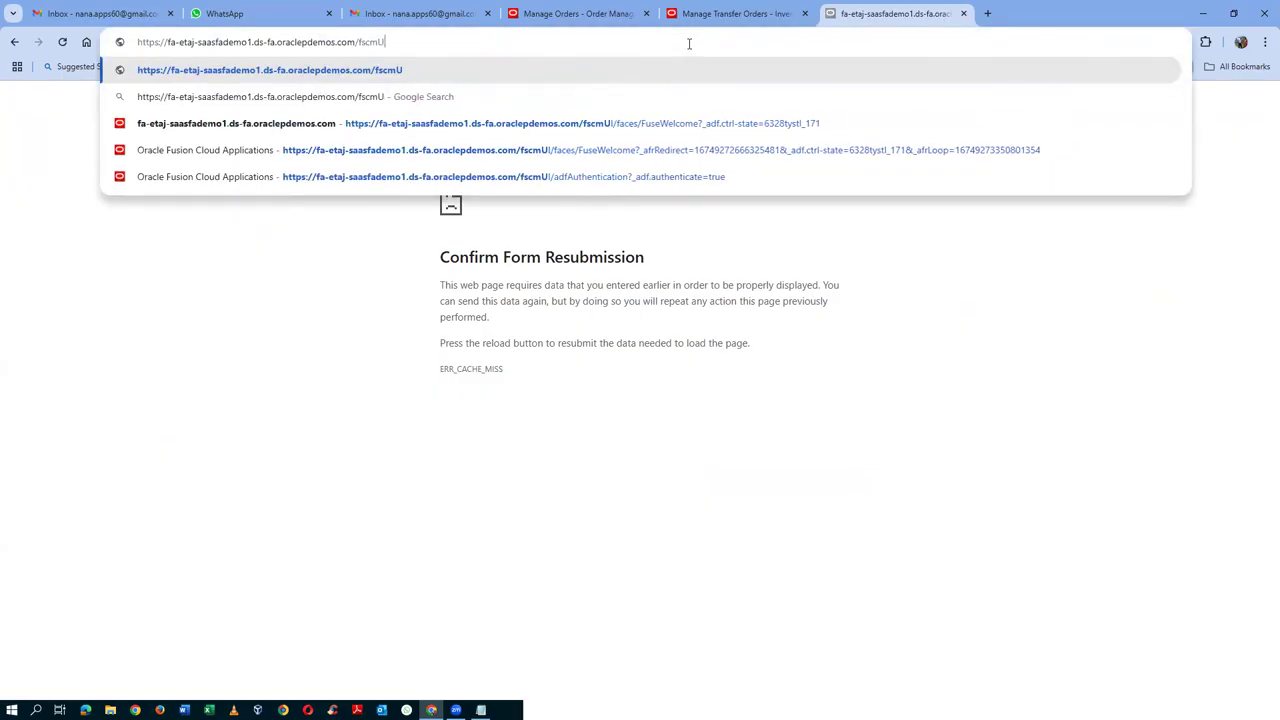
key("BackSpace")
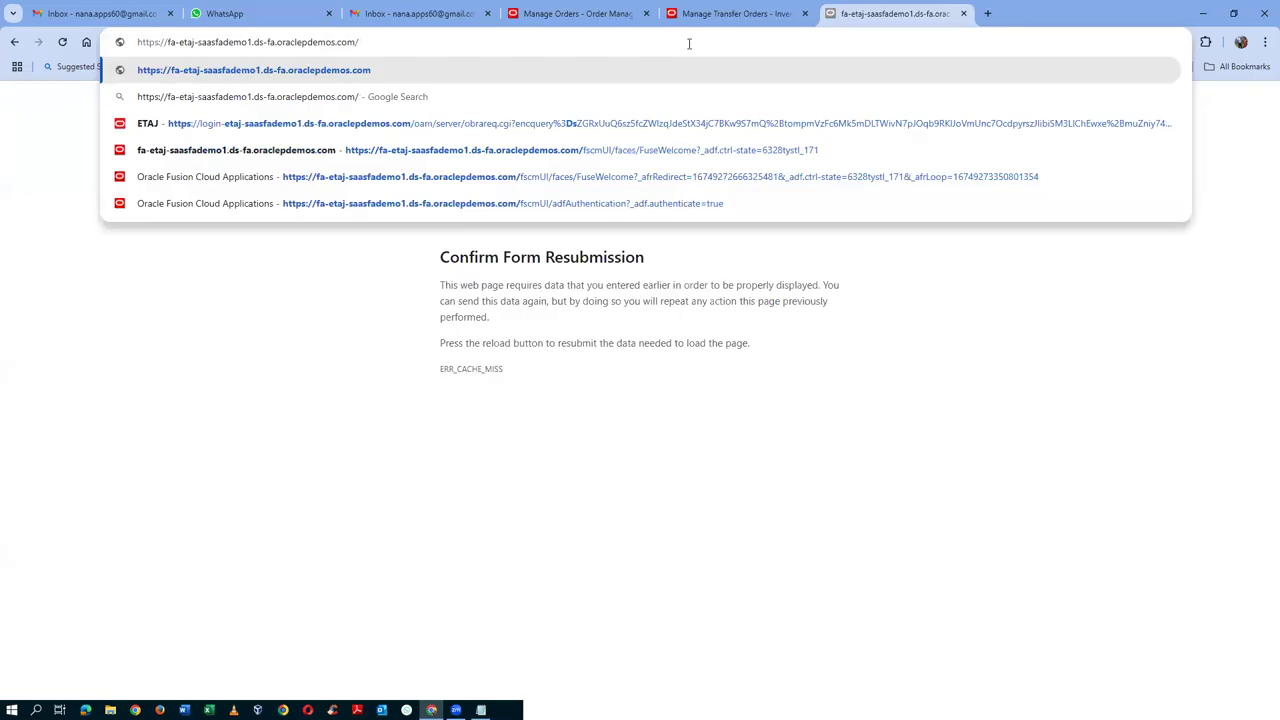
key("Return")
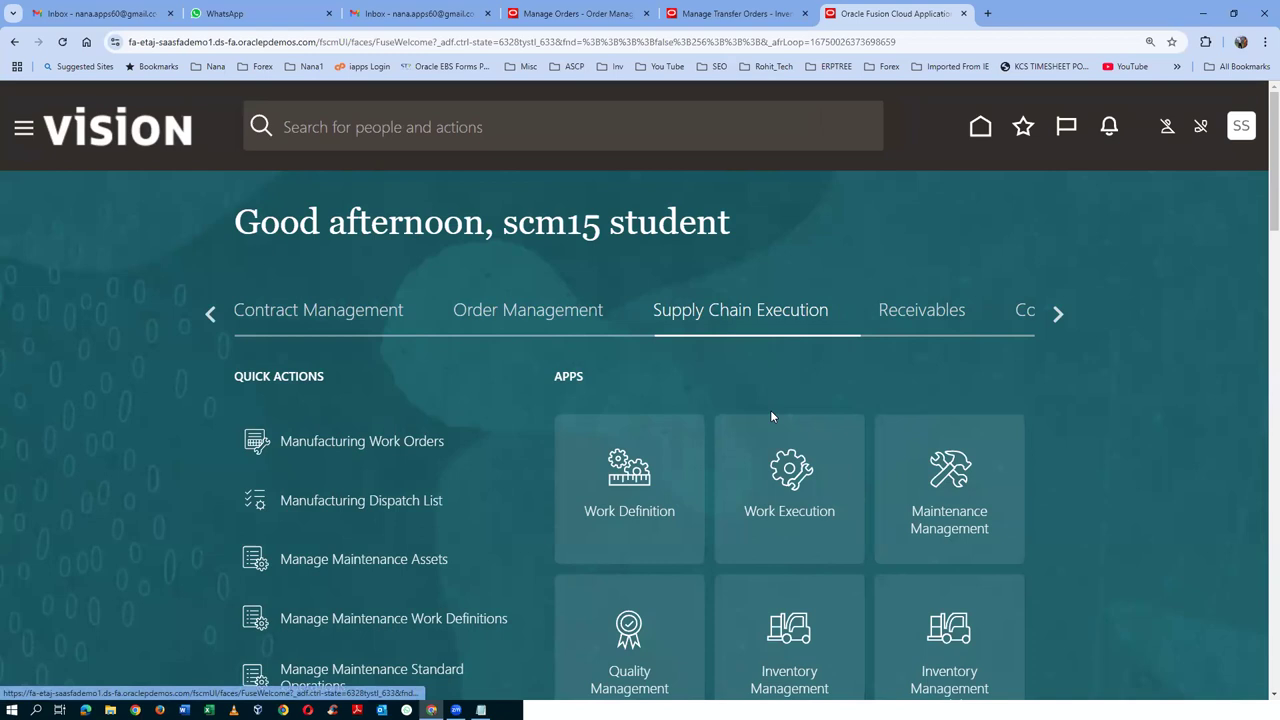
Open Inventory Management and go to Manage Shipment Lines from the Shipments tasks
left_click(835, 670)
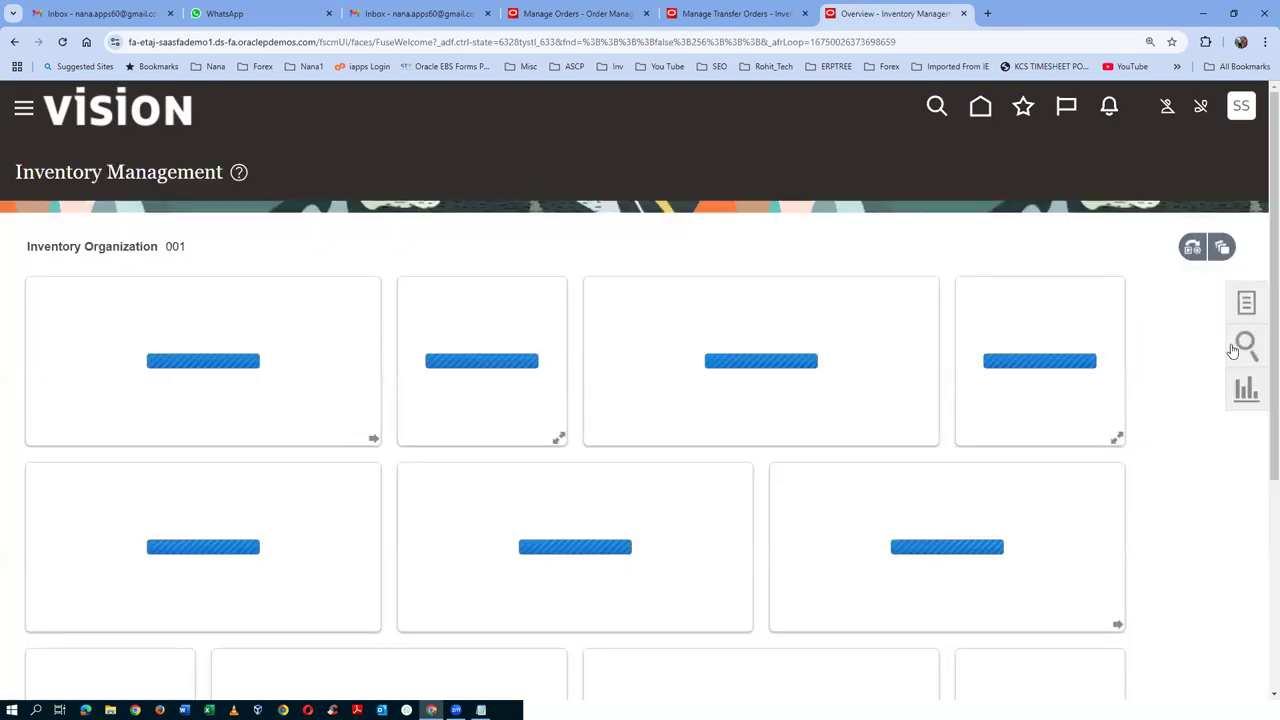
left_click(1244, 303)
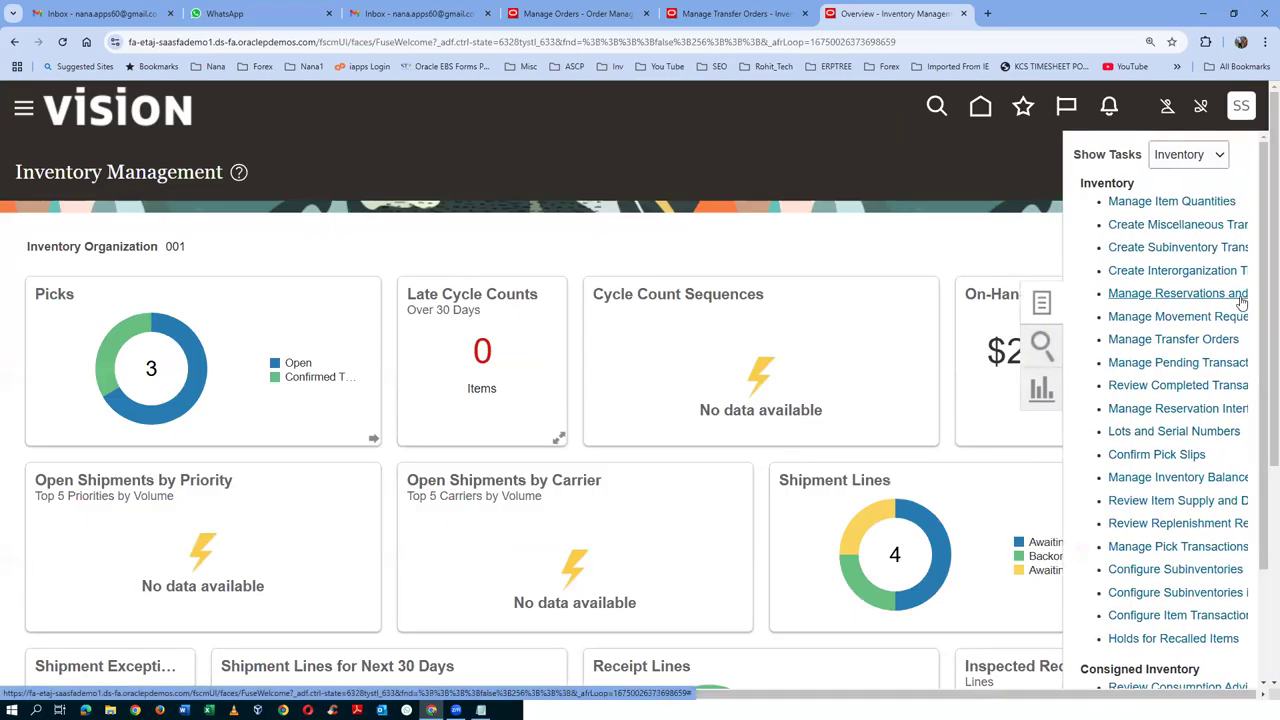
left_click(1203, 165)
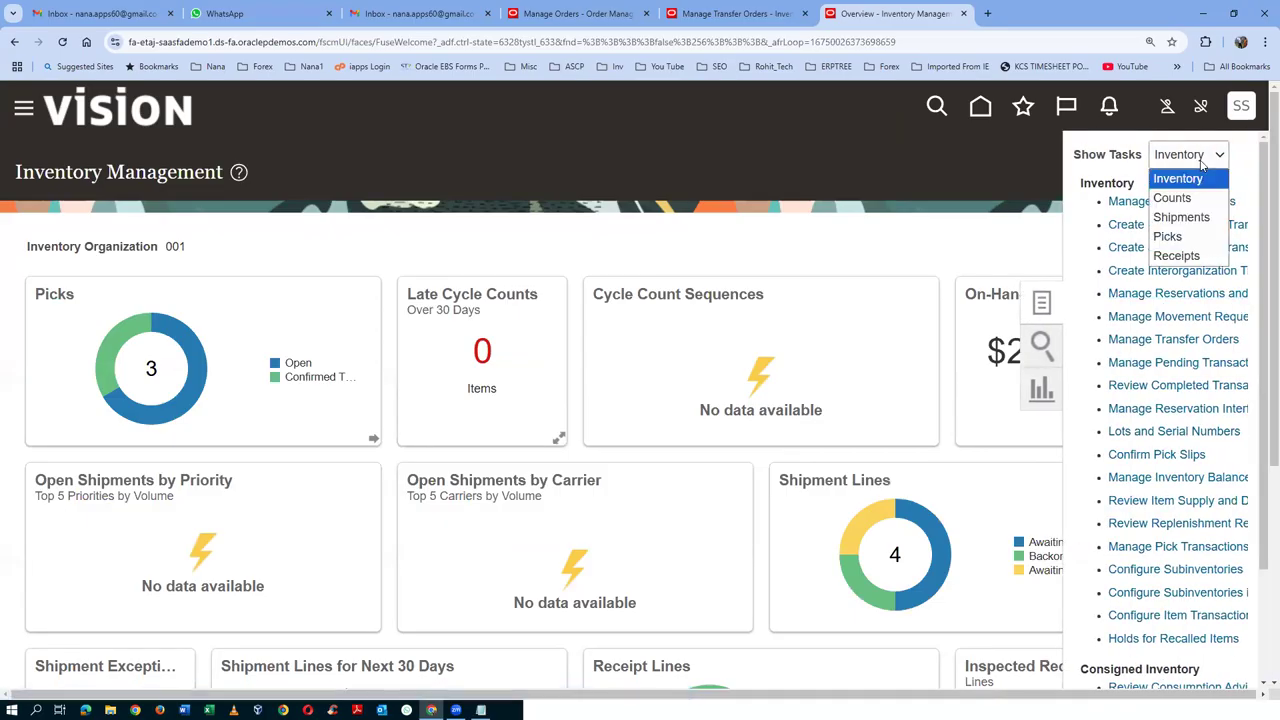
left_click(1188, 217)
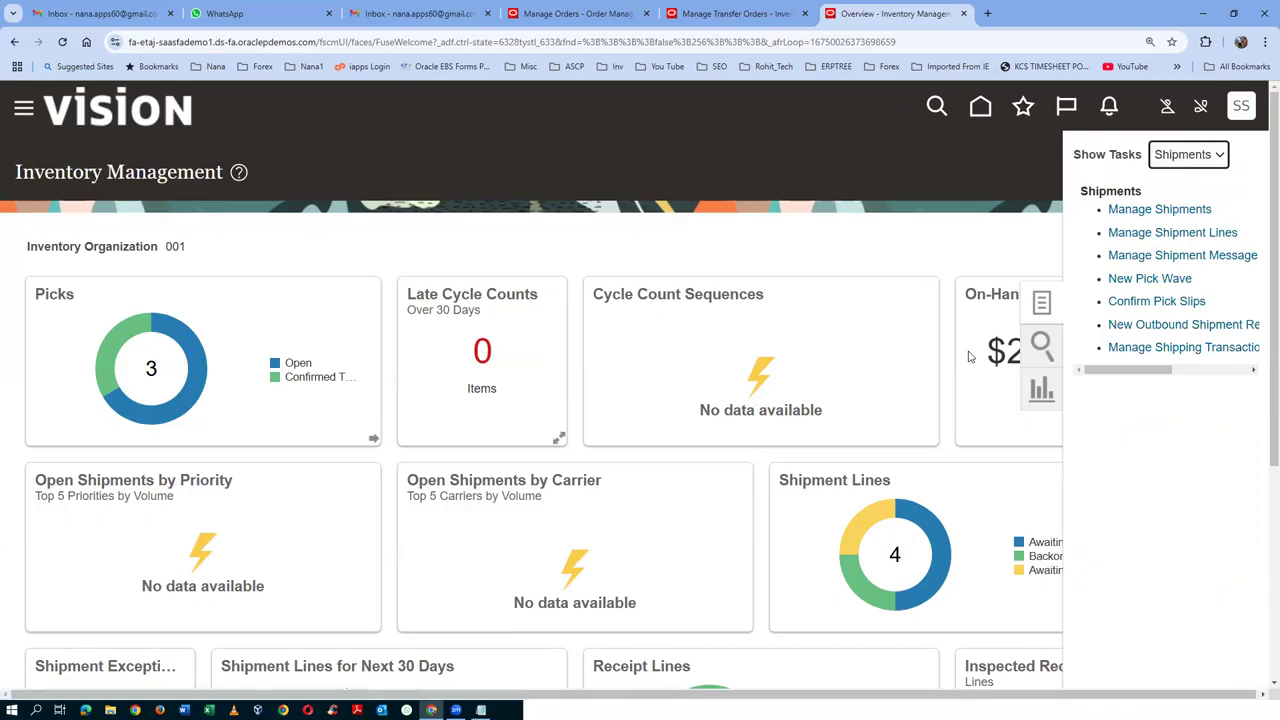
left_click(1144, 232)
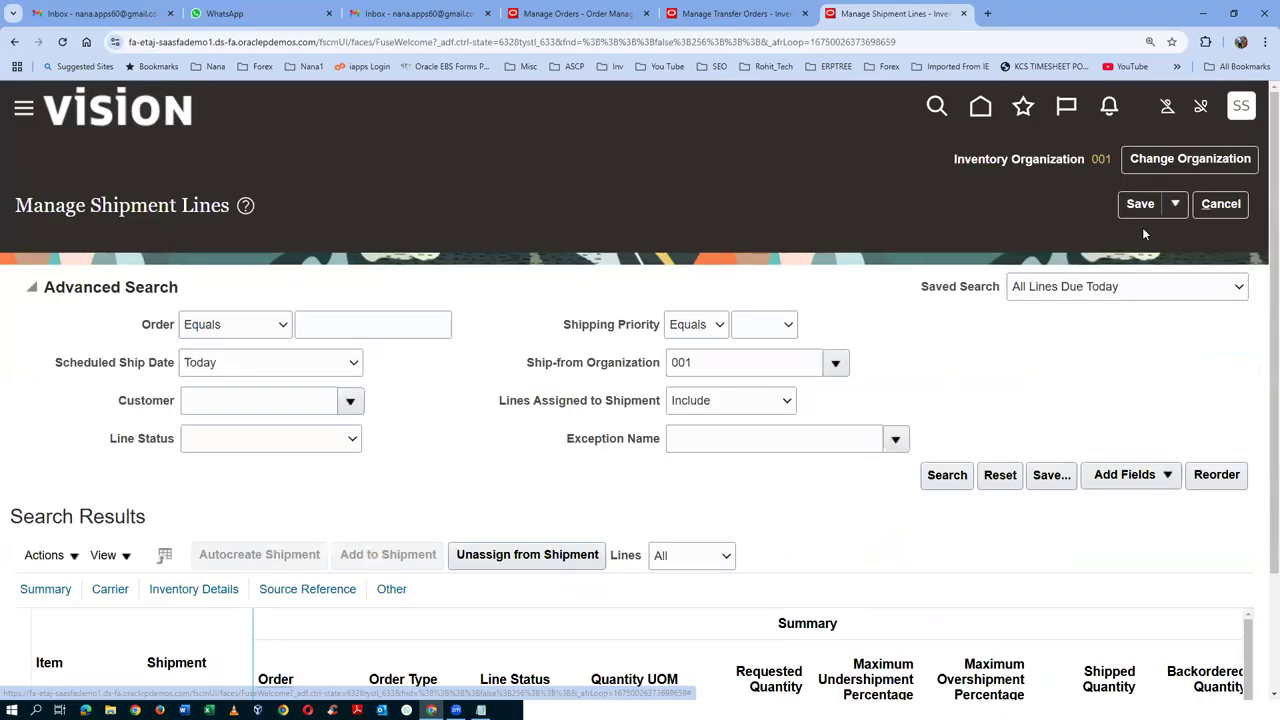
Try to change the inventory organization to 002, looking it up by organization code
left_click(1200, 160)
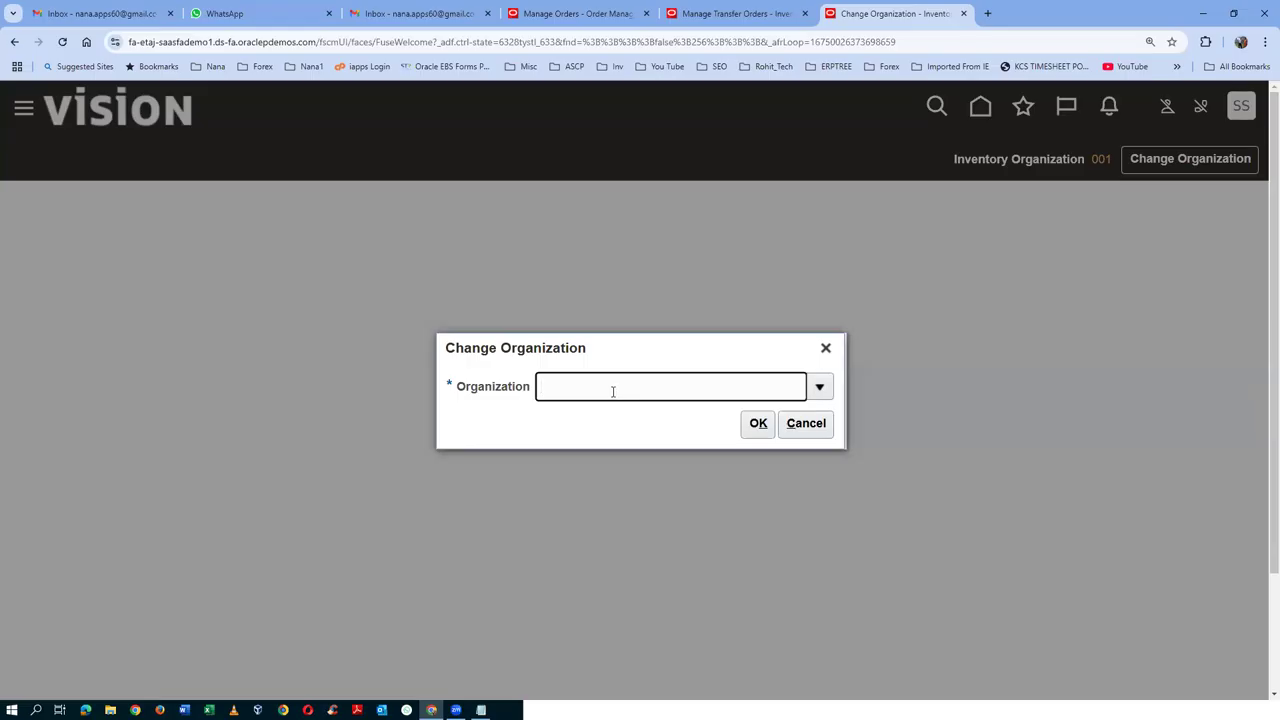
type("002")
key("Tab")
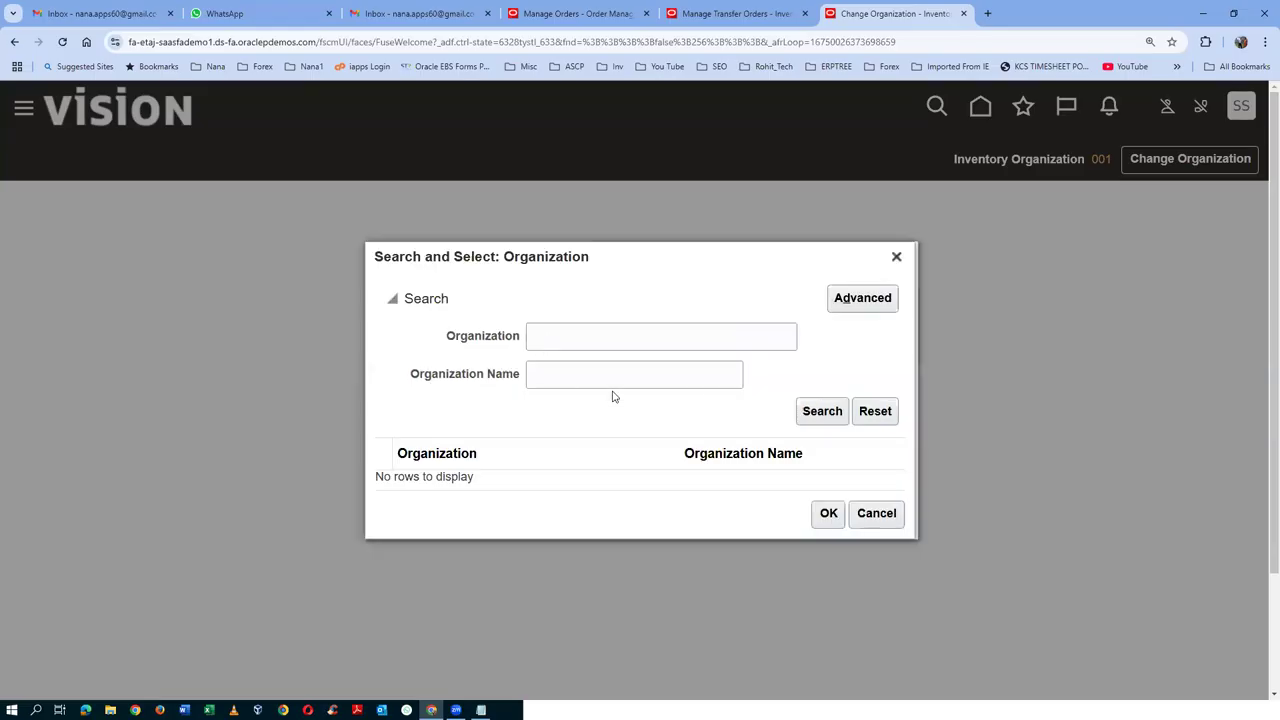
left_click(592, 344)
type("002")
left_click(818, 413)
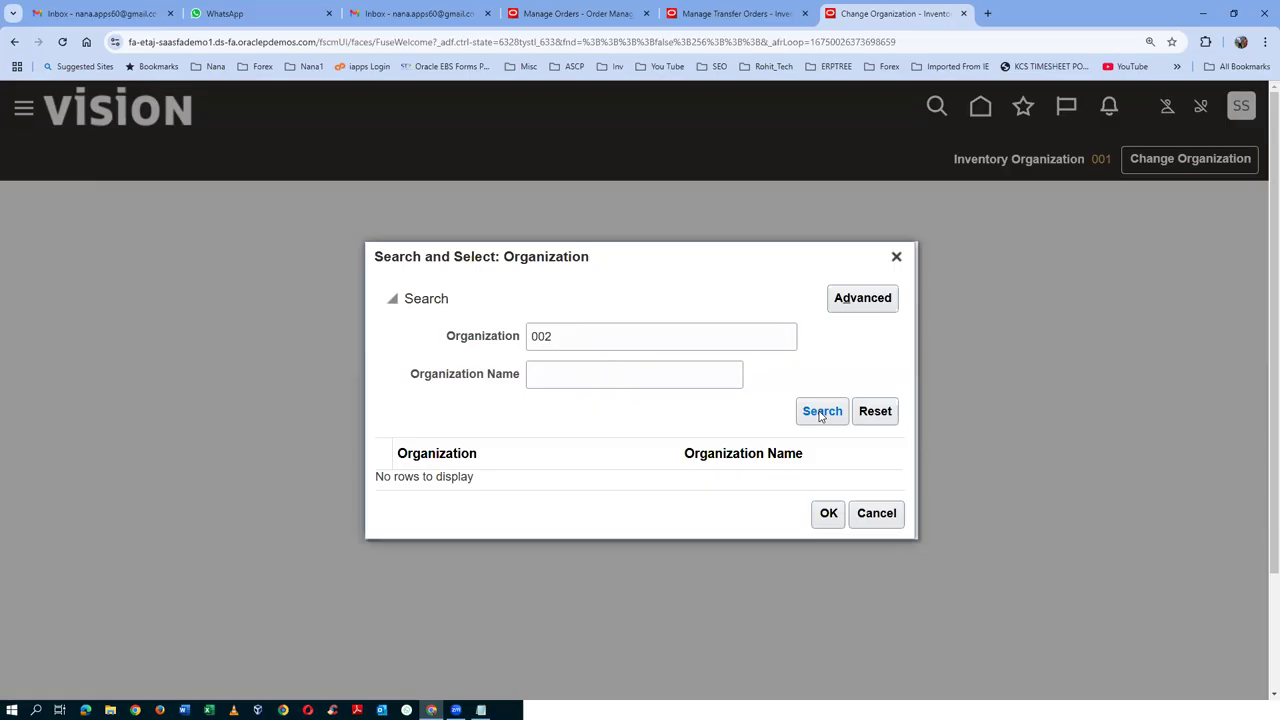
left_click(588, 339)
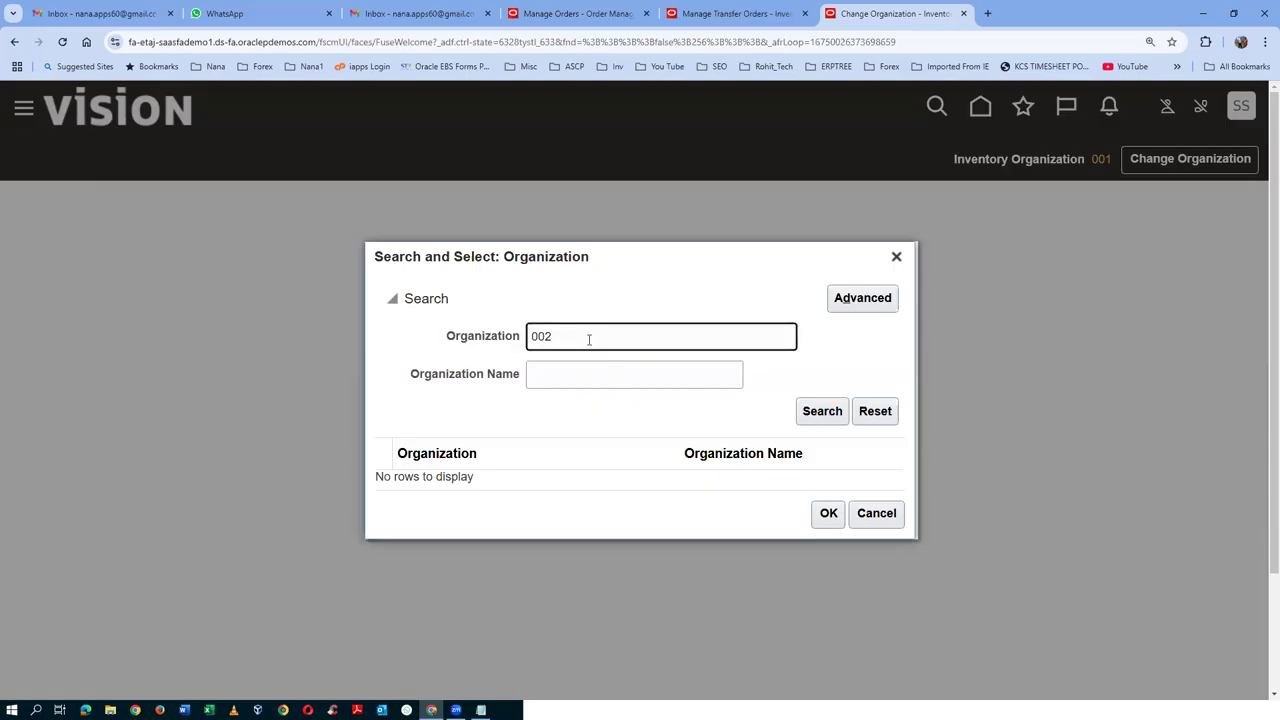
left_click(826, 413)
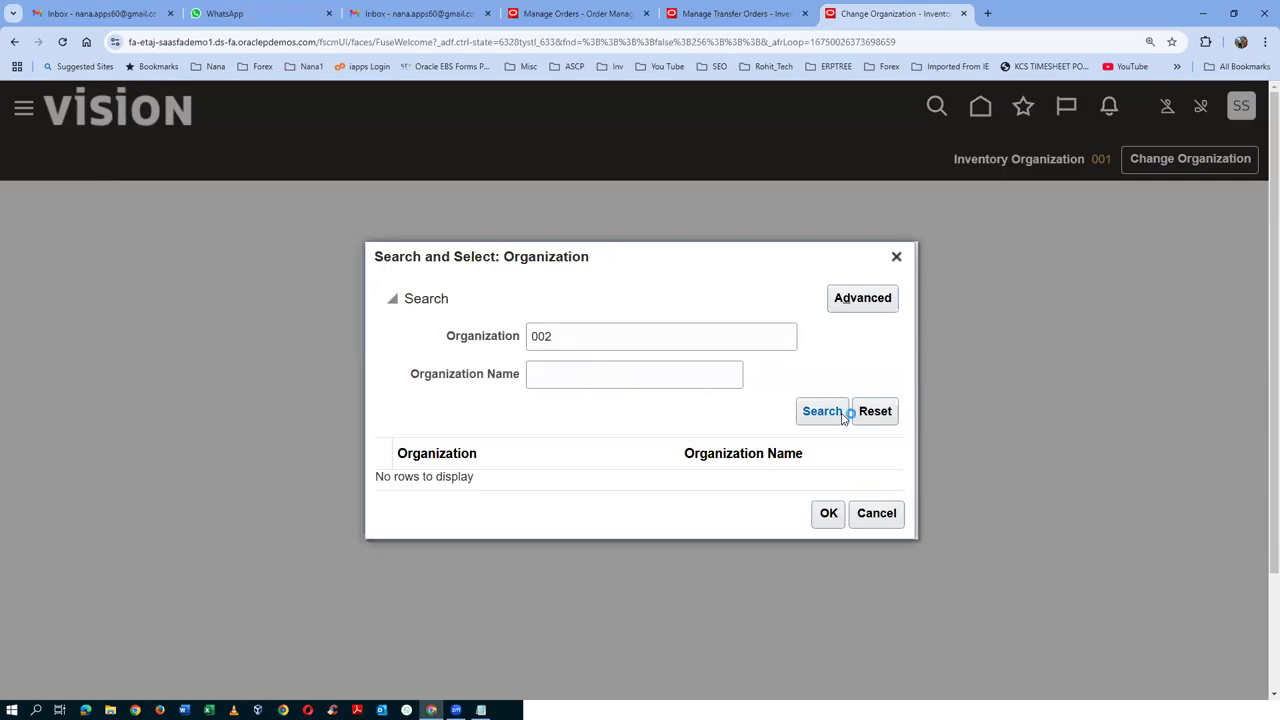
Try to find the organization by the name "Atlan" instead of its code, and cancel the organization change
left_click(576, 336)
double_click(576, 336)
key("BackSpace")
left_click(563, 378)
type("aTLANTA")
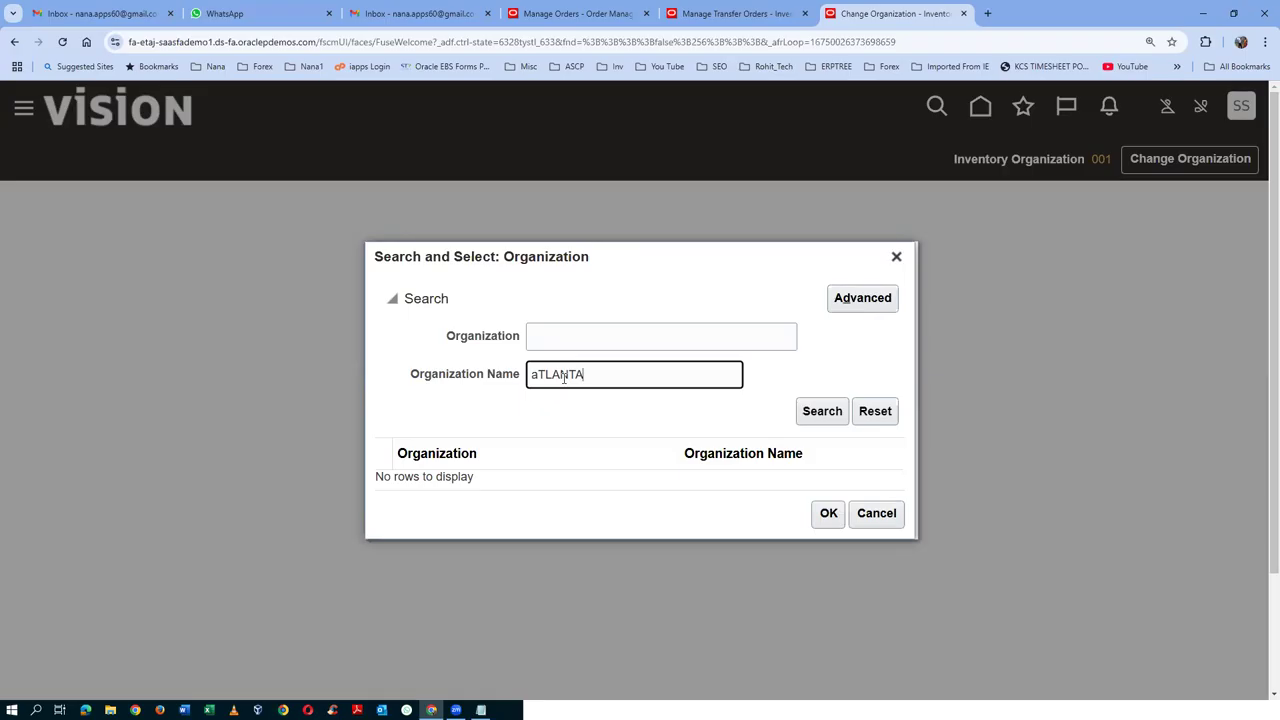
key("BackSpace")
key("BackSpace")
key("BackSpace")
key("BackSpace")
key("BackSpace")
key("BackSpace")
key("BackSpace")
type("Atlan")
left_click(818, 418)
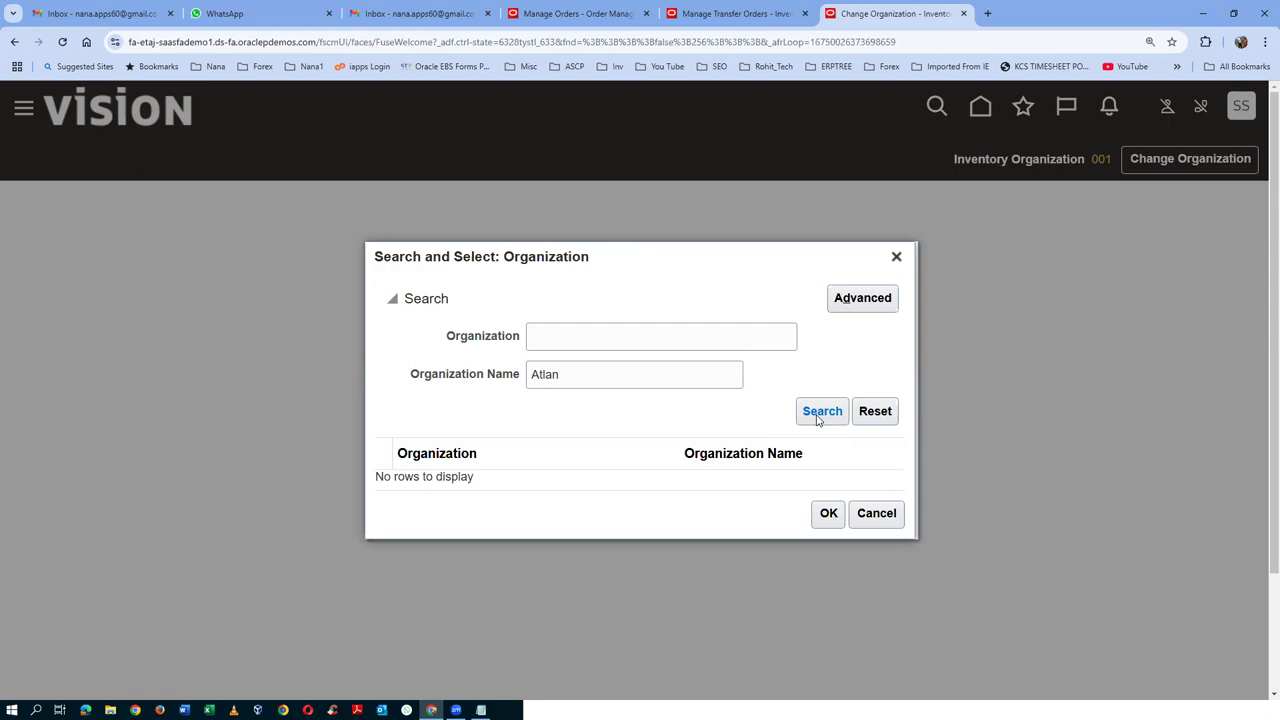
left_click(876, 513)
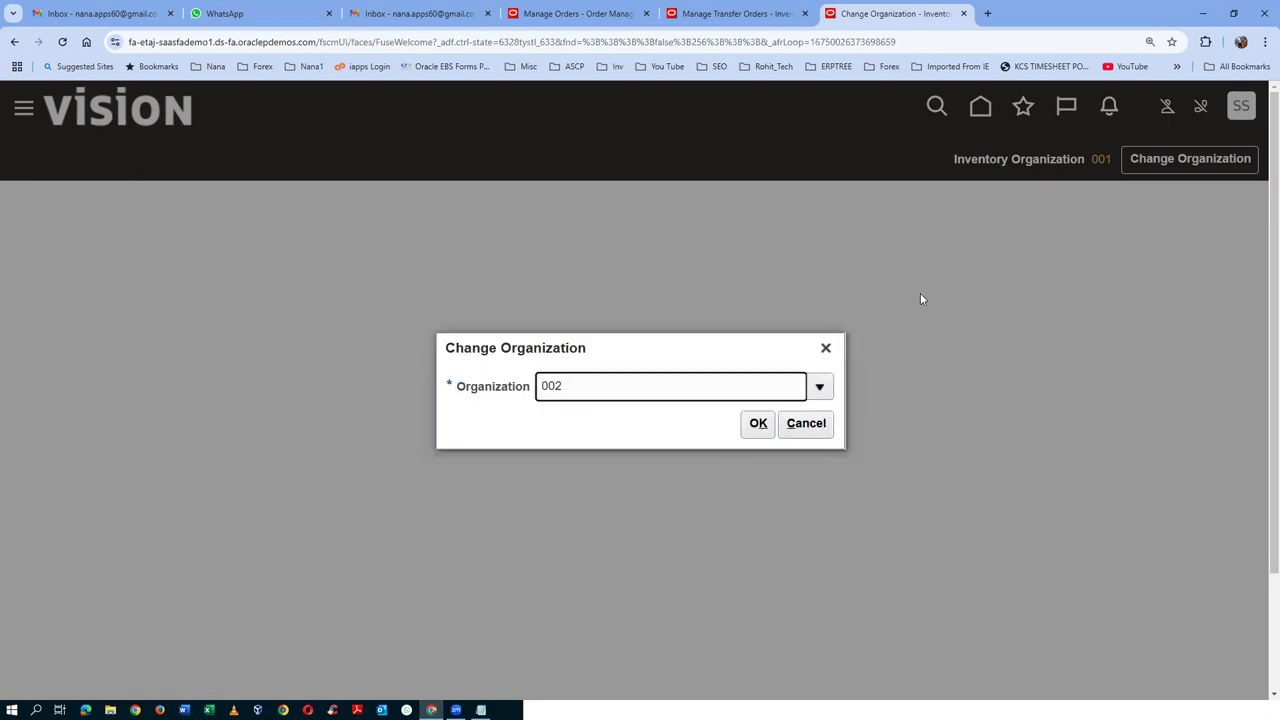
left_click(806, 423)
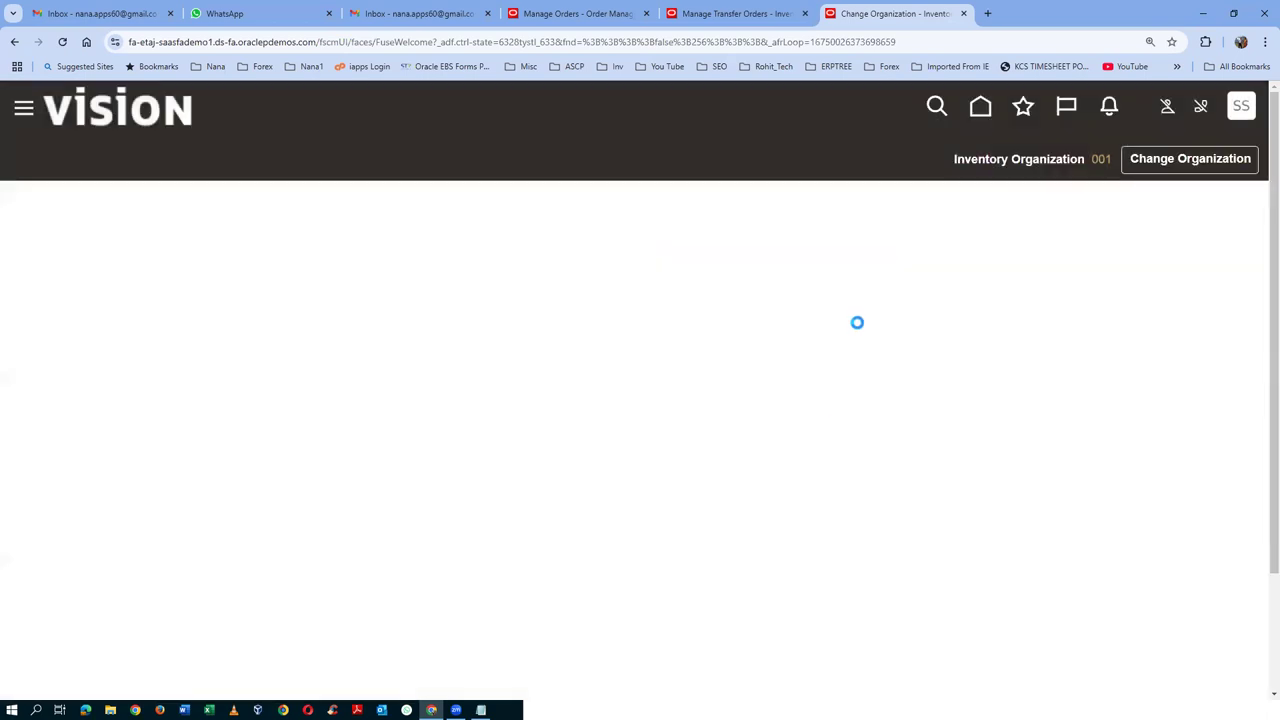
Return to the Inventory Management overview and open Manage Item Quantities from the Inventory tasks
left_click(1206, 163)
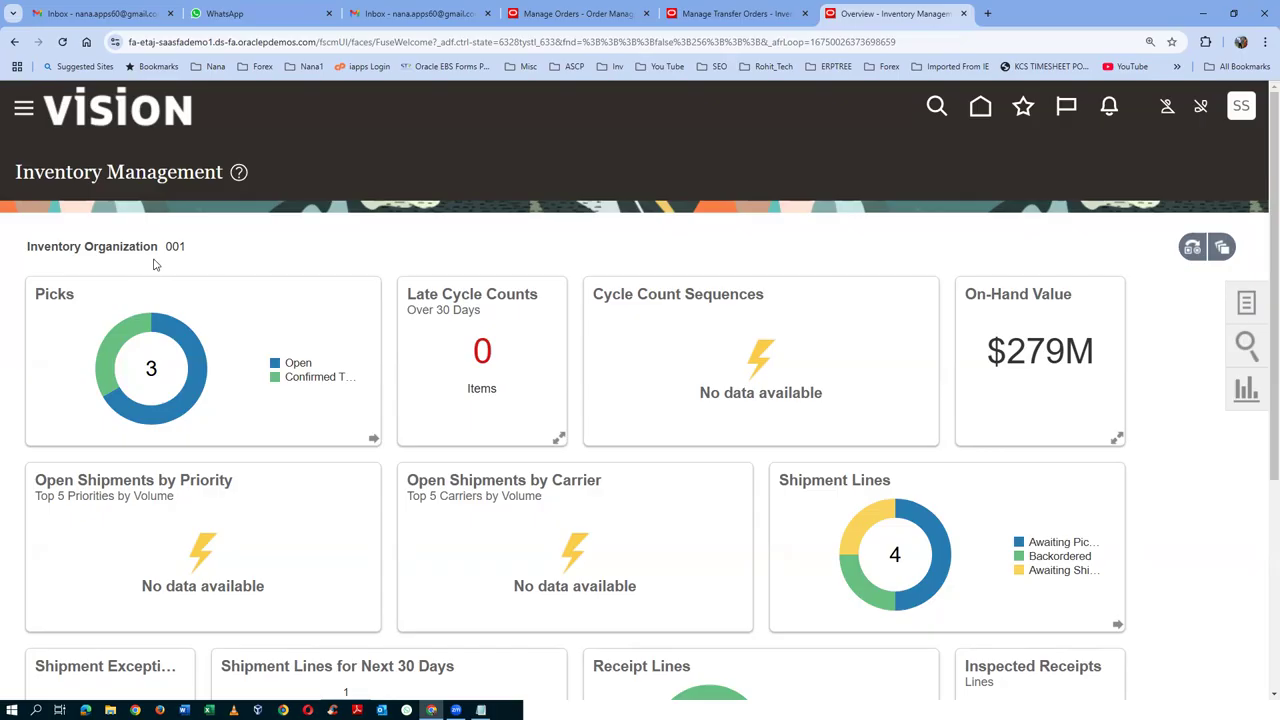
left_click(1247, 305)
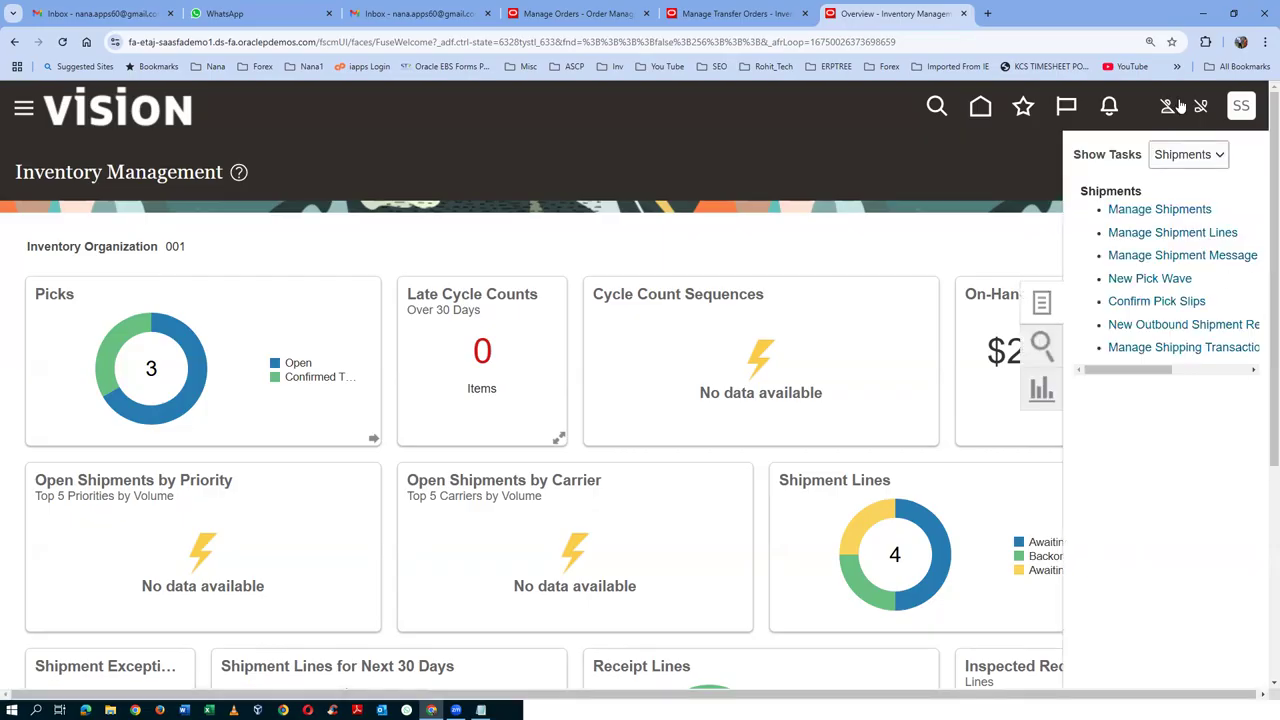
left_click(1180, 157)
left_click(1177, 178)
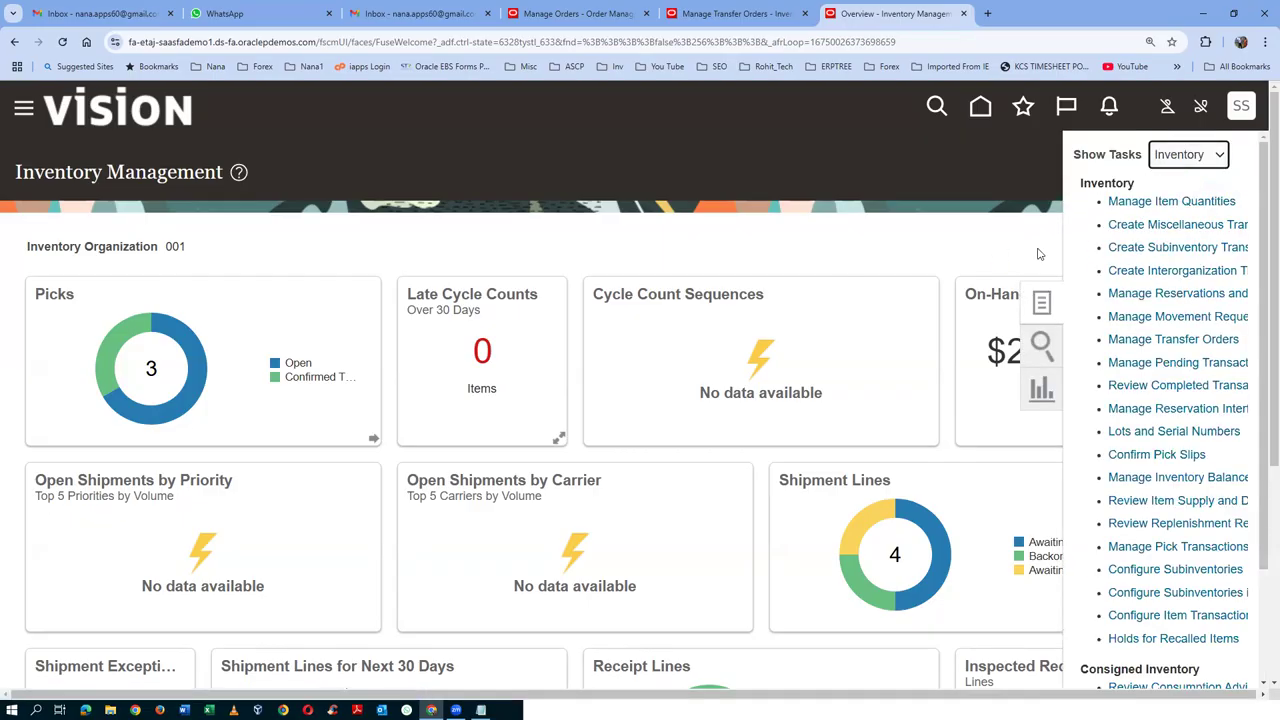
left_click(1163, 202)
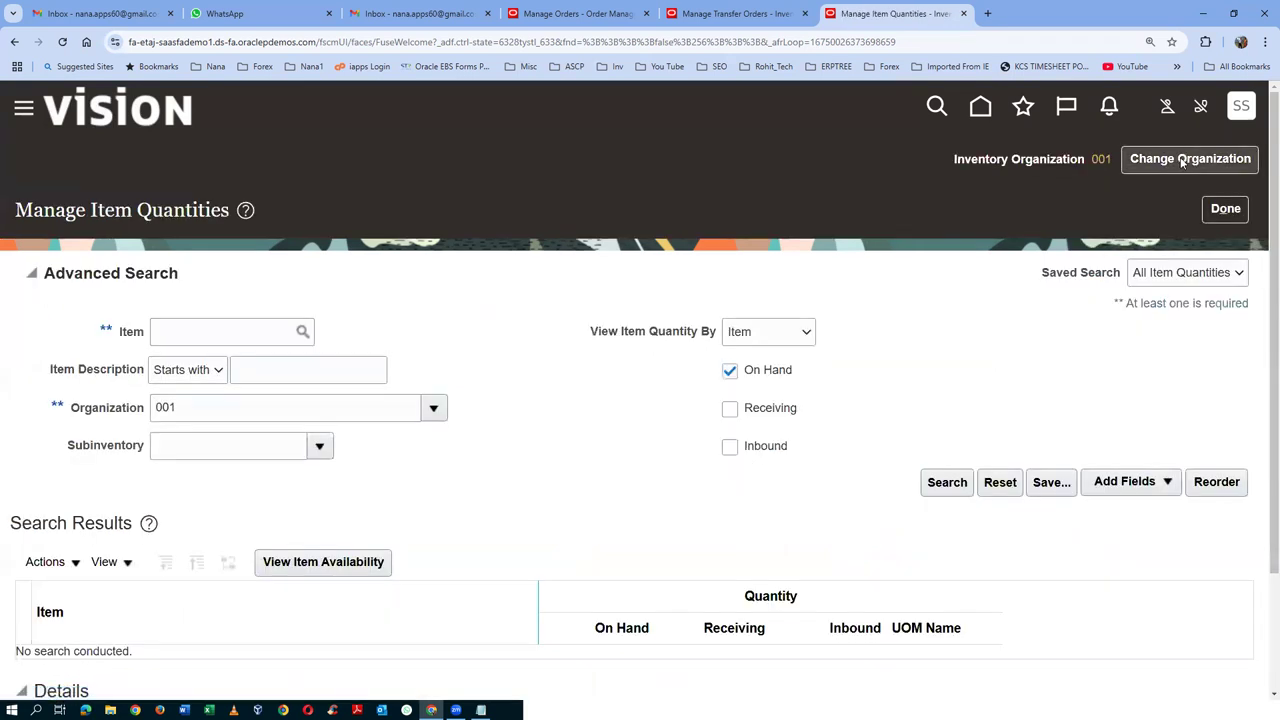
Change the inventory organization to 002 from the Manage Item Quantities page
left_click(1178, 161)
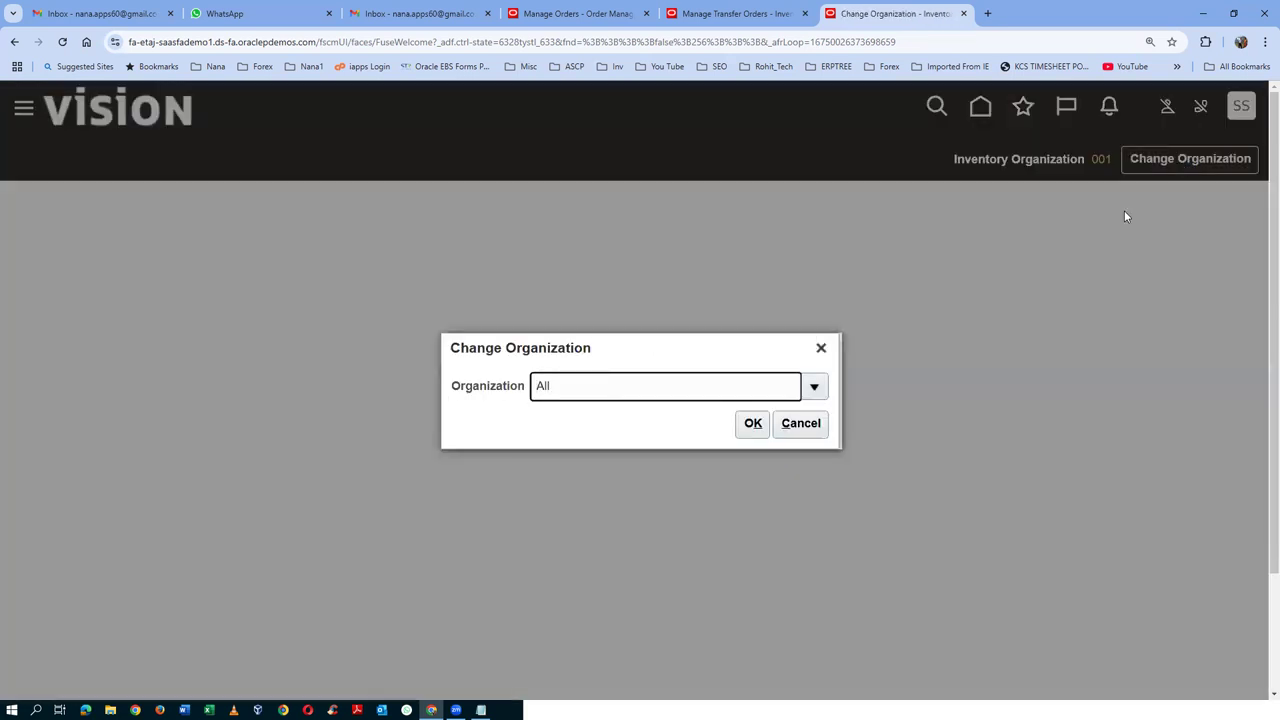
left_click_drag(614, 386, 425, 393)
type("002")
key("Tab")
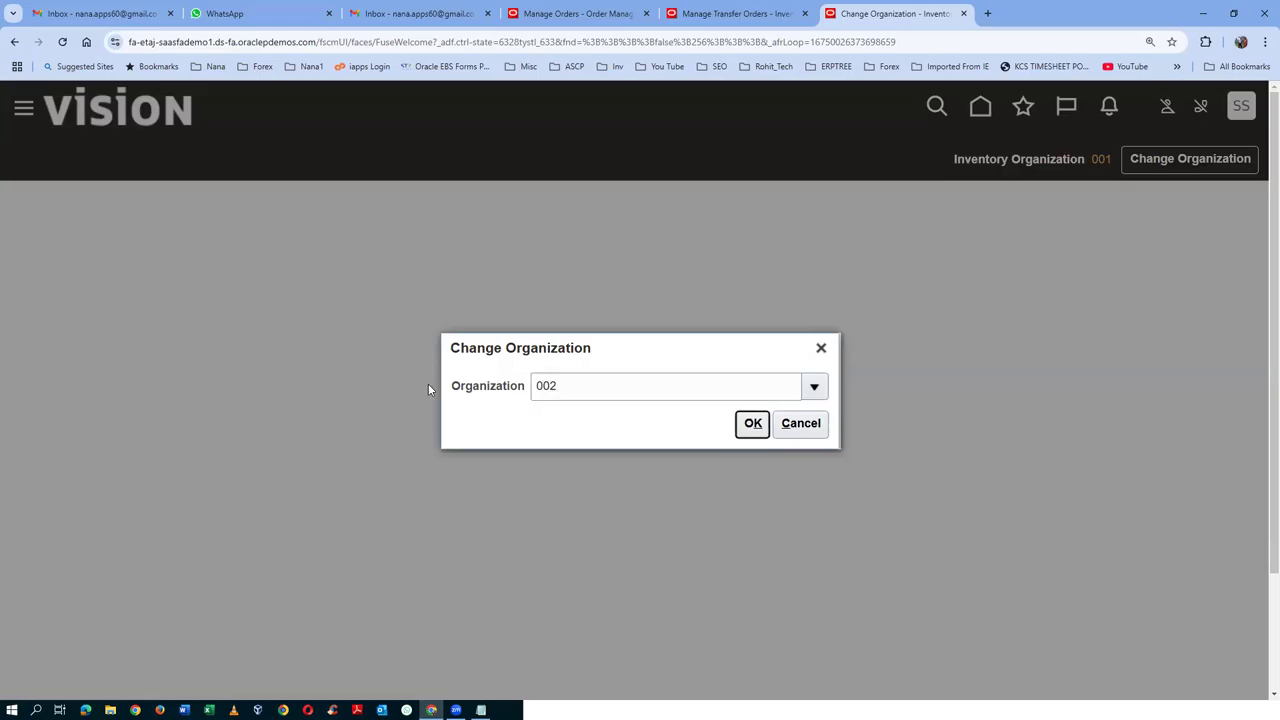
left_click(750, 423)
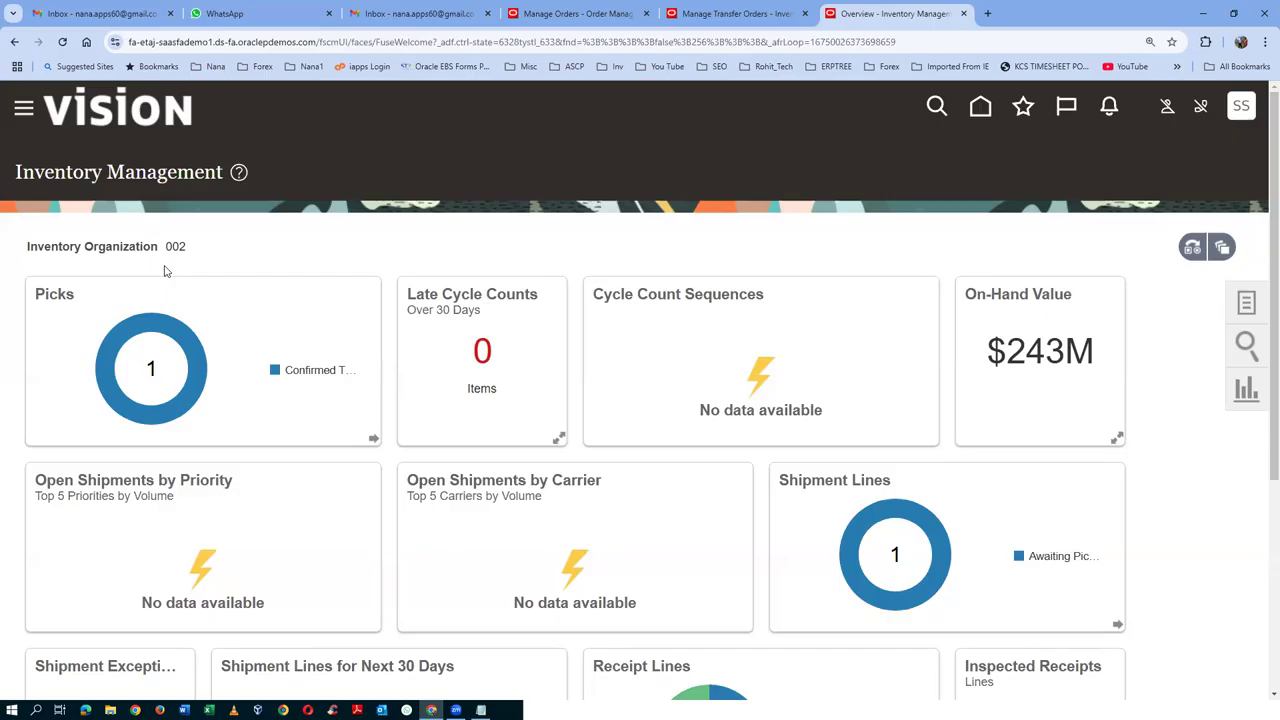
Open Manage Shipment Lines from the Shipments tasks for organization 002
left_click(1246, 308)
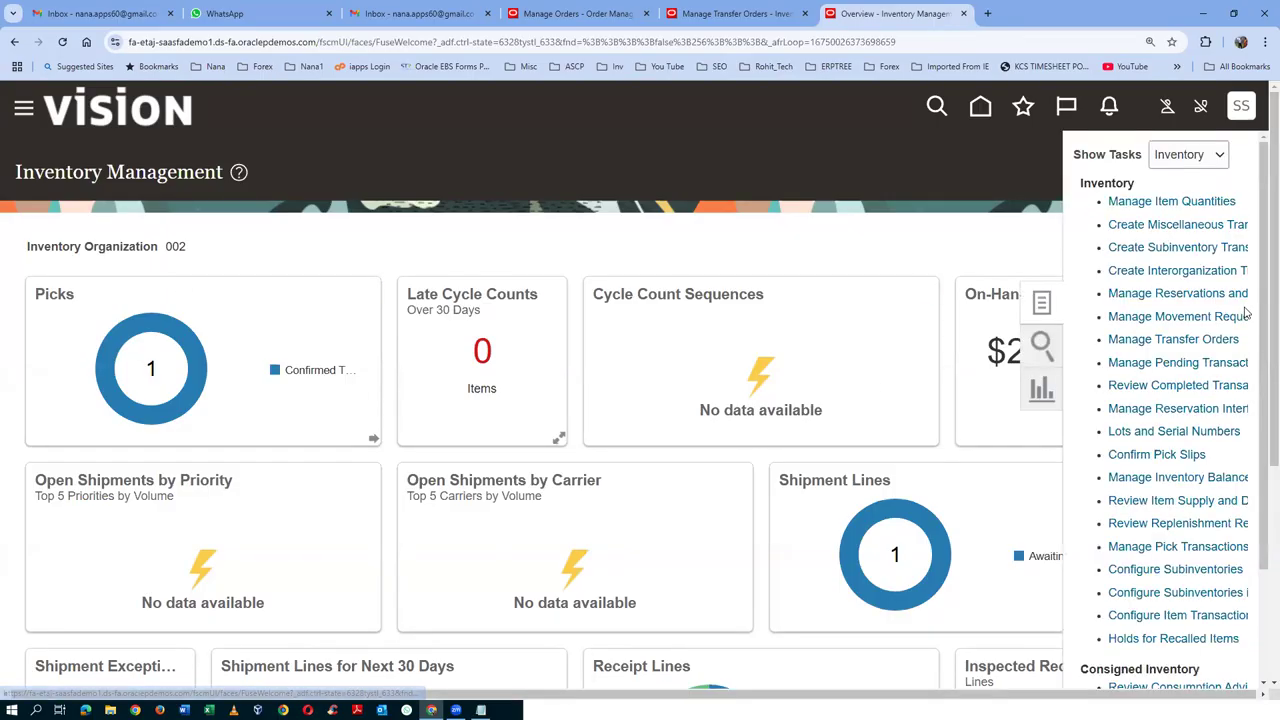
left_click(1186, 158)
left_click(1185, 216)
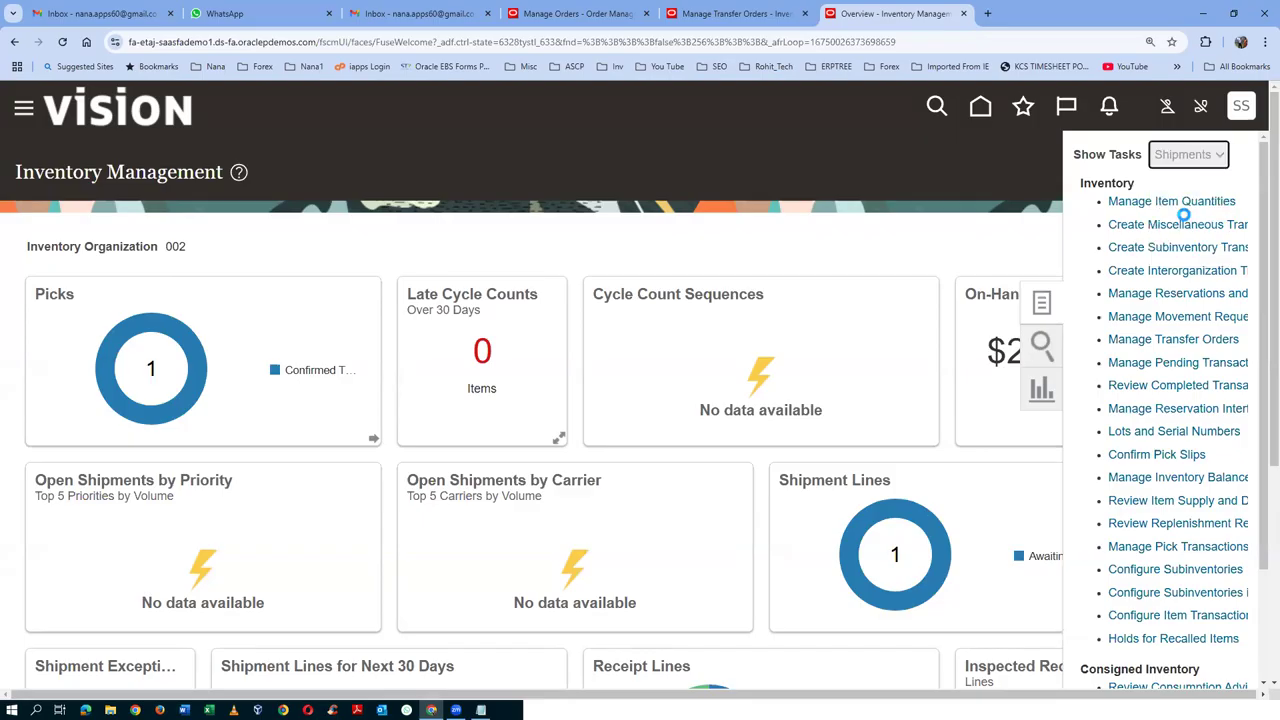
left_click(1160, 232)
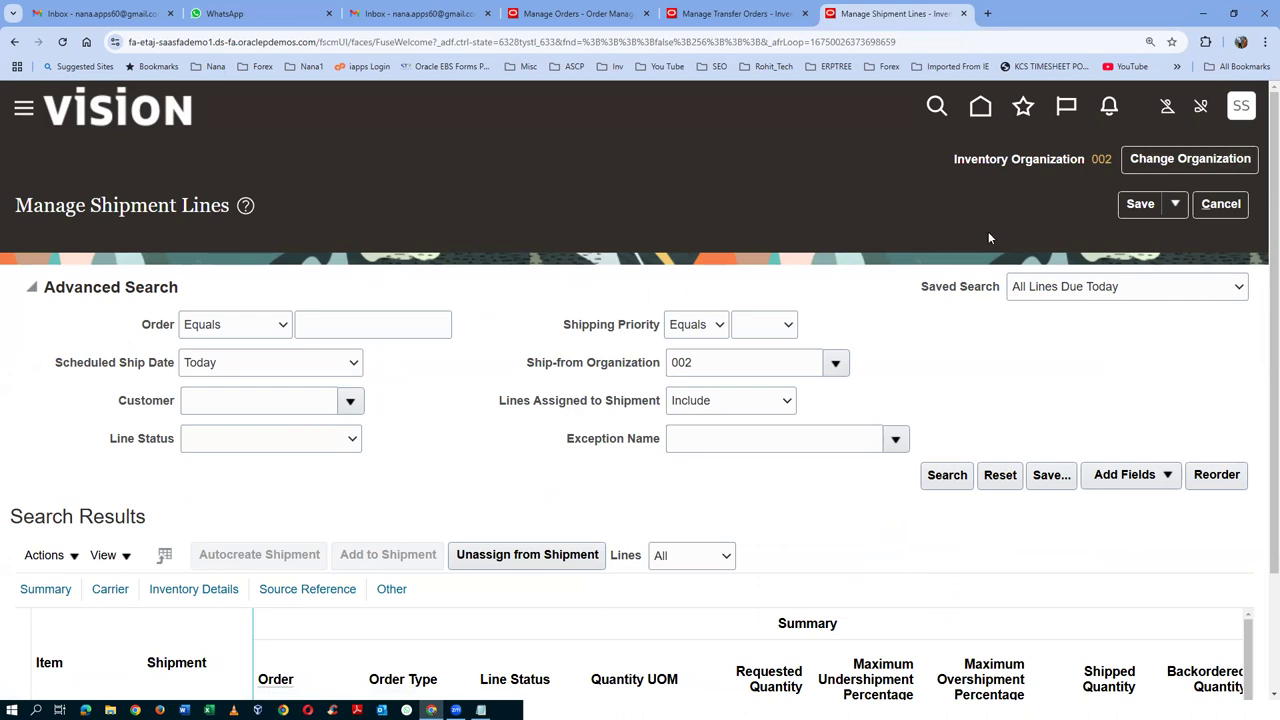
Copy the transfer order number from the Notepad note into the Order criterion of the shipment lines search
left_click(343, 331)
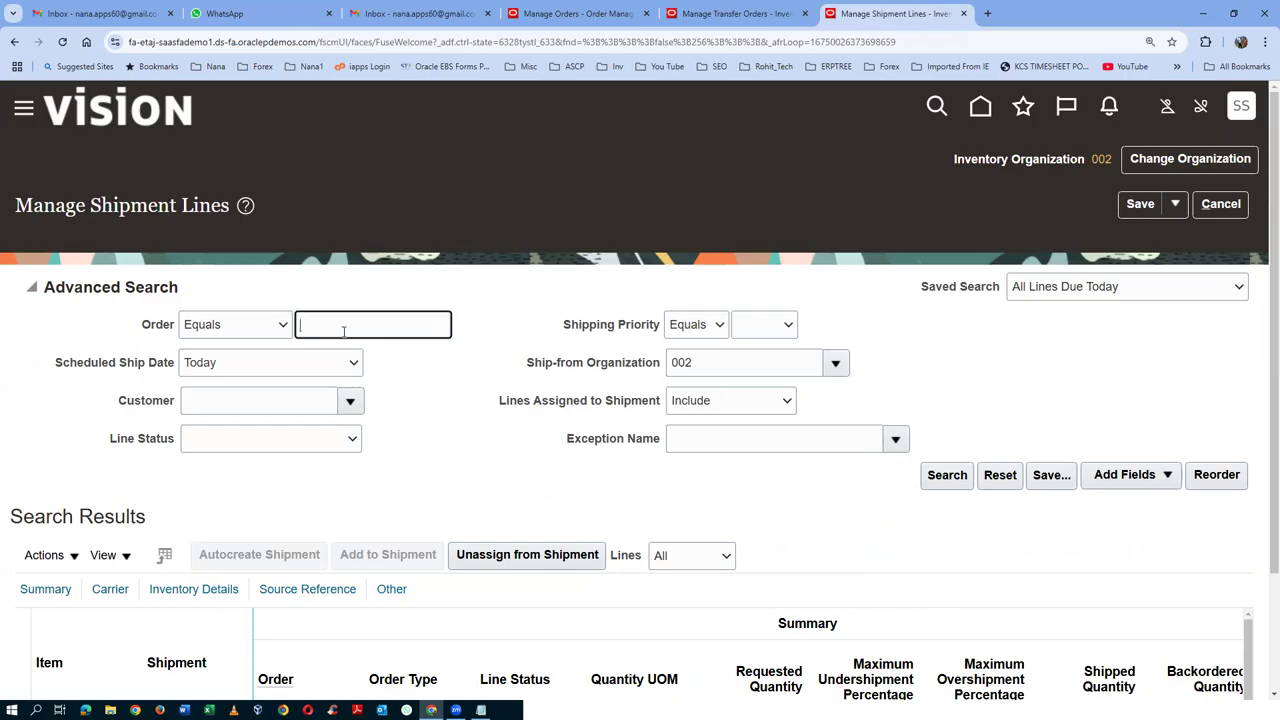
key("alt+Tab")
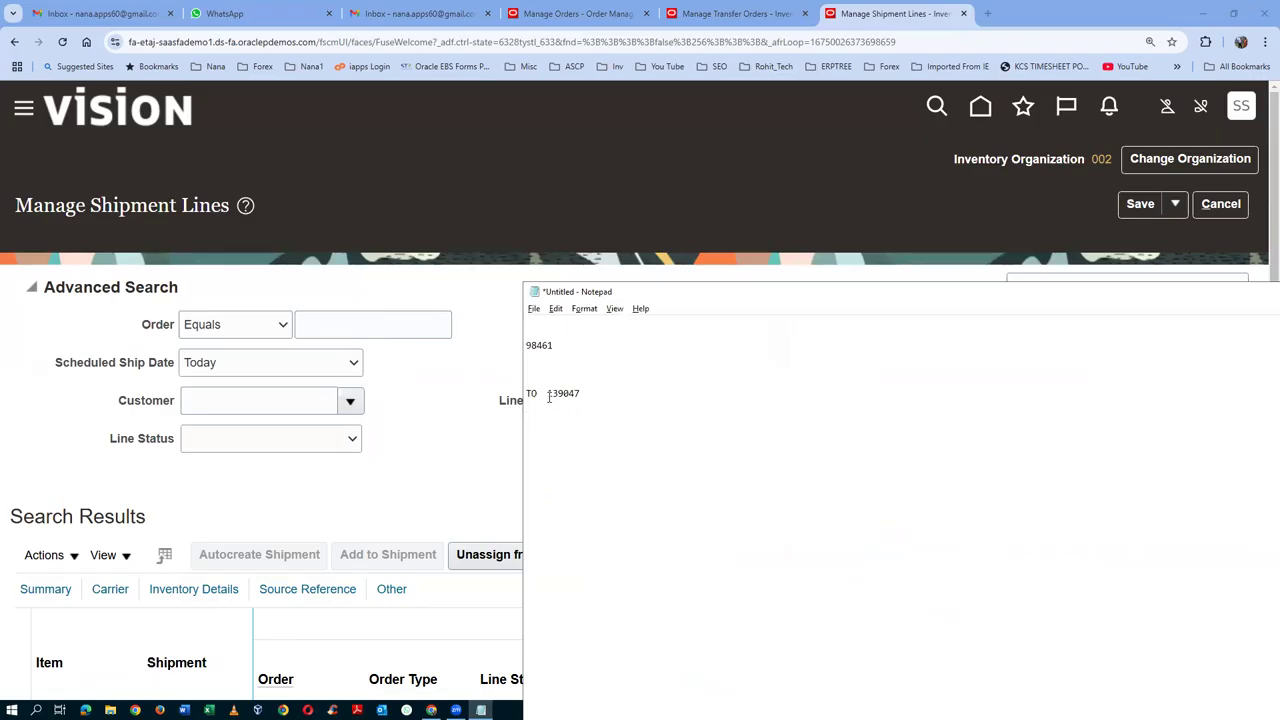
left_click_drag(548, 394, 586, 398)
key("ctrl+c")
key("alt+Tab")
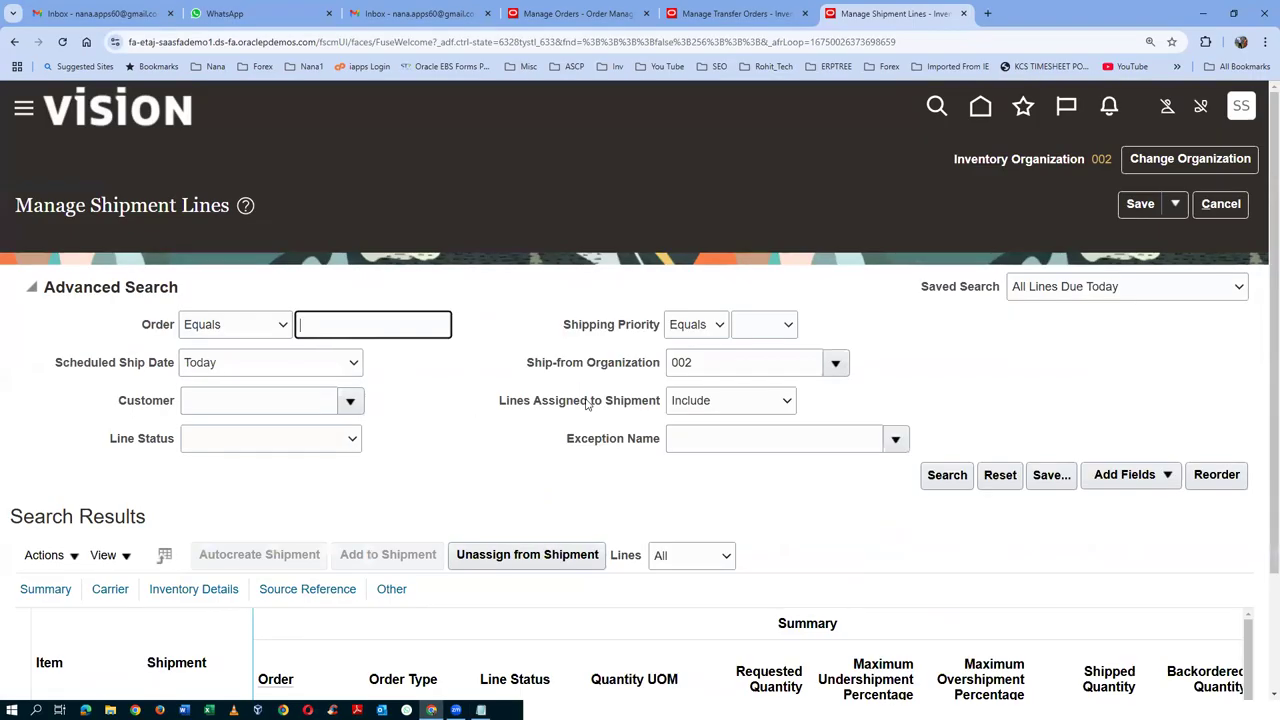
key("ctrl+v")
Set the Scheduled Ship Date condition to Before and search for the transfer order's shipment lines
left_click(233, 369)
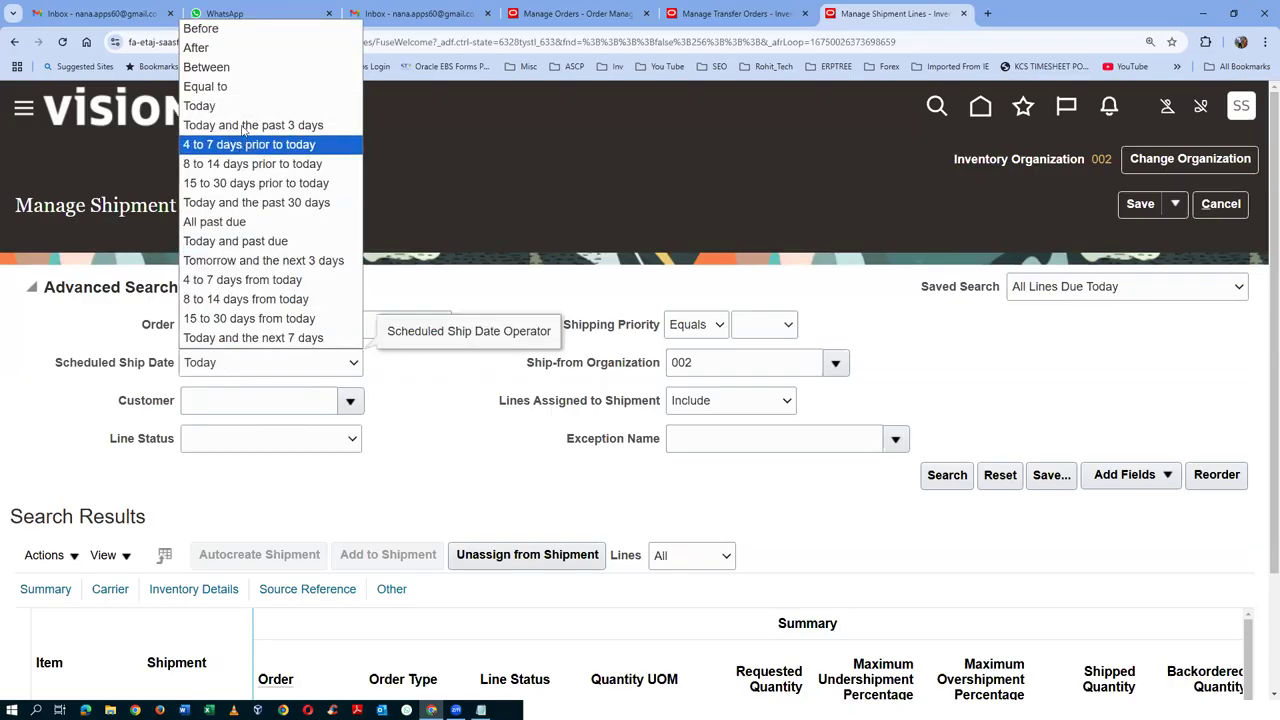
left_click(230, 30)
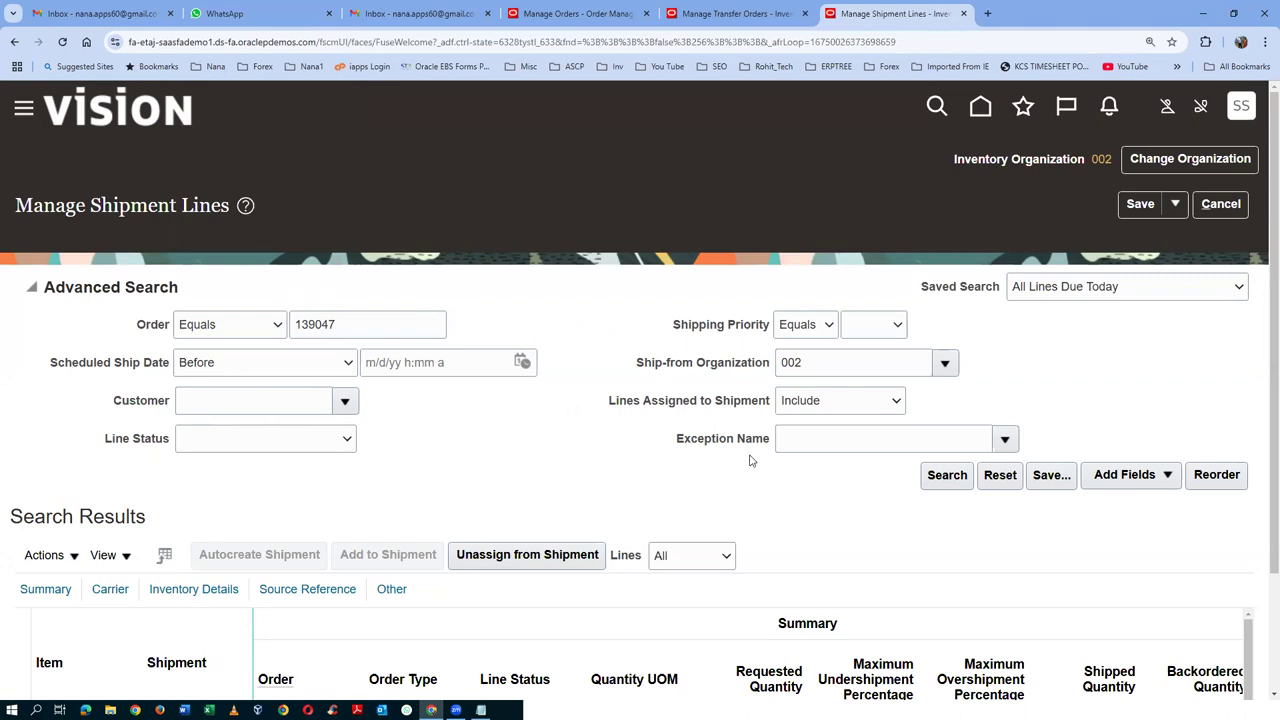
left_click(948, 476)
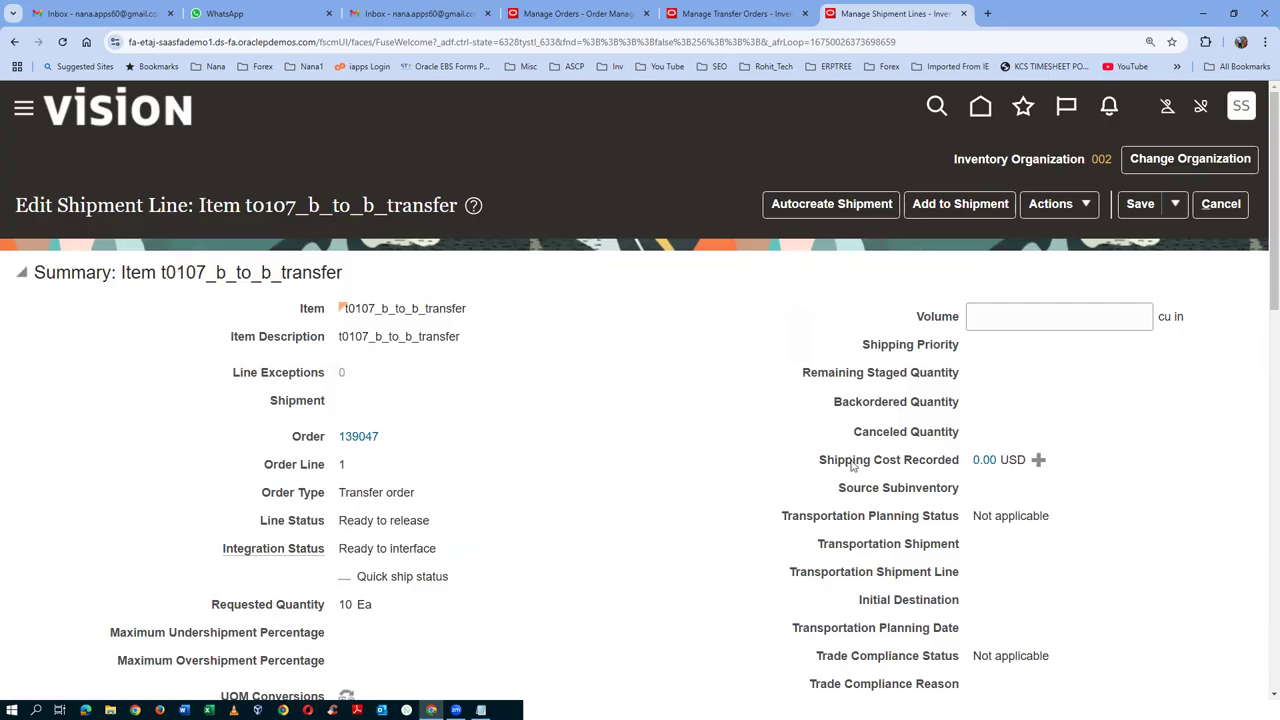
Pick release the t0107_b_to_b_transfer shipment line, acknowledge the confirmation, and save and close the line
left_click(1057, 205)
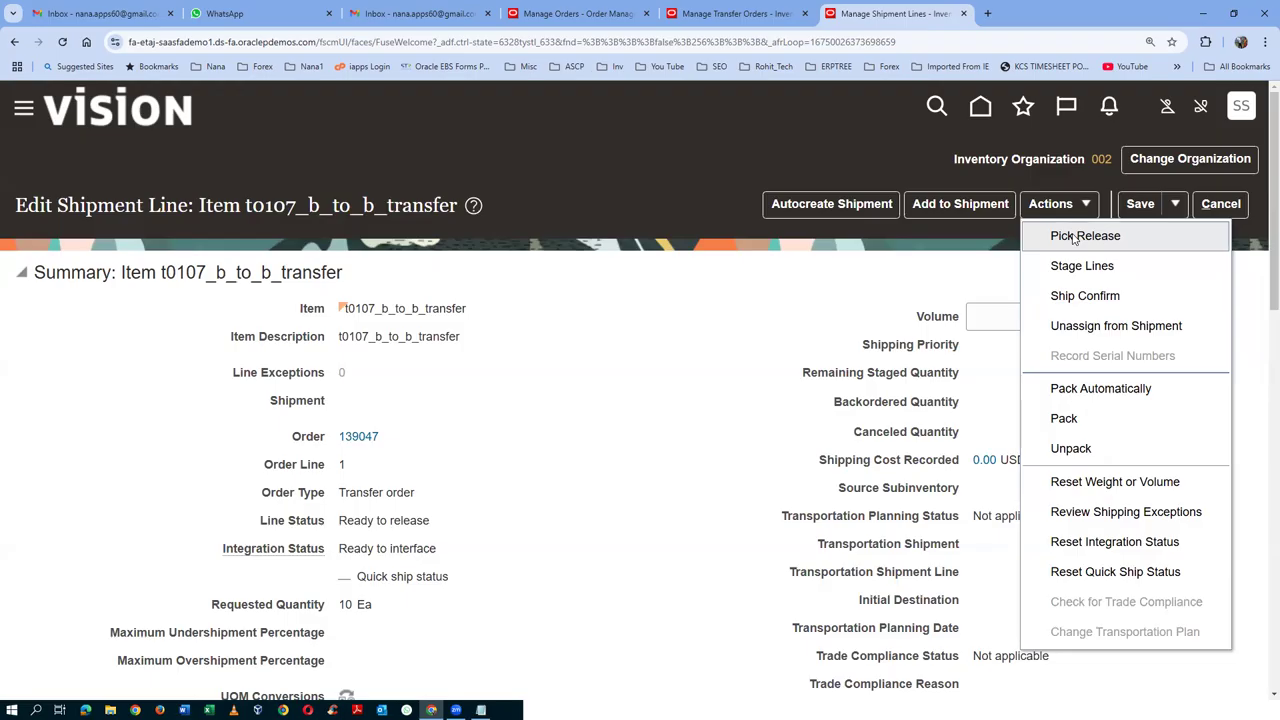
left_click(1073, 237)
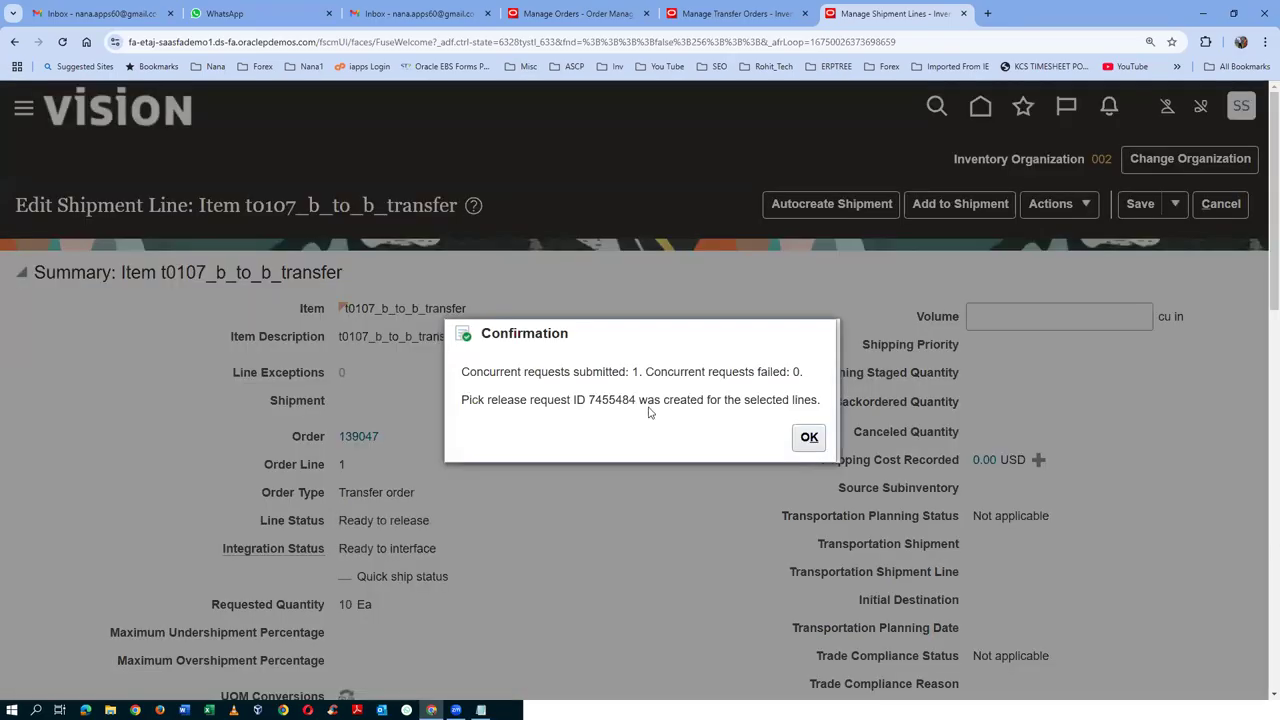
left_click(808, 437)
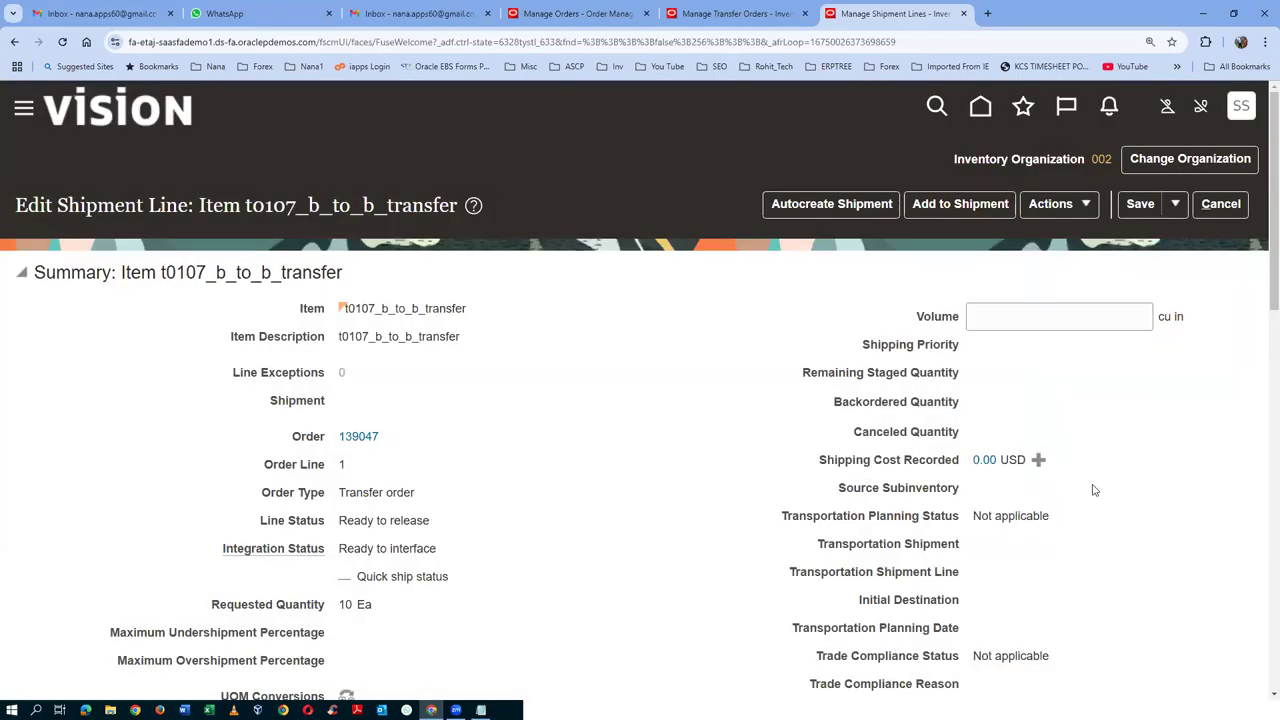
left_click(1176, 204)
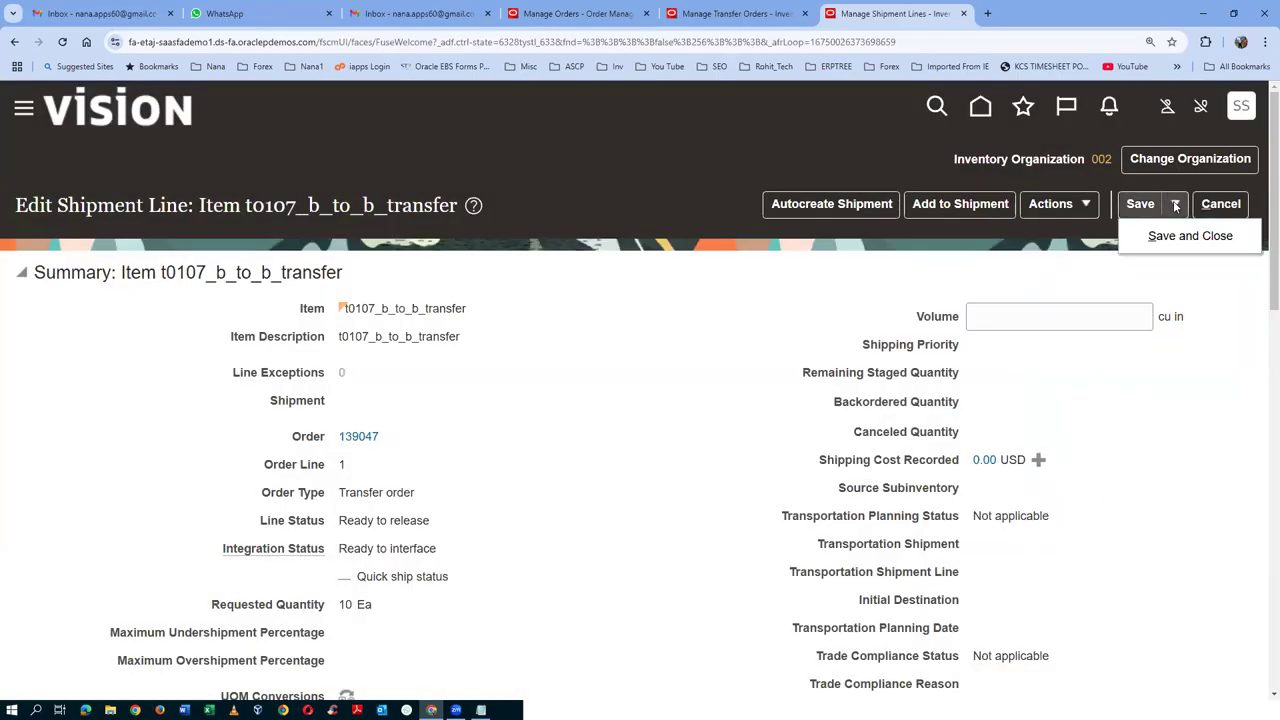
left_click(1182, 237)
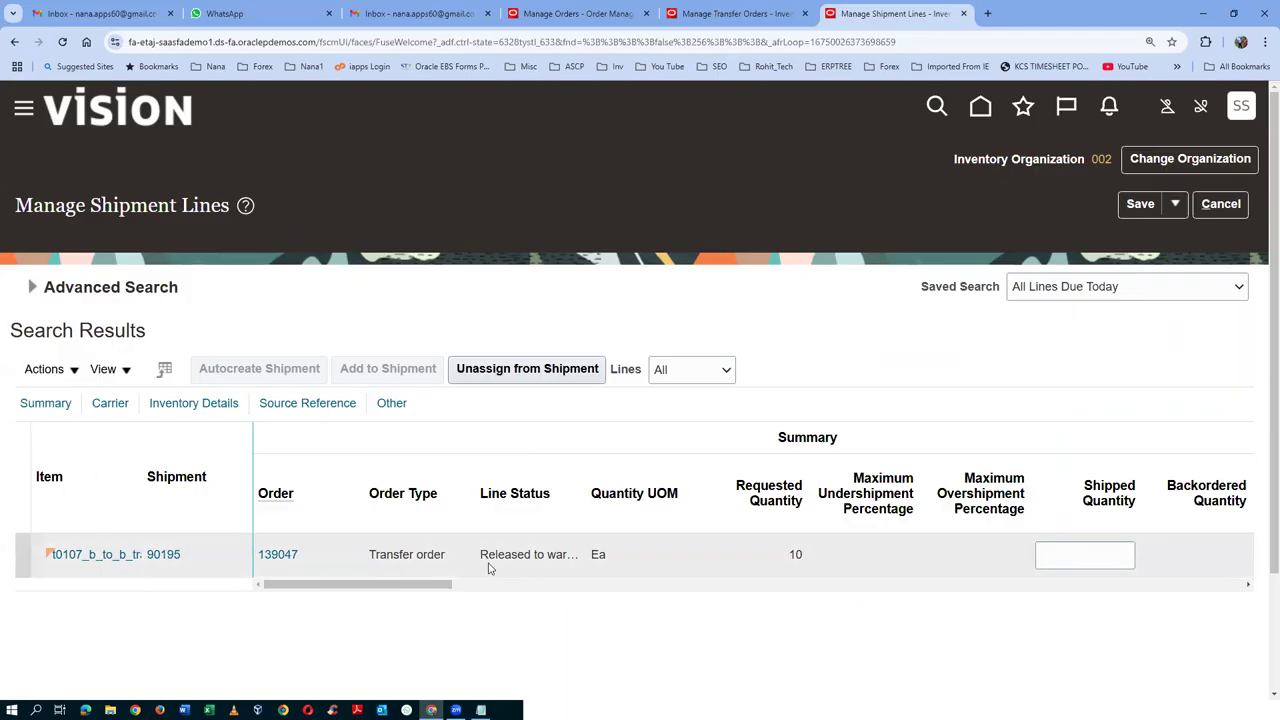
Rerun the shipment lines search, check the status of the t0107_b_to_b_transfer line, and return to the search results
left_click(31, 289)
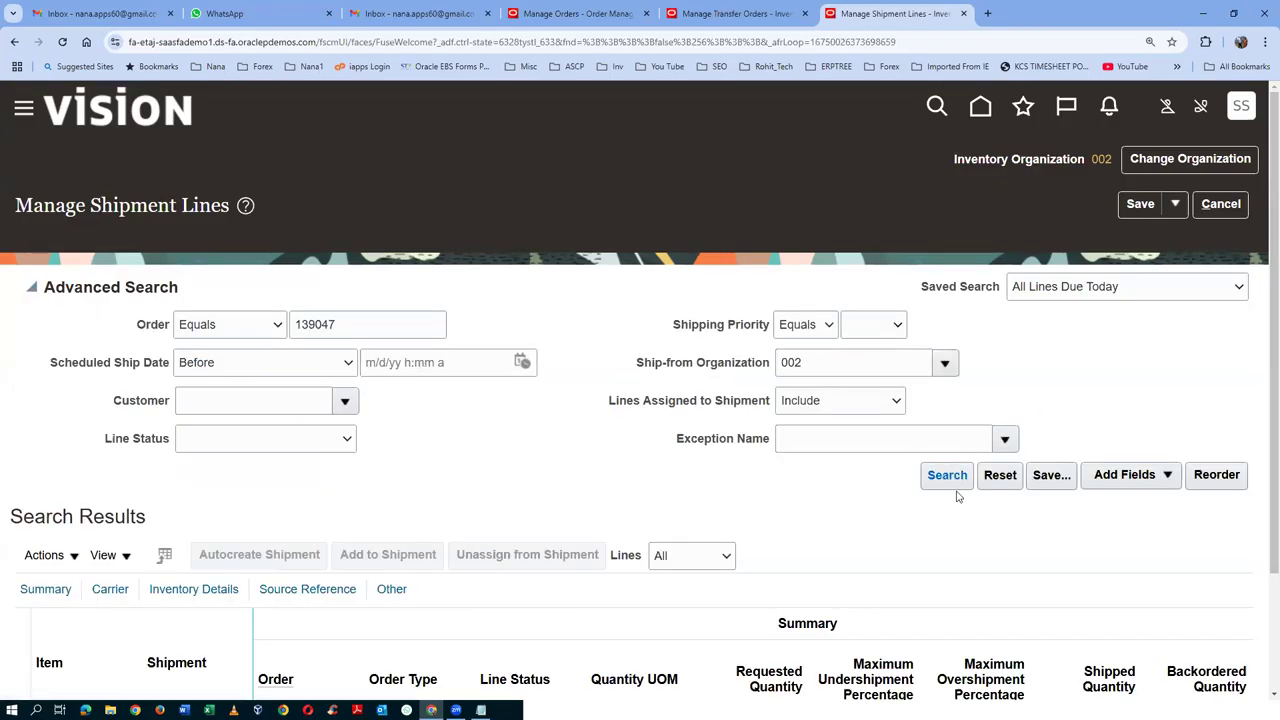
left_click(954, 476)
scroll(543, 482, "down", 2)
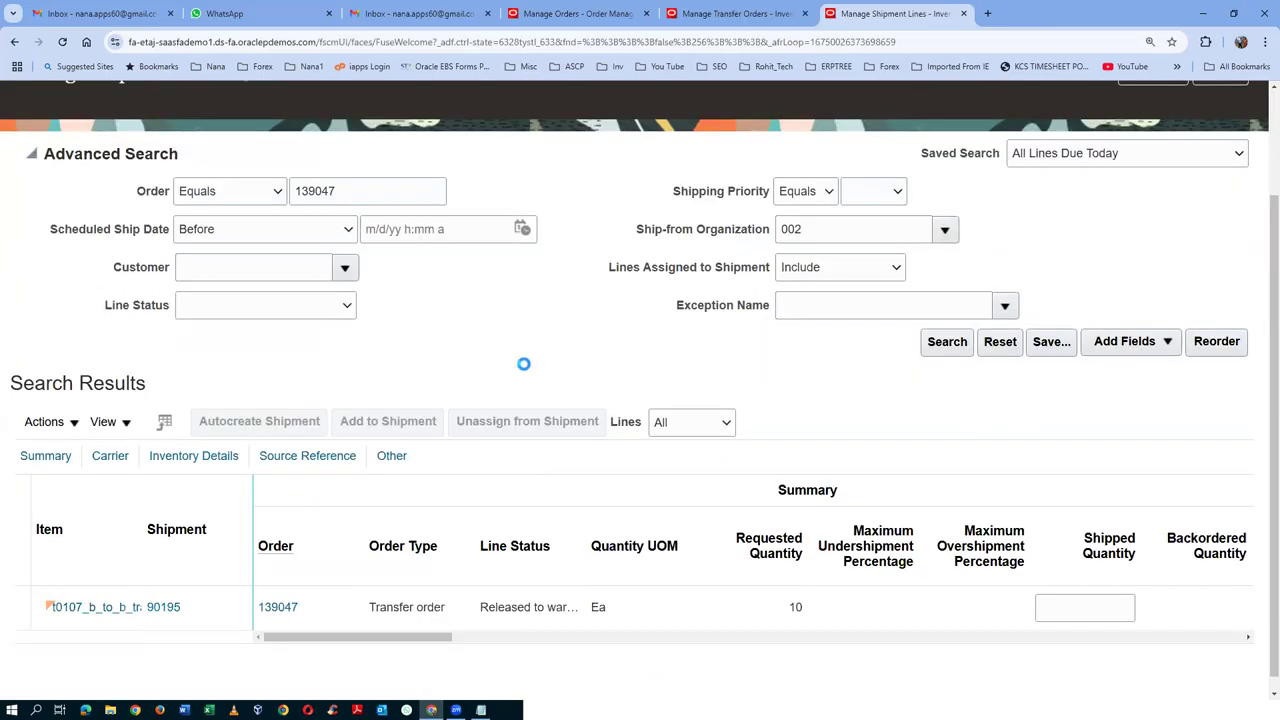
scroll(524, 370, "down", 2)
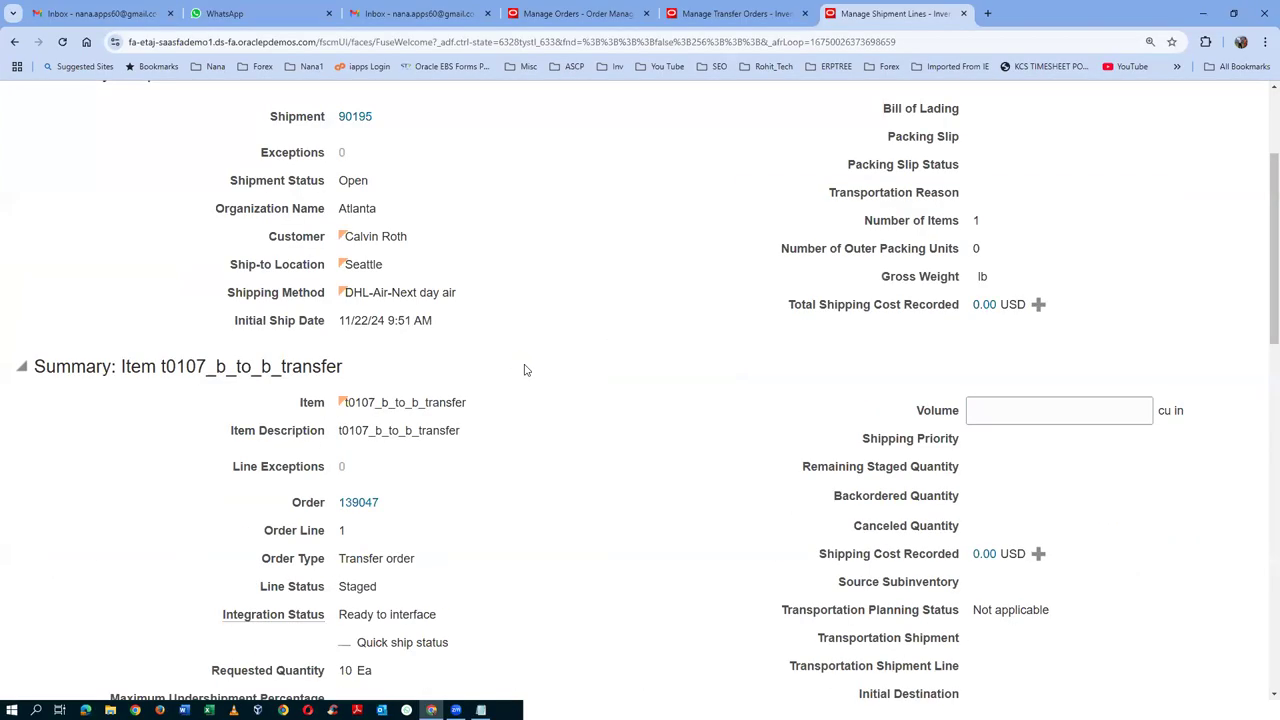
scroll(1208, 347, "up", 2)
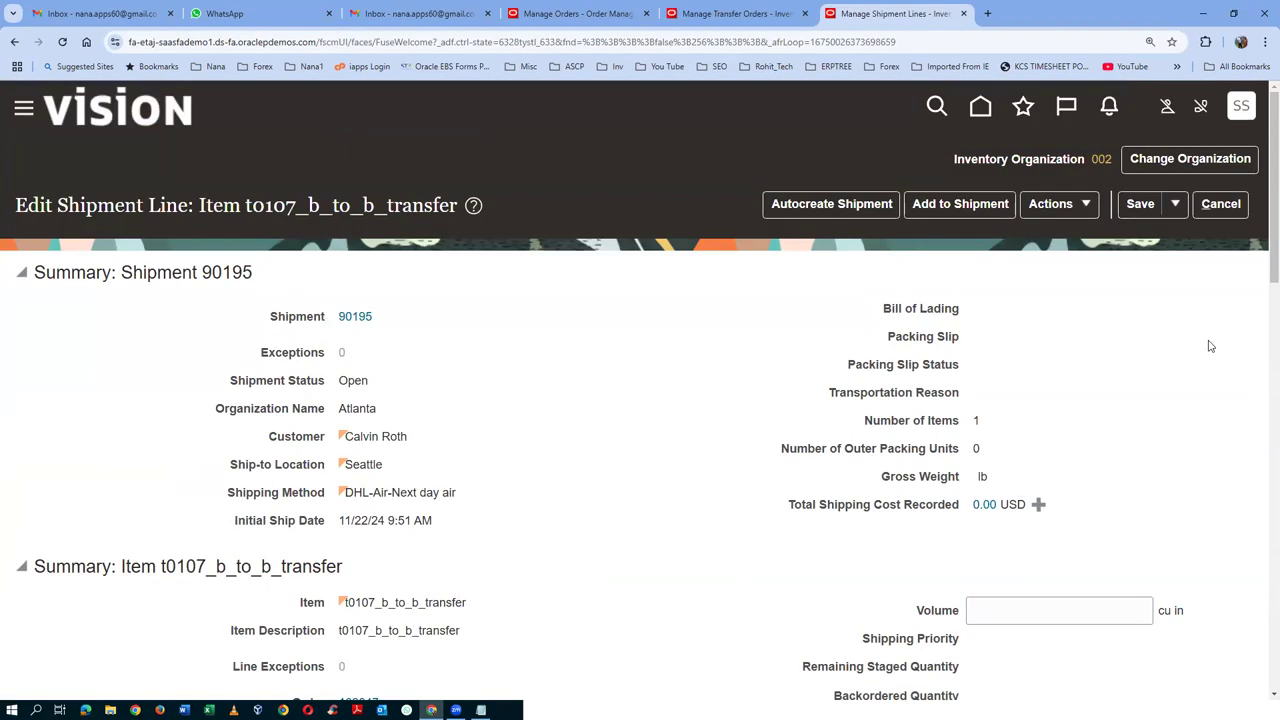
left_click(1220, 203)
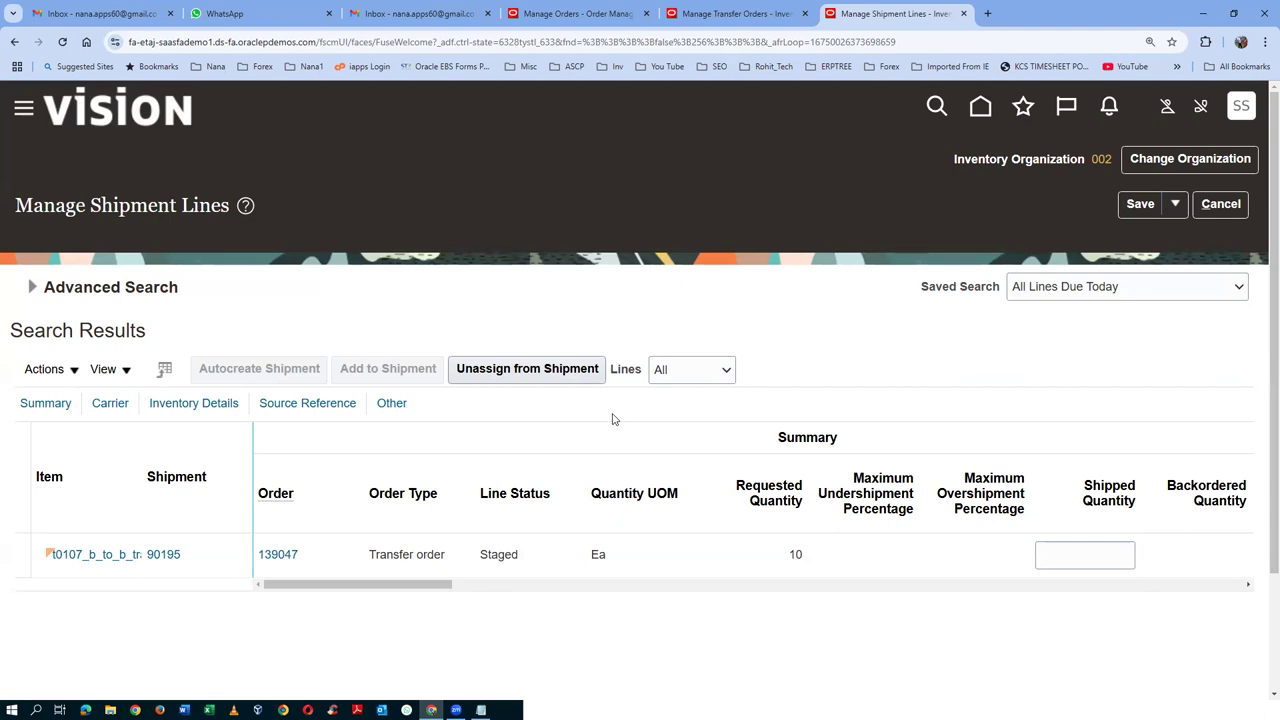
Switch to the Manage Transfer Orders tab and reopen the transfer order's shipments and receipts to refresh them
left_click(728, 18)
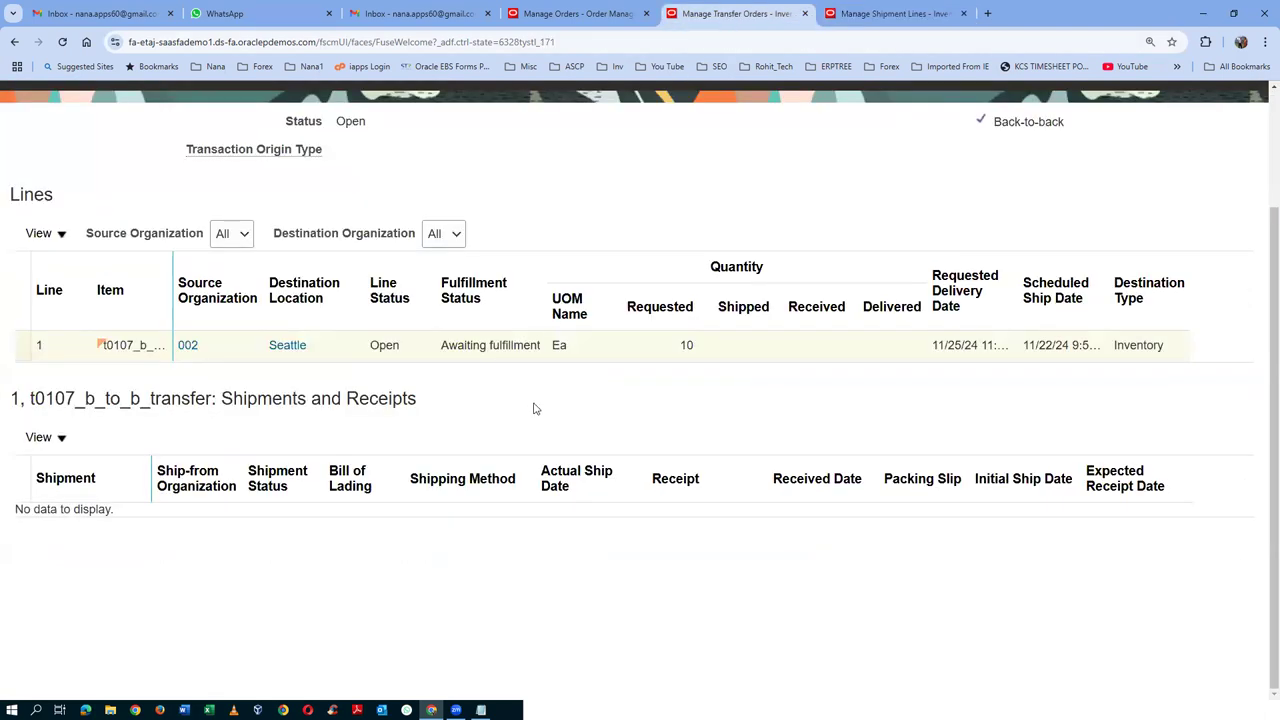
scroll(900, 400, "up", 2)
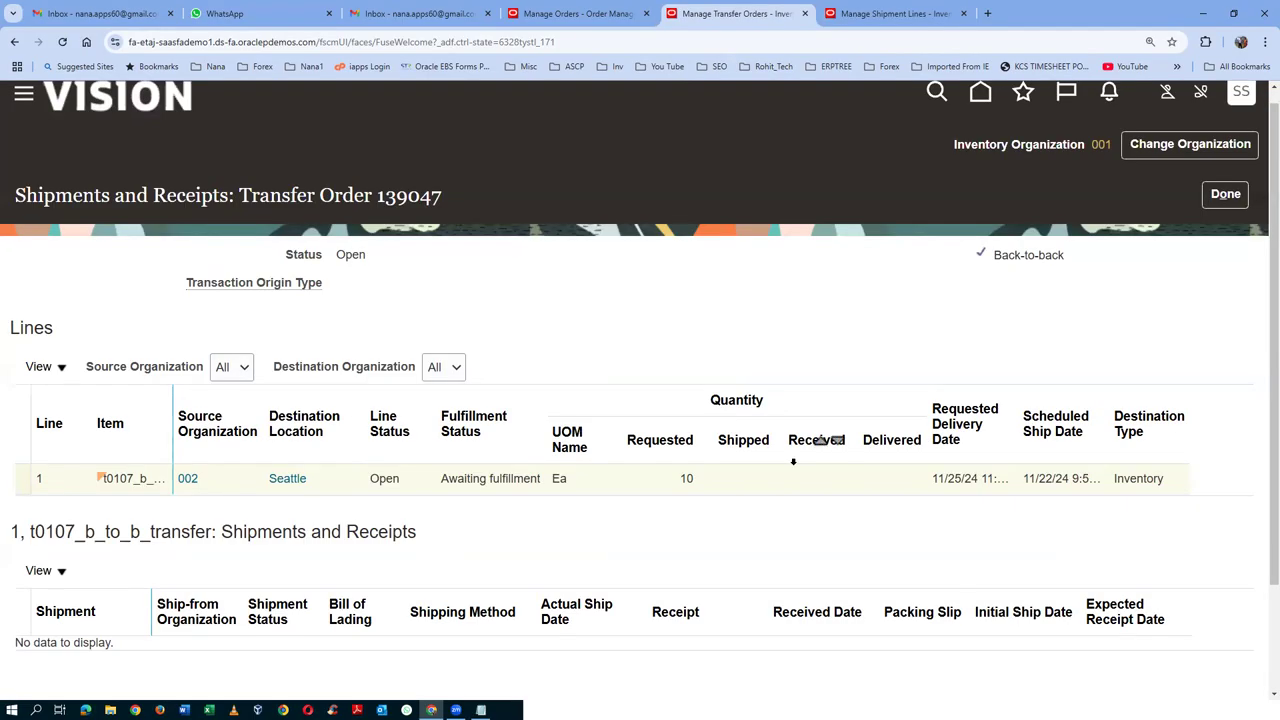
left_click(1226, 197)
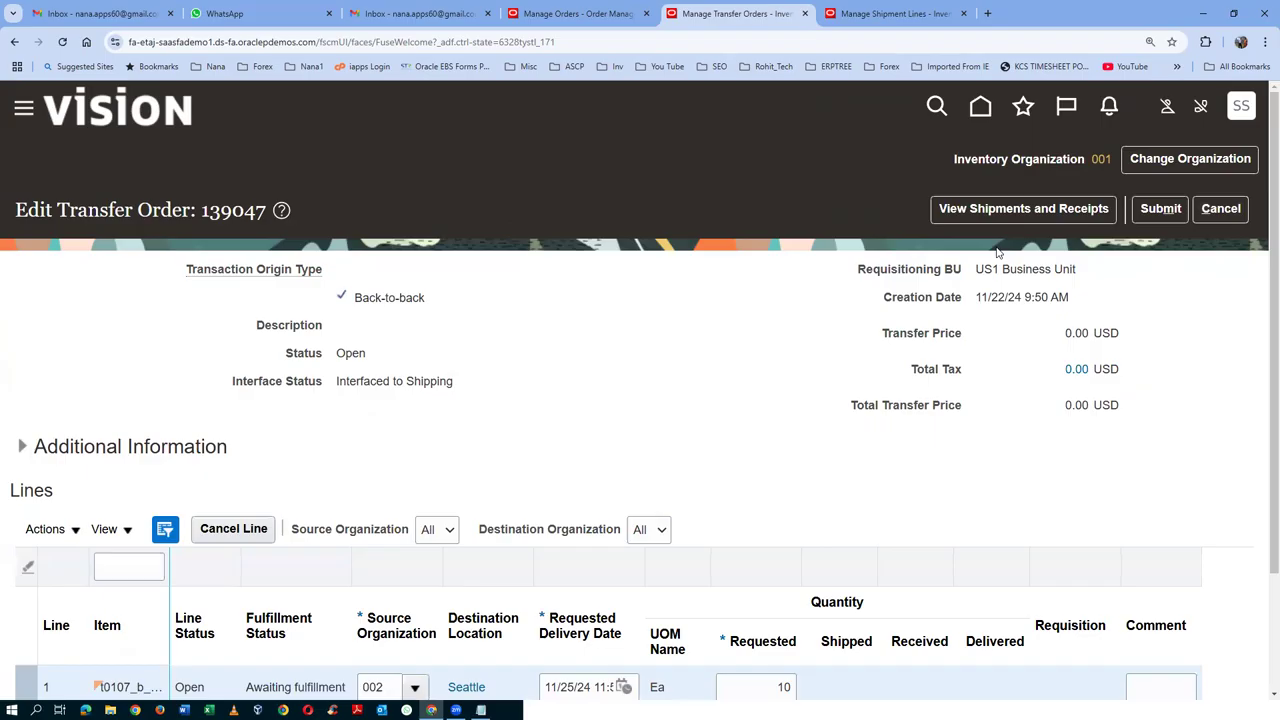
left_click(1010, 212)
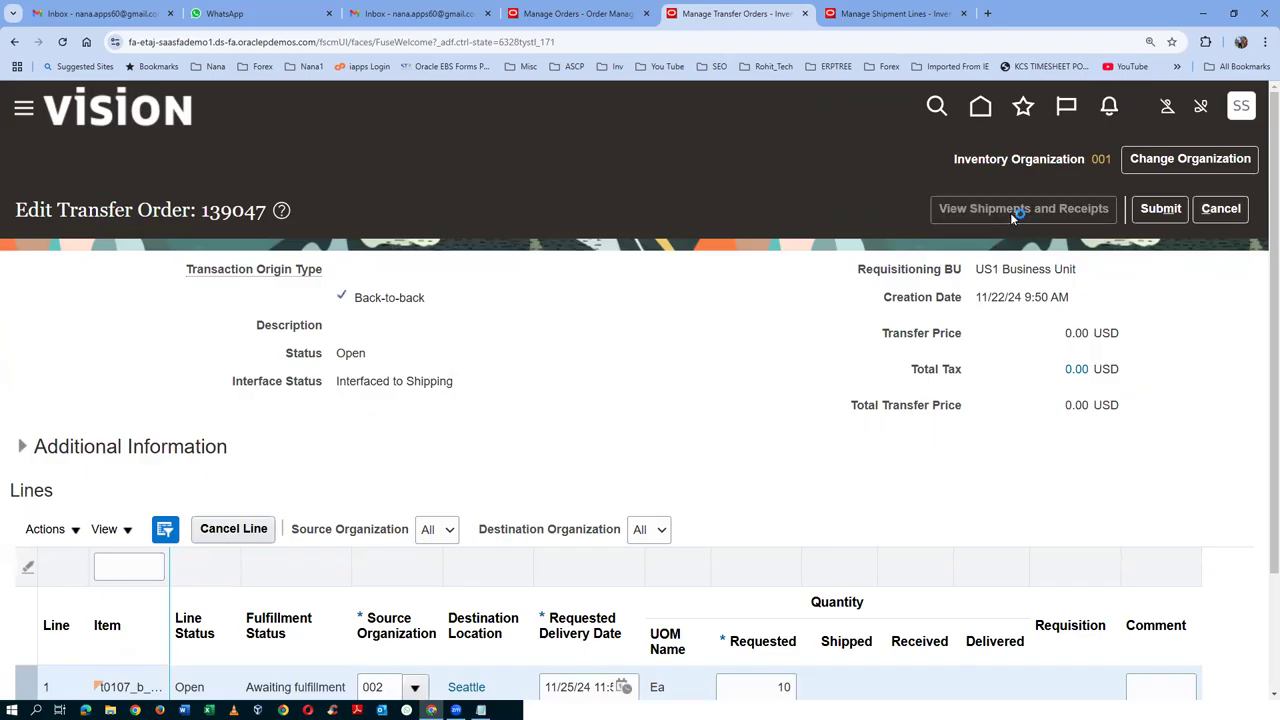
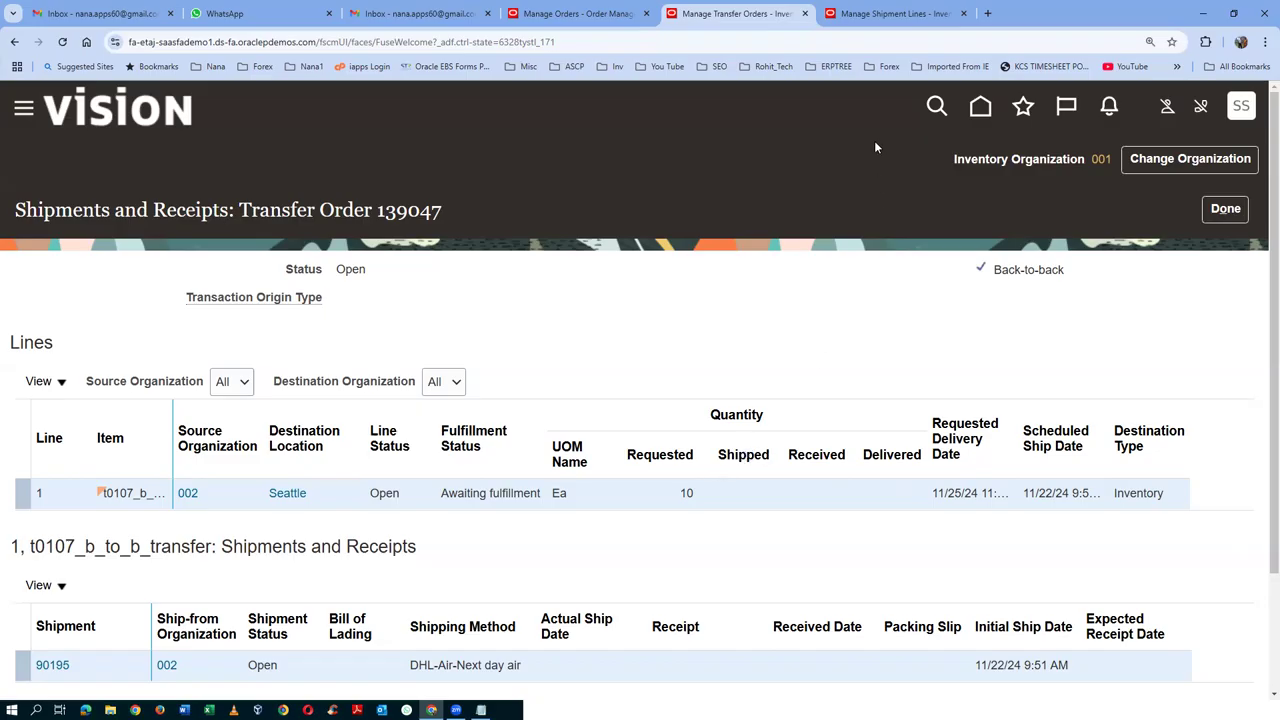
Return to the Manage Shipment Lines tab and open the shipment assigned to the t0107_b_to_b_transfer line
left_click(873, 16)
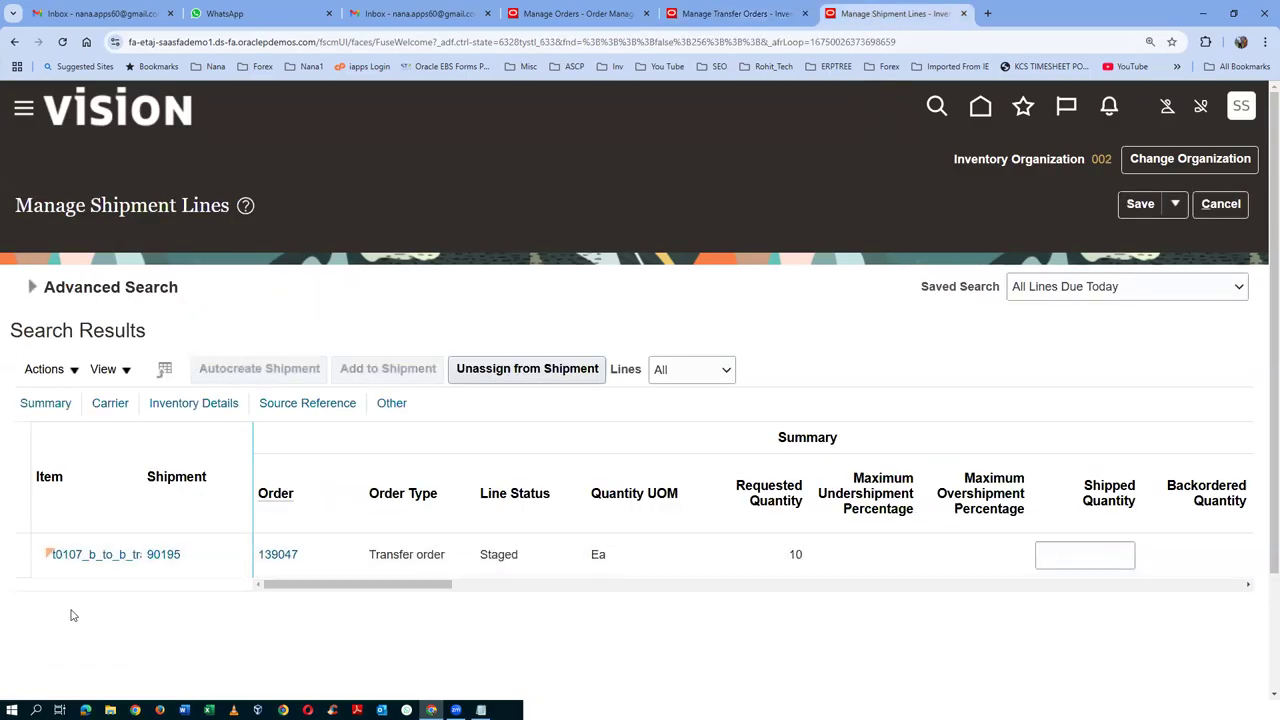
left_click(163, 554)
scroll(130, 640, "down", 2)
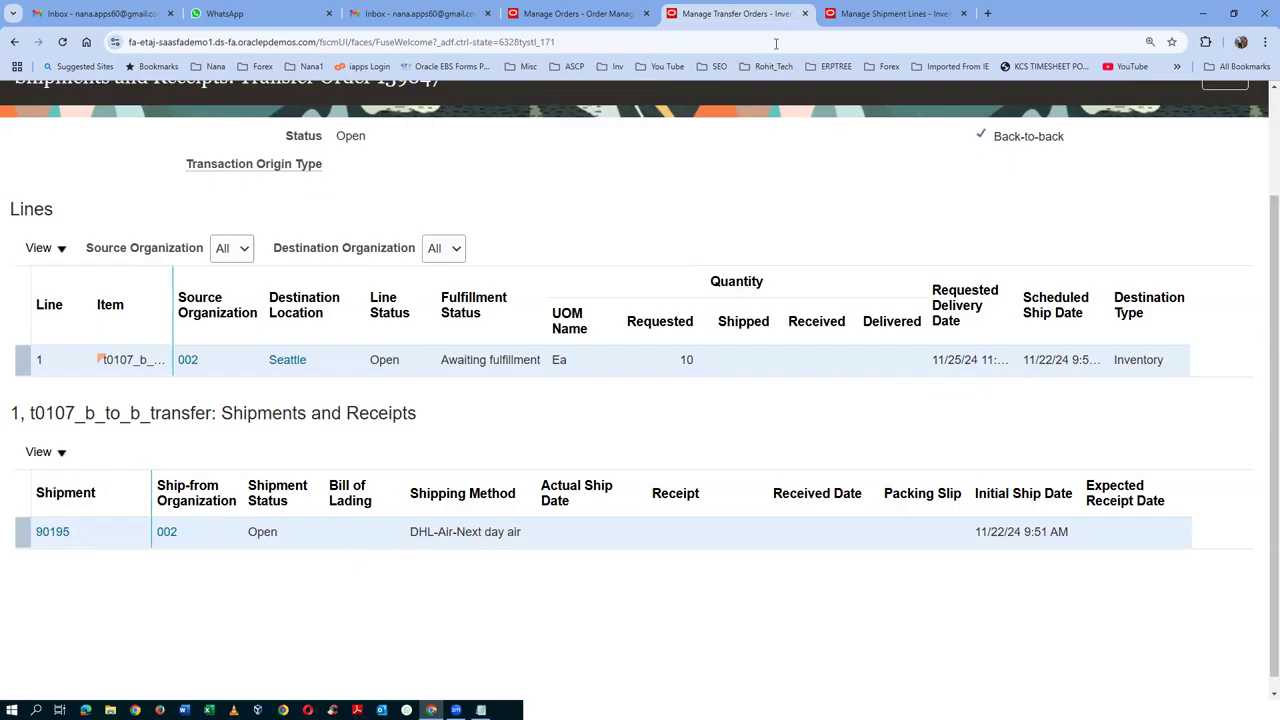
left_click(895, 13)
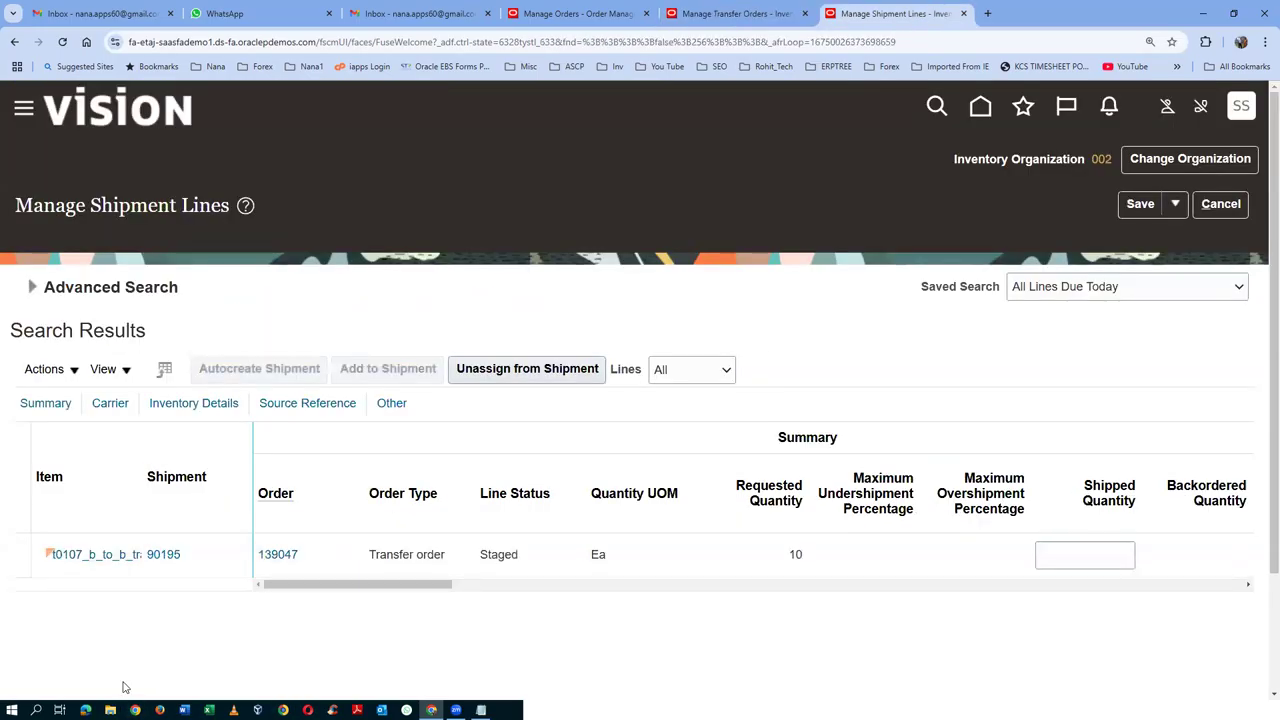
left_click(163, 556)
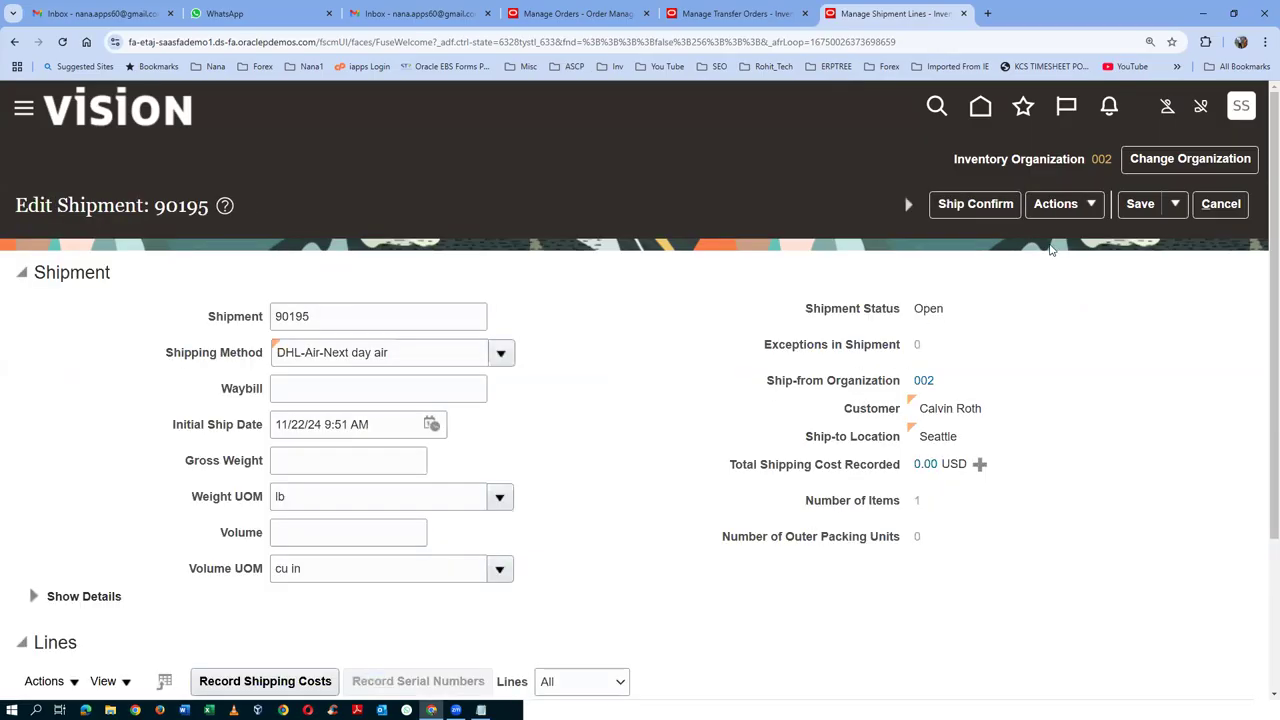
Ship confirm the open shipment 90195 and accept the warning about undefined weight and volume
left_click(988, 207)
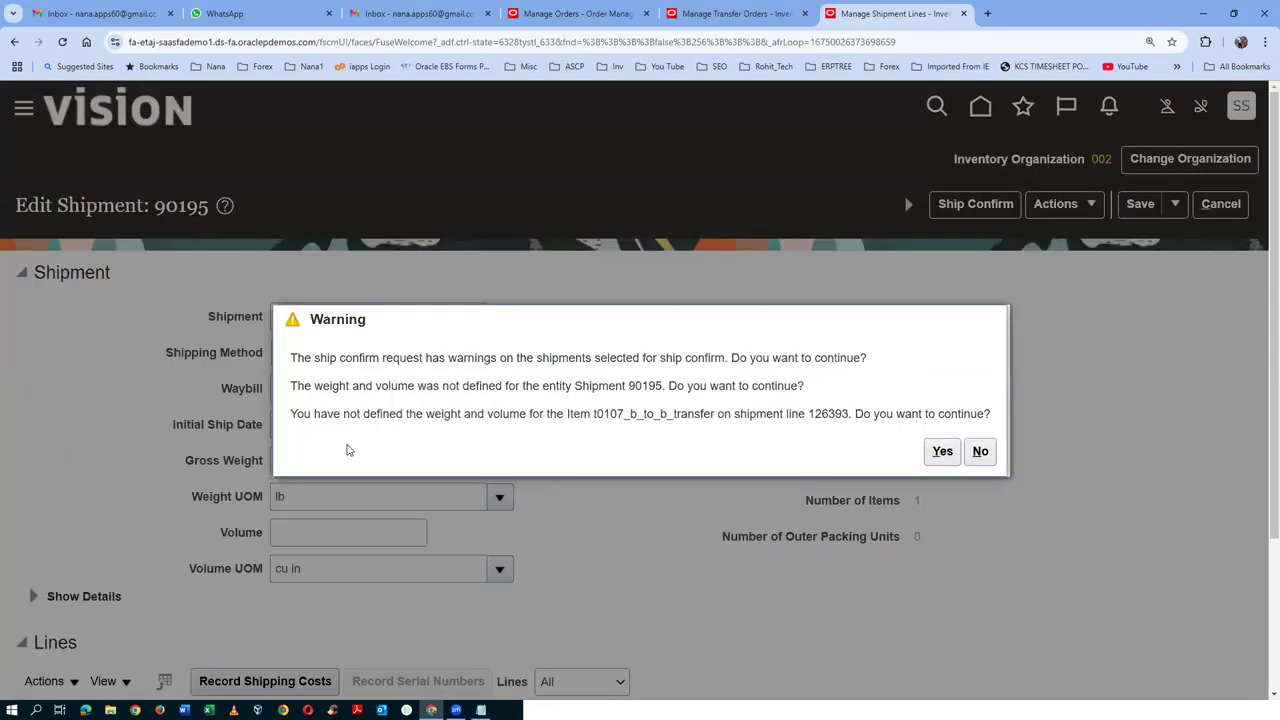
left_click_drag(344, 390, 482, 414)
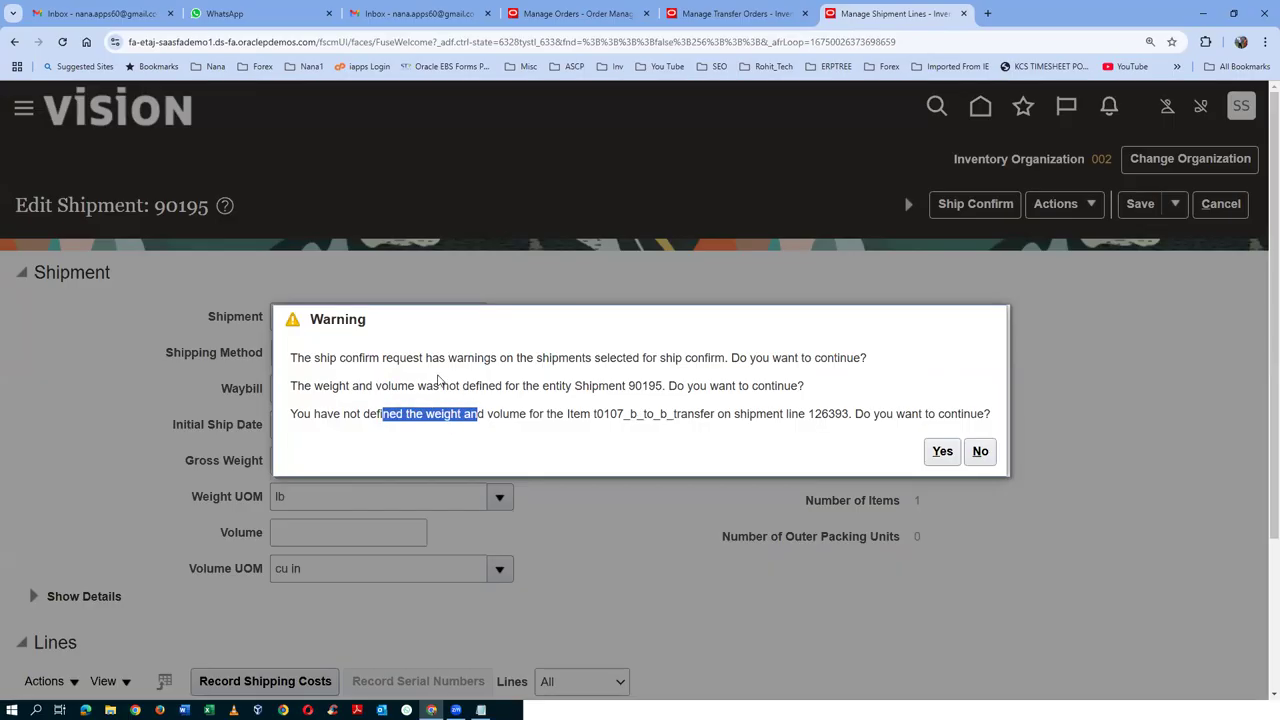
left_click_drag(365, 387, 465, 398)
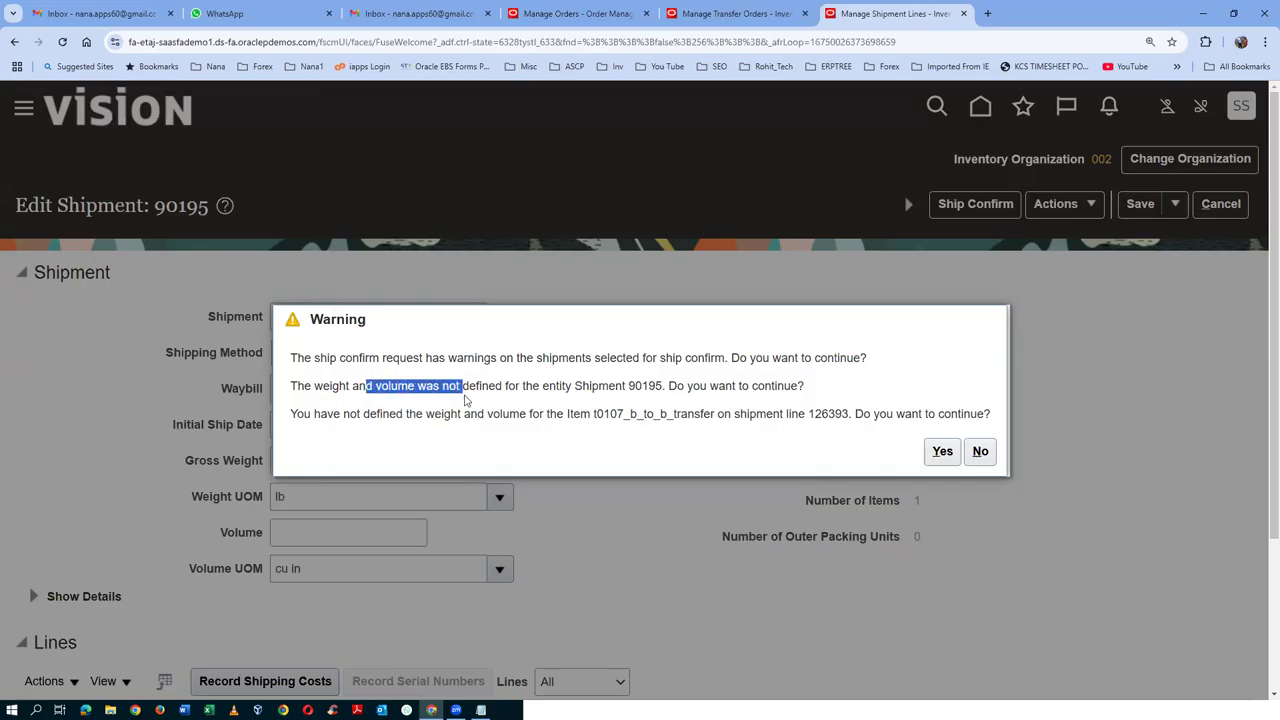
left_click_drag(389, 413, 494, 417)
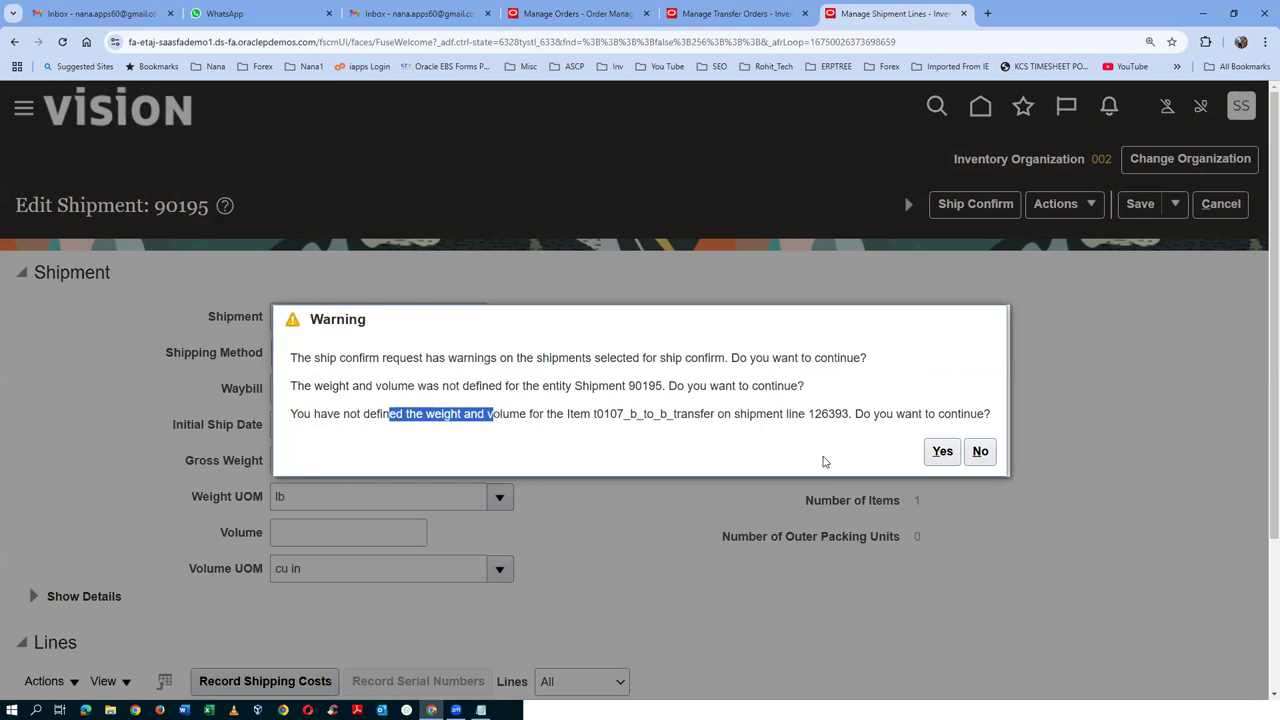
left_click(942, 451)
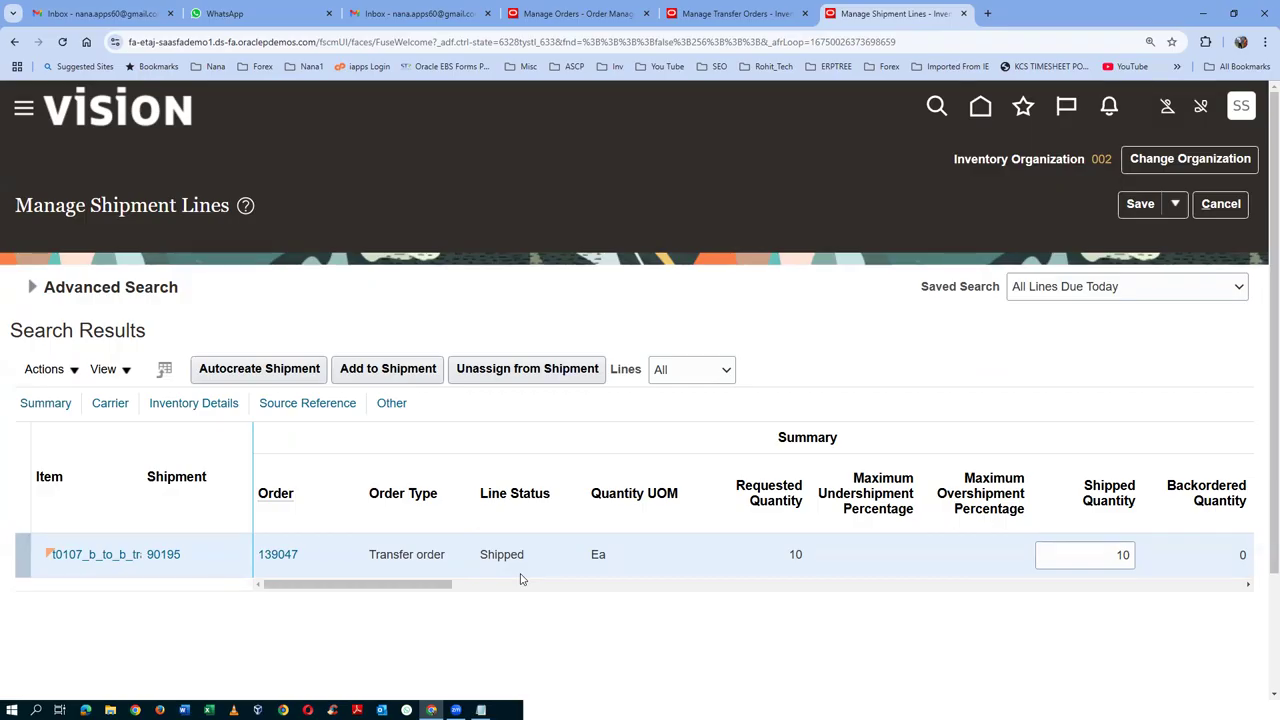
Switch to the Manage Transfer Orders tab and reopen the transfer order's shipments and receipts to check the shipped status
left_click(760, 22)
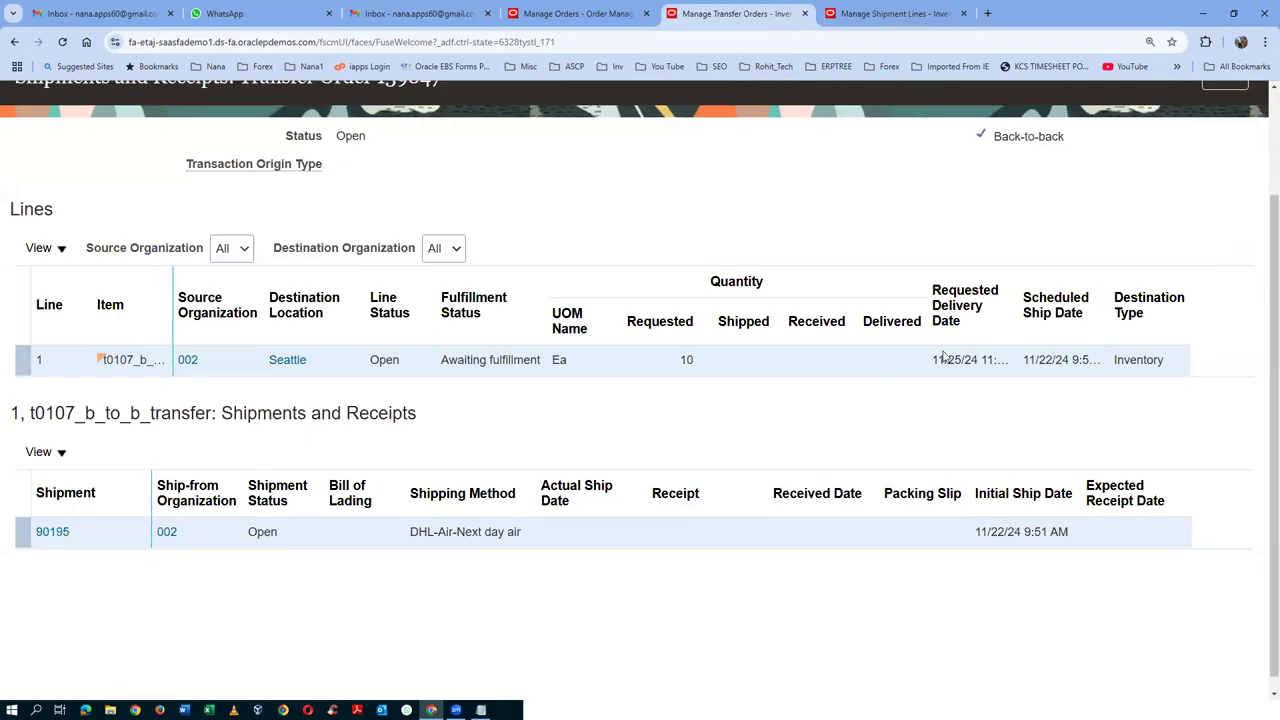
scroll(943, 357, "up", 2)
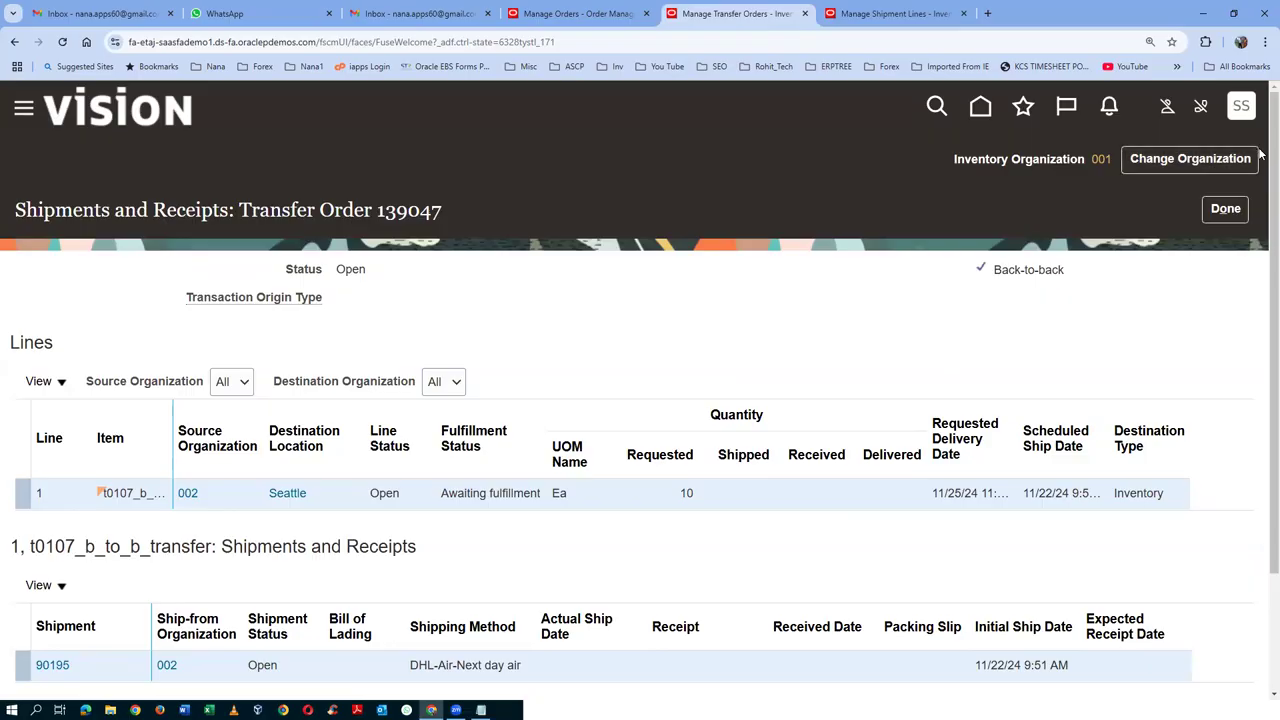
left_click(1240, 207)
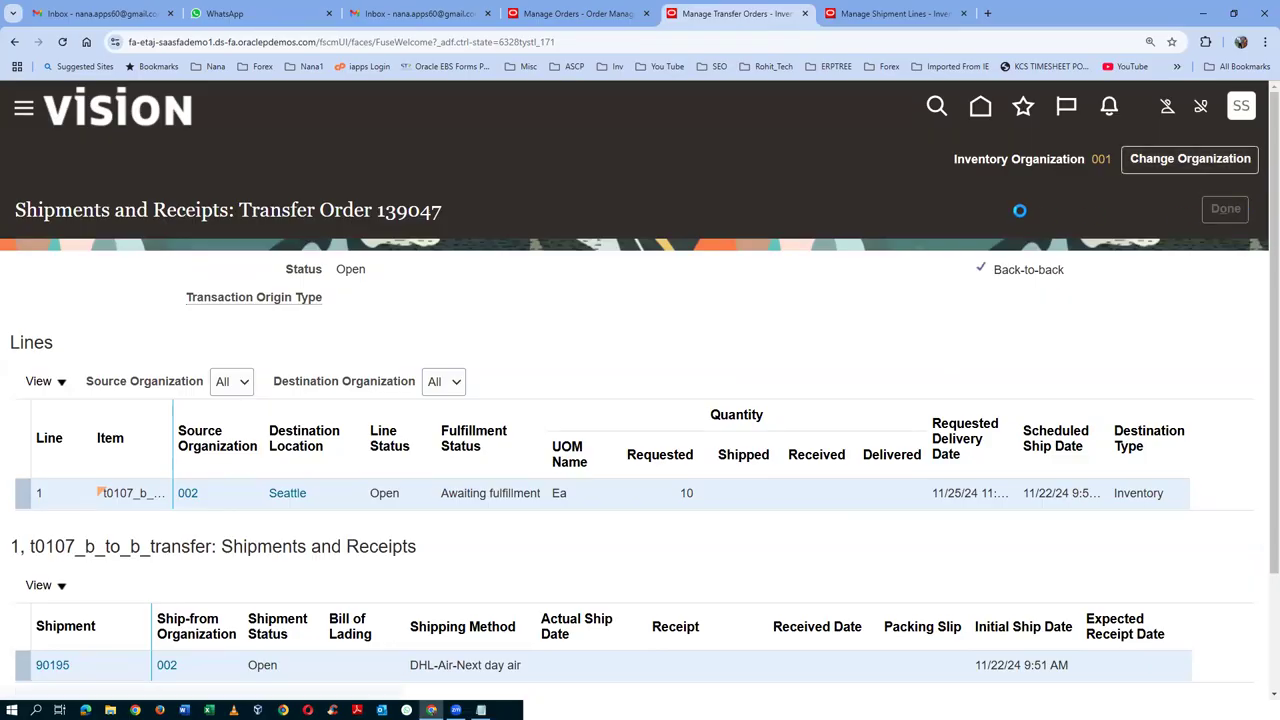
left_click(1010, 210)
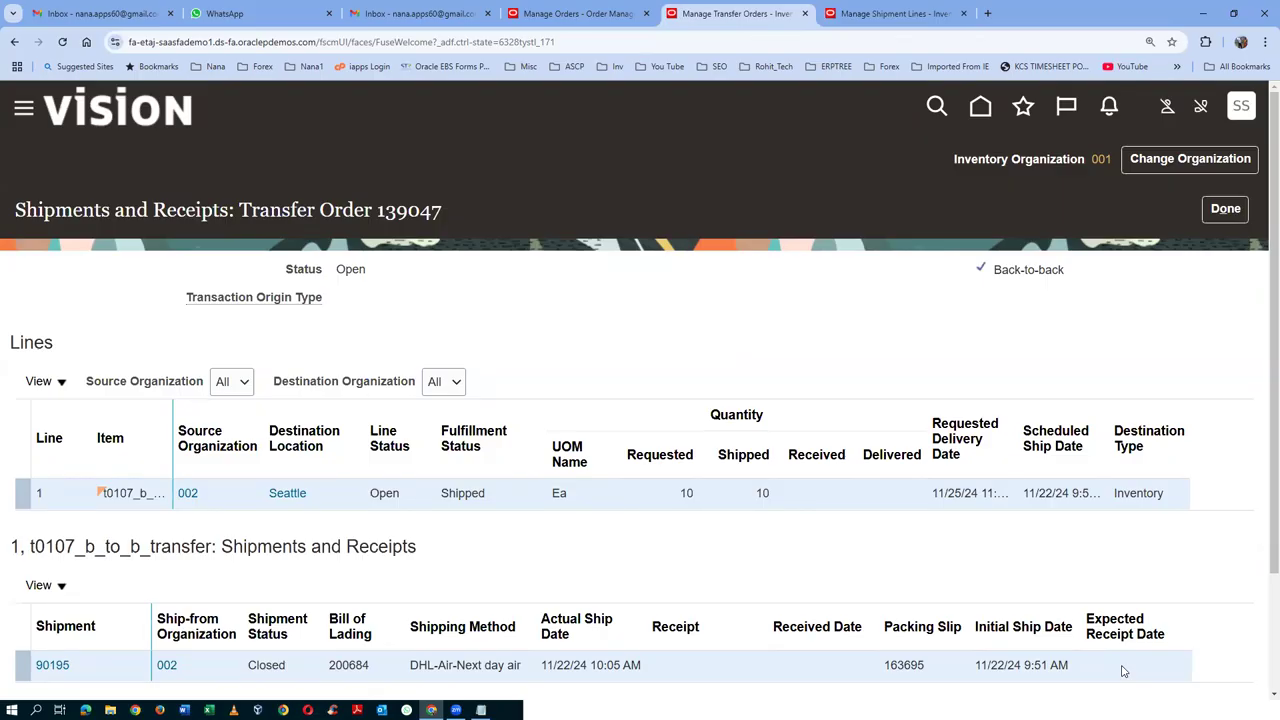
Duplicate the Manage Shipment Lines browser tab and open Scheduled Processes in the copy
left_click(905, 14)
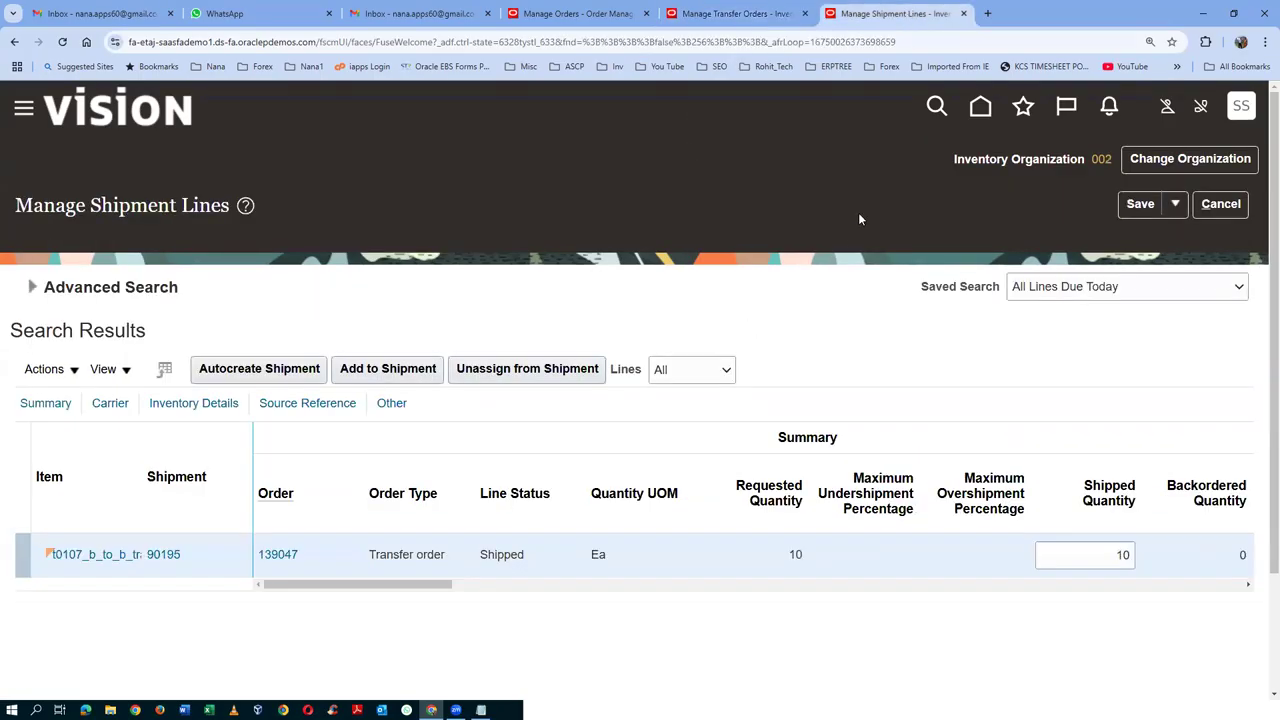
right_click(884, 10)
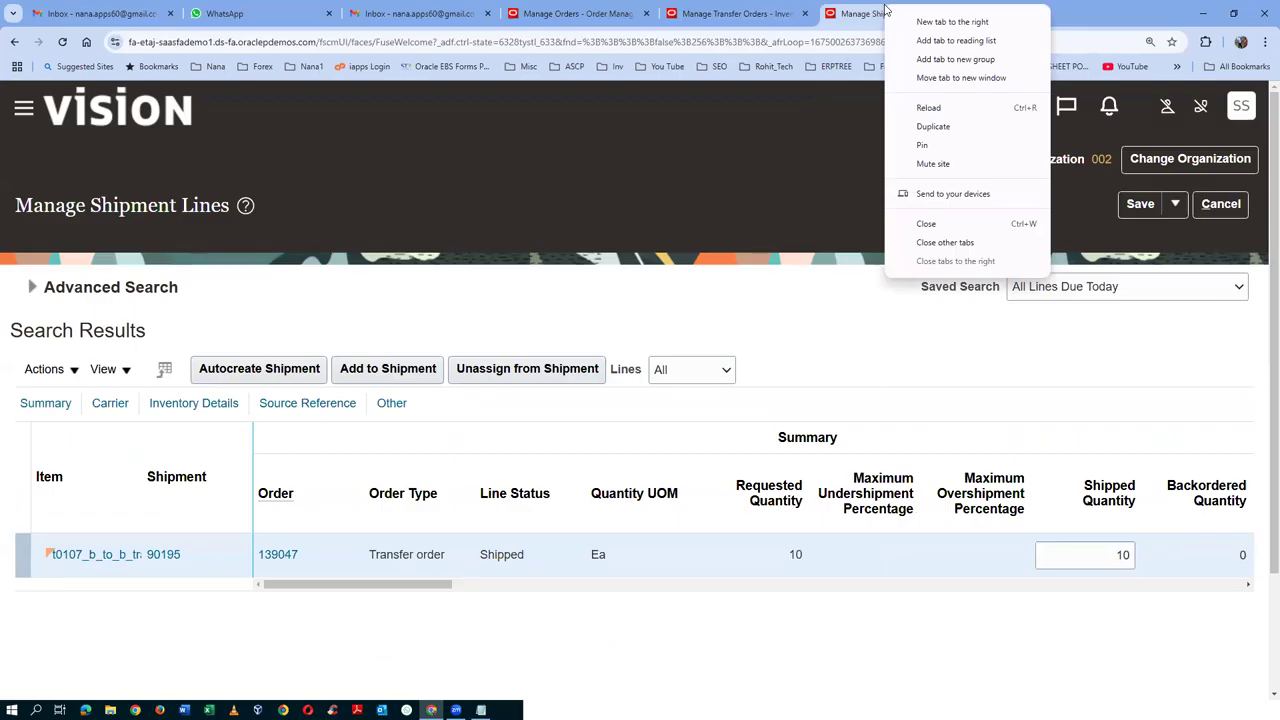
left_click(926, 127)
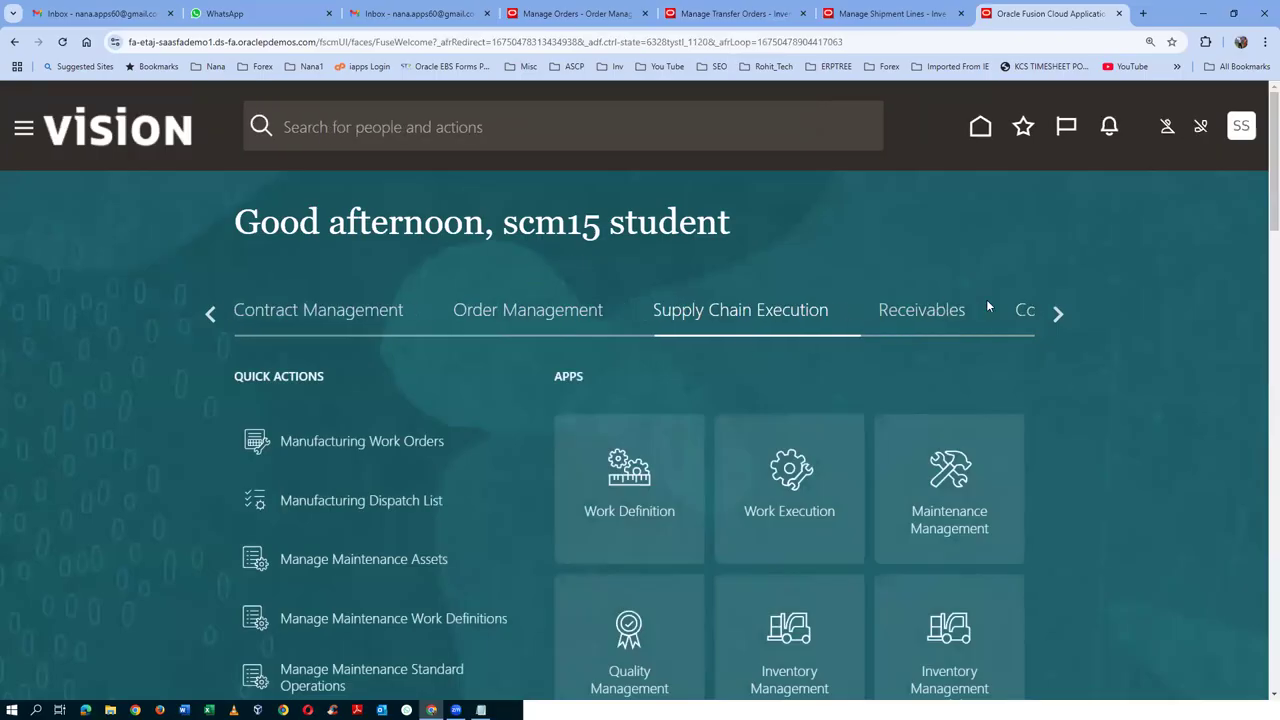
left_click(1058, 316)
left_click(1058, 316)
left_click(1058, 316)
left_click(1057, 316)
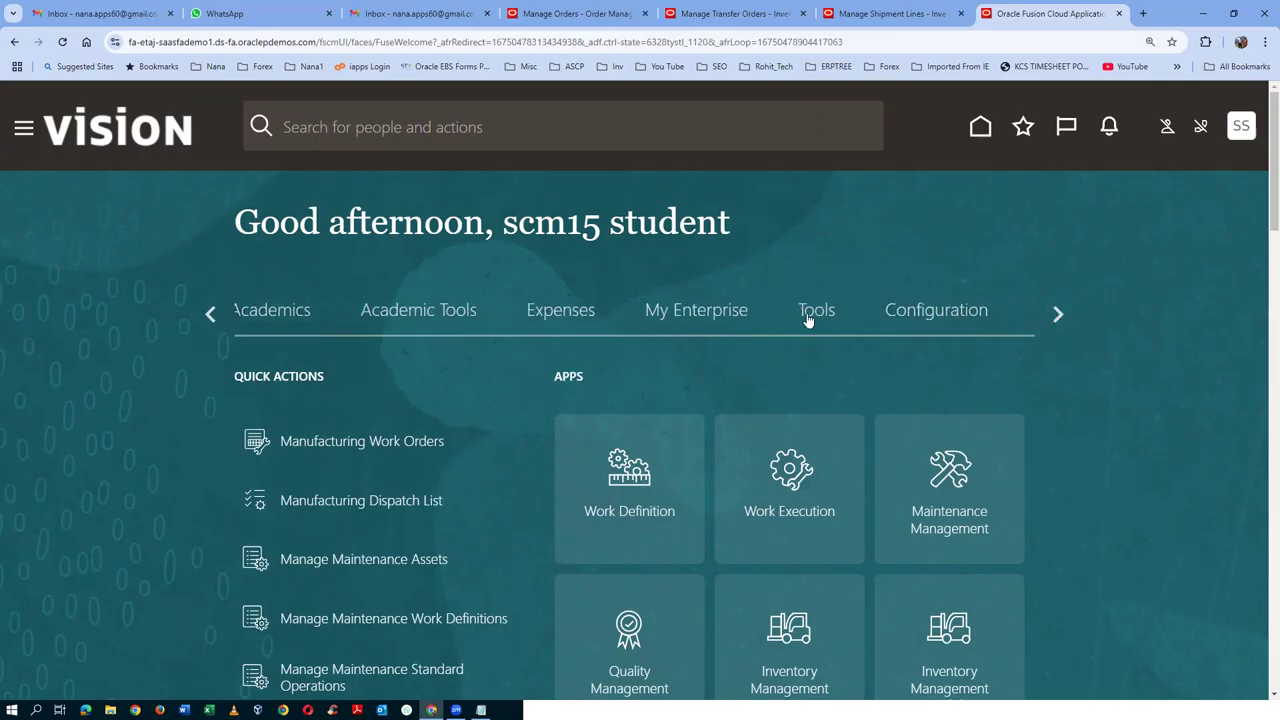
left_click(807, 315)
scroll(790, 370, "down", 1)
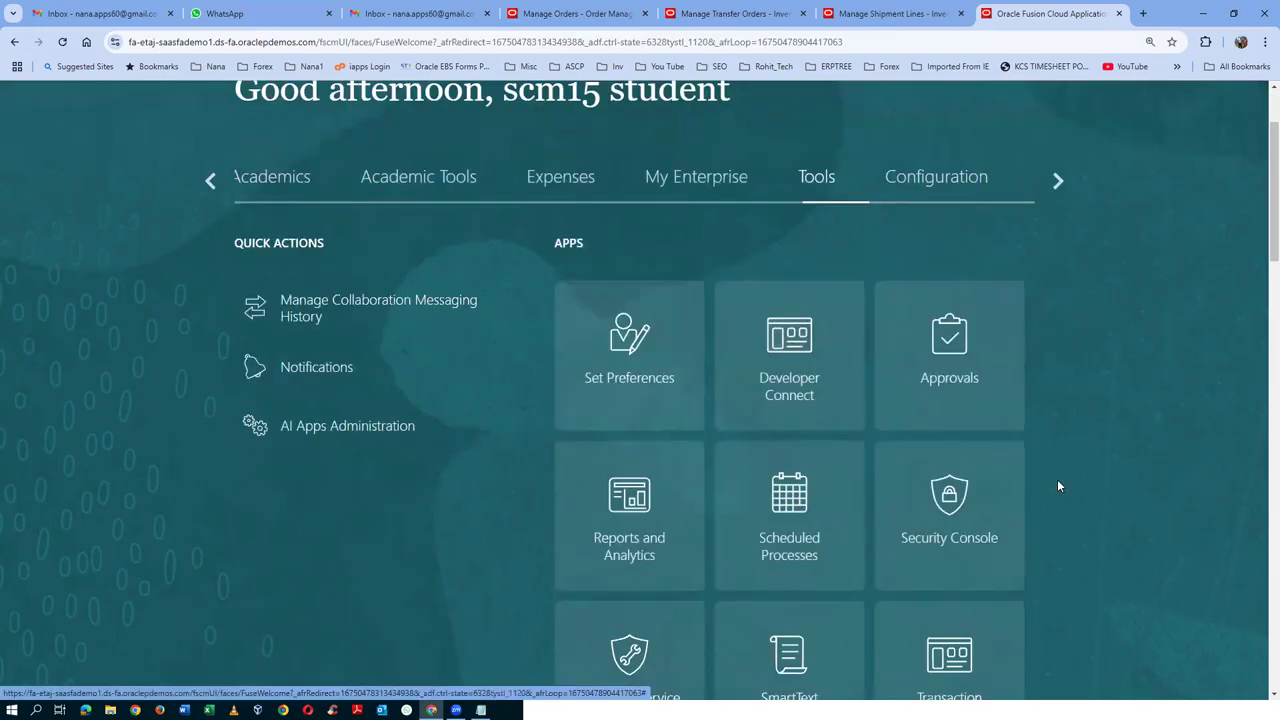
scroll(1042, 482, "down", 1)
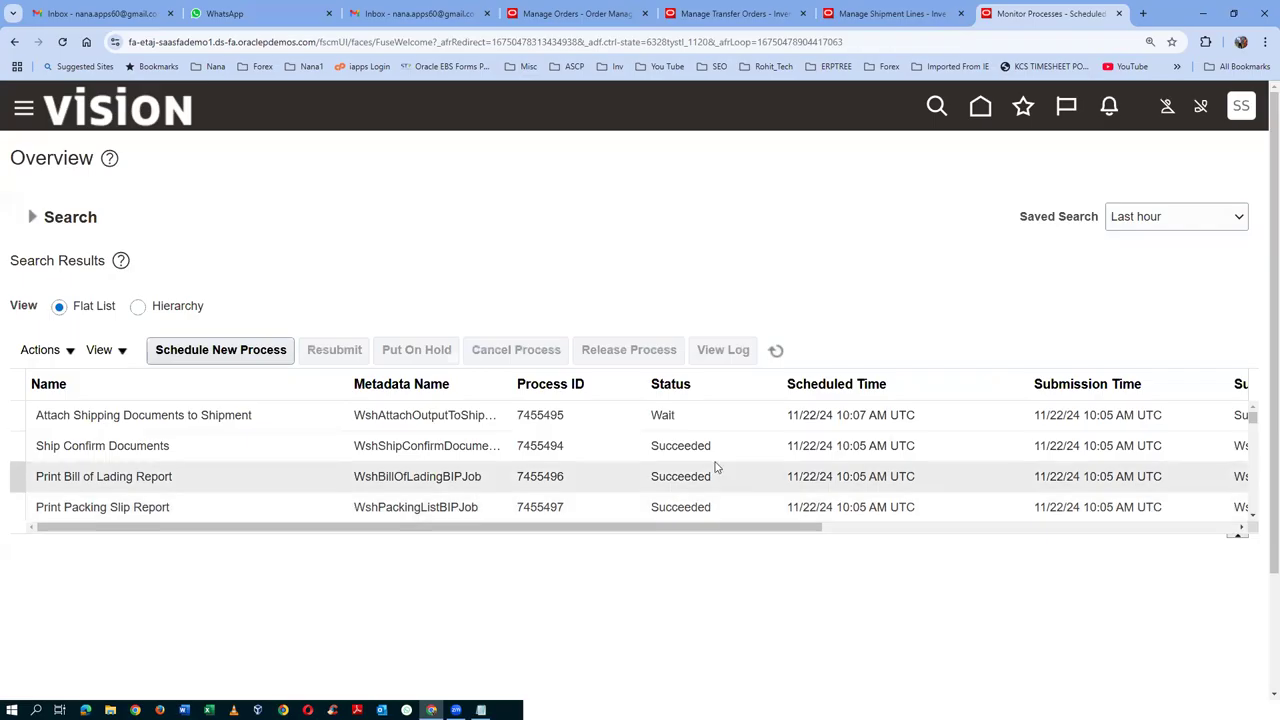
Refresh and enlarge the scheduled process list to examine the ship confirm jobs, and compare with the shipment line
left_click(775, 350)
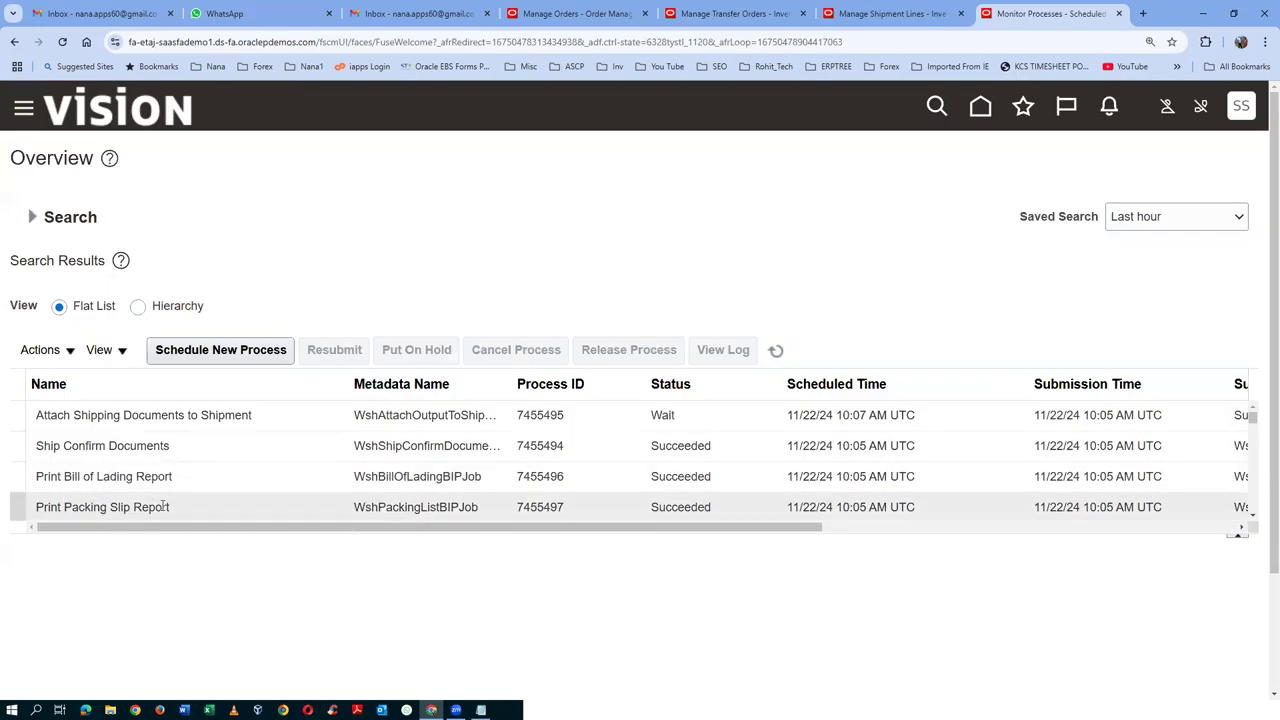
left_click_drag(182, 535, 181, 632)
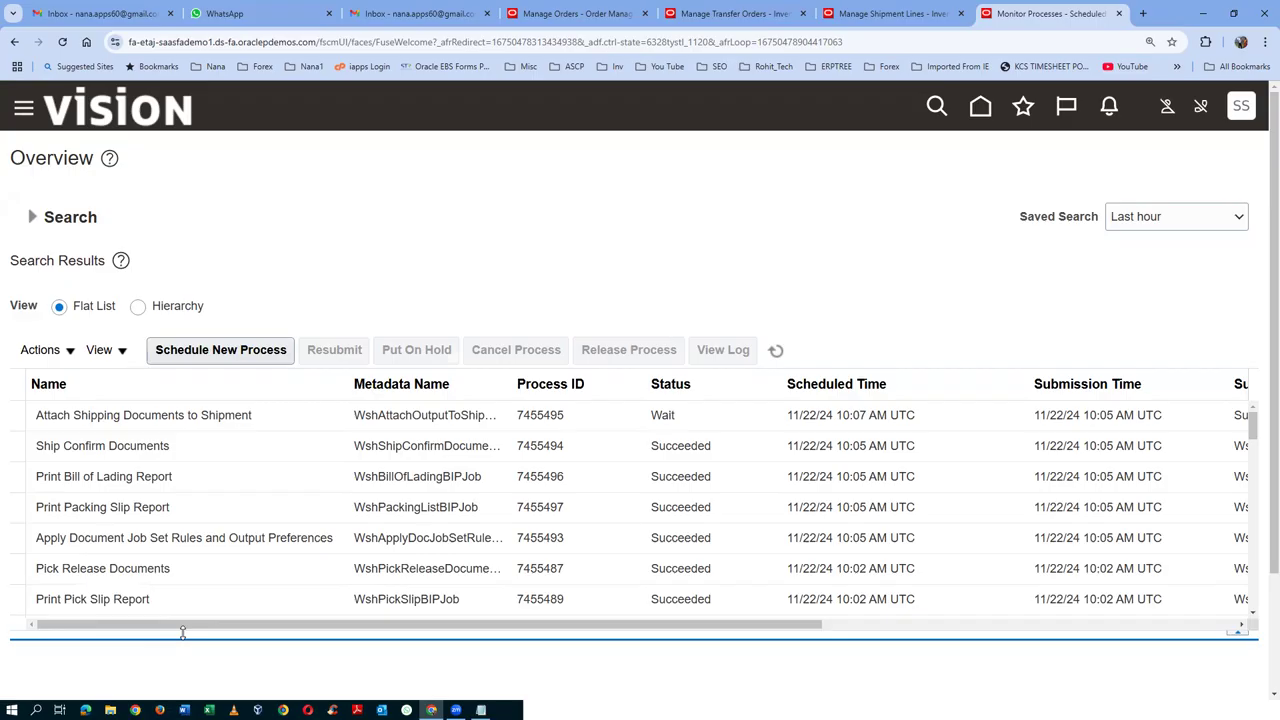
left_click_drag(180, 632, 197, 662)
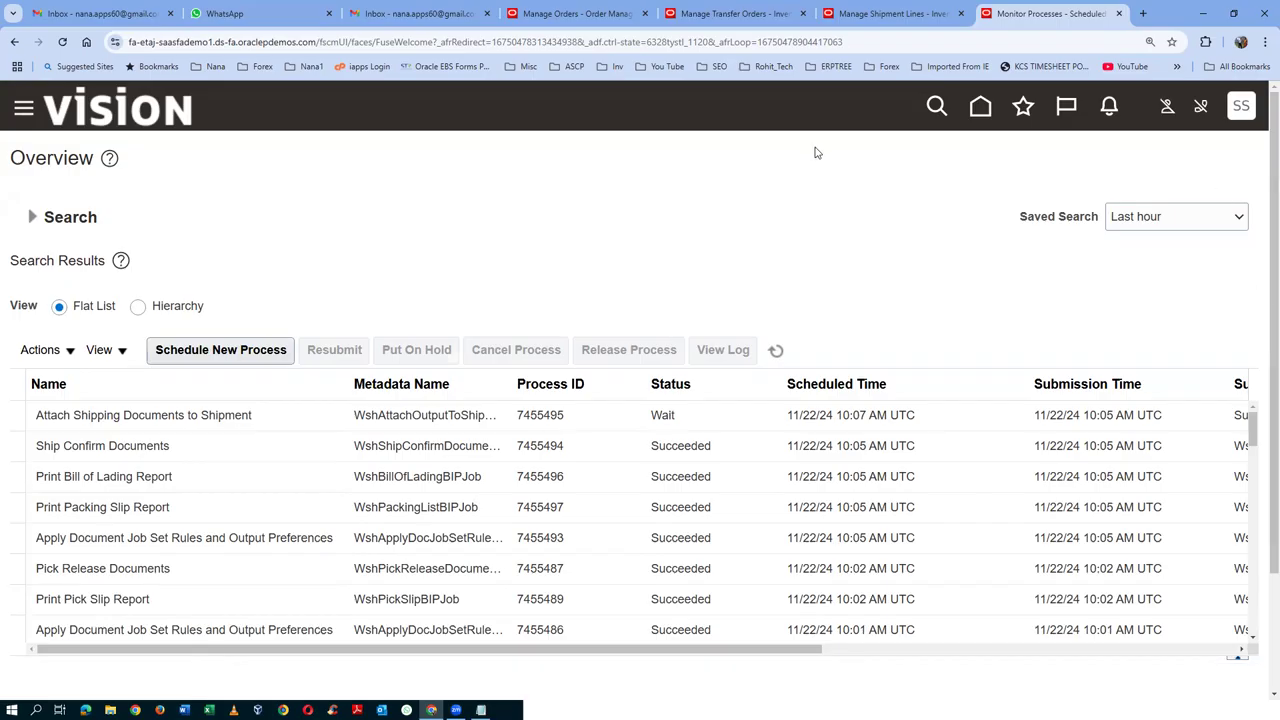
left_click(870, 17)
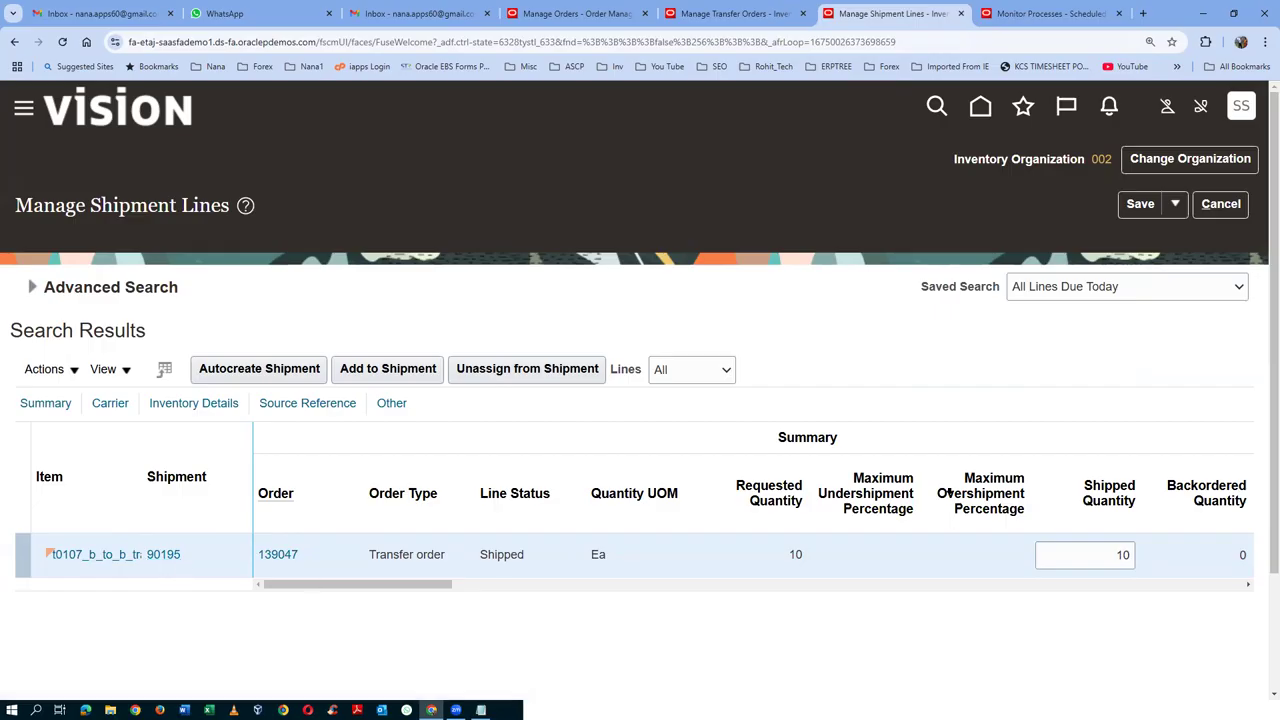
left_click(1046, 26)
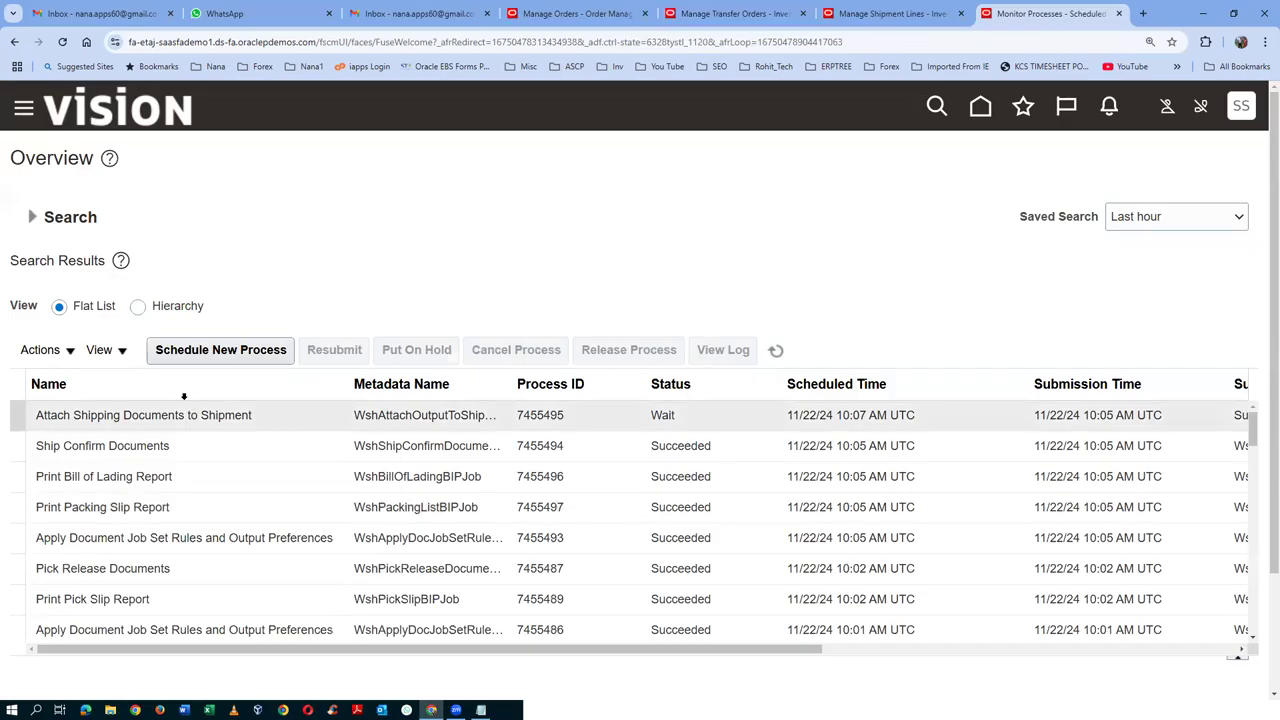
Schedule a new process of type Job named Send Shipment Advice and open its process details
left_click(210, 350)
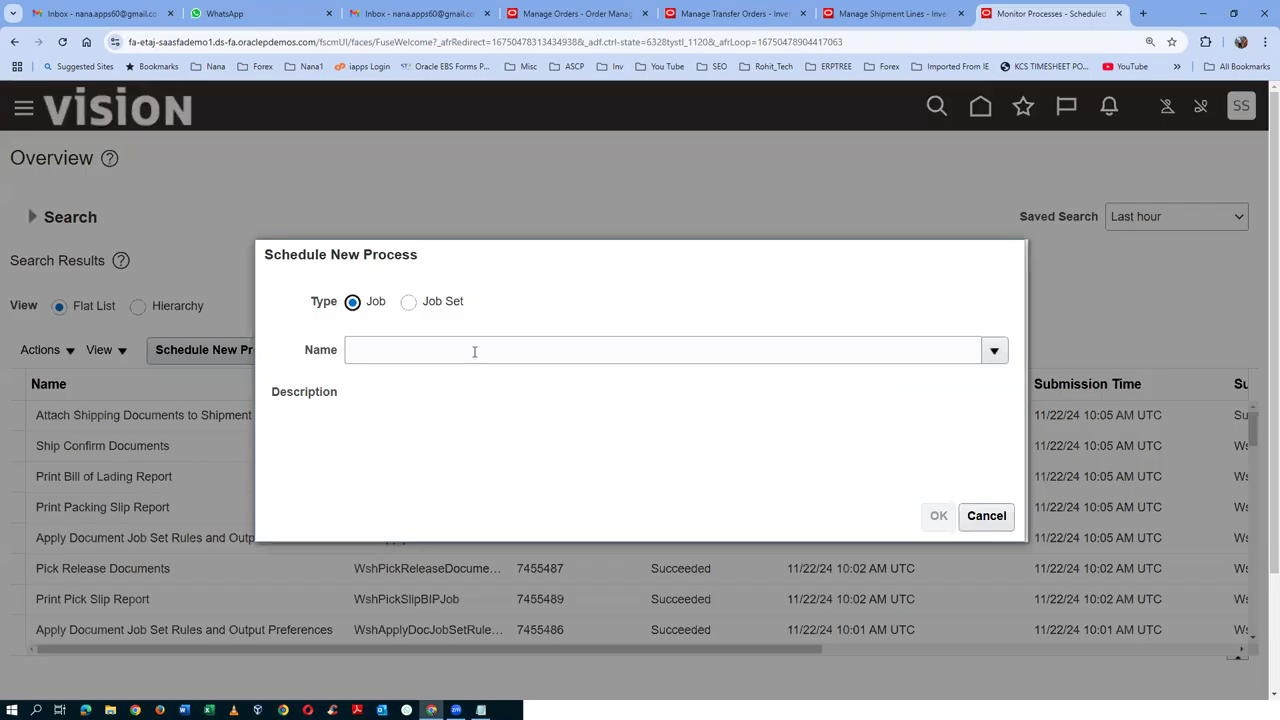
left_click(474, 350)
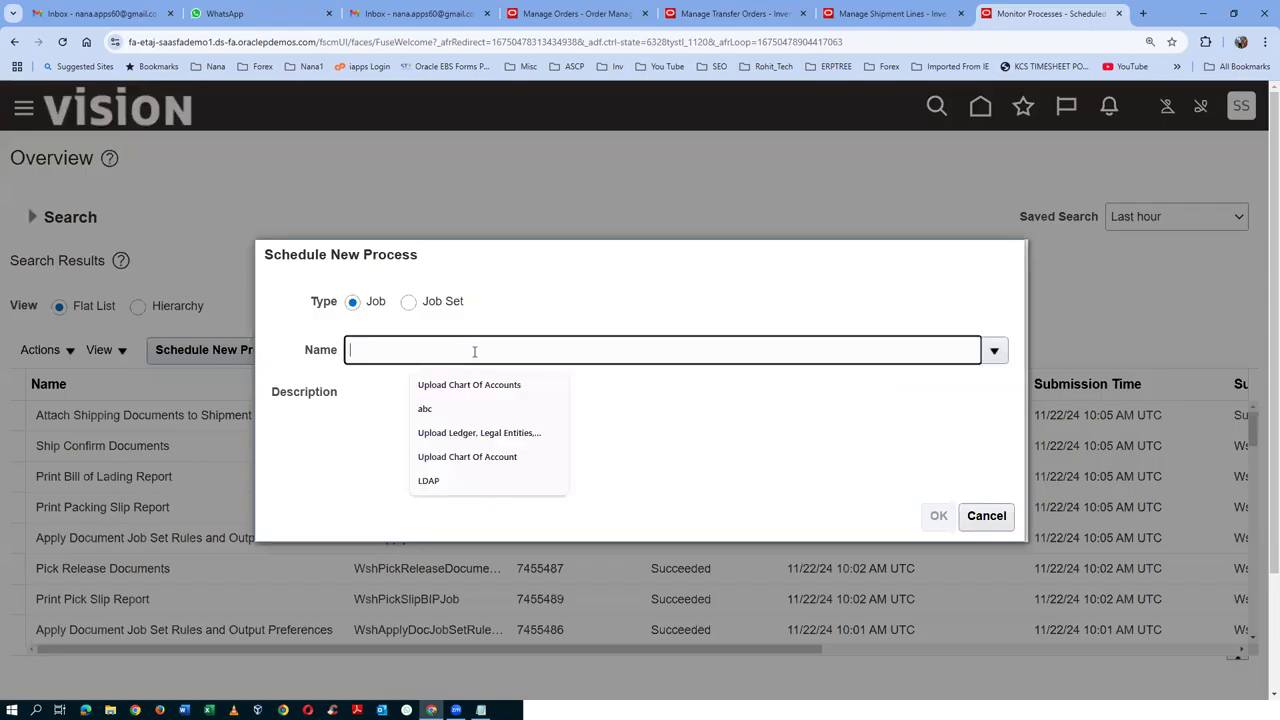
type("send")
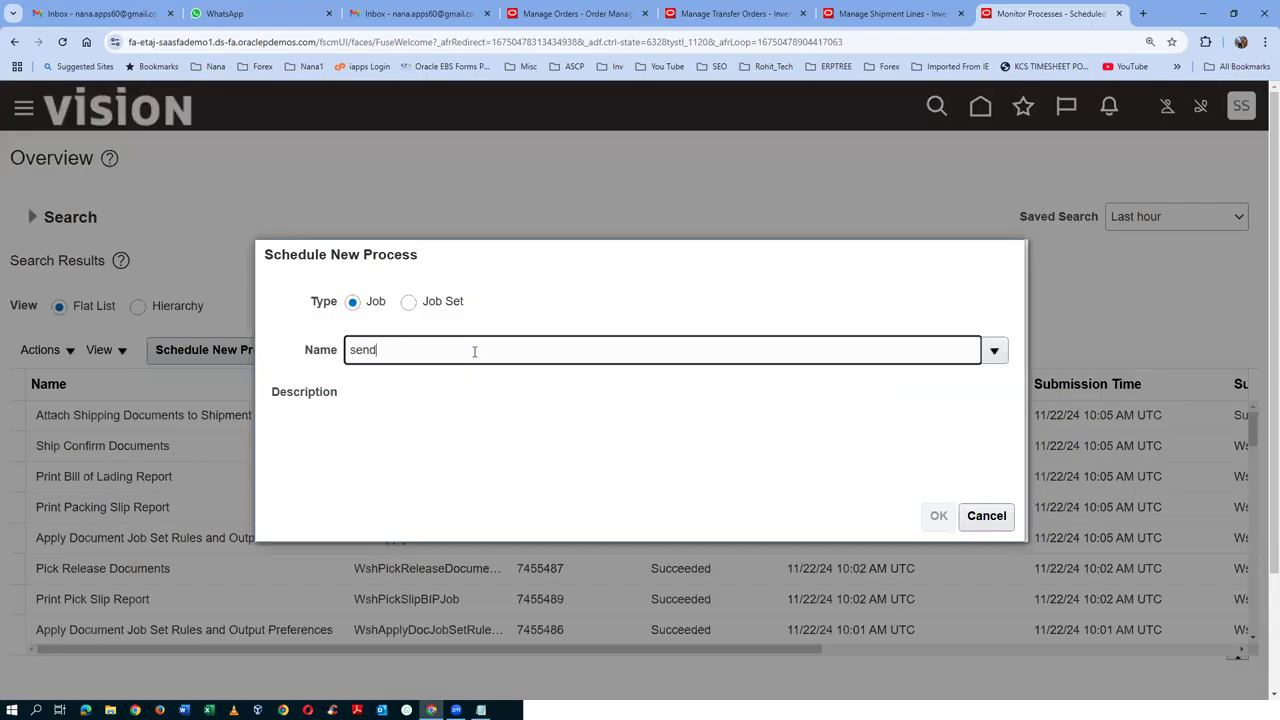
type("%ship%advice%")
key("Tab")
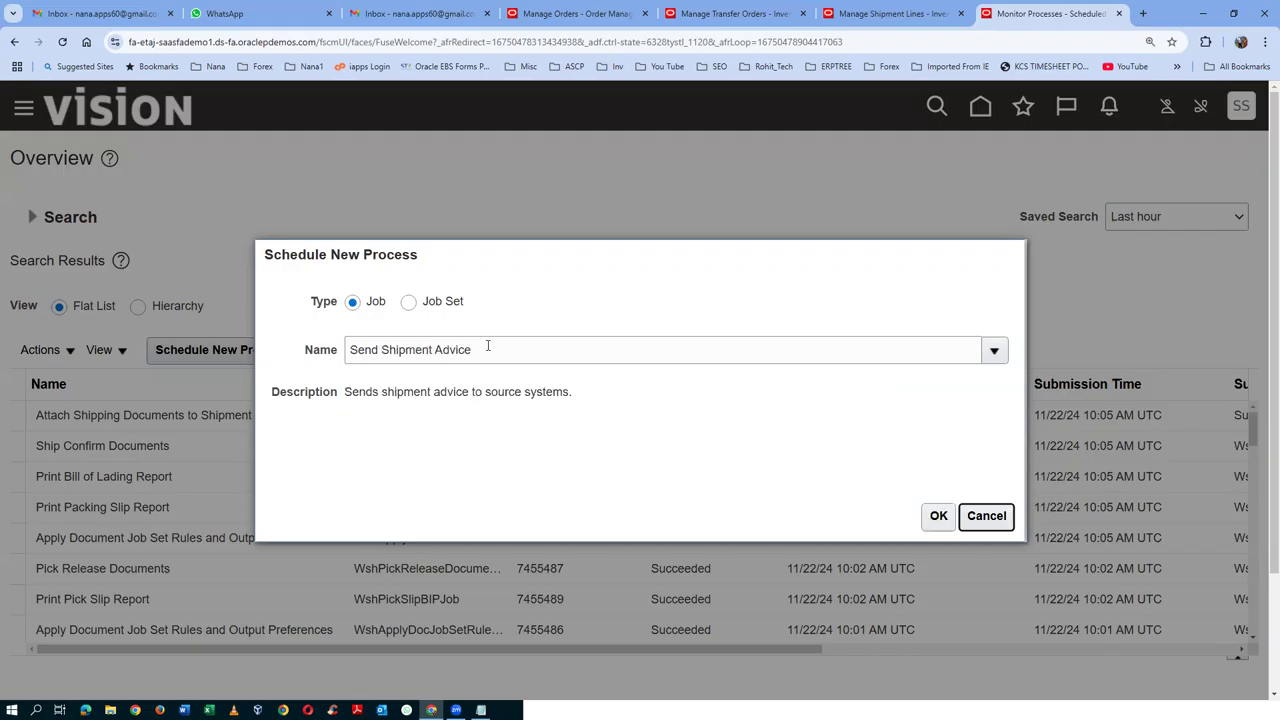
left_click(936, 515)
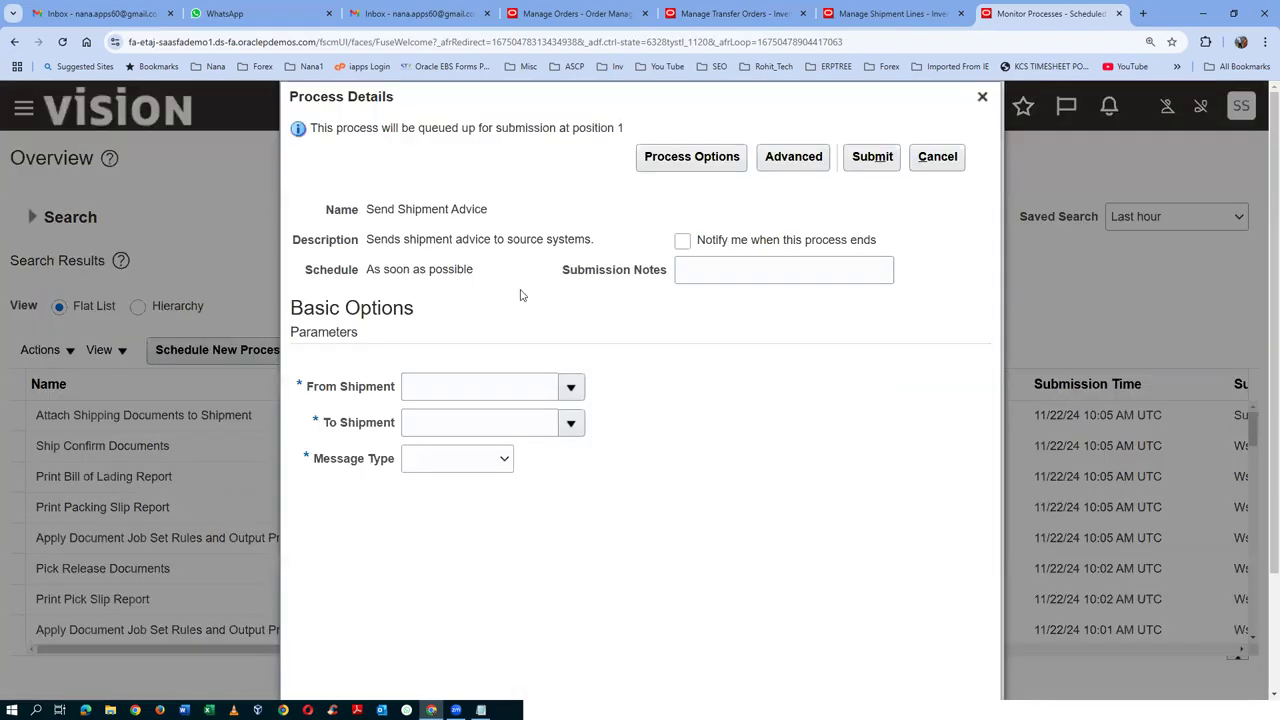
Look up the transfer order's shipment number and set both From Shipment and To Shipment to 90195
left_click(485, 393)
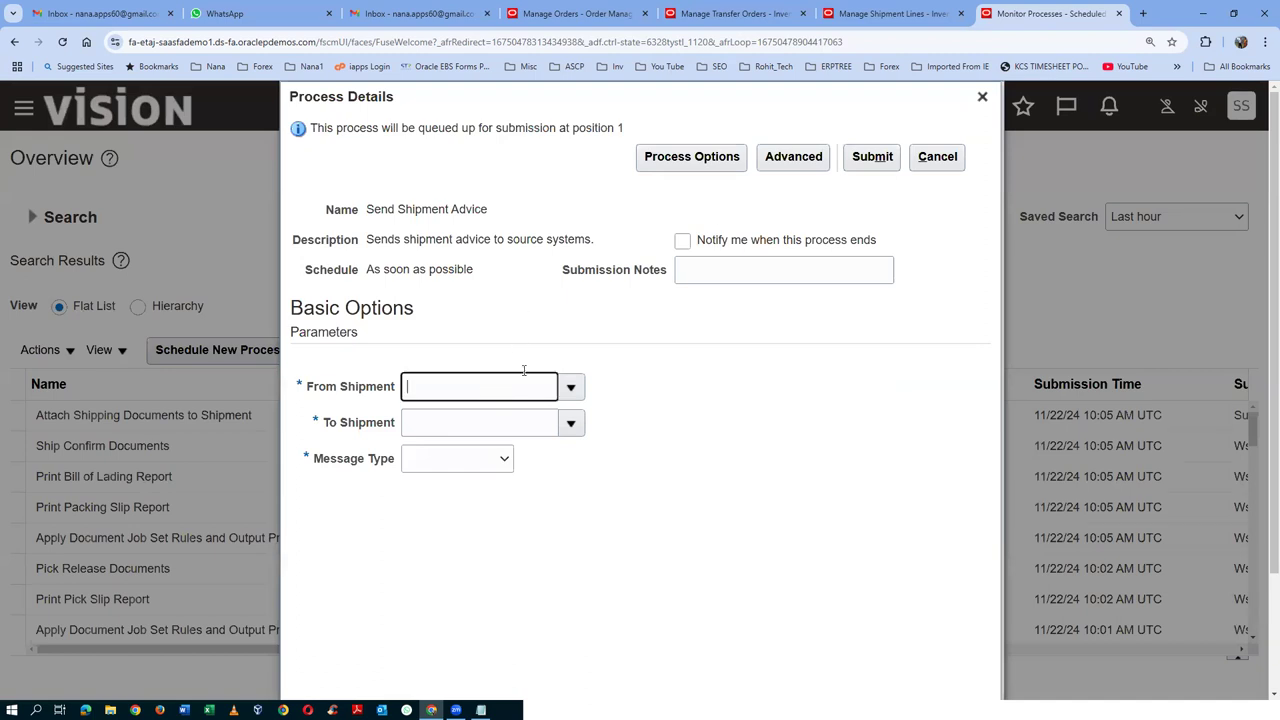
left_click(735, 14)
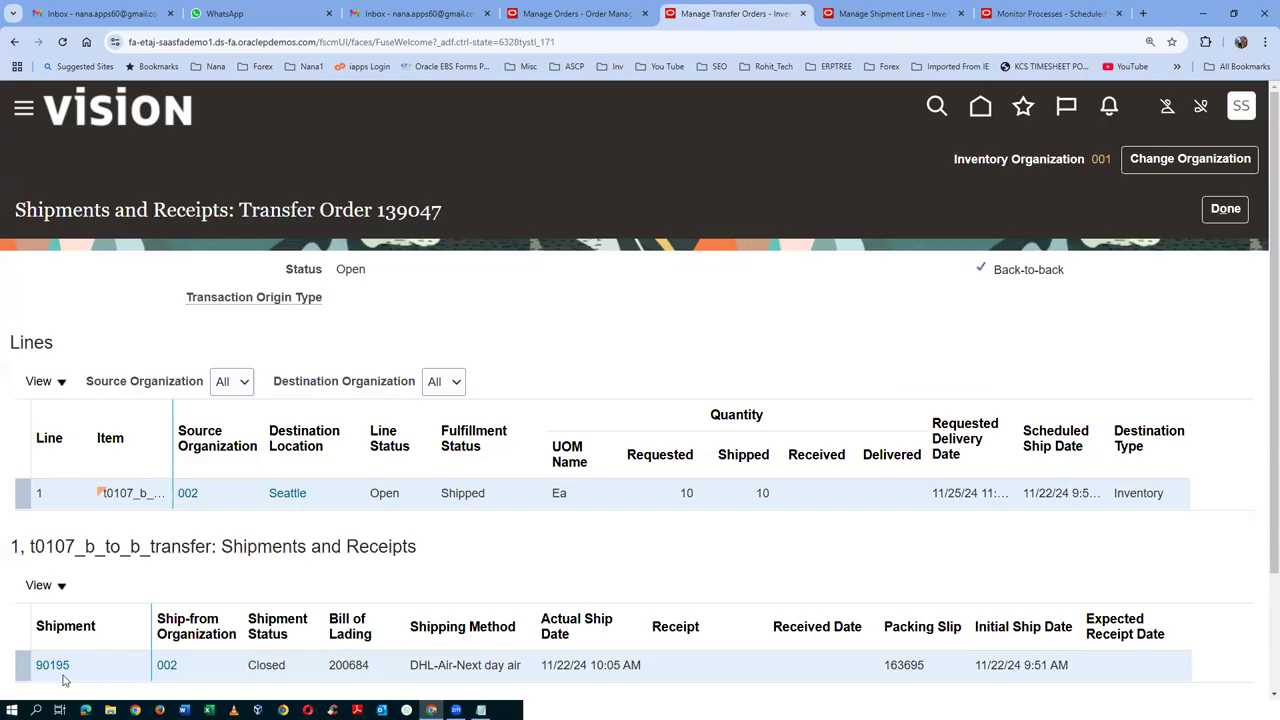
left_click(1010, 13)
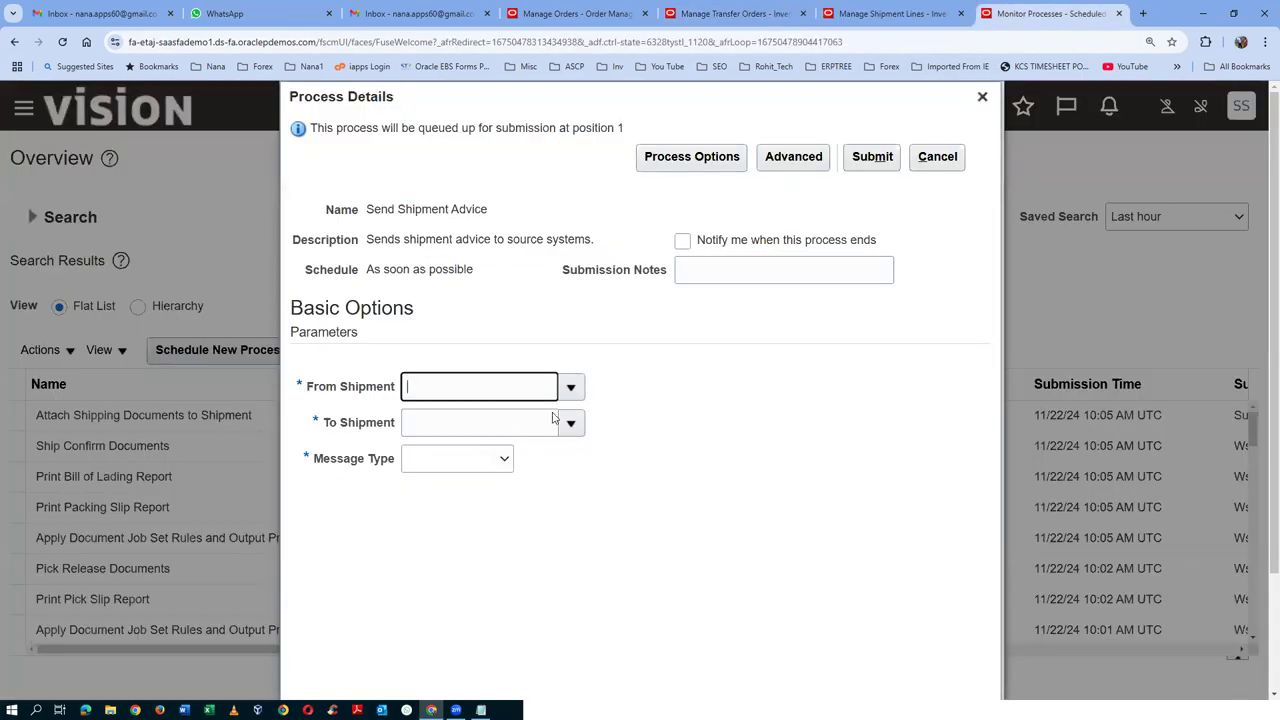
type("90195")
key("Tab")
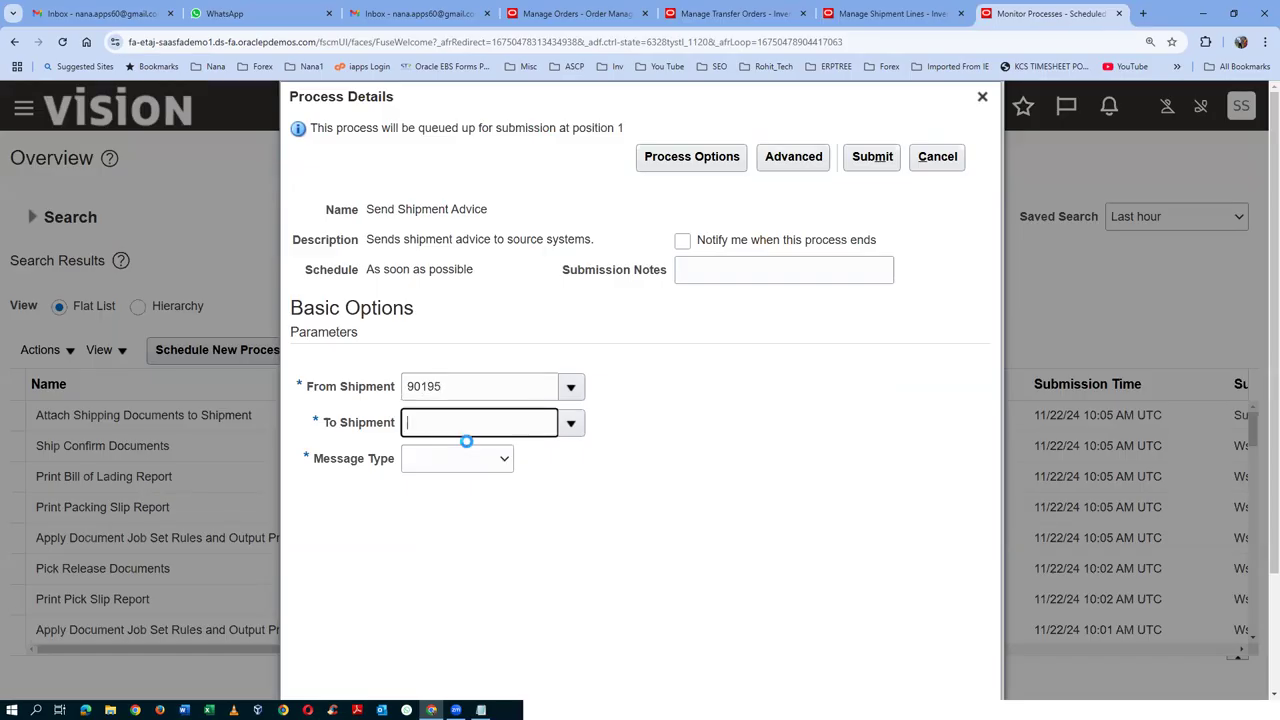
type("90195")
key("Tab")
Set the message type to Both, submit the Send Shipment Advice process, and acknowledge the confirmation
left_click(463, 467)
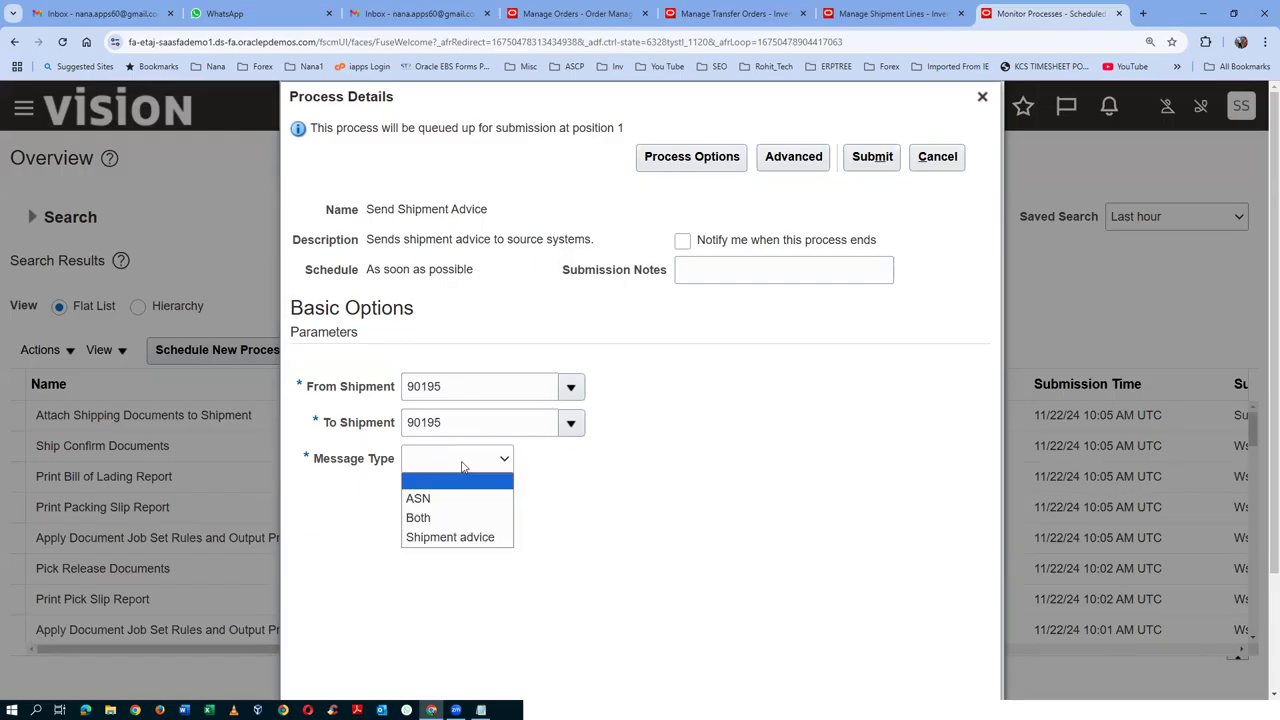
left_click(445, 518)
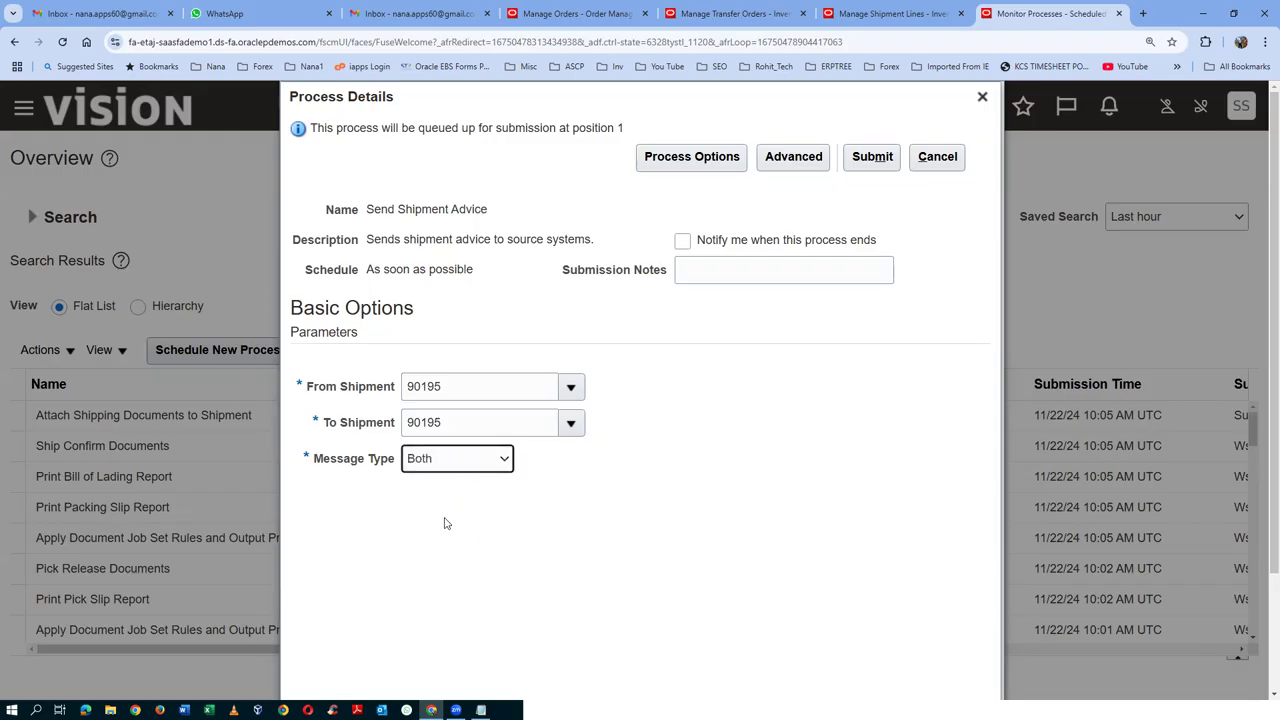
left_click(466, 470)
left_click(466, 472)
left_click(870, 157)
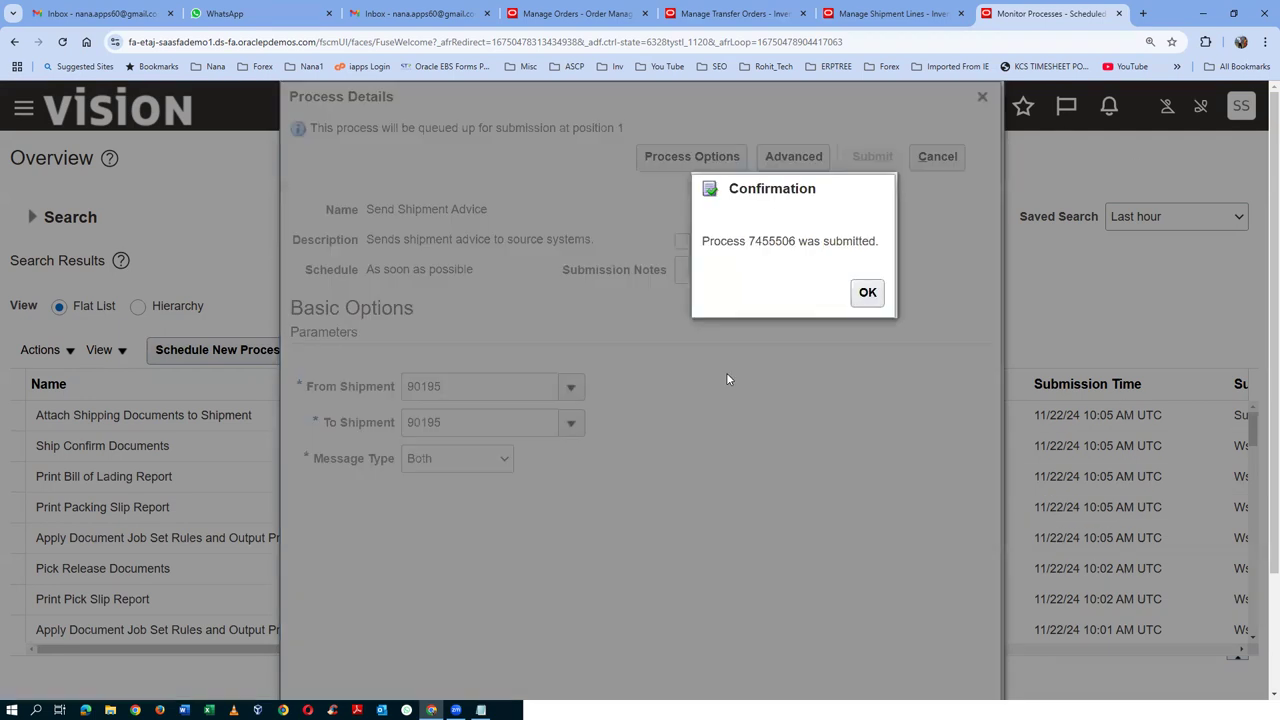
left_click(867, 294)
Refresh the process list and recheck the status of the transfer order and its shipment line
left_click(775, 352)
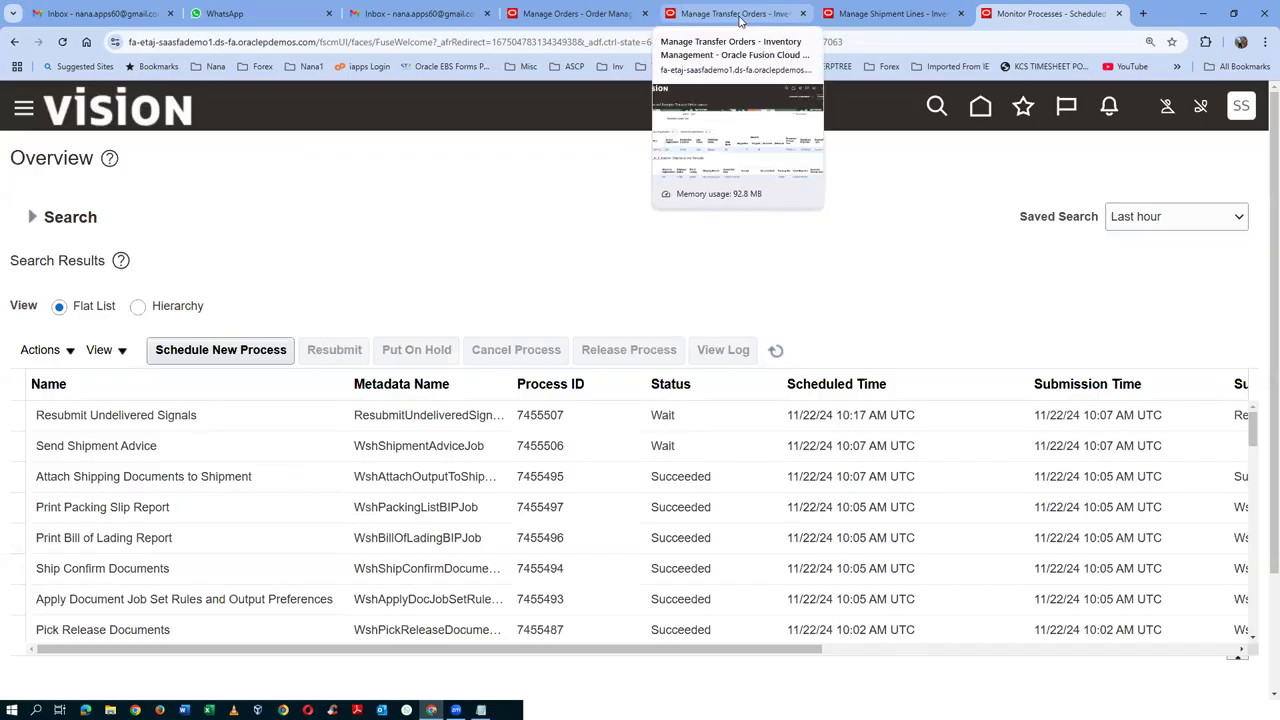
left_click(740, 14)
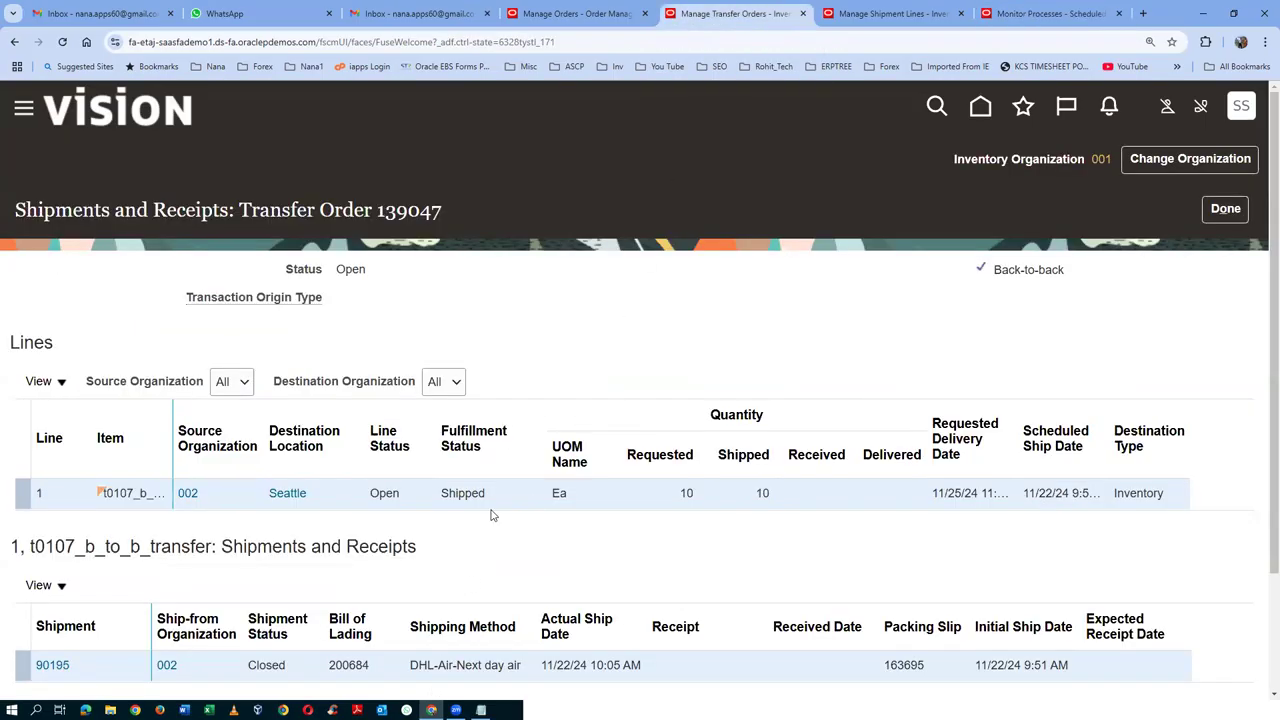
left_click(880, 16)
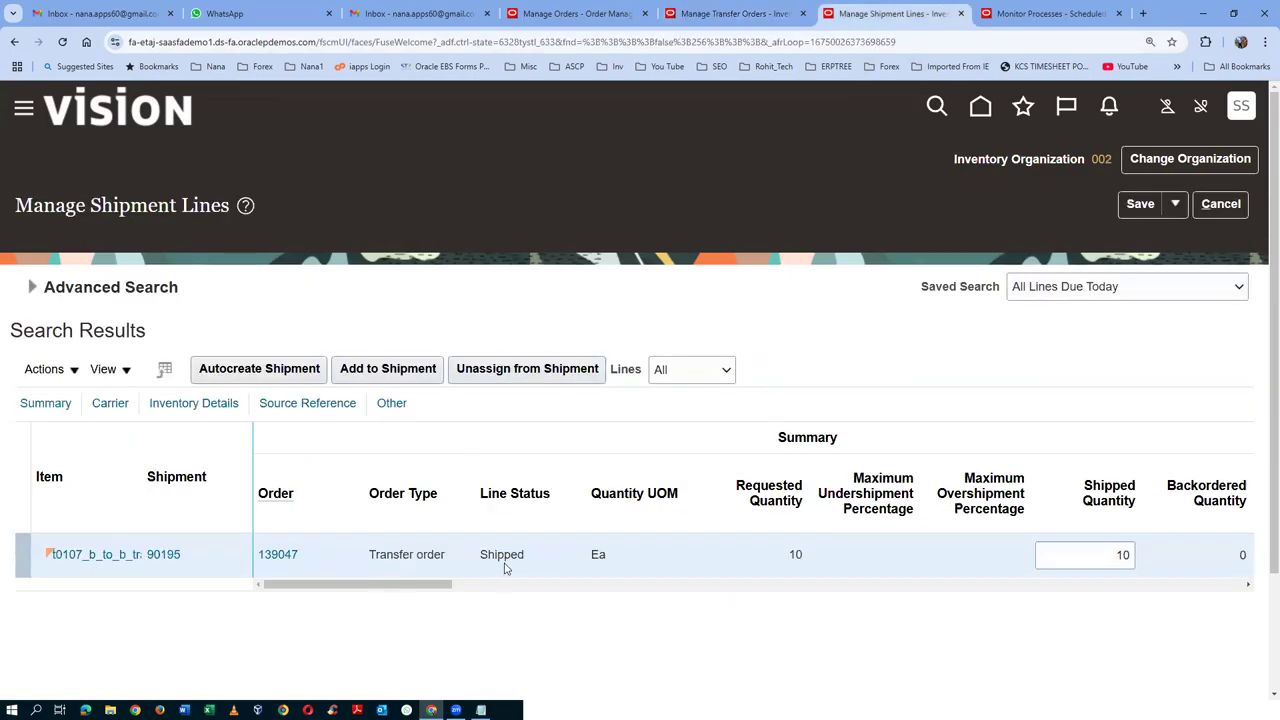
Refresh the scheduled process list until the status of the Send Shipment Advice run updates
left_click(1043, 16)
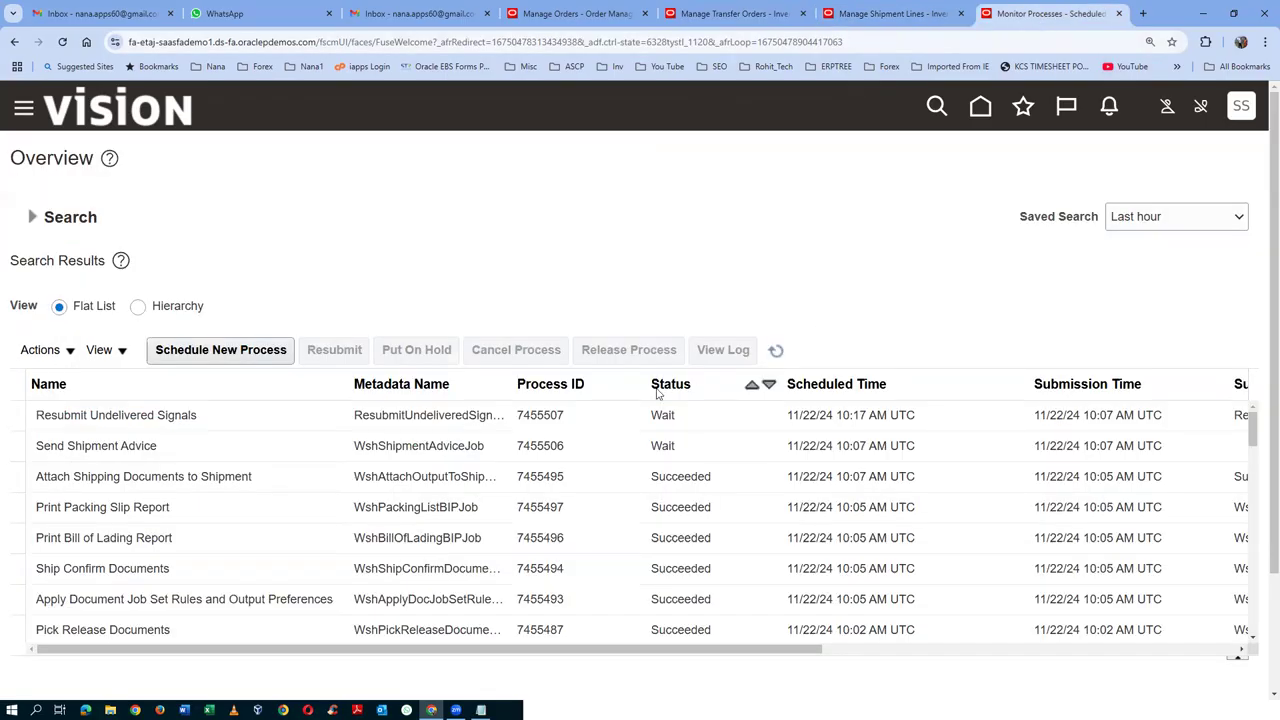
left_click(775, 350)
left_click(775, 350)
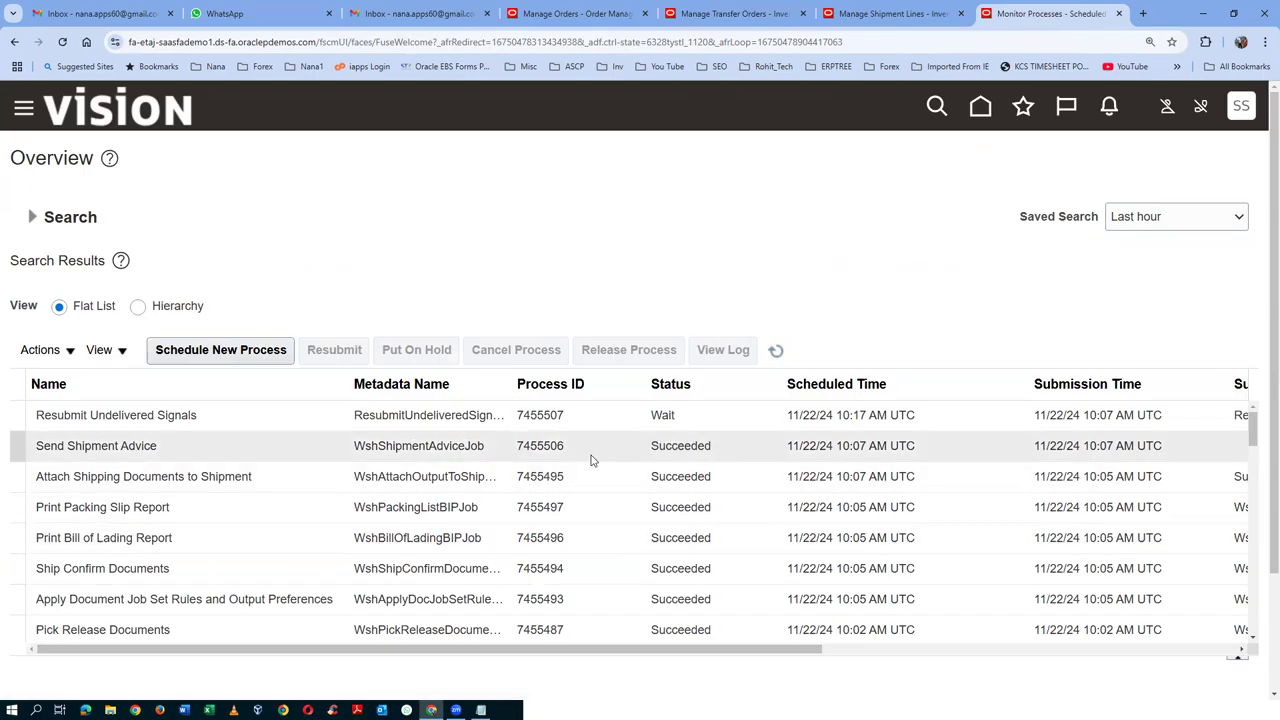
left_click(775, 350)
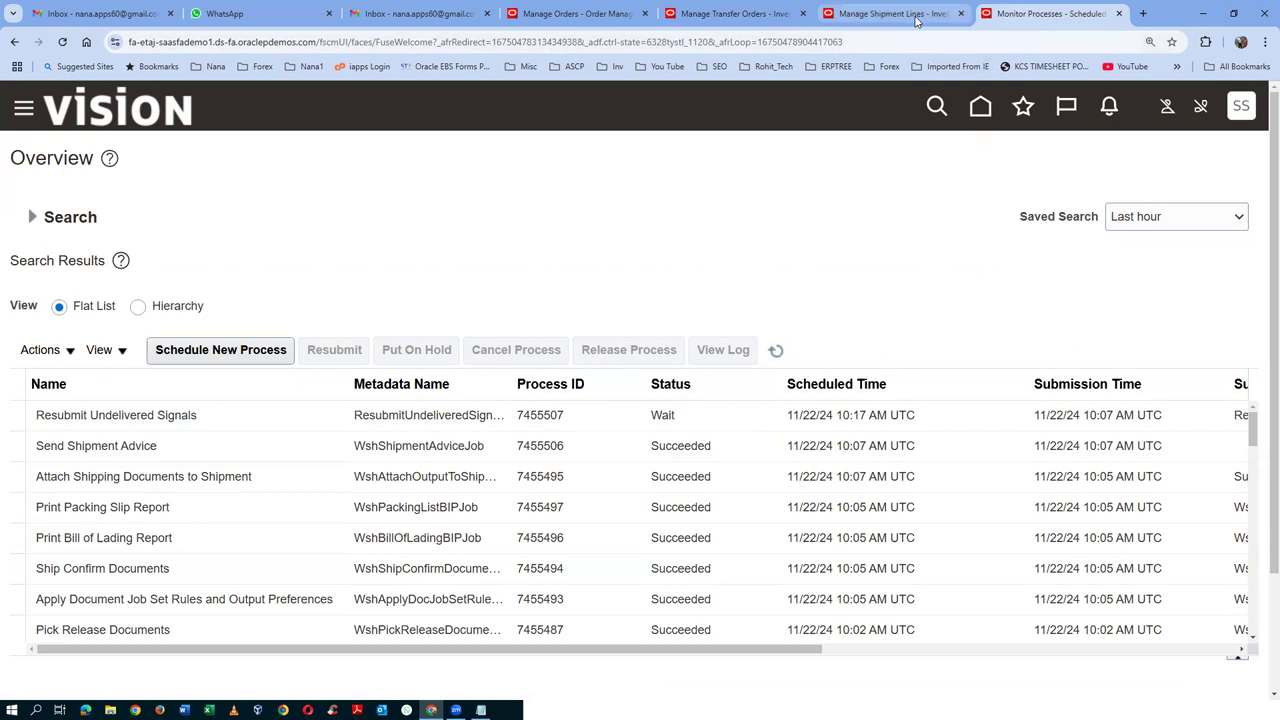
Rerun the shipment line search for the transfer order, review the line's details, and close them
left_click(913, 16)
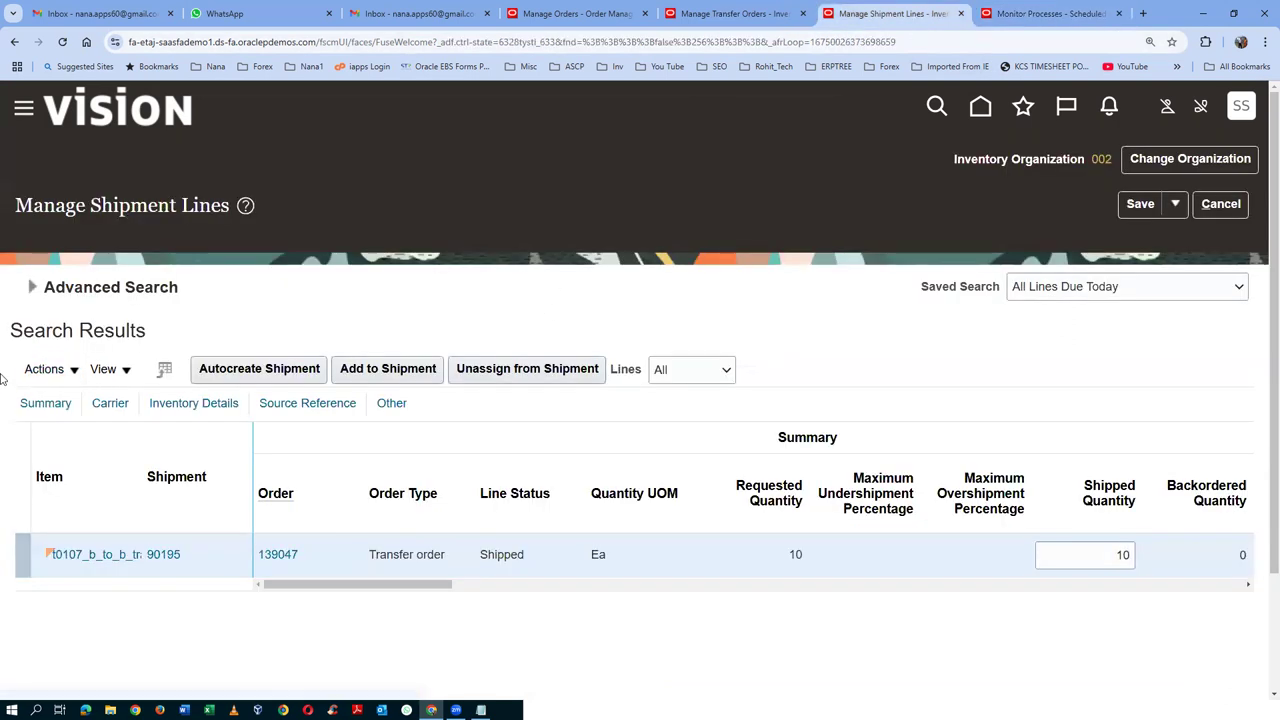
left_click(33, 289)
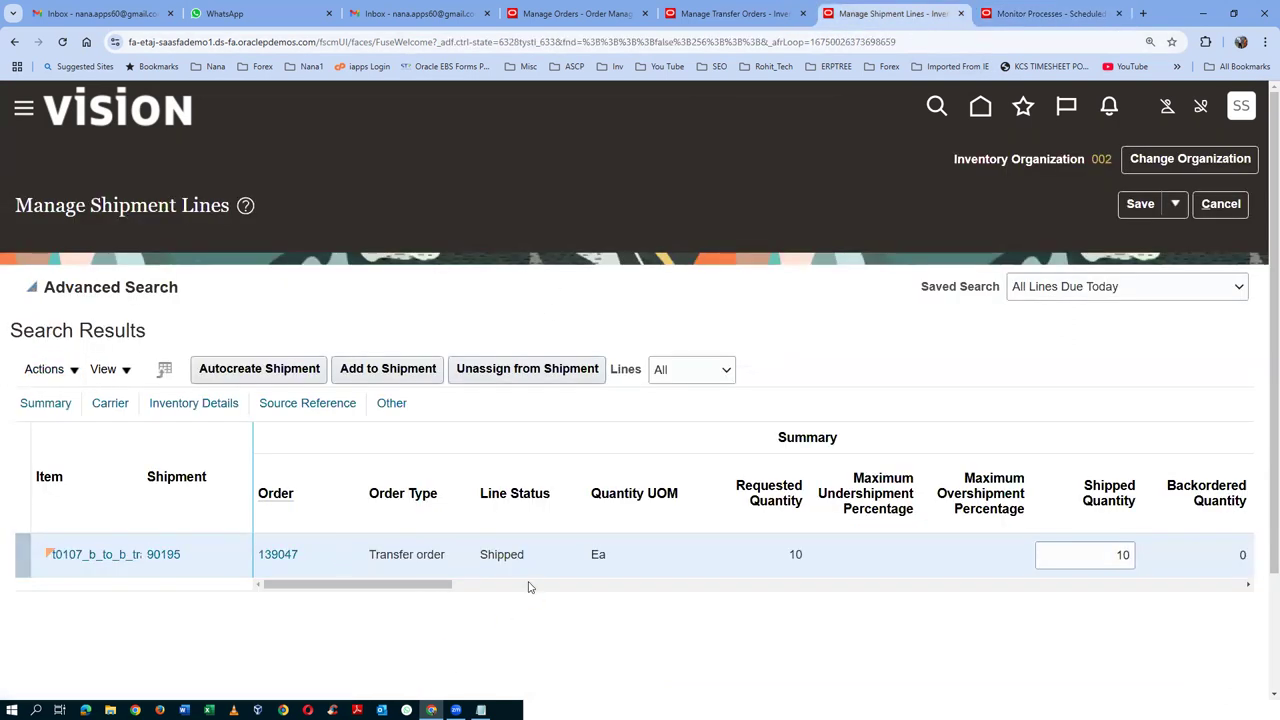
left_click(946, 476)
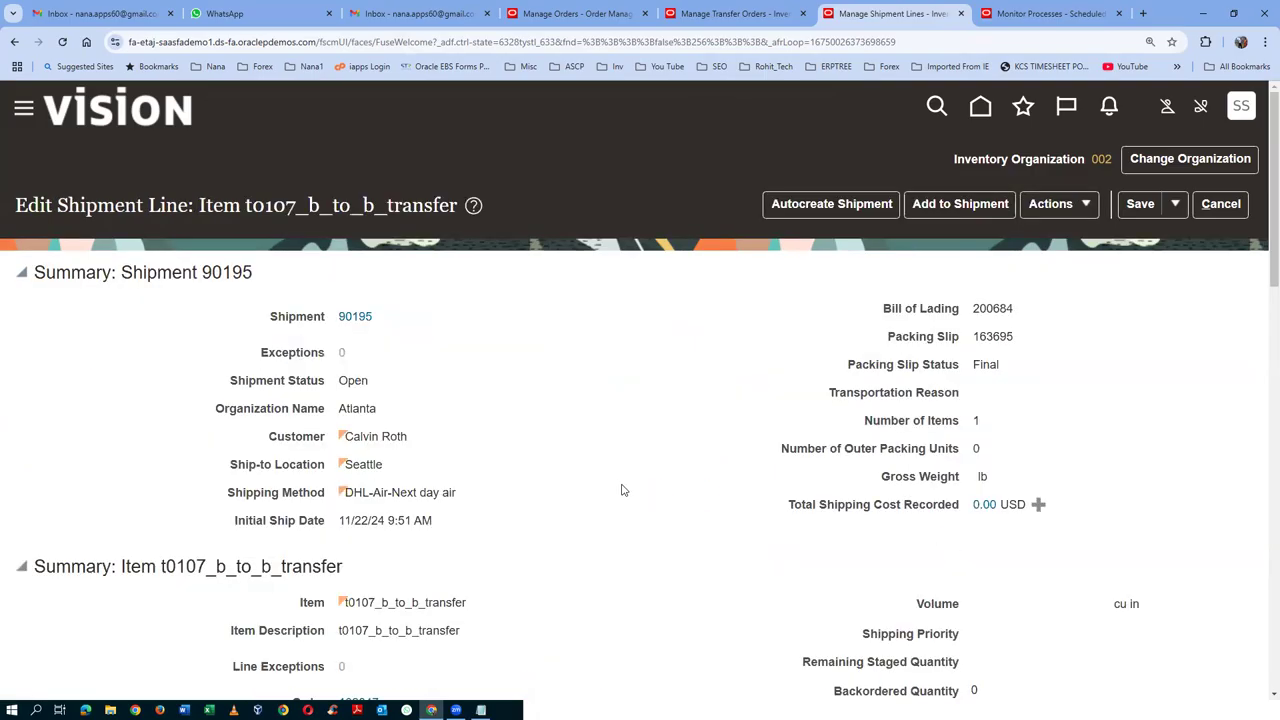
scroll(620, 491, "down", 3)
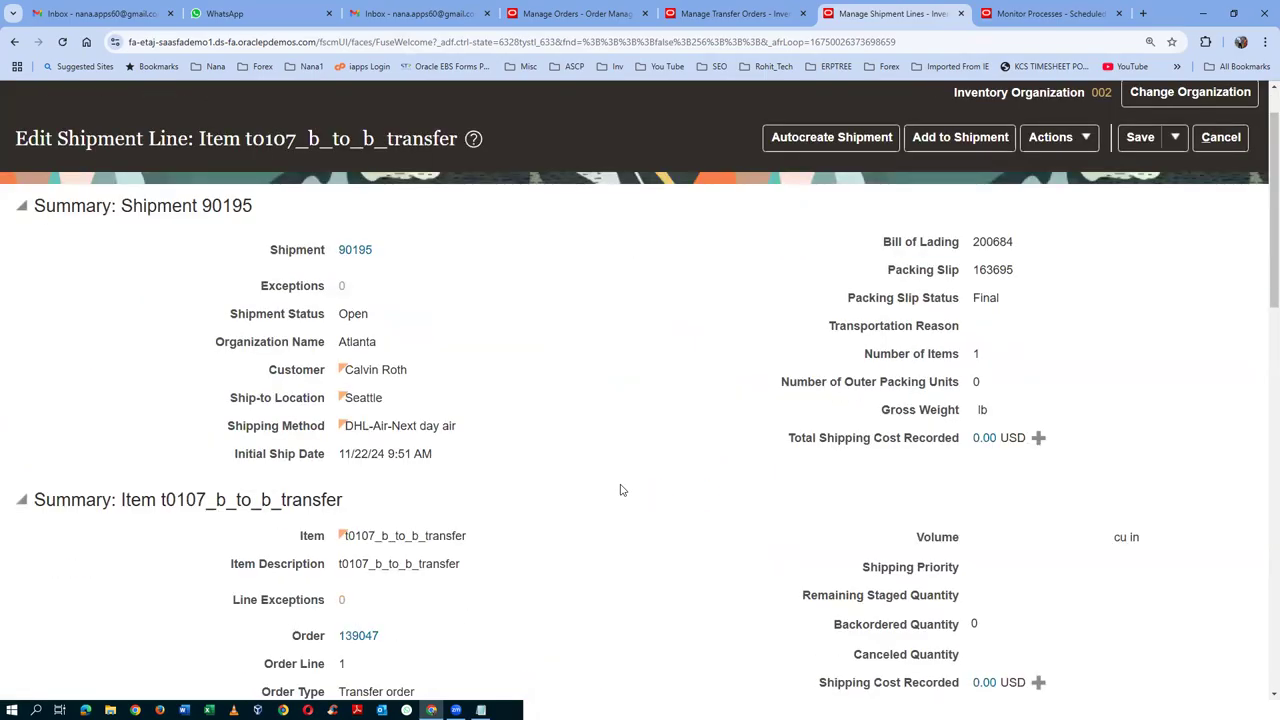
scroll(620, 491, "up", 3)
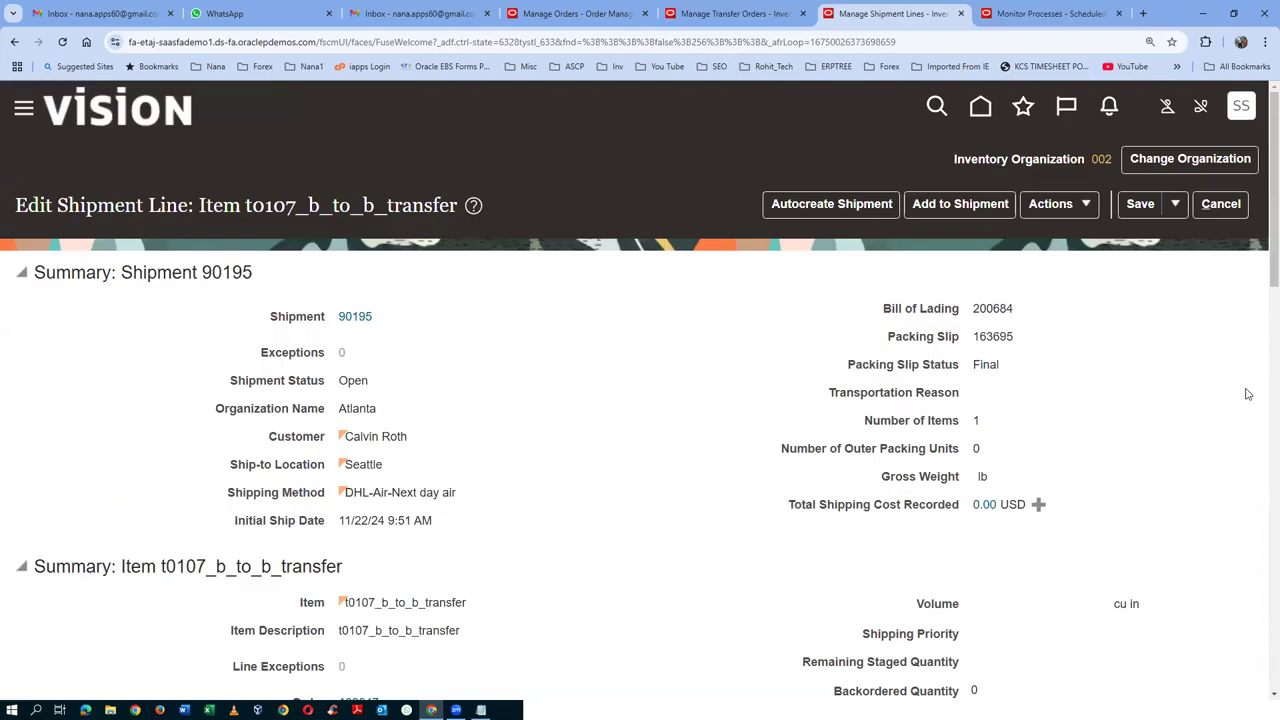
left_click(1221, 203)
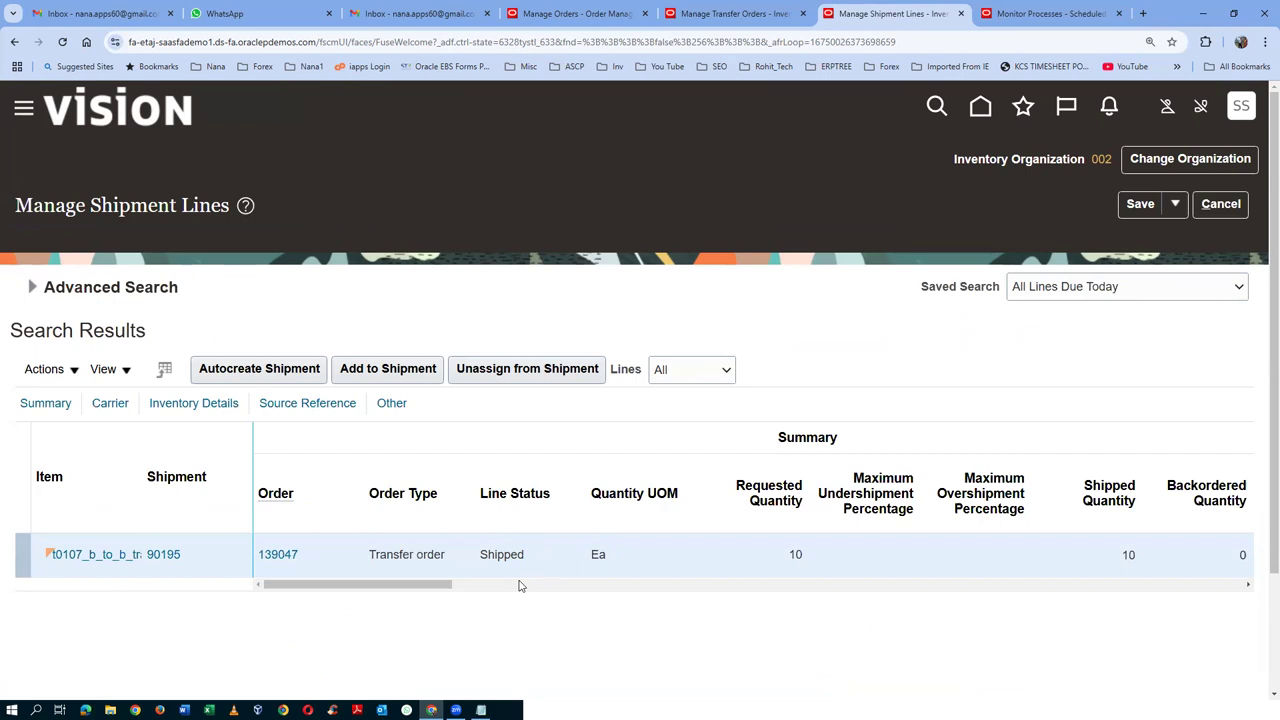
Schedule a new process of type Job named Manage Shipment Interface and open its process details
left_click(1050, 14)
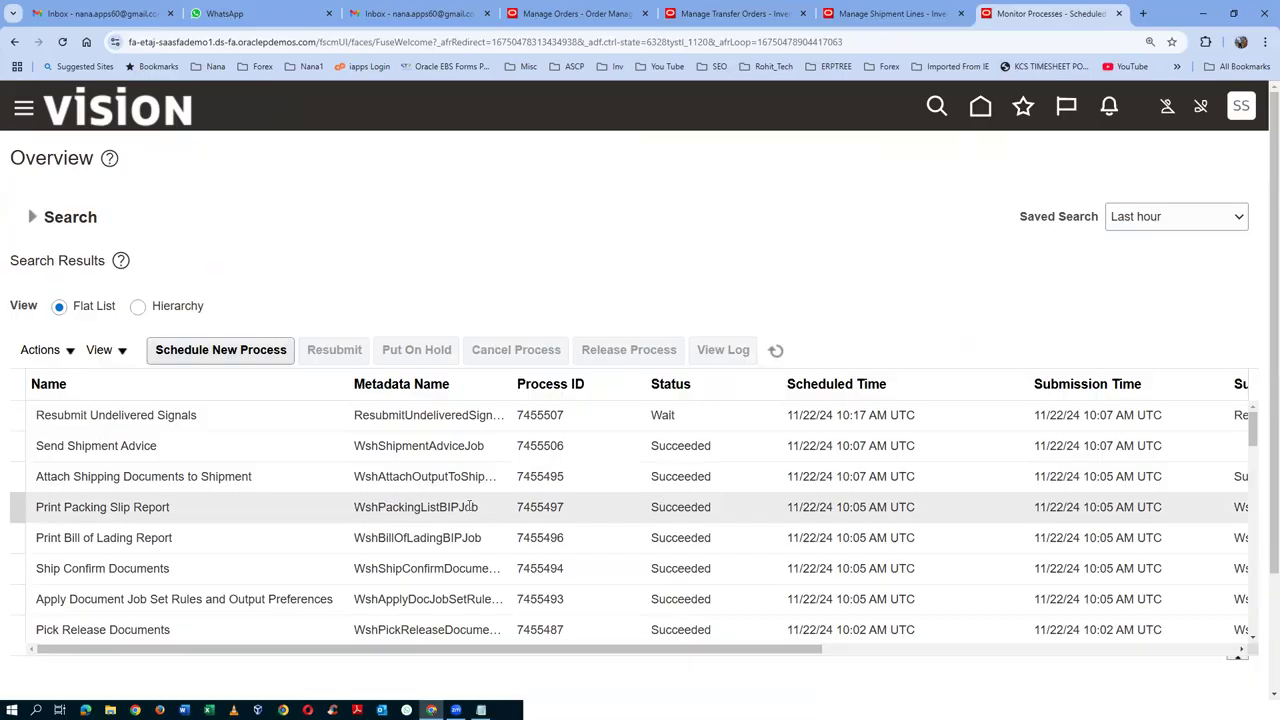
left_click(215, 350)
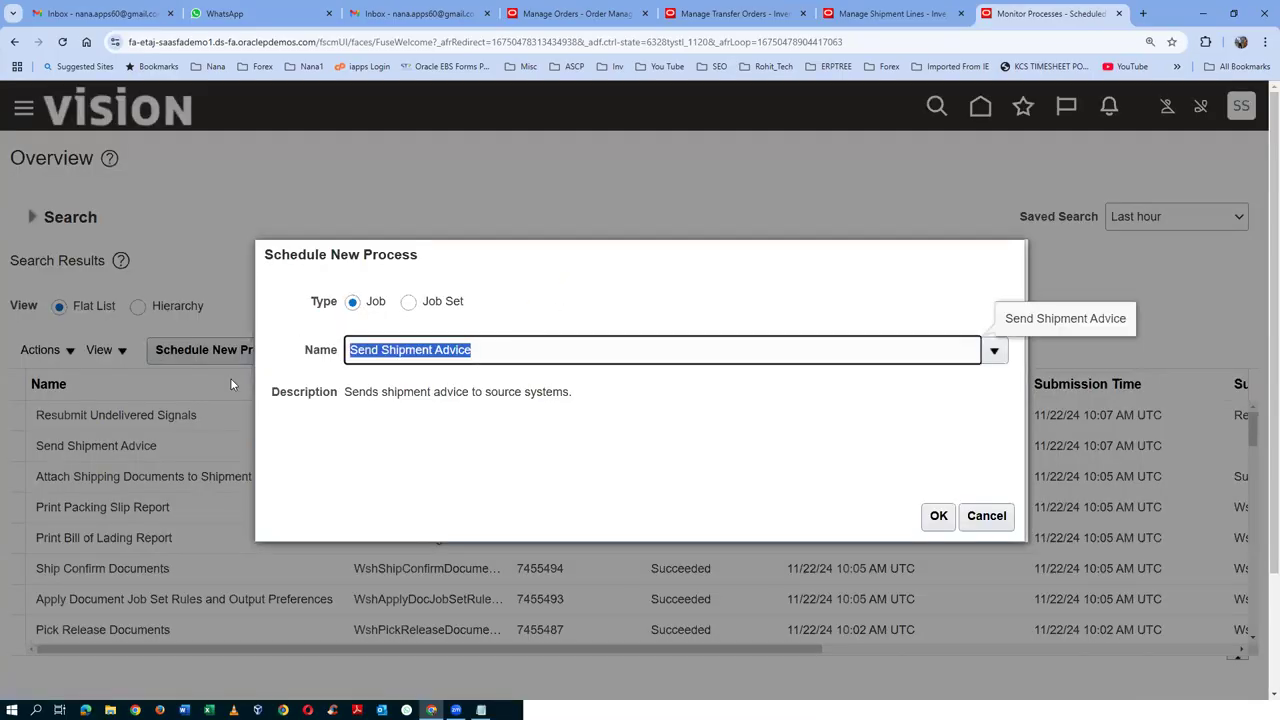
type("ma")
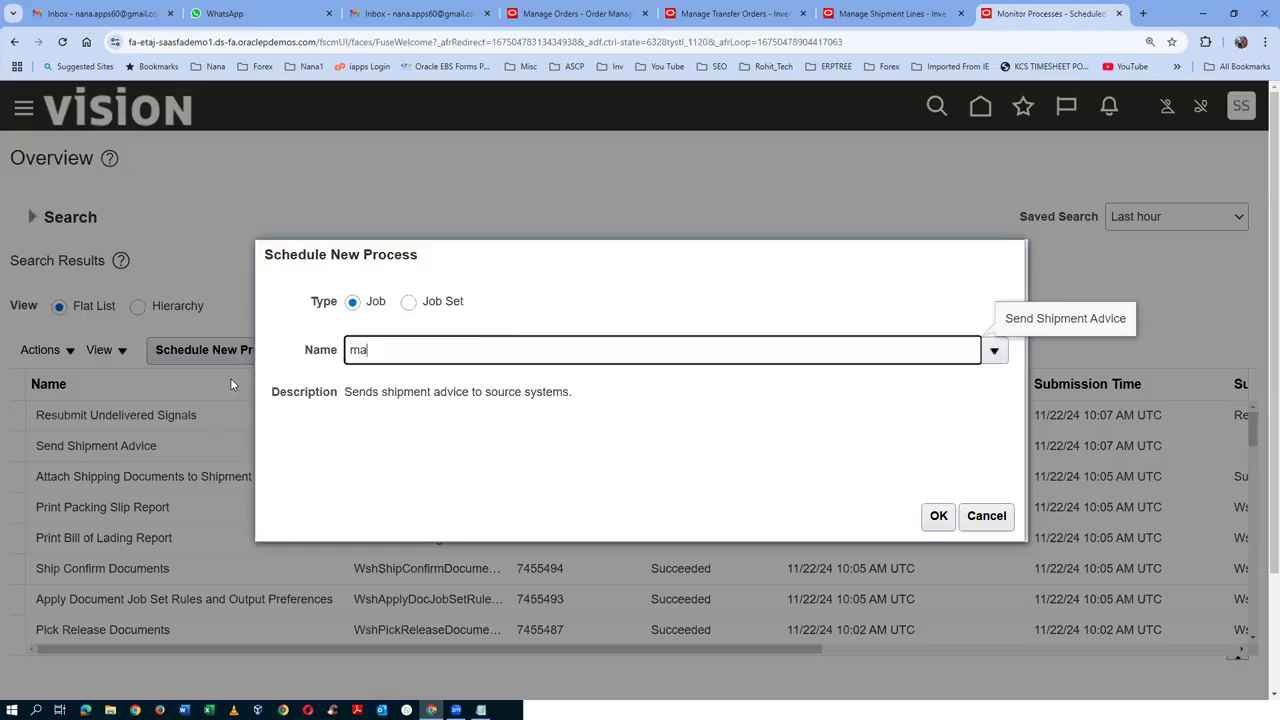
type("n%ship%l")
type("nt%")
key("Tab")
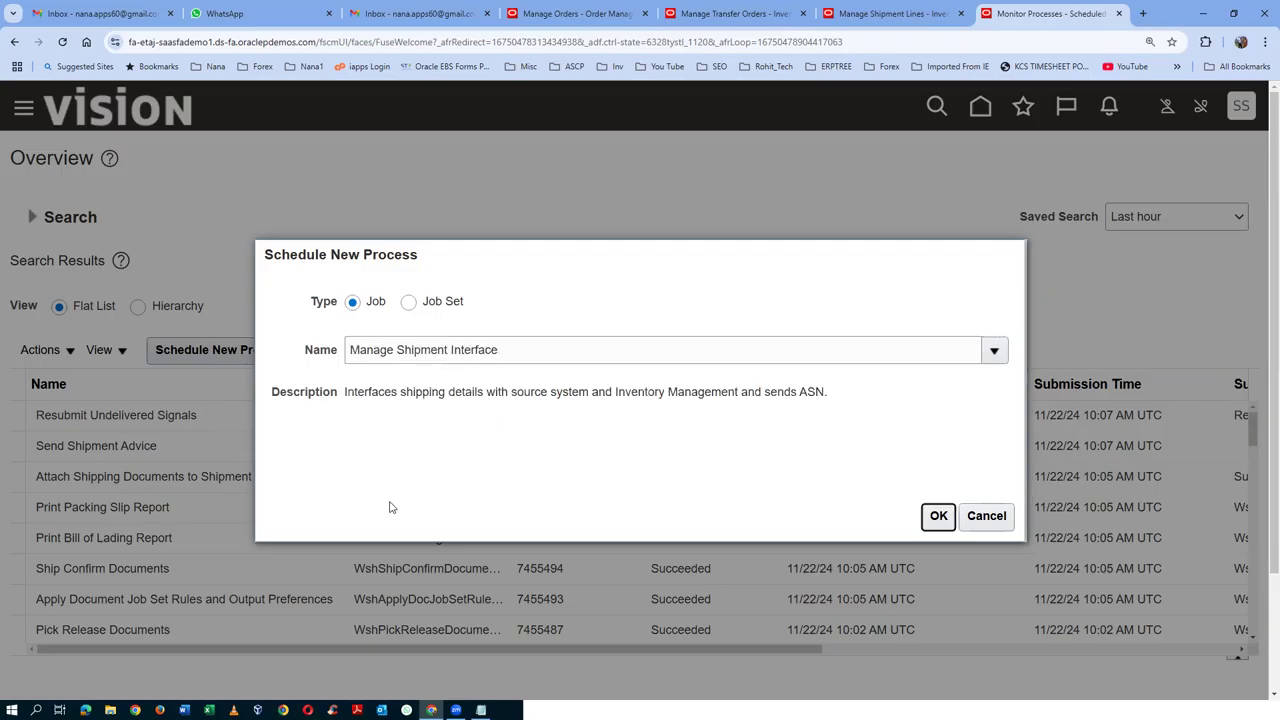
left_click(948, 522)
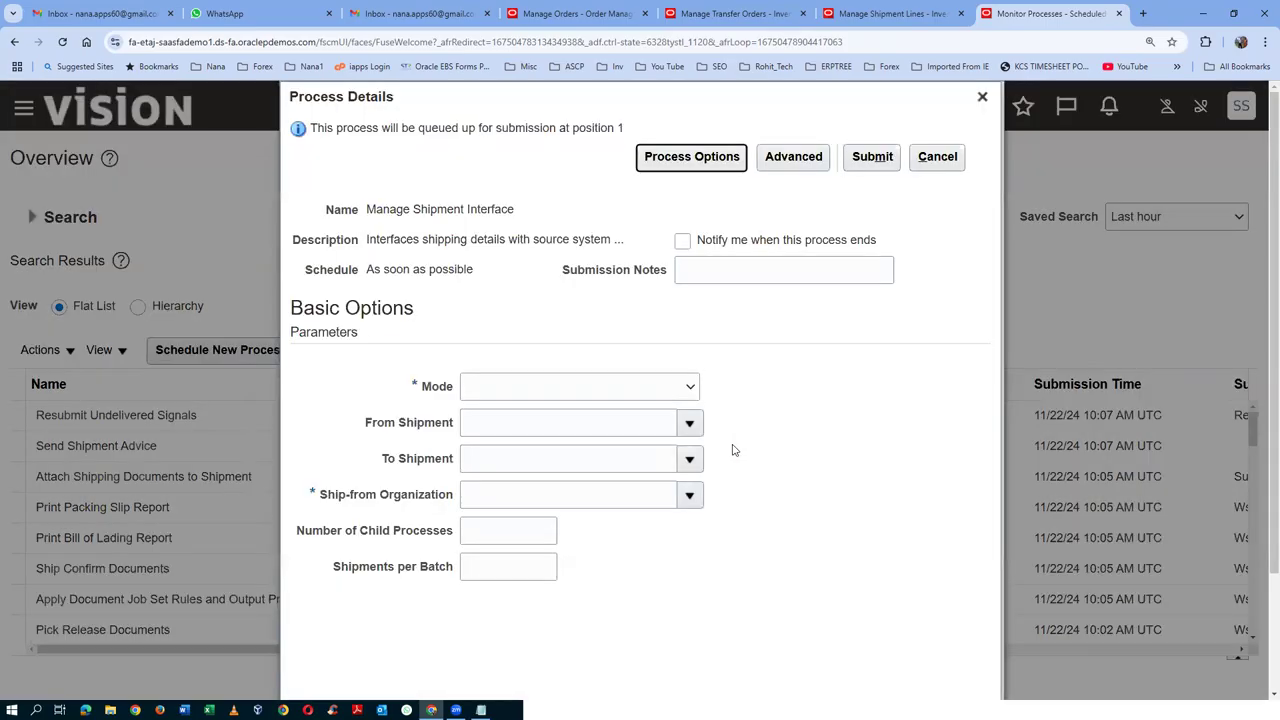
Set the process mode to All and both From Shipment and To Shipment to 90195, checking the number against the shipment line
left_click(690, 390)
left_click(690, 390)
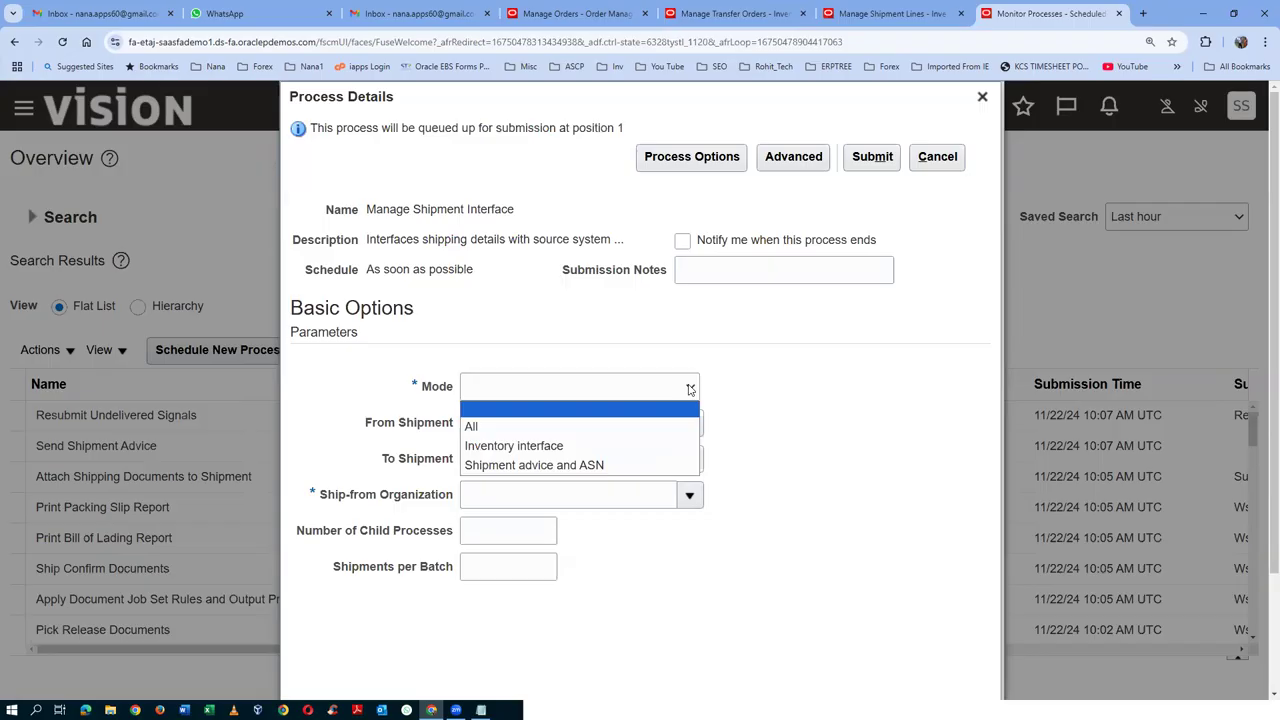
left_click(593, 424)
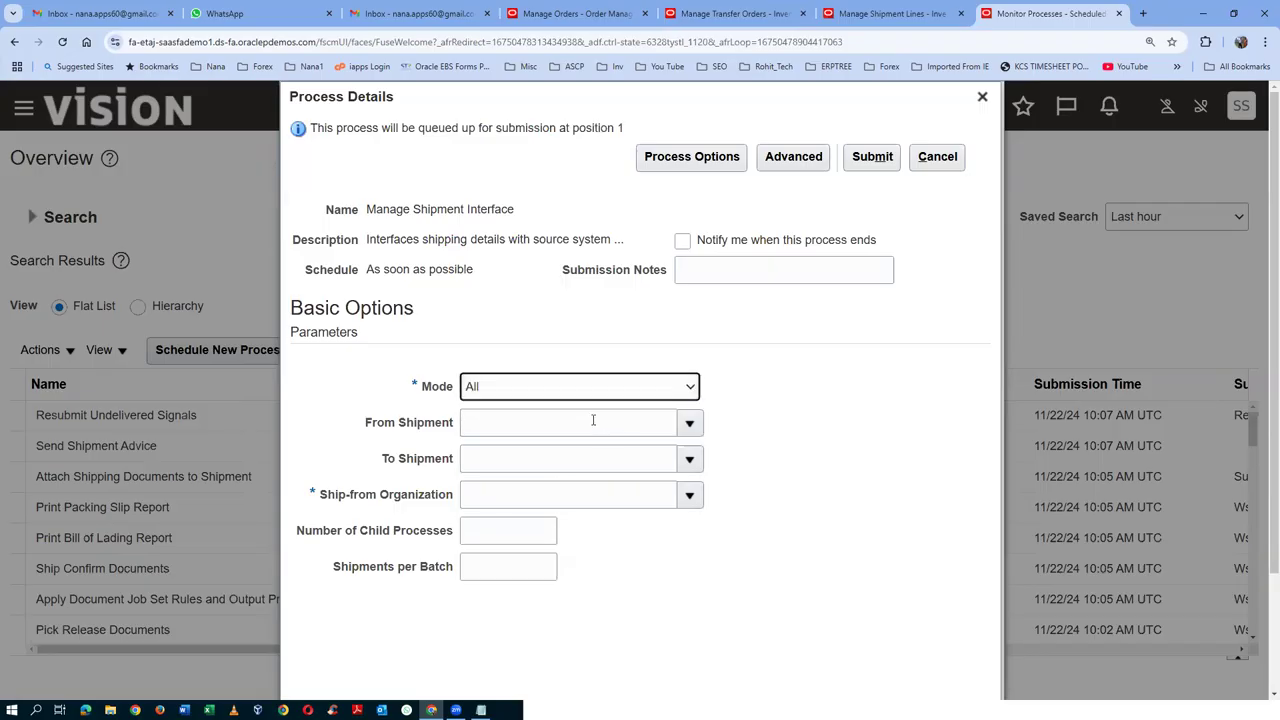
left_click(592, 424)
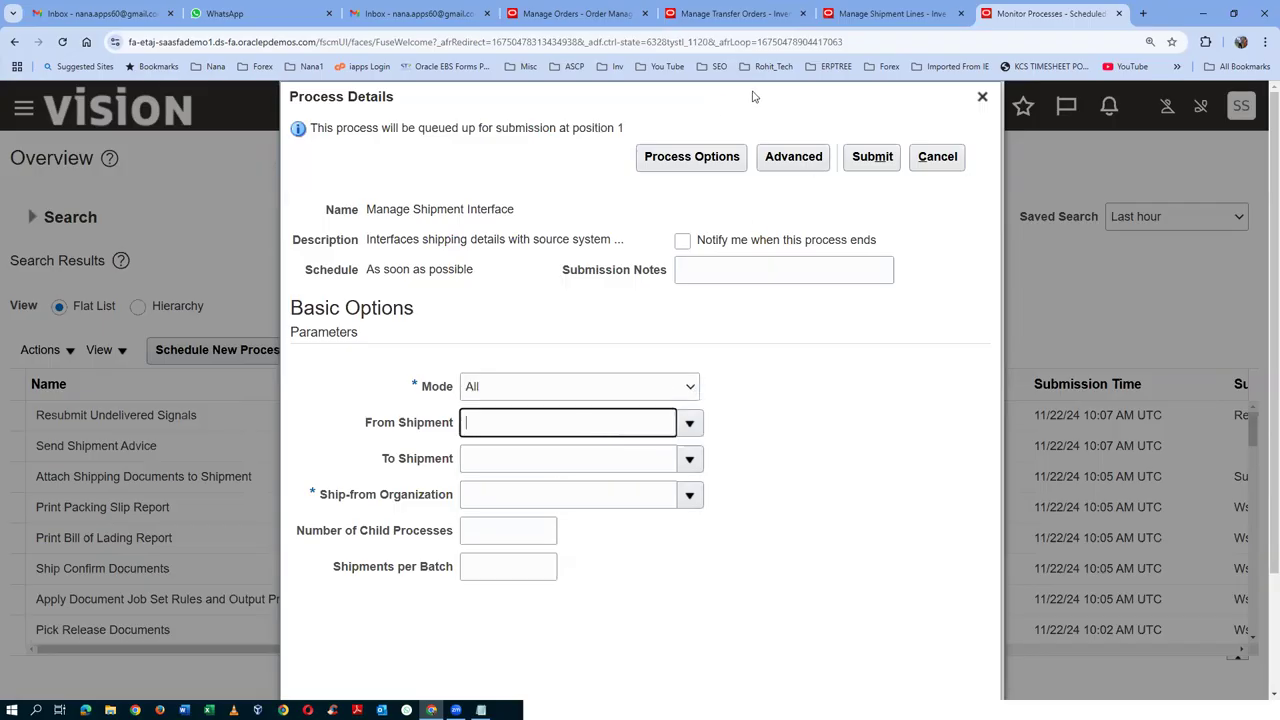
left_click(924, 14)
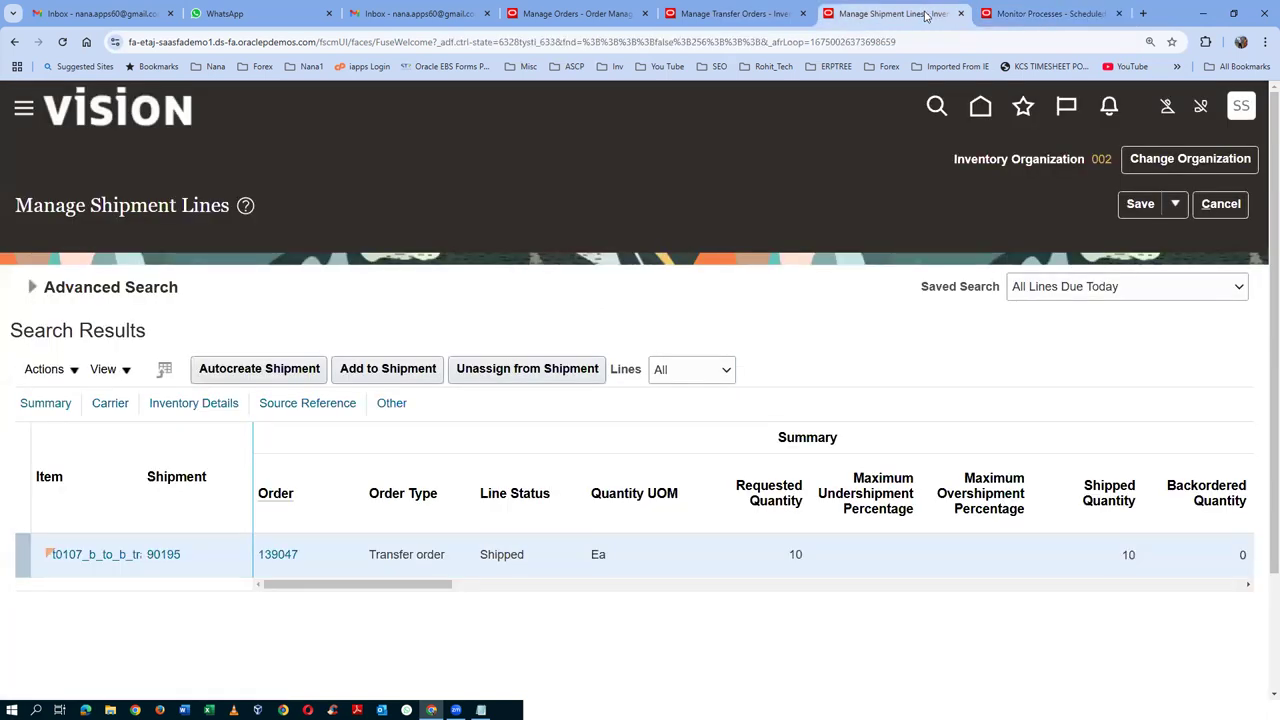
left_click(1018, 14)
type("90195")
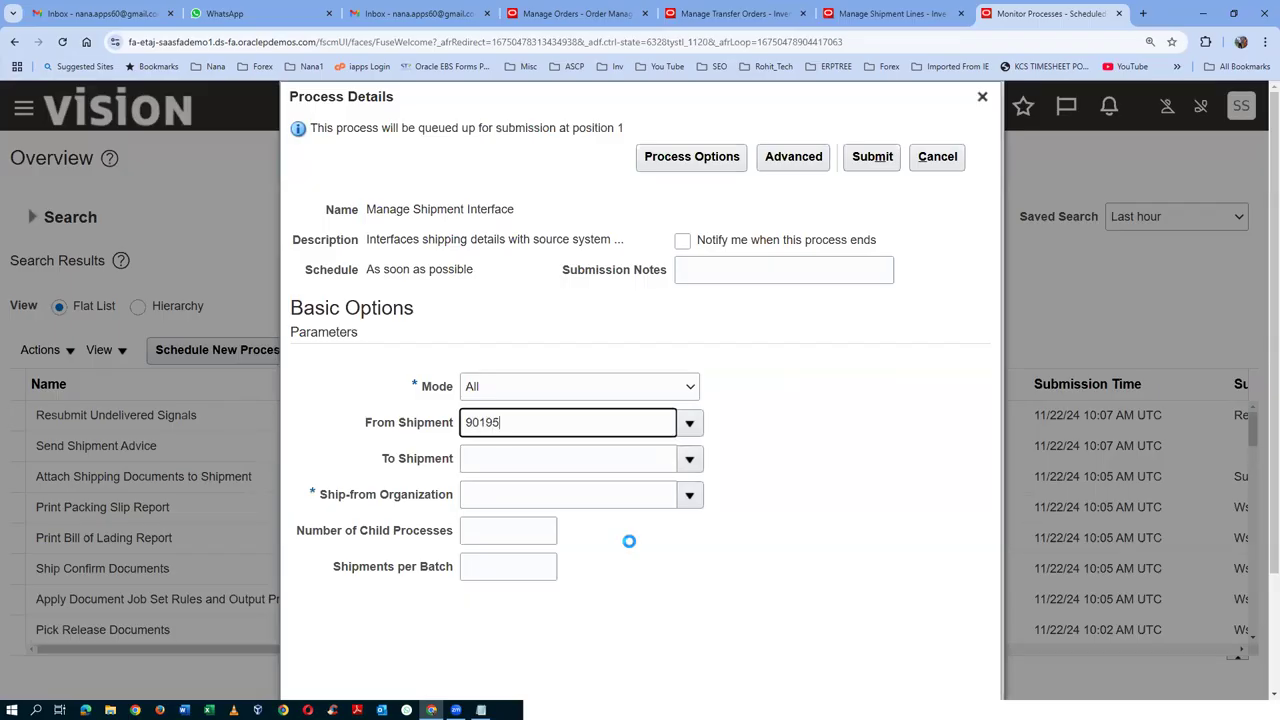
key("Tab")
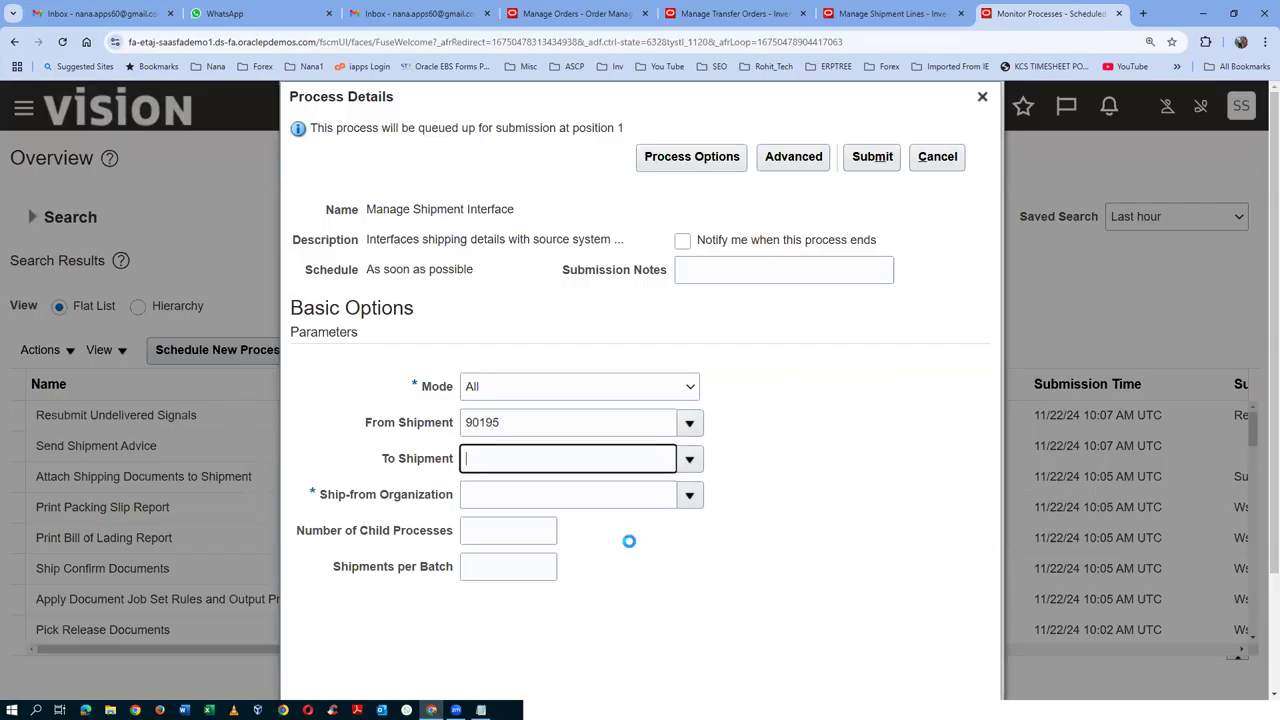
type("90195")
key("Tab")
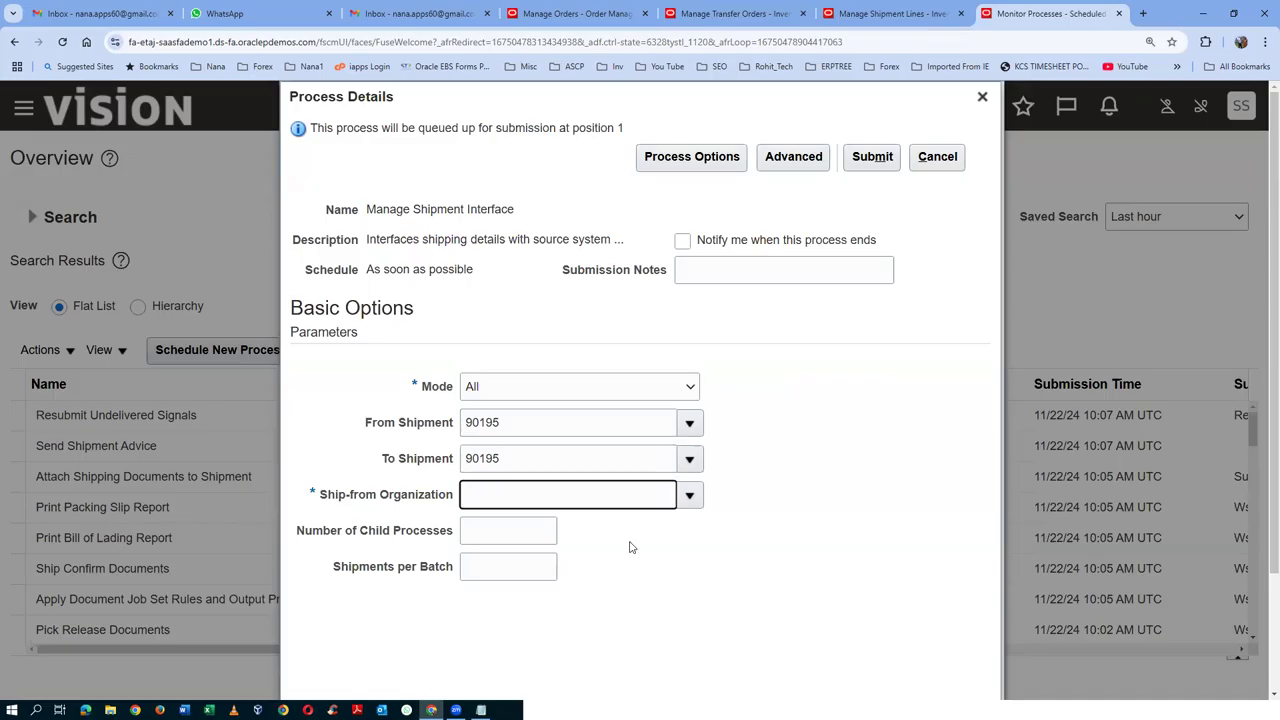
Set the Ship-from Organization to 002, submit the Manage Shipment Interface process, and acknowledge the confirmation
left_click(688, 495)
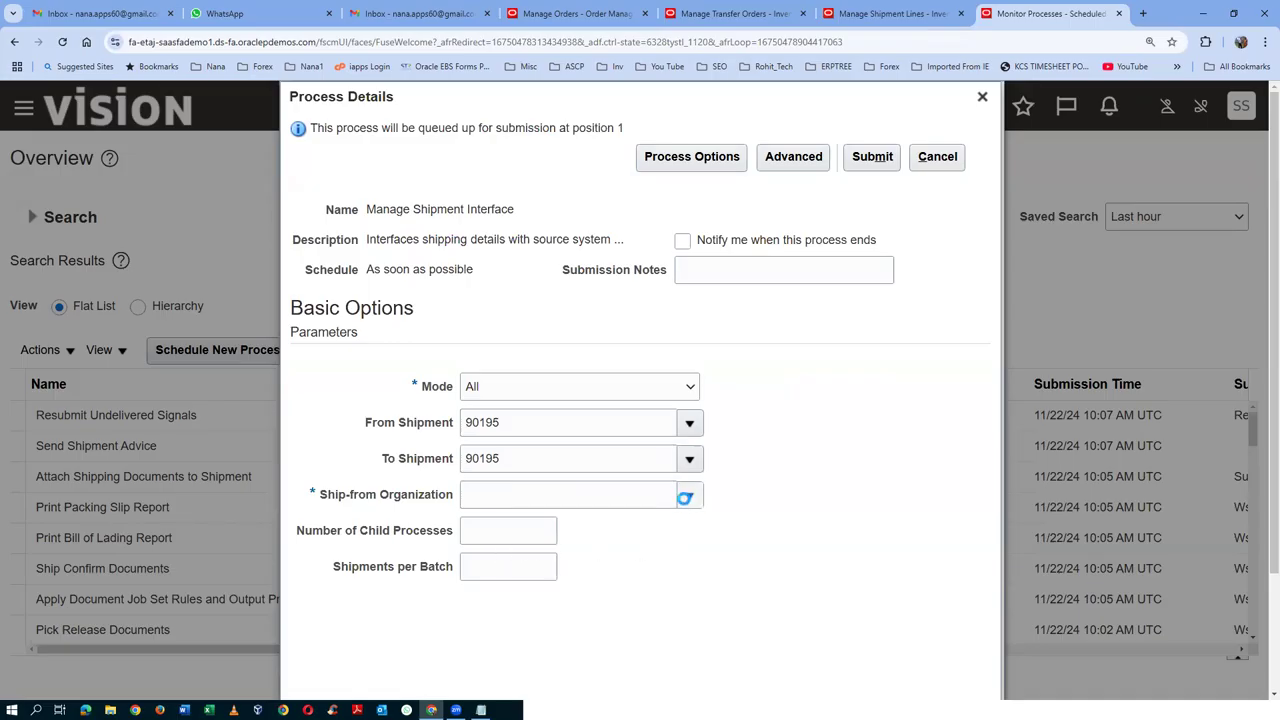
left_click(690, 552)
left_click(567, 499)
type("002")
key("Tab")
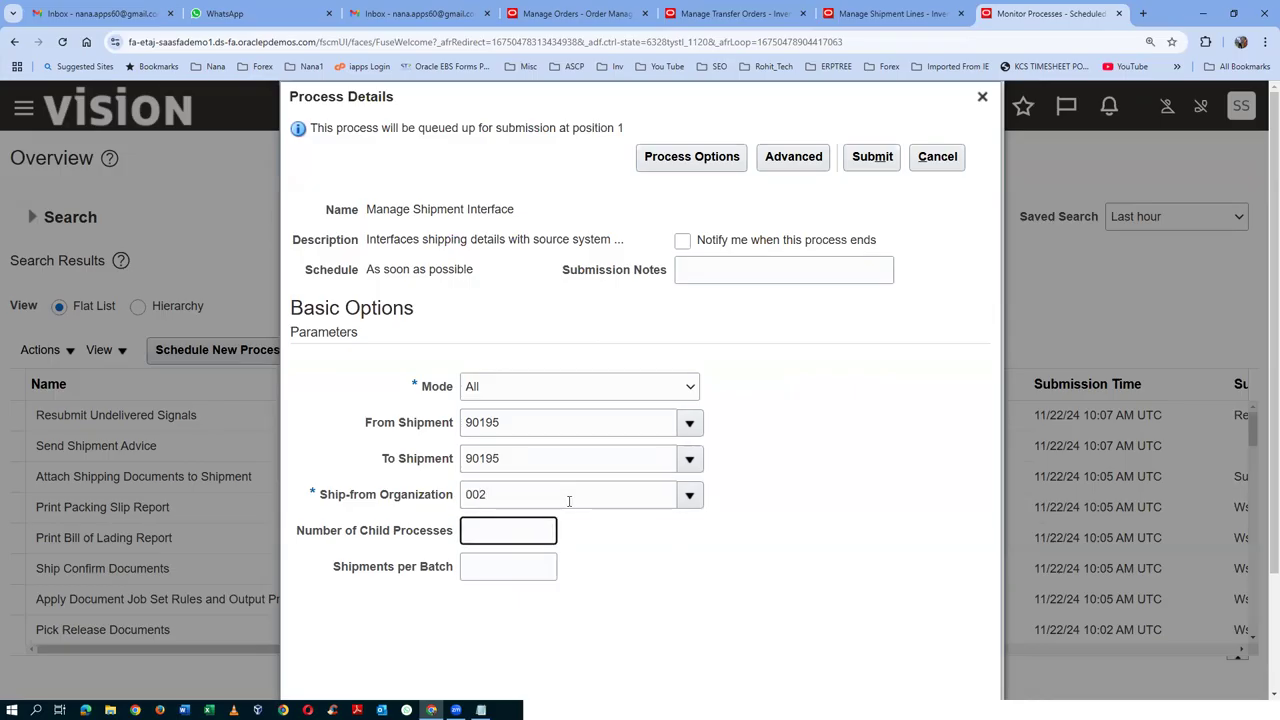
left_click(620, 591)
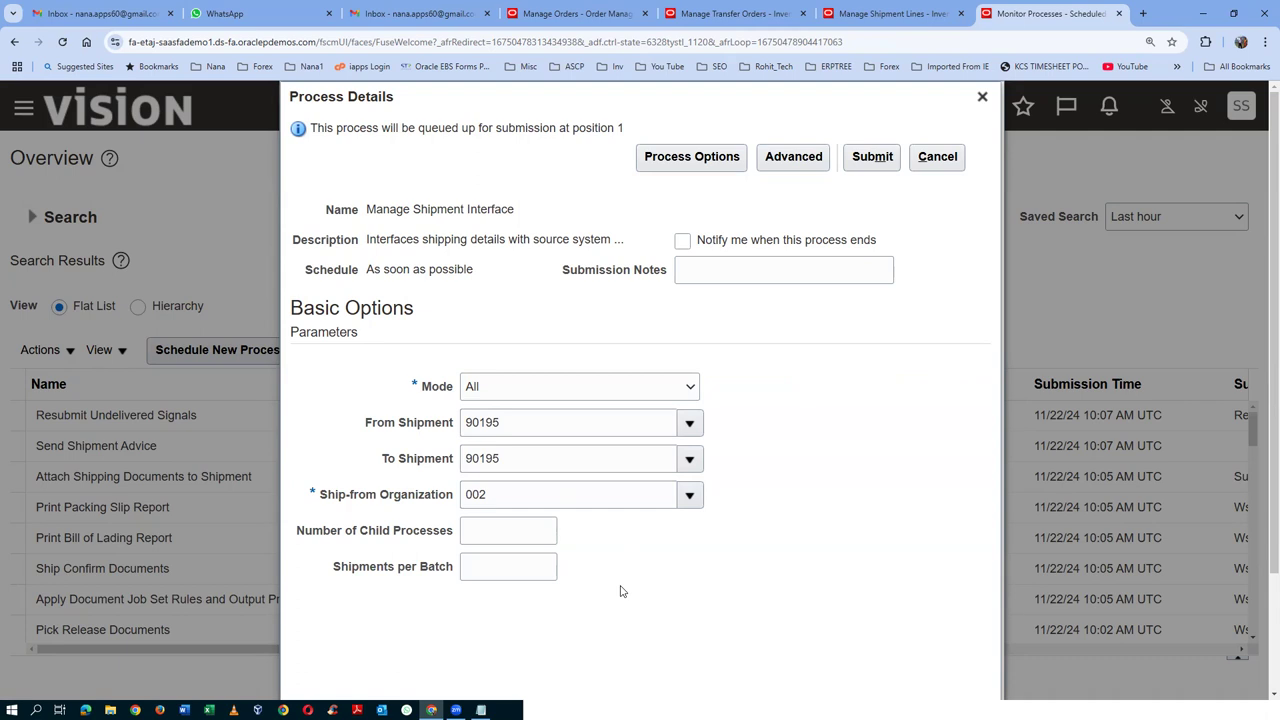
left_click(871, 157)
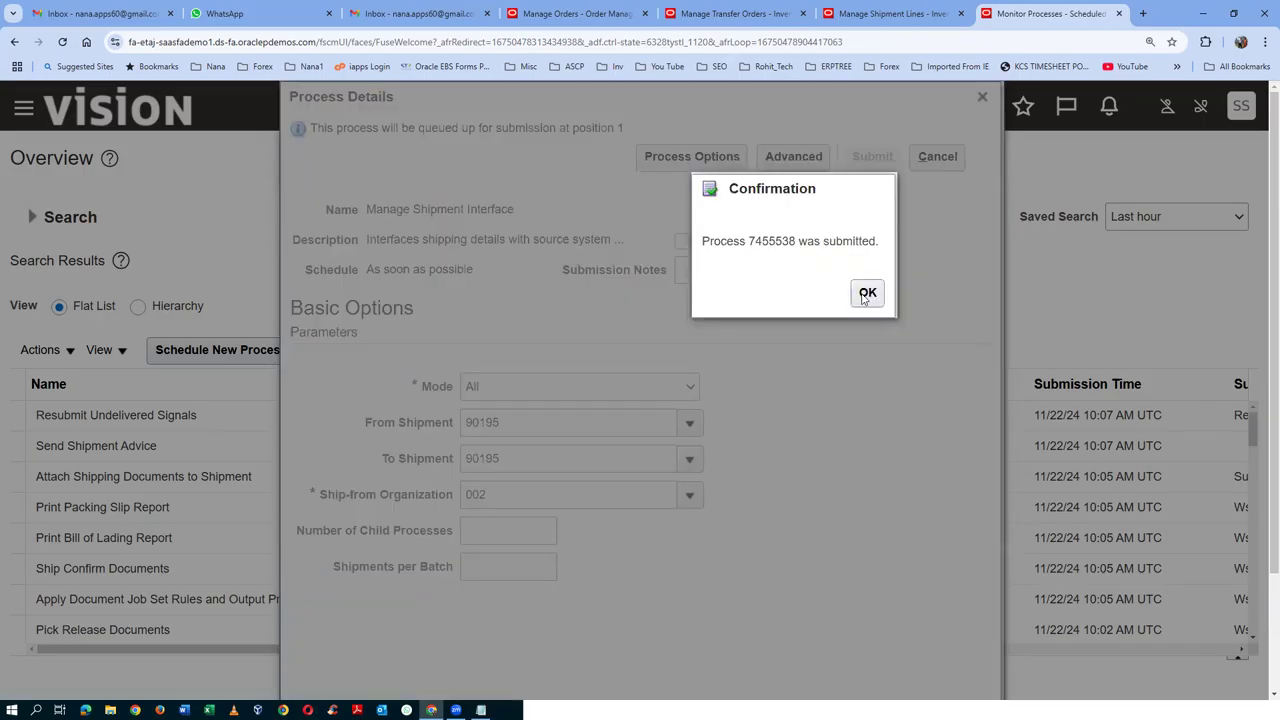
left_click(867, 295)
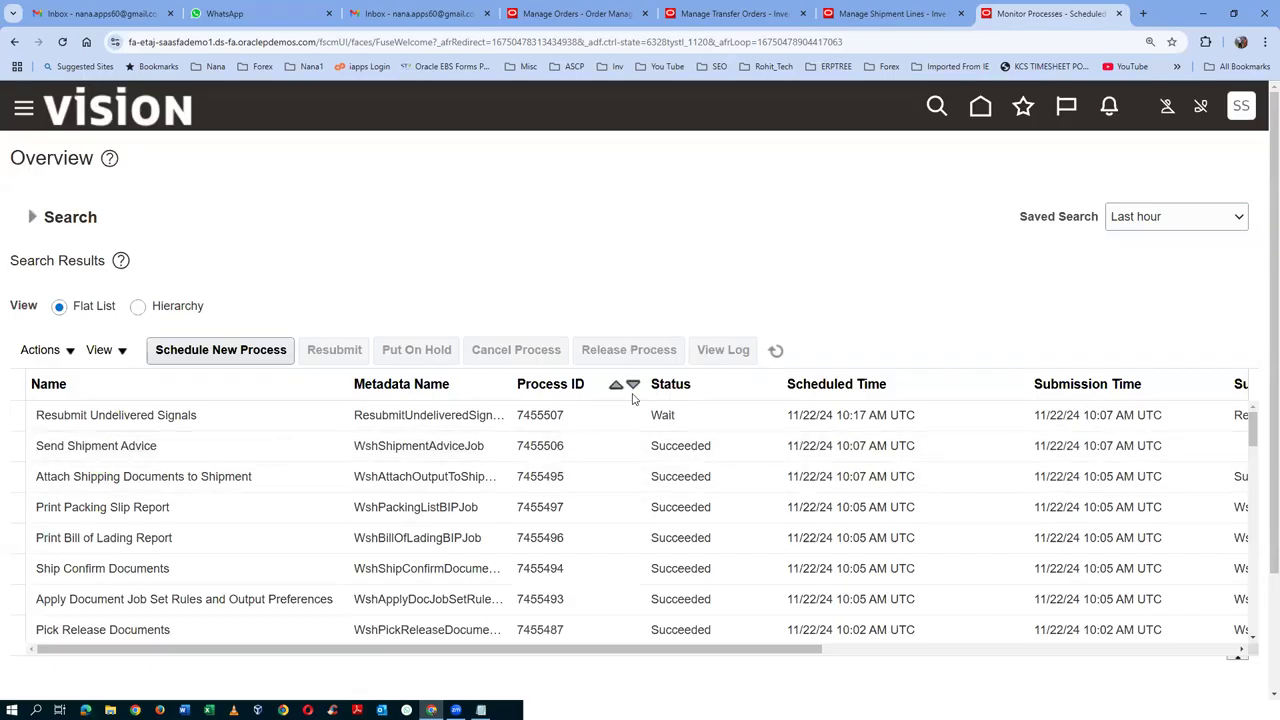
Refresh the scheduled process list repeatedly to monitor the Manage Shipment Interface run
left_click(778, 351)
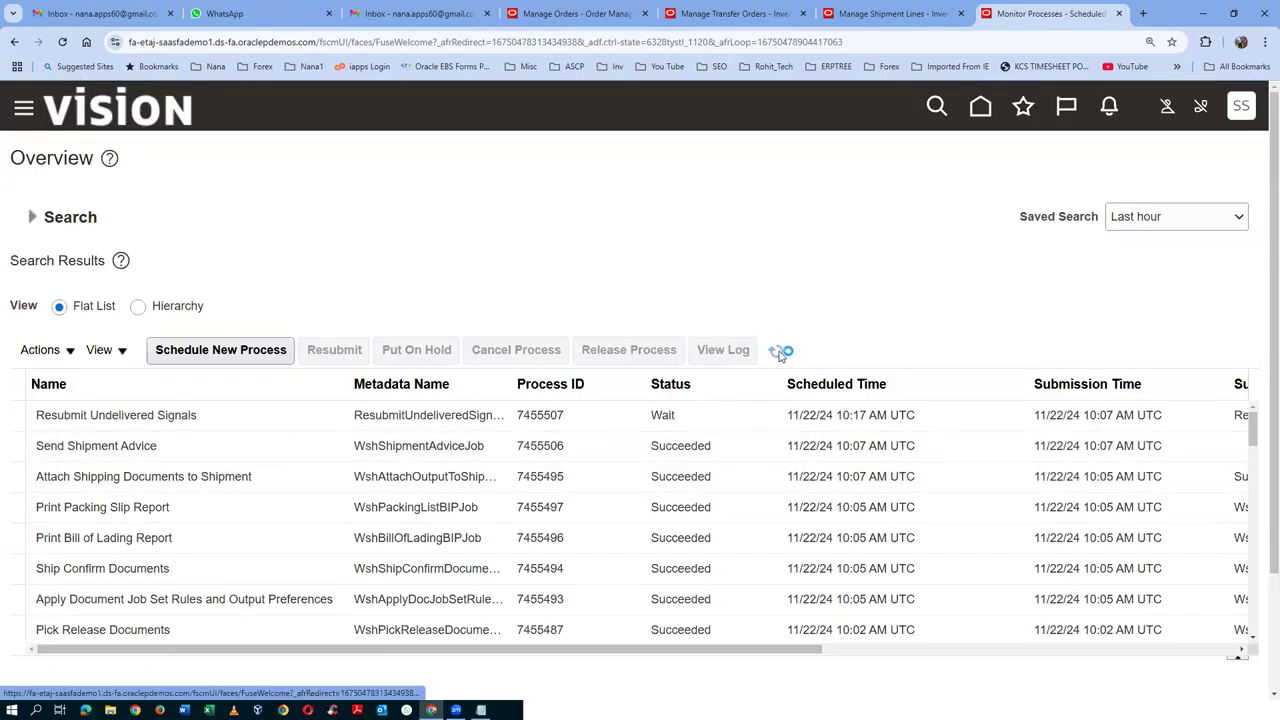
left_click(777, 352)
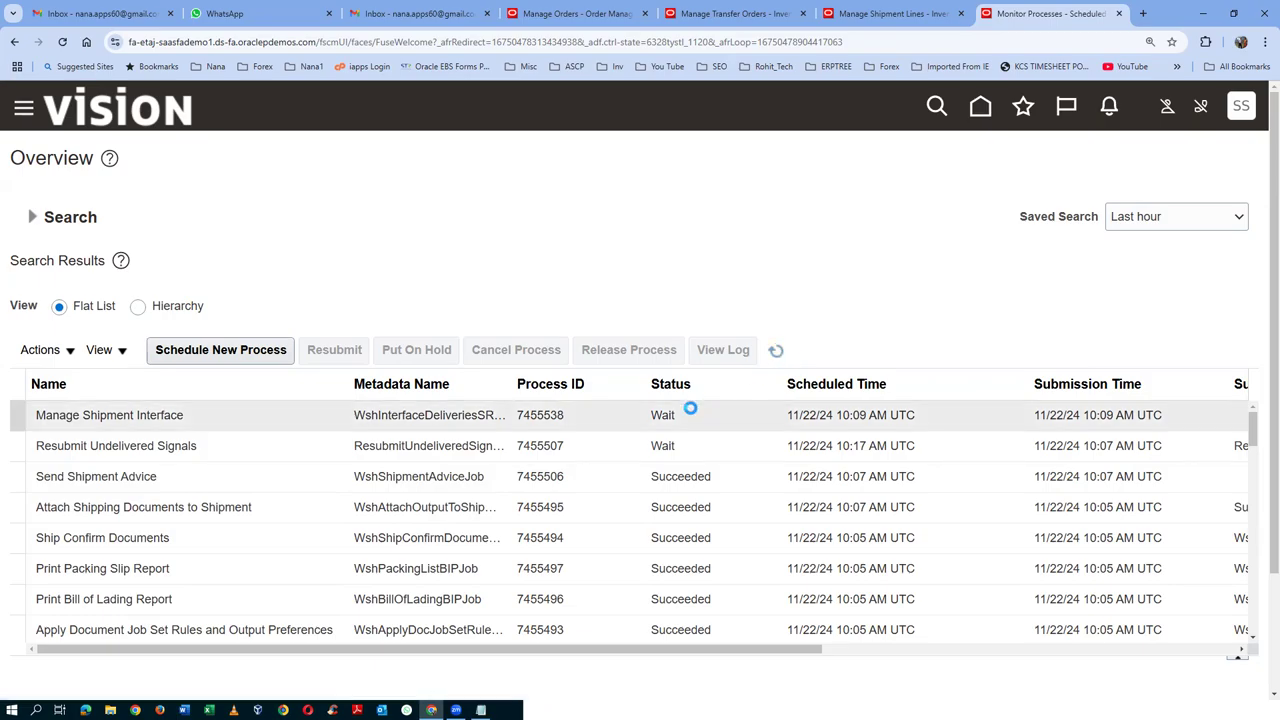
left_click(779, 351)
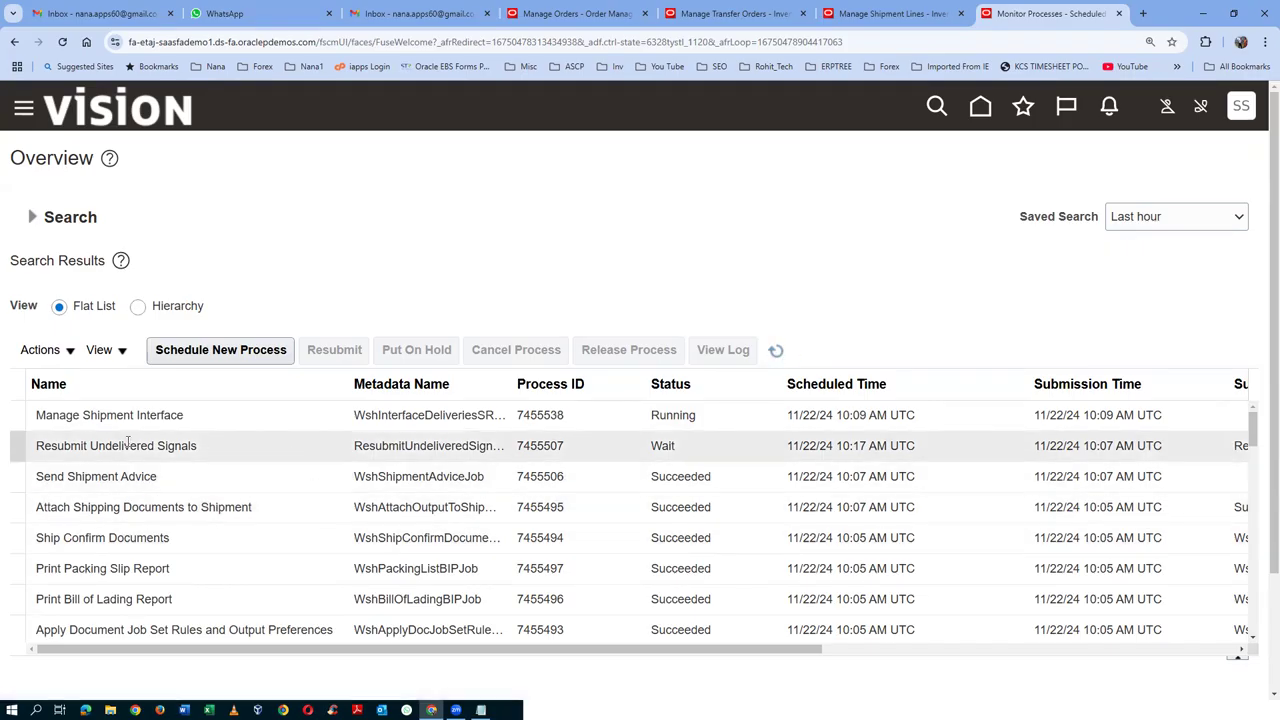
mouse_move(613, 392)
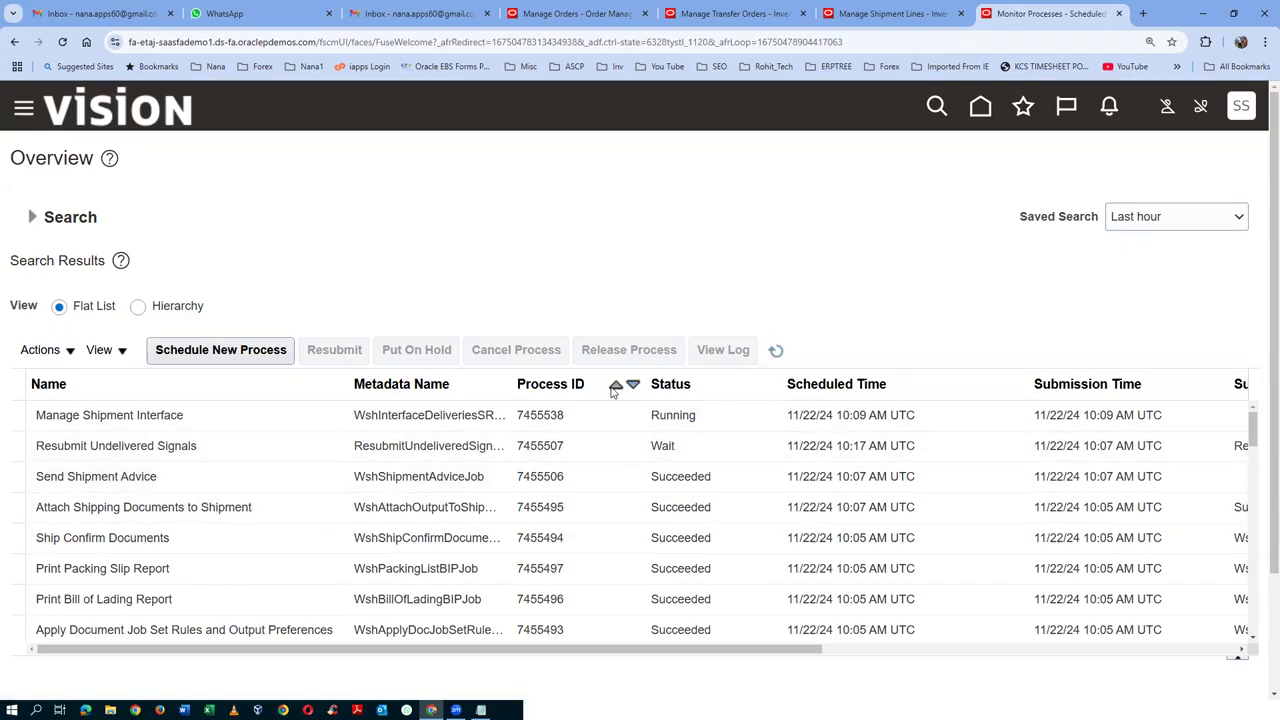
left_click(772, 356)
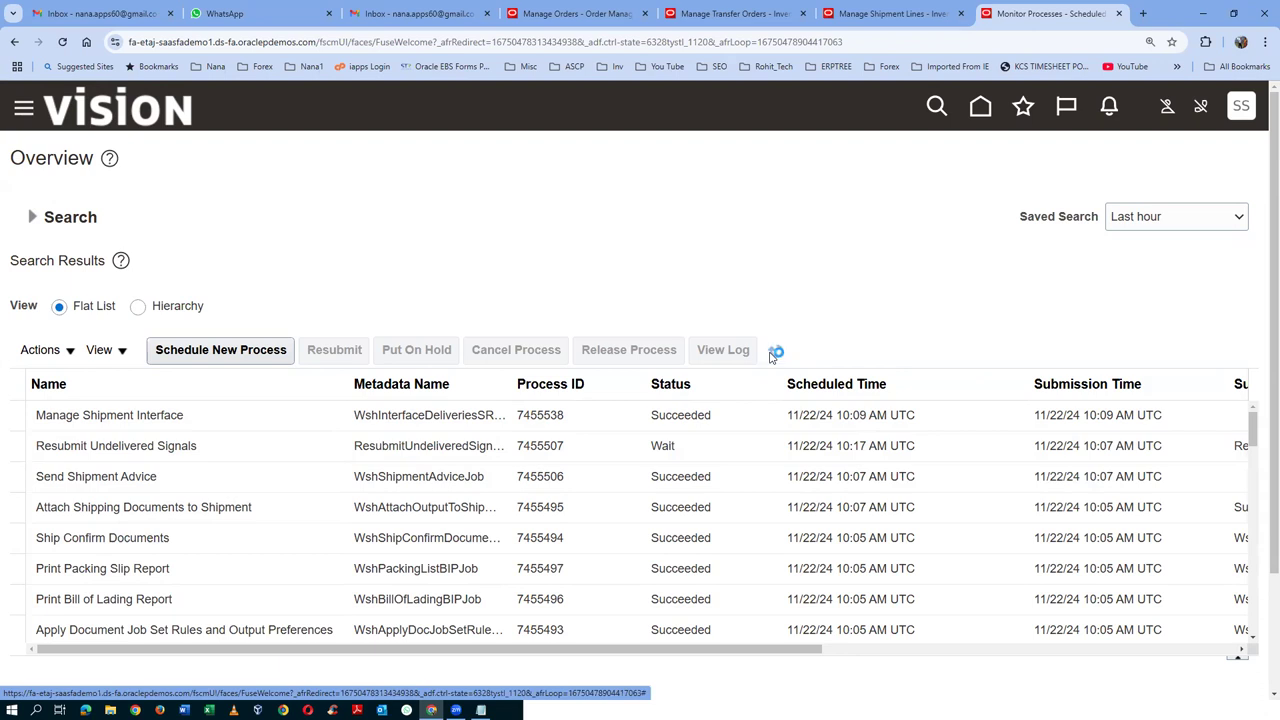
left_click(772, 356)
Search the transfer order's shipment line again and examine its line status and integration status in the item summary
left_click(900, 16)
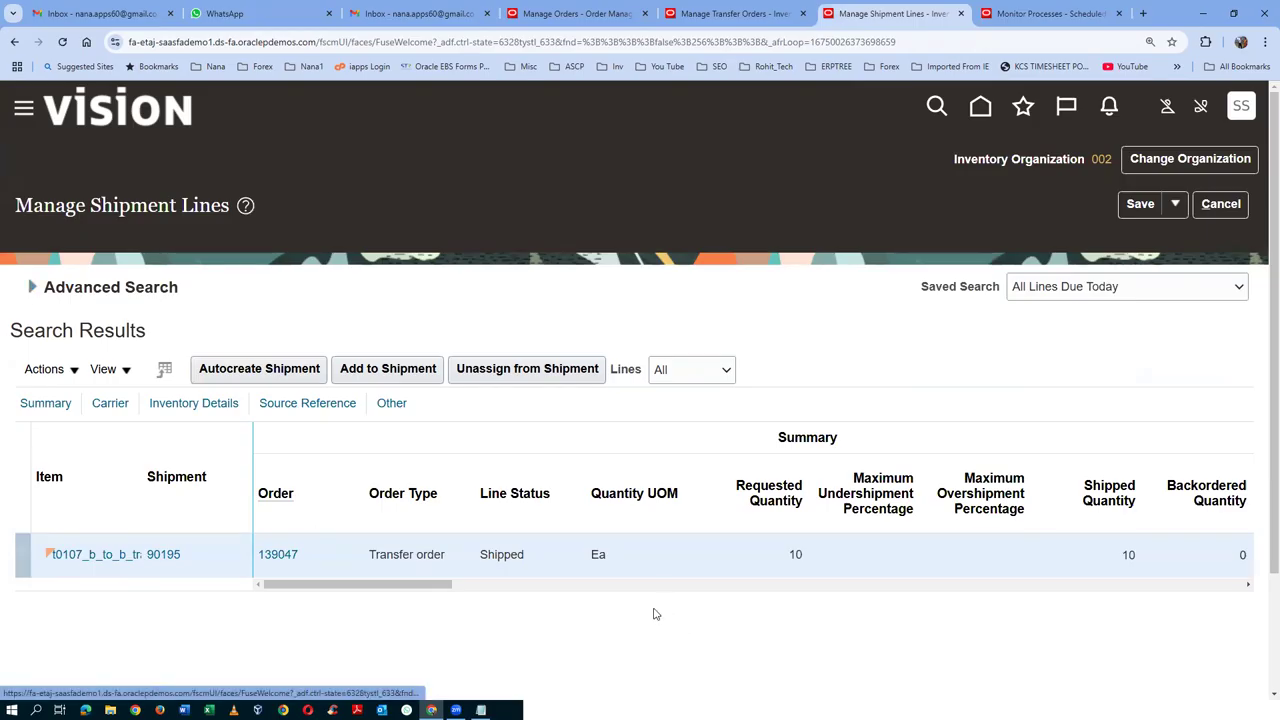
left_click(31, 289)
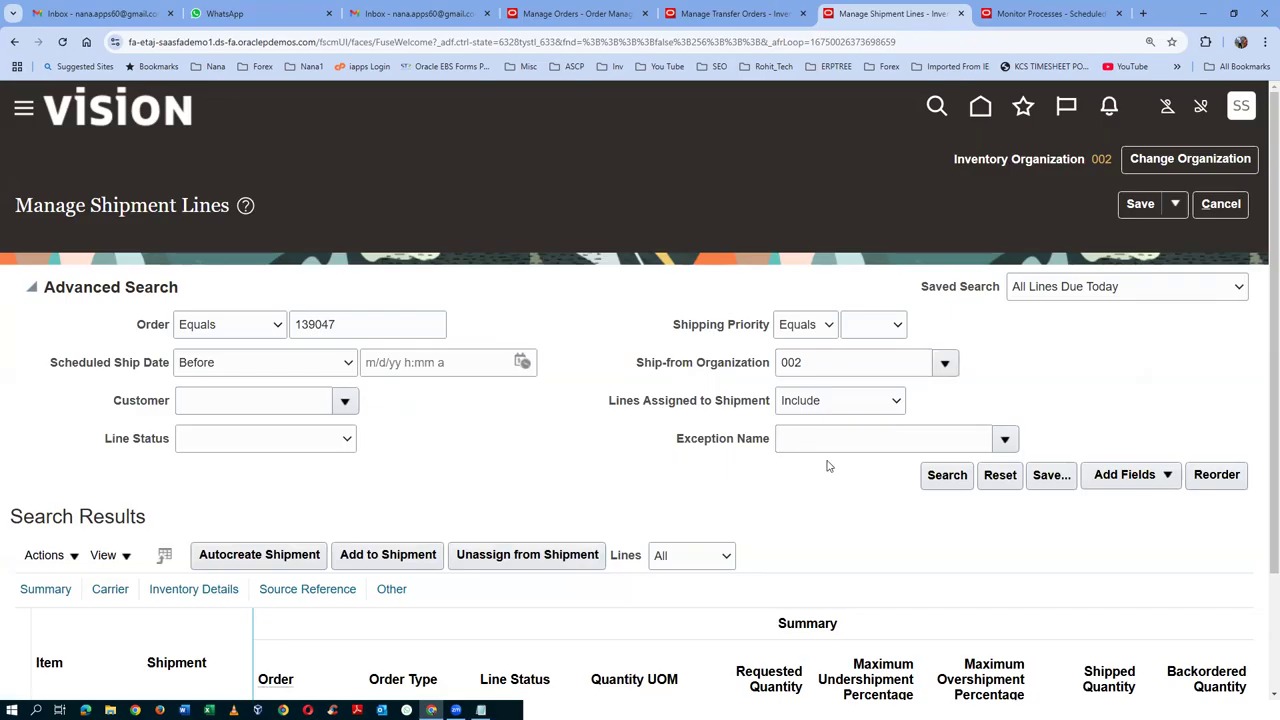
left_click(945, 475)
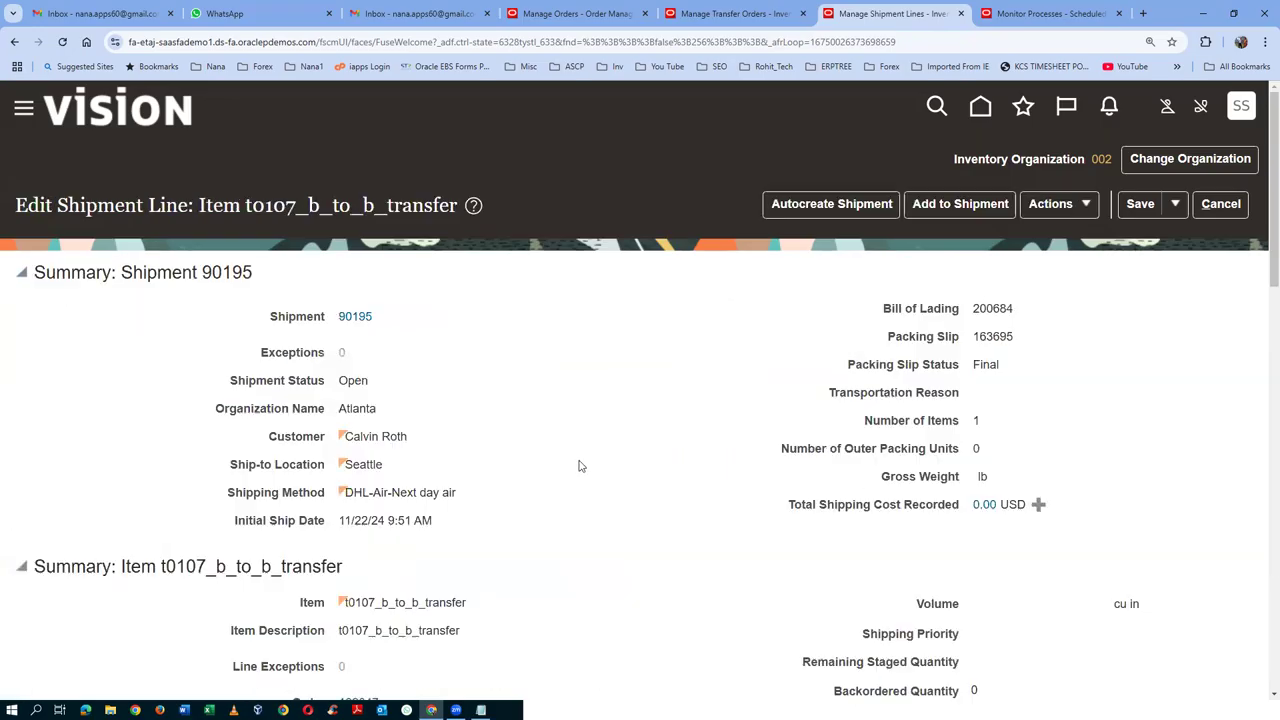
scroll(578, 466, "down", 2)
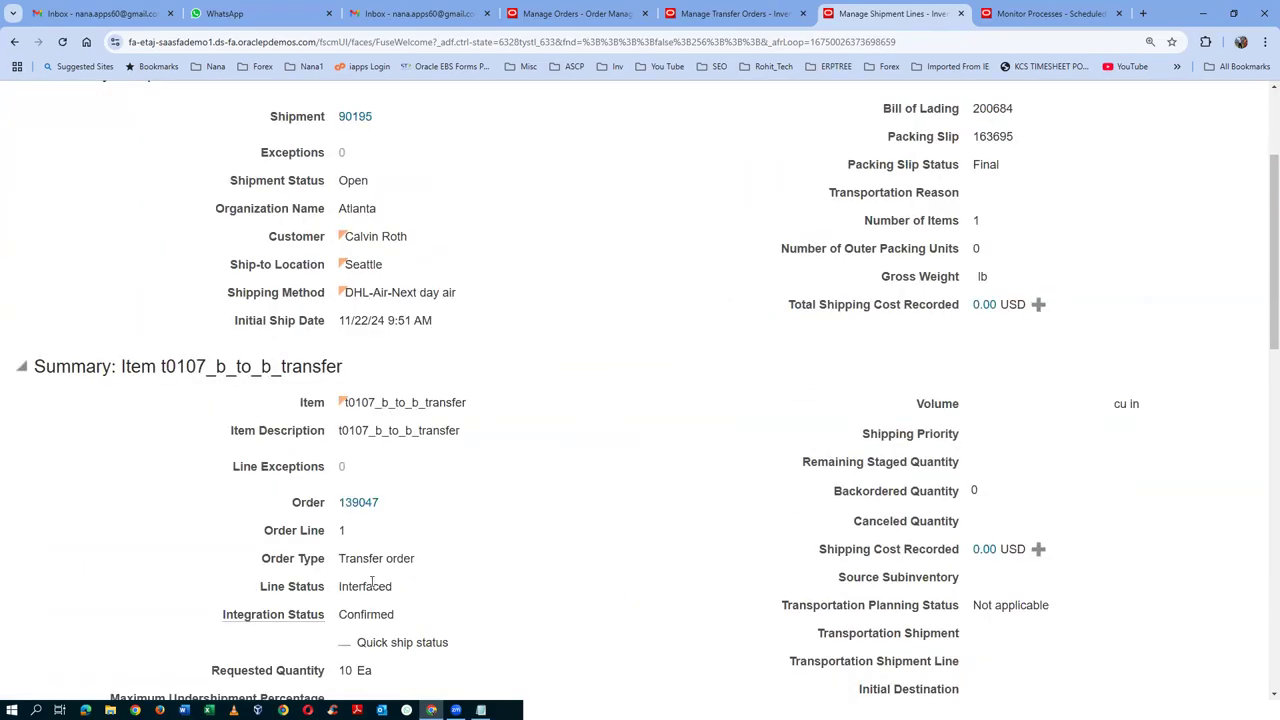
Close the shipment line's item summary, reload the transfer order's shipments and receipts, and check its shipment details and quantities
scroll(935, 307, "up", 2)
left_click(1221, 204)
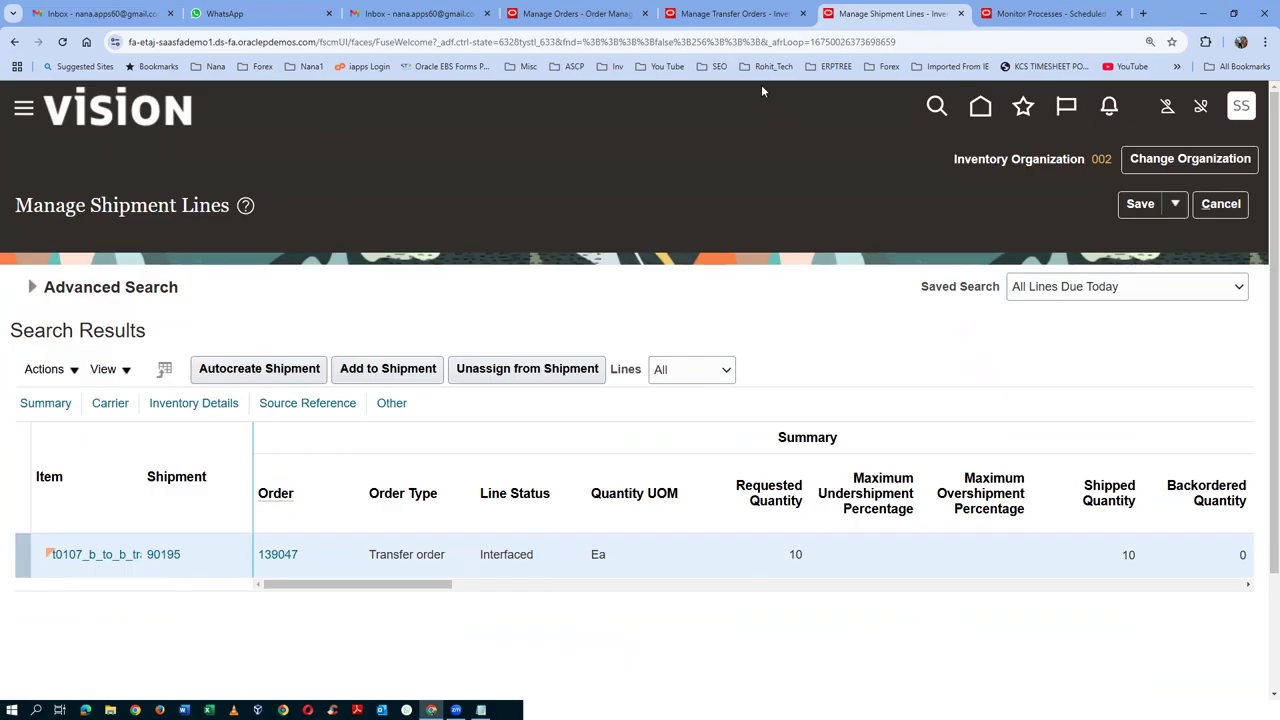
left_click(755, 15)
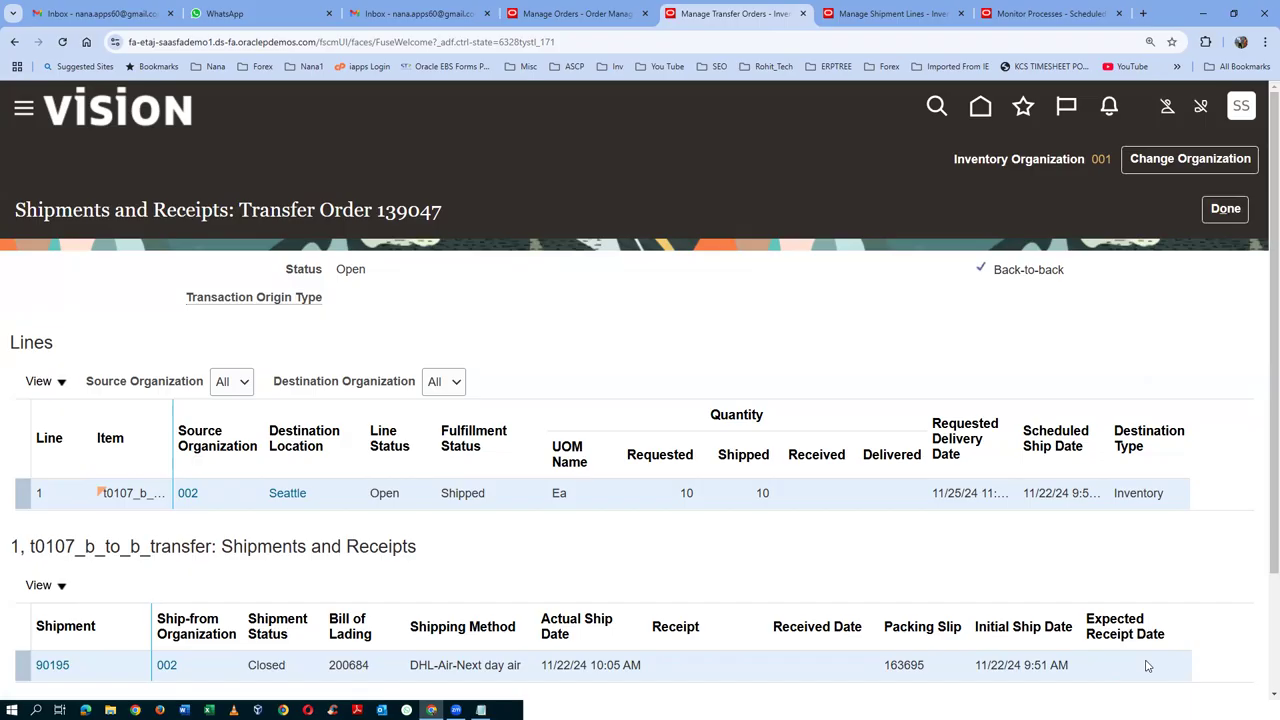
left_click(1228, 210)
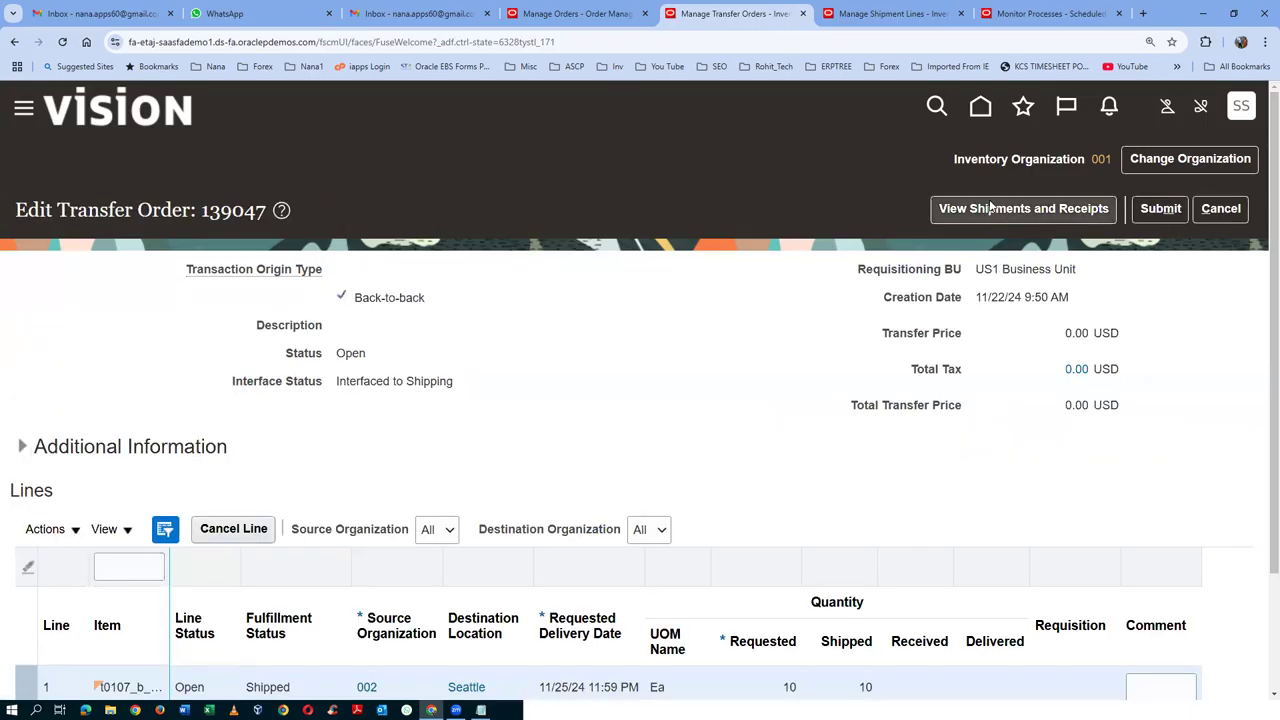
left_click(989, 210)
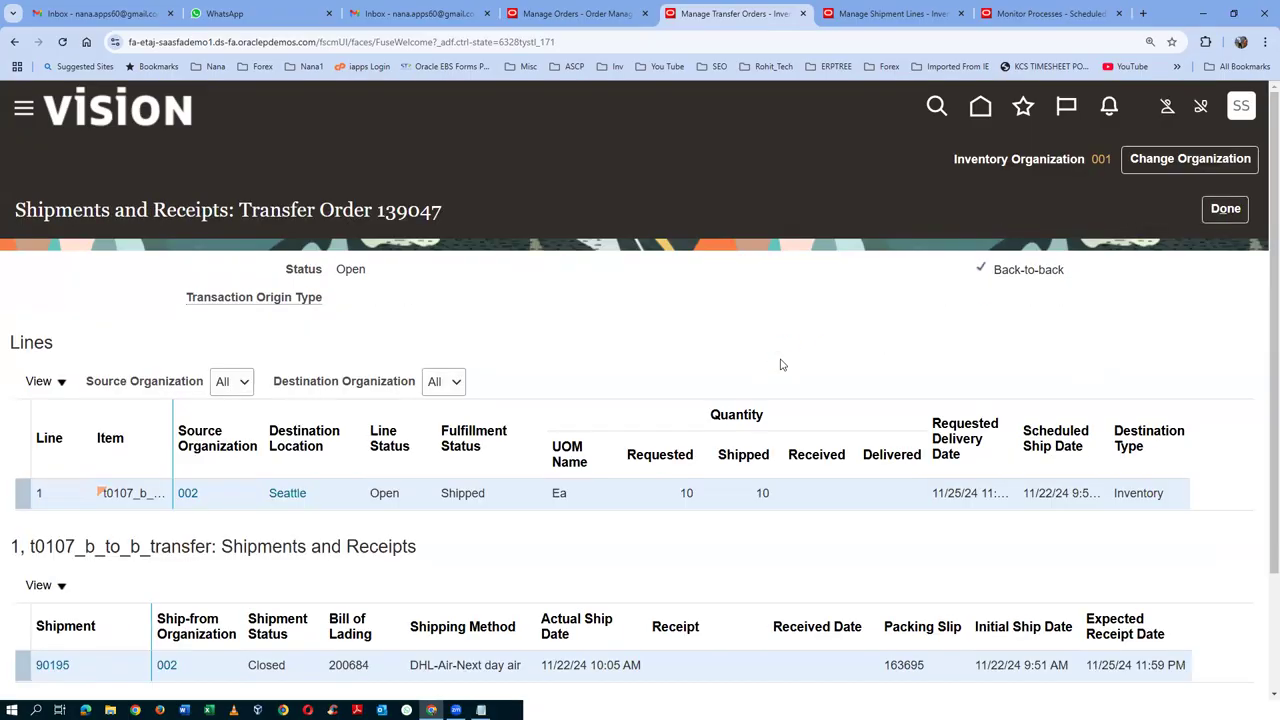
scroll(780, 360, "down", 2)
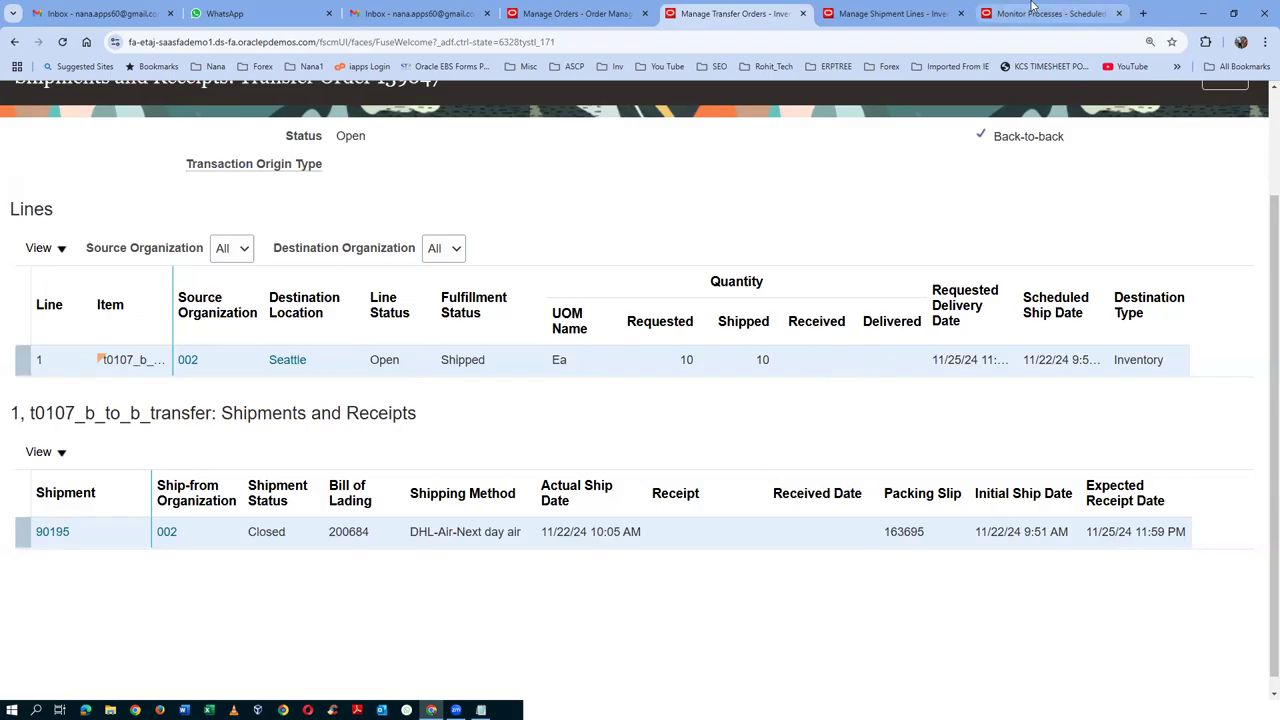
Leave the shipment lines and change the inventory organization to 001 through the Manage Item Quantities task
left_click(925, 13)
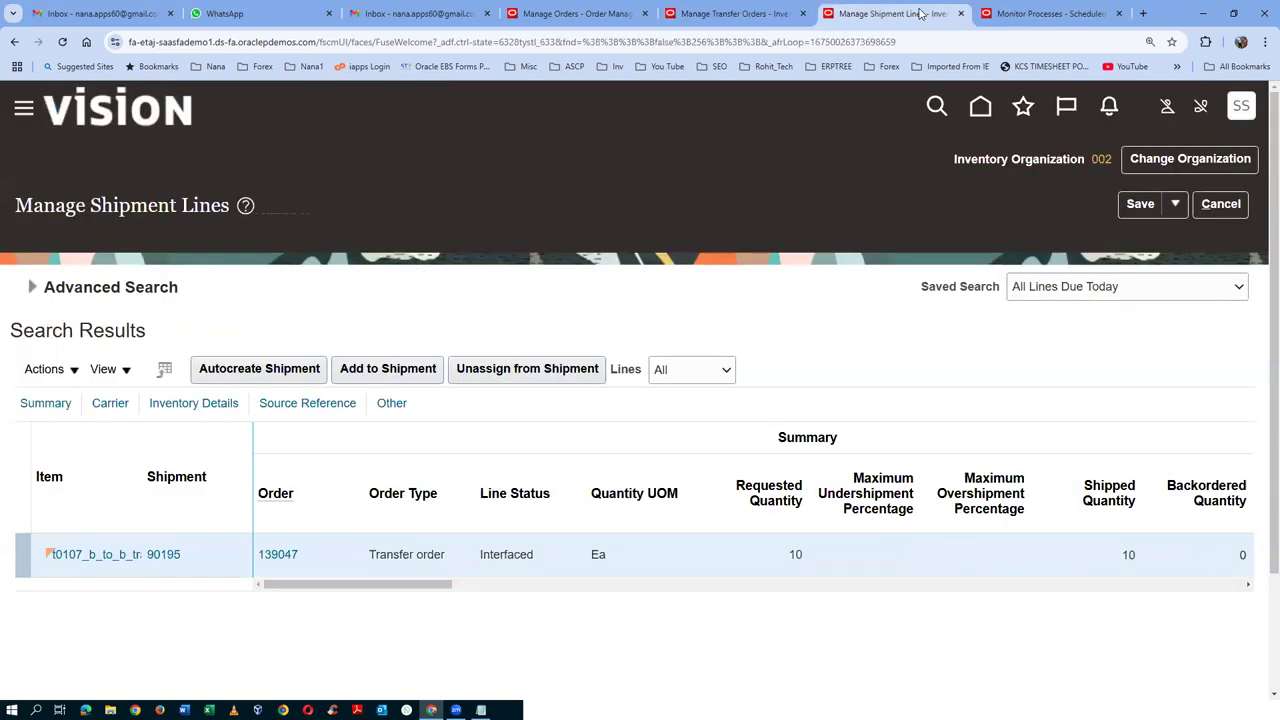
left_click(1216, 206)
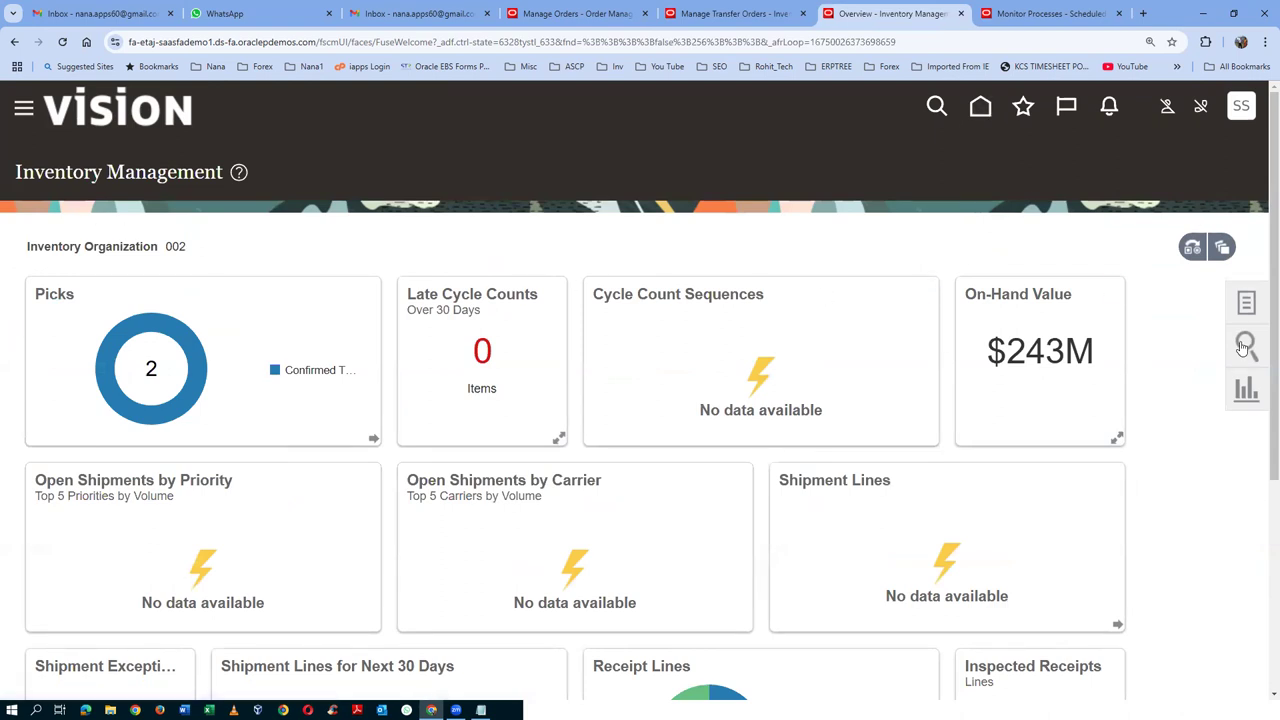
left_click(1245, 306)
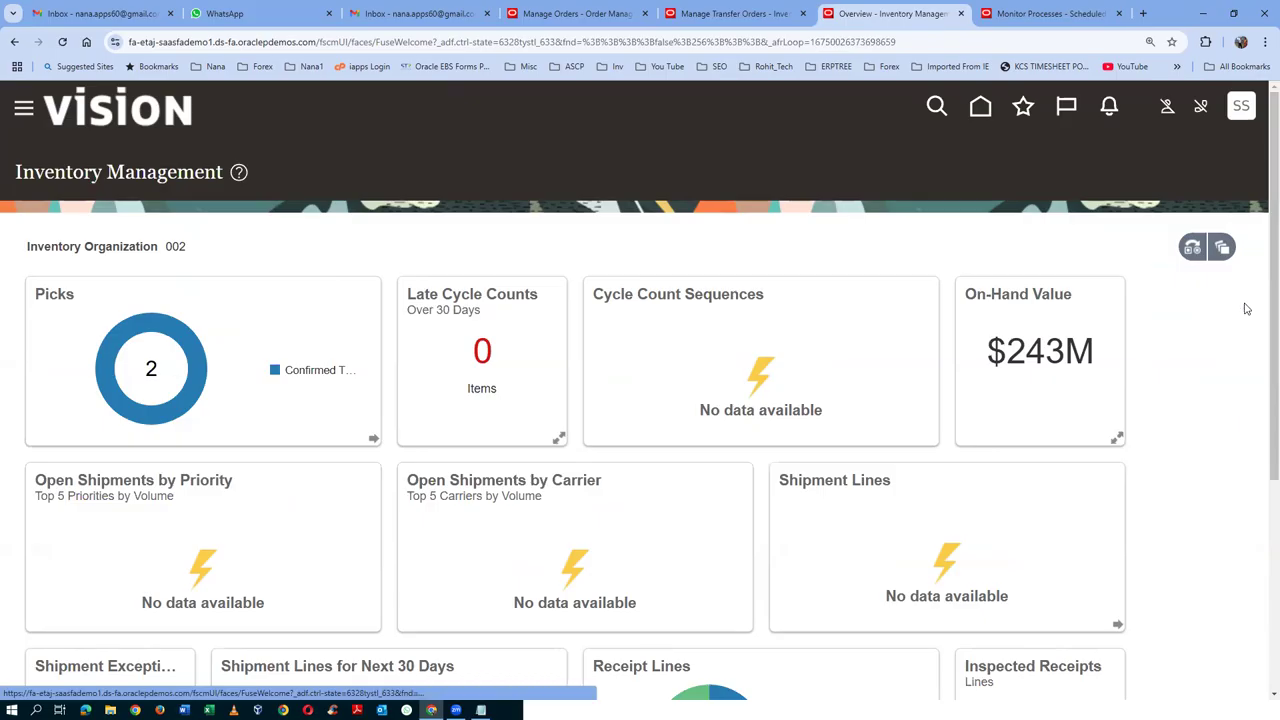
left_click(1187, 156)
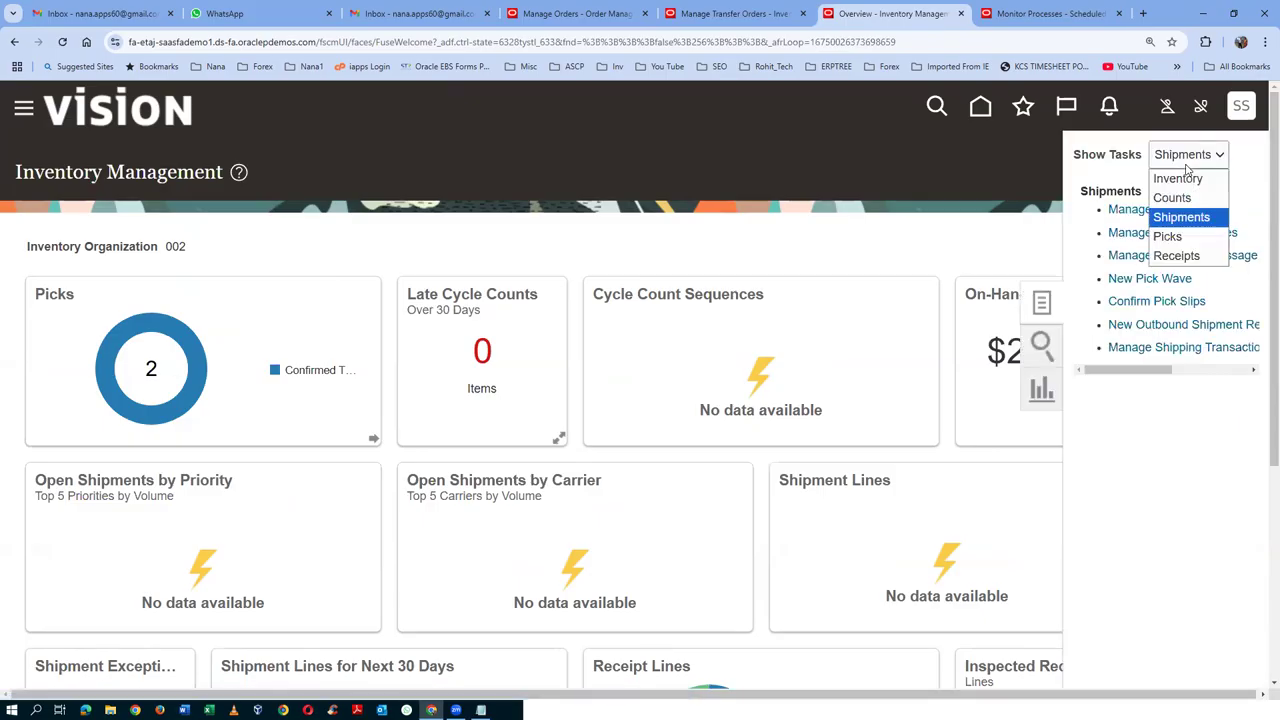
left_click(1181, 177)
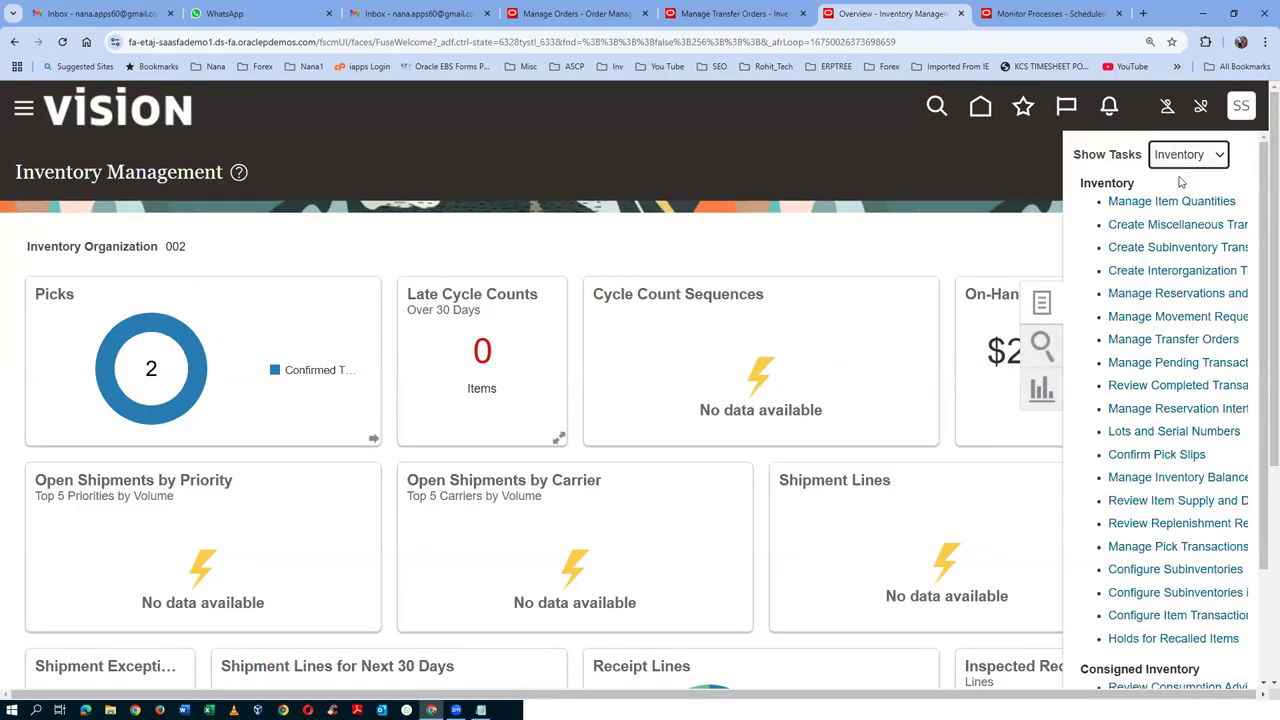
left_click(1170, 202)
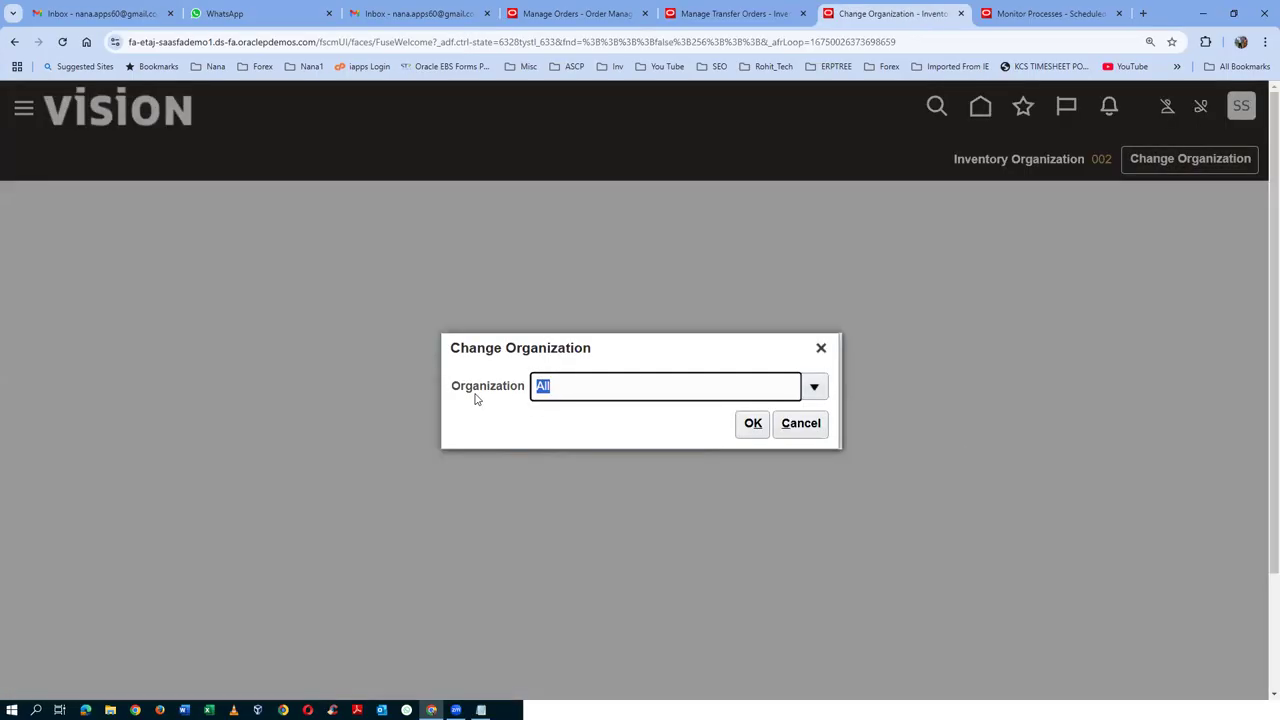
type("001")
key("Tab")
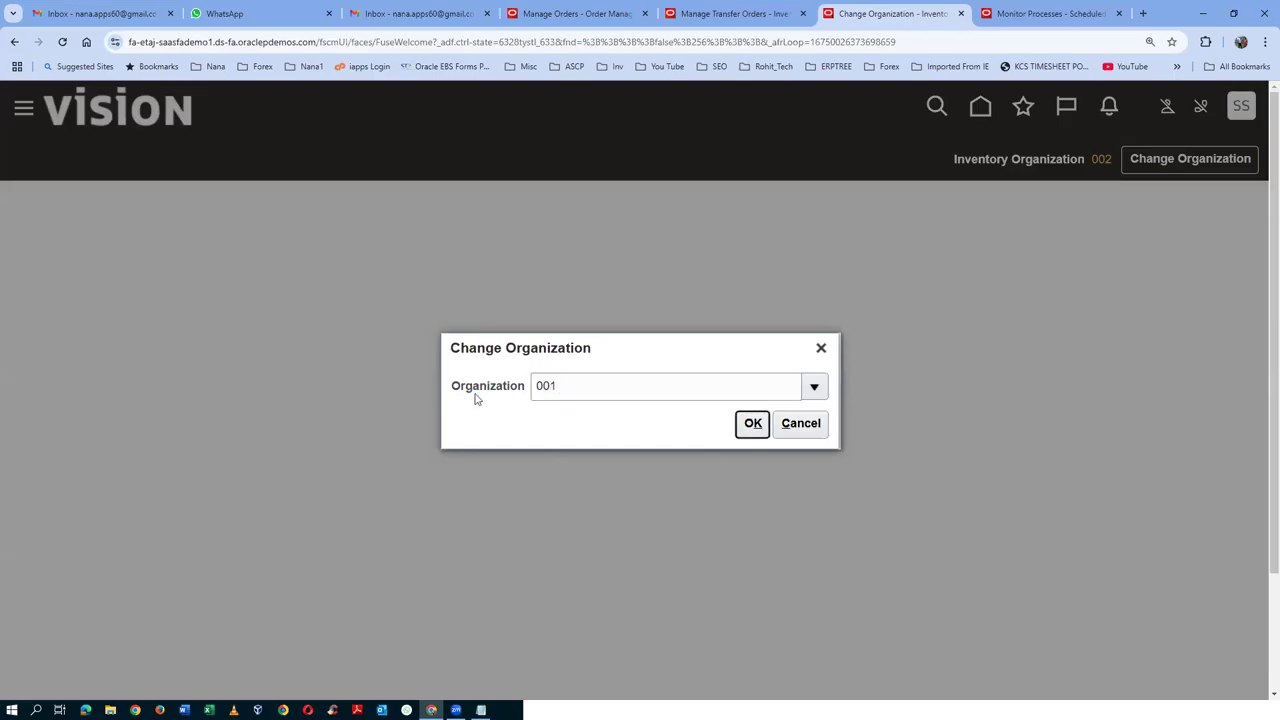
left_click(755, 426)
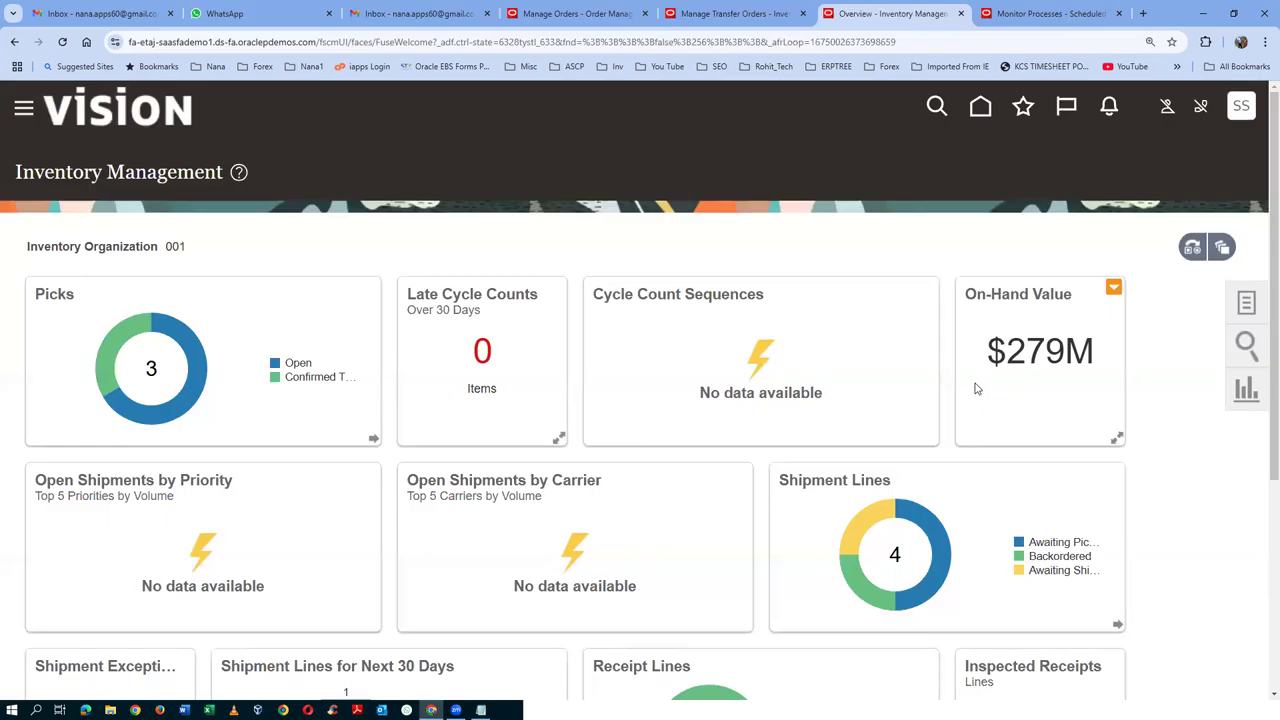
Open the Receive Expected Shipments task from the Receipts tasks for organization 001
left_click(1246, 306)
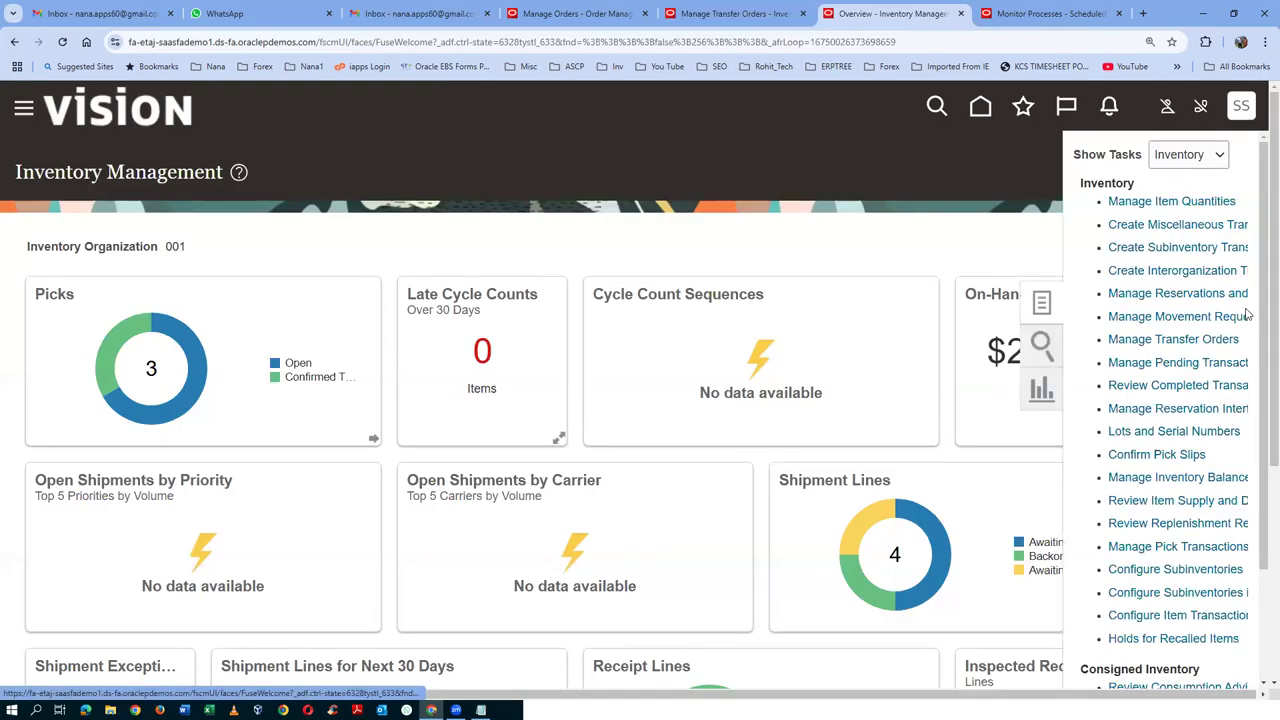
left_click(1178, 160)
left_click(1176, 255)
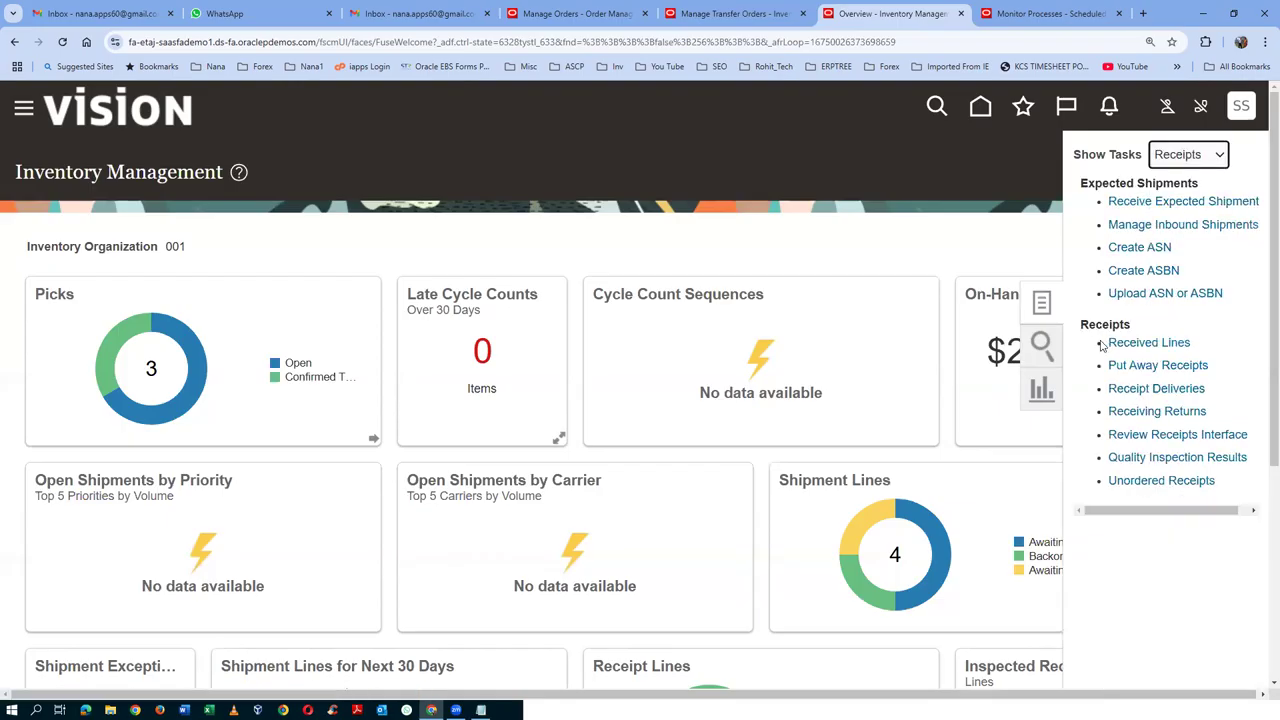
left_click(1127, 202)
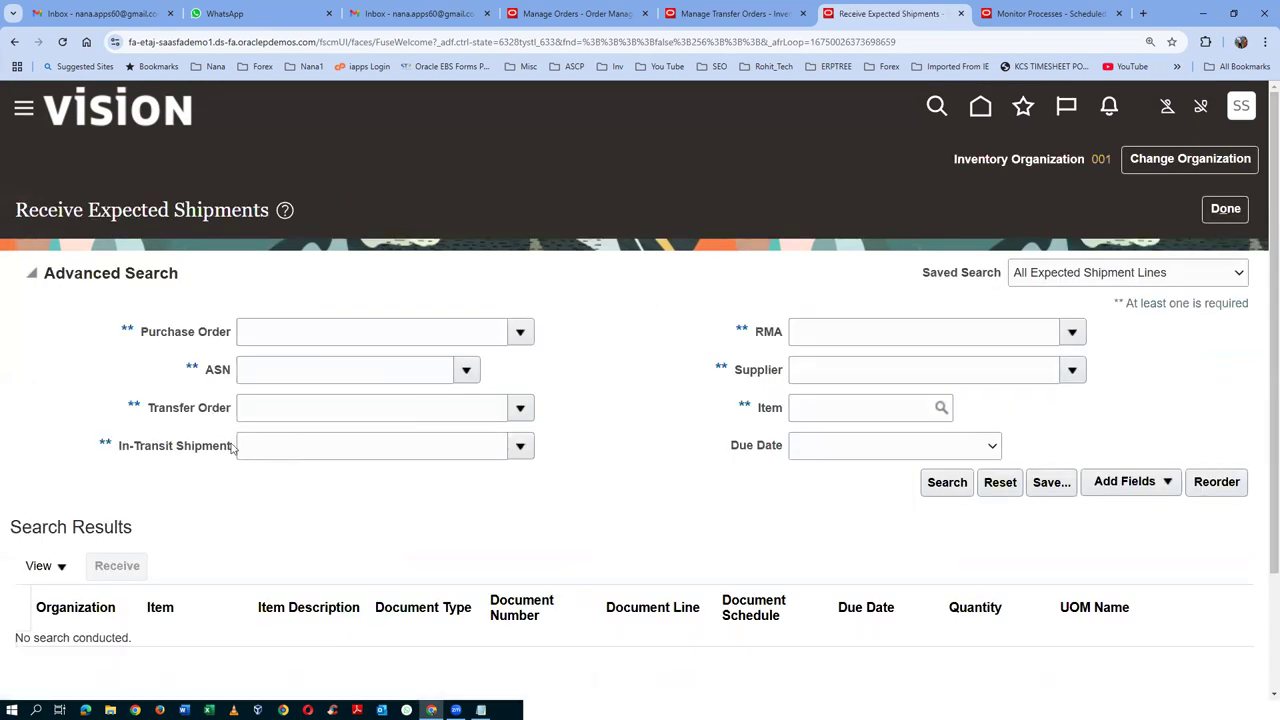
Look up the transfer order number on the transfer order page and search the expected shipments by it
left_click(271, 410)
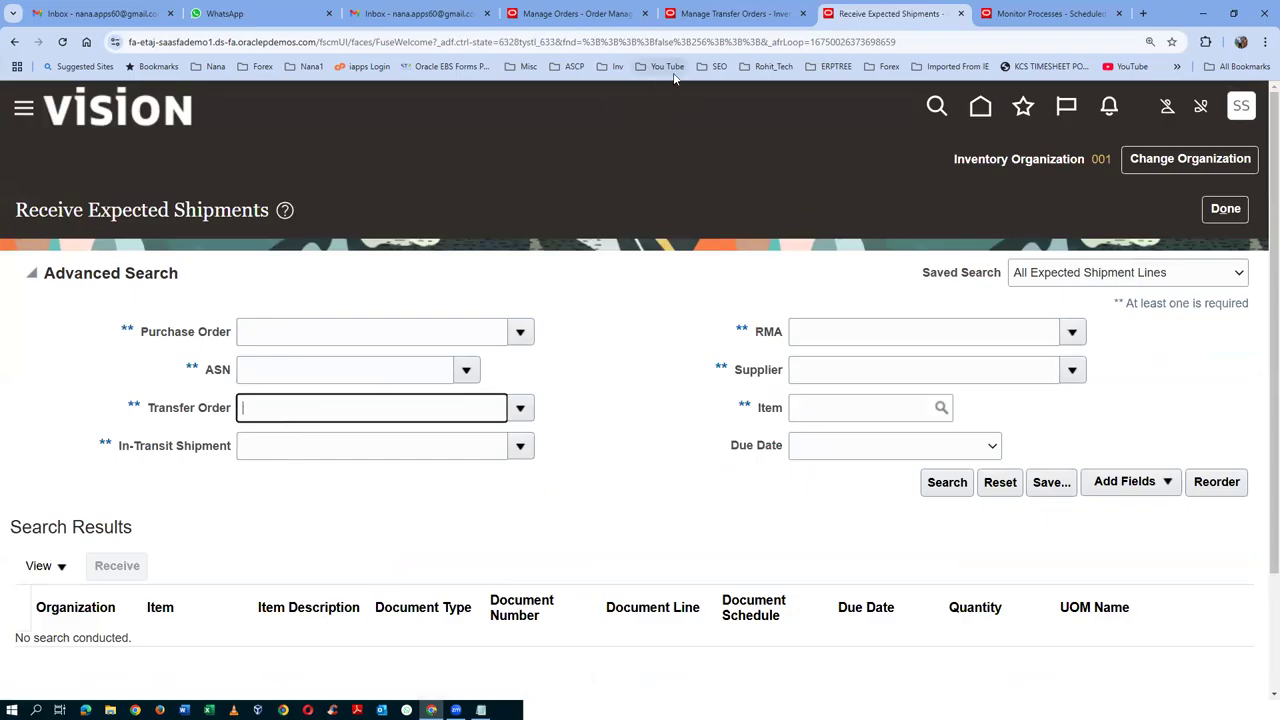
left_click(735, 12)
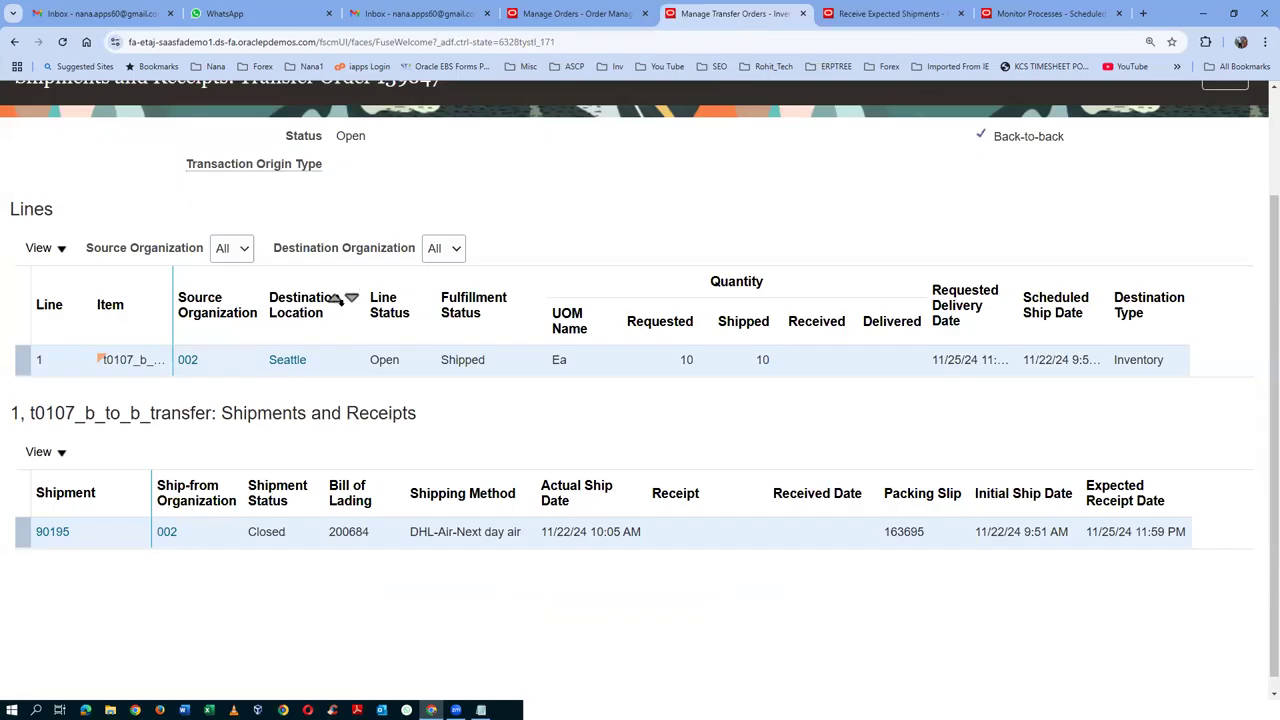
scroll(360, 290, "up", 2)
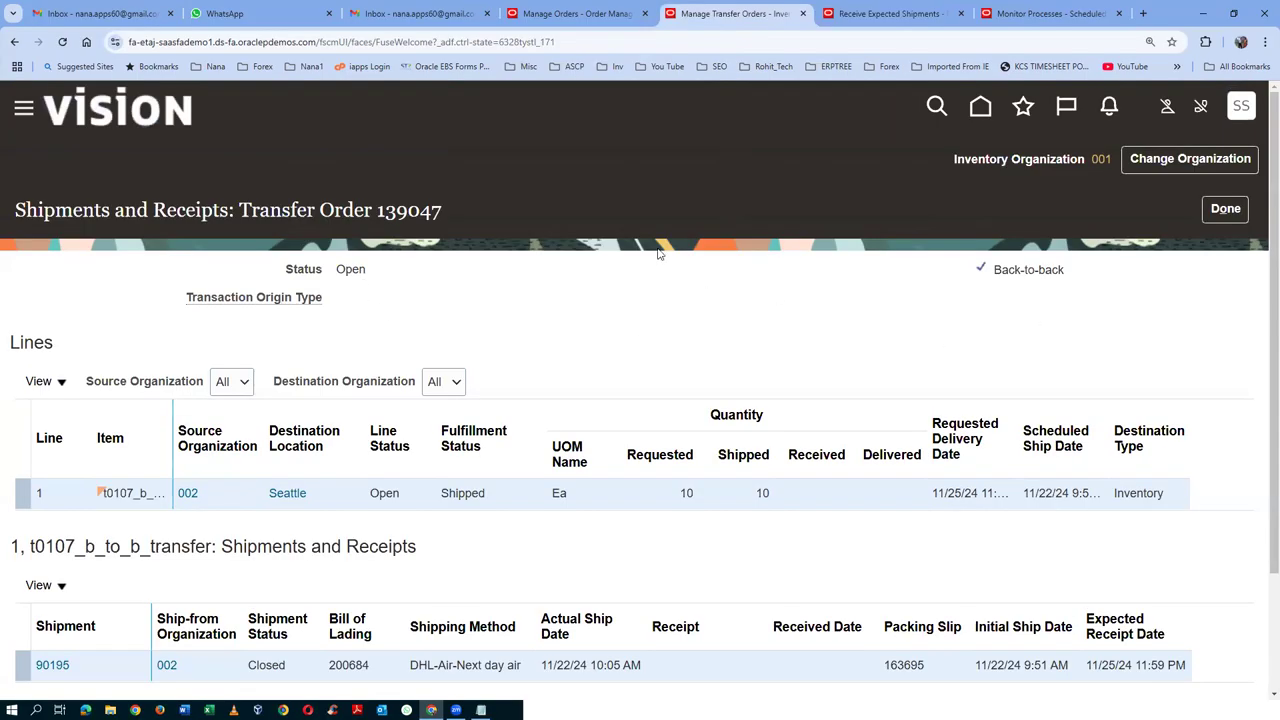
left_click(890, 13)
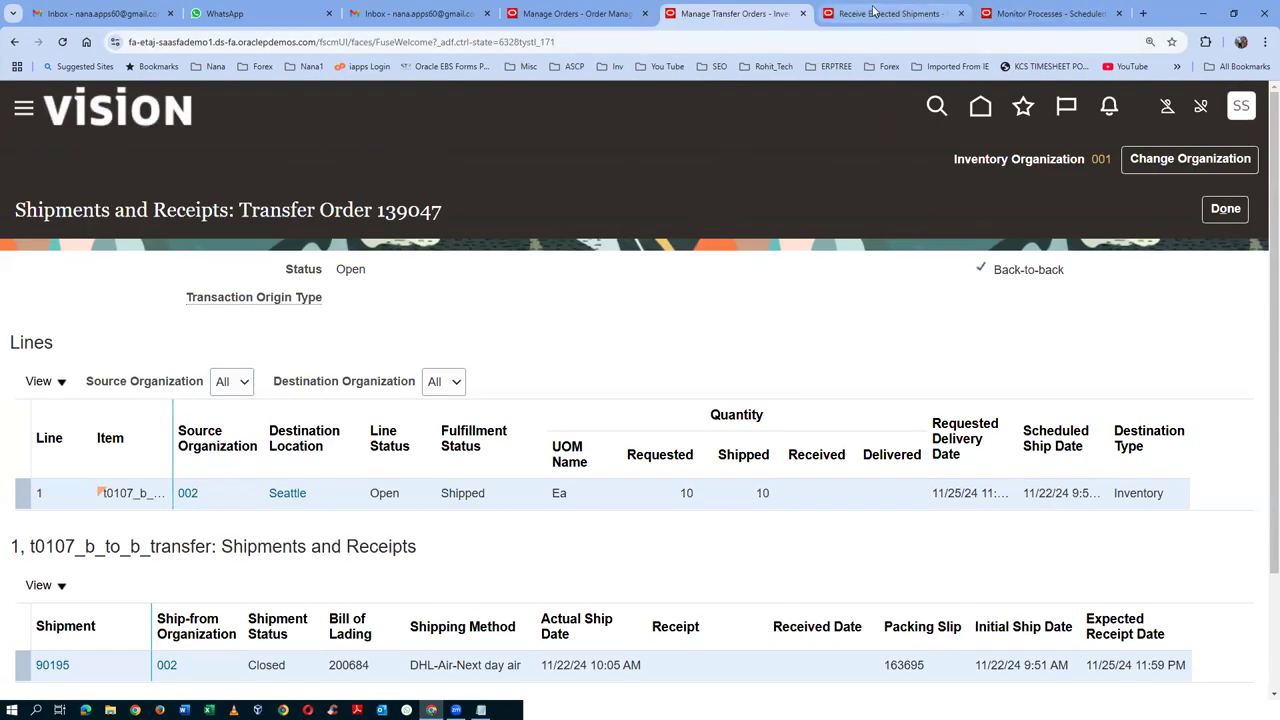
type("13")
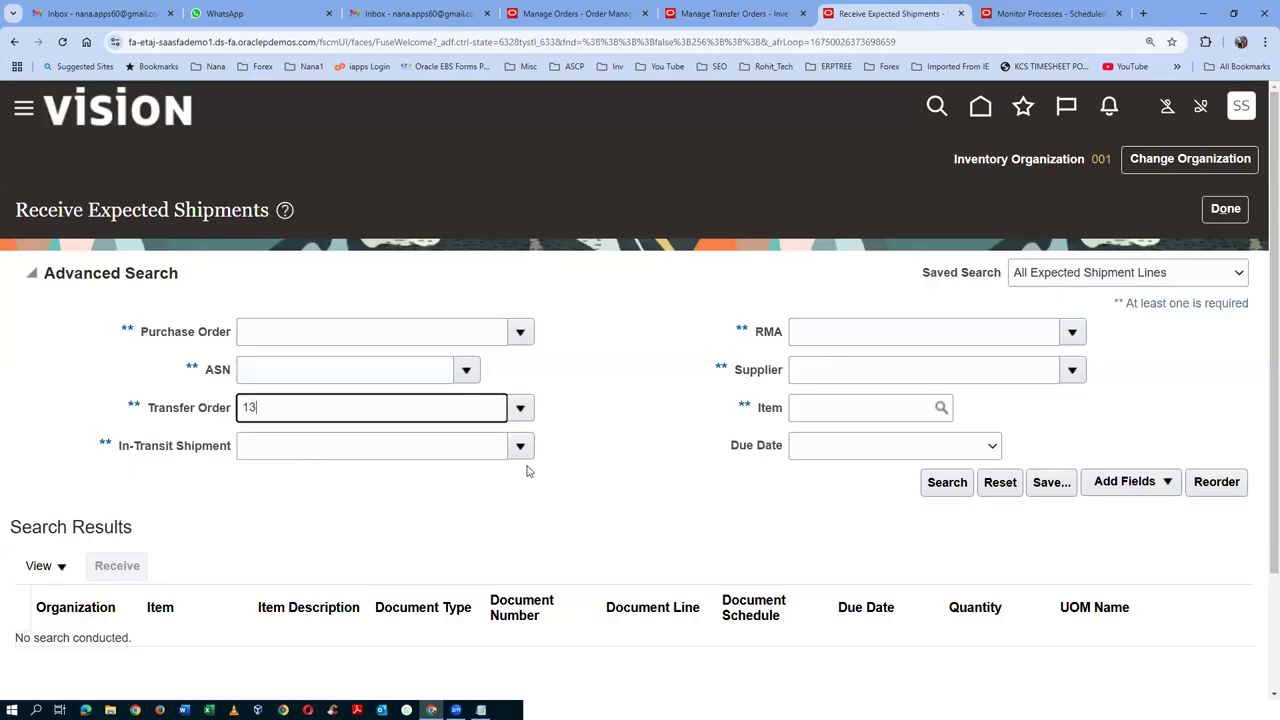
type("9")
key("Tab")
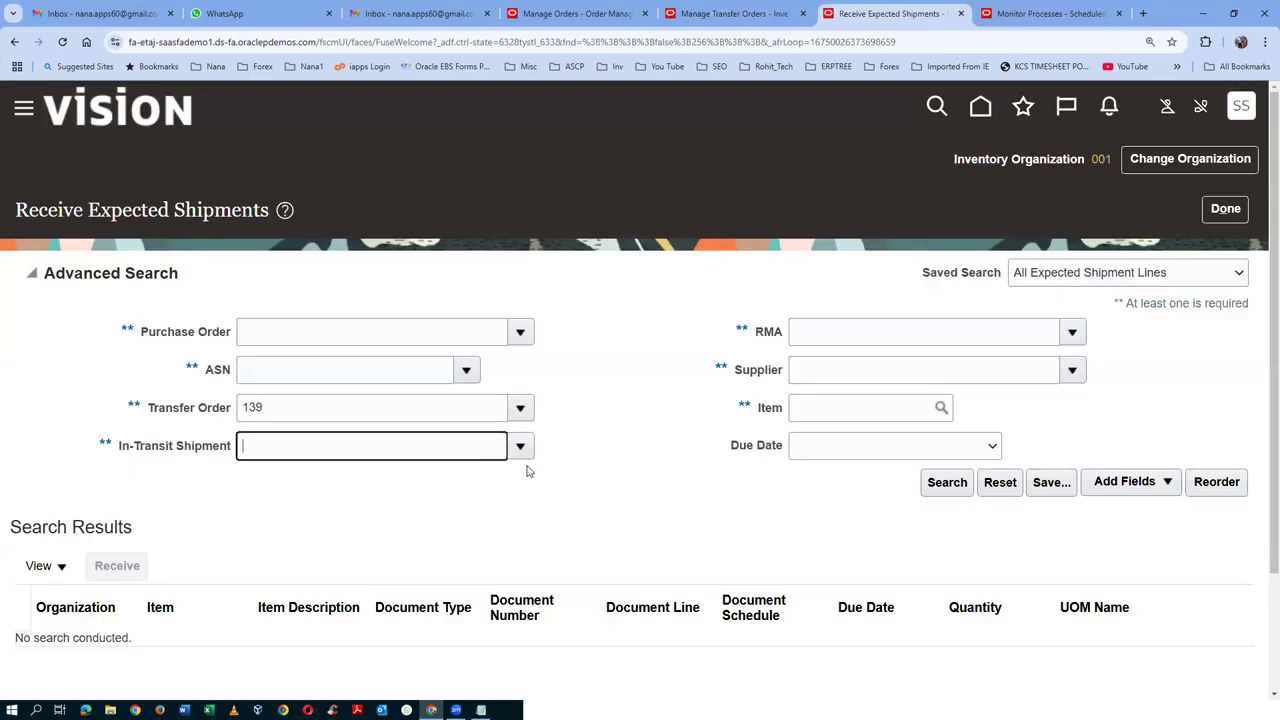
left_click(966, 484)
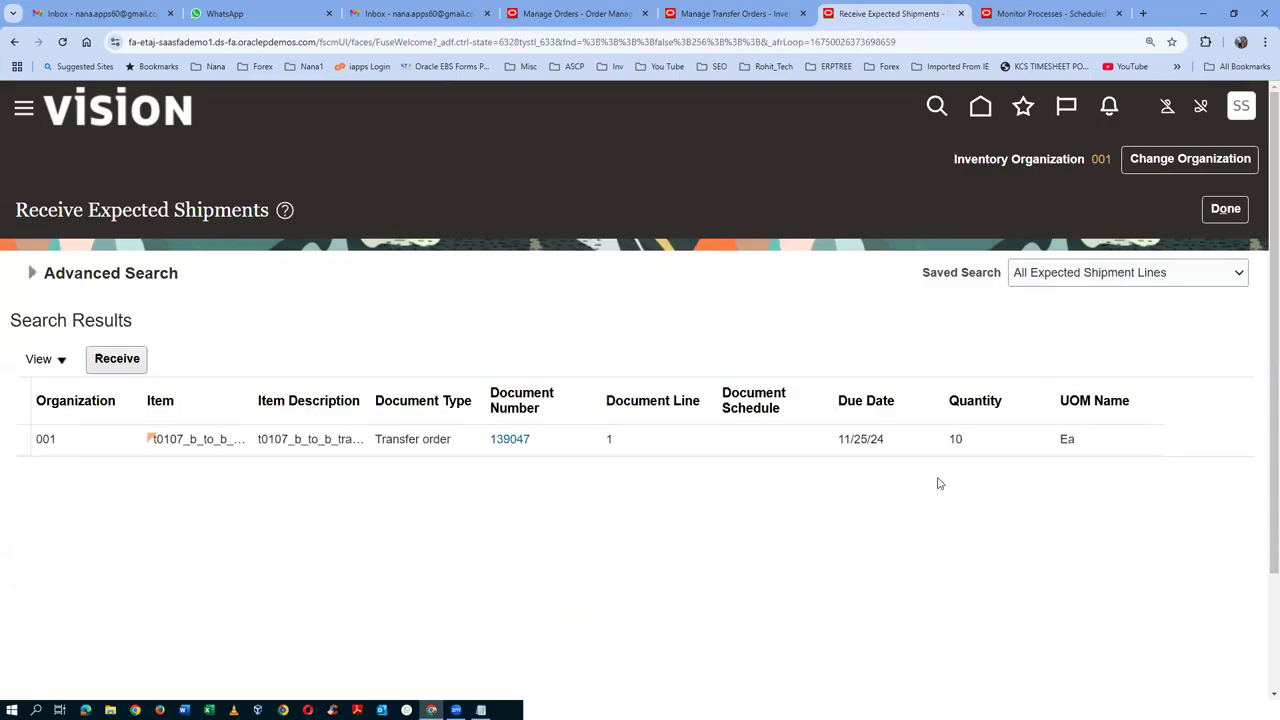
Receive the transfer order line with its shown receipt quantity and start creating the receipt
left_click(120, 369)
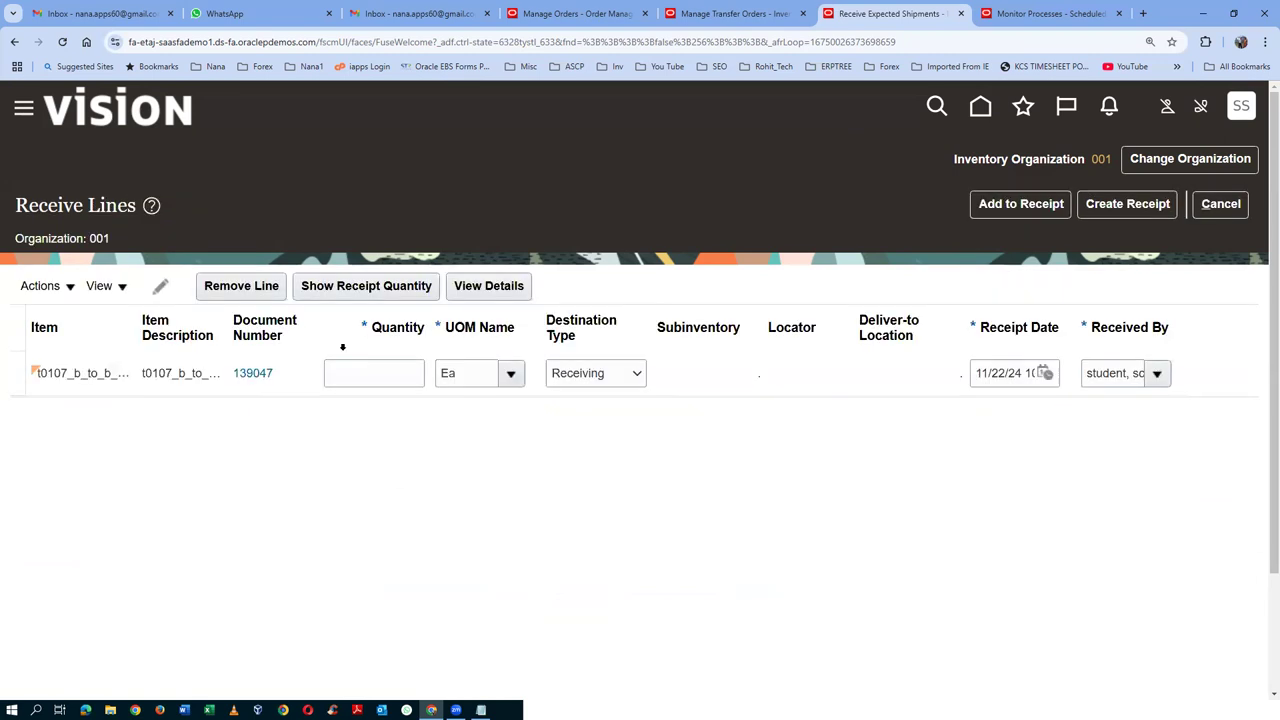
left_click(375, 288)
left_click(1160, 207)
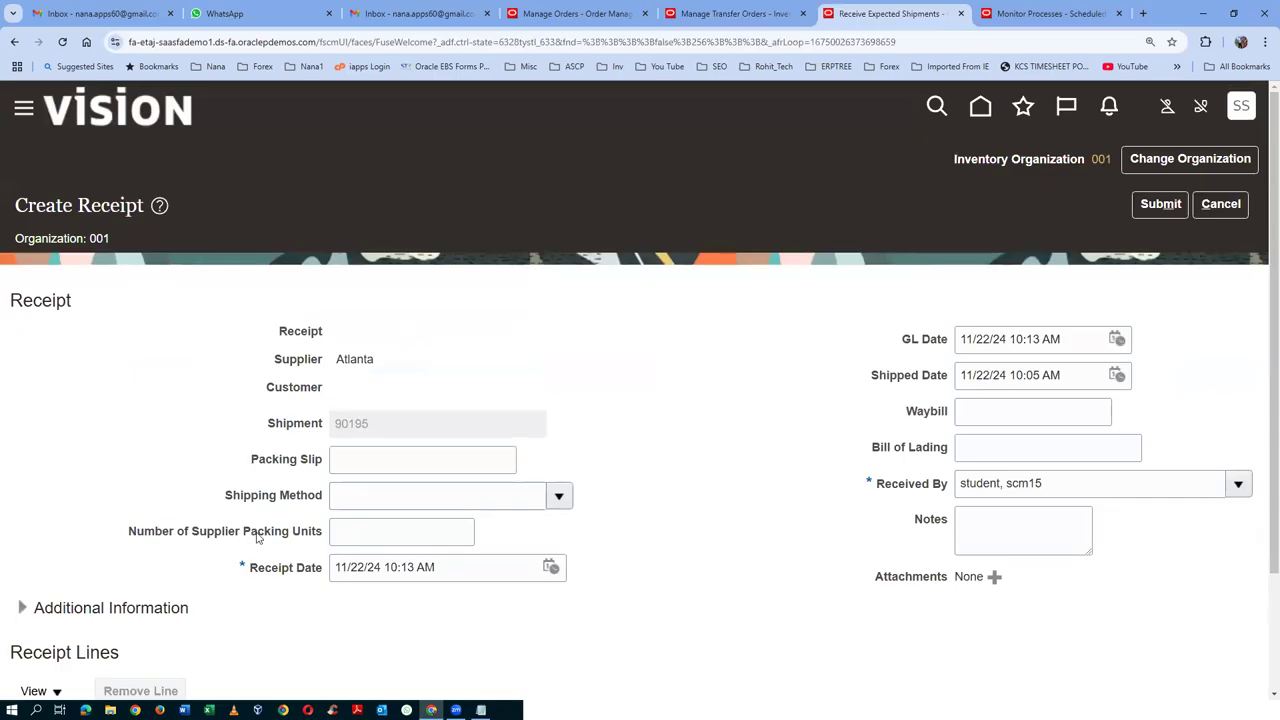
Enter packing slip 123, 4 supplier packing units, waybill 454656, bill of lading 68568 and notes dfgdfx, then submit the receipt and acknowledge the confirmation
left_click(352, 461)
type("123")
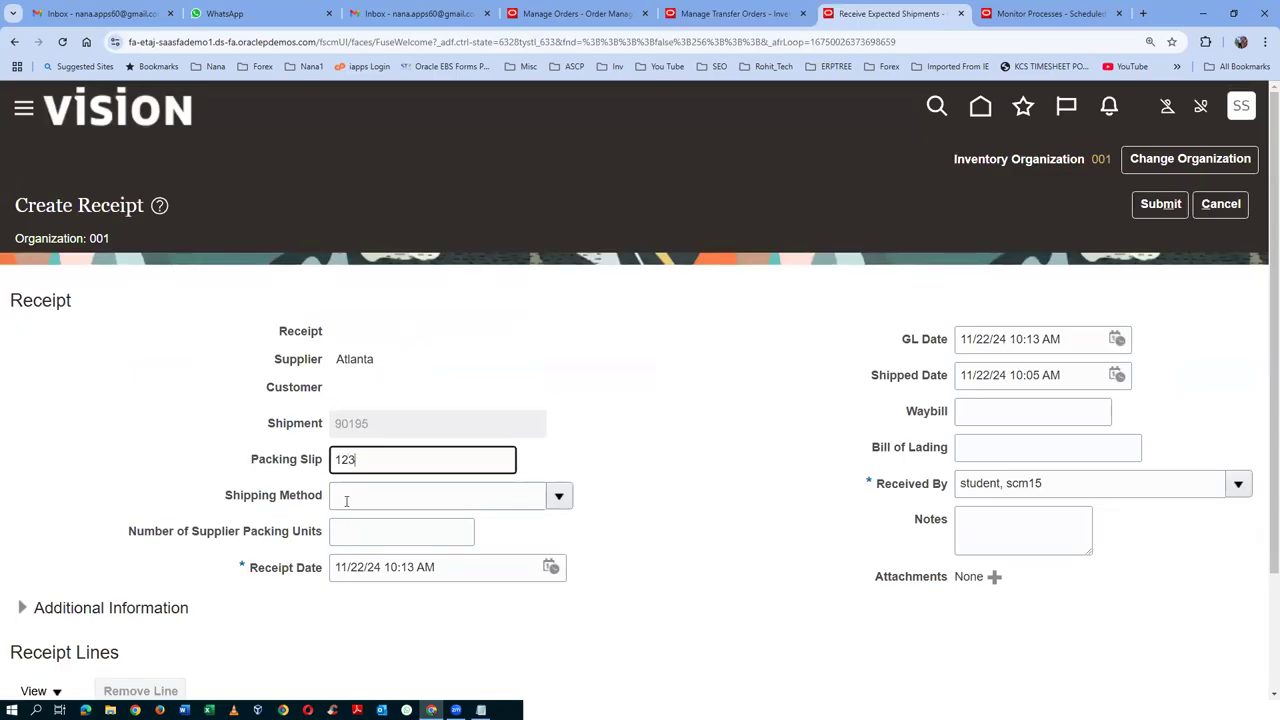
left_click(343, 537)
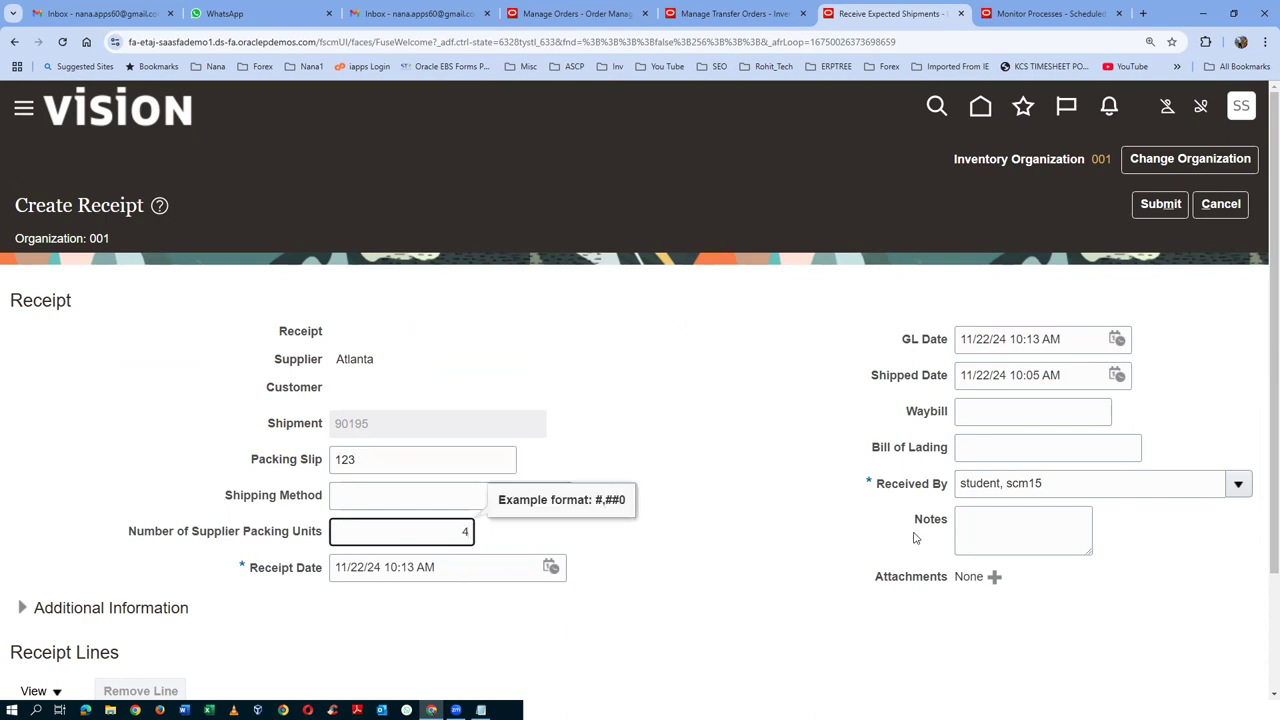
left_click(985, 414)
type("454656")
left_click(978, 448)
type("68568")
left_click(966, 540)
type("dfgdfx")
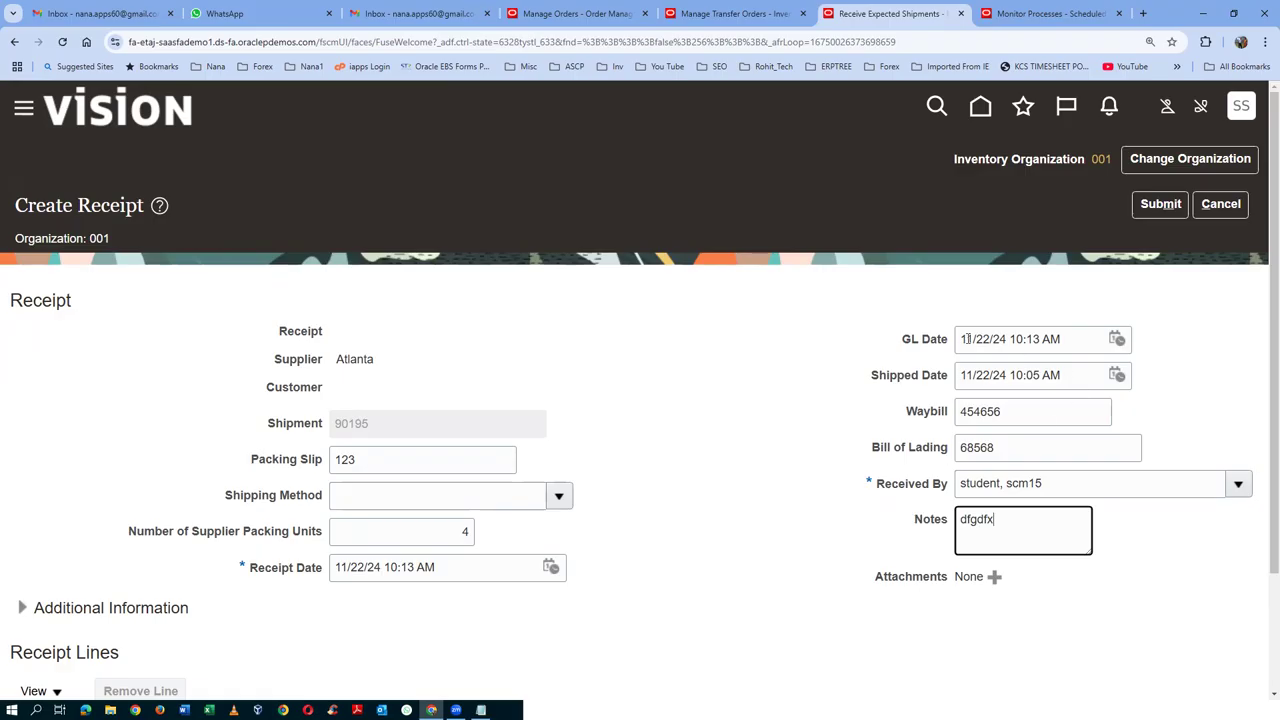
left_click(1160, 206)
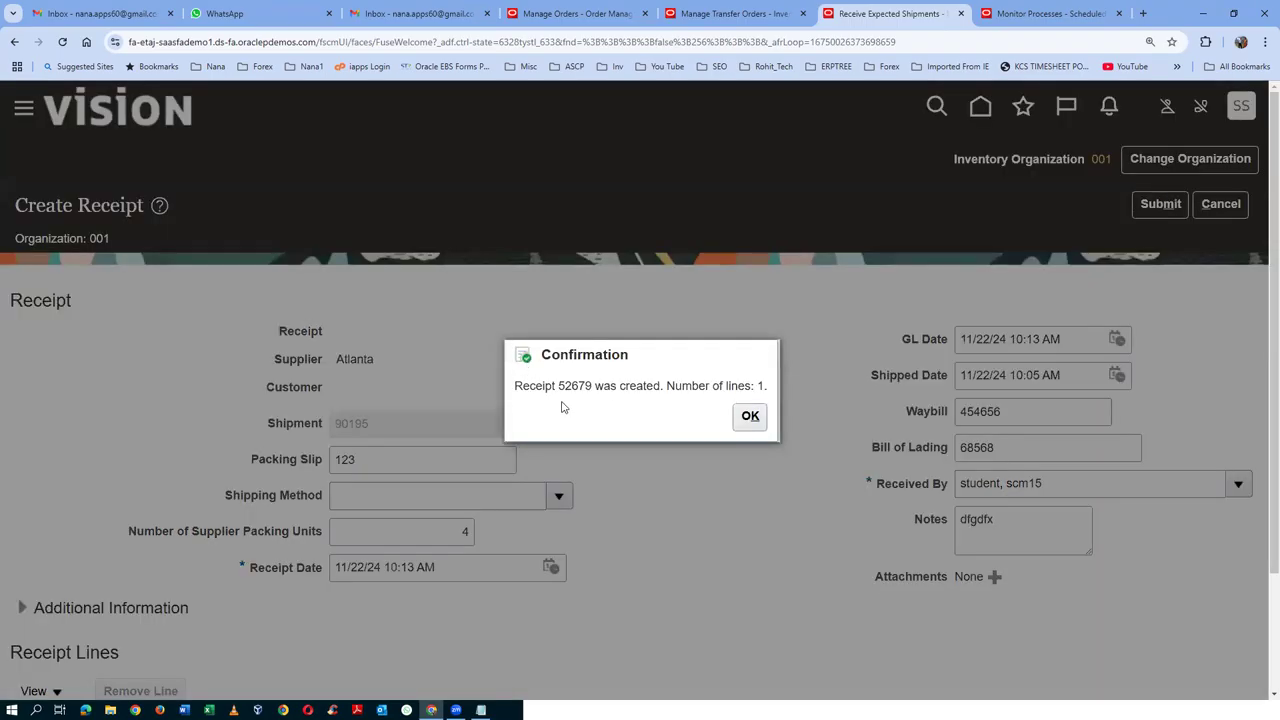
left_click(750, 416)
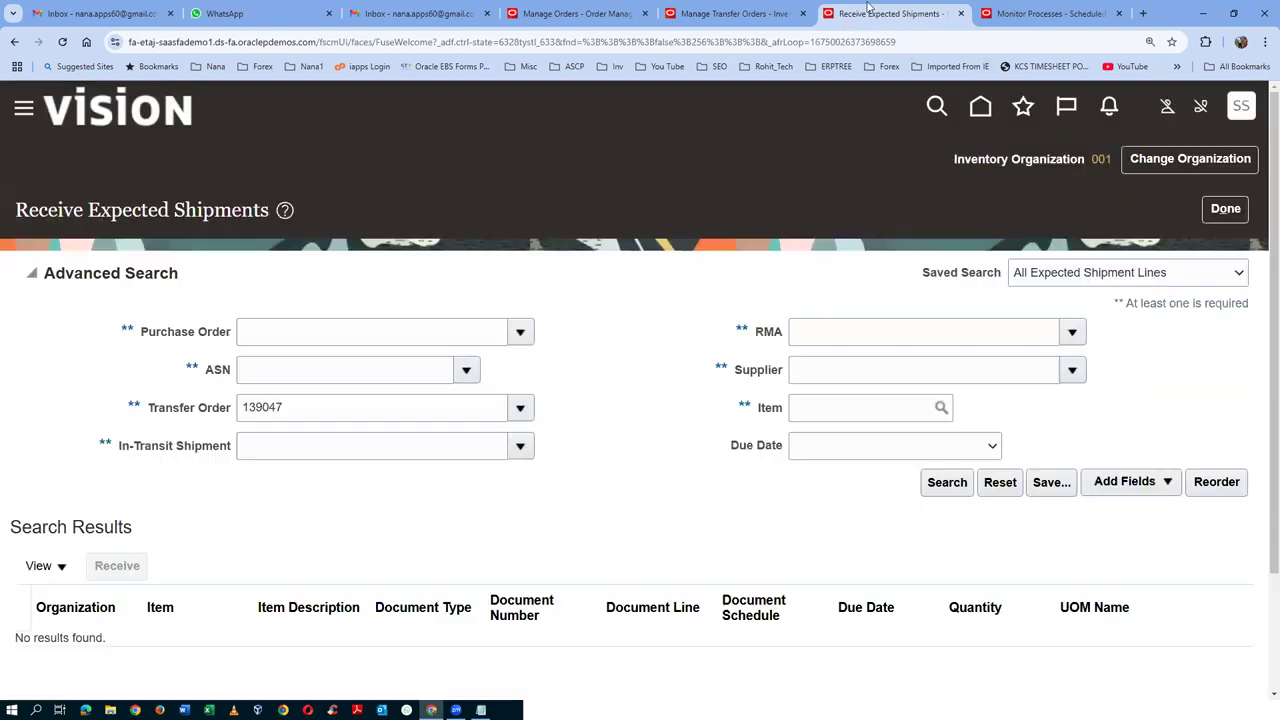
Reload the transfer order's shipments and receipts and check the received quantity and receipt details
left_click(735, 13)
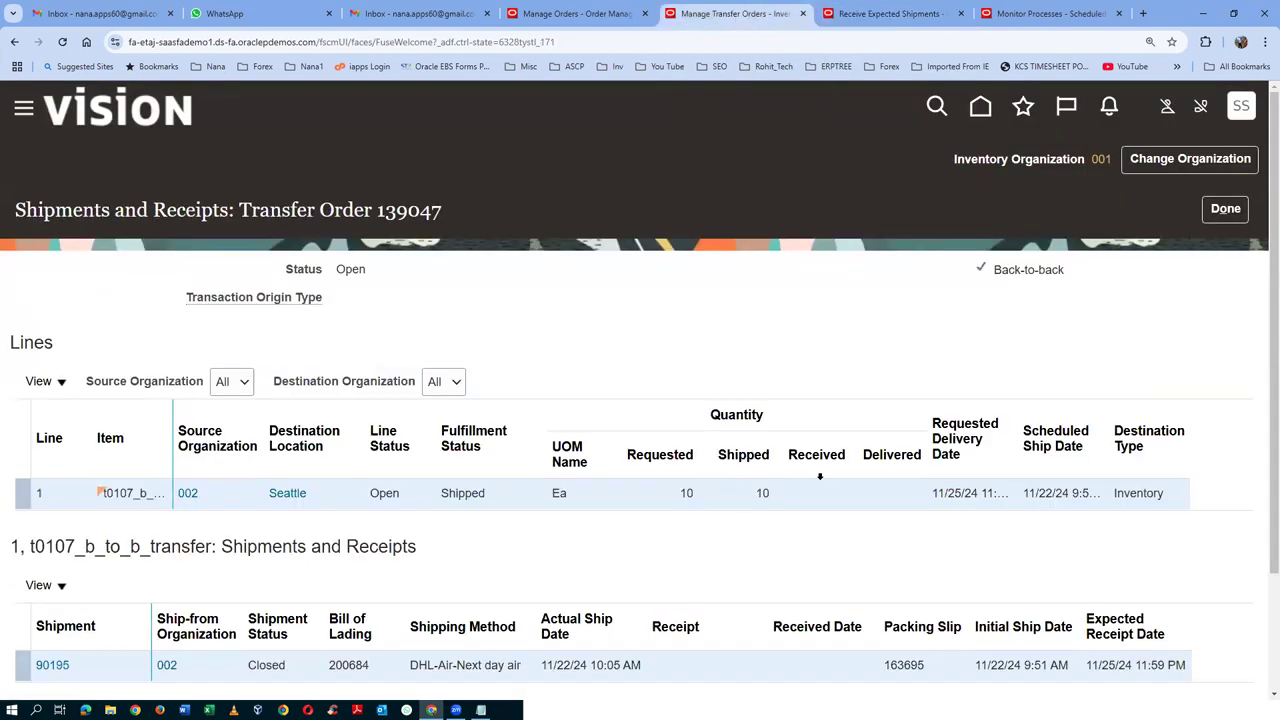
left_click(1221, 215)
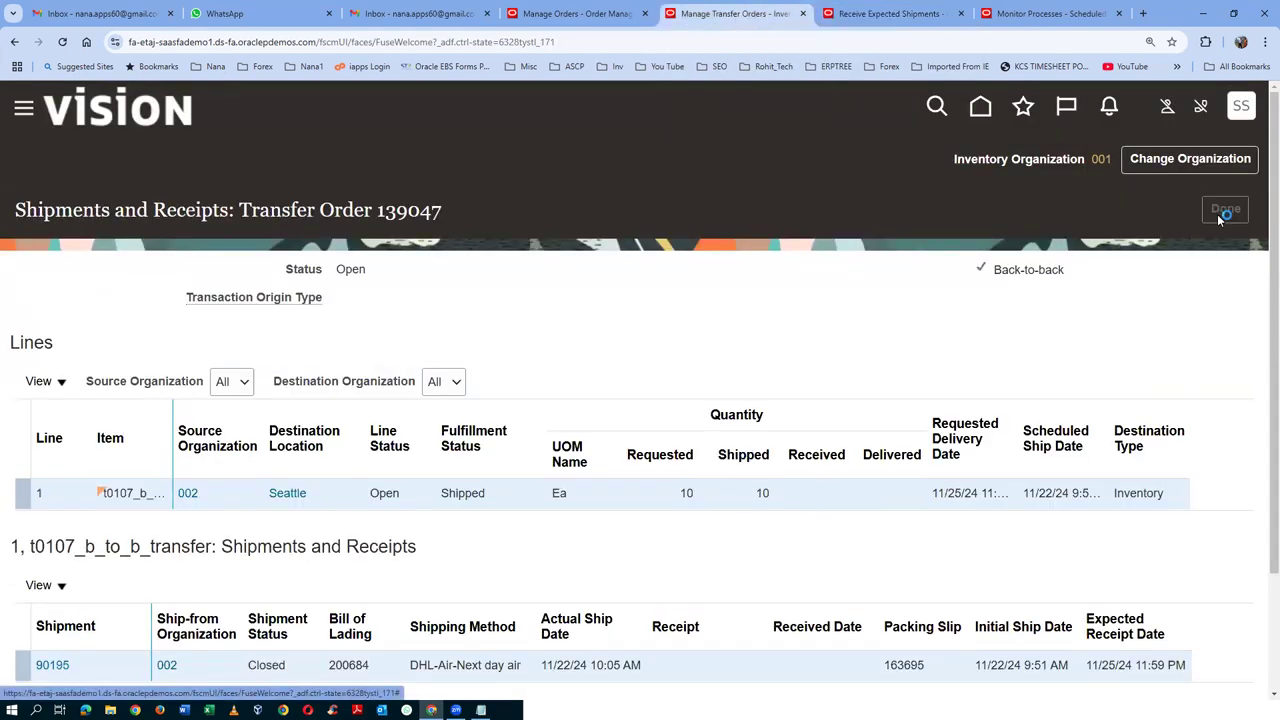
left_click(1012, 209)
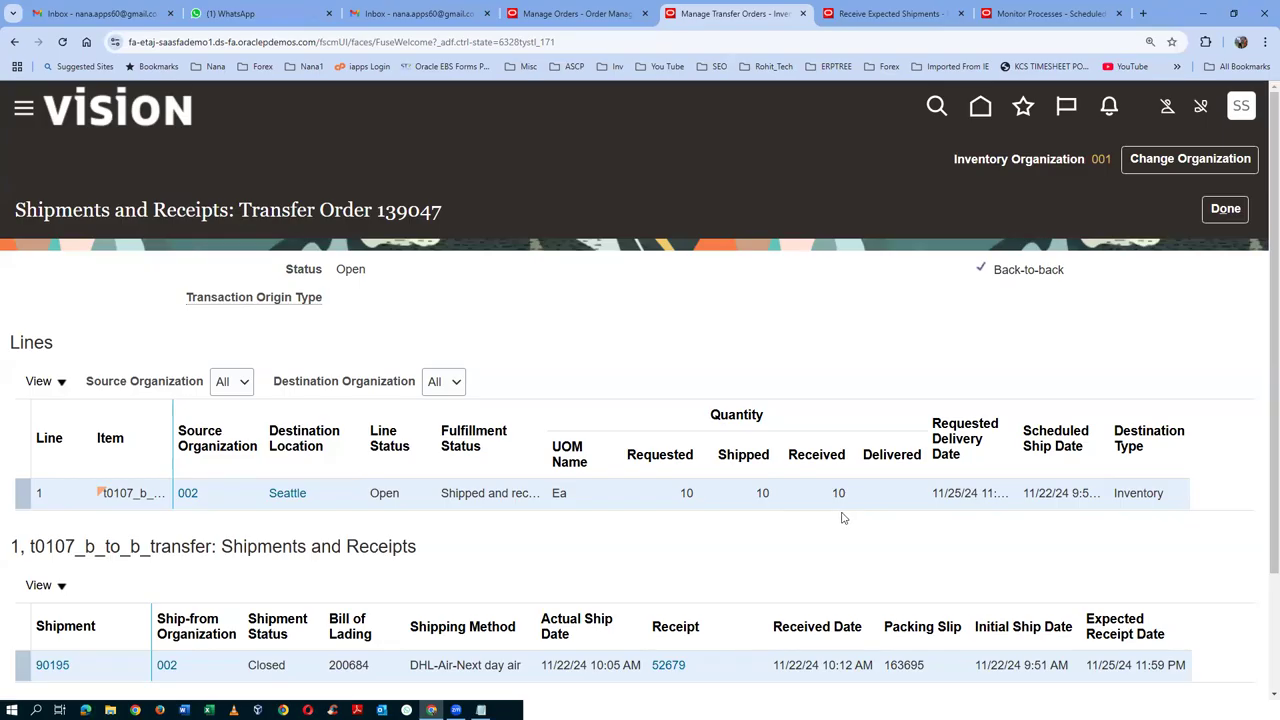
Leave the expected shipments search and open the Put Away Receipts task for organization 001
left_click(906, 24)
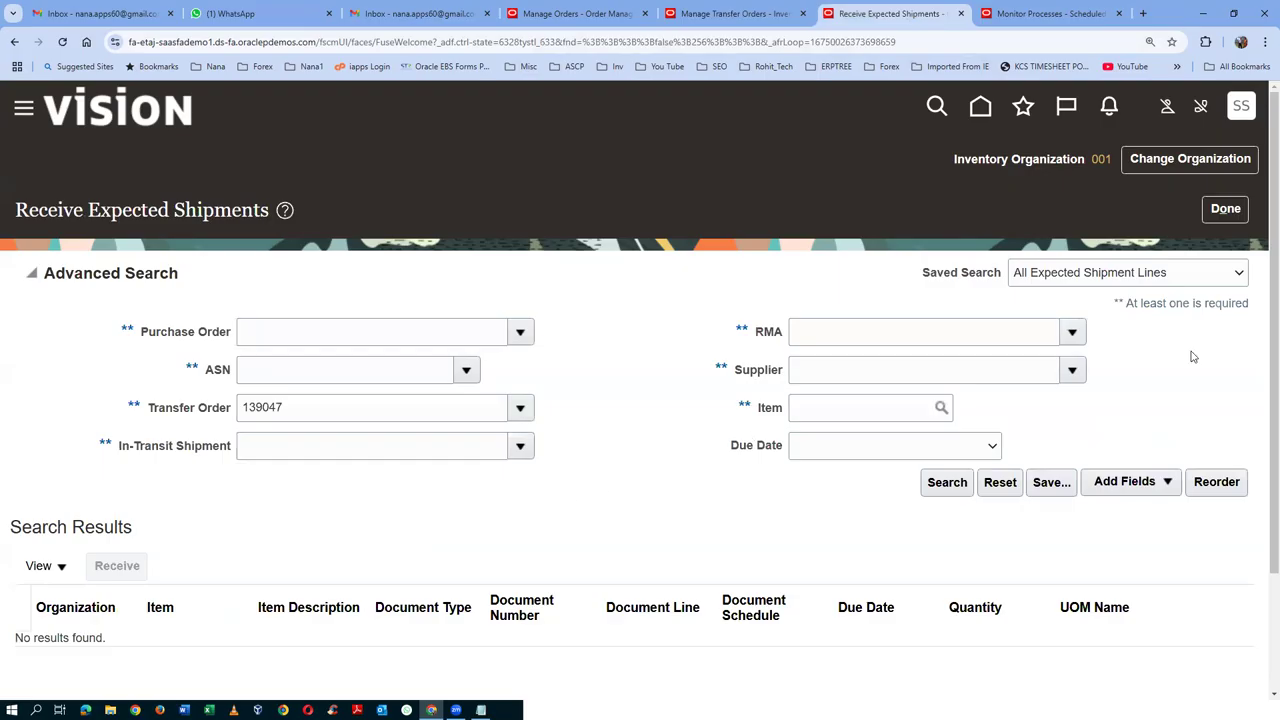
left_click(1228, 210)
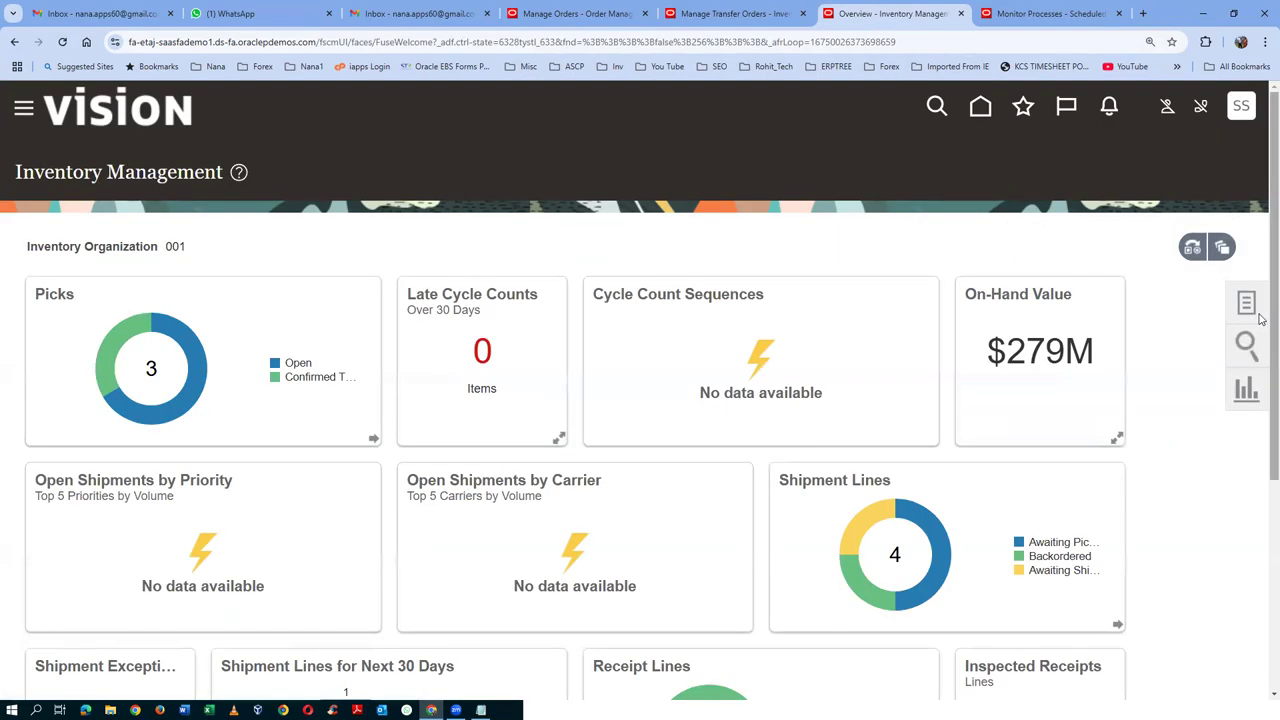
left_click(1246, 303)
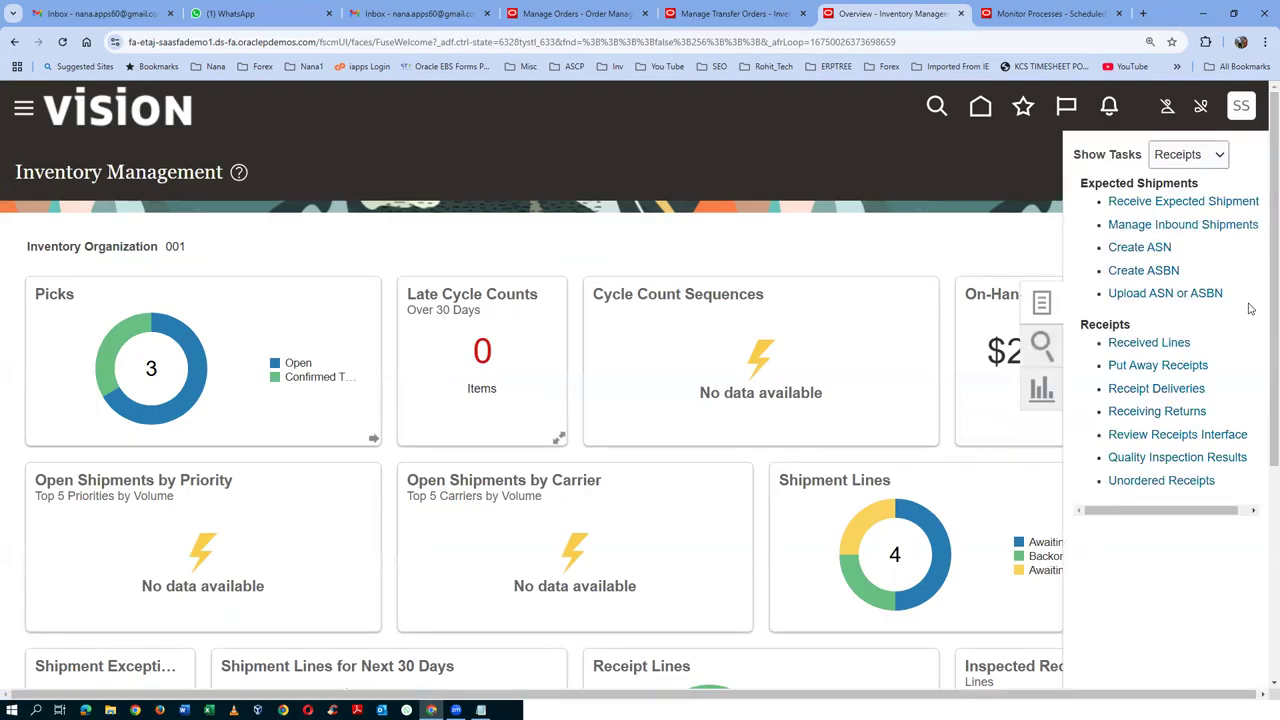
left_click(1182, 366)
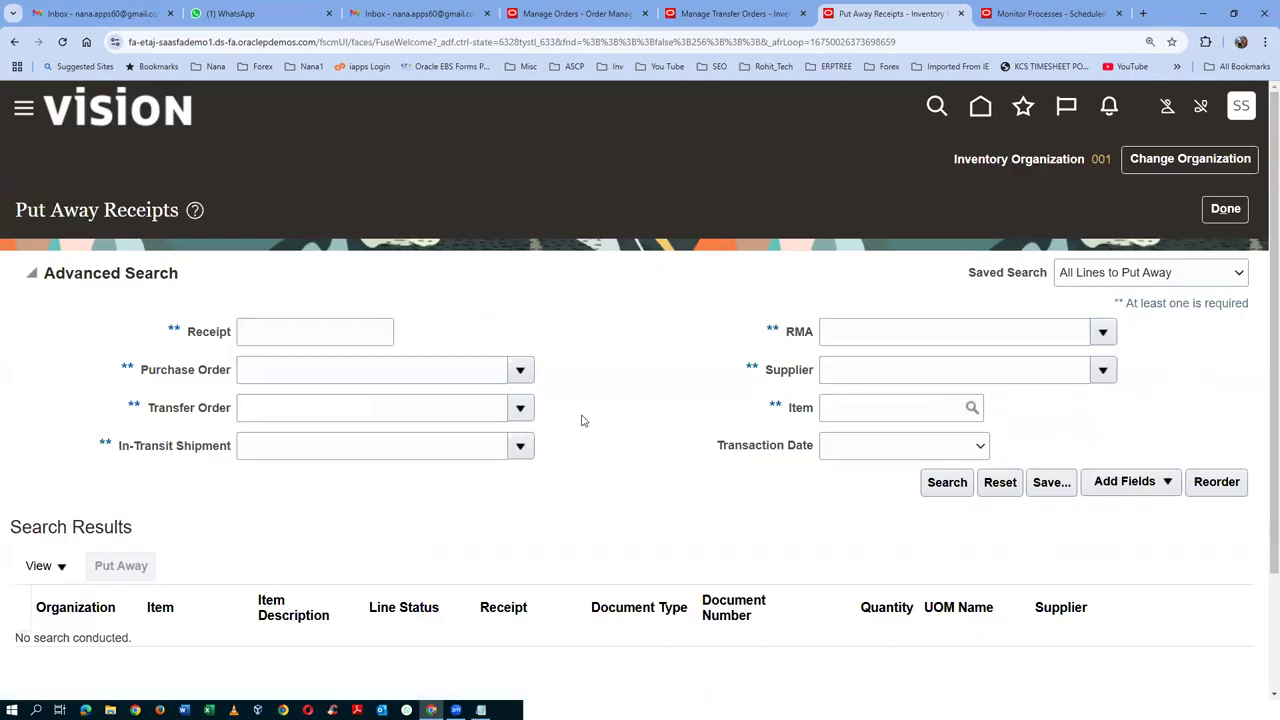
Search the lines to put away by the full receipt number of the transfer order's receipt
left_click(354, 327)
type("526")
left_click(374, 369)
left_click(945, 483)
key("Return")
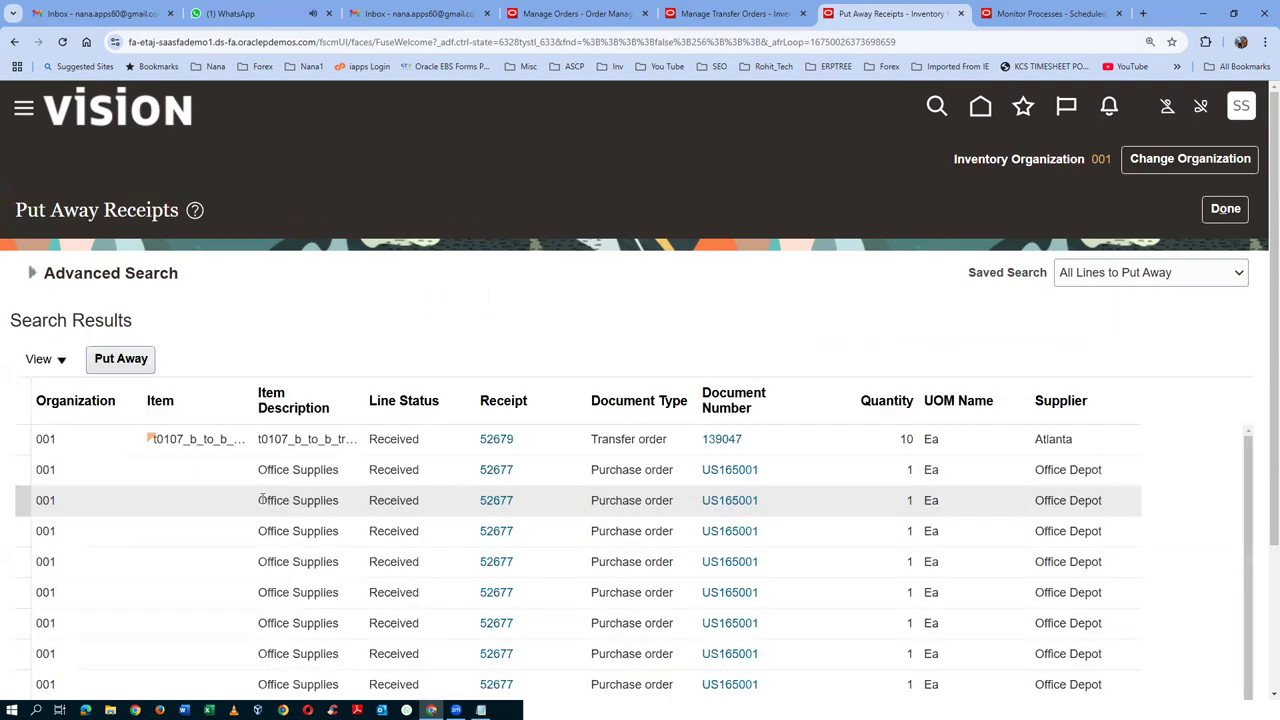
left_click(31, 273)
left_click(268, 331)
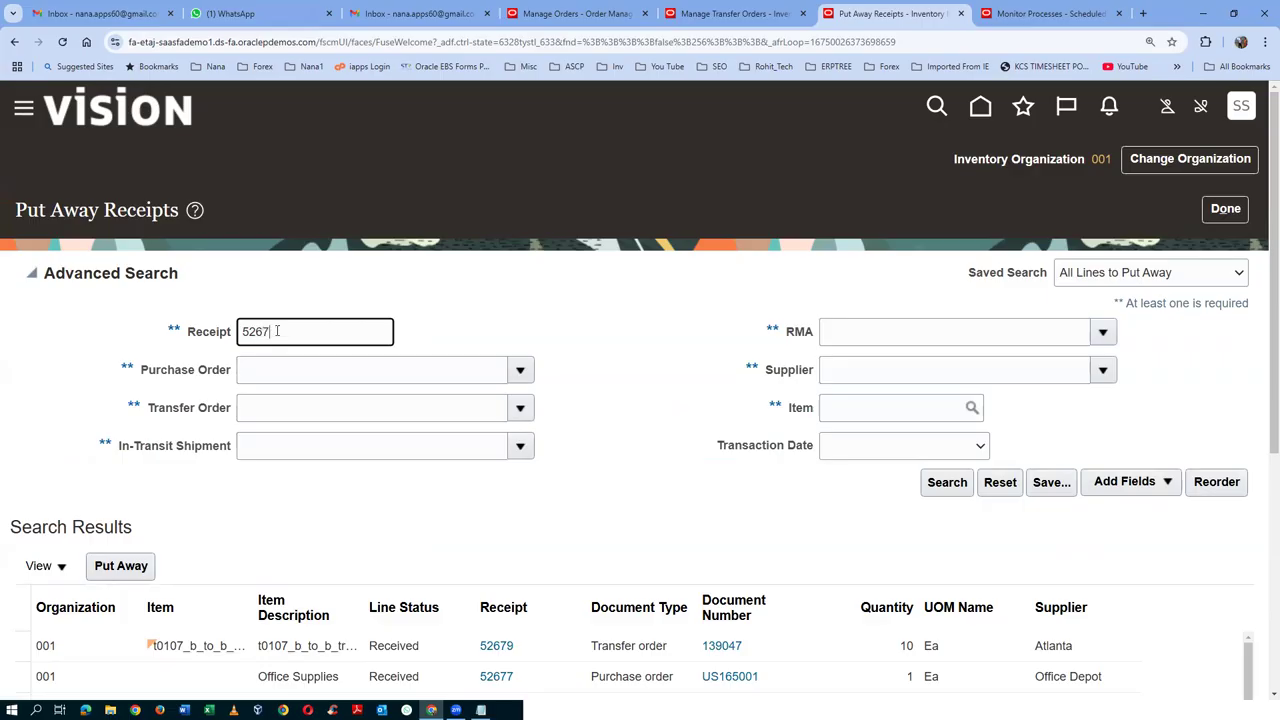
type("79")
left_click(946, 484)
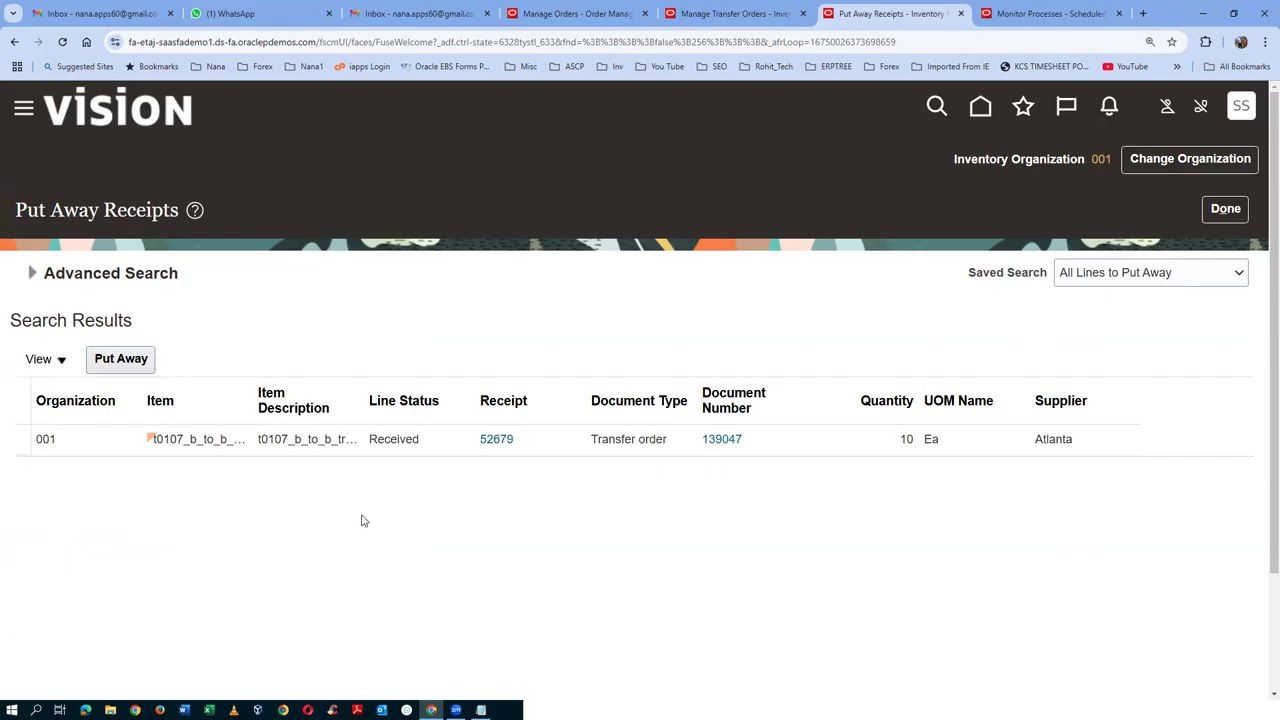
Put away the transfer order line into the Stores subinventory, submit it and acknowledge the confirmation
left_click(26, 432)
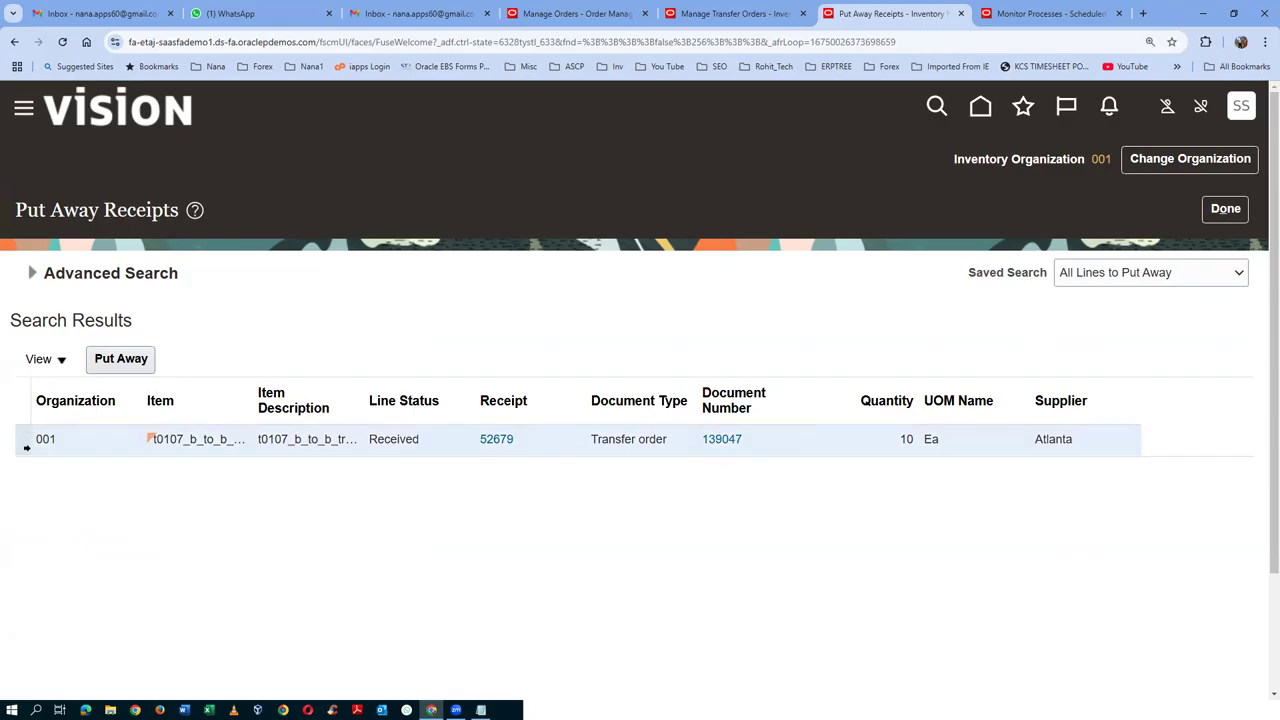
left_click(121, 360)
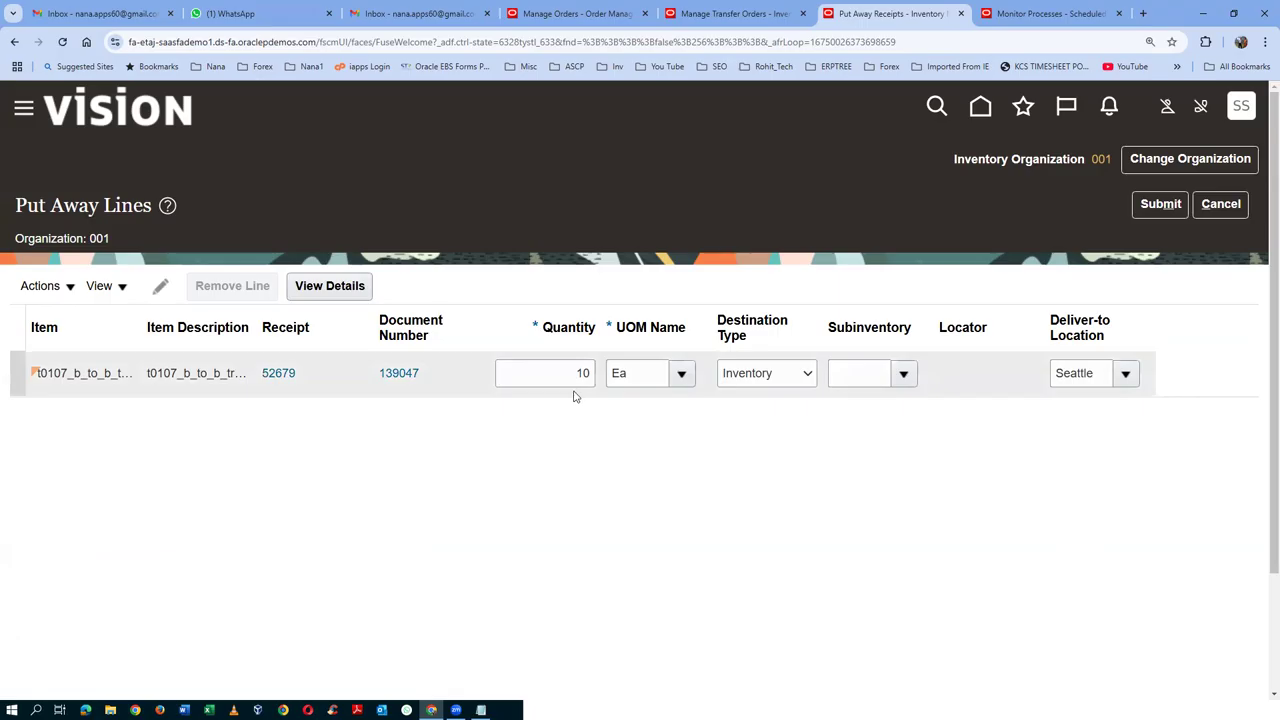
left_click(903, 376)
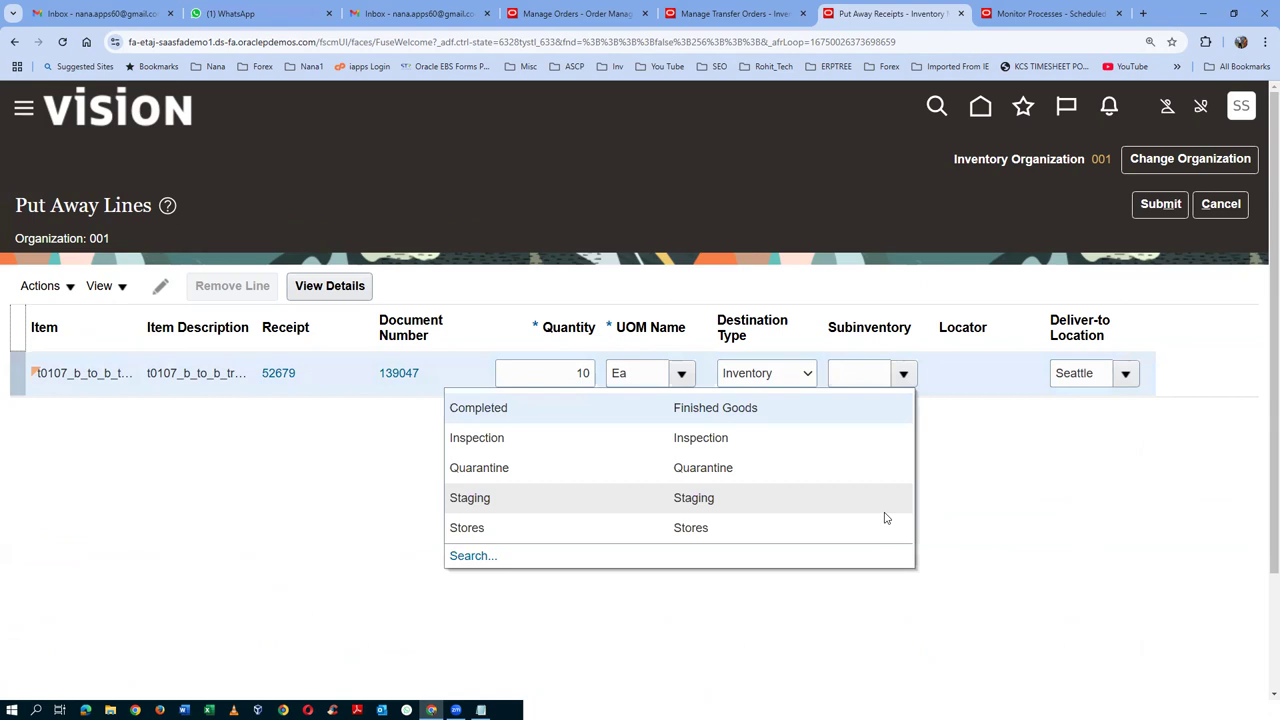
left_click(654, 528)
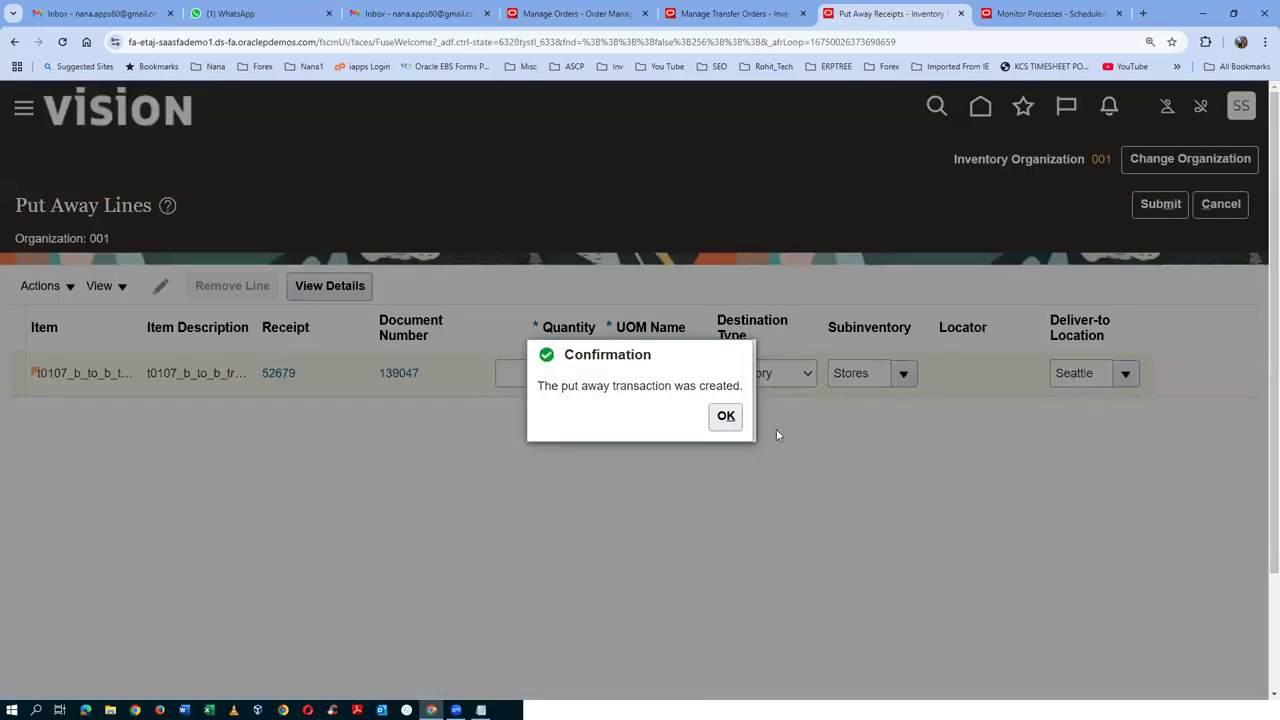
left_click(720, 419)
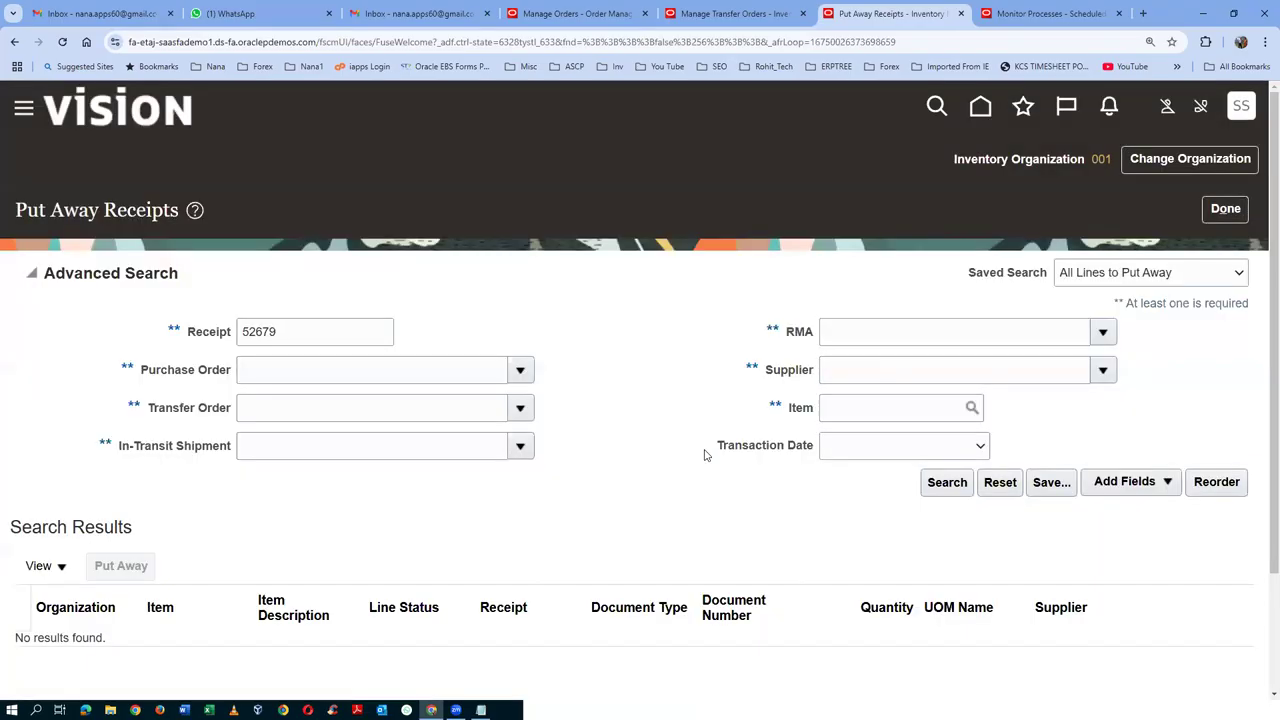
Reload the transfer order's shipments and receipts and check the delivered quantity, line status and order status
left_click(752, 18)
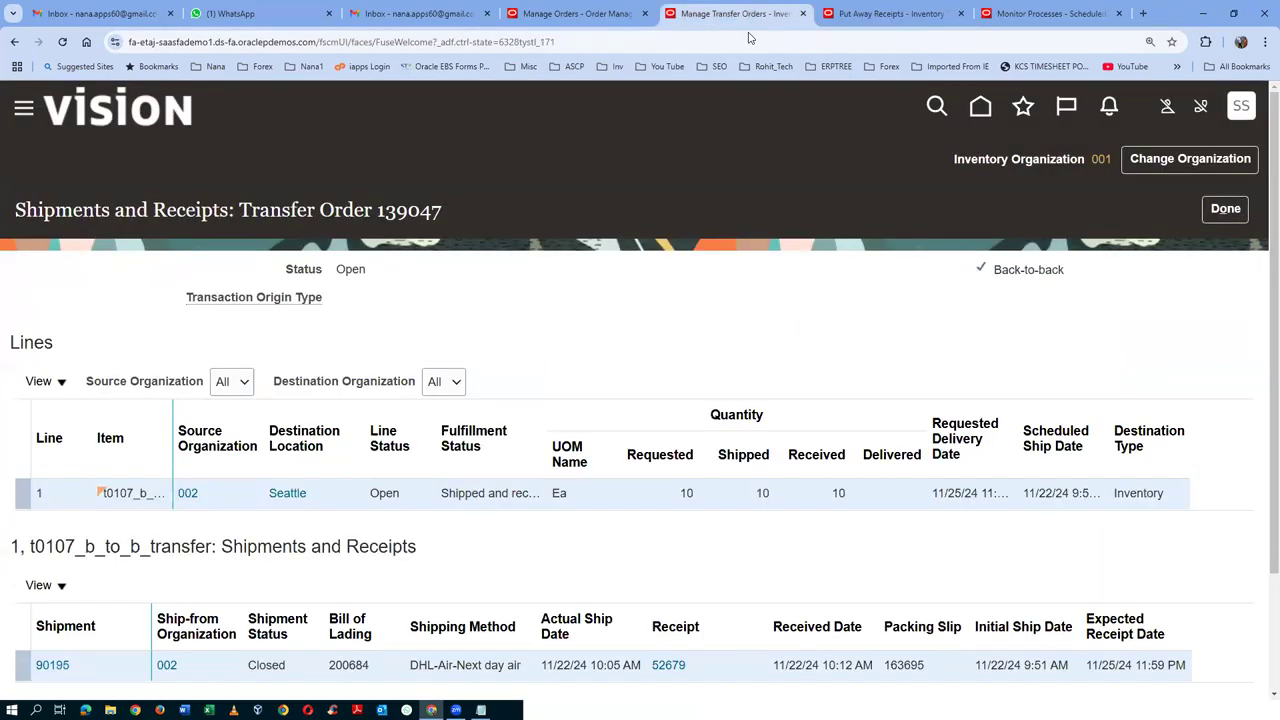
left_click(1222, 214)
left_click(1052, 208)
scroll(995, 530, "down", 2)
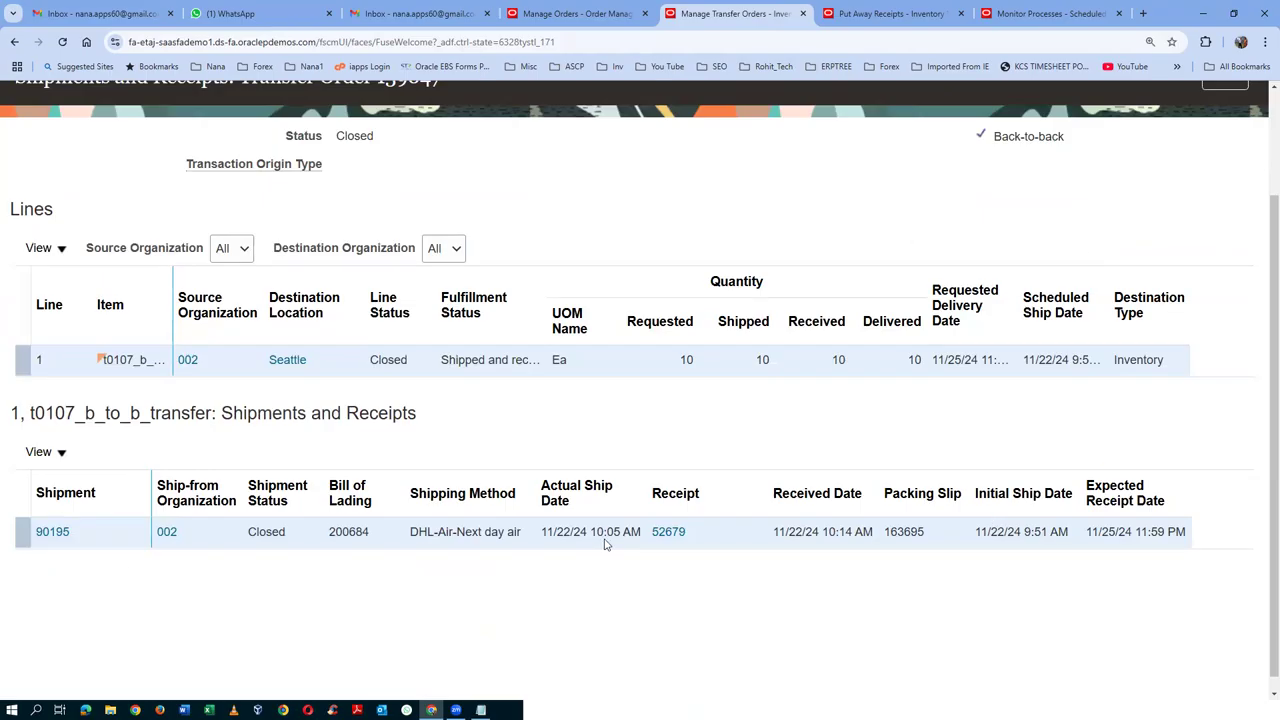
scroll(605, 545, "up", 2)
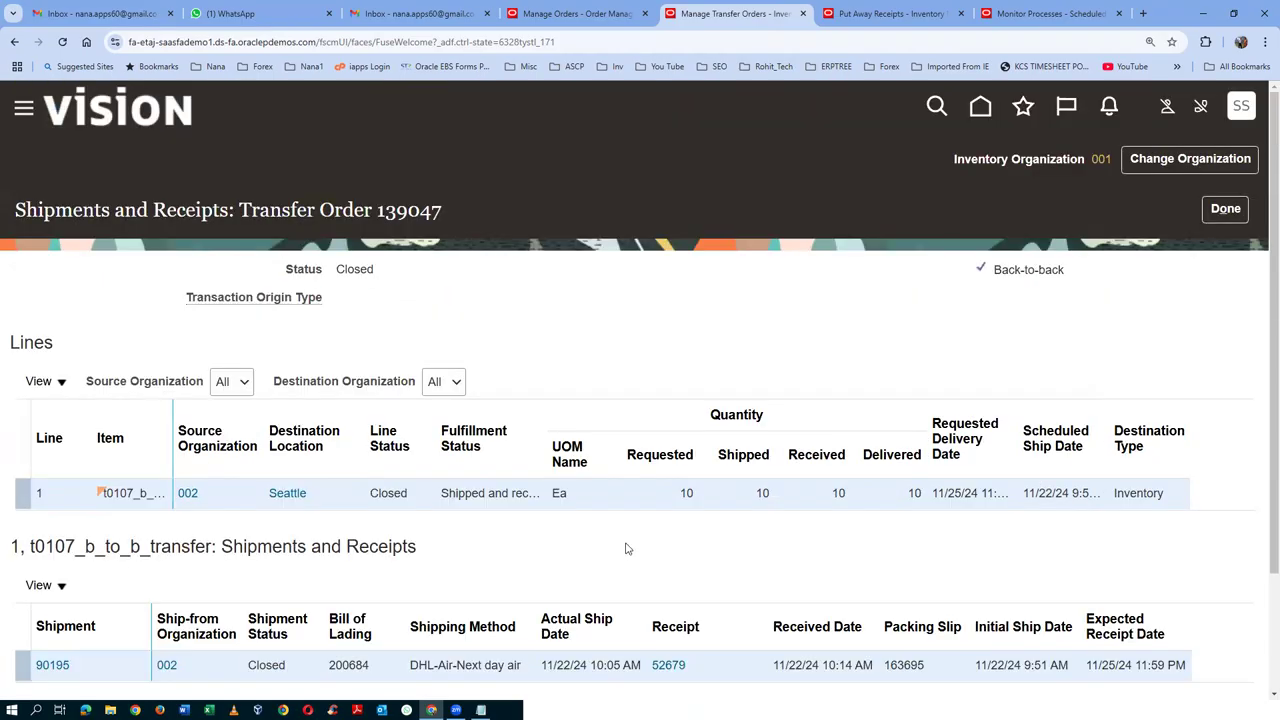
Leave the transfer order and open the advanced order search in Order Management
left_click(1222, 212)
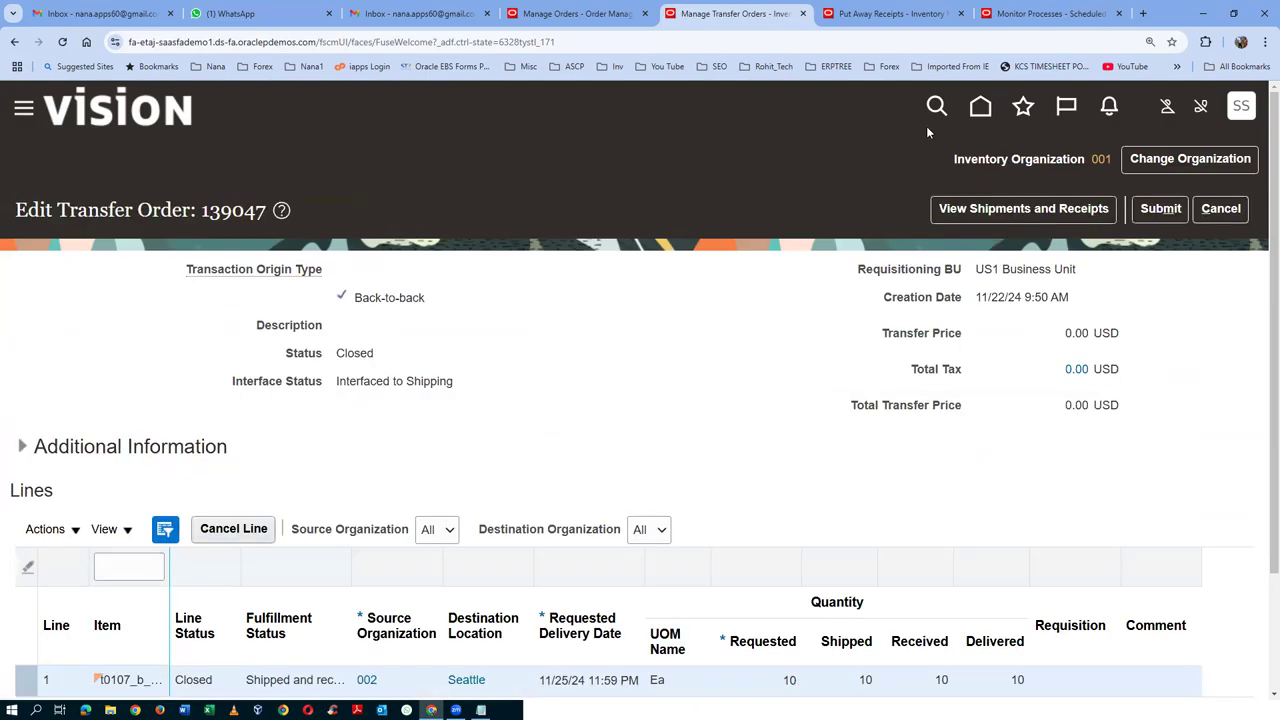
left_click(976, 114)
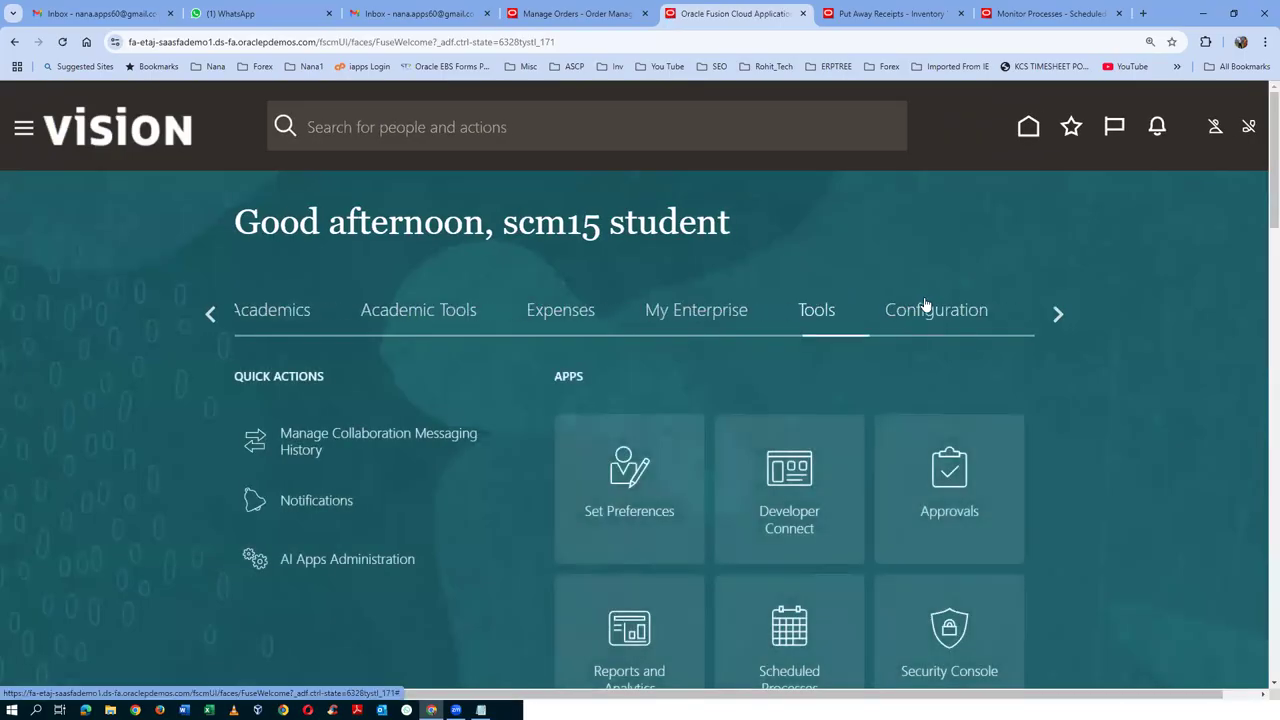
left_click(210, 315)
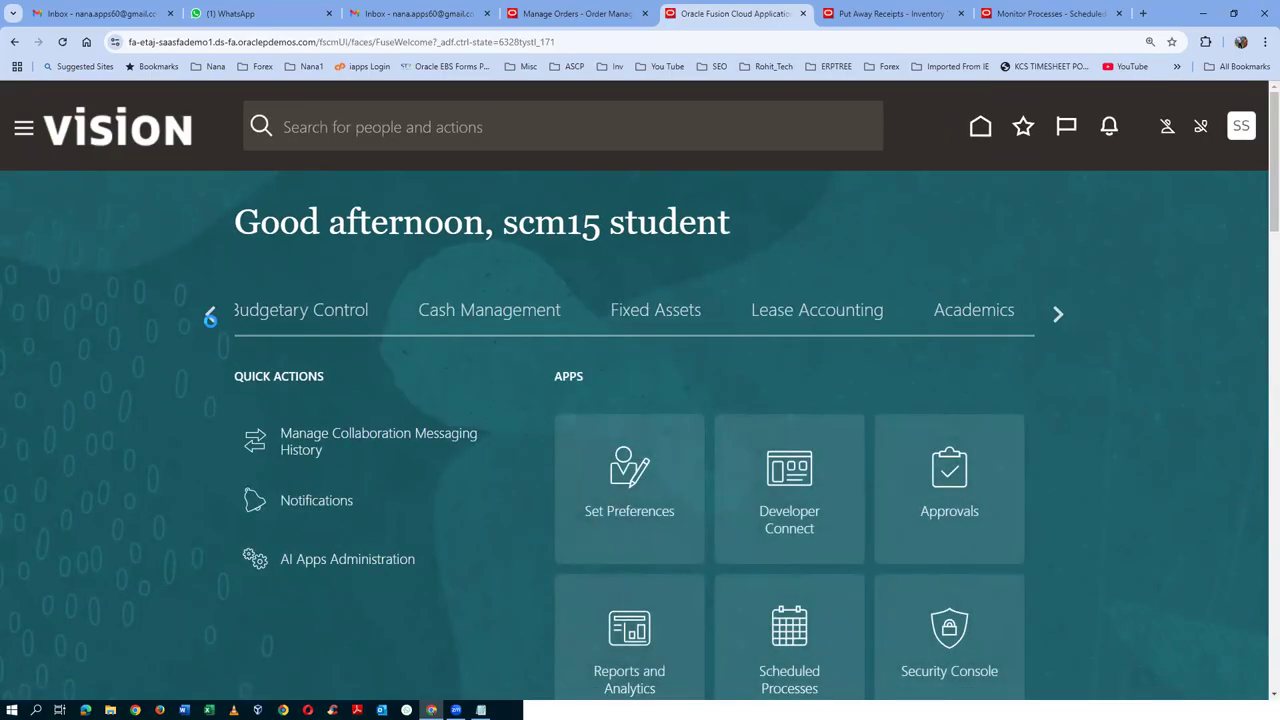
left_click(210, 315)
left_click(210, 315)
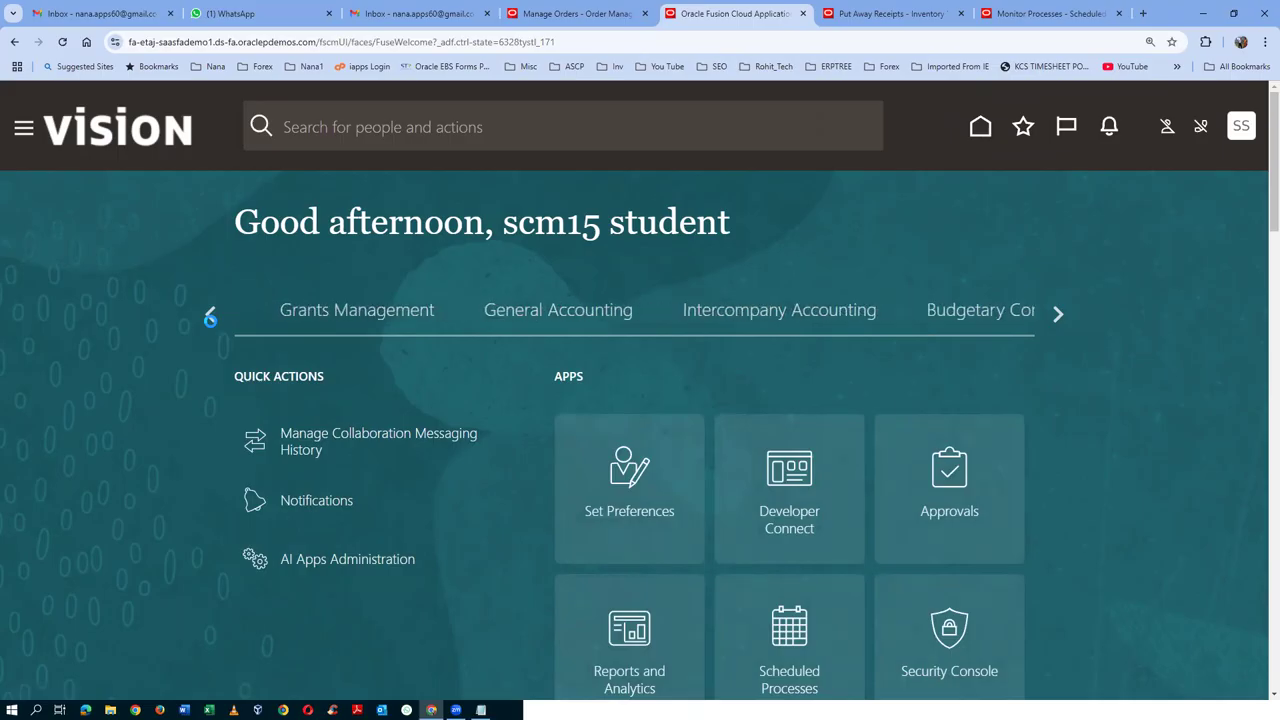
left_click(210, 316)
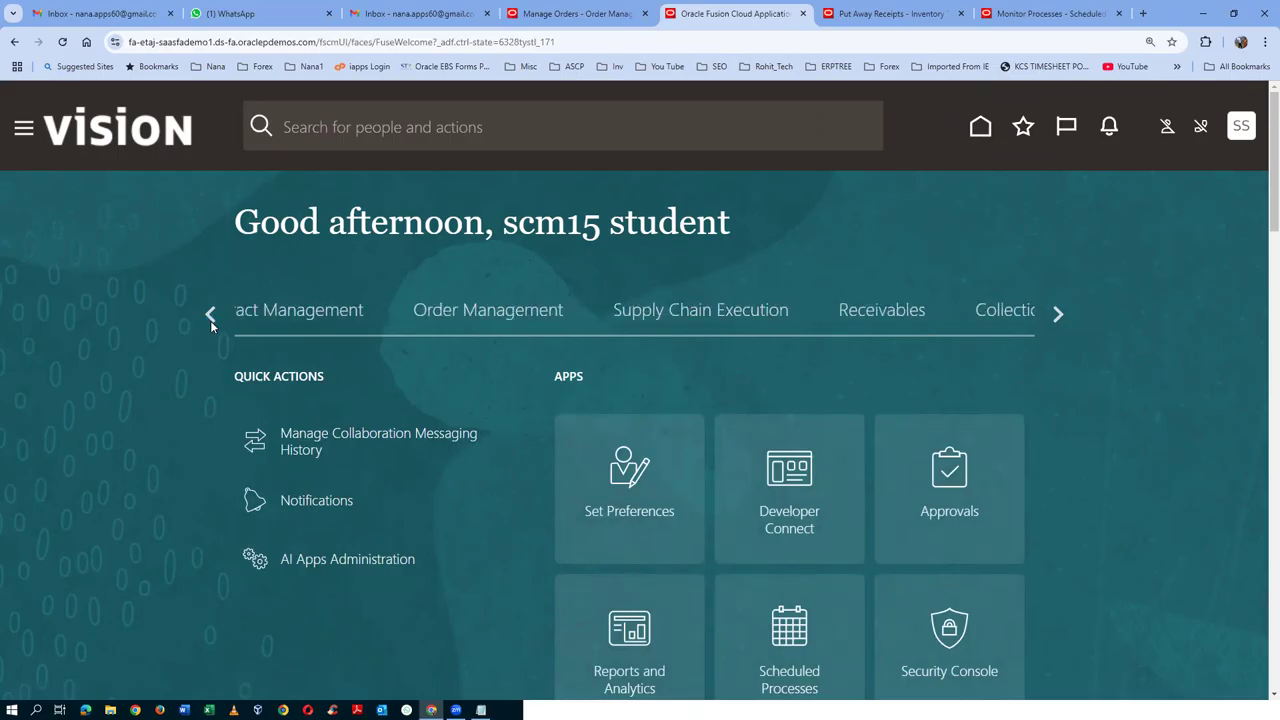
left_click(480, 314)
left_click(795, 528)
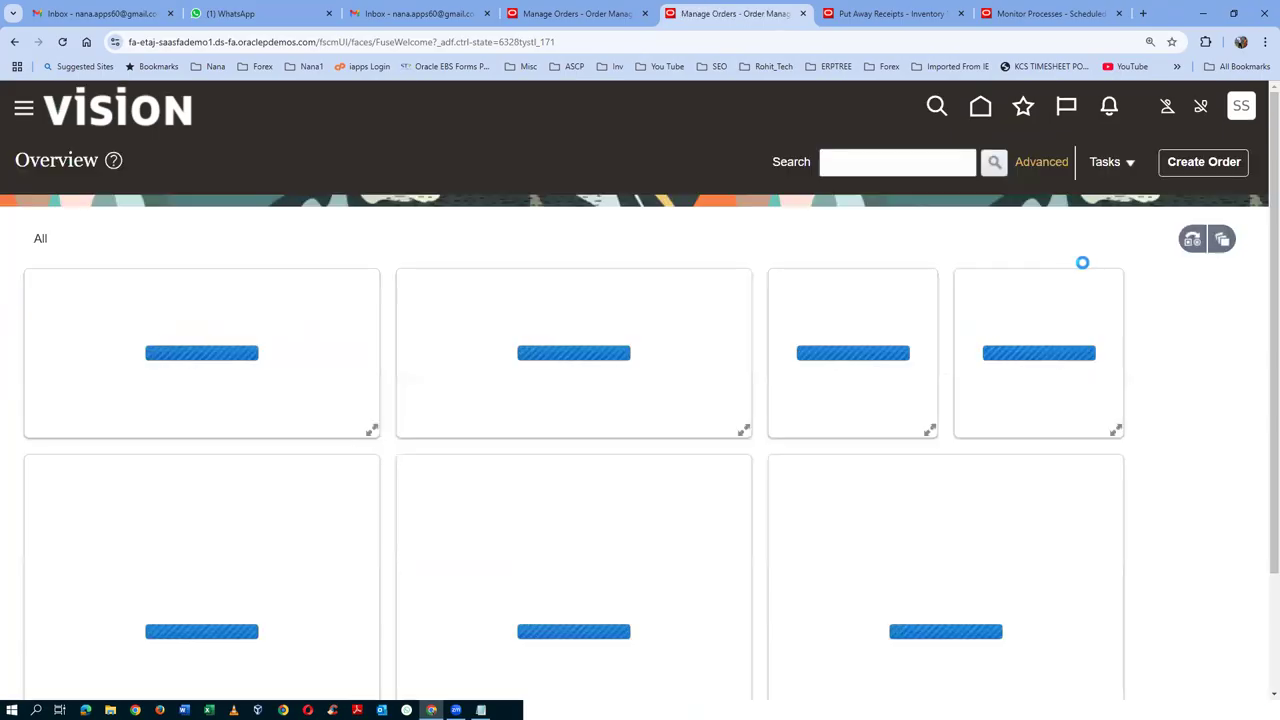
left_click(1055, 170)
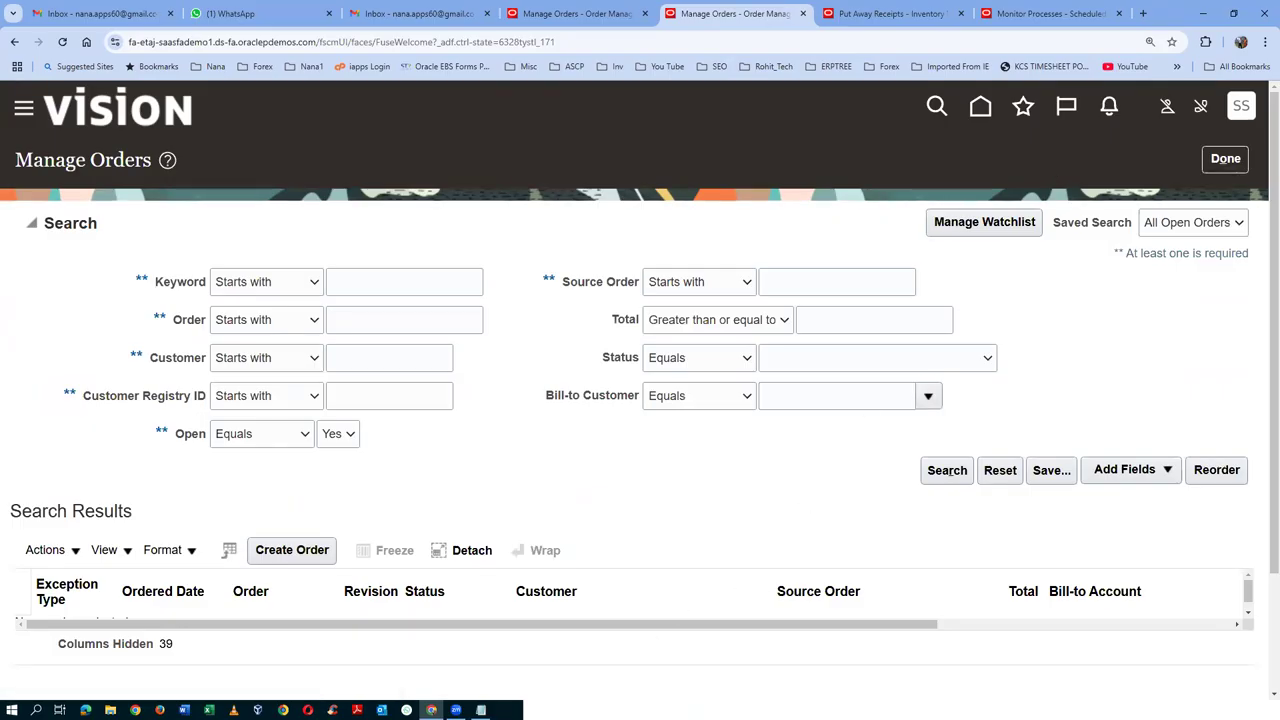
Look up the sales order number in the Notepad notes and search the open orders by it
left_click(481, 710)
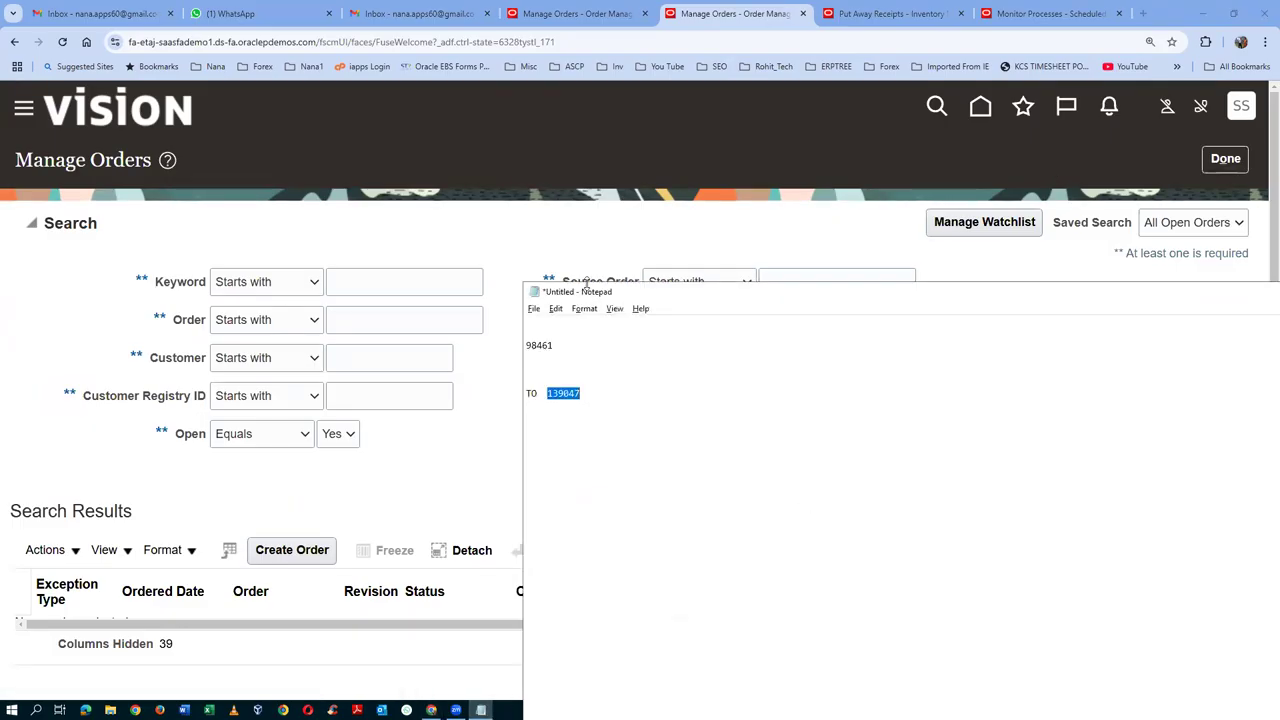
left_click(586, 252)
left_click(333, 320)
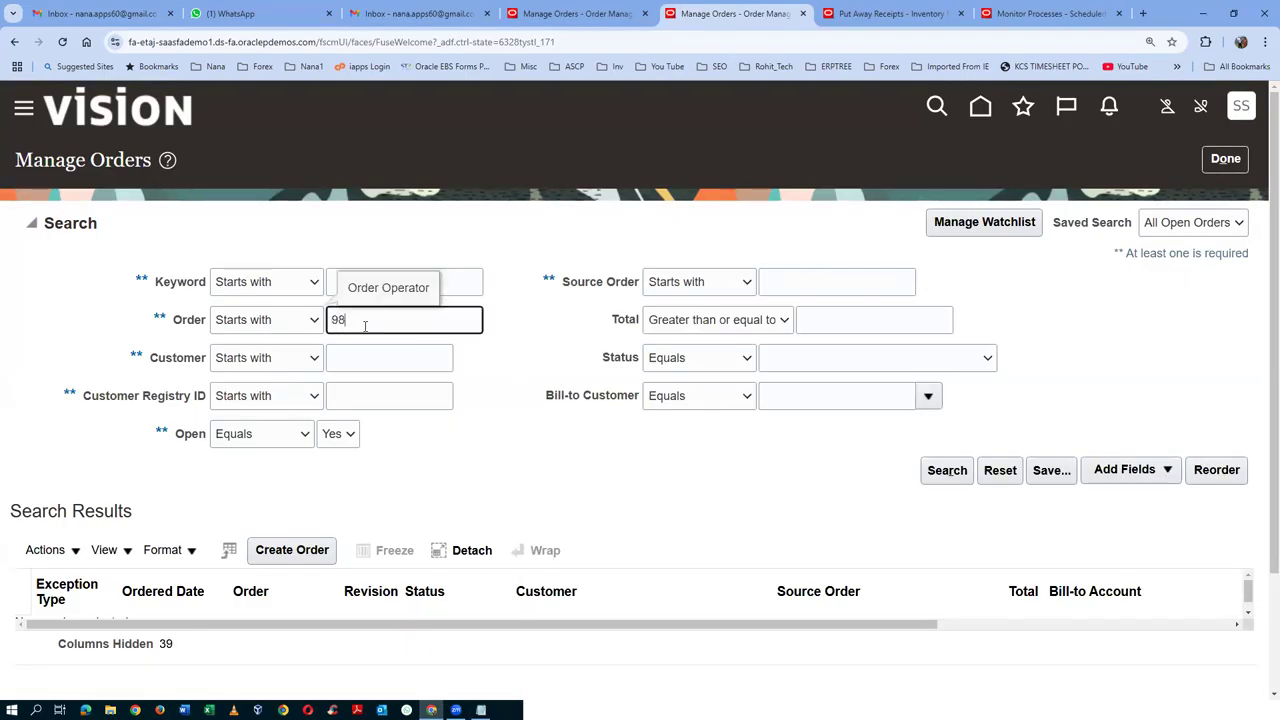
type("98461")
key("Tab")
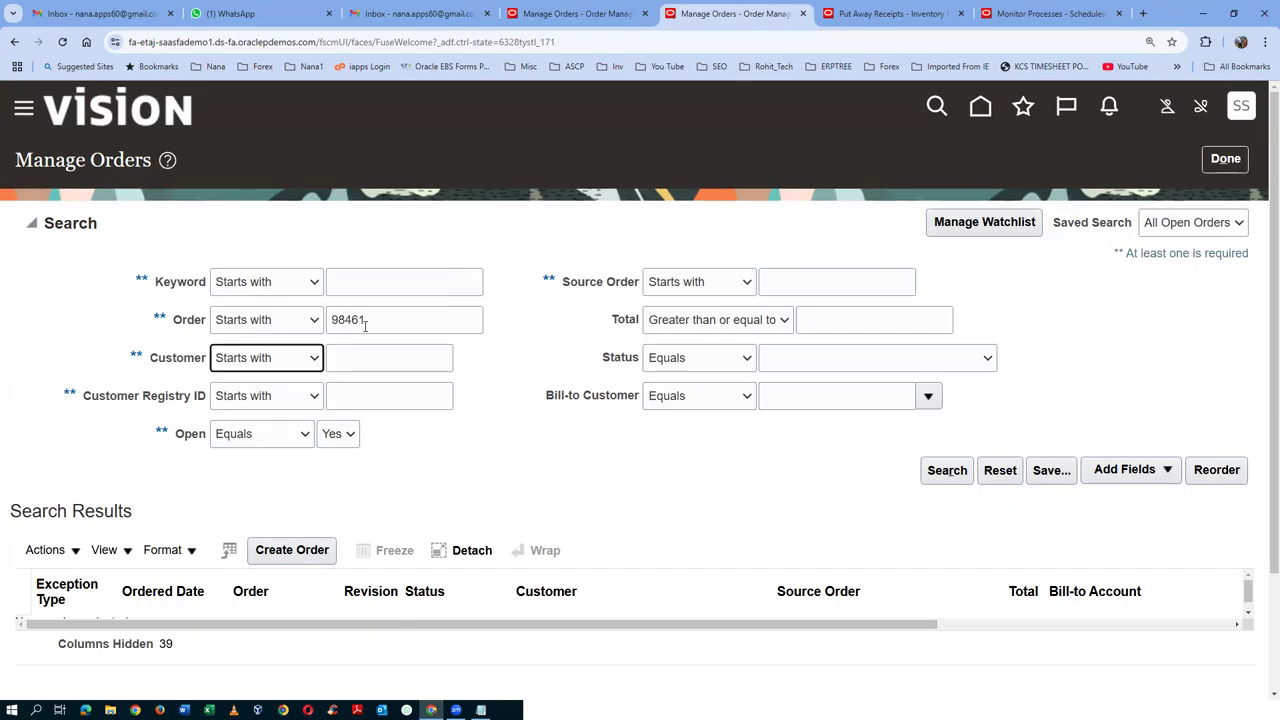
left_click(579, 503)
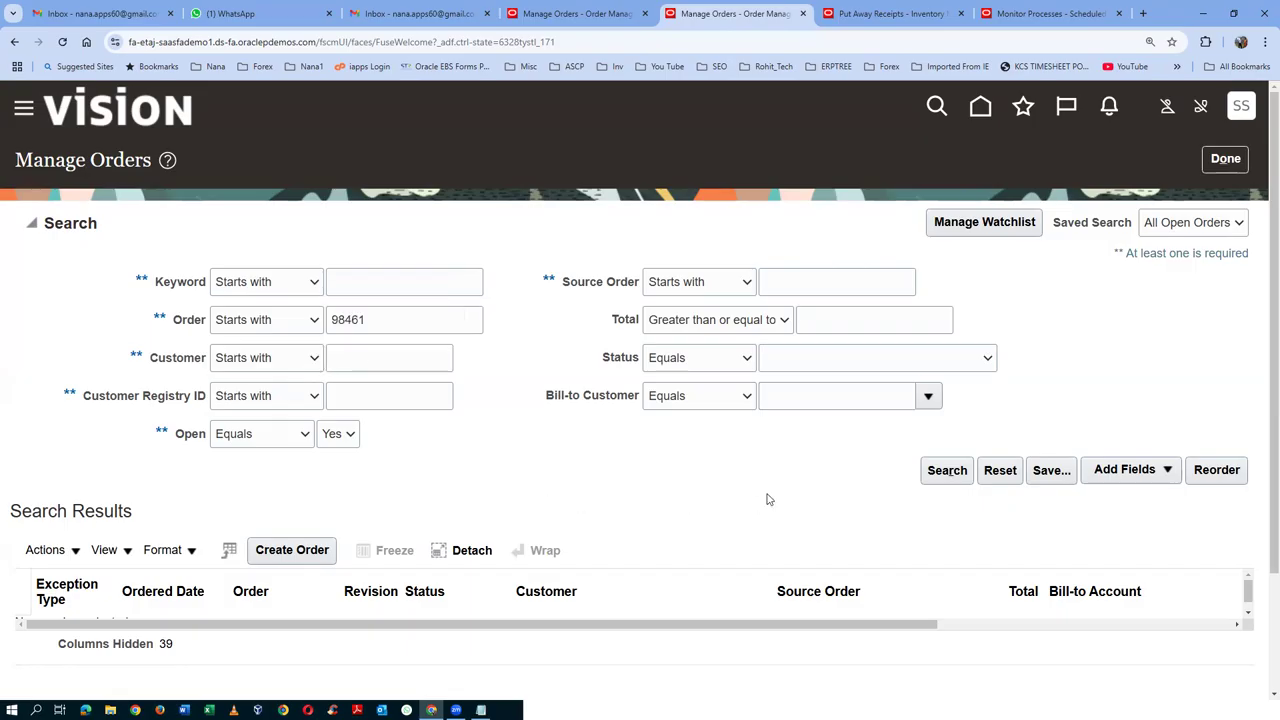
left_click(963, 478)
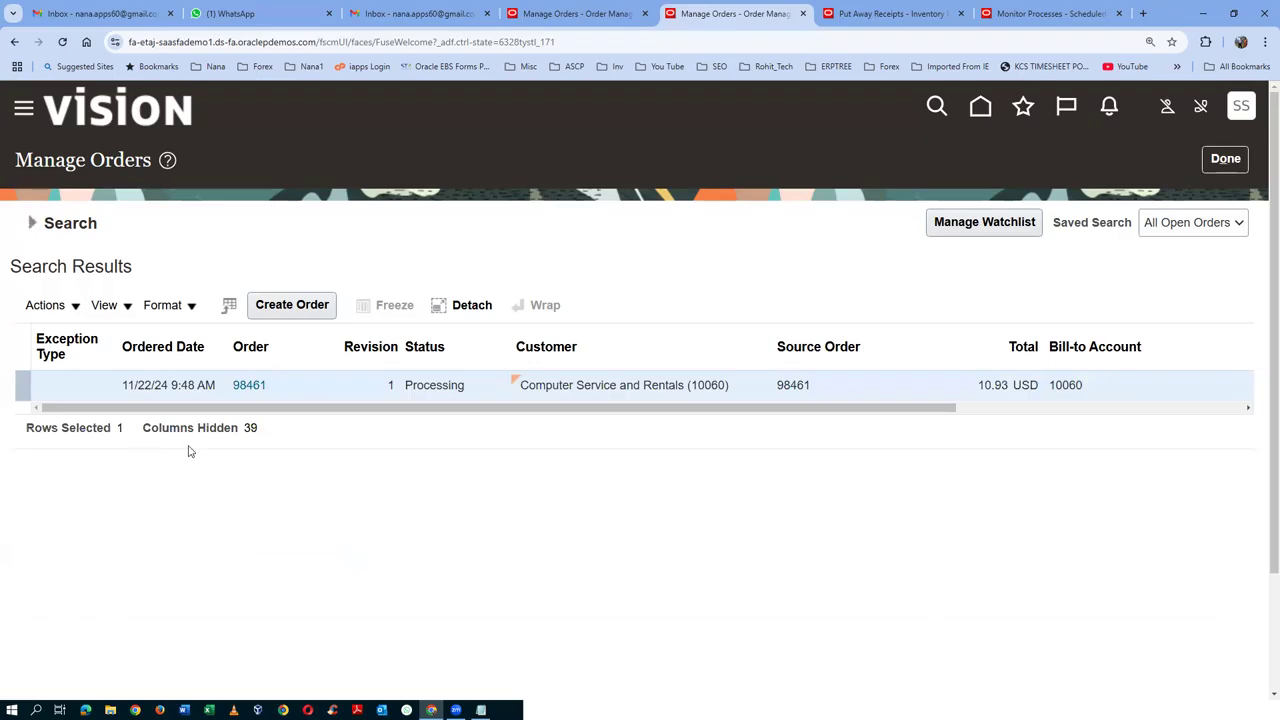
Open the found sales order and switch it to the fulfillment view
left_click(252, 386)
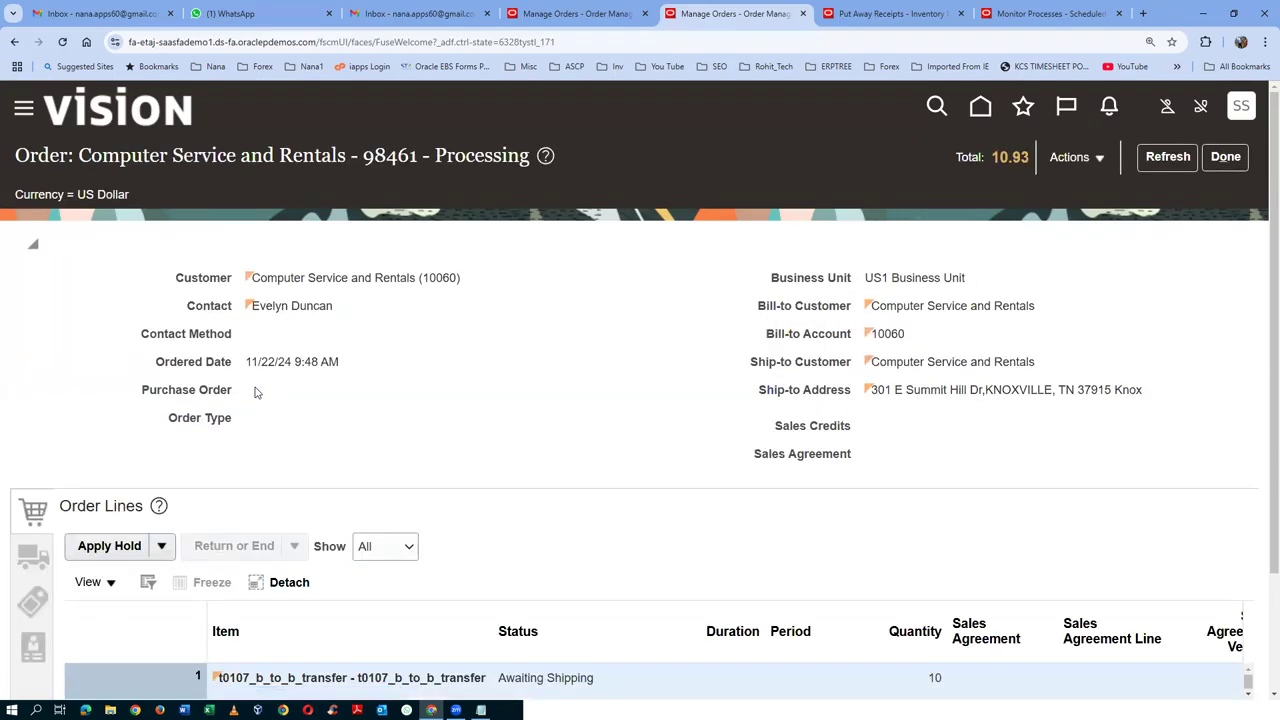
scroll(272, 480, "down", 1)
scroll(1000, 432, "up", 1)
left_click(1072, 168)
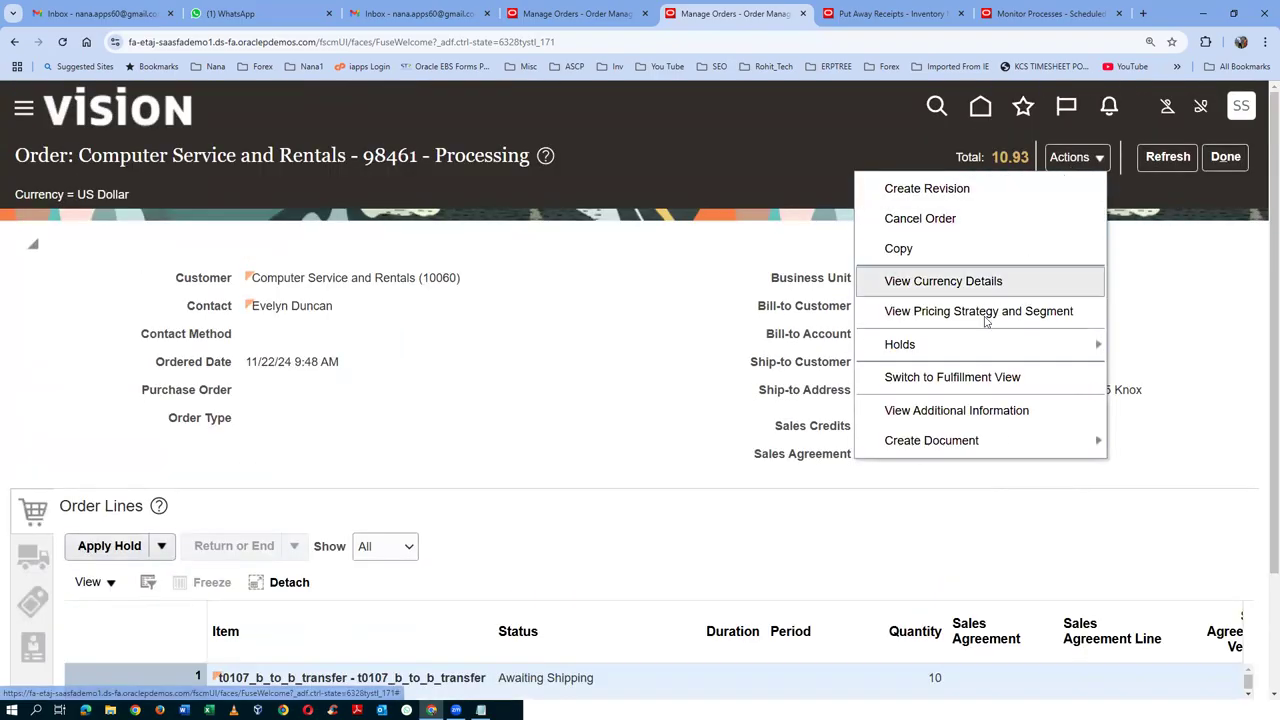
left_click(980, 377)
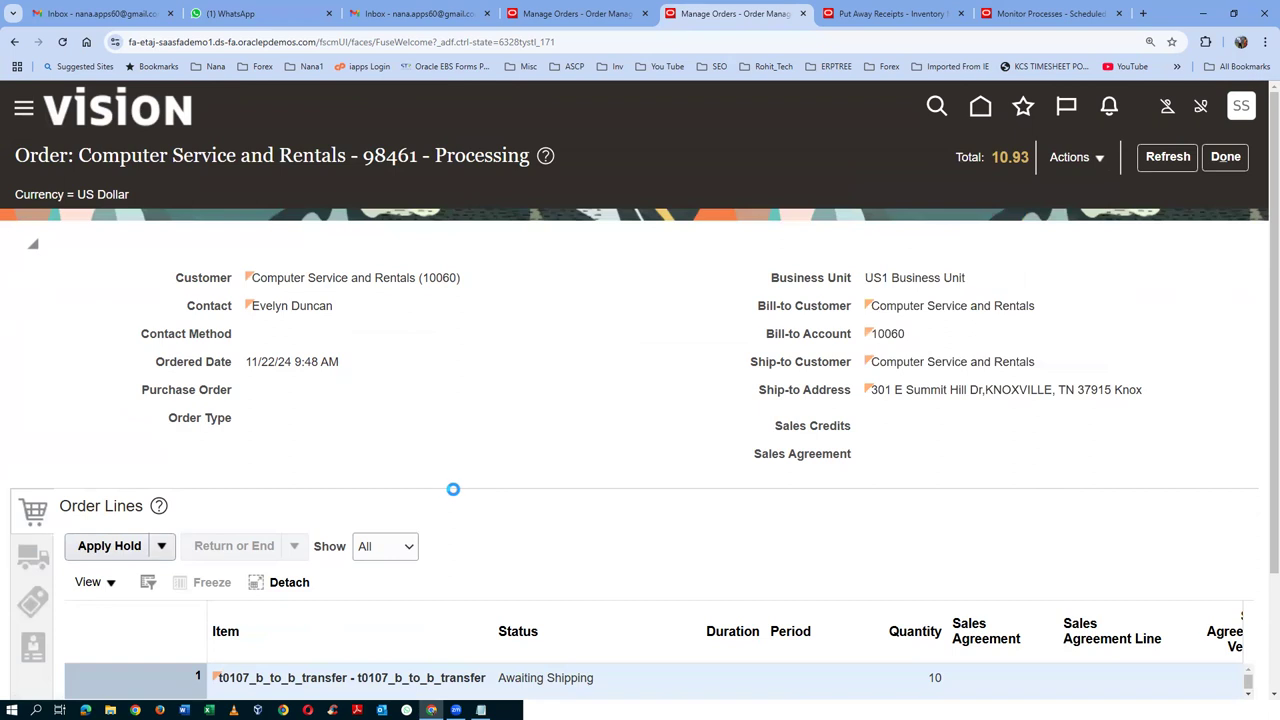
Examine fulfillment line 1-1's orchestration process and status, and the back-to-back supply status in its supply details
scroll(452, 497, "down", 2)
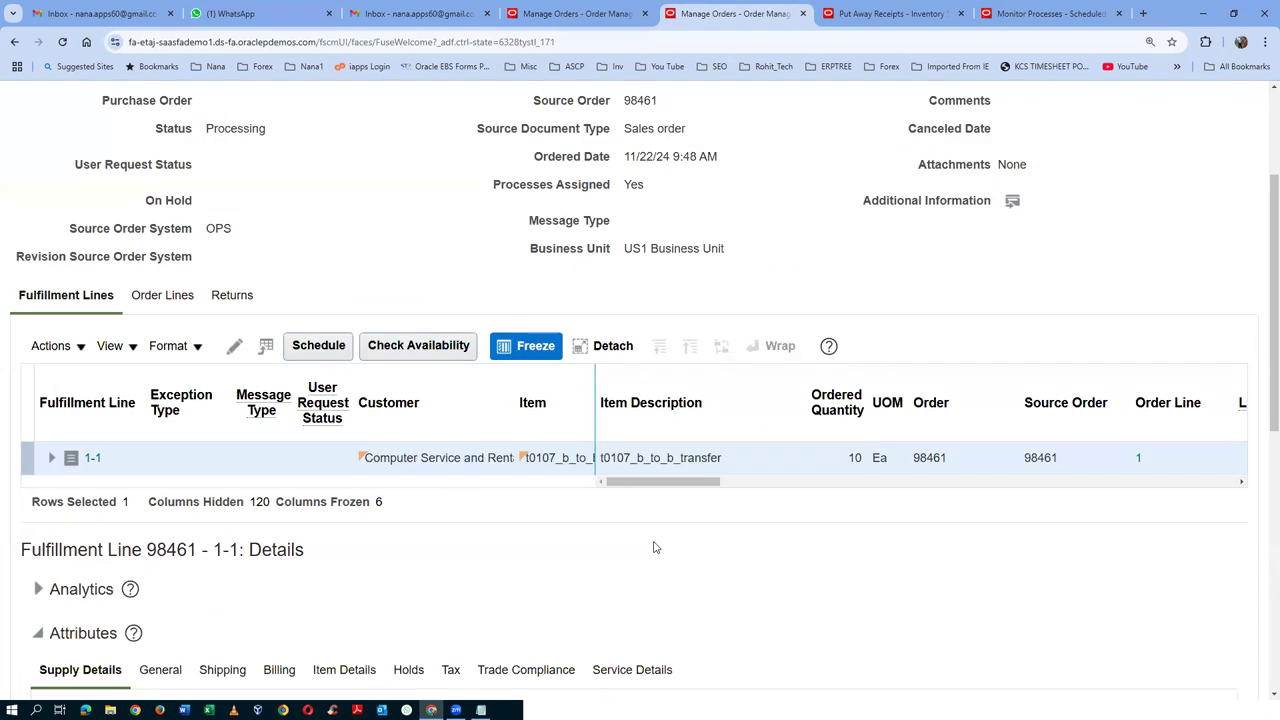
left_click_drag(640, 484, 731, 490)
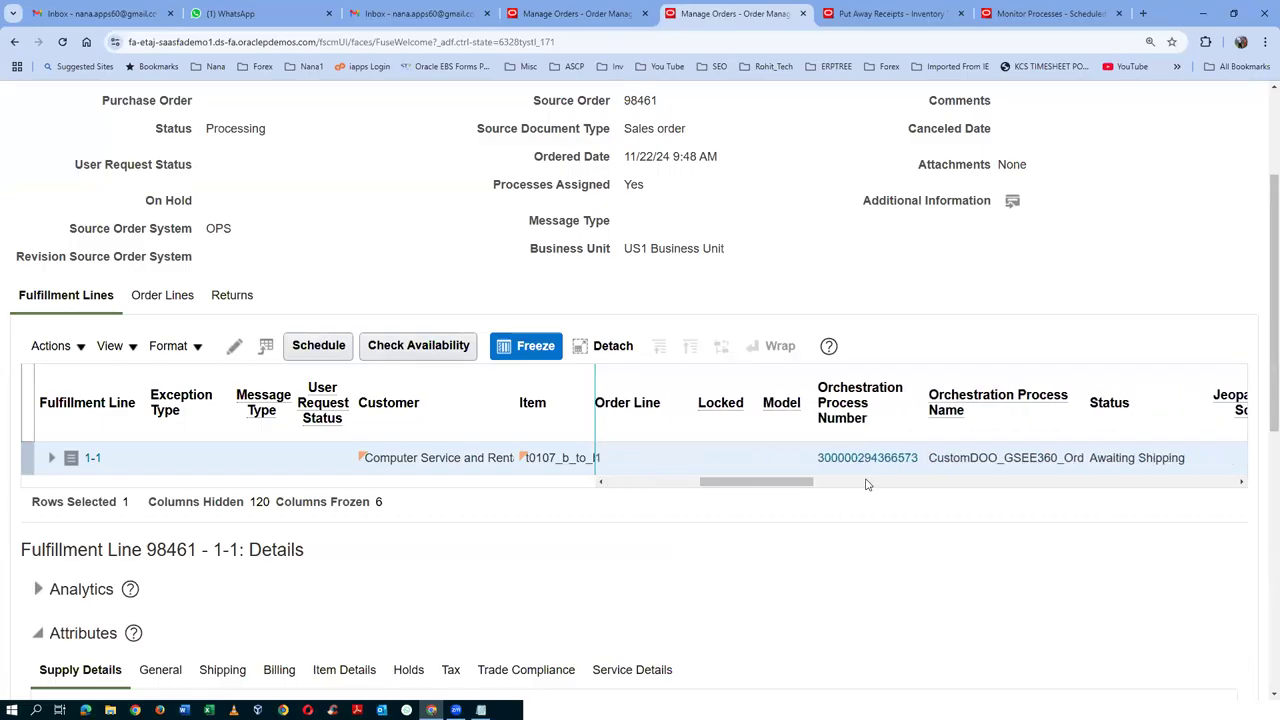
left_click(882, 457)
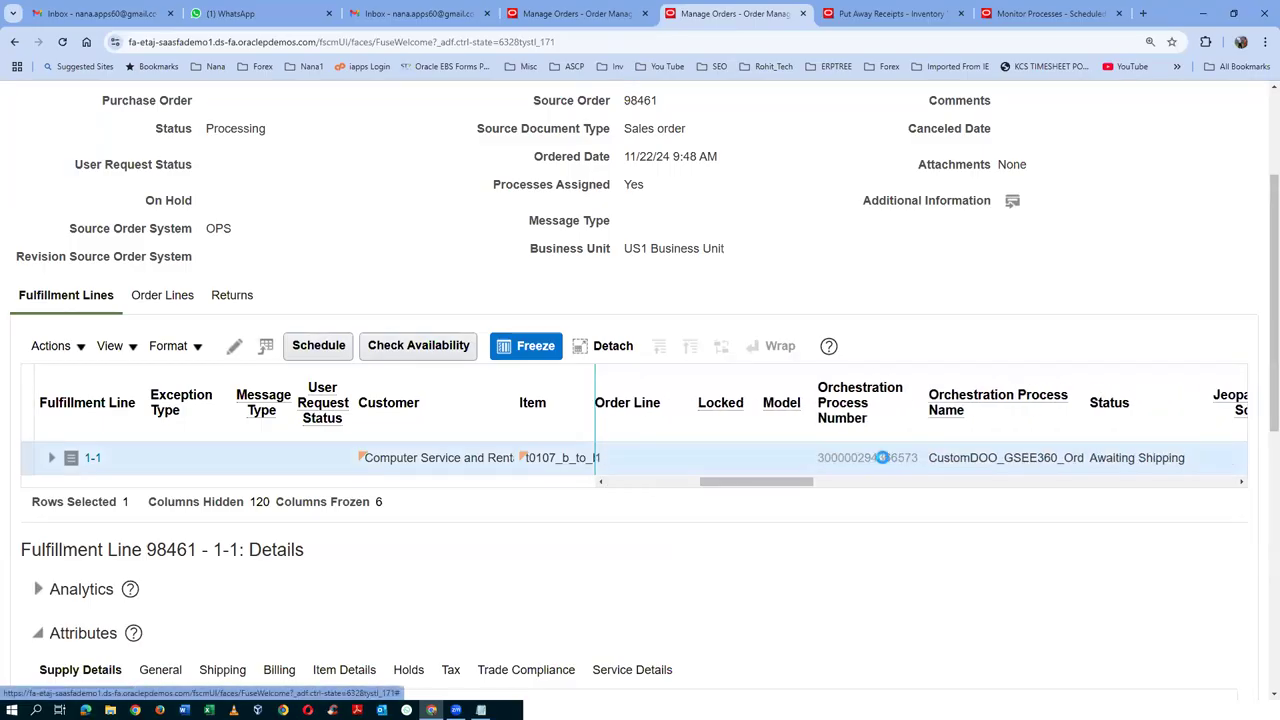
scroll(254, 457, "down", 6)
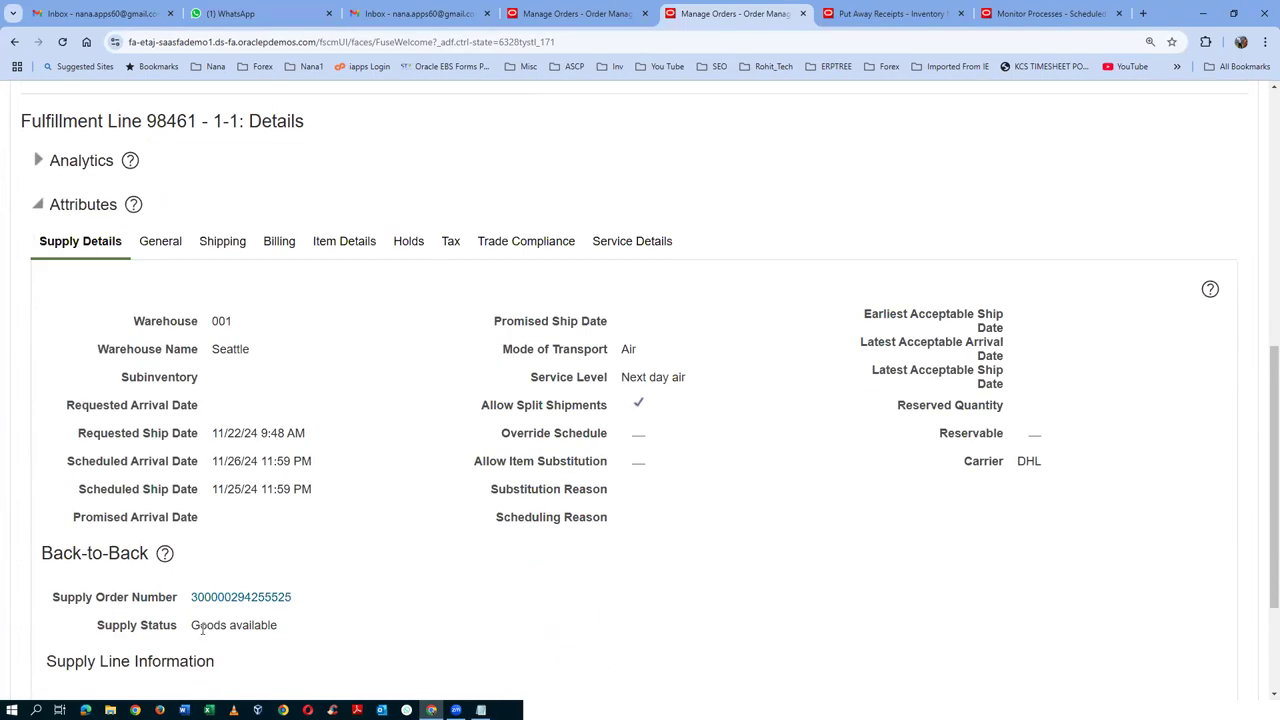
left_click_drag(200, 625, 263, 626)
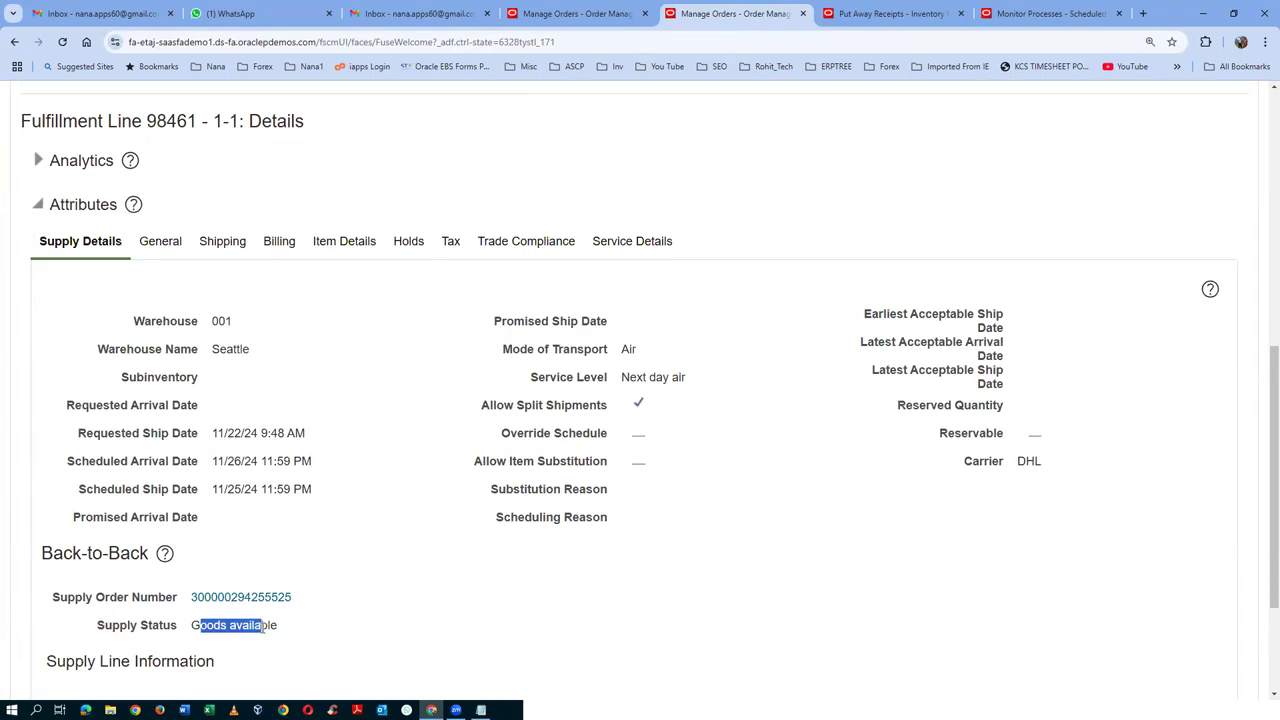
Open the back-to-back supply order and examine supply line 1.1's execution documents, transfer details and orchestration plan tasks
left_click(233, 599)
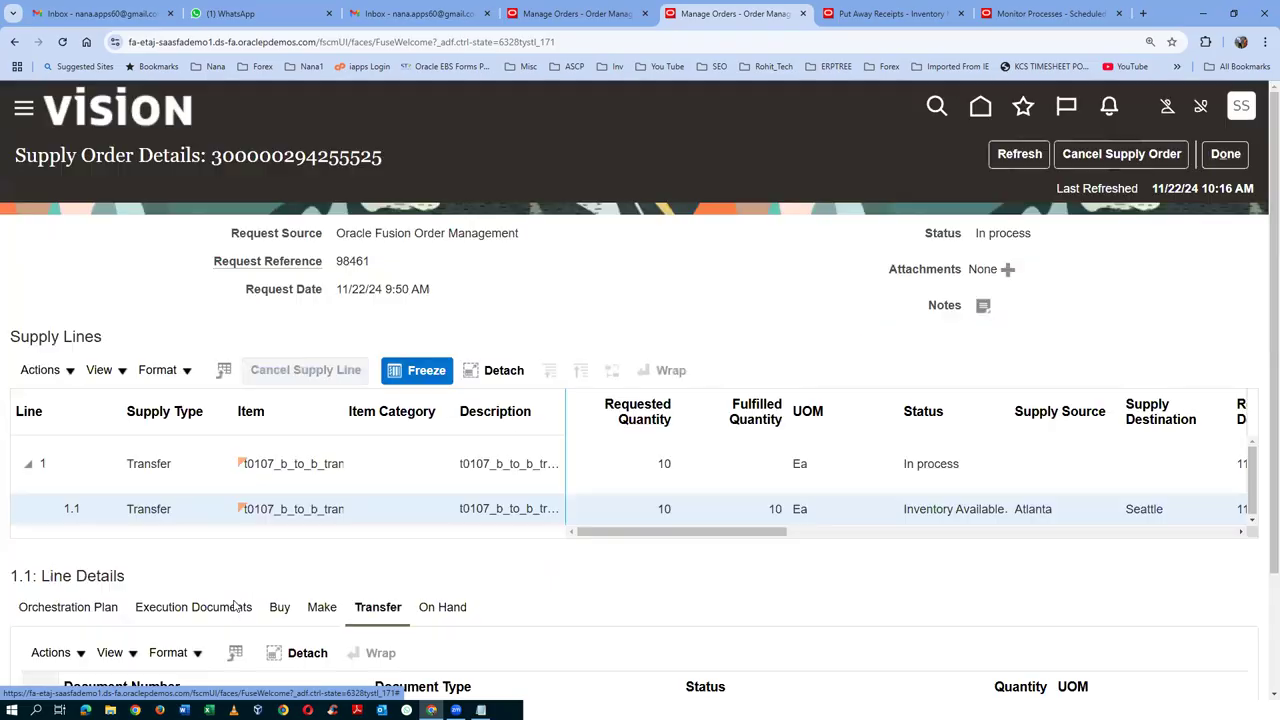
scroll(262, 528, "down", 2)
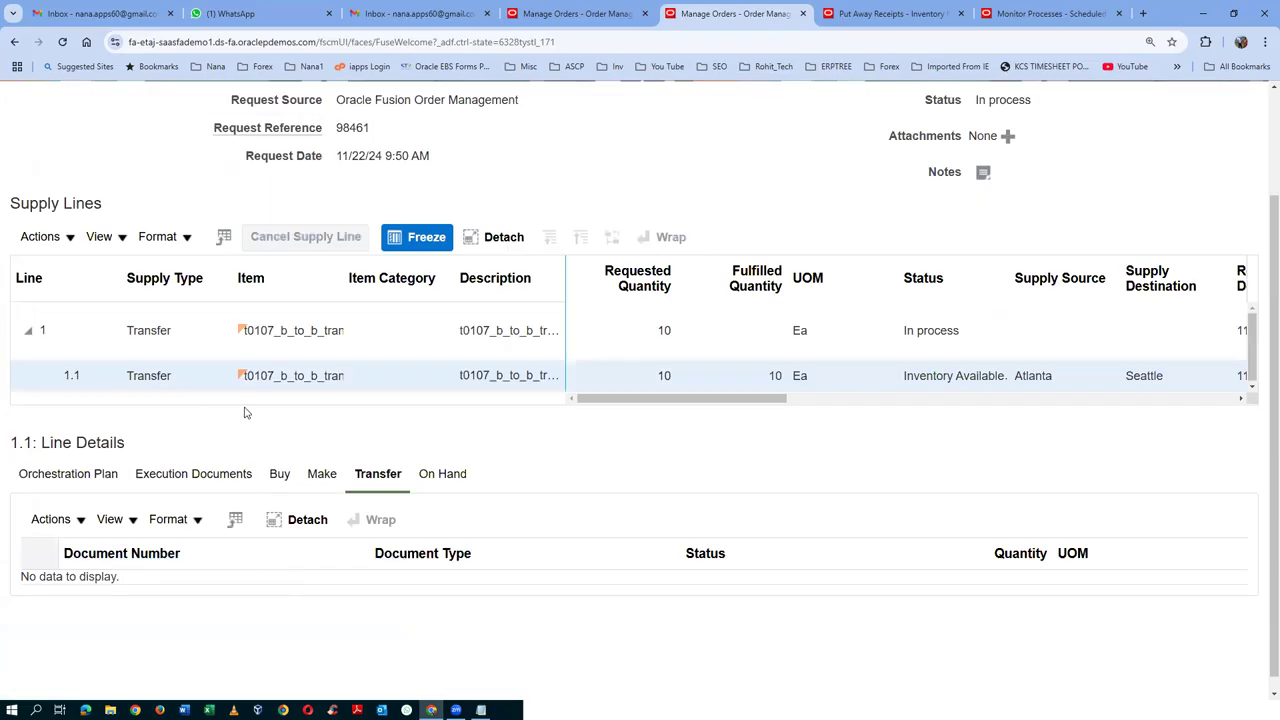
left_click(188, 477)
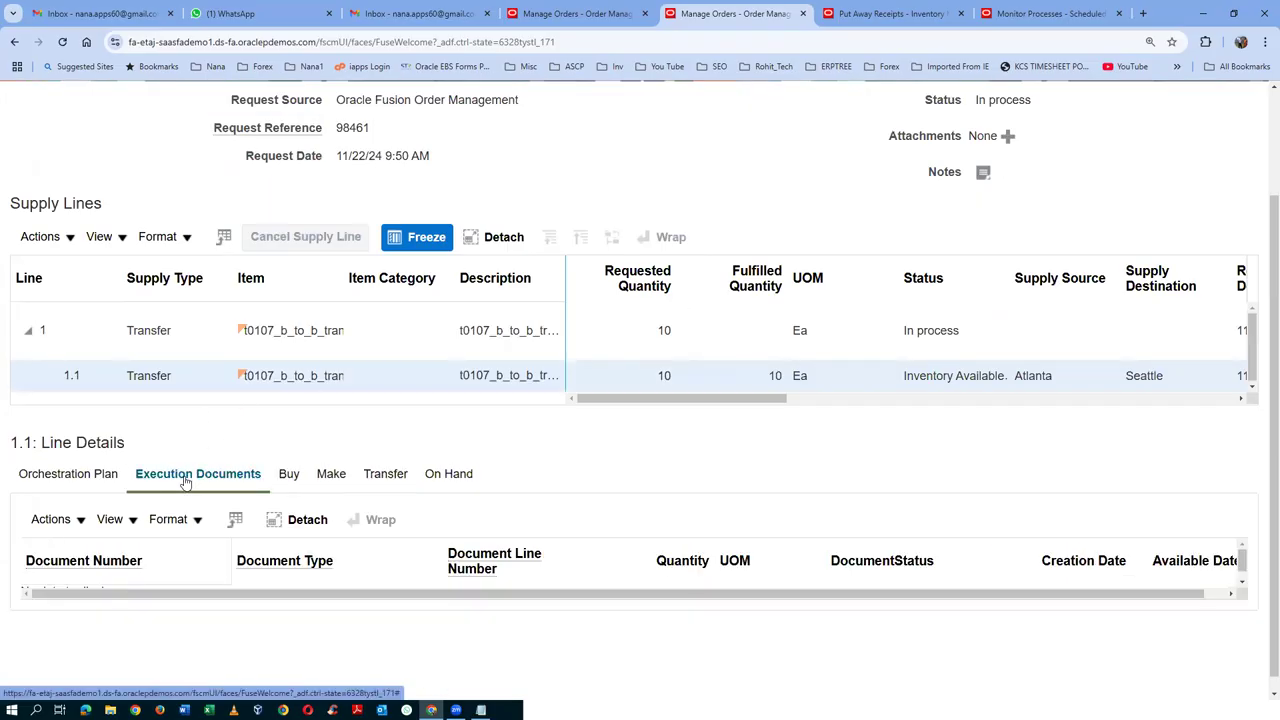
left_click(380, 477)
left_click(42, 478)
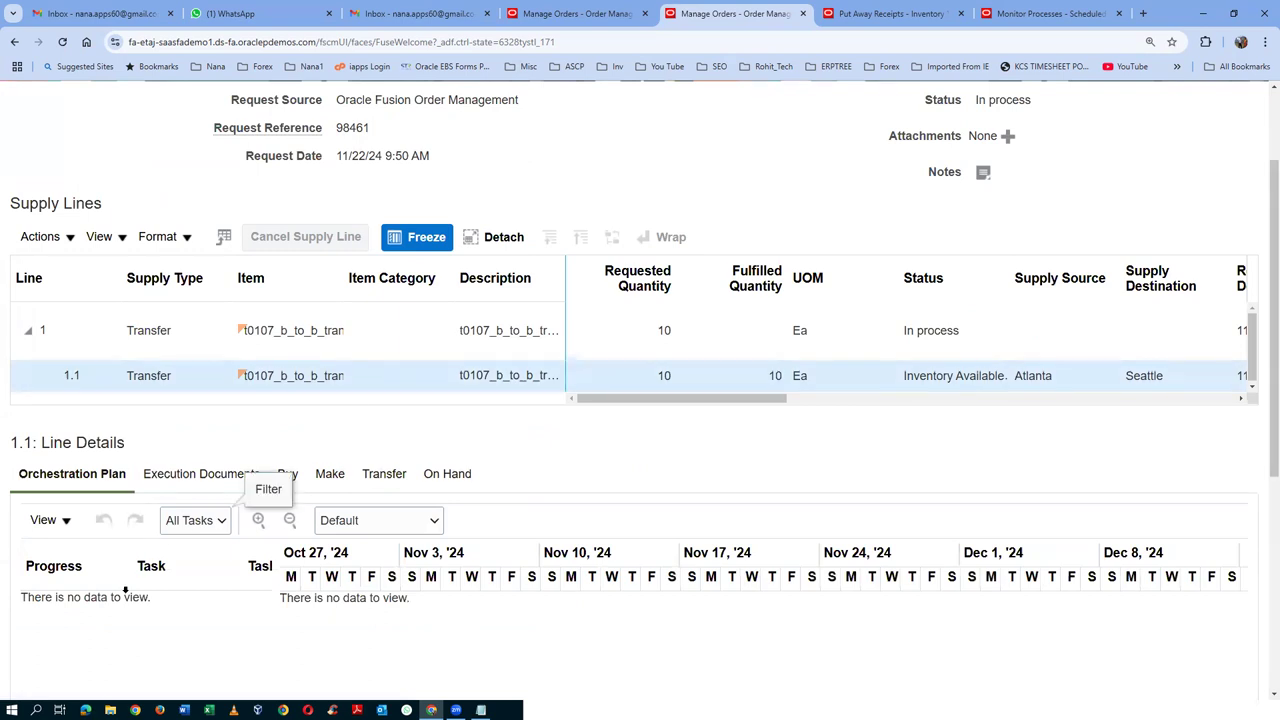
left_click(217, 330)
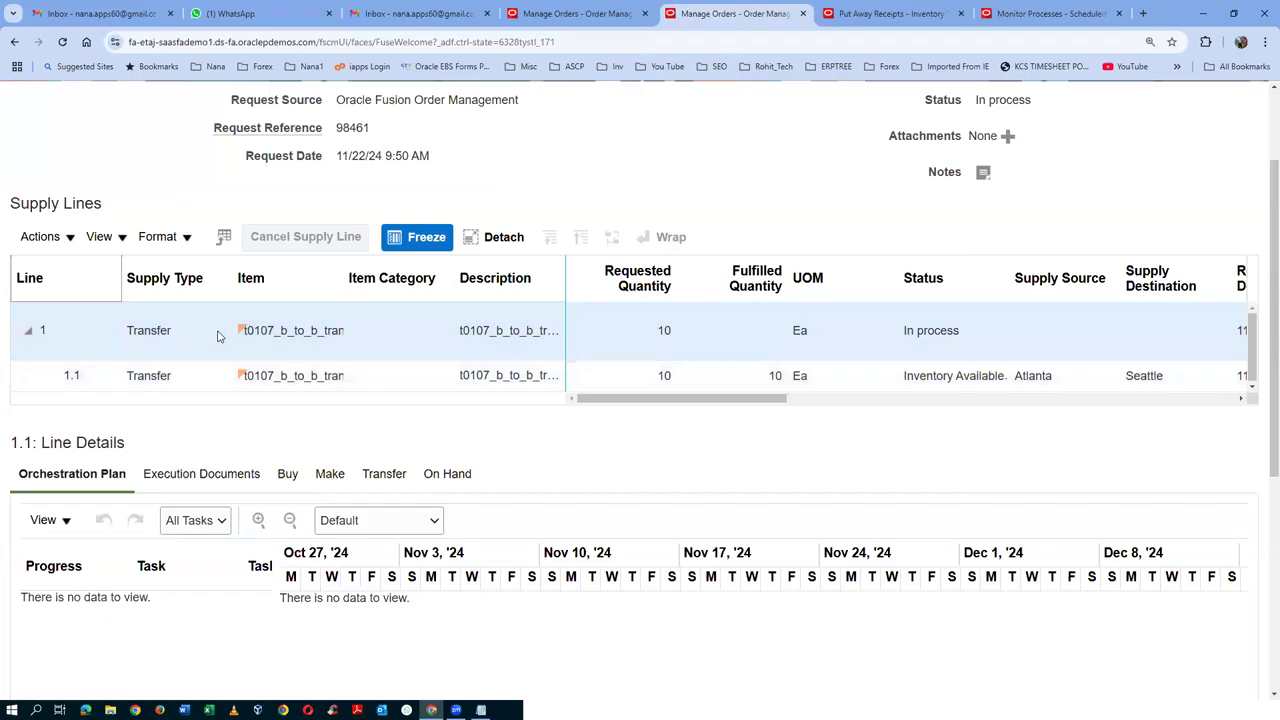
left_click(212, 375)
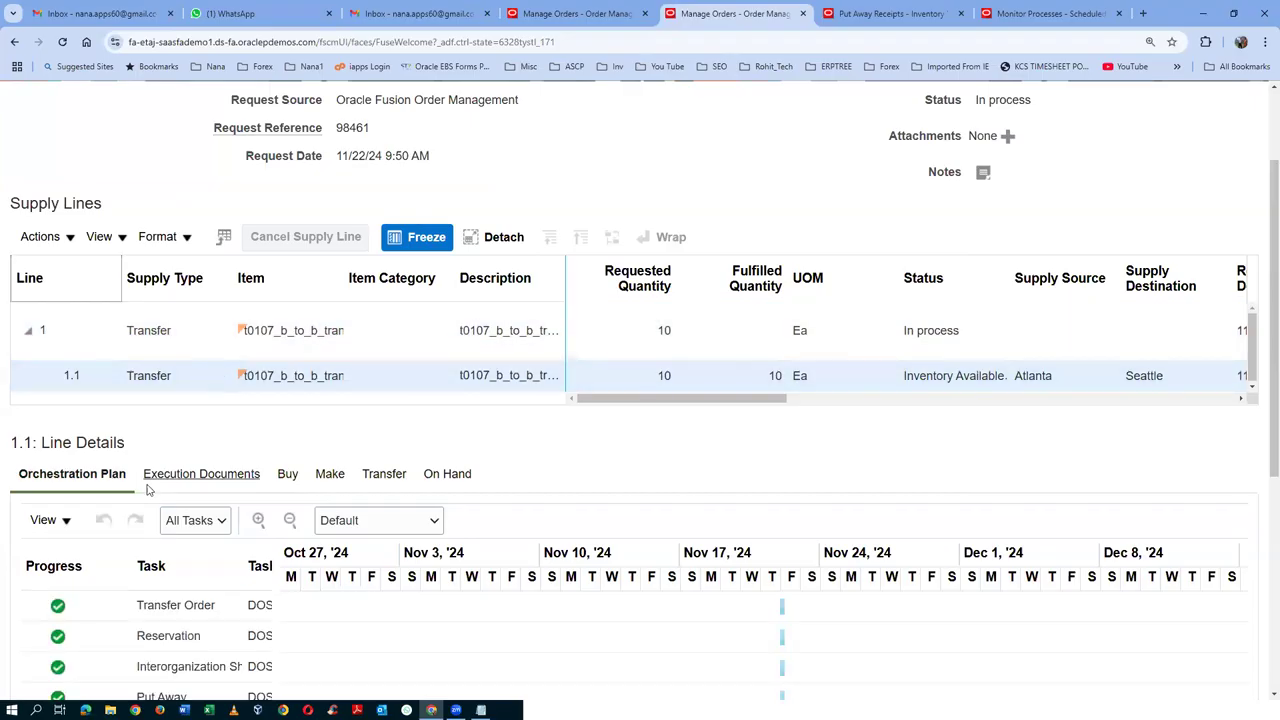
scroll(148, 488, "down", 2)
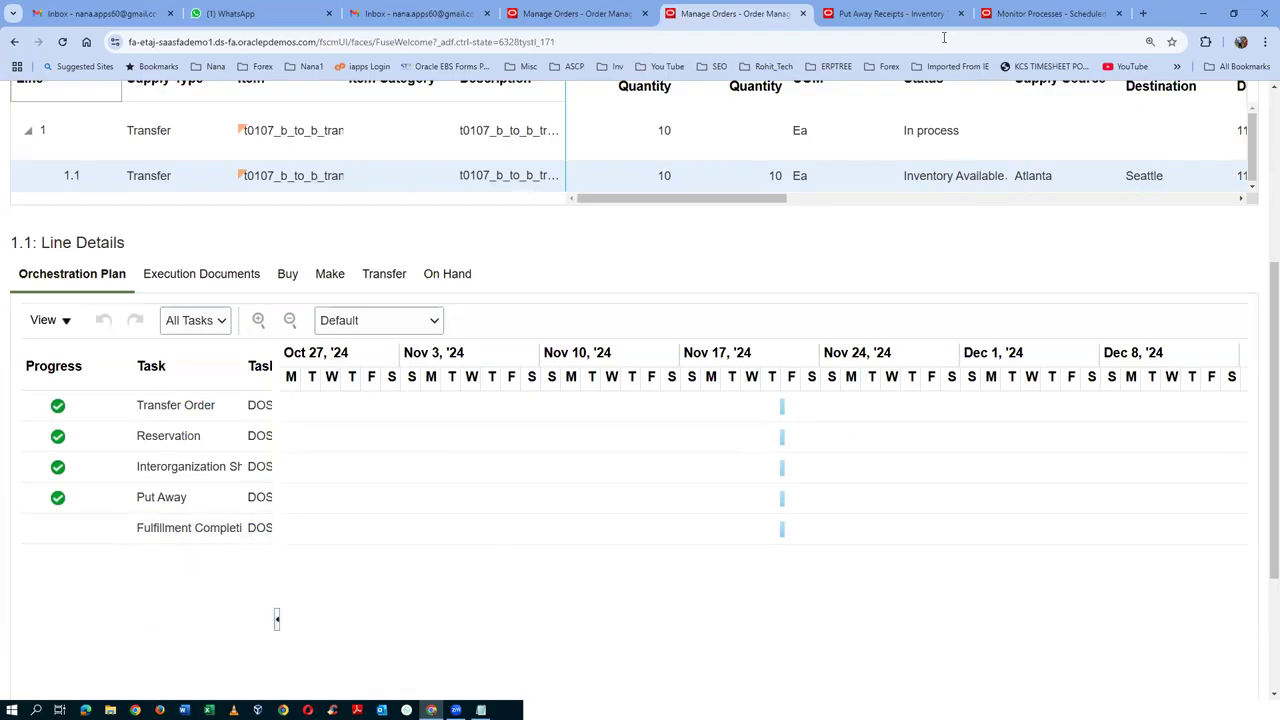
Leave Put Away Receipts in Inventory Management and open Manage Shipment Lines from the Shipments tasks
left_click(893, 14)
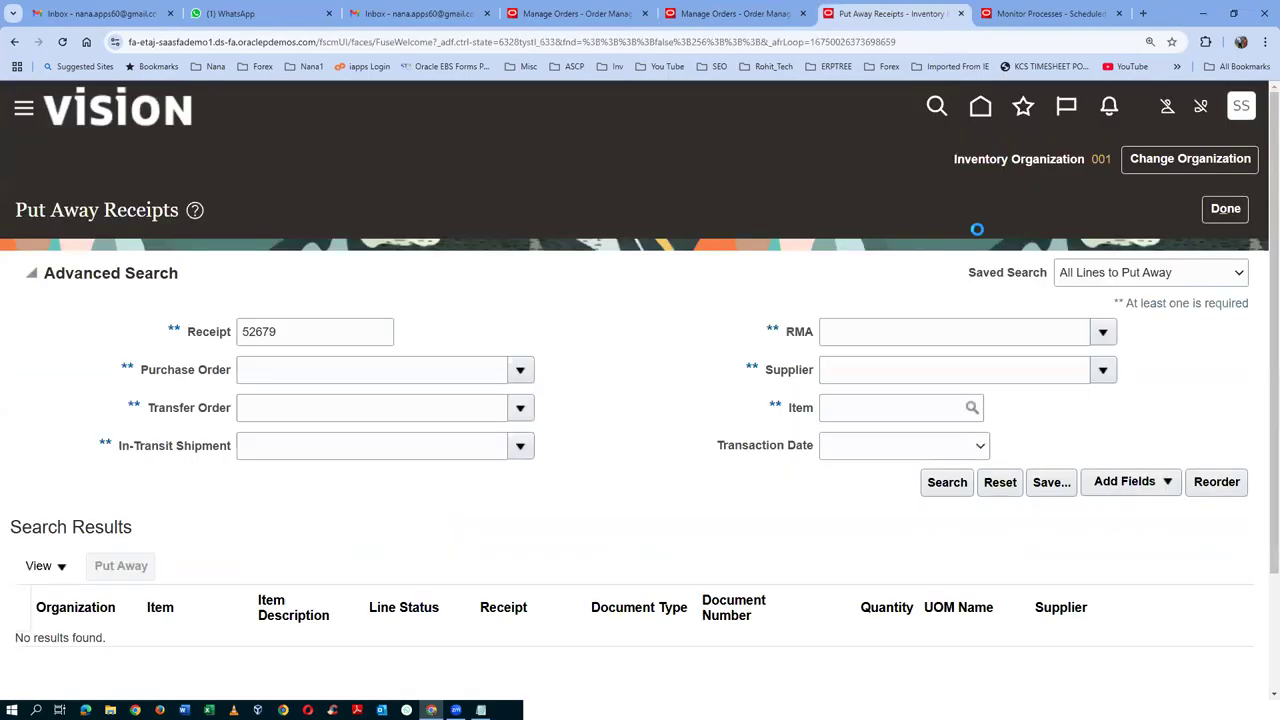
left_click(1232, 211)
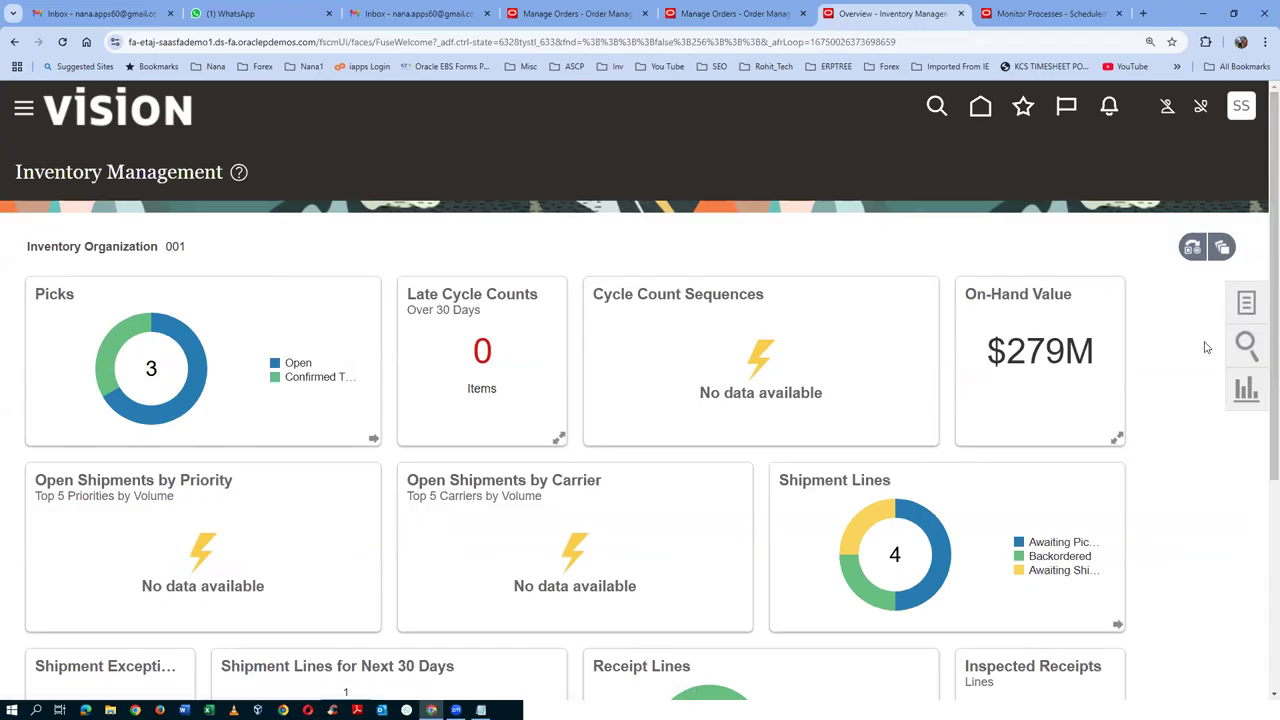
left_click(1247, 305)
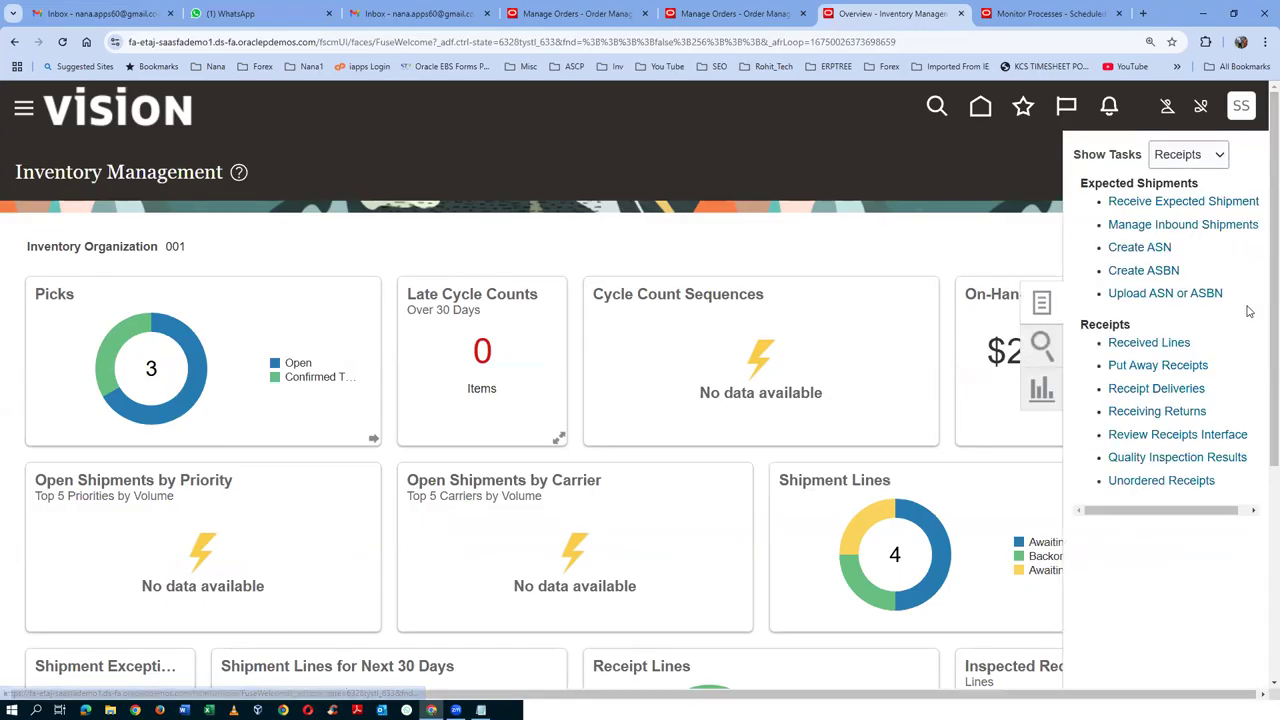
left_click(1183, 154)
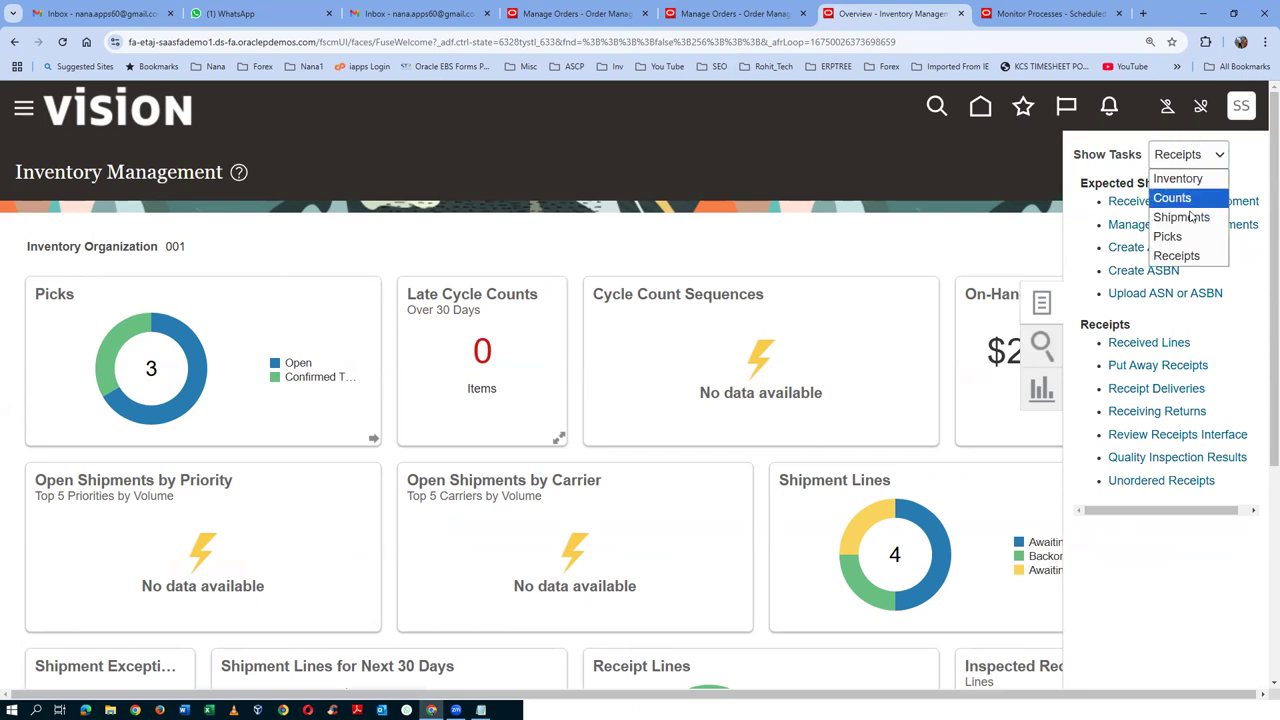
left_click(1188, 217)
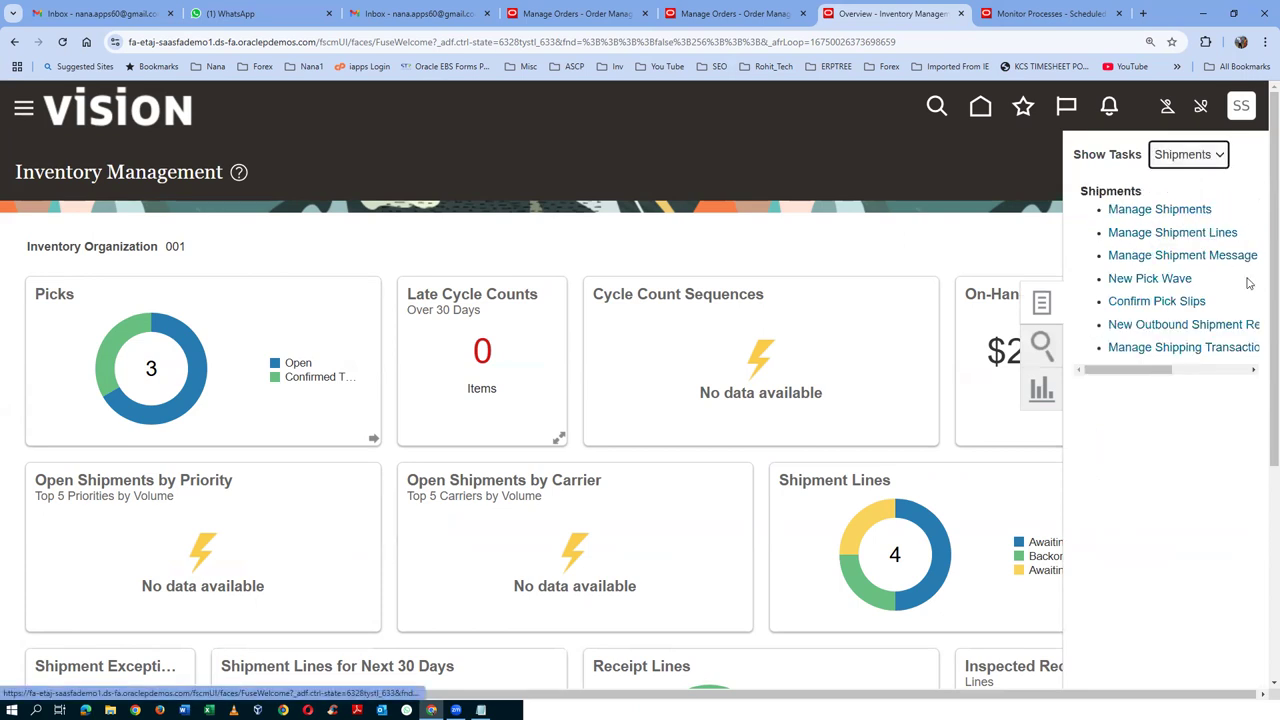
left_click(1178, 234)
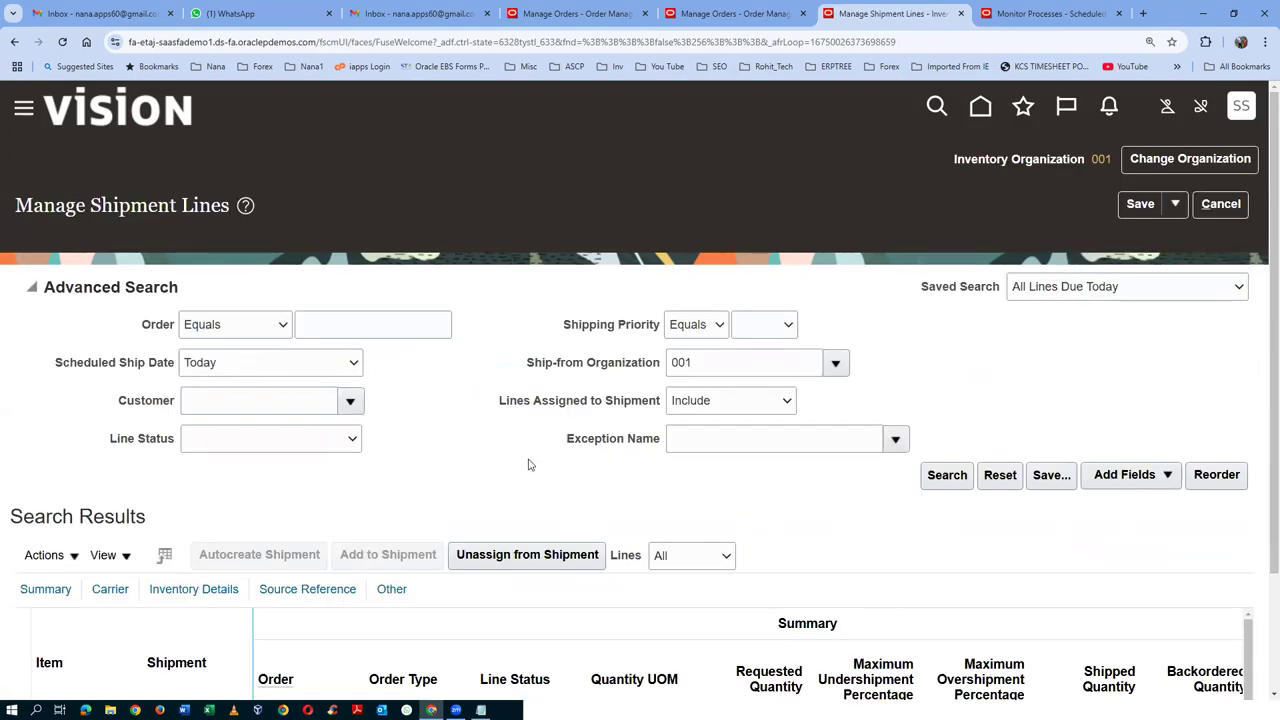
Check the sales order number in the Notepad notes and search shipment lines by it, with the scheduled ship date condition set to Before
key("alt+Tab")
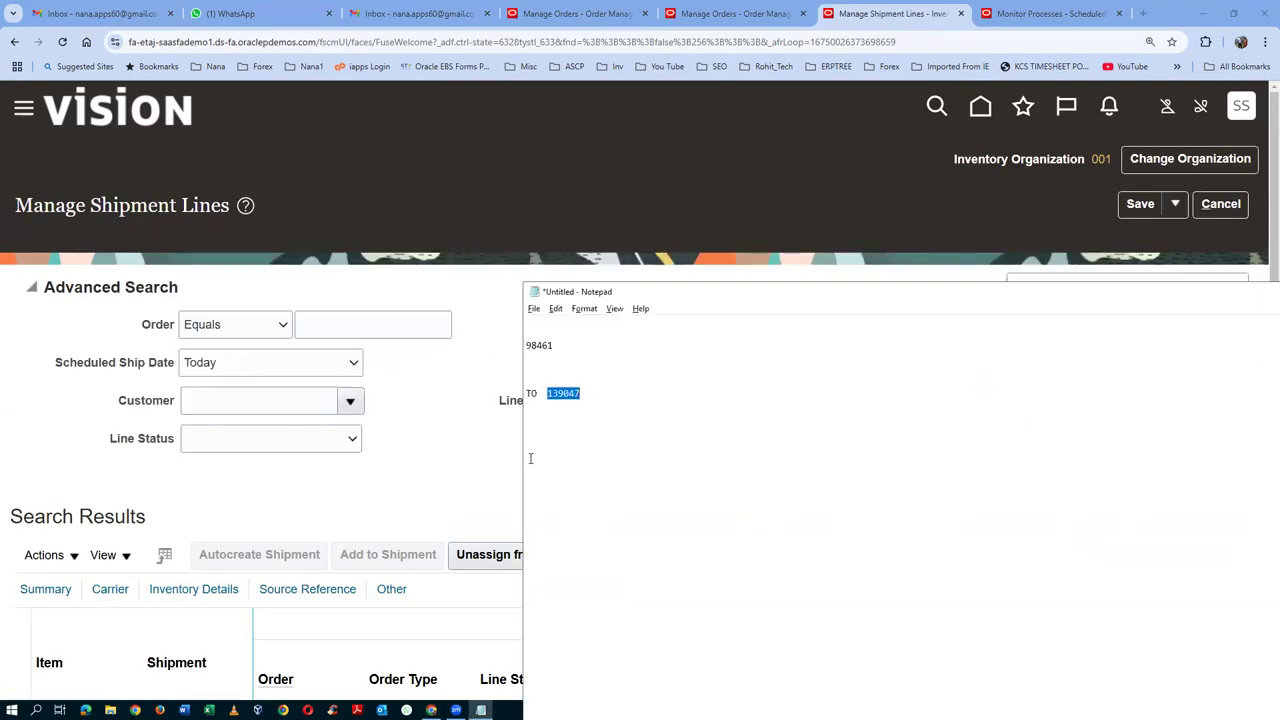
key("alt+Tab")
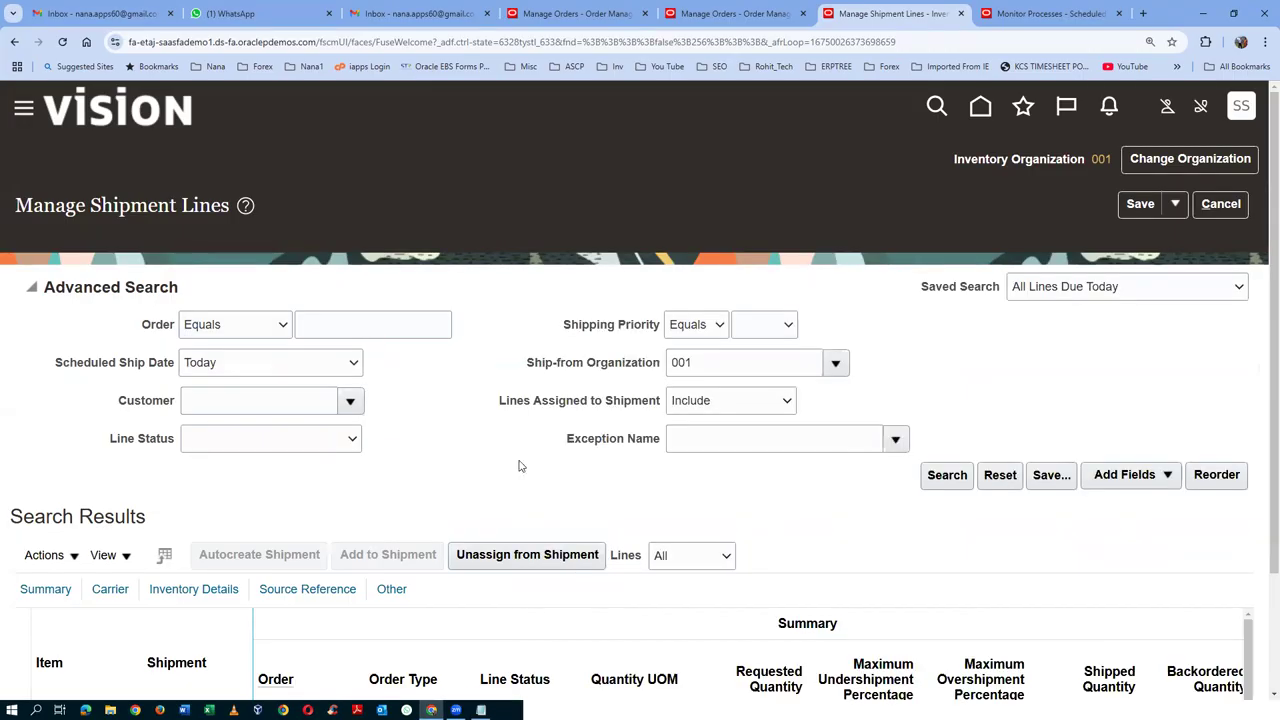
left_click(353, 326)
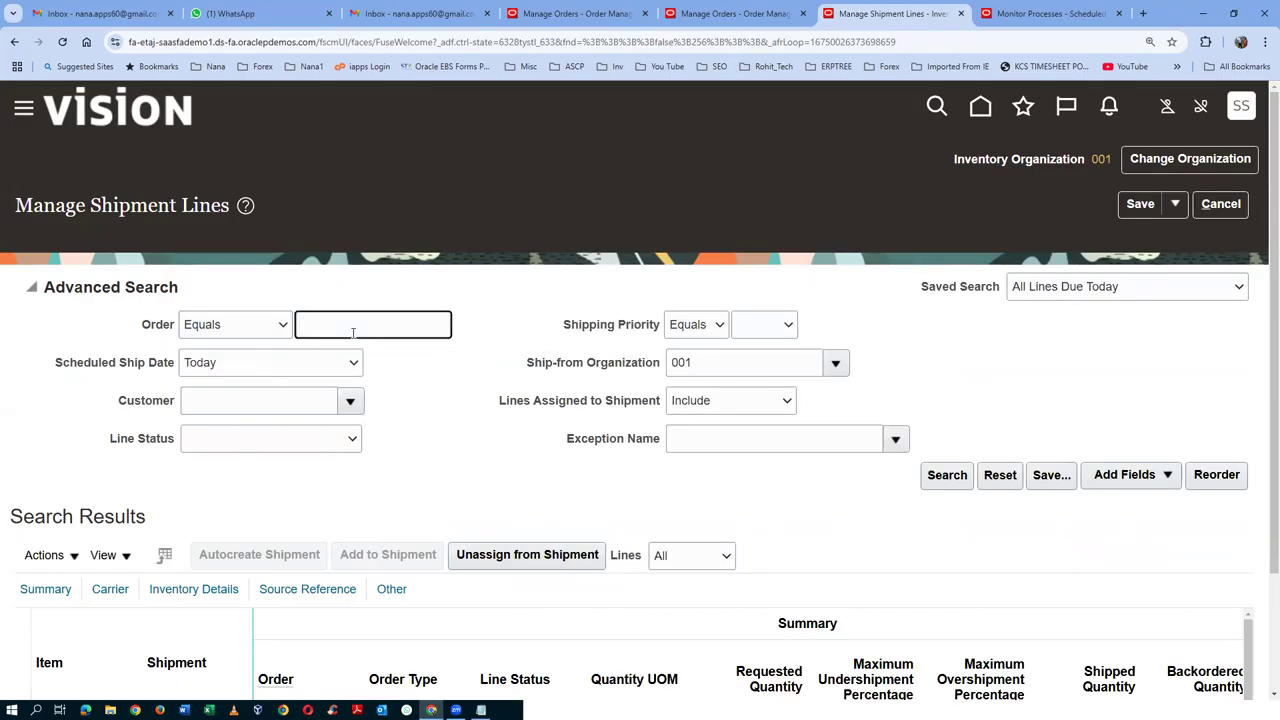
type("98461")
key("Tab")
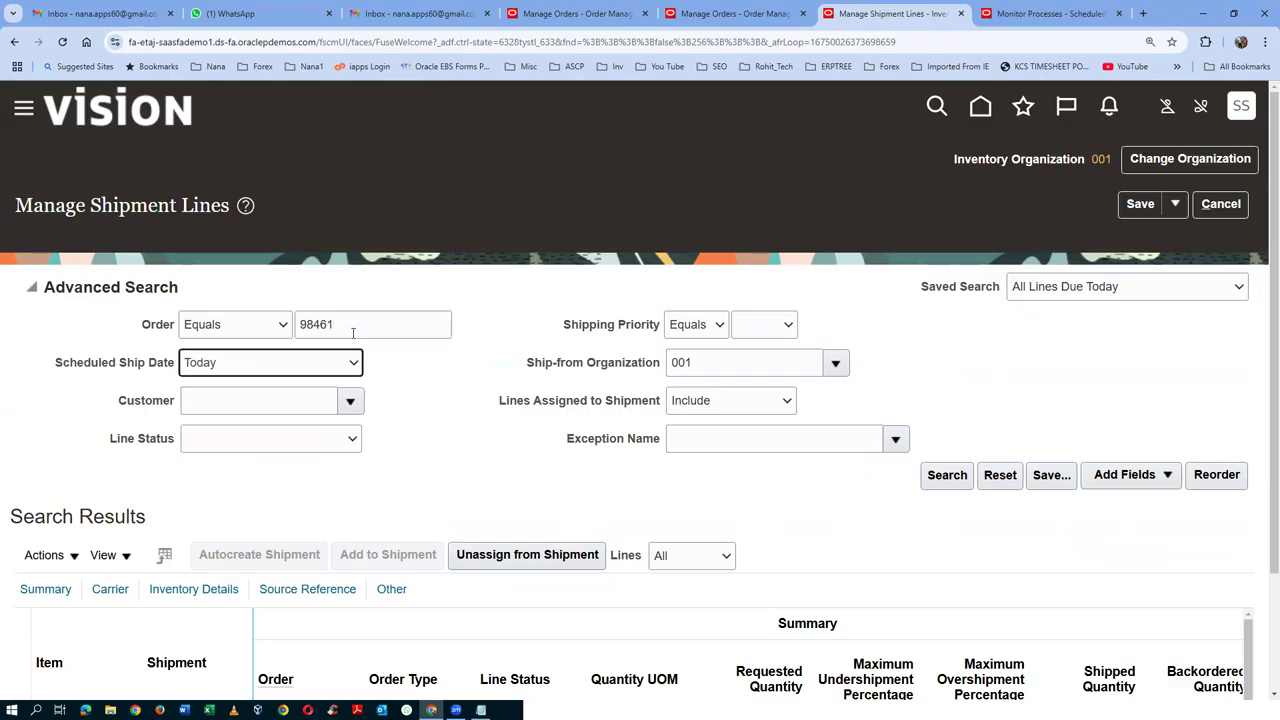
left_click(325, 366)
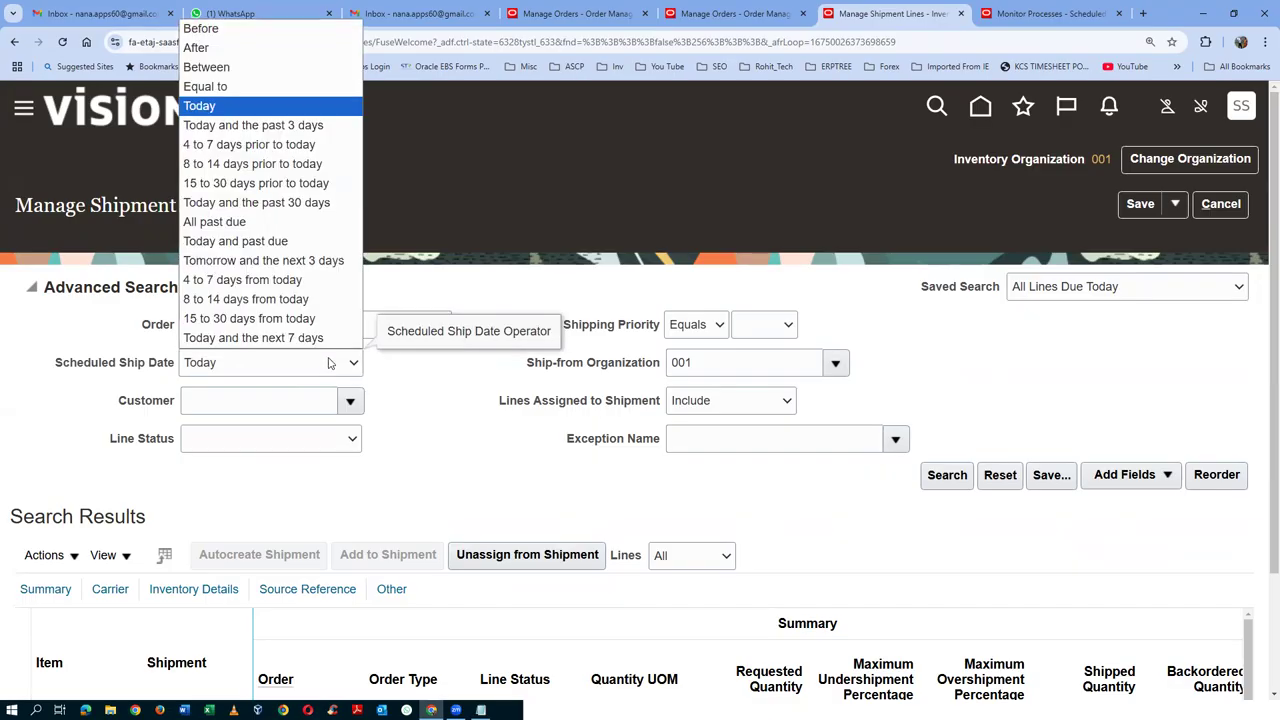
left_click(318, 28)
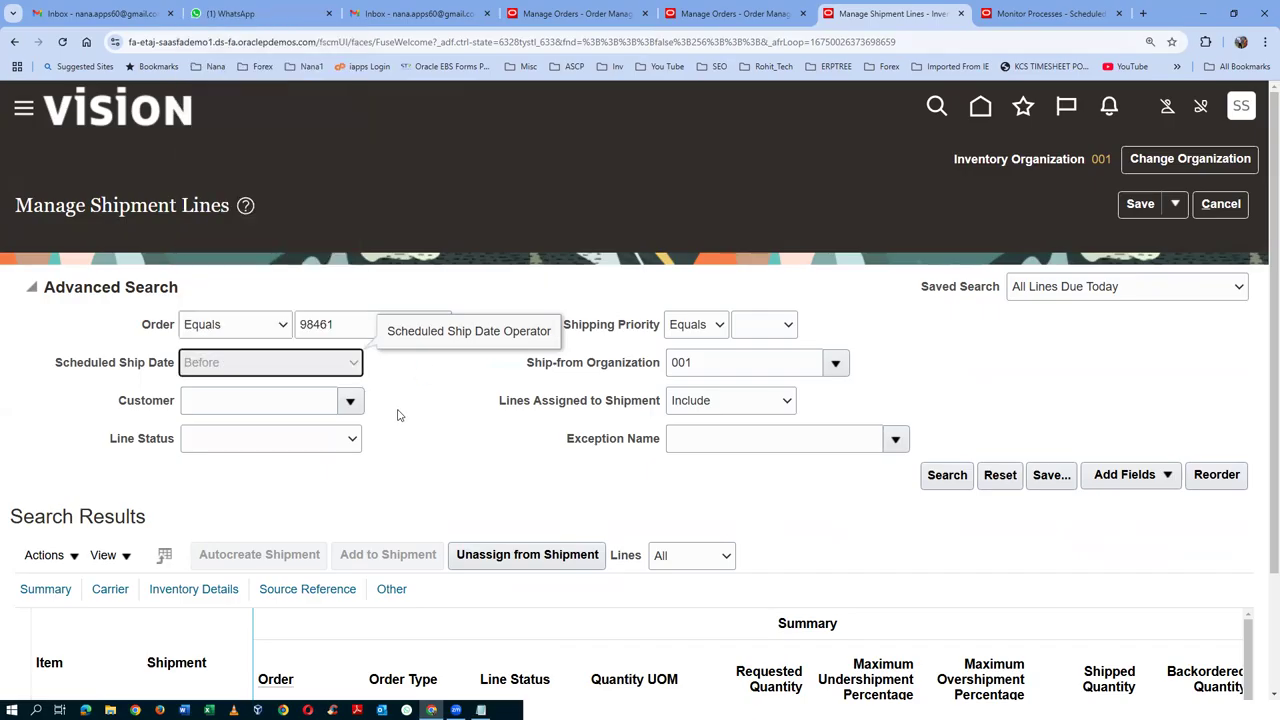
left_click(947, 475)
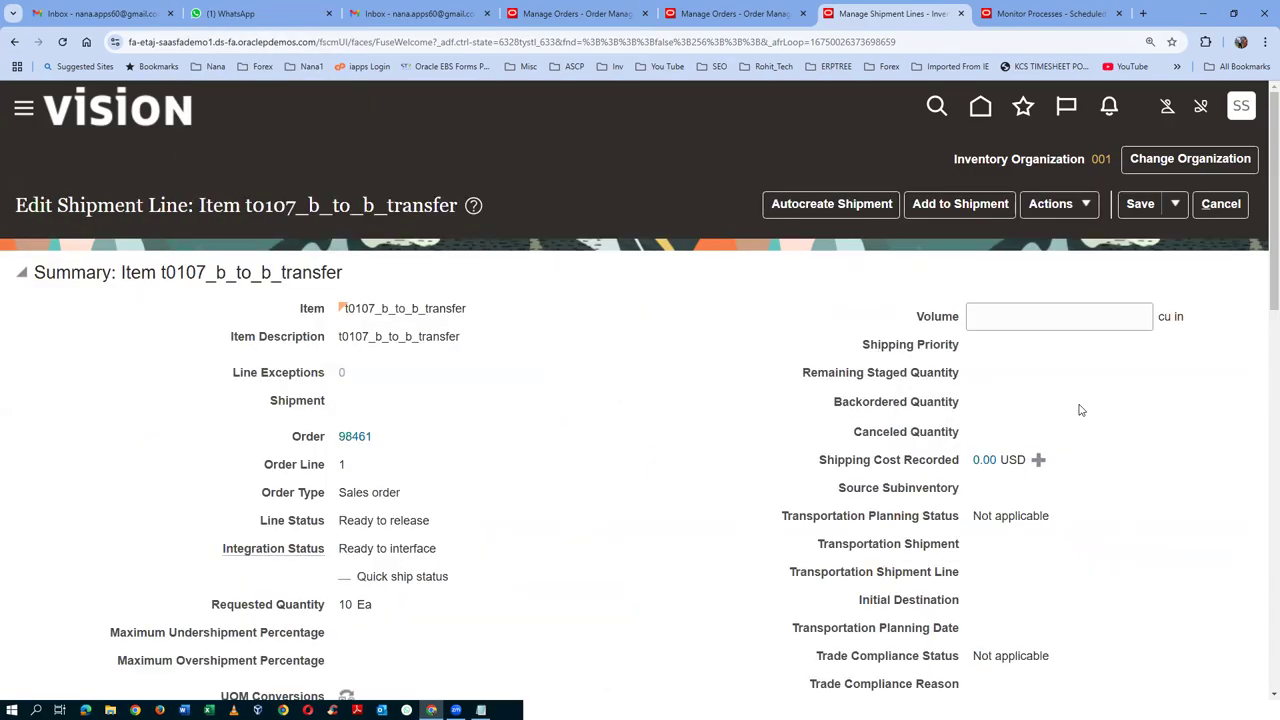
Pick release the t0107_b_to_b_transfer shipment line, then save and close it
left_click(1051, 210)
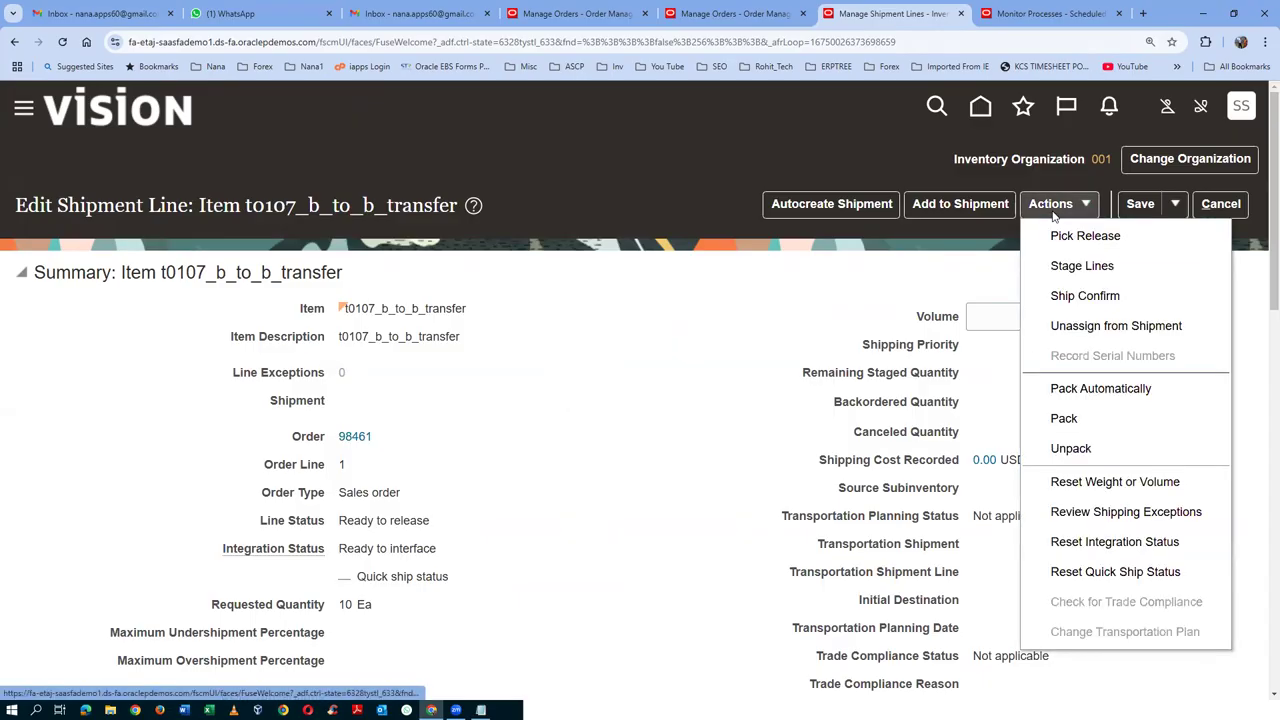
left_click(1047, 236)
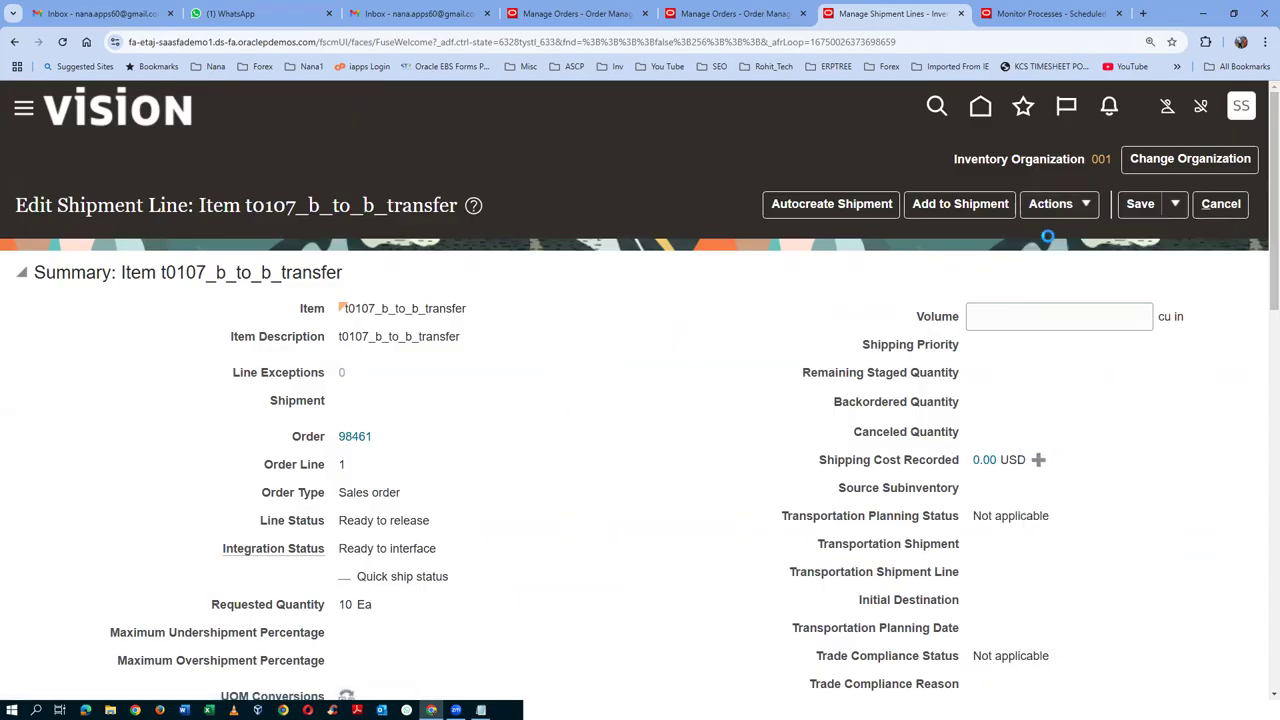
left_click(805, 435)
left_click(1173, 207)
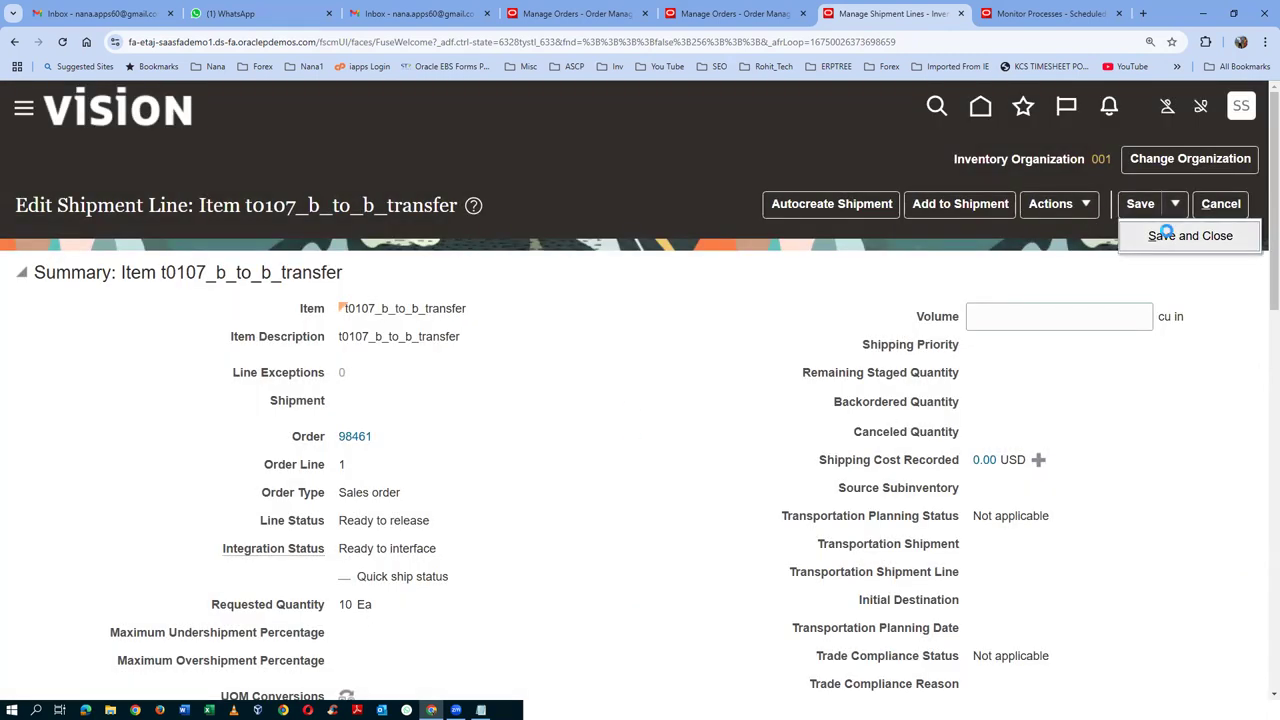
left_click(1163, 234)
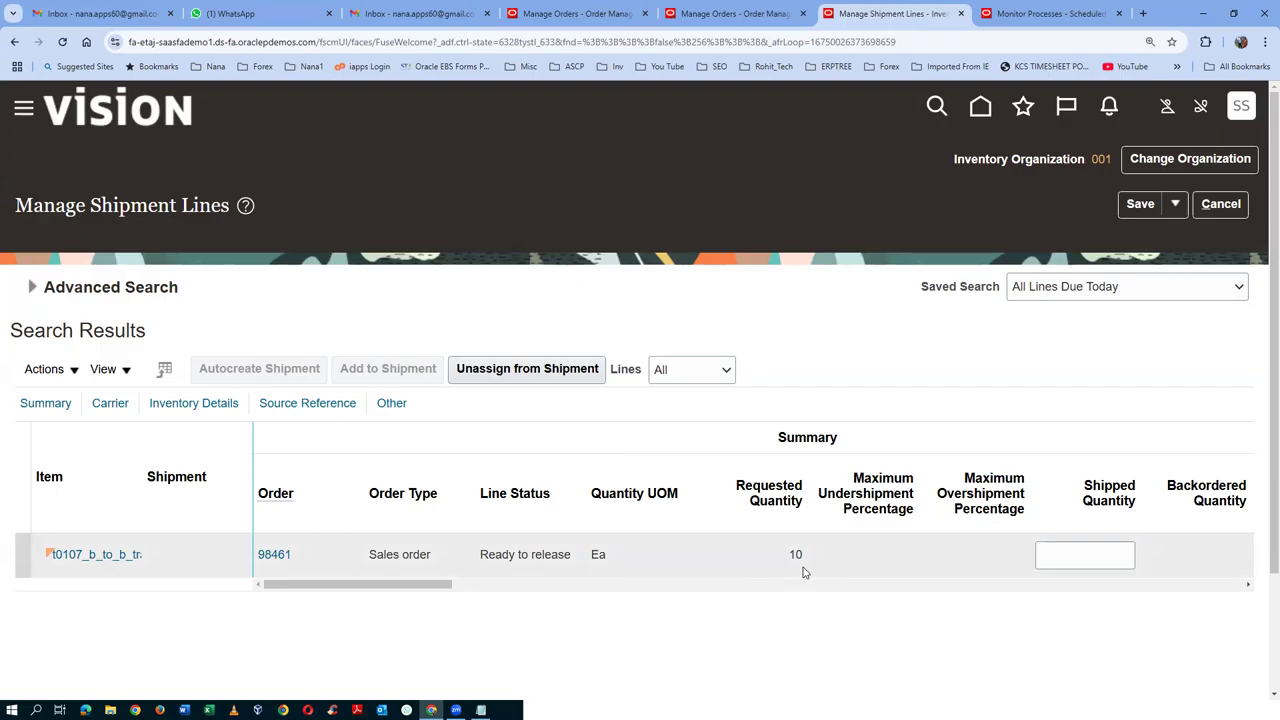
Rerun the shipment line search to refresh the released line, review its shipment summary and return to the results
left_click(32, 287)
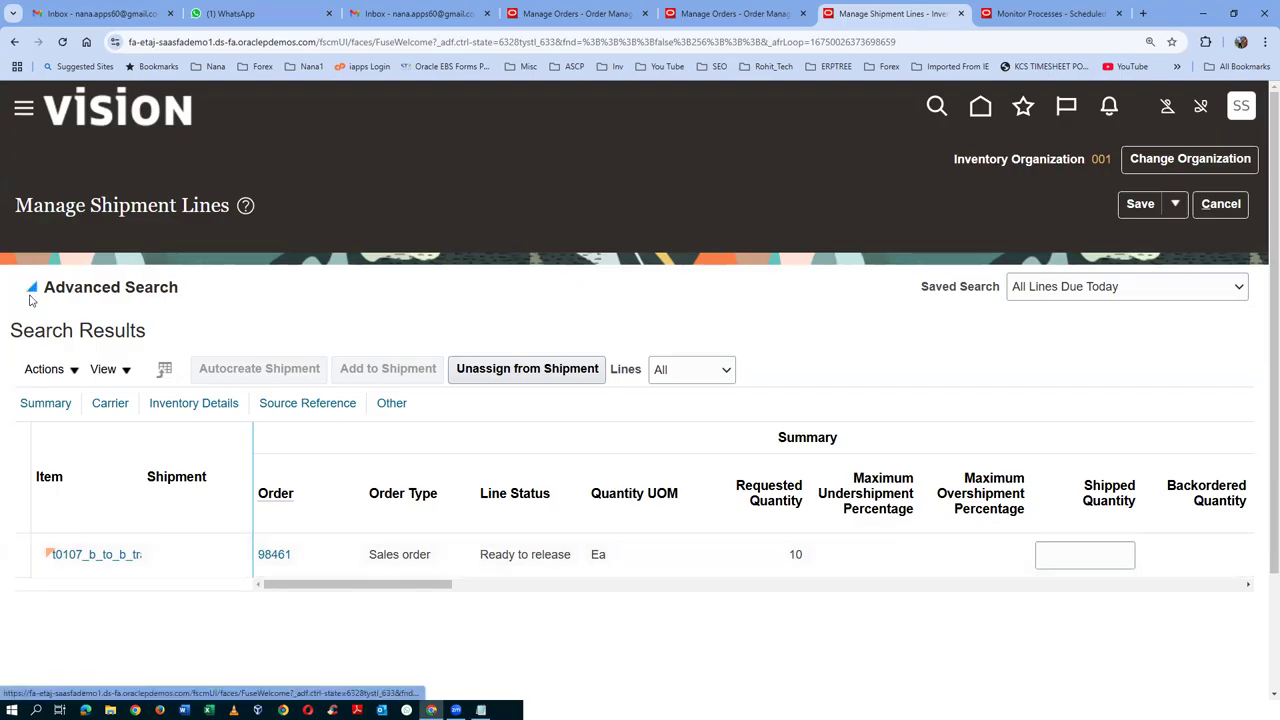
left_click(951, 478)
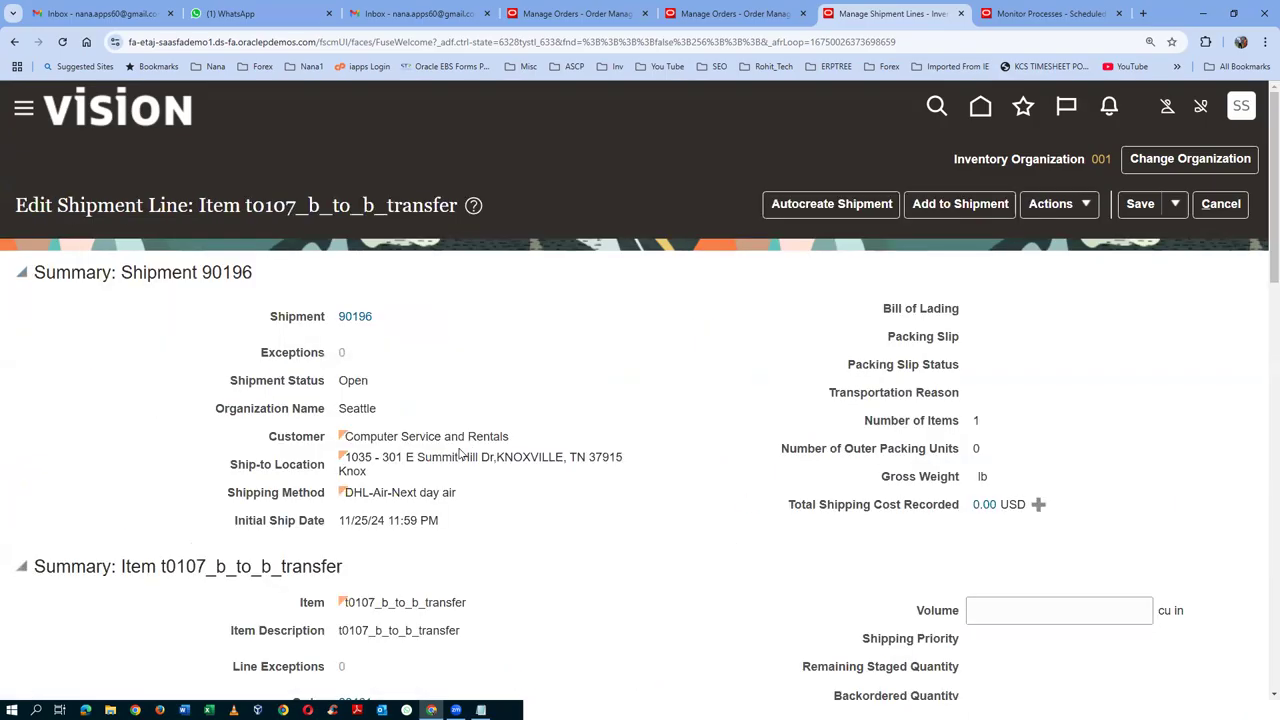
left_click(1213, 211)
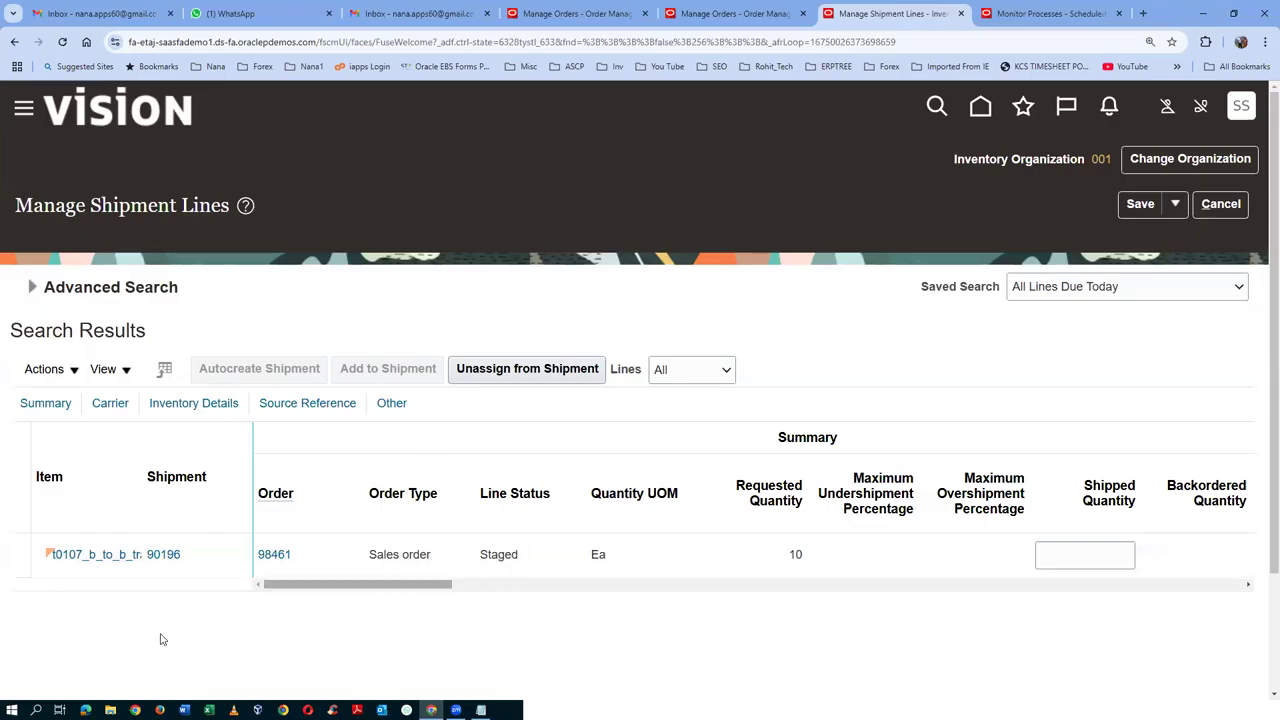
Open the shipment assigned to the t0107_b_to_b_transfer line and ship confirm it, continuing despite the undefined weight and volume
left_click(175, 556)
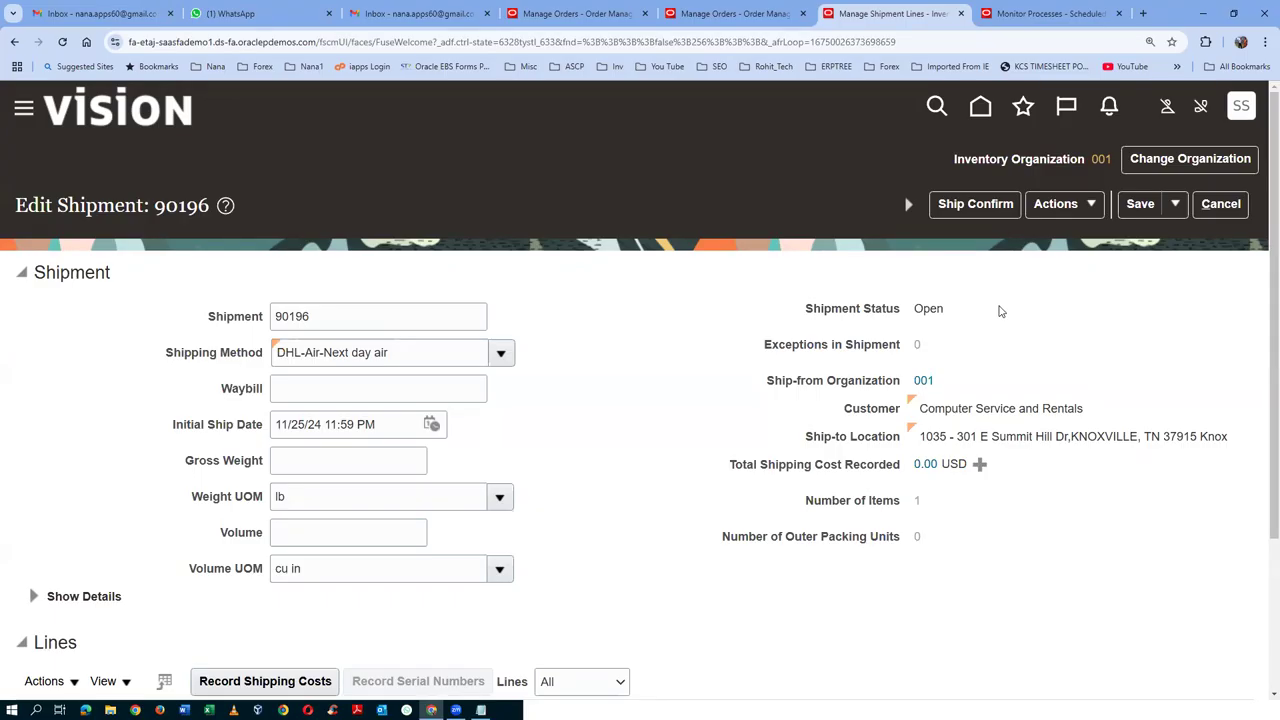
left_click(974, 206)
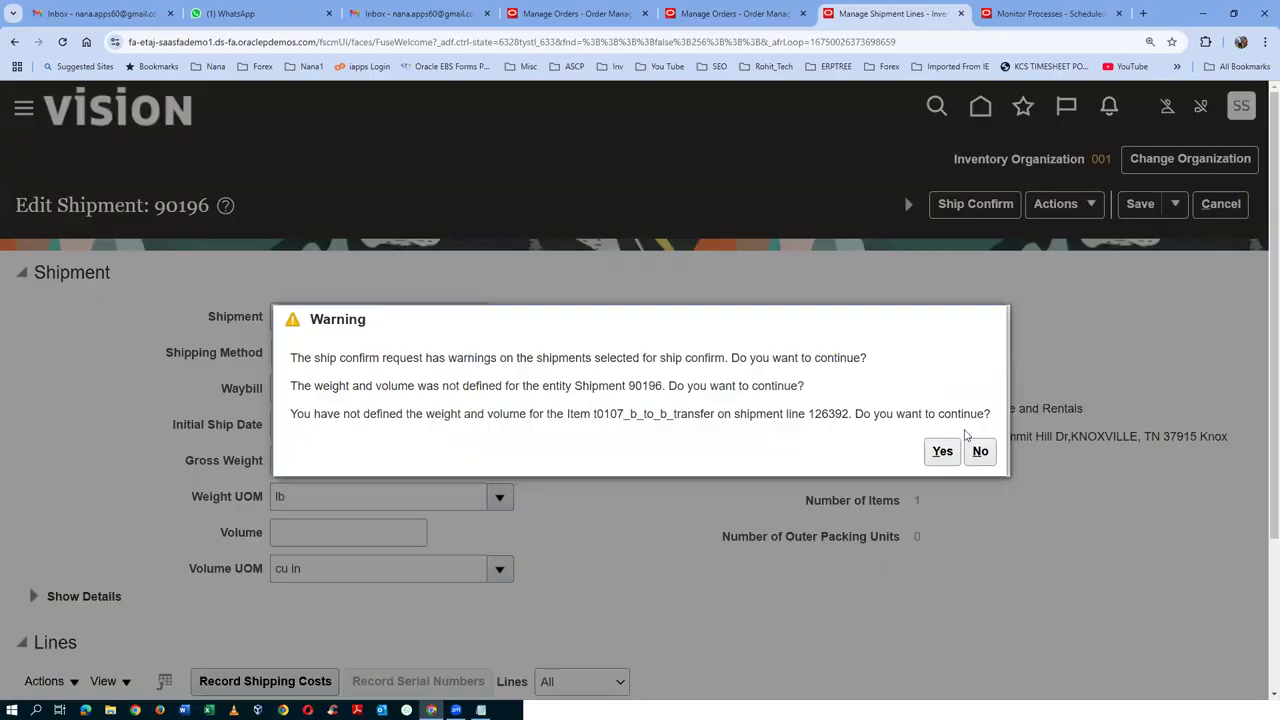
left_click(943, 453)
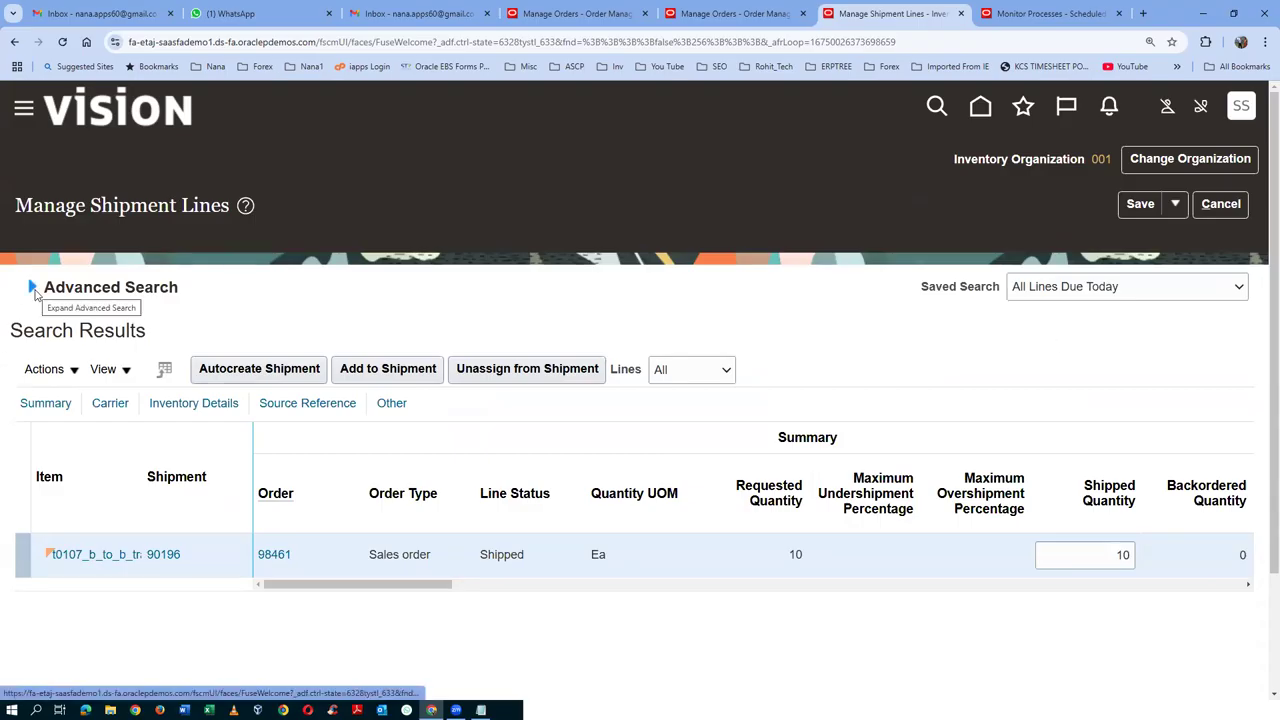
Search the shipment lines again, check the shipped line's status and integration status, and go back to the supply order in Order Management
left_click(32, 287)
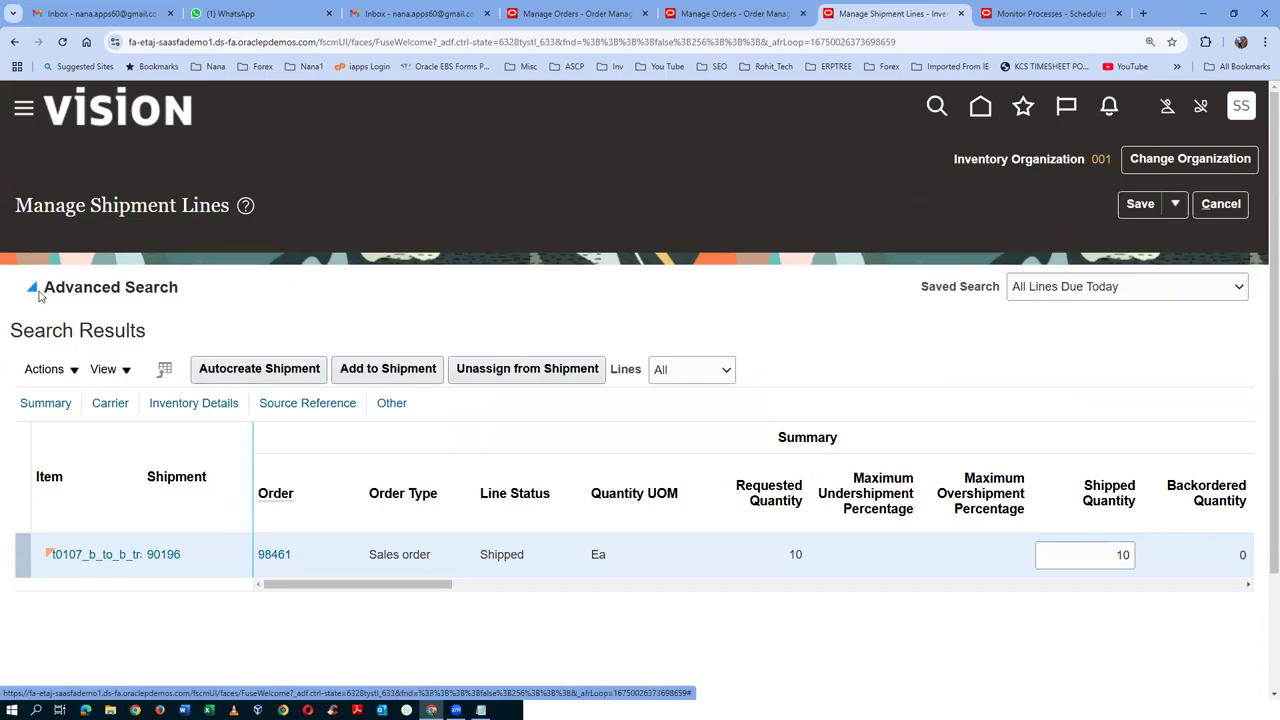
left_click(949, 477)
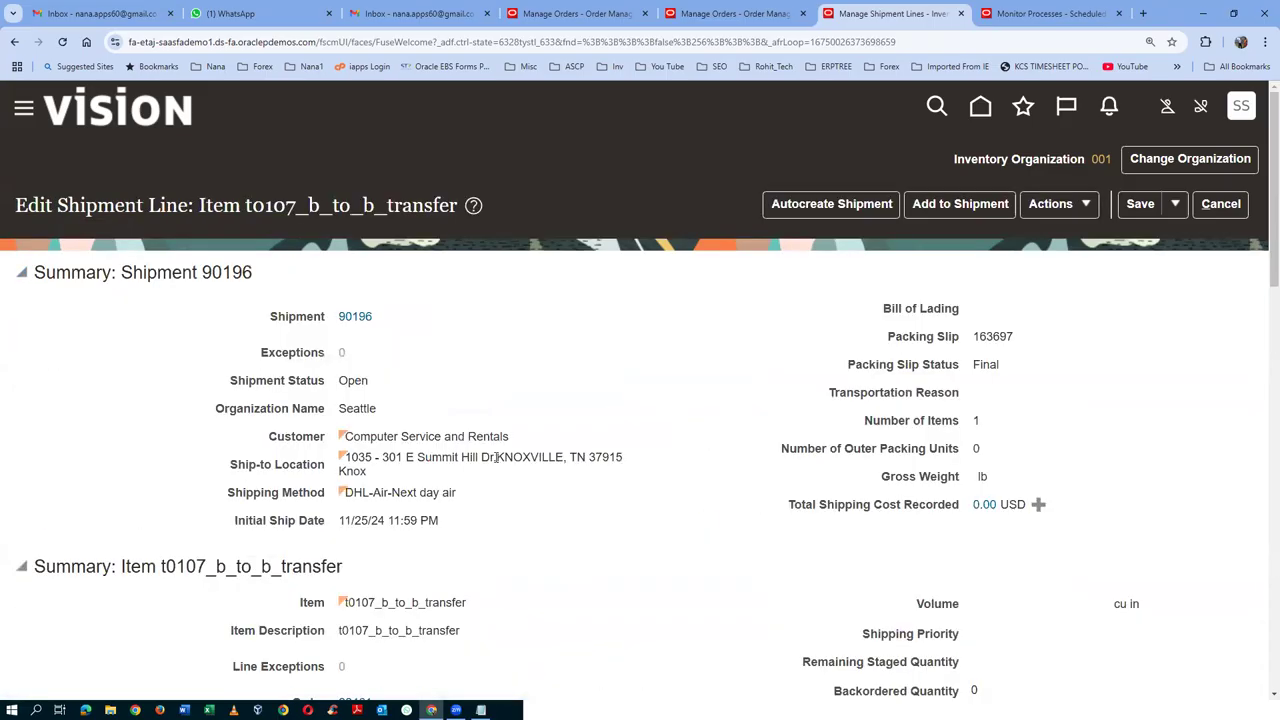
scroll(497, 457, "down", 2)
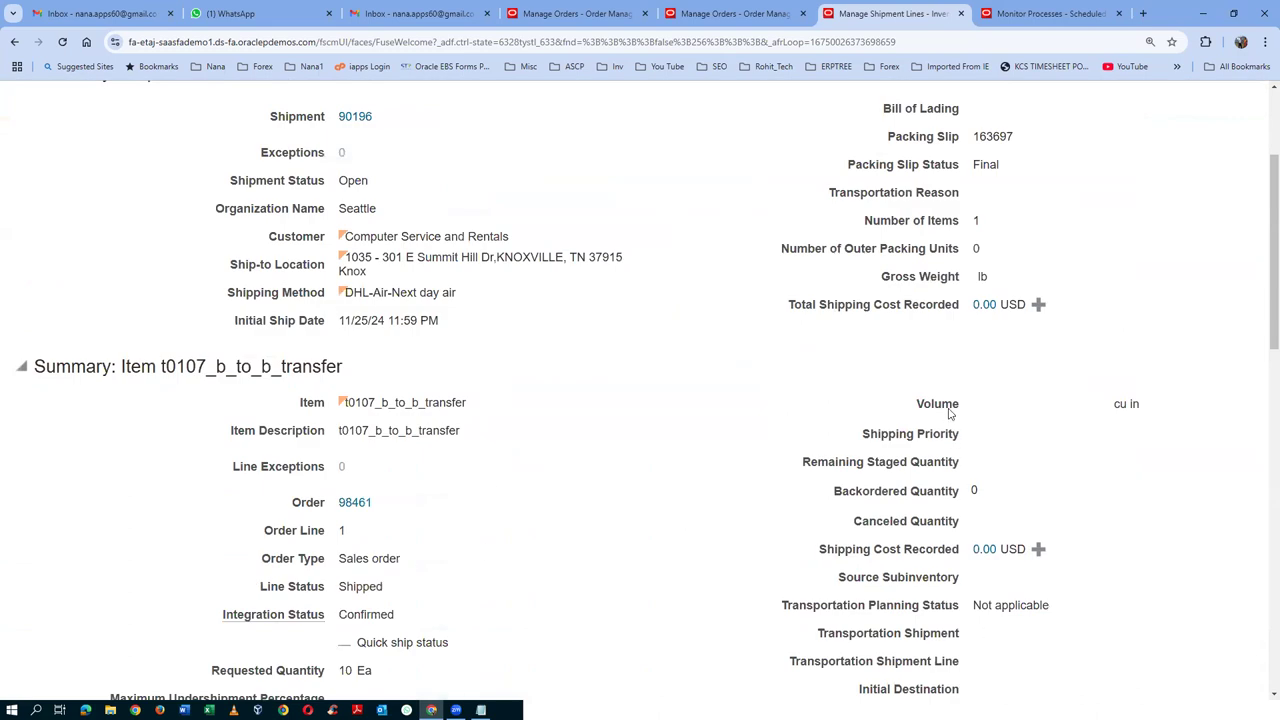
scroll(950, 410, "up", 2)
left_click(1208, 205)
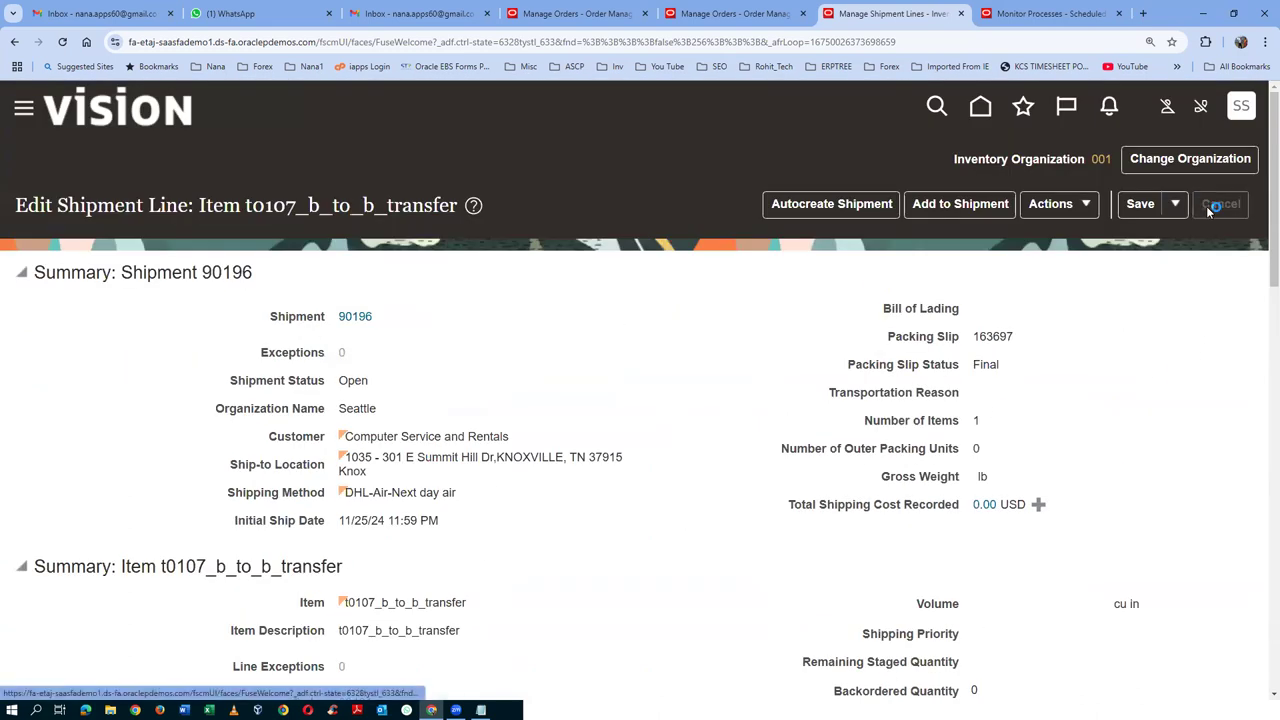
left_click(730, 13)
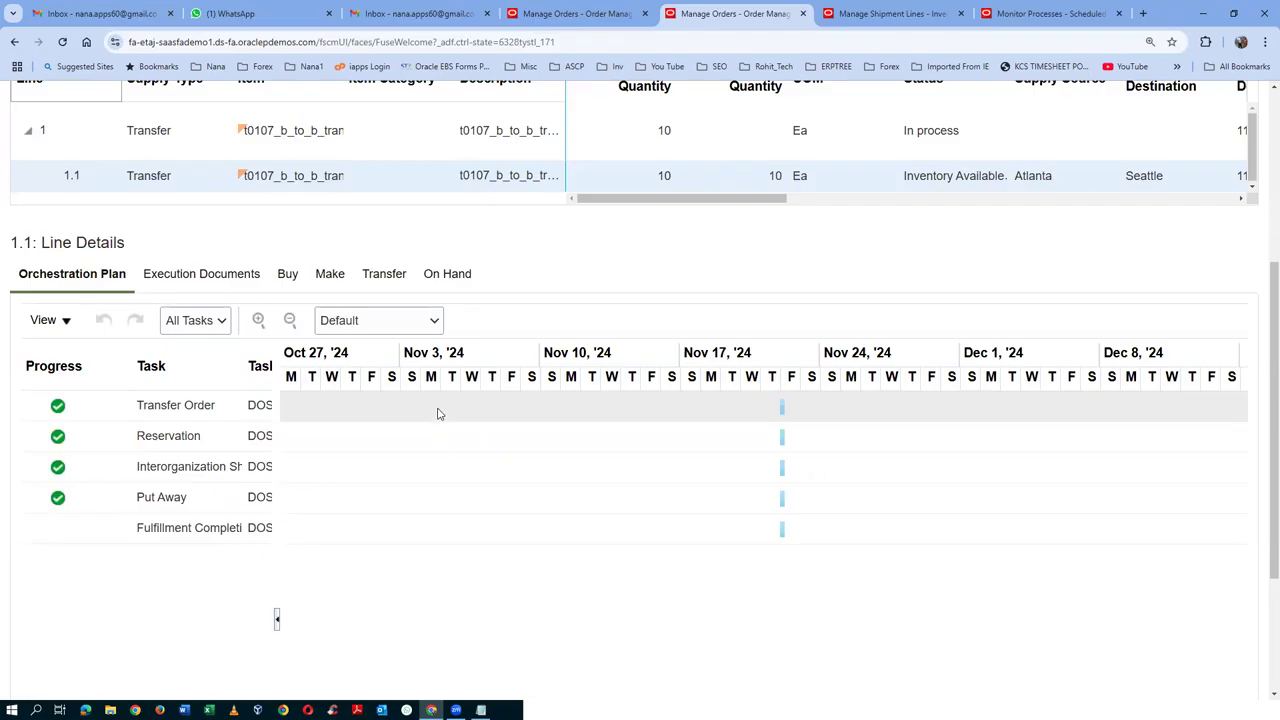
Review the supply order's line status and orchestration plan tasks, then close it and refresh the sales order's orchestration process
scroll(417, 466, "up", 4)
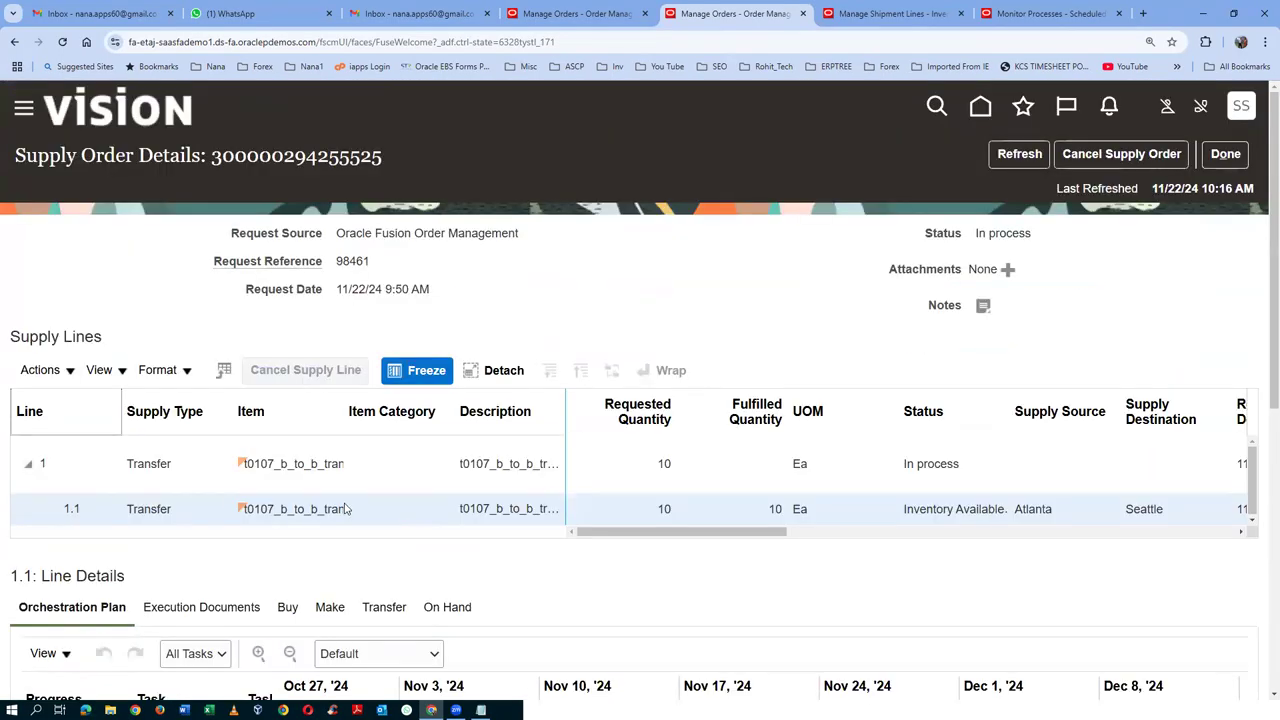
scroll(345, 509, "down", 2)
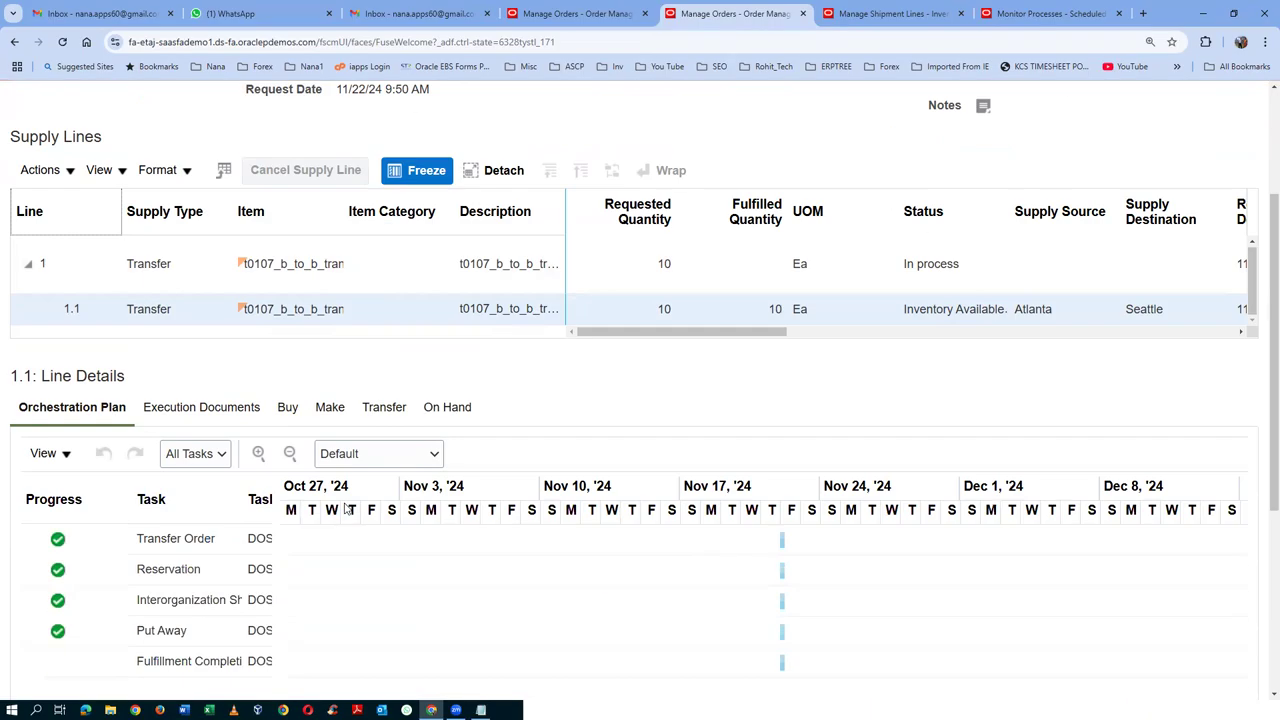
left_click(575, 13)
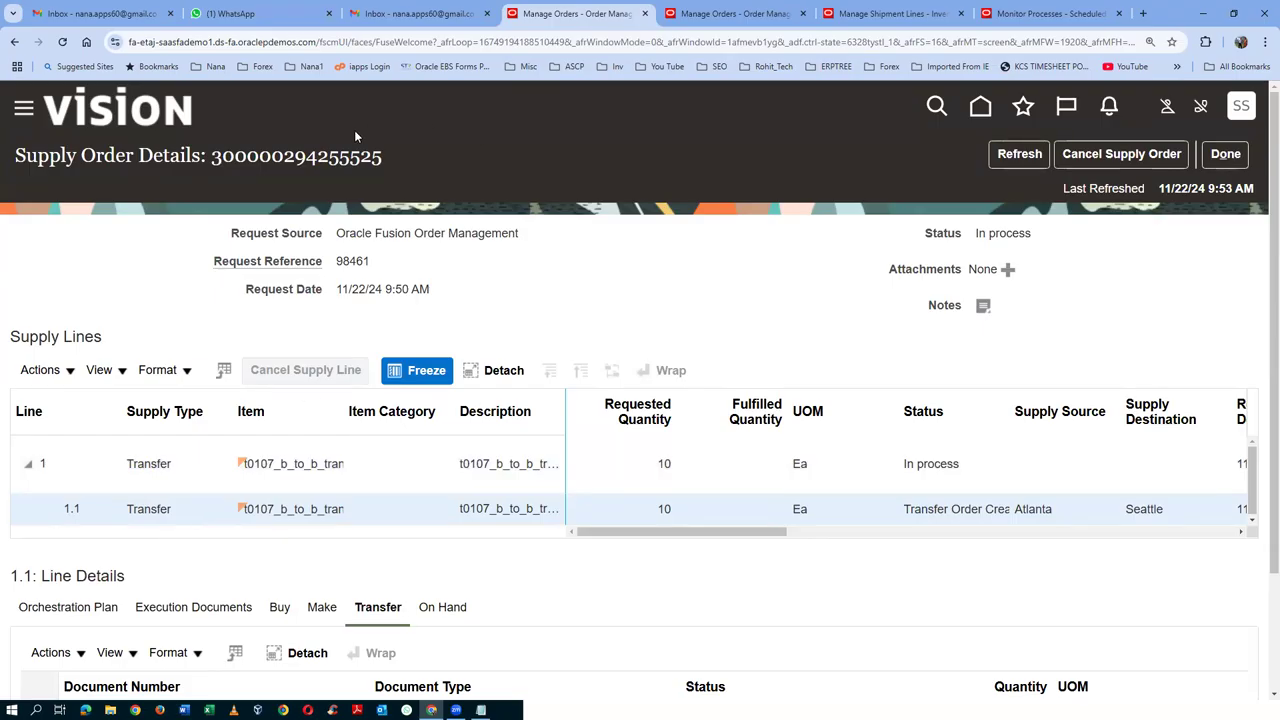
left_click(780, 26)
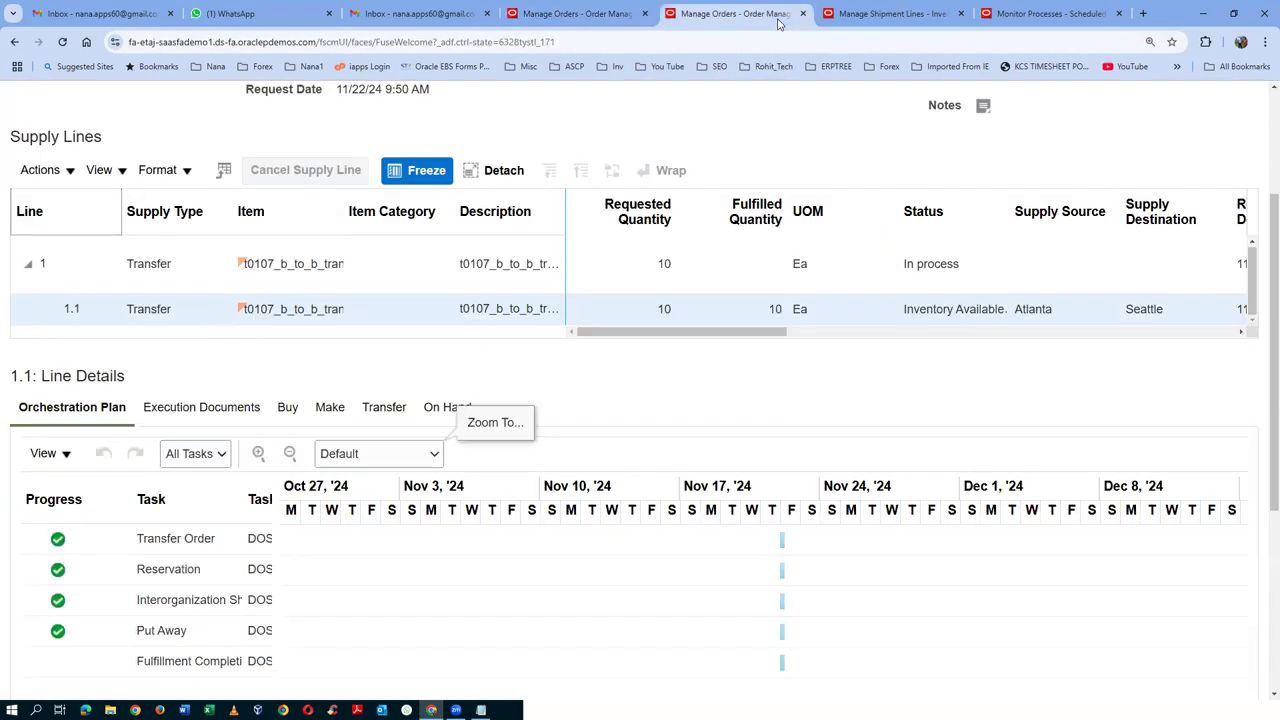
scroll(729, 294, "up", 3)
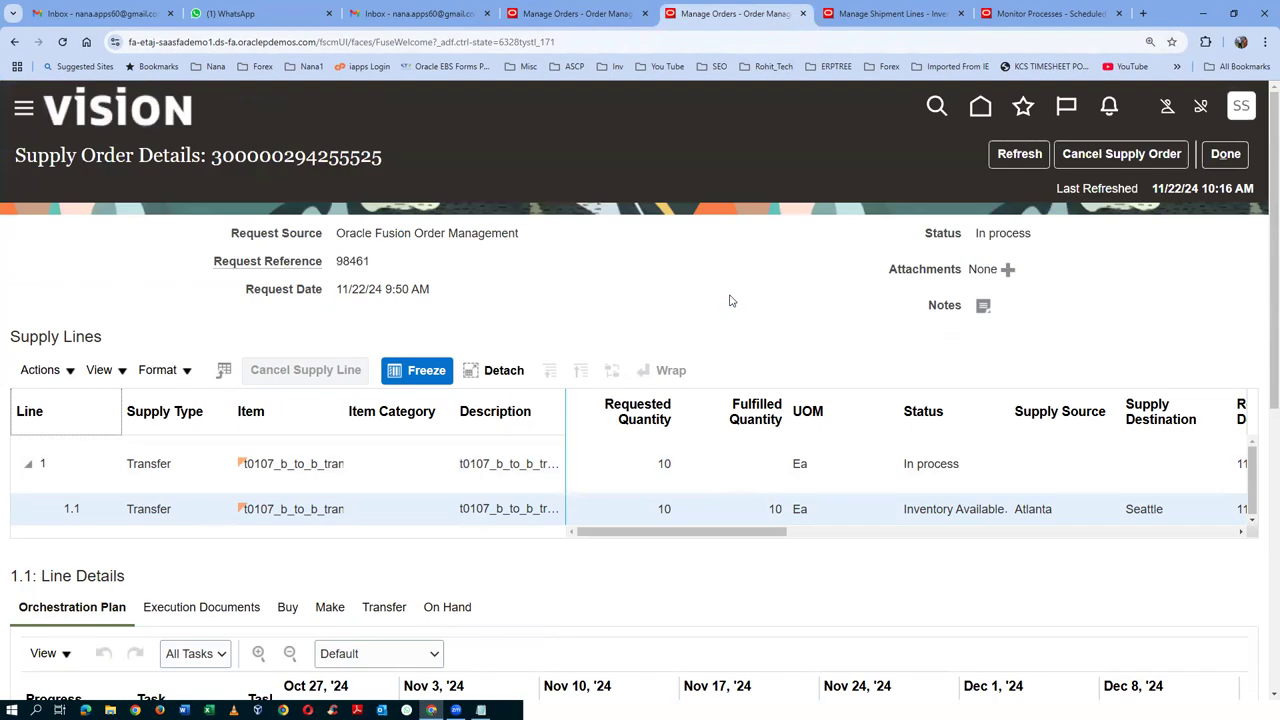
left_click(1225, 154)
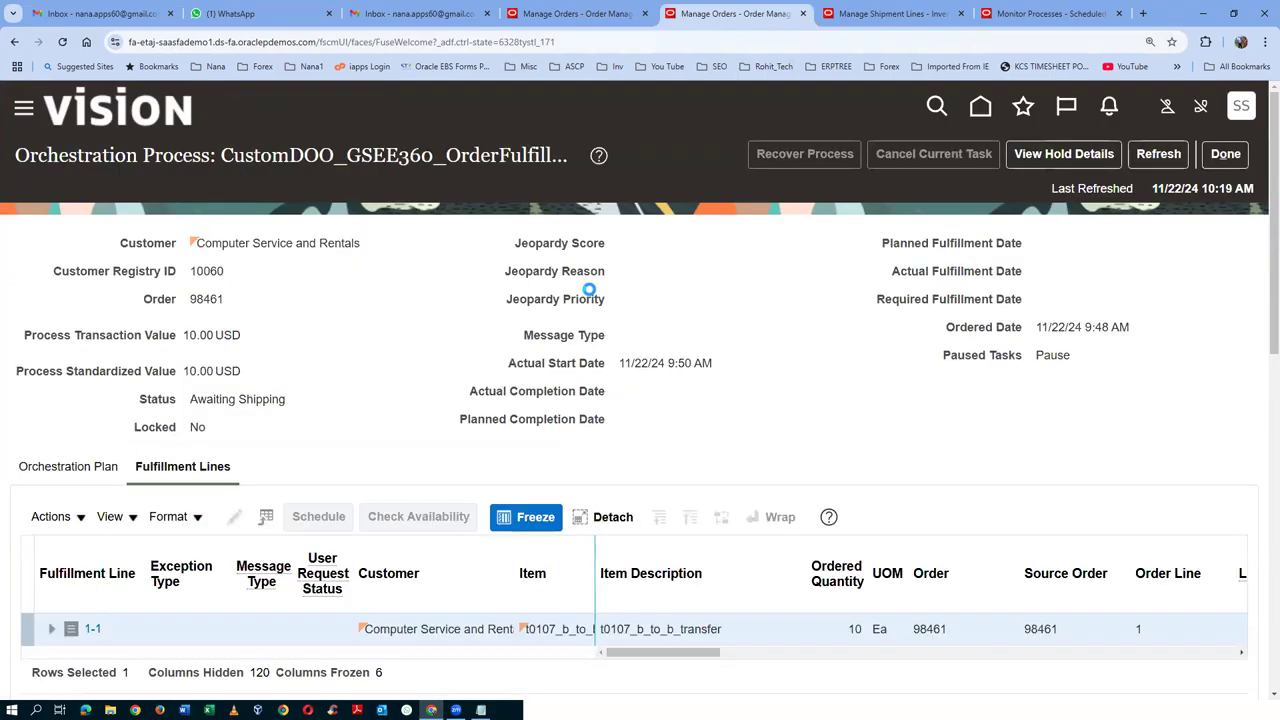
left_click(1158, 154)
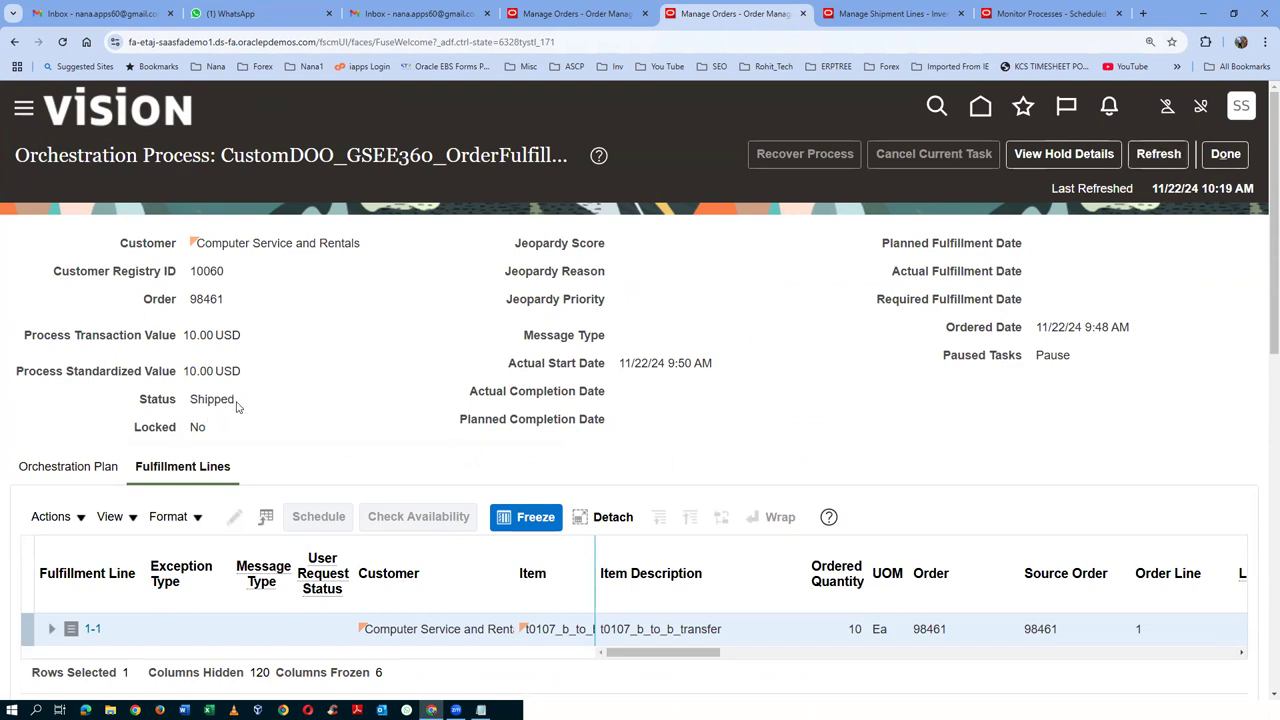
Rerun the shipment line search for the sales order and check the t0107_b_to_b_transfer line's status and integration status
left_click(870, 15)
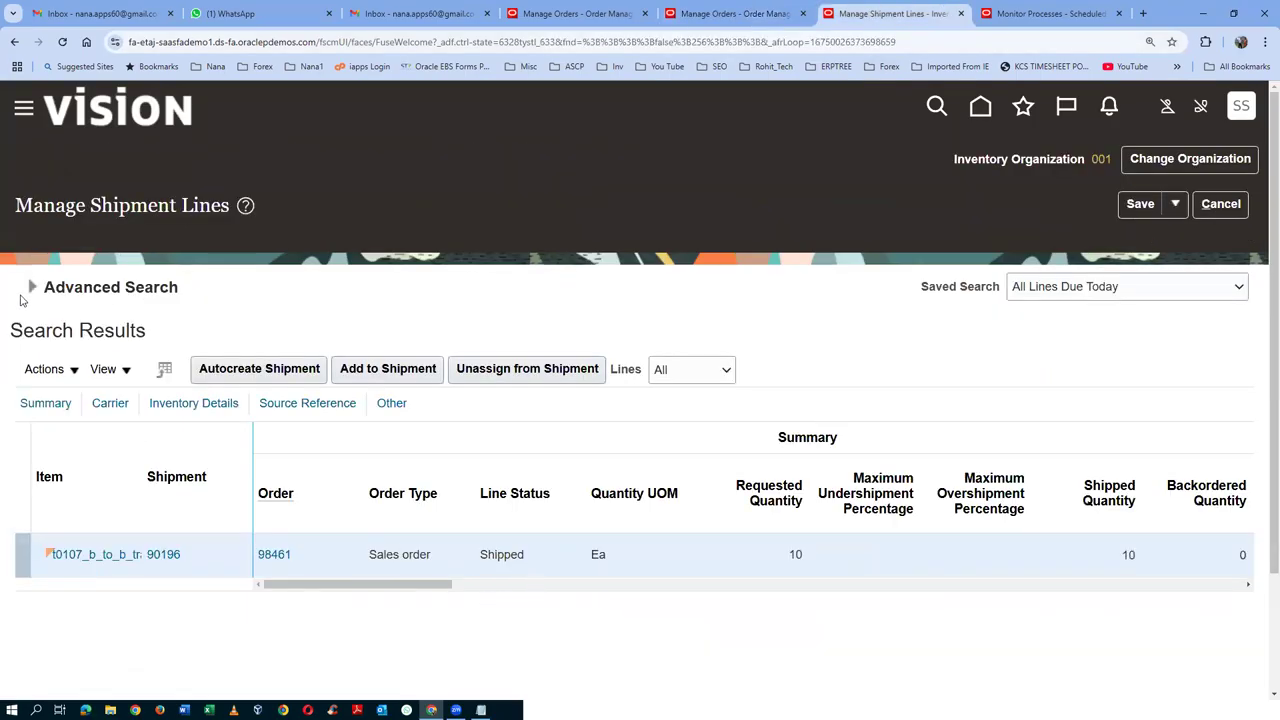
left_click(31, 287)
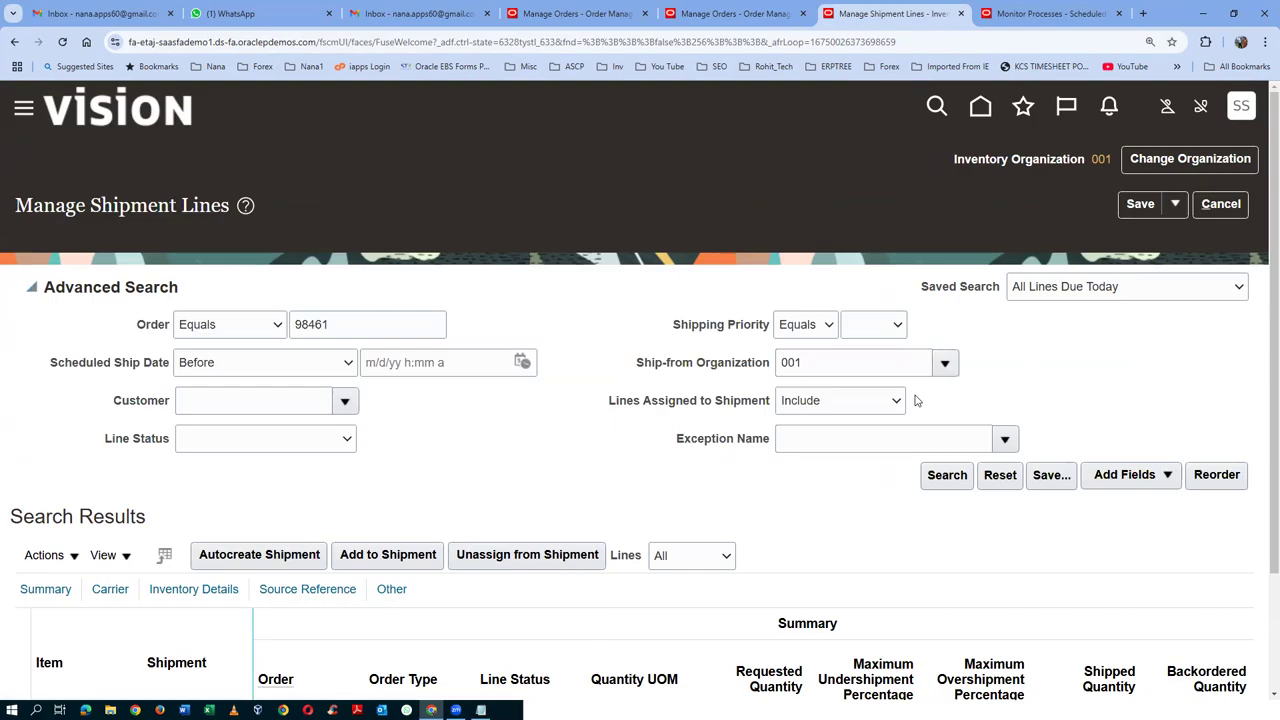
left_click(953, 478)
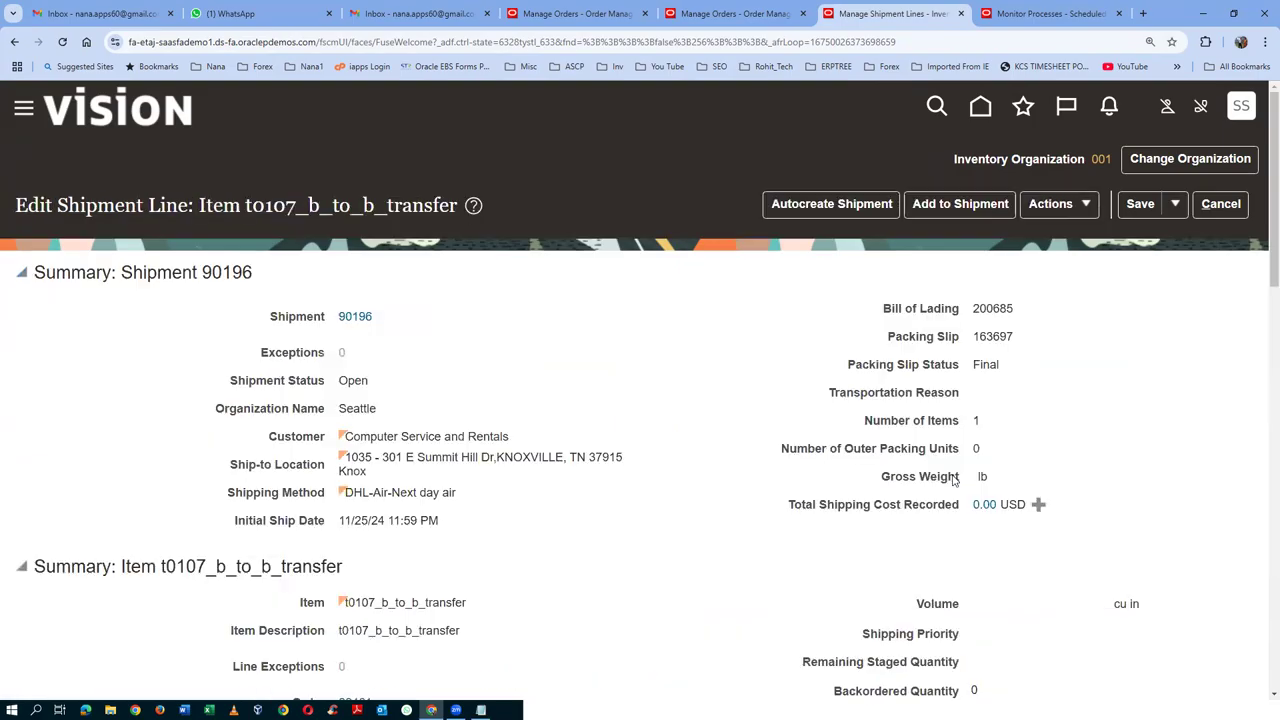
scroll(678, 535, "down", 3)
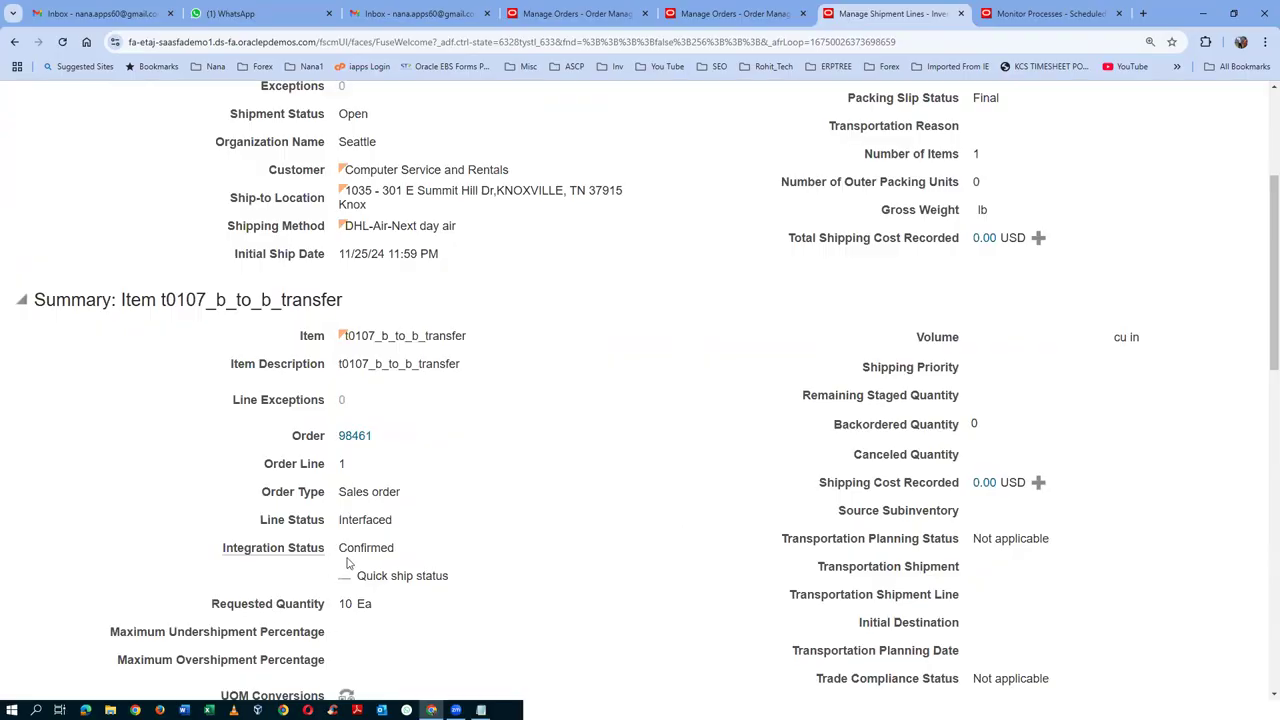
scroll(380, 540, "up", 3)
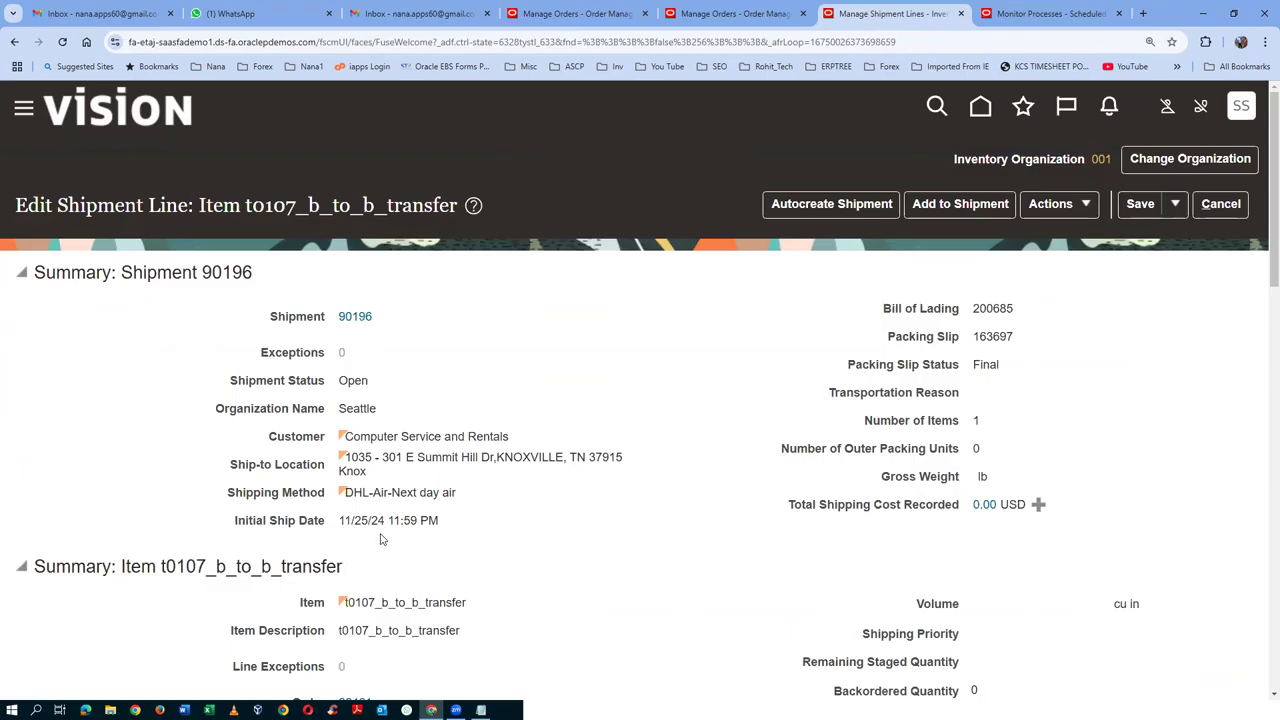
Return to the orchestration process in Order Management, refresh it to check its status, and close it to get back to the order
left_click(738, 14)
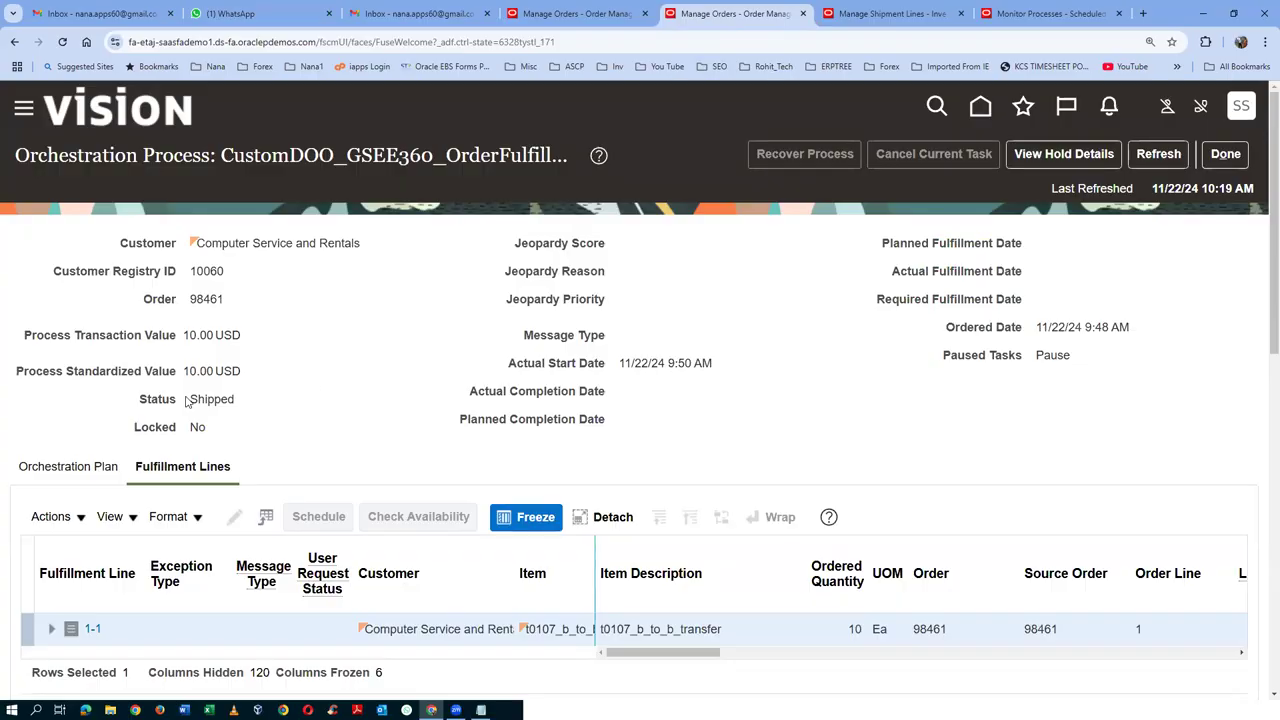
left_click(1158, 156)
left_click(1168, 158)
scroll(369, 354, "down", 1)
scroll(369, 354, "up", 1)
left_click(1225, 154)
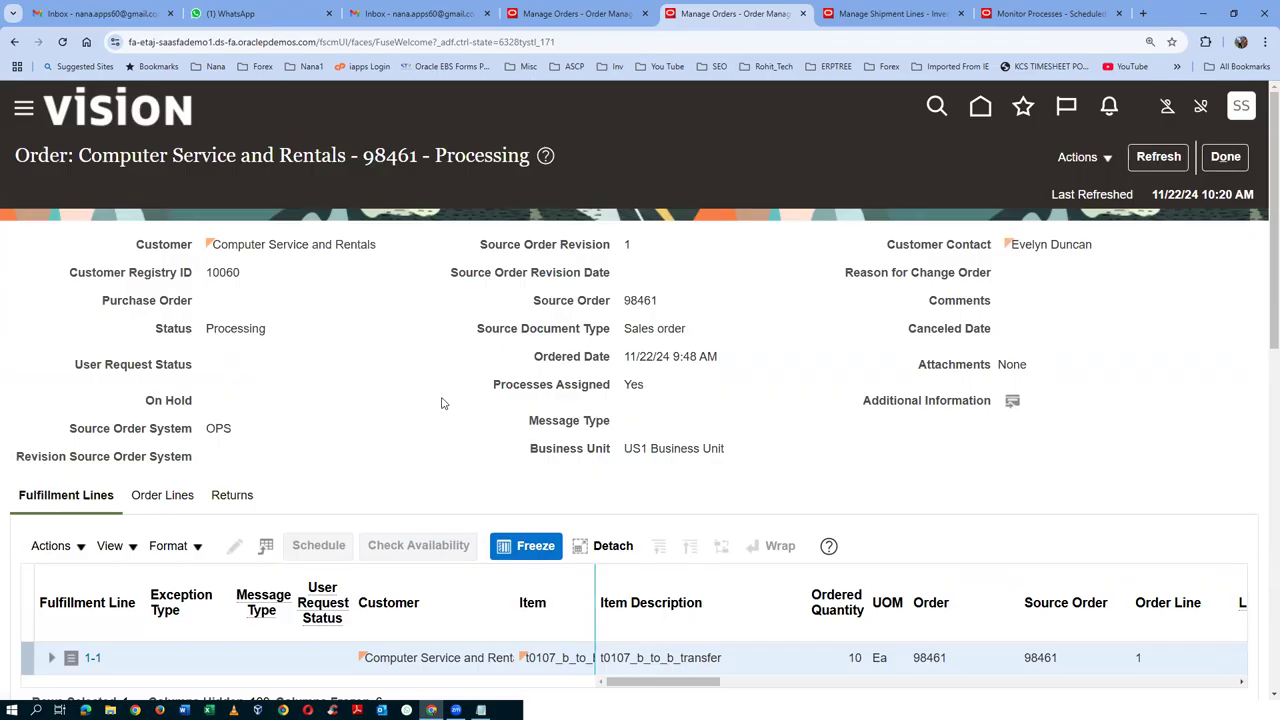
Check the status of fulfillment line 1-1 on the order and refresh the order to update it
scroll(443, 403, "down", 3)
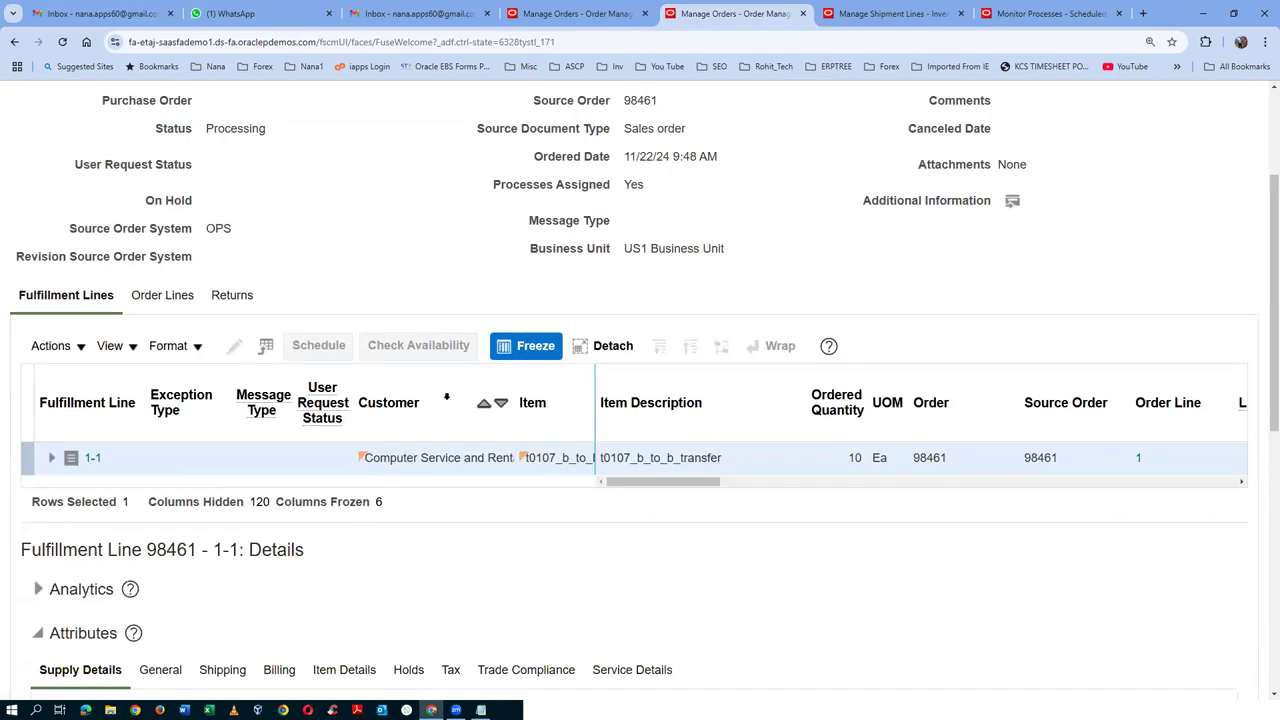
scroll(446, 400, "up", 3)
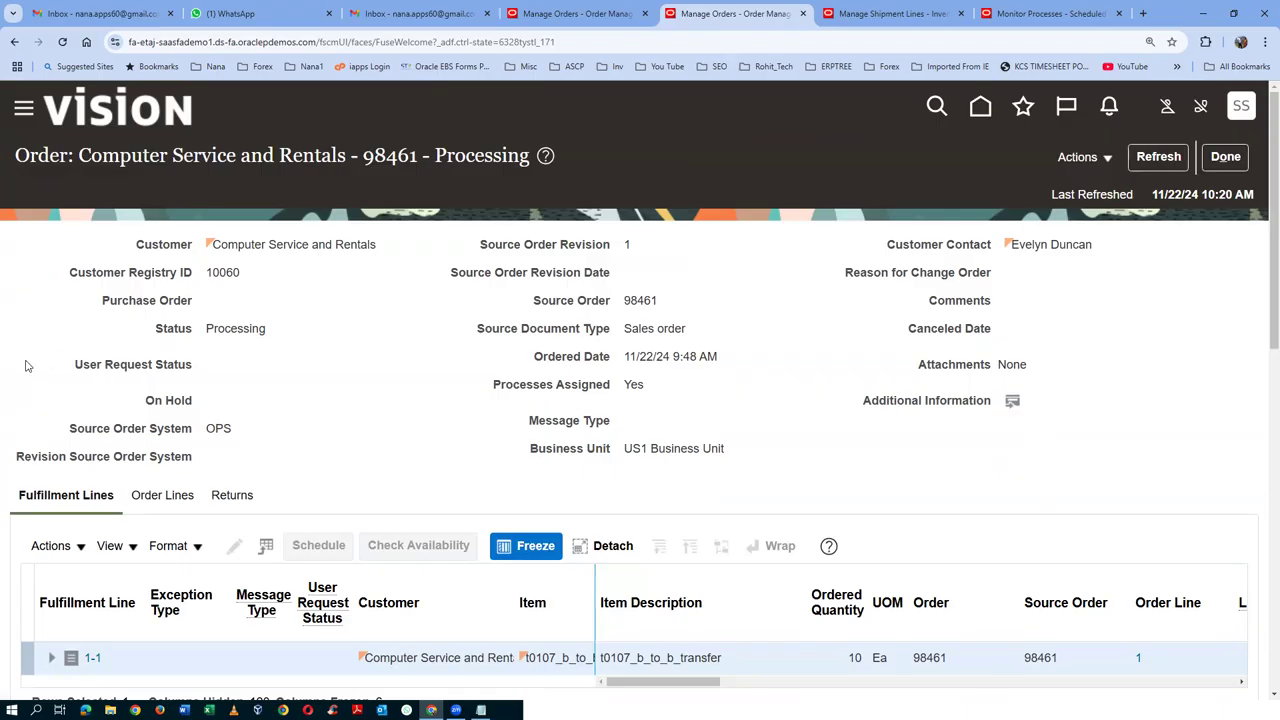
scroll(27, 366, "down", 2)
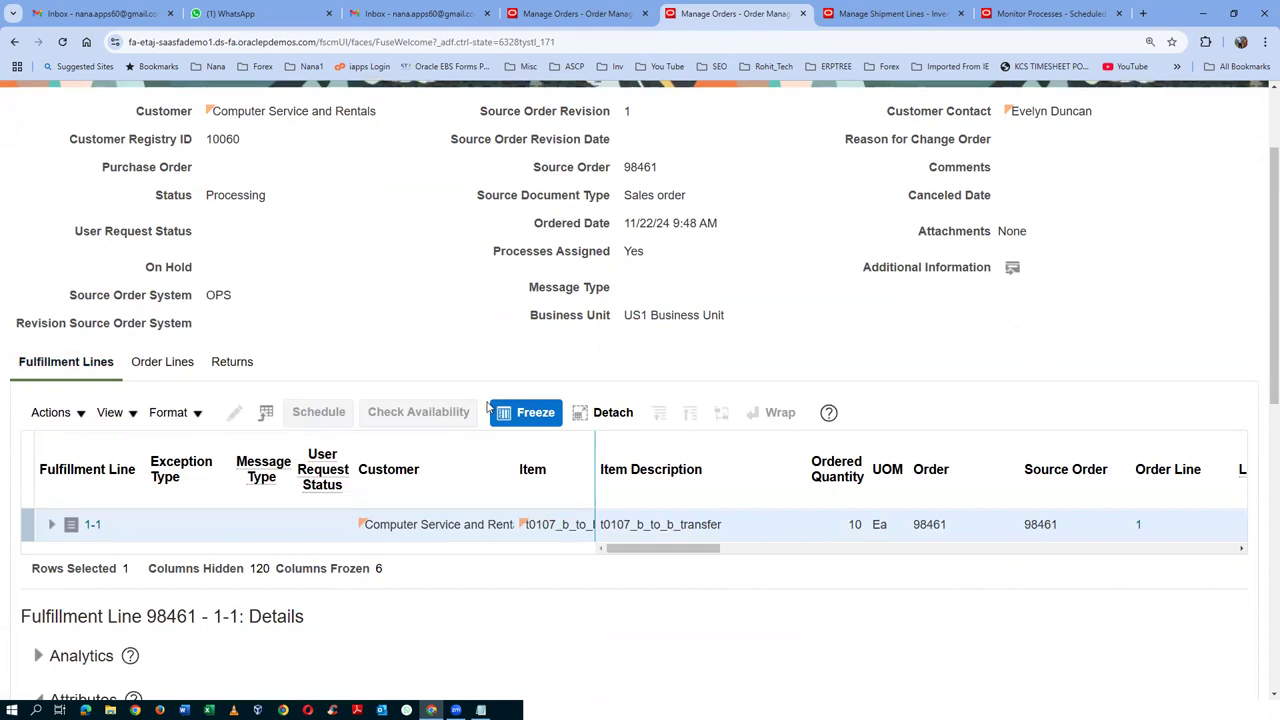
left_click_drag(650, 550, 793, 560)
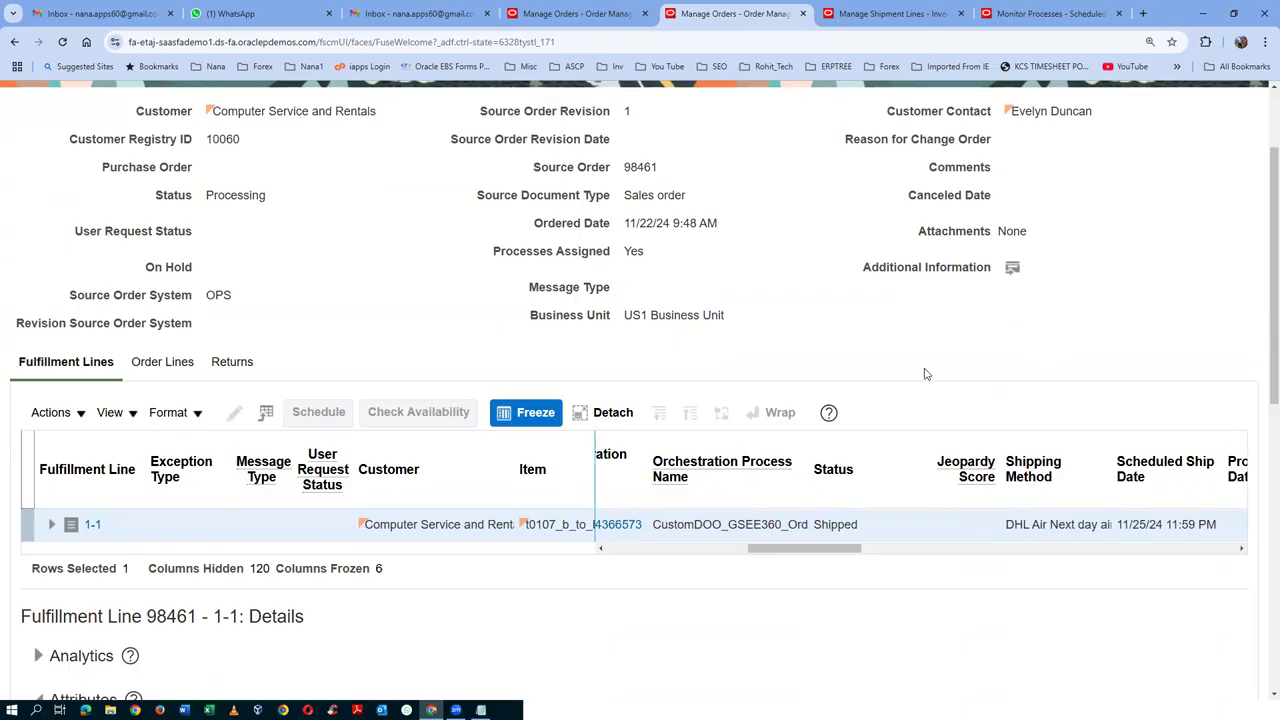
scroll(930, 375, "up", 3)
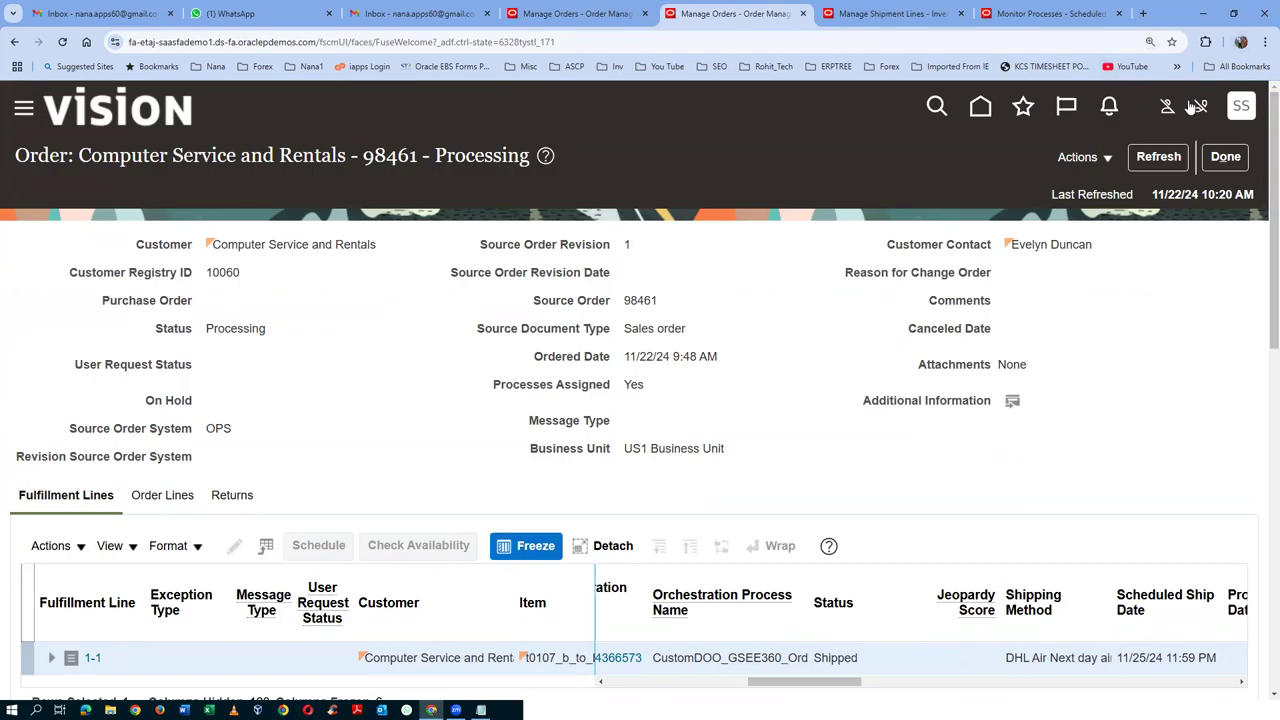
left_click(1160, 158)
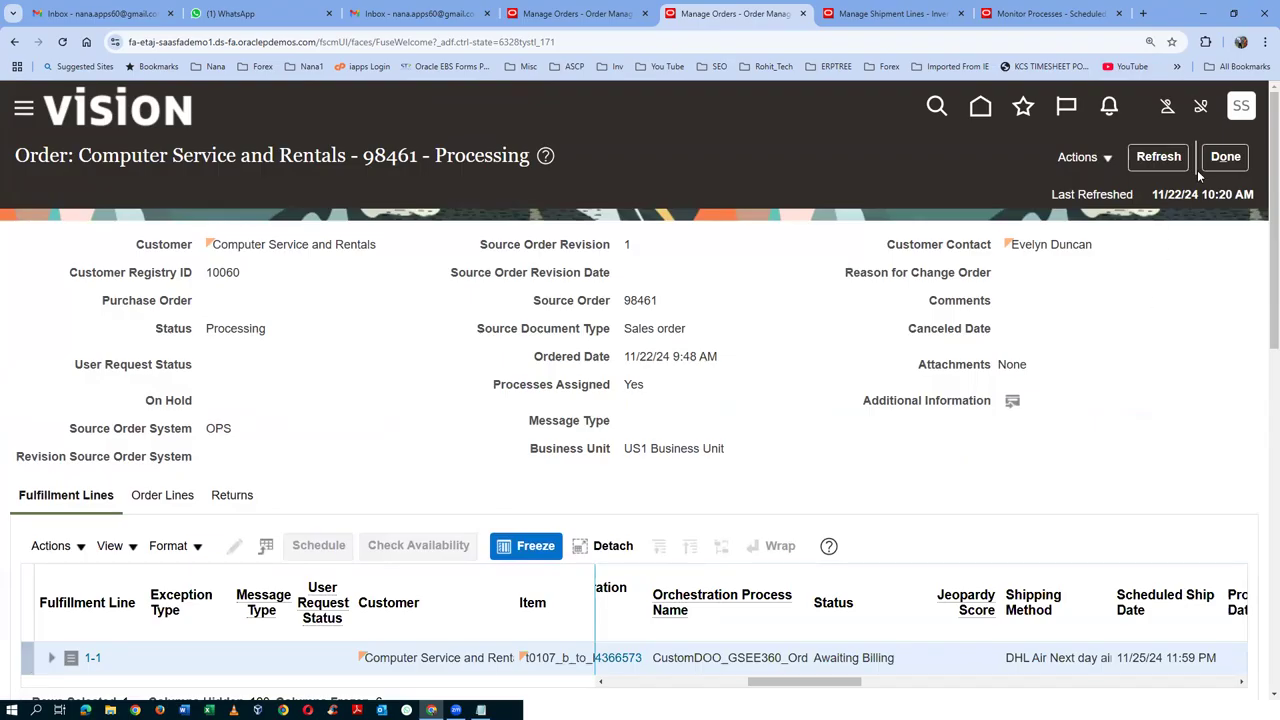
Close the fulfillment view and check the status of the t0107_b_to_b_transfer order line
left_click(1225, 157)
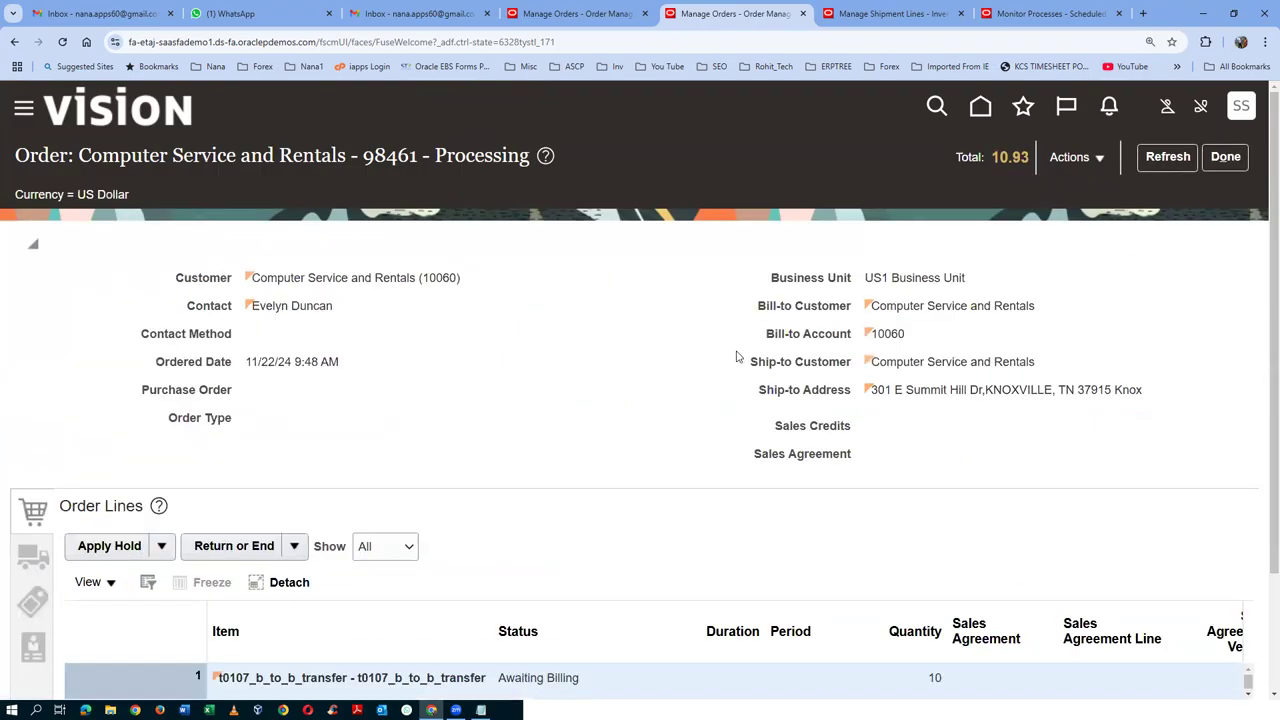
scroll(737, 356, "down", 2)
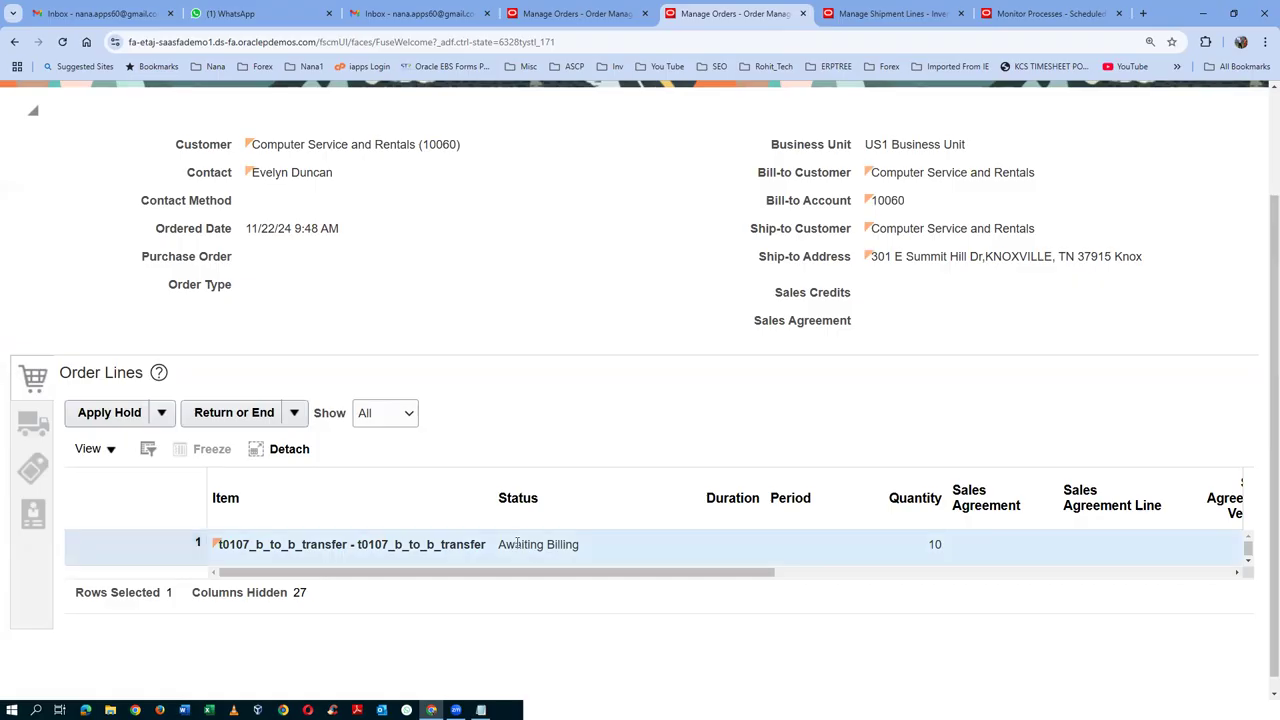
left_click_drag(517, 543, 560, 543)
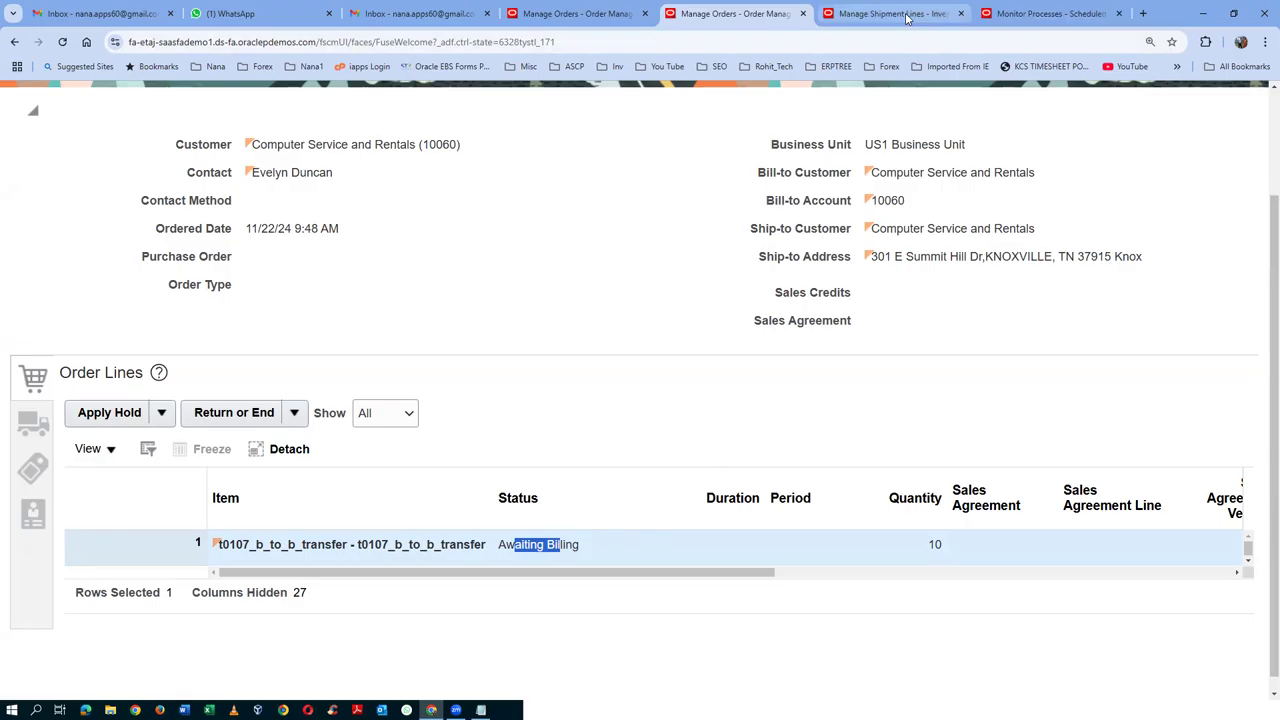
Switch to Scheduled Processes, search for a new job with import%auto%, and open the parameters for Import AutoInvoice
left_click(1005, 15)
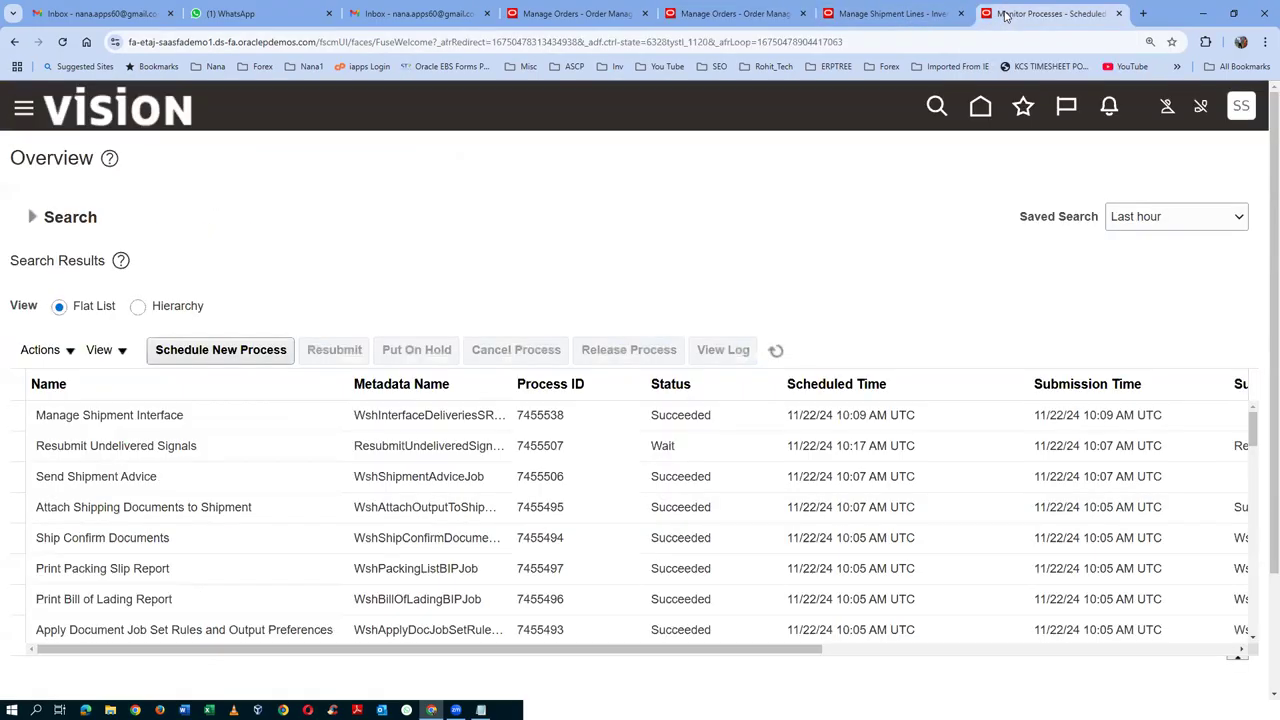
left_click(214, 349)
left_click_drag(500, 350, 340, 350)
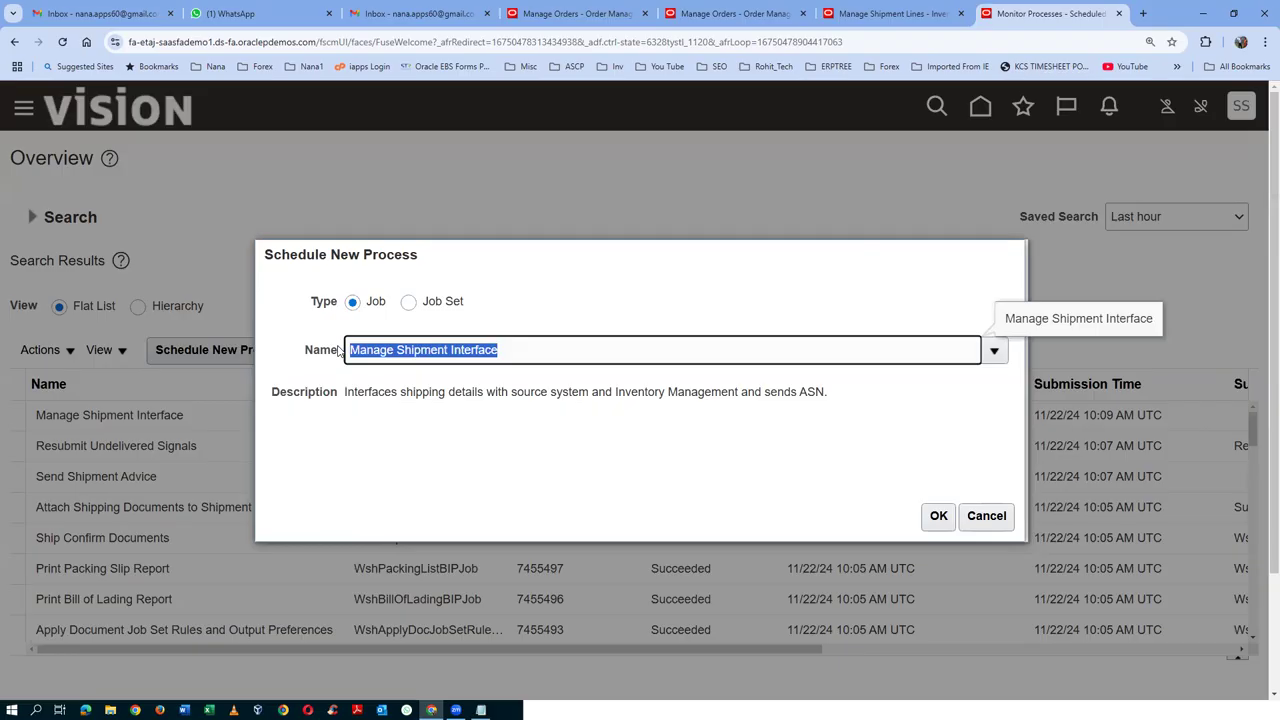
type("import%auto%")
key("Tab")
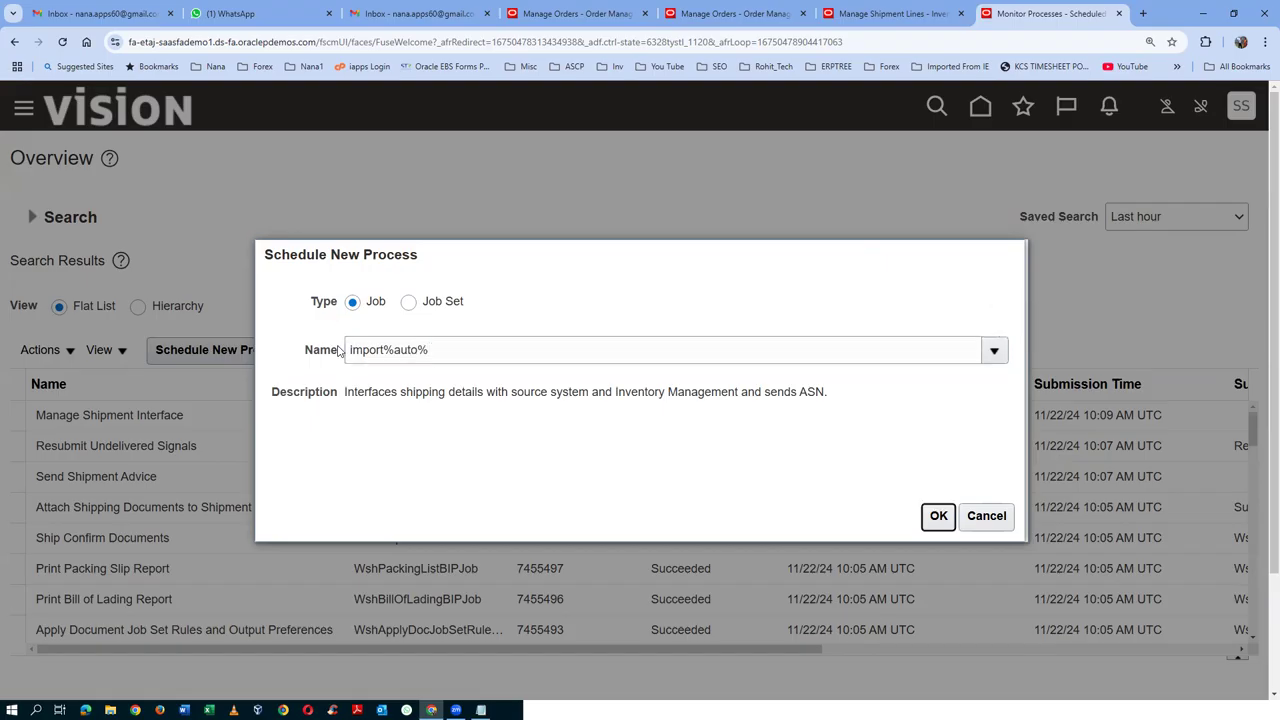
left_click(300, 430)
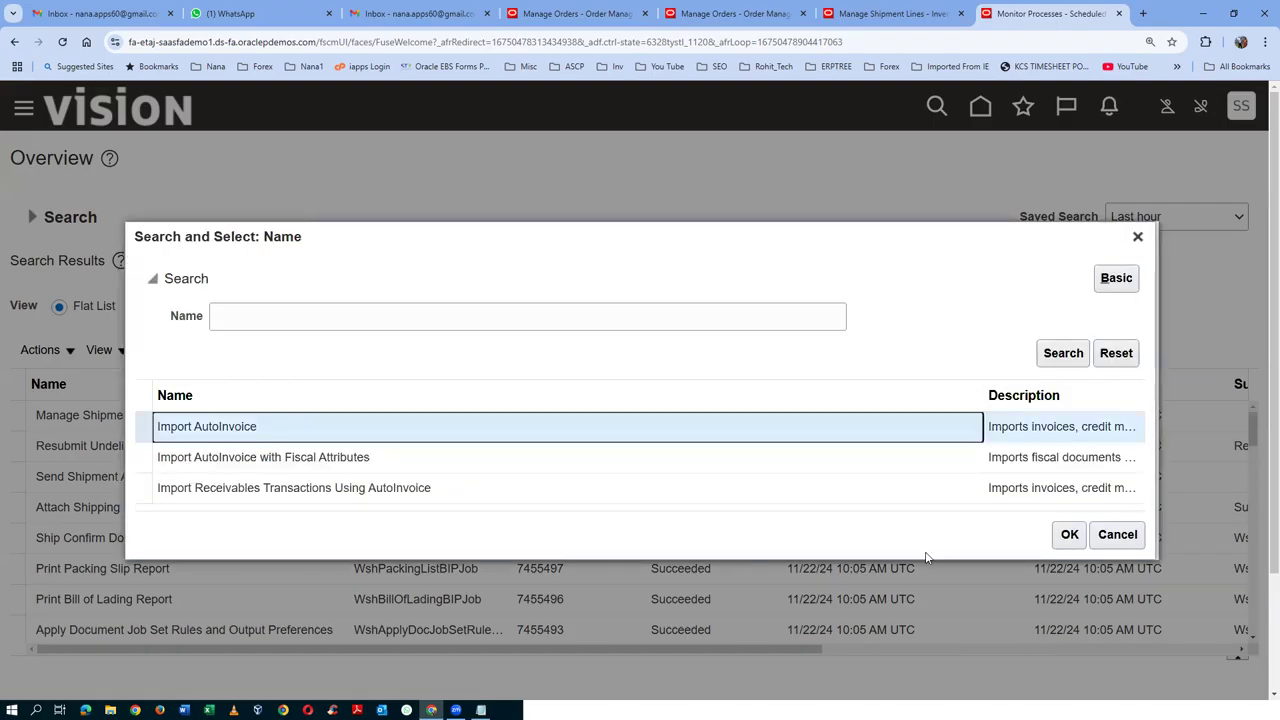
left_click(1069, 534)
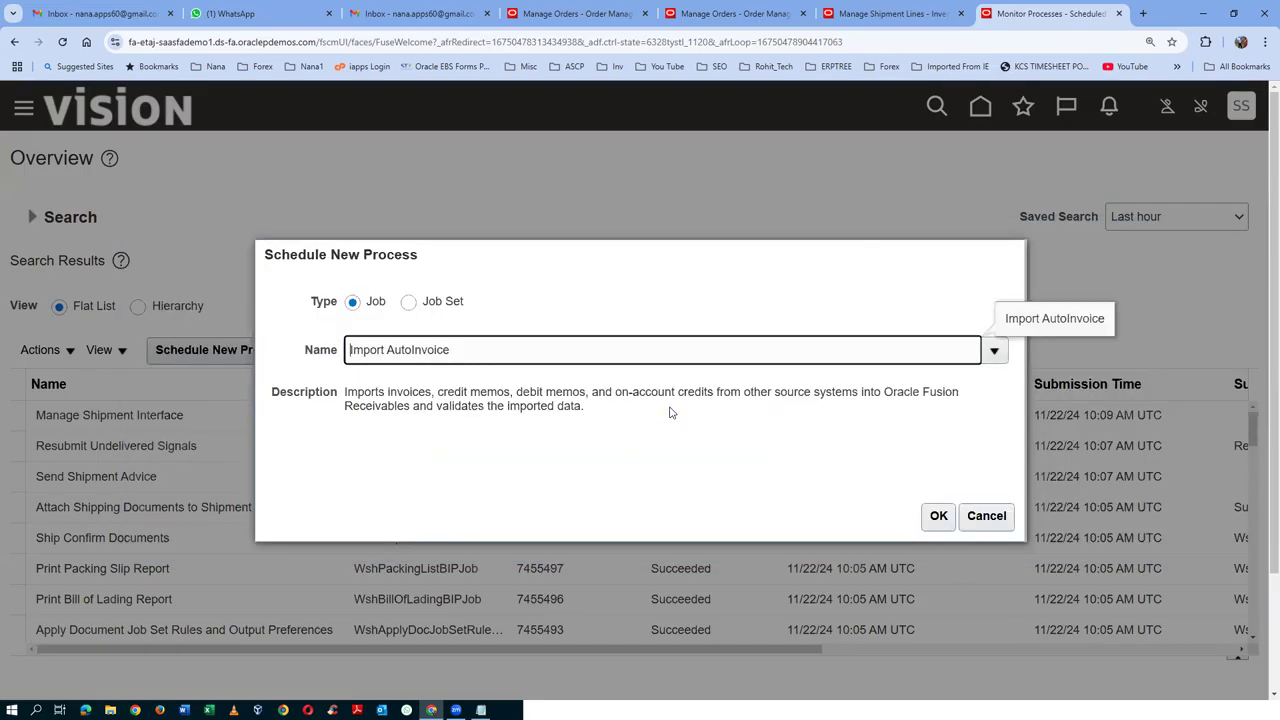
left_click(936, 516)
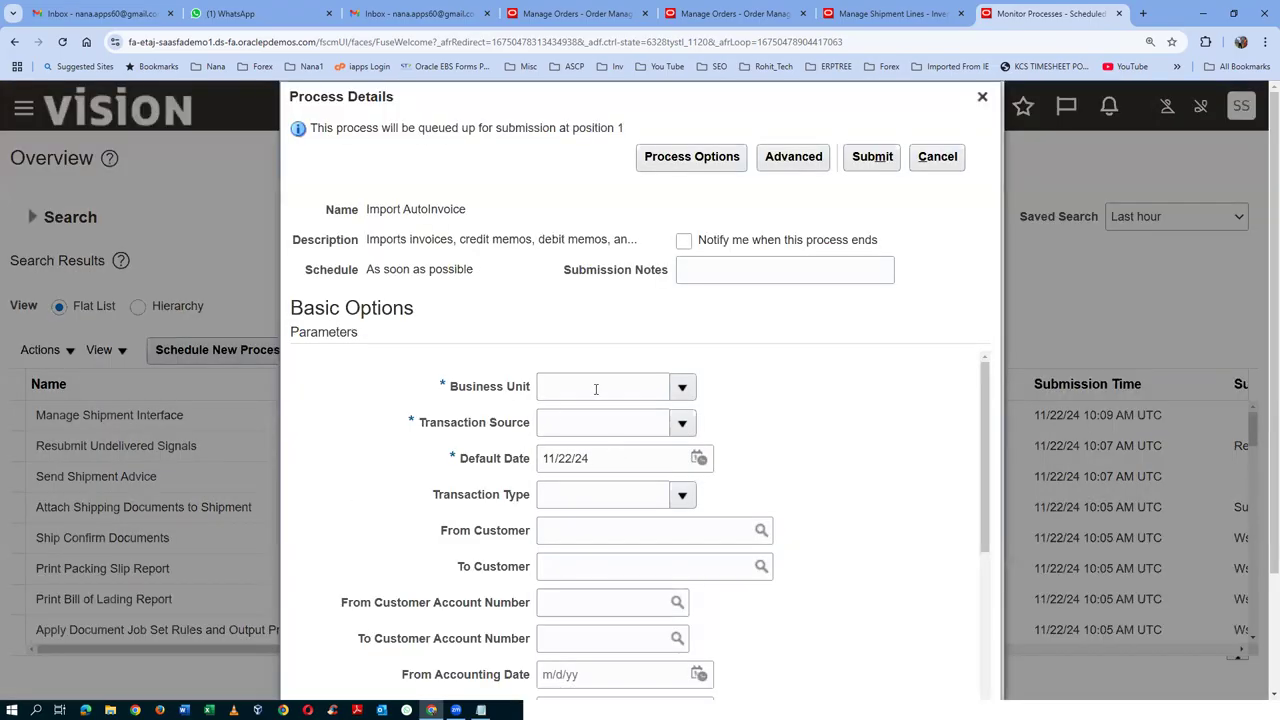
Set the Import AutoInvoice business unit to US1 Business Unit and the transaction source to Distributed Order Orchestration
left_click(592, 387)
type("US1")
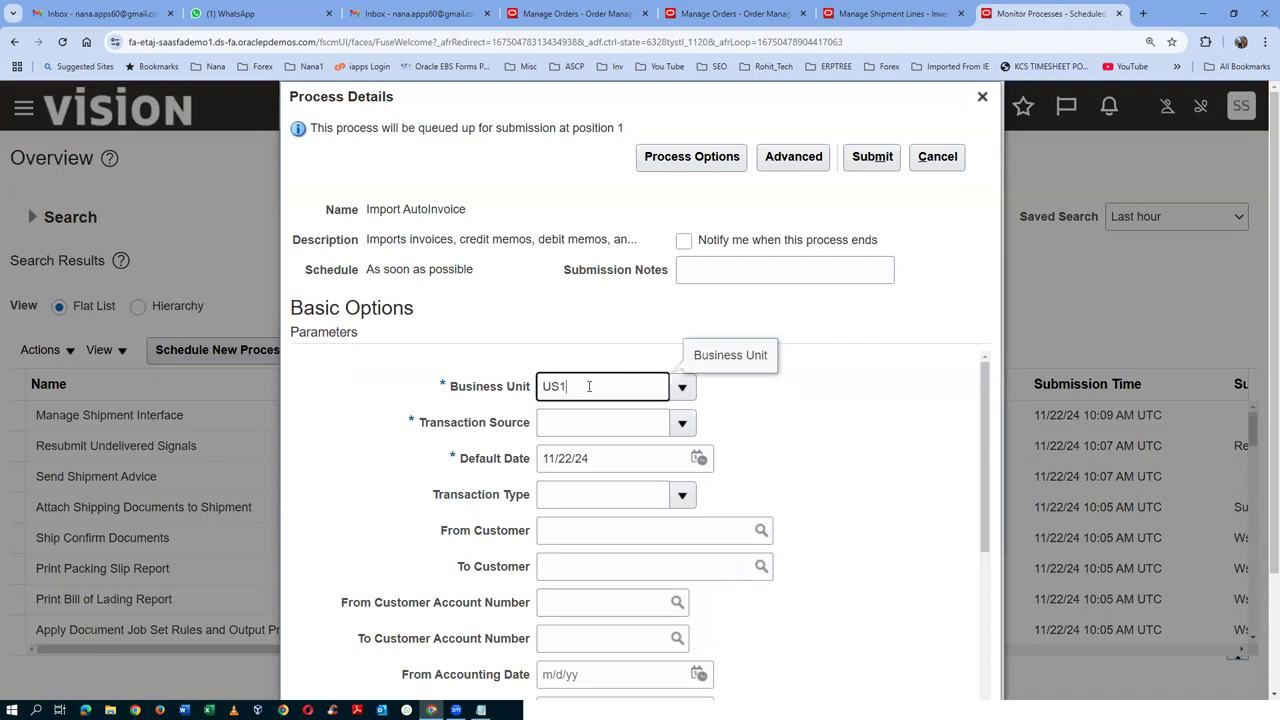
key("Tab")
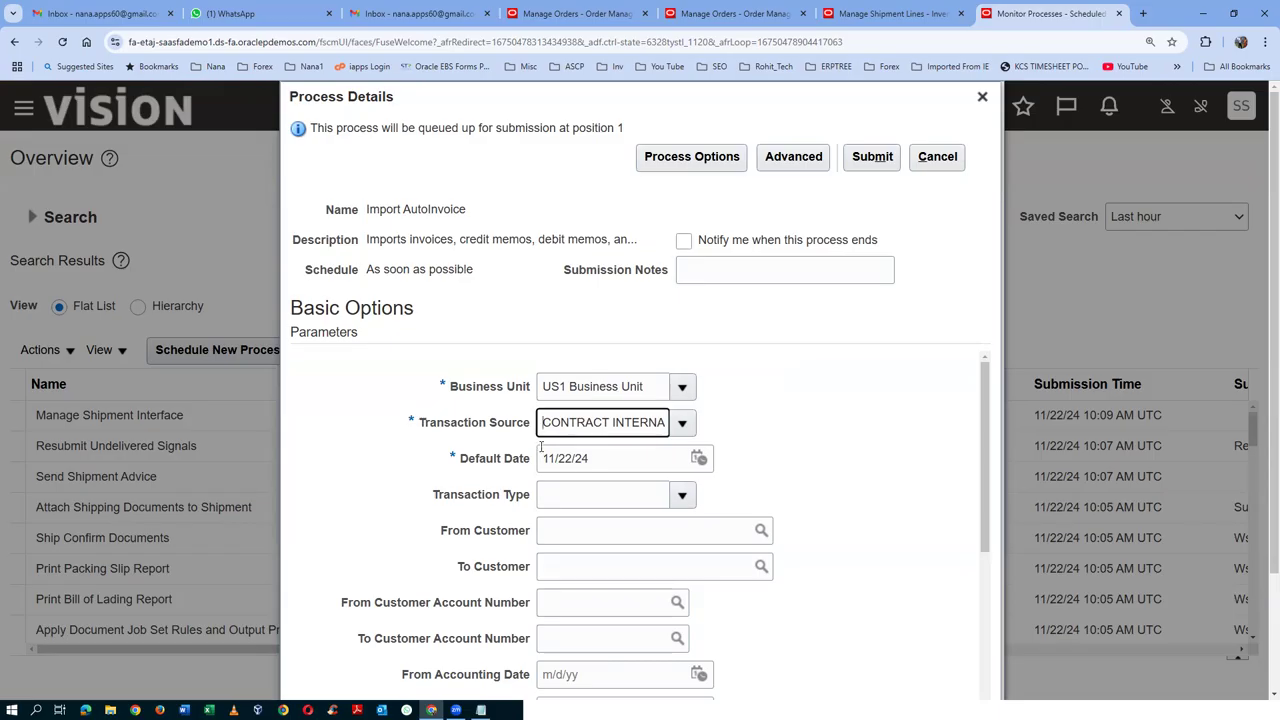
left_click(684, 424)
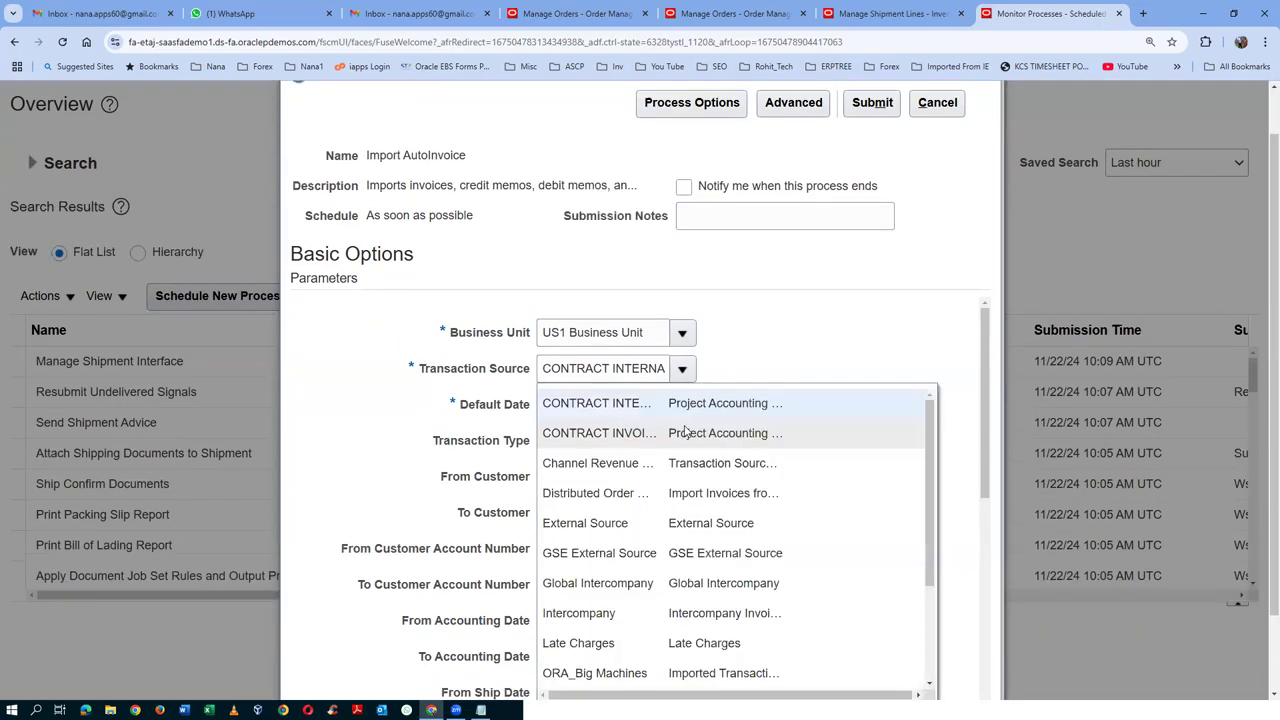
left_click(655, 493)
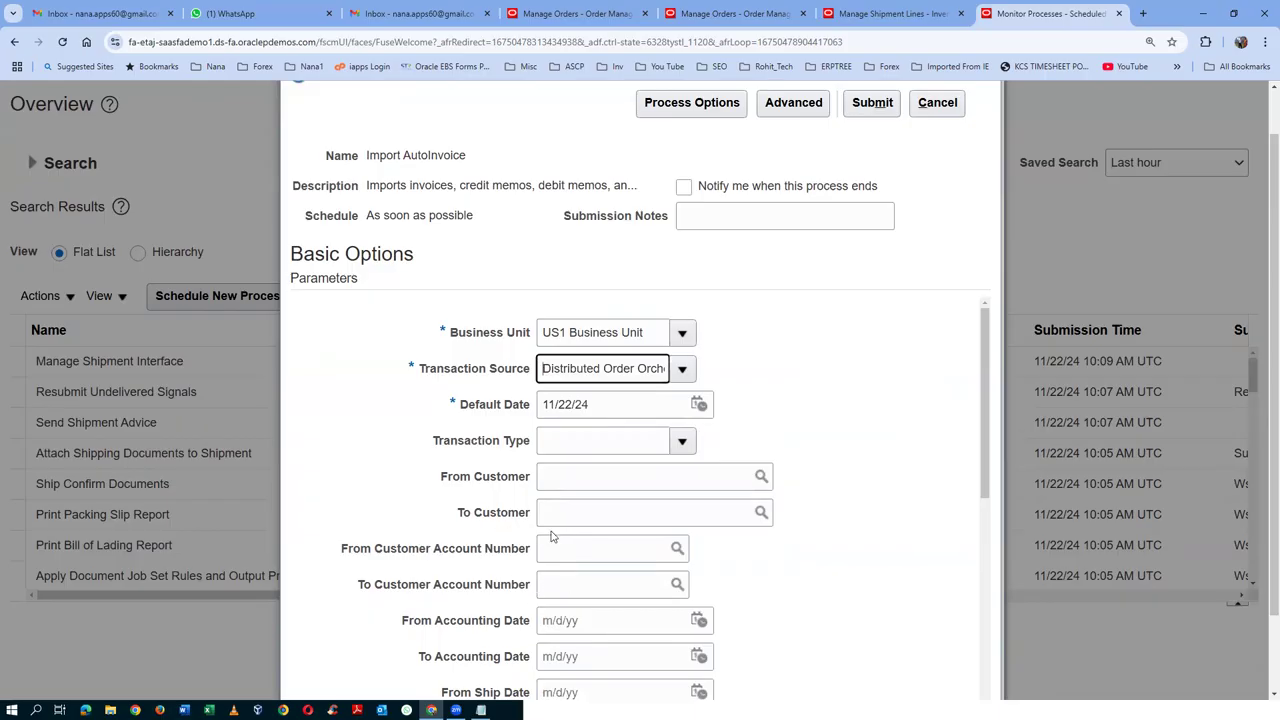
Fill in the From and To Sales Order Number parameters using the sales order number noted in Notepad
scroll(552, 532, "down", 1)
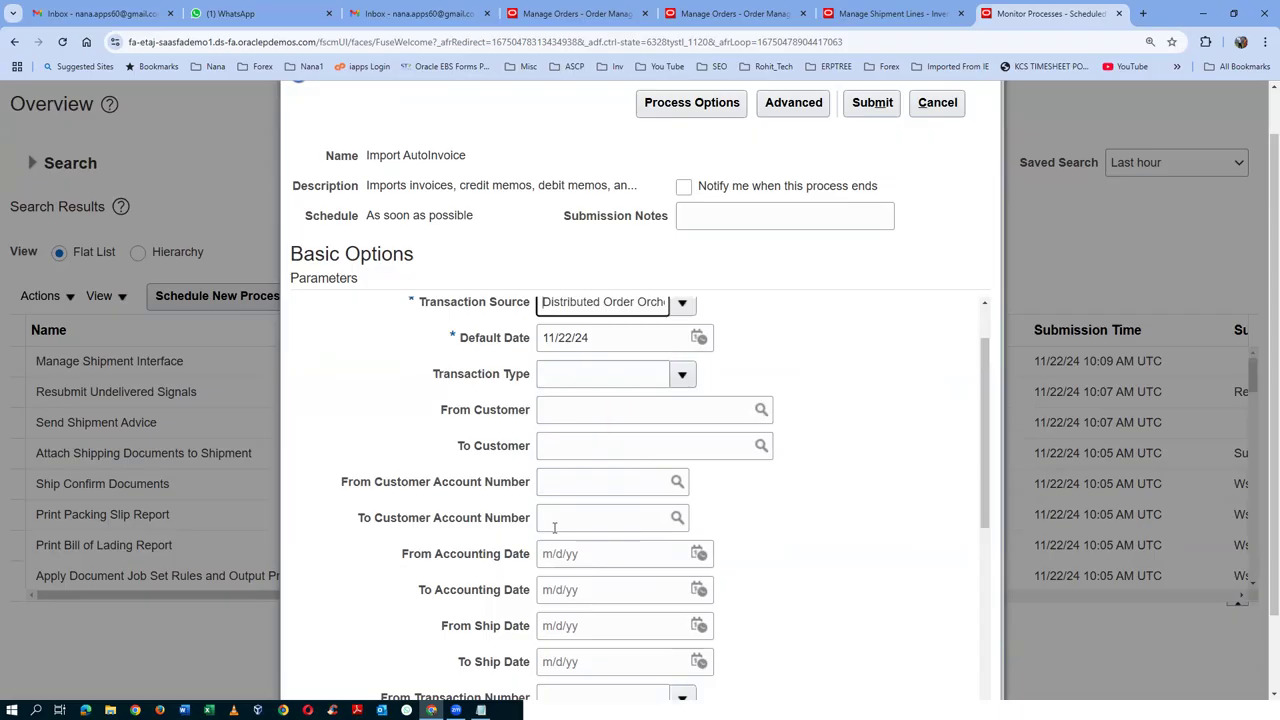
scroll(554, 528, "down", 2)
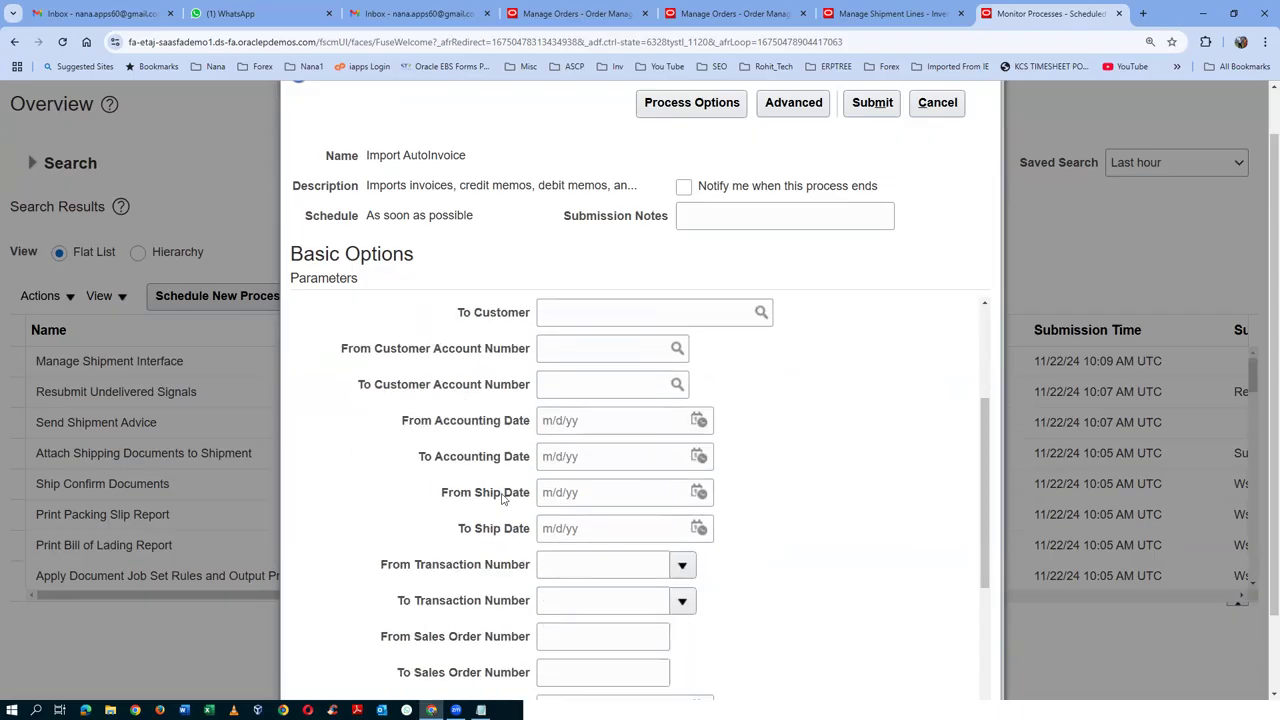
scroll(508, 518, "down", 1)
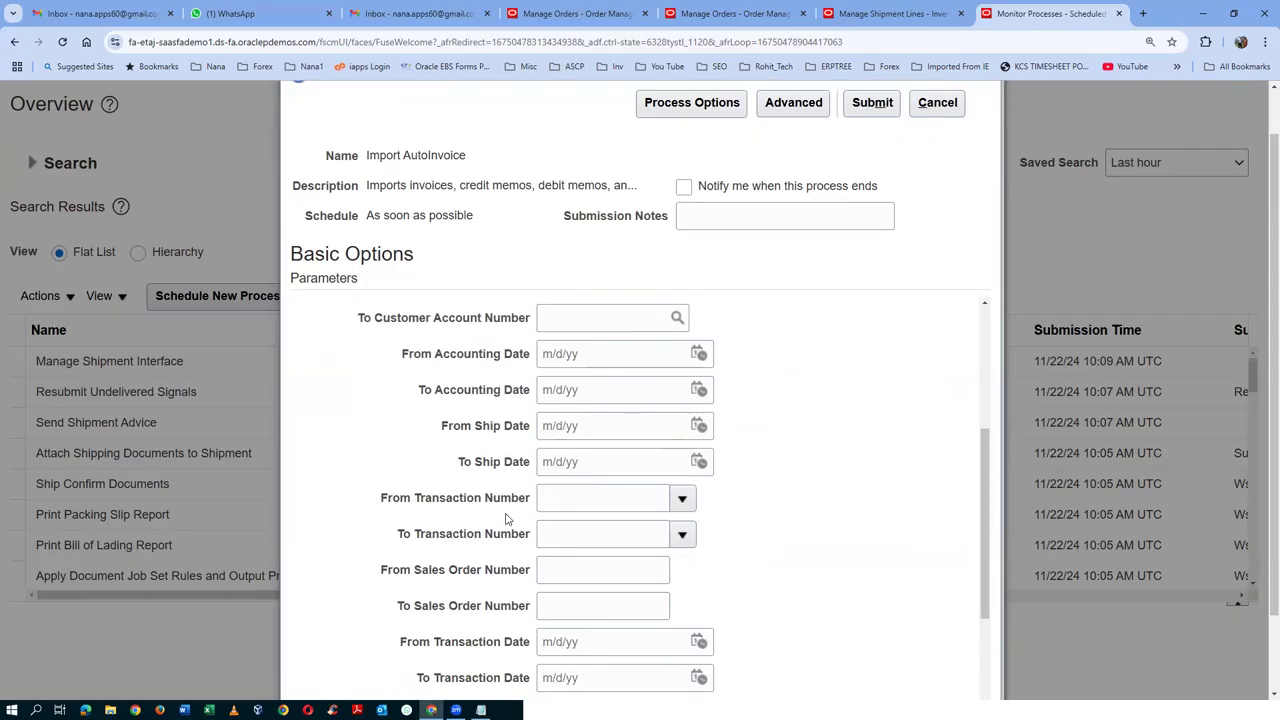
left_click(557, 575)
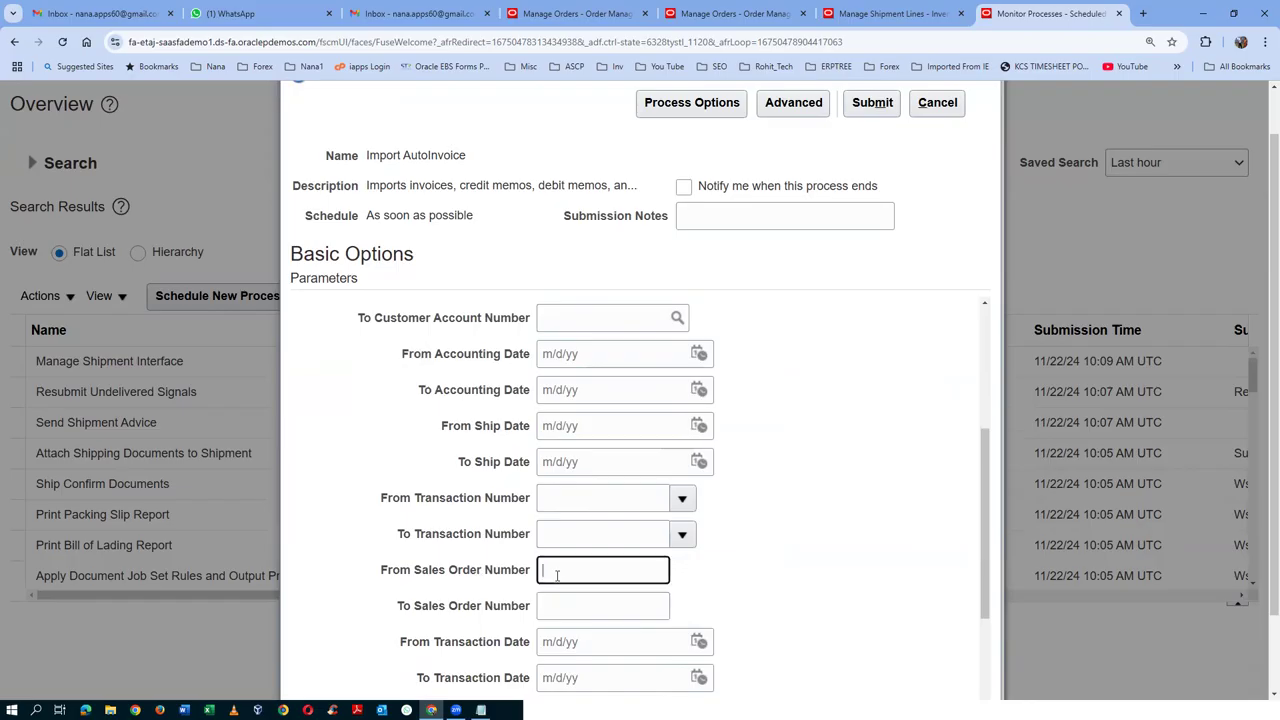
key("alt+Tab")
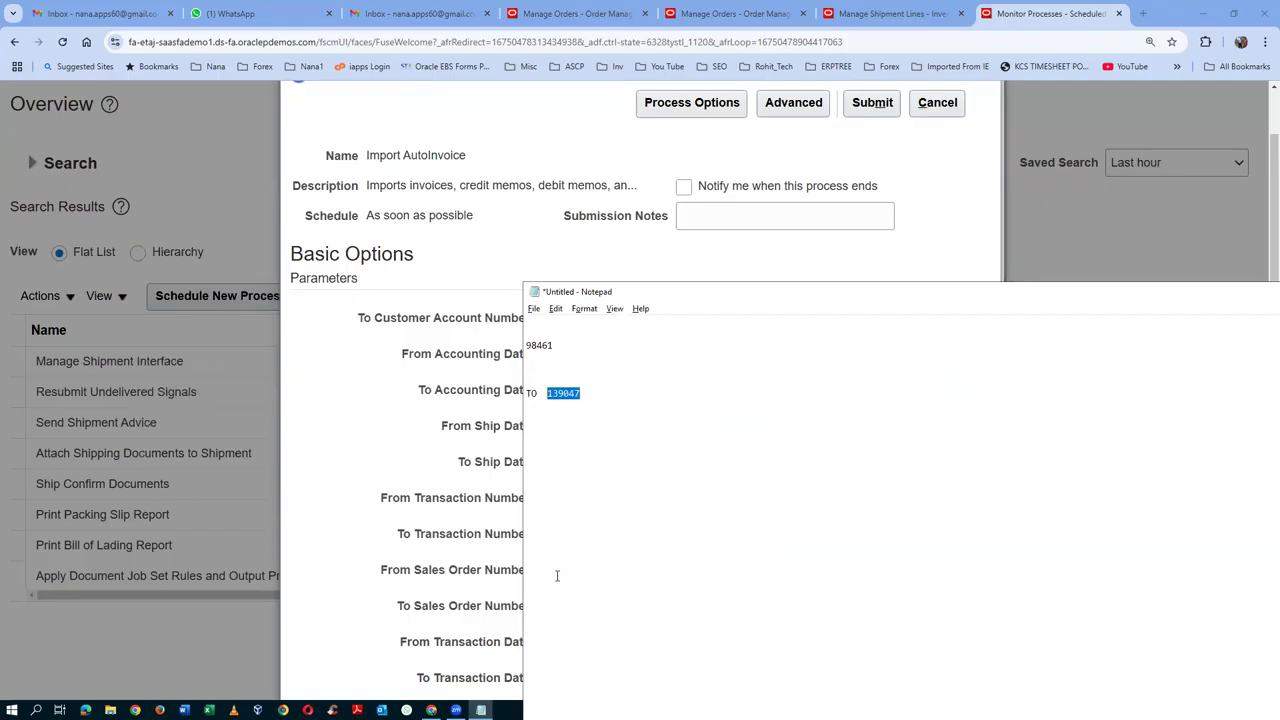
key("alt+Tab")
type("9")
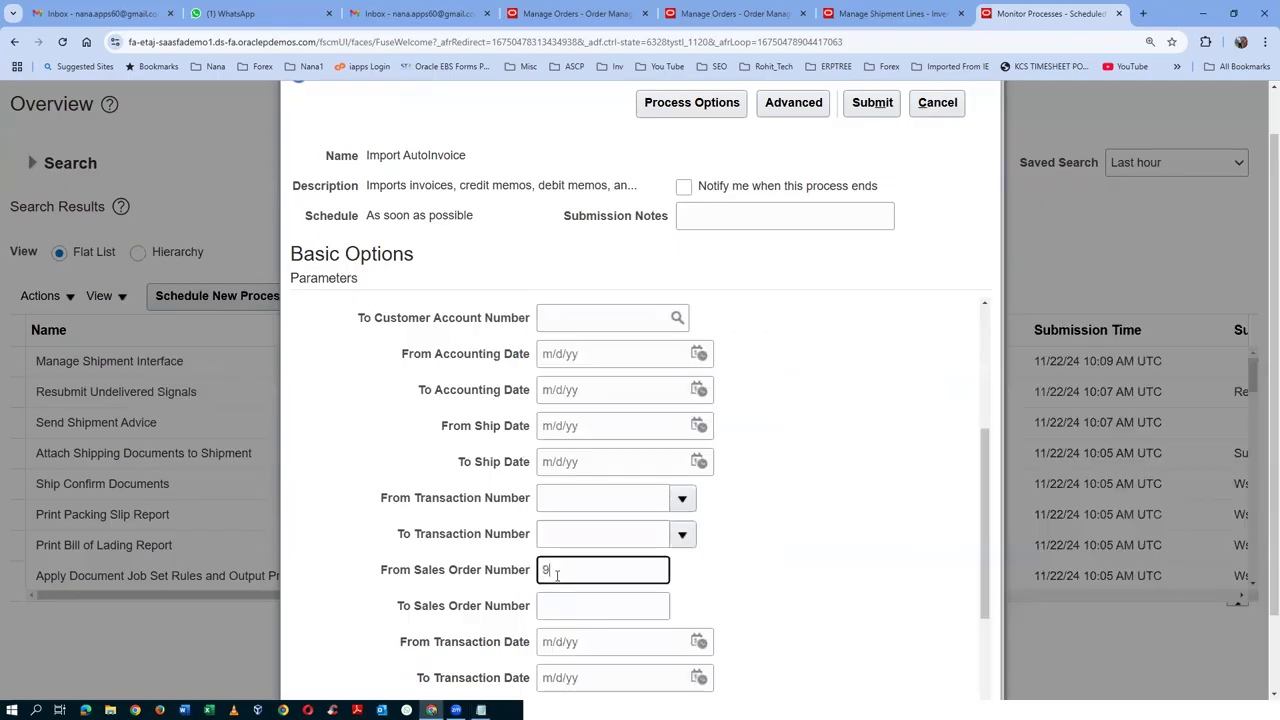
type("8461")
key("Tab")
type("98")
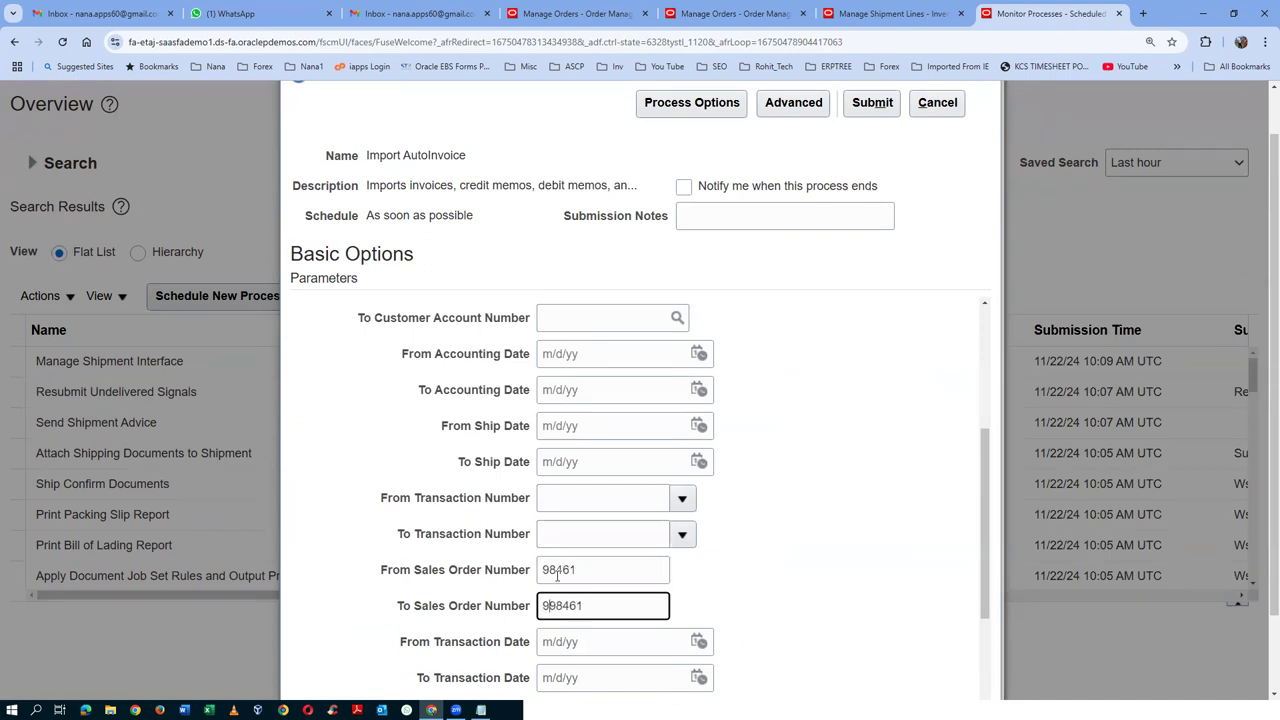
type("461")
key("Tab")
Submit the Import AutoInvoice process and acknowledge the submission
scroll(716, 495, "down", 3)
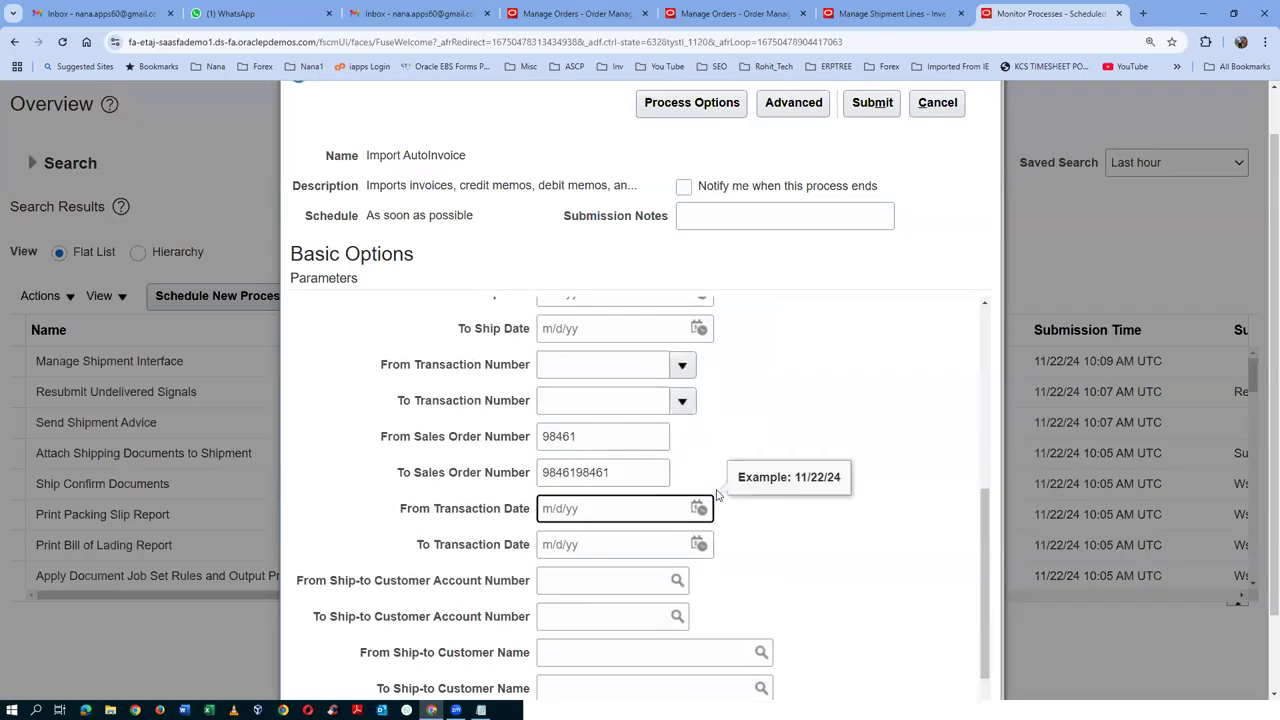
scroll(716, 495, "up", 4)
scroll(716, 495, "up", 2)
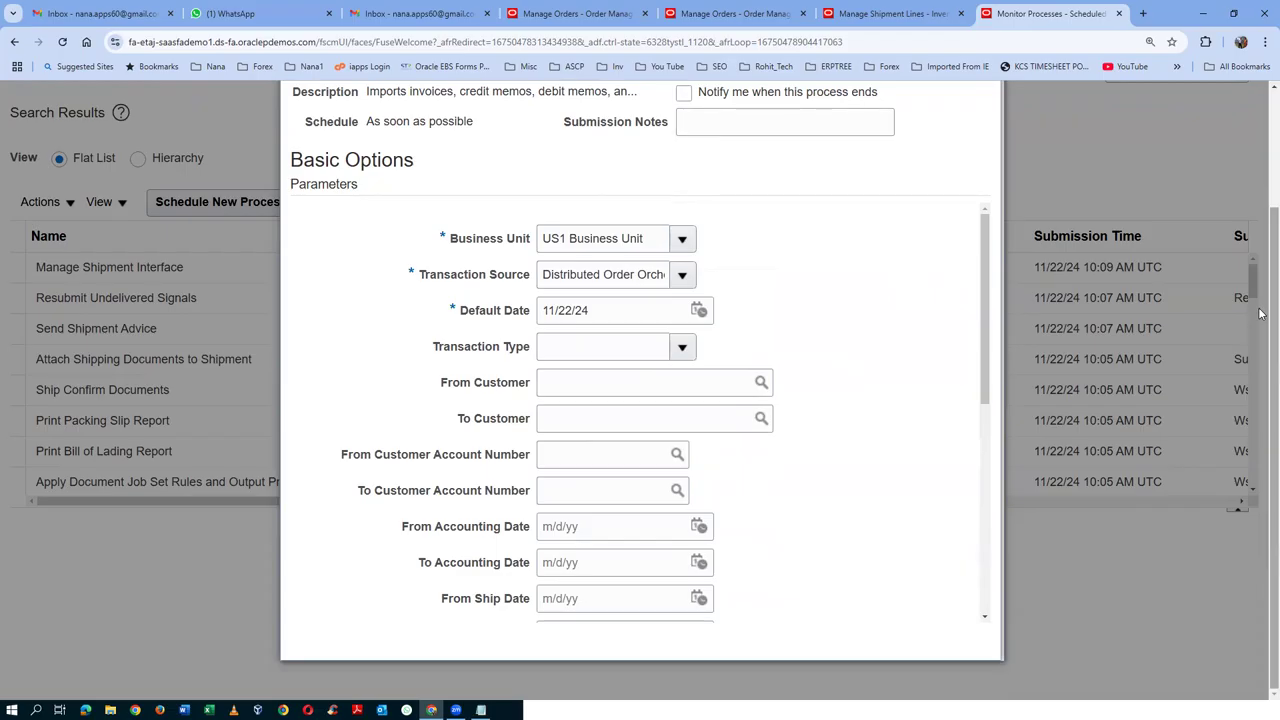
scroll(1260, 253, "up", 2)
scroll(1260, 253, "up", 1)
left_click(872, 107)
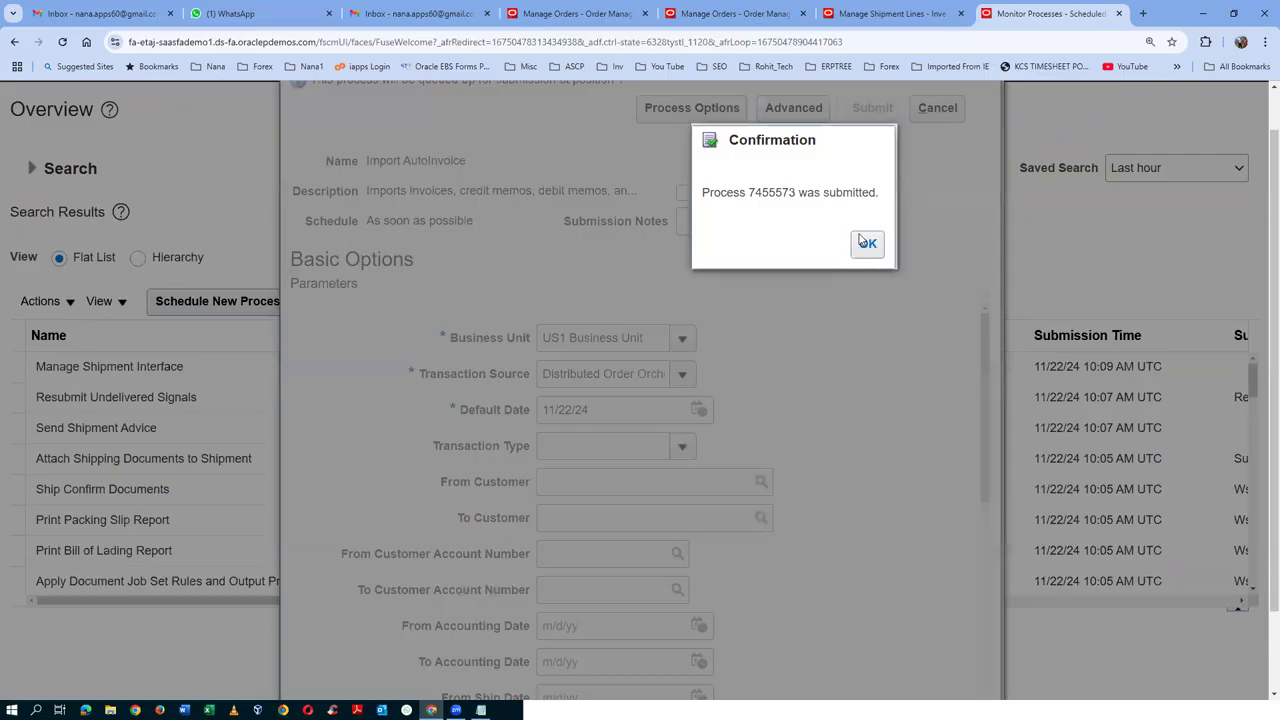
left_click(864, 243)
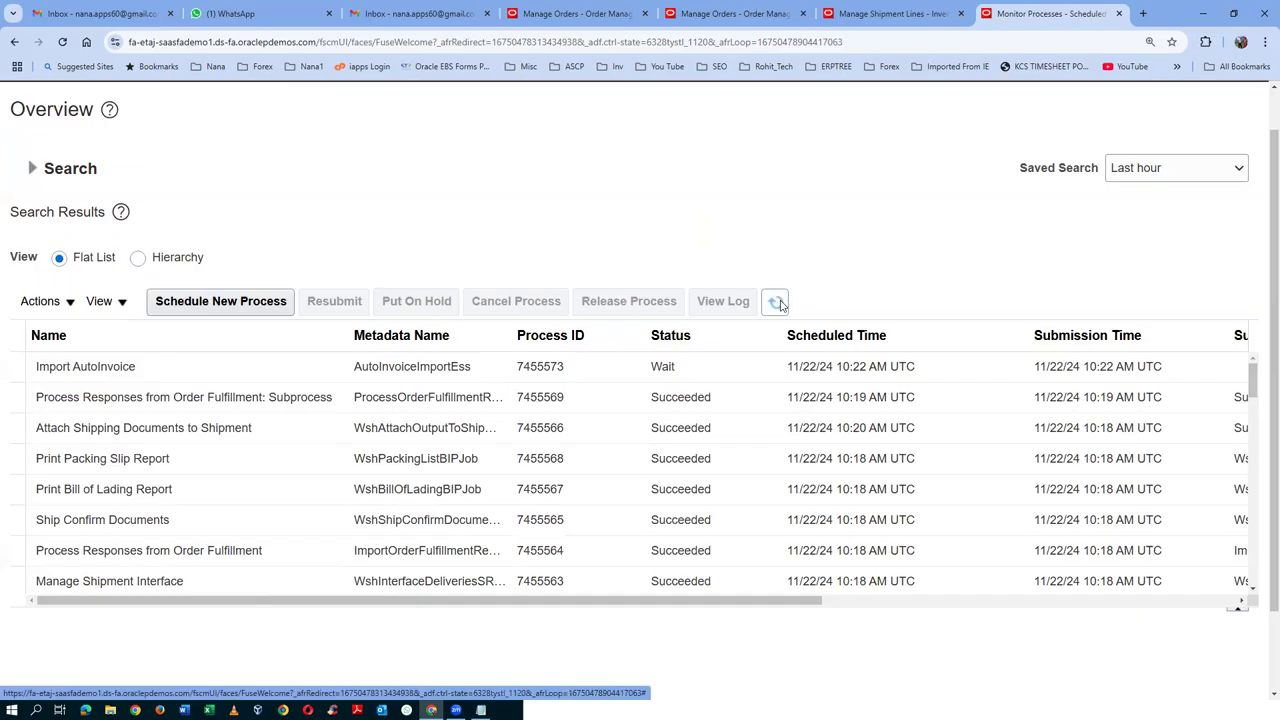
Refresh the process list repeatedly to monitor Import AutoInvoice, and select the Notify Feeder System of Receivables Transactions process
left_click(778, 302)
left_click(779, 303)
left_click(779, 304)
left_click(777, 304)
left_click(777, 304)
left_click(778, 305)
left_click(778, 305)
left_click(778, 305)
left_click(778, 305)
left_click(778, 305)
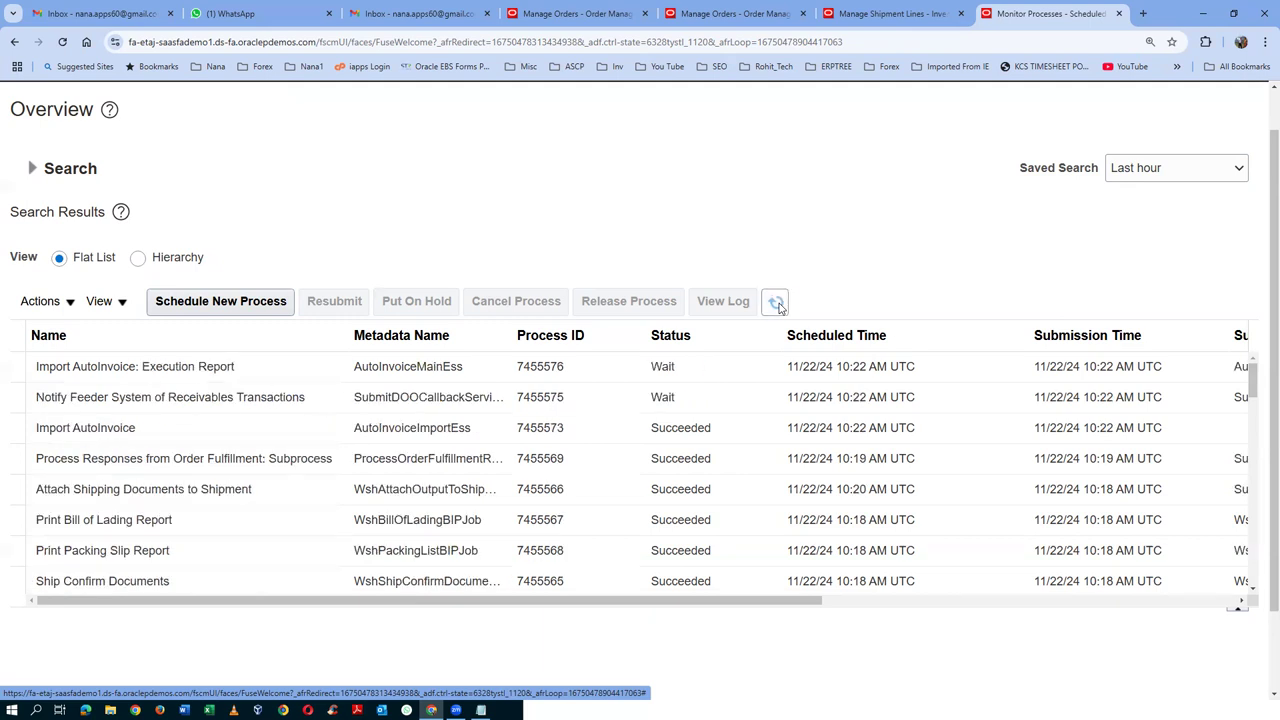
left_click(197, 400)
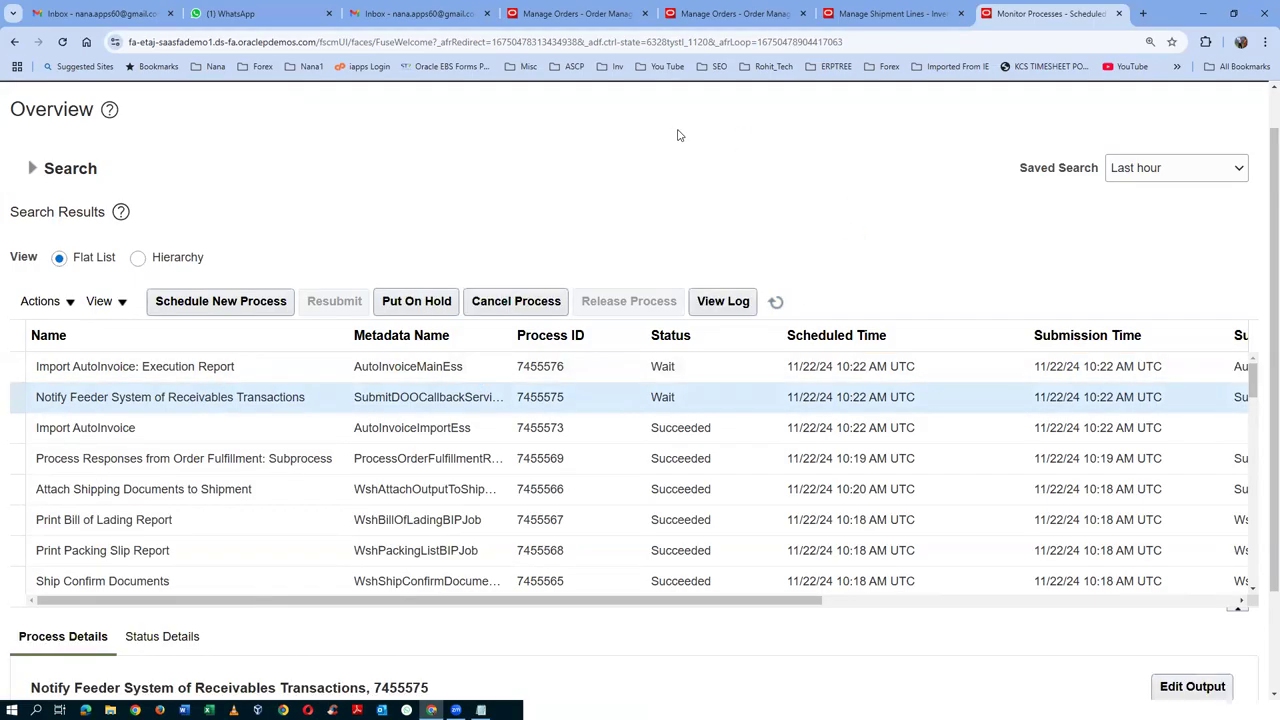
Switch to Order Management and close the supply order details, orchestration process and fulfillment view to return to the sales order
left_click(573, 16)
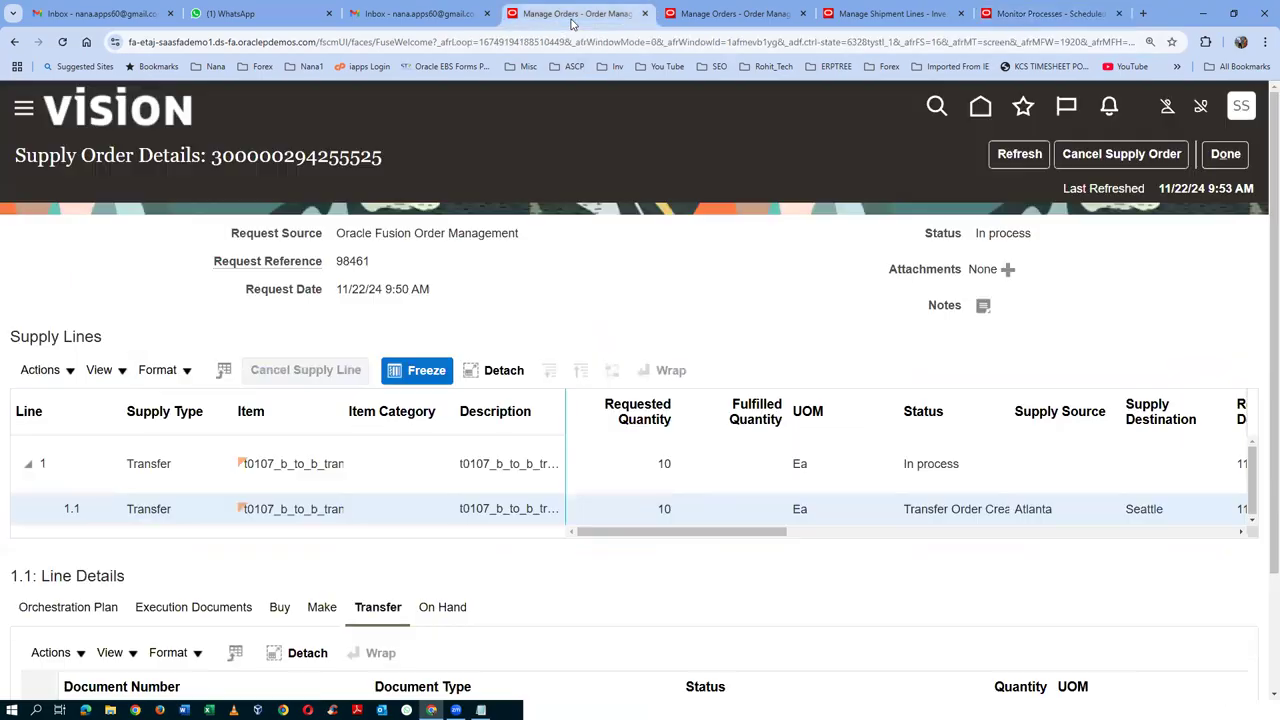
left_click(1226, 156)
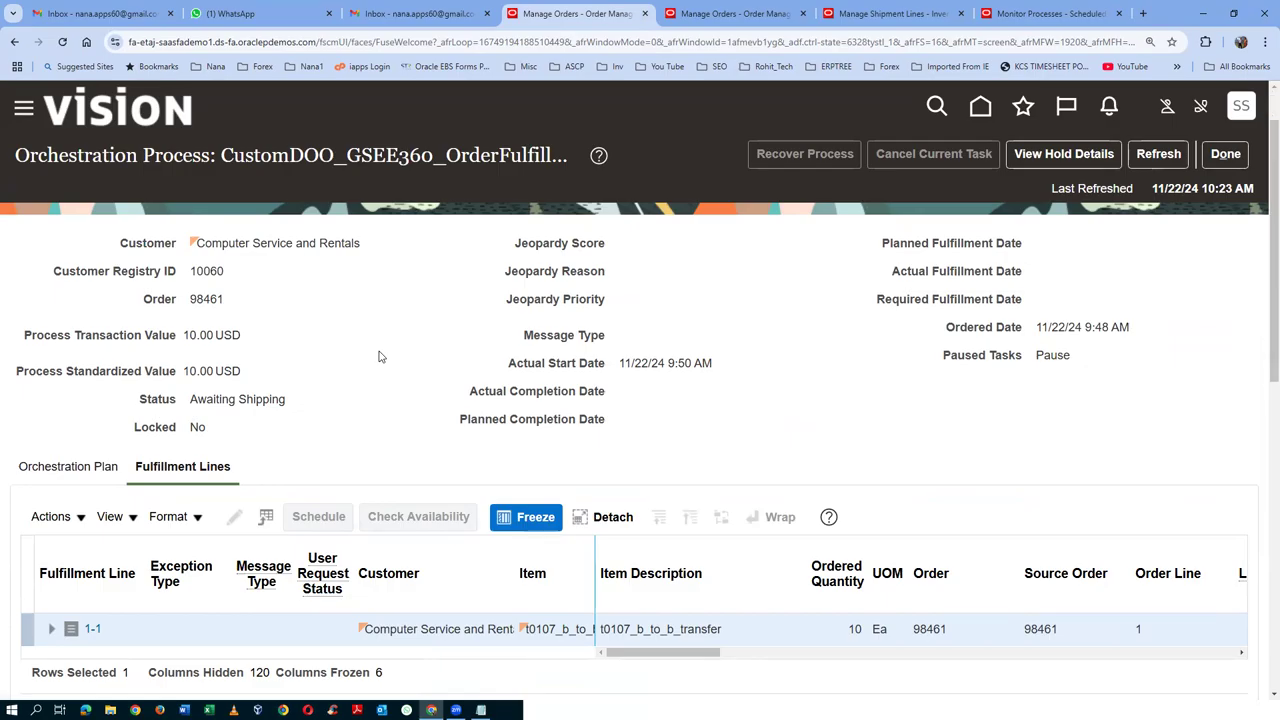
scroll(379, 357, "down", 2)
scroll(379, 351, "up", 2)
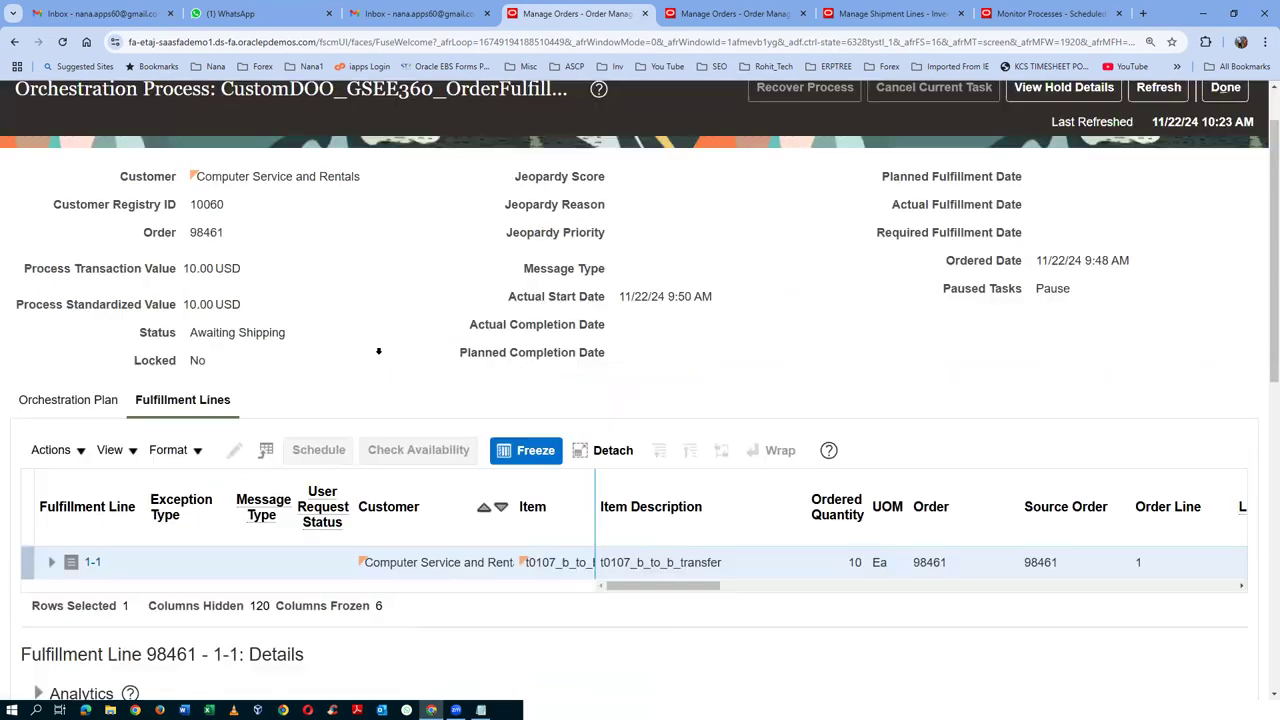
left_click(1223, 155)
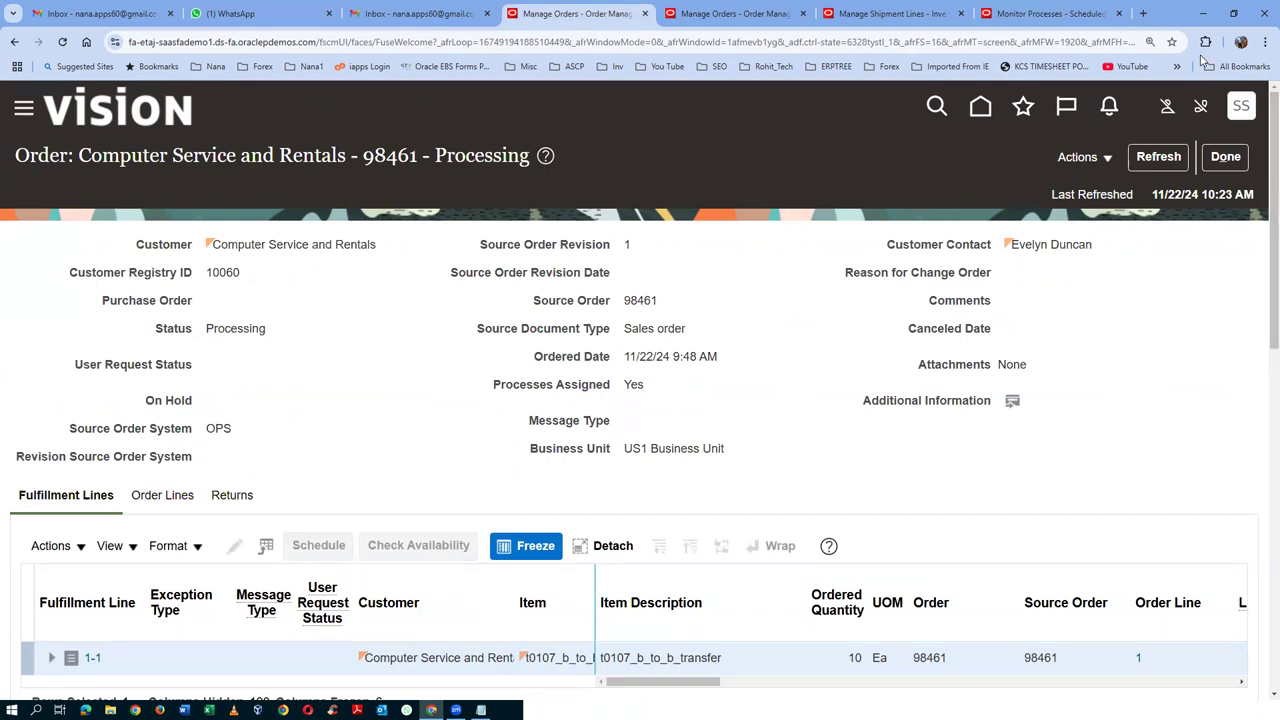
left_click(1228, 159)
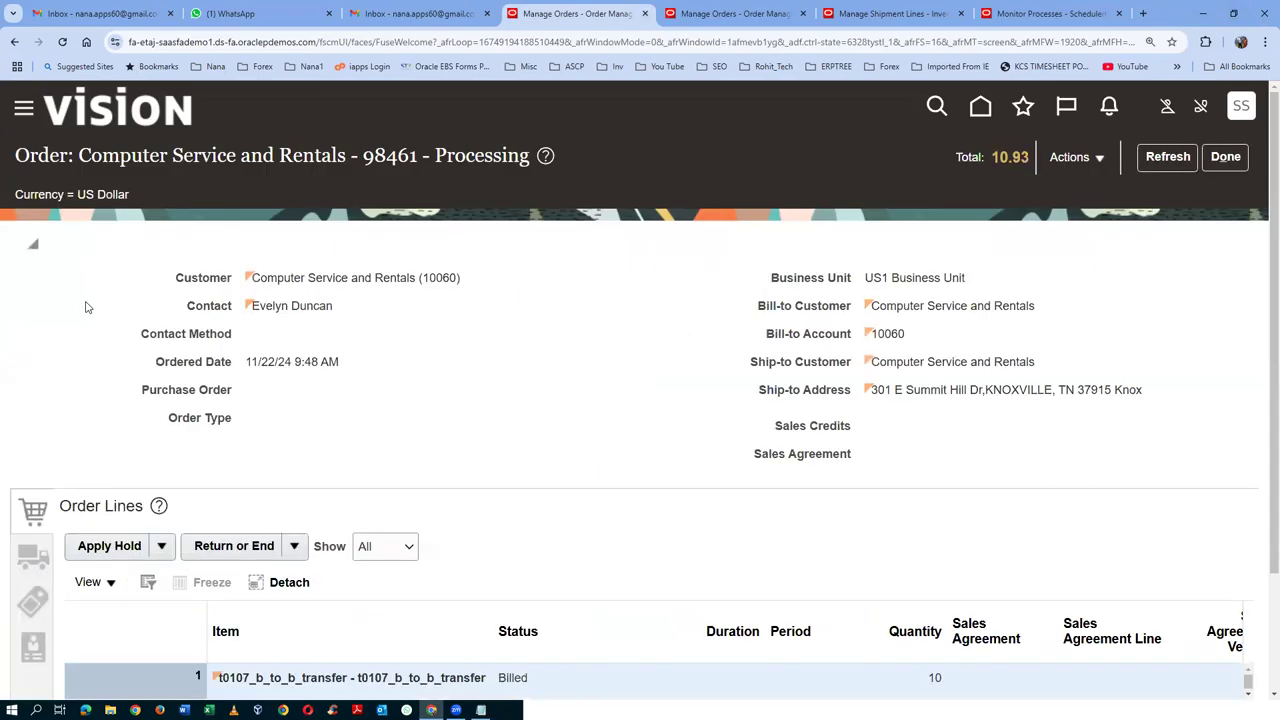
Check the status of the t0107_b_to_b_transfer order line, refresh the order, and examine the header and line statuses again
scroll(86, 306, "down", 2)
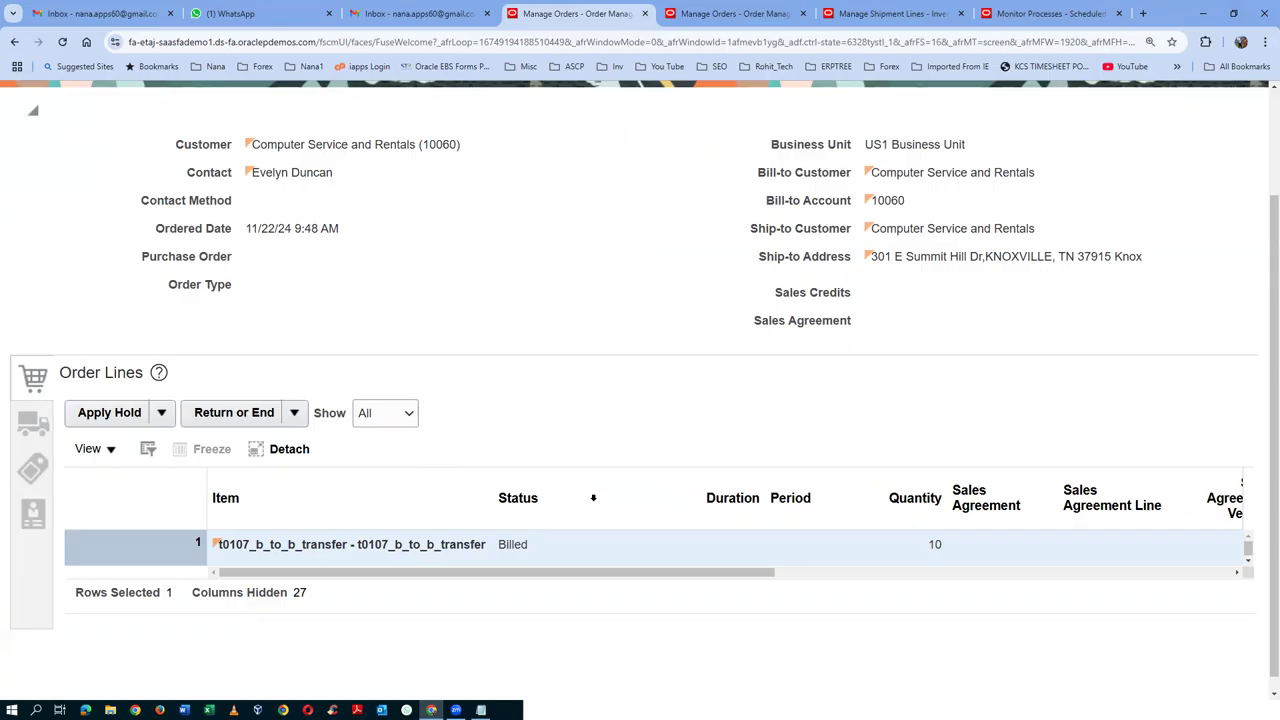
scroll(581, 499, "up", 2)
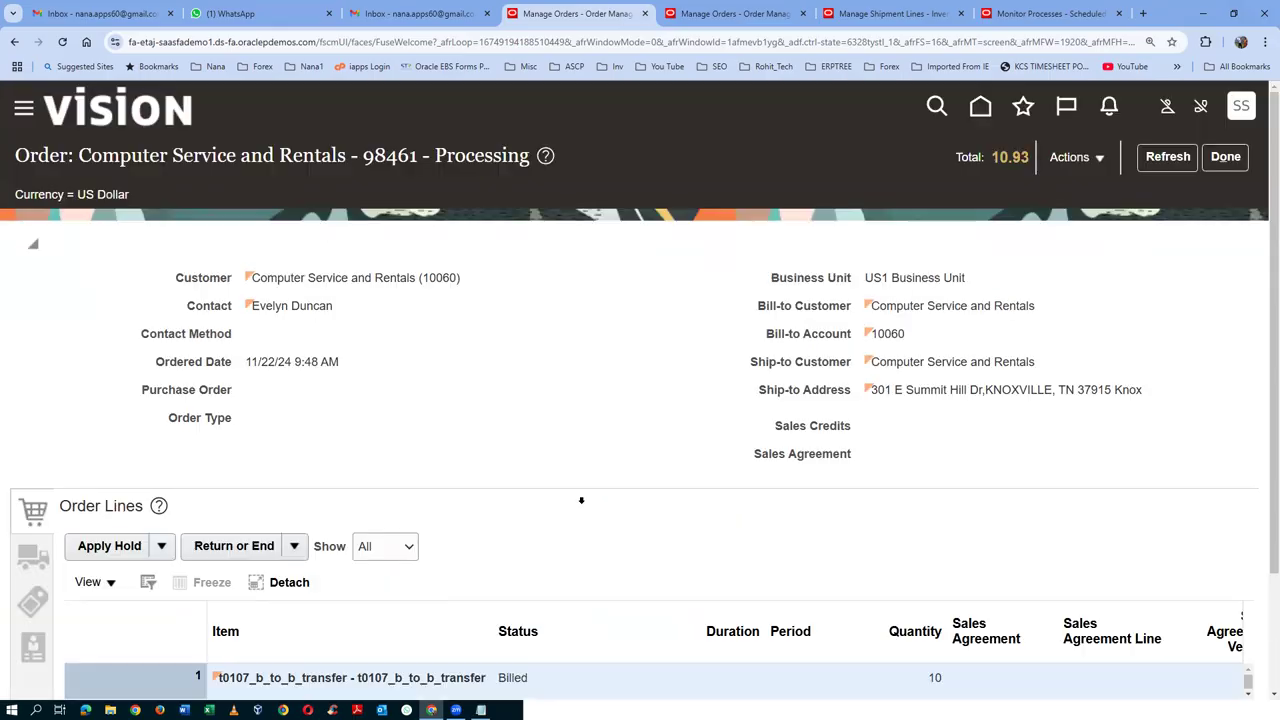
left_click(1170, 159)
left_click(1170, 158)
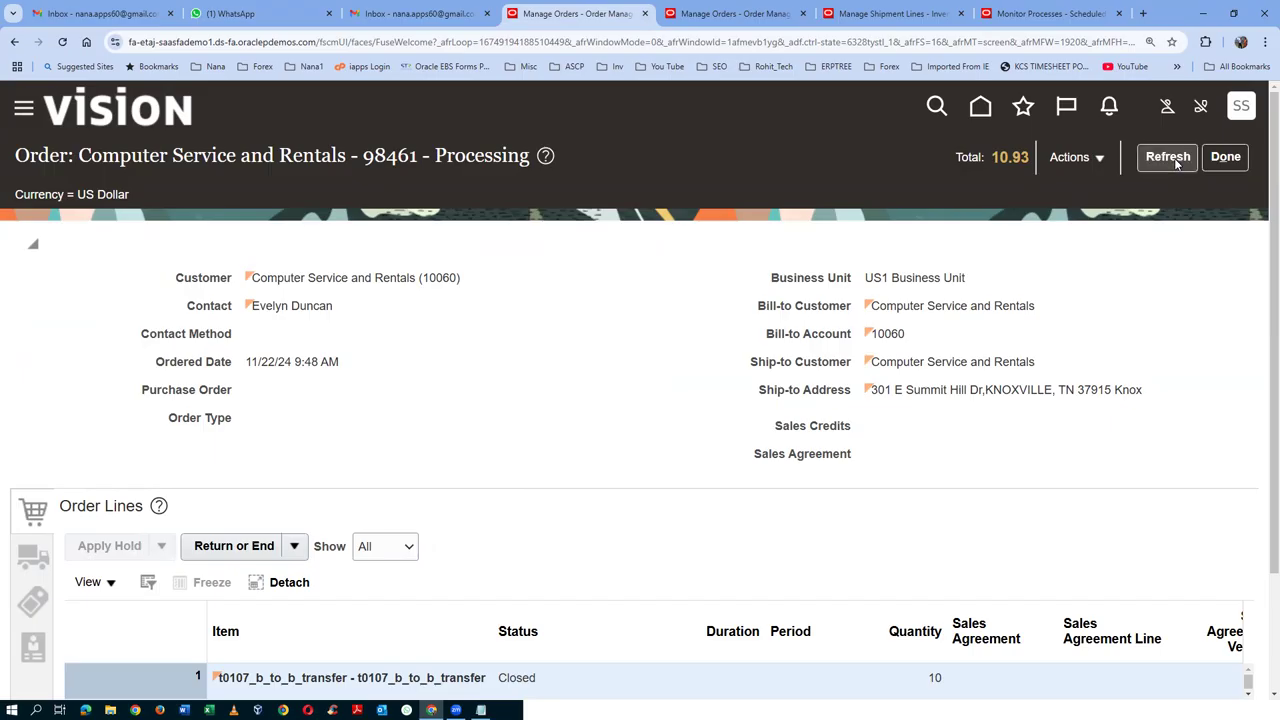
left_click(1177, 162)
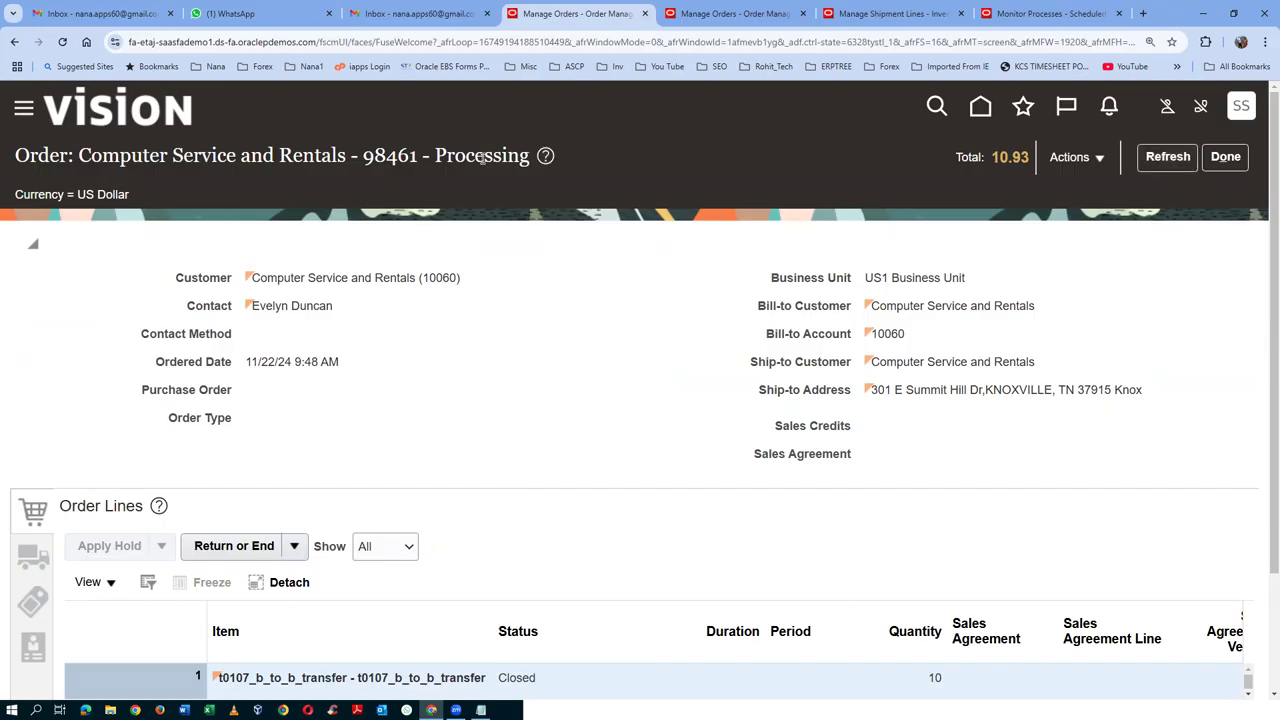
left_click_drag(447, 158, 502, 158)
scroll(522, 451, "down", 2)
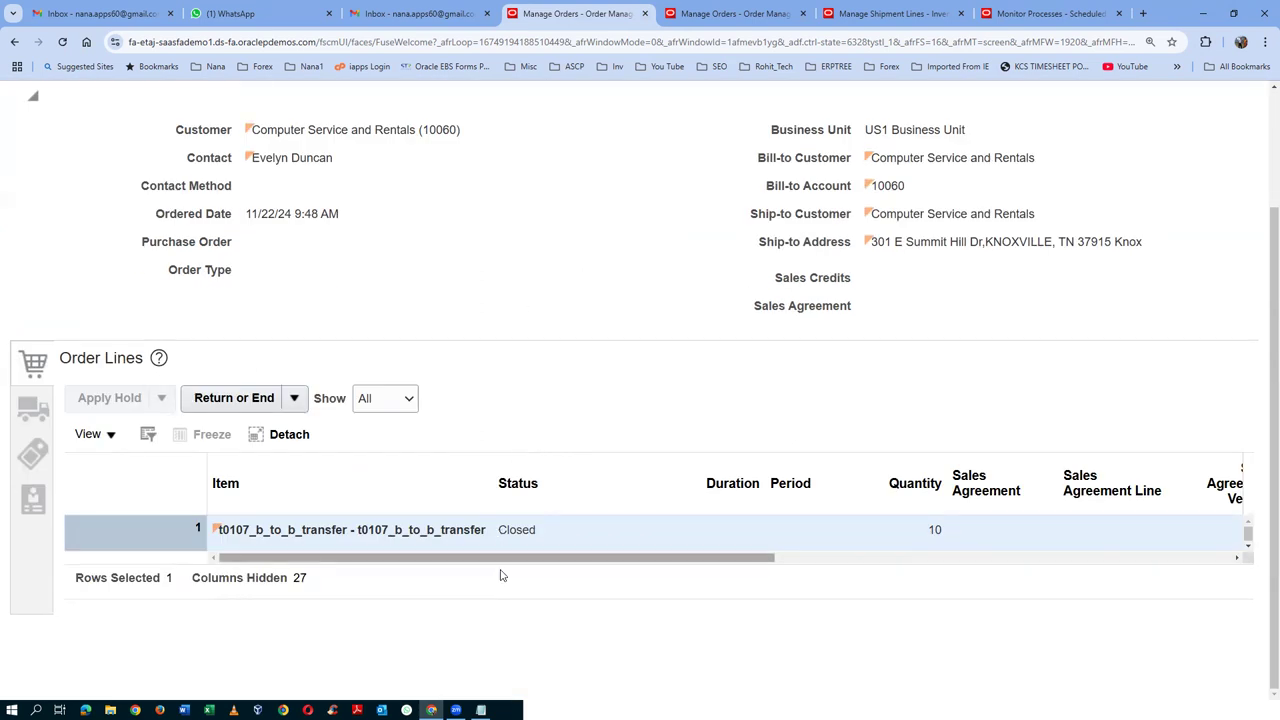
scroll(452, 254, "up", 2)
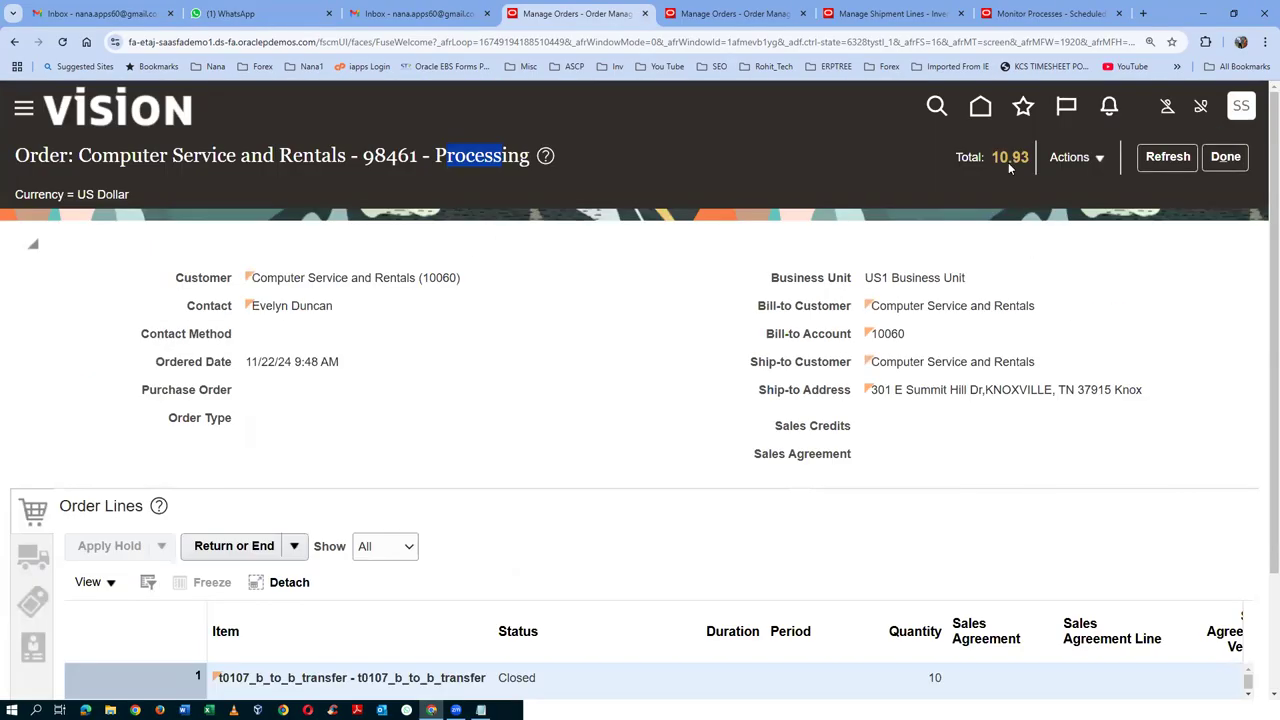
Switch to Scheduled Processes, search for a new job with update%close%, and open the parameters for Update or Close Sales Orders
left_click(1018, 19)
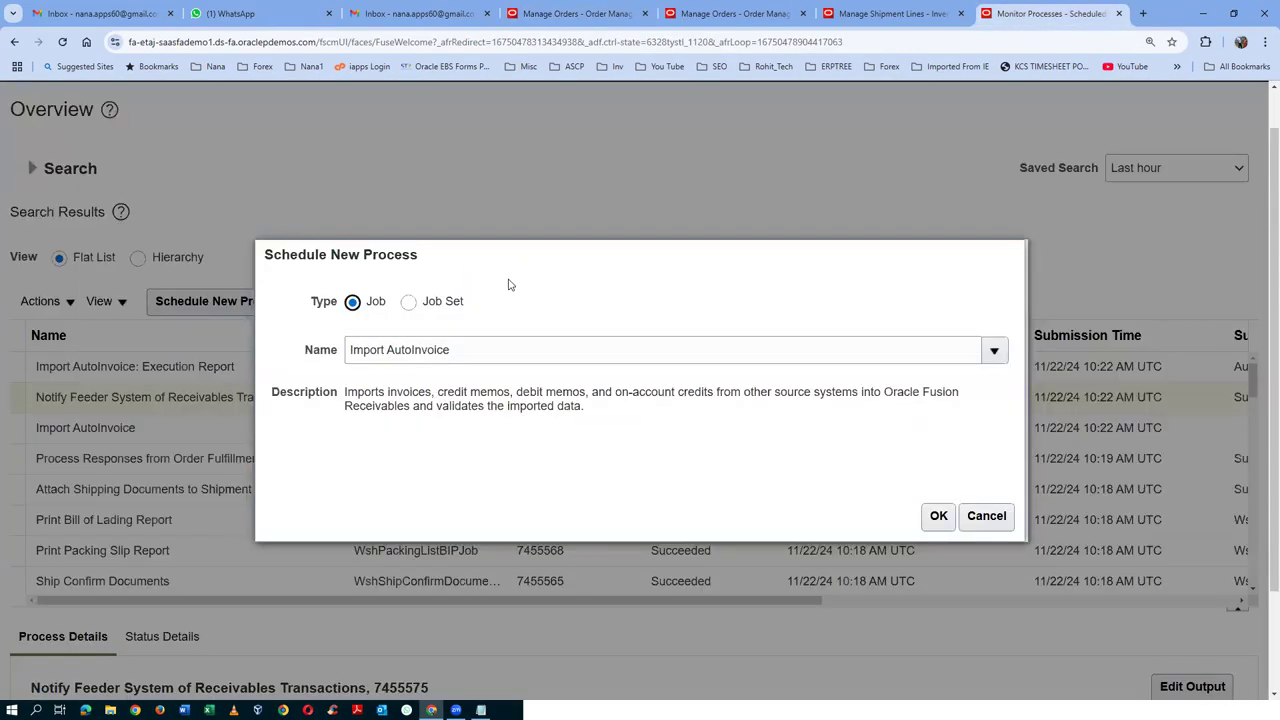
left_click(478, 346)
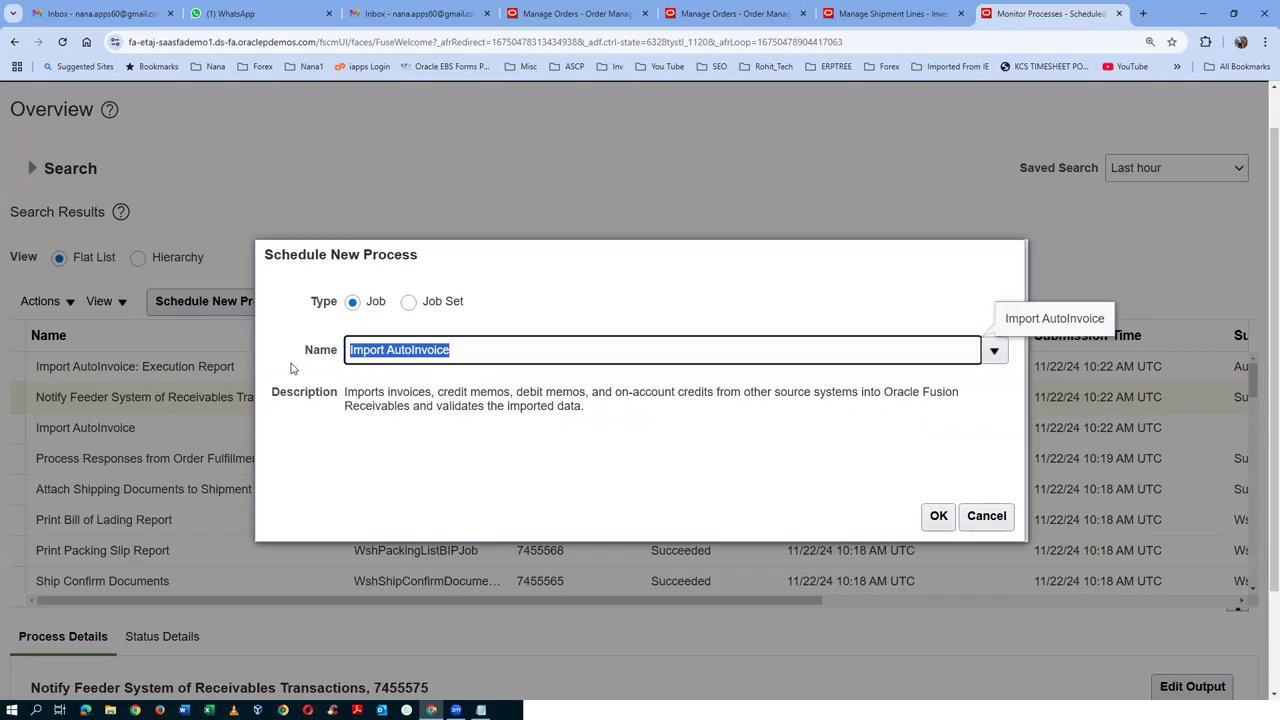
type("close")
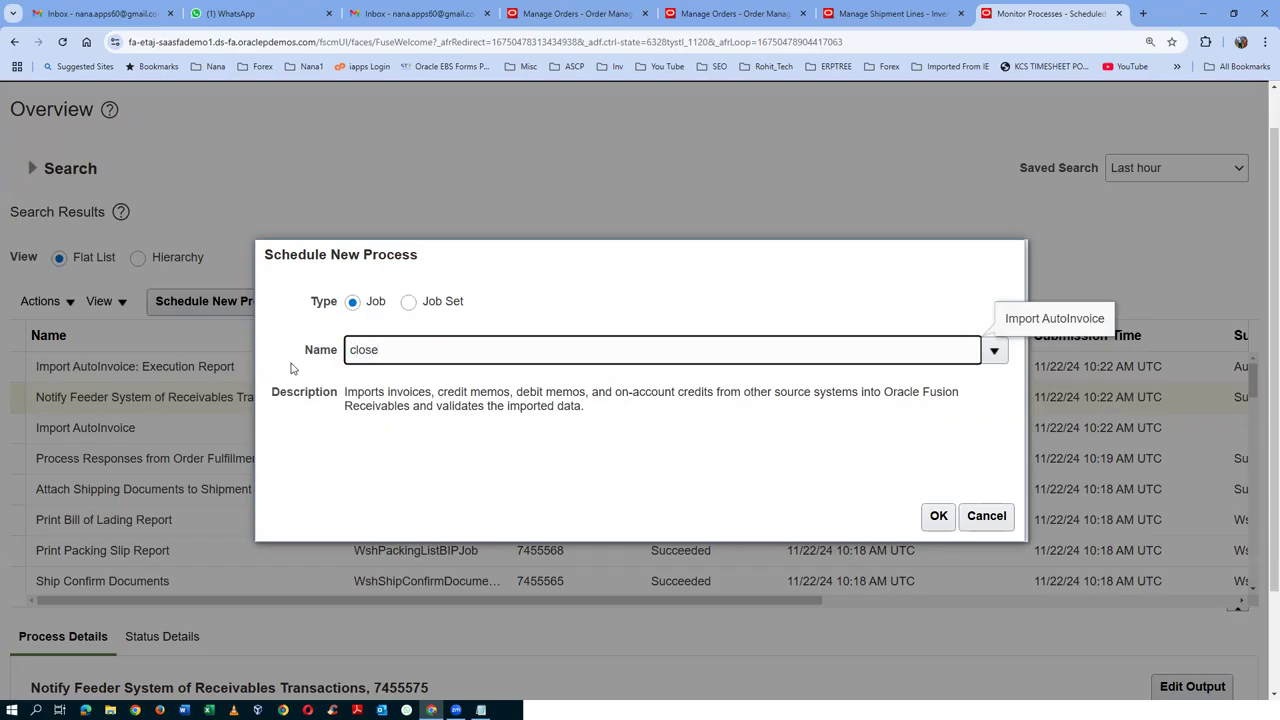
key("BackSpace")
key("BackSpace")
key("BackSpace")
key("BackSpace")
key("BackSpace")
type("up")
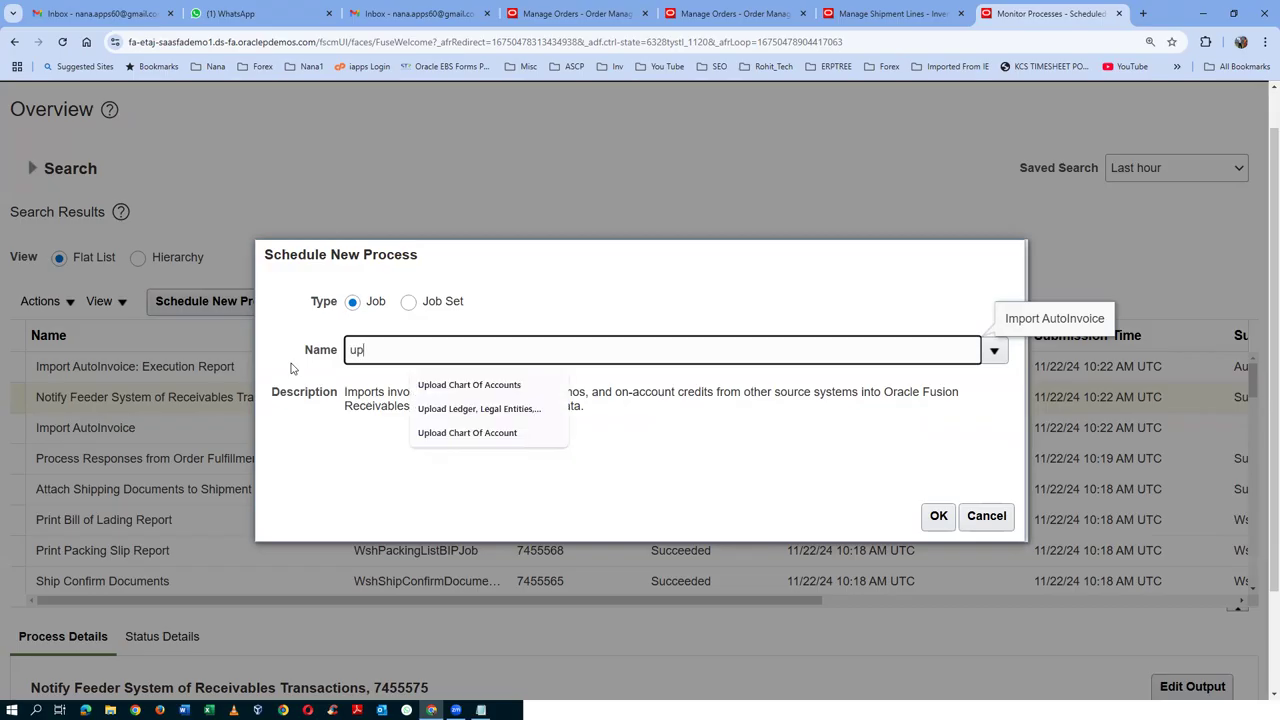
type("date%close%")
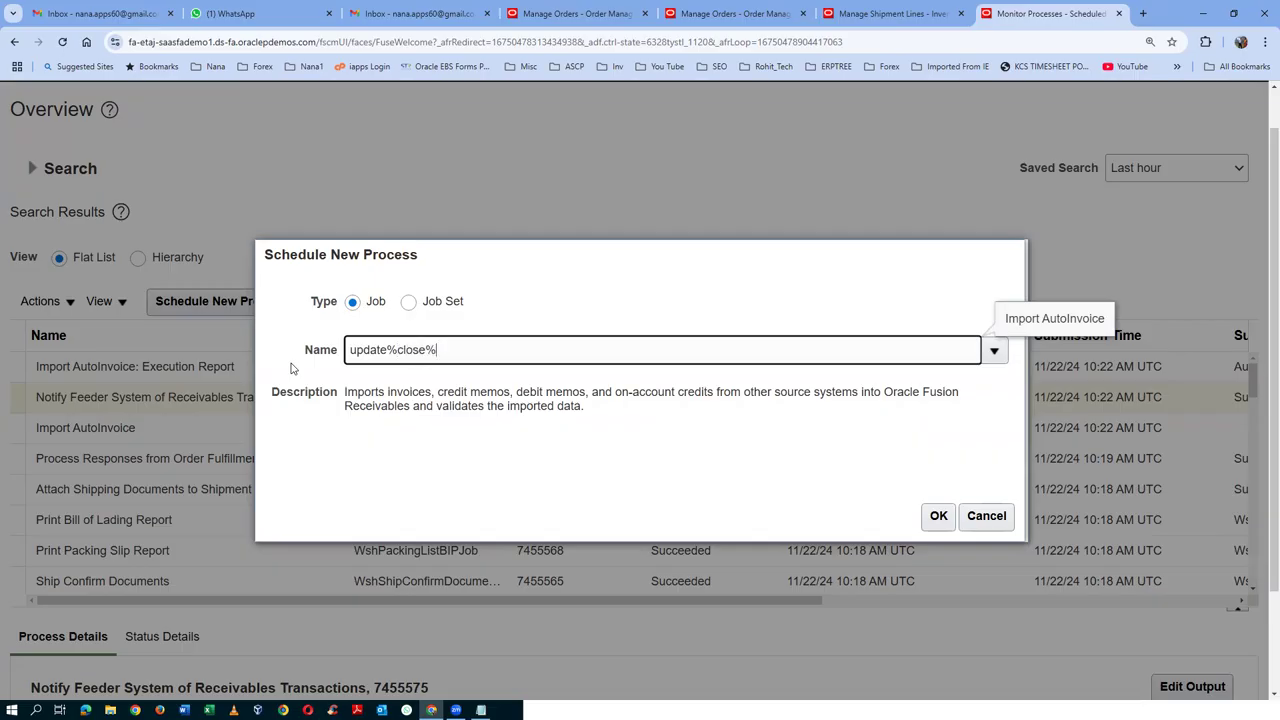
key("Tab")
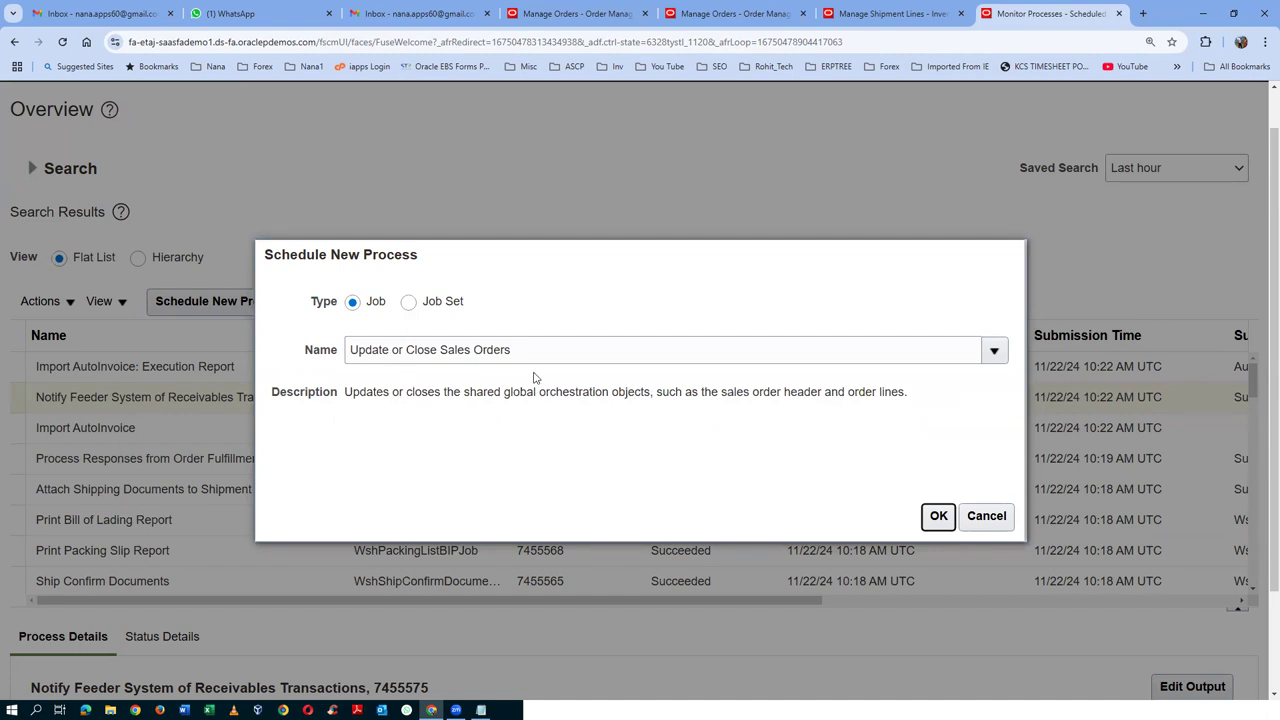
left_click(936, 515)
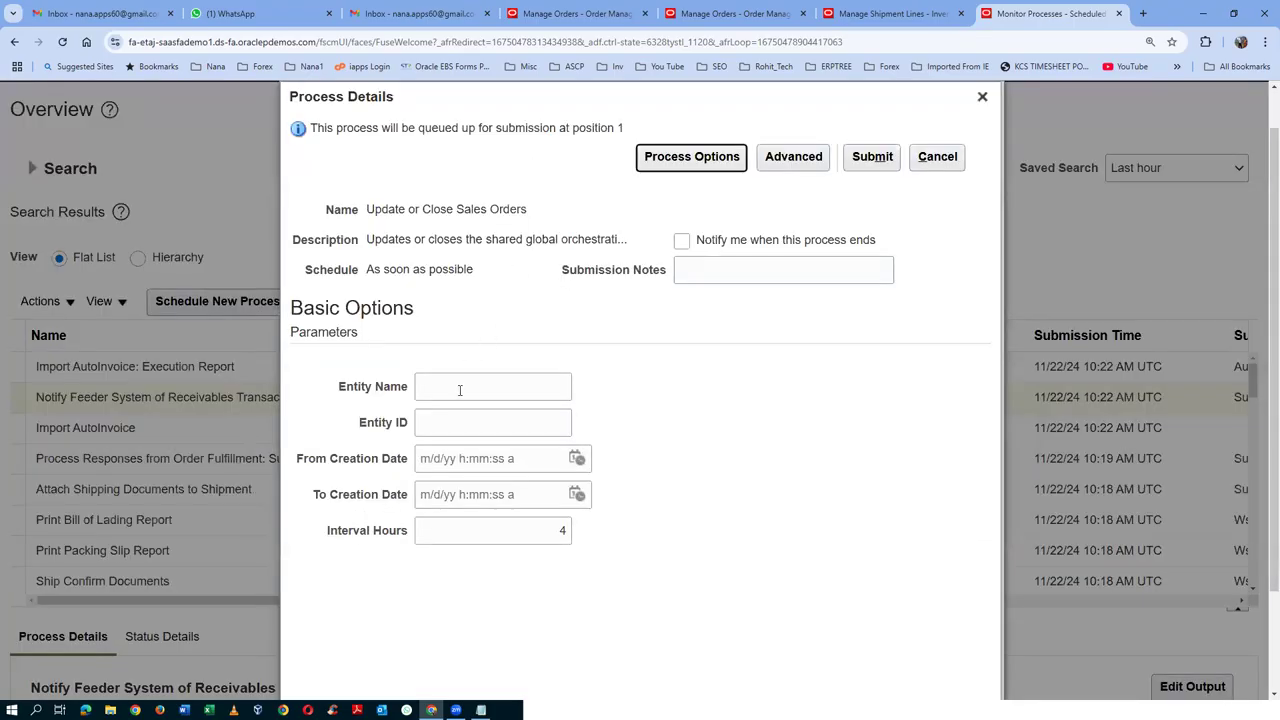
Submit Update or Close Sales Orders with Entity Name Header and Interval Hours 0, and refresh the process list to monitor it
left_click(460, 390)
type("Header")
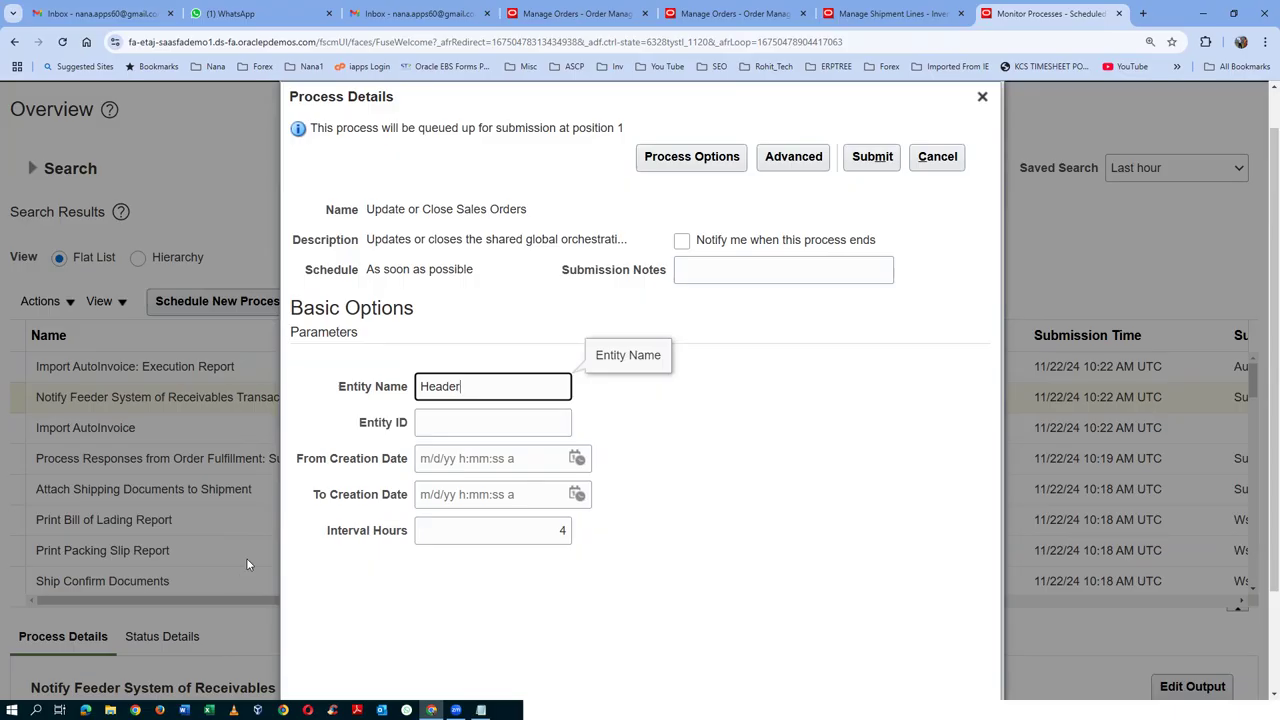
double_click(565, 531)
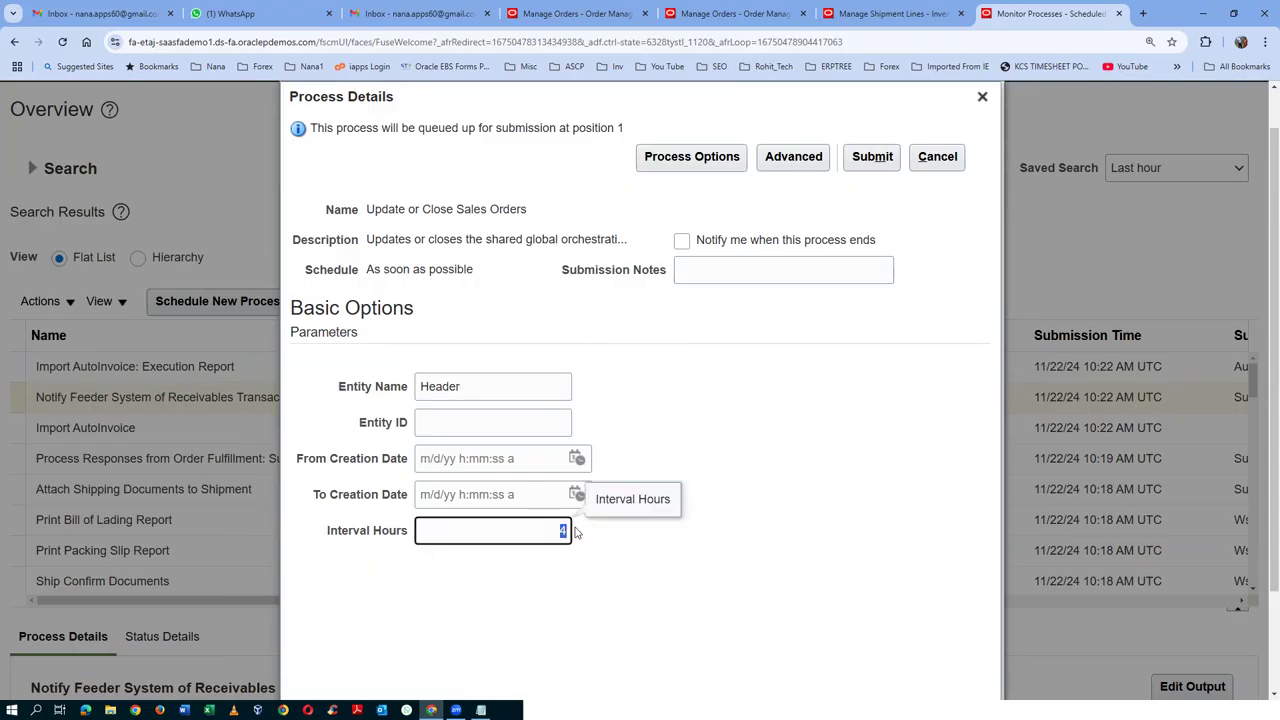
type("0")
left_click(857, 446)
left_click(868, 160)
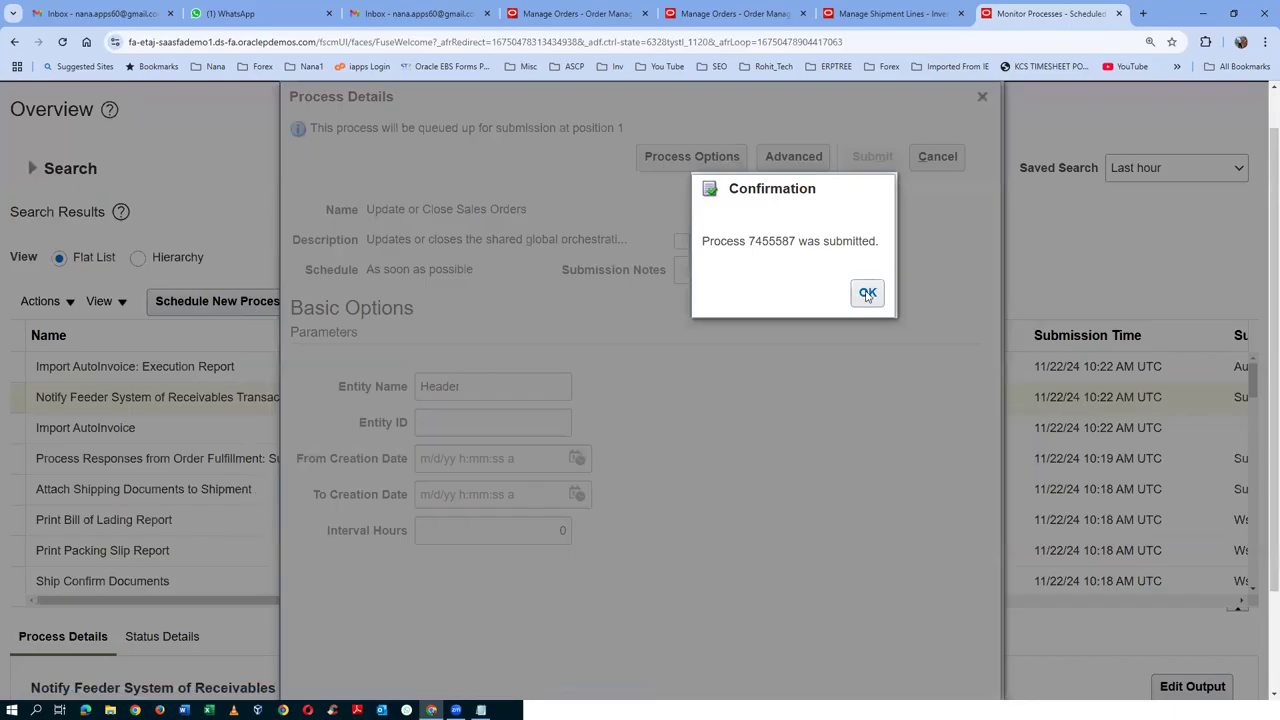
left_click(868, 293)
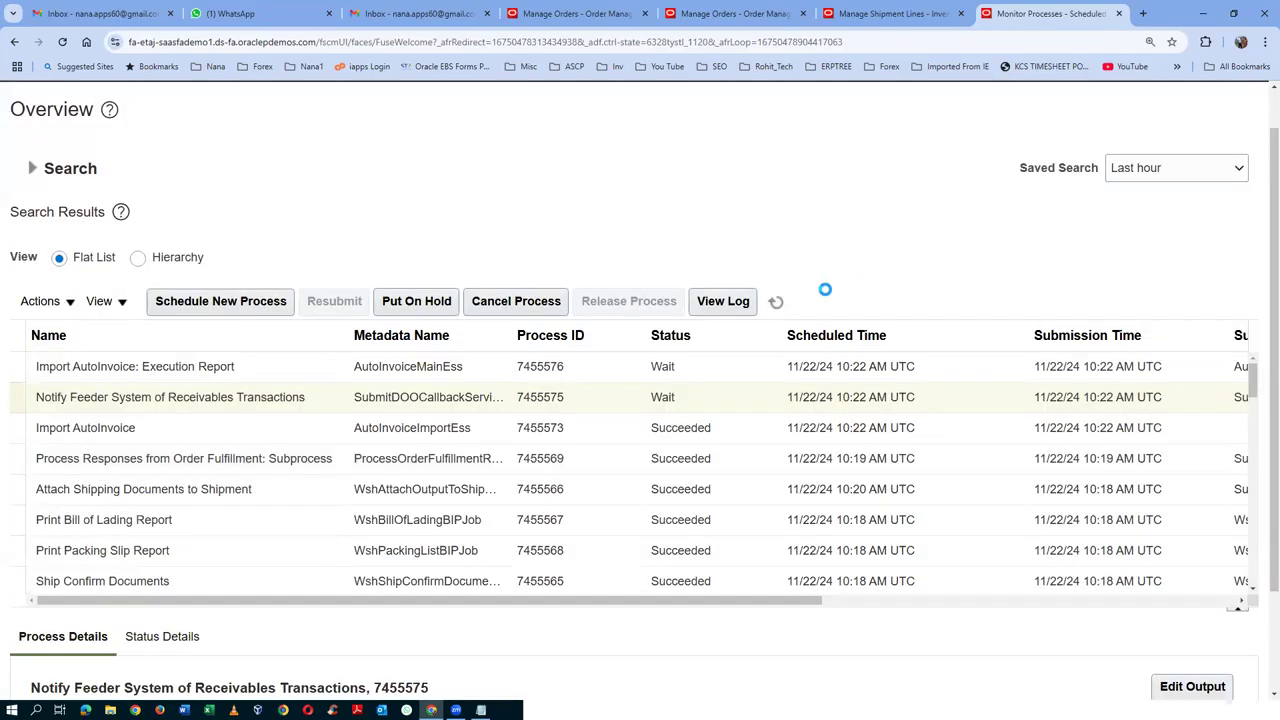
left_click(777, 304)
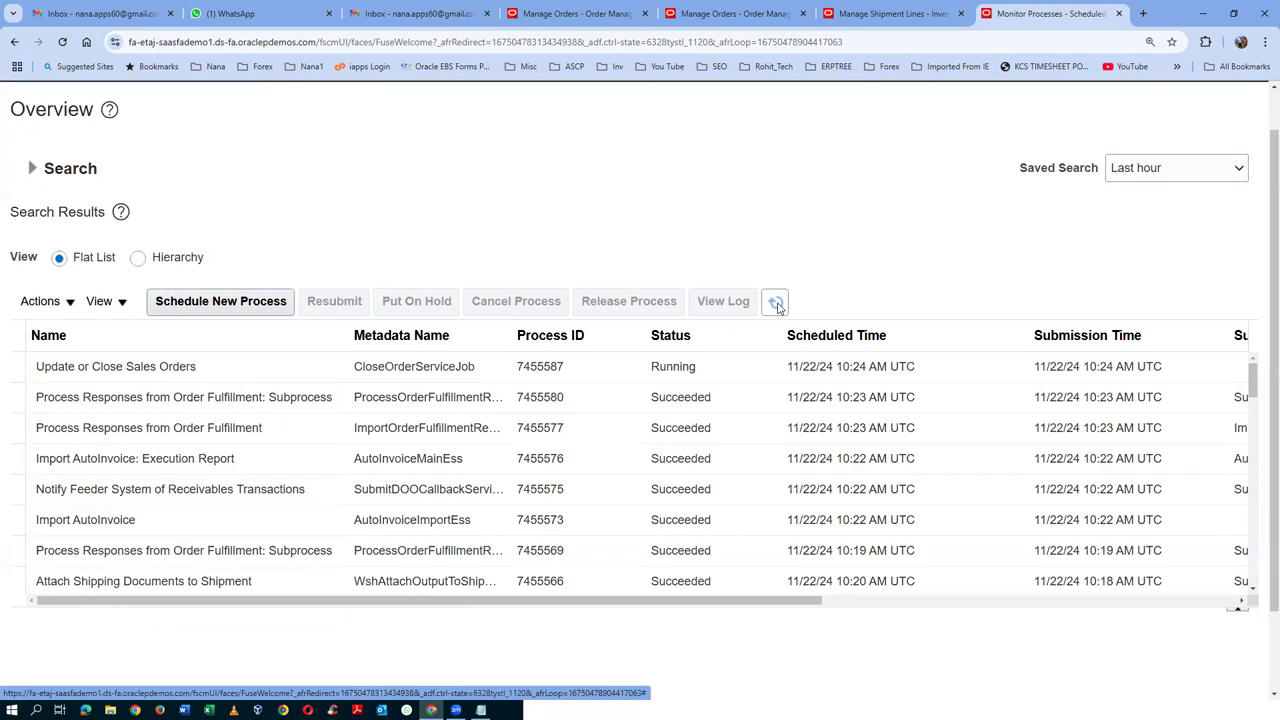
left_click(777, 305)
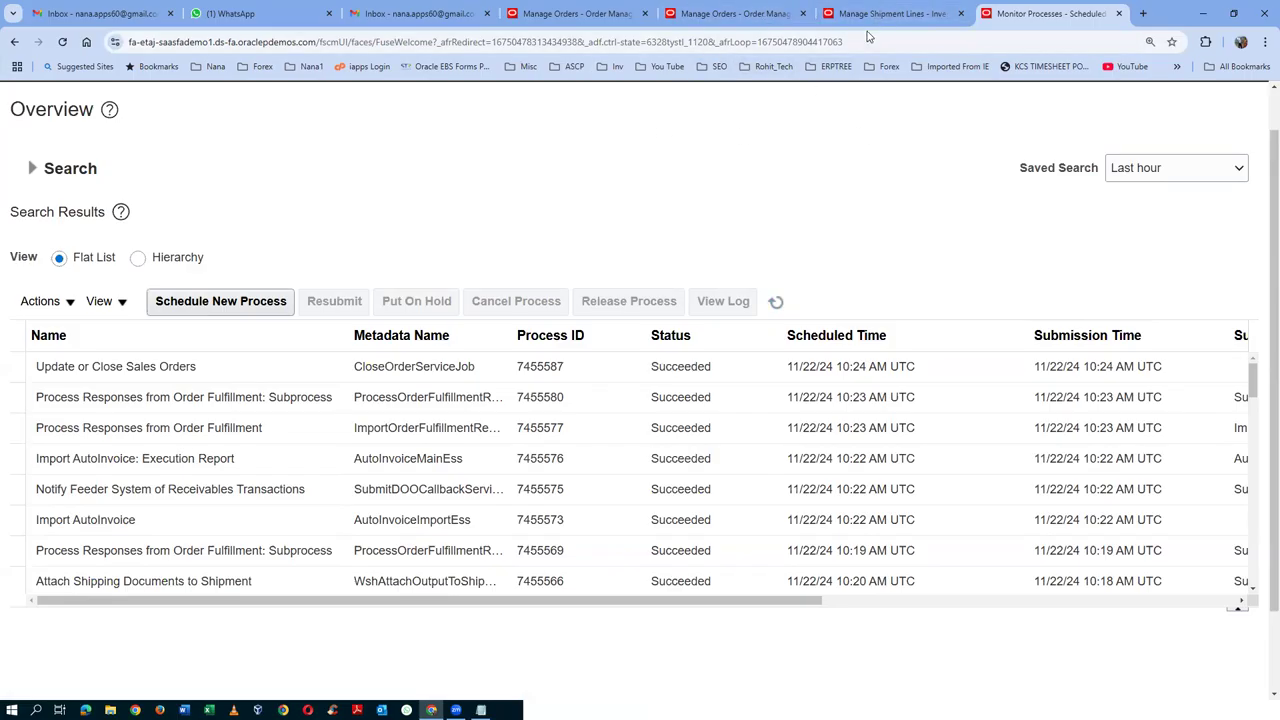
Switch to the sales order in Order Management and refresh it to check the header and line statuses
left_click(727, 14)
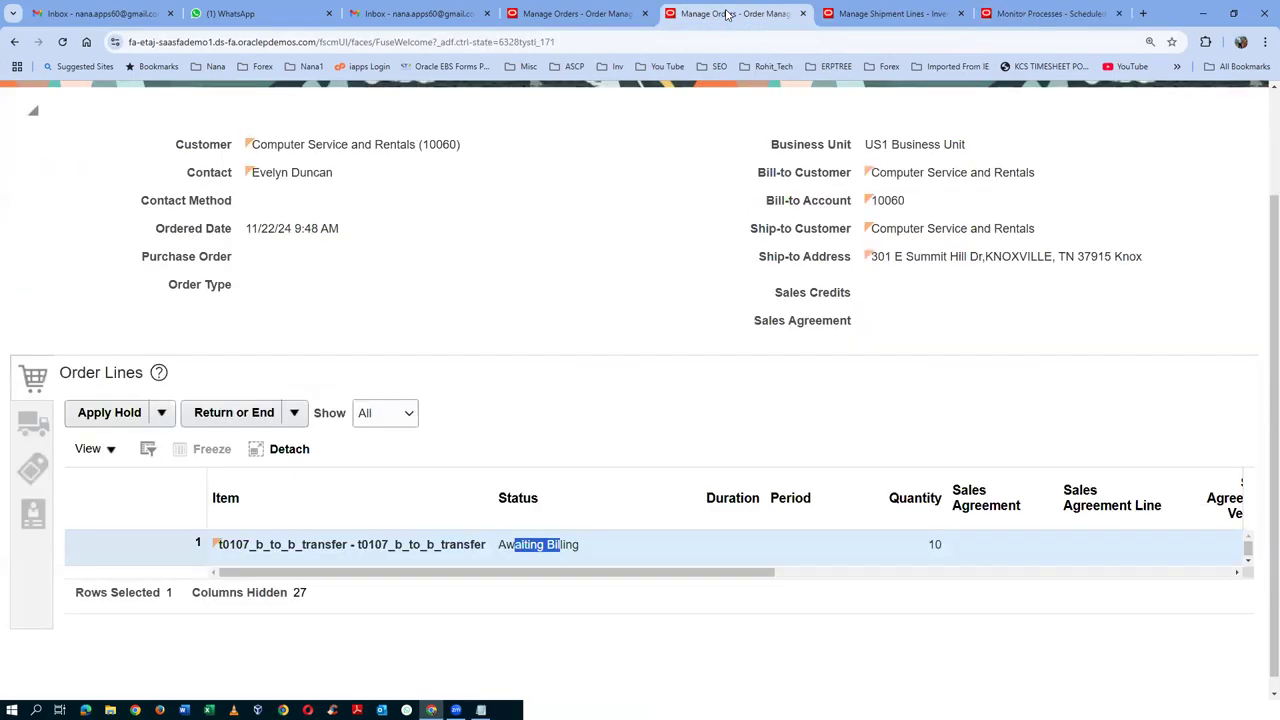
scroll(351, 285, "up", 2)
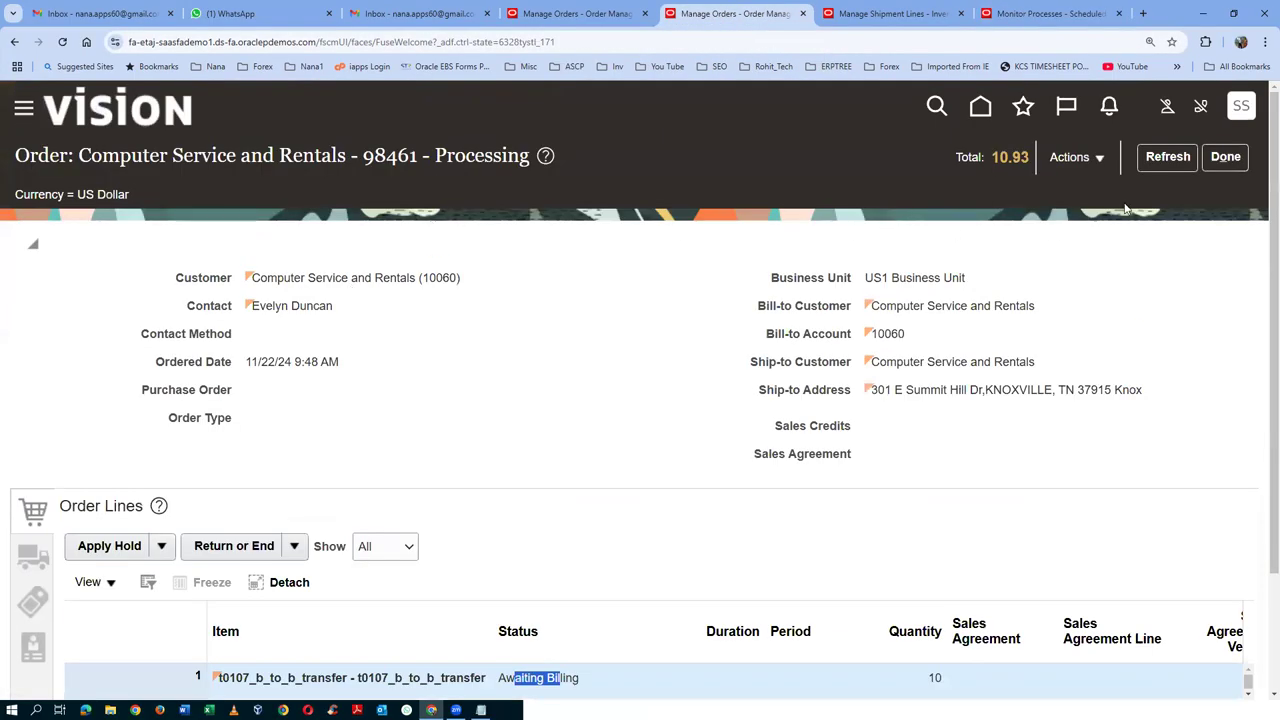
left_click(1166, 157)
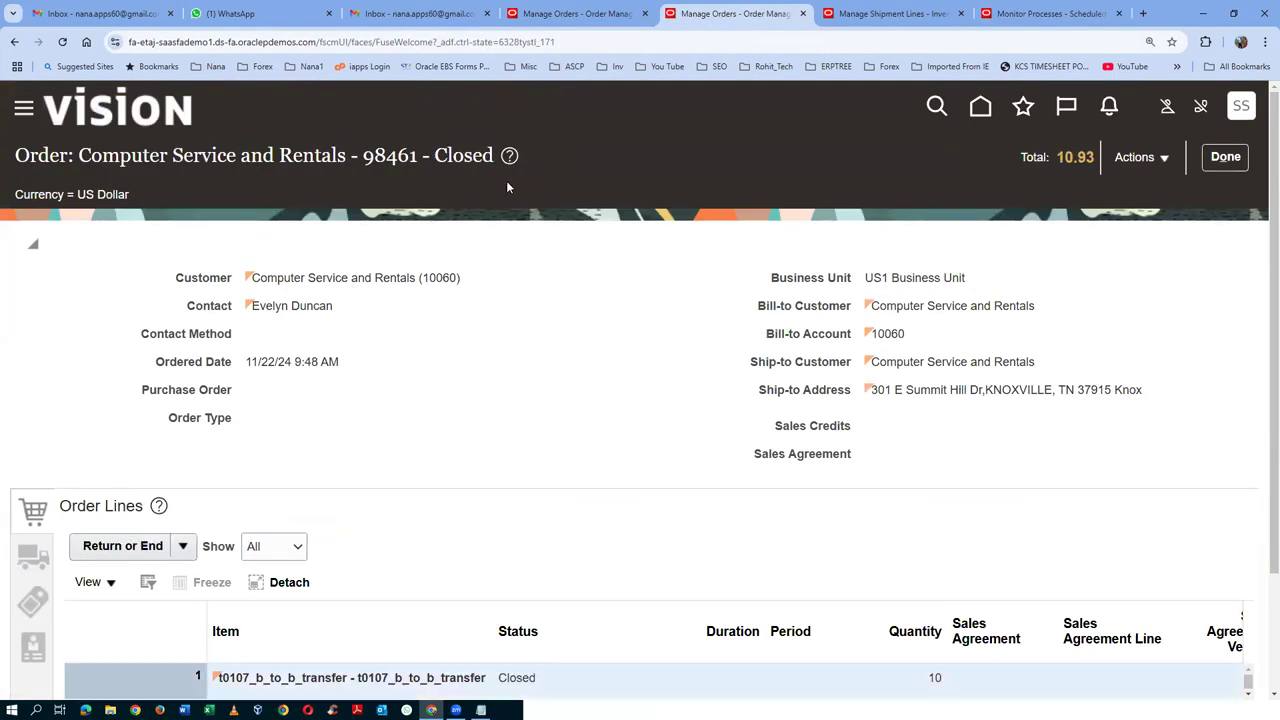